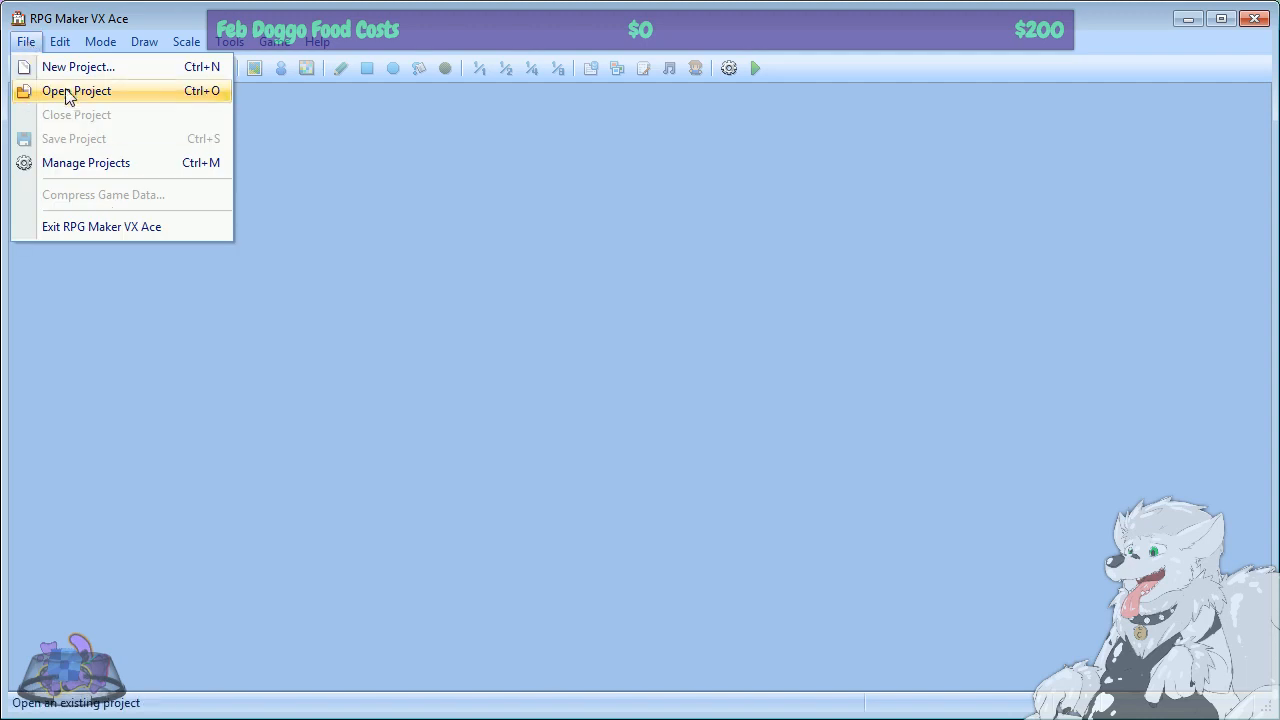
Step: Open the Game.rvproj2 project from the Dazed (English) Hotfix 2019-2-21 folder
left_click(68, 91)
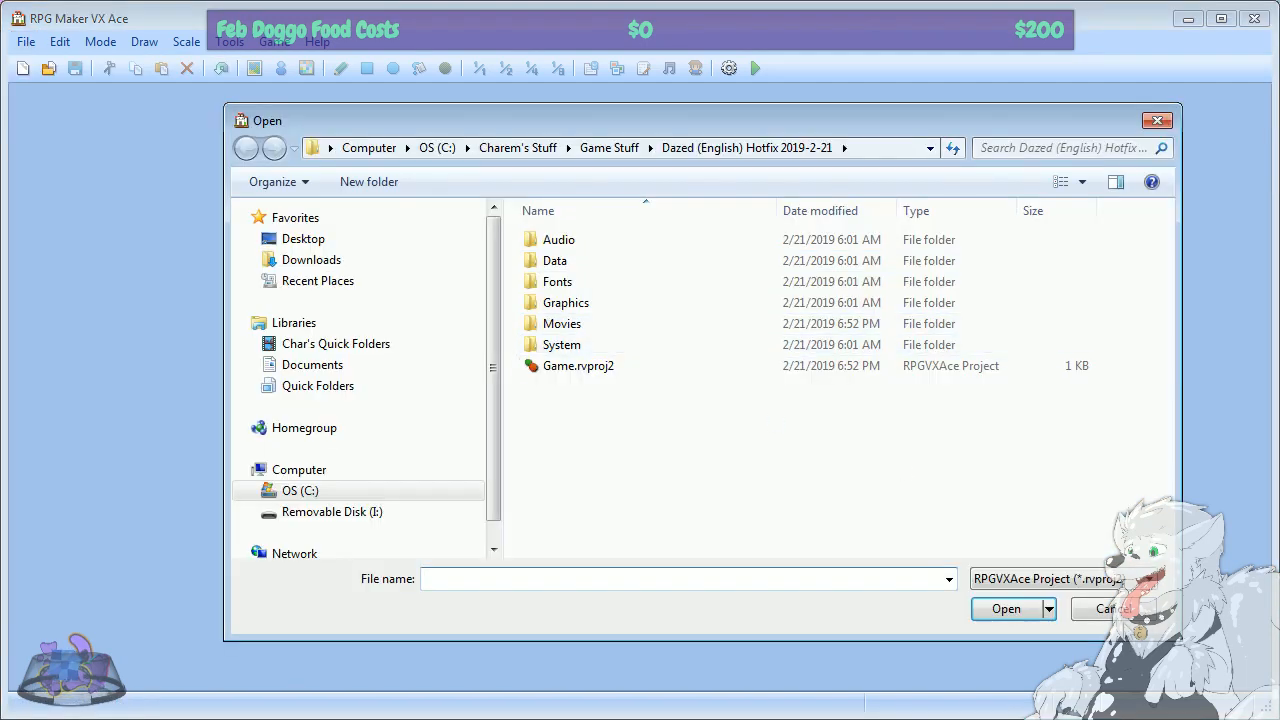
left_click(1166, 606)
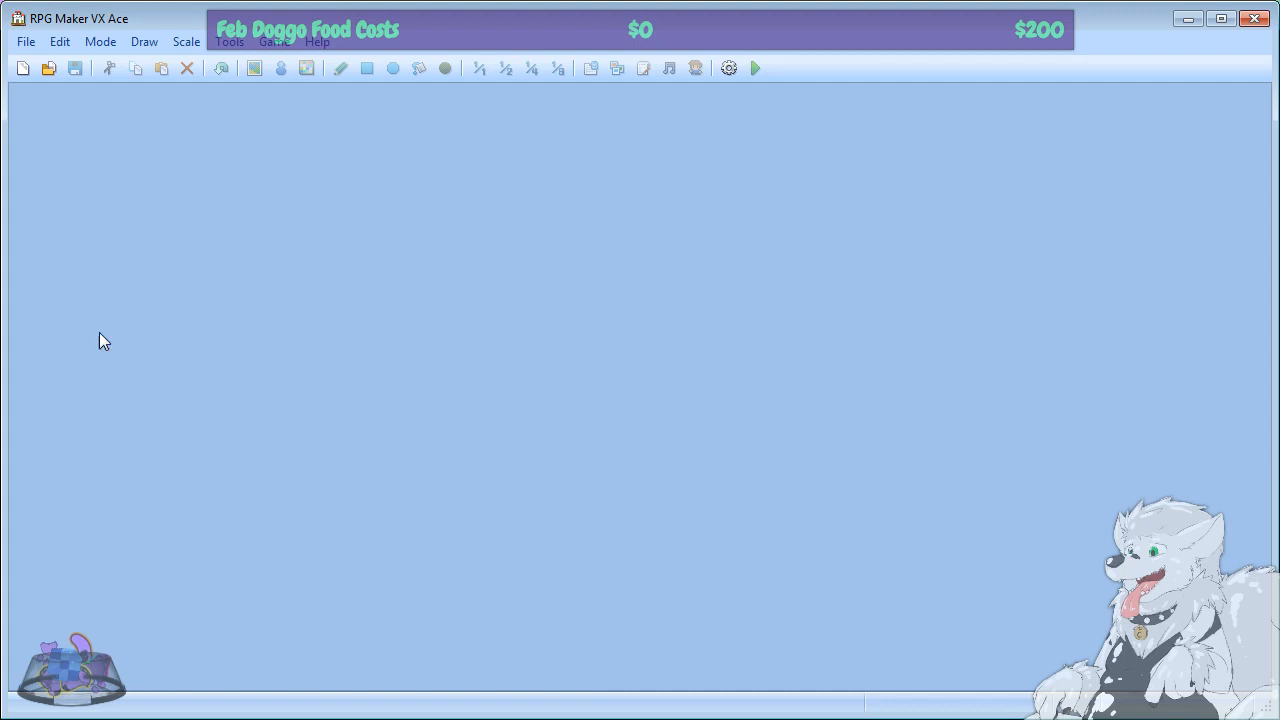
left_click(26, 41)
left_click(49, 92)
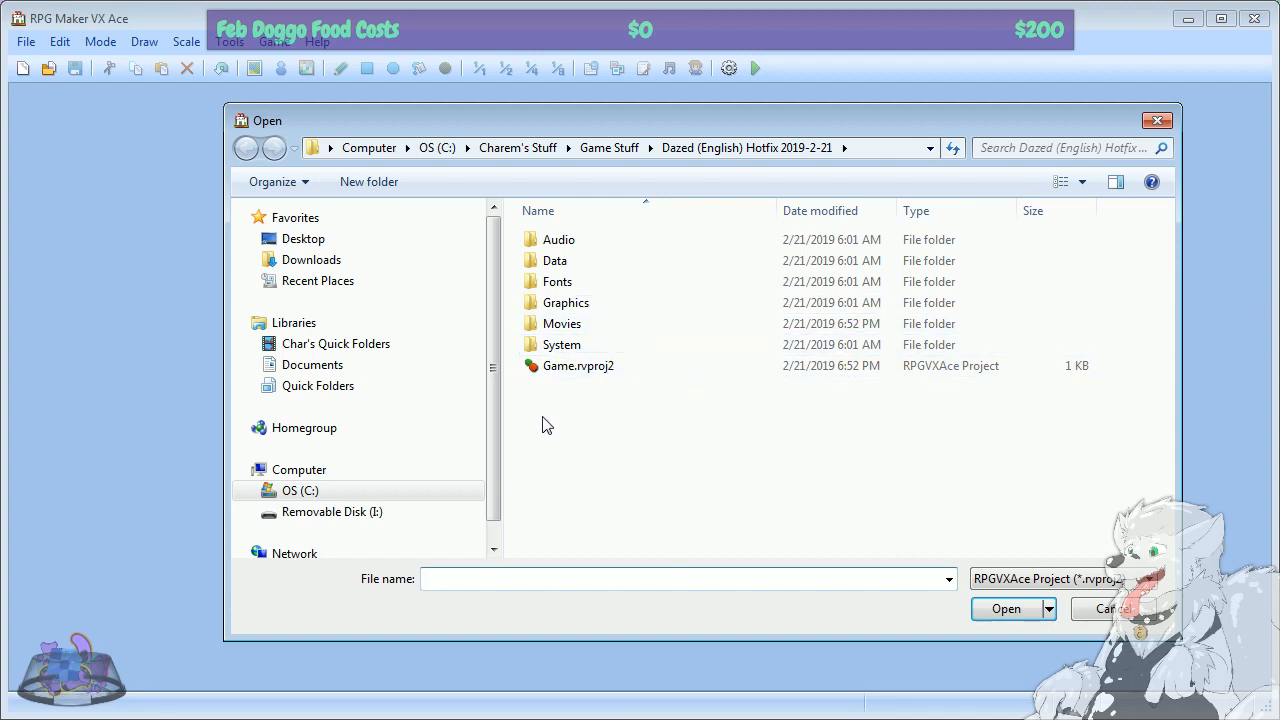
double_click(613, 375)
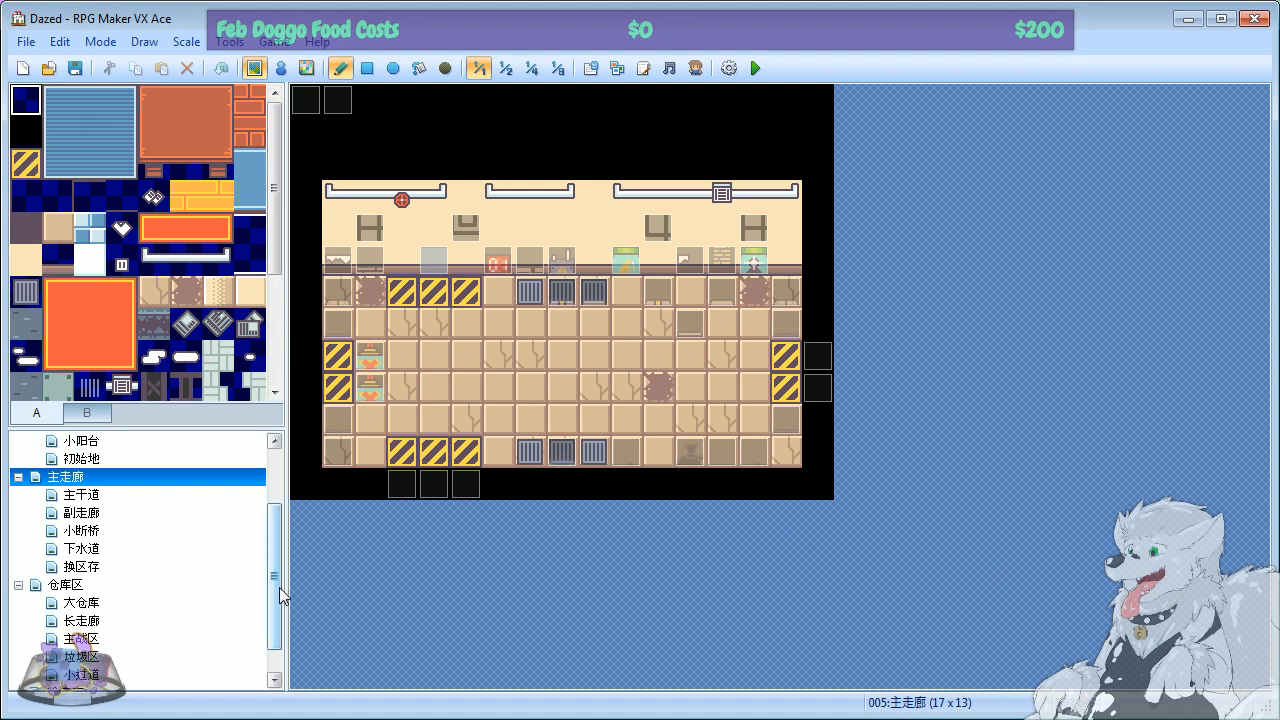
Step: Open the 希之家 map and view it in event, region and map editing modes
left_click_drag(277, 587, 270, 507)
left_click(65, 458)
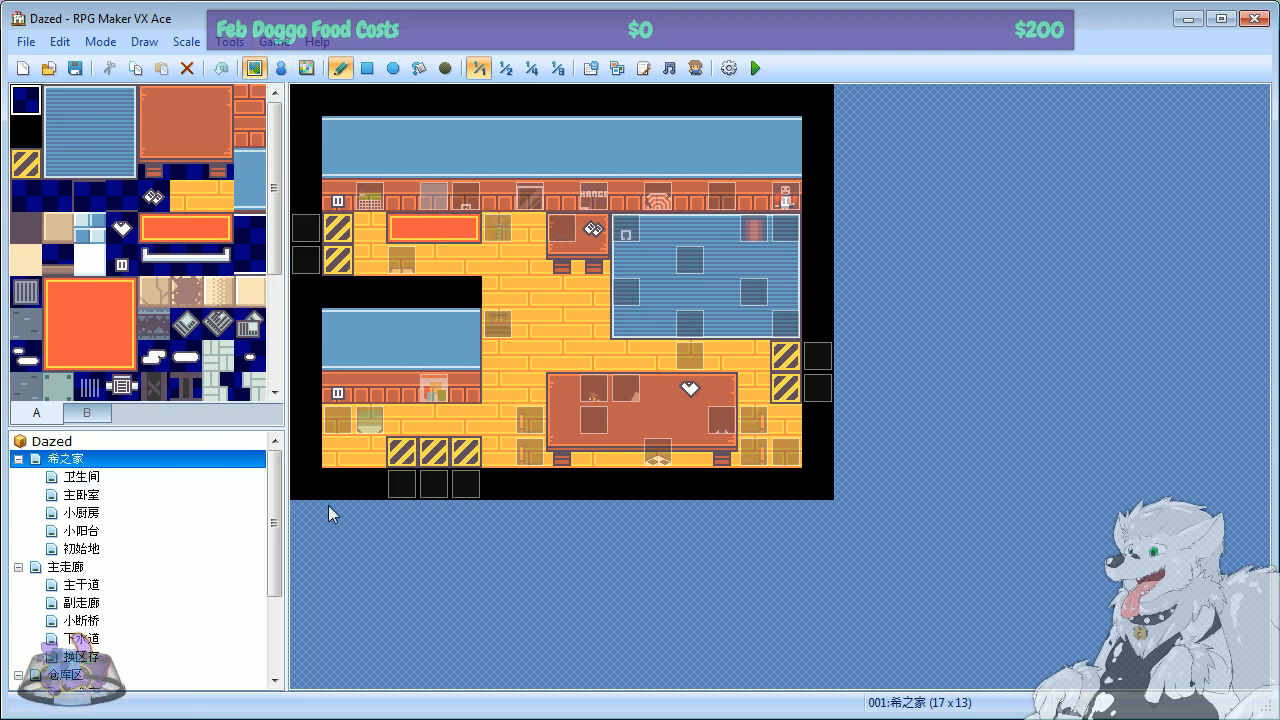
left_click(281, 68)
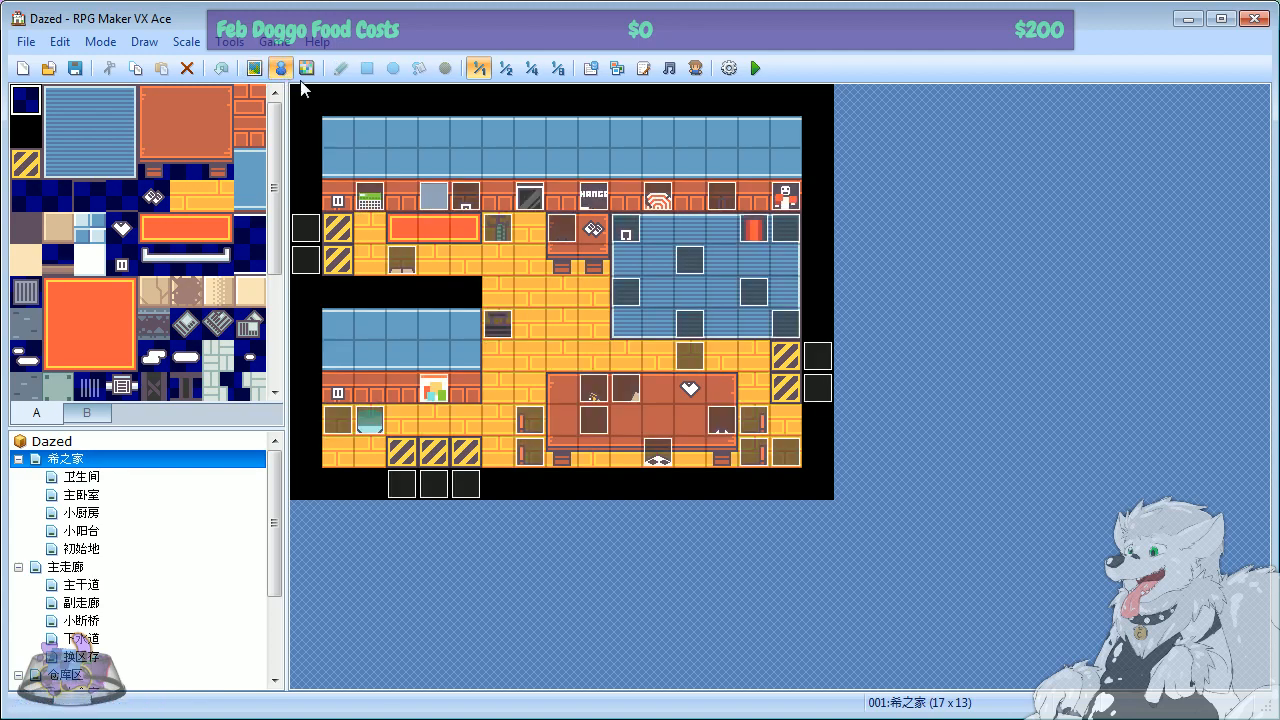
left_click(307, 68)
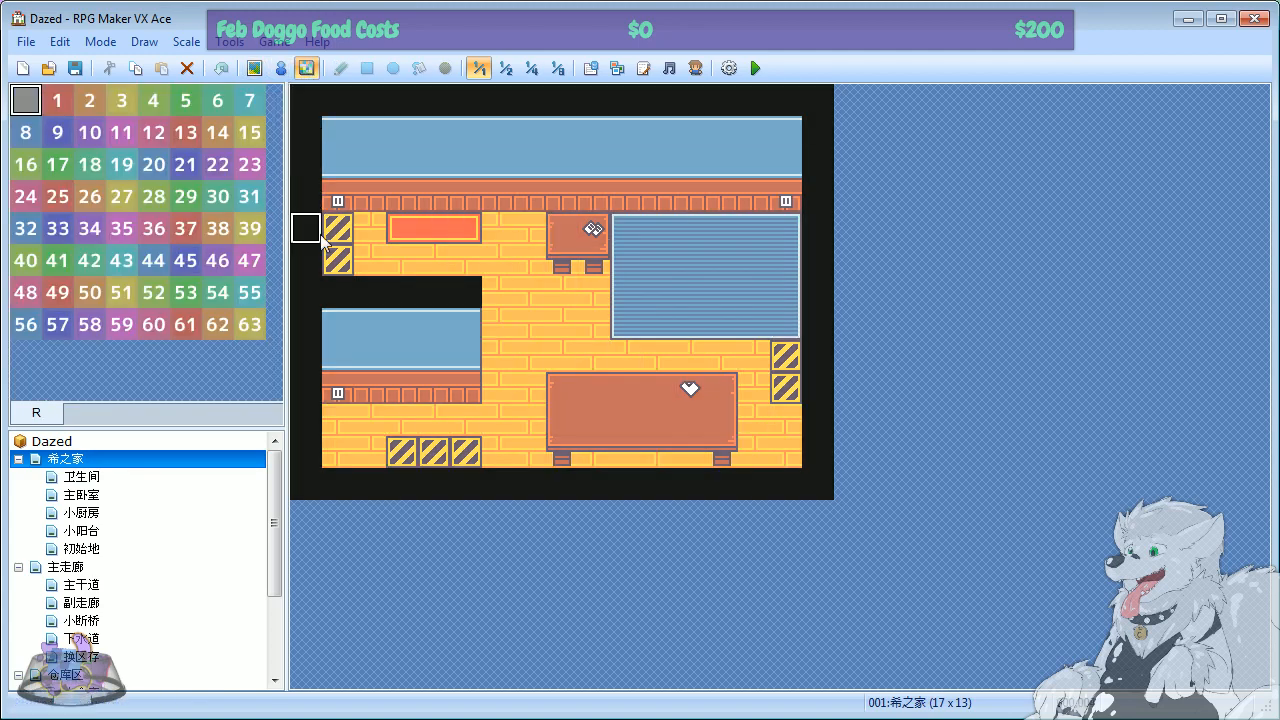
left_click(254, 68)
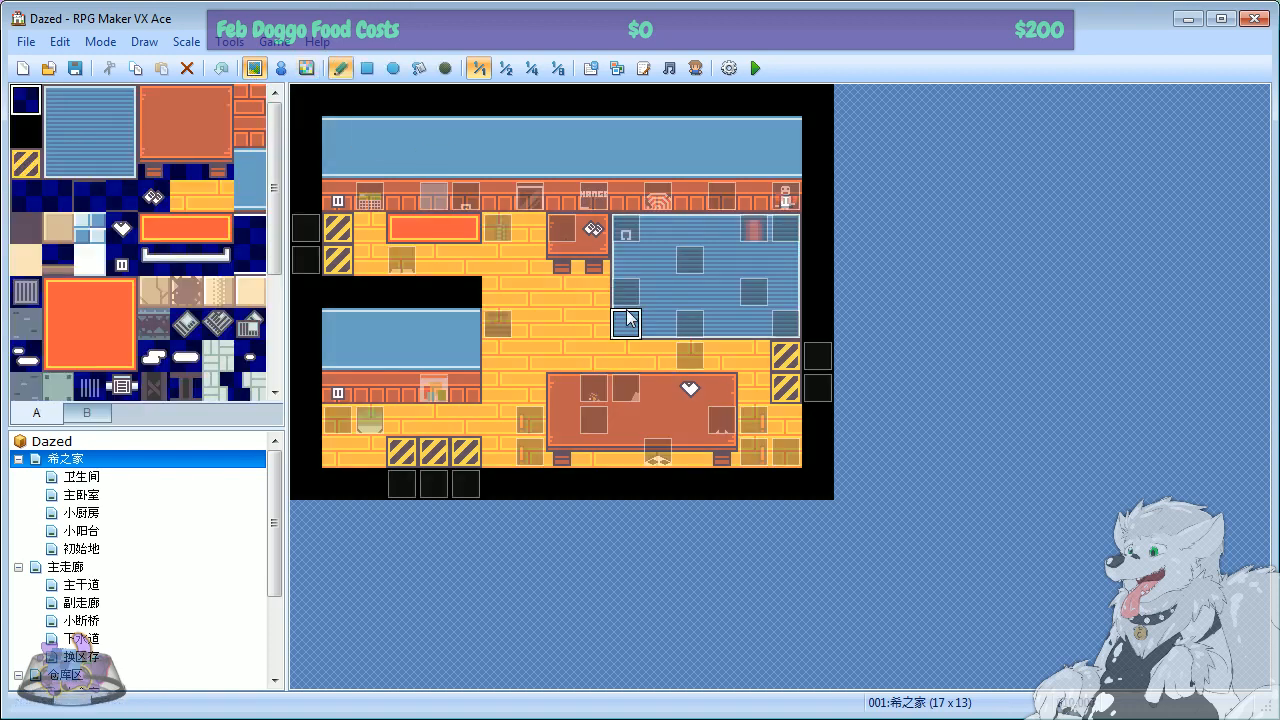
Step: Compare the 希之家 map's events with its region layer, trying out the region IDs and returning to event mode
left_click(281, 68)
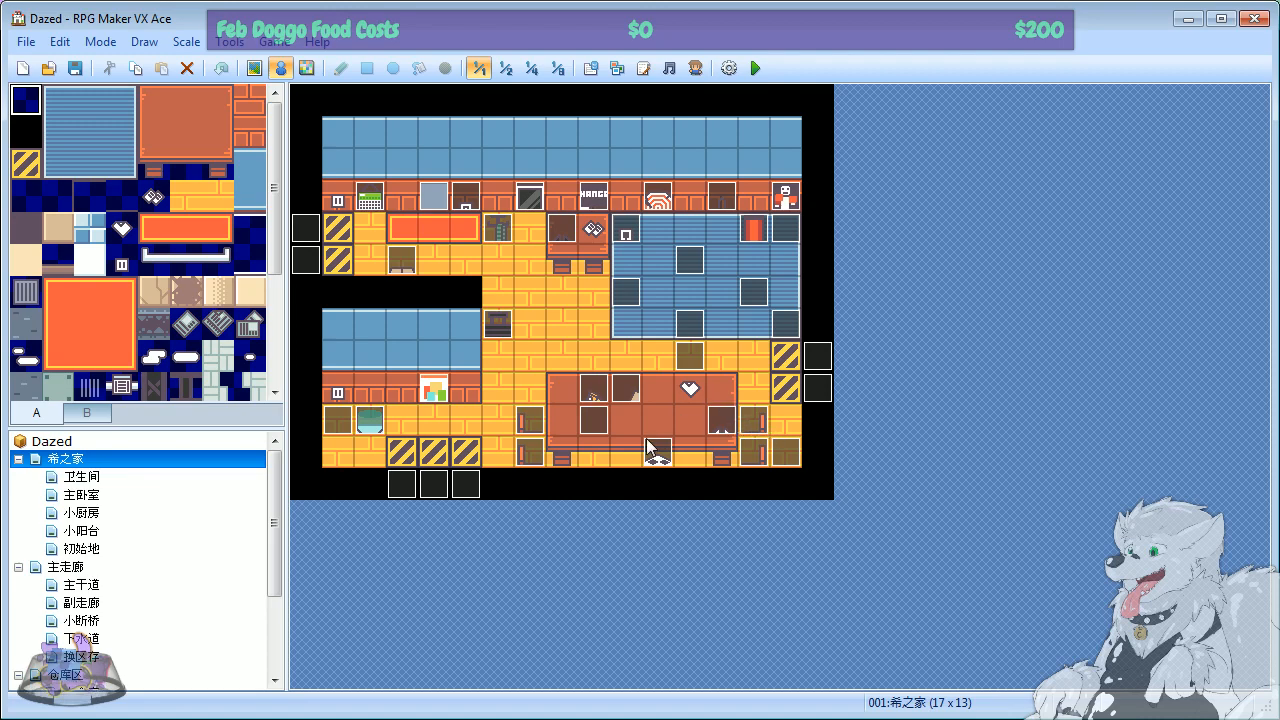
left_click(307, 70)
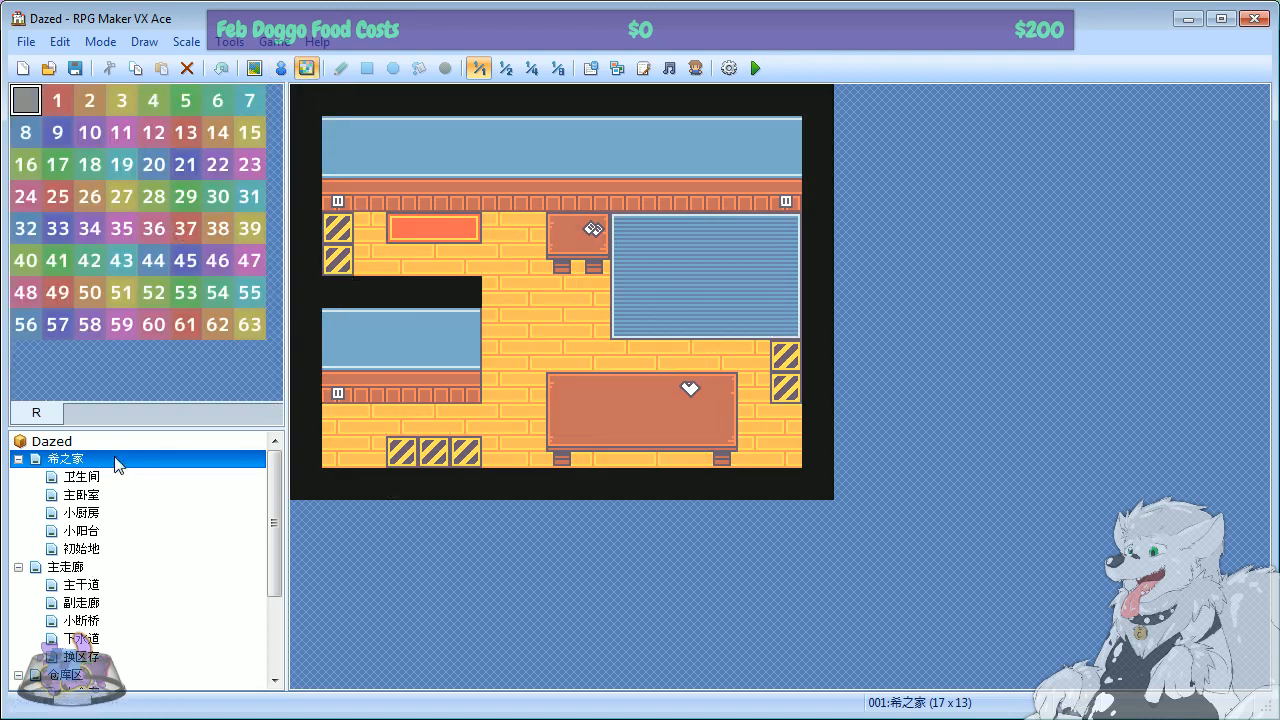
left_click(57, 100)
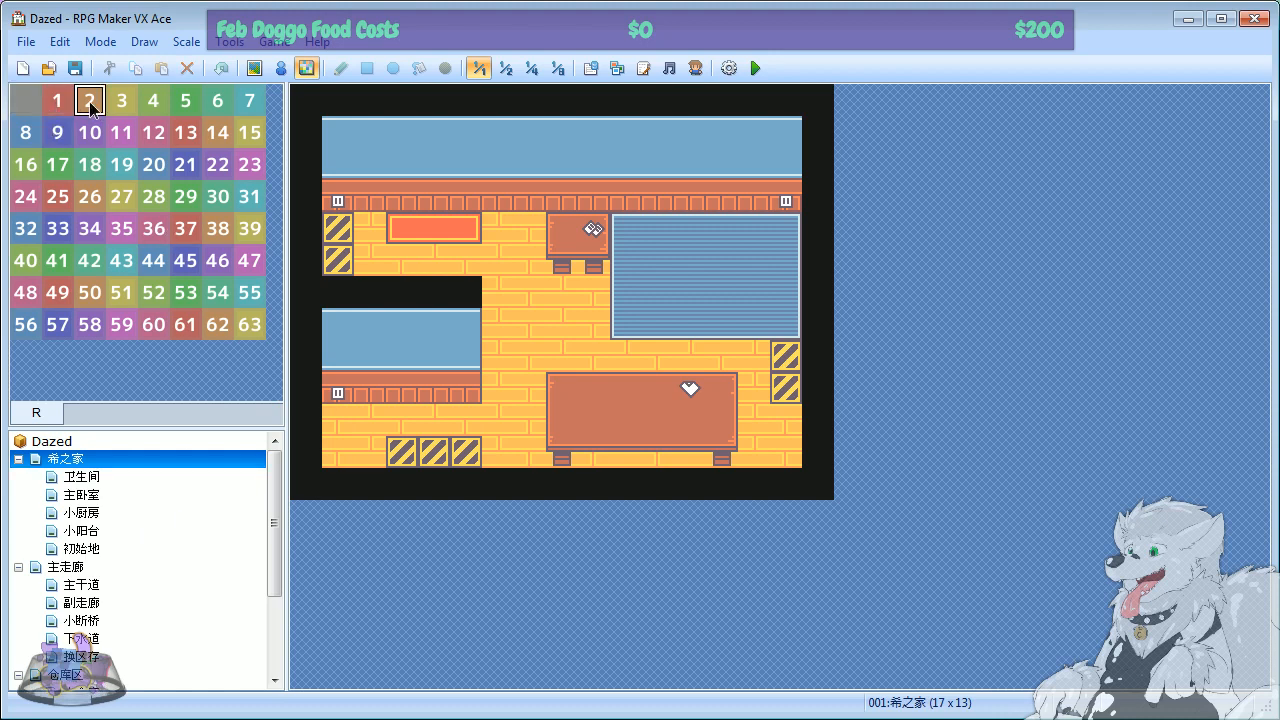
left_click(26, 100)
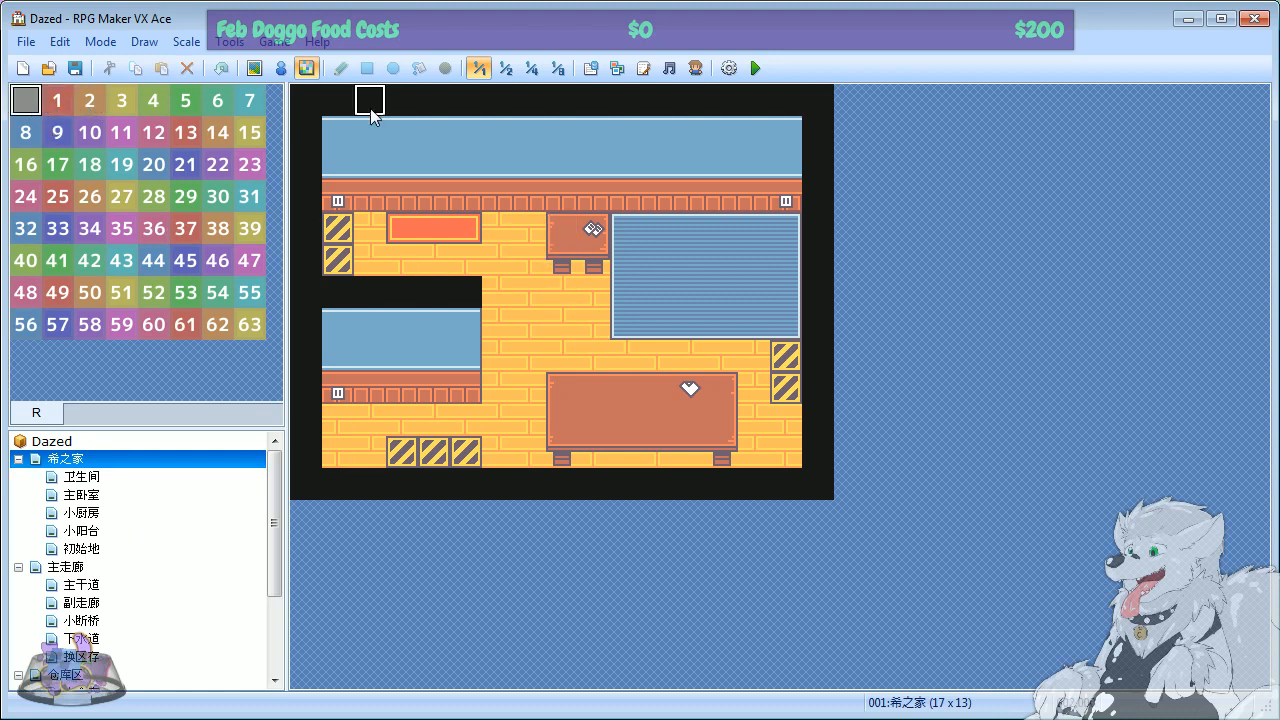
left_click(282, 69)
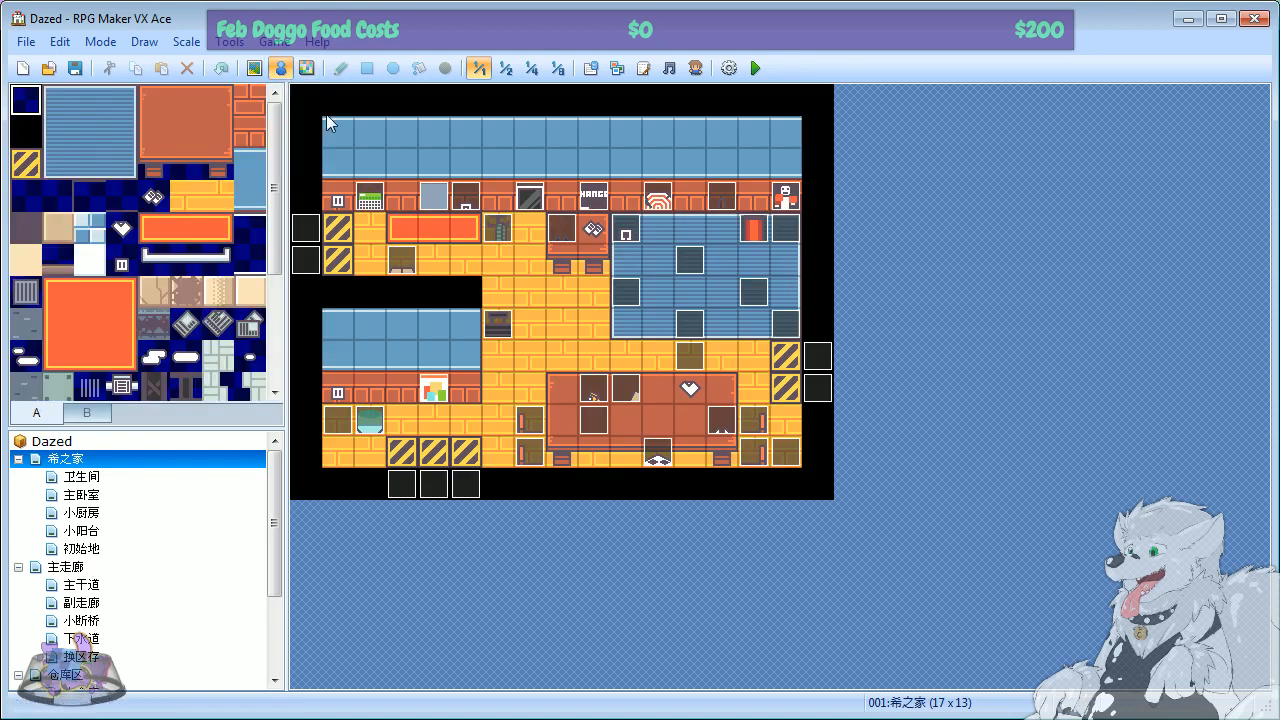
Step: Open the project database and look through actors 001 to 003, including the class choices for actor 002
left_click(229, 41)
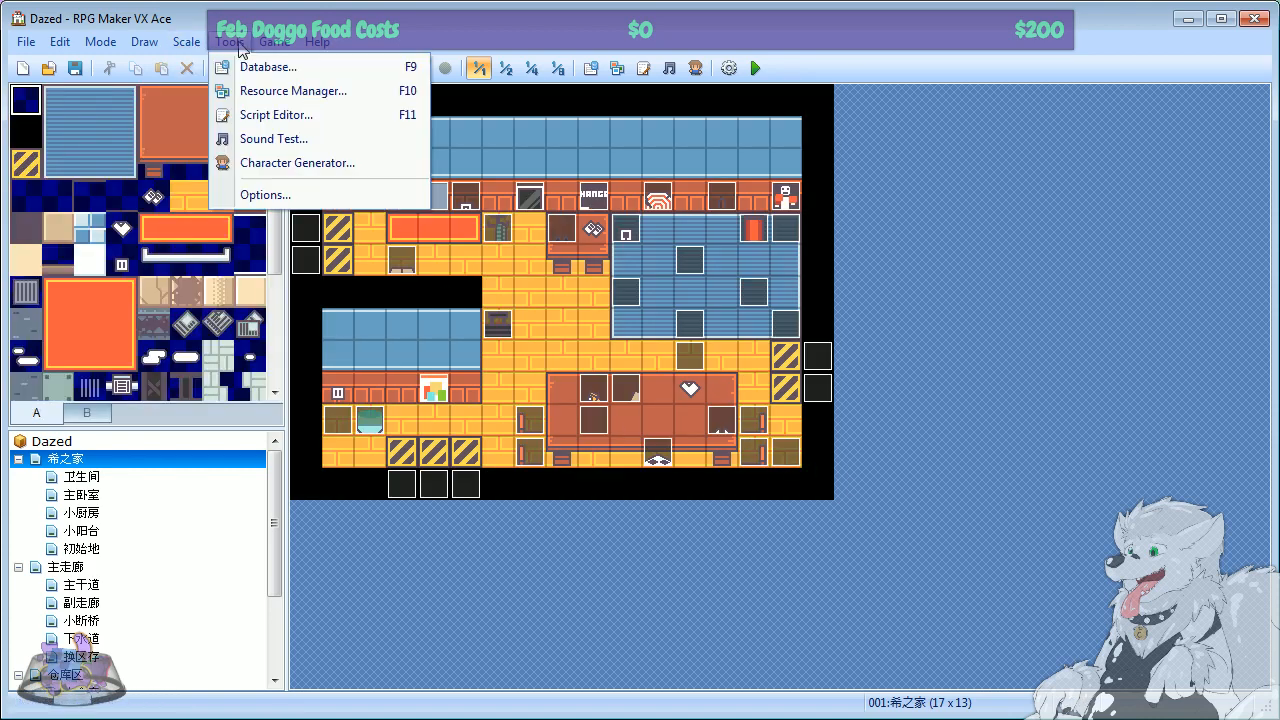
left_click(255, 63)
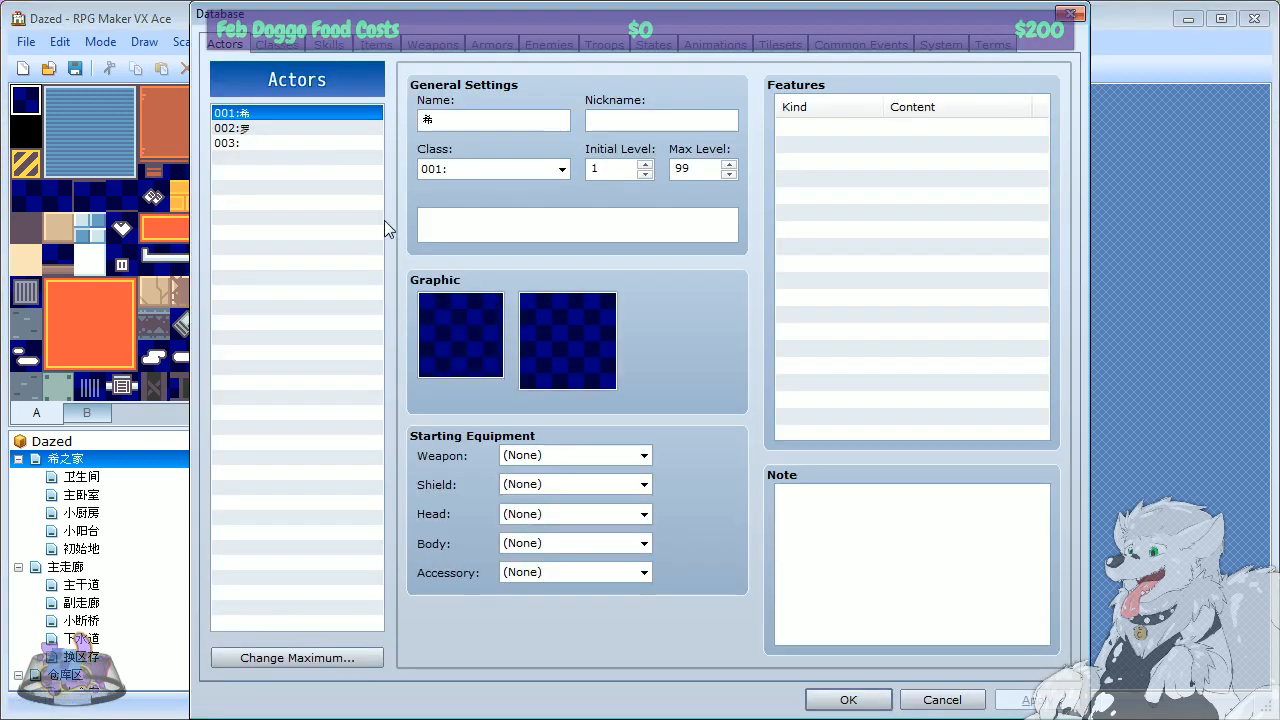
left_click(304, 50)
left_click(238, 46)
left_click(254, 128)
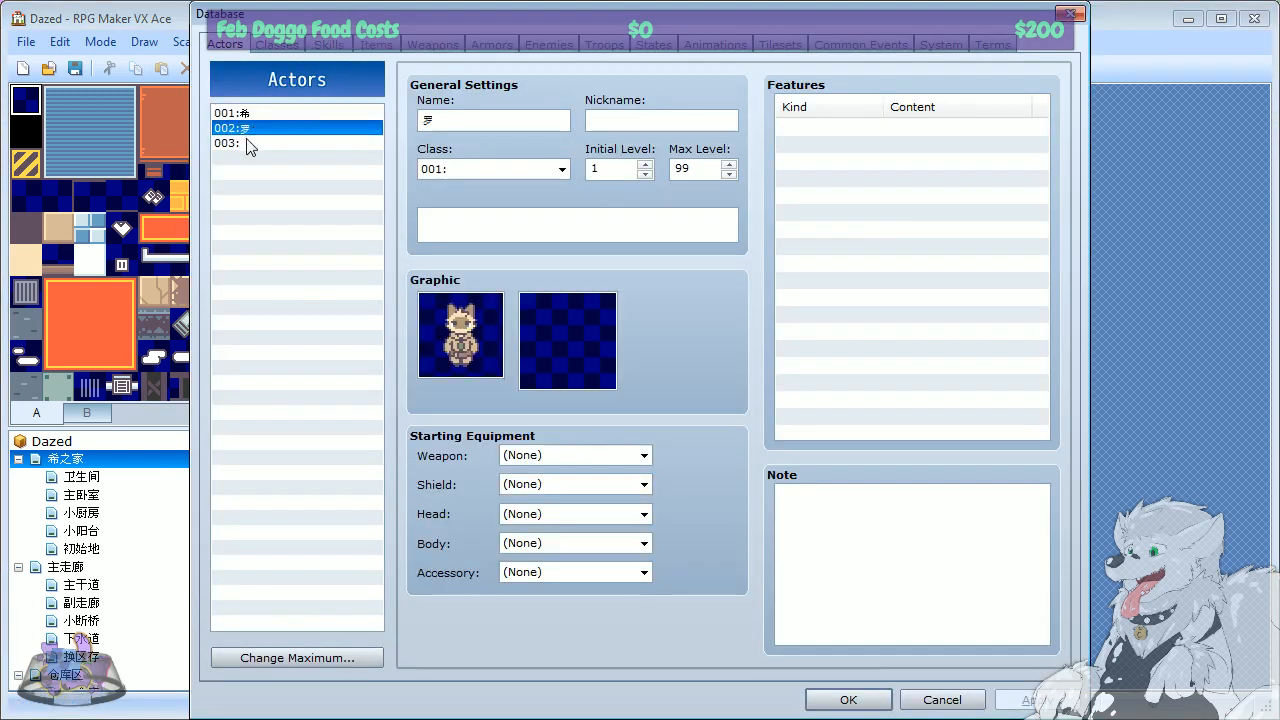
left_click(249, 143)
left_click(254, 115)
left_click(270, 128)
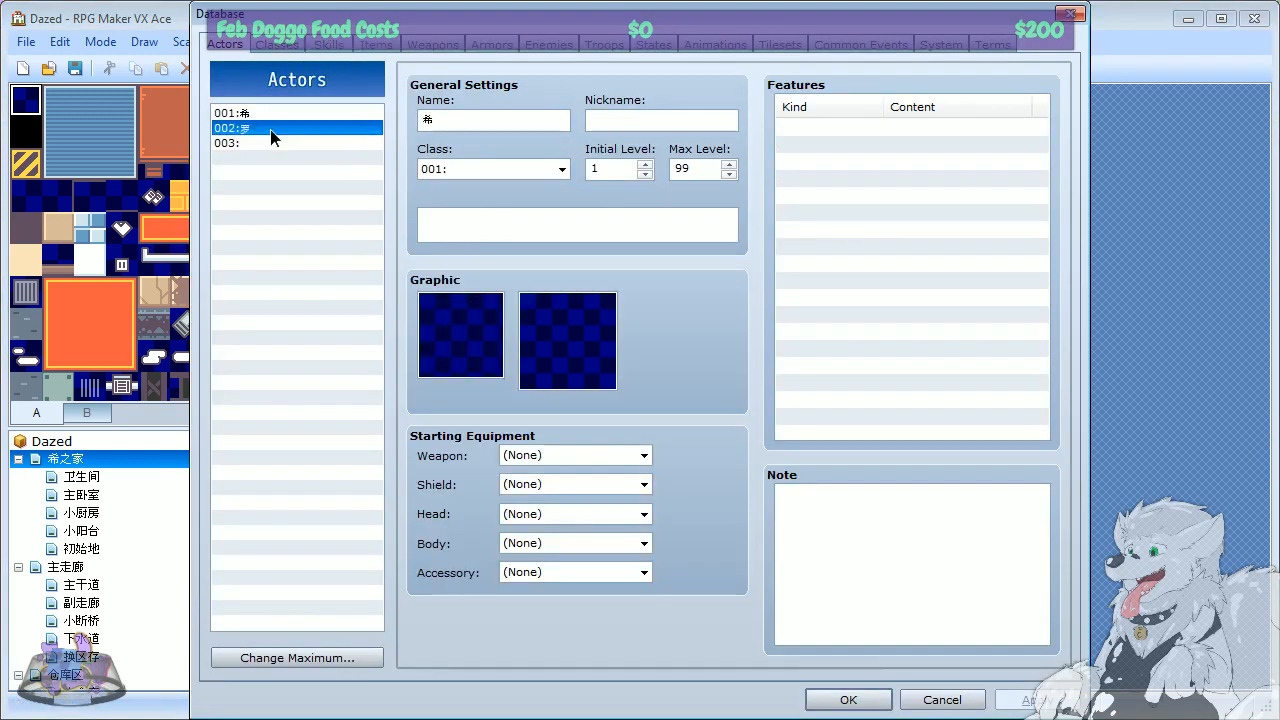
left_click(563, 172)
left_click(563, 172)
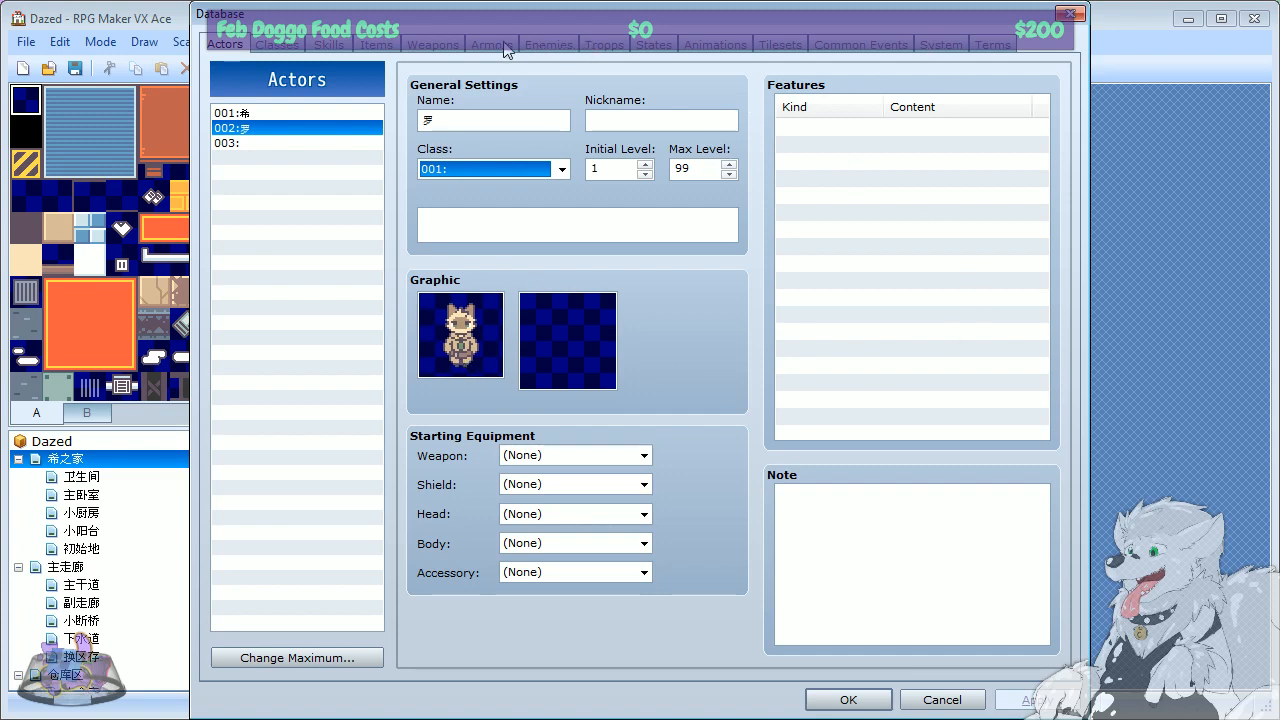
Step: Compare the names and graphics of the three actor entries once more
left_click(240, 140)
left_click(247, 111)
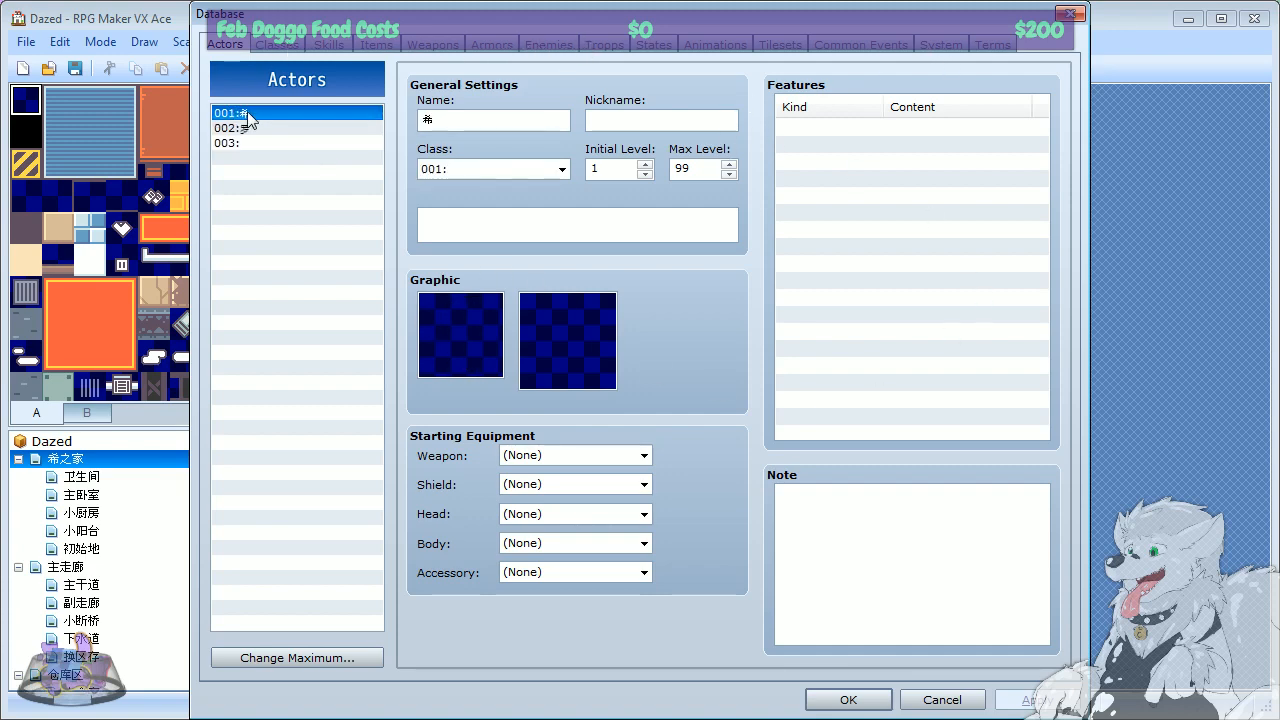
key("Down")
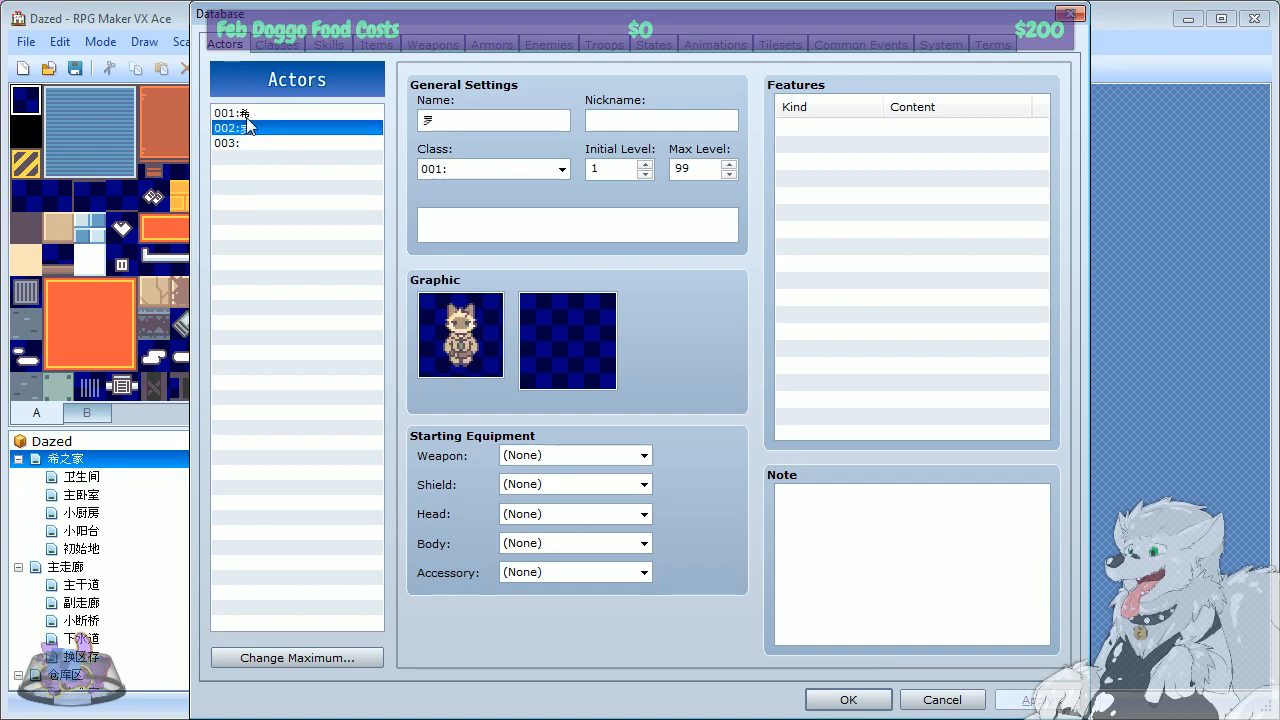
left_click(248, 114)
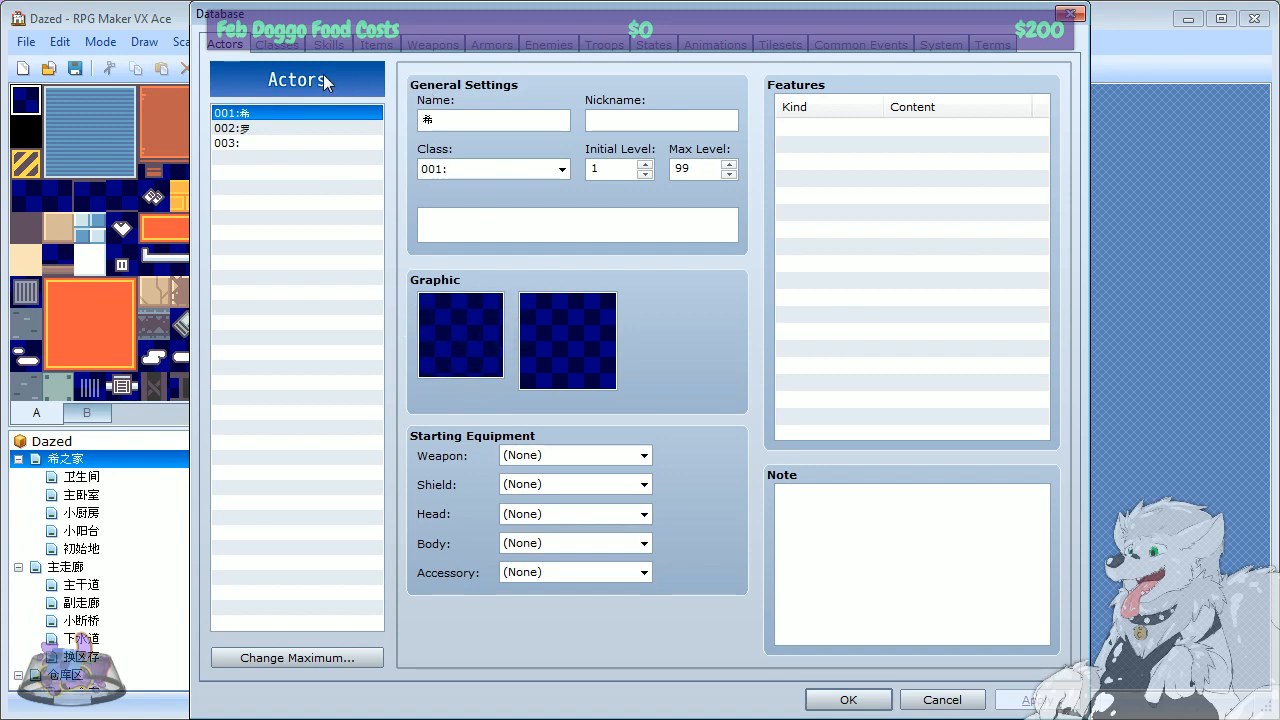
left_click(237, 146)
left_click(253, 129)
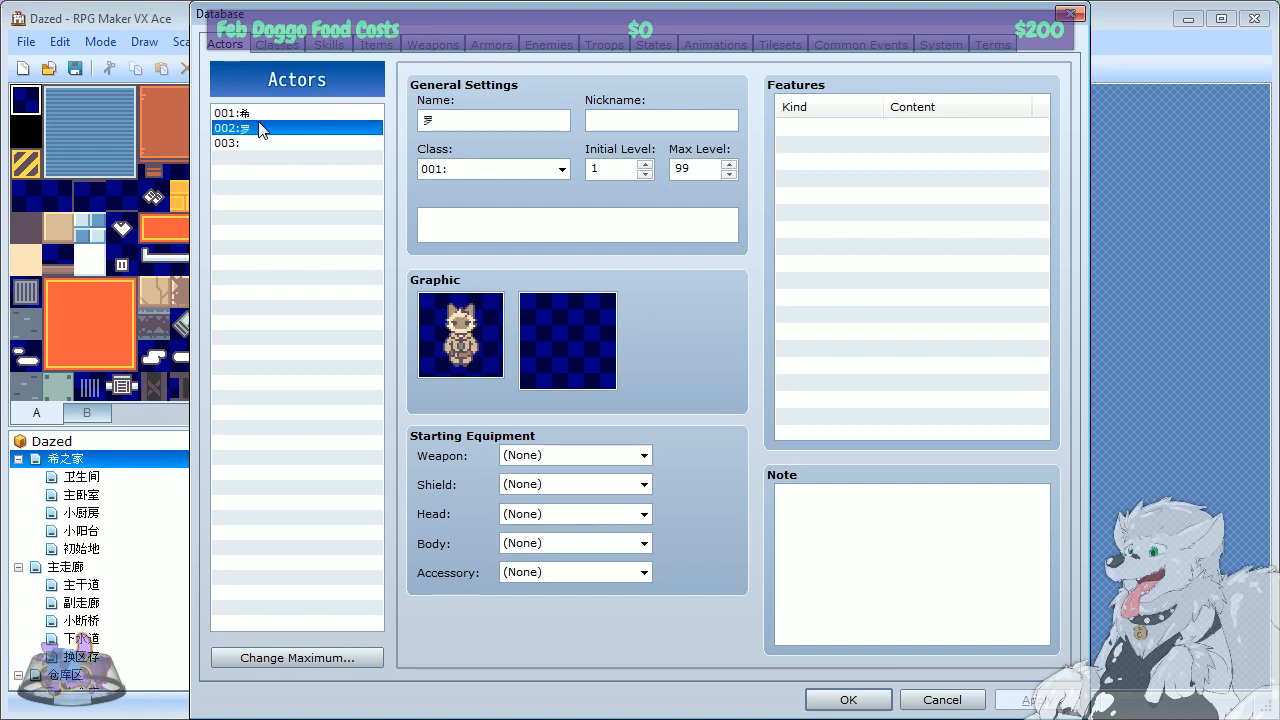
left_click(254, 112)
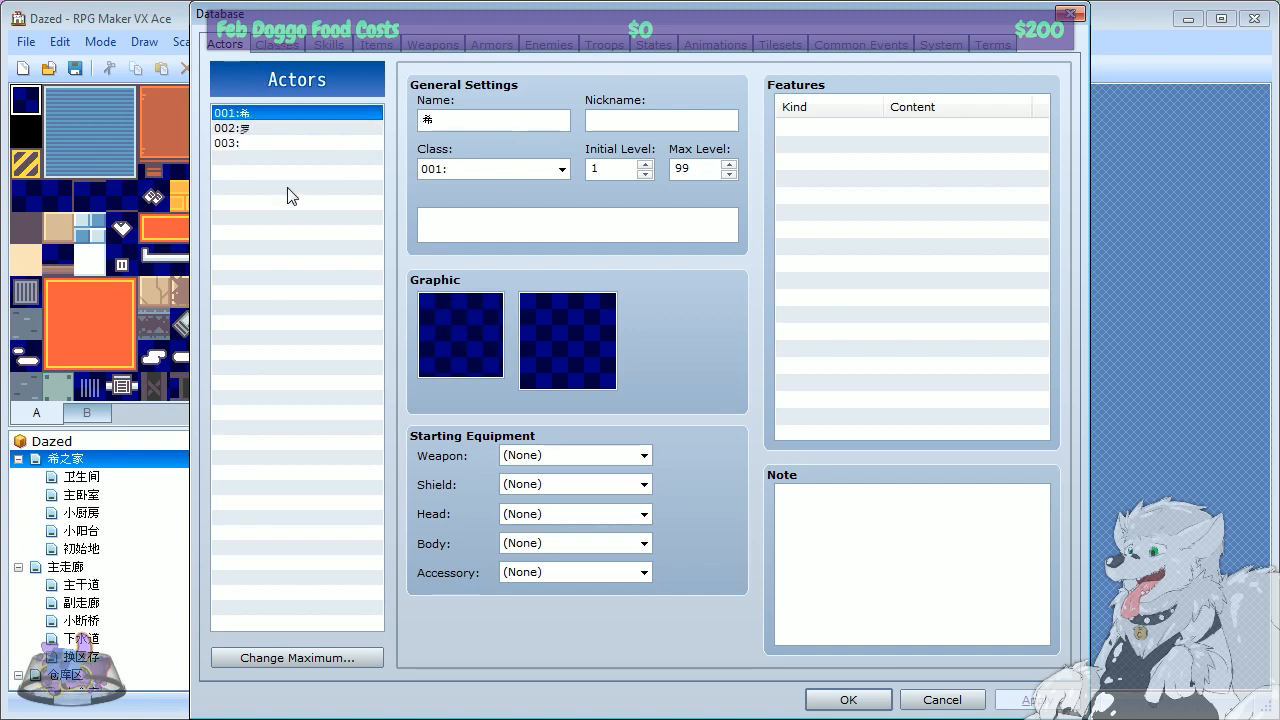
left_click(238, 144)
Step: Review the database entries for classes, skills, items, weapons, armors, enemies and troops
left_click(277, 44)
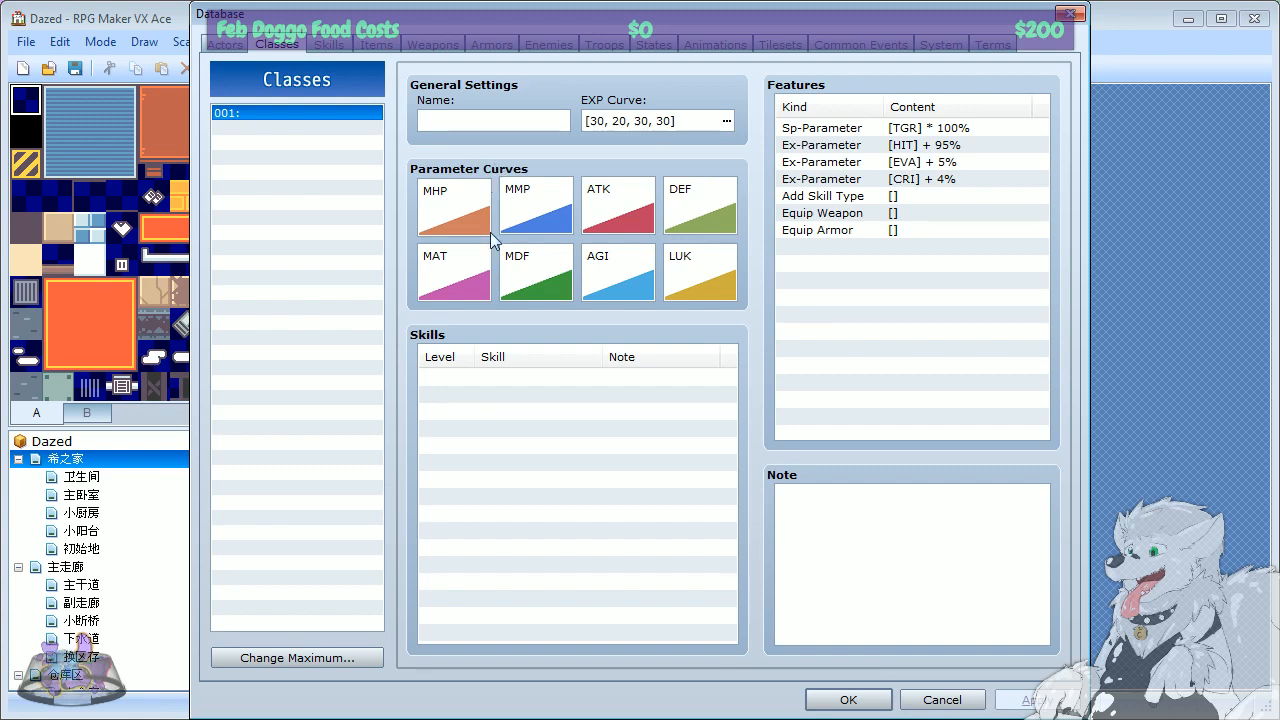
left_click(328, 44)
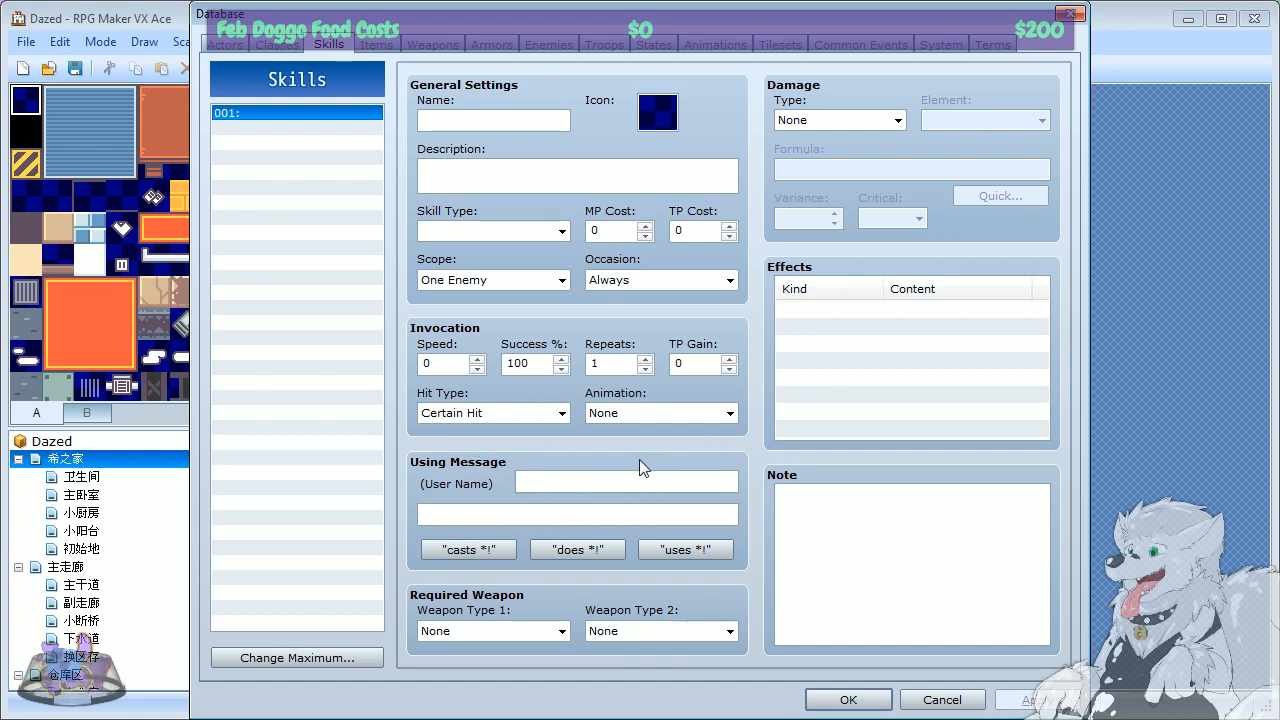
left_click(386, 46)
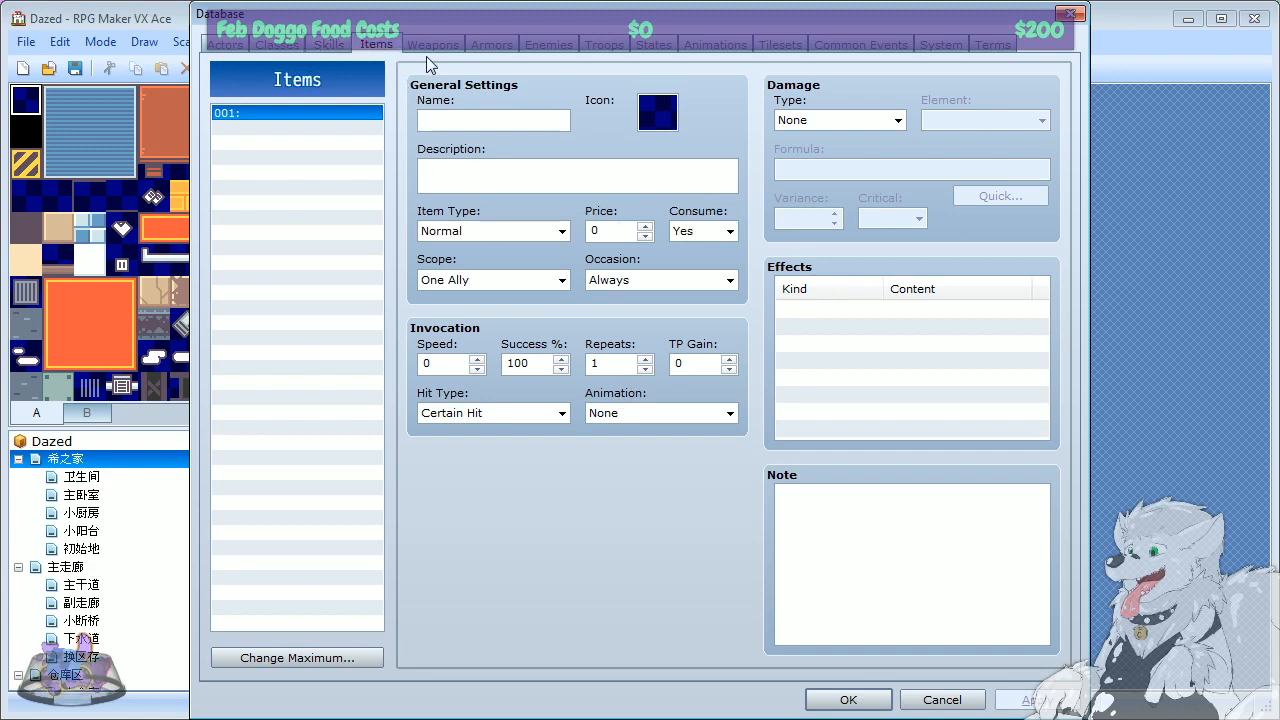
left_click(437, 47)
left_click(488, 47)
left_click(556, 46)
left_click(605, 45)
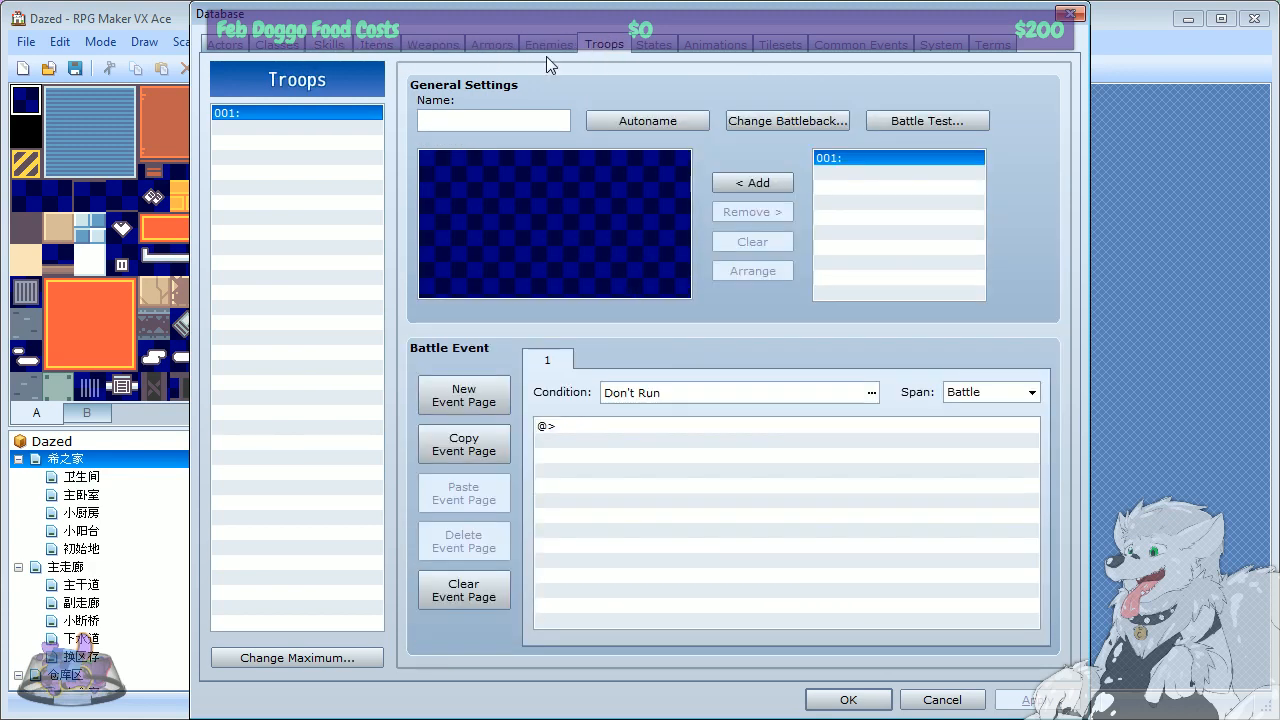
left_click(492, 45)
left_click(549, 45)
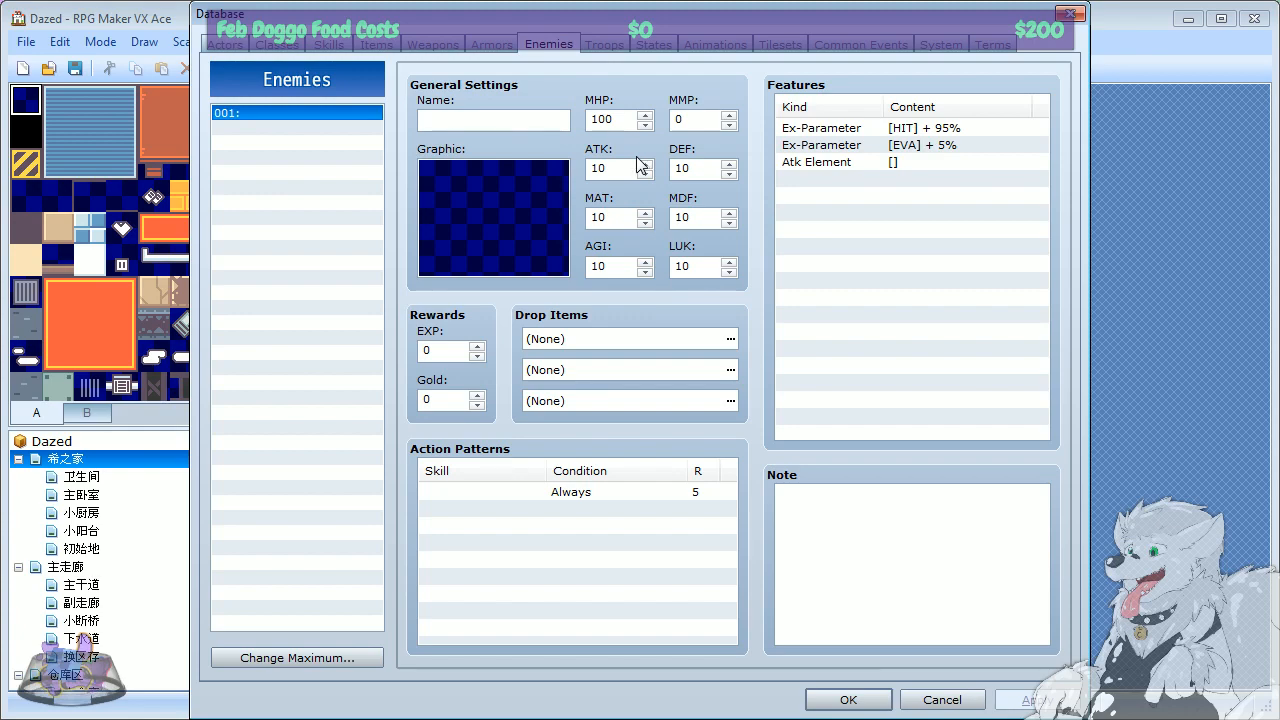
left_click(604, 45)
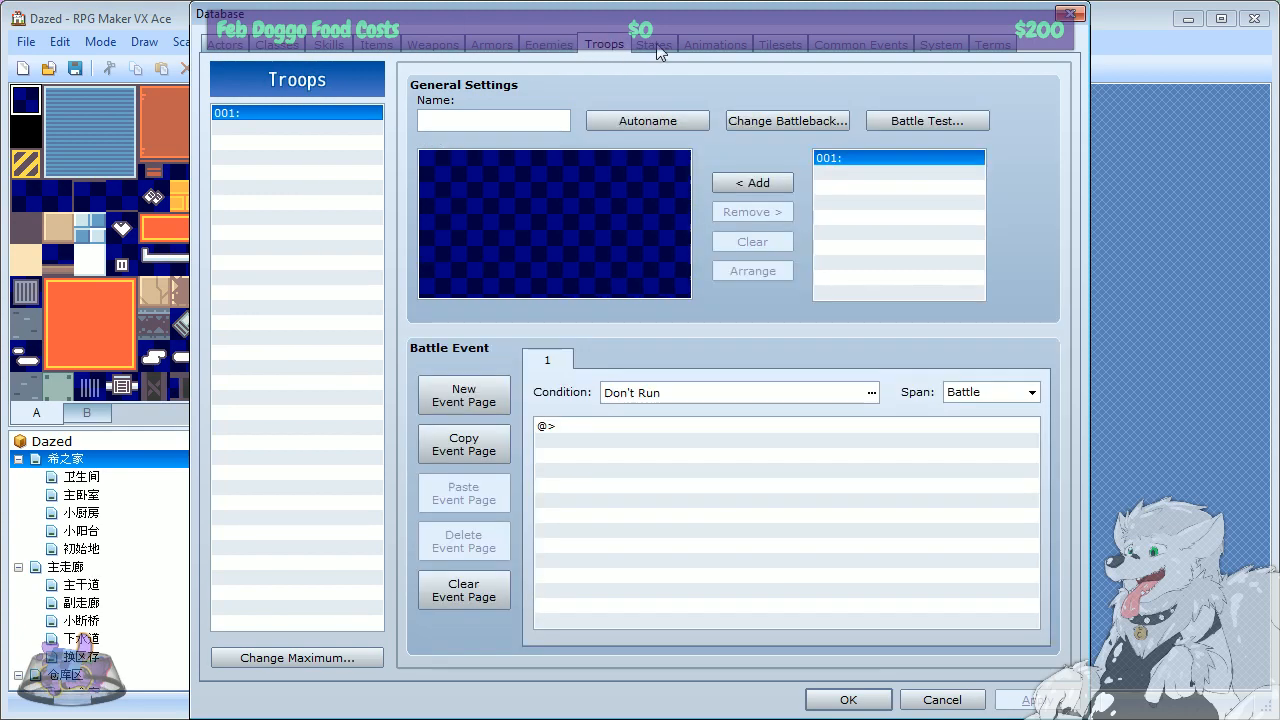
Step: Look through states and animations, and examine the passage and four-direction passage settings of tileset 世界
left_click(655, 46)
left_click(722, 47)
left_click(790, 48)
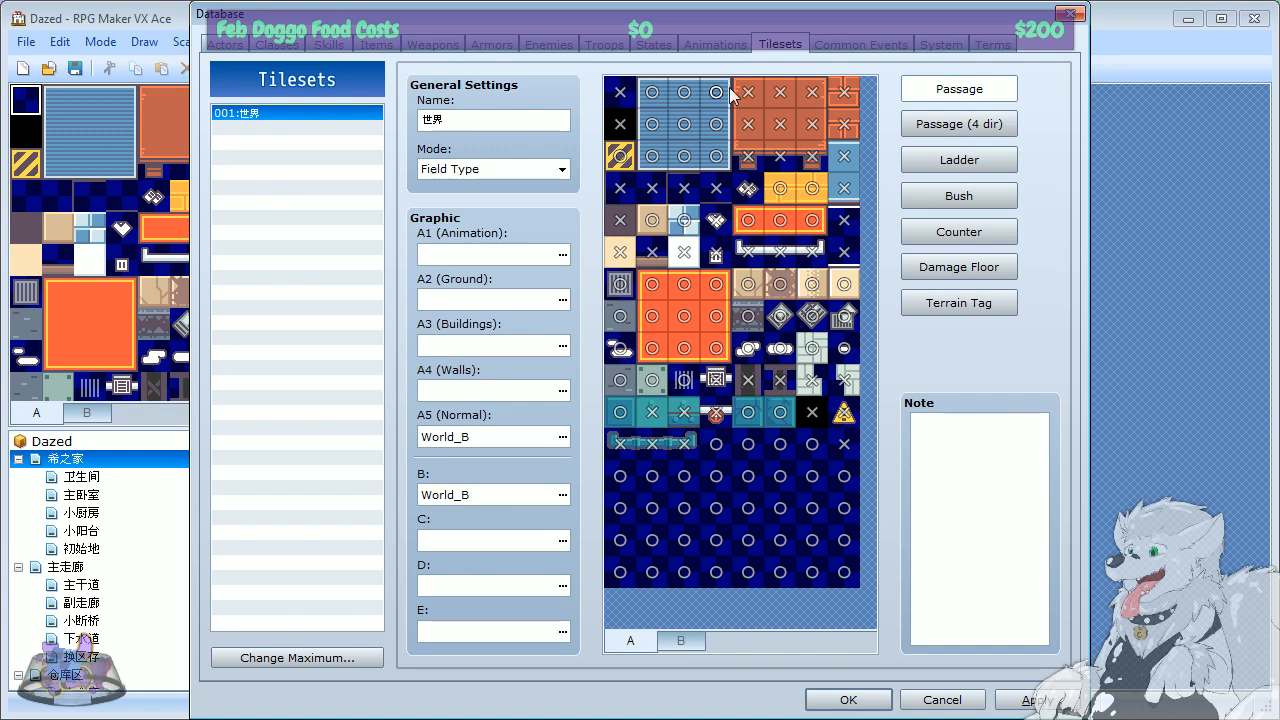
left_click(970, 128)
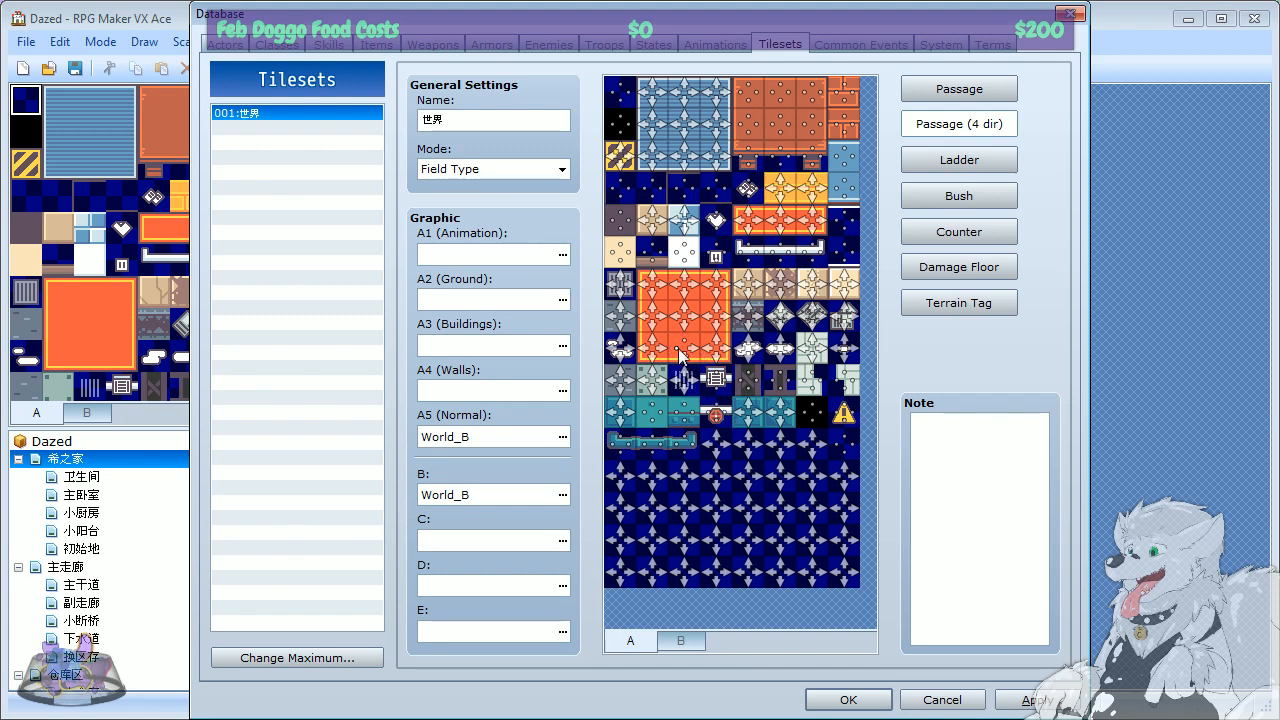
Step: Try the Ladder, Bush, Counter and Damage Floor flags on tiles of the large orange carpet in tileset 世界
left_click(968, 160)
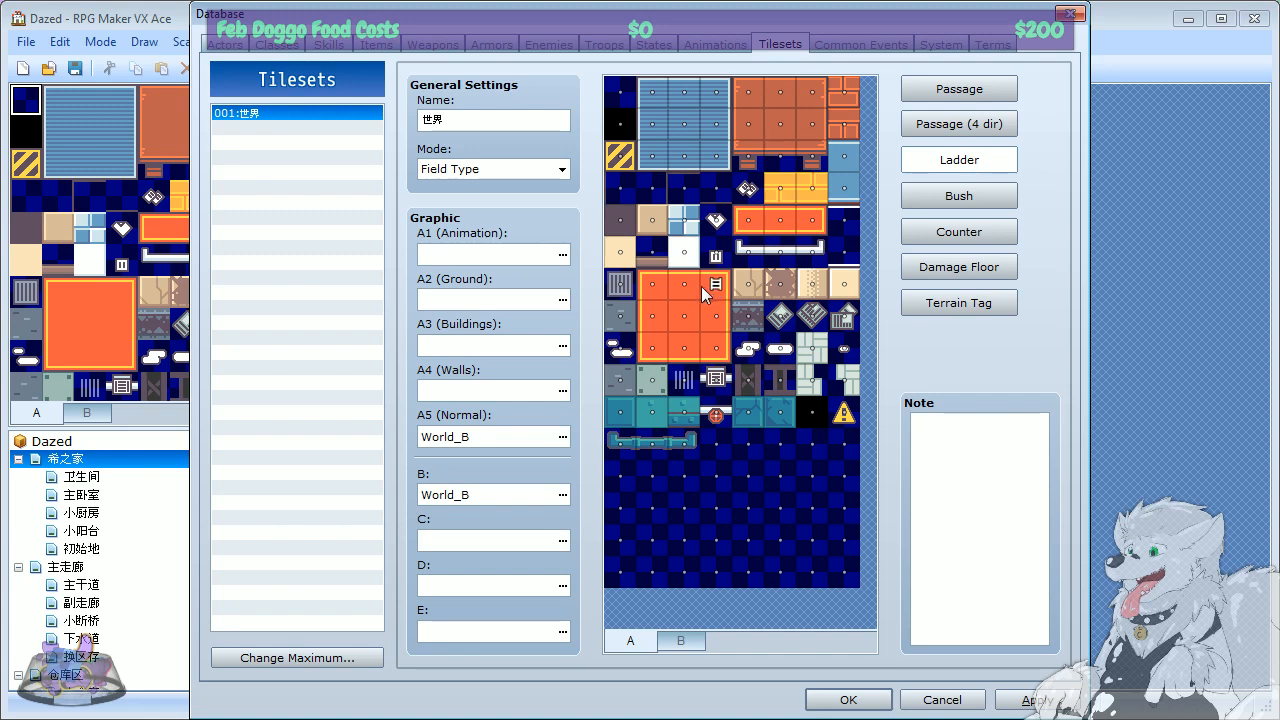
left_click_drag(714, 288, 683, 284)
left_click(959, 198)
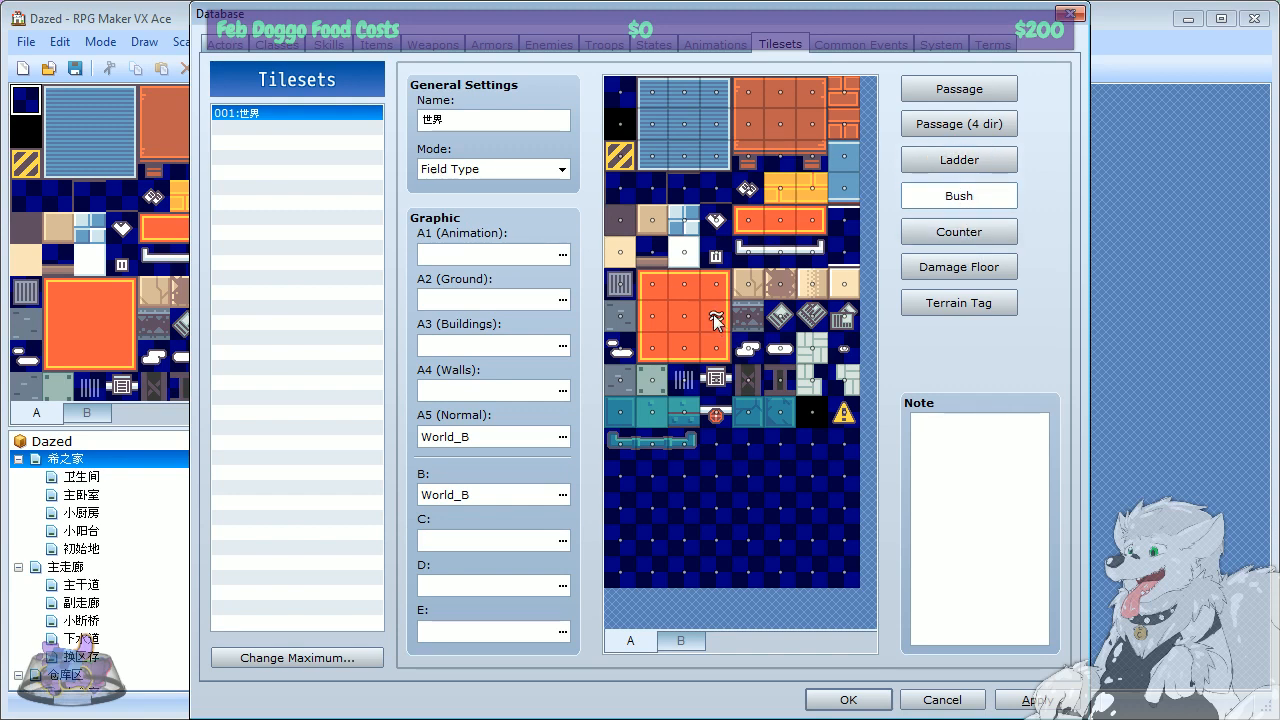
left_click(948, 233)
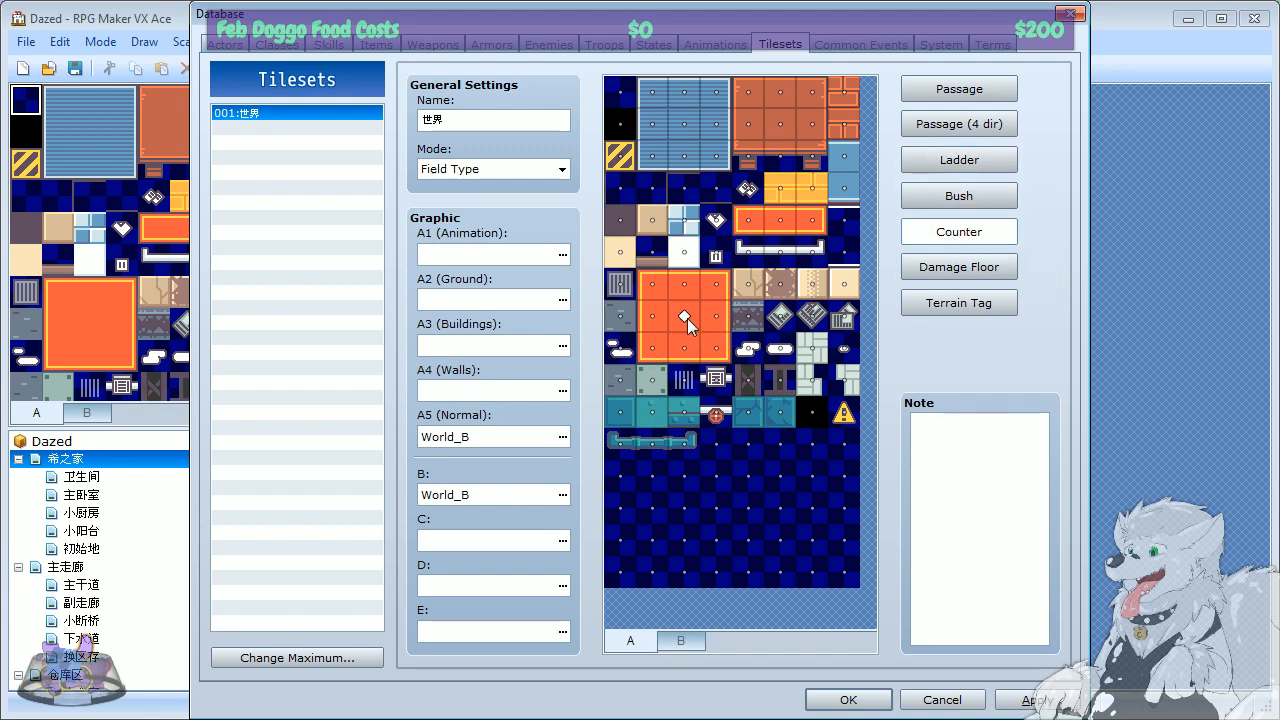
left_click(962, 270)
left_click(687, 316)
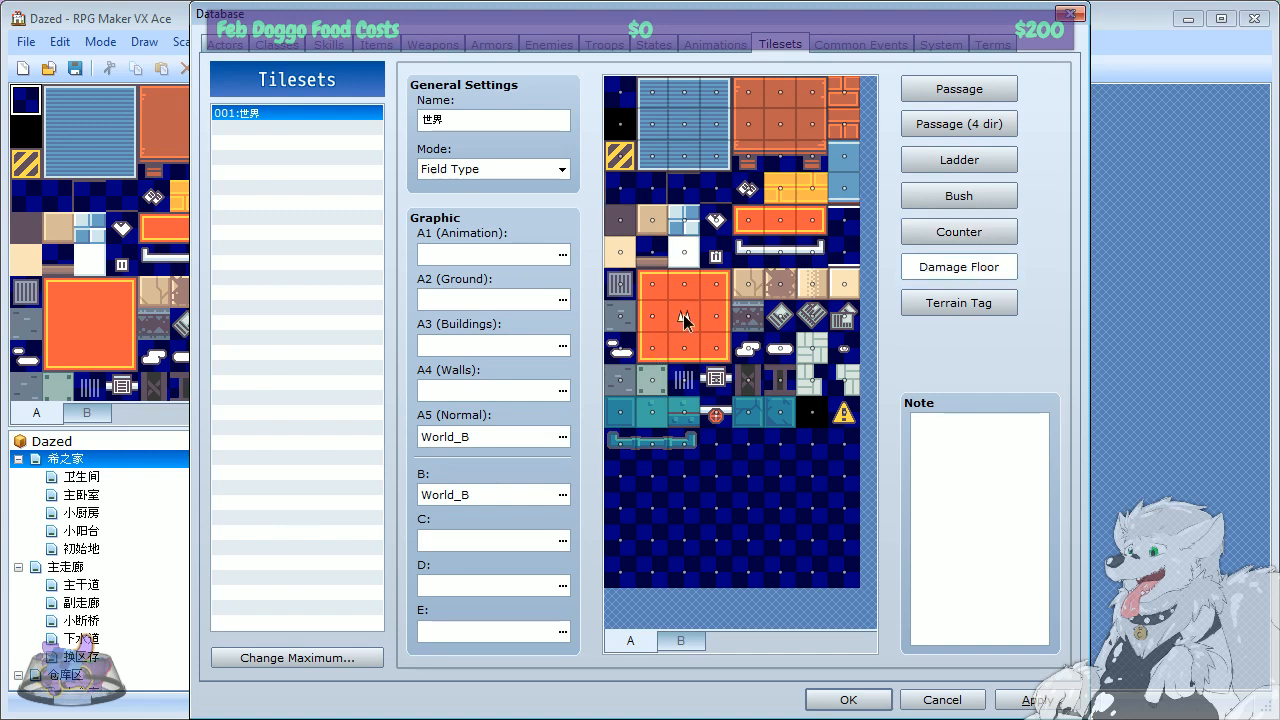
Step: Try different terrain tag numbers on the centre tile of the large orange carpet in tileset 世界
left_click(920, 304)
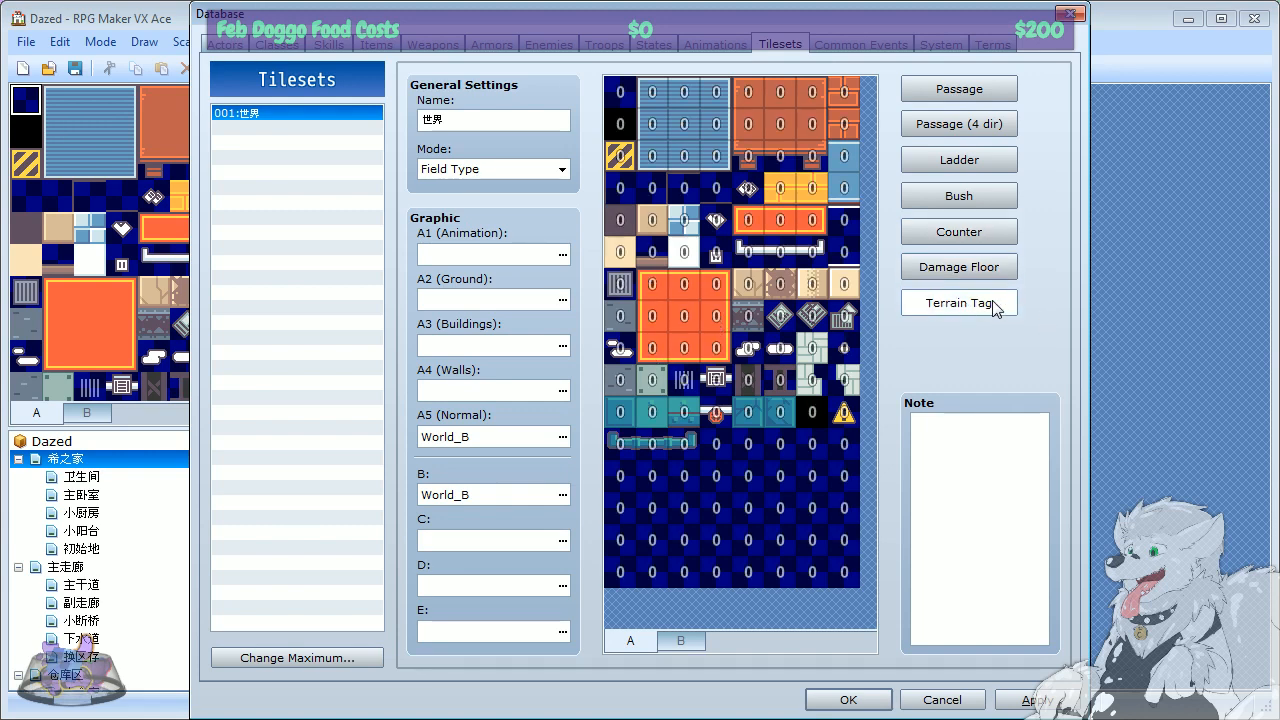
left_click(684, 316)
left_click(684, 316)
left_click(684, 316)
left_click(684, 316)
right_click(688, 316)
right_click(688, 316)
Step: Look through common event 长按退出 and browse the switches available for its condition switch, leaving the selection as it is
left_click(853, 45)
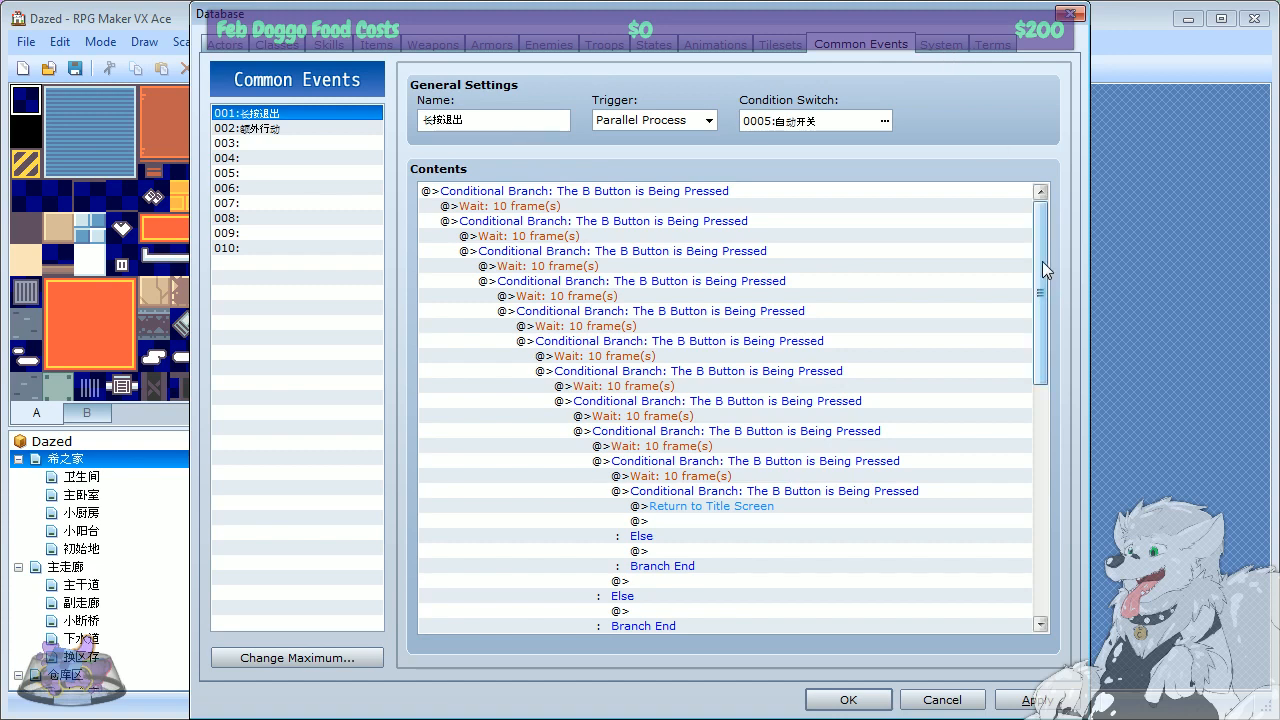
left_click_drag(1042, 261, 1078, 99)
left_click_drag(1034, 479, 1054, 93)
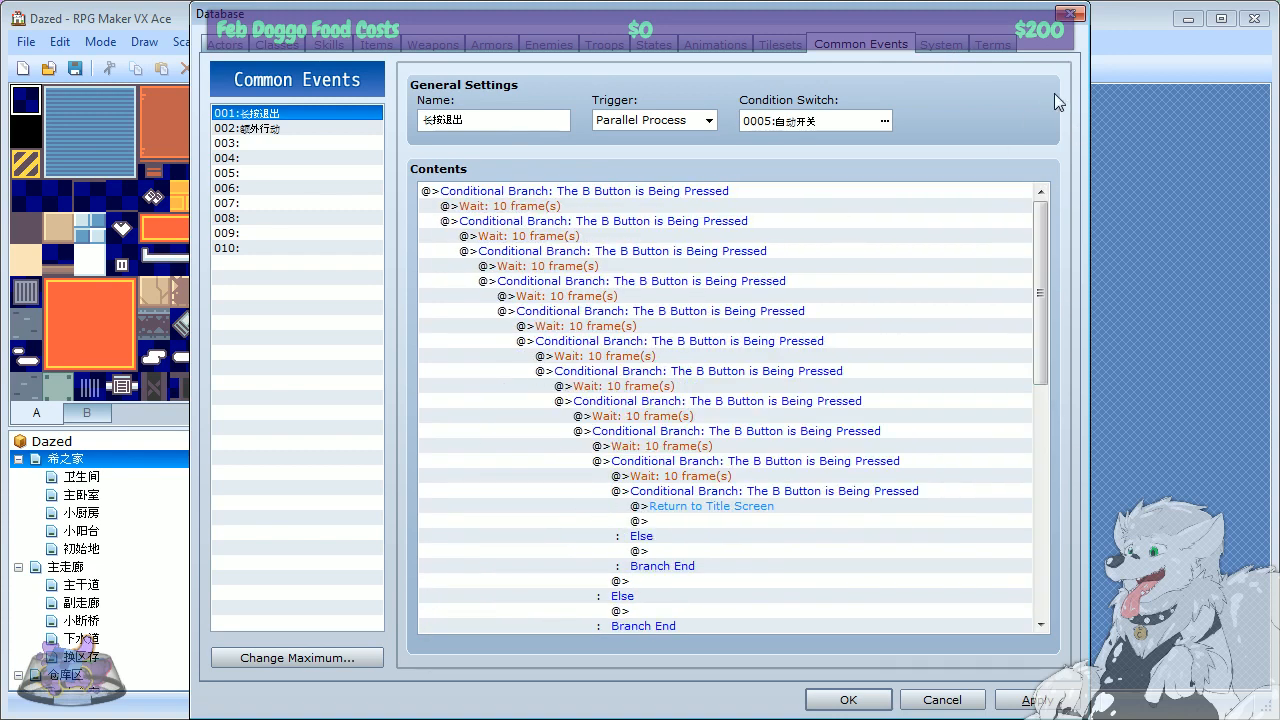
left_click(883, 120)
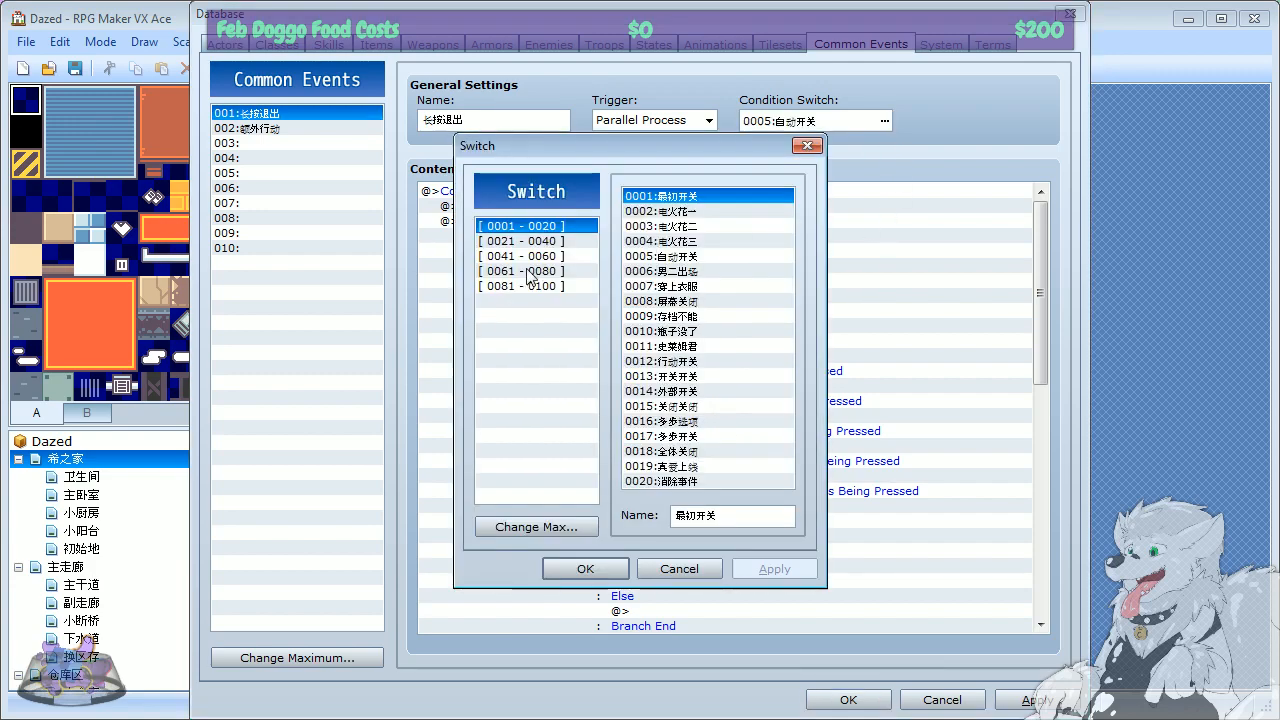
left_click(551, 241)
left_click(807, 146)
Step: Move the Database window aside to view the 希之家 map, and bring the window back
left_click_drag(688, 12, 706, 528)
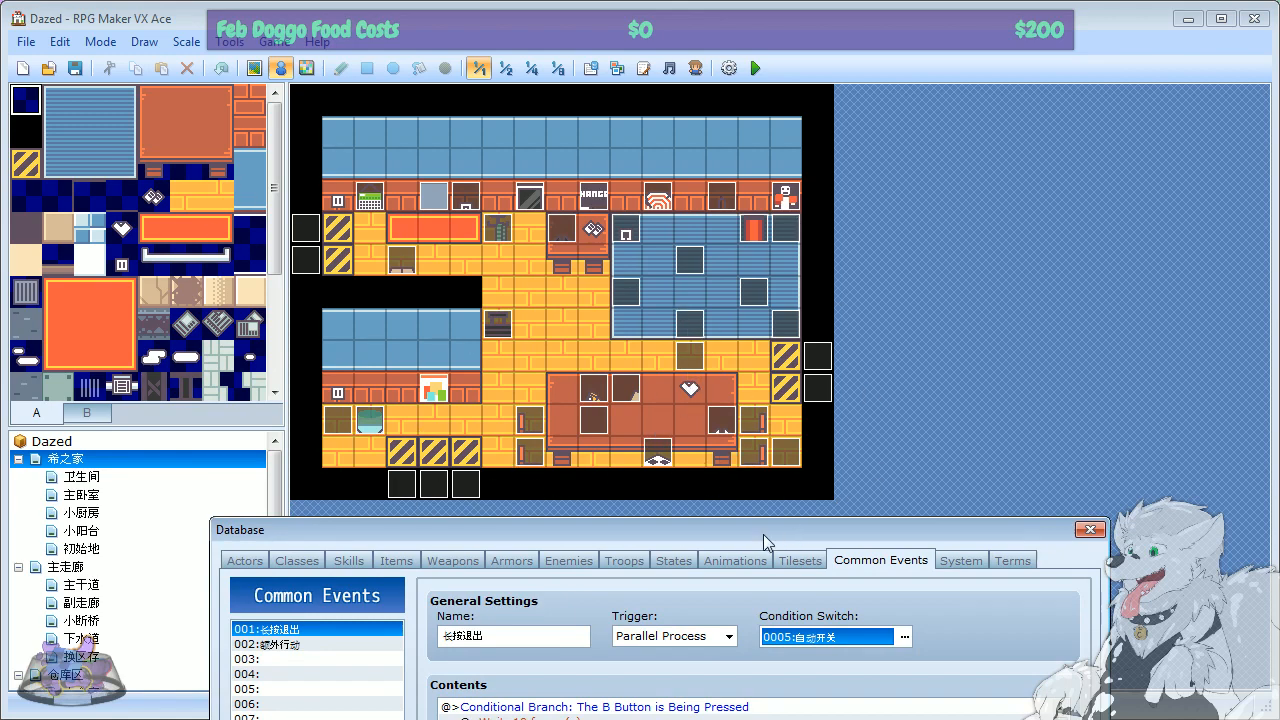
left_click_drag(763, 534, 1083, 473)
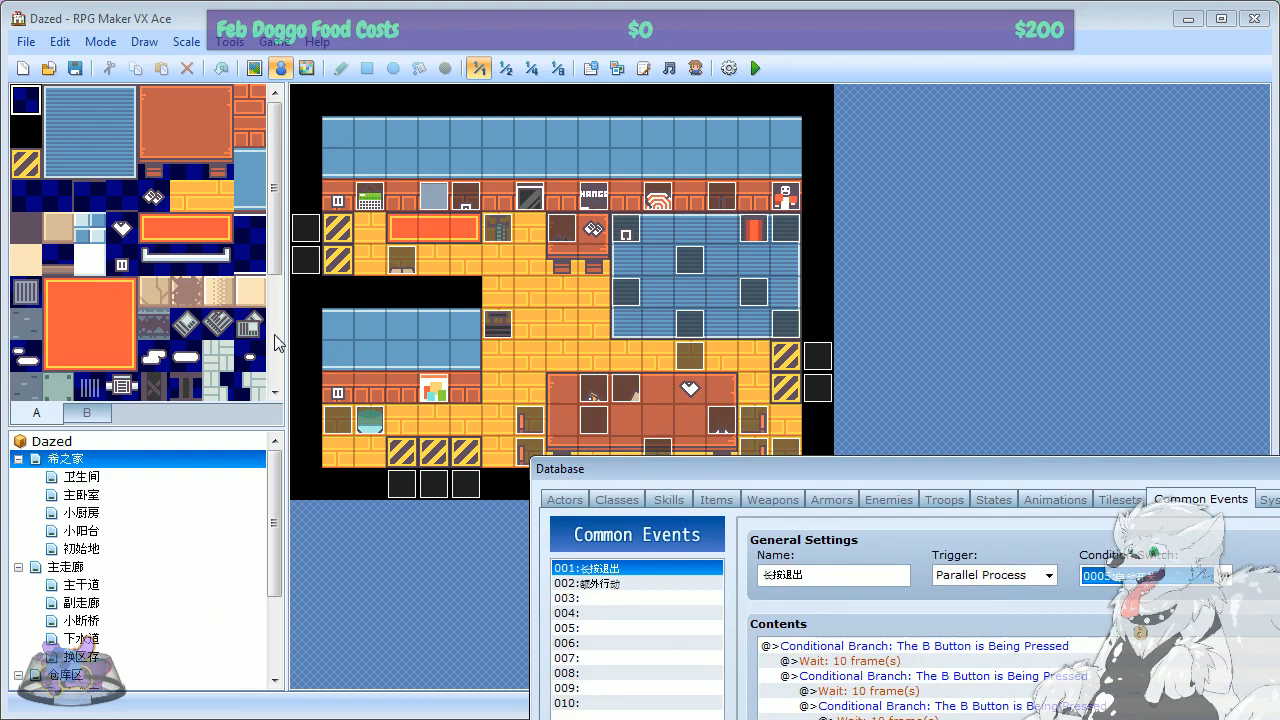
left_click_drag(889, 465, 615, 2)
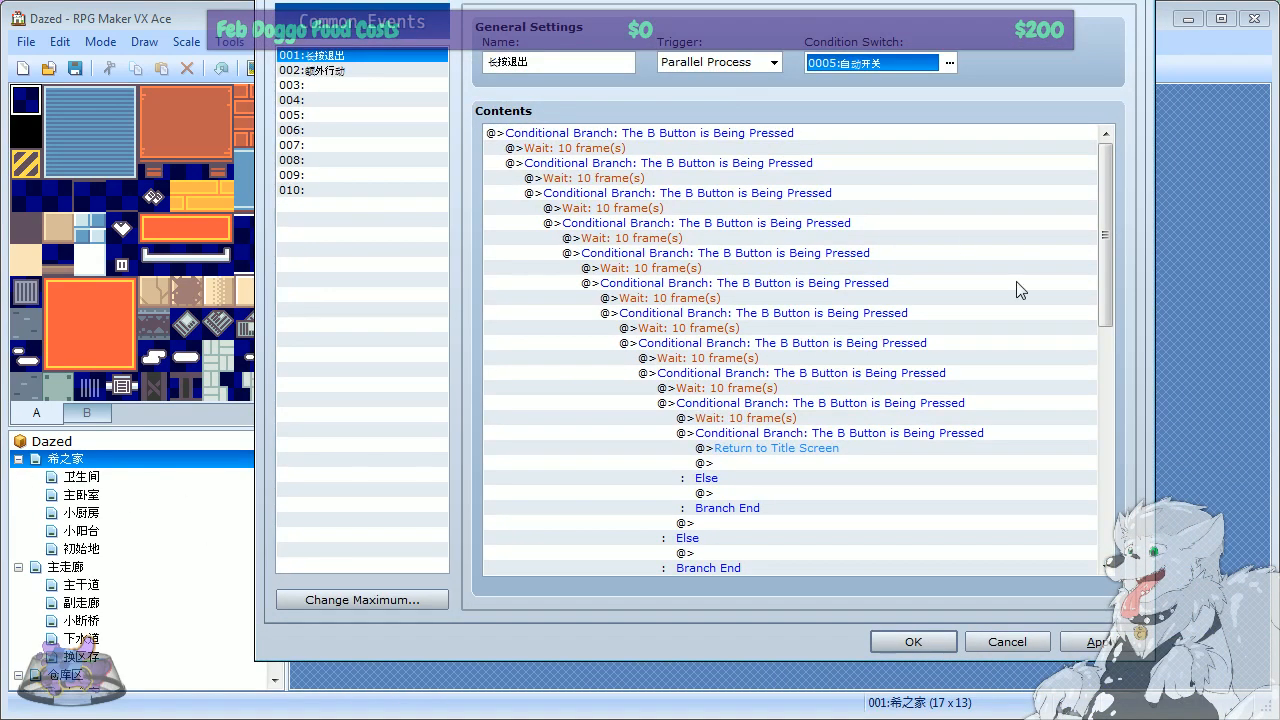
Step: Compare the command contents of the common events 长按退出 and 额外行动
left_click(333, 70)
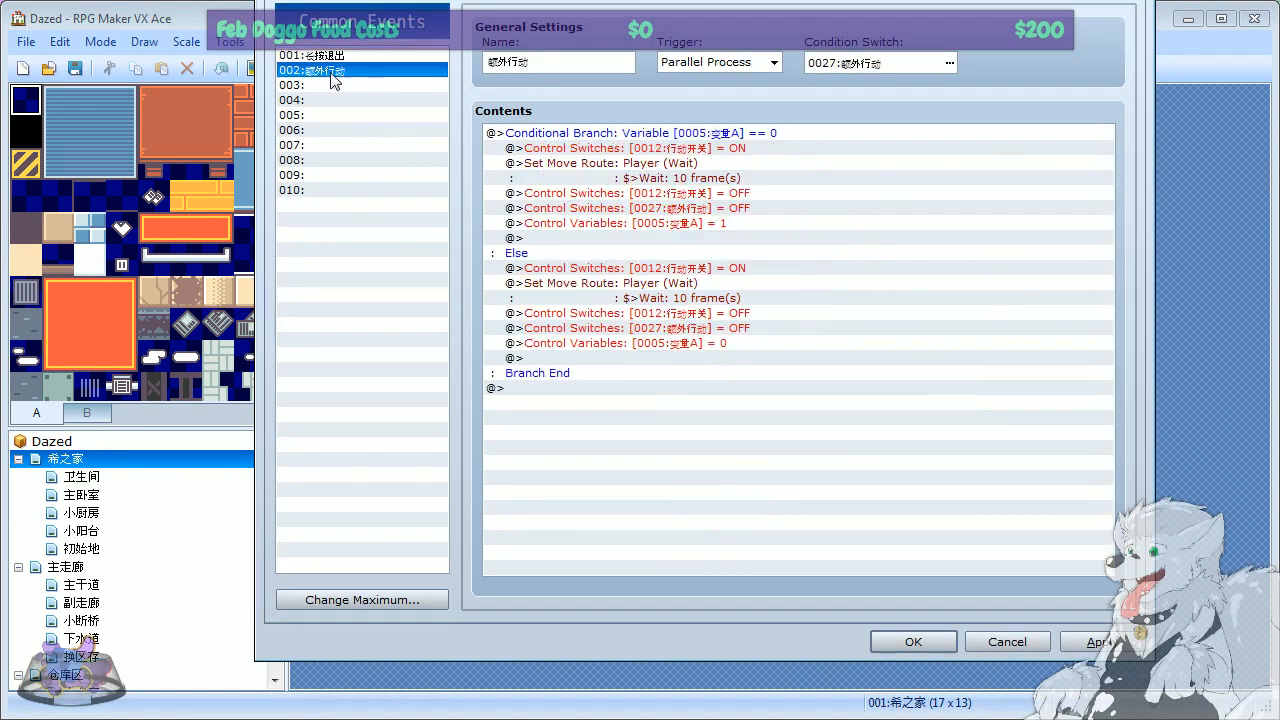
left_click(336, 55)
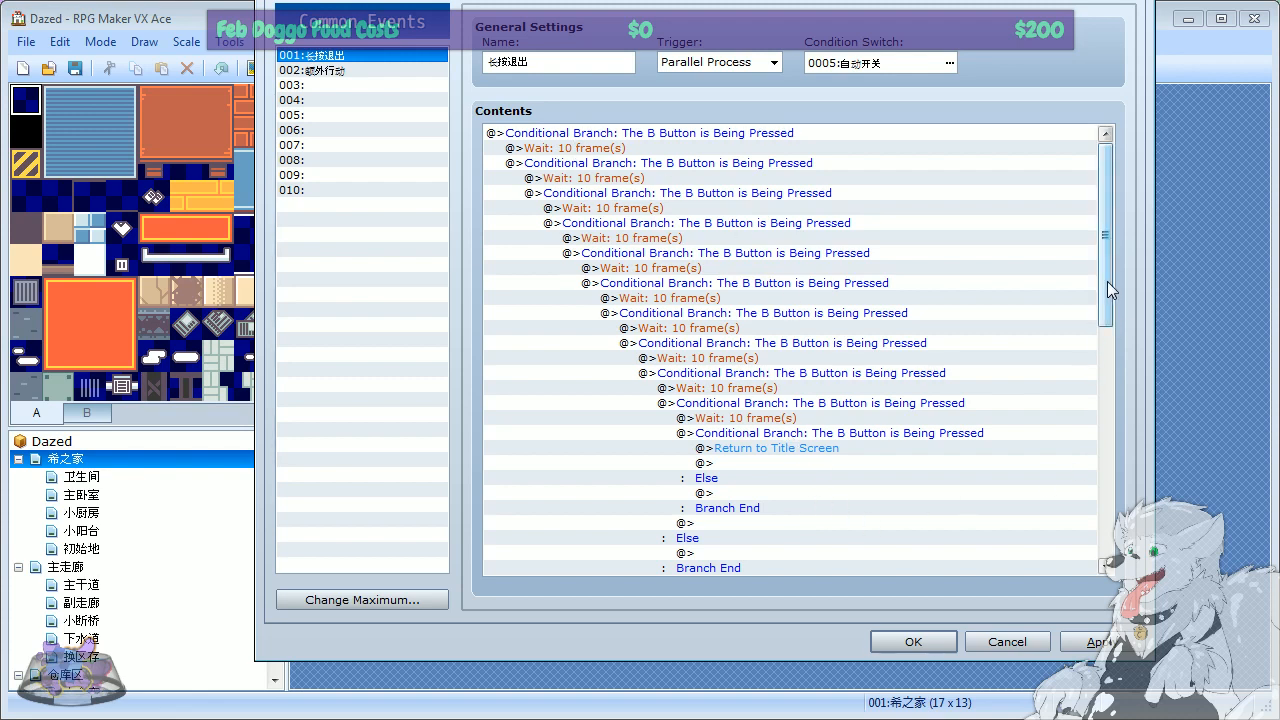
left_click_drag(1107, 281, 991, 137)
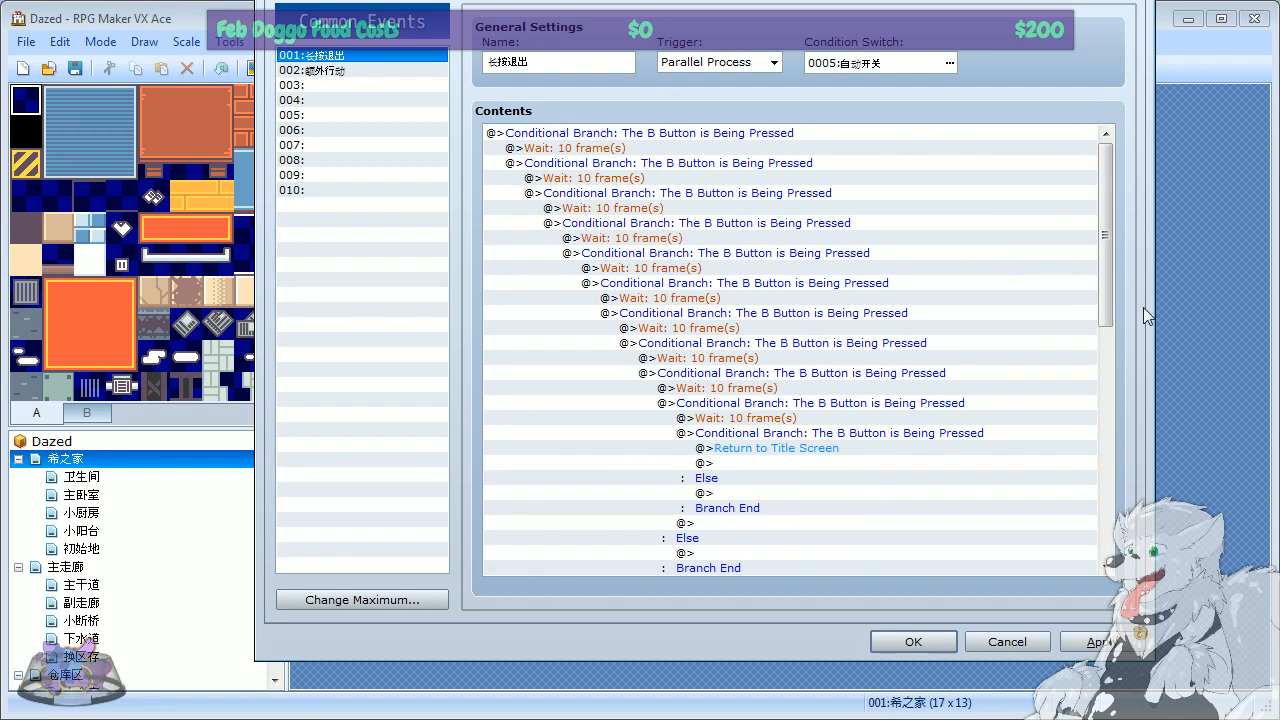
left_click(328, 70)
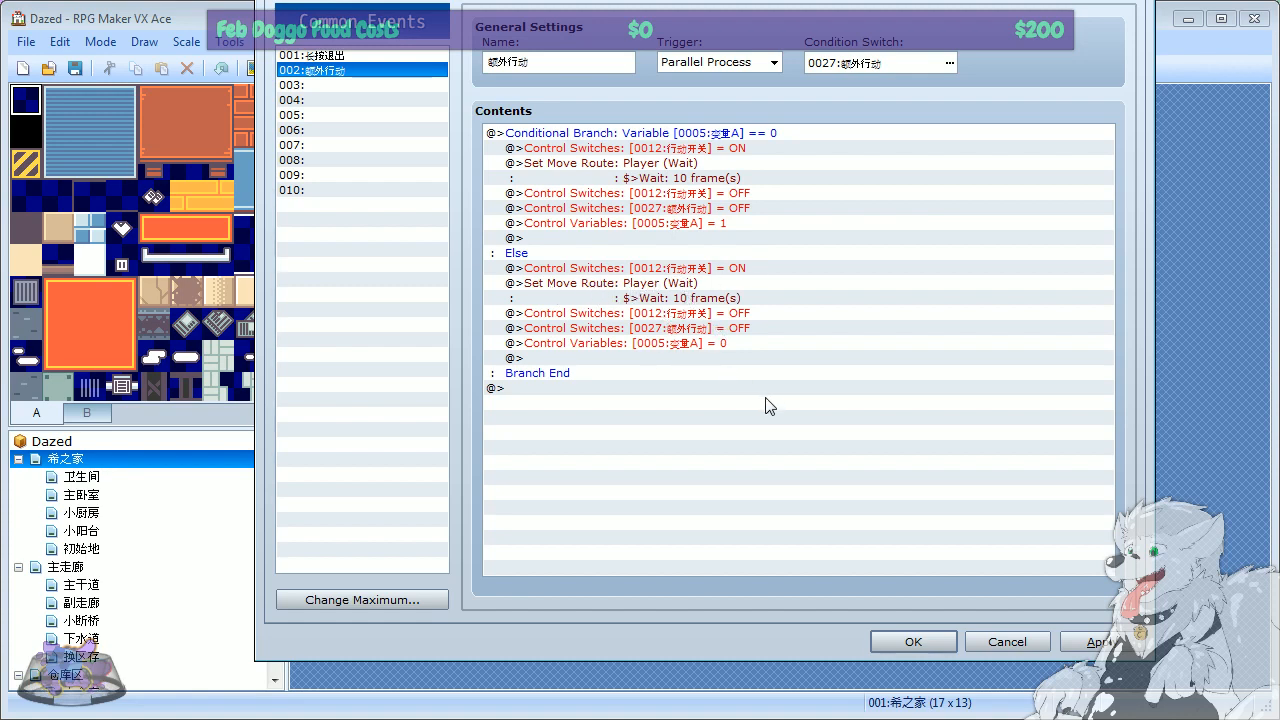
Step: Copy the name of common event 额外行动, switch to the web browser and open Google Translate in a new tab
double_click(537, 60)
key("alt+Tab")
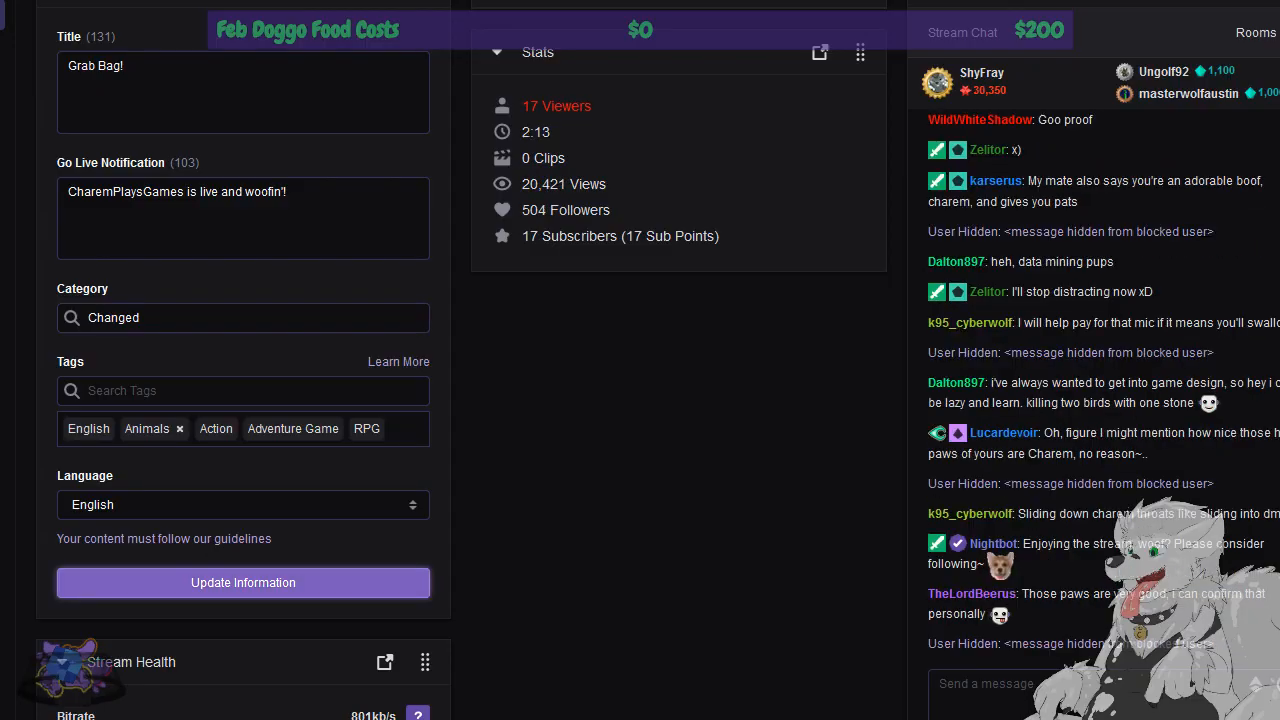
key("ctrl+t")
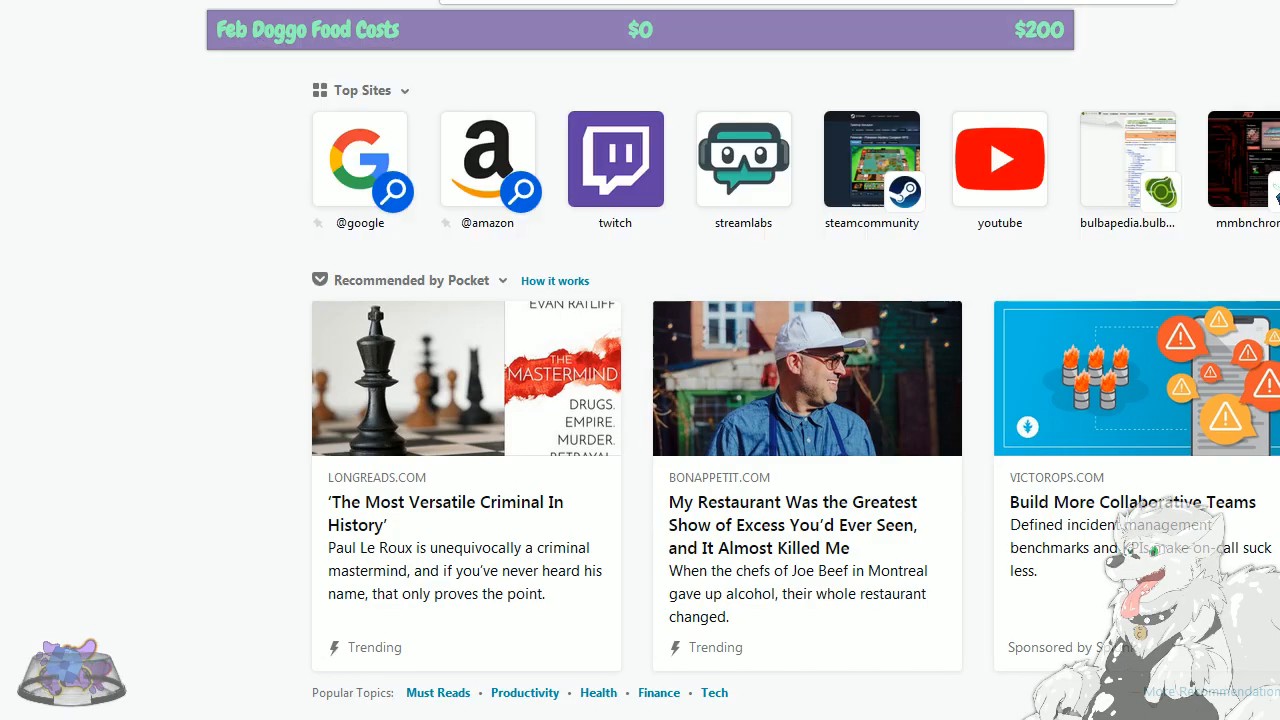
type("trans")
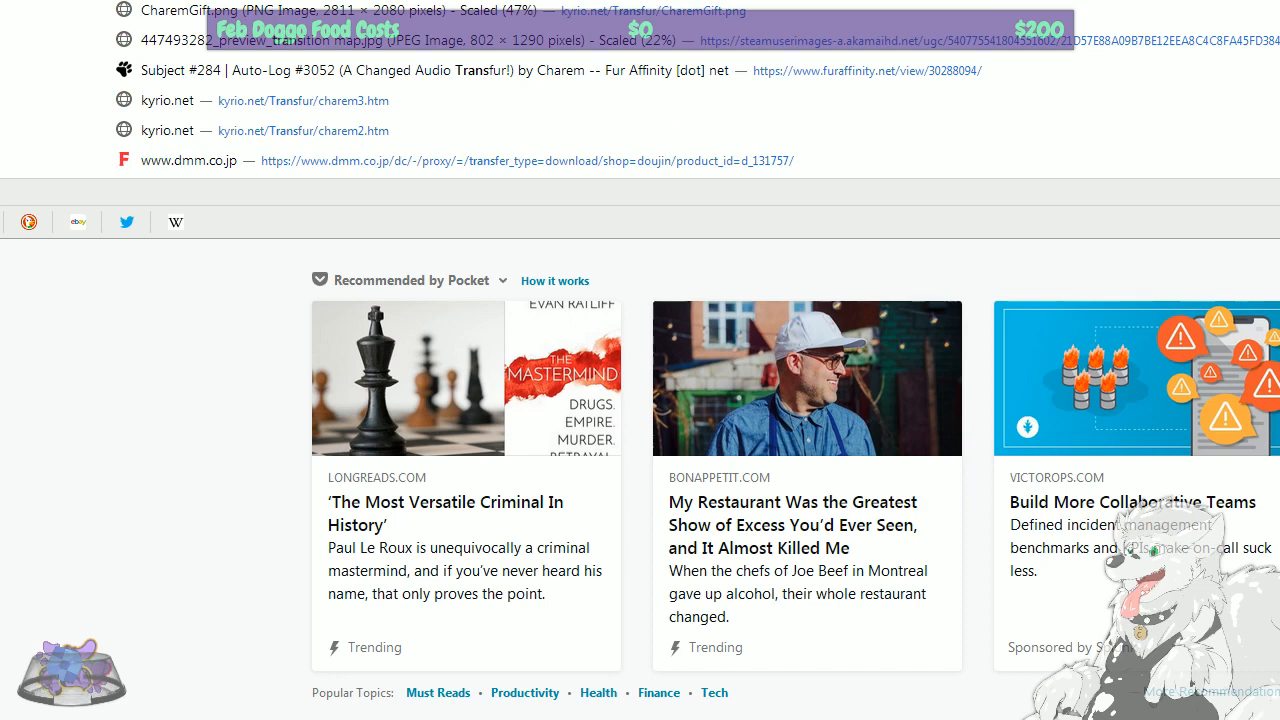
type("fur")
key("Return")
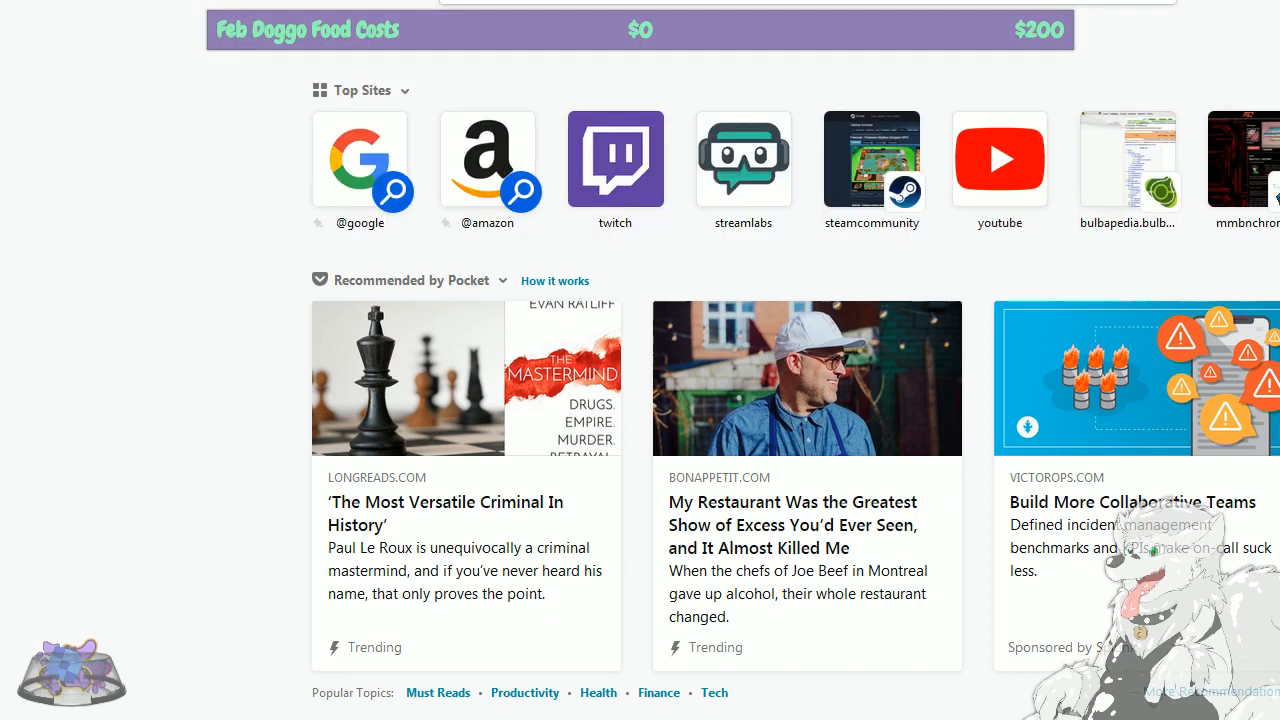
key("Return")
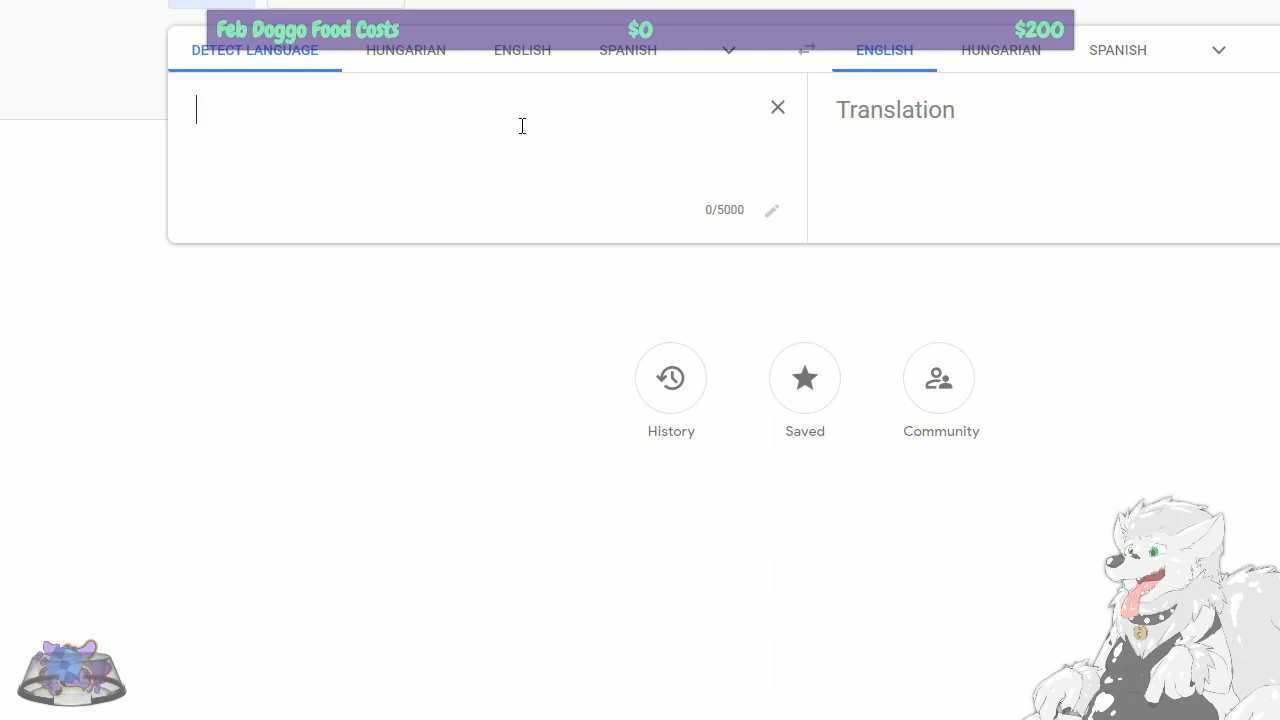
Step: Translate 额外行动 into English with Japanese as the source language, and return to RPG Maker VX Ace
type("额外行动")
left_click(731, 56)
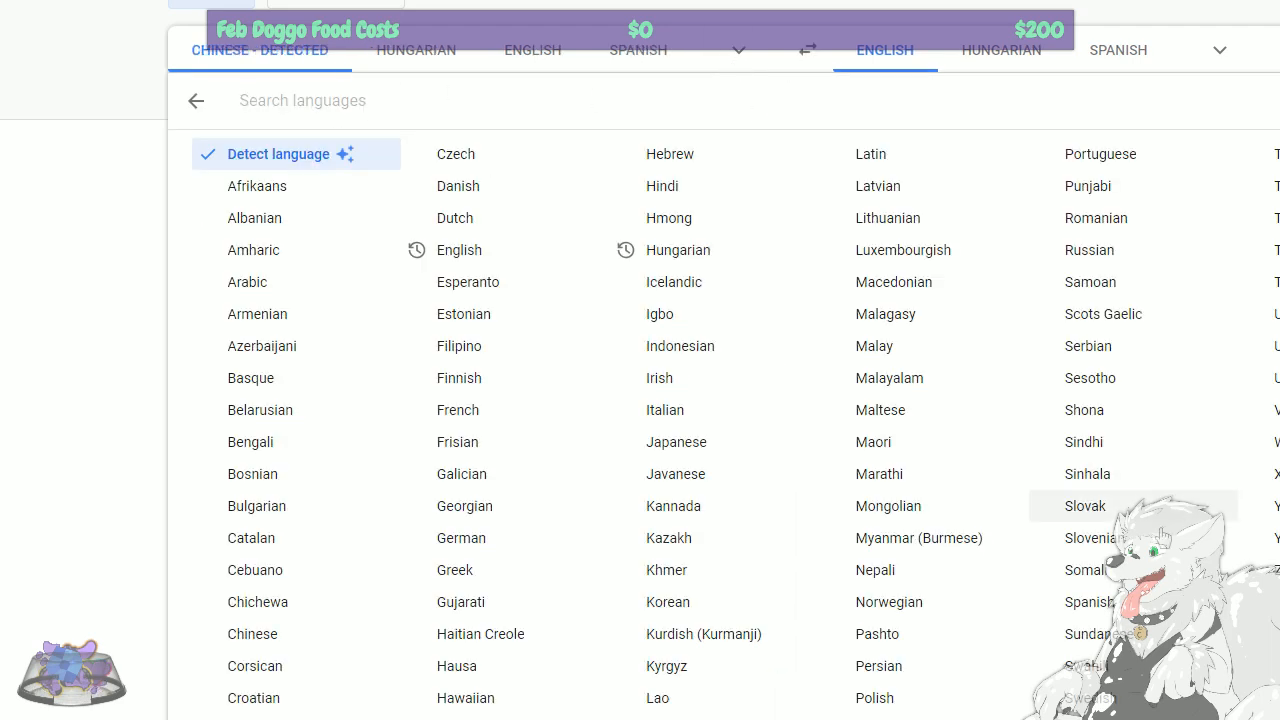
left_click(670, 444)
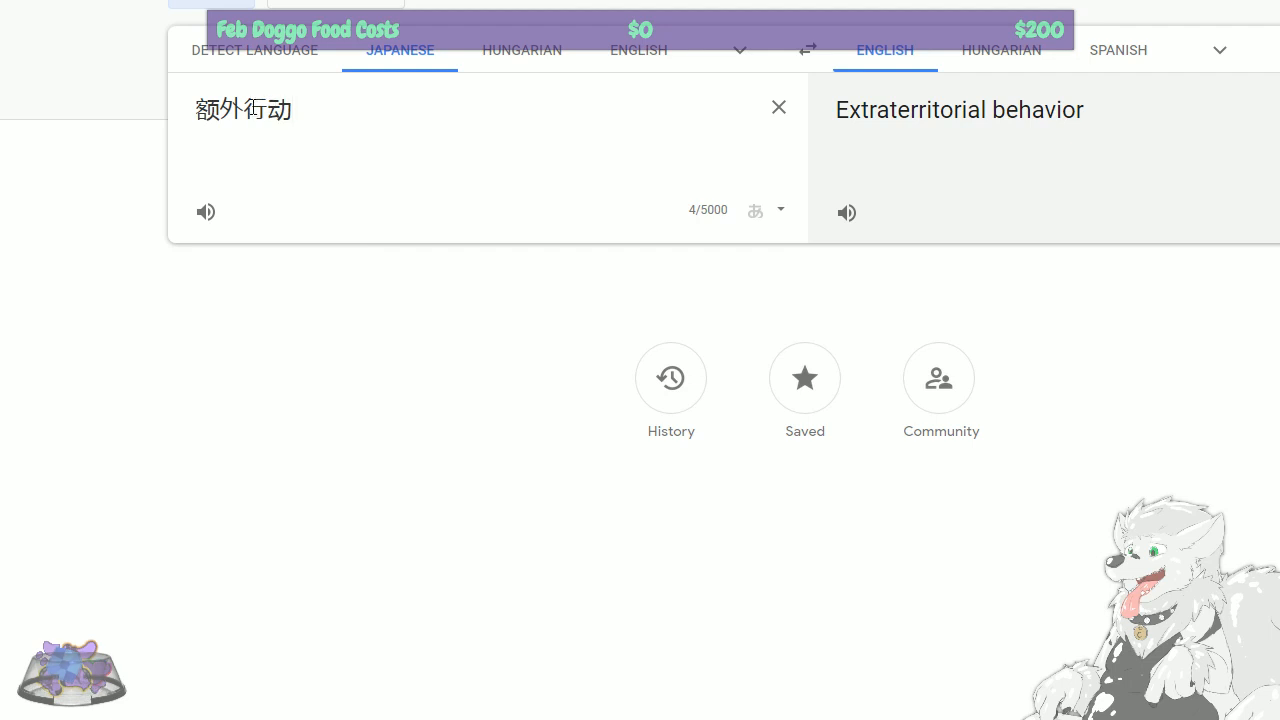
left_click(253, 107)
left_click(277, 107)
key("BackSpace")
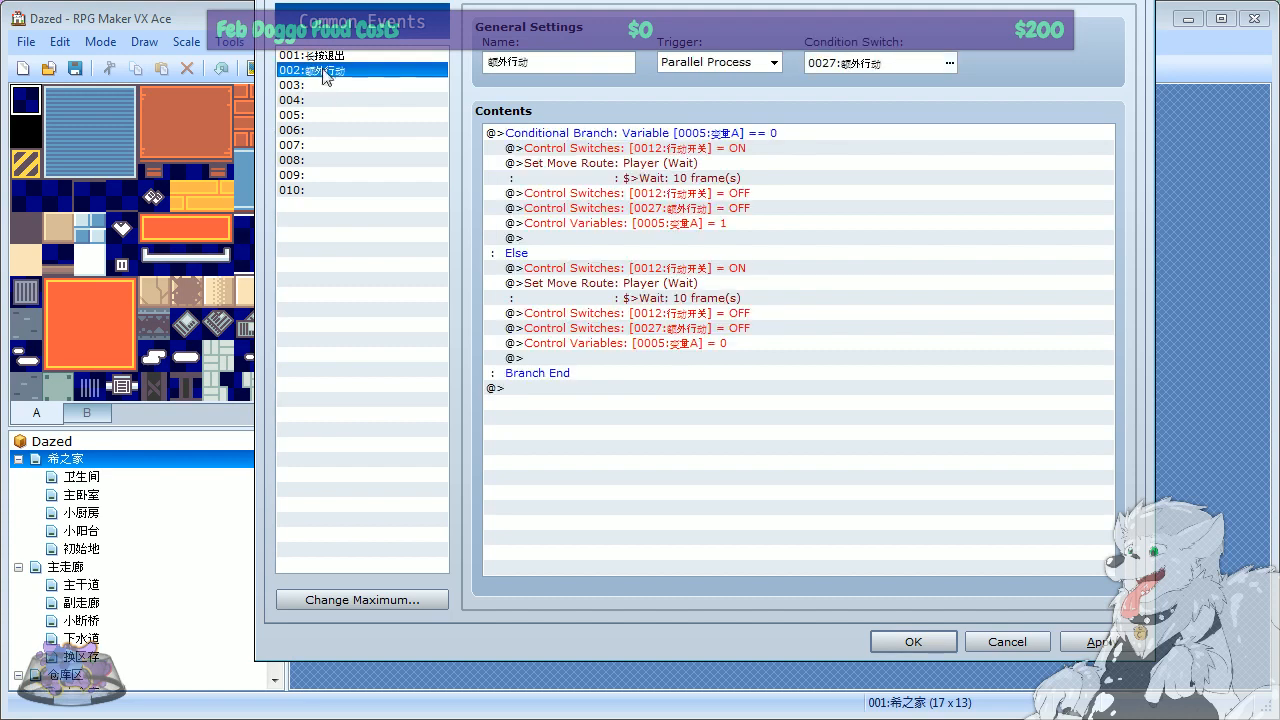
Step: Cancel the Database window and browse the maps 希之家, 卫生间, 主卧室, 小厨房 and 小阳台
left_click(987, 645)
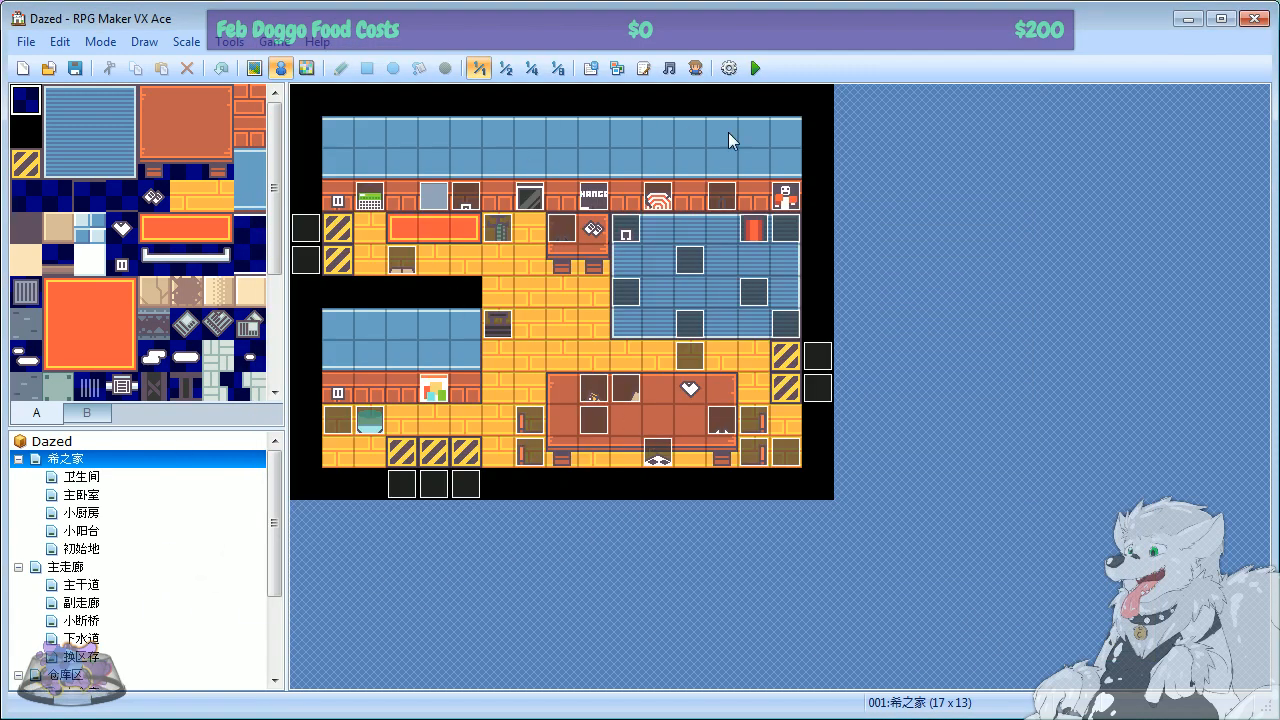
right_click(500, 389)
left_click(466, 324)
left_click(82, 477)
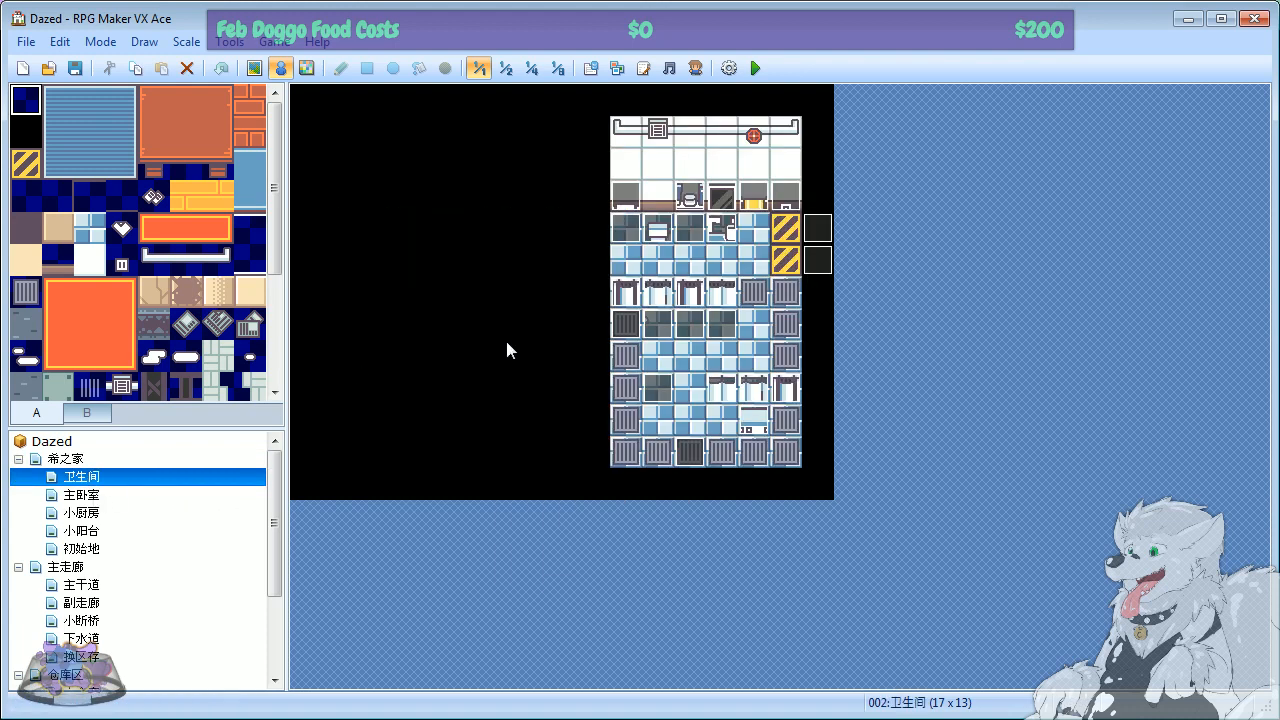
left_click(105, 495)
left_click(78, 458)
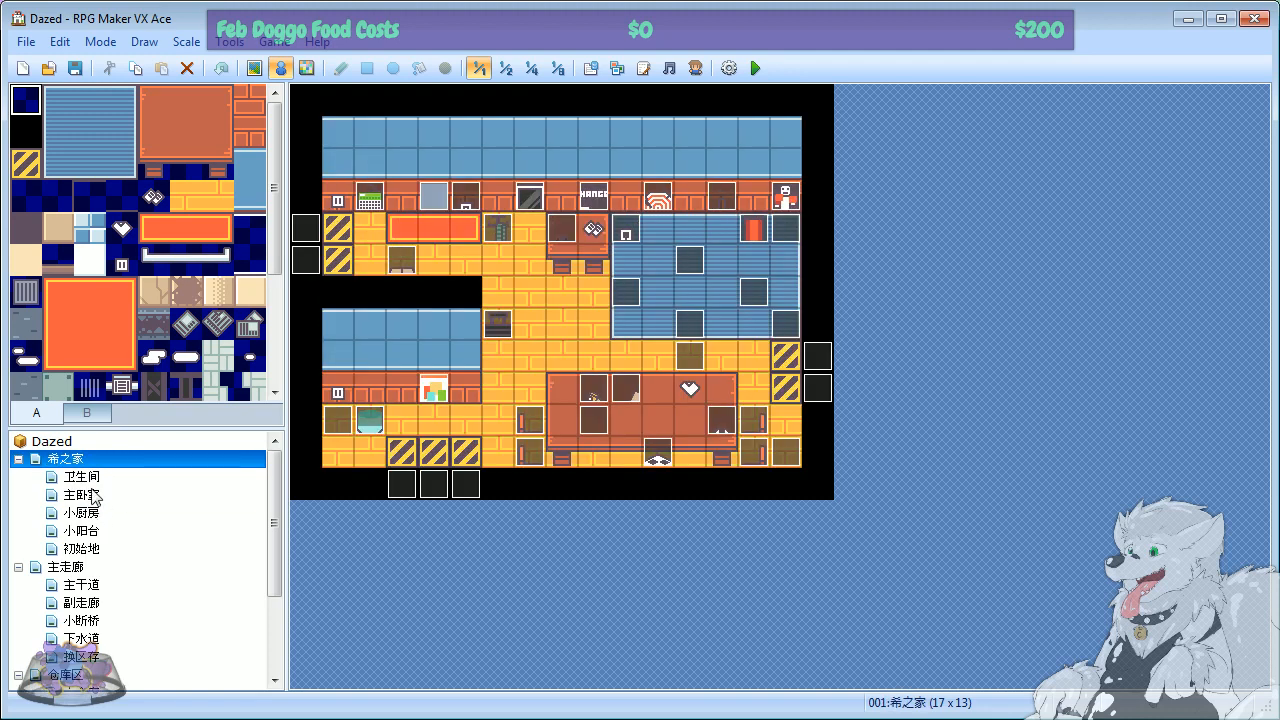
left_click(84, 477)
left_click(88, 496)
left_click(92, 512)
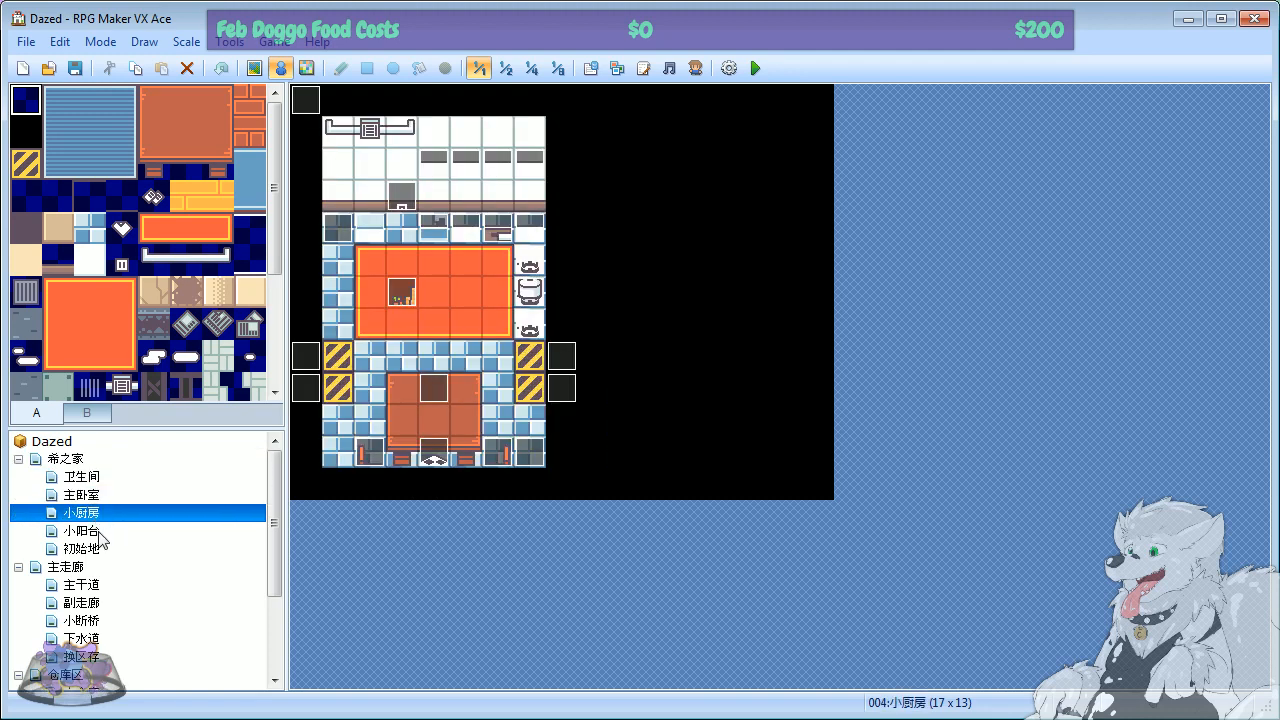
left_click(88, 531)
Step: Examine the event in the upper-left corner of the 小厨房 map and close it unchanged
left_click(88, 512)
double_click(305, 100)
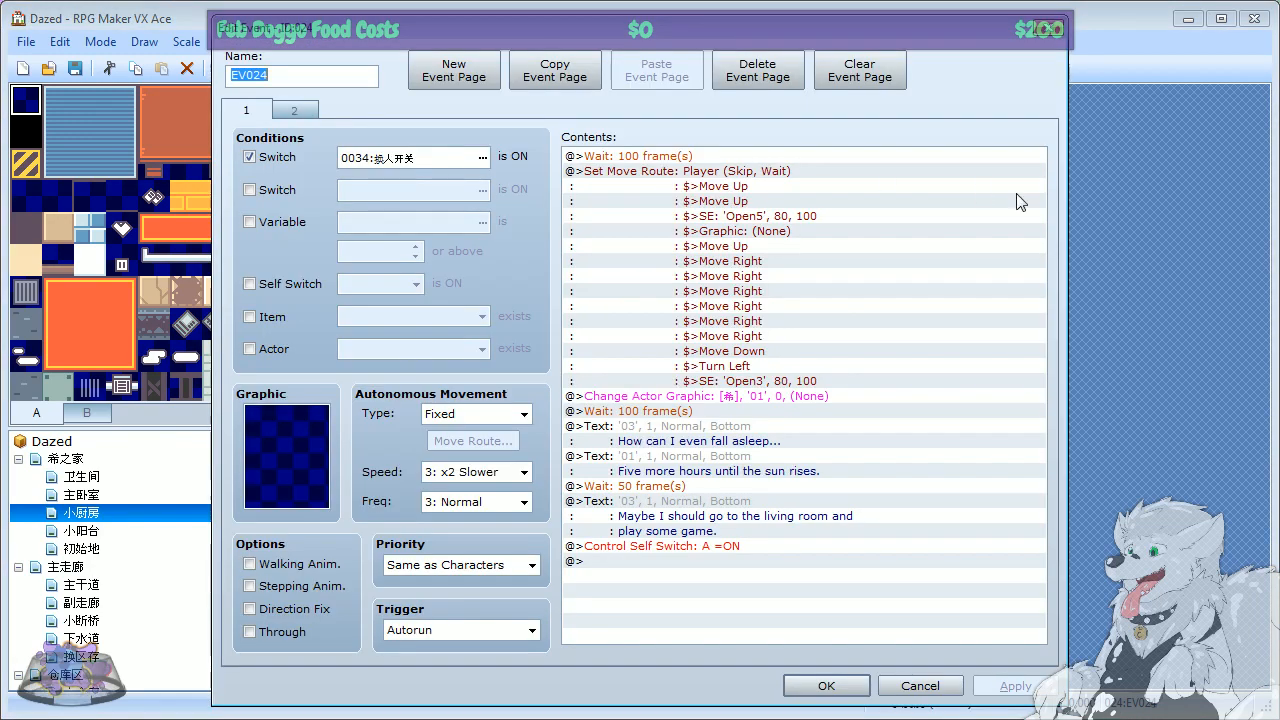
left_click(1046, 28)
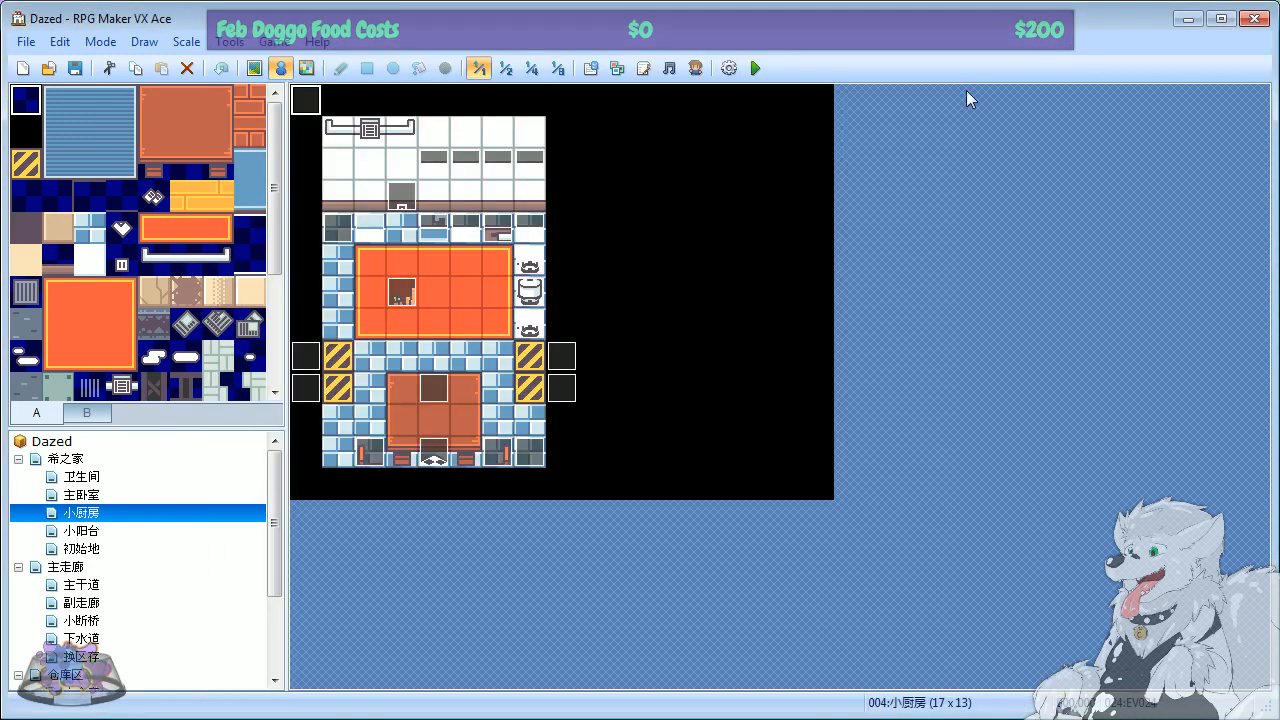
Step: Examine the upper of the two door events at the left edge of the 希之家 map, including its transfer to 卫生间
left_click(36, 461)
double_click(309, 231)
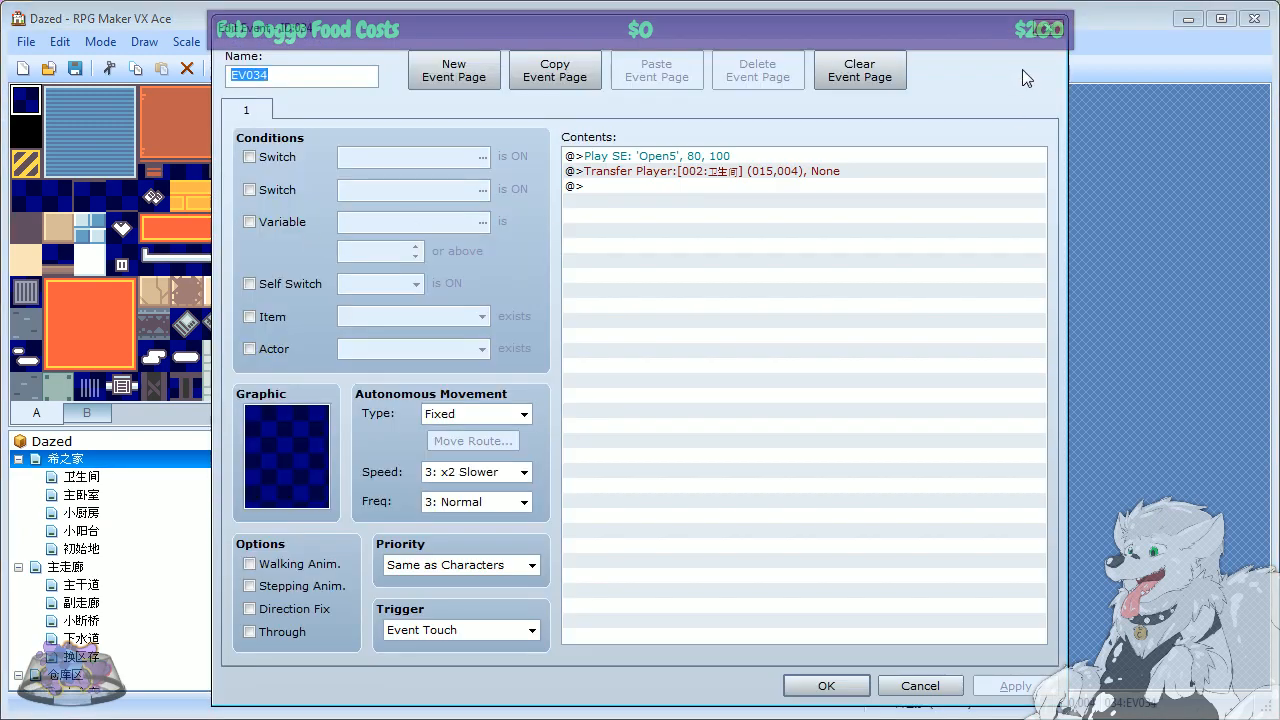
left_click(1046, 28)
left_click(307, 265)
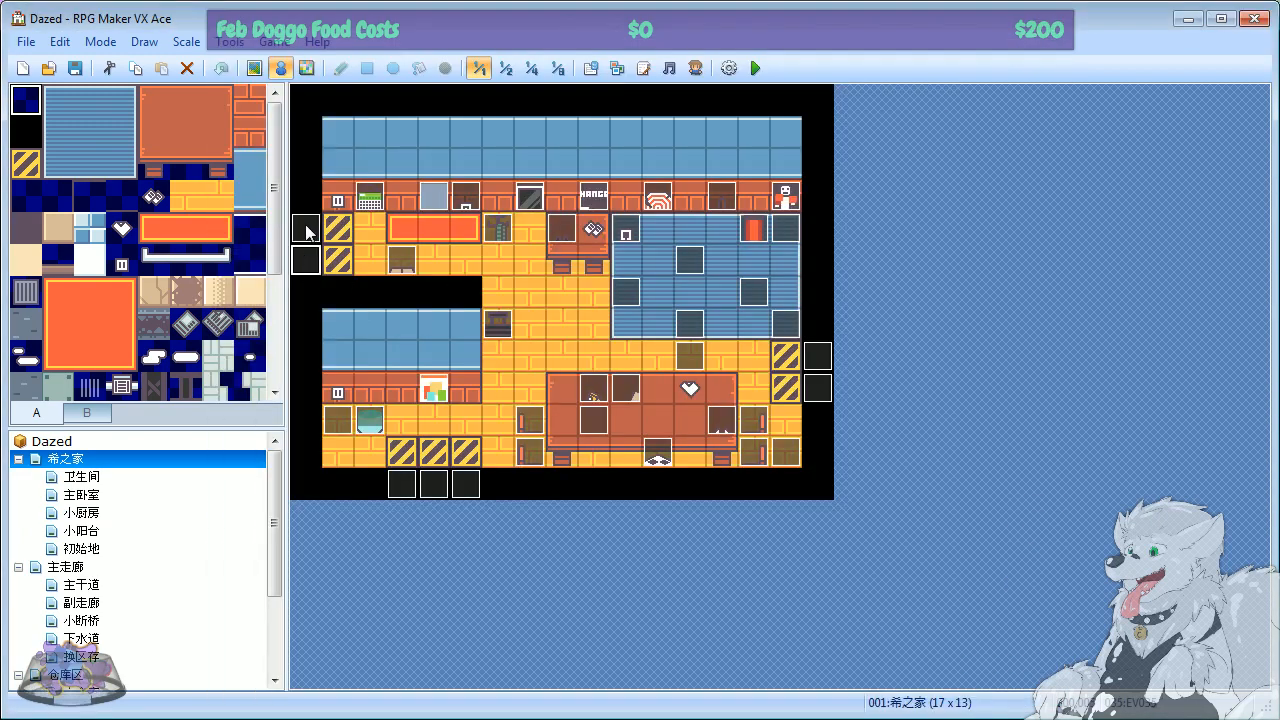
left_click(307, 232)
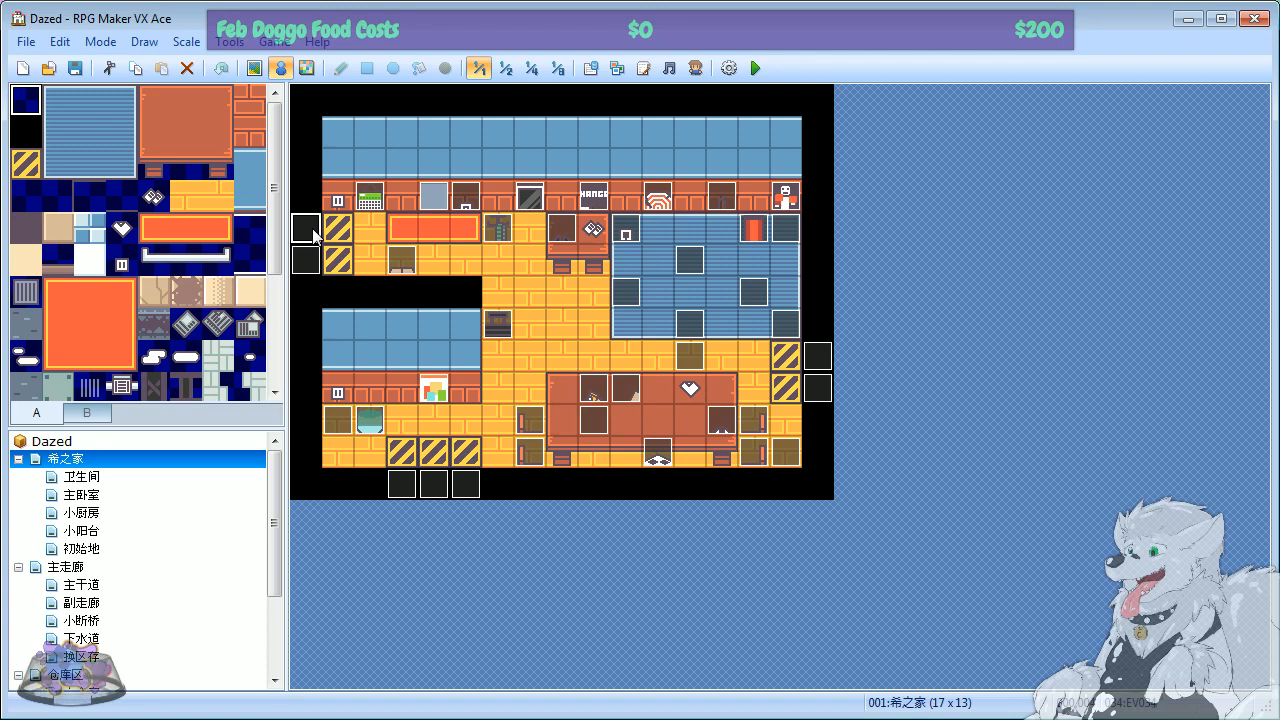
double_click(307, 230)
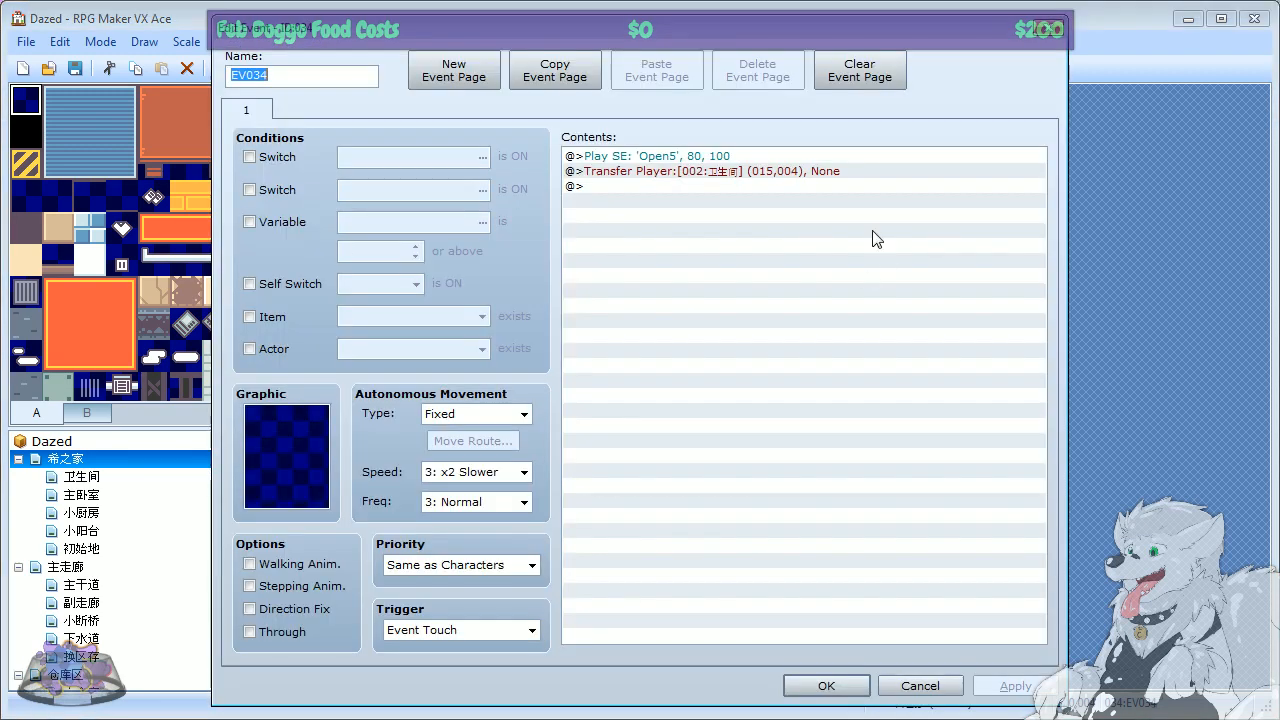
left_click(1050, 30)
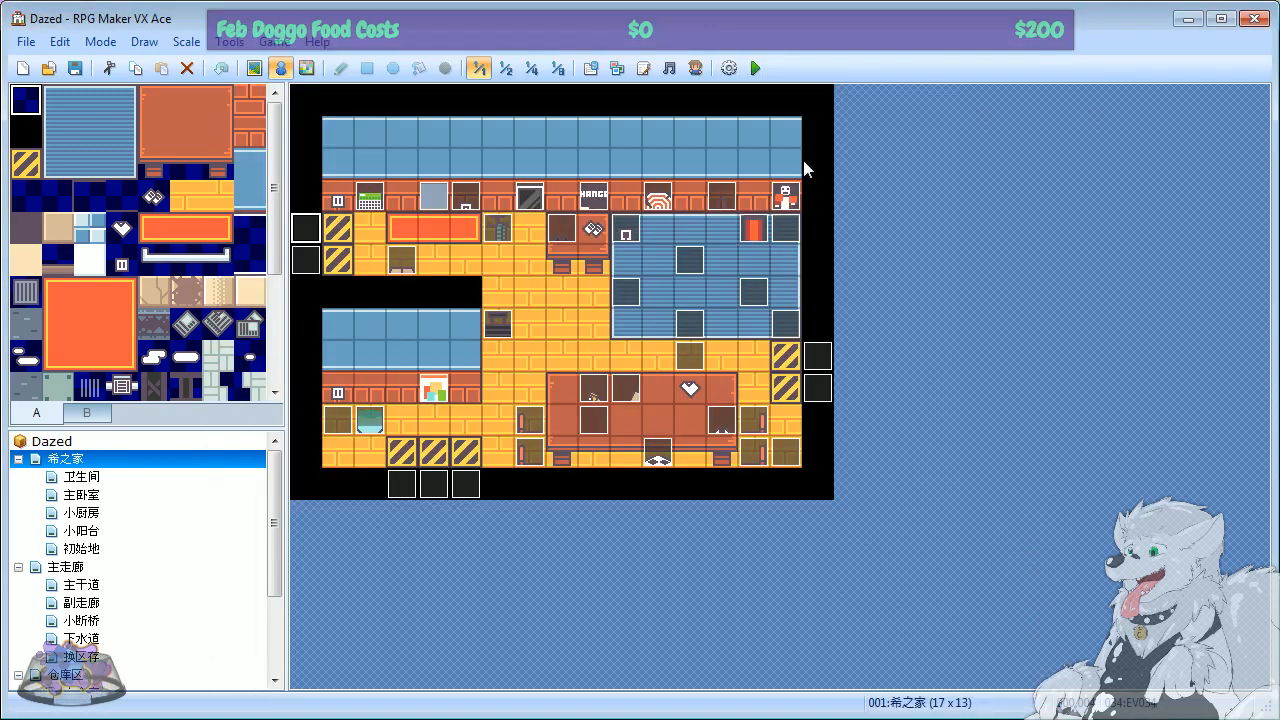
double_click(310, 232)
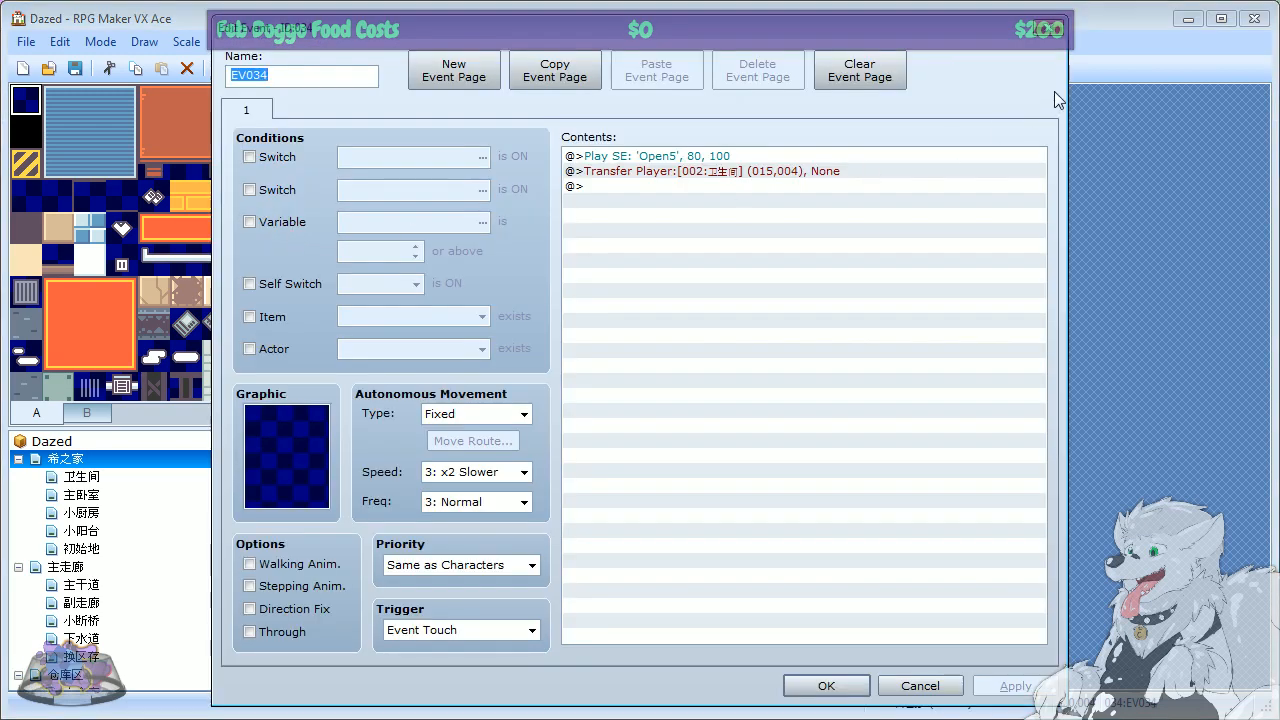
left_click(1056, 30)
Step: Reopen that door event and check the available trigger and priority options without changing them
double_click(302, 232)
left_click(427, 632)
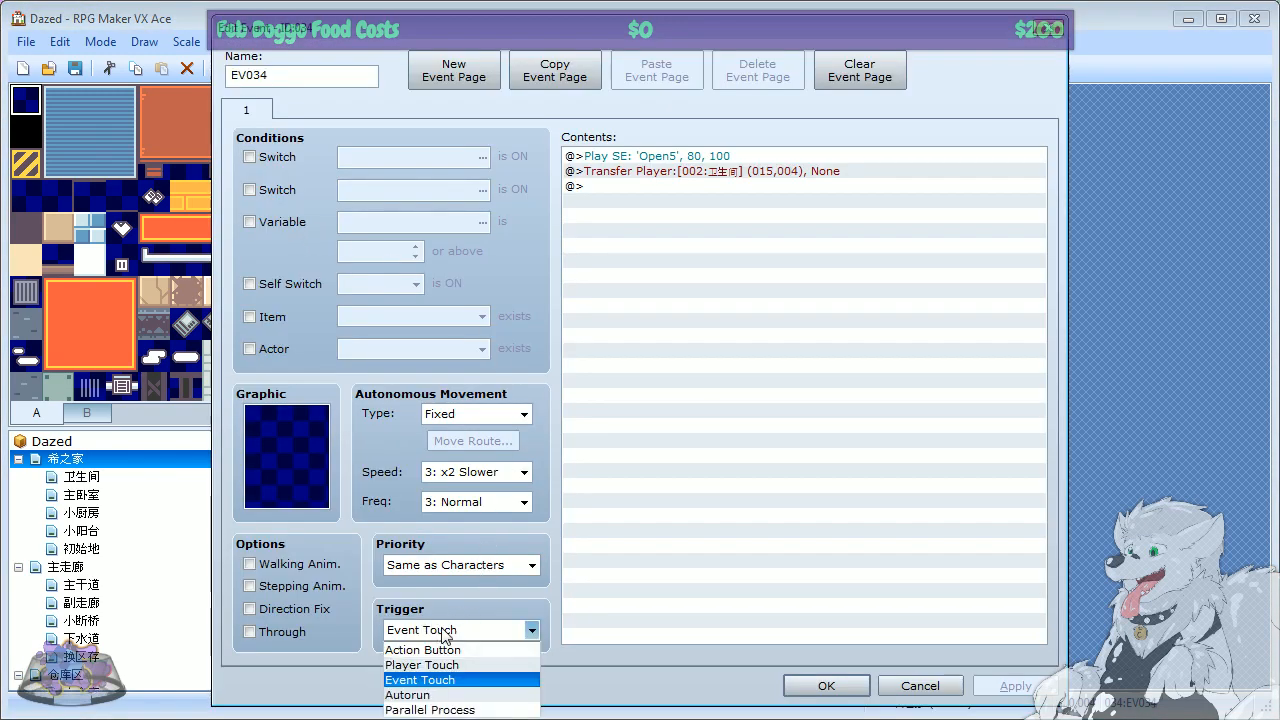
left_click(440, 632)
left_click(461, 574)
left_click(461, 574)
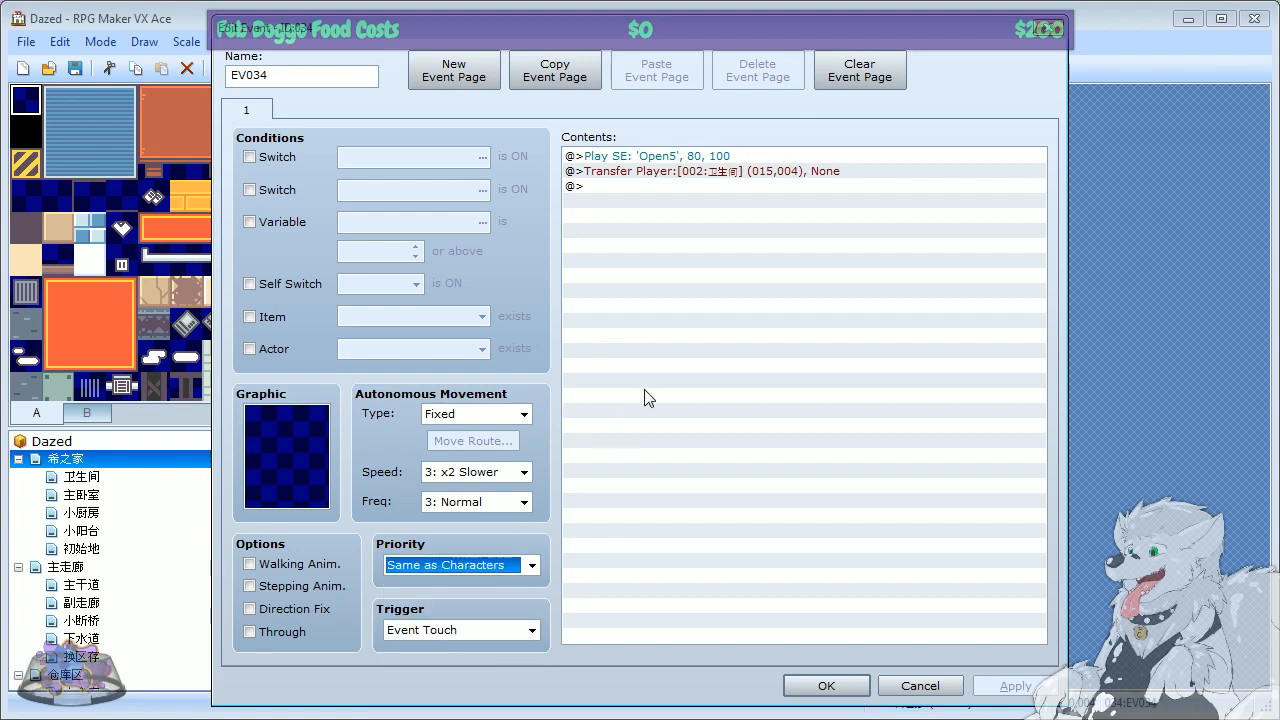
Step: Open the list of event commands that can be inserted at the door event's Play SE line
left_click(645, 160)
right_click(668, 160)
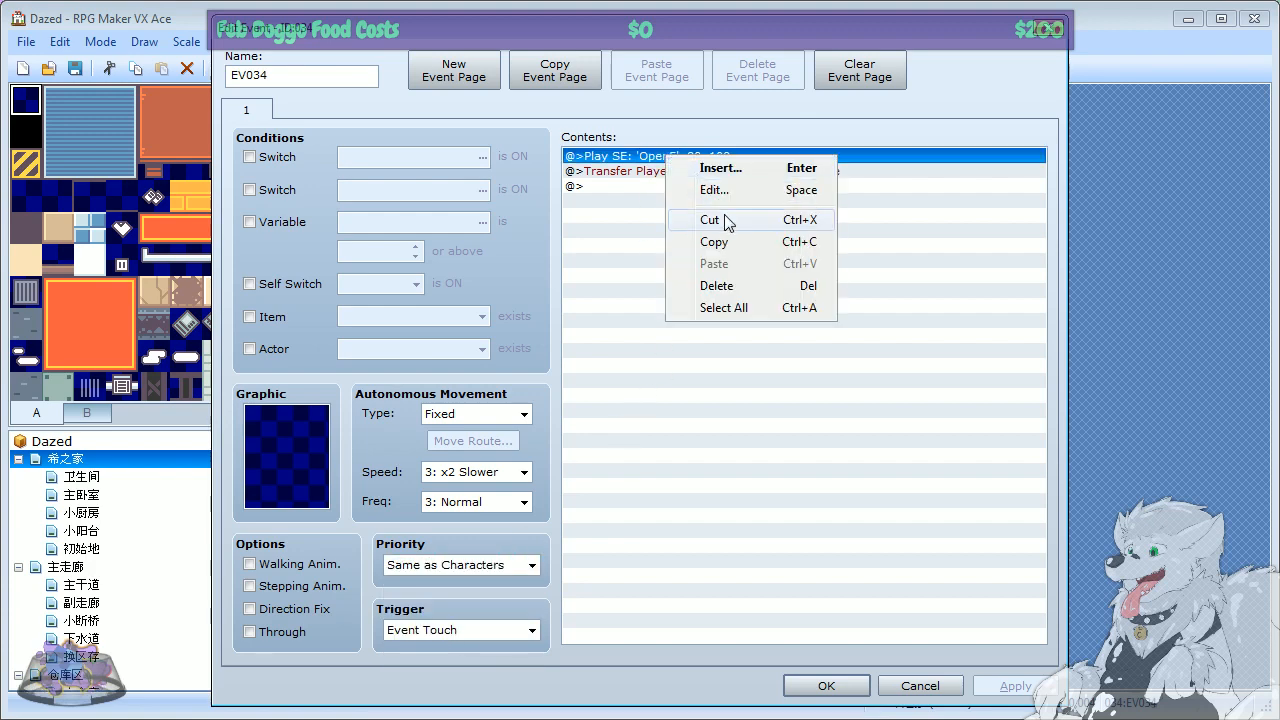
left_click(705, 169)
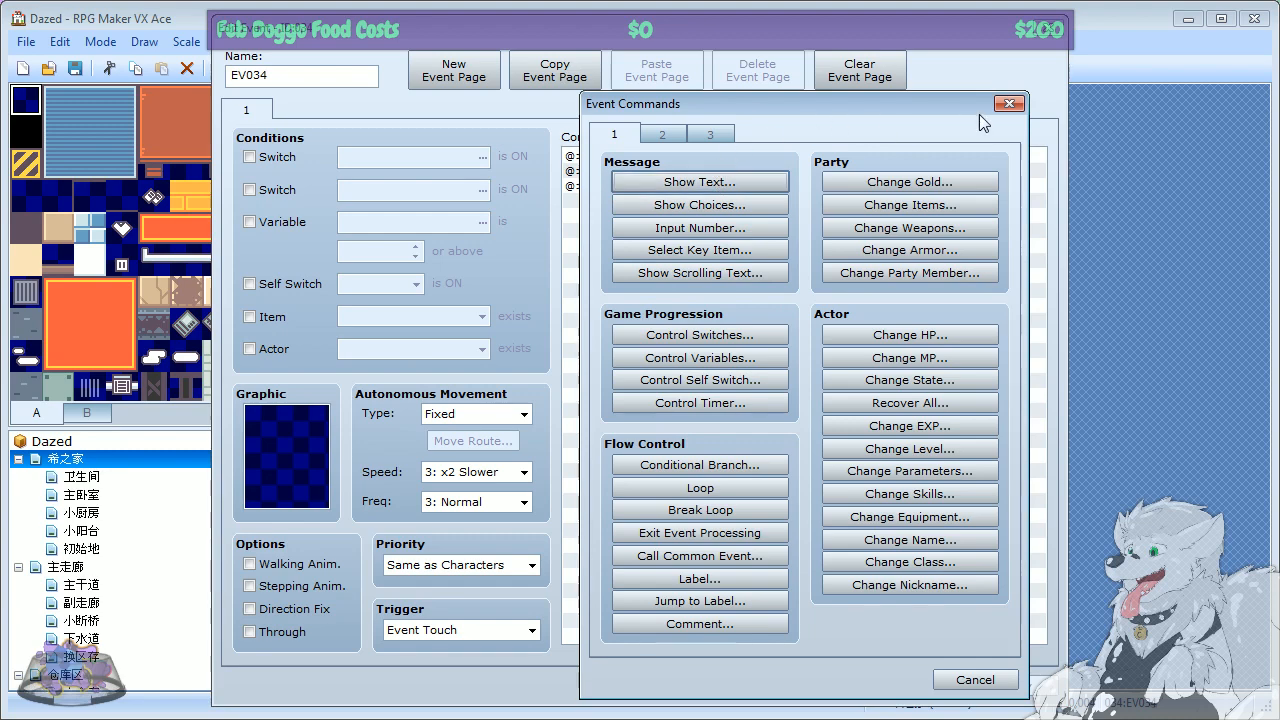
Step: Leave the event command list, then preview the Open5 sound of the door event's Play SE command and close its settings unchanged
left_click(1008, 104)
double_click(641, 159)
left_click(1008, 104)
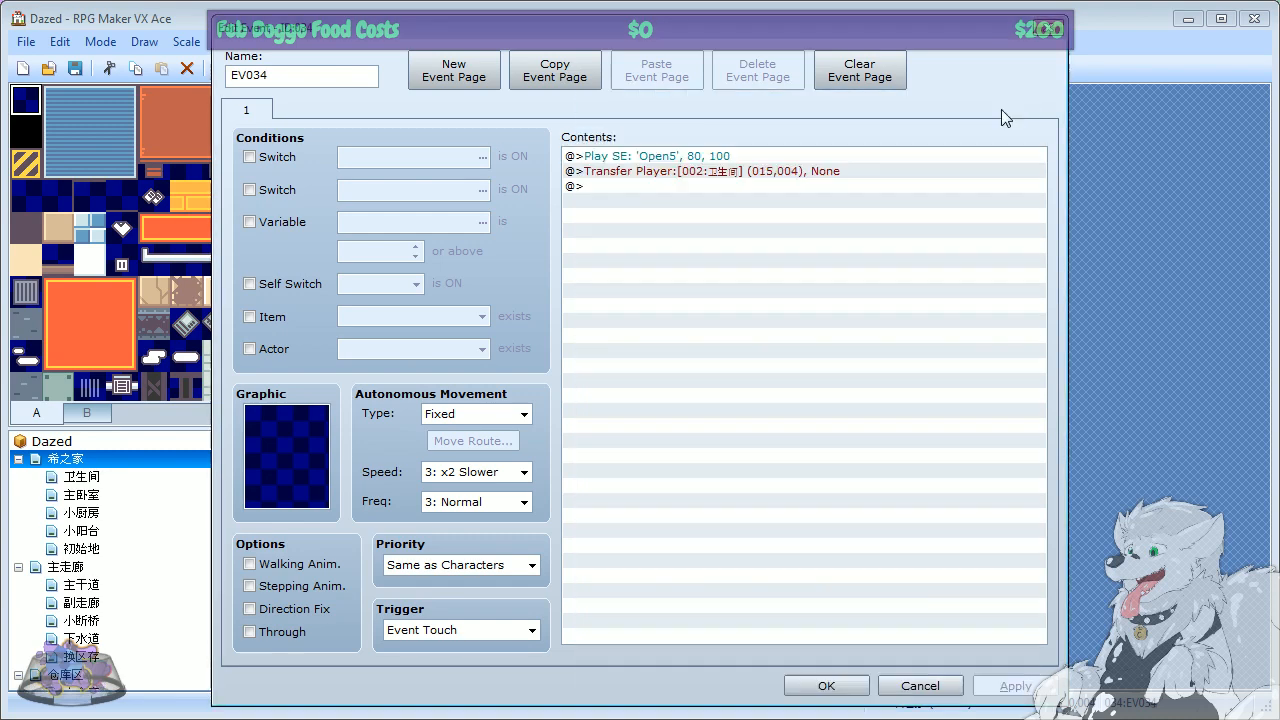
right_click(590, 158)
left_click(690, 191)
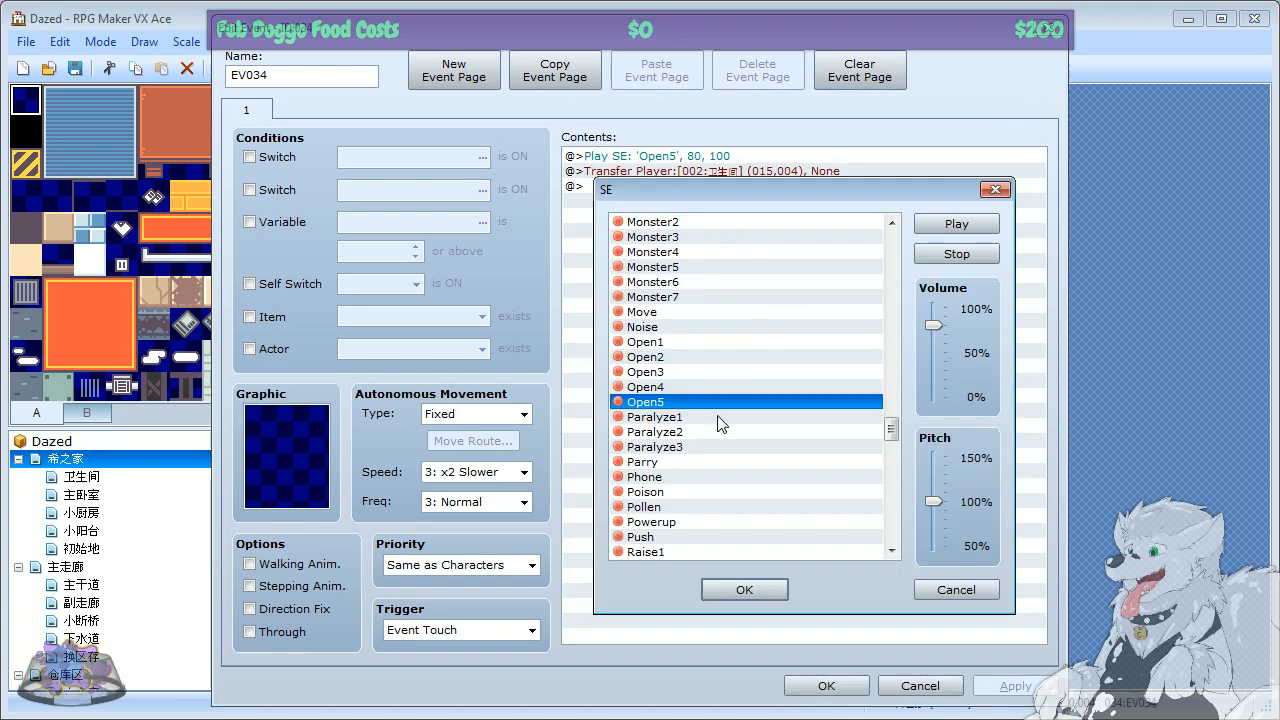
left_click(957, 224)
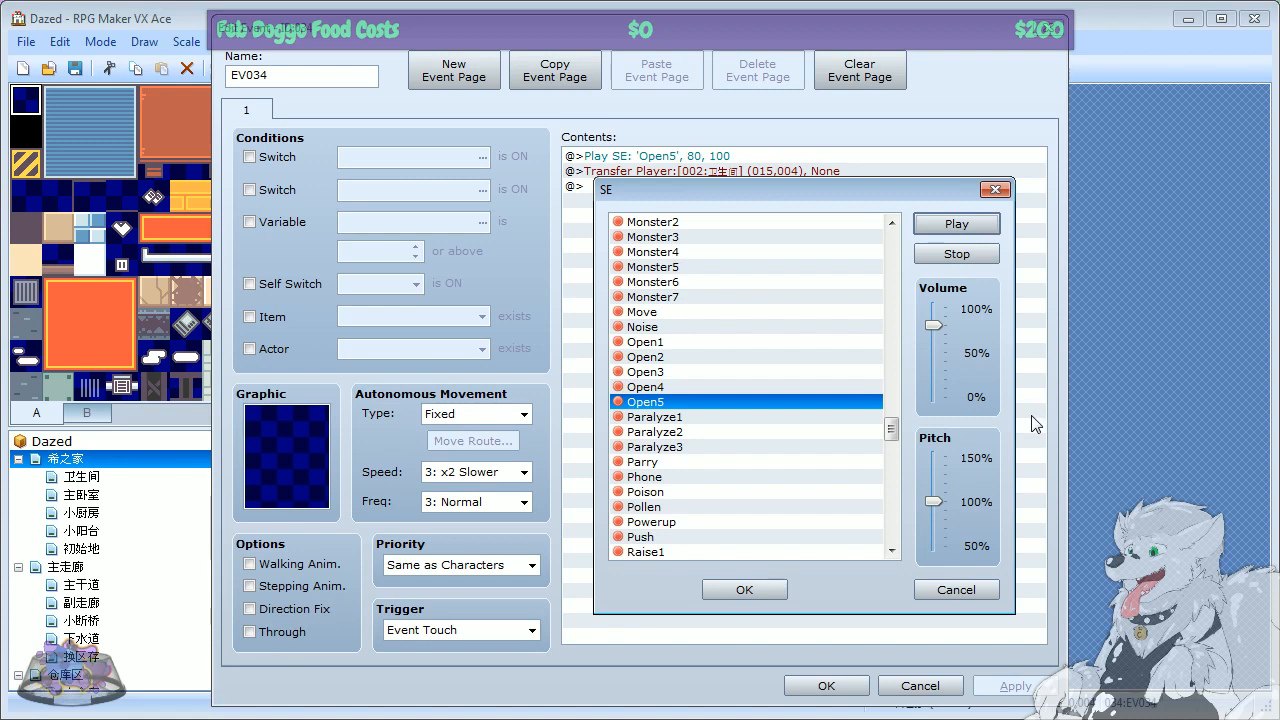
left_click(995, 189)
Step: Examine the location settings of the door event's Transfer Player command to 卫生间 and close them unchanged
left_click(641, 172)
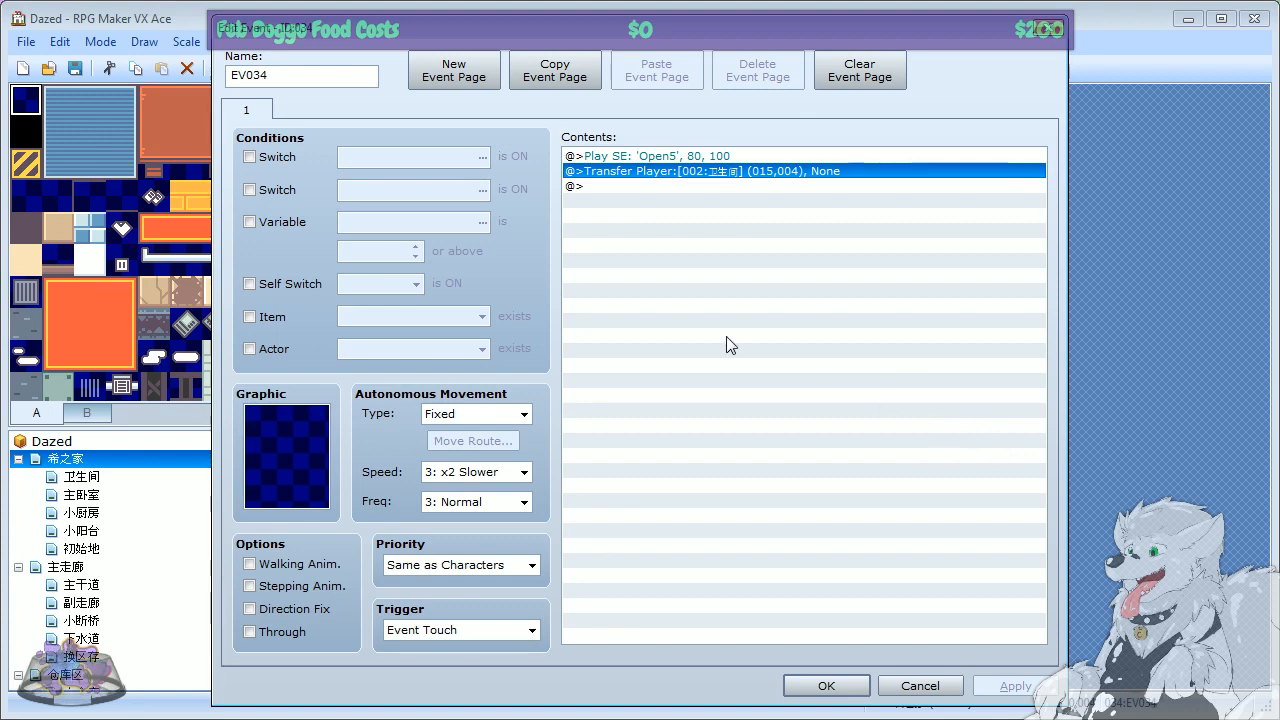
left_click_drag(629, 36, 672, 34)
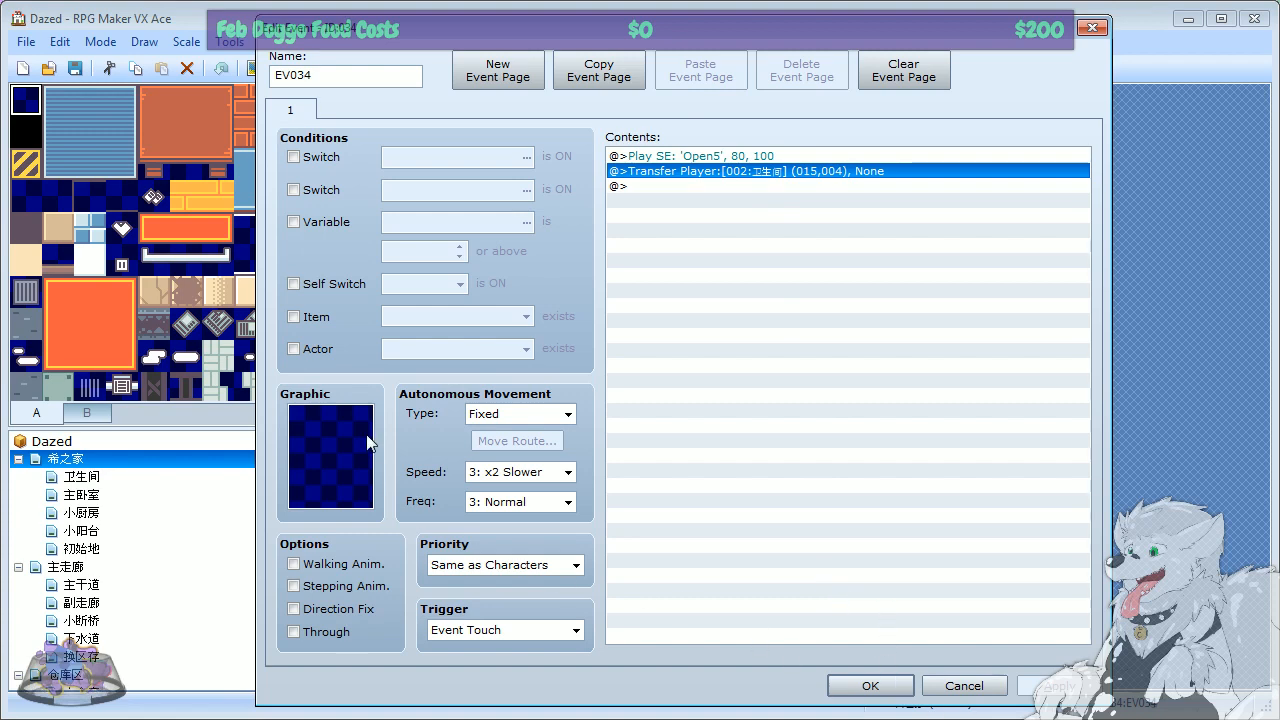
right_click(729, 178)
right_click(736, 163)
left_click(786, 204)
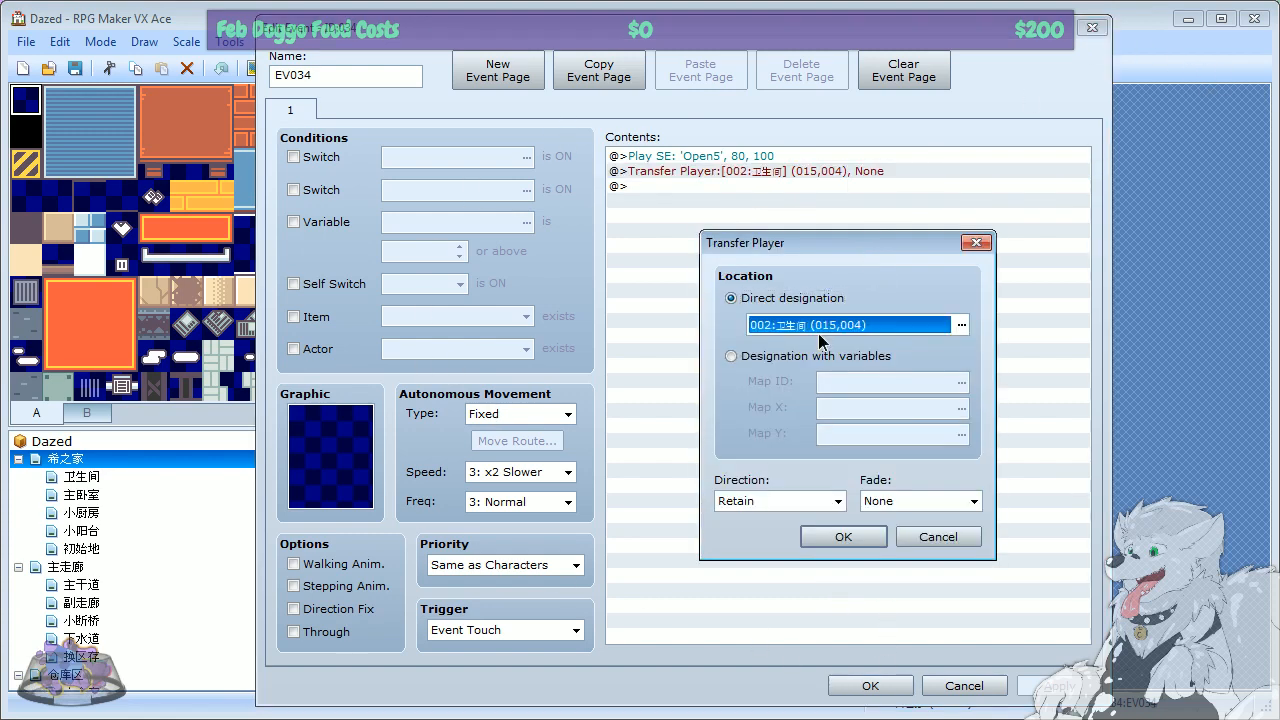
left_click(976, 243)
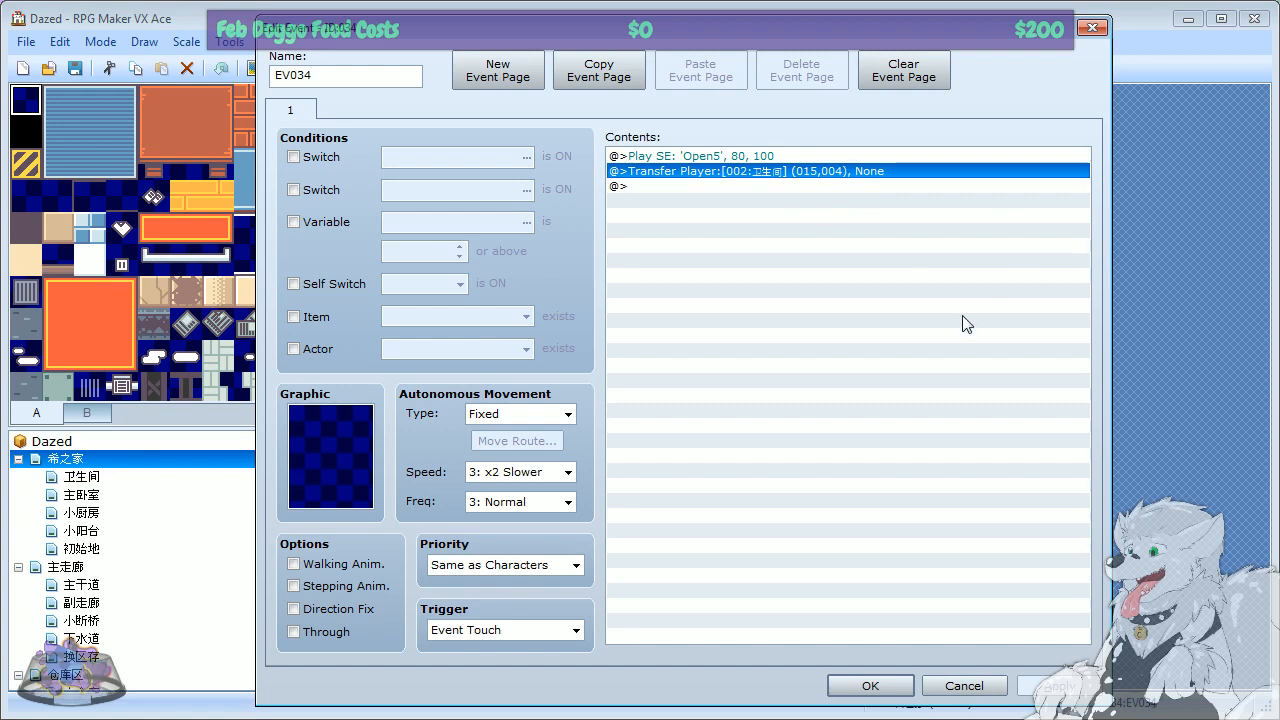
Step: Set the fade of the upper door event's Transfer Player command to White and save the event
right_click(870, 170)
left_click(905, 200)
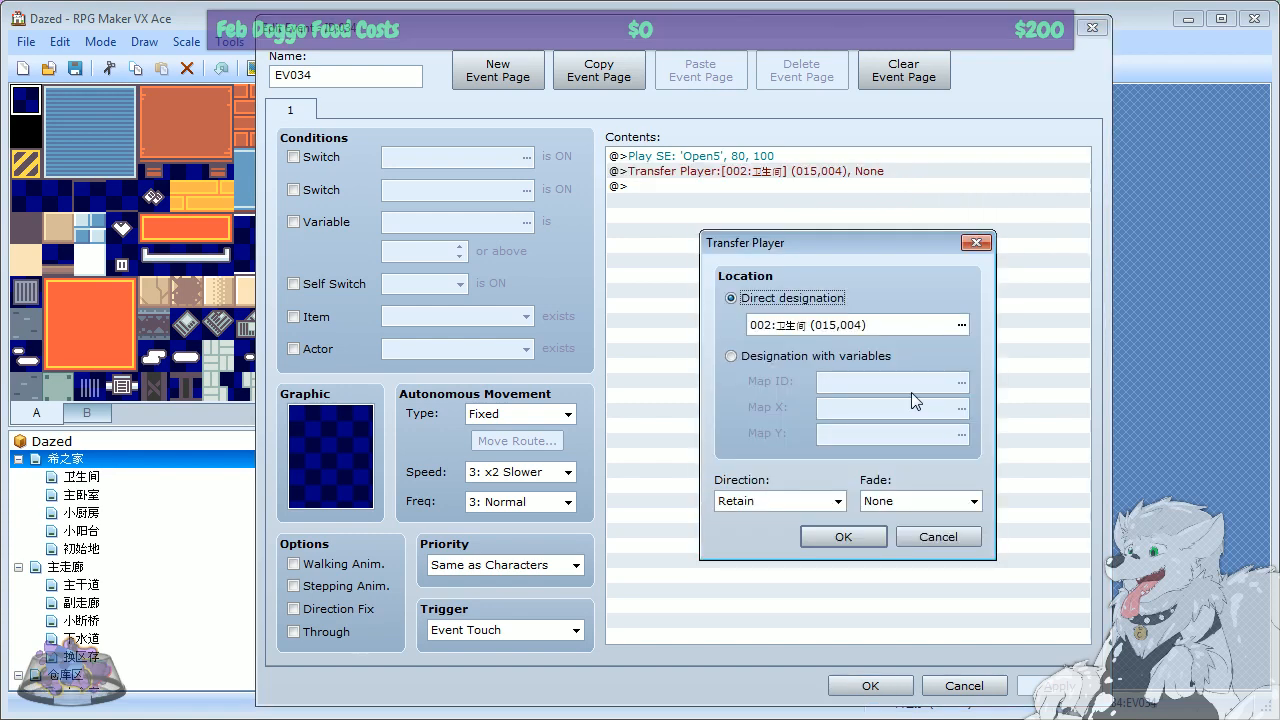
left_click(927, 505)
left_click(918, 512)
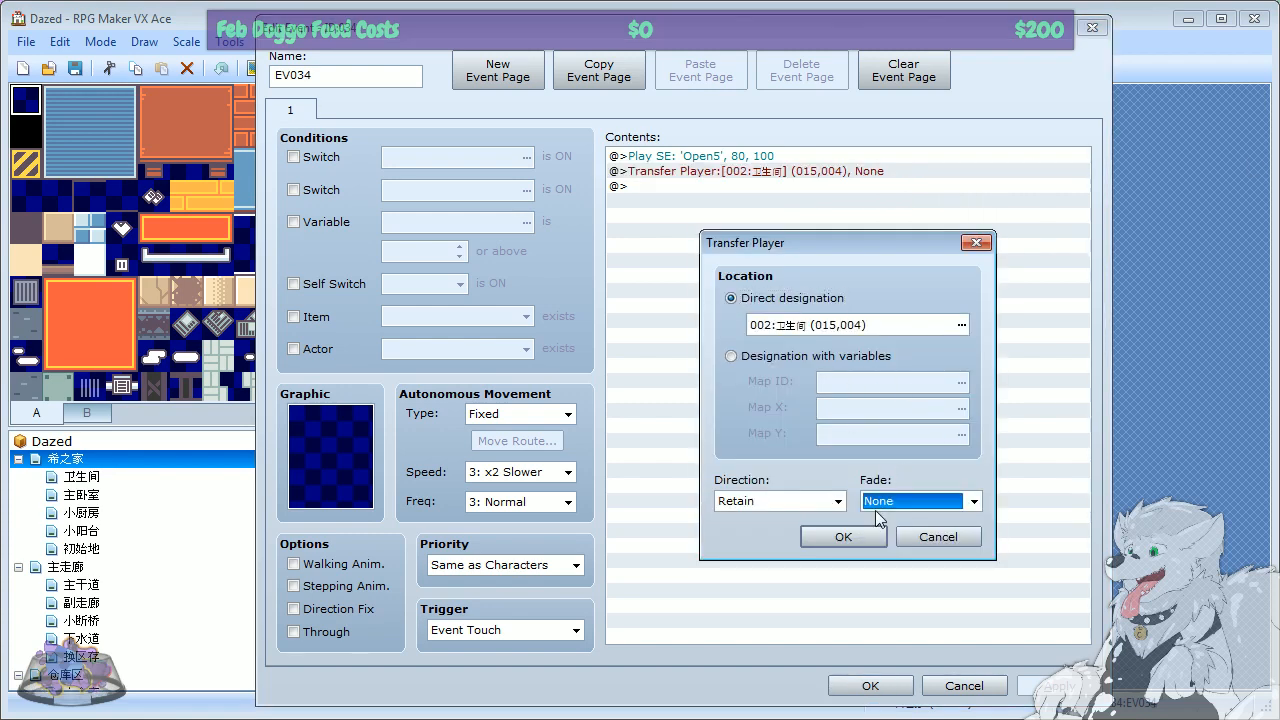
left_click(910, 505)
left_click(900, 535)
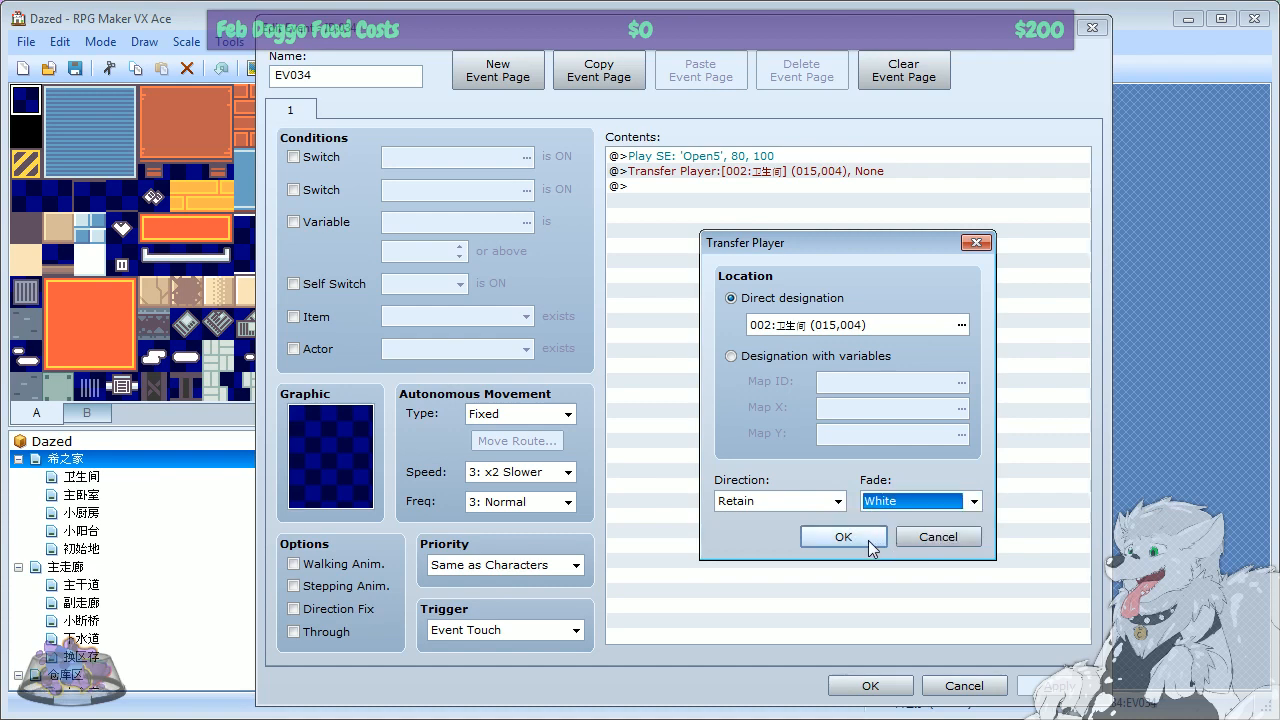
left_click(843, 537)
left_click(880, 686)
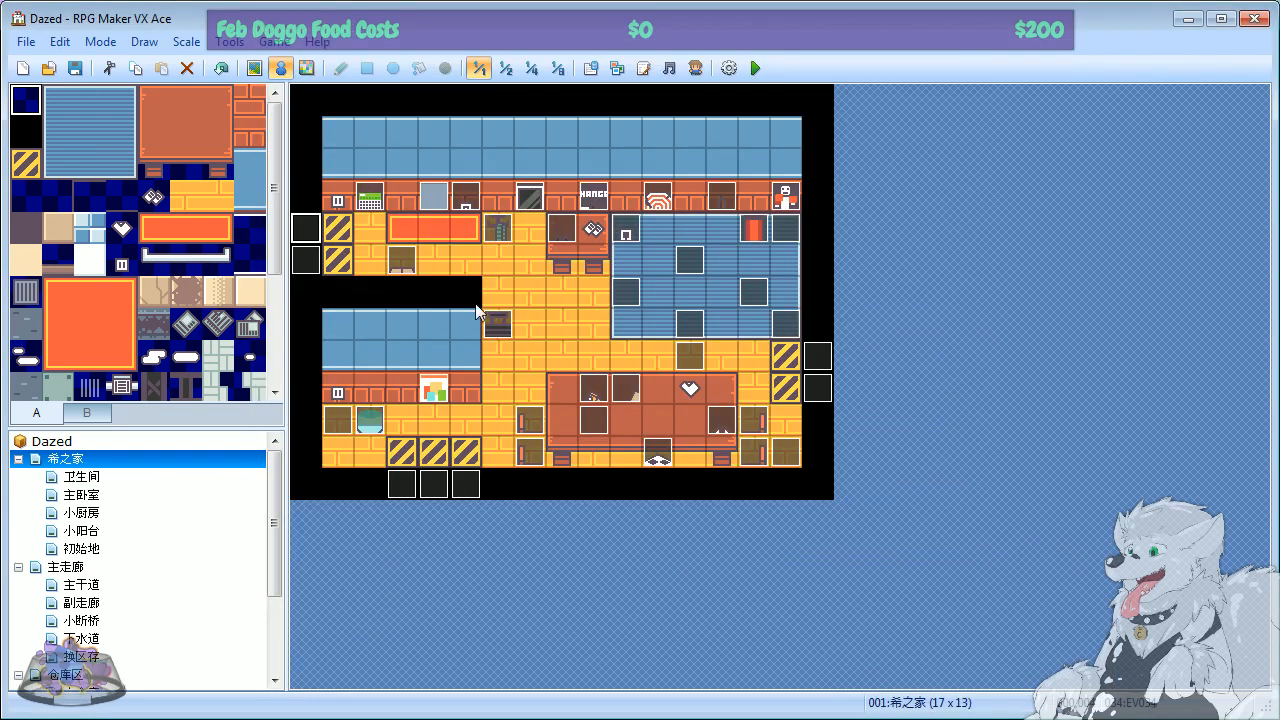
Step: Examine the Transfer Player settings of the lower door event at the left edge of the 希之家 map and cancel without changes
right_click(387, 270)
left_click(626, 323)
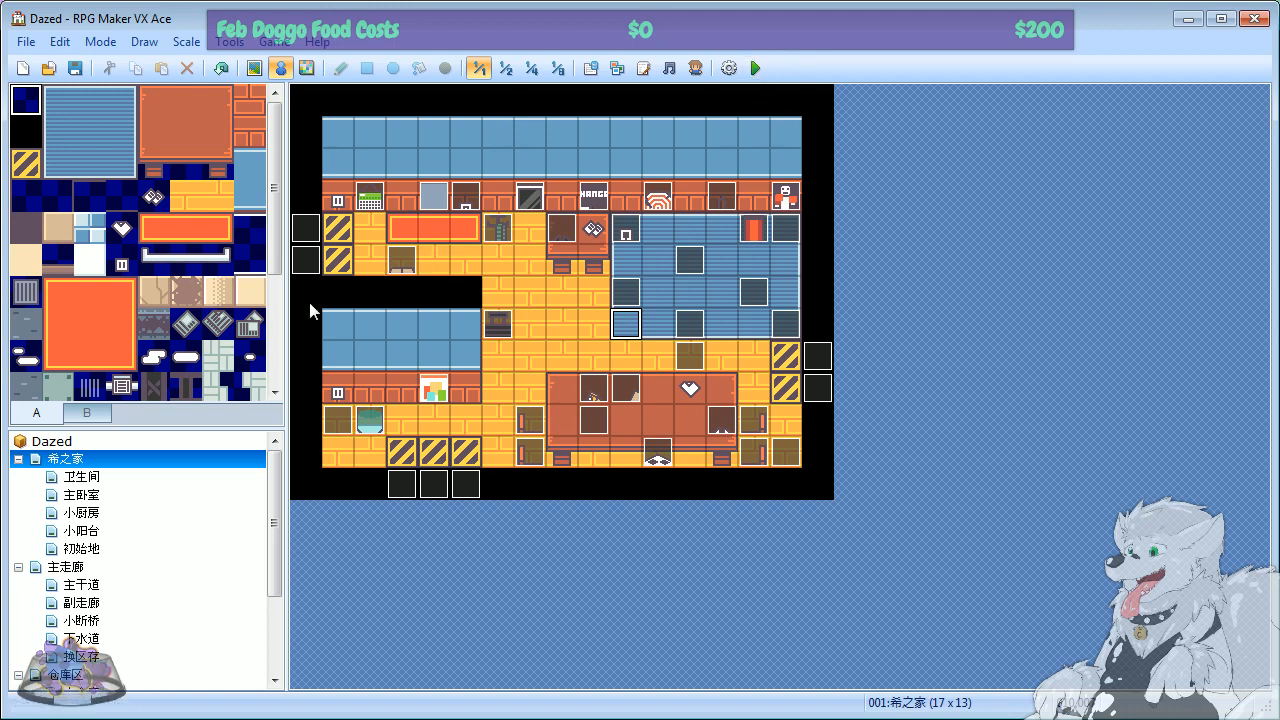
double_click(306, 259)
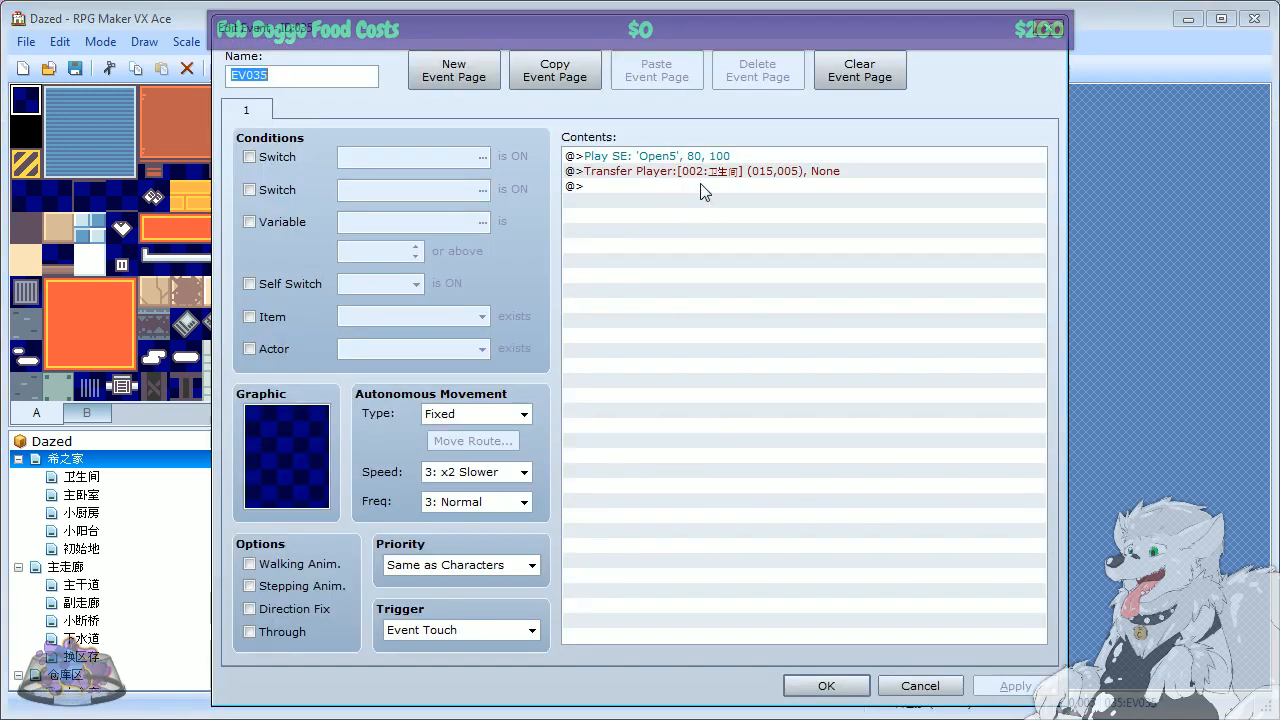
right_click(697, 172)
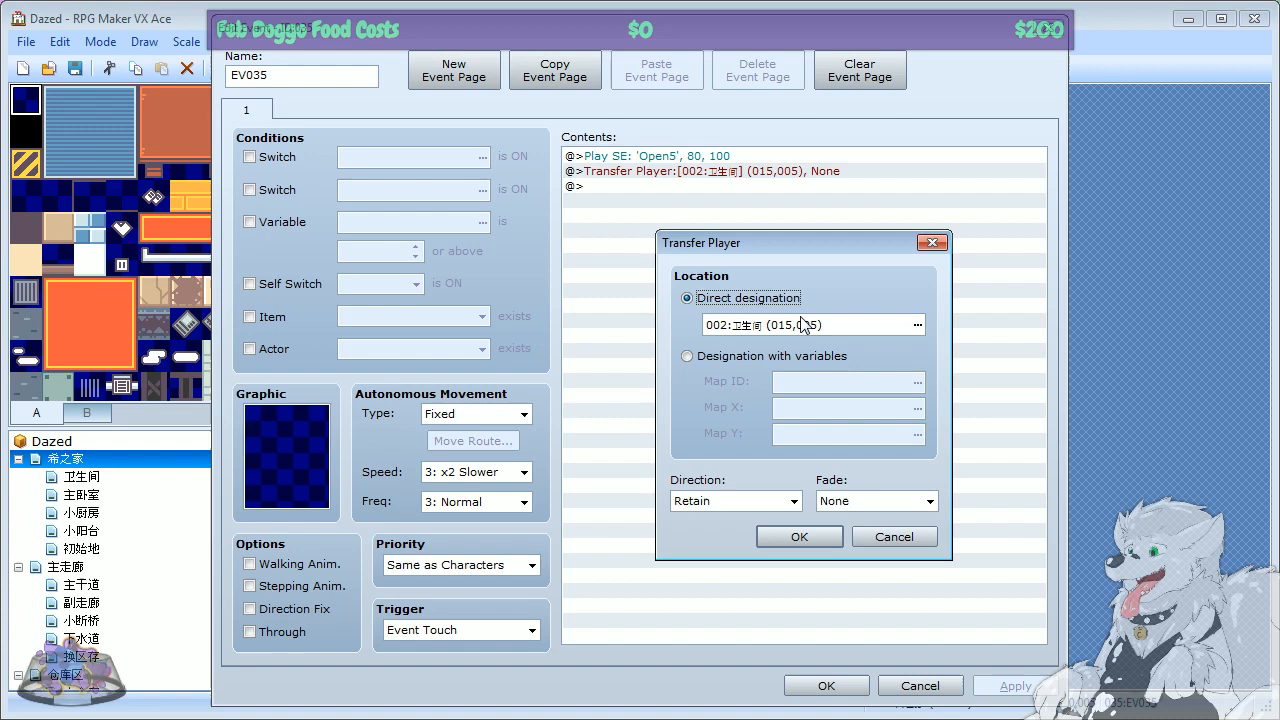
left_click(894, 537)
left_click(920, 686)
Step: Set the fade of the upper door event's transfer to 卫生间 back to None and save the event
right_click(305, 248)
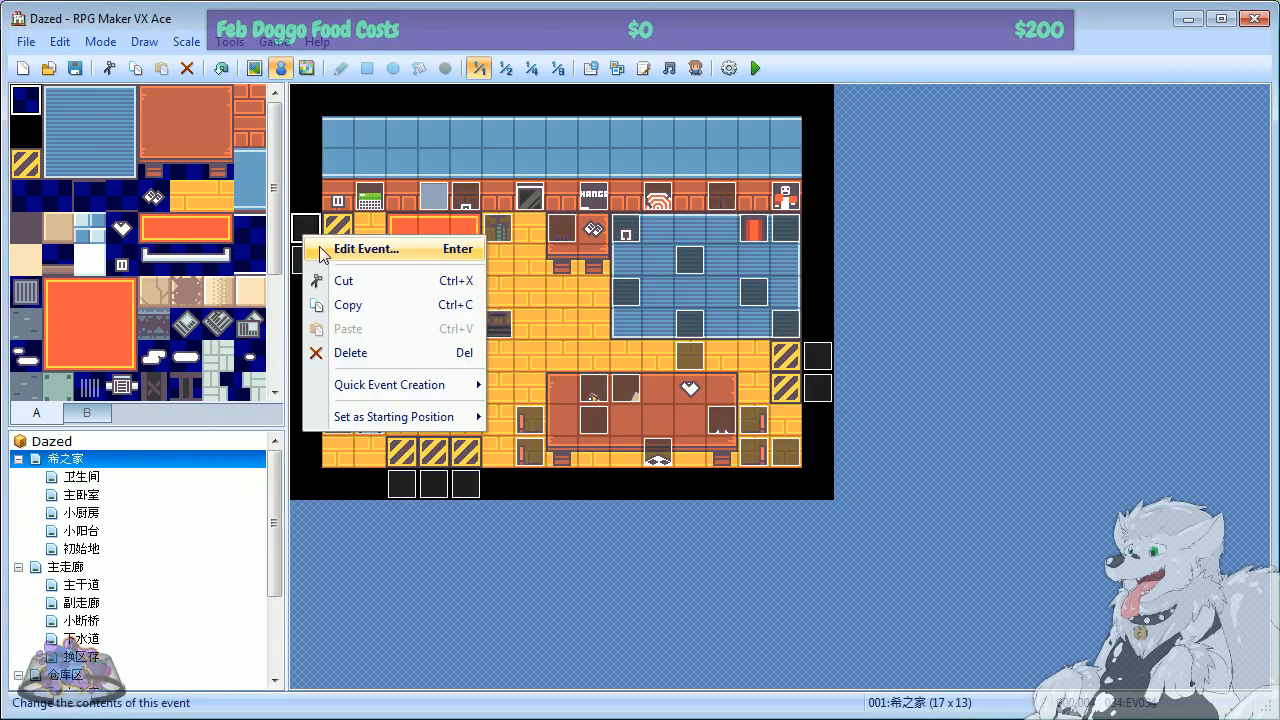
left_click(330, 251)
right_click(688, 172)
left_click(733, 208)
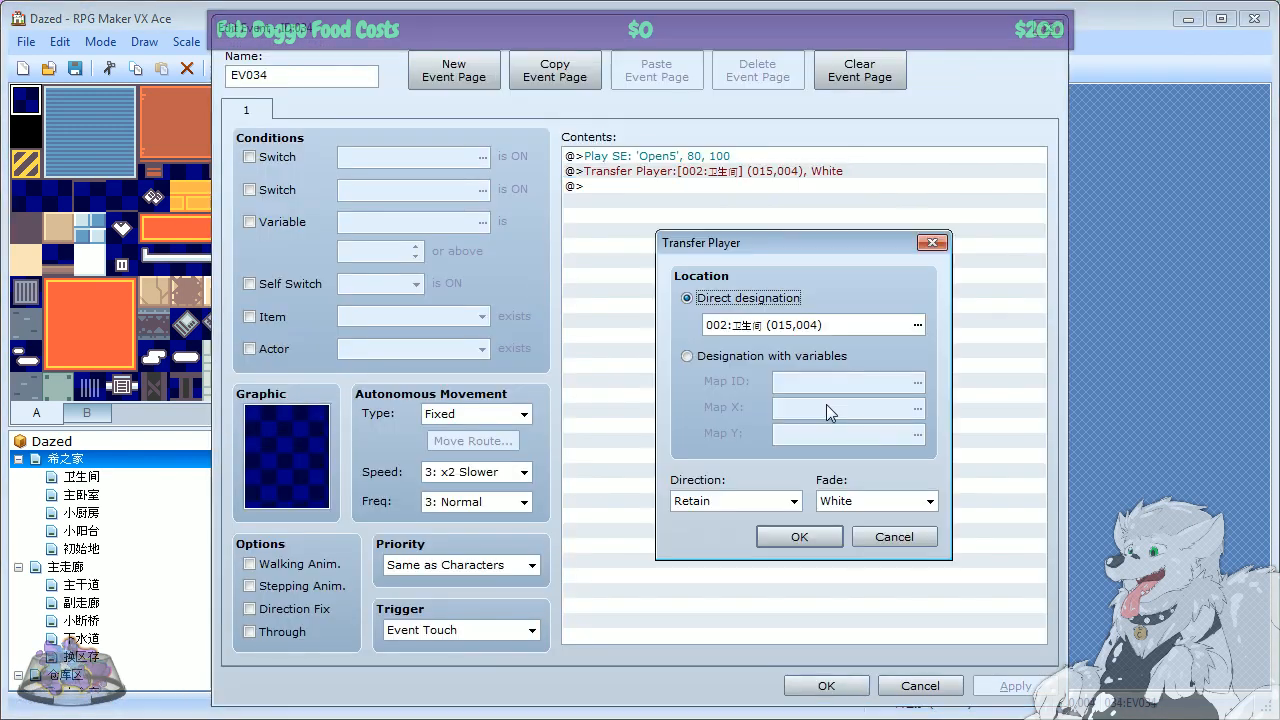
left_click(850, 501)
left_click(851, 526)
left_click(851, 501)
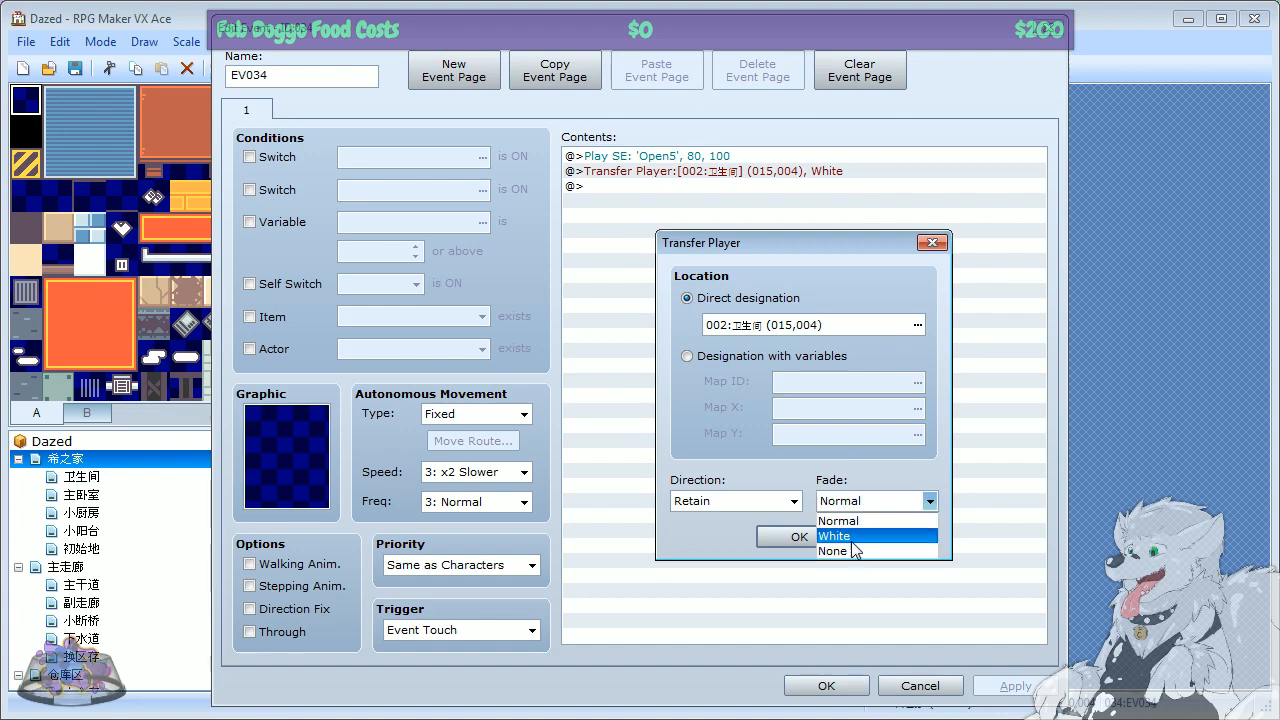
left_click(848, 553)
key("Return")
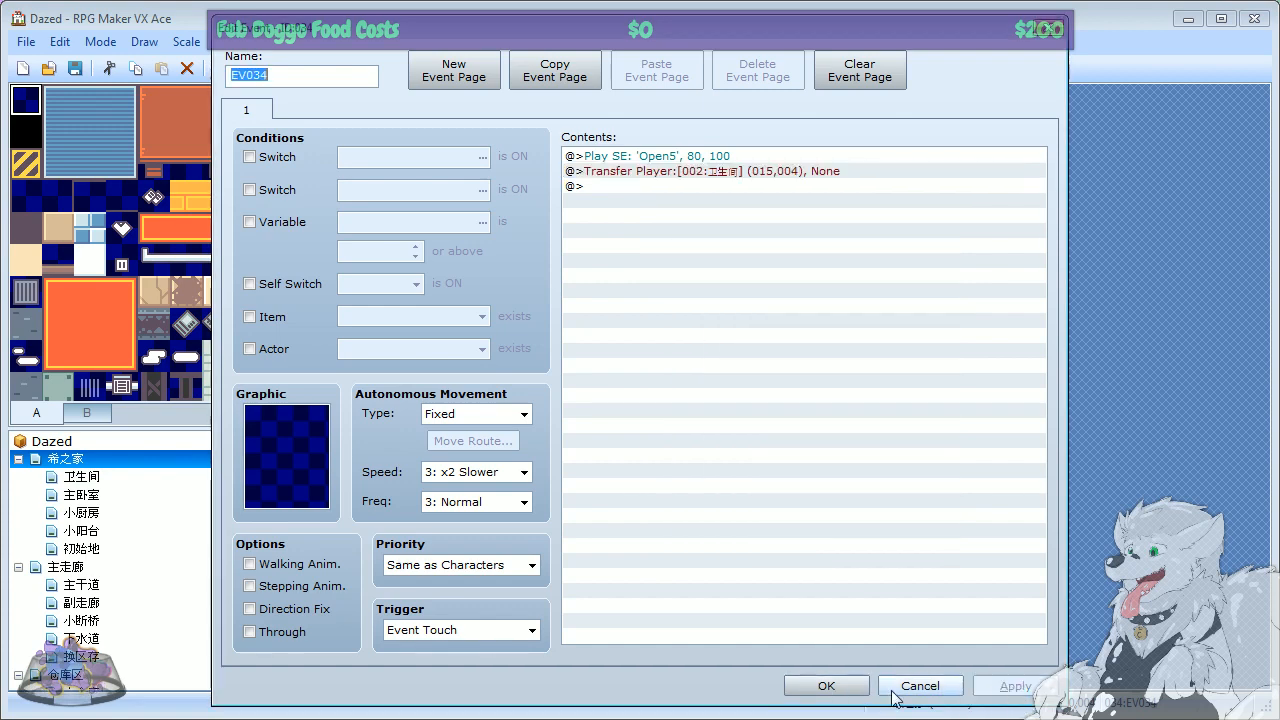
left_click(826, 686)
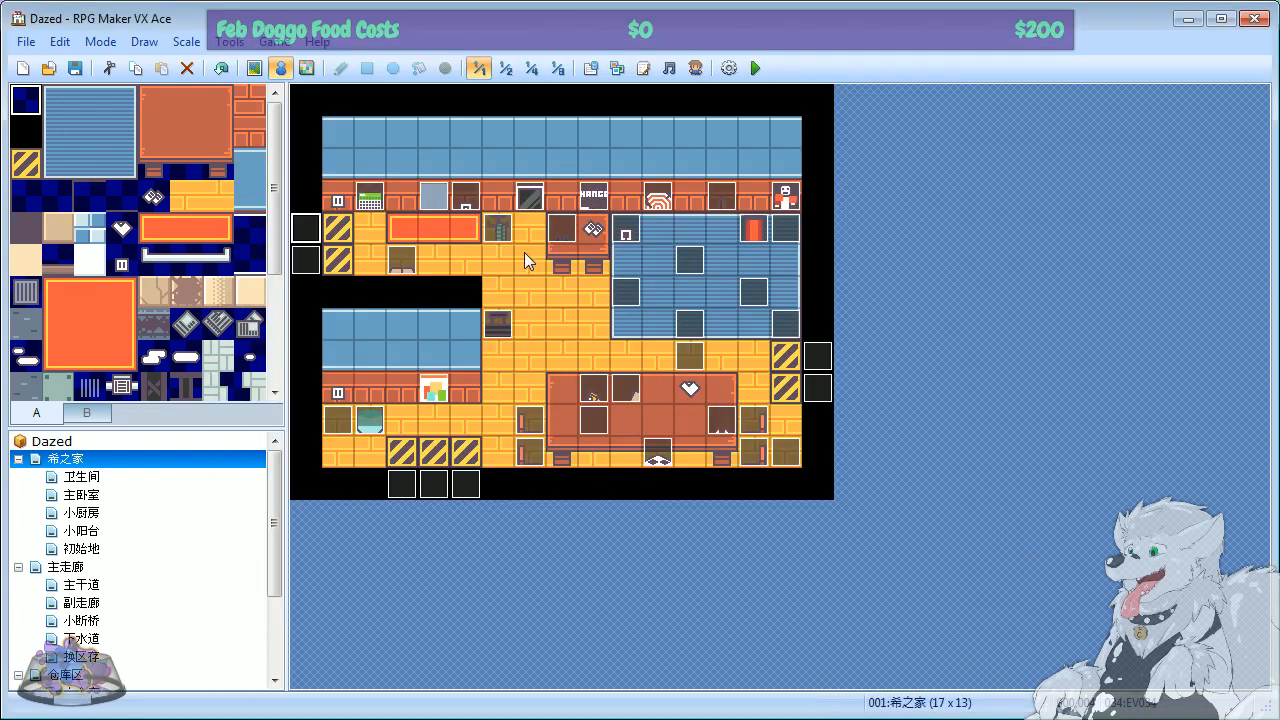
Step: Go through the 主走廊 submaps to 小断桥 and examine the red robot event beside the SAVE sign, closing it unchanged
left_click(80, 586)
left_click(60, 603)
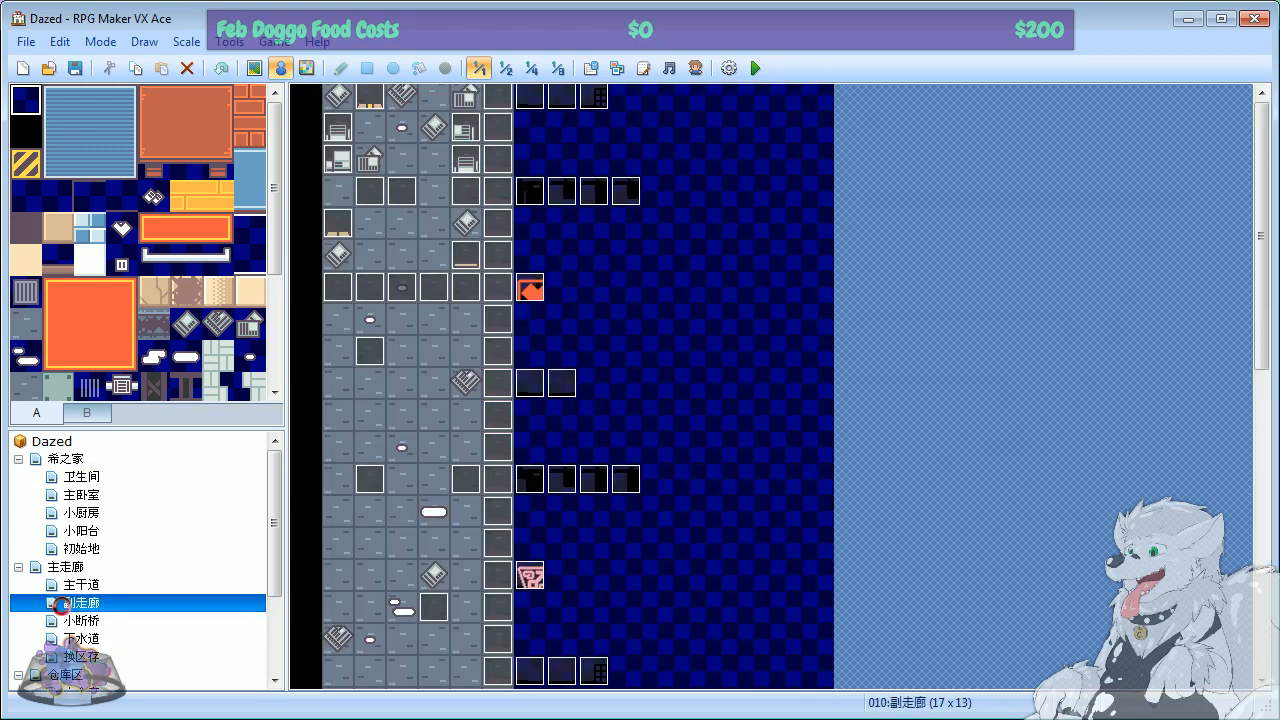
left_click(84, 621)
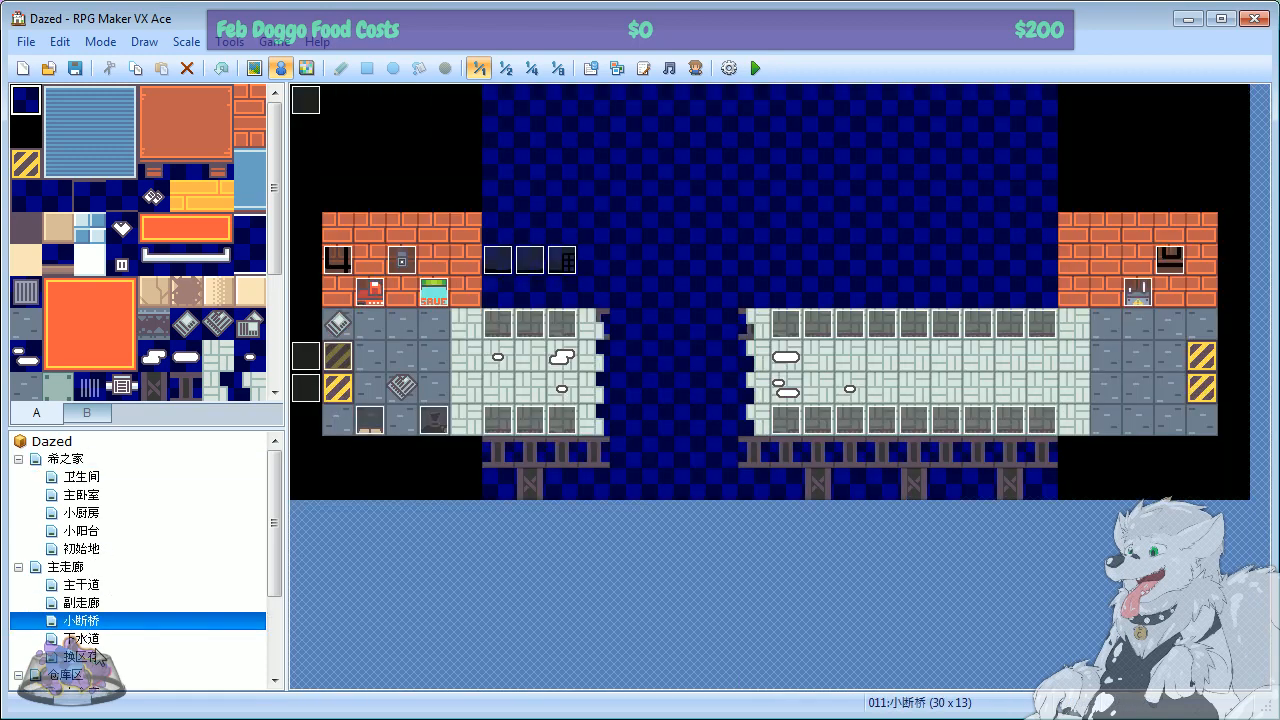
right_click(433, 297)
right_click(378, 298)
right_click(385, 297)
left_click(440, 311)
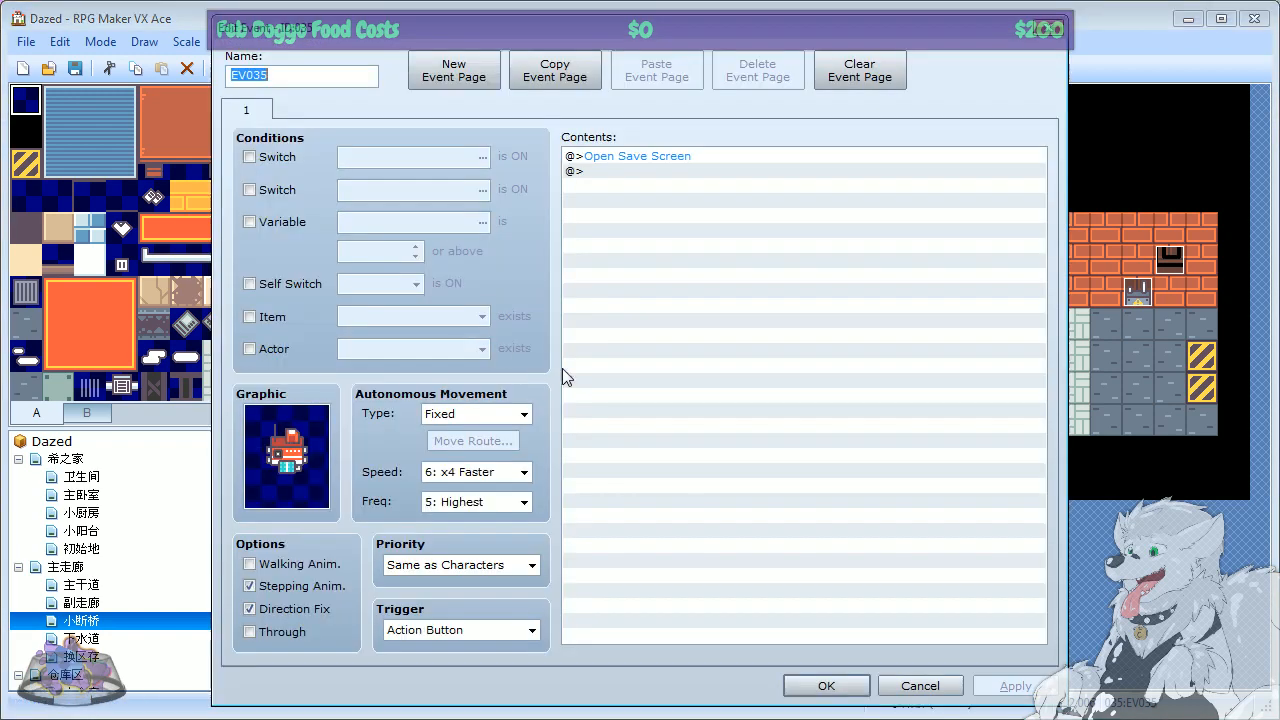
key("Escape")
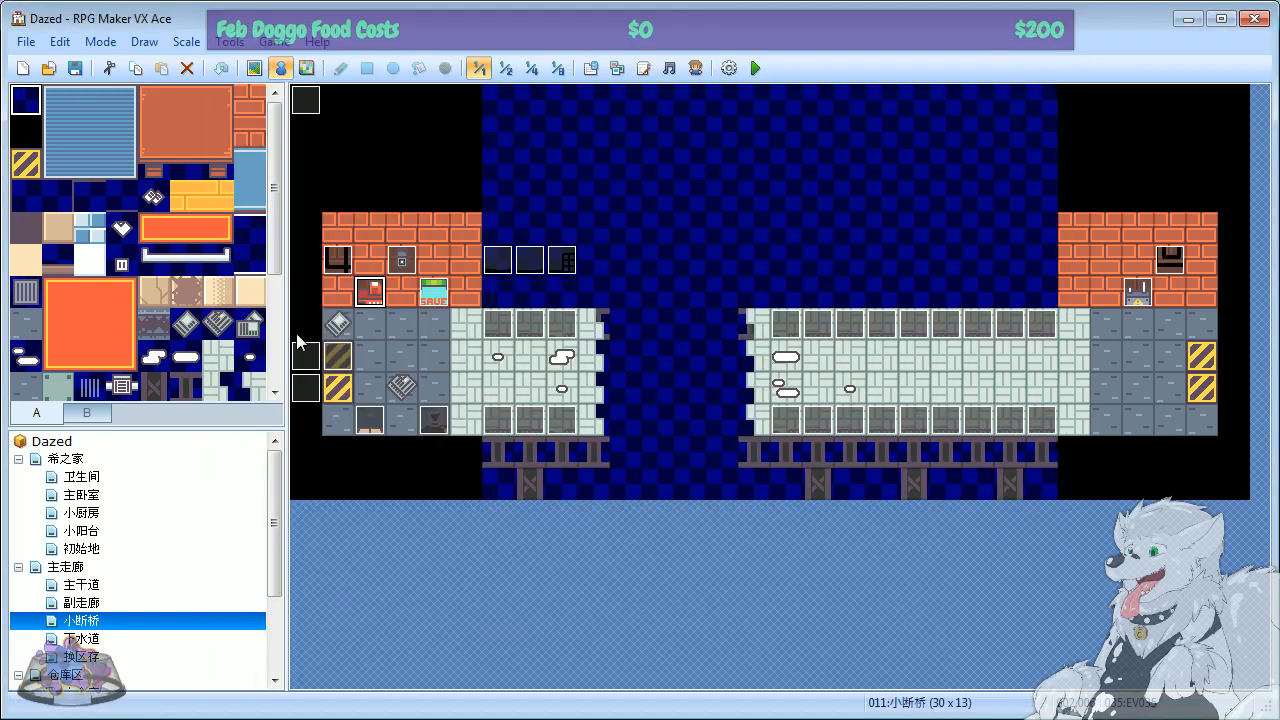
Step: Copy the red robot event on the 小断桥 map and recheck its Open Save Screen command without changing it
right_click(376, 298)
left_click(424, 360)
right_click(372, 296)
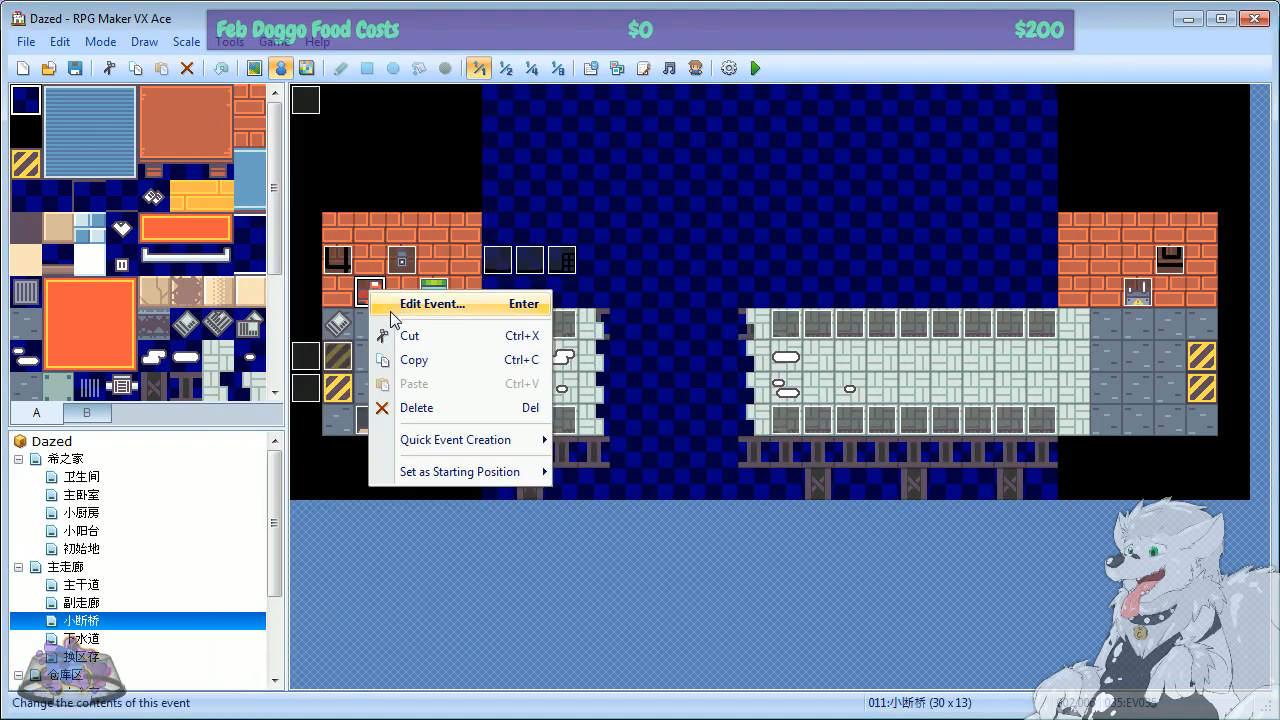
left_click(392, 303)
left_click(612, 157)
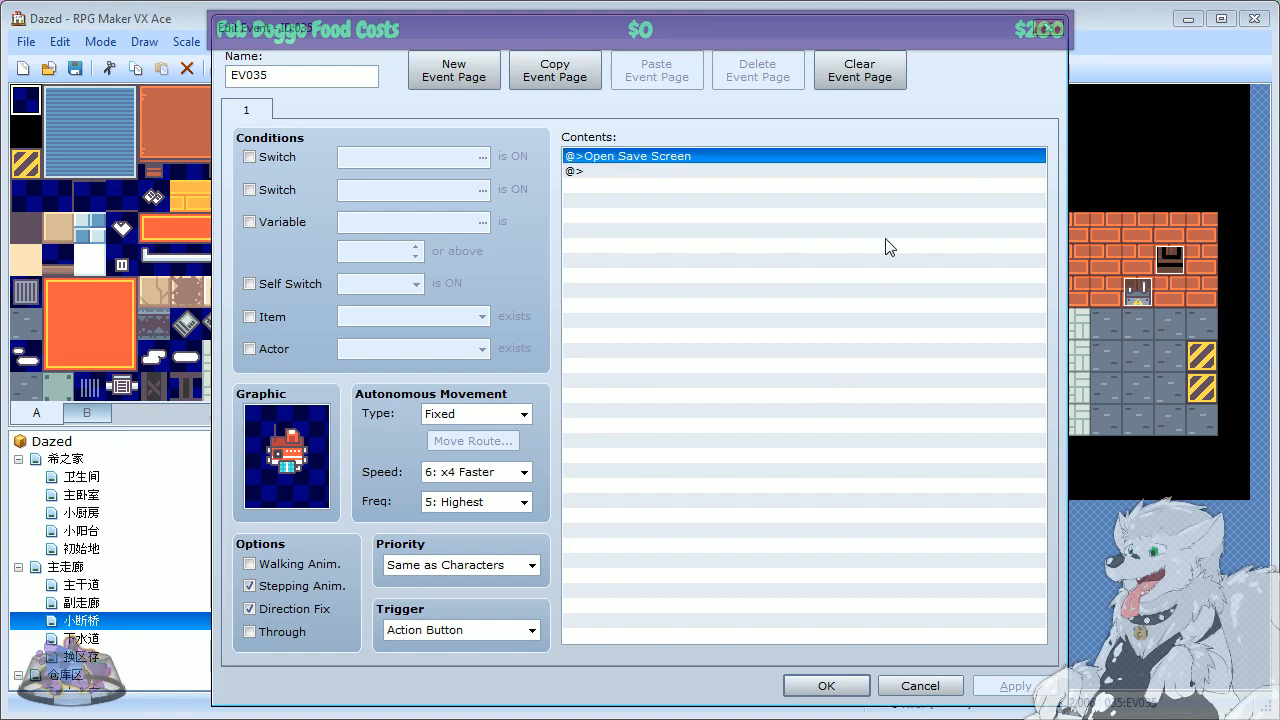
left_click(1056, 27)
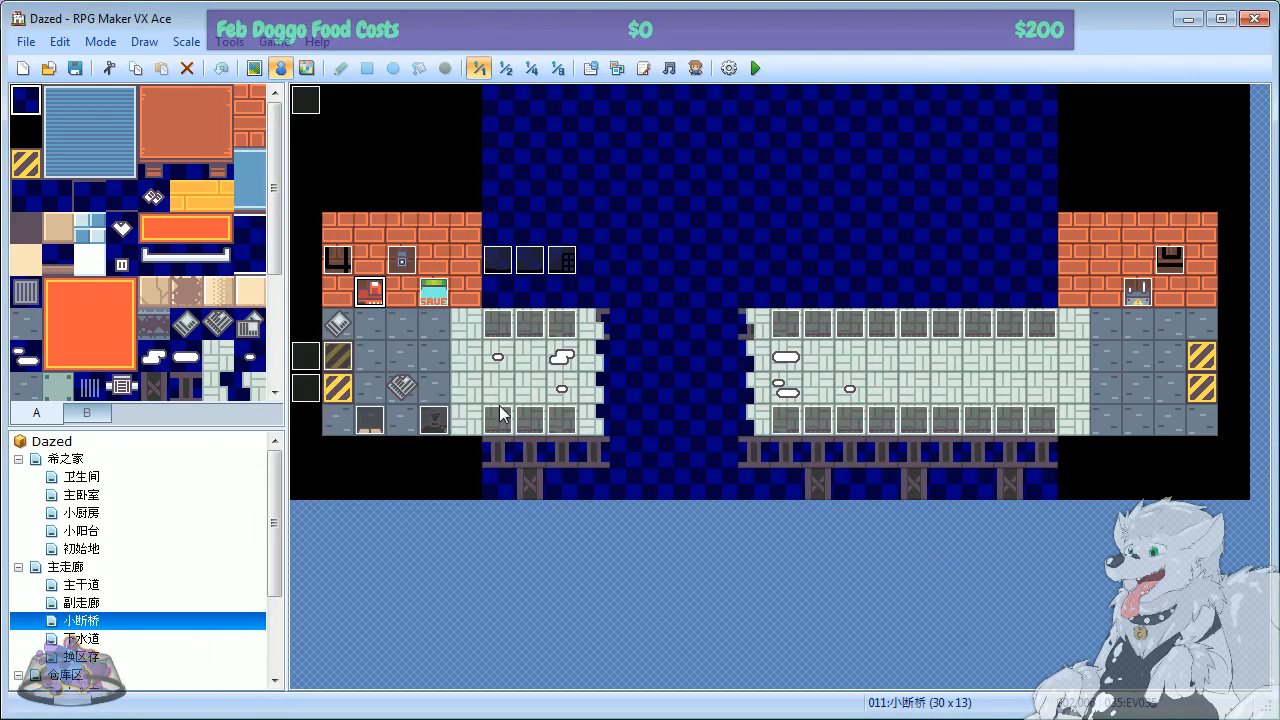
Step: Copy the red robot save event from 小断桥 and paste it on the 希之家 map's lower brick wall, just right of the colourful poster
right_click(373, 292)
left_click(416, 362)
left_click(60, 478)
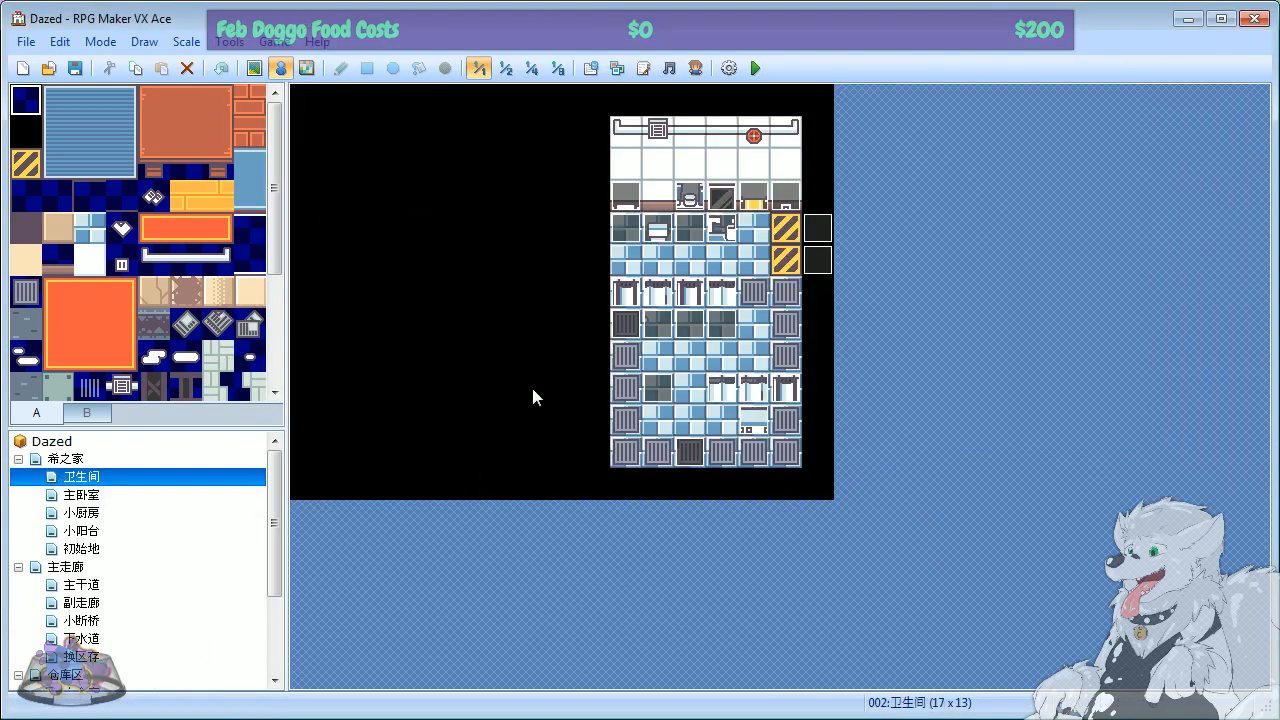
left_click(84, 459)
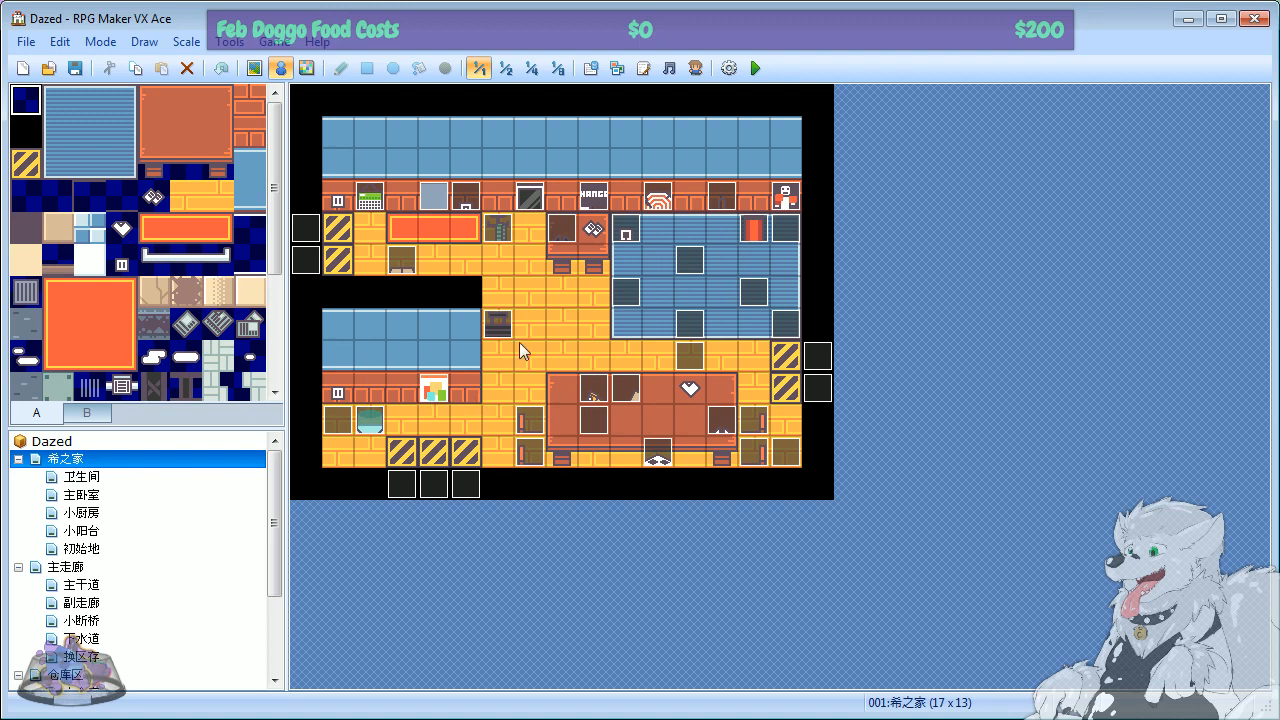
right_click(467, 397)
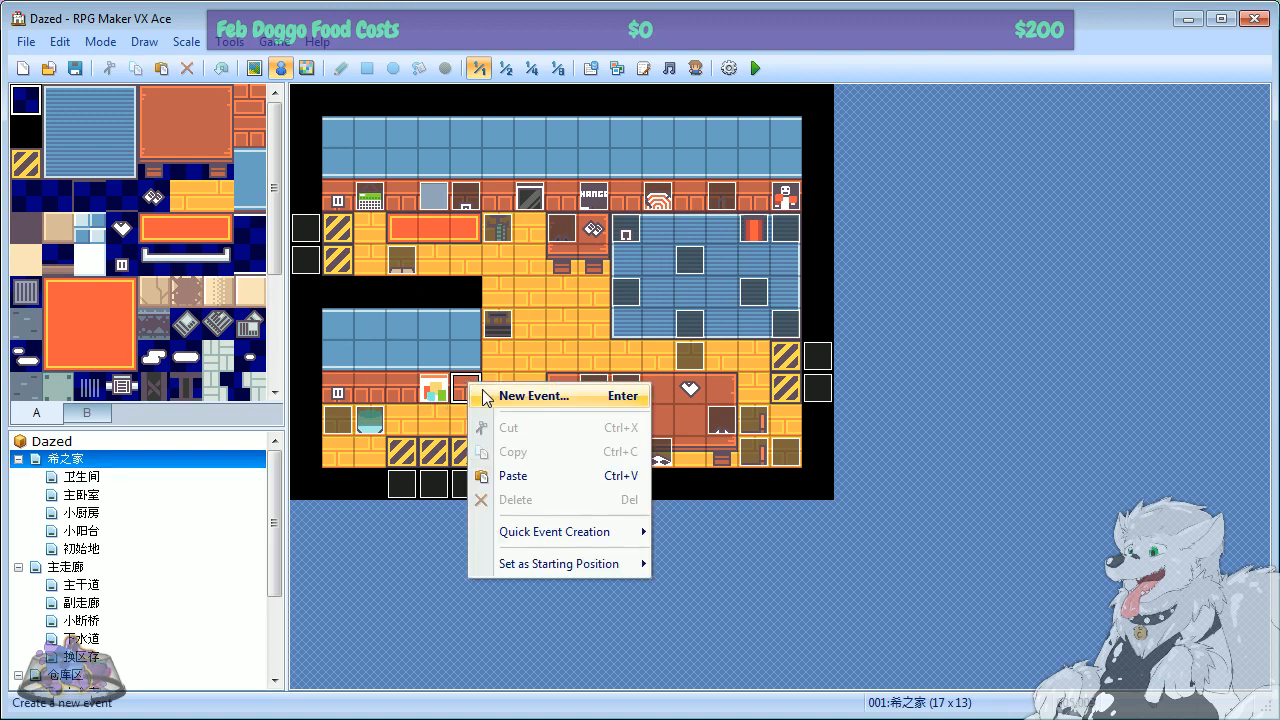
left_click(523, 470)
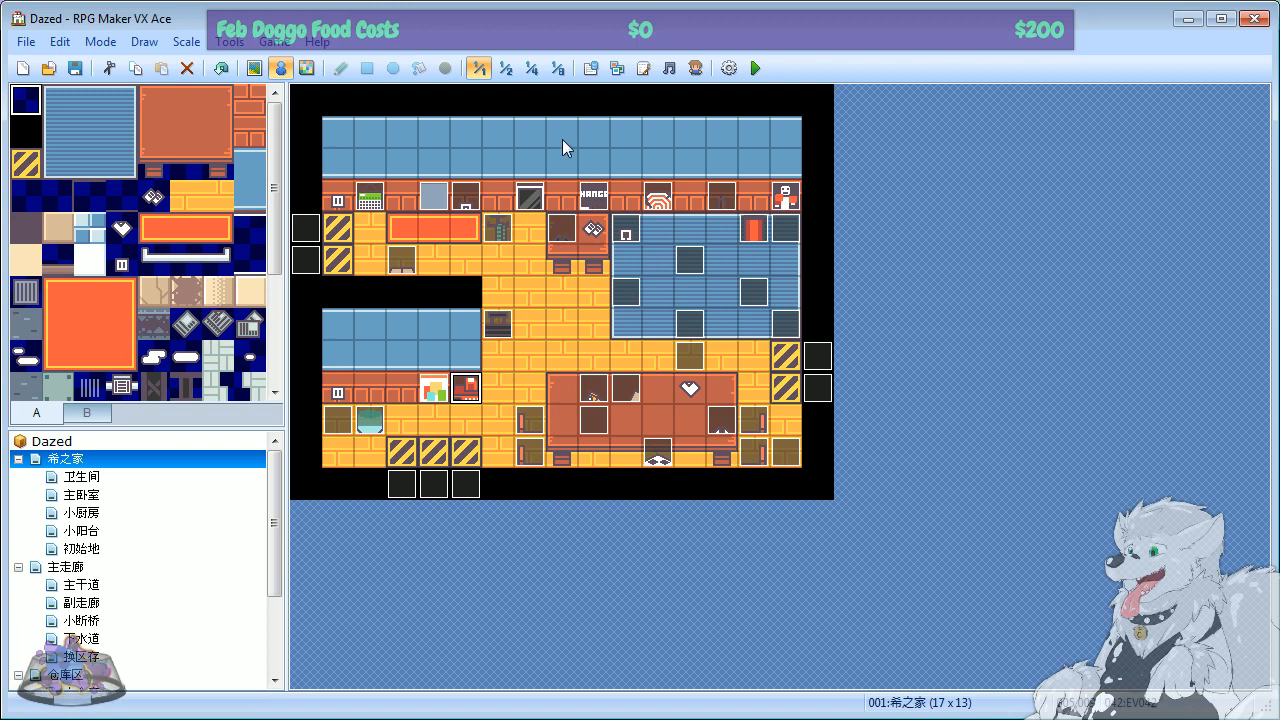
Step: Start a playtest of Dazed without saving the changes, then close the game window
left_click(755, 68)
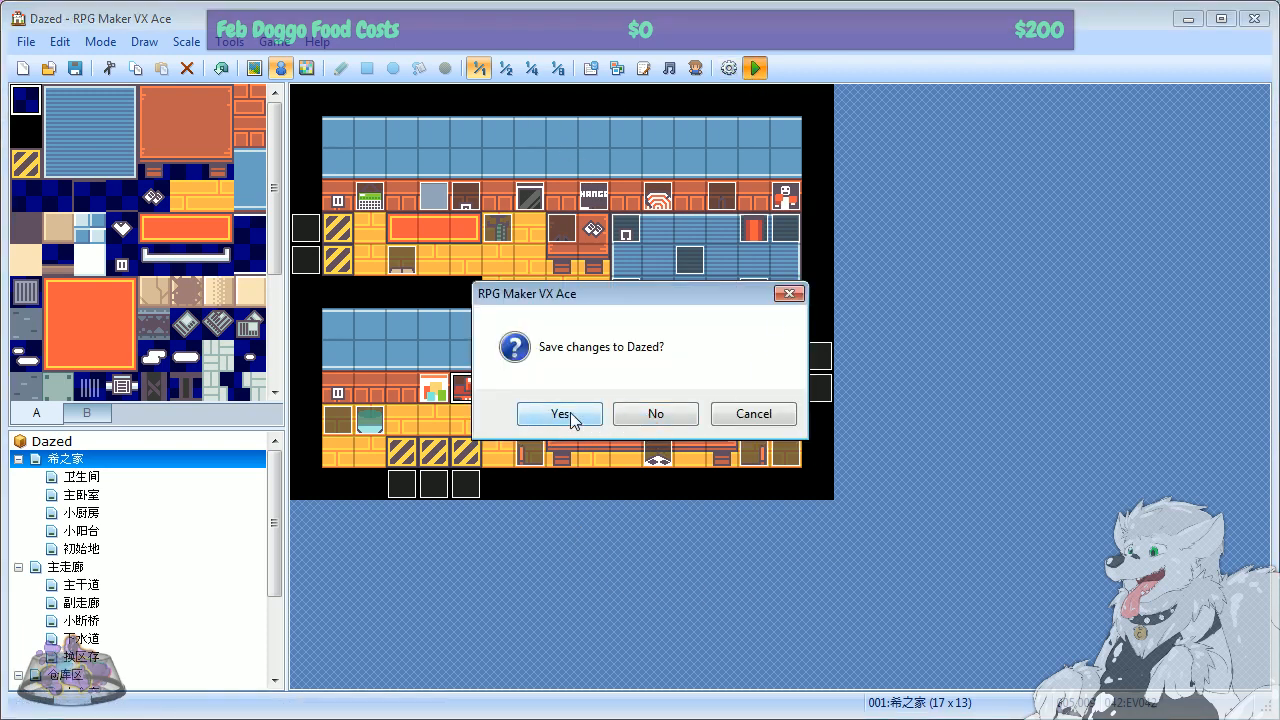
left_click(664, 416)
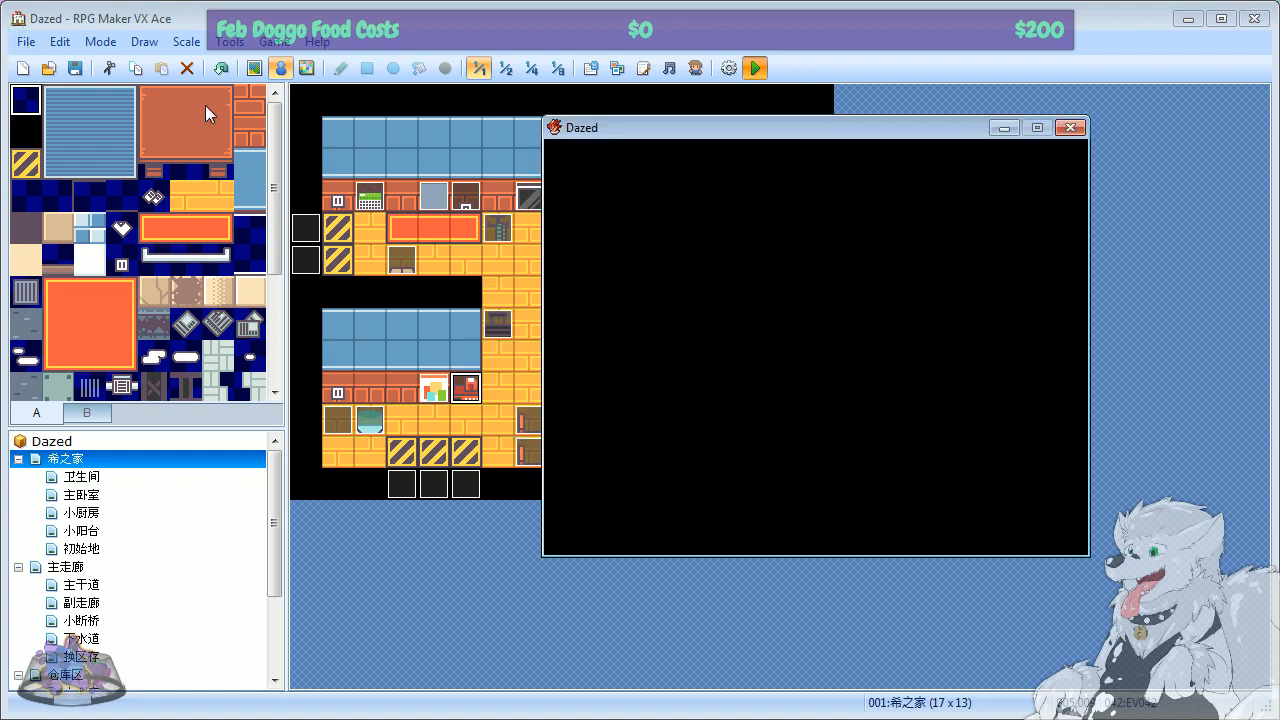
left_click(893, 408)
left_click(1070, 128)
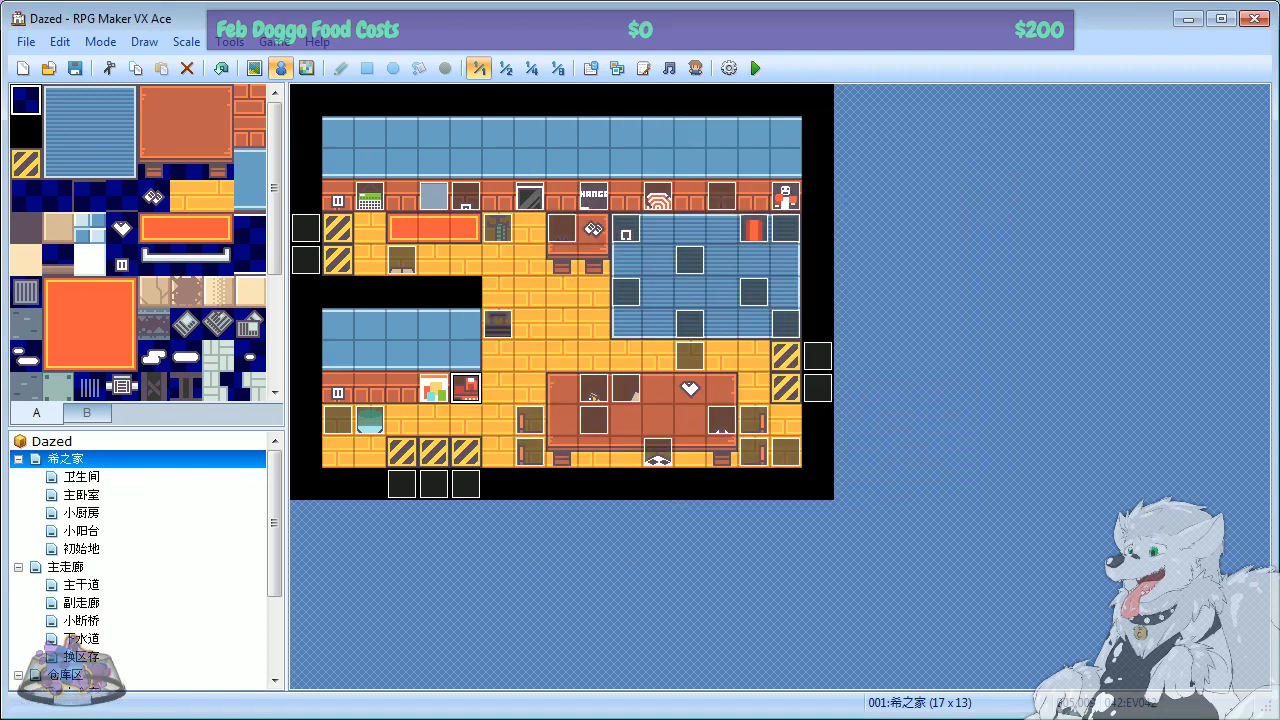
Step: Open the project management window for the Dazed project
left_click(26, 42)
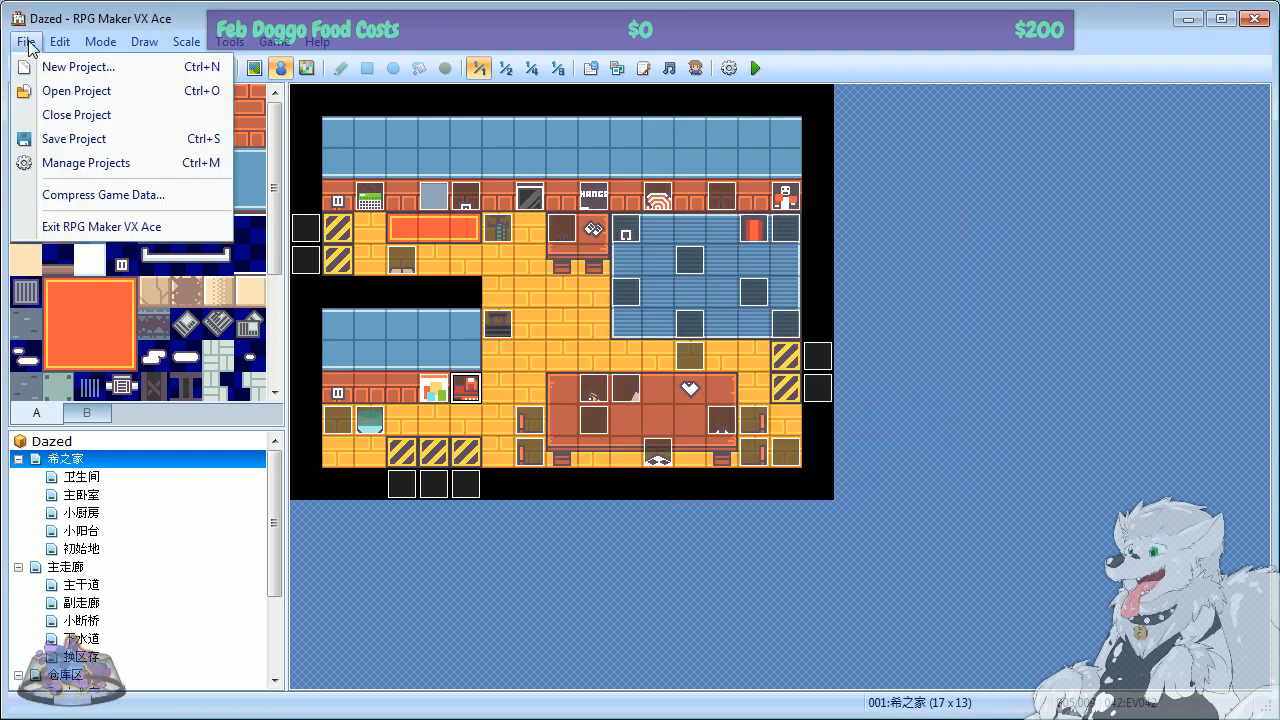
left_click(100, 164)
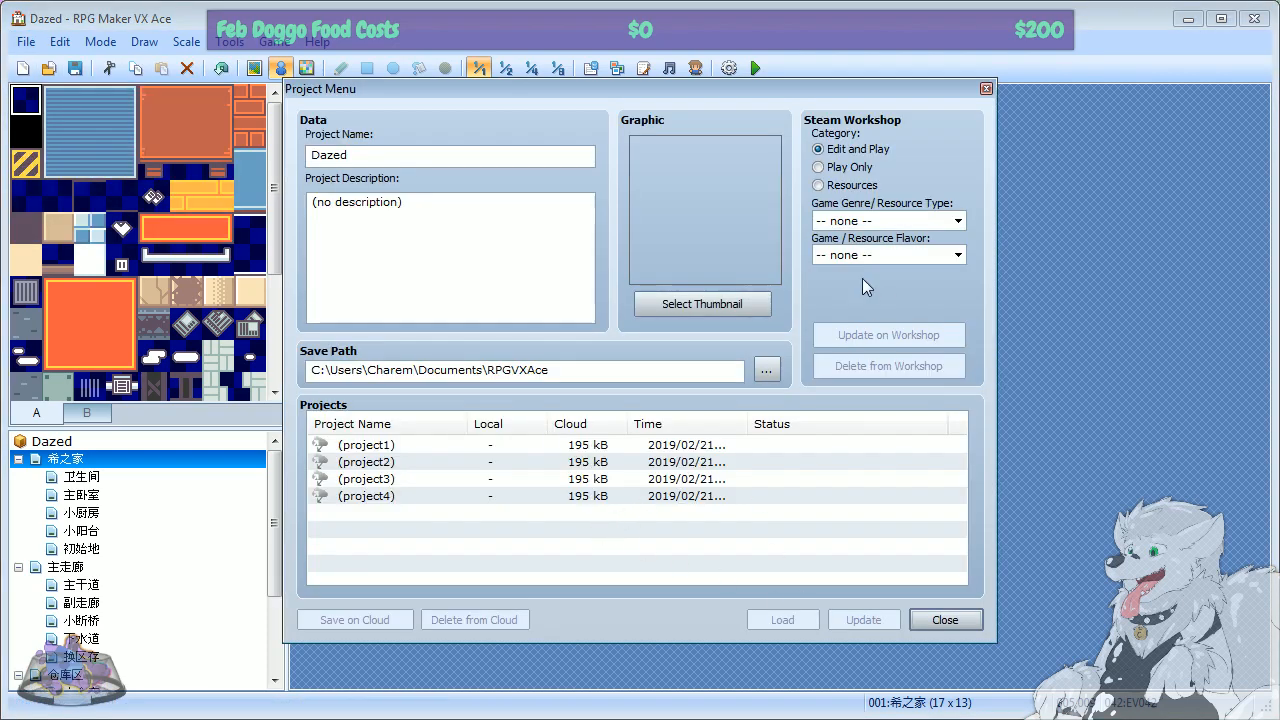
Step: Try to rename the project as Dazed Edited, closing the project management window without updating it
double_click(397, 154)
left_click(427, 152)
key("Tab")
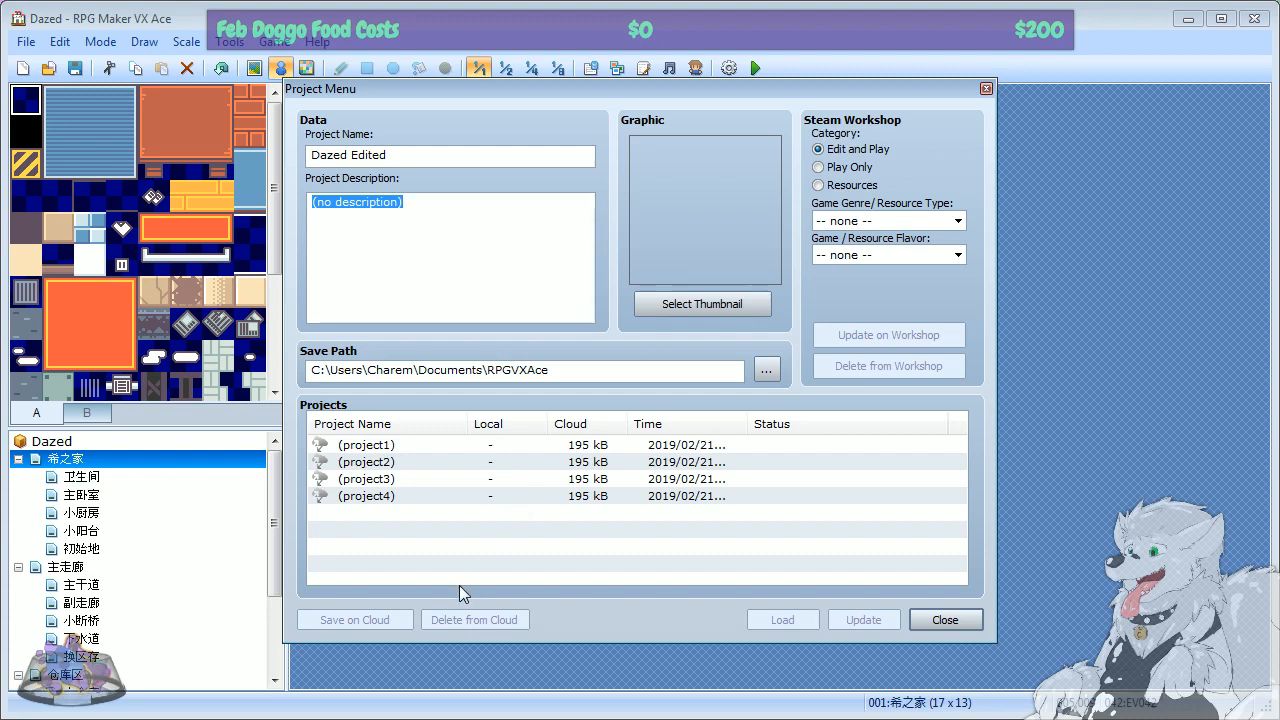
left_click(986, 91)
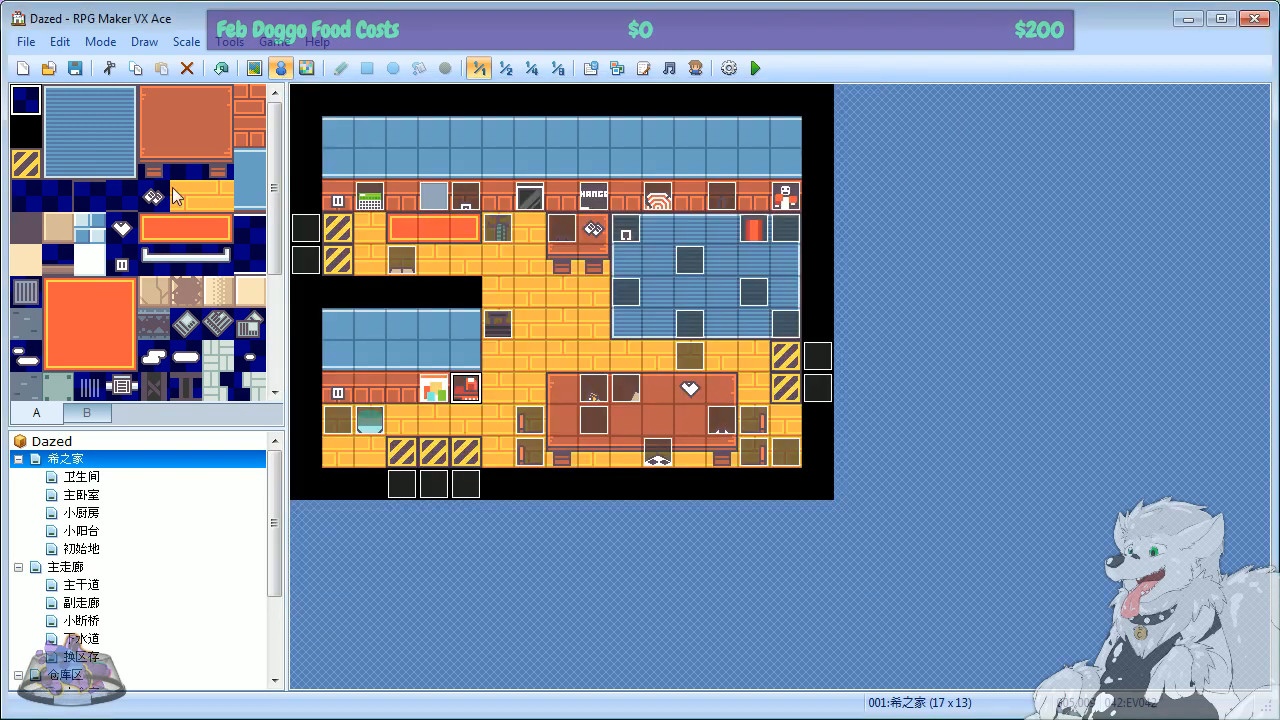
Step: Reopen the project management window, view the details of (project4), and close the window without loading it
left_click(26, 41)
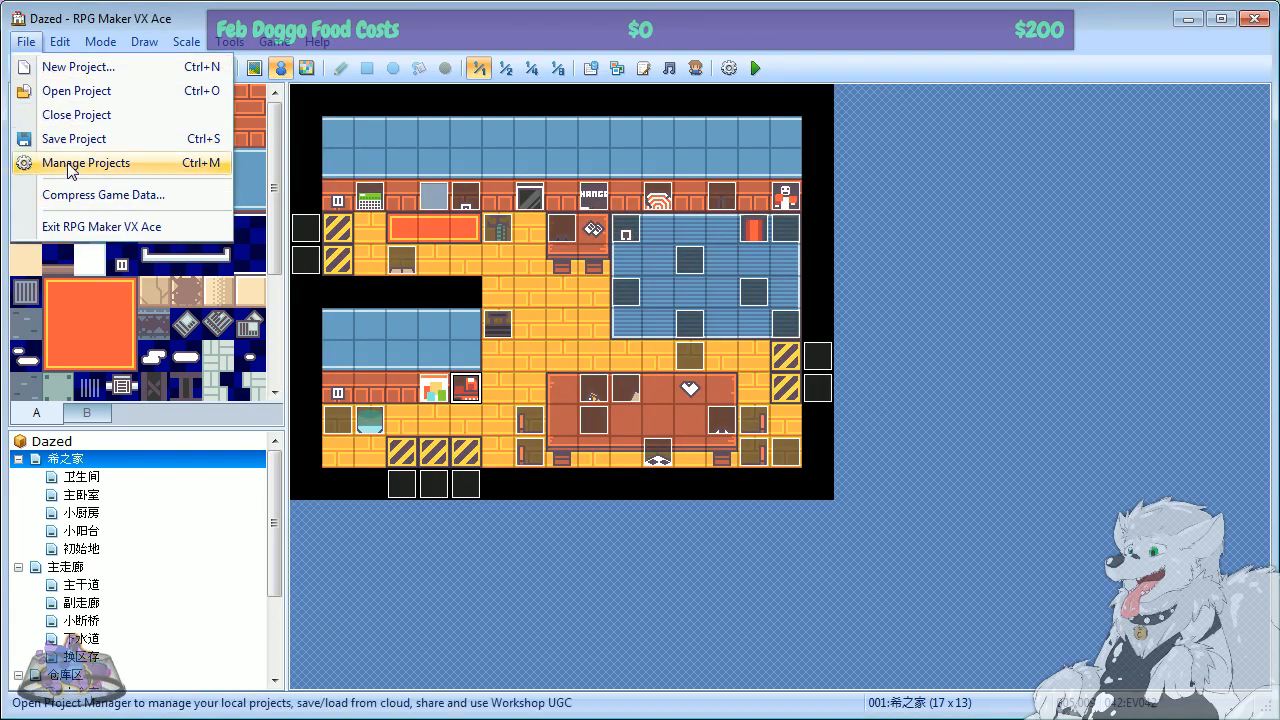
mouse_move(78, 50)
mouse_move(26, 42)
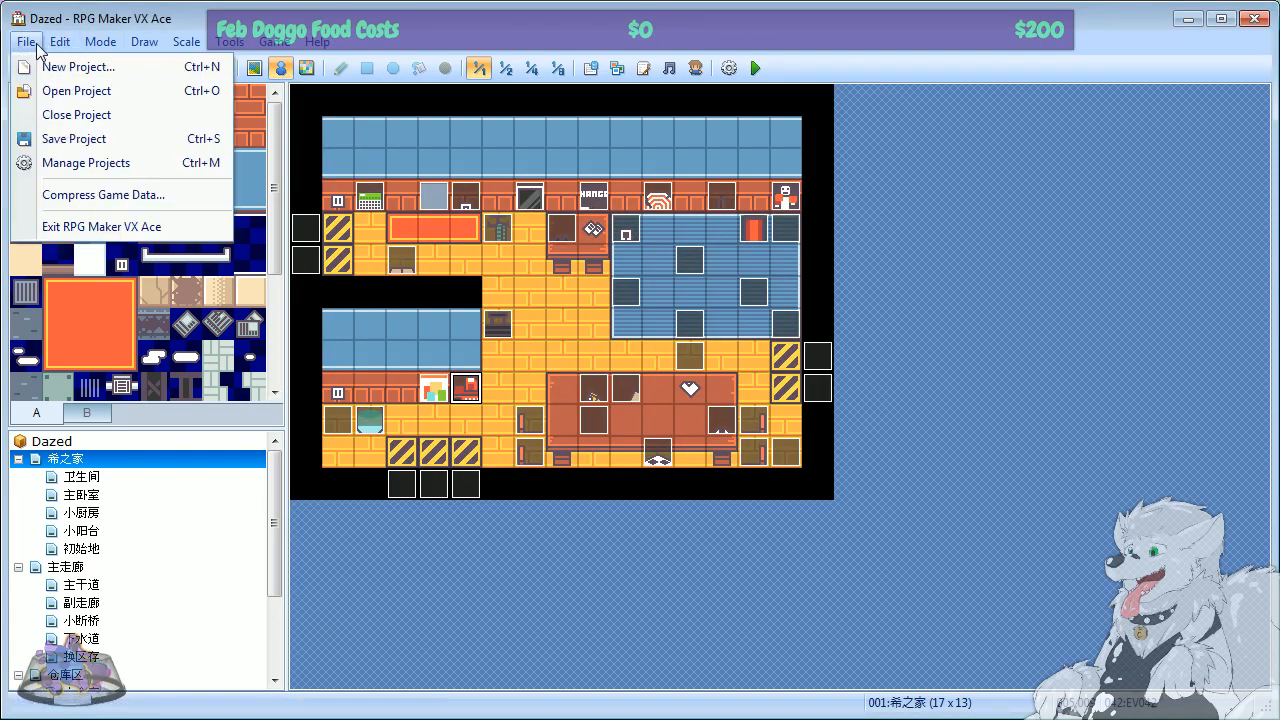
left_click(68, 164)
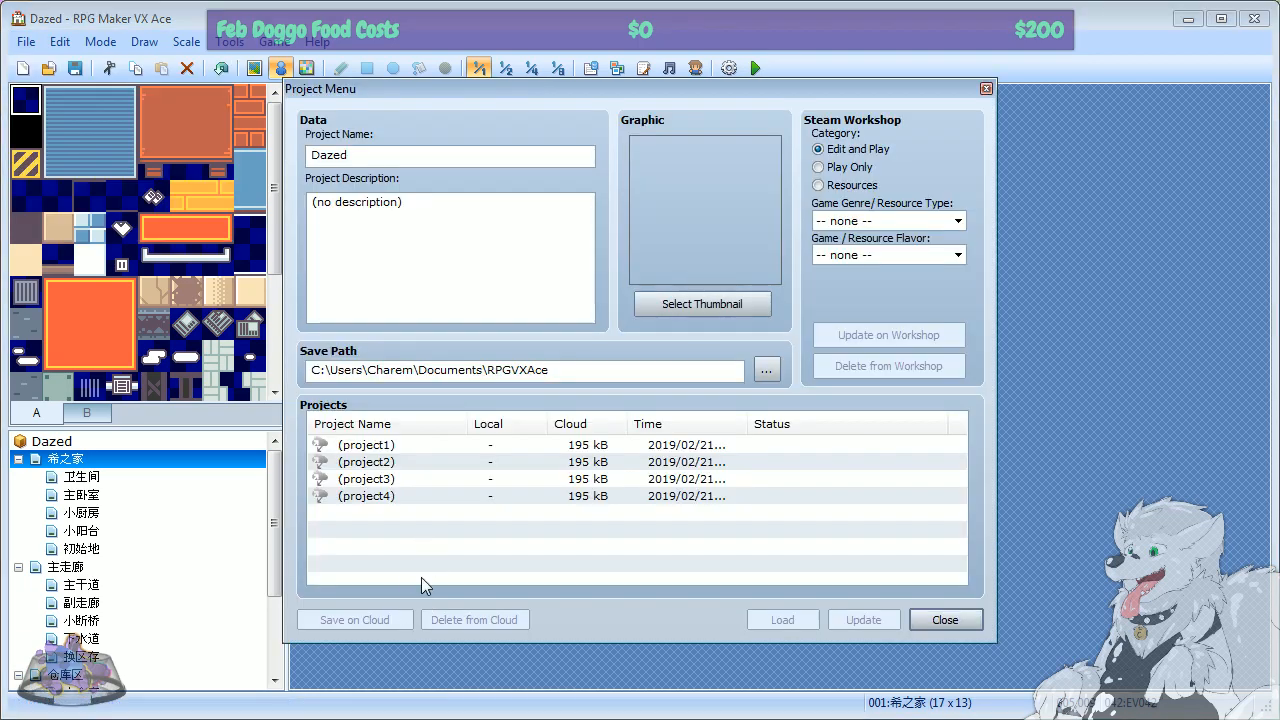
left_click(420, 496)
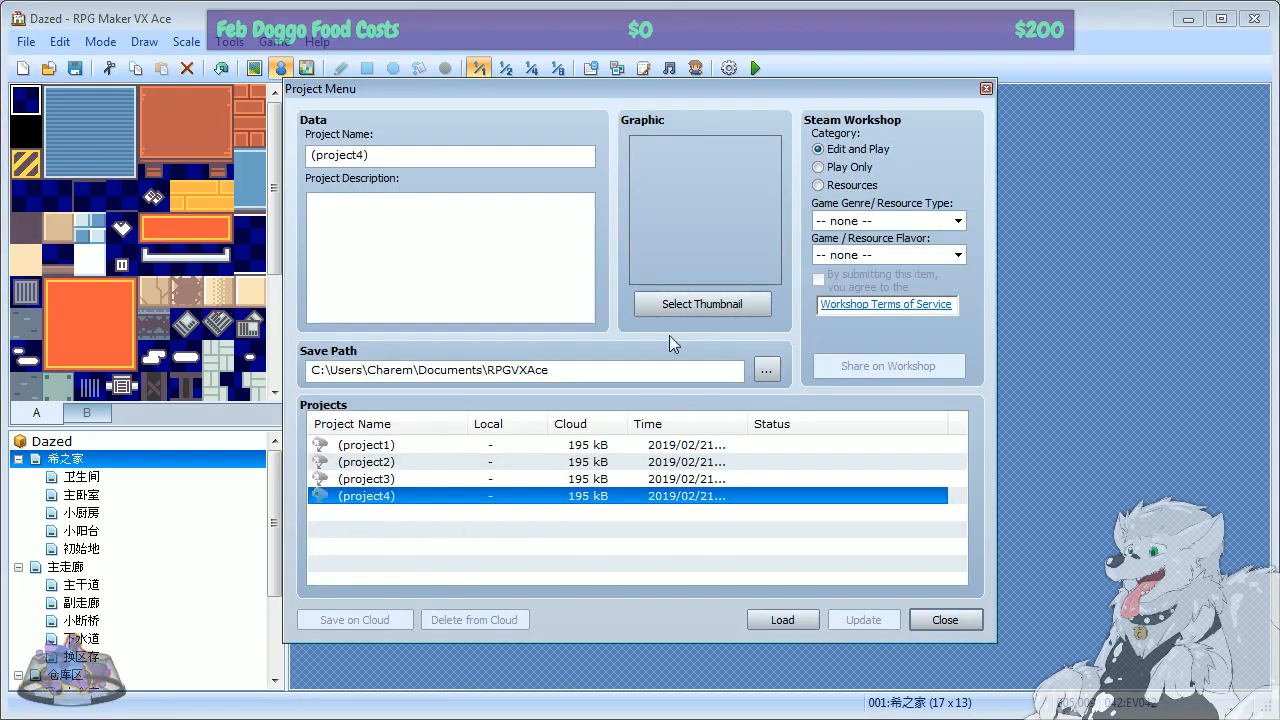
left_click(985, 88)
Step: Save the Dazed project and start a playtest with a new game using WAKE
left_click(27, 42)
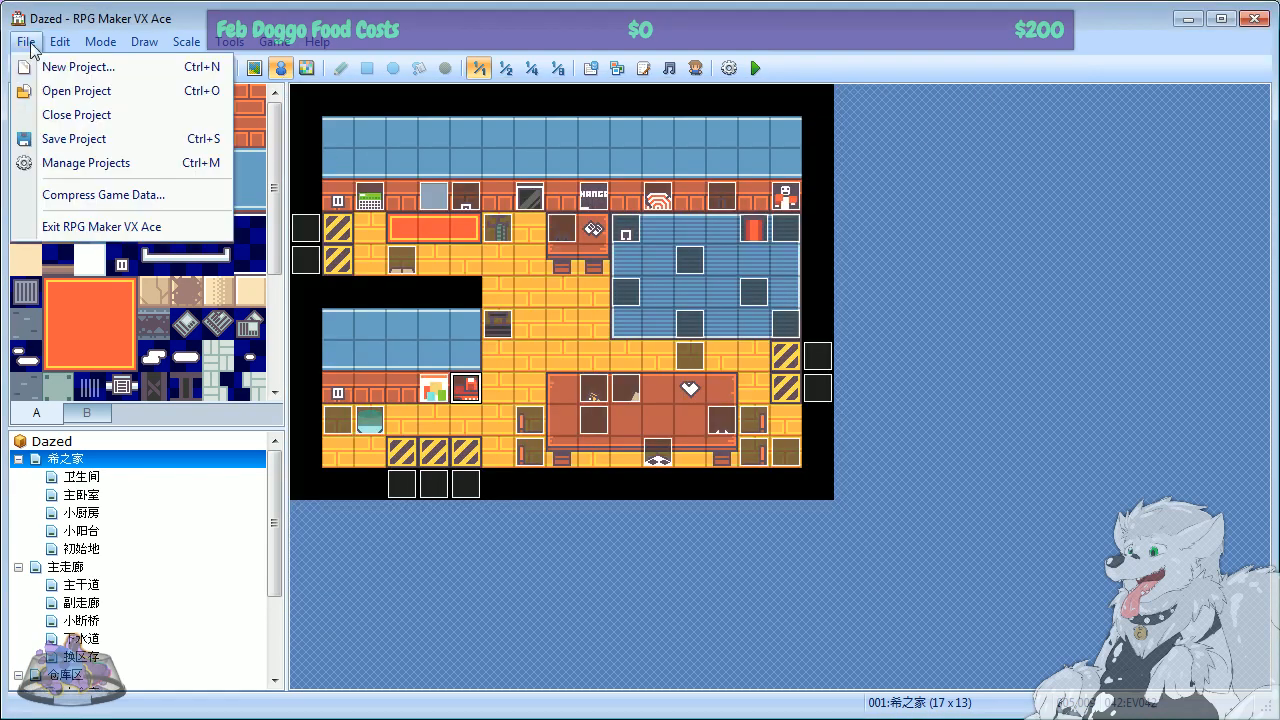
left_click(47, 137)
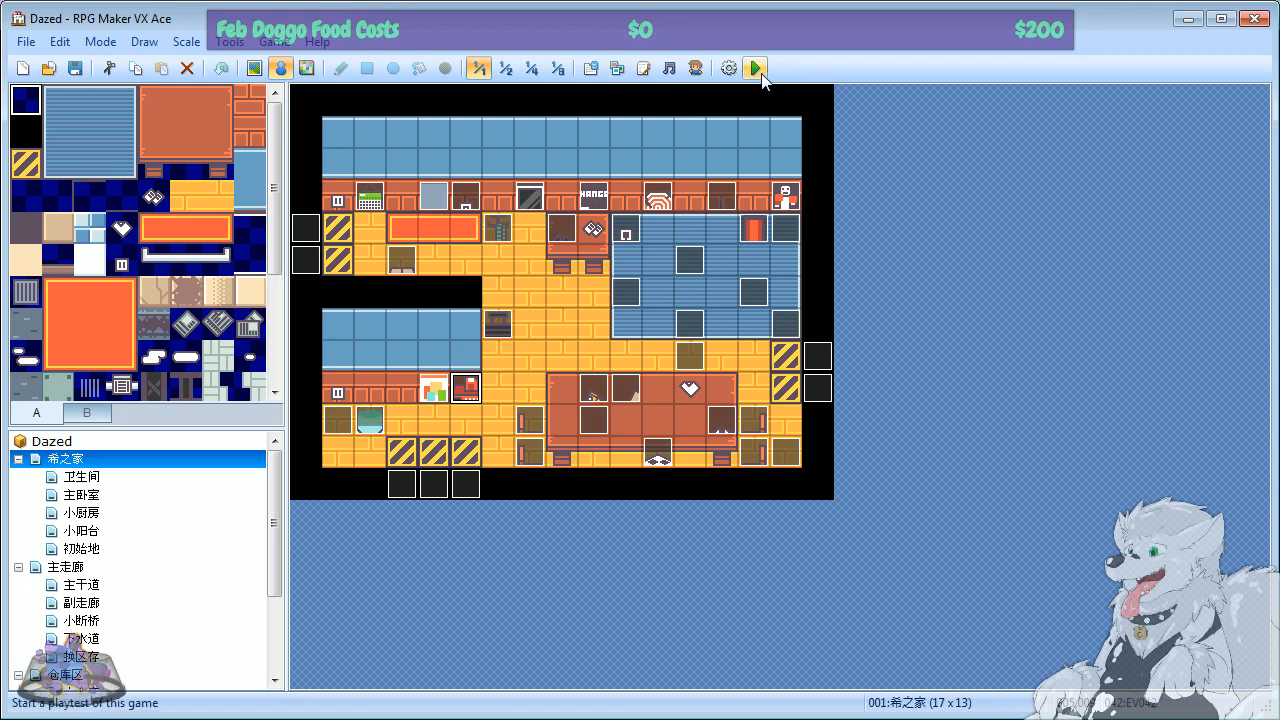
left_click(756, 68)
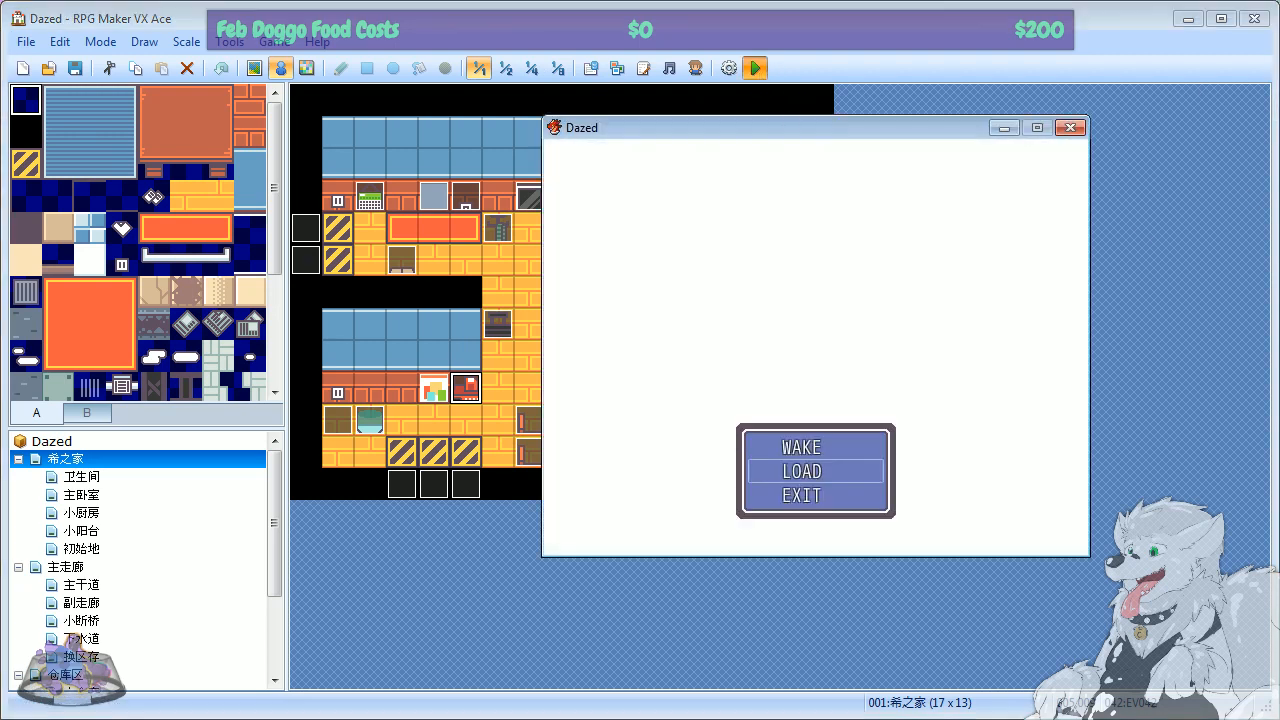
key("Up")
key("Return")
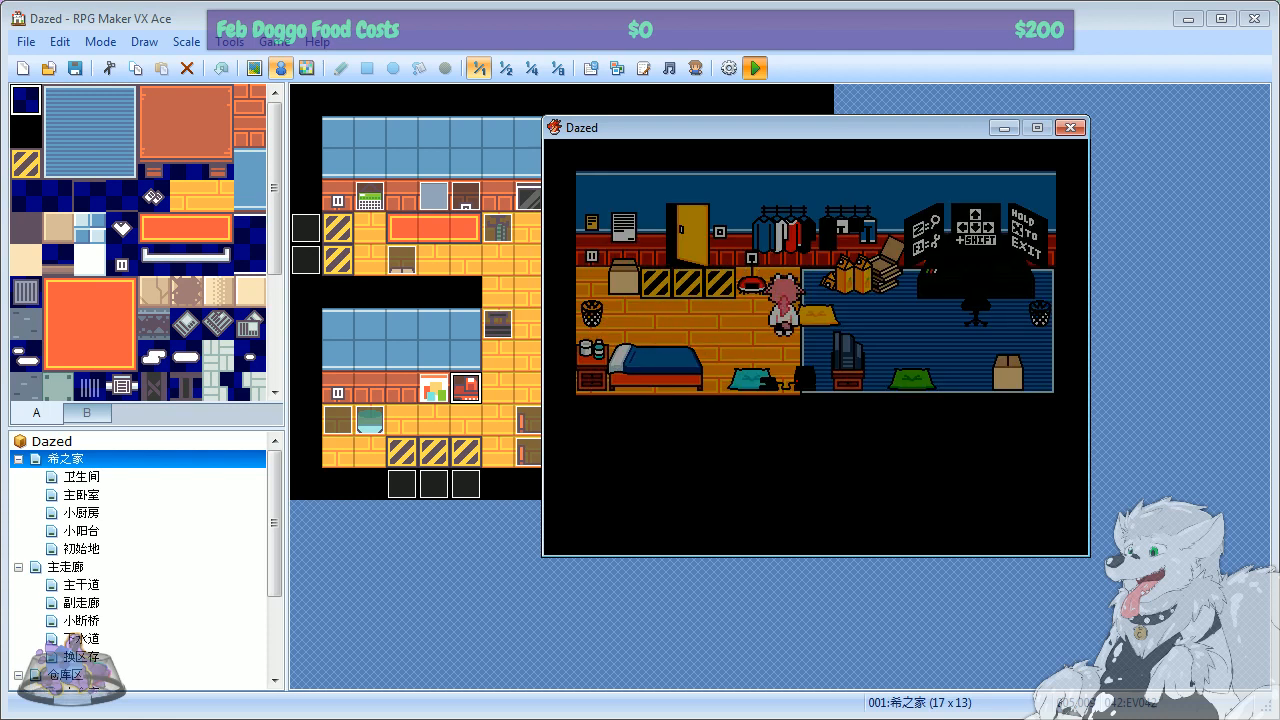
Step: Walk the pink-haired character to the yellow bedroom door and leave through it into the main room
key("Left")
key("Up")
key("z")
key("Left")
key("Up")
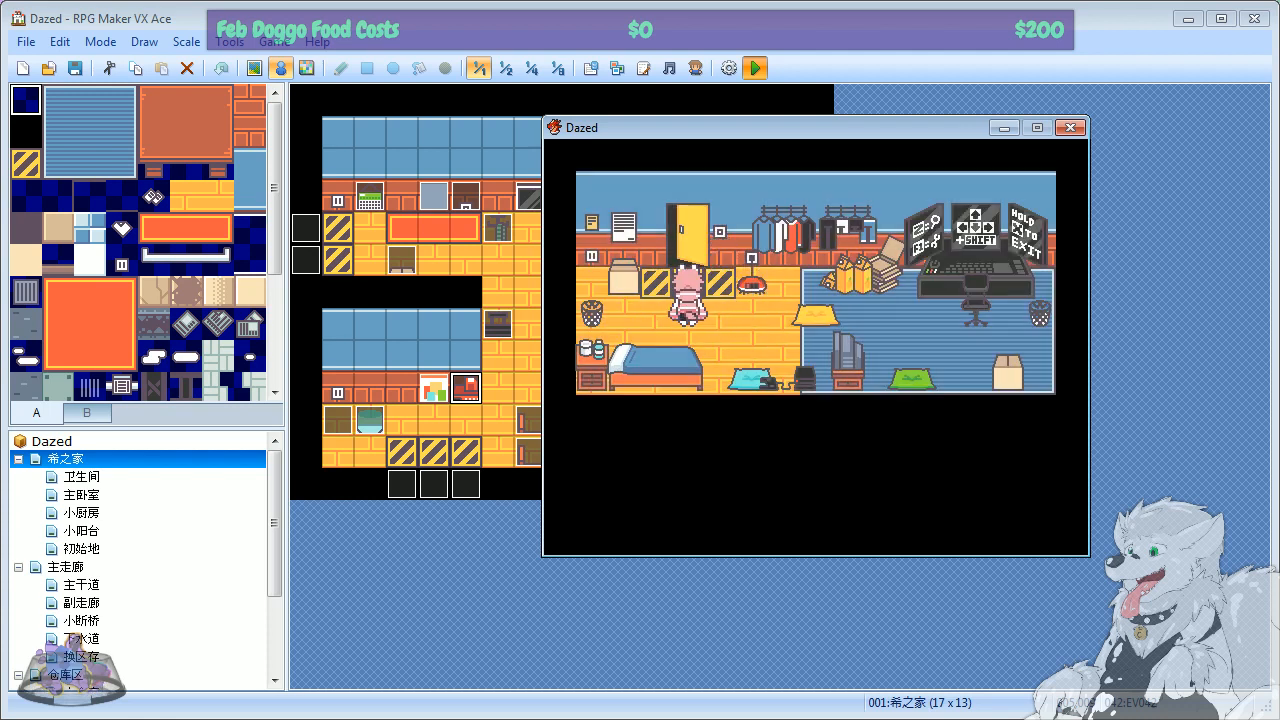
key("Up")
key("Up")
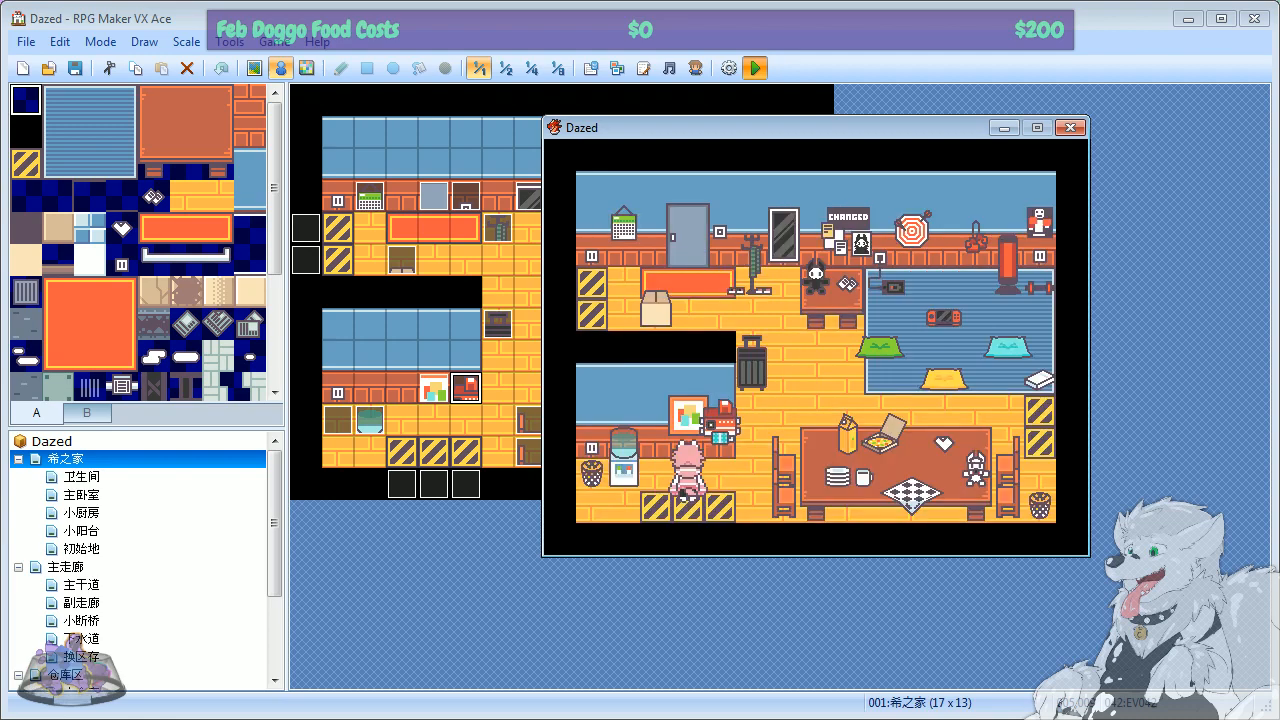
Step: Interact with the red robot beside the colourful poster to test its save screen, and leave without saving
key("Right")
key("Up")
key("z")
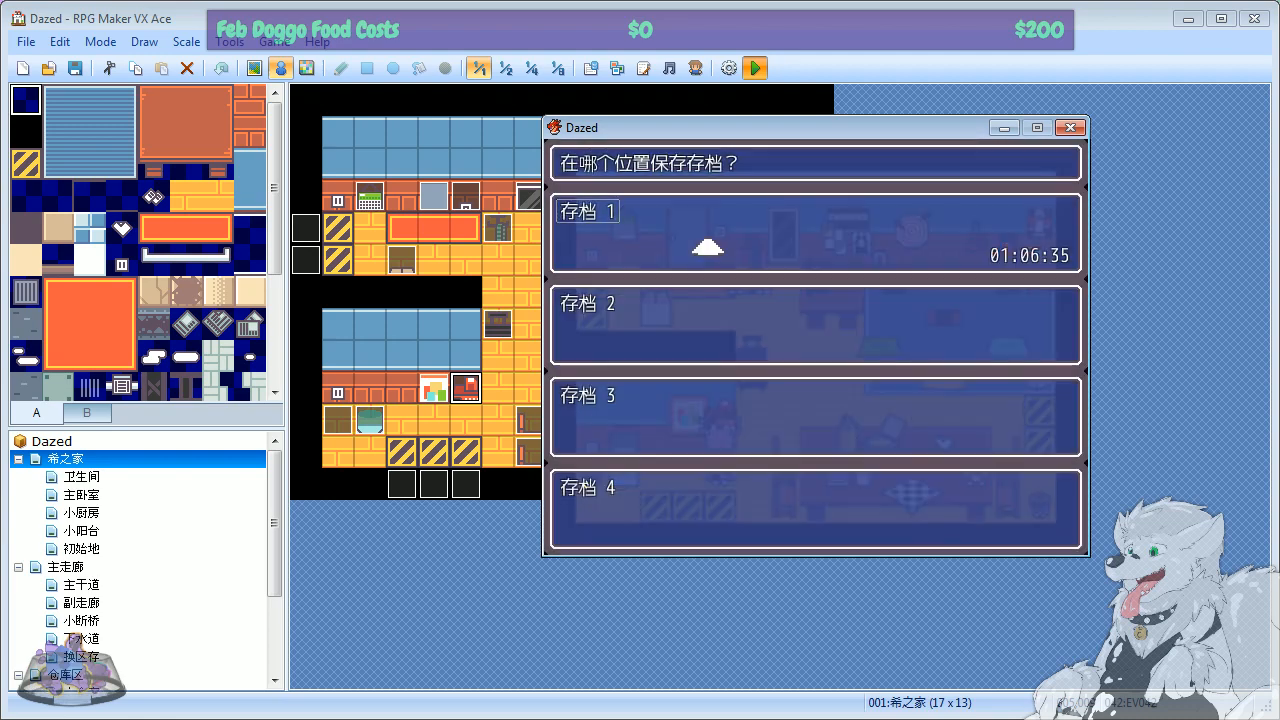
key("Down")
key("Escape")
Step: Move the character around below the red robot and close the playtest window
key("Right")
key("Left")
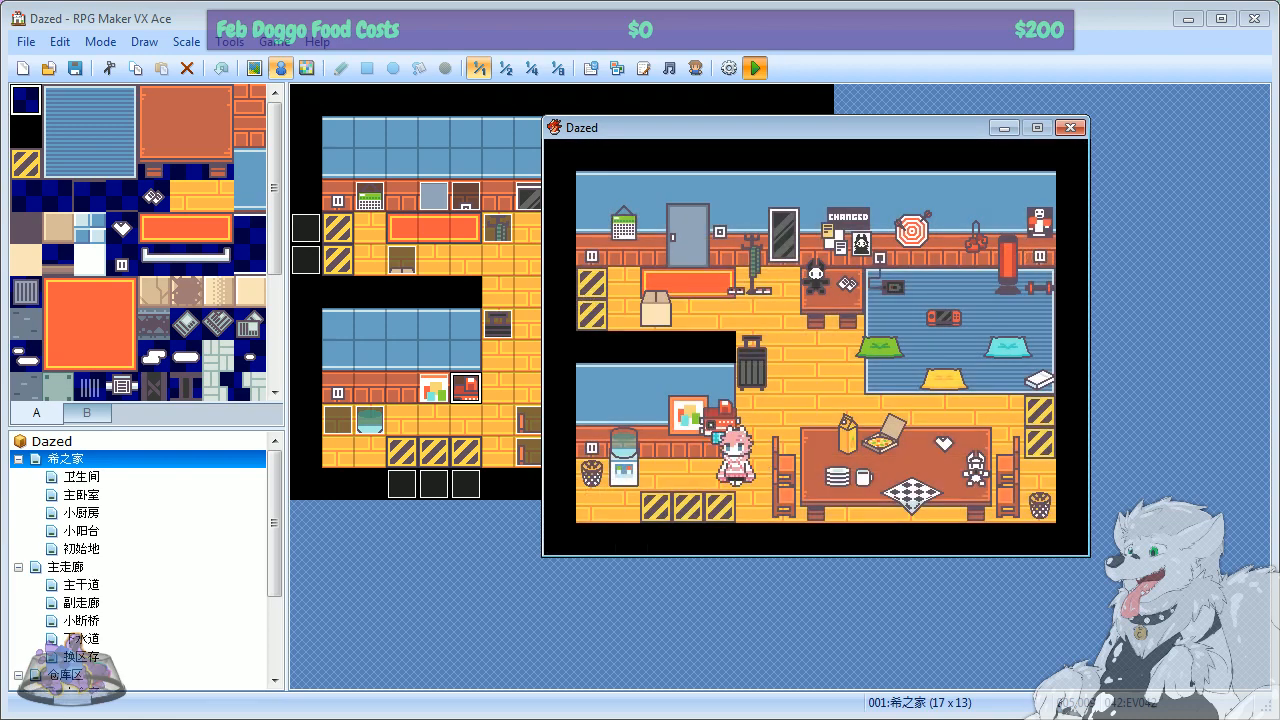
key("Down")
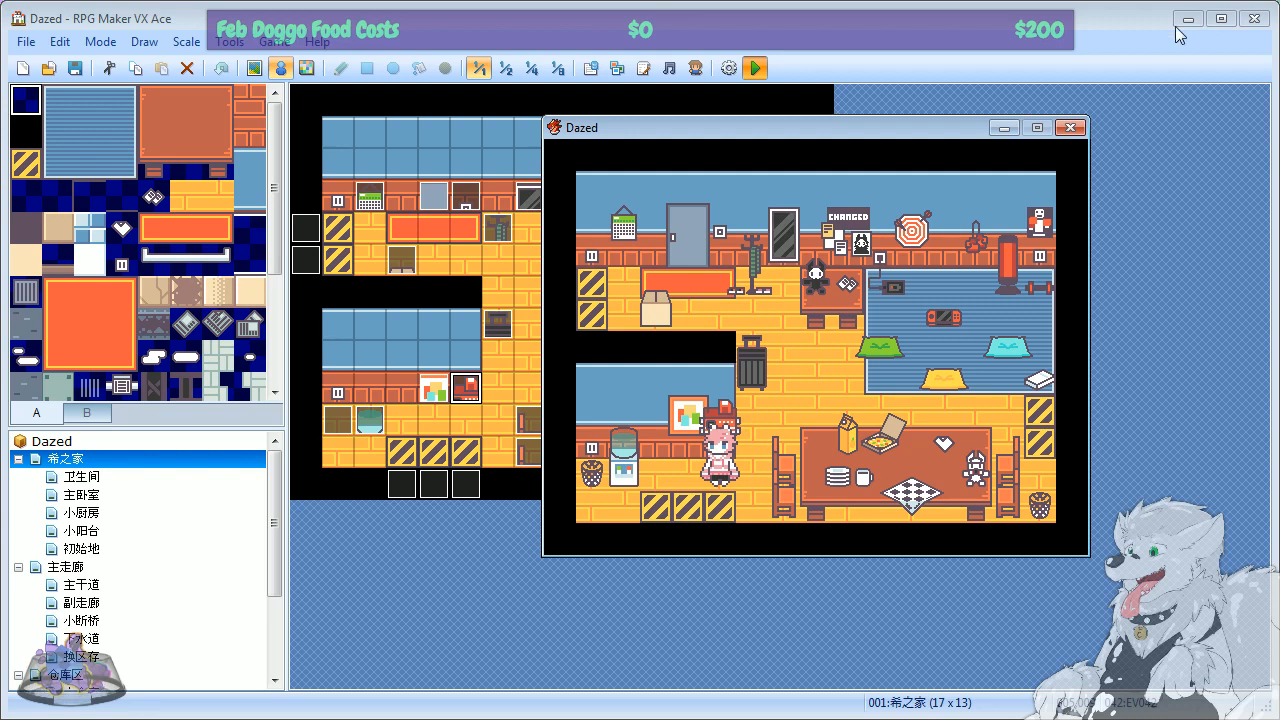
left_click(1070, 128)
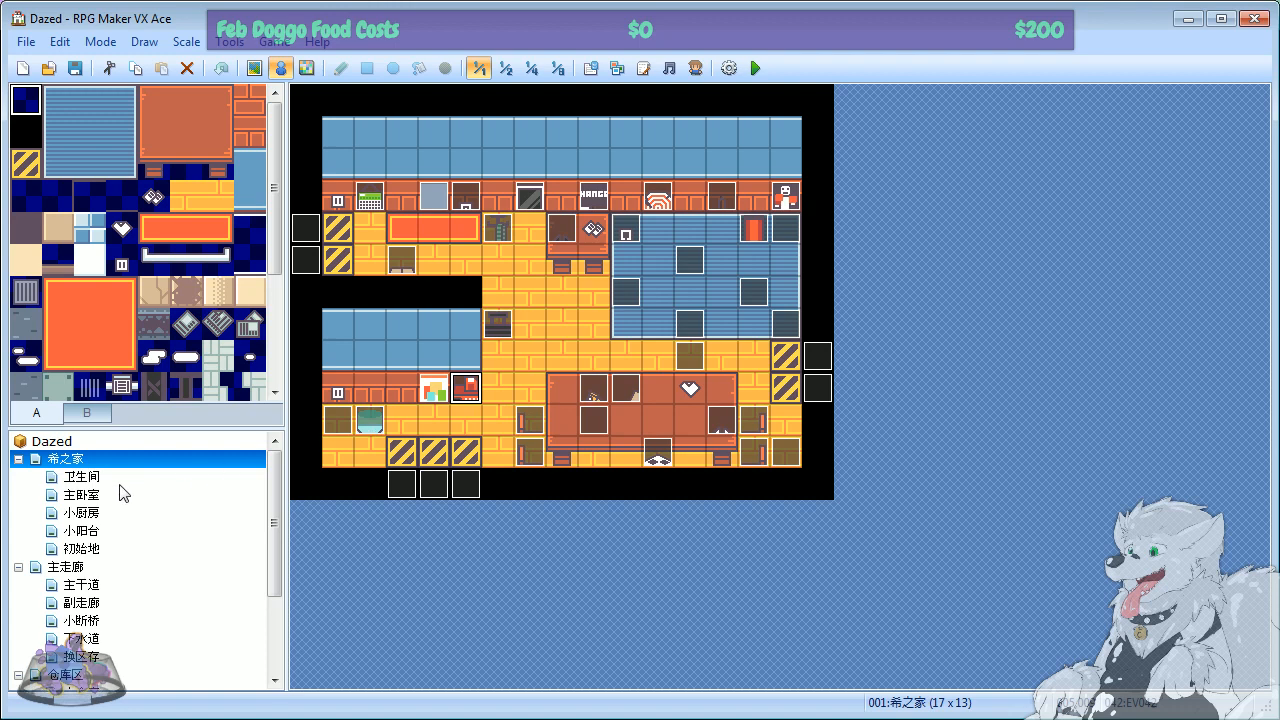
Step: Inspect the water dispenser event and the wall socket event on the 希之家 map without changing either
left_click(80, 478)
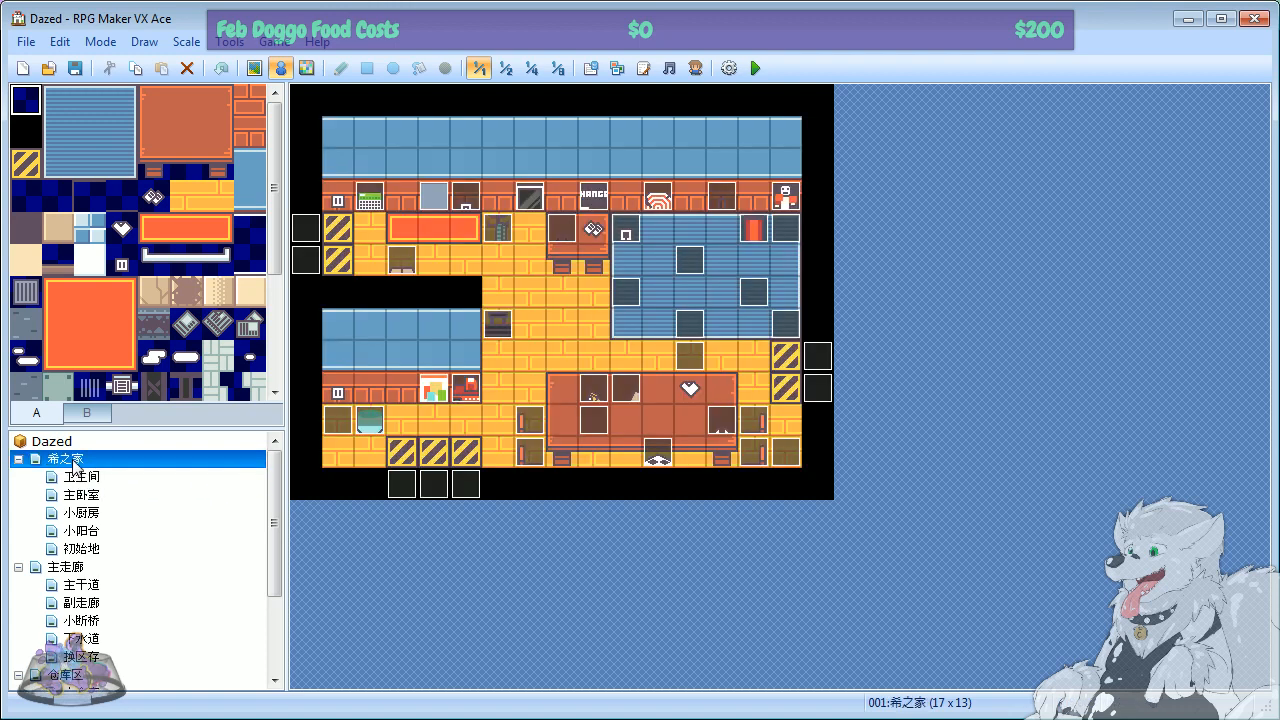
left_click(74, 459)
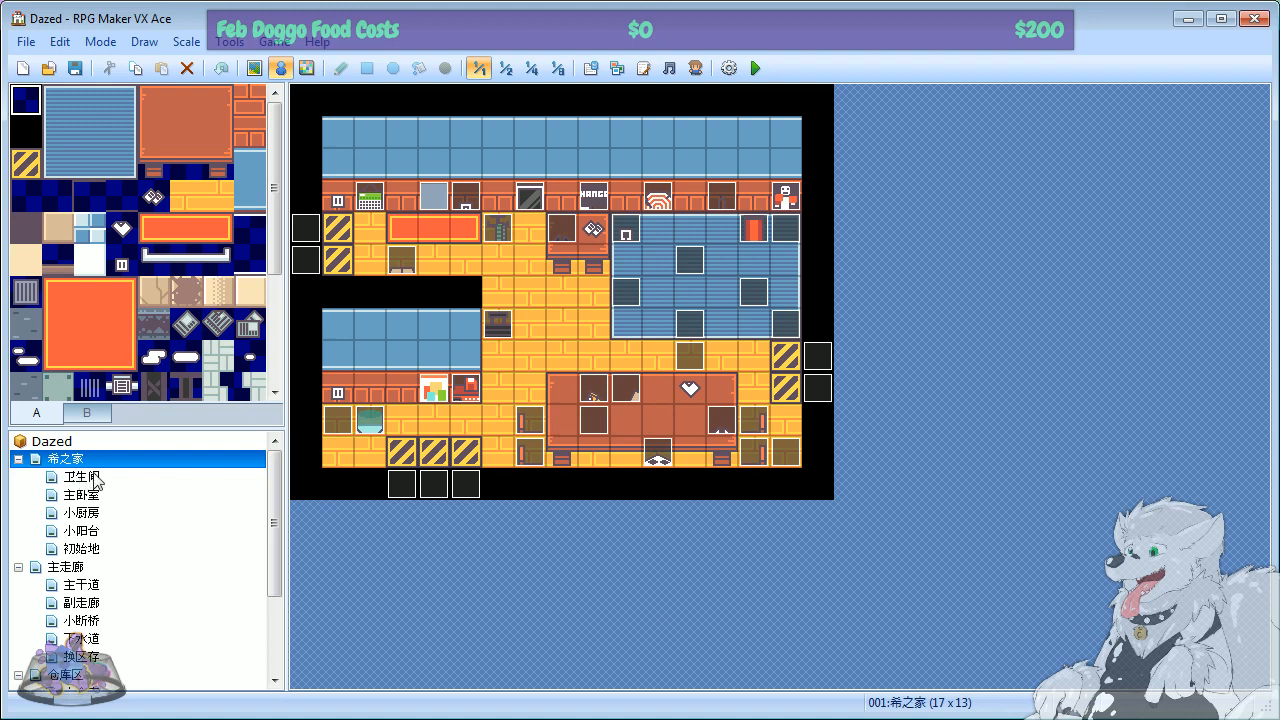
right_click(377, 423)
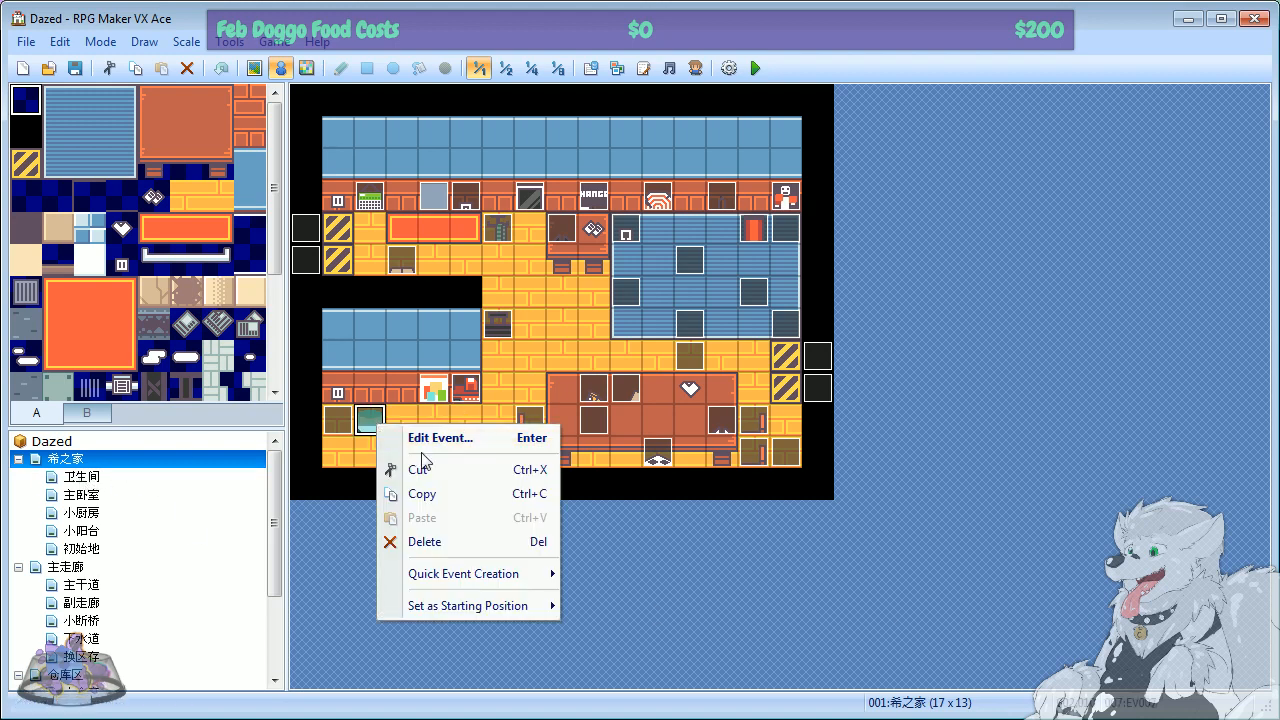
left_click(420, 437)
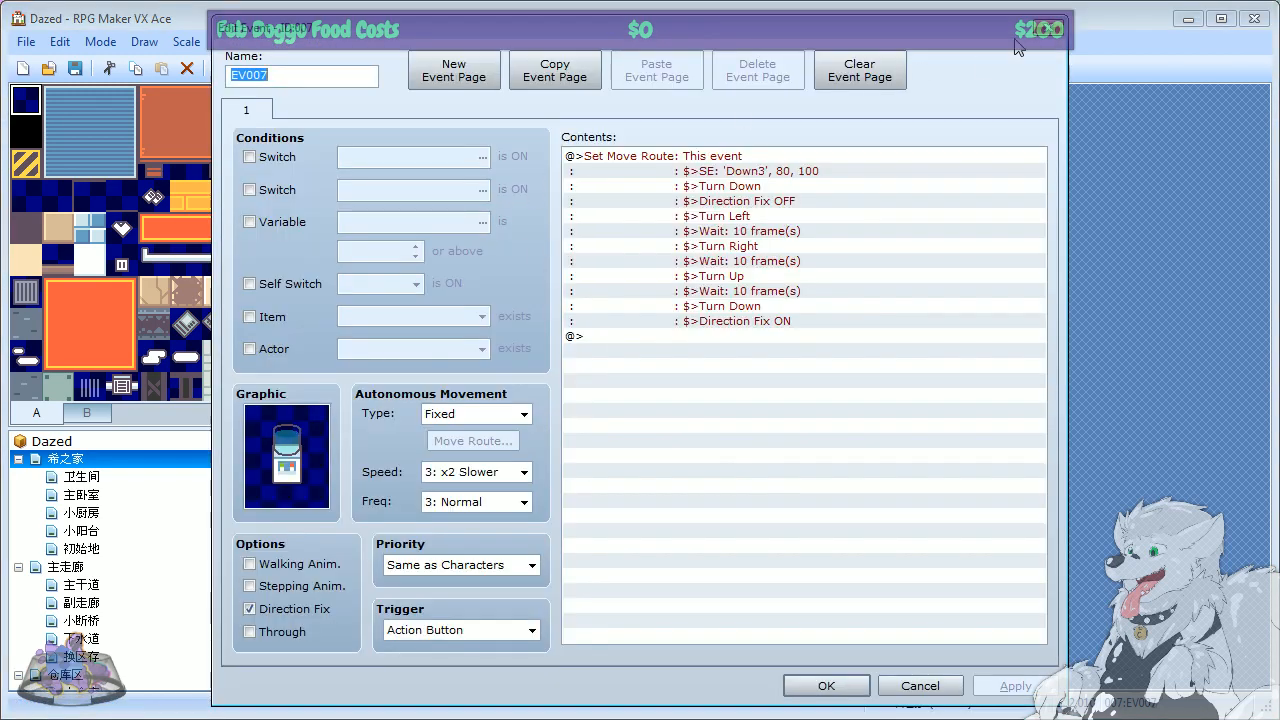
left_click(1046, 30)
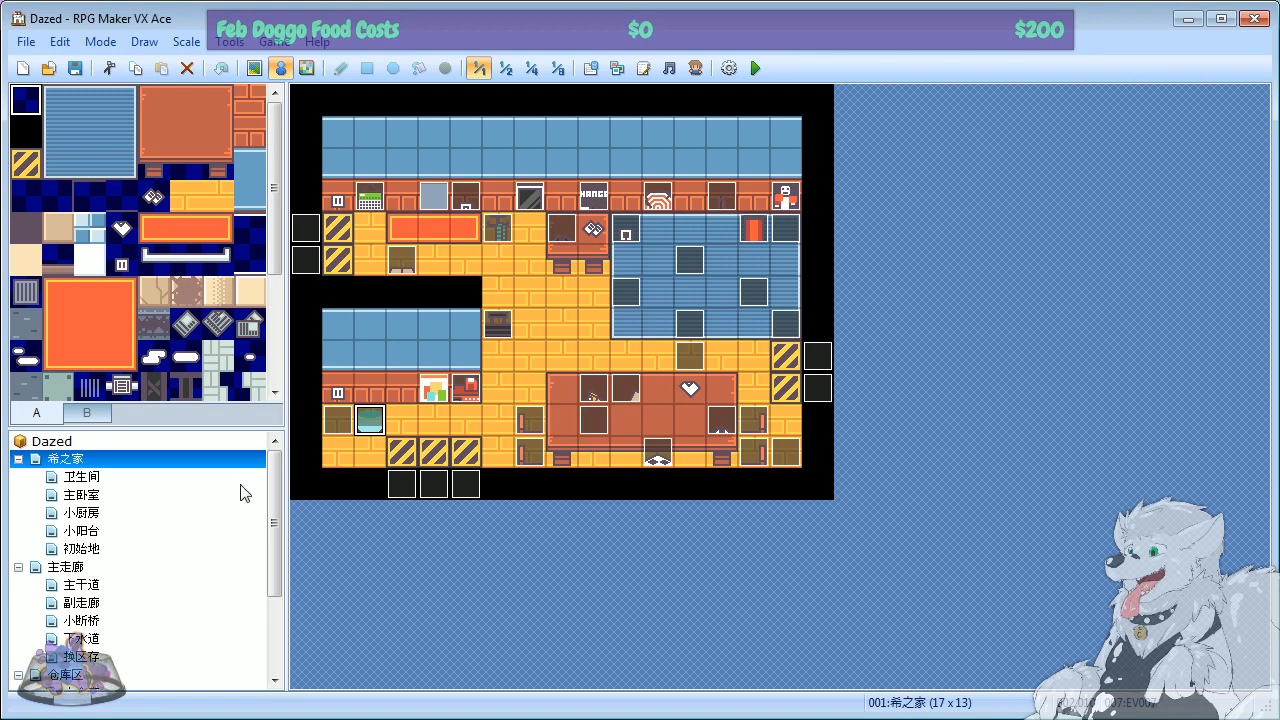
double_click(658, 205)
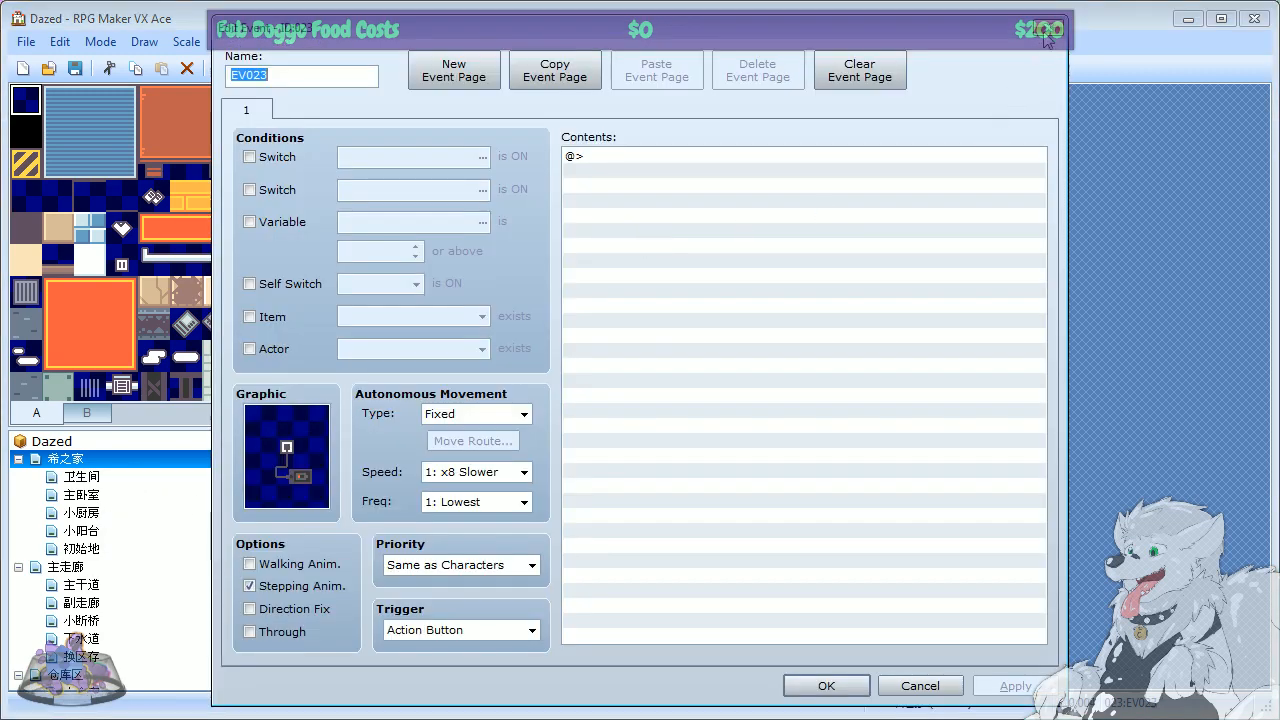
left_click(1046, 30)
Step: Look through the 卫生间, 小厨房 and 主卧室 maps and return to the 希之家 map
left_click(70, 480)
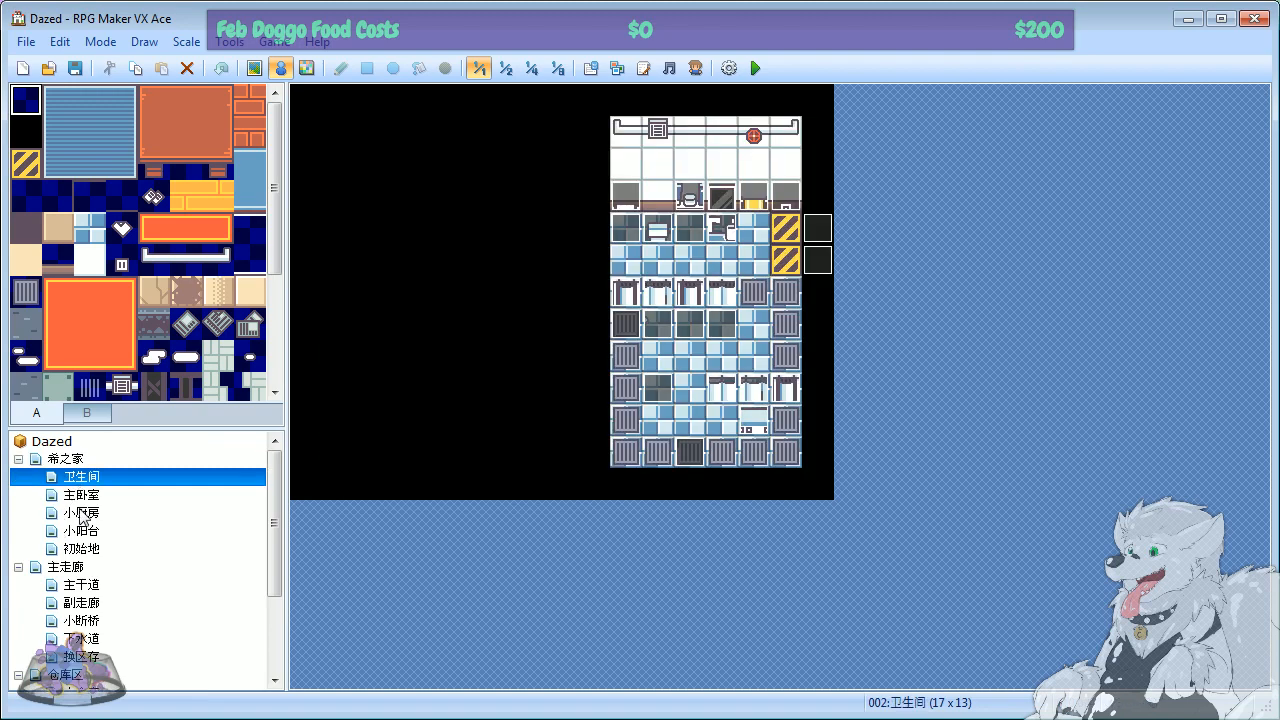
left_click(82, 513)
left_click(84, 496)
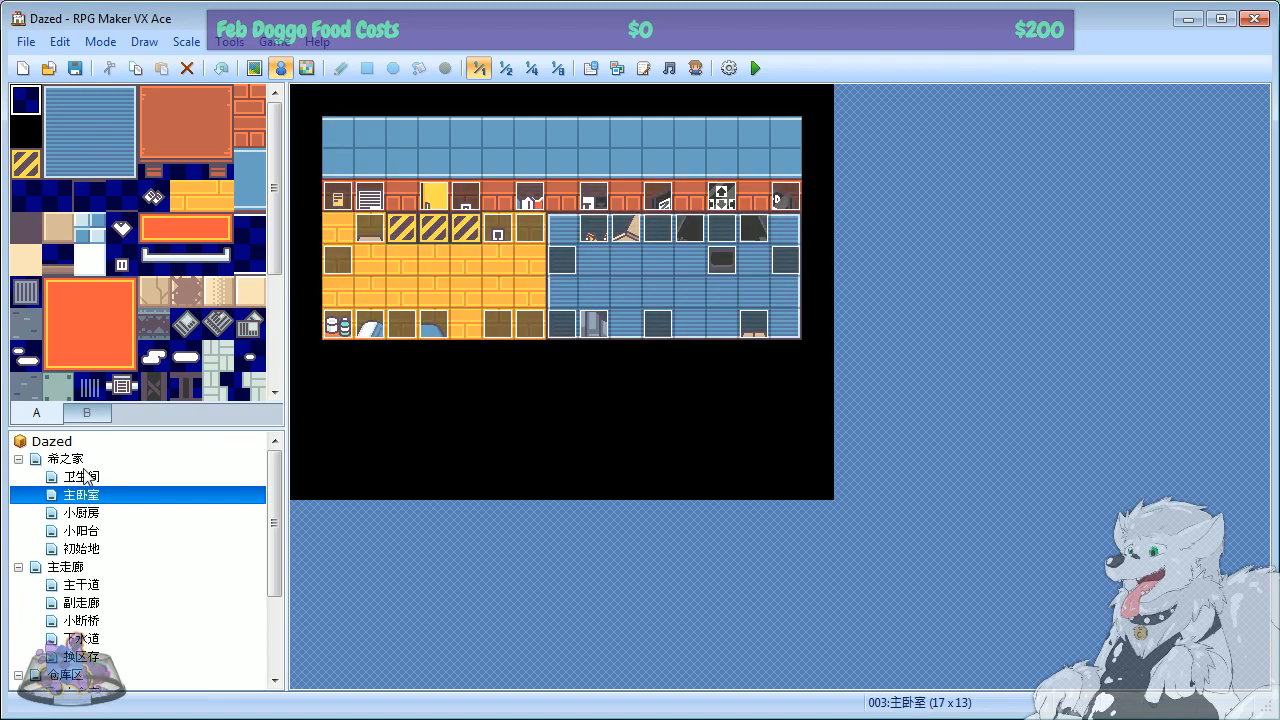
left_click(84, 476)
left_click(84, 496)
right_click(425, 268)
left_click(68, 460)
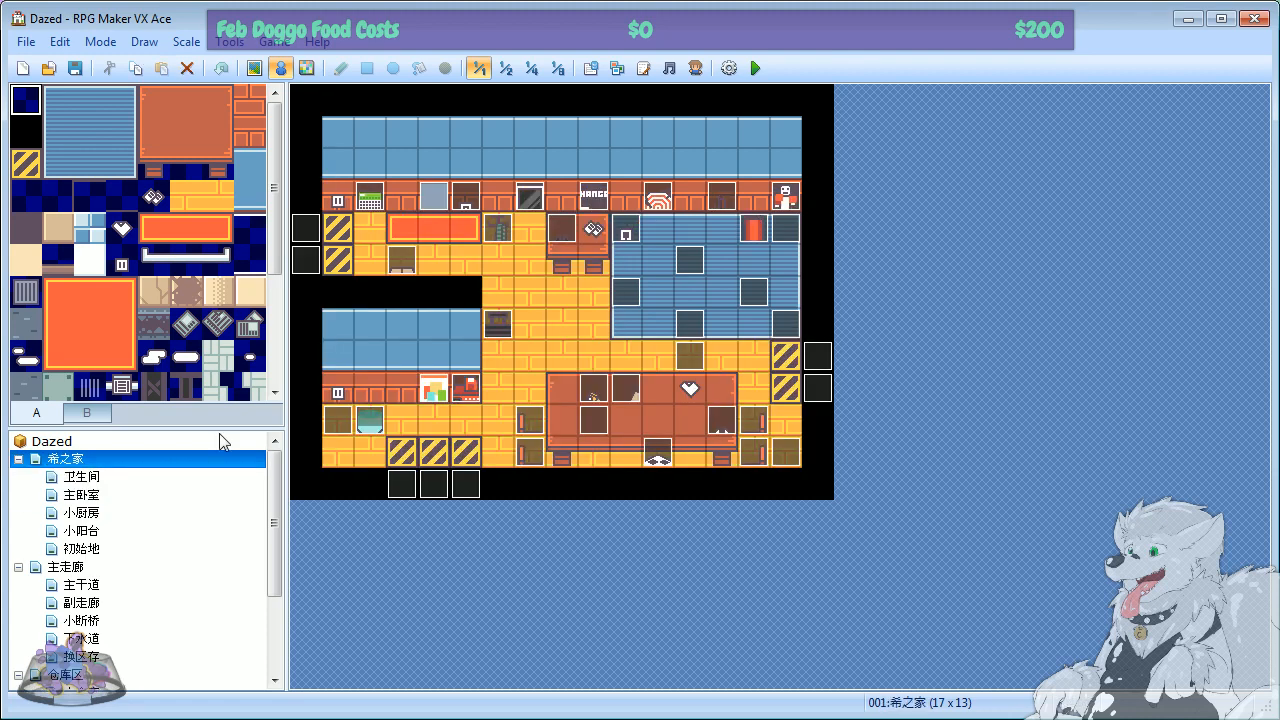
Step: Create a new event on the heart-marked paper on the 希之家 dining table, keeping its editor window in view
right_click(692, 393)
left_click(695, 398)
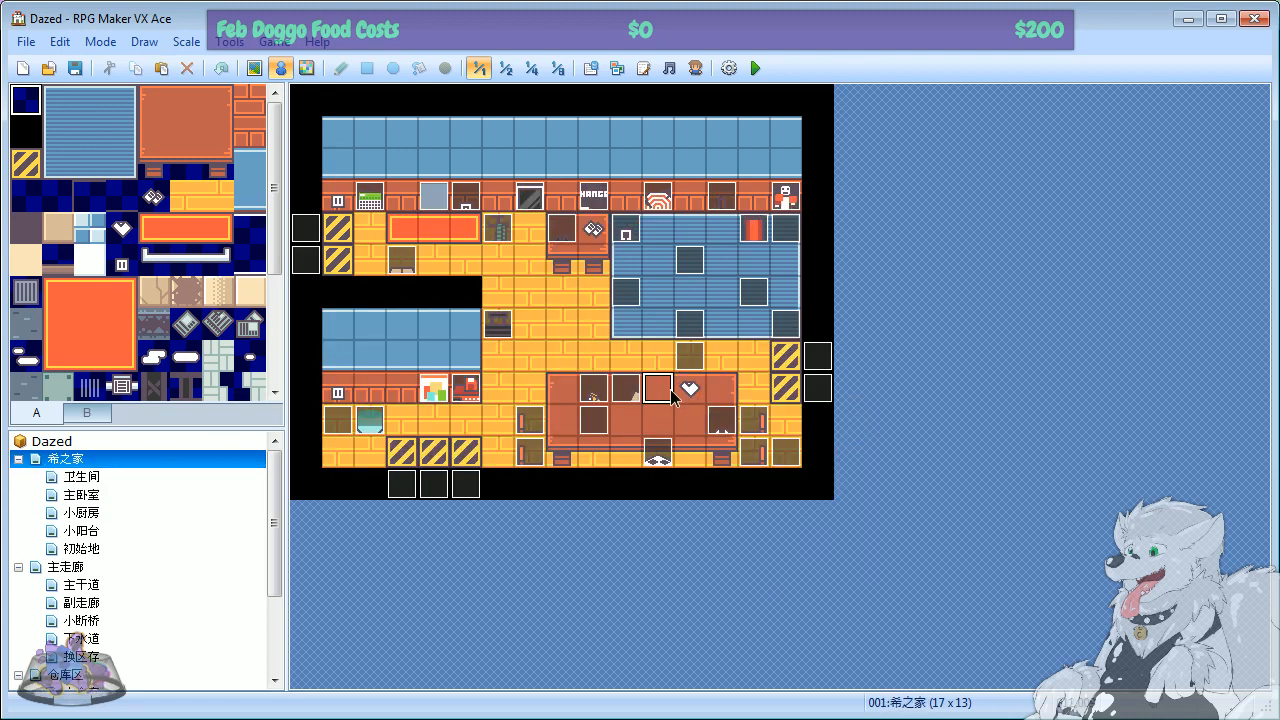
right_click(692, 392)
left_click(748, 405)
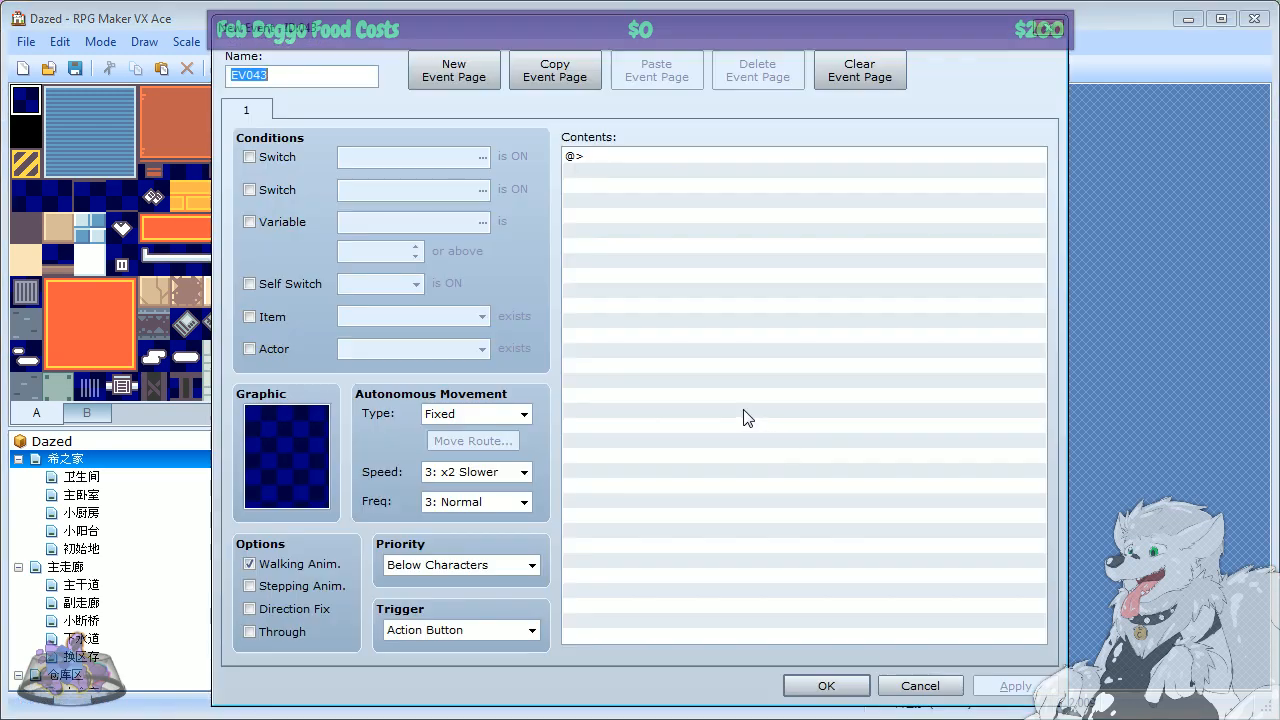
left_click_drag(621, 33, 1043, 87)
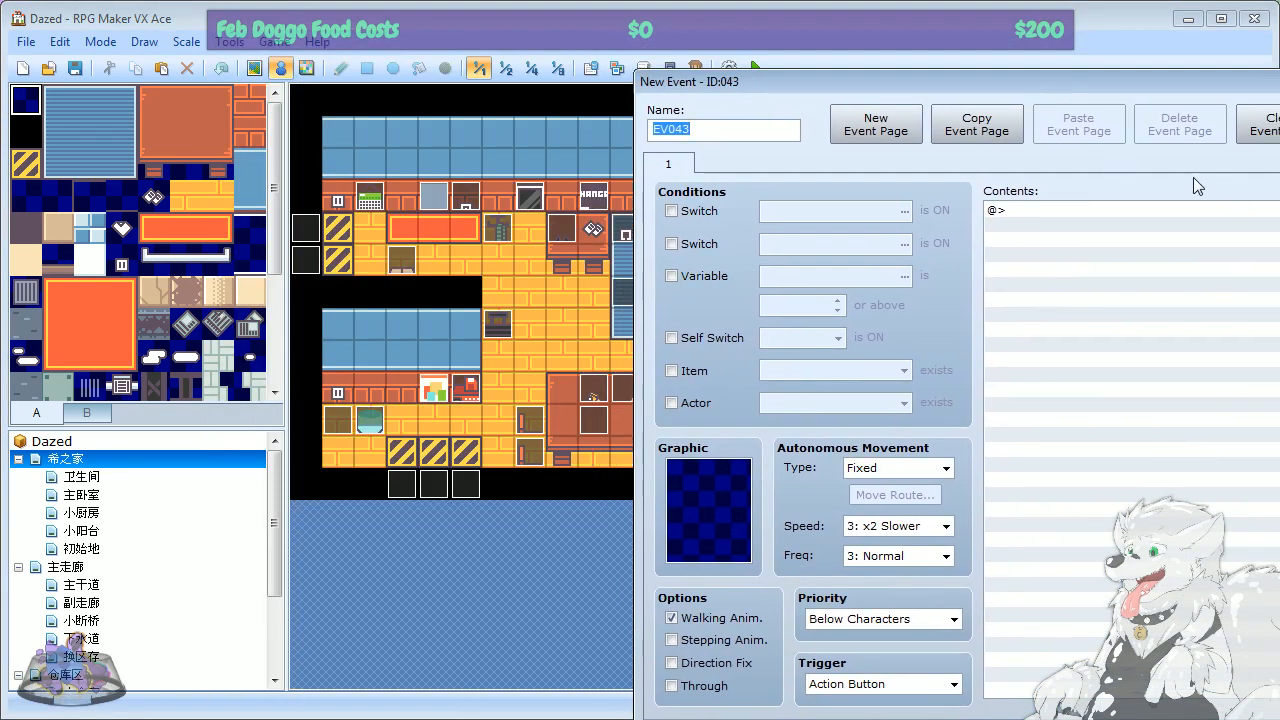
right_click(1021, 209)
left_click(1264, 442)
left_click_drag(1279, 82, 732, 543)
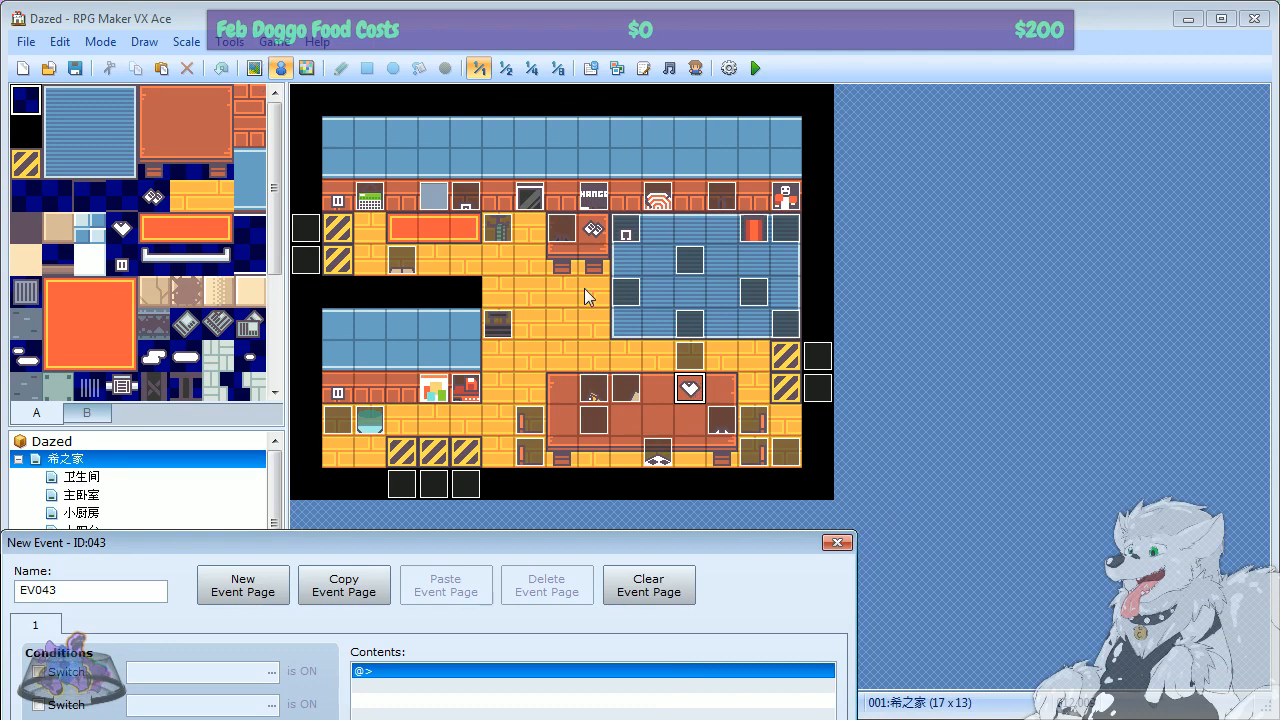
left_click_drag(507, 541, 607, 102)
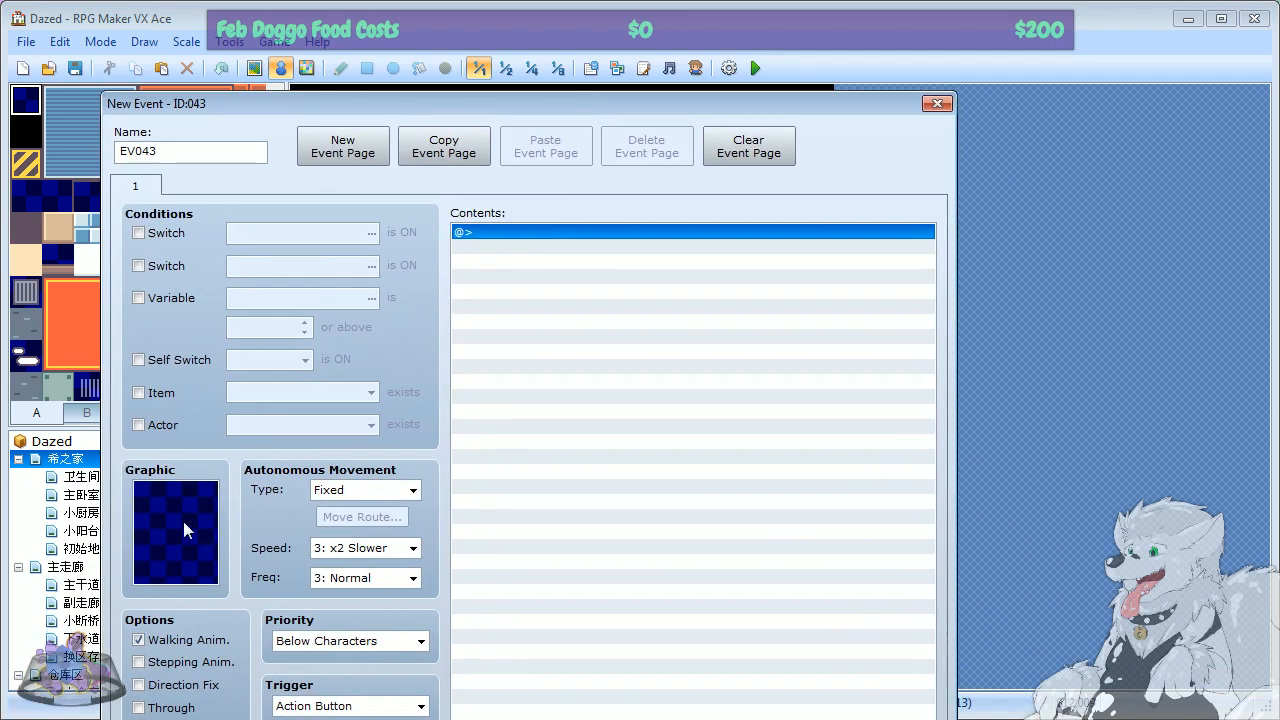
Step: Add a Show Text command reading "Oh no it is a piece of paper, and also it is an excellent way to show how text cut off."
double_click(528, 244)
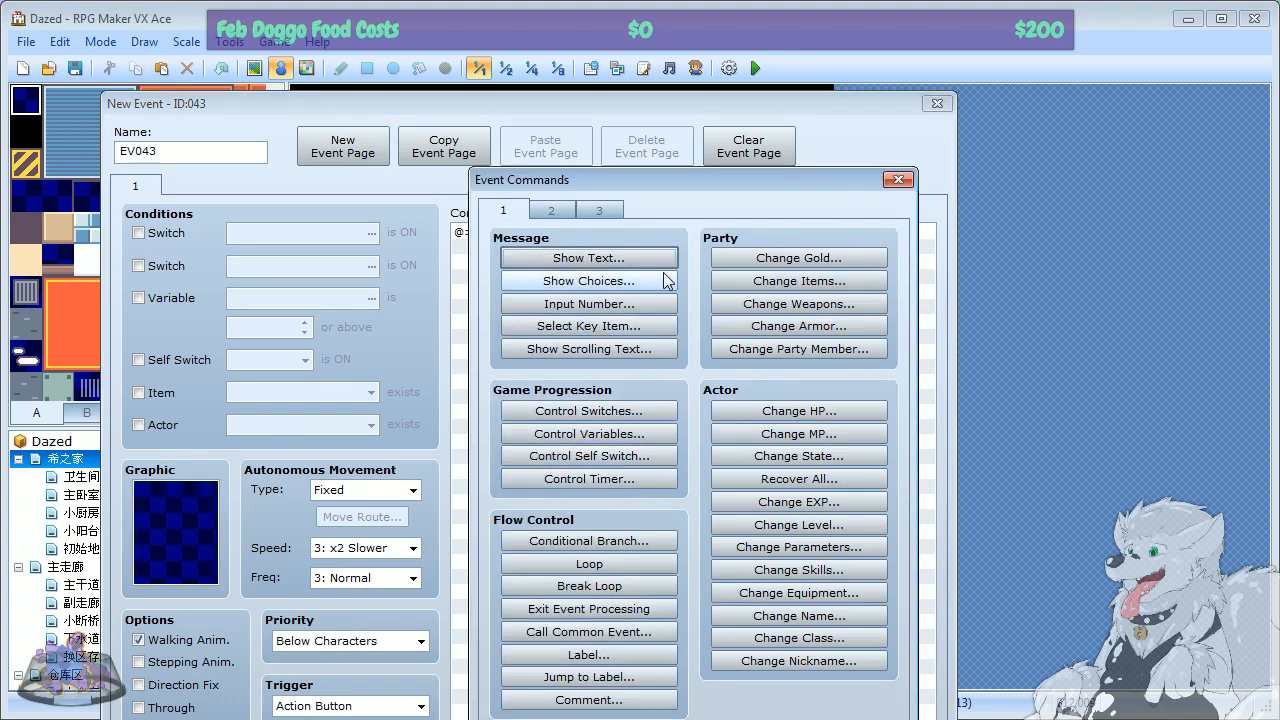
left_click(633, 259)
type("Oh")
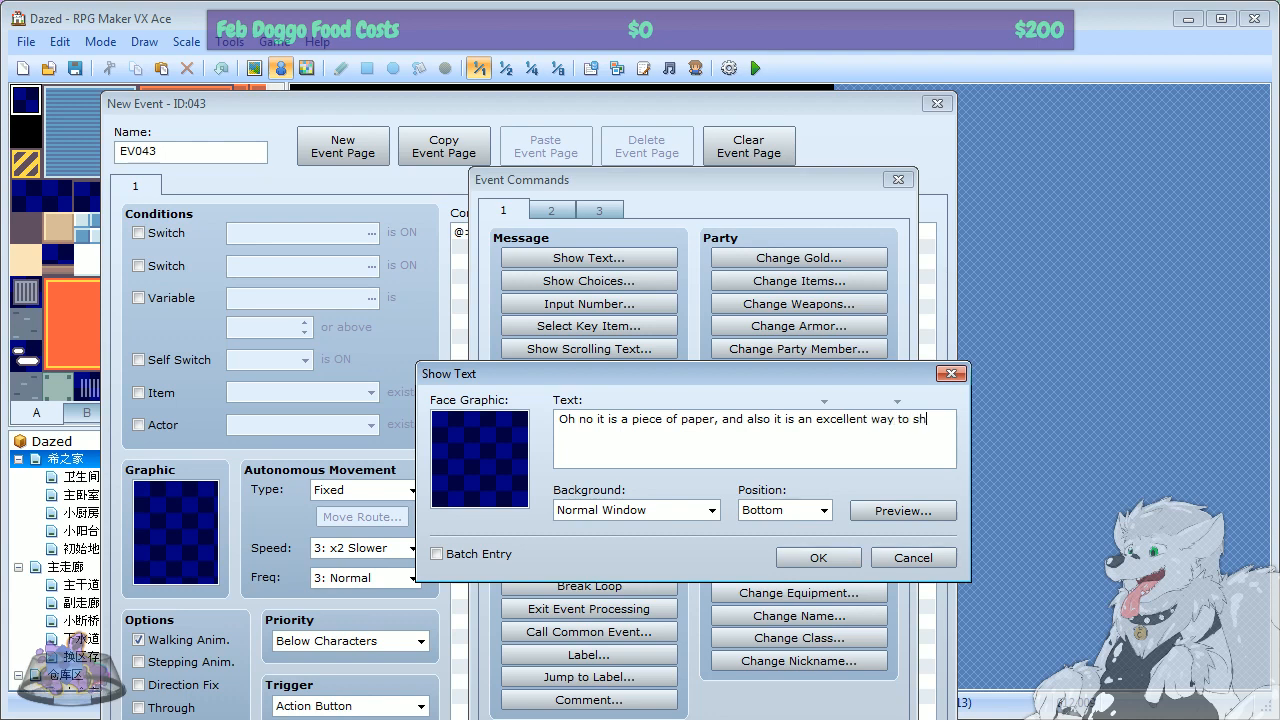
type("how how")
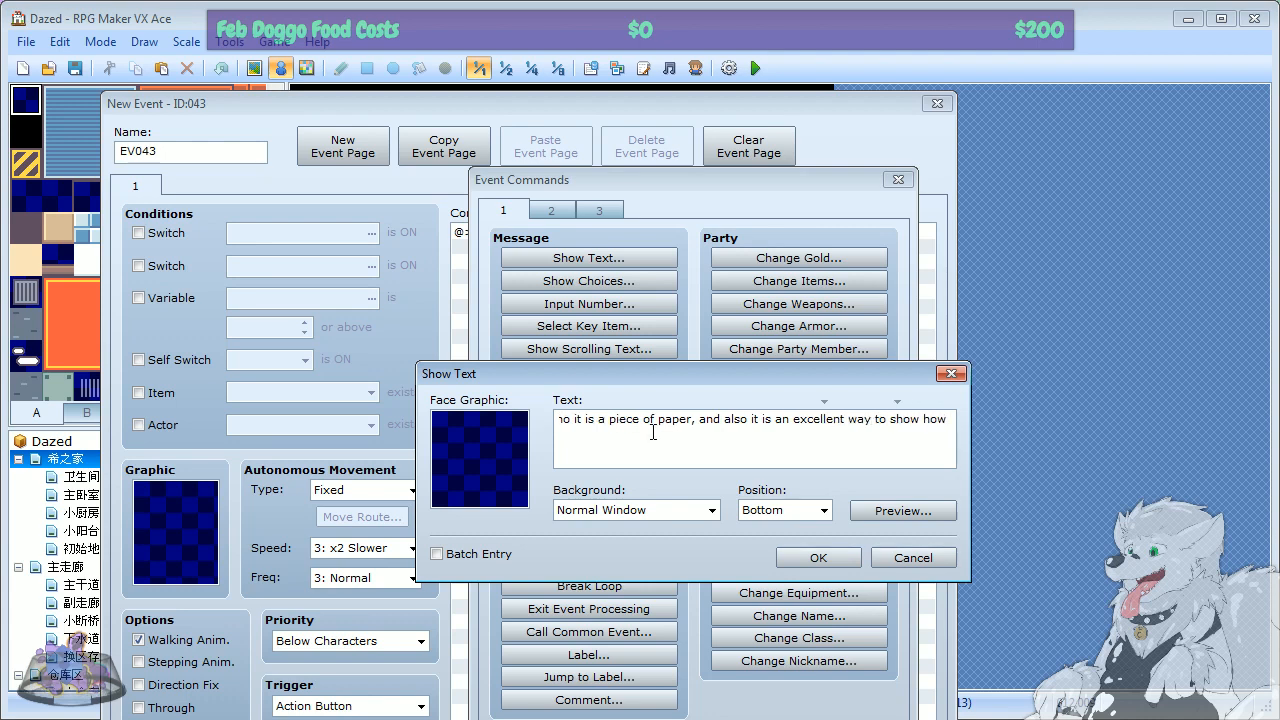
type("text cutes u")
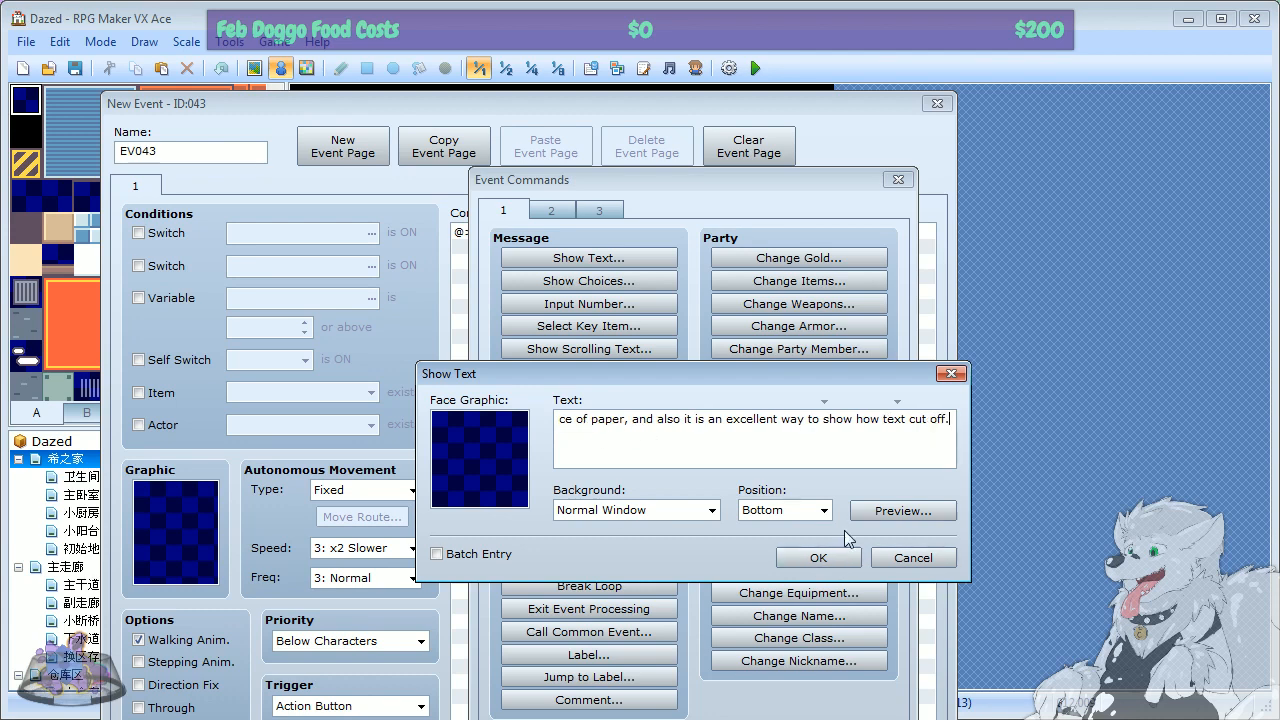
Step: Look through face graphic sheets 05, 04, 03, 02 and 01 for the message and leave without choosing a face
double_click(472, 460)
left_click(430, 388)
left_click(452, 372)
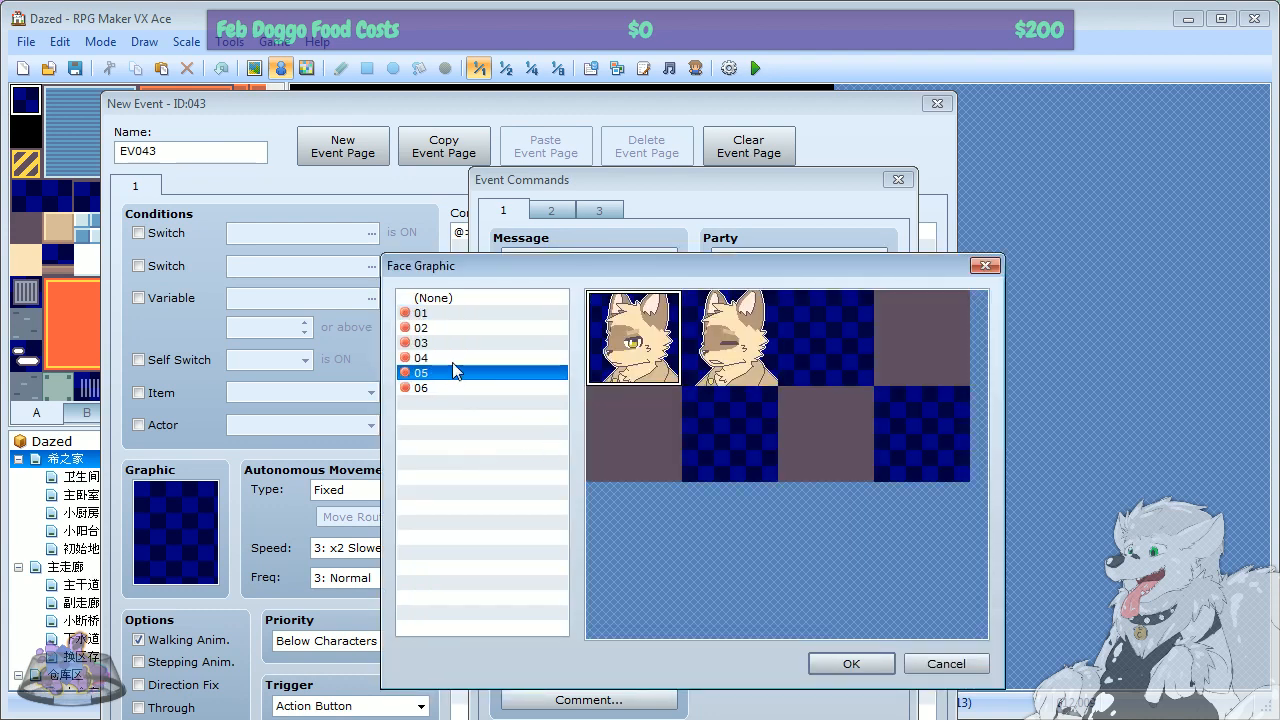
left_click(451, 352)
left_click(451, 344)
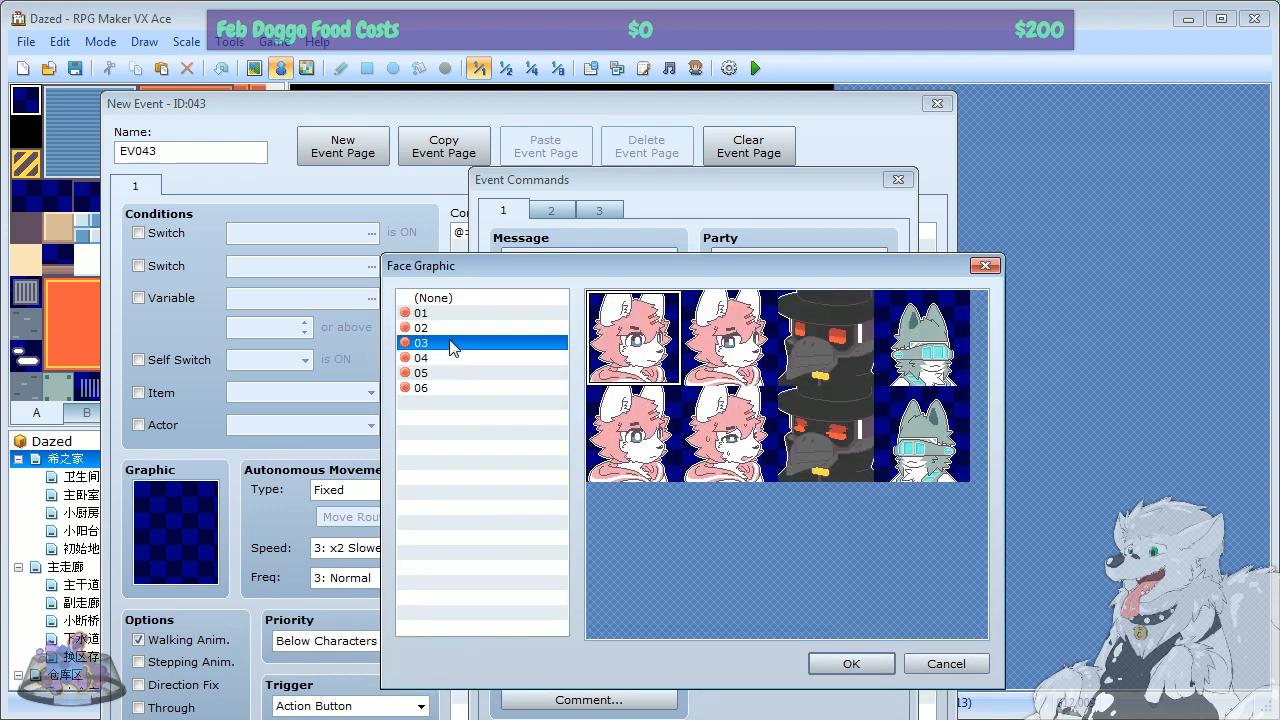
left_click(464, 327)
left_click(465, 314)
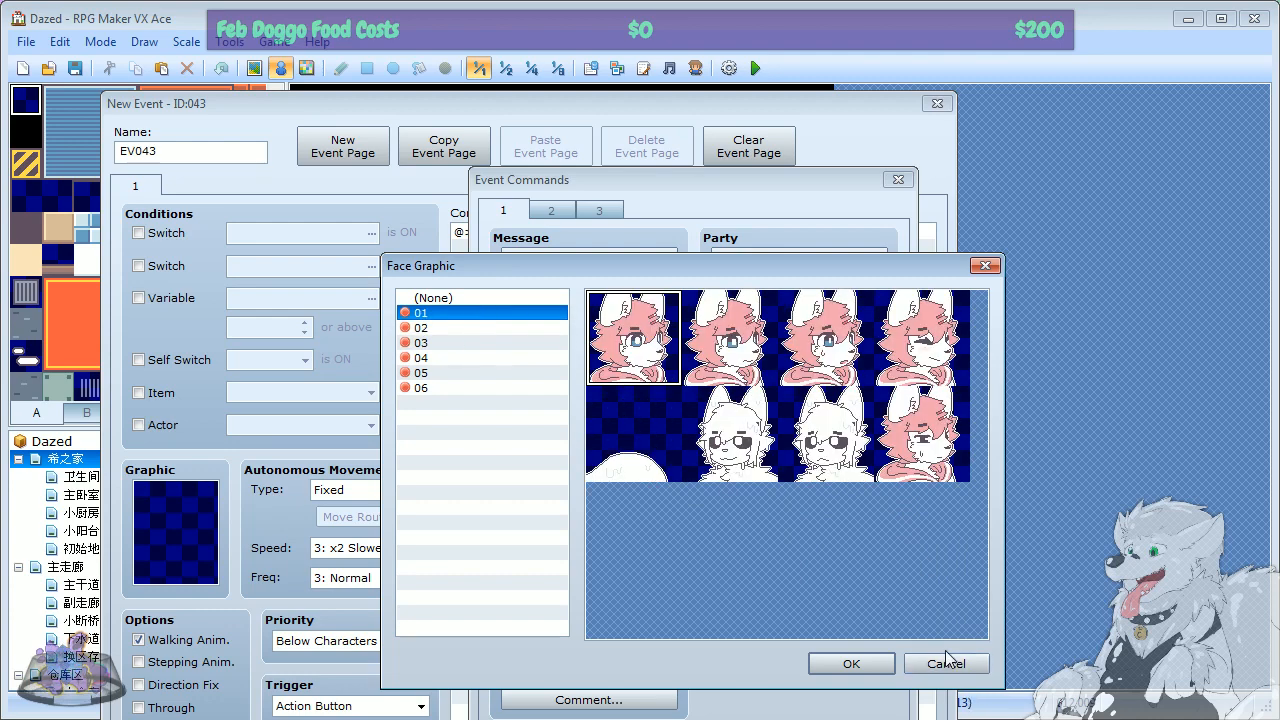
left_click(946, 664)
Step: Assign the first face of sheet 01 as the message's face graphic and confirm the Show Text command
double_click(484, 437)
left_click(452, 314)
double_click(640, 354)
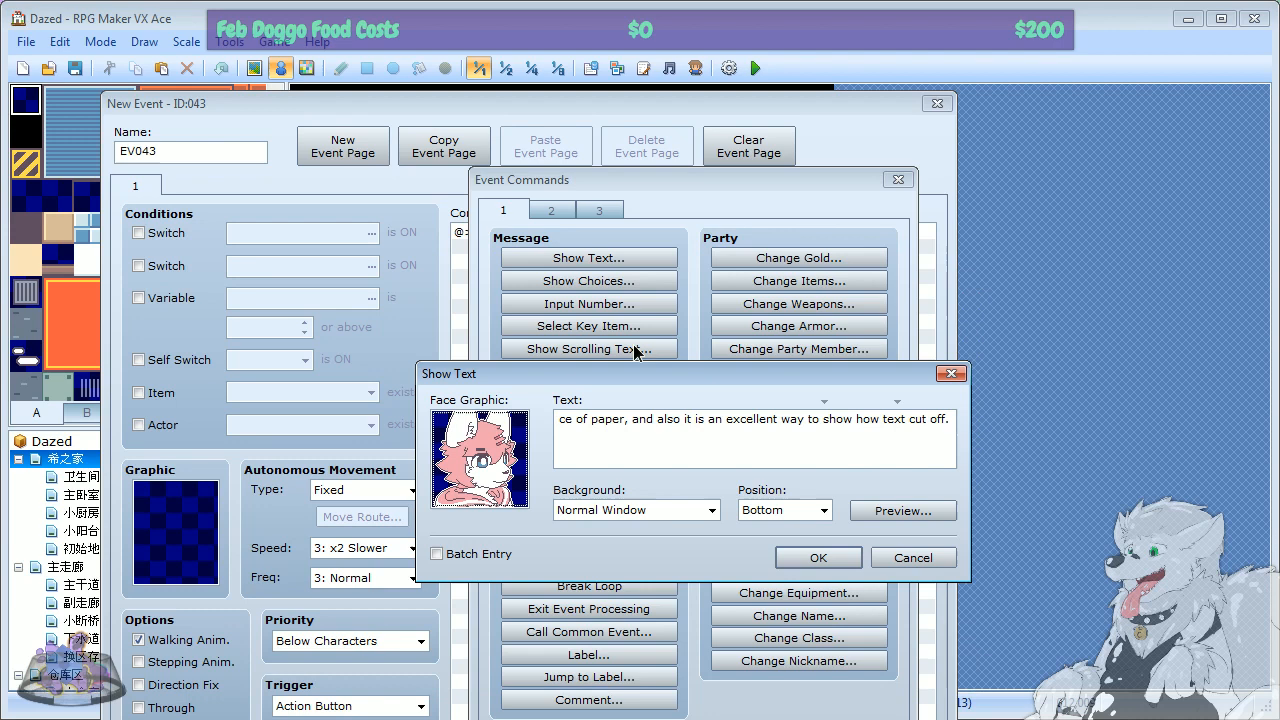
left_click(822, 556)
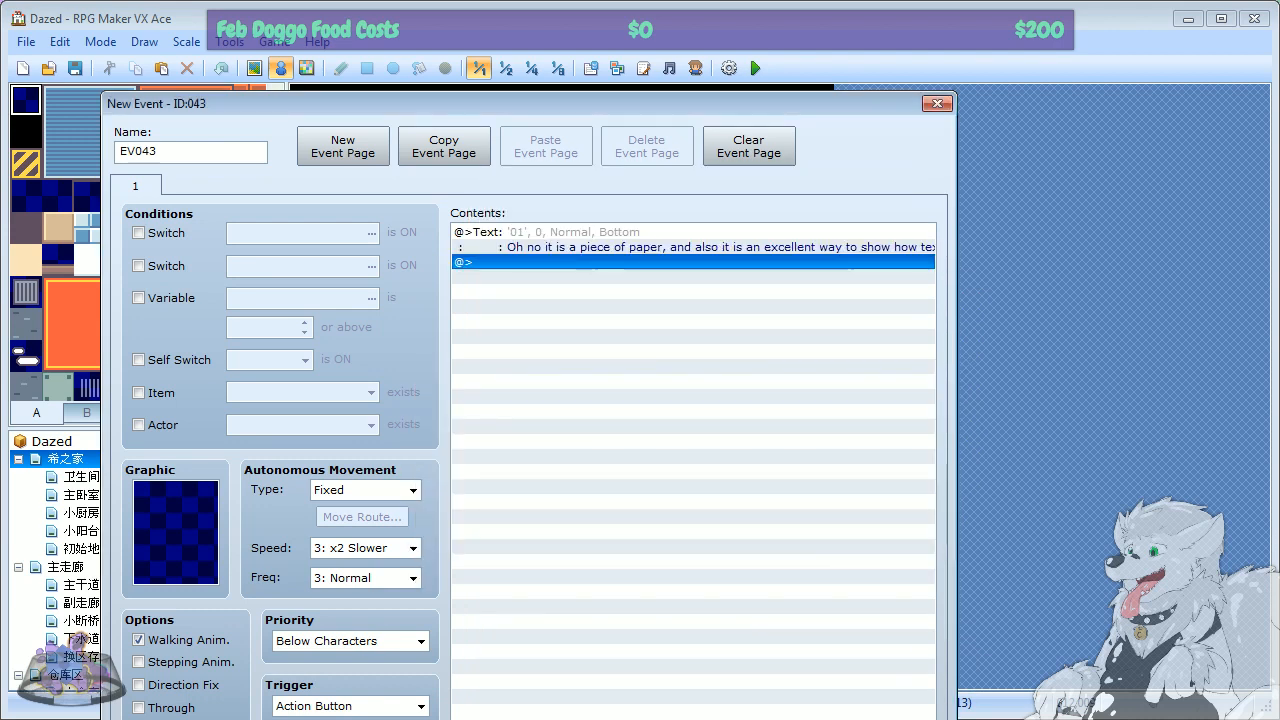
Step: Check the event's priority choices and move the event editor aside so the dining table on the map is visible
double_click(138, 152)
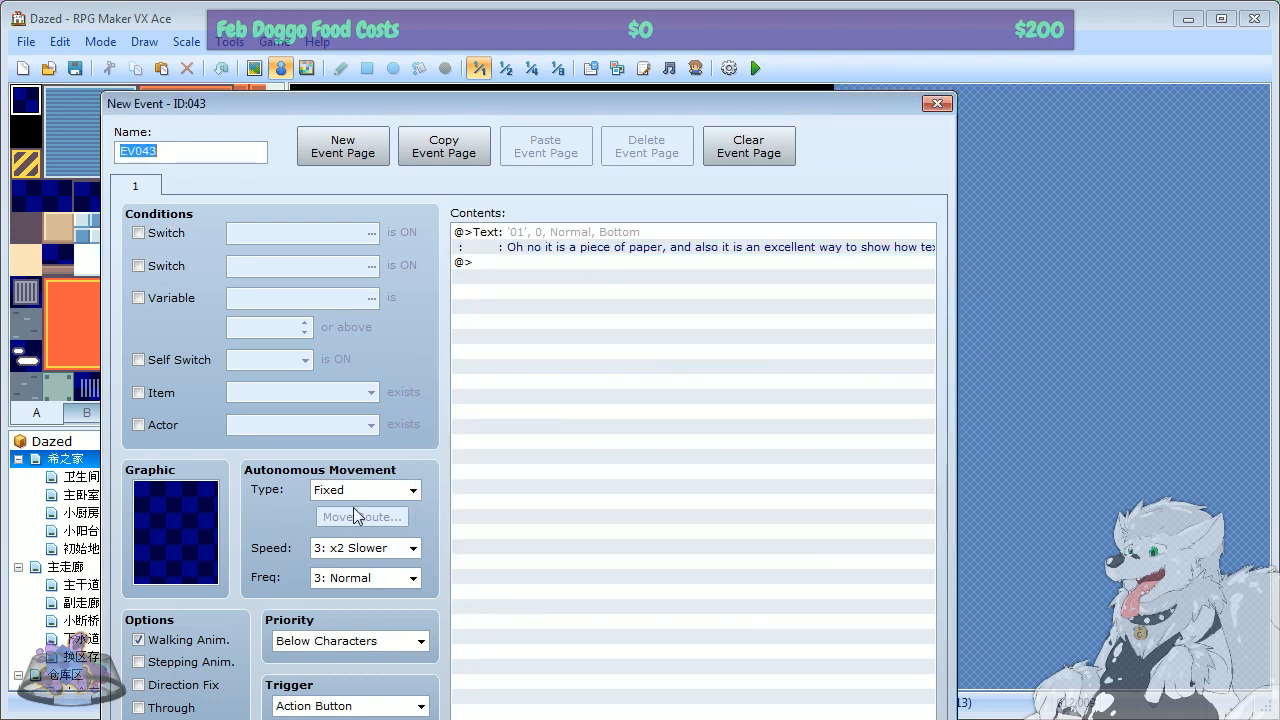
left_click(350, 641)
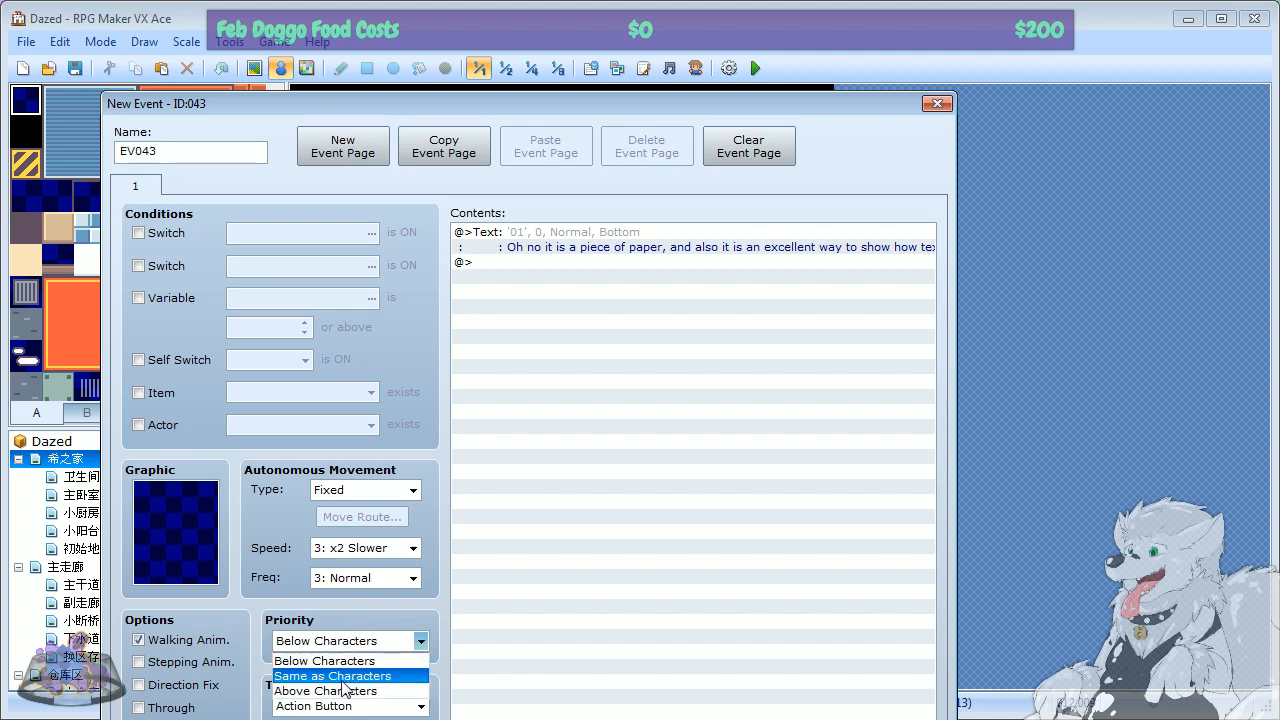
left_click(339, 641)
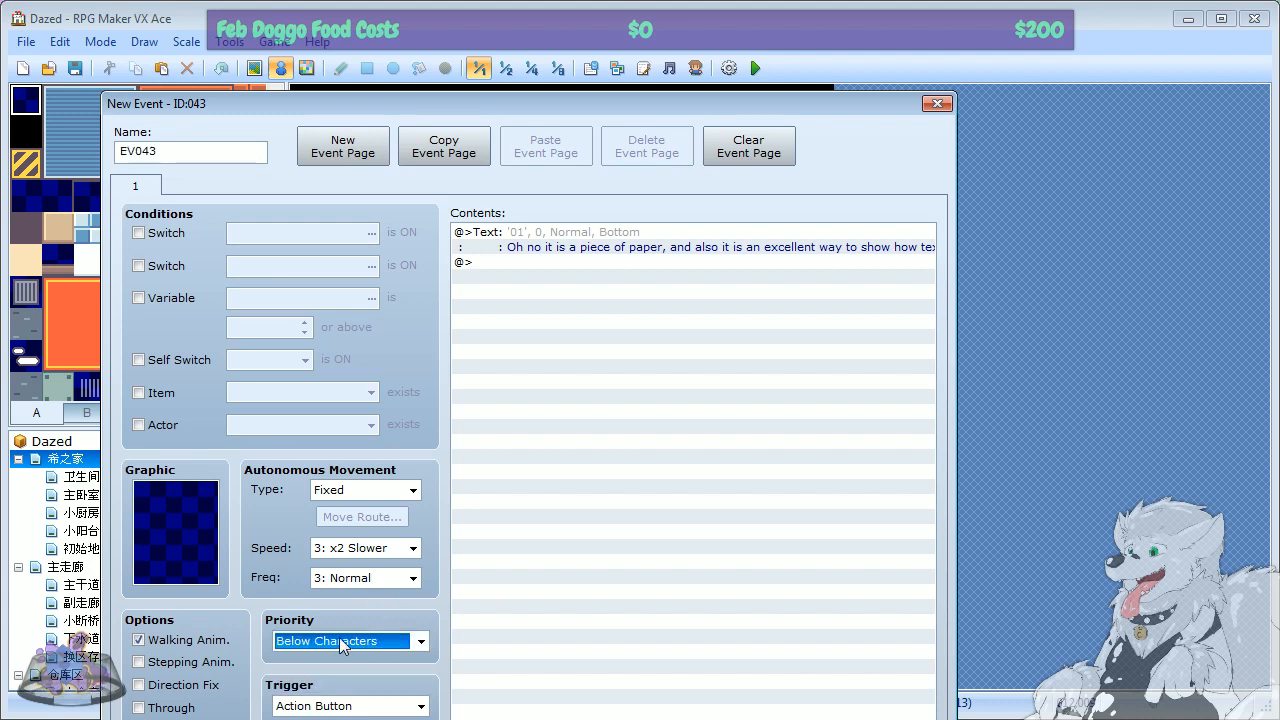
left_click_drag(583, 108, 1279, 165)
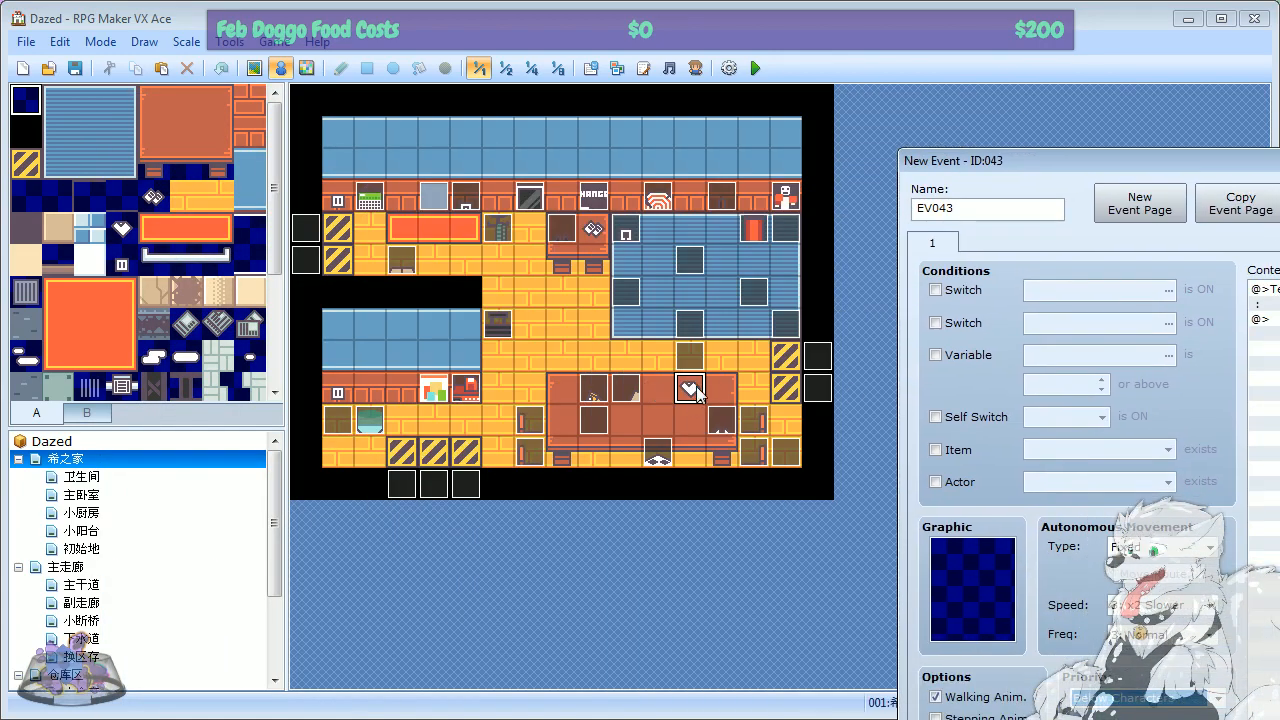
left_click_drag(1194, 163, 1131, 41)
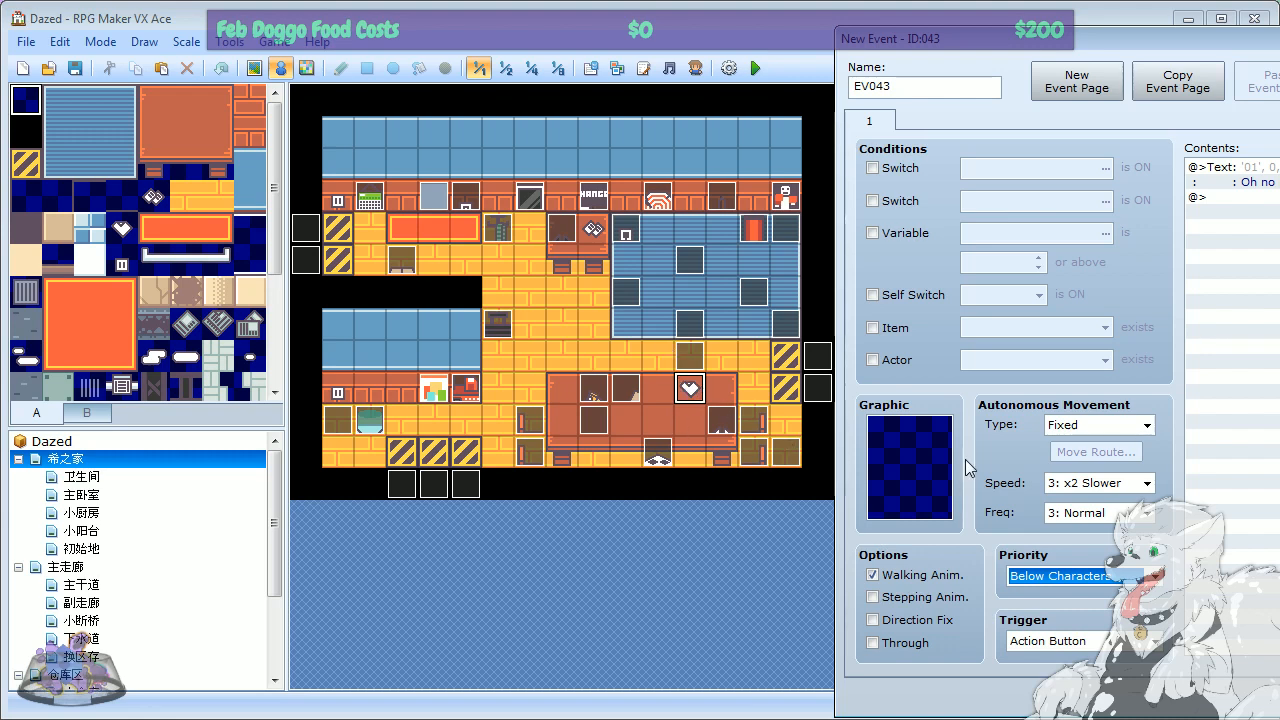
Step: Set the paper event's priority to Same as Characters and confirm the new event
left_click(1065, 576)
left_click(1052, 607)
left_click(1060, 576)
left_click(1062, 597)
left_click(1062, 576)
left_click(1064, 611)
left_click(1100, 580)
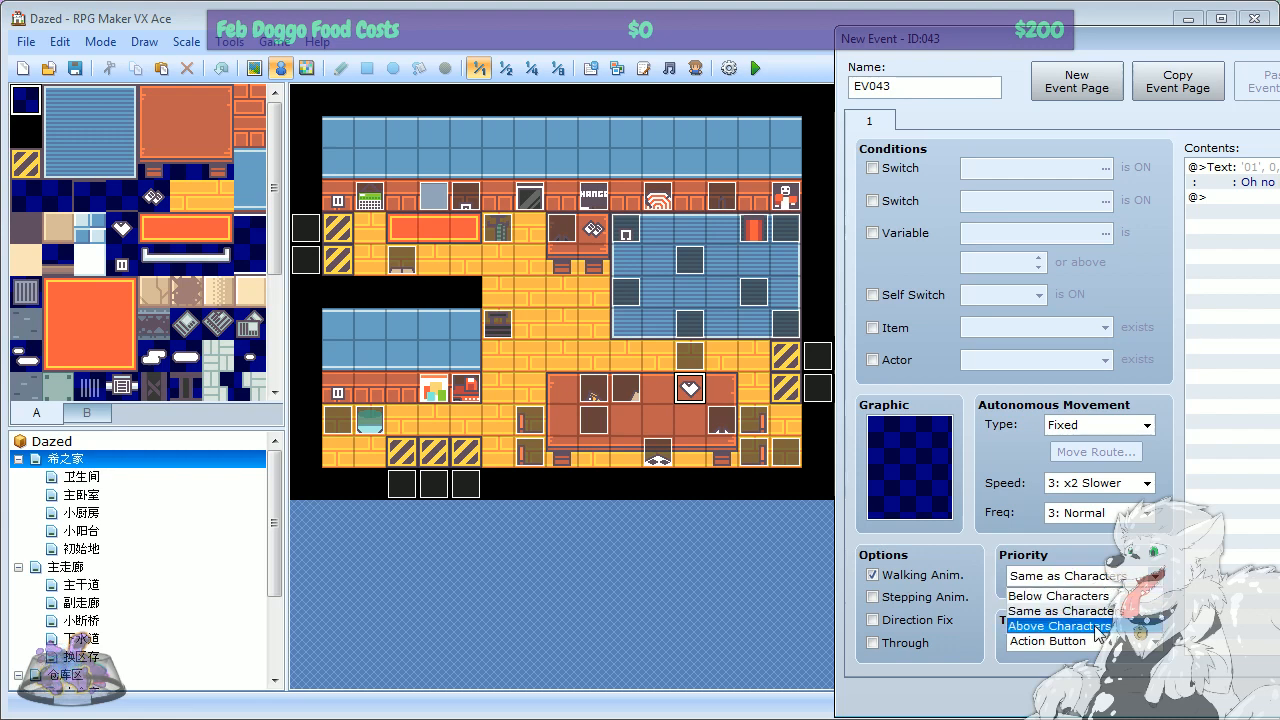
left_click(1100, 626)
left_click(1075, 577)
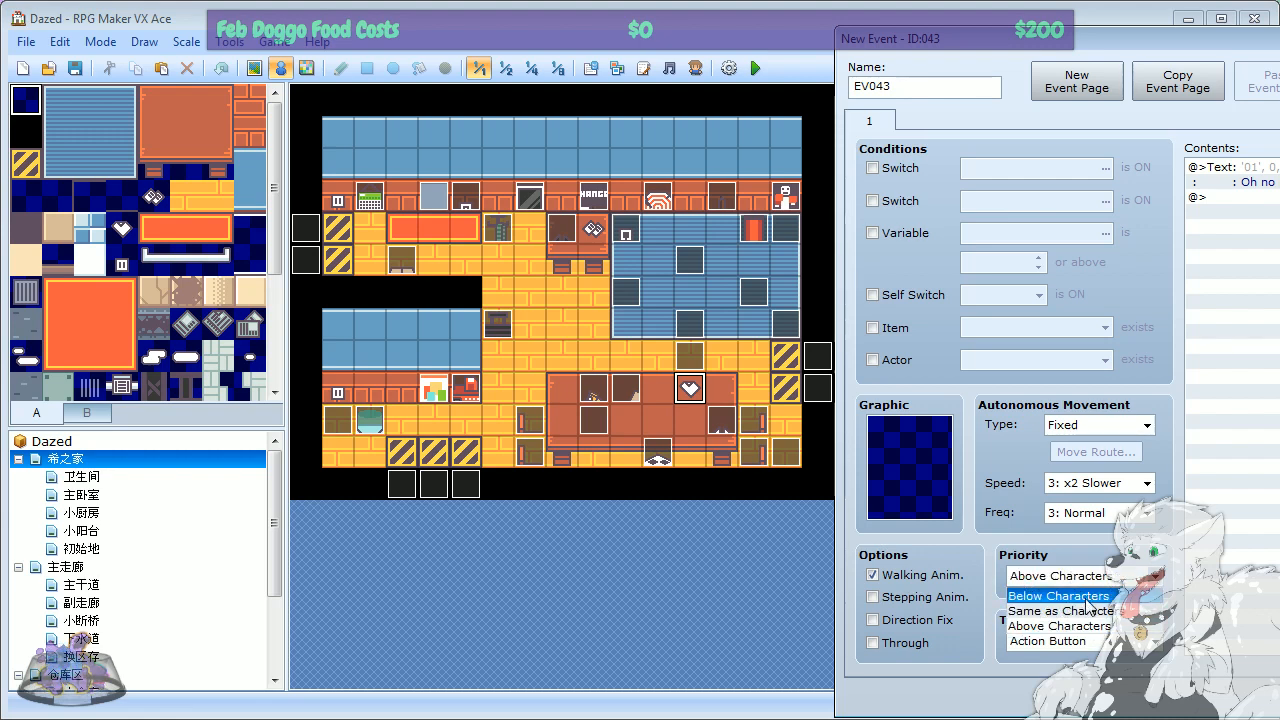
left_click(1085, 611)
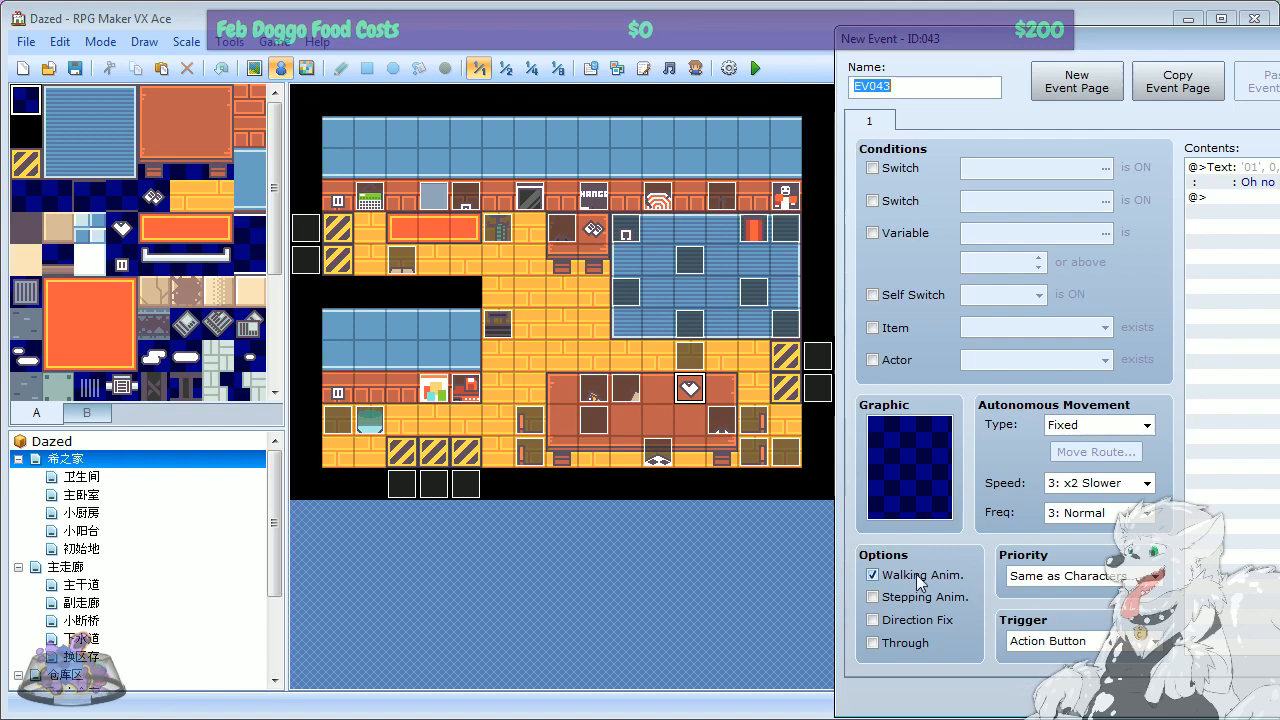
key("Return")
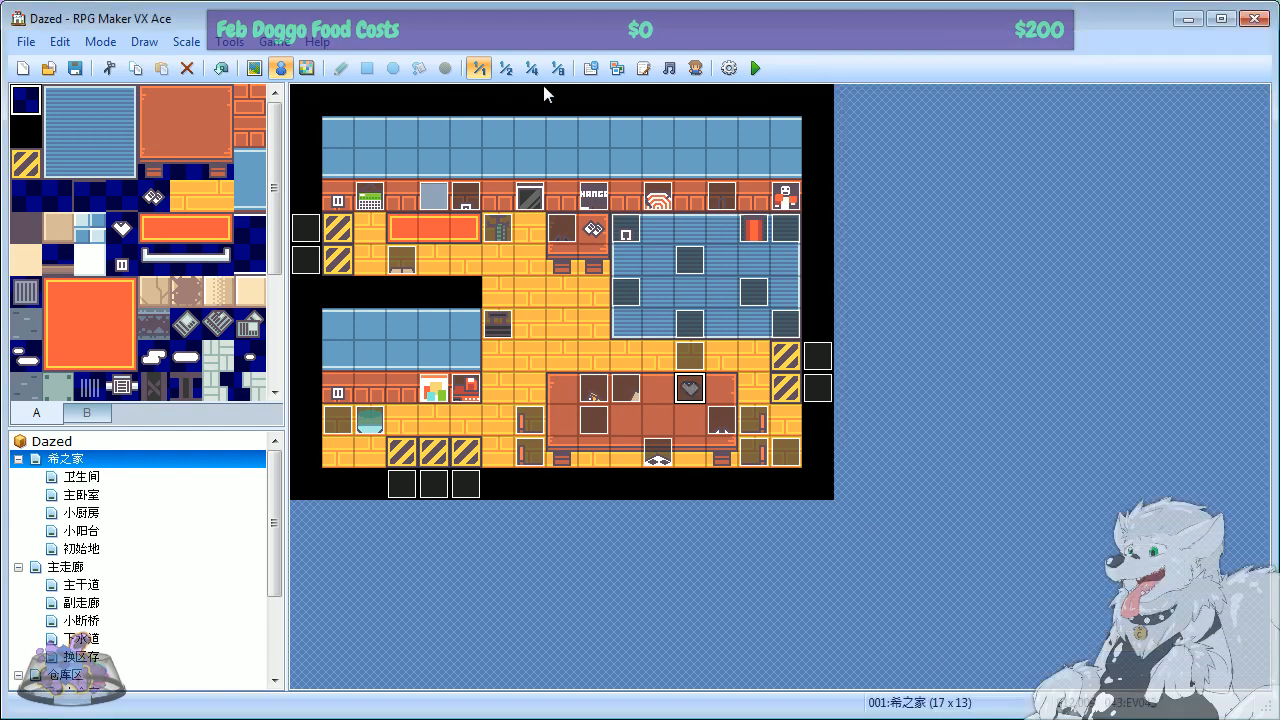
Step: Start a playtest of the game
left_click(756, 69)
left_click(583, 410)
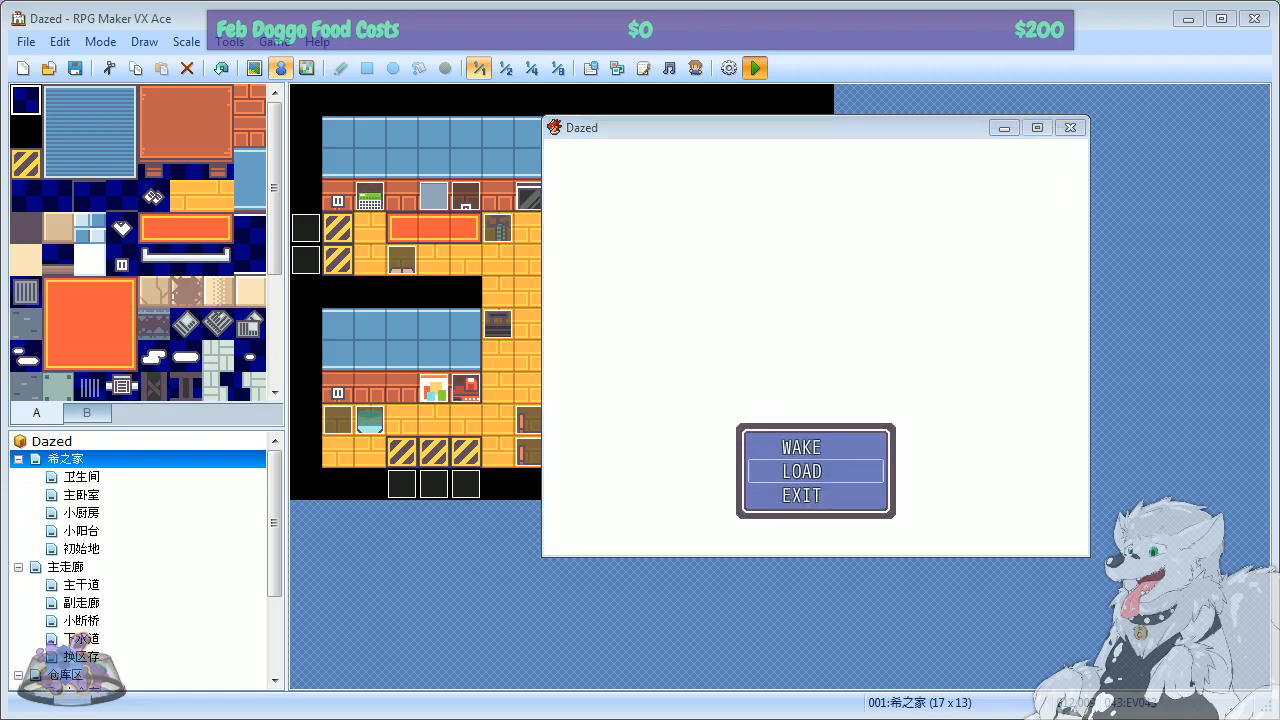
key("alt+Tab")
key("alt+Tab")
key("alt+Tab")
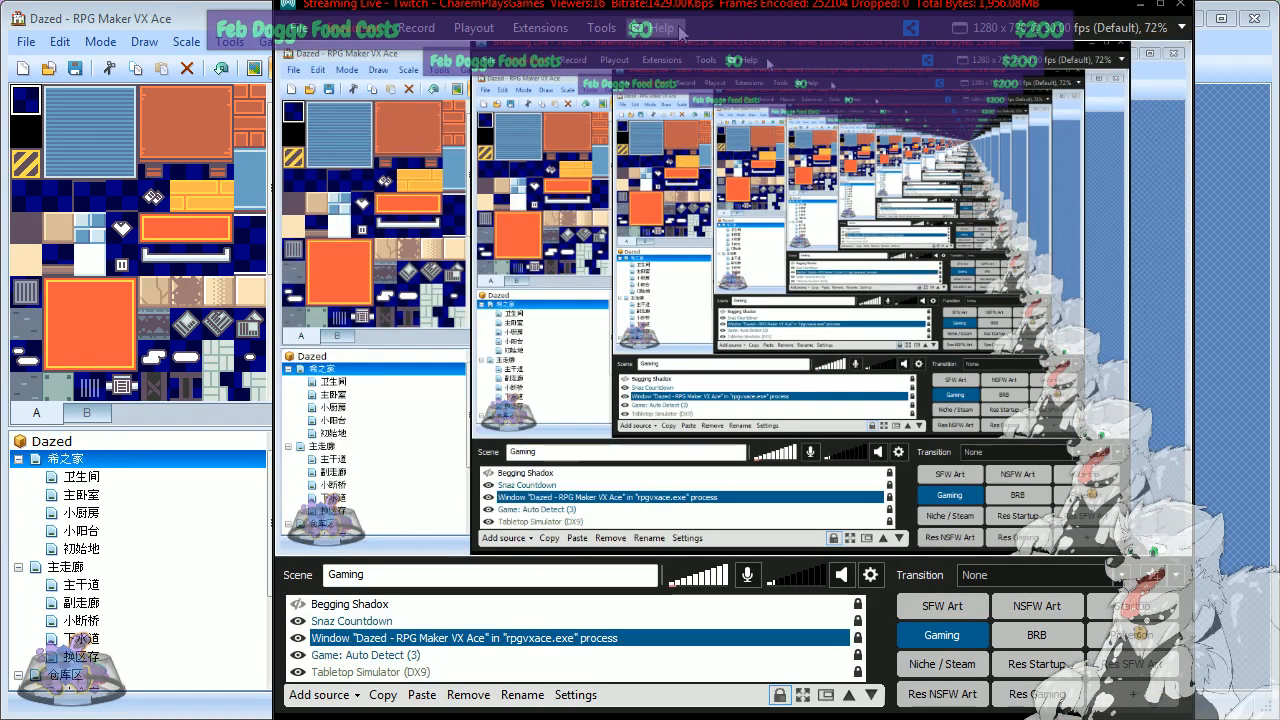
left_click_drag(653, 5, 591, 45)
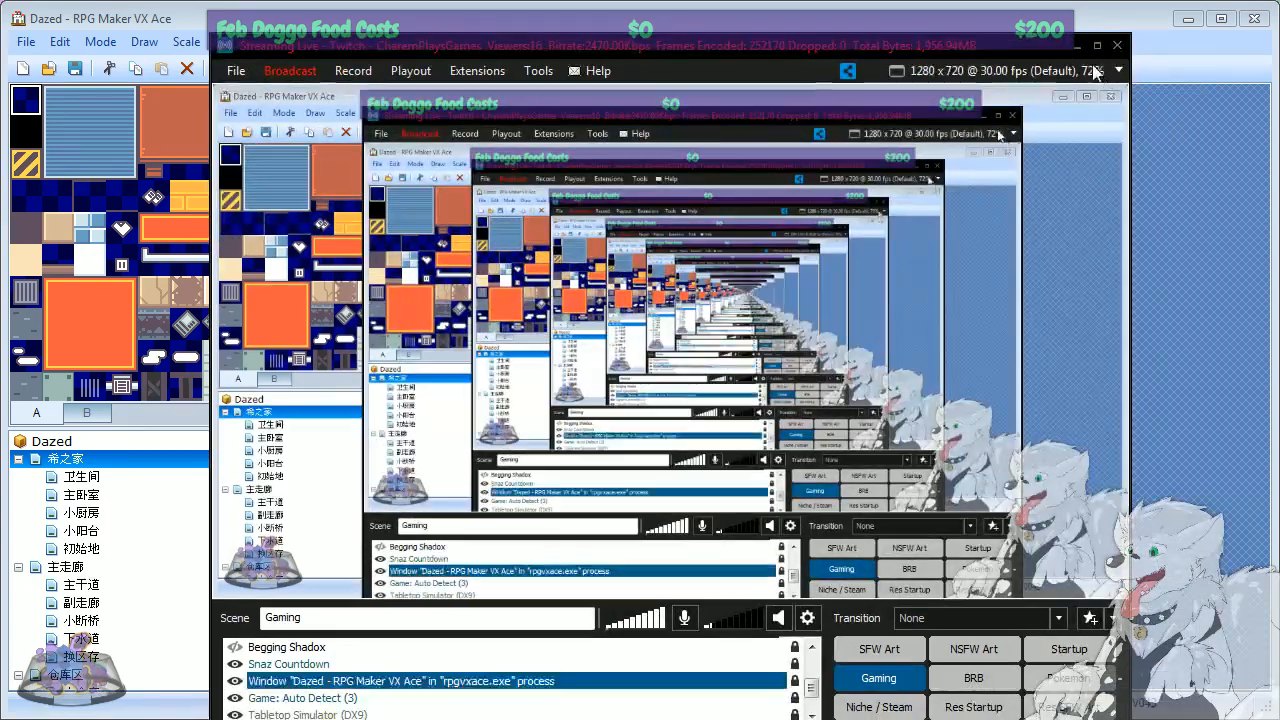
left_click(1077, 45)
Step: Load save 存档 2 and walk the character to the dining table, facing the heart-marked paper
key("Return")
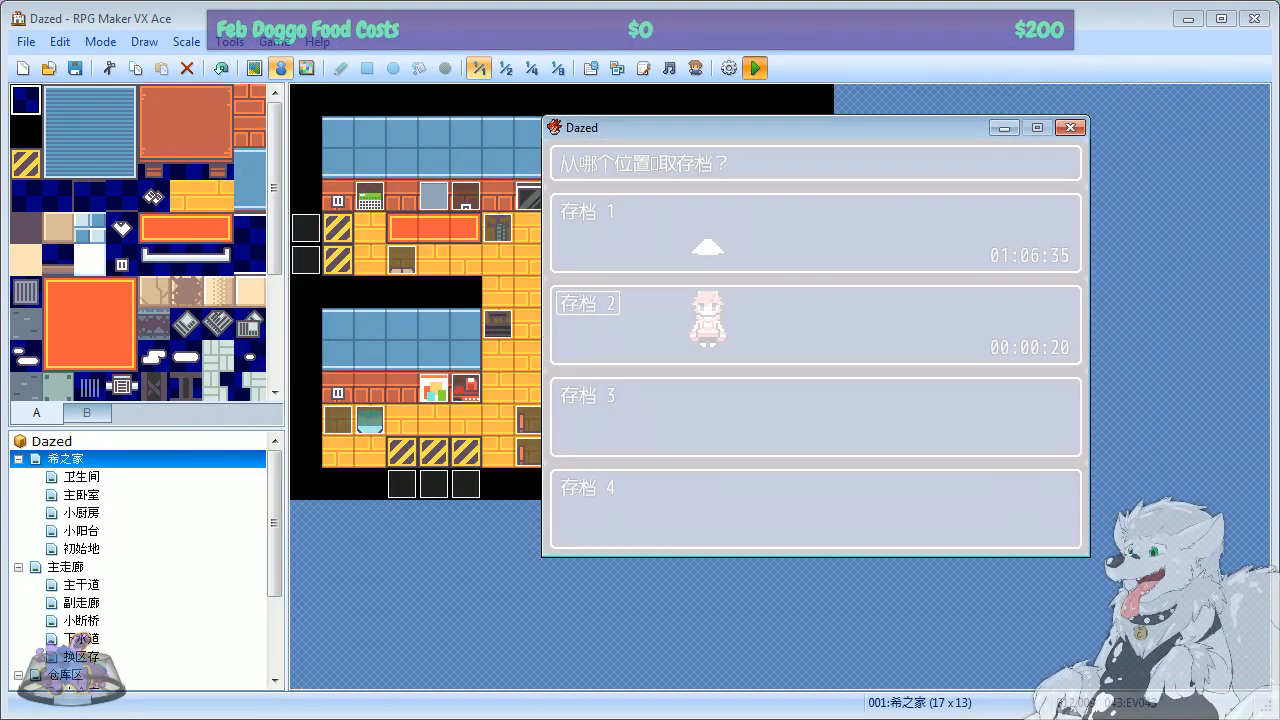
key("Return")
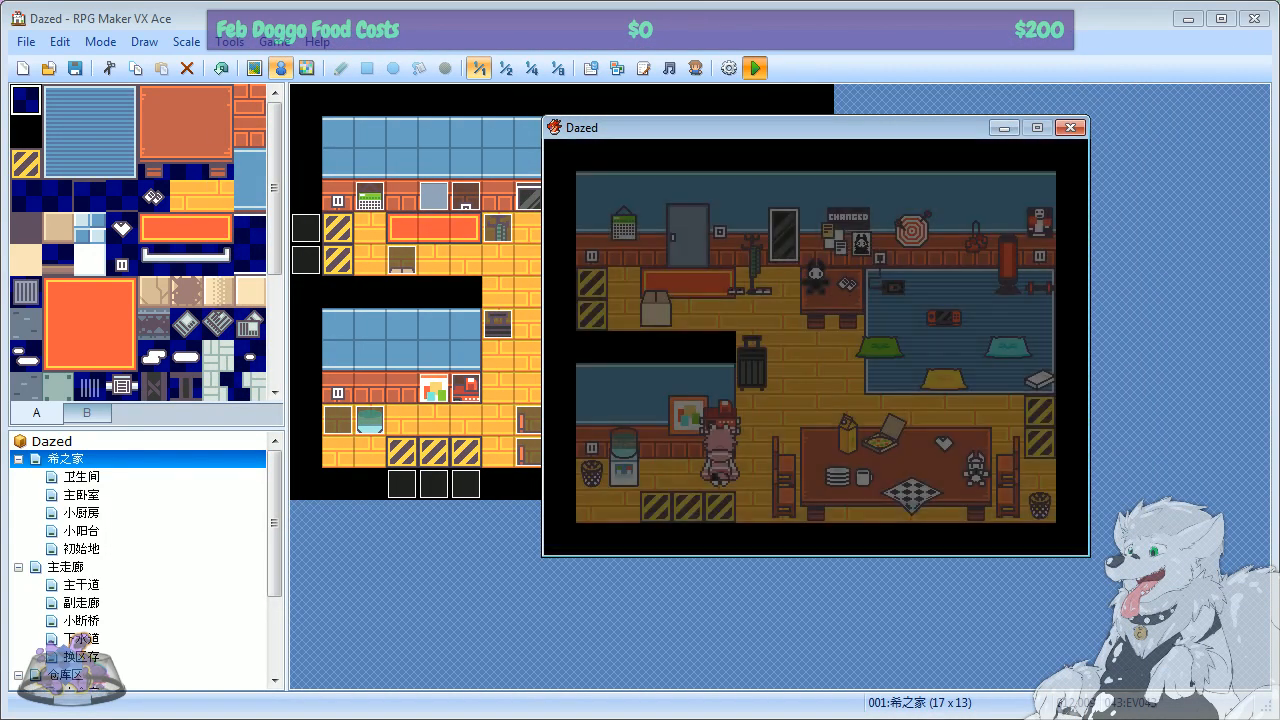
key("Right")
key("Up")
key("Right")
key("Down")
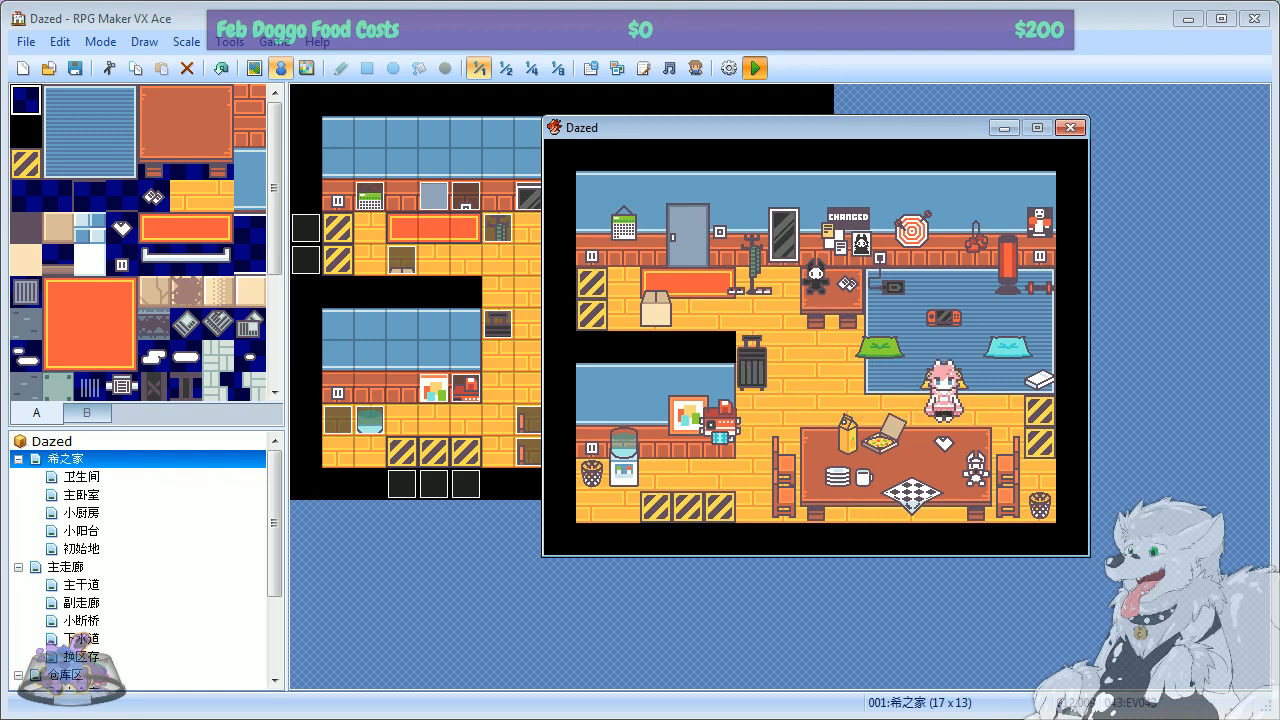
Step: Trigger the paper's message to check how its text fits the message box, dismiss it and close the playtest
key("Return")
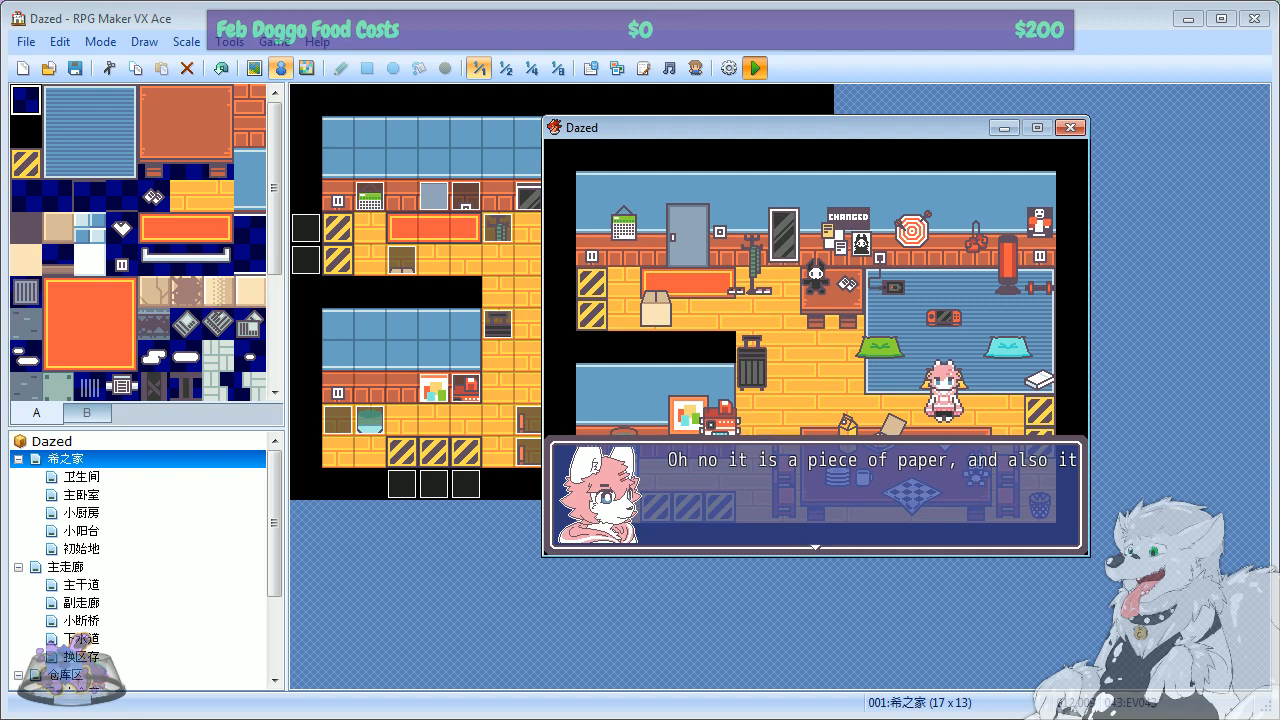
key("Return")
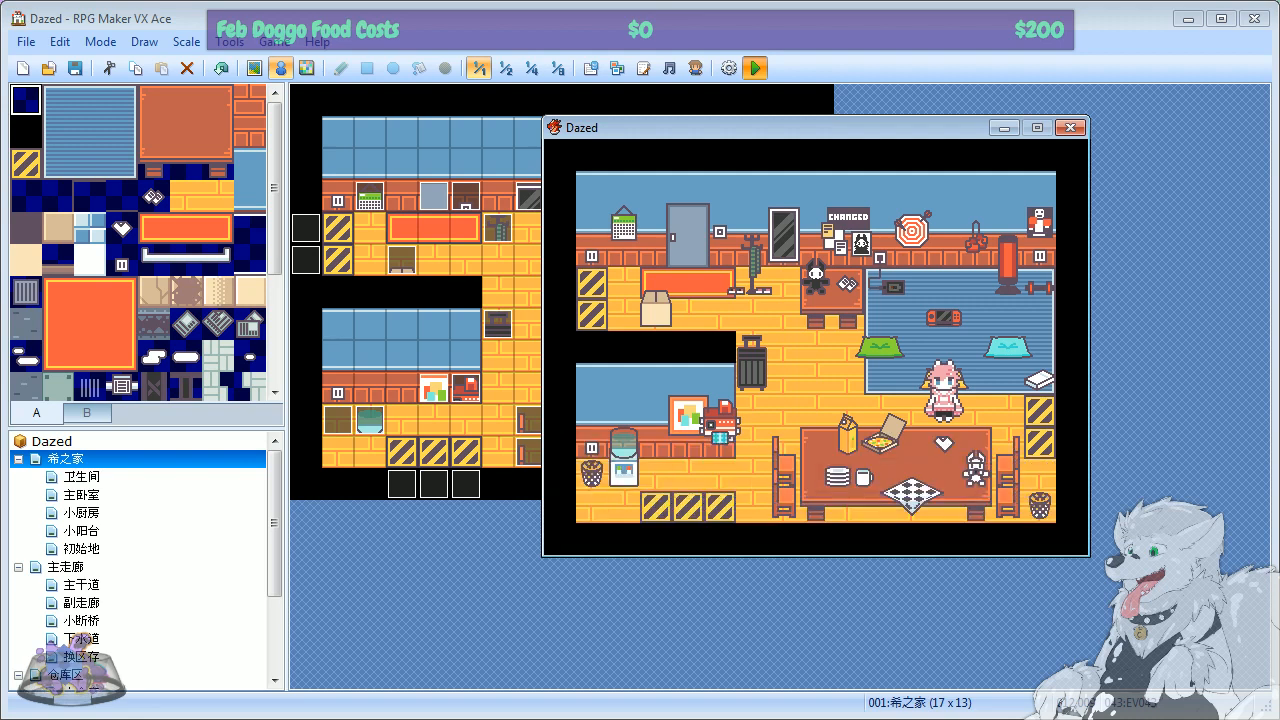
left_click(1070, 127)
Step: Break the paper event's message into three lines, after "and also it" and after "how text", and save the event
double_click(692, 393)
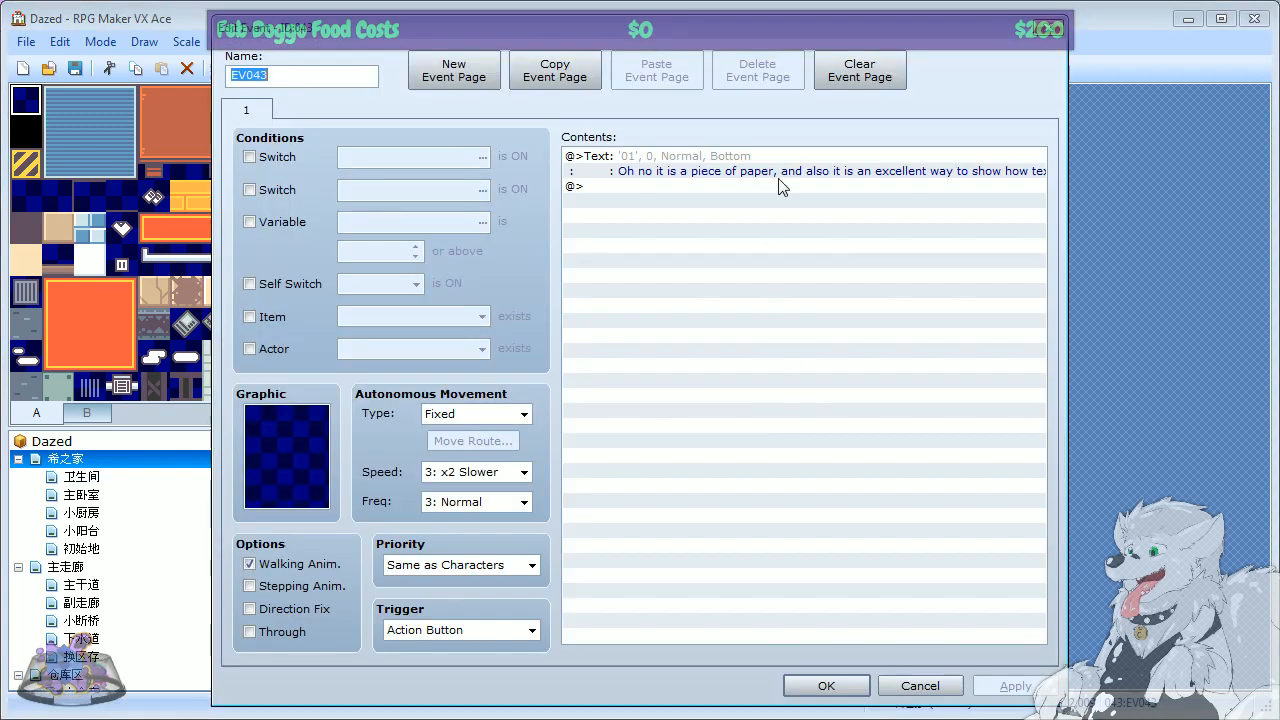
right_click(777, 177)
left_click(828, 213)
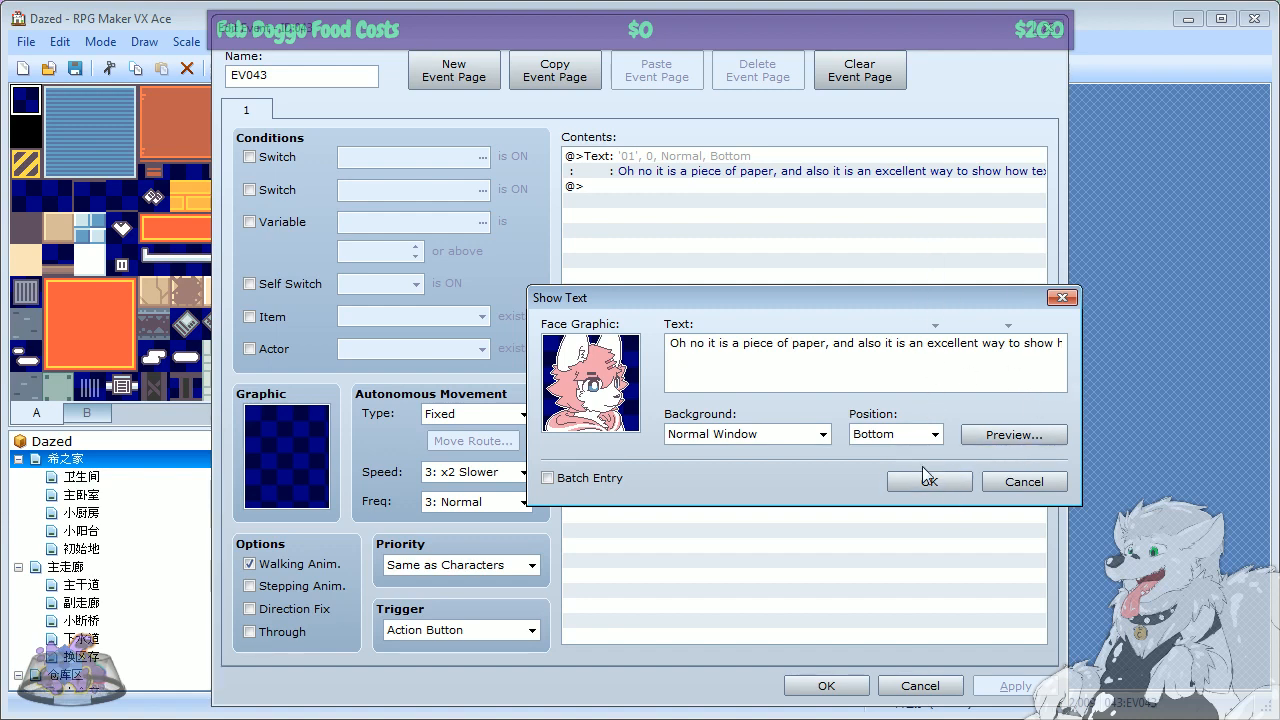
left_click(893, 340)
key("Return")
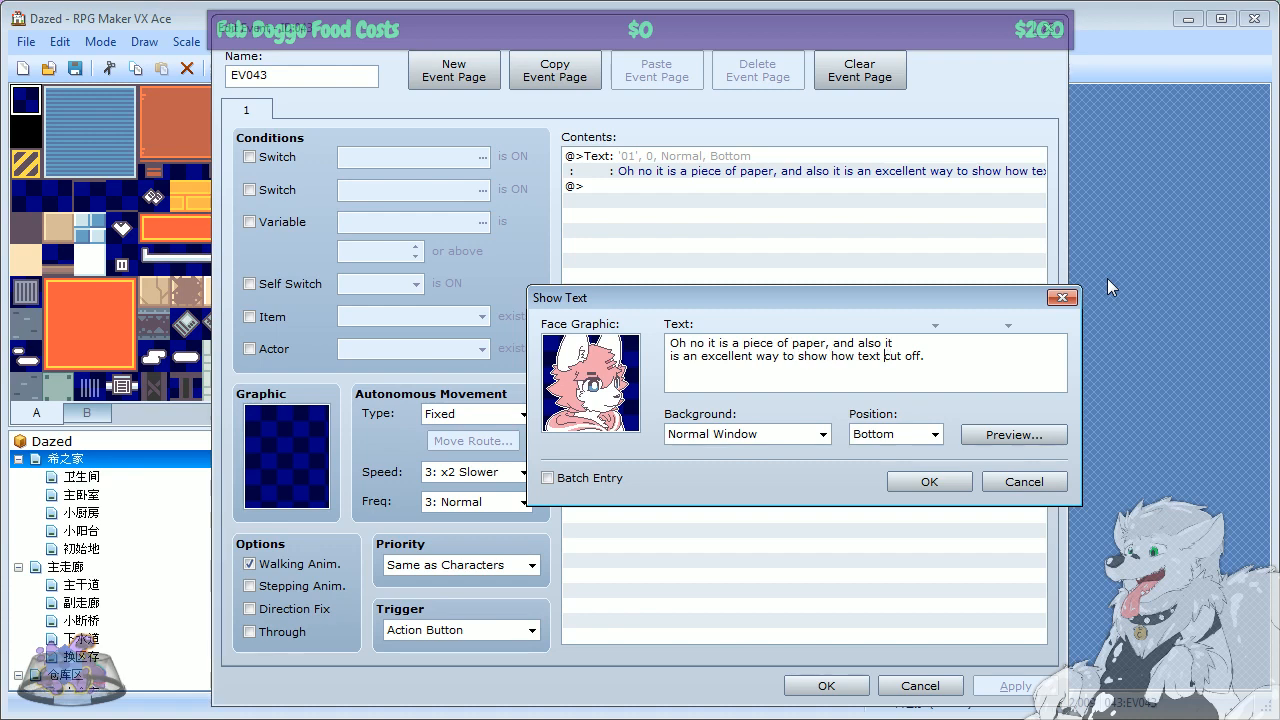
key("Return")
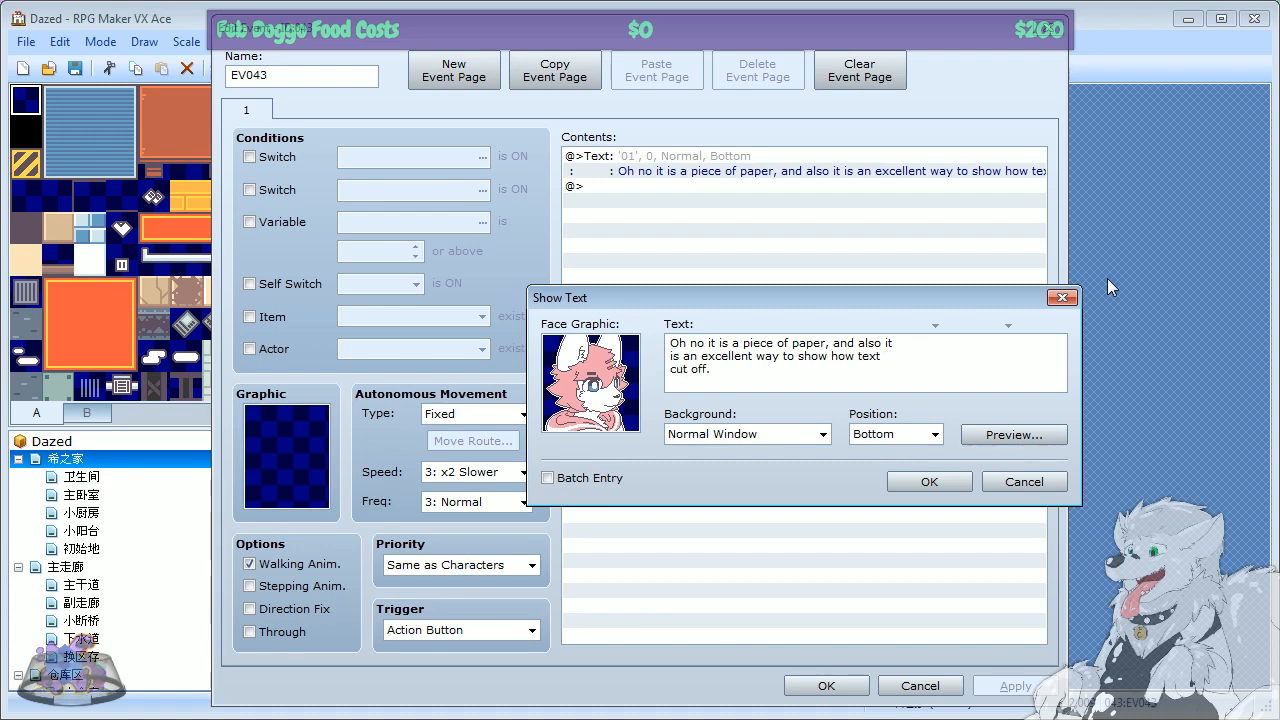
left_click(931, 481)
left_click(1014, 688)
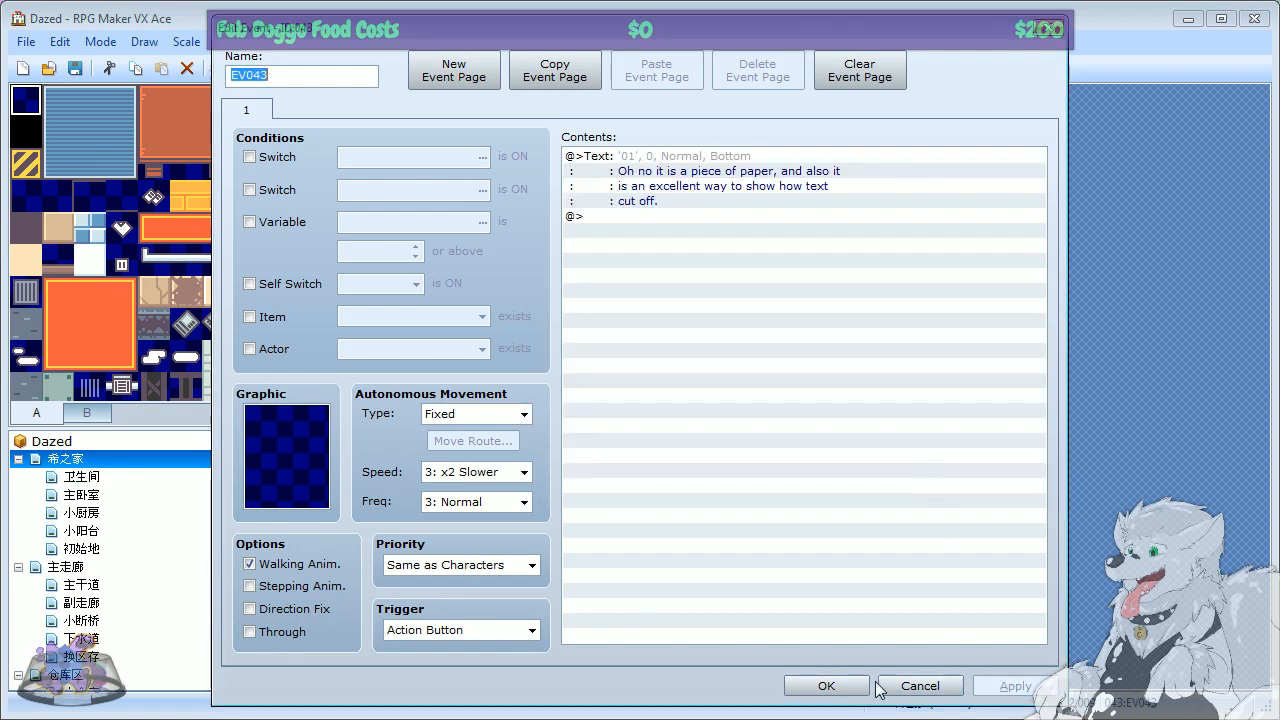
left_click(826, 684)
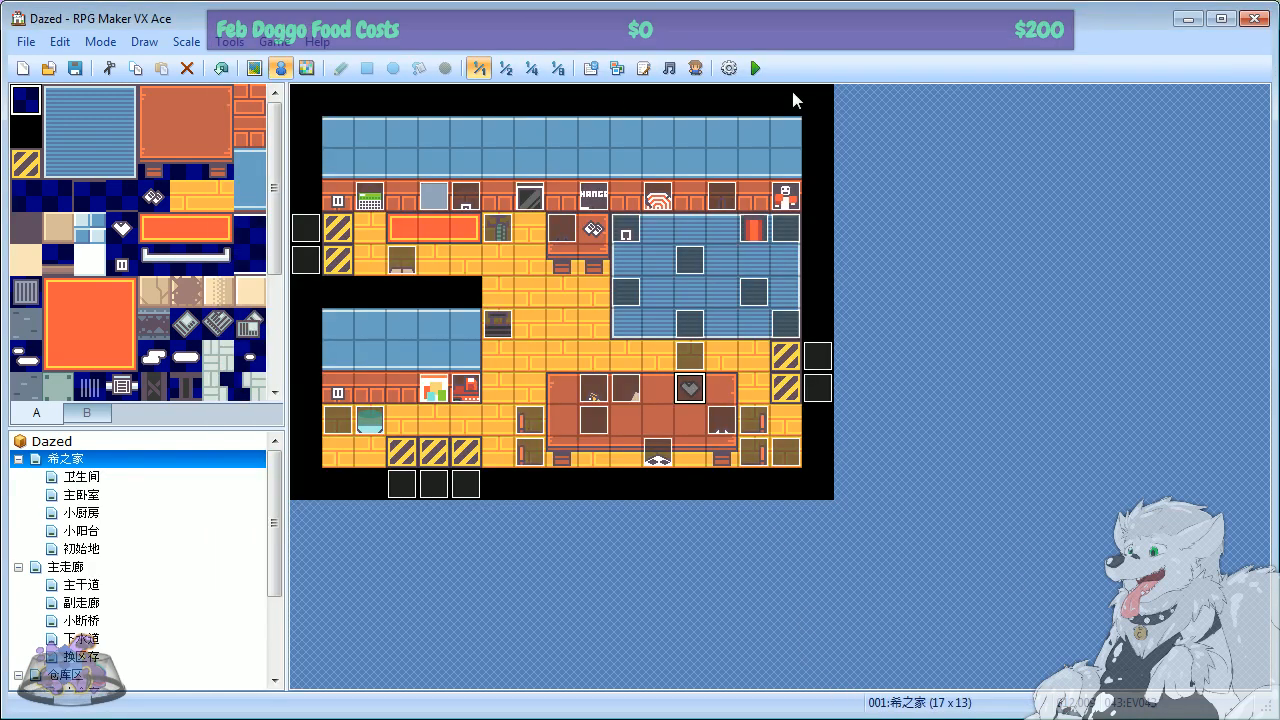
Step: Start another playtest and load save 存档 2
left_click(755, 68)
left_click(598, 422)
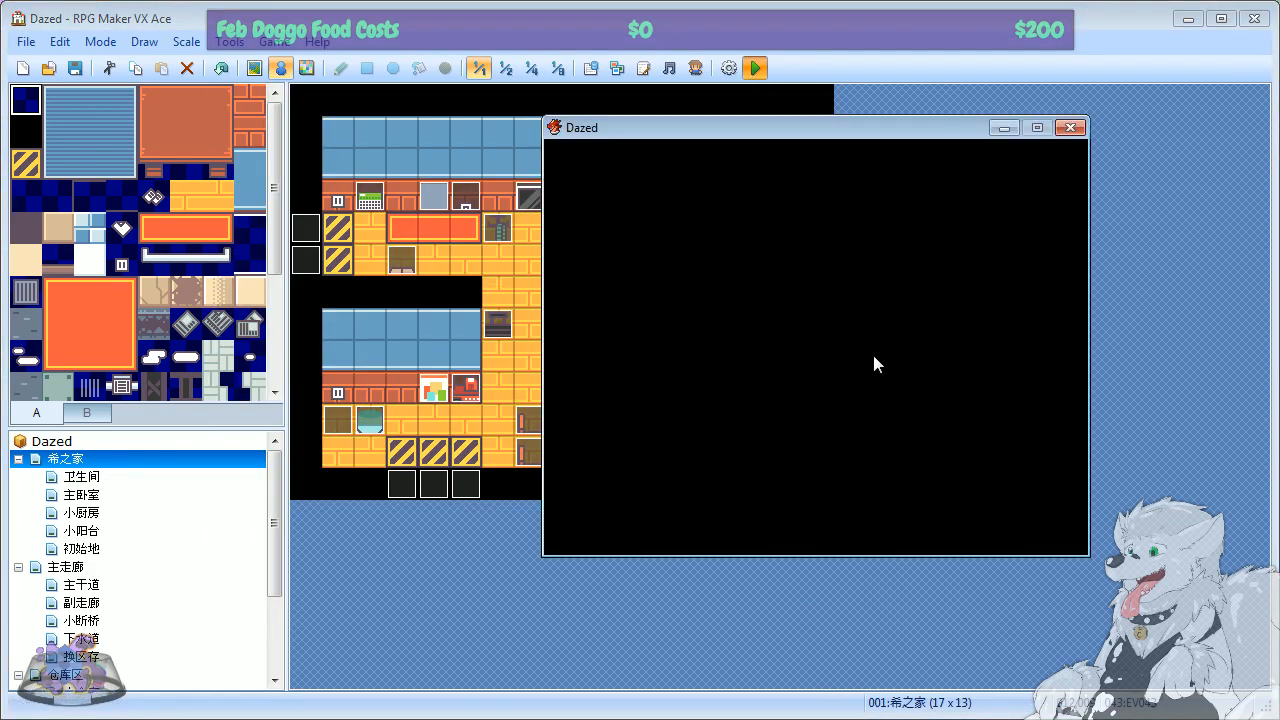
key("Return")
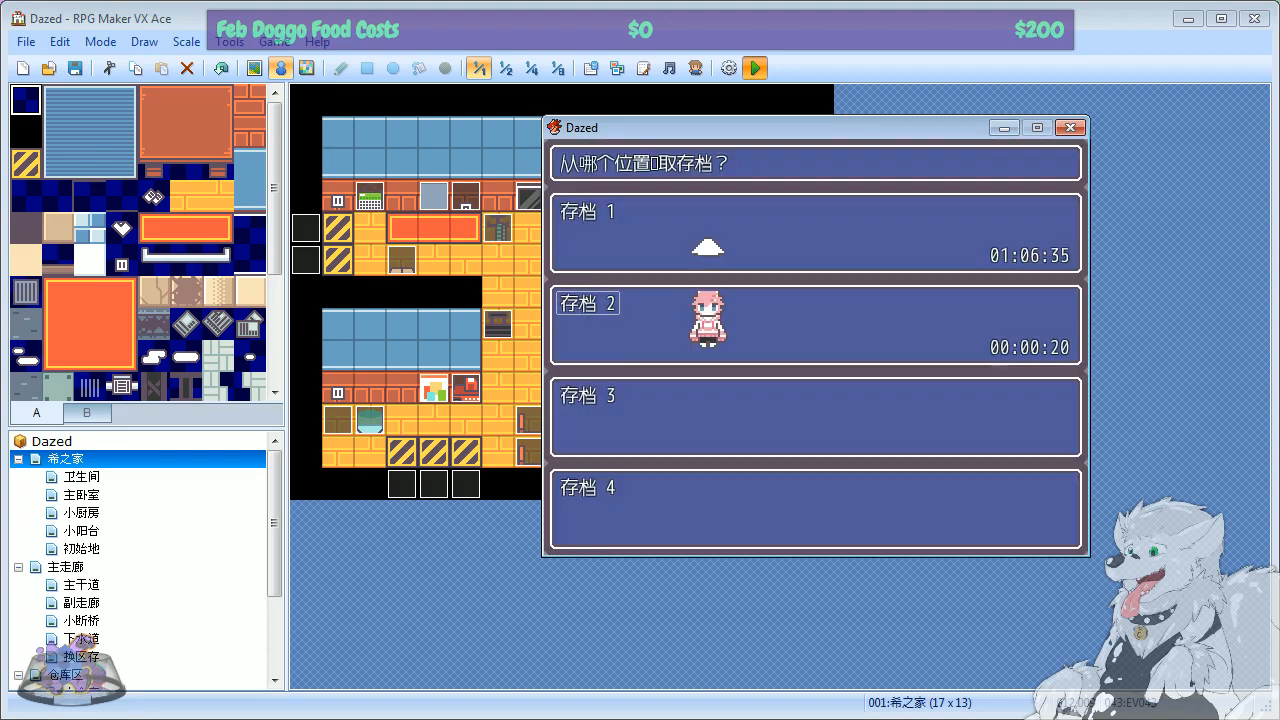
key("Return")
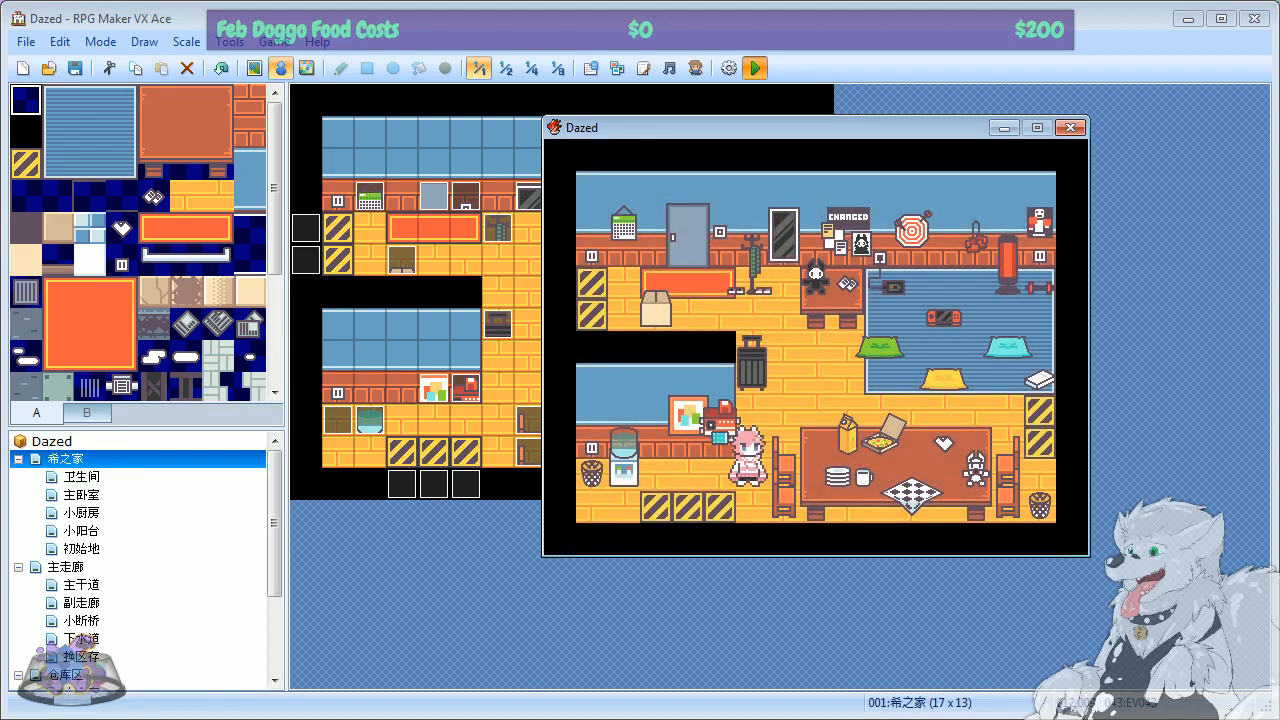
Step: Walk to the heart-marked paper, trigger its three-line message to check the wrapping, and close the playtest
key("Up")
key("Right")
key("Down")
key("Return")
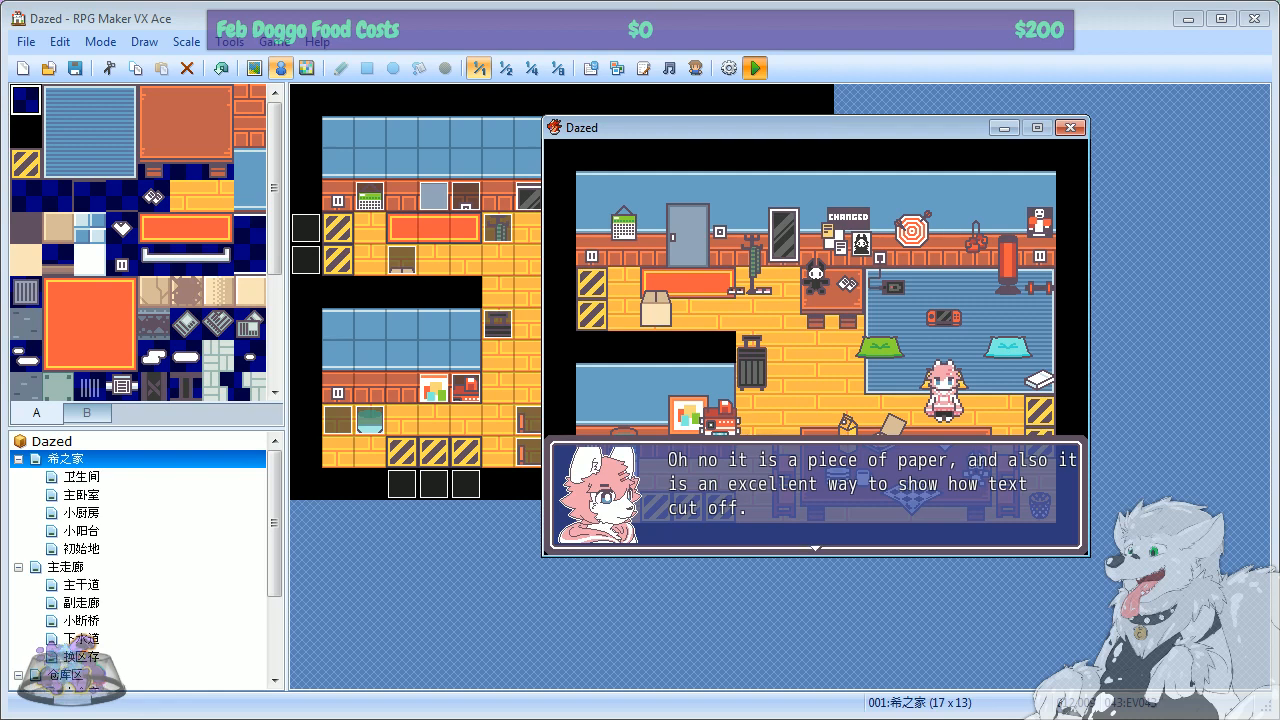
key("Return")
left_click(1070, 127)
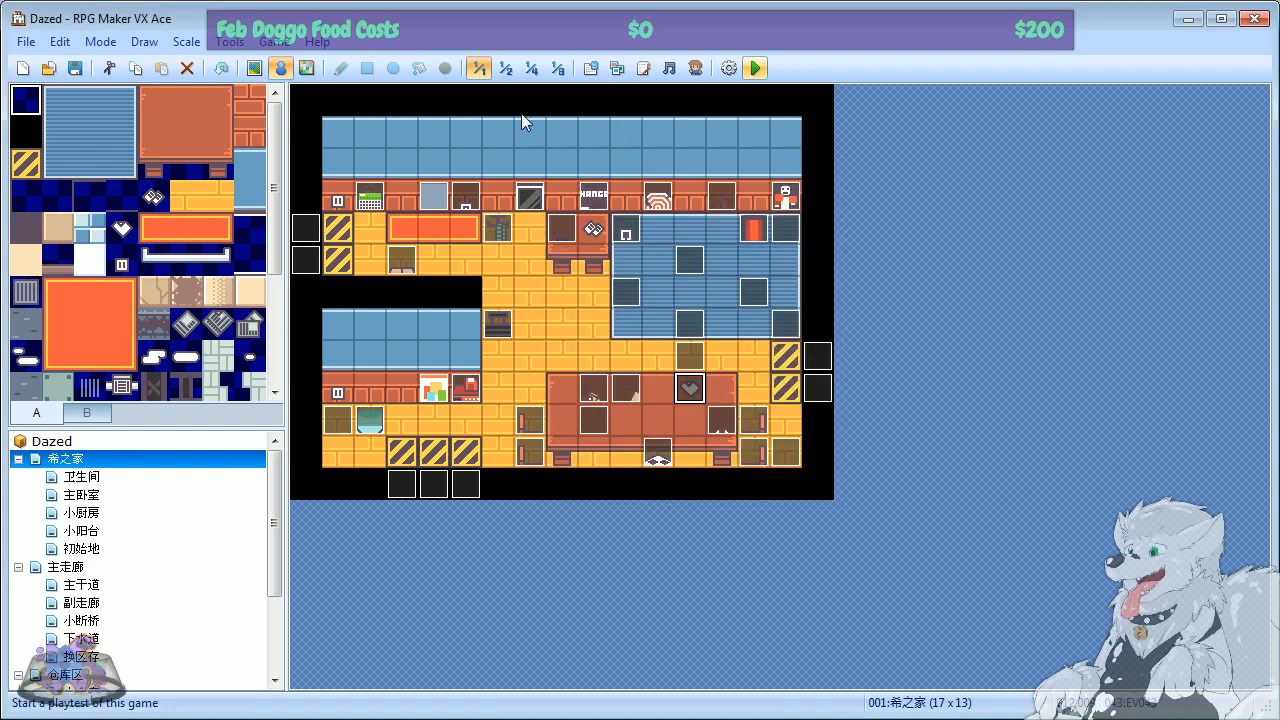
Step: Reword the heart-marked paper's message to end in "cuts off.", move "it" to the start of the second line, and save the event
double_click(682, 396)
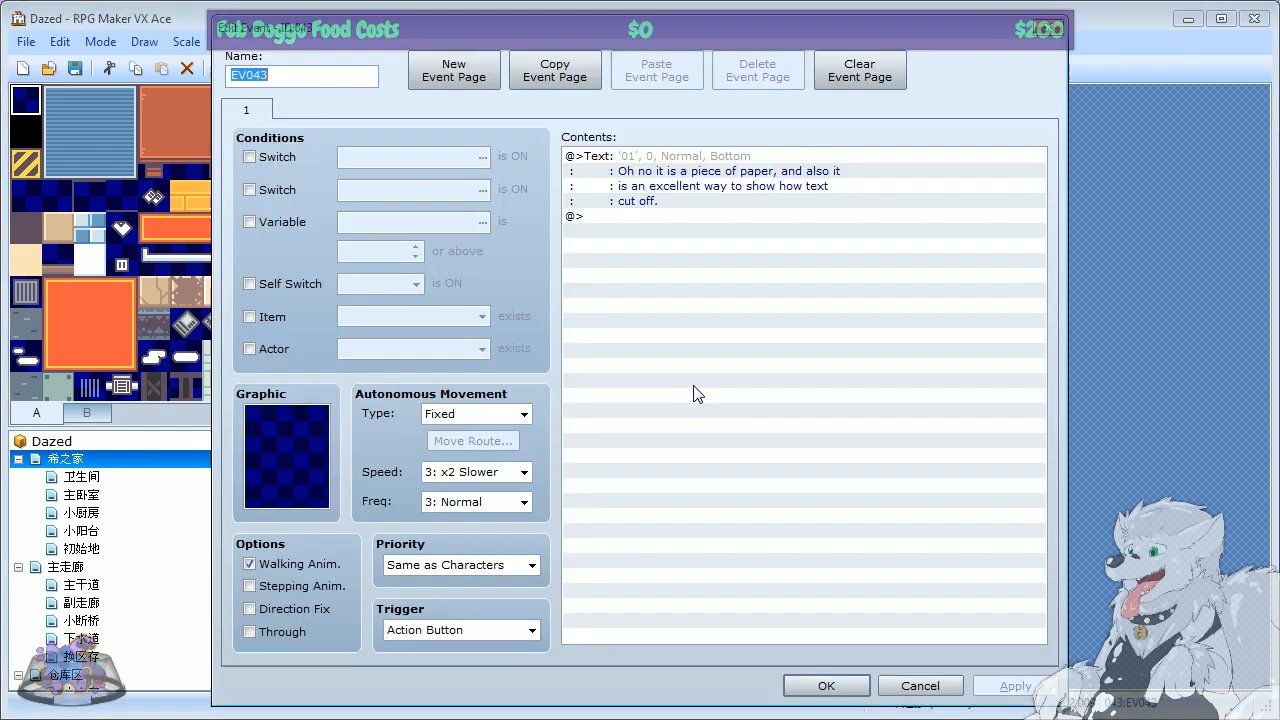
right_click(723, 194)
left_click(765, 234)
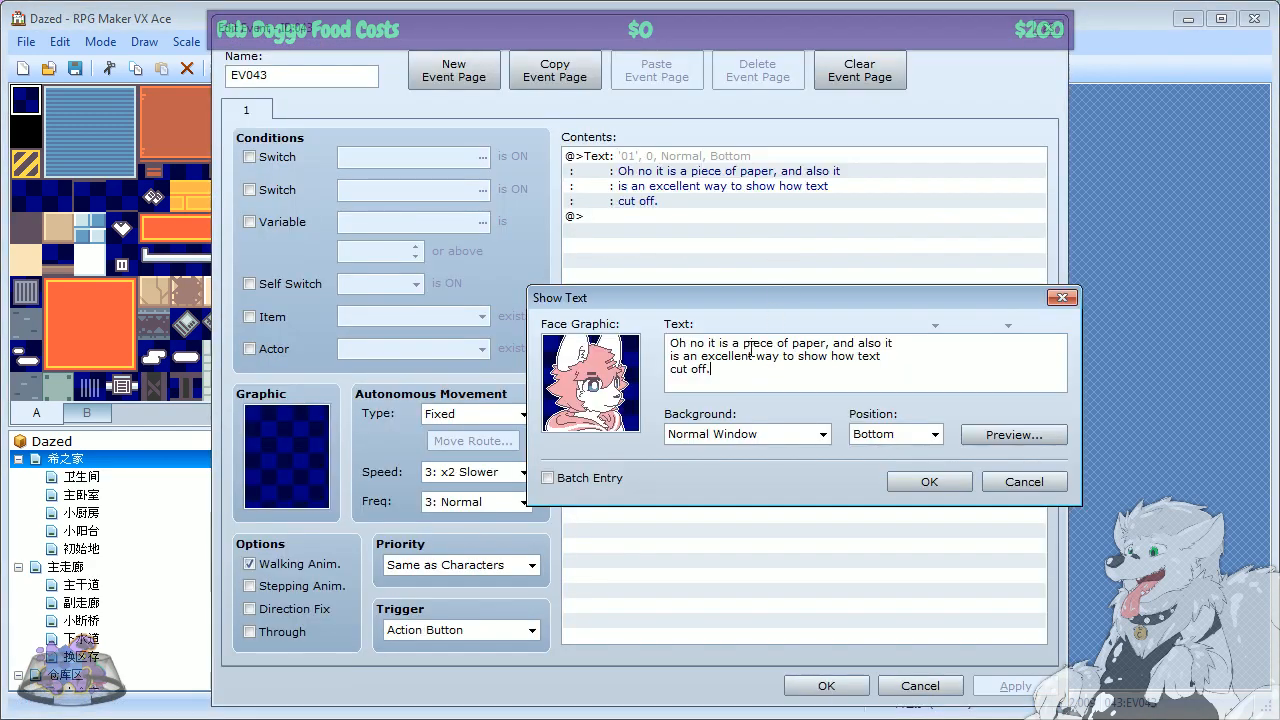
left_click(691, 368)
key("BackSpace")
type("s")
left_click(885, 344)
key("Return")
key("Down")
key("BackSpace")
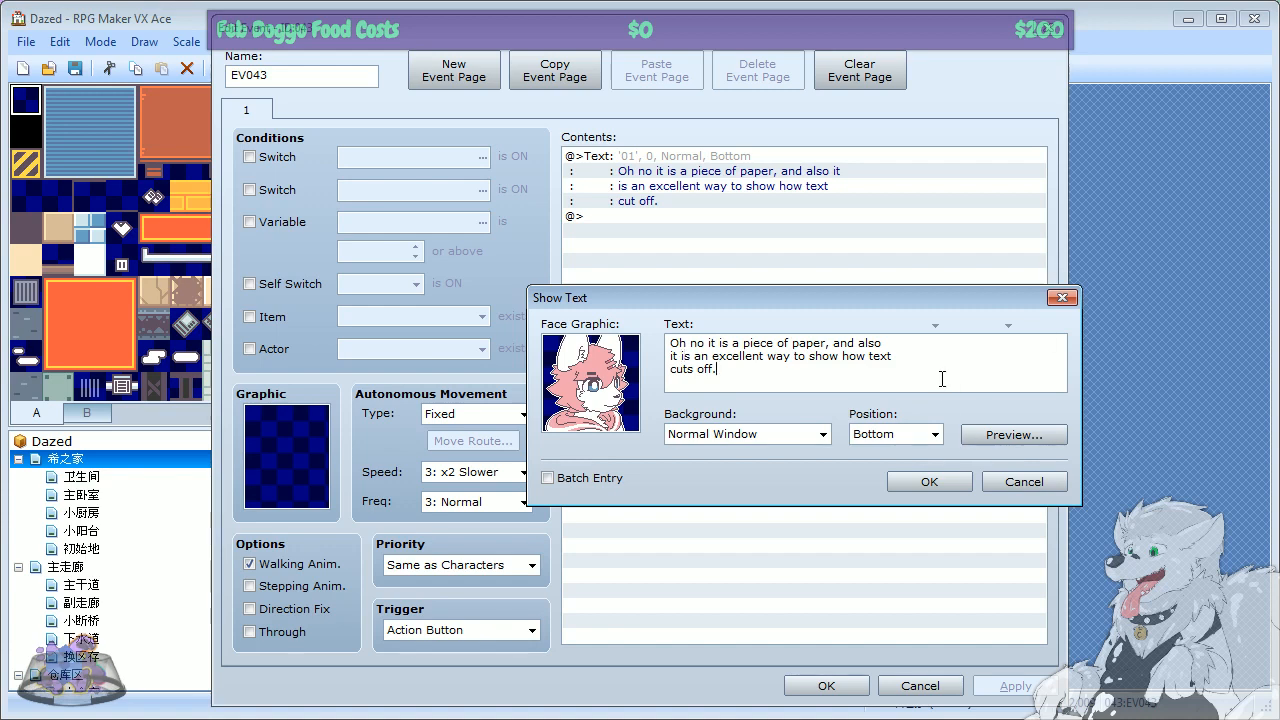
left_click(915, 482)
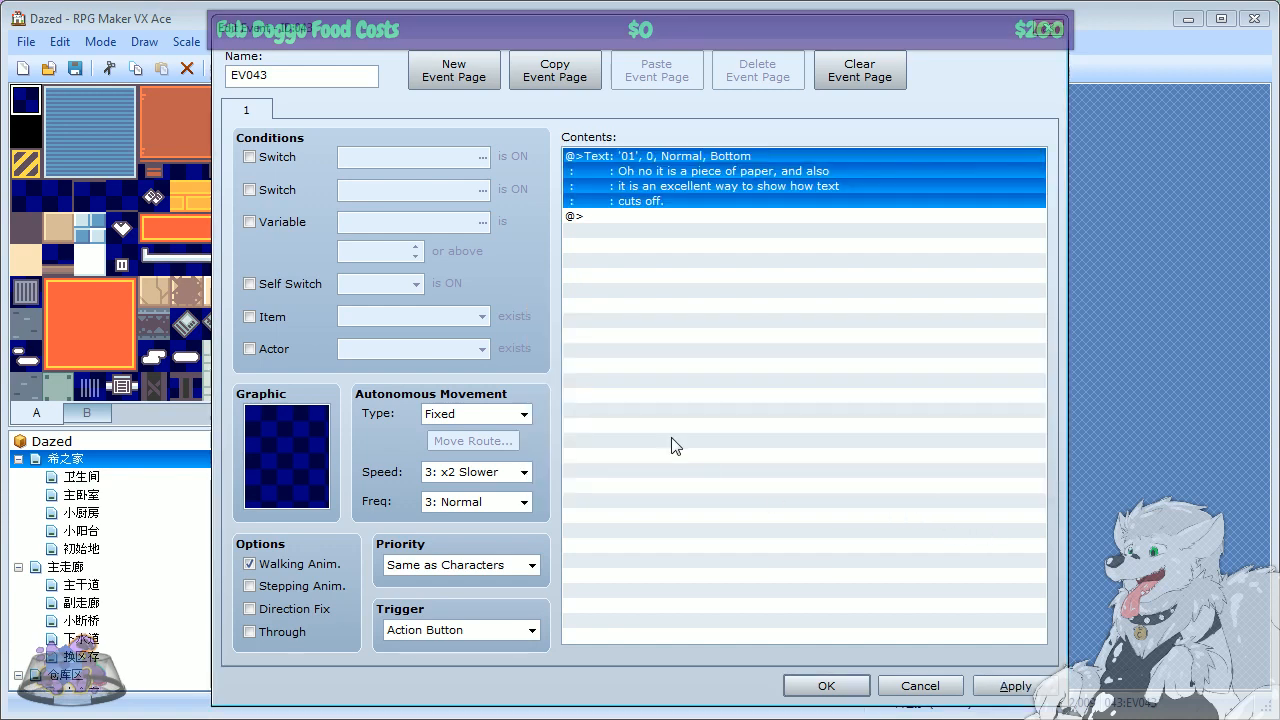
left_click(1003, 690)
left_click(826, 690)
Step: Save the project changes, start a playtest and load save 存档 2
left_click(755, 70)
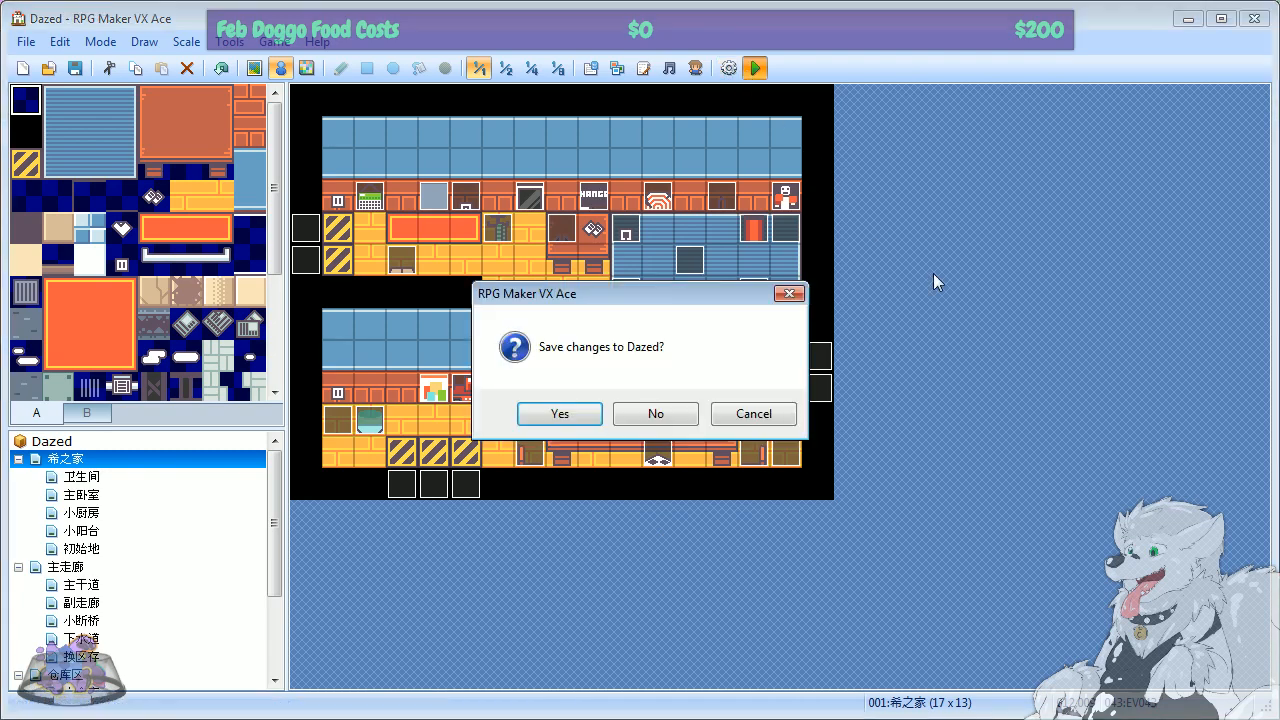
left_click(575, 414)
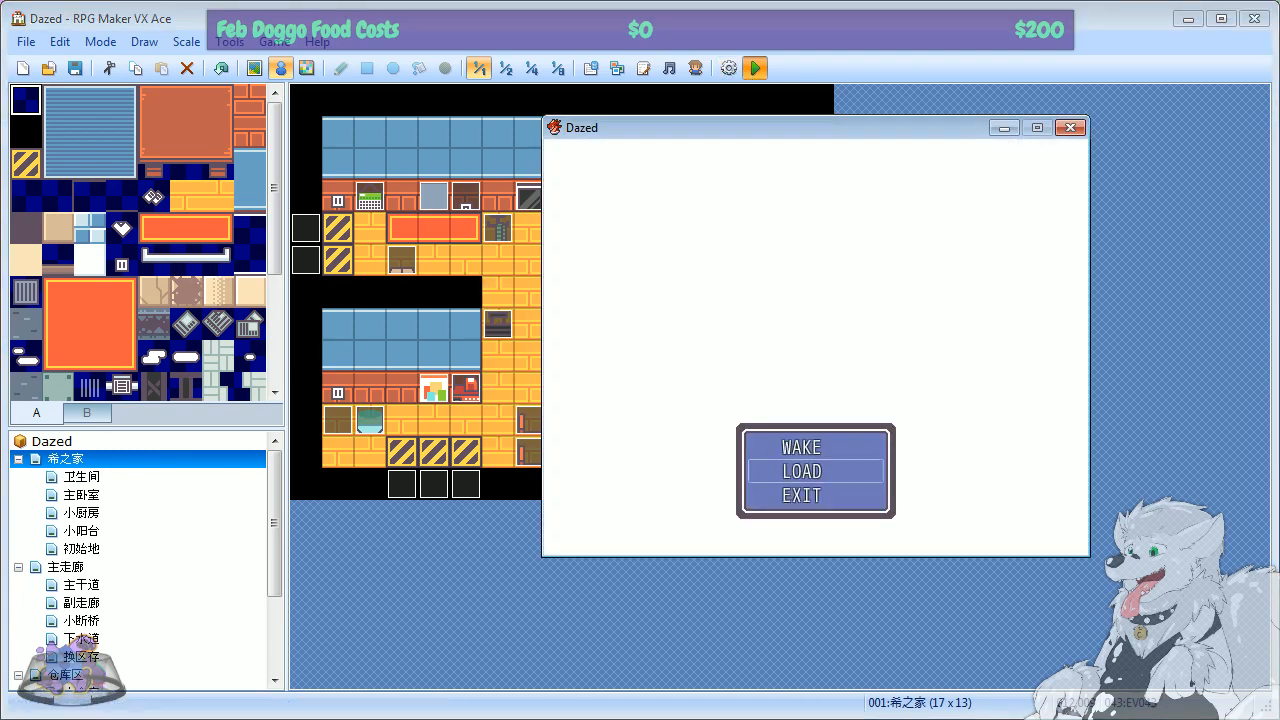
key("Return")
key("Return")
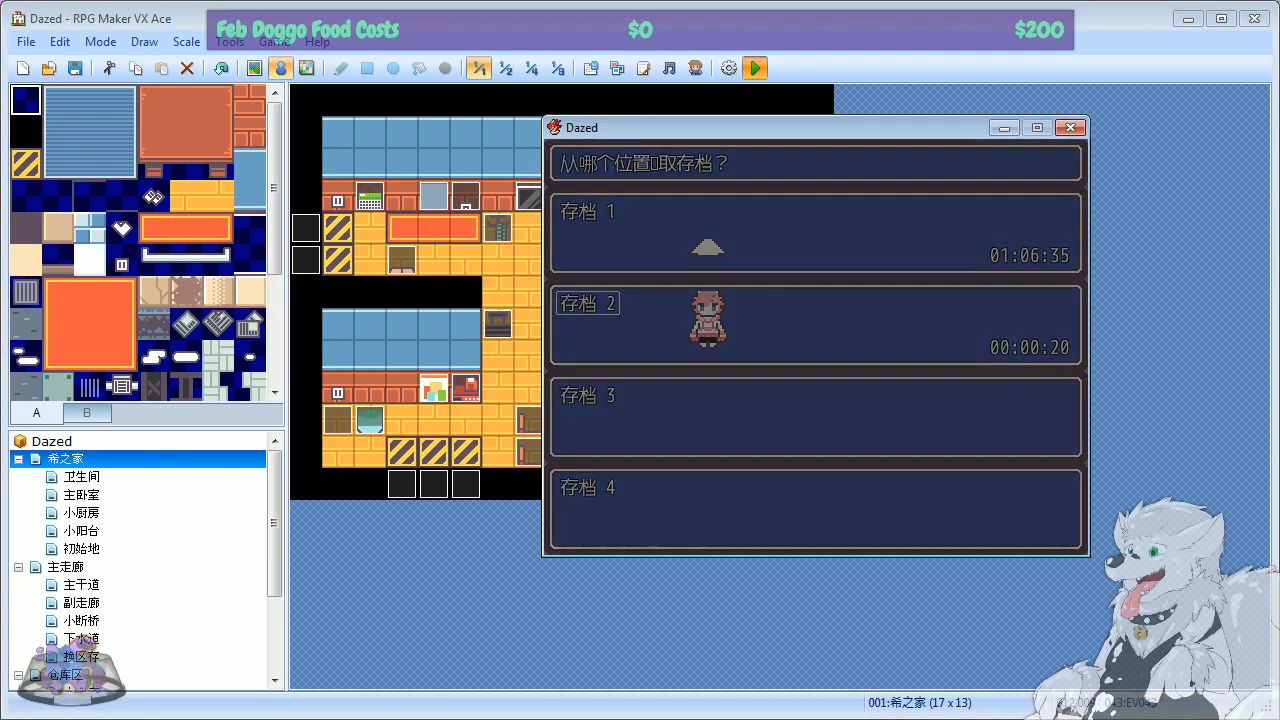
Step: Walk to the heart-marked paper, trigger its reworded message to check the line breaks, dismiss it and close the playtest
key("Up")
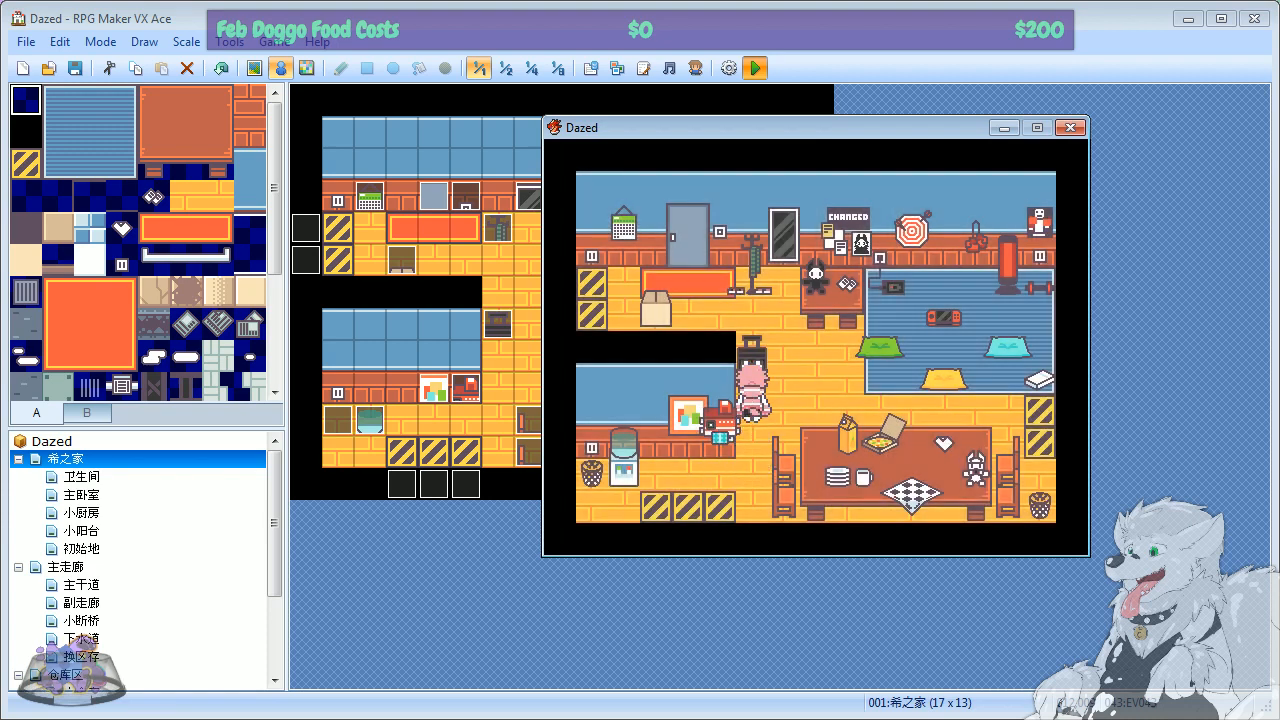
key("Right")
key("Down")
key("Return")
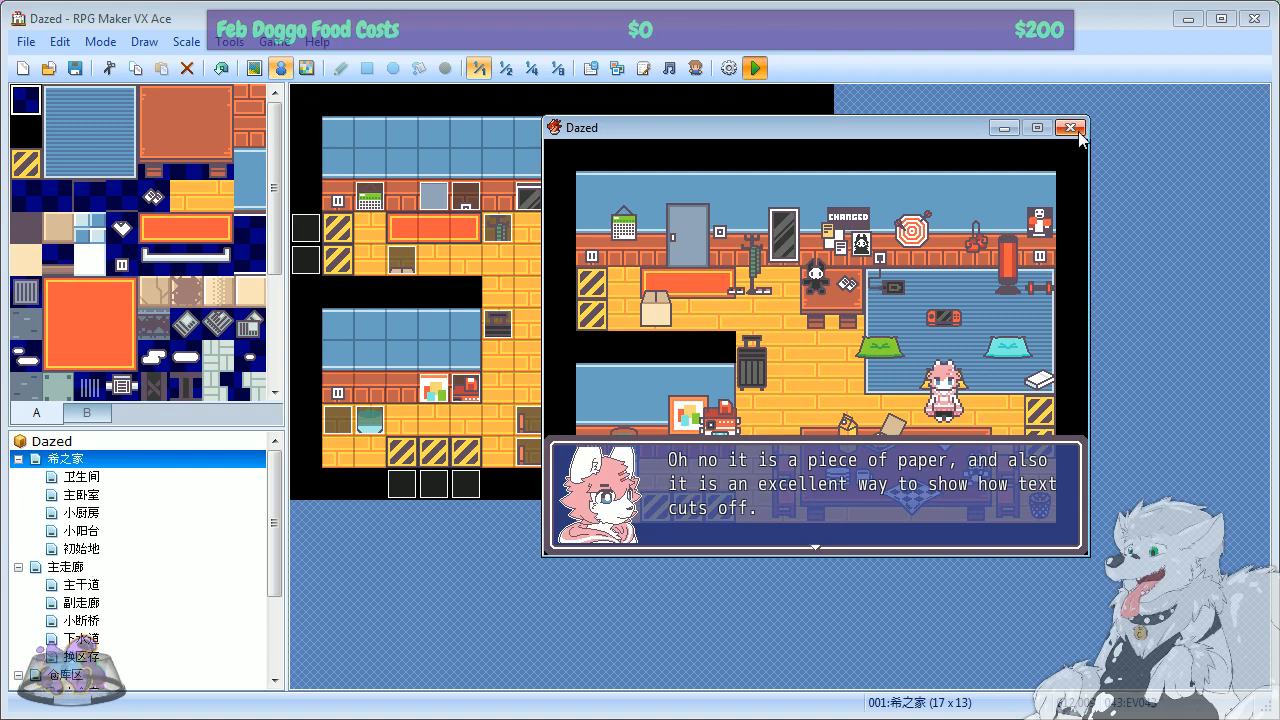
key("Return")
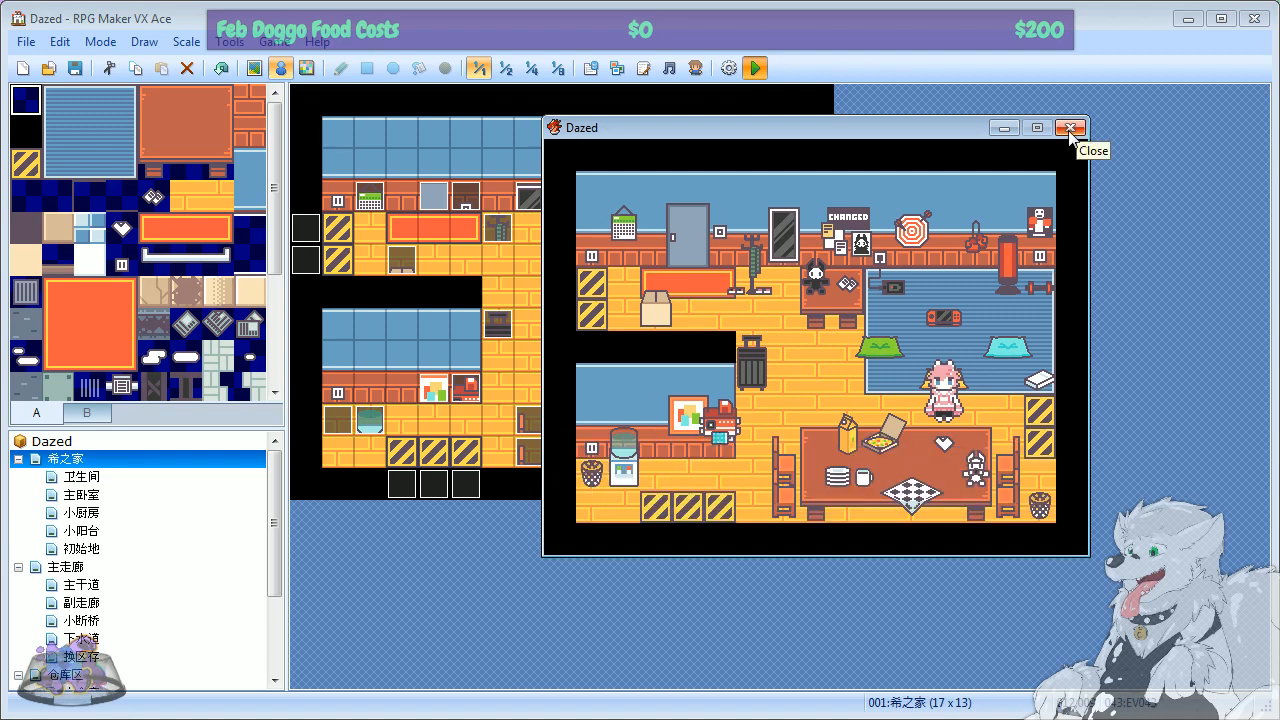
left_click(1071, 128)
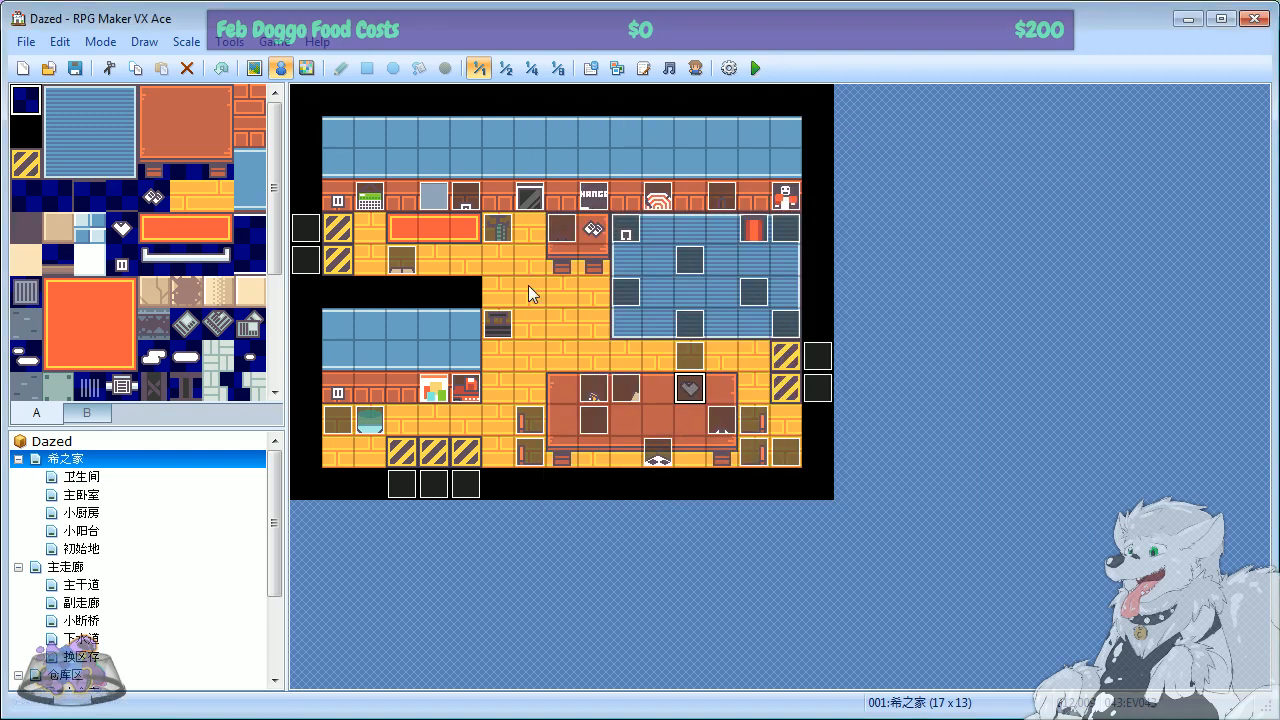
Step: Review the contents of the paper event and the framed picture event on the 希之家 map without changing them
double_click(689, 404)
key("Escape")
double_click(691, 394)
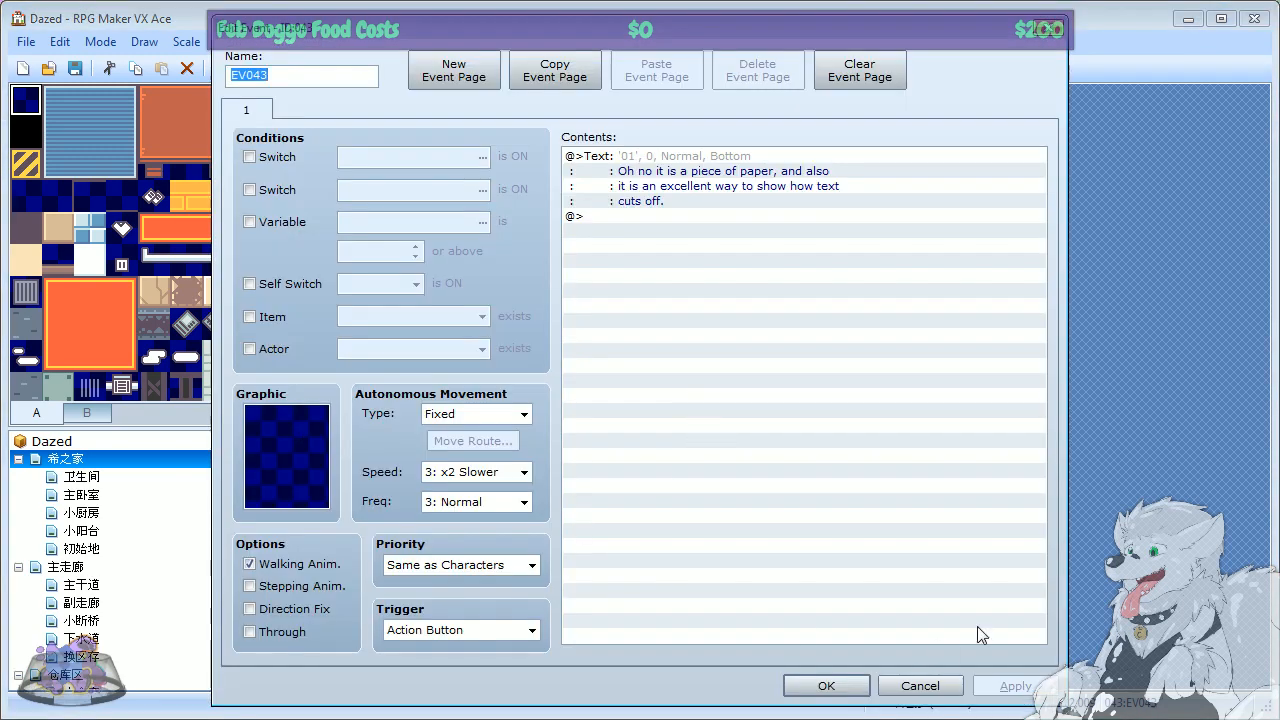
left_click(918, 686)
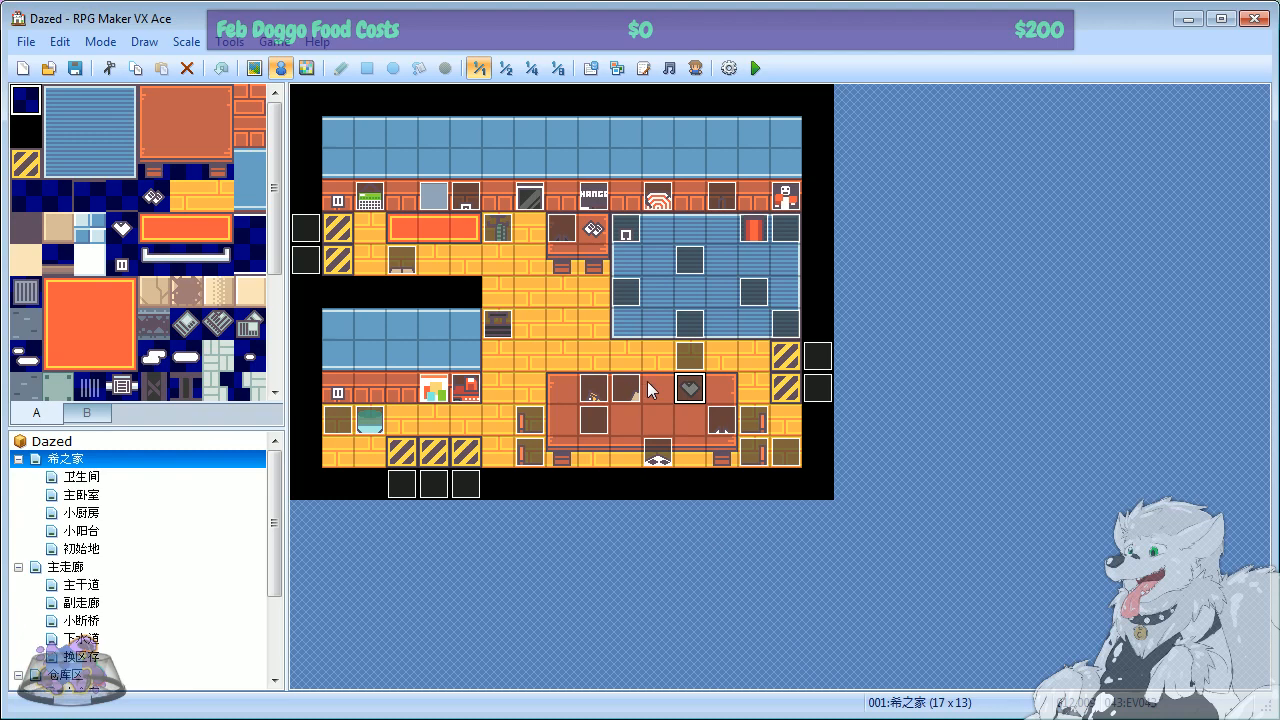
right_click(431, 394)
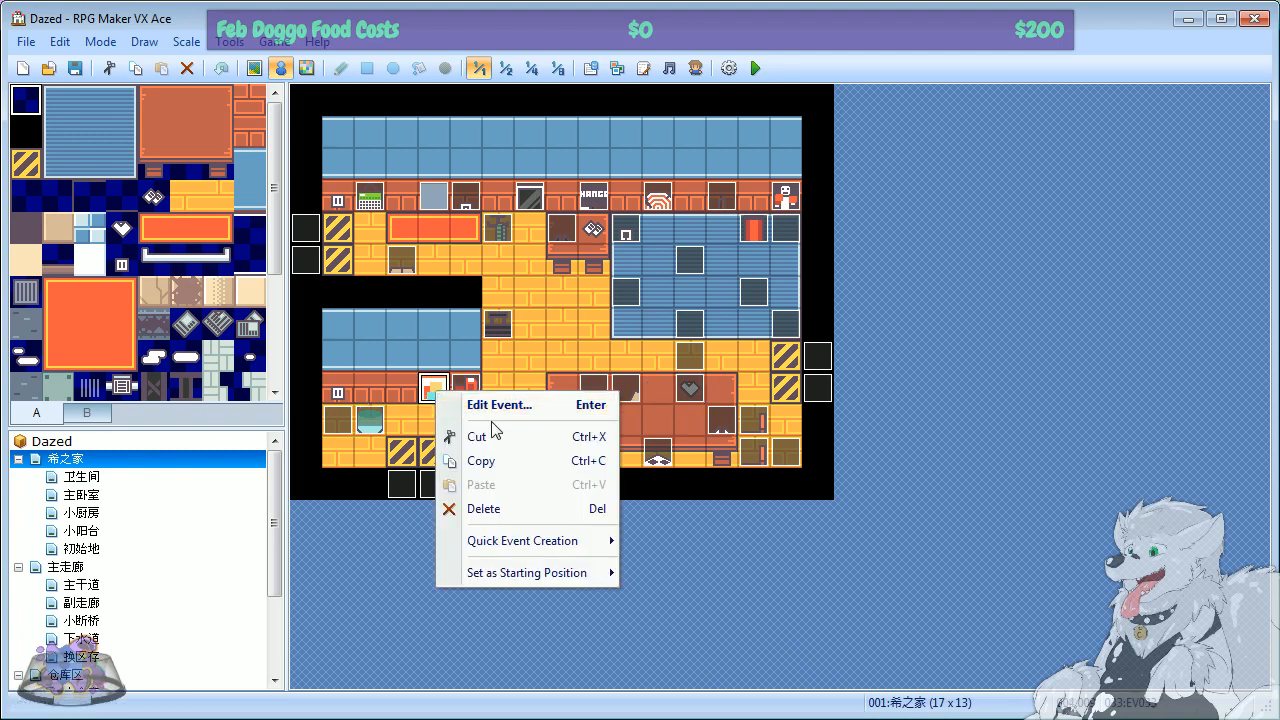
left_click(520, 401)
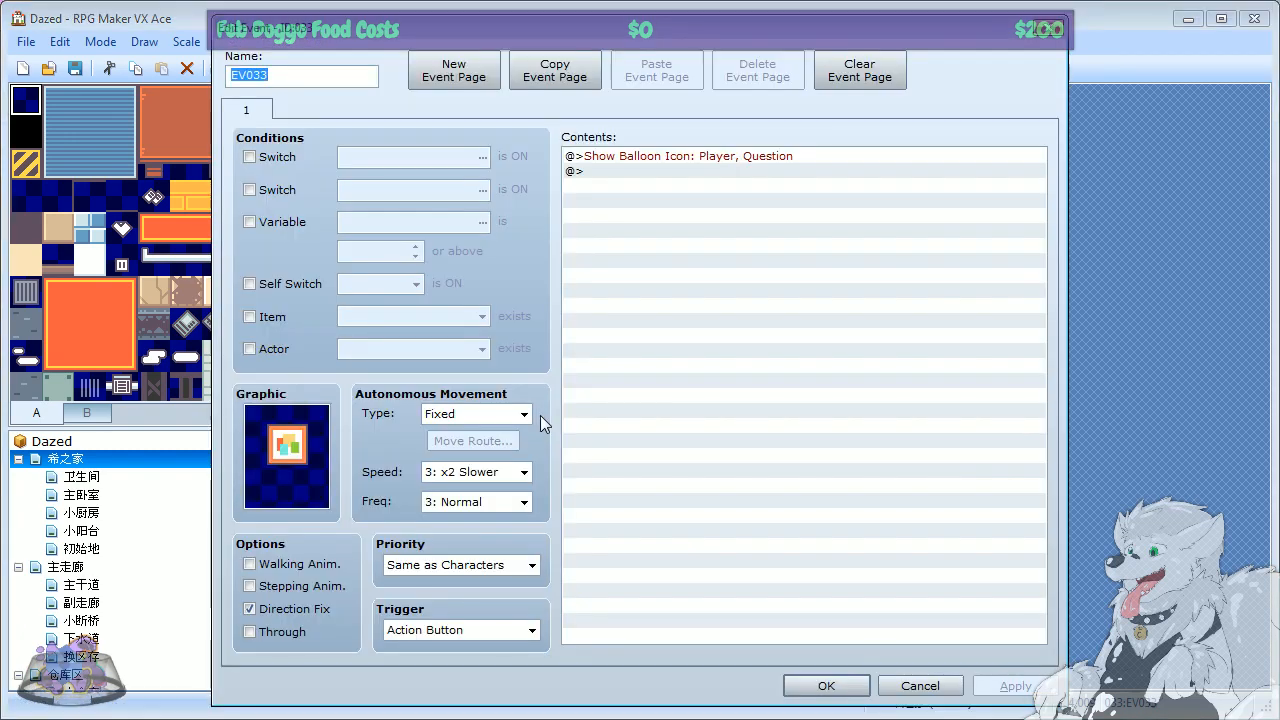
left_click(920, 686)
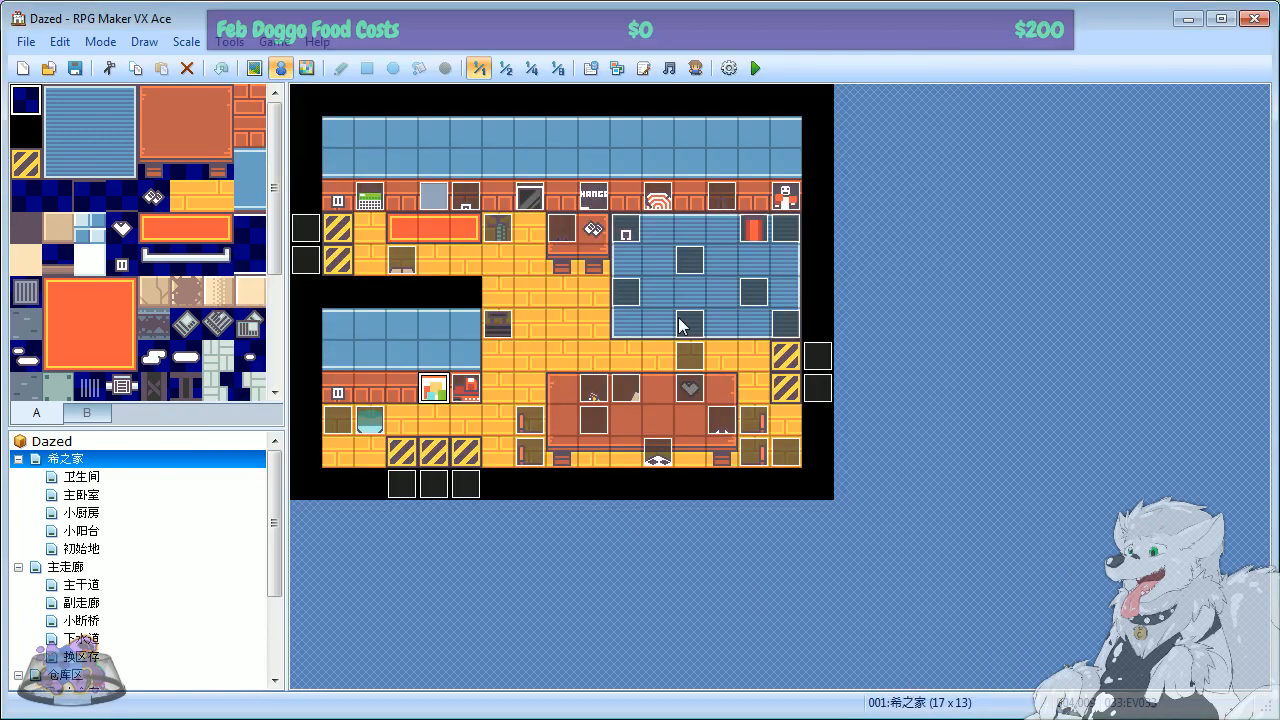
Step: Add a Battle Processing command with directly designated troop 001 after the balloon icon in the framed picture event, and save the event
right_click(440, 392)
left_click(500, 409)
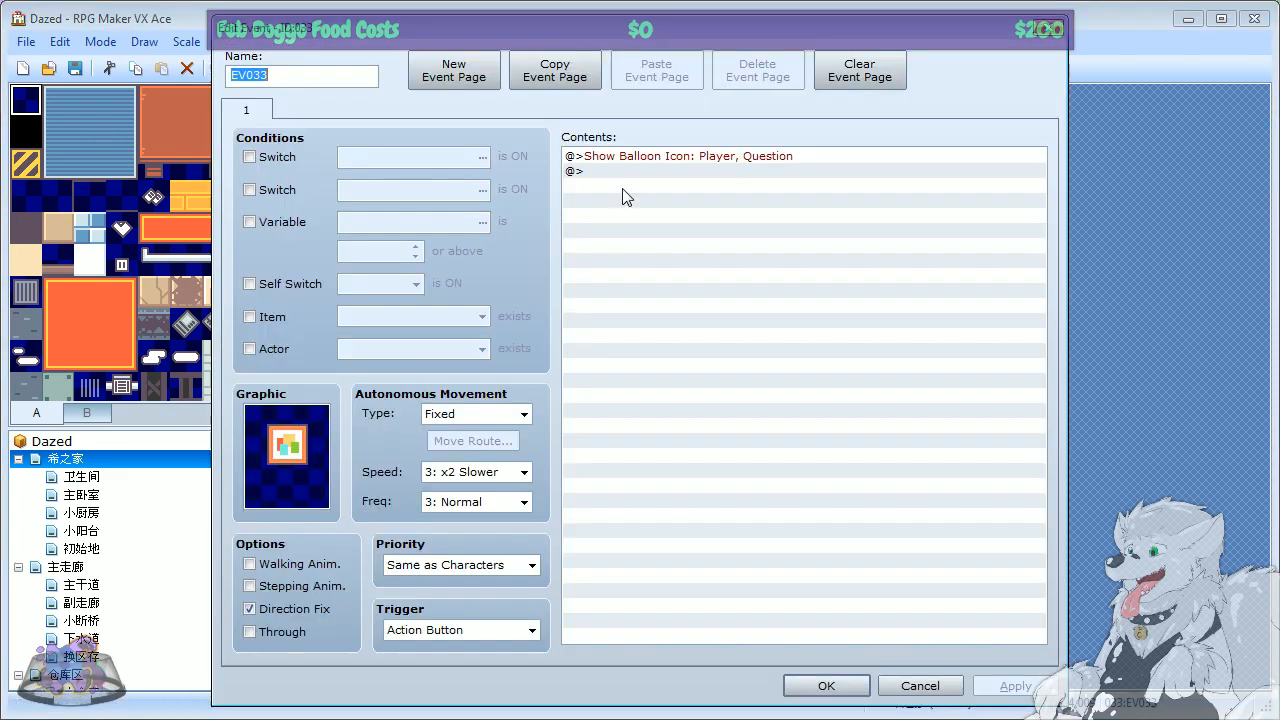
right_click(600, 170)
left_click(652, 182)
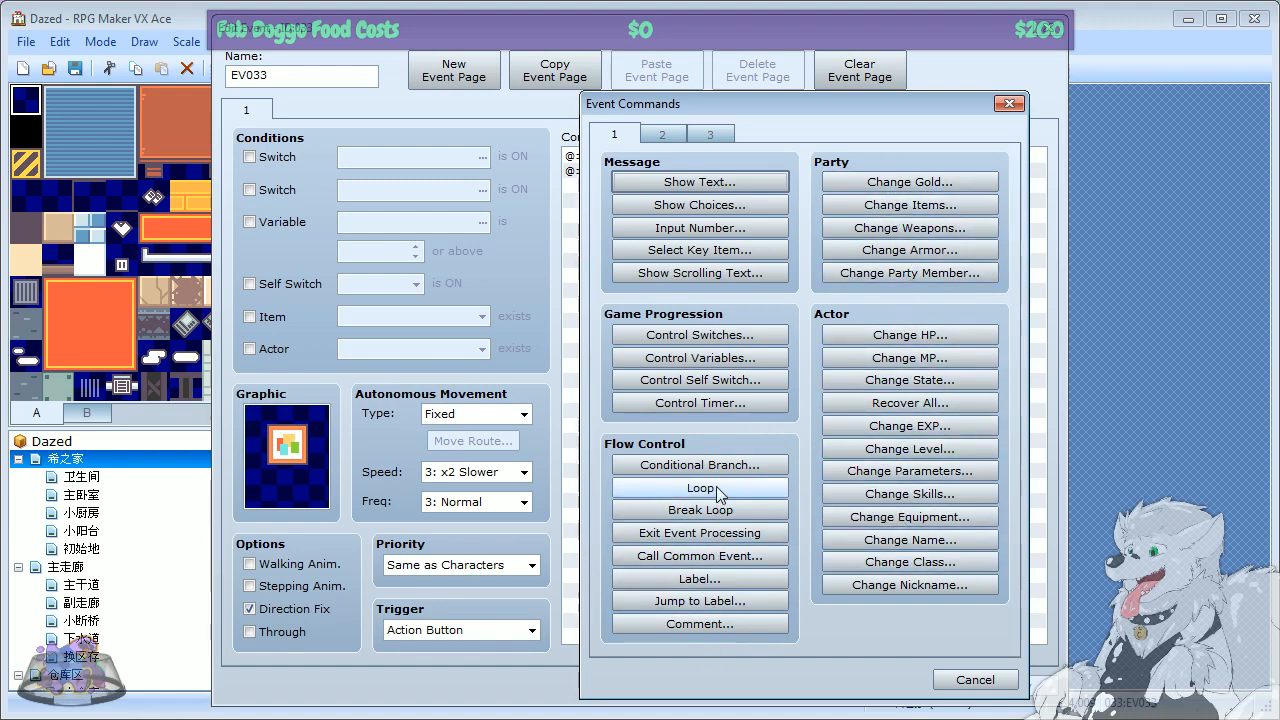
left_click(665, 137)
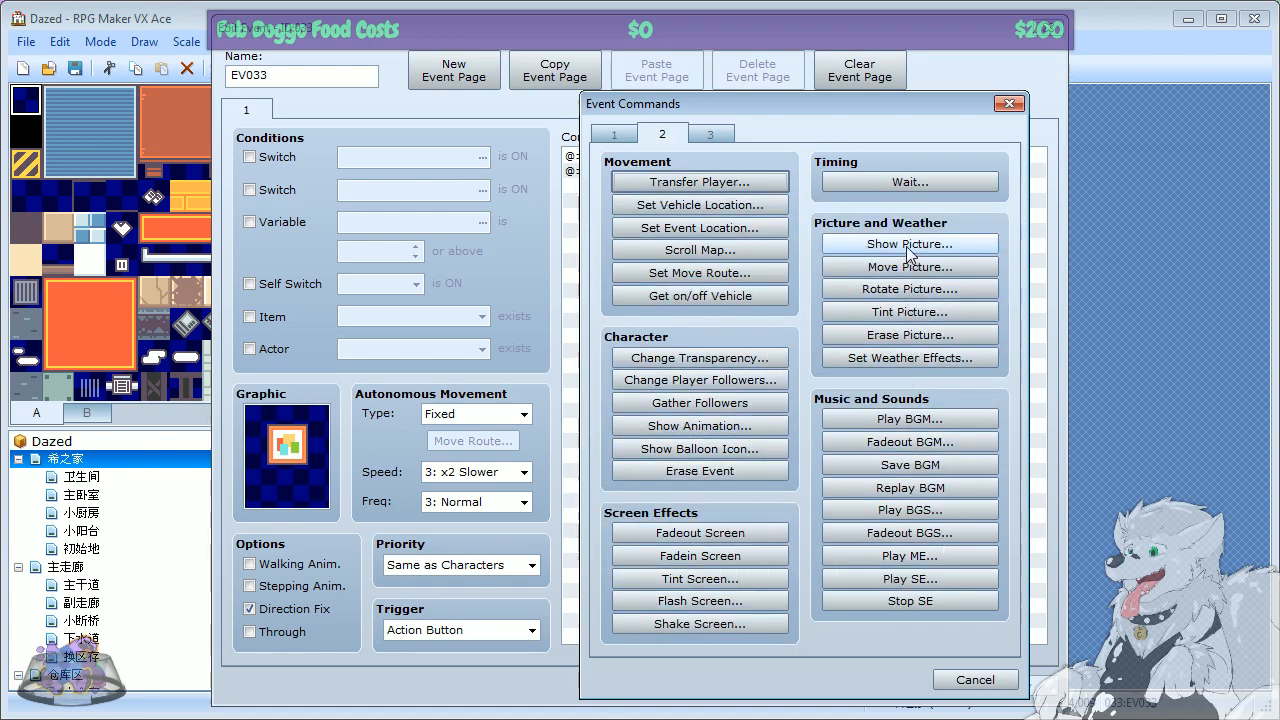
left_click(704, 134)
left_click(694, 186)
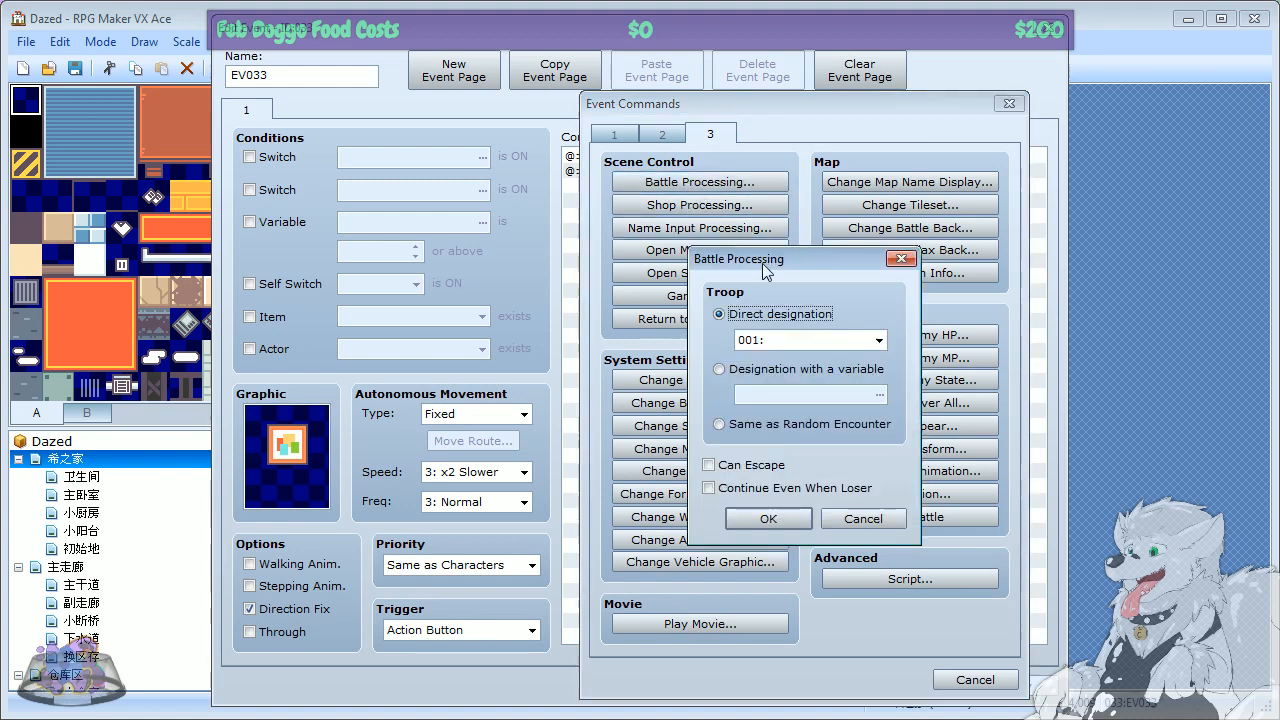
left_click(879, 340)
left_click(800, 360)
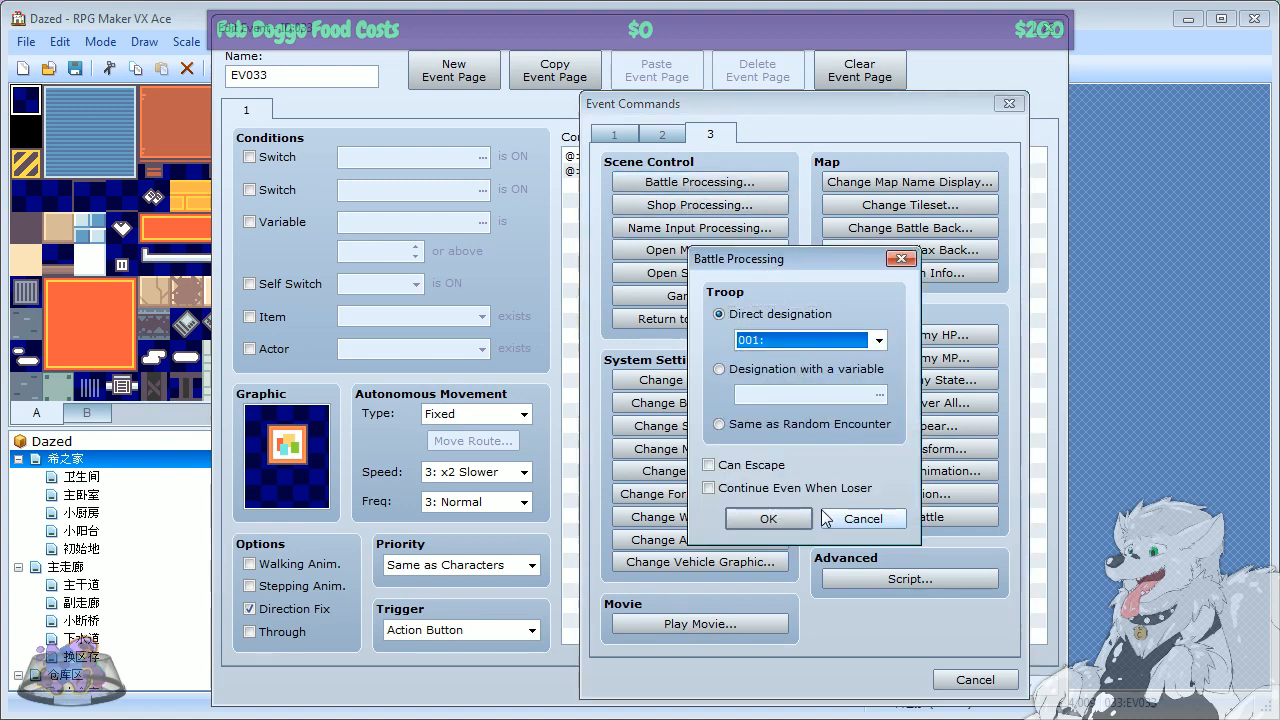
left_click(785, 525)
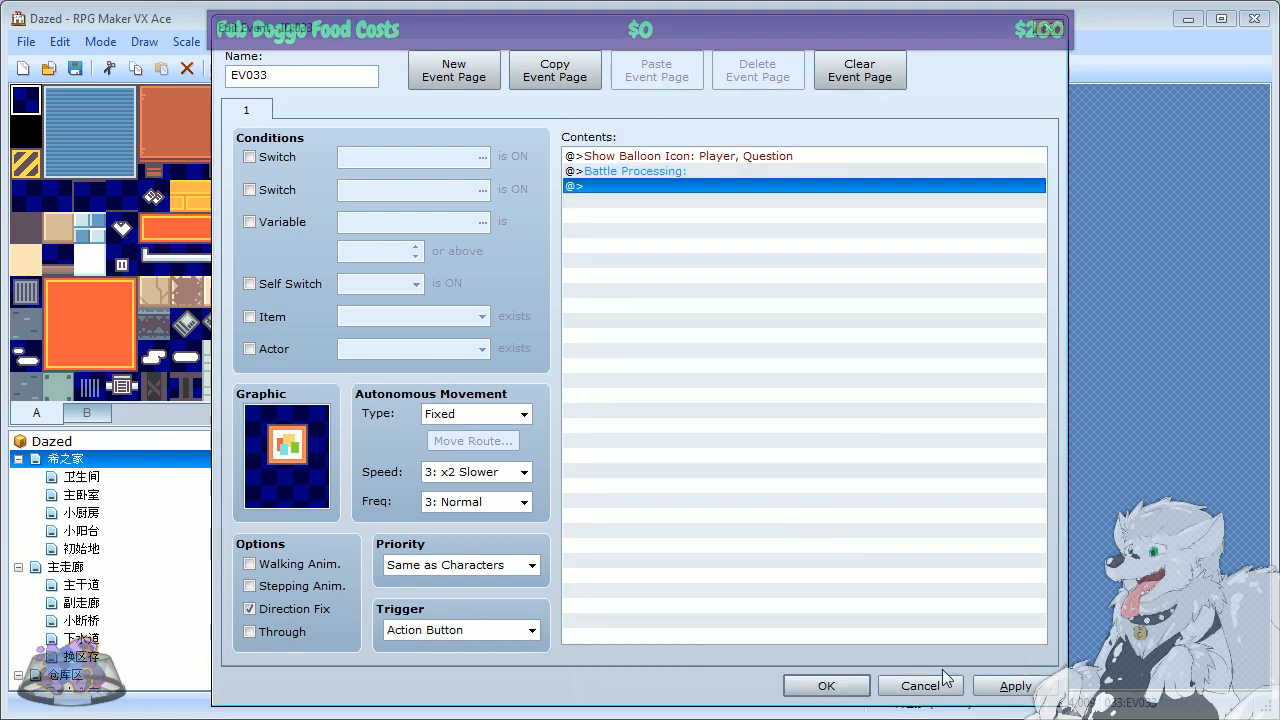
left_click(855, 689)
Step: Save the project with the picture's battle command and load save 存档 2 in a new playtest
left_click(755, 67)
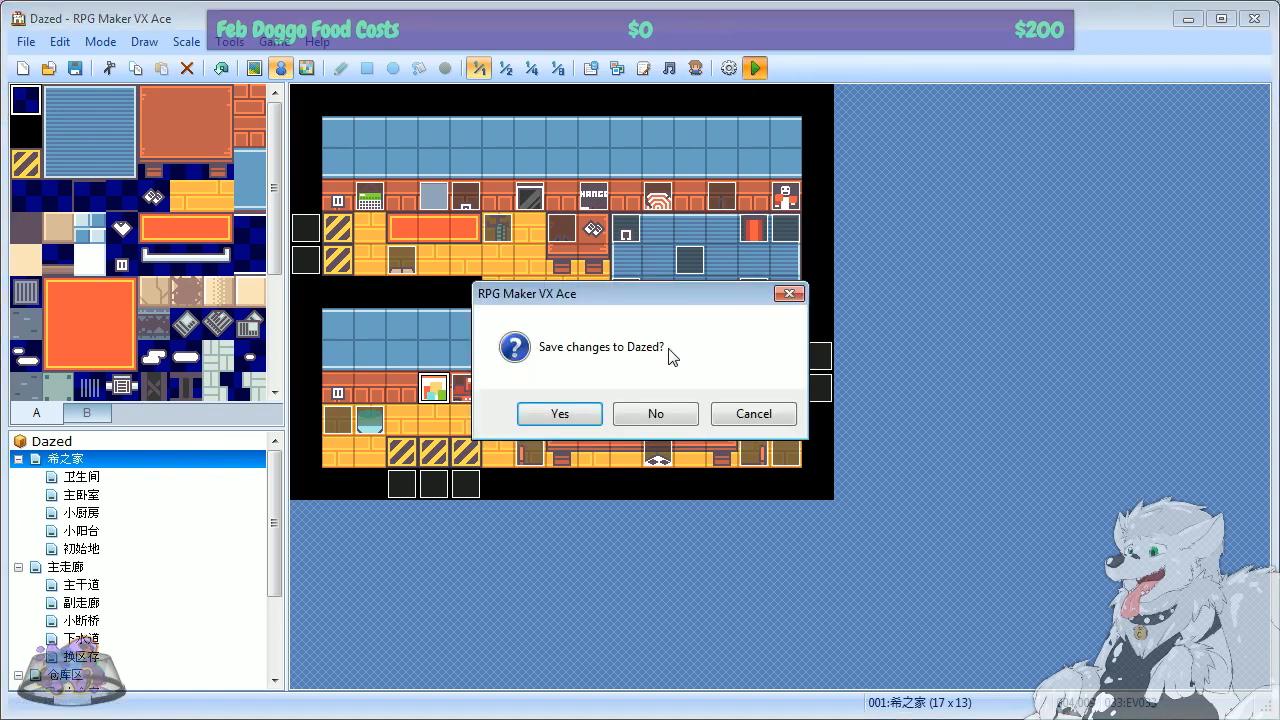
left_click(566, 413)
key("Return")
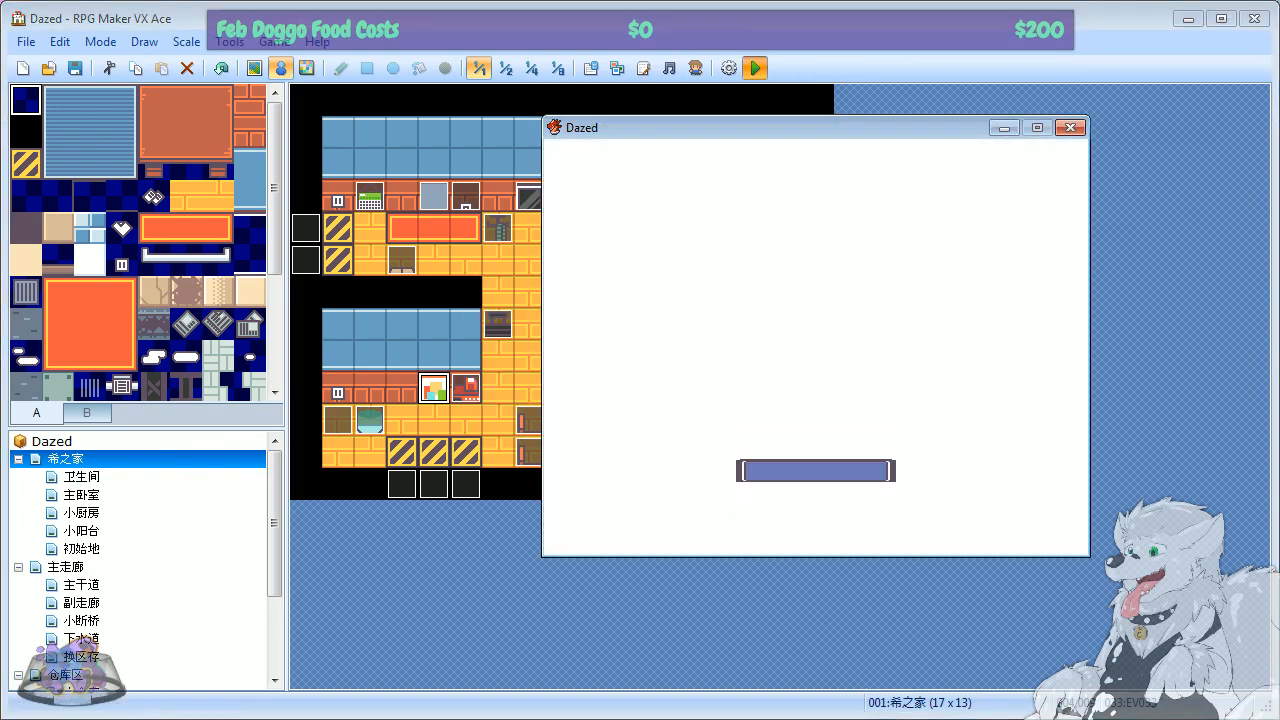
key("Return")
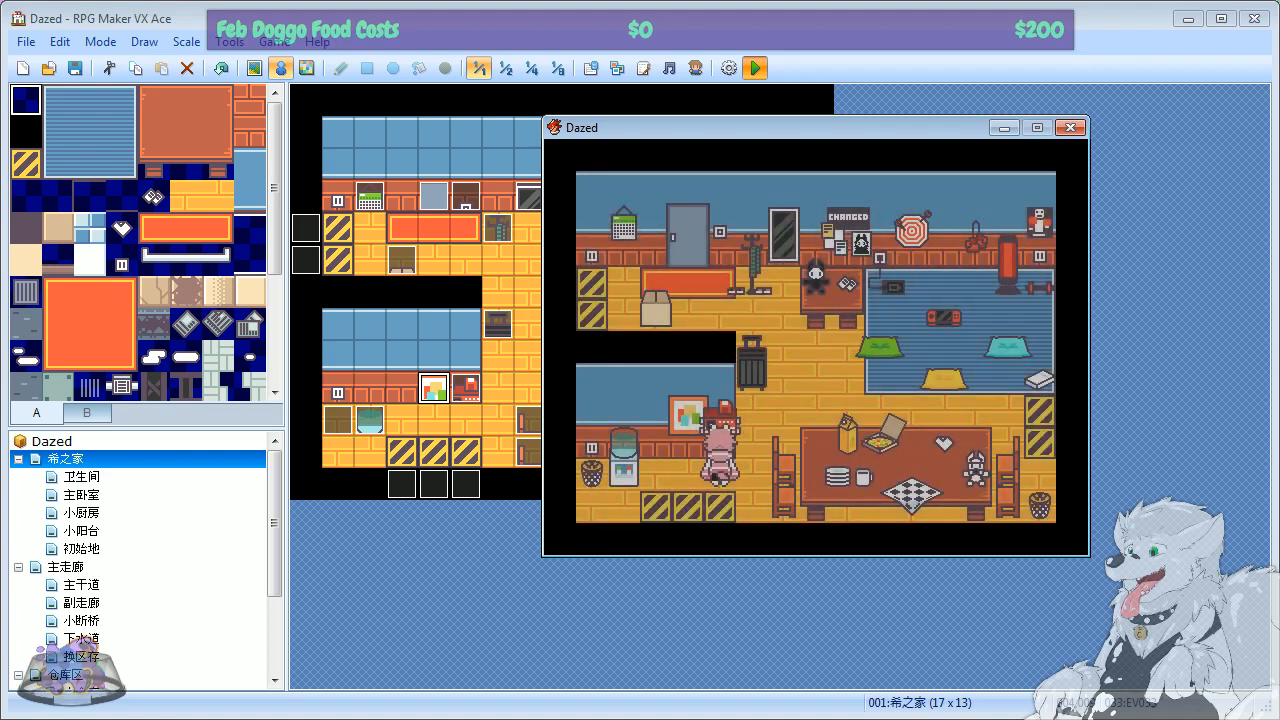
Step: Walk to the framed picture, interact with it to test the battle command, and end the playtest
key("Left")
key("Left")
key("Right")
key("Up")
key("Return")
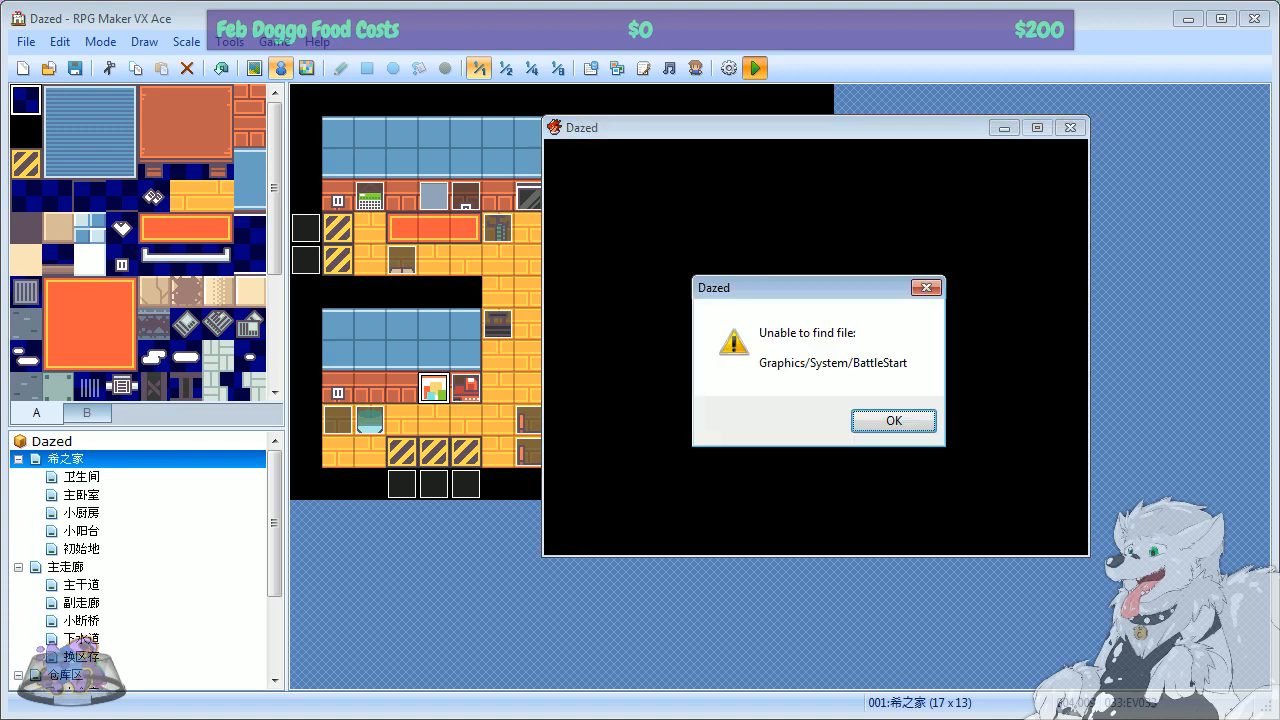
left_click(893, 421)
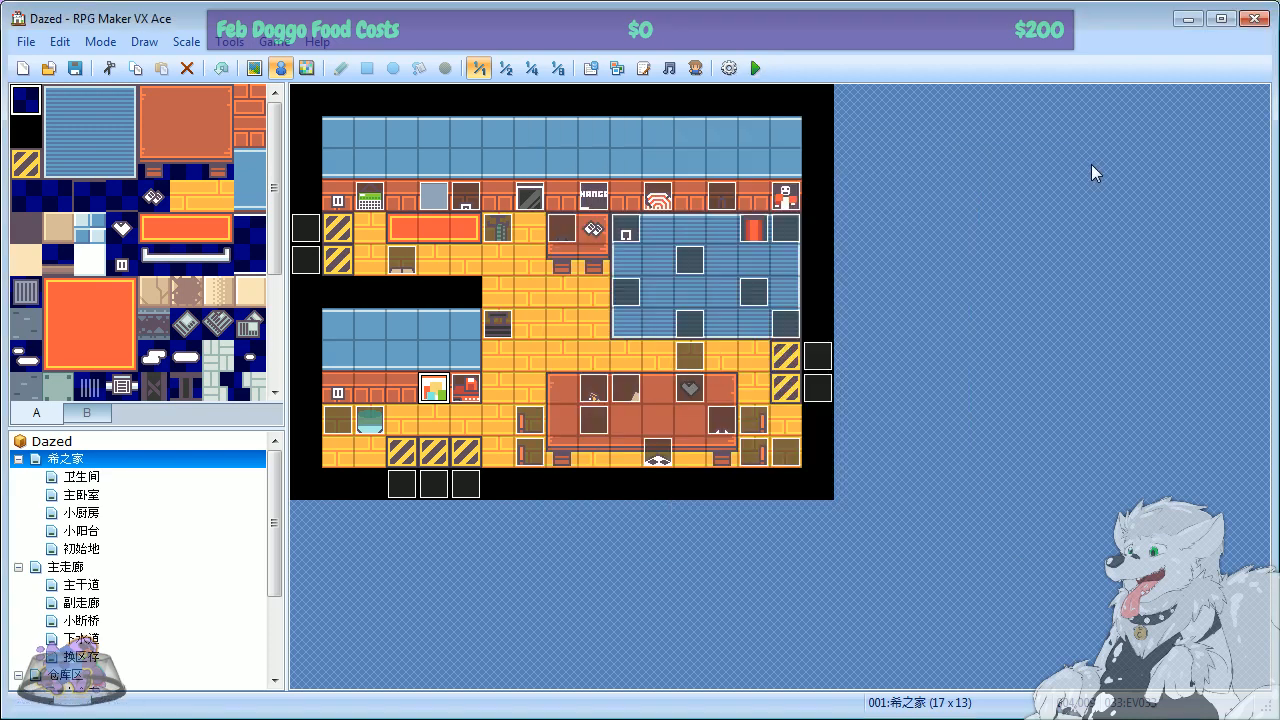
Step: Delete the Battle Processing command from the framed picture event and save the event
right_click(426, 392)
left_click(438, 400)
left_click(650, 172)
right_click(650, 173)
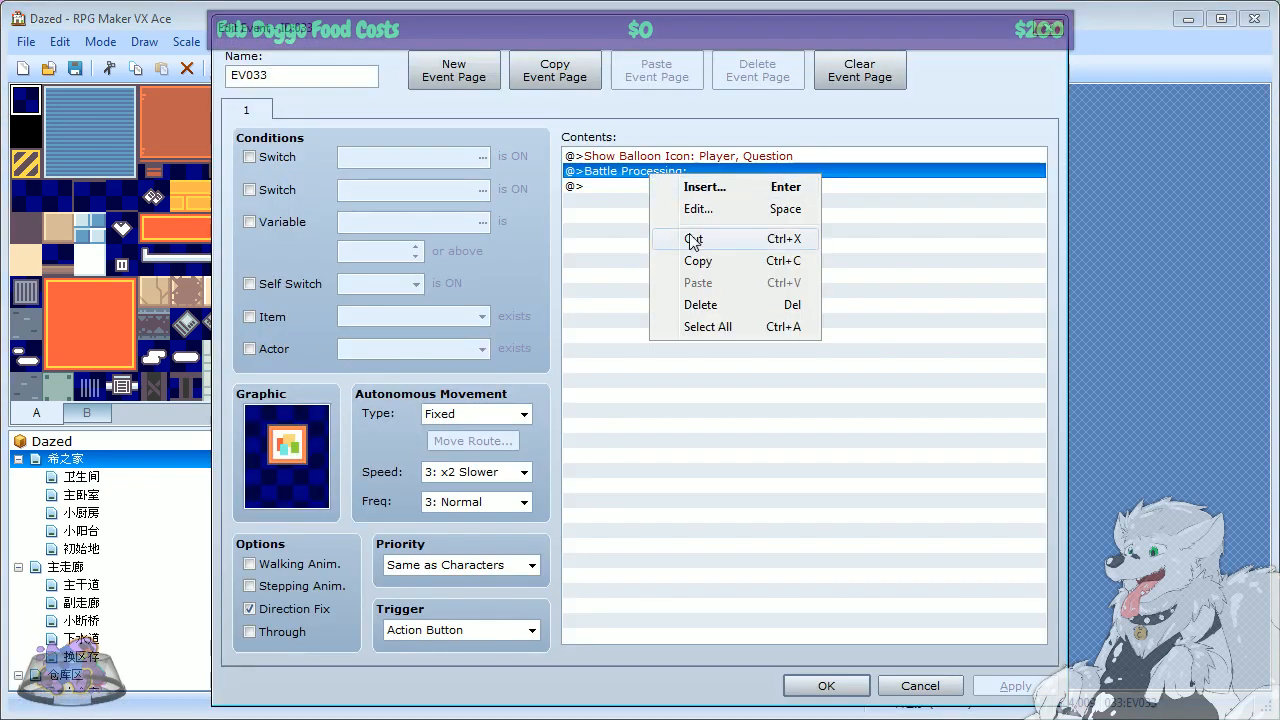
left_click(705, 305)
left_click(824, 686)
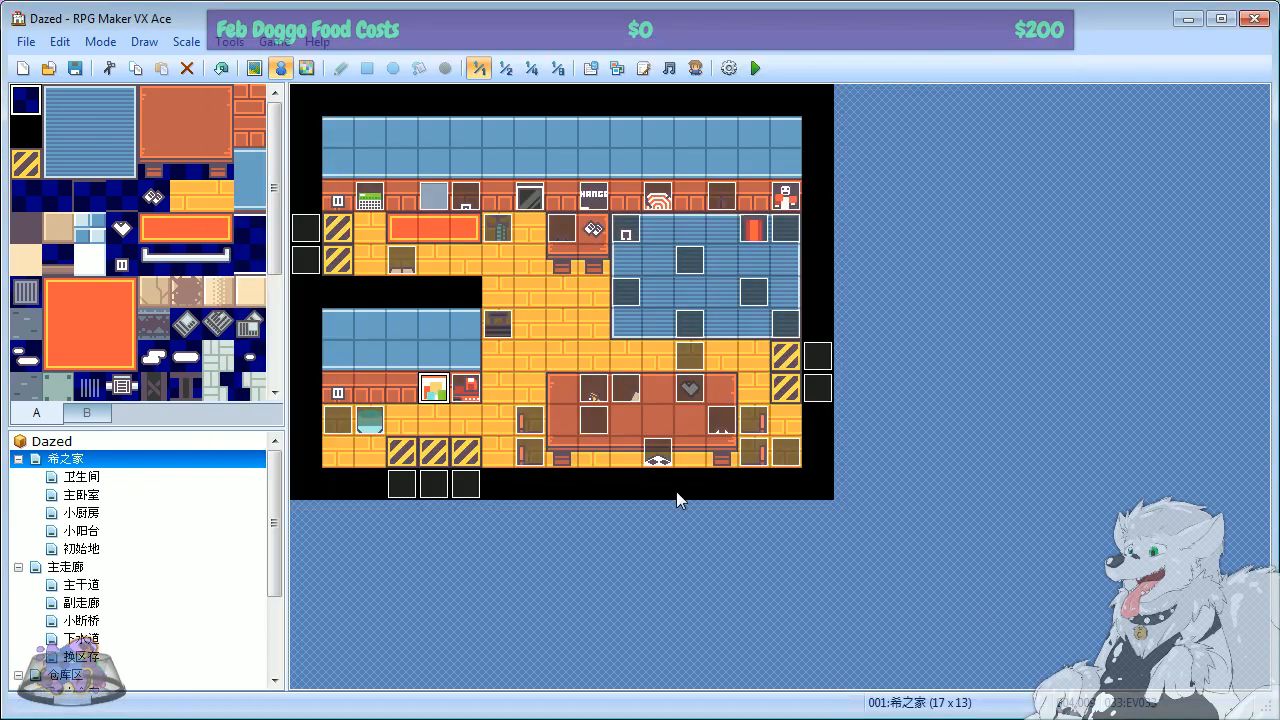
Step: Open the project database and examine its Terms and System settings
left_click(562, 292)
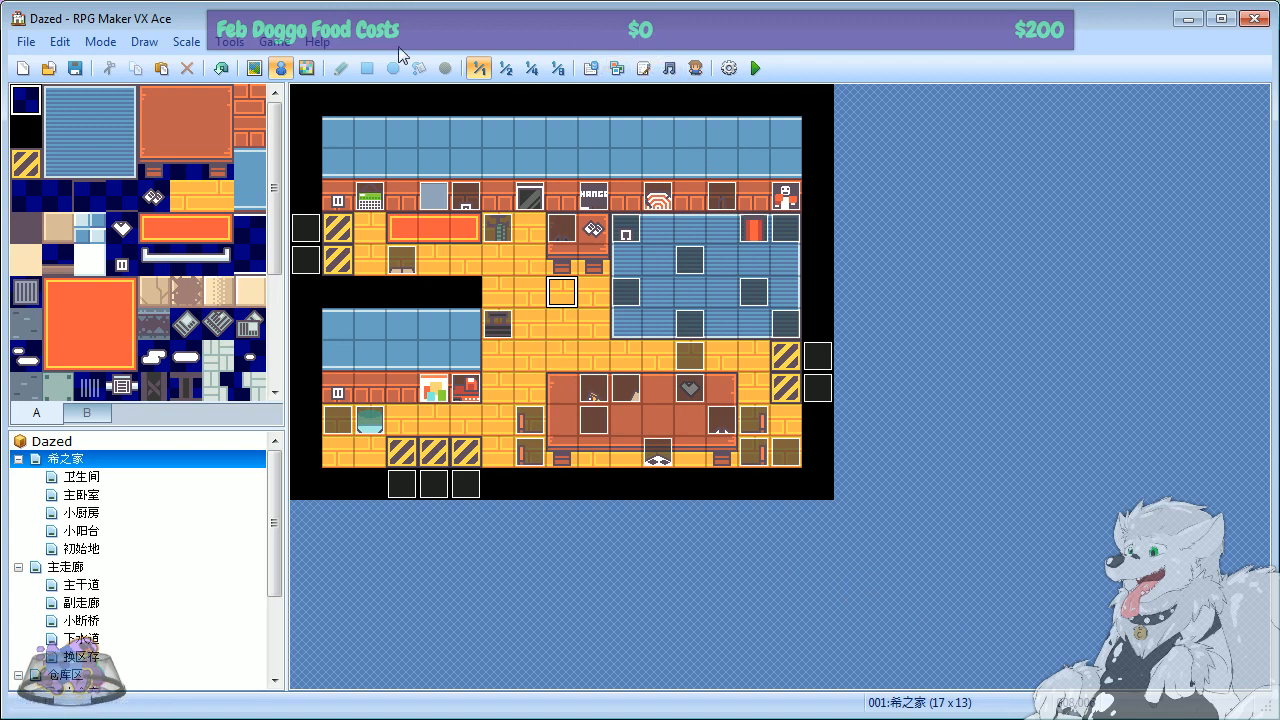
left_click(236, 45)
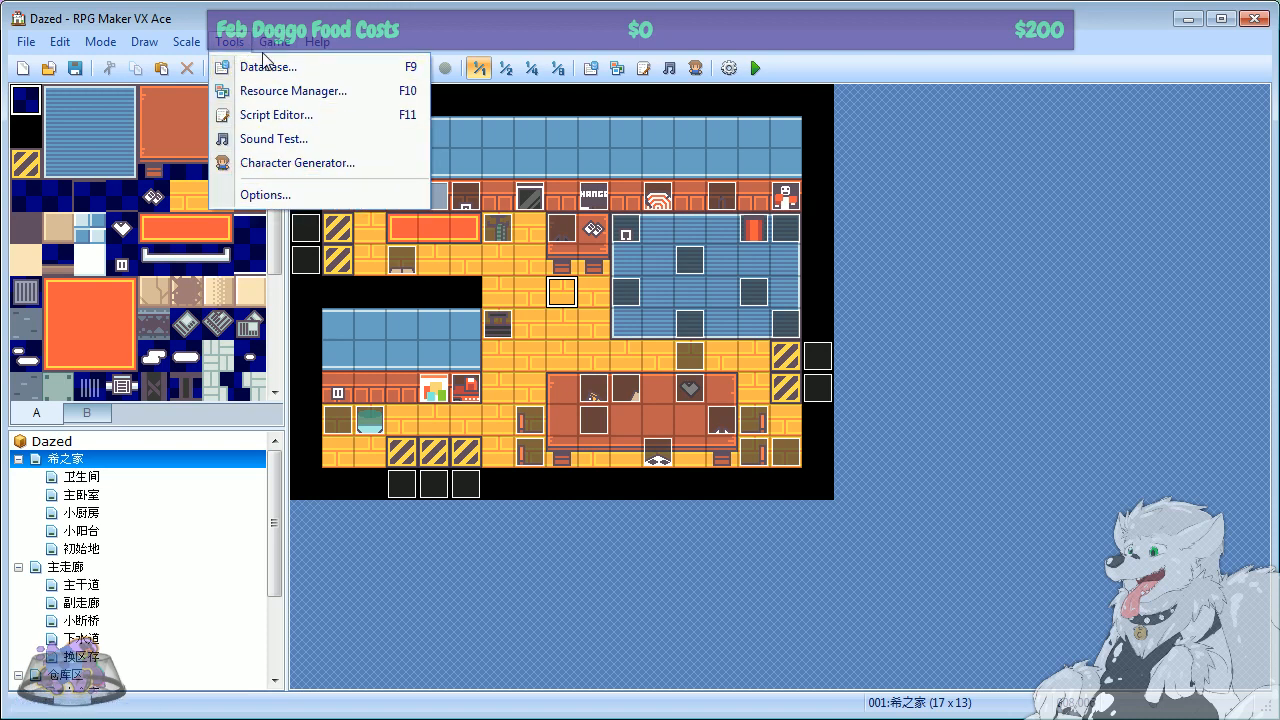
left_click(226, 49)
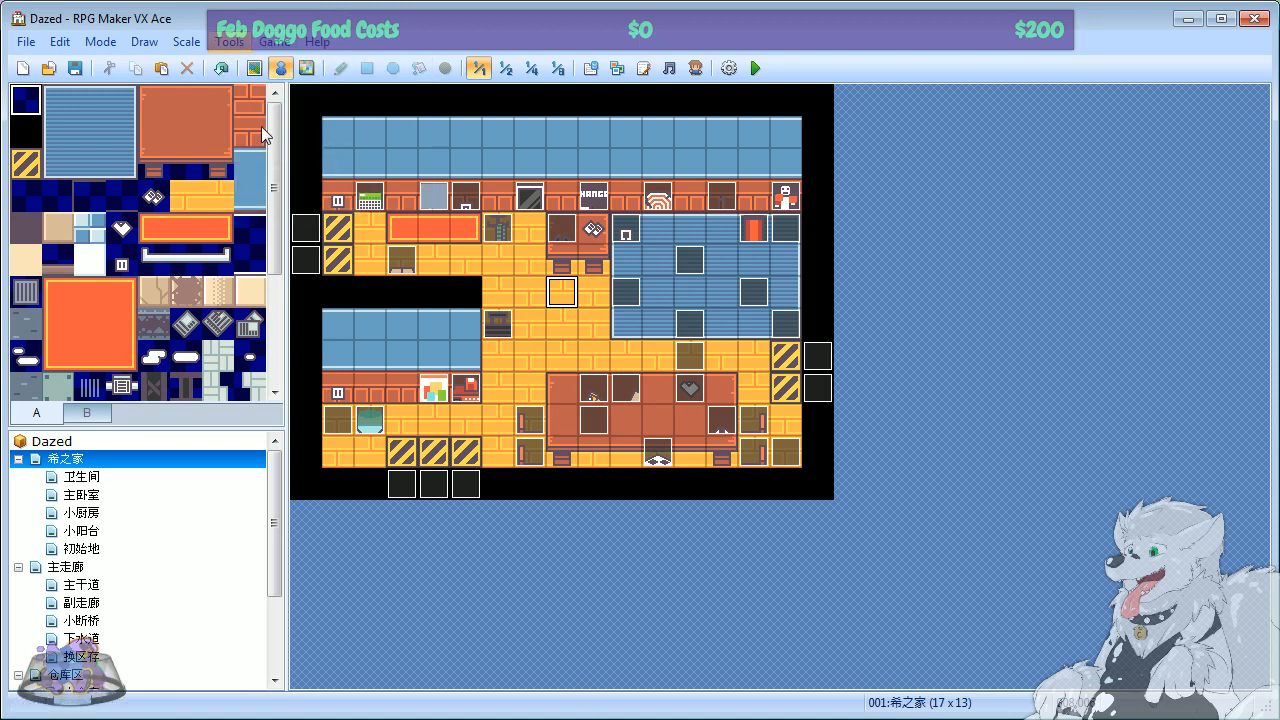
left_click(227, 45)
left_click(262, 67)
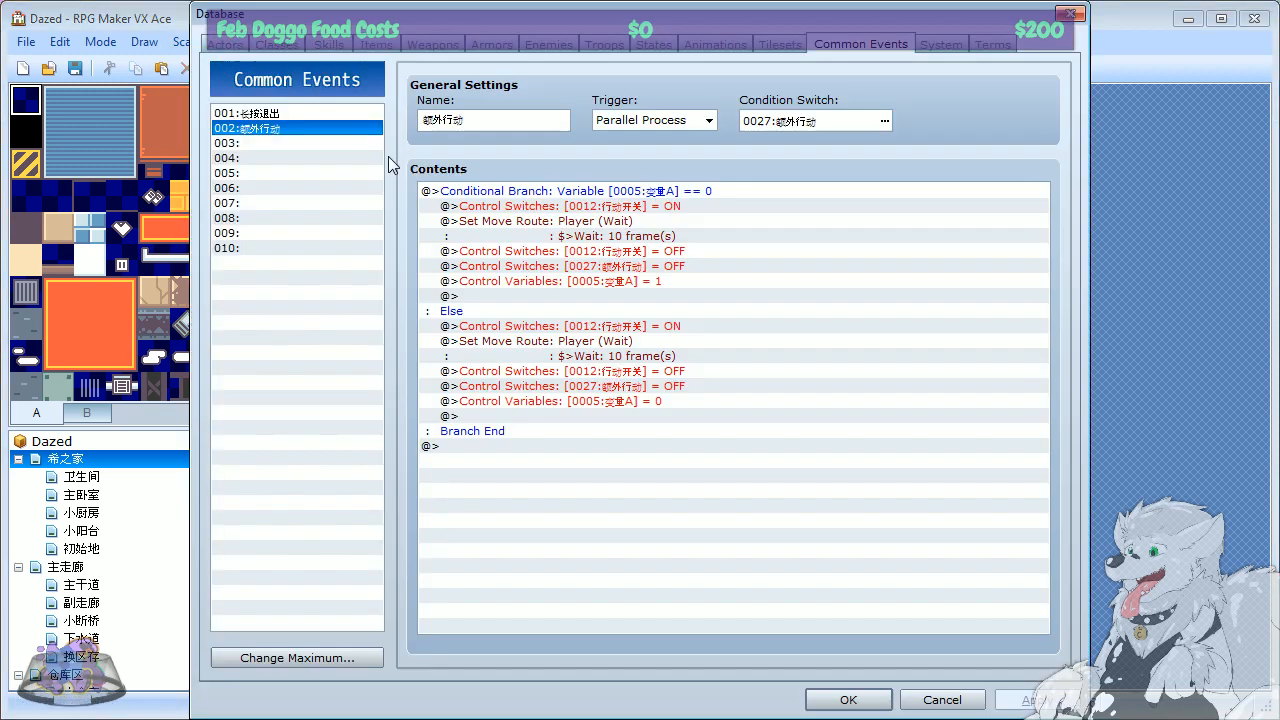
left_click(225, 45)
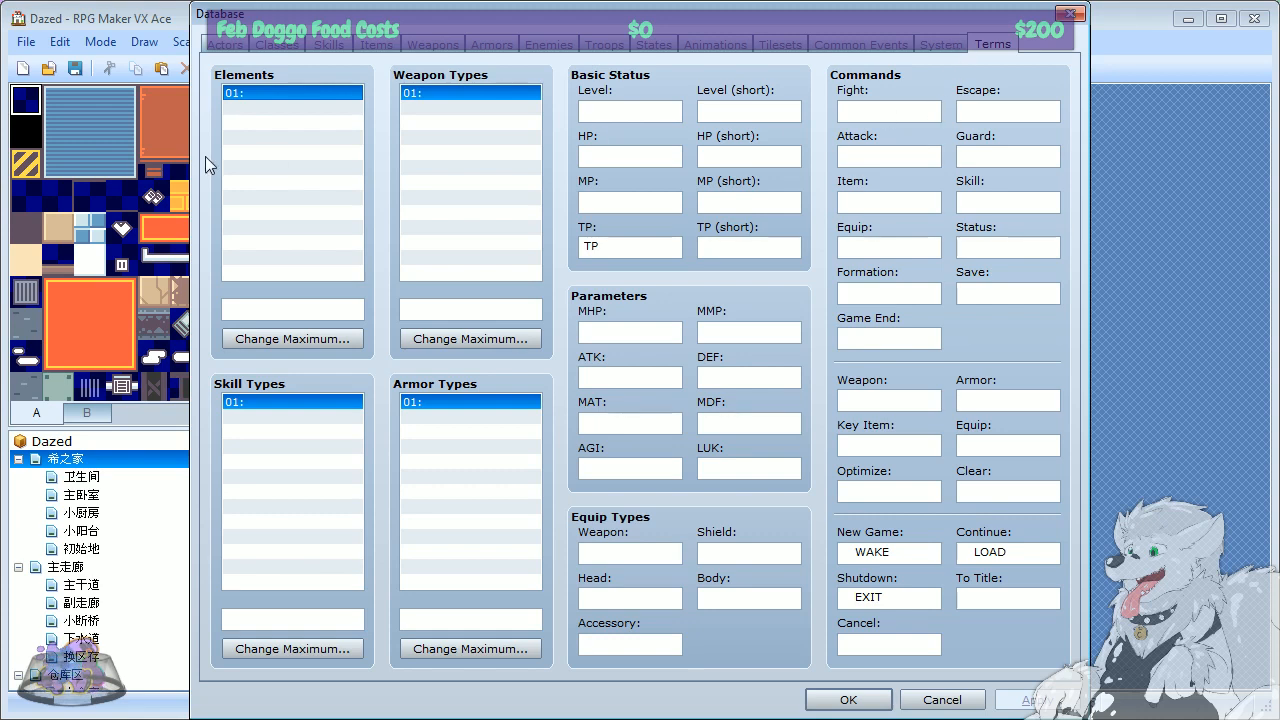
left_click(940, 53)
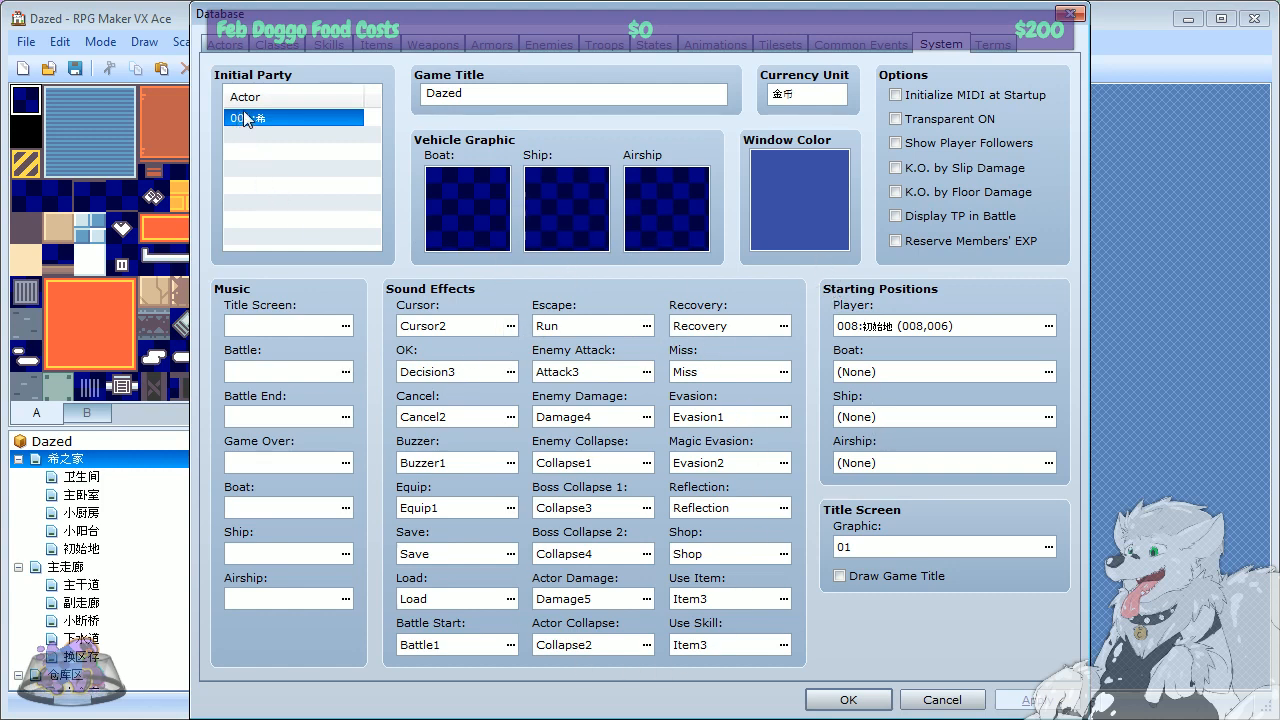
Step: Examine the database's common events and the 世界 tileset, including its World_B graphic, without changing anything
left_click(860, 45)
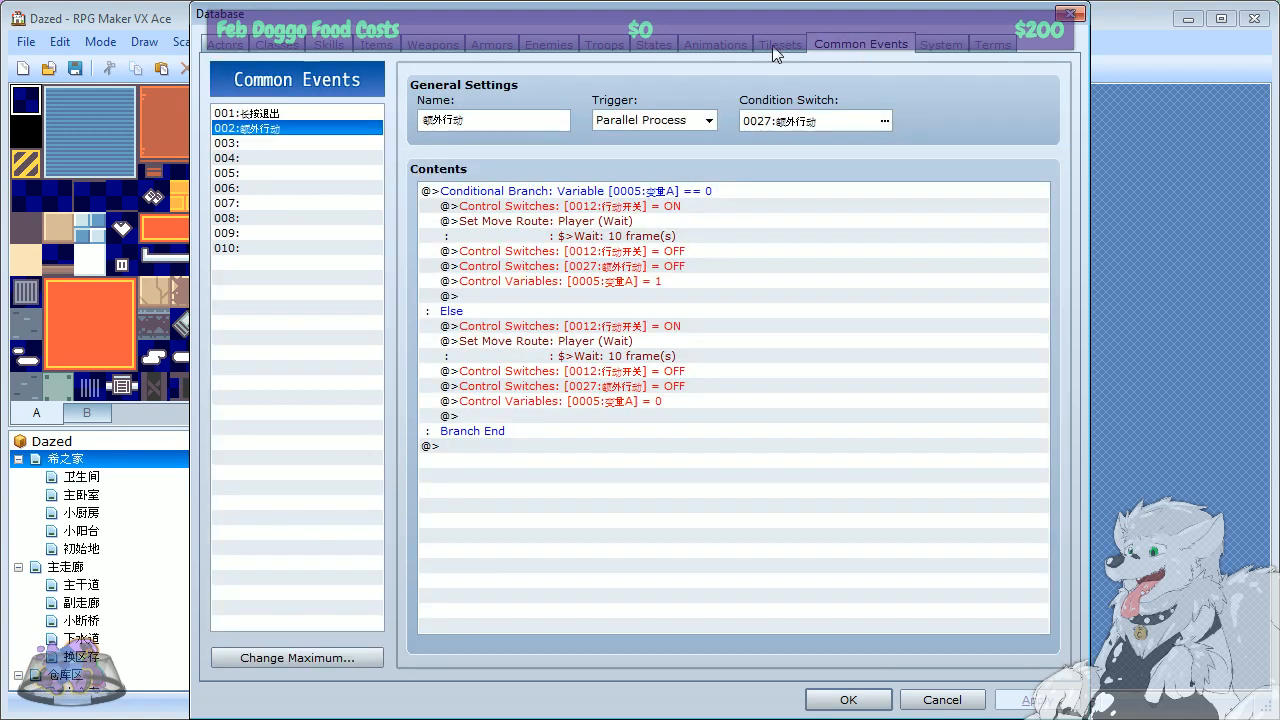
left_click(776, 46)
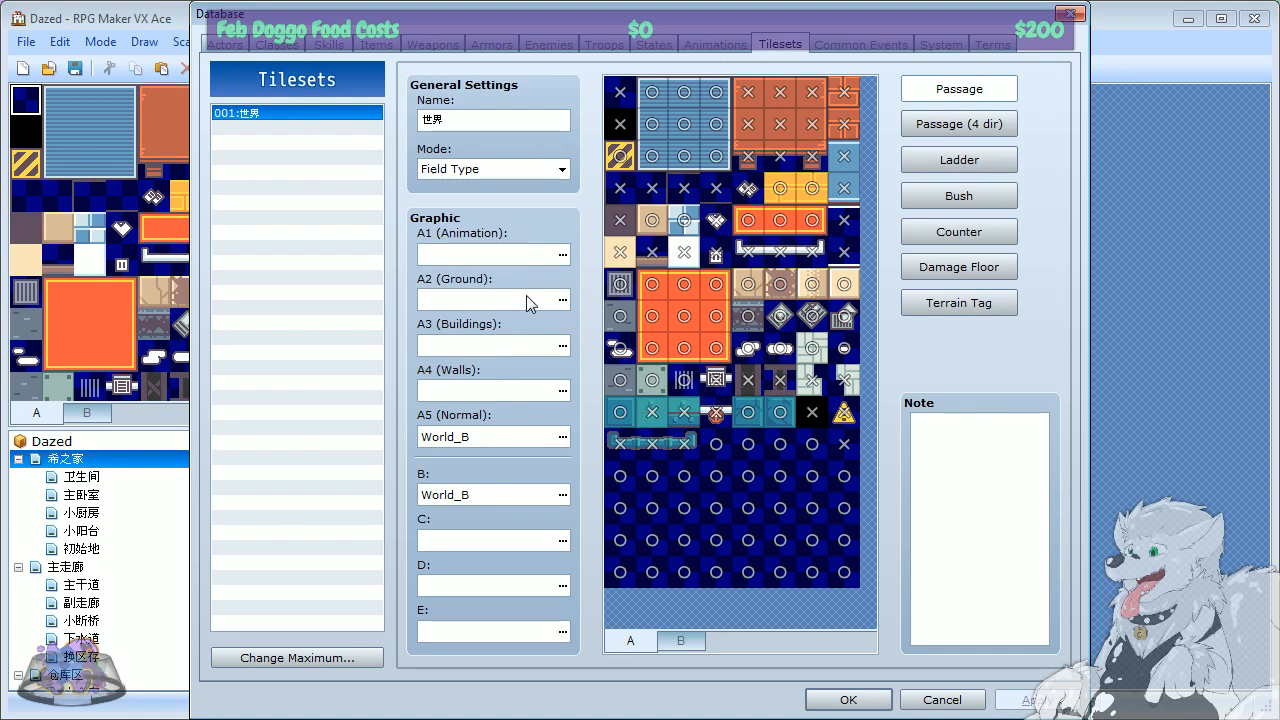
left_click(561, 494)
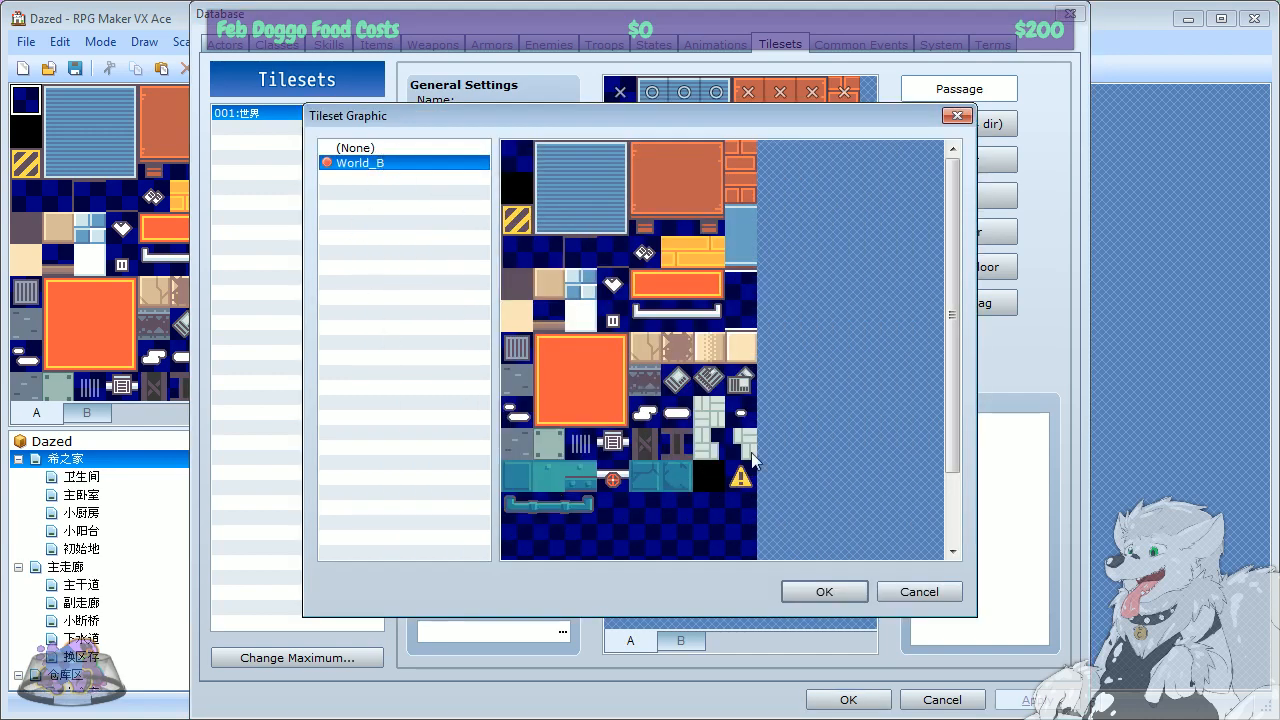
left_click(918, 592)
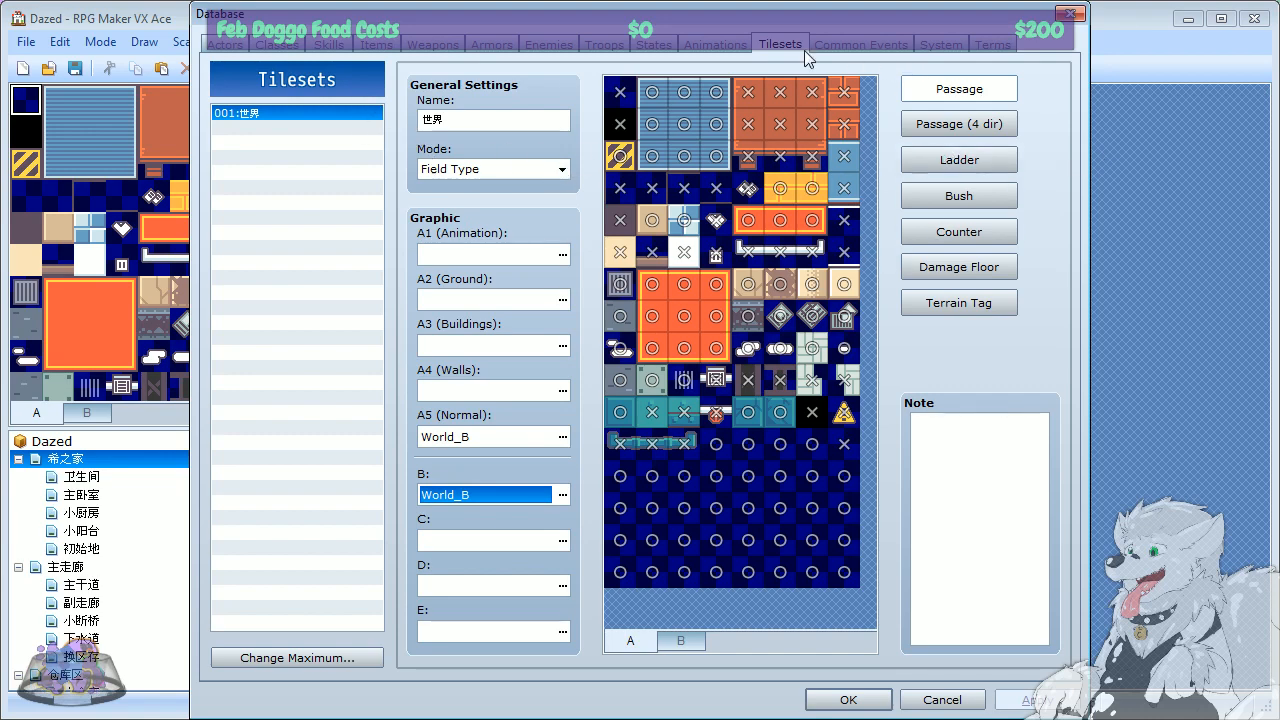
Step: Look through the remaining database categories, from Animations back through Enemies, Armors, Weapons and Classes to Actors
left_click(712, 46)
left_click(656, 46)
left_click(604, 46)
left_click(549, 45)
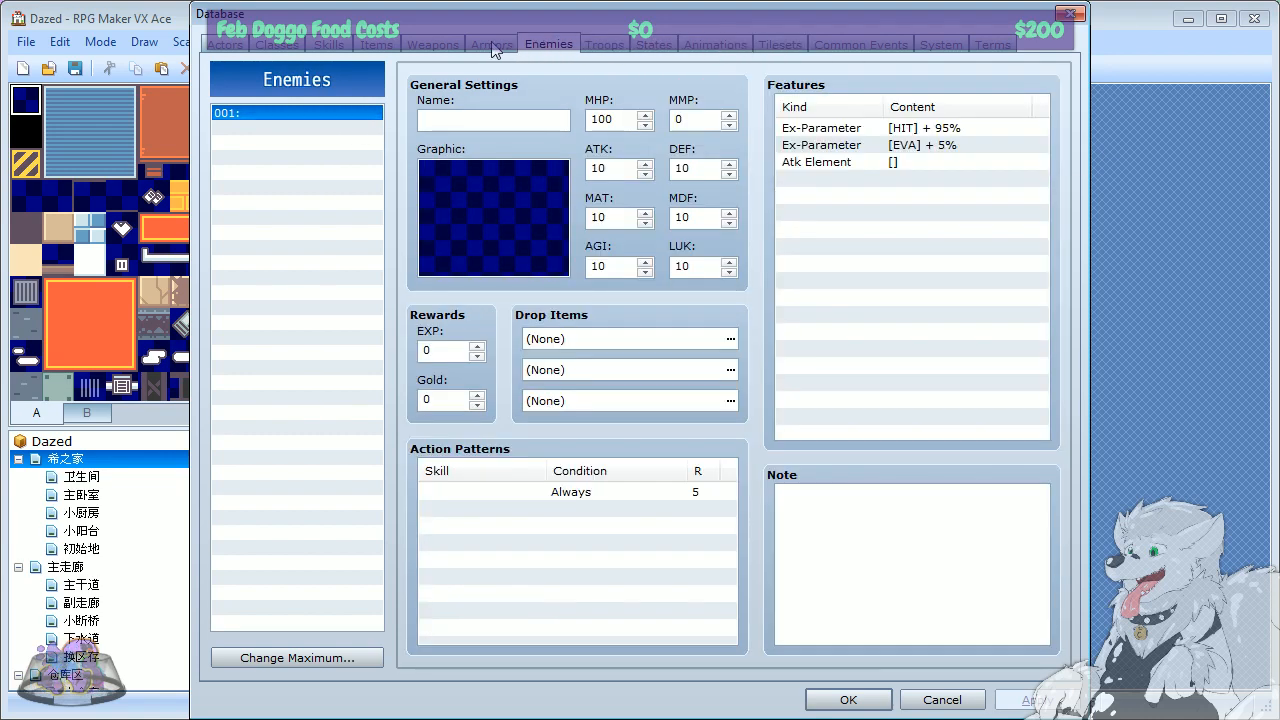
left_click(490, 45)
left_click(556, 45)
left_click(490, 45)
left_click(432, 45)
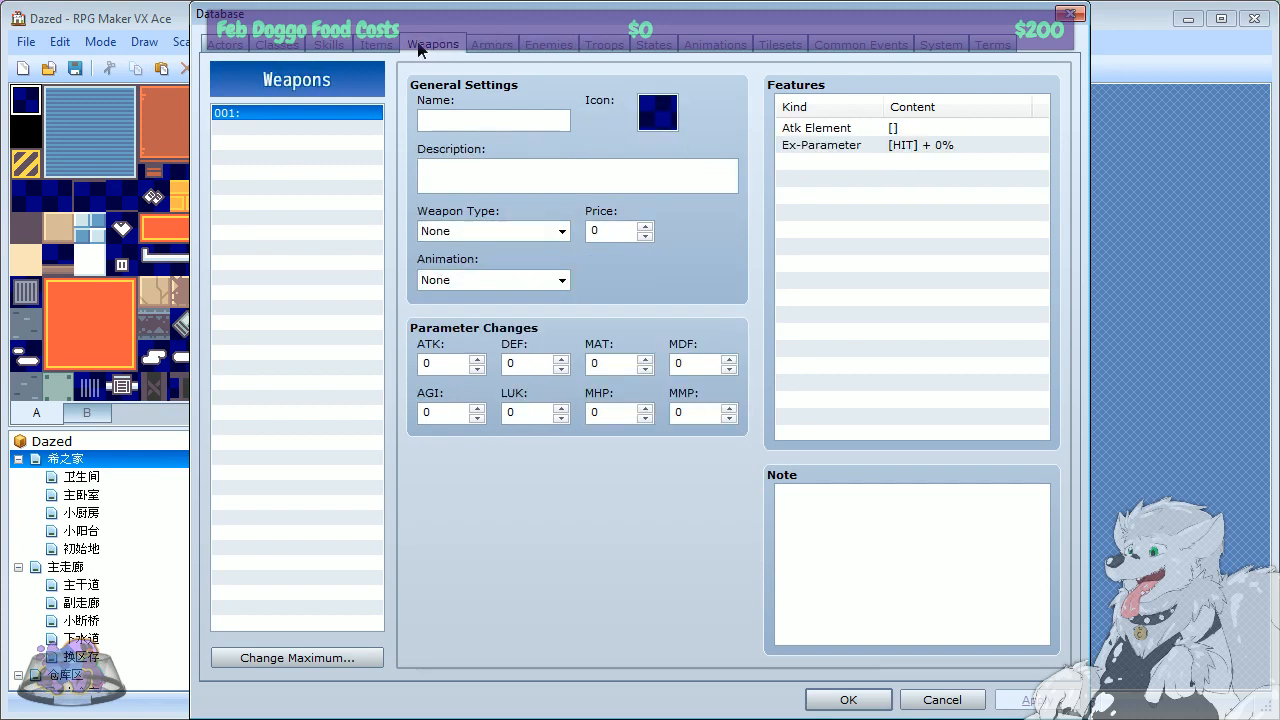
left_click(376, 45)
left_click(329, 45)
left_click(277, 45)
left_click(225, 45)
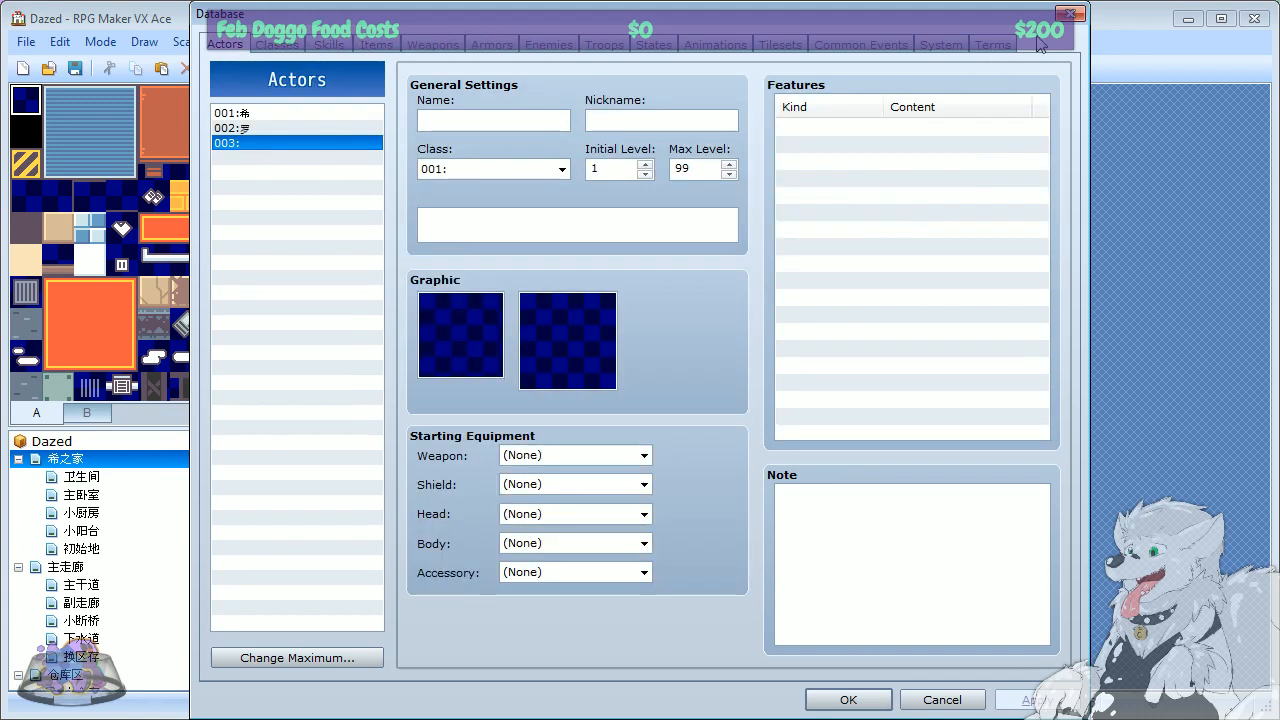
Step: Inspect character sheet 01 used for actor 002's graphic, and close the database without changes
left_click(258, 127)
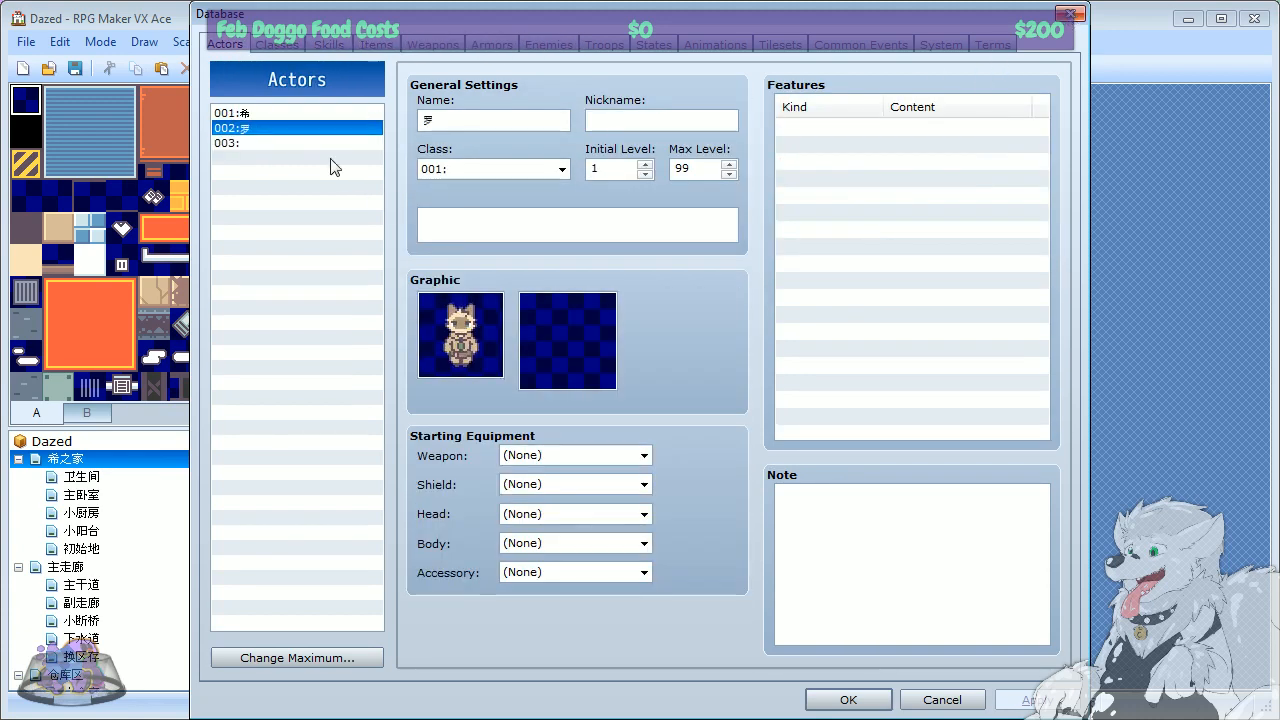
double_click(484, 339)
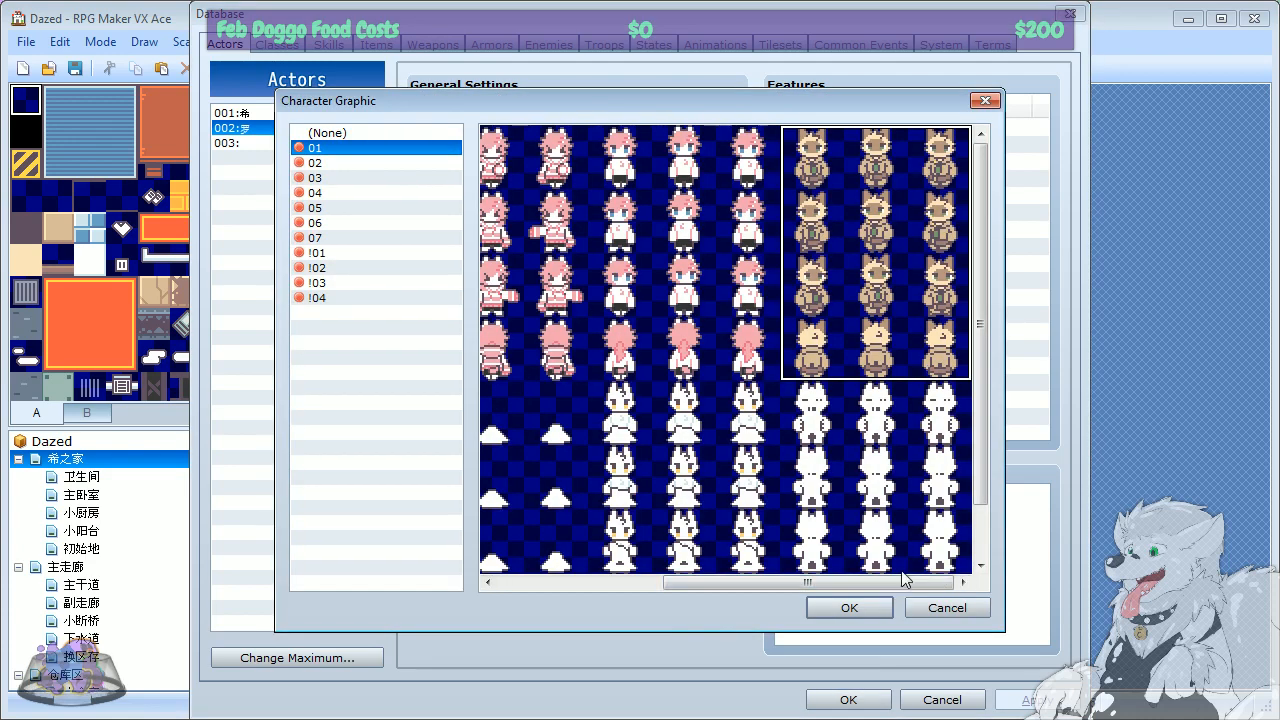
left_click_drag(981, 455, 986, 512)
left_click_drag(841, 586, 674, 595)
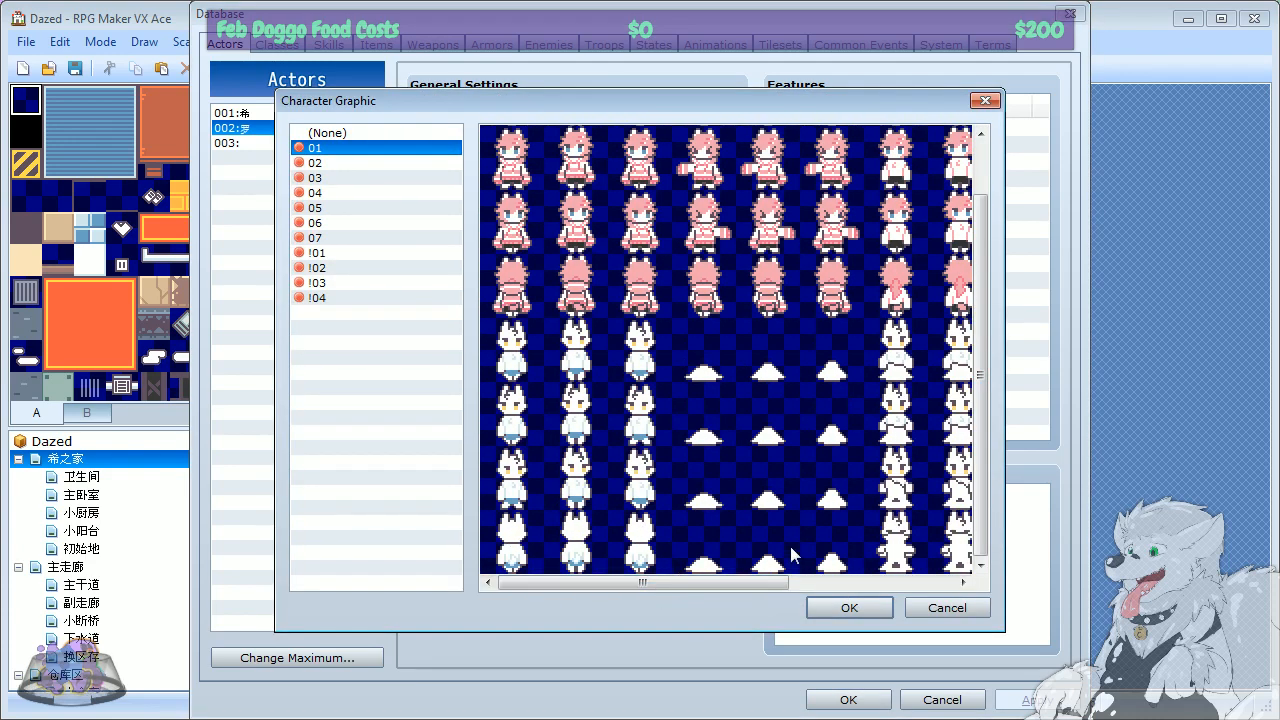
left_click_drag(976, 353, 976, 301)
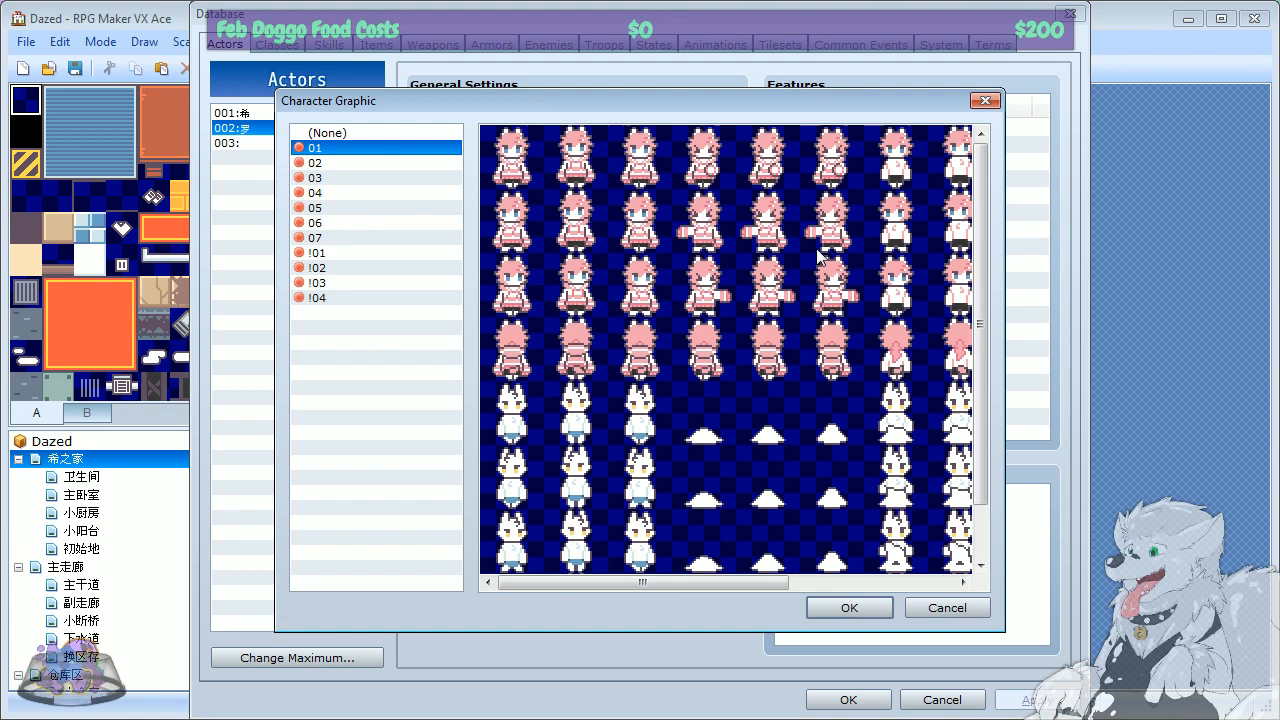
left_click(767, 217)
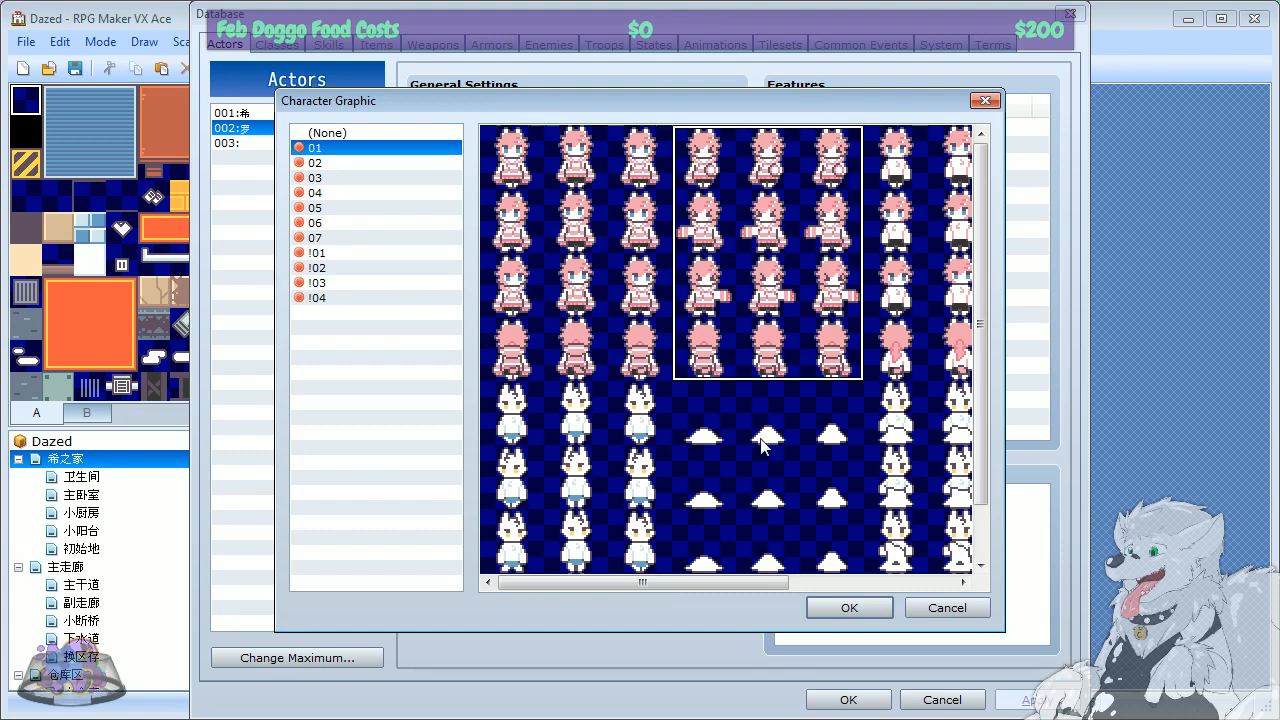
left_click(943, 612)
left_click(922, 699)
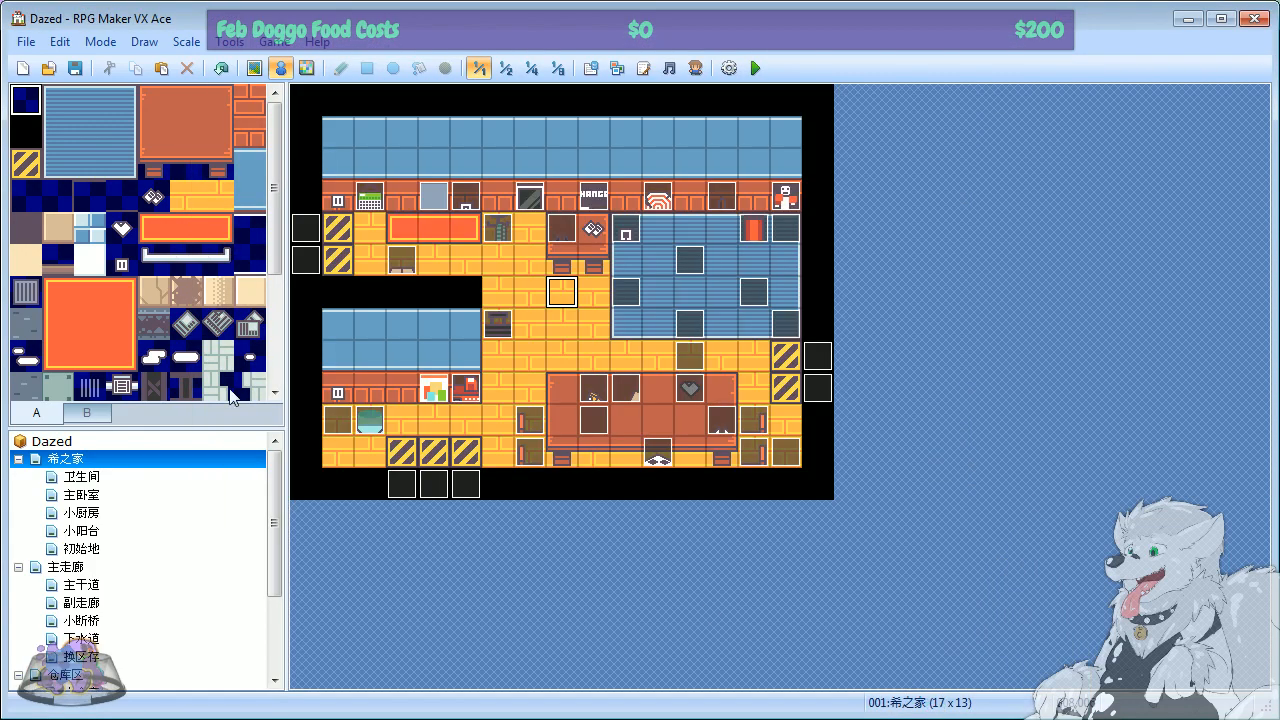
Step: Open event EV001 on the 初始地 map and examine the first commands of its opening sequence
left_click(82, 548)
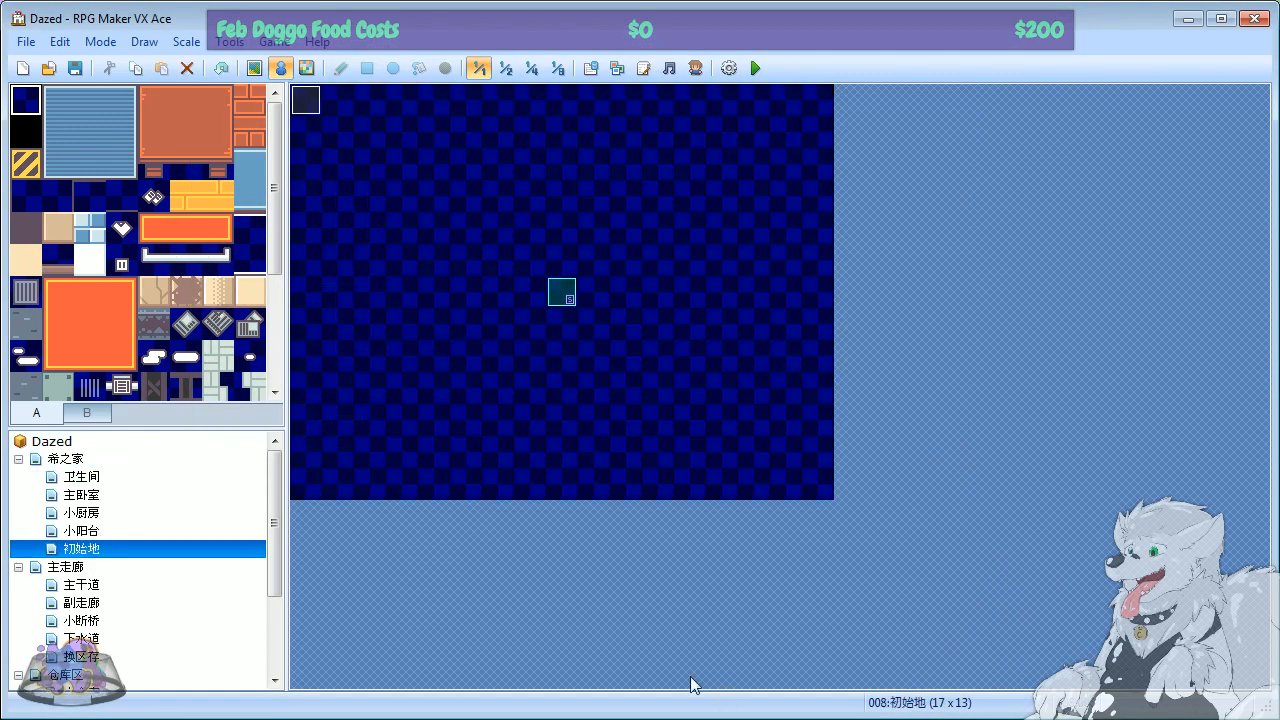
left_click(568, 300)
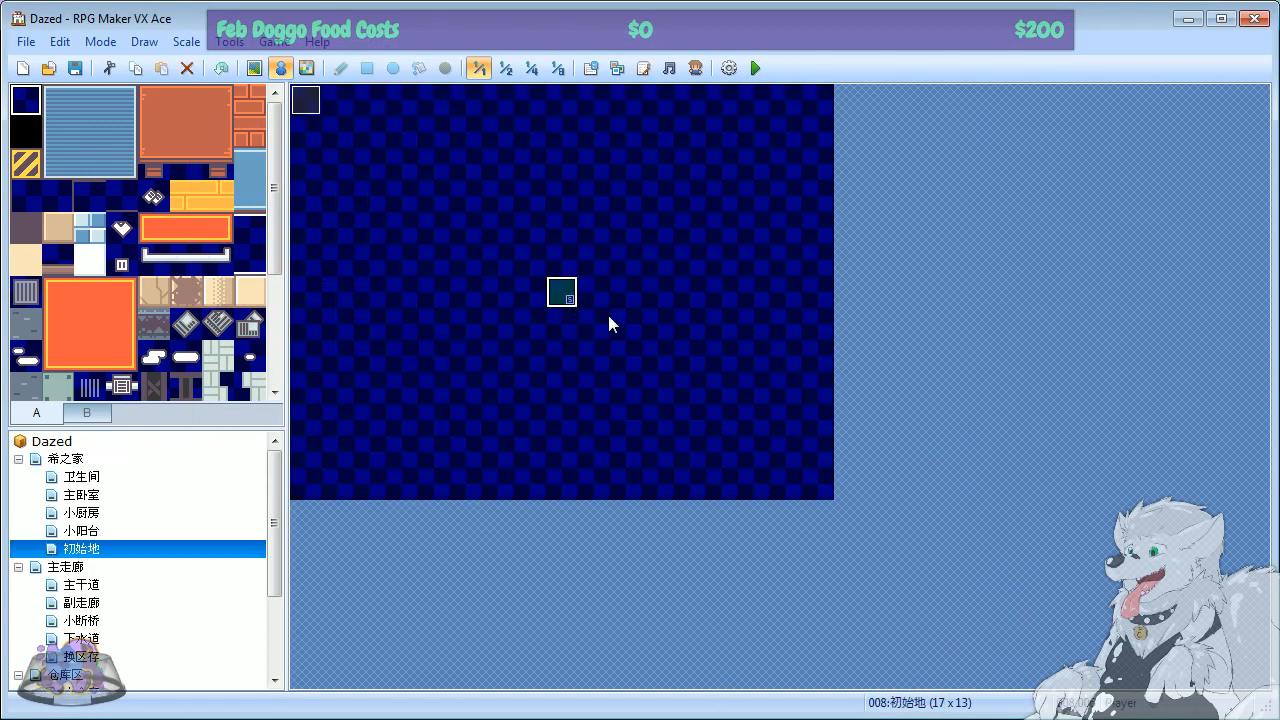
double_click(297, 108)
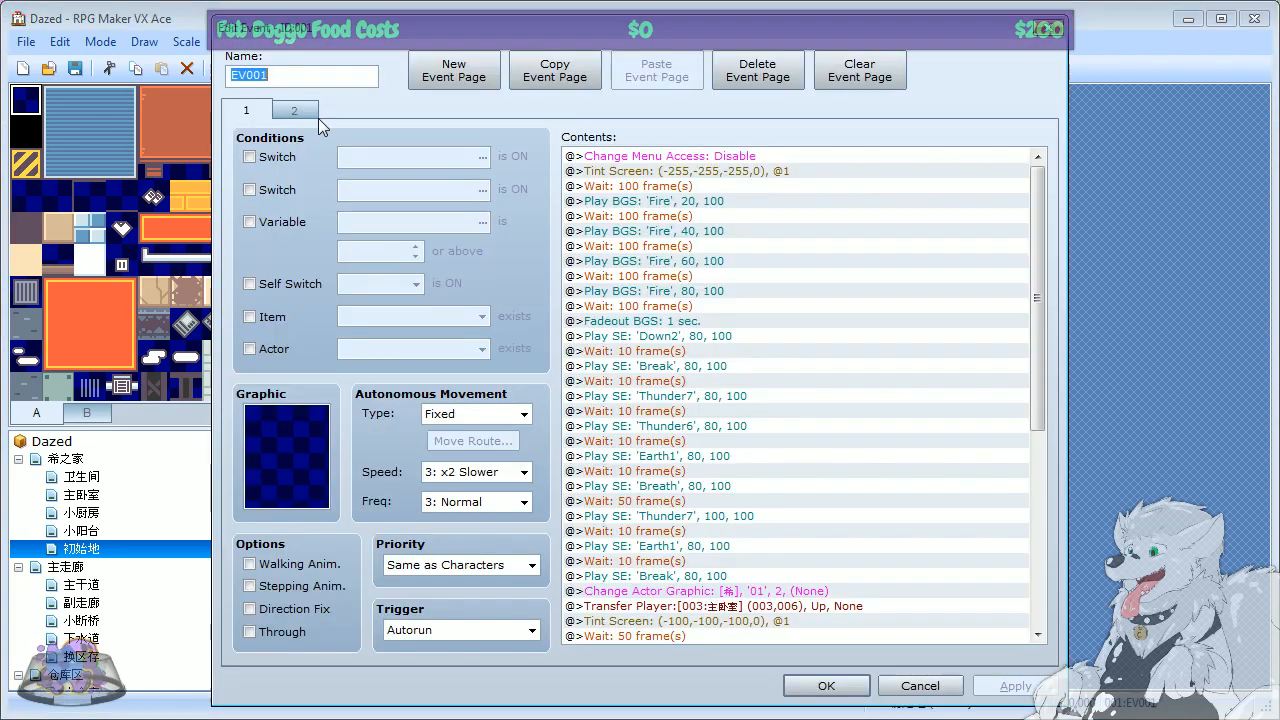
left_click(690, 162)
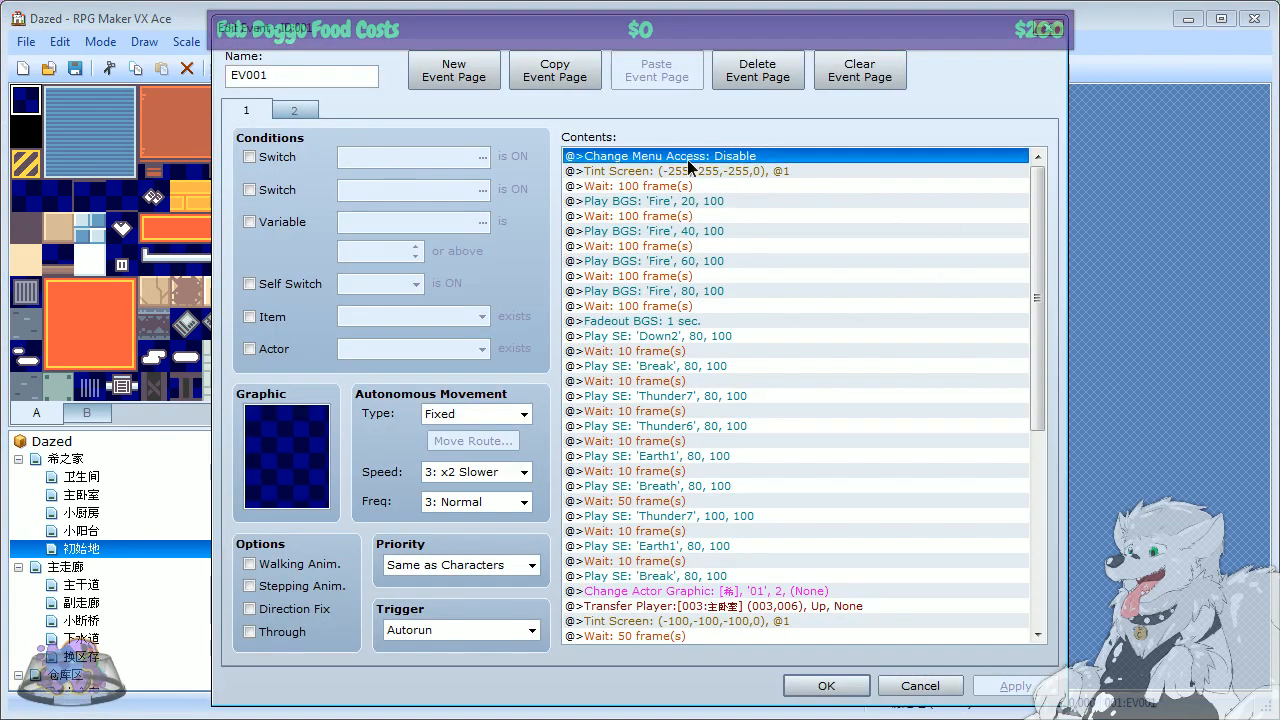
left_click(700, 186)
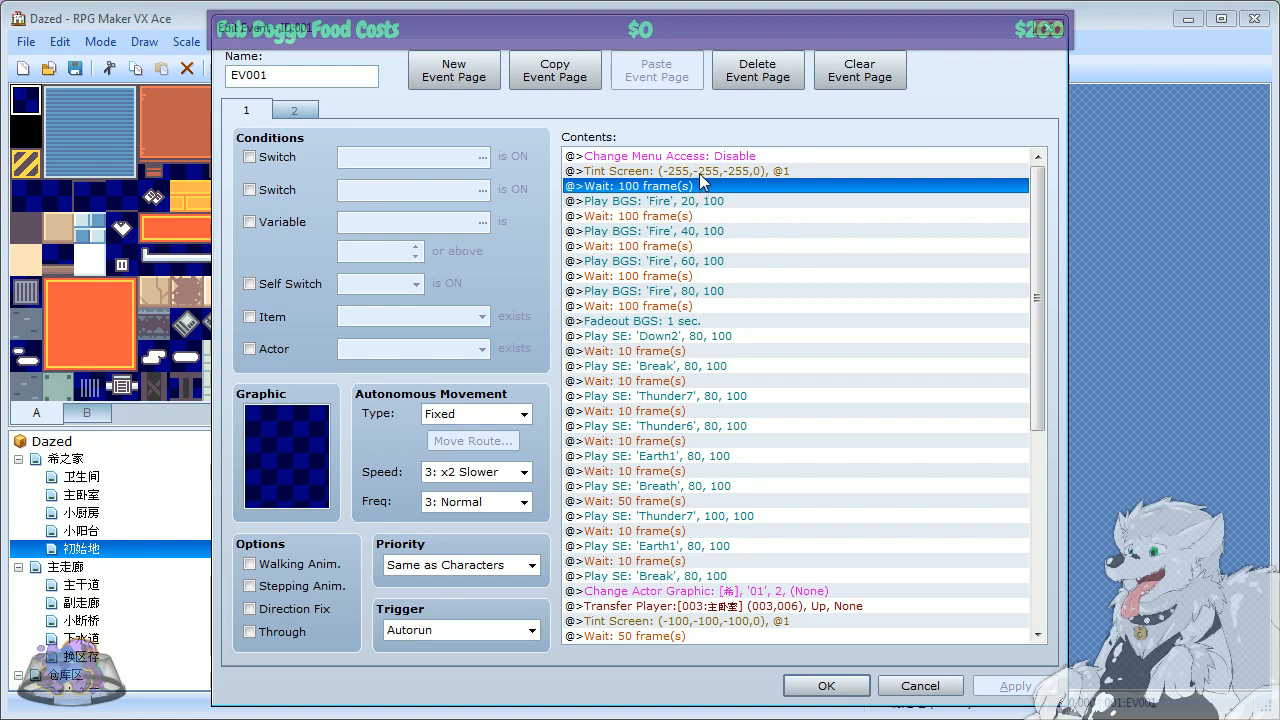
Step: Try raising the red tone in EV001's first Tint Screen command, discarding the change
right_click(700, 171)
left_click(755, 208)
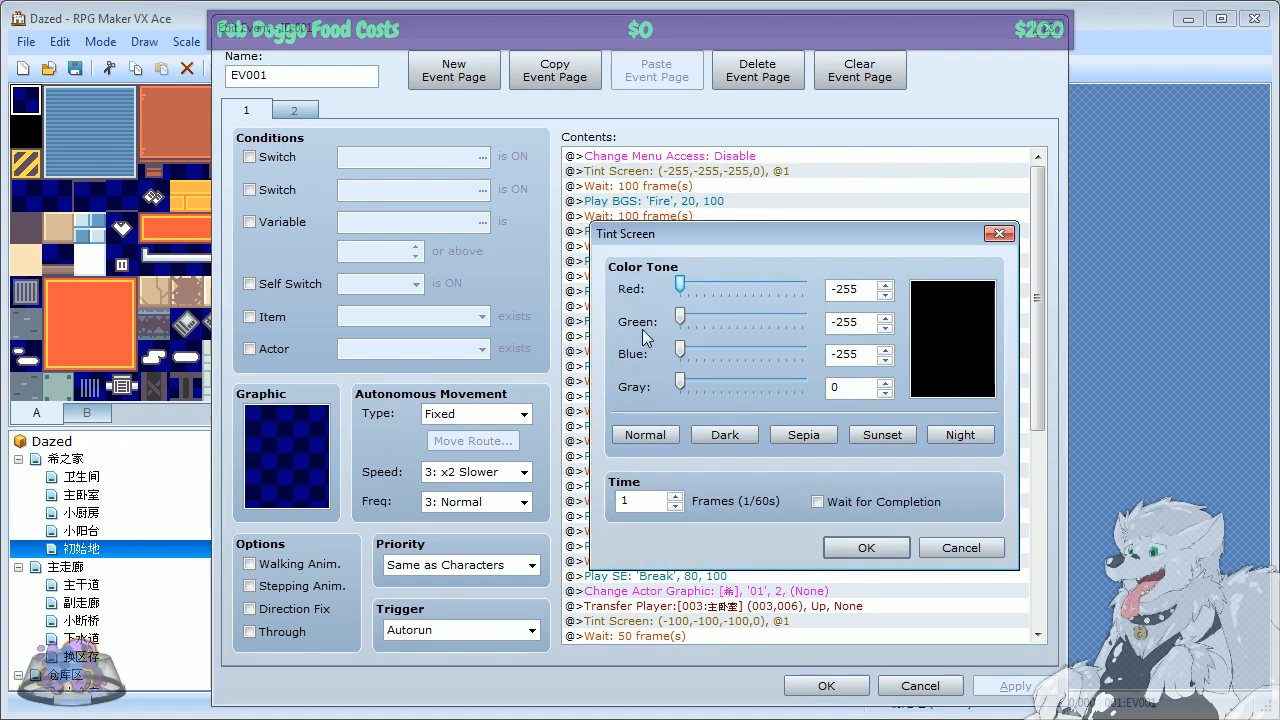
left_click_drag(680, 285, 805, 285)
left_click(980, 545)
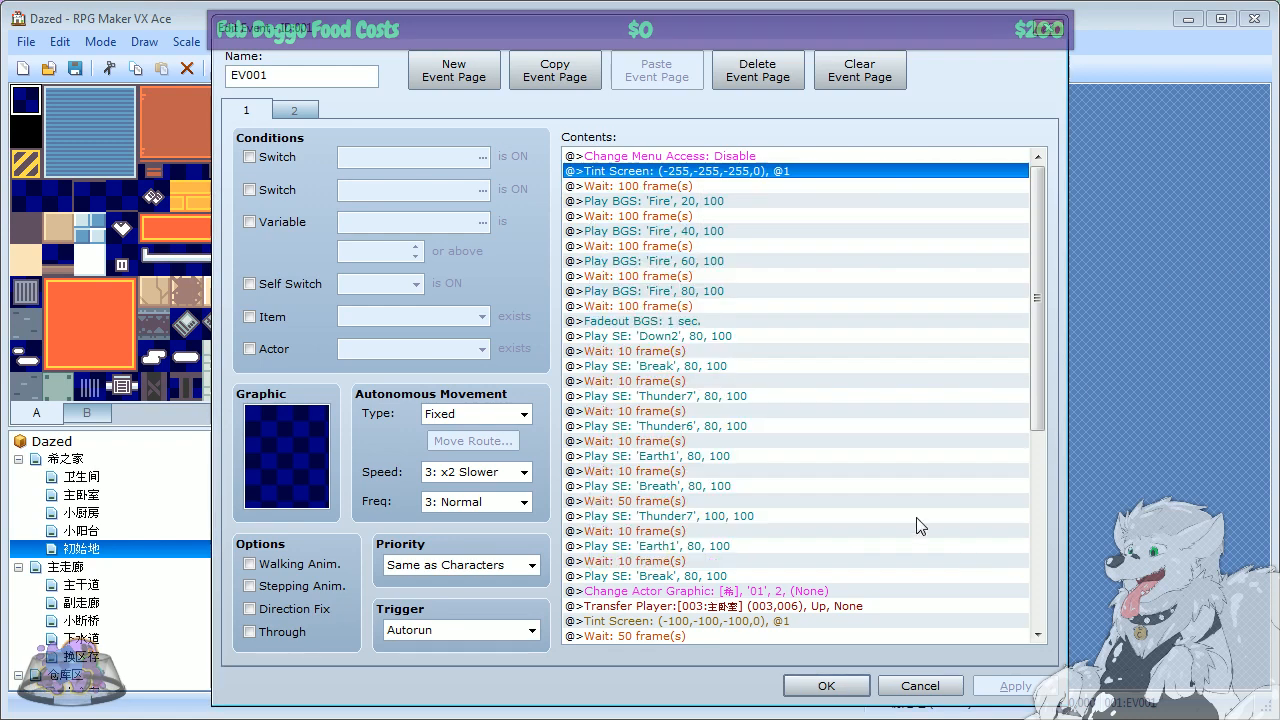
Step: Review the rest of EV001's commands and the first Change Actor Graphic settings, closing the event without changes
left_click(664, 188)
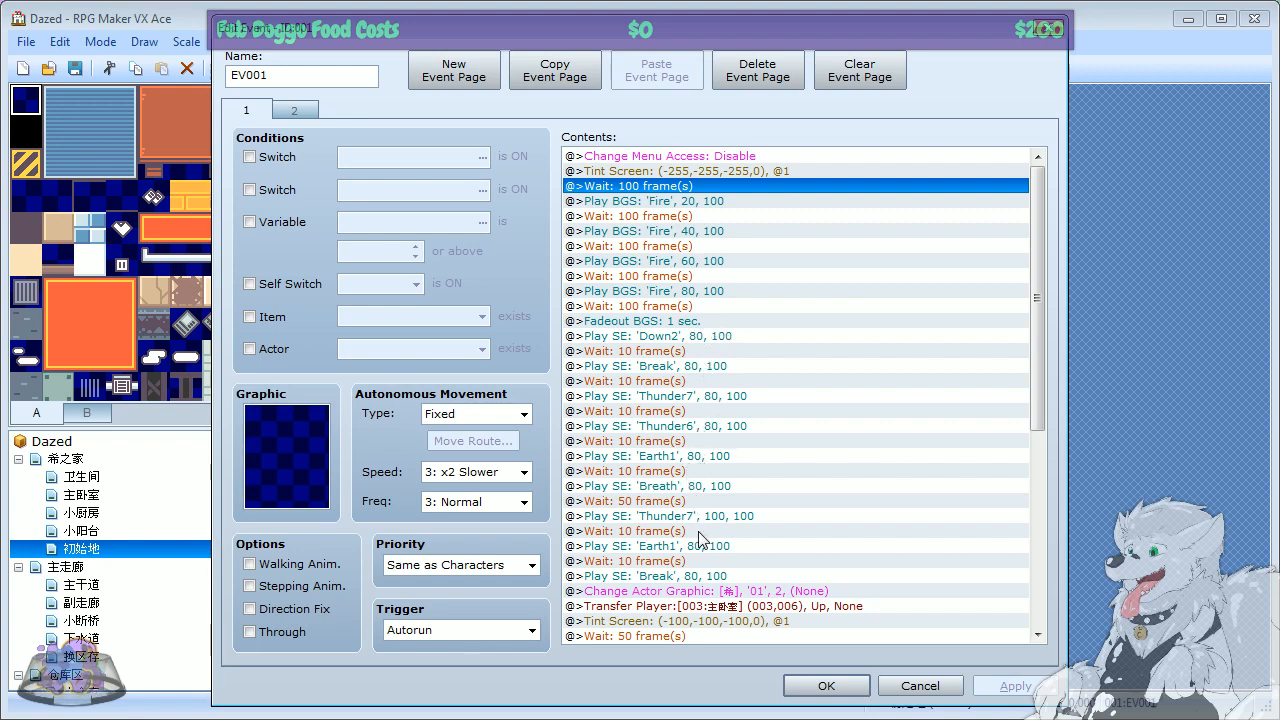
scroll(795, 427, "down", 8)
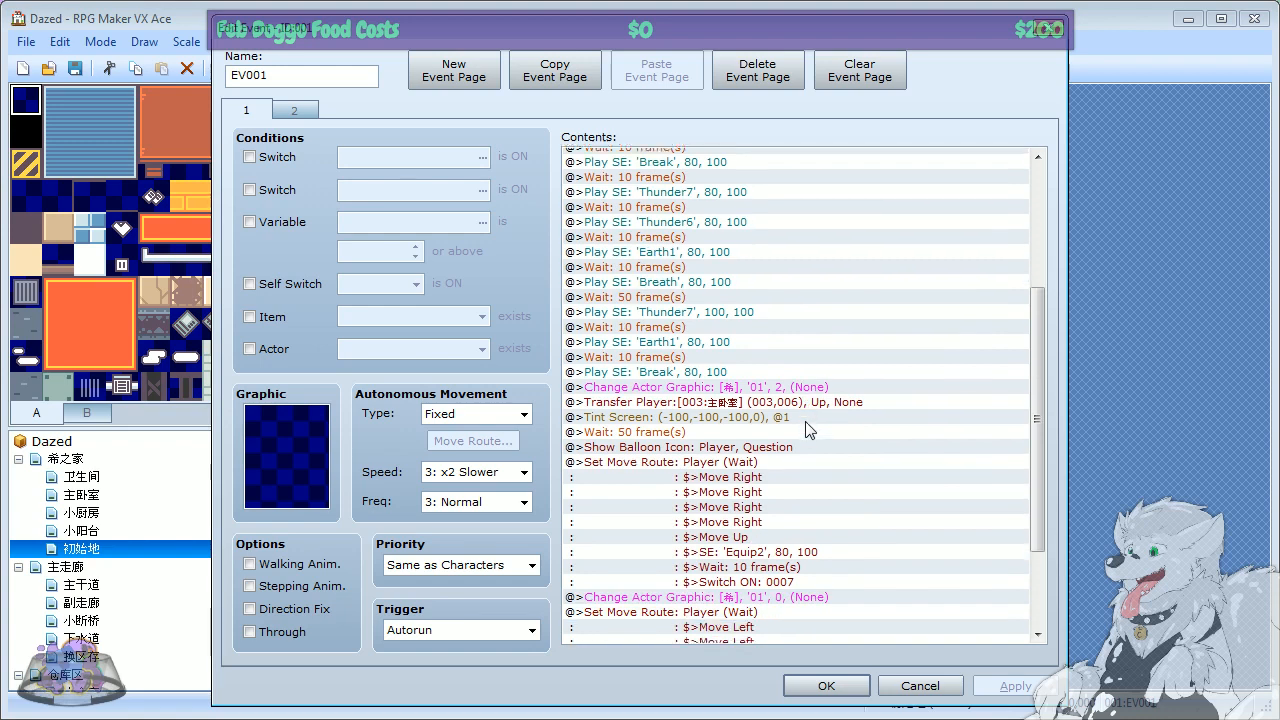
left_click(694, 236)
right_click(700, 238)
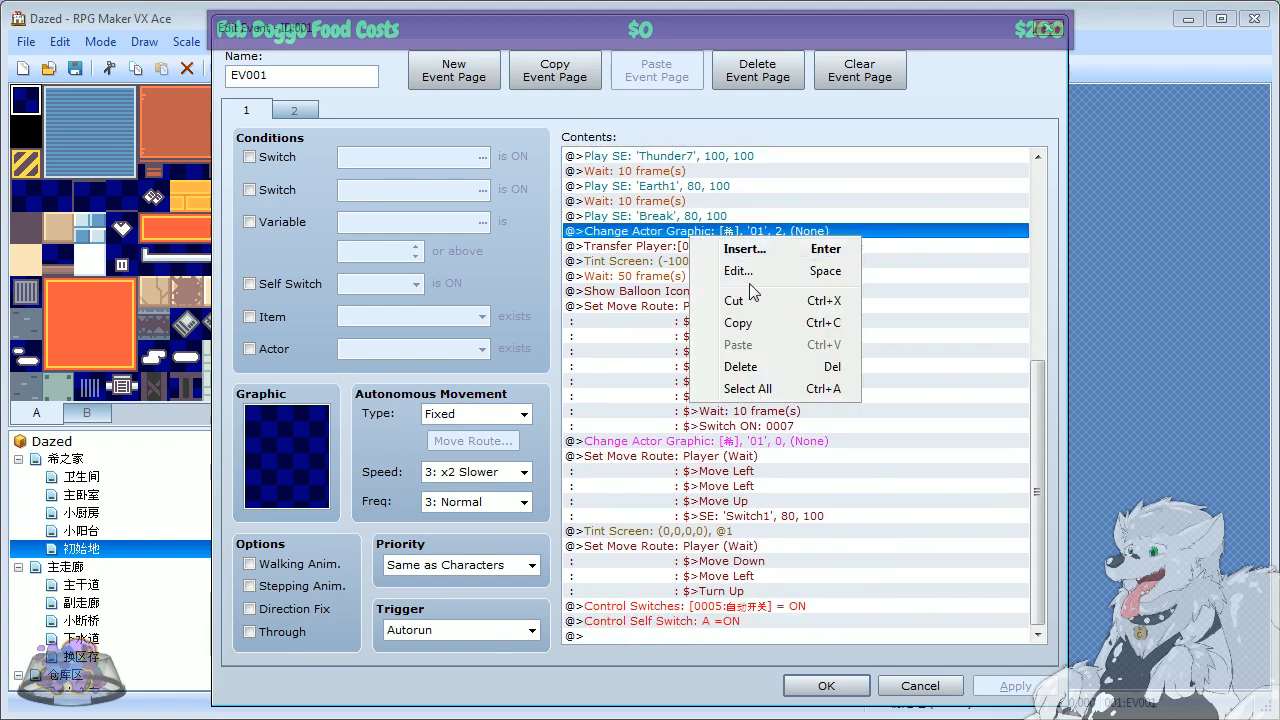
left_click(749, 276)
left_click(830, 318)
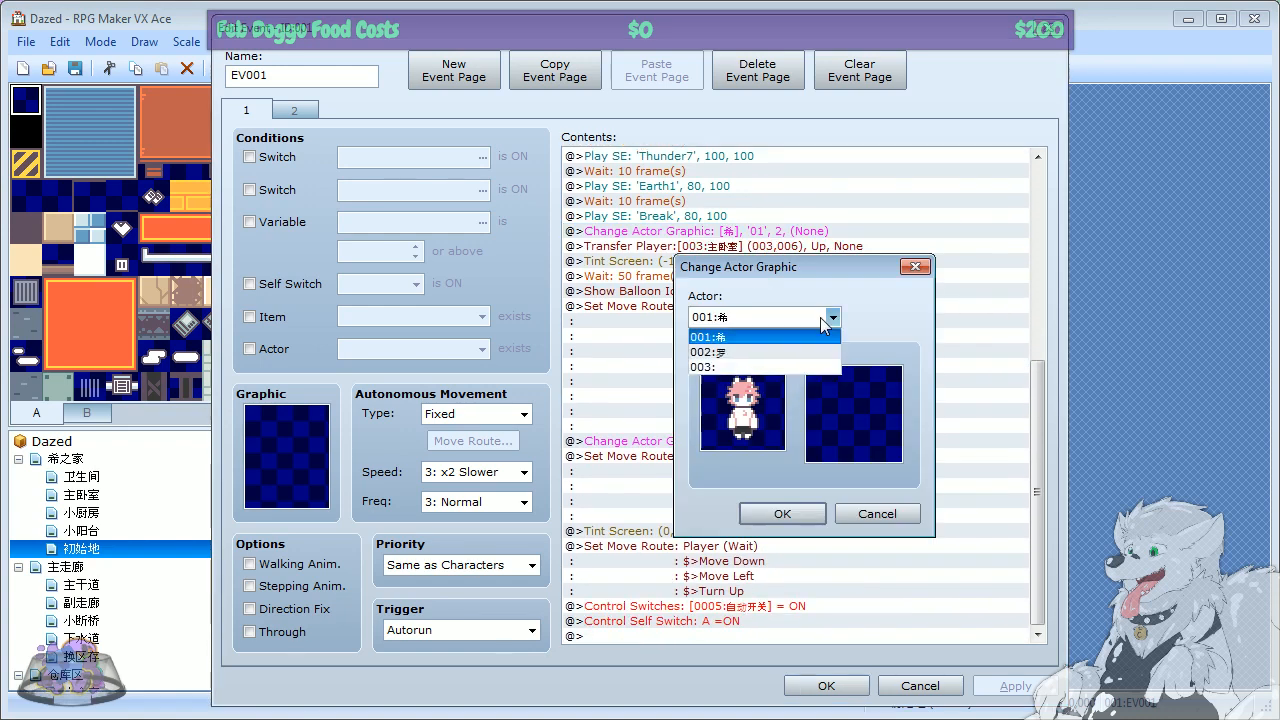
left_click(828, 318)
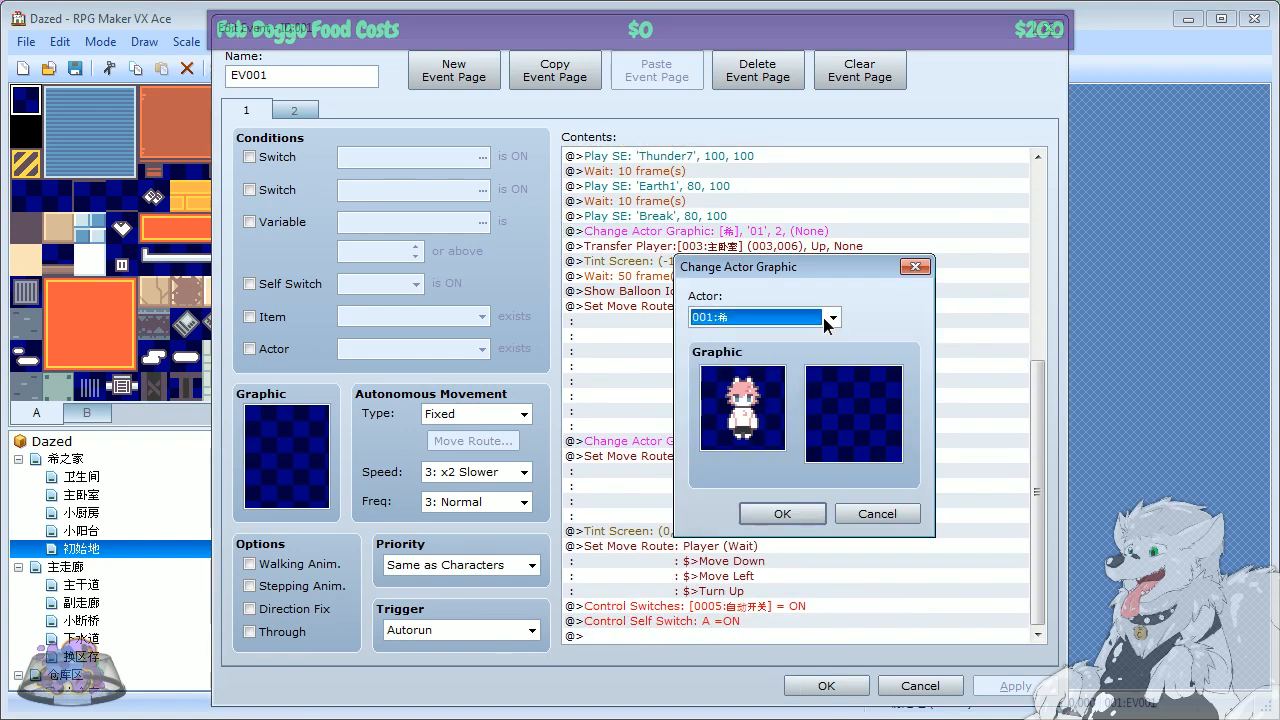
left_click(893, 519)
left_click(918, 686)
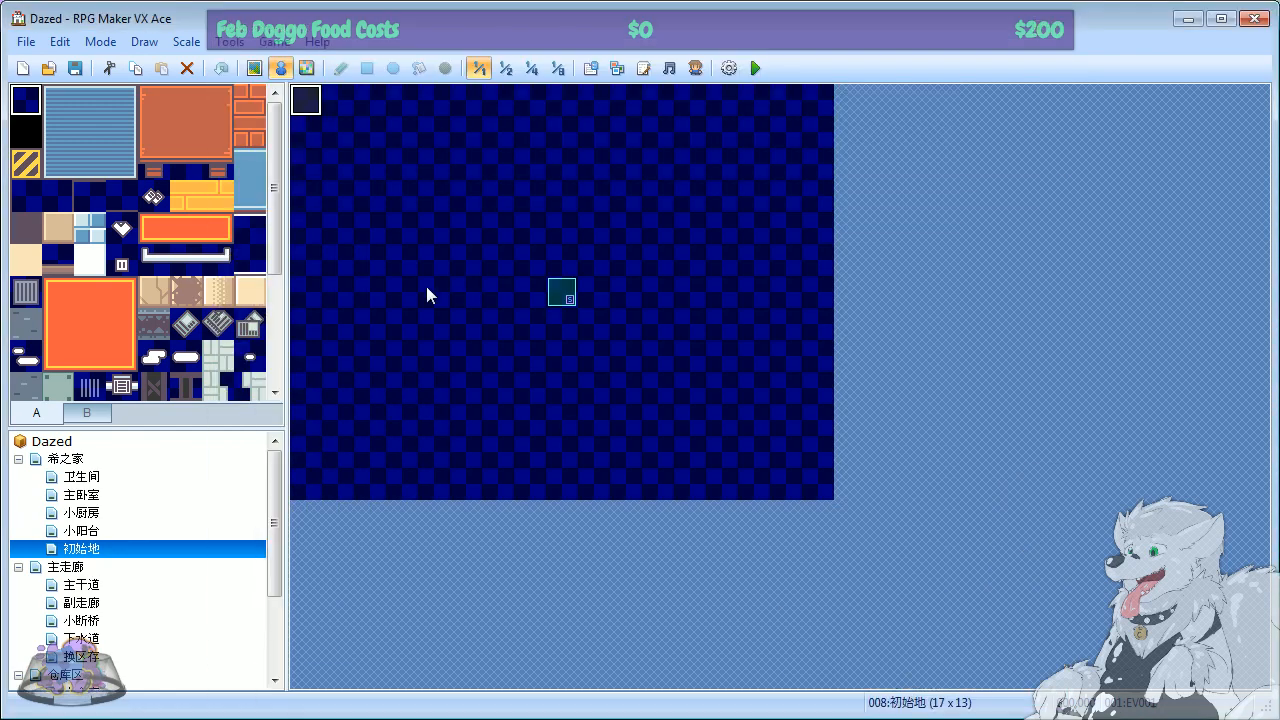
Step: View the 卫生间 map and return to the 希之家 map
left_click(80, 477)
left_click(124, 458)
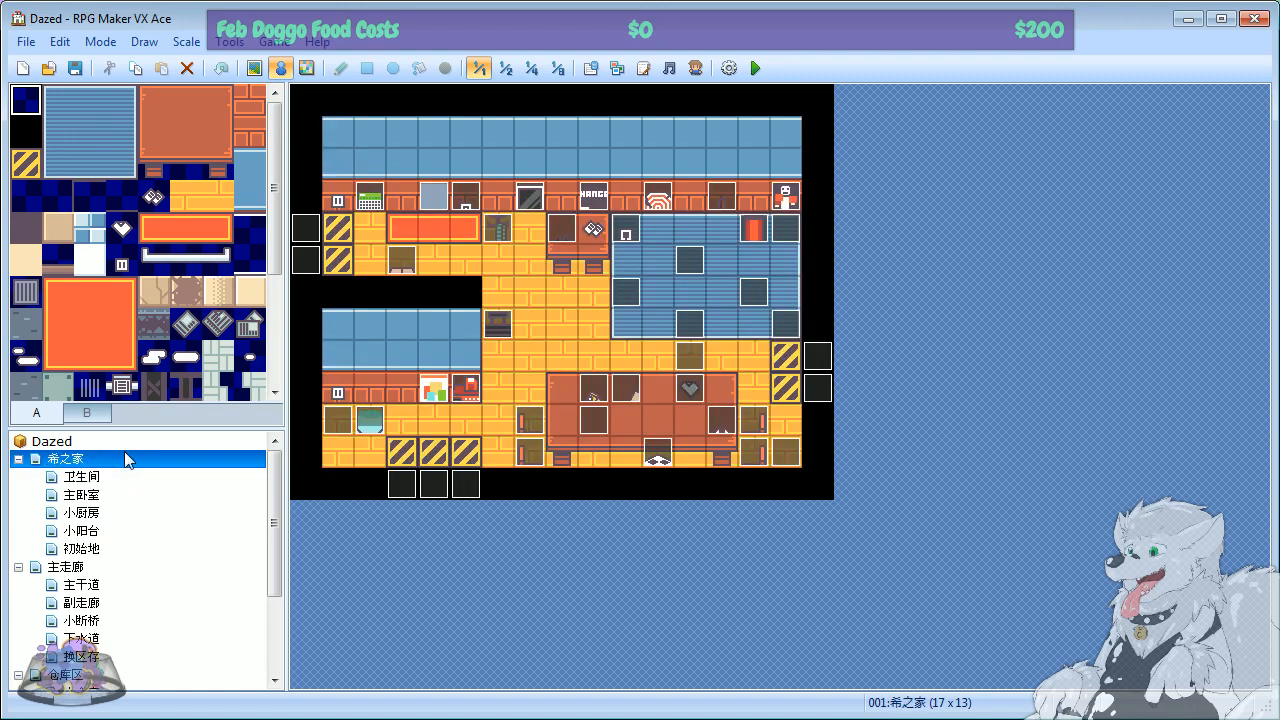
left_click(111, 481)
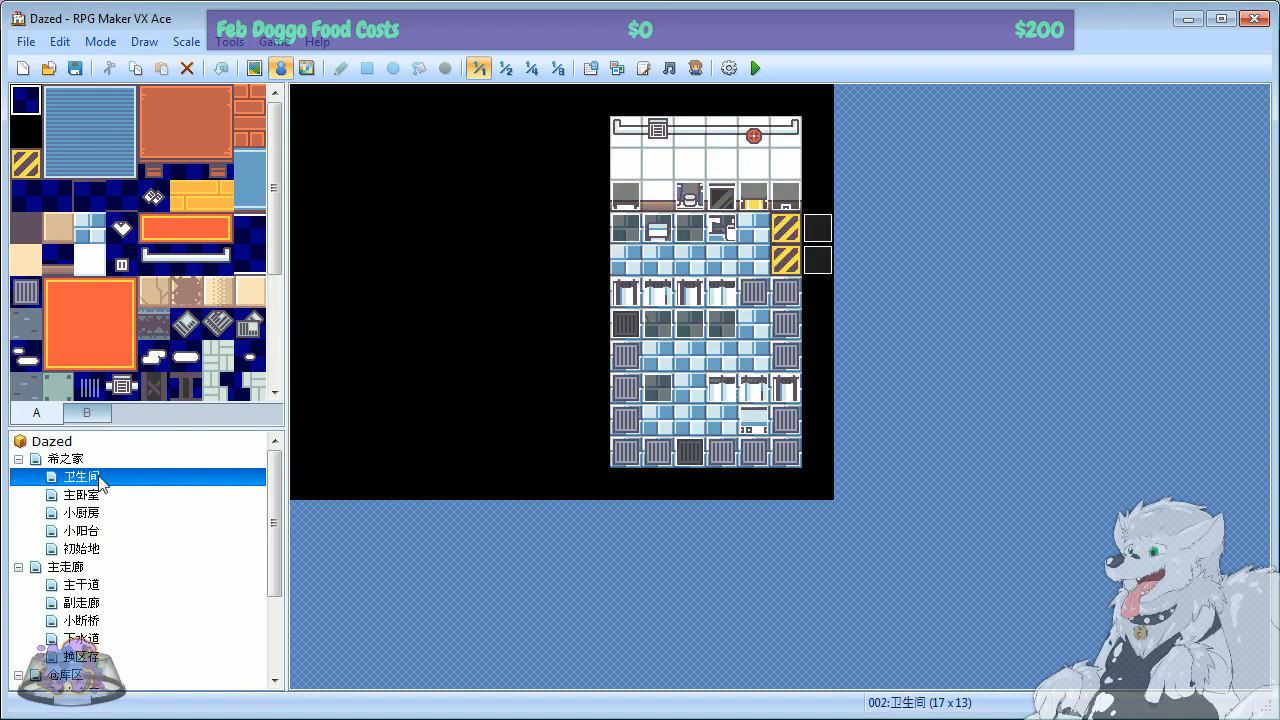
left_click(66, 459)
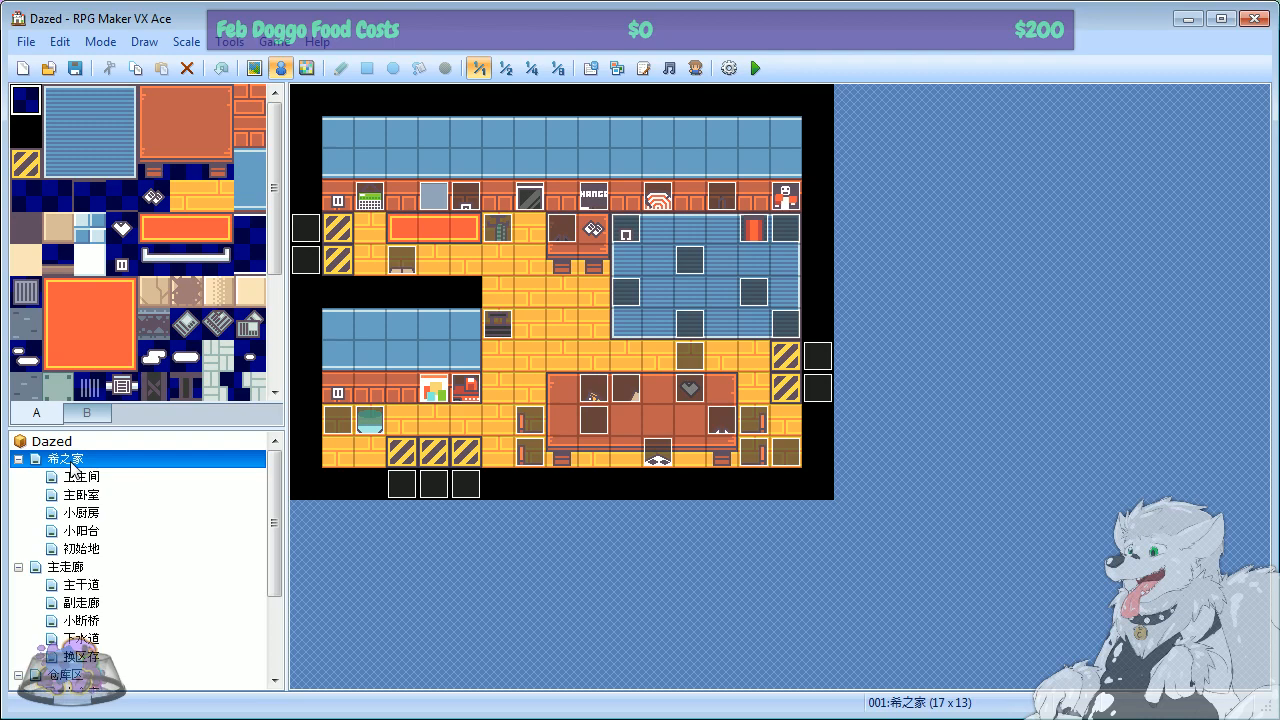
Step: Save the changes to the Dazed project and continue the saved game in a new playtest
left_click(755, 68)
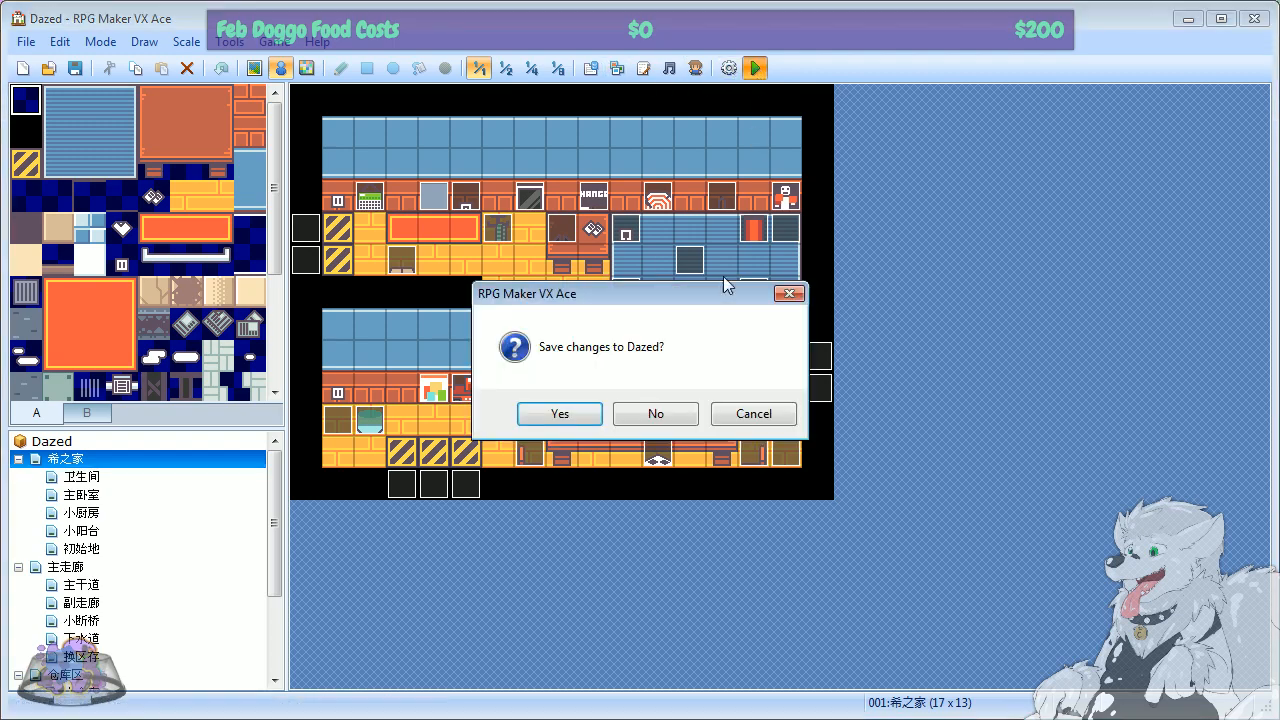
left_click(560, 414)
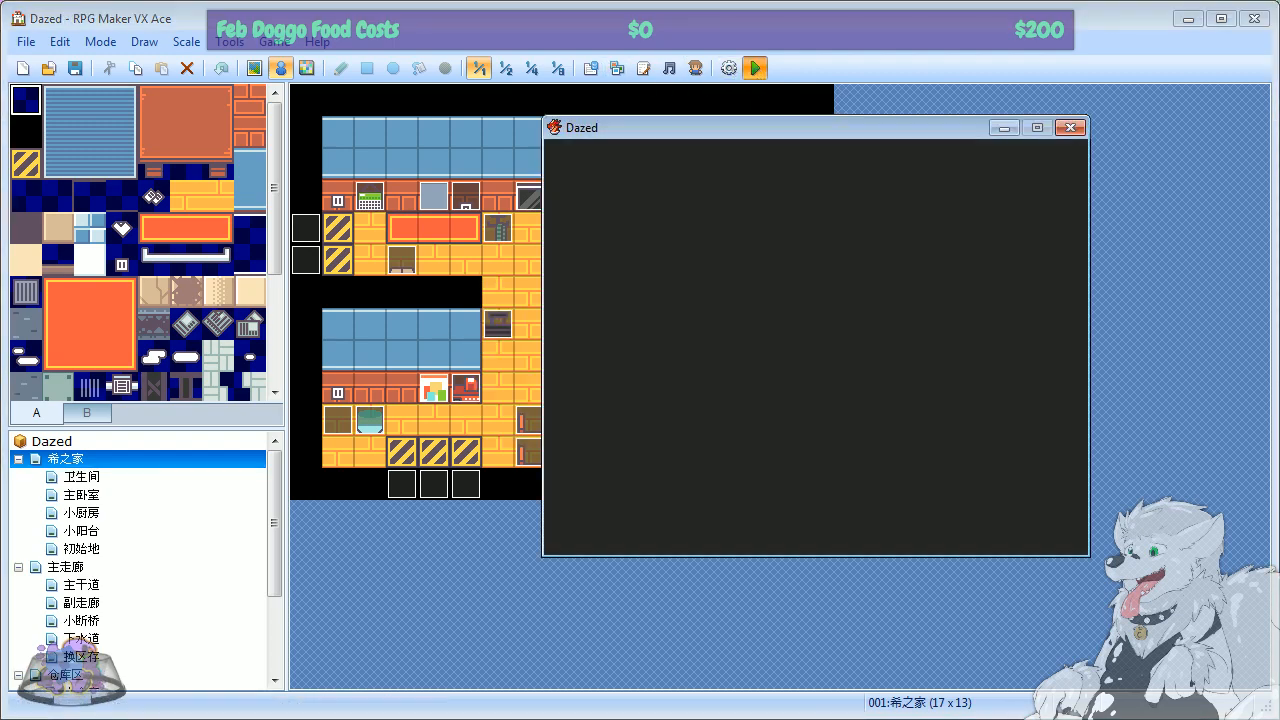
key("Return")
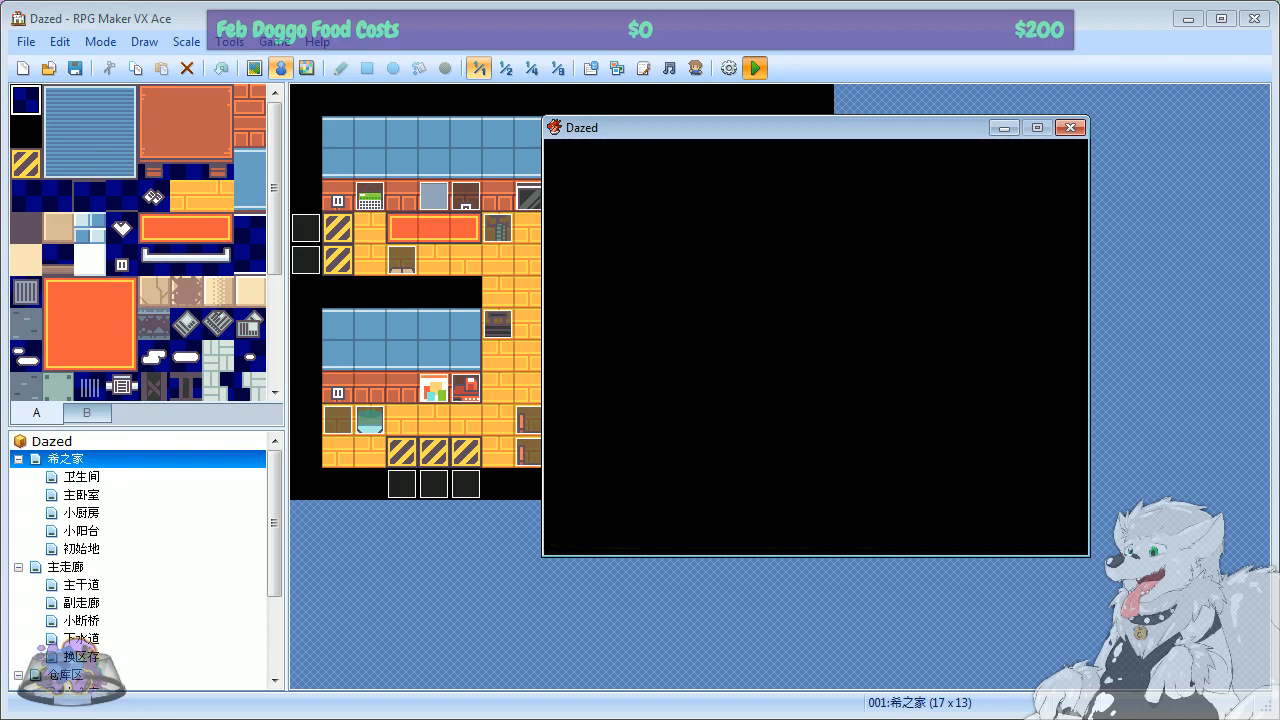
Step: Walk the character from the living room through the kitchen and out onto the balcony
key("Right")
key("Right")
key("Right")
key("Right")
key("Right")
key("Right")
key("Right")
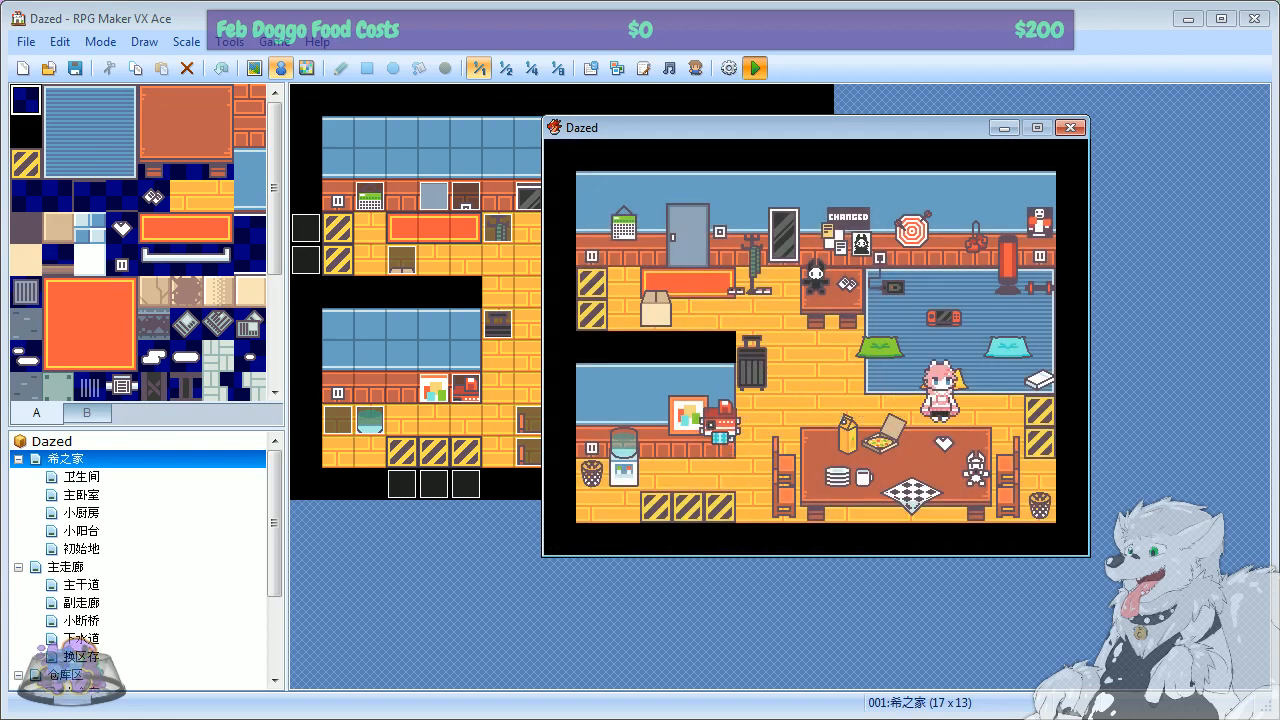
key("Right")
key("Right")
key("Right")
key("Right")
key("Right")
key("Right")
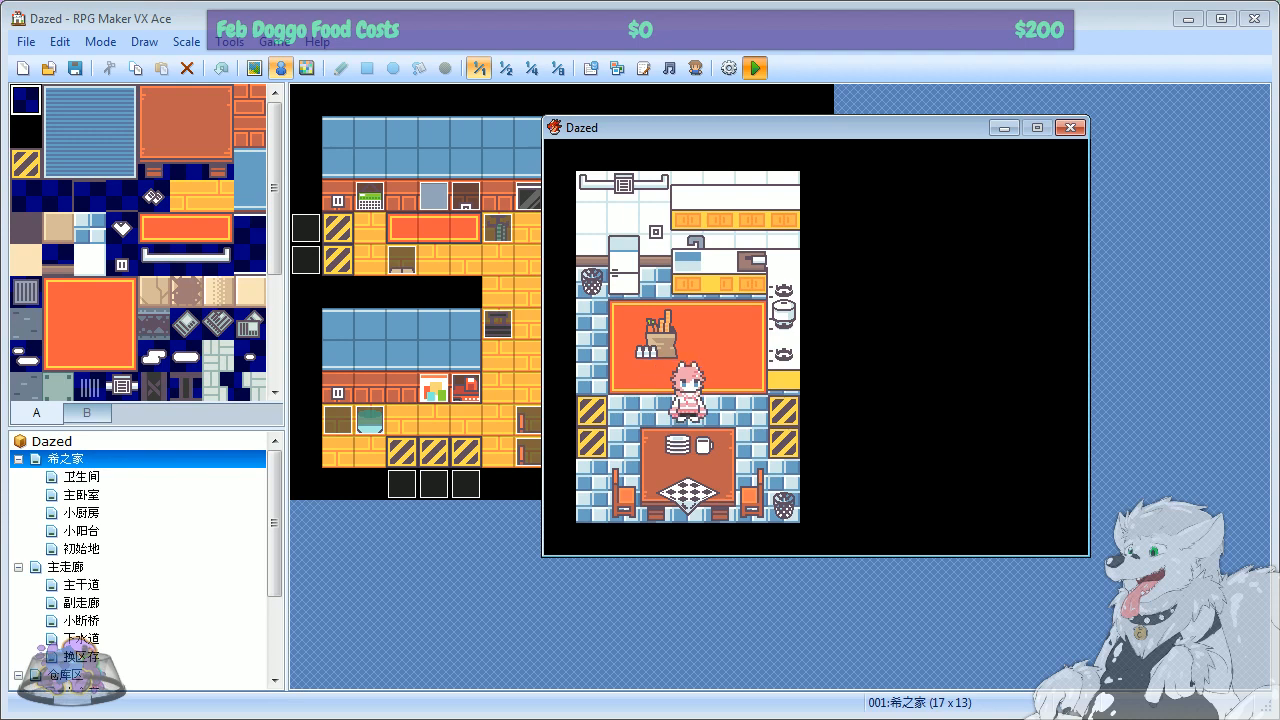
key("Right")
key("Right")
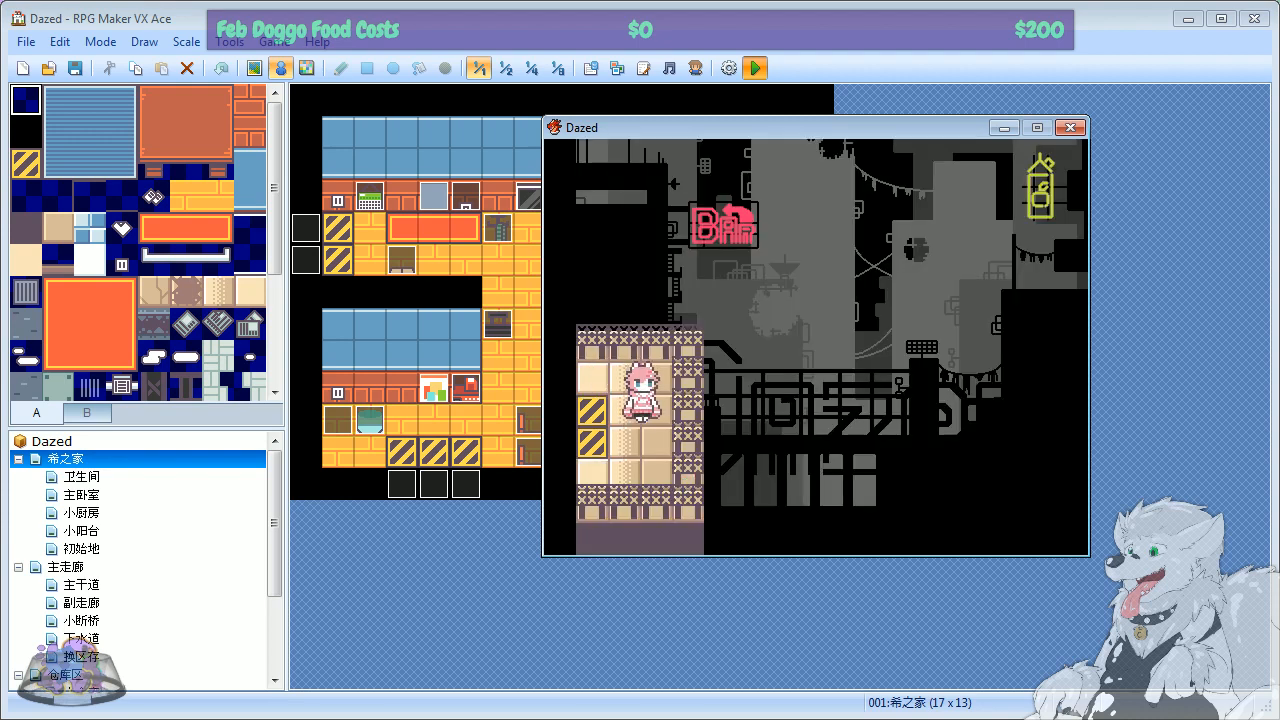
Step: Walk the character up the balcony, and reload the saved game from the title screen
key("Up")
key("Up")
key("Up")
key("Up")
key("Up")
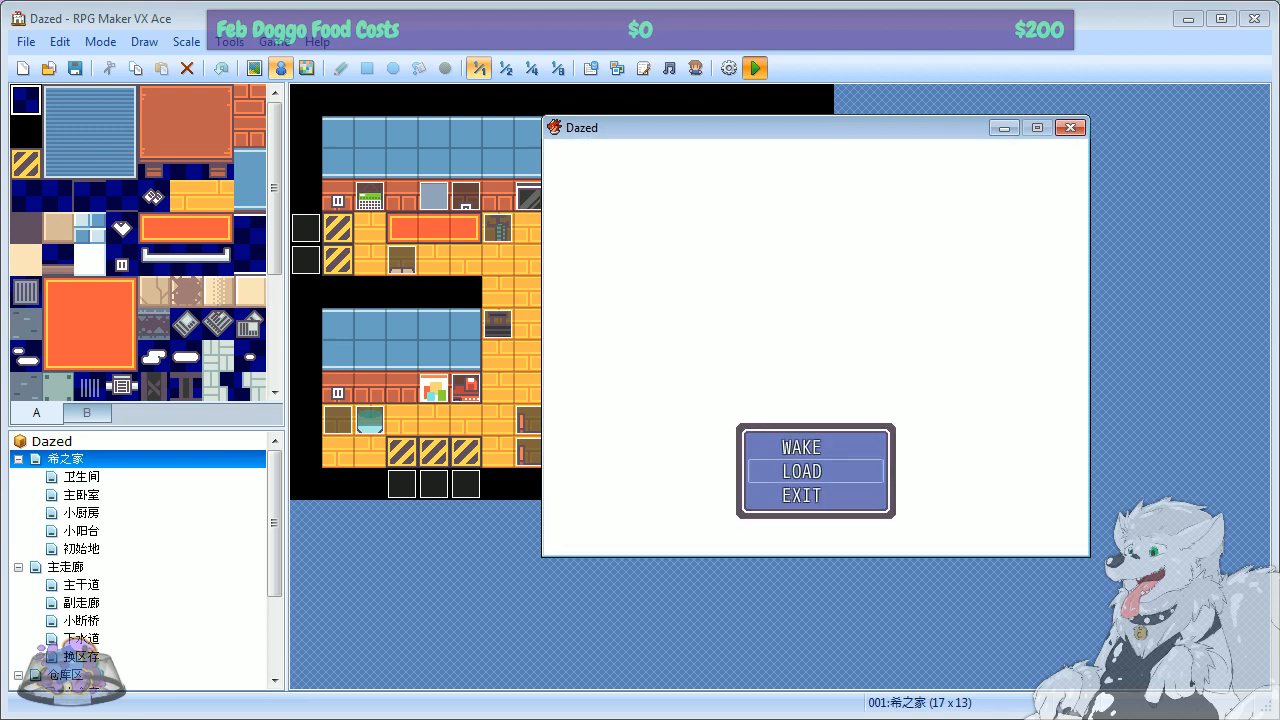
key("Return")
key("Return")
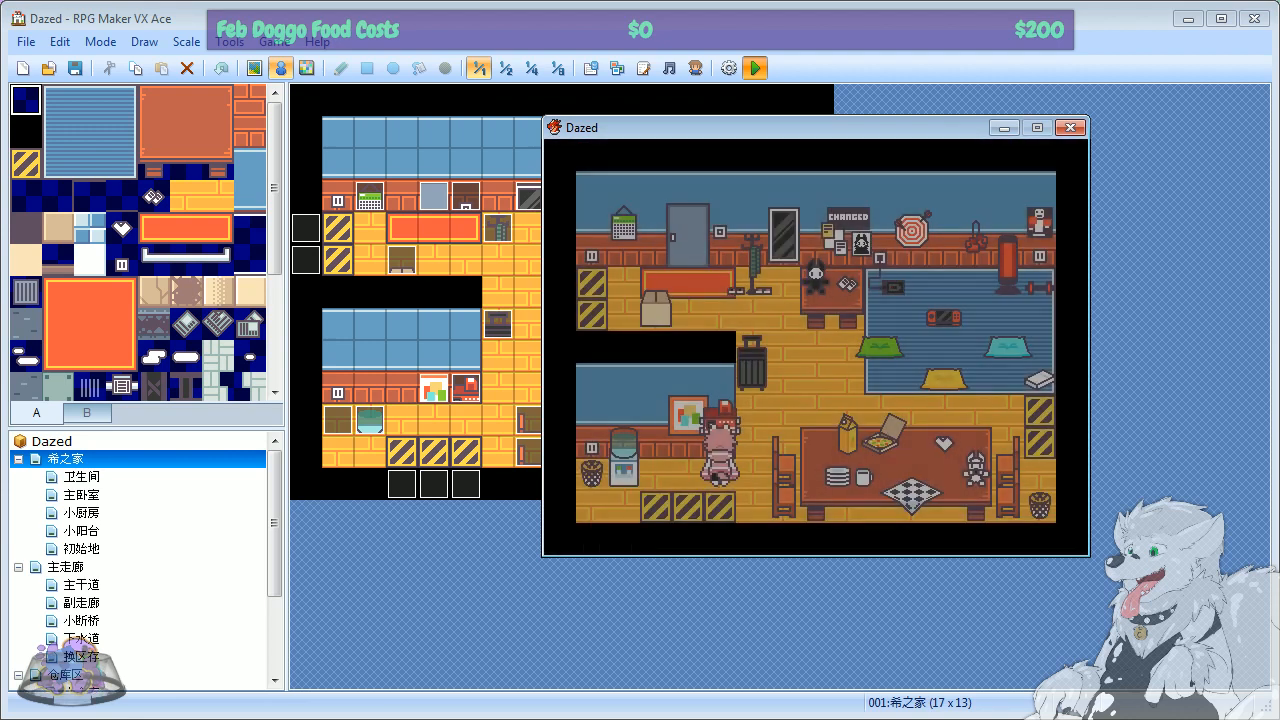
Step: Walk the character around the suitcase and the lower doorway area of the living room
key("Right")
key("Up")
key("Up")
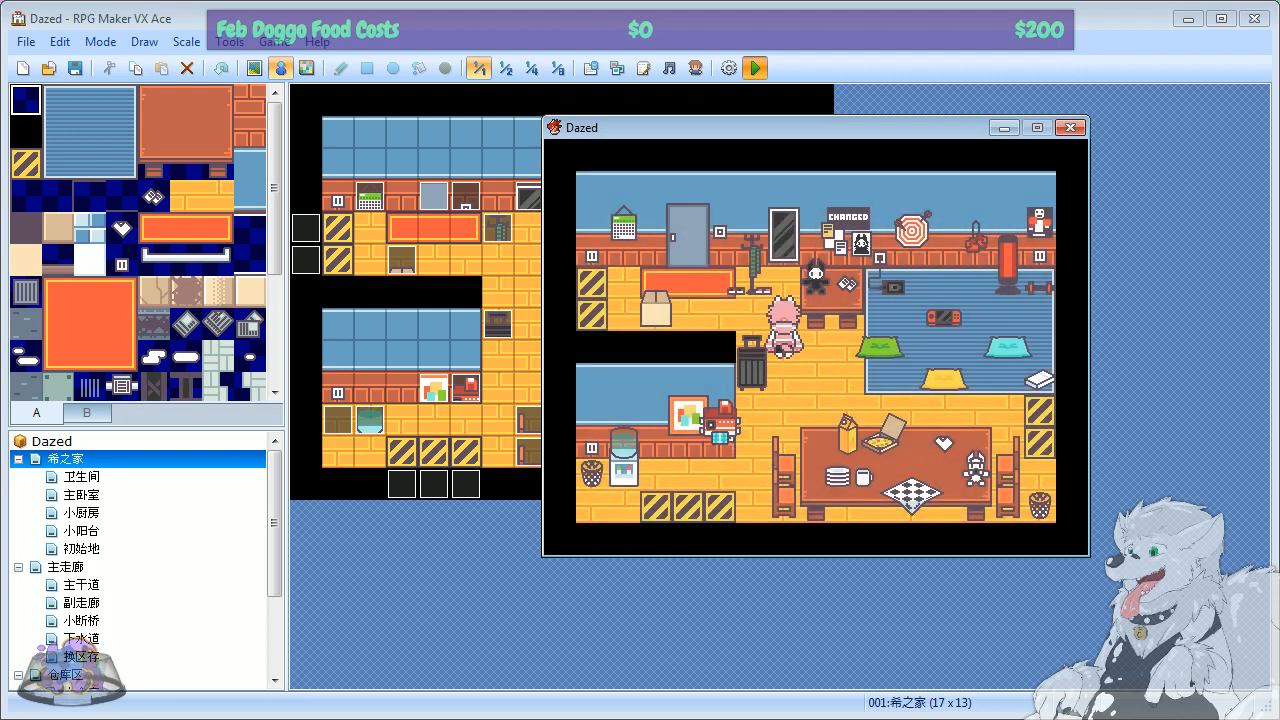
key("Down")
key("Down")
key("Left")
key("Down")
key("Down")
key("Left")
key("Down")
key("Right")
key("Up")
key("Up")
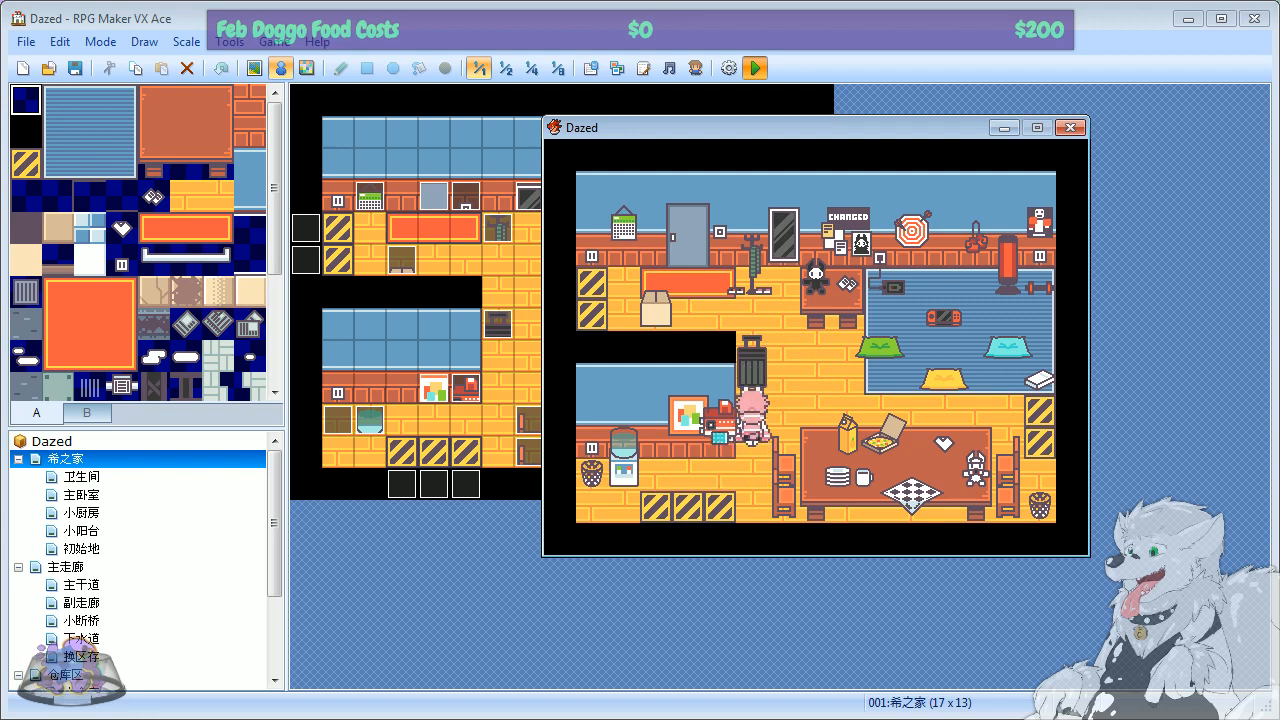
Step: Walk the character to the cushions on the blue mat and back to the suitcase
key("Right")
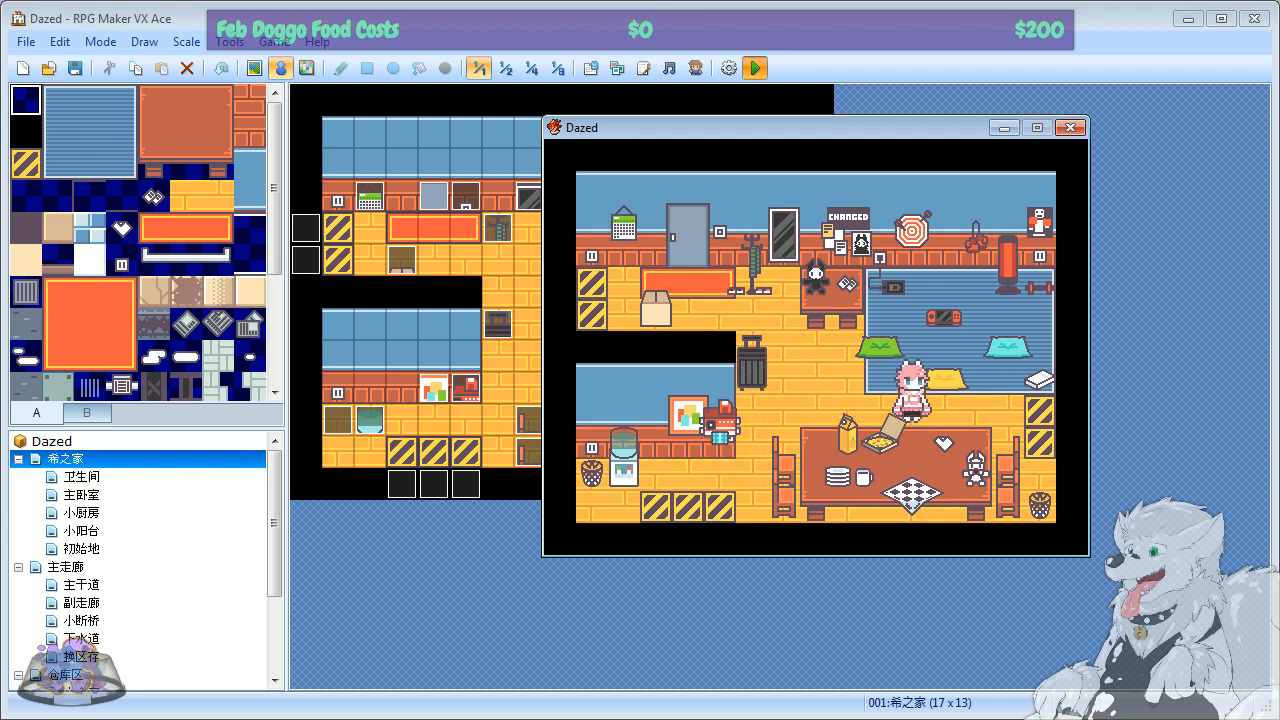
key("Up")
key("Up")
key("Up")
key("Down")
key("Down")
key("Down")
key("Left")
key("Left")
key("Left")
key("Left")
key("Left")
key("Up")
key("Up")
key("Up")
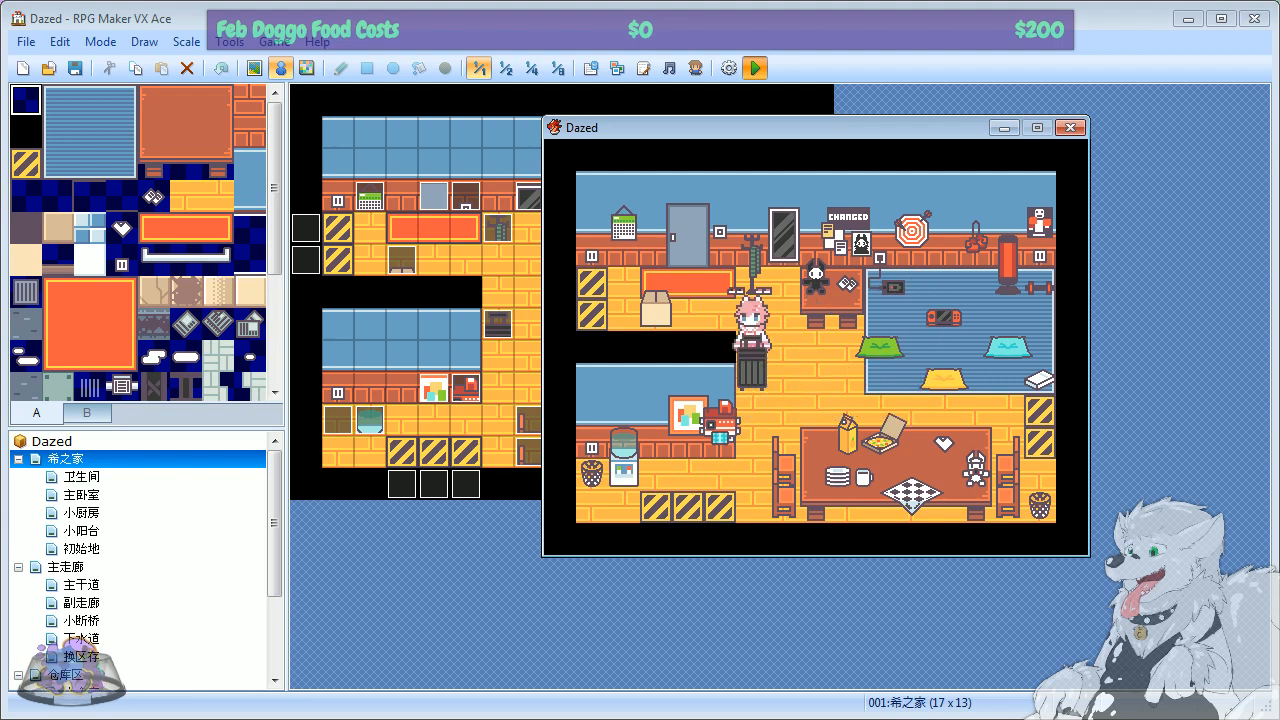
Step: Walk the character into the bathroom and back to the living room's coat rack
key("Left")
key("Left")
key("Up")
key("Left")
key("Left")
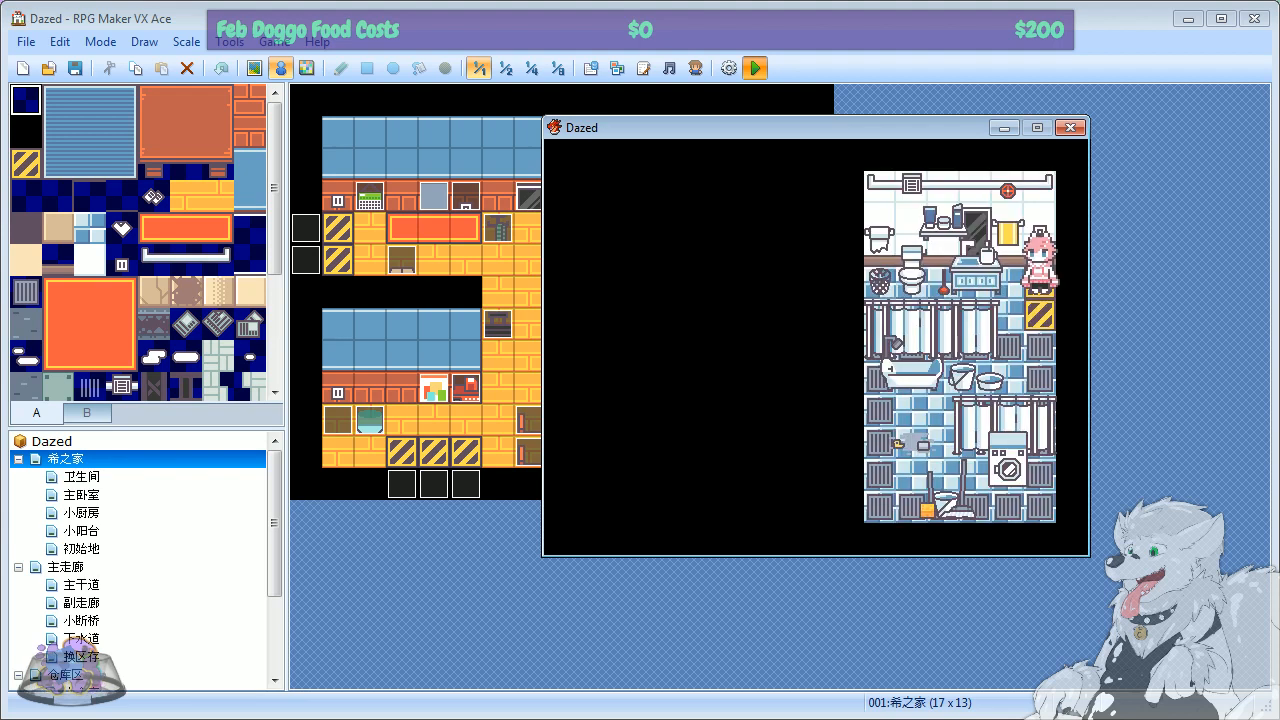
key("Right")
key("Right")
key("Right")
key("Right")
key("Right")
key("Right")
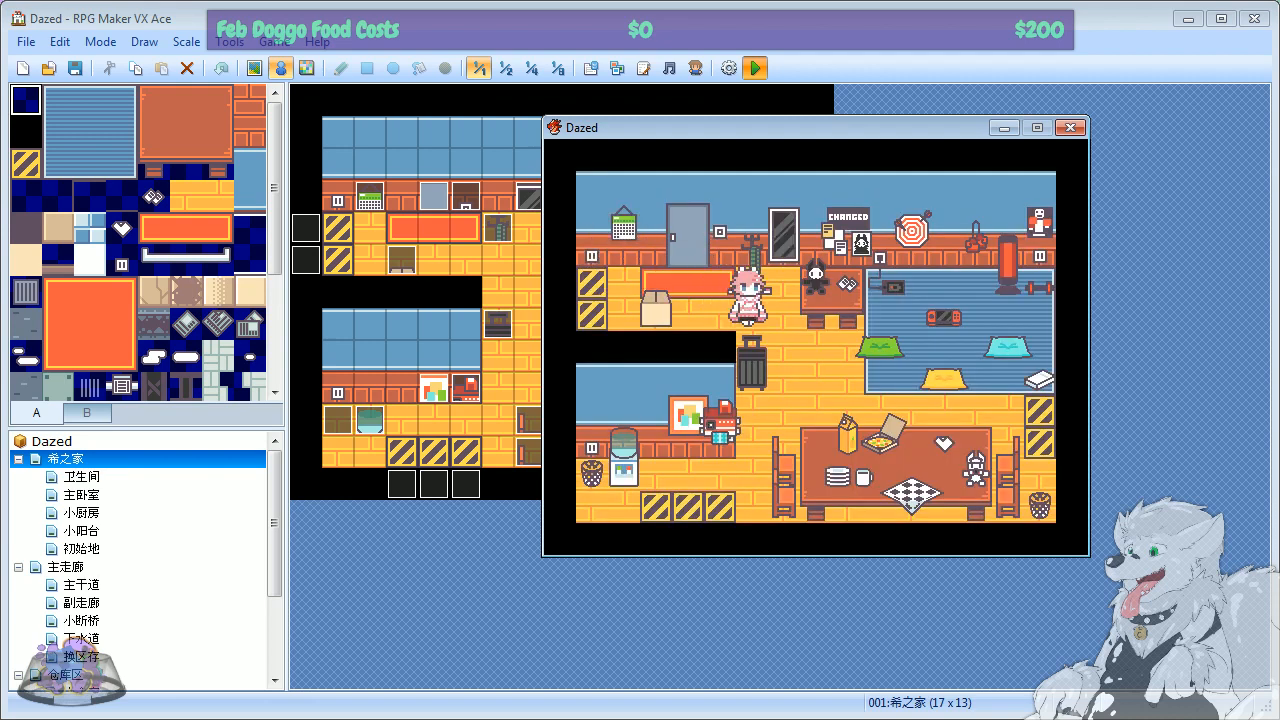
Step: Walk the character past the suitcase and along the living room's dining table
key("Down")
key("Down")
key("Down")
key("Down")
key("Down")
key("Right")
key("Right")
key("Right")
key("Right")
key("Right")
key("Right")
key("Right")
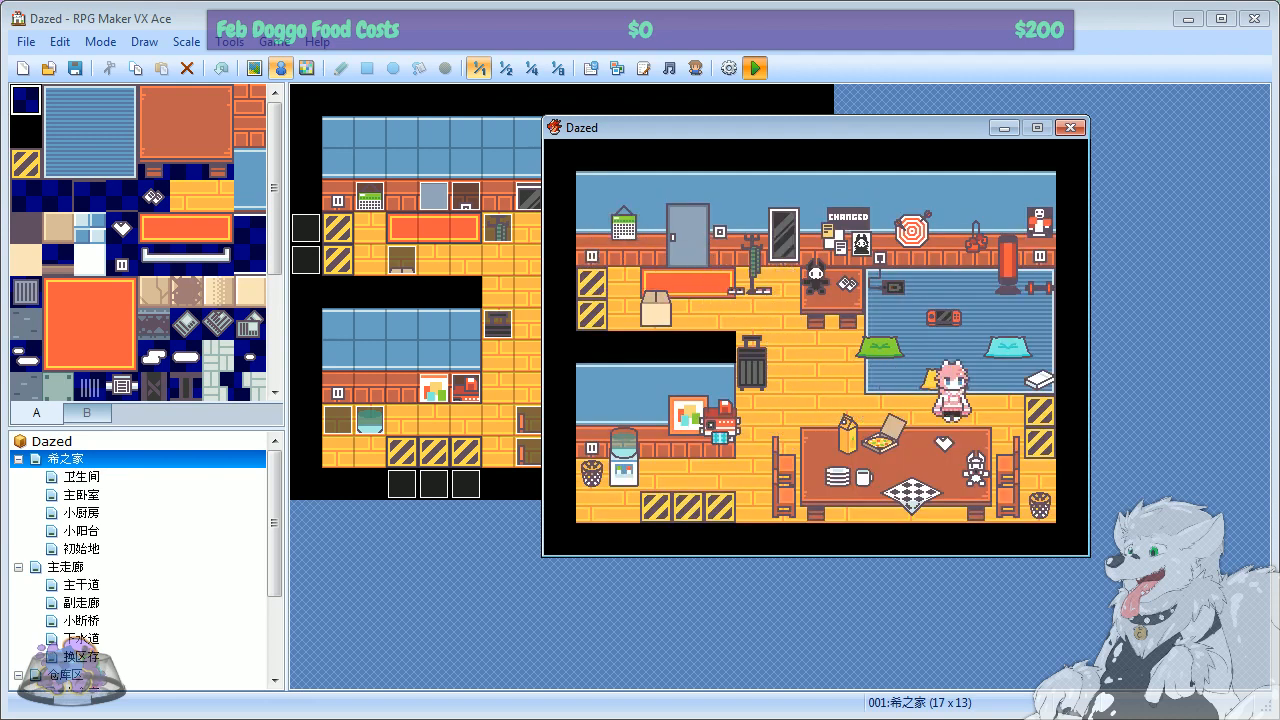
Step: Walk the character through the kitchen, across the orange rug to the table, and end the playtest
key("Up")
key("Up")
key("Up")
key("Right")
key("Right")
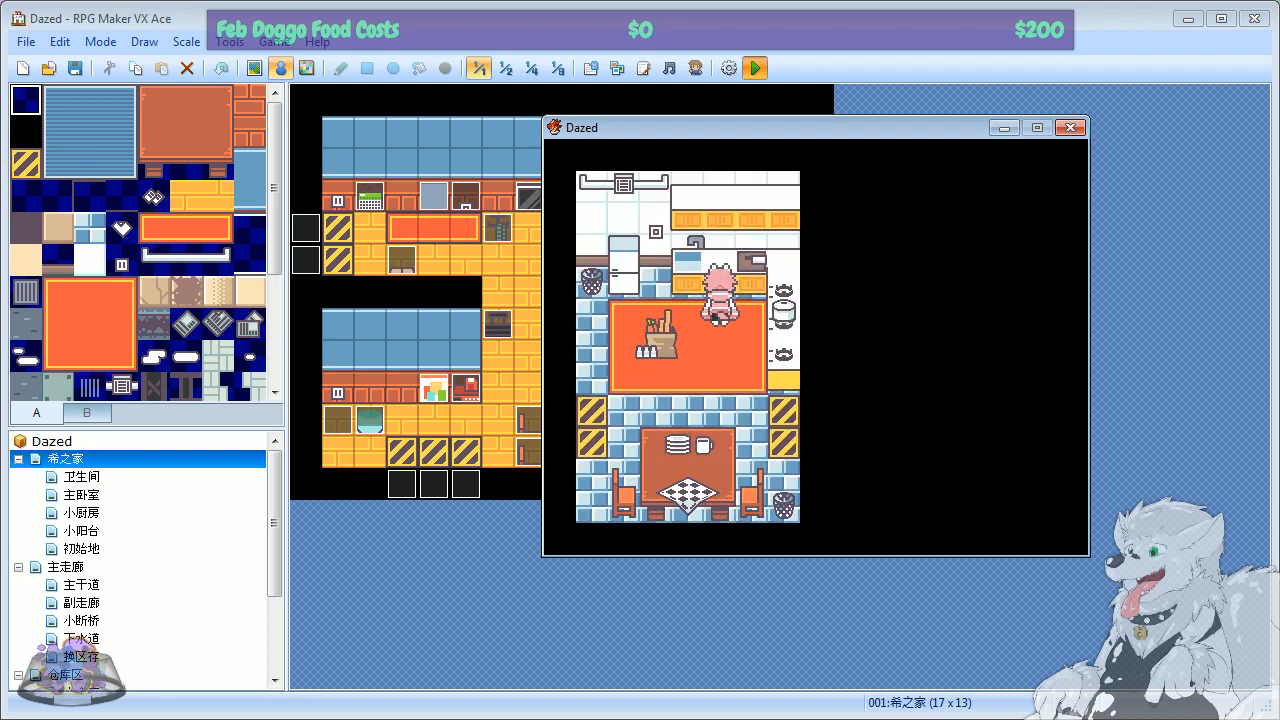
key("Right")
key("Left")
key("Left")
key("Down")
key("Down")
key("Down")
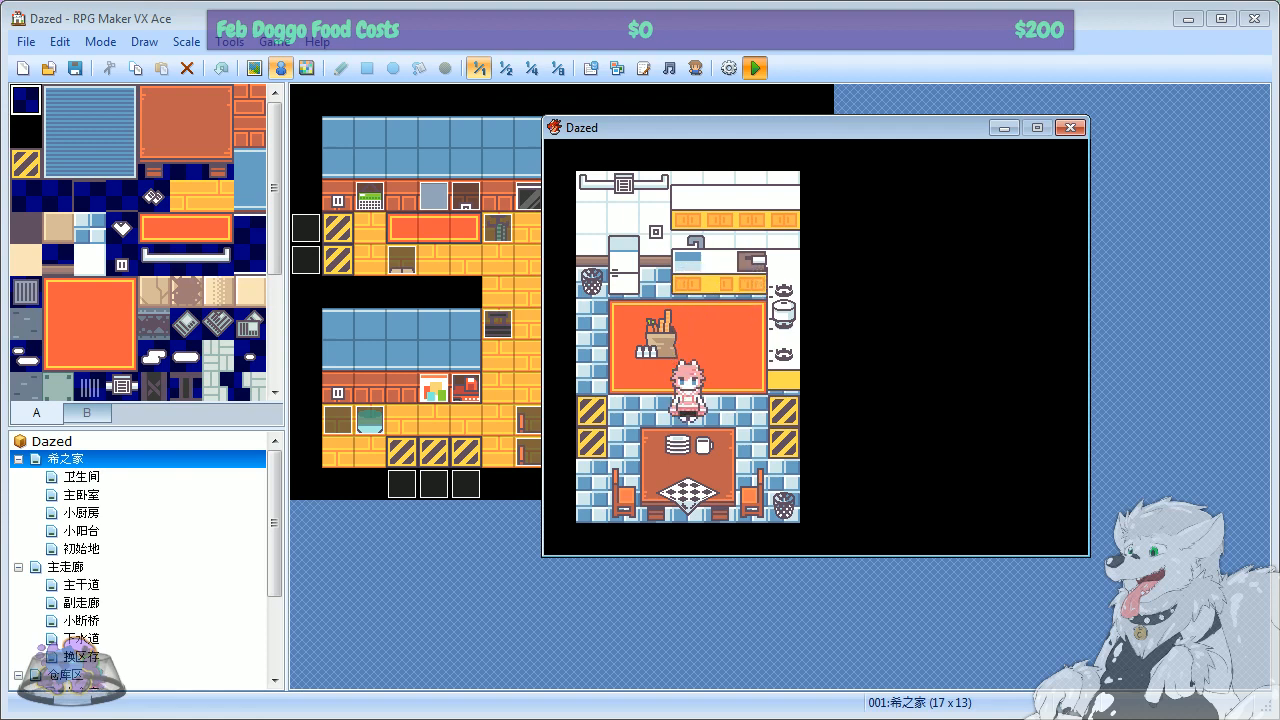
left_click(1070, 127)
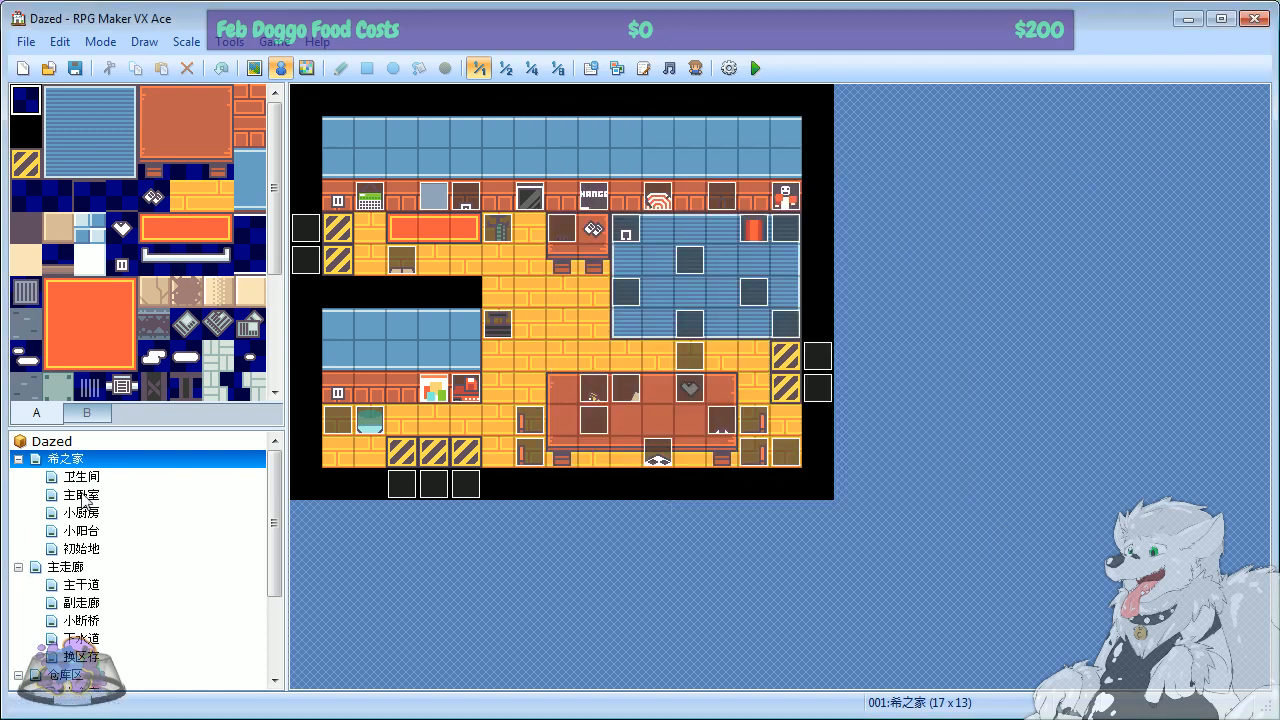
Step: Start a new event on the orange rug of the 小厨房 map and open its graphic selection
left_click(84, 494)
left_click(80, 476)
left_click(90, 512)
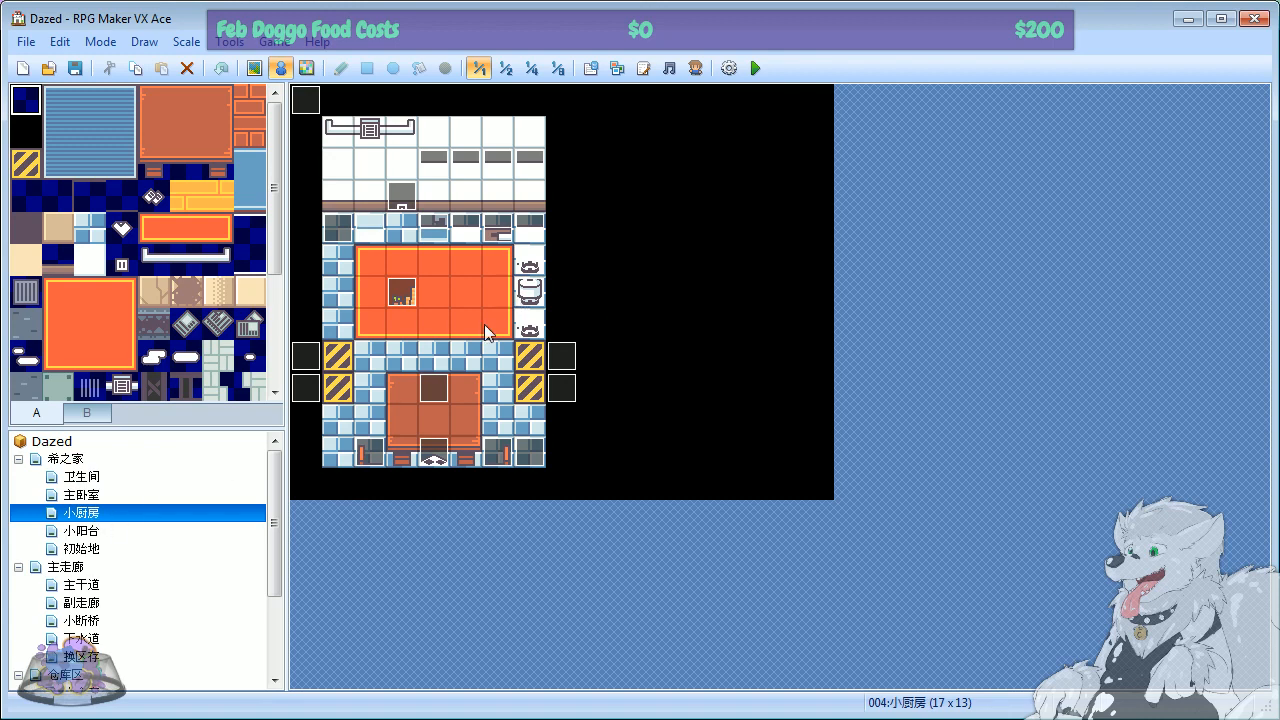
right_click(443, 256)
left_click(500, 272)
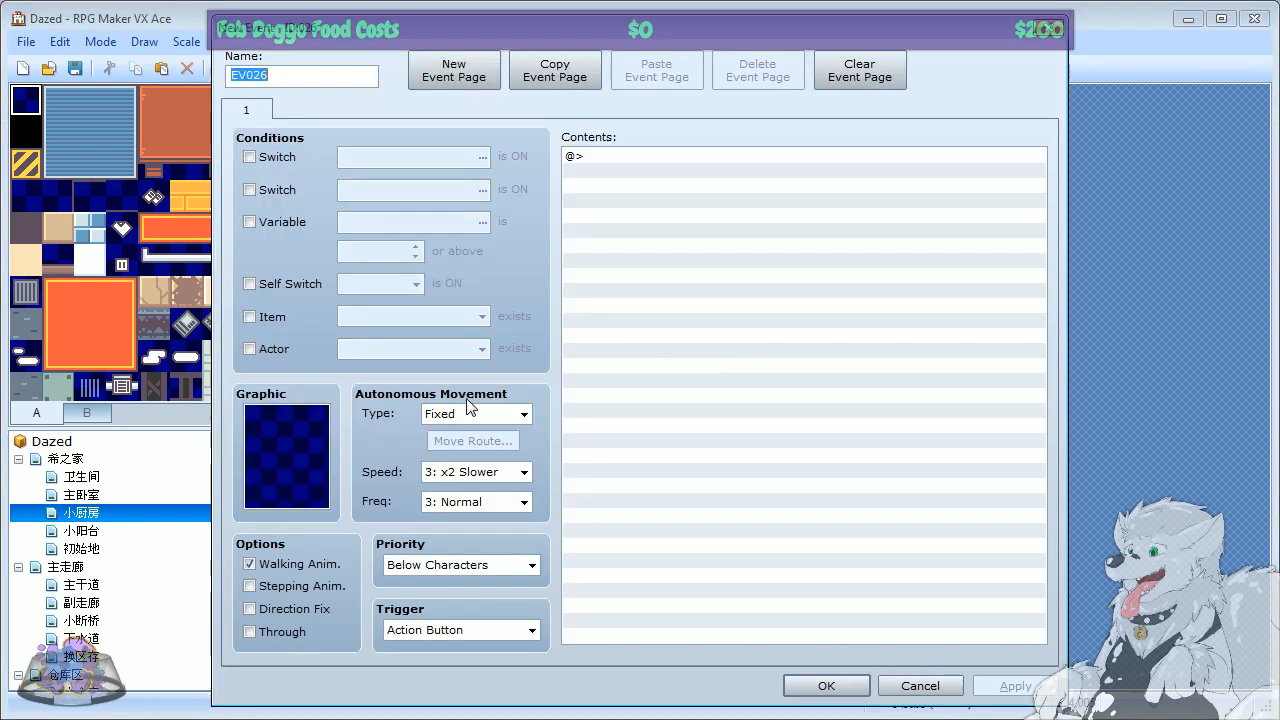
double_click(304, 462)
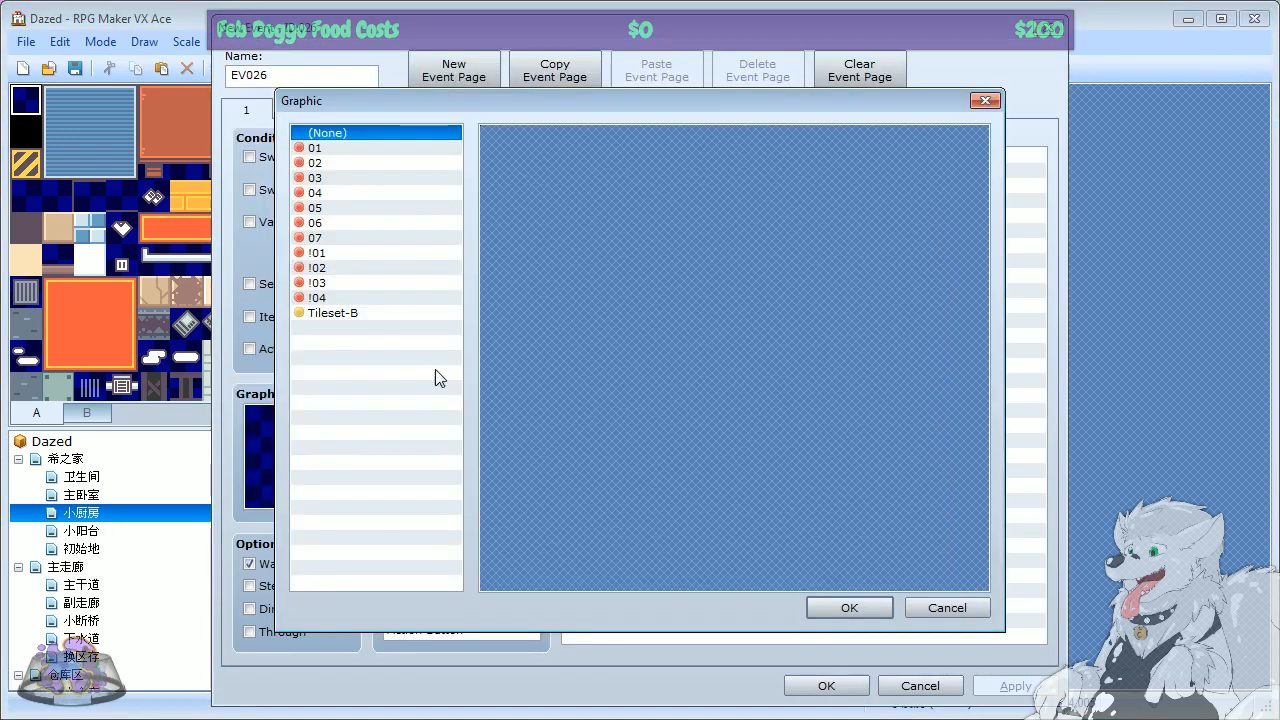
Step: Preview the character graphic sheets 01, 02, 04 and 06 for the new event
left_click(327, 148)
left_click(334, 162)
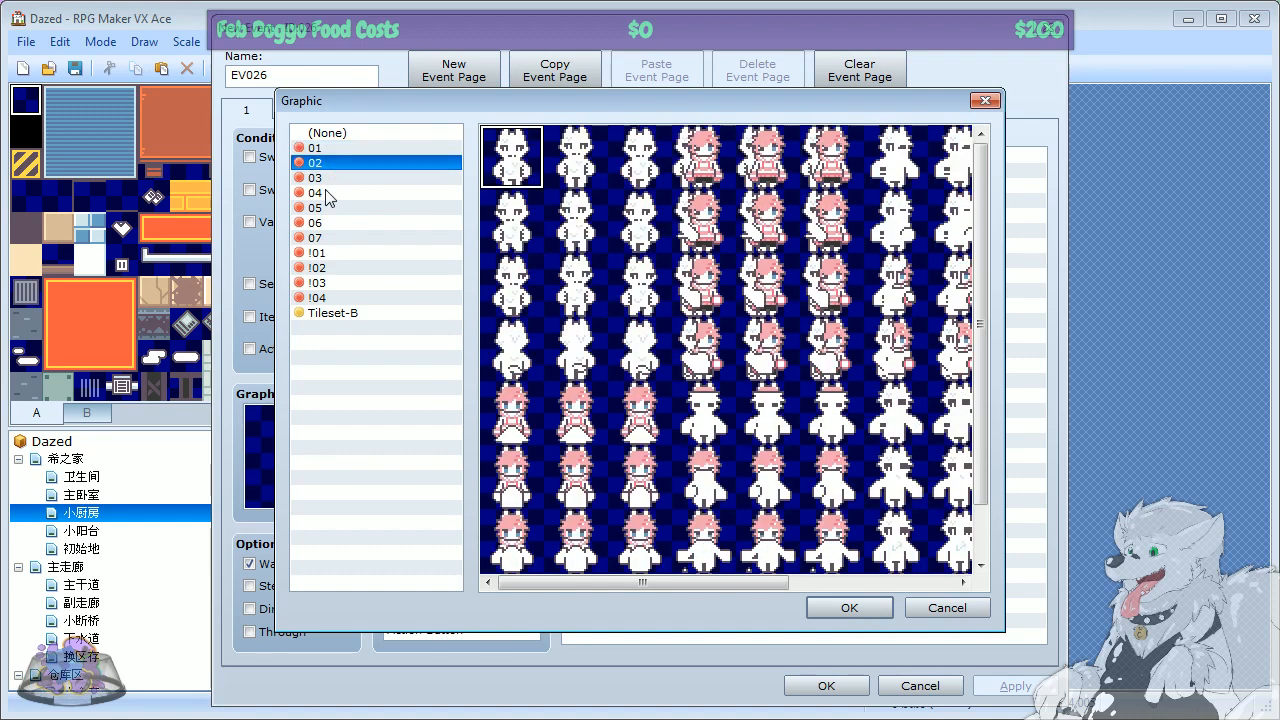
left_click(332, 192)
left_click(331, 223)
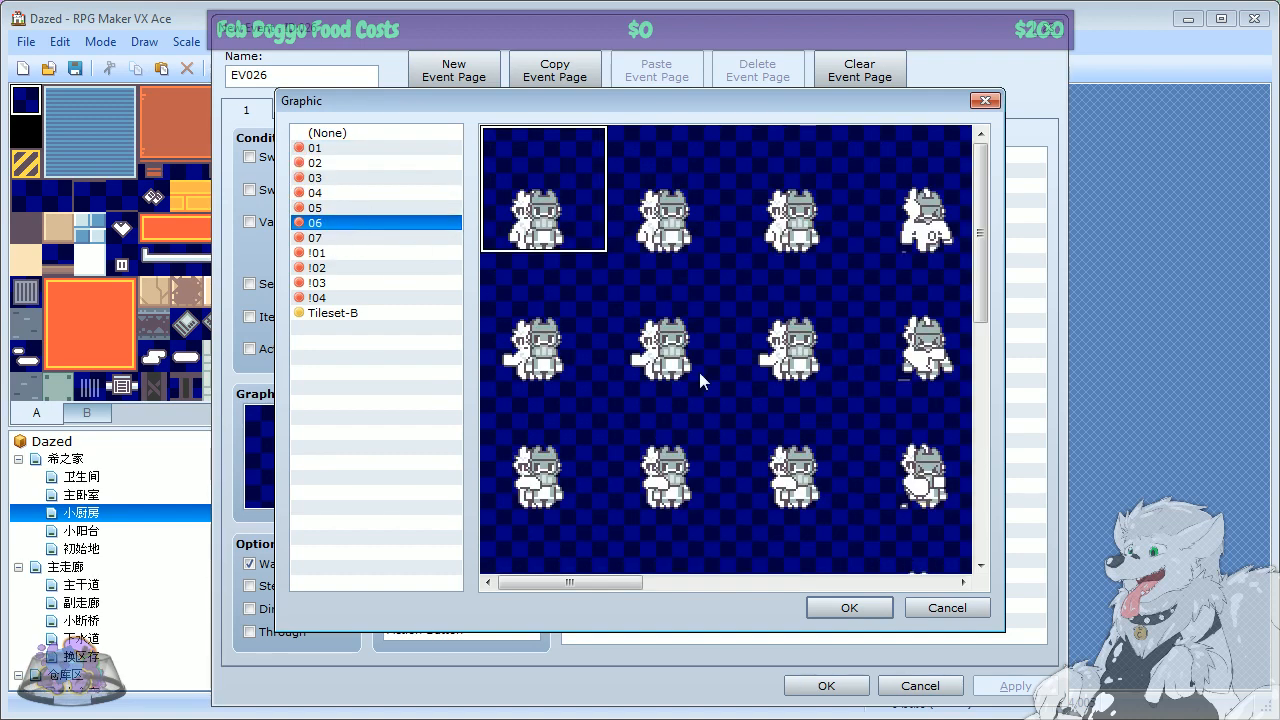
Step: Look through all the character sprites in graphic sheet 01
left_click(317, 147)
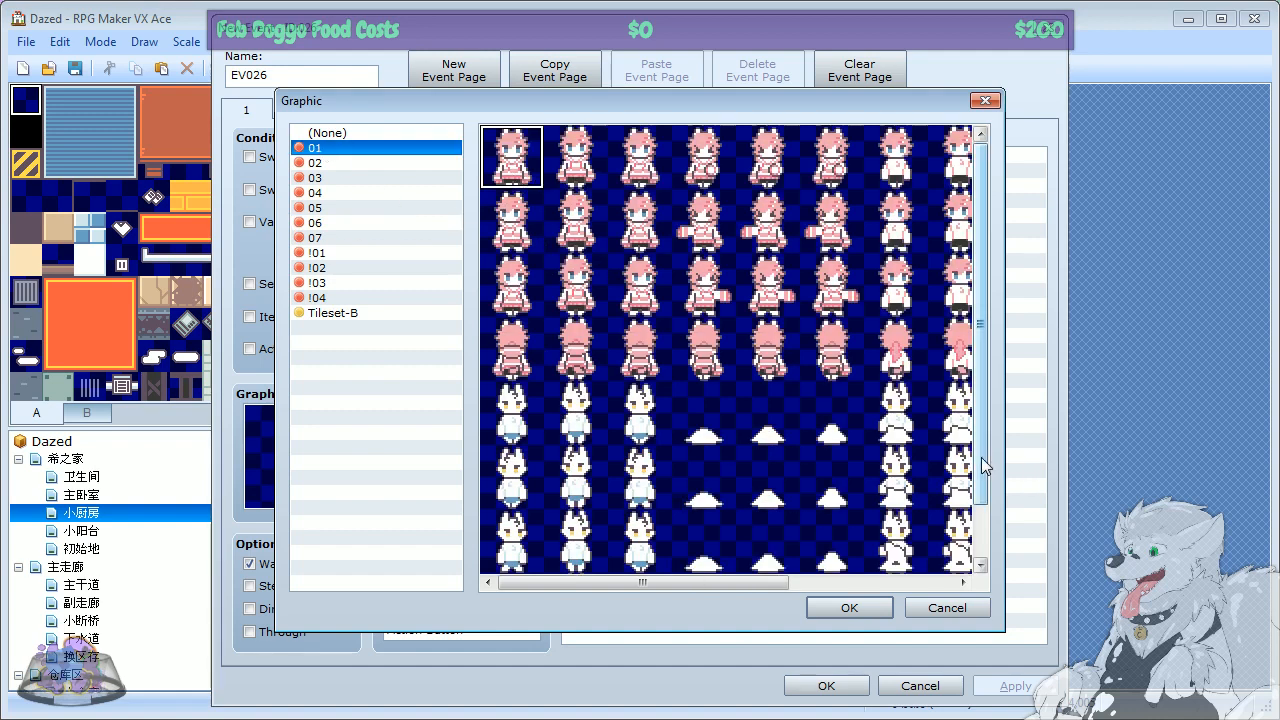
scroll(980, 470, "down", 2)
mouse_move(729, 581)
left_mouse_down()
mouse_move(946, 582)
mouse_move(677, 580)
mouse_move(743, 578)
mouse_move(708, 578)
left_mouse_up()
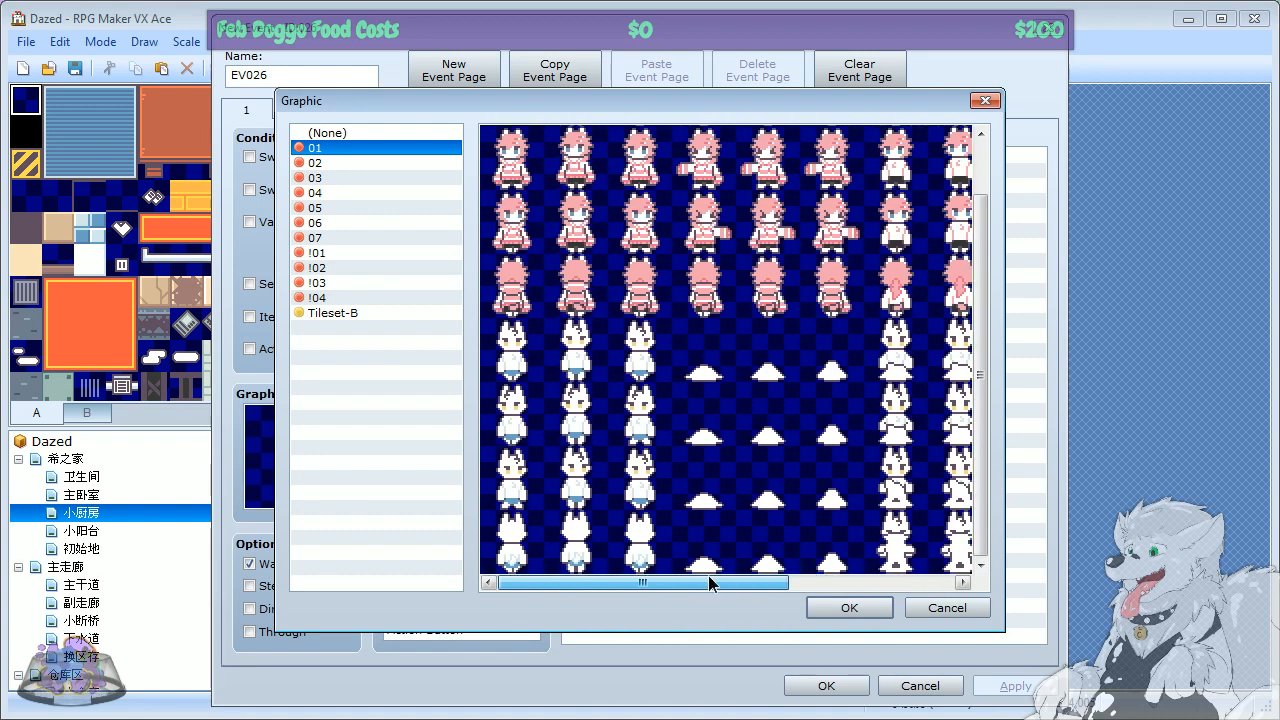
left_click_drag(983, 450, 974, 366)
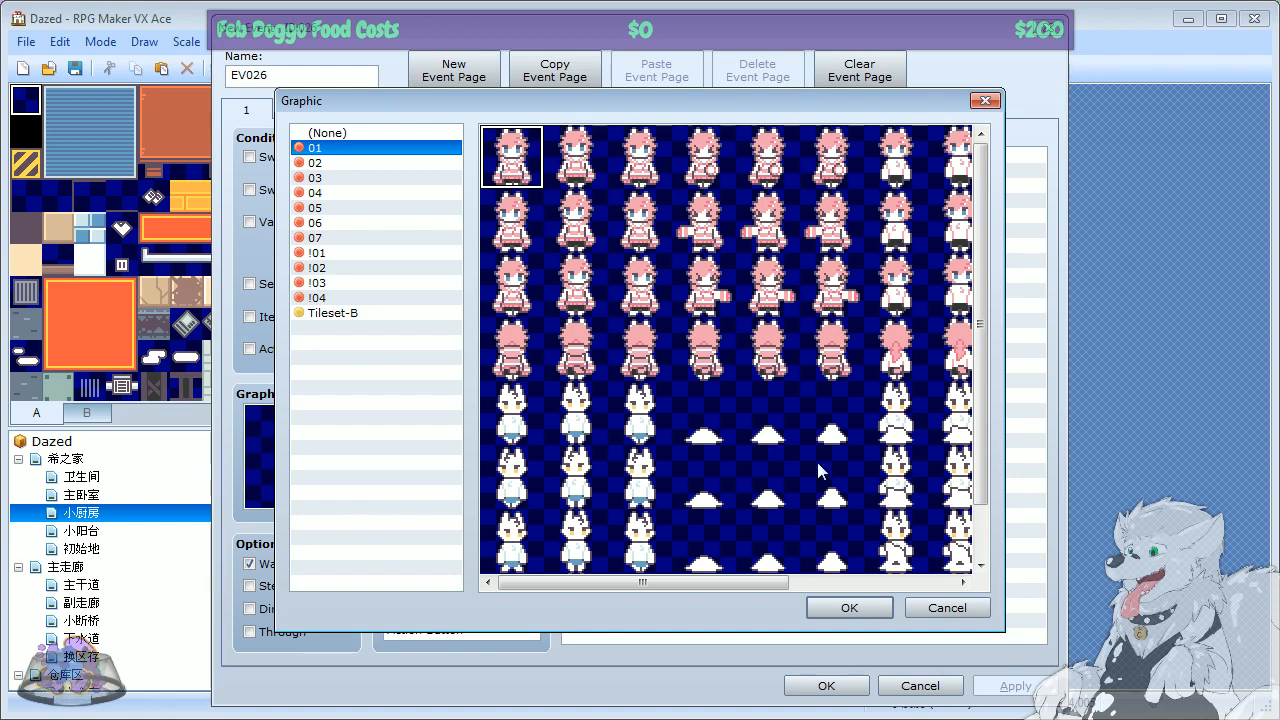
left_click_drag(716, 582, 916, 604)
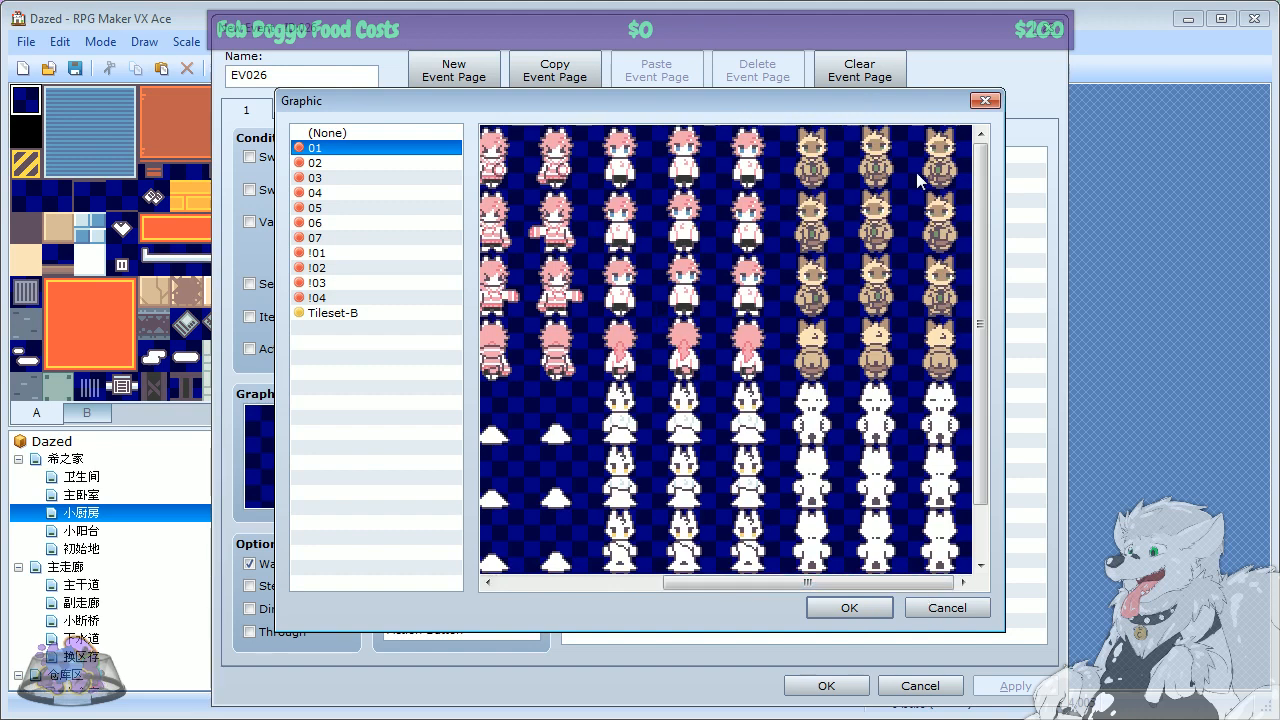
scroll(998, 363, "down", 1)
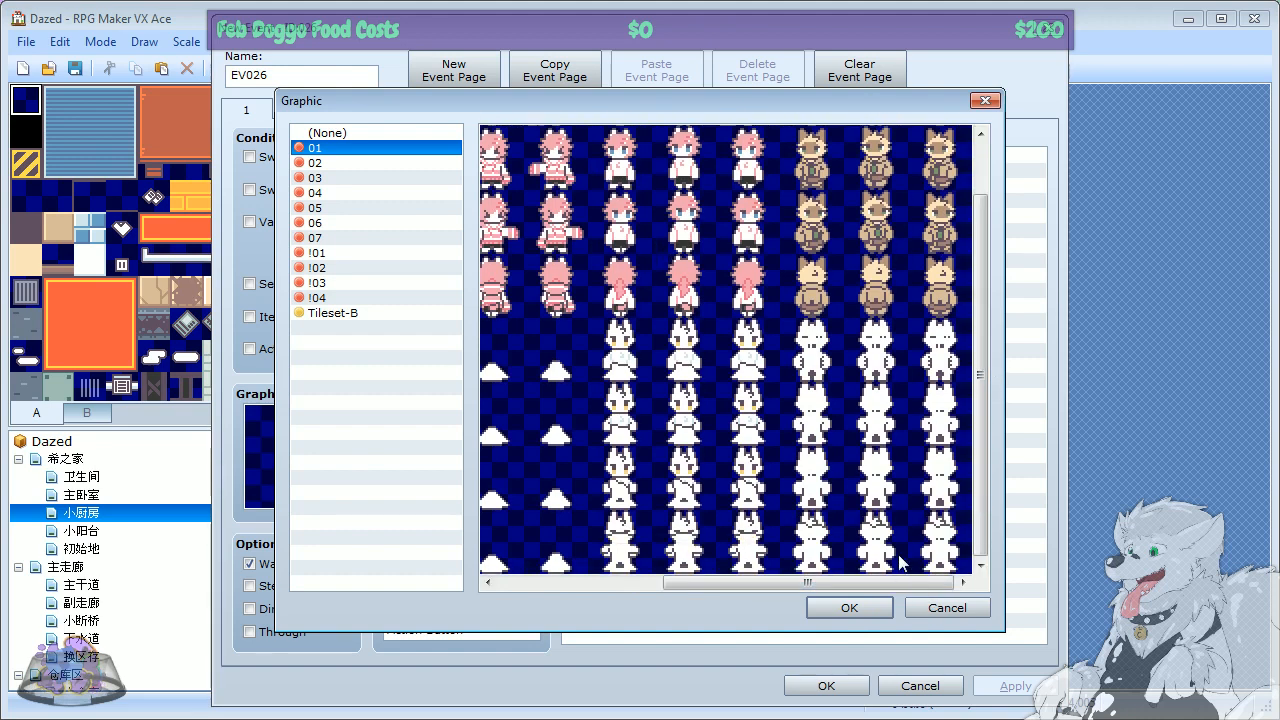
left_click_drag(747, 581, 541, 588)
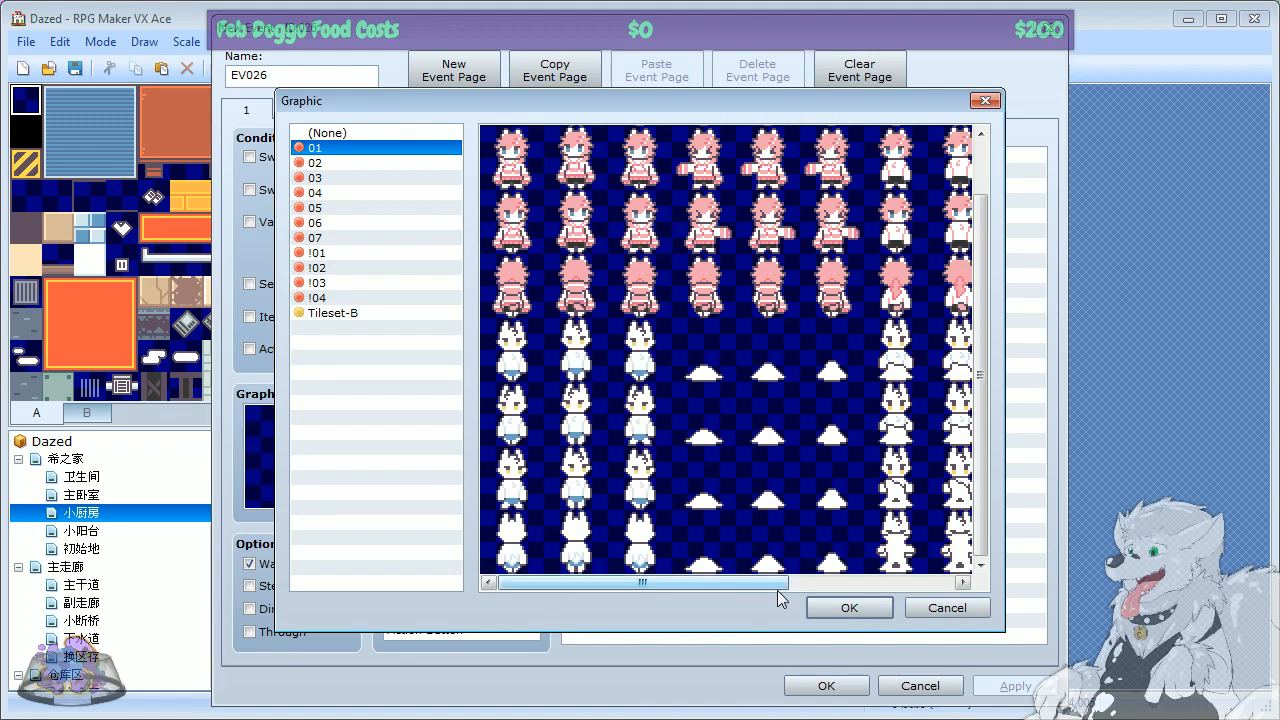
left_click_drag(777, 589, 479, 591)
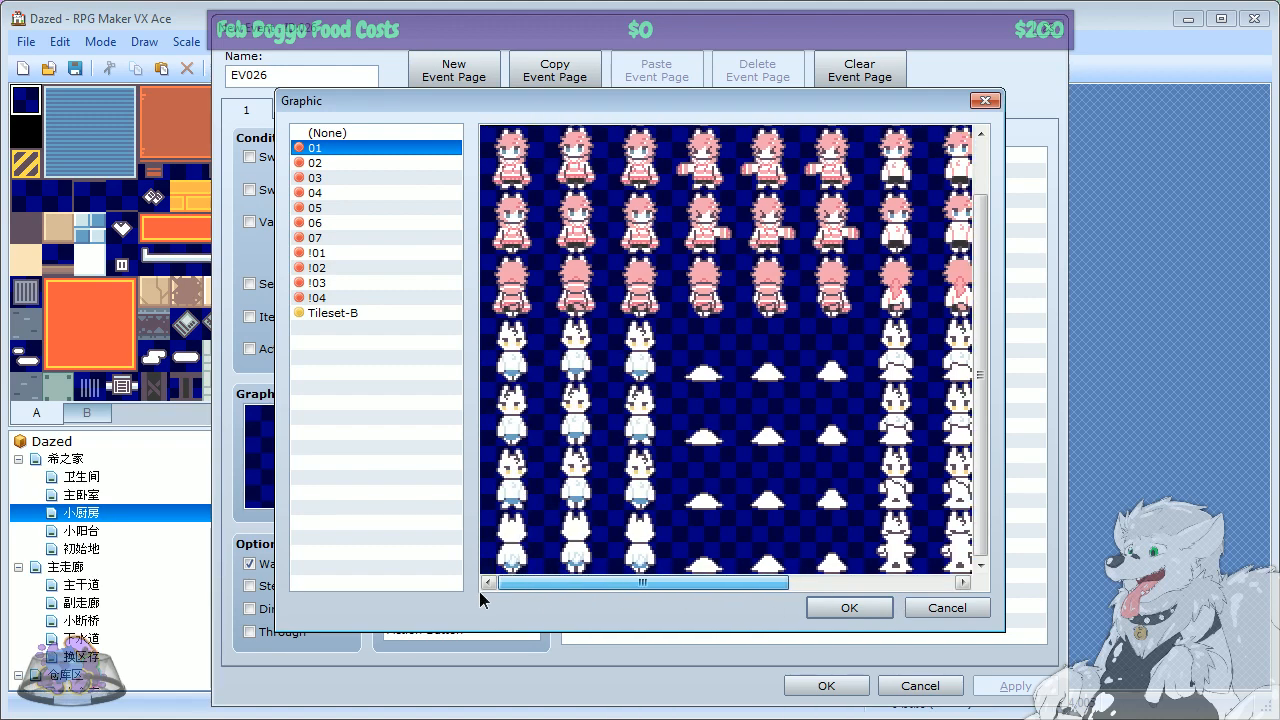
left_click_drag(984, 459, 980, 316)
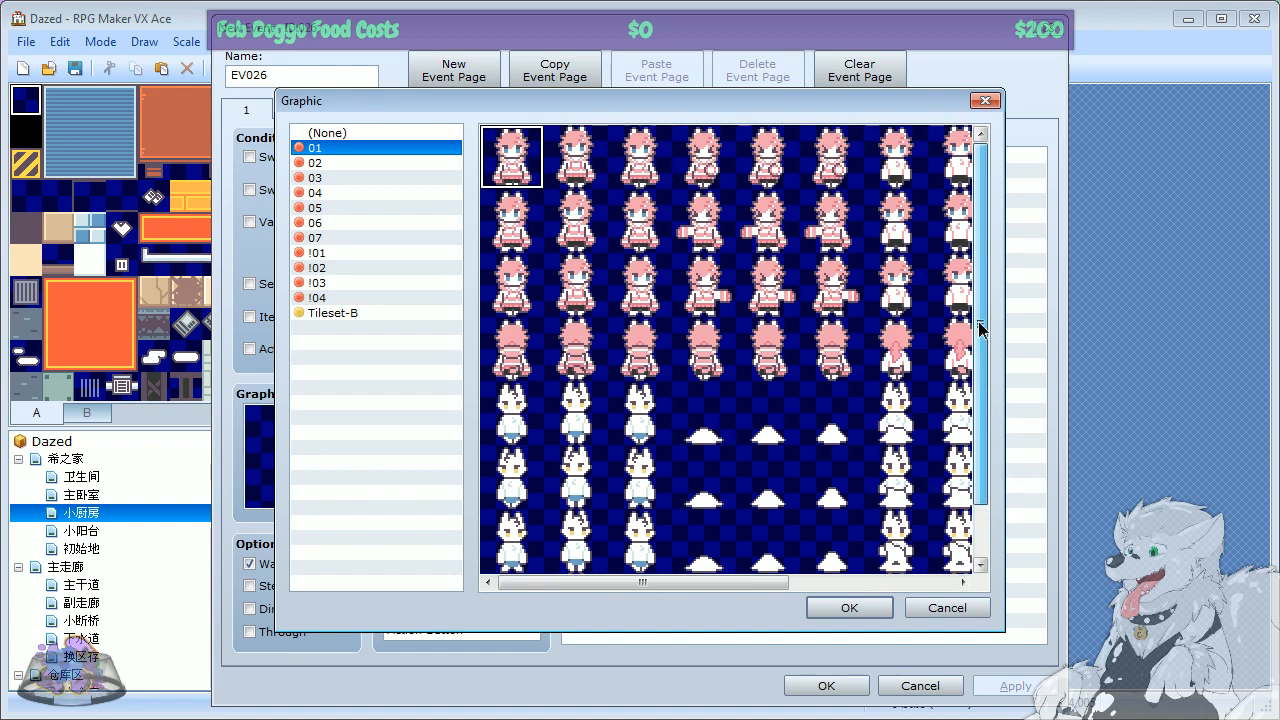
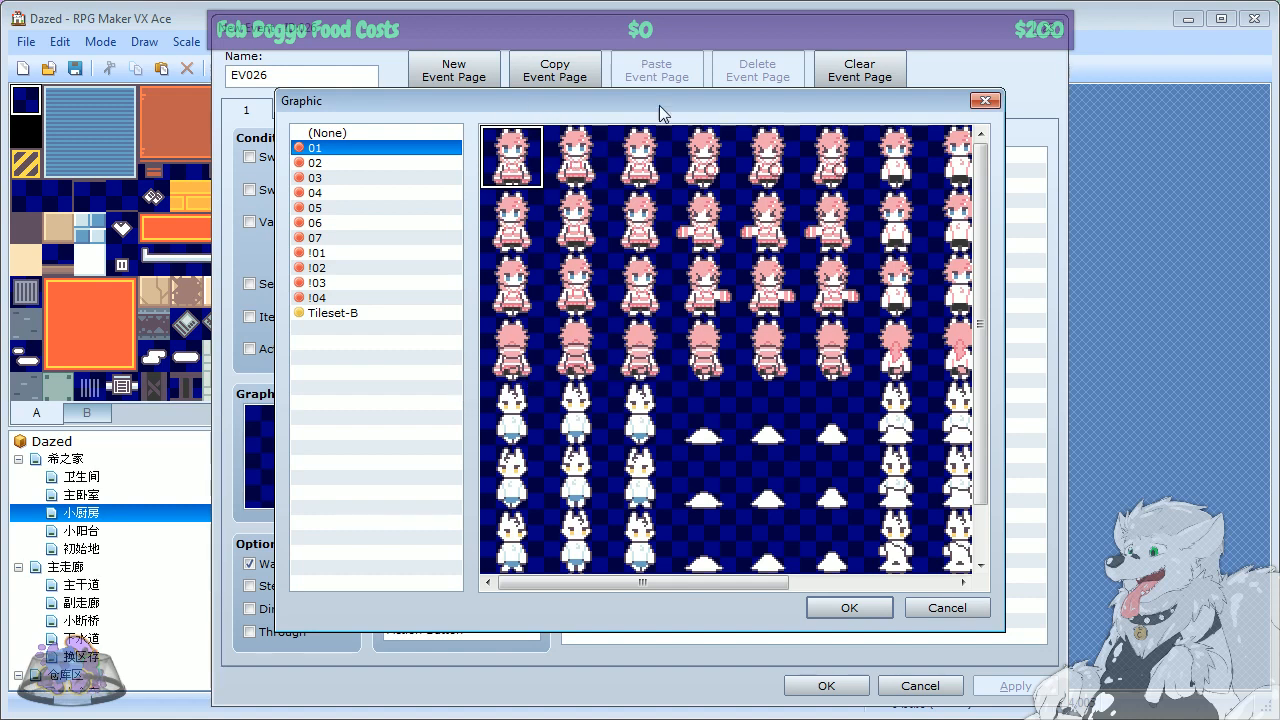
Step: Go through the first pink-haired character's walking frames in sheet 01, facing by facing
left_click(591, 178)
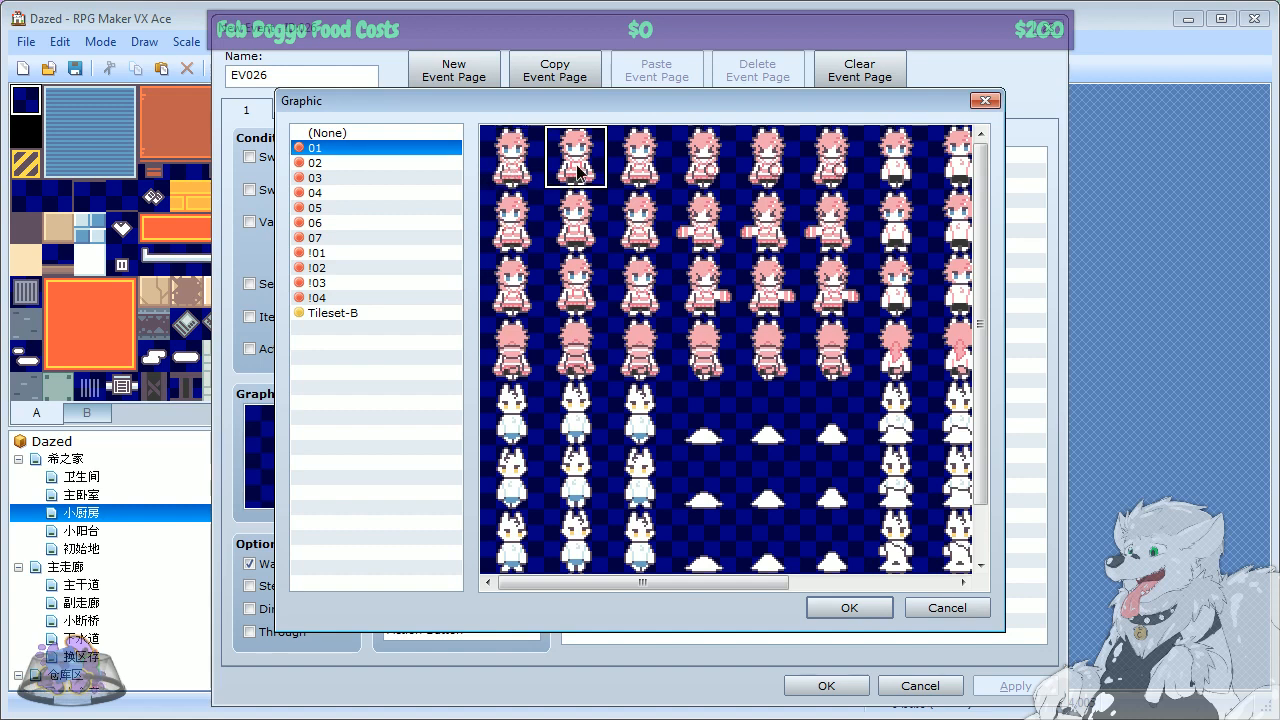
left_click(645, 185)
left_click(525, 168)
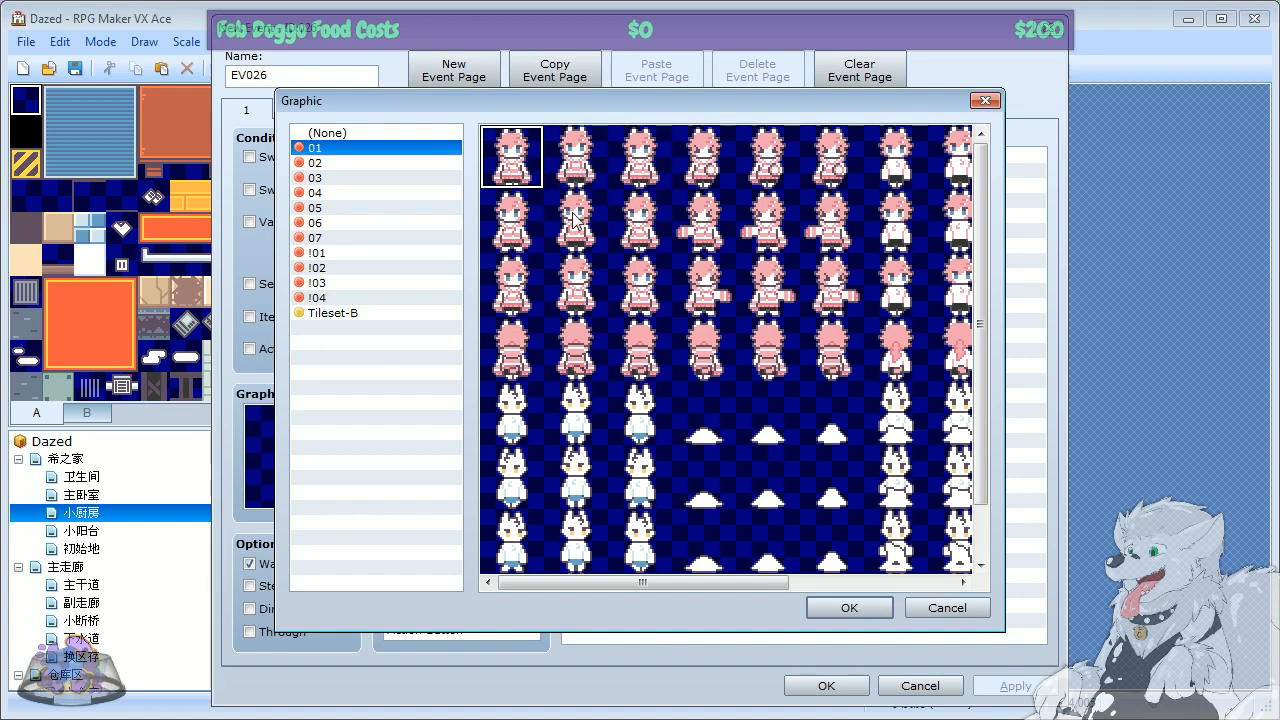
left_click(584, 173)
left_click(648, 188)
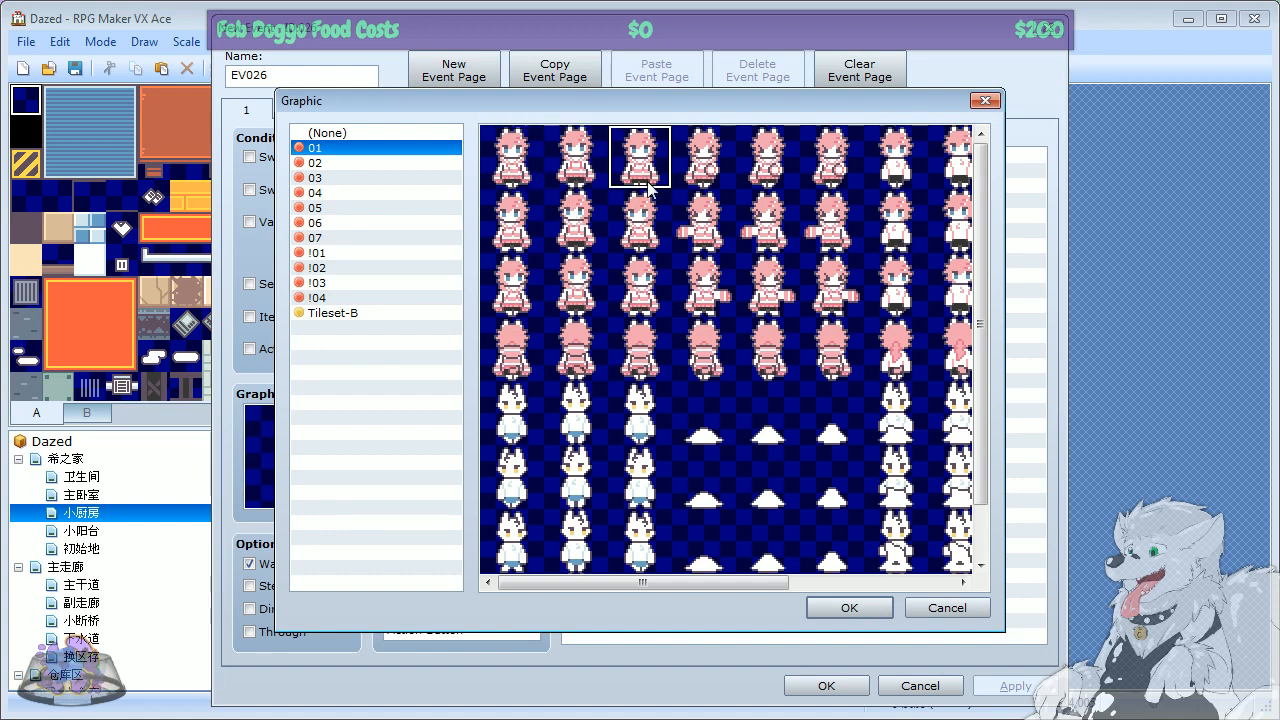
left_click(510, 228)
left_click(575, 240)
left_click(622, 240)
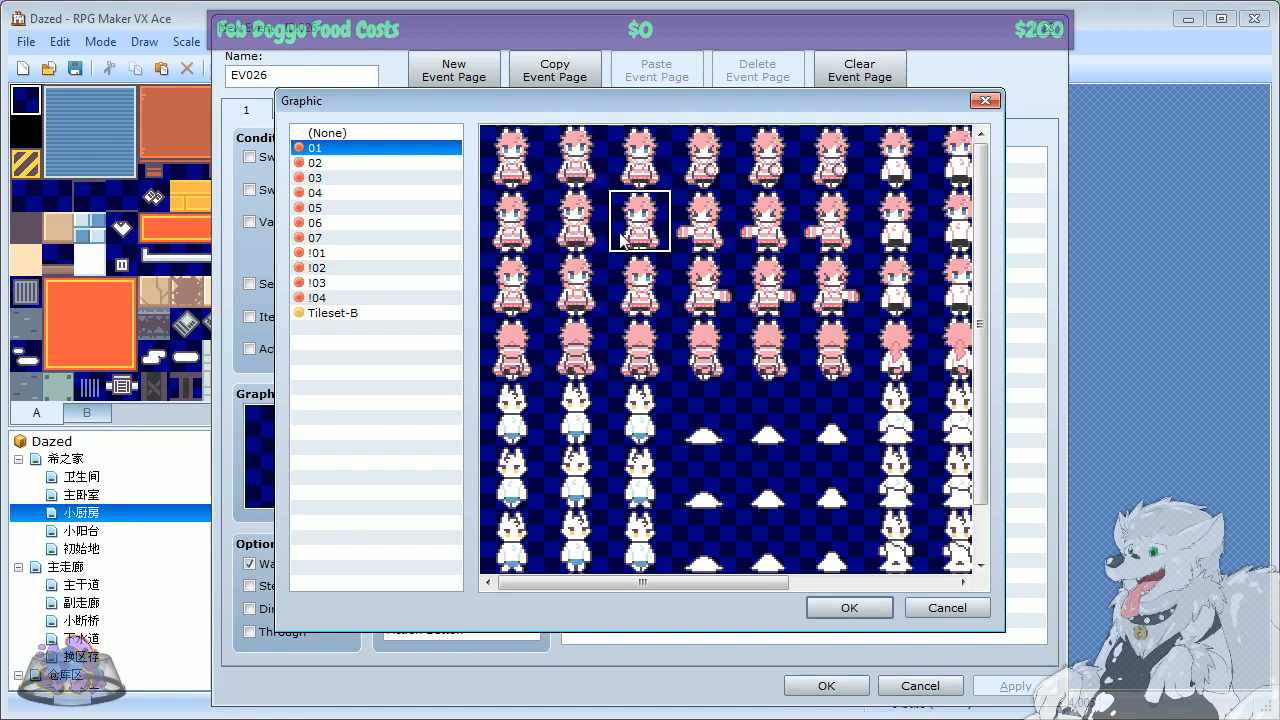
left_click(508, 292)
left_click(600, 290)
left_click(645, 295)
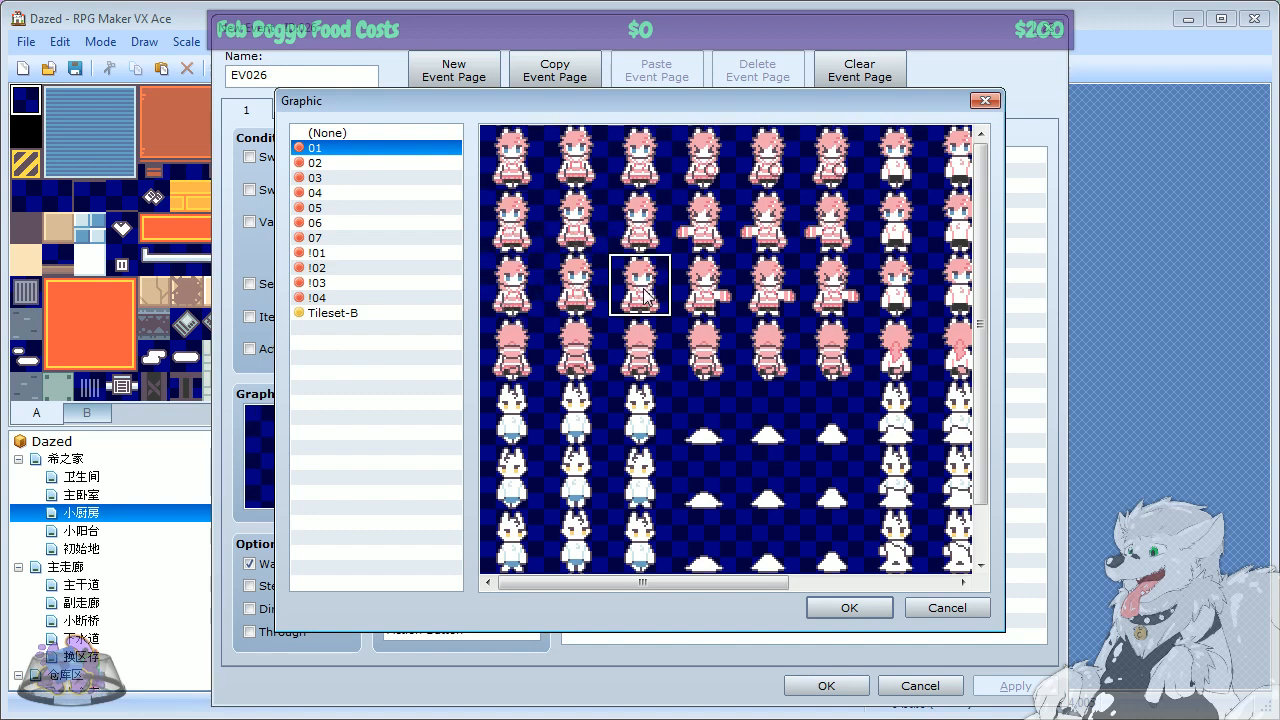
left_click(515, 352)
left_click(562, 352)
left_click(648, 360)
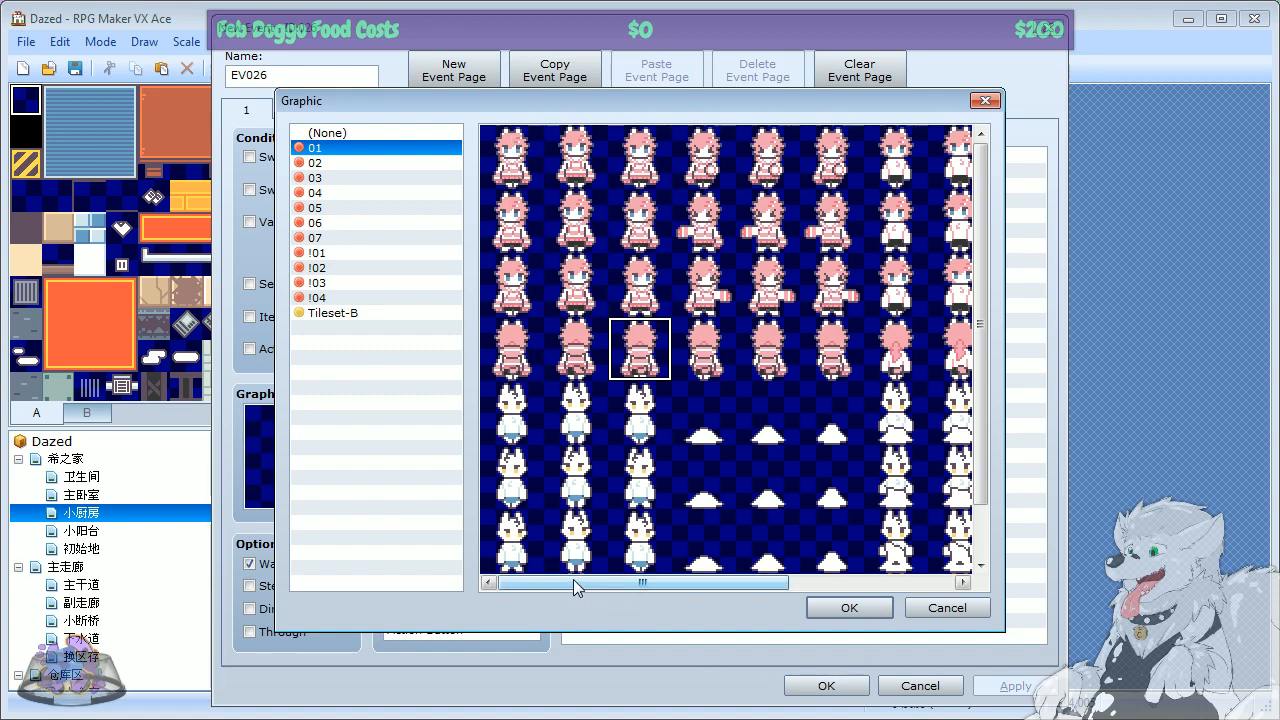
Step: Examine the pink-haired character's striped-outfit and attack poses alongside the neighbouring sprites in graphic sheet 01
left_click_drag(573, 579, 660, 581)
left_click(562, 160)
left_click_drag(640, 172, 698, 312)
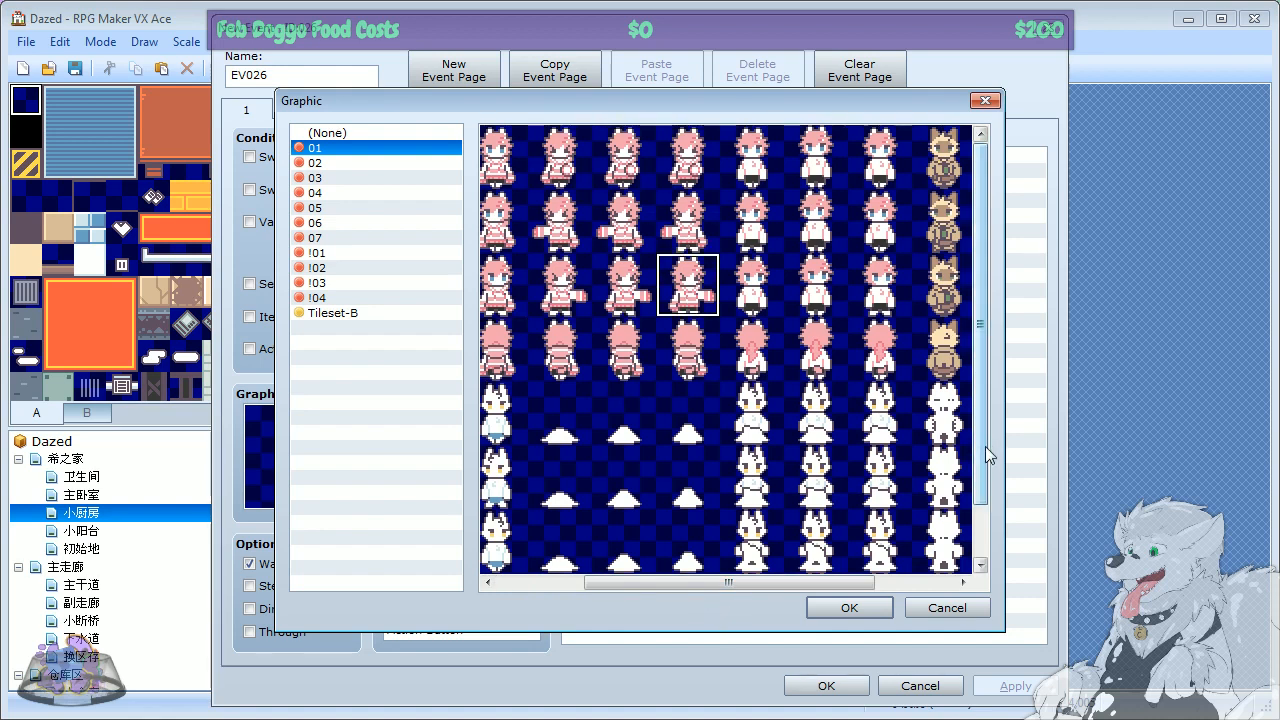
left_click_drag(984, 486, 984, 536)
left_click_drag(725, 584, 649, 590)
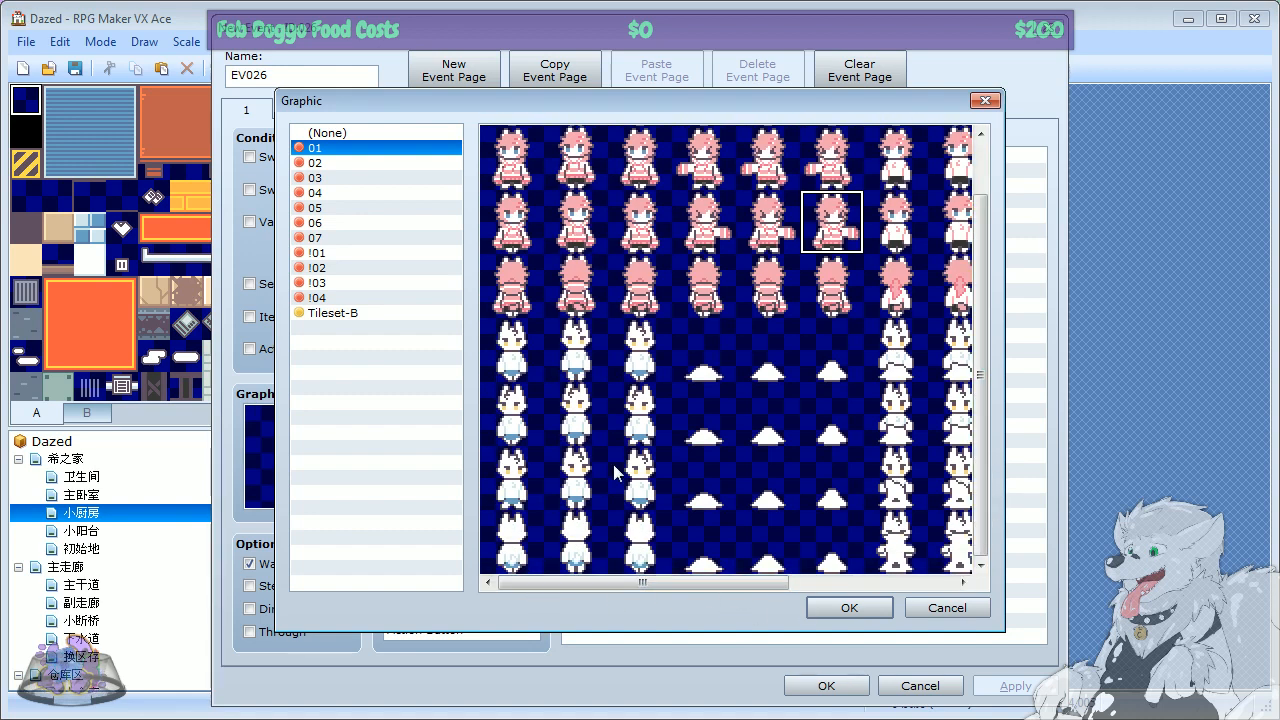
left_click_drag(711, 583, 766, 588)
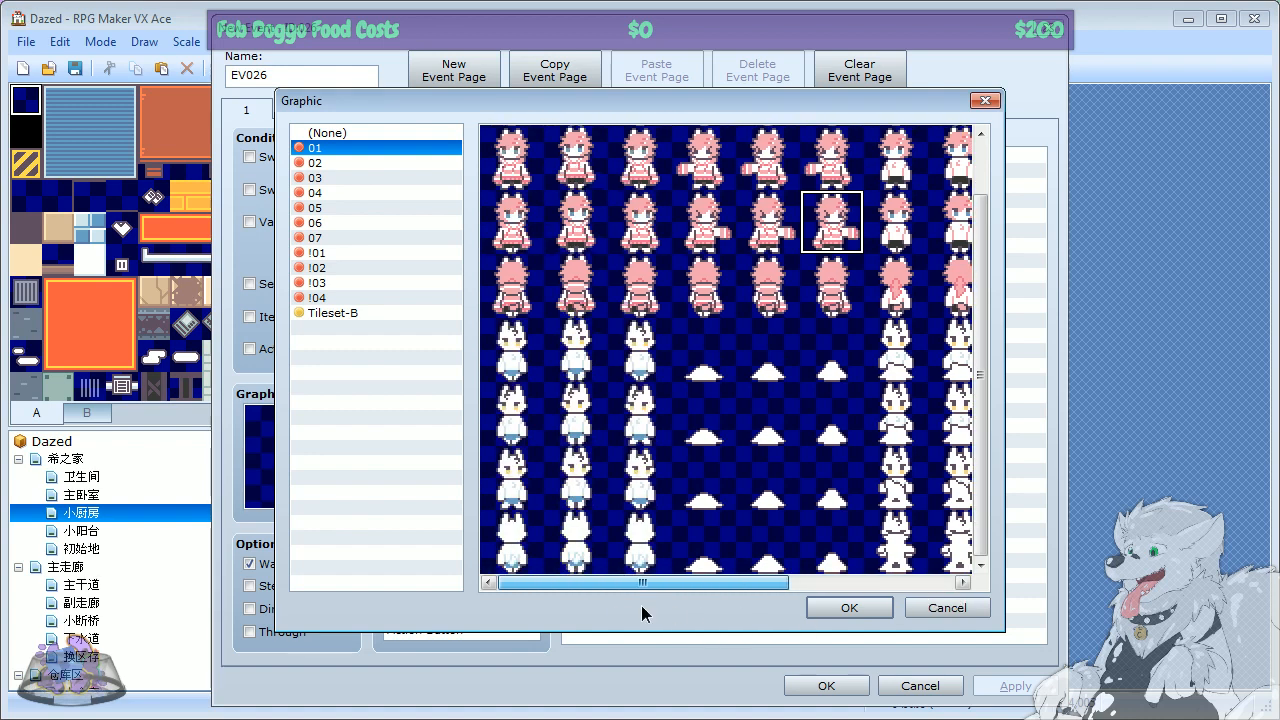
scroll(876, 240, "up", 1)
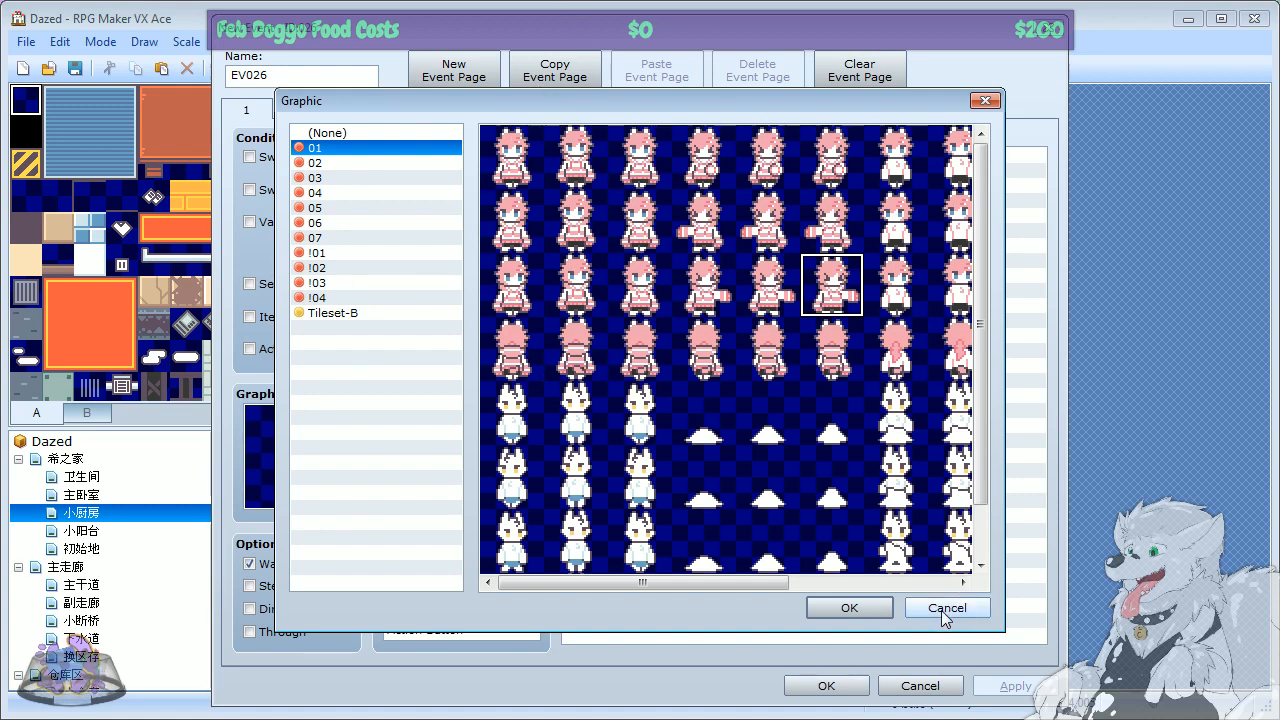
Step: Switch to graphic sheet 02 and go through the first white character's frames in its upper rows
left_click(318, 164)
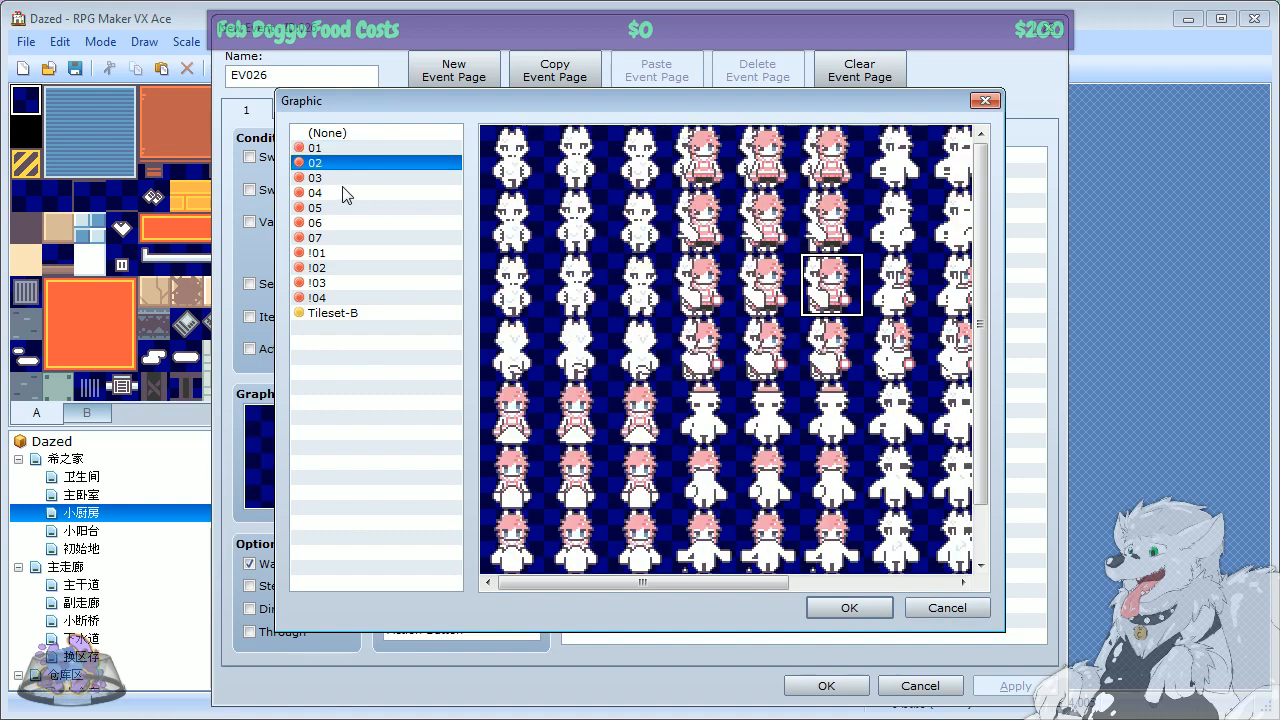
left_click(524, 172)
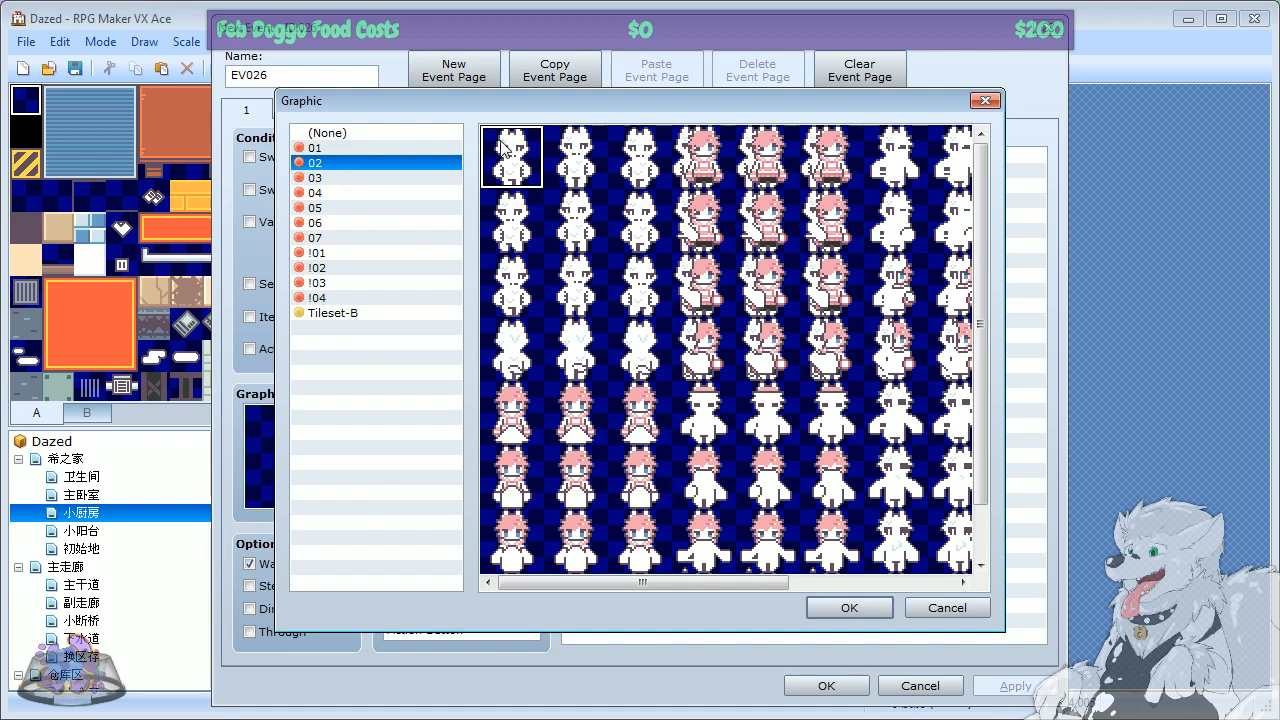
left_click(574, 176)
left_click(580, 240)
left_click(590, 294)
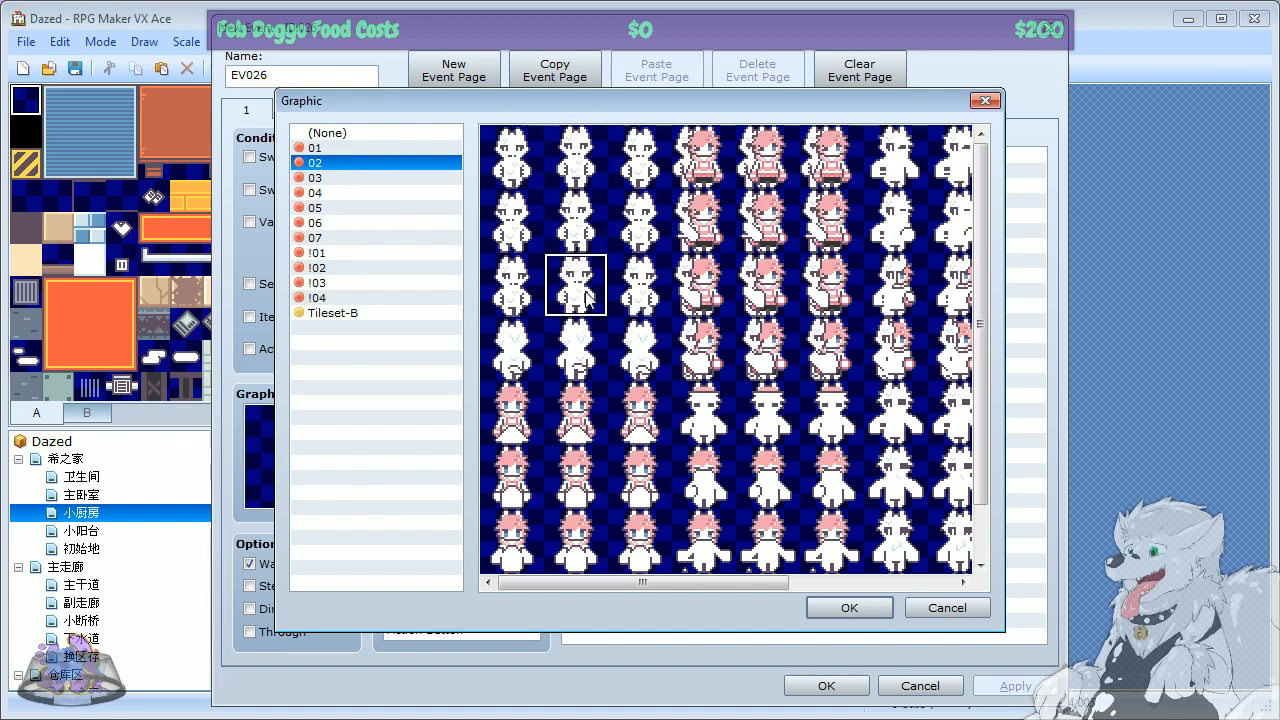
left_click(580, 225)
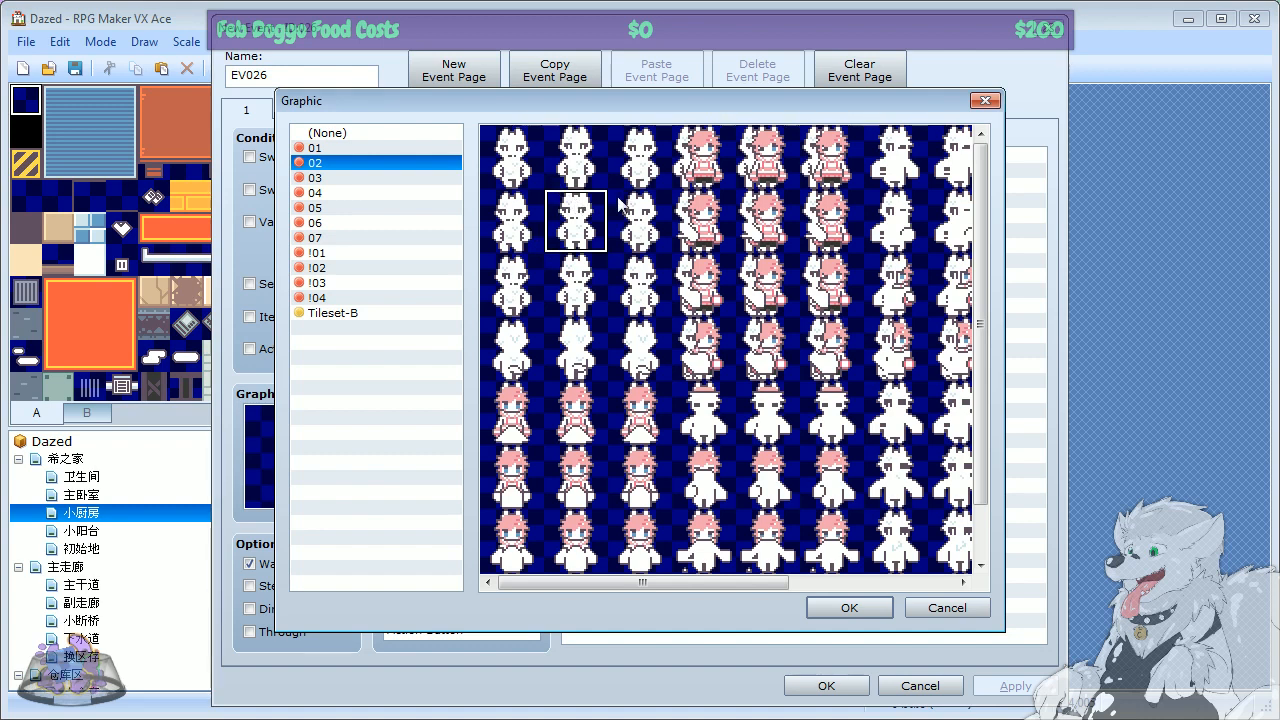
Step: Switch to graphic sheet 03 and survey its large sprites from the first frames to the far corner and back
left_click(342, 179)
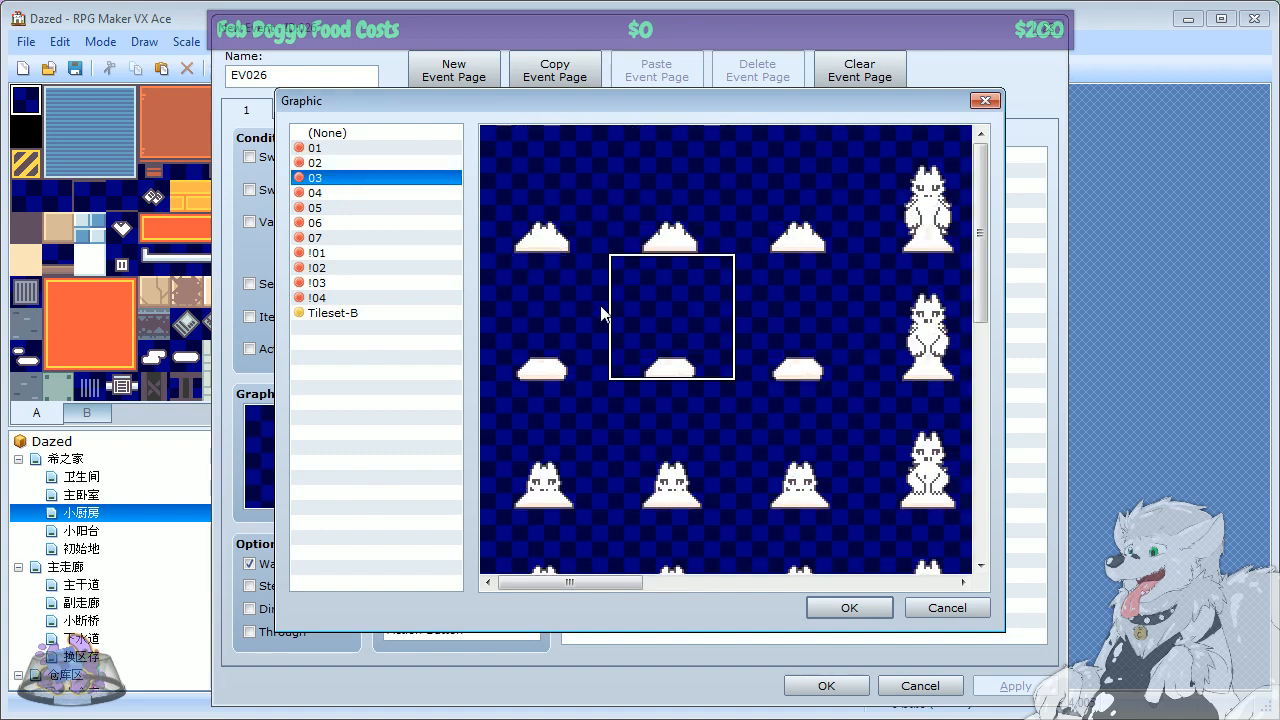
left_click(566, 223)
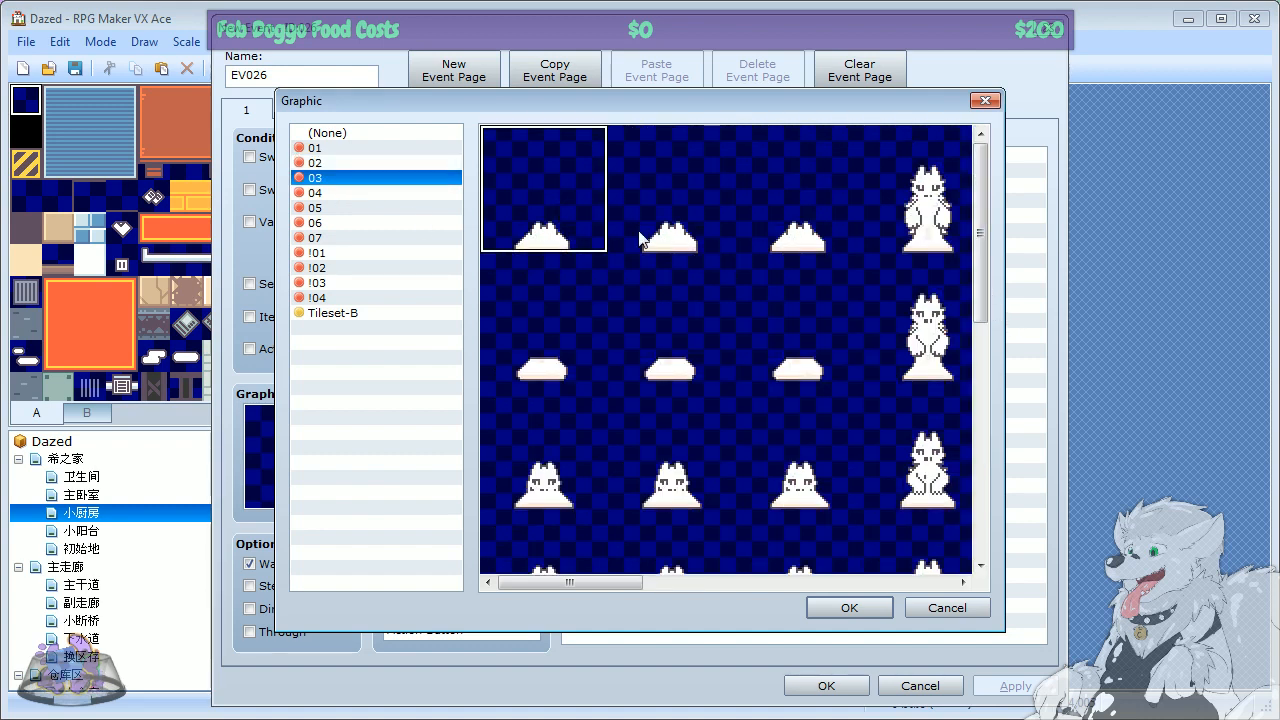
left_click_drag(590, 585, 900, 585)
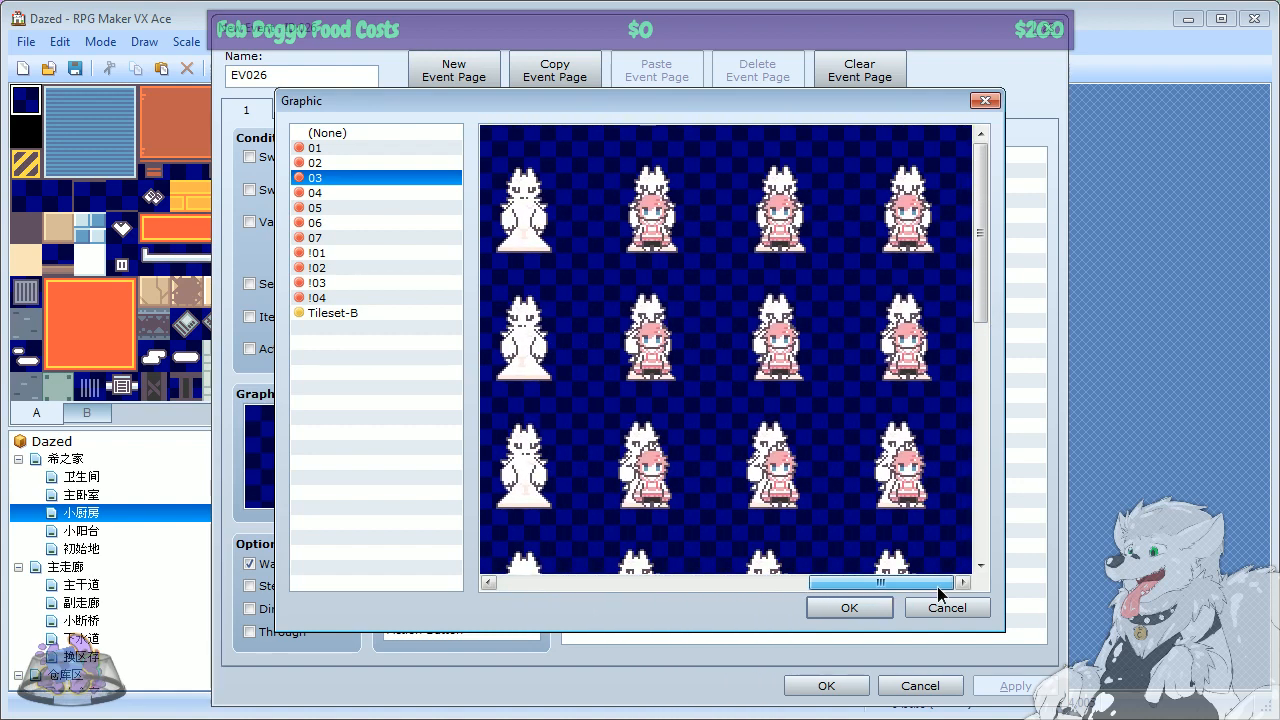
left_click_drag(985, 248, 975, 470)
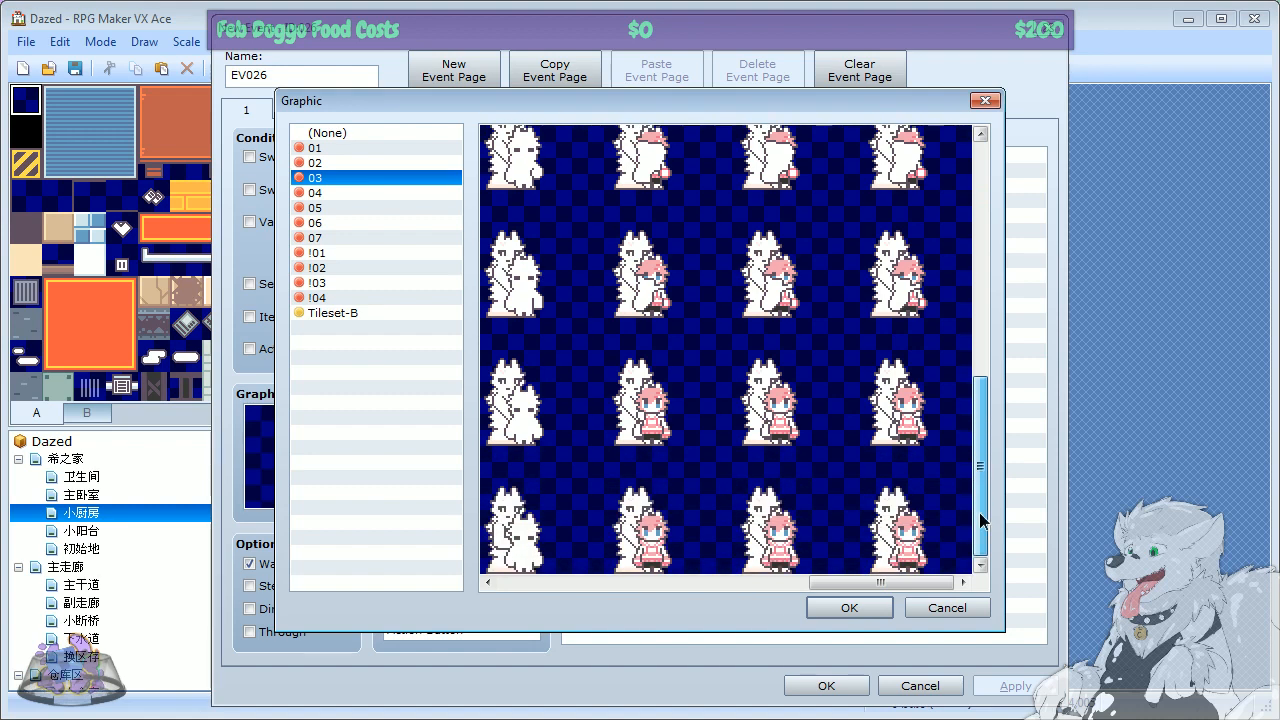
left_click_drag(908, 590, 594, 590)
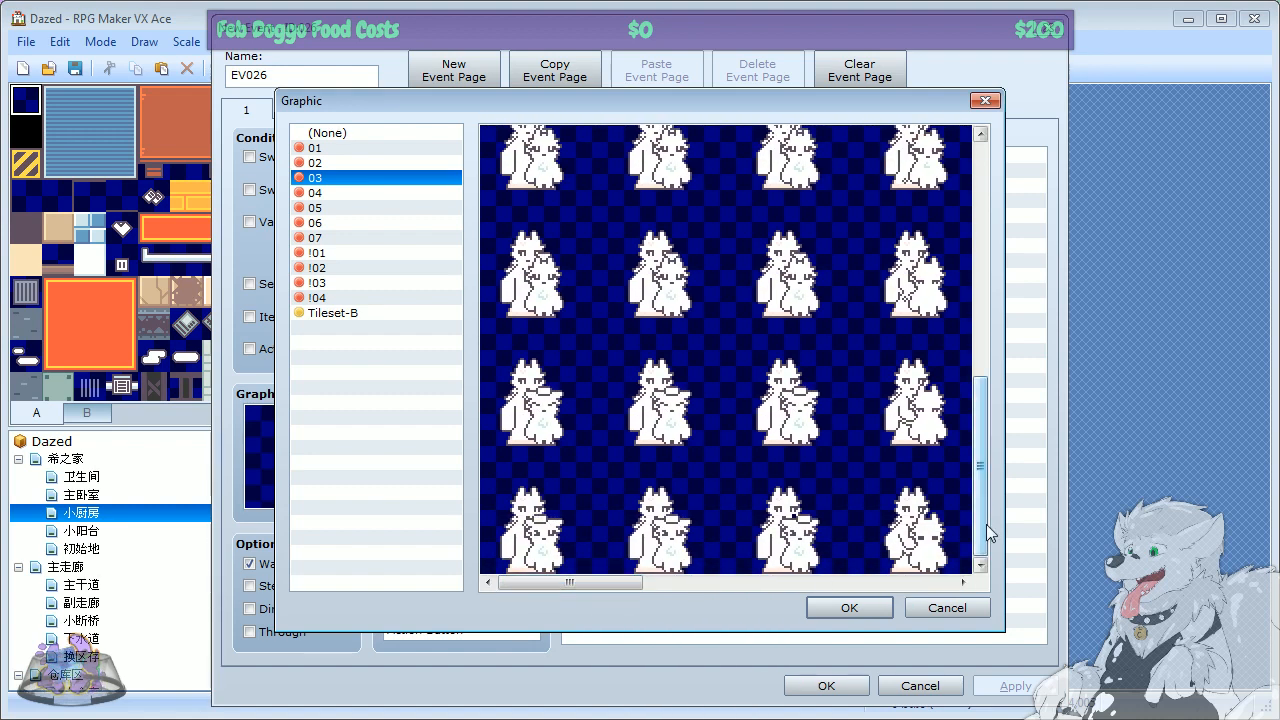
left_click_drag(986, 524, 985, 287)
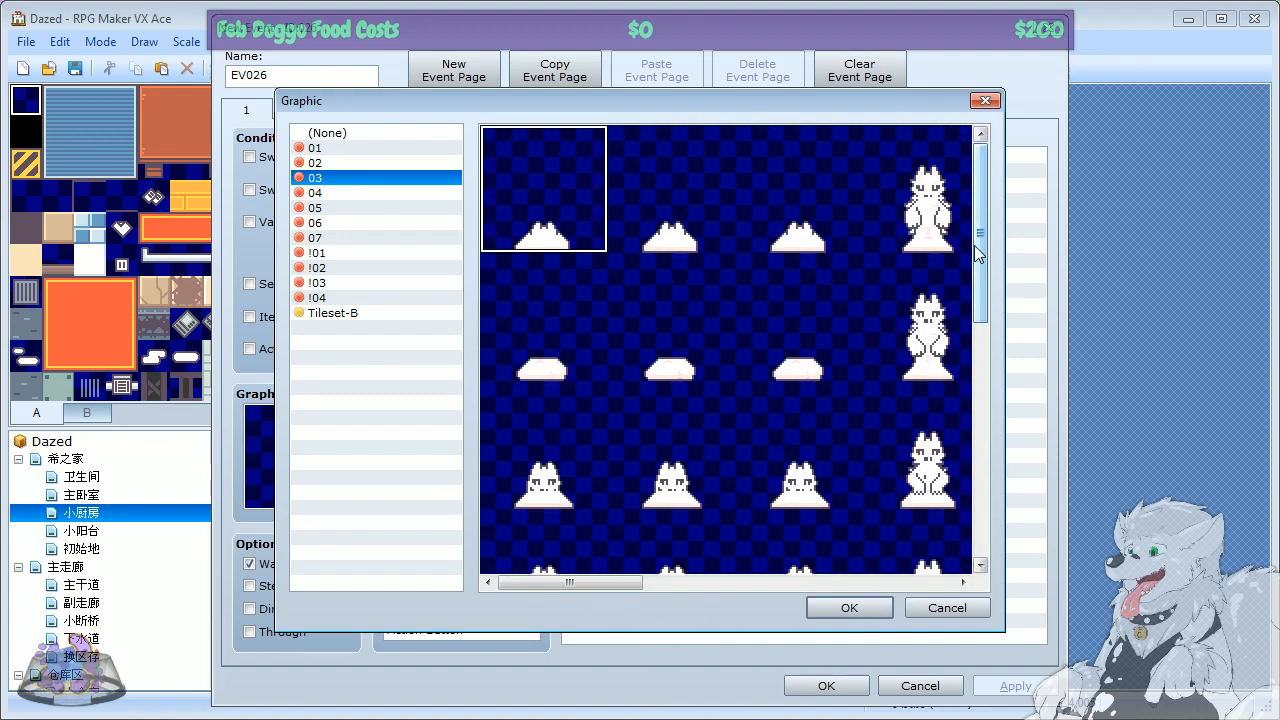
Step: Go through the white mound frames in the first two rows of graphic sheet 03
left_click(670, 220)
left_click(803, 243)
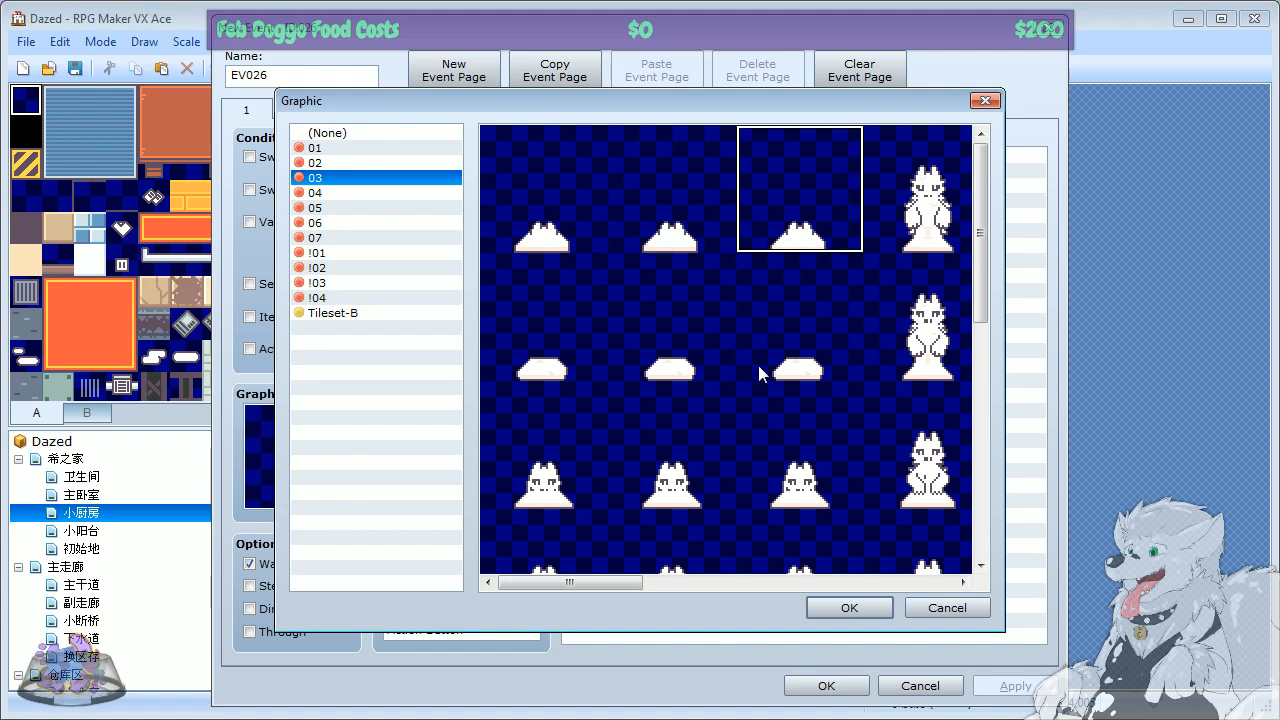
left_click(823, 350)
left_click(668, 350)
left_click(546, 342)
left_click_drag(986, 264, 970, 284)
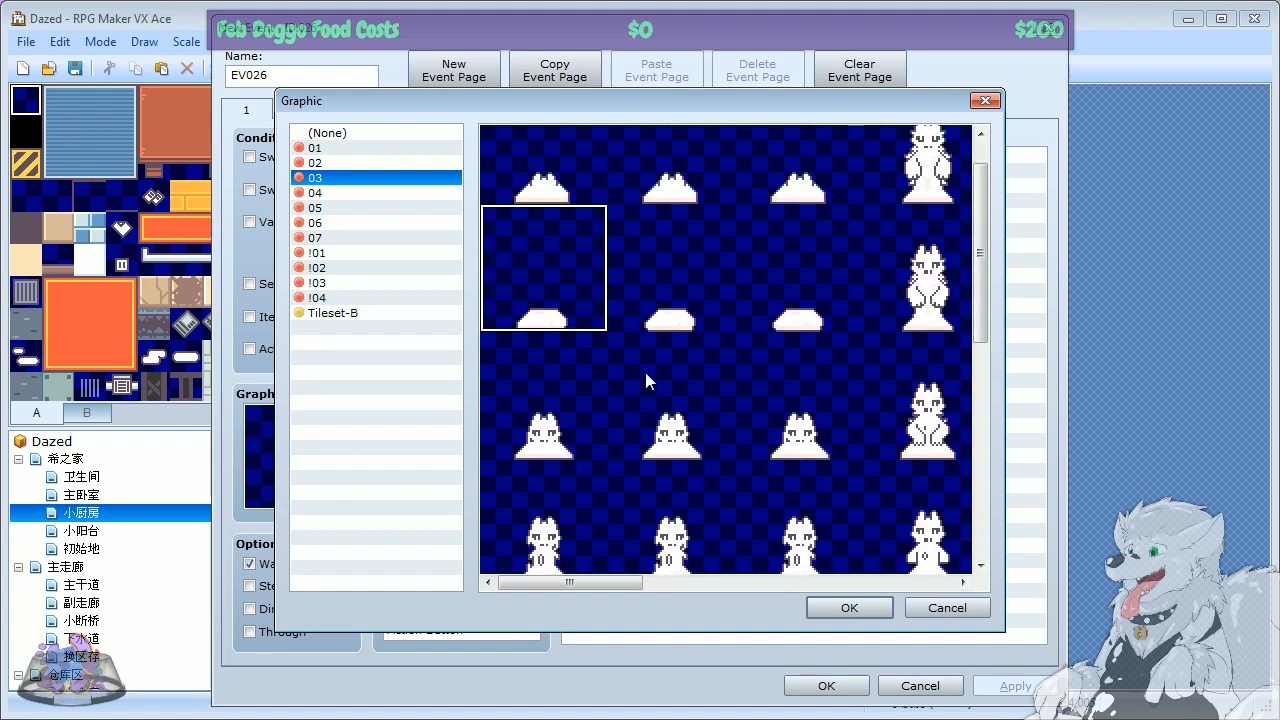
left_click(664, 285)
left_click(809, 272)
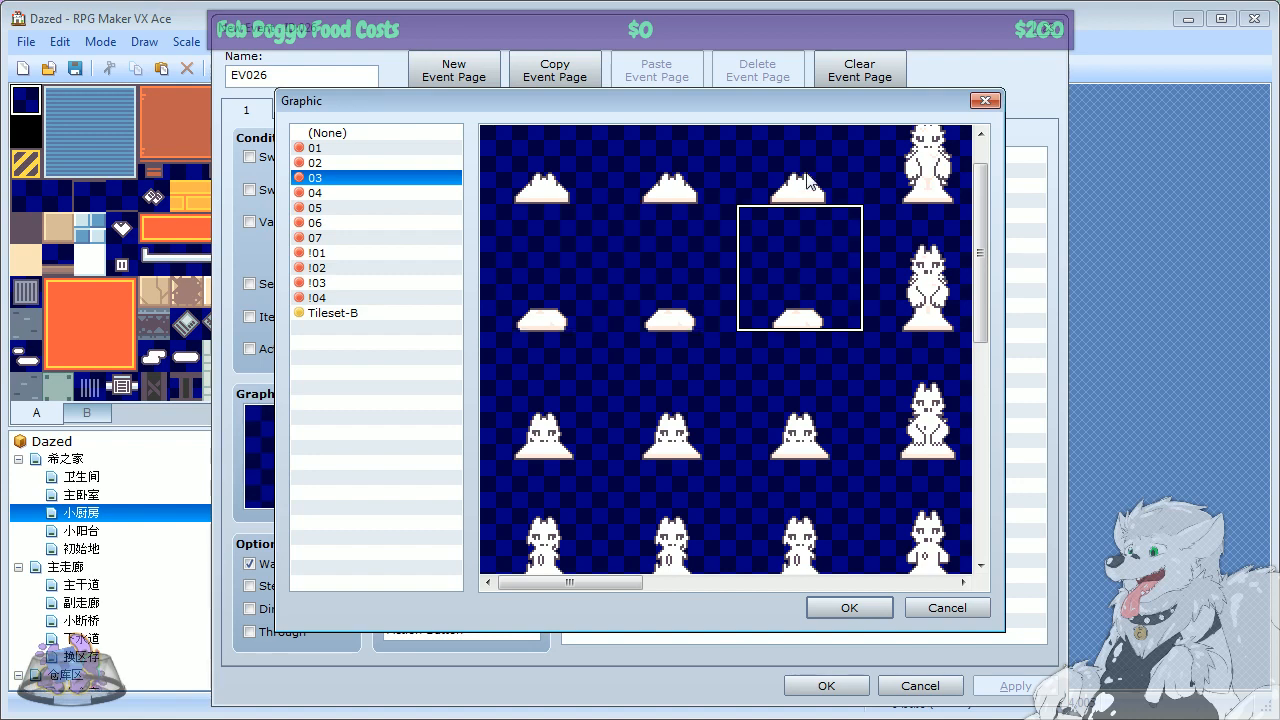
left_click(808, 177)
left_click_drag(980, 259, 983, 182)
Step: Trace the white creature's rising animation in sheet 03 frame by frame, from the mound to the standing pose
left_click(596, 216)
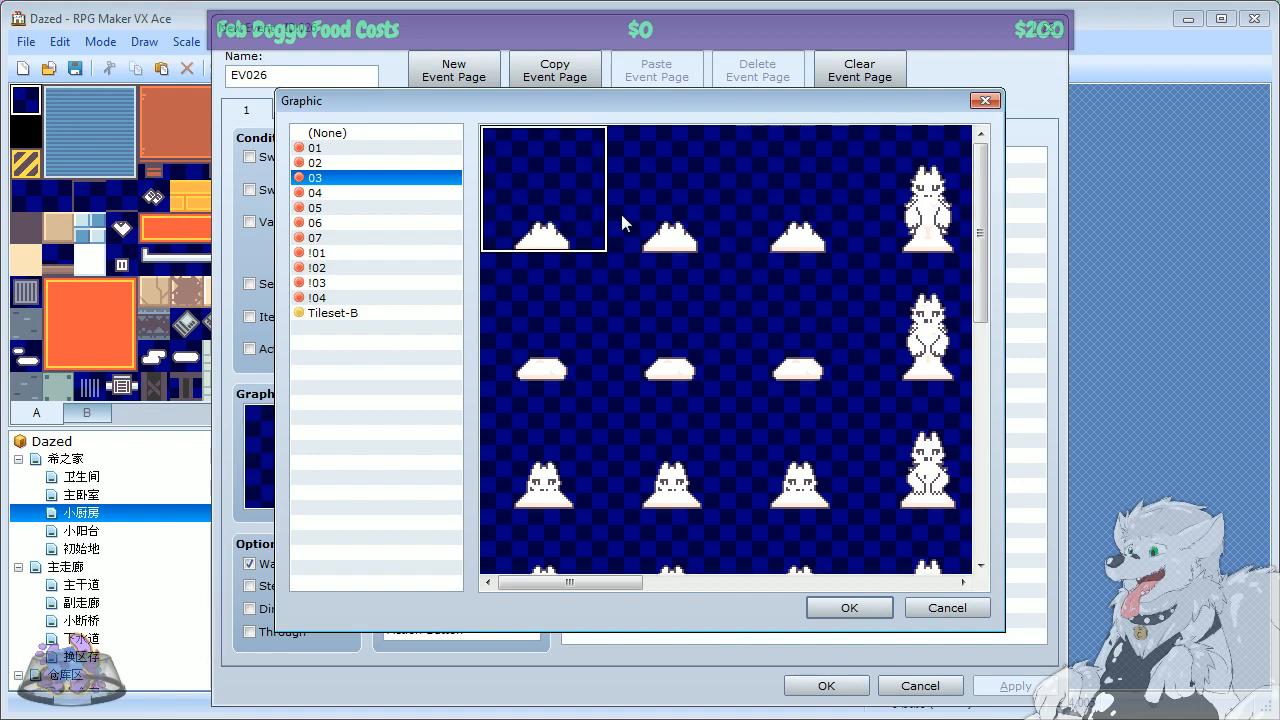
left_click(664, 226)
left_click(826, 218)
left_click(788, 360)
left_click(674, 337)
left_click(592, 370)
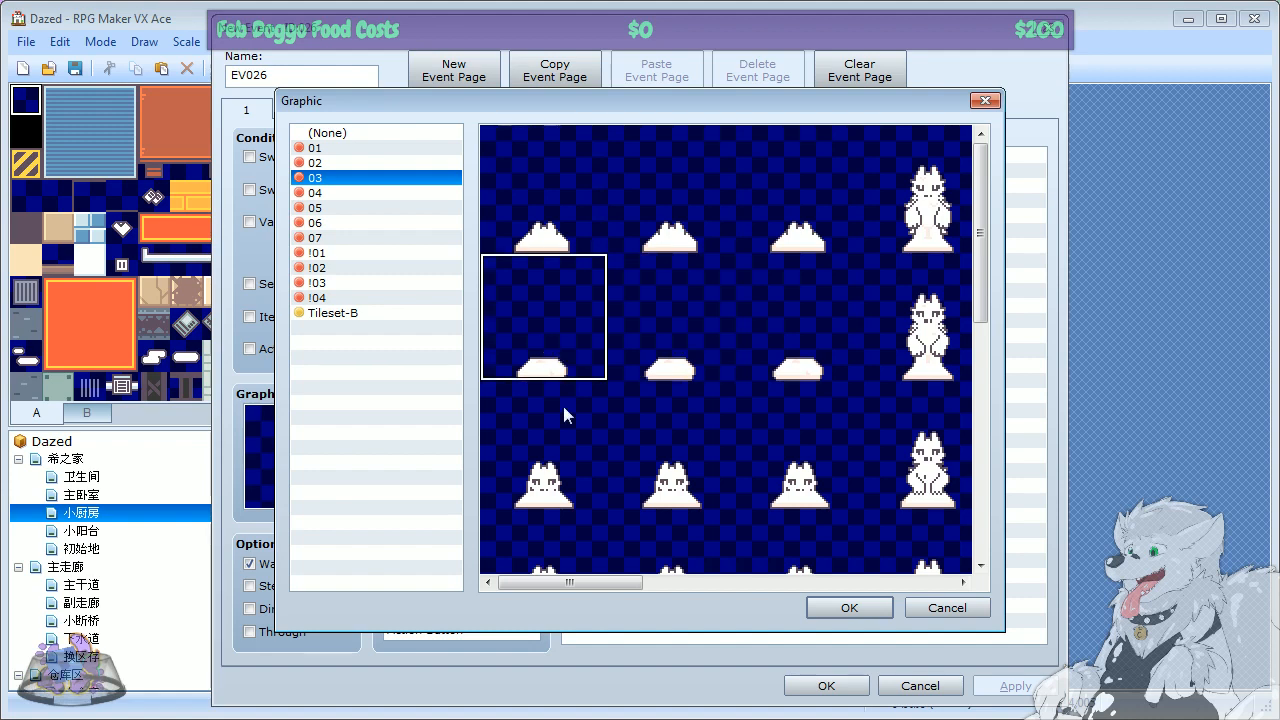
left_click(562, 402)
left_click(652, 470)
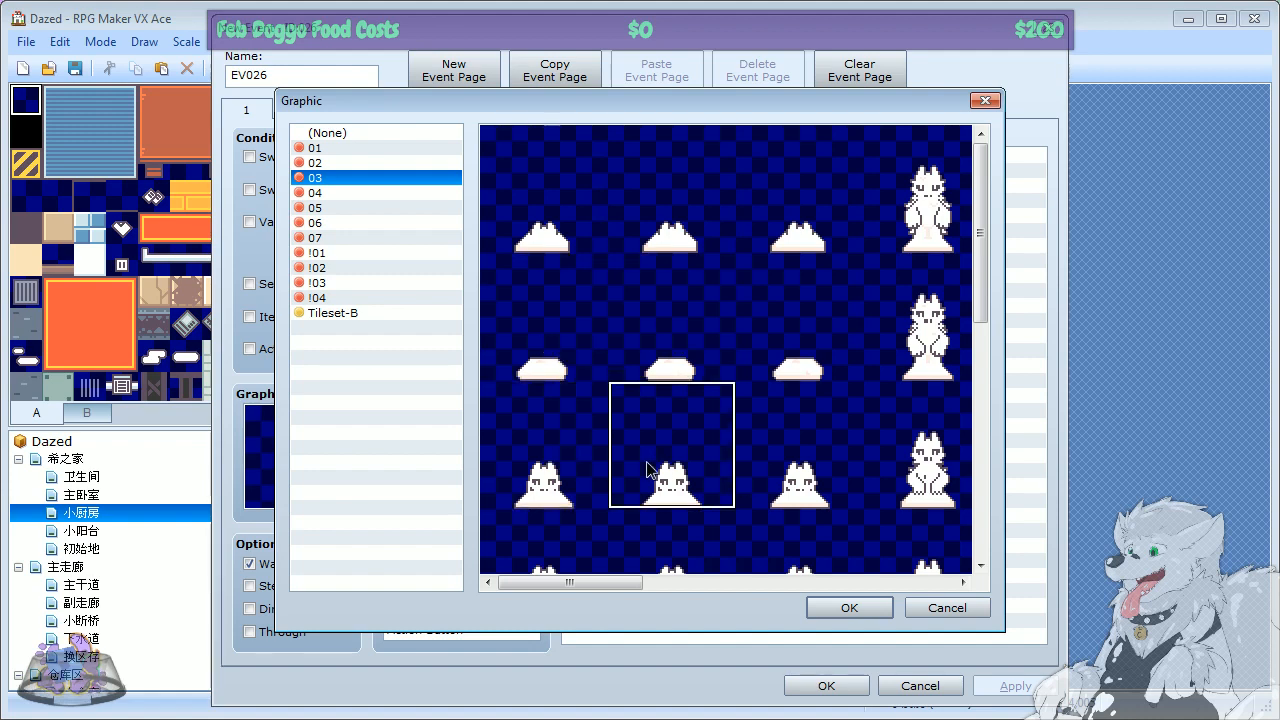
left_click(780, 472)
mouse_move(984, 263)
left_mouse_down()
mouse_move(954, 377)
mouse_move(989, 356)
mouse_move(992, 242)
mouse_move(971, 332)
mouse_move(960, 264)
left_mouse_up()
left_click(748, 325)
left_click(664, 320)
left_click(556, 322)
left_click(962, 330)
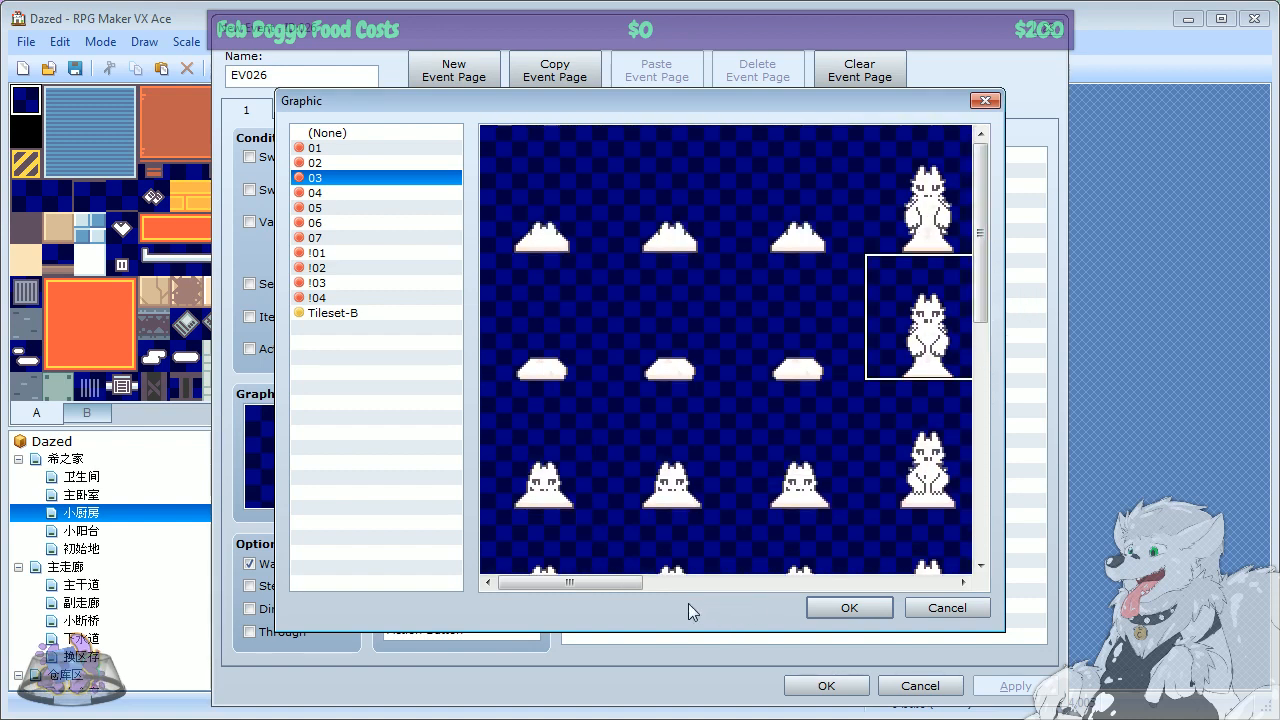
Step: Examine the paired-character sprites in the last rows of graphic sheet 03, from the first columns to the last
left_click_drag(590, 582, 987, 539)
left_click_drag(982, 241, 859, 543)
left_click_drag(830, 586, 519, 592)
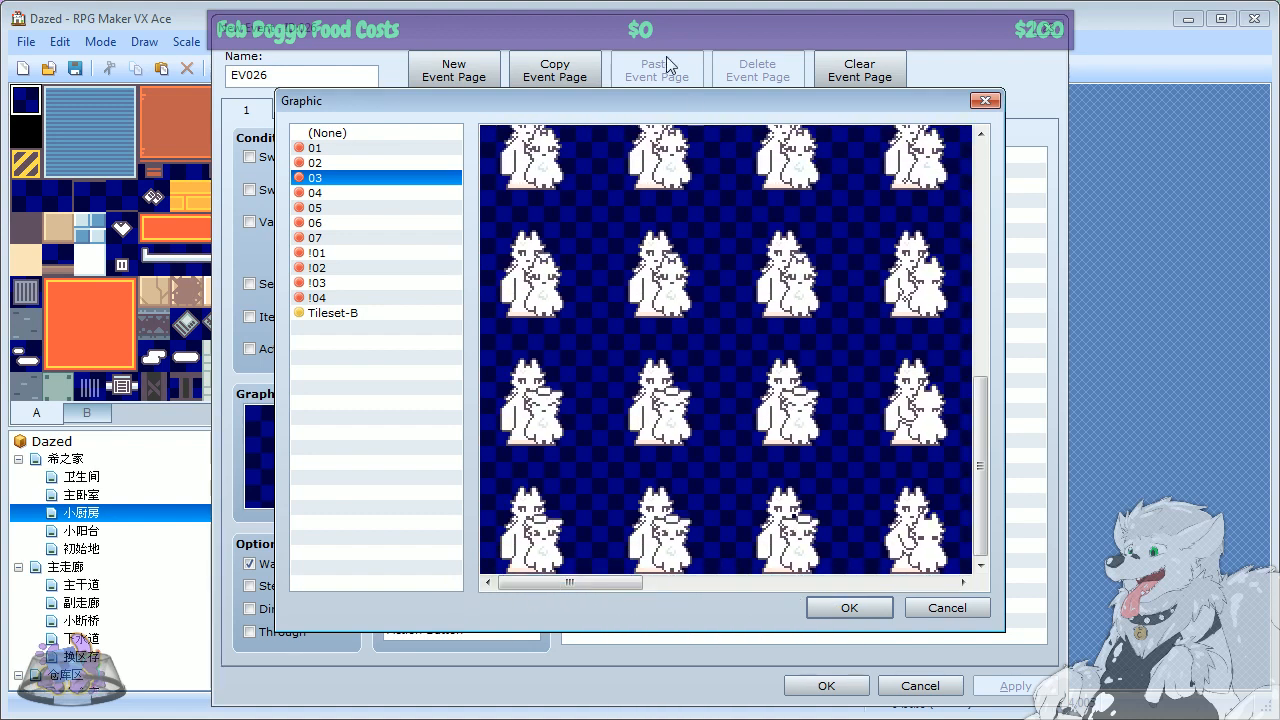
left_click(328, 148)
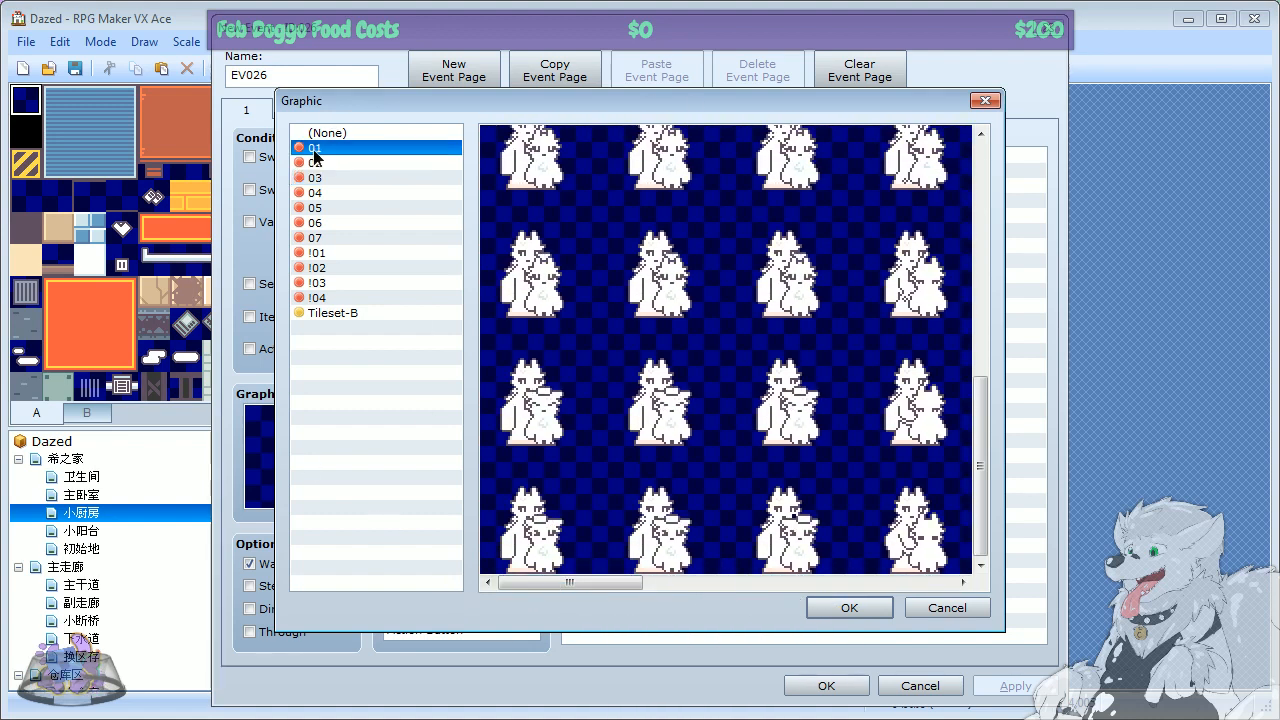
left_click(326, 179)
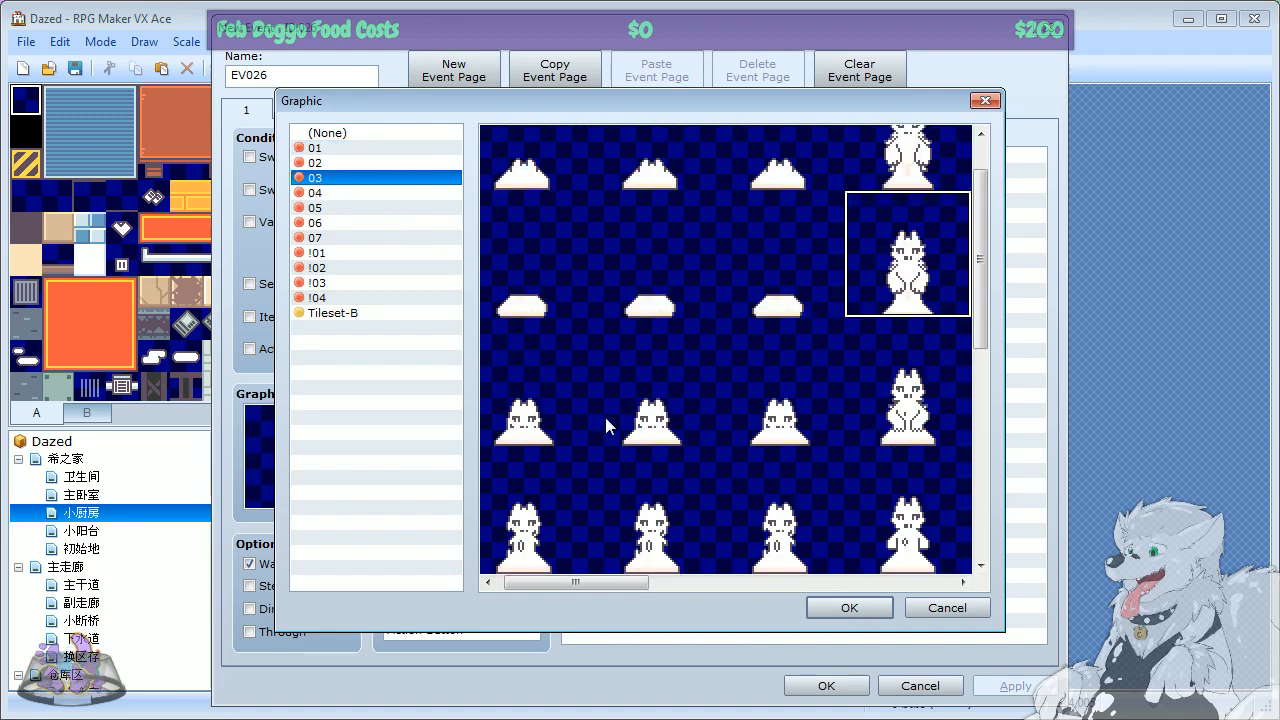
left_click_drag(608, 583, 589, 591)
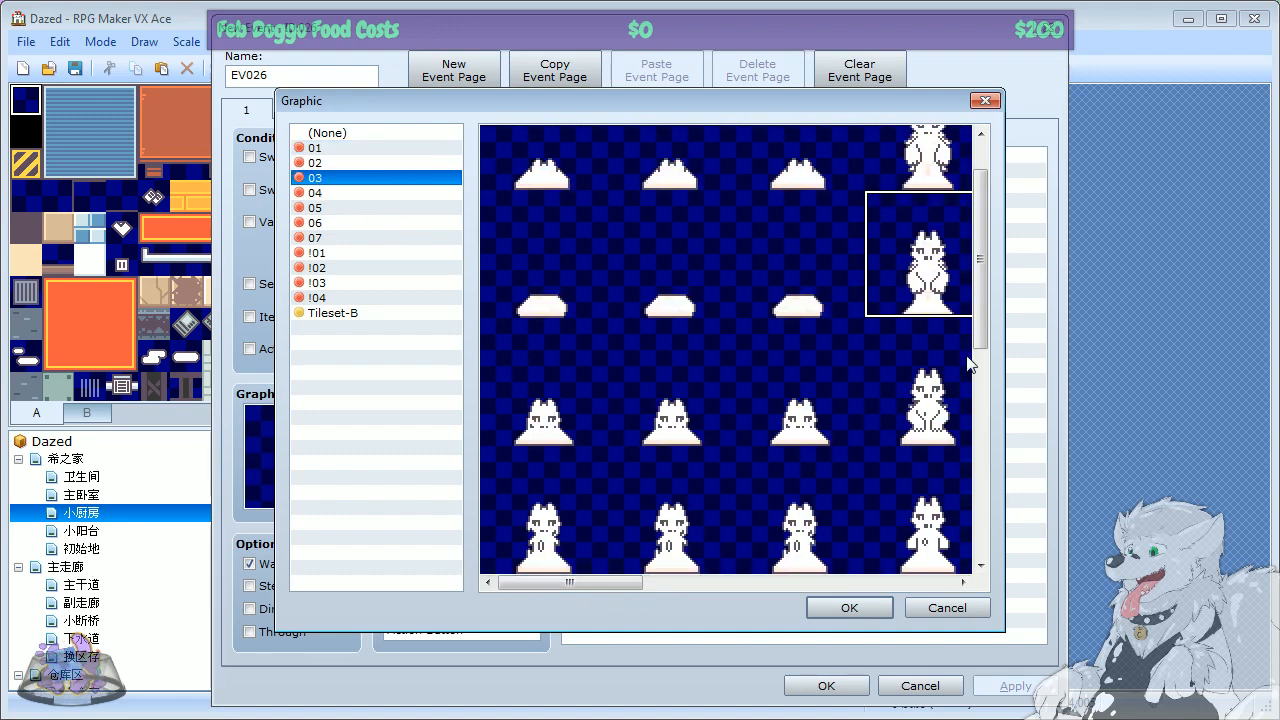
left_click_drag(980, 317, 958, 528)
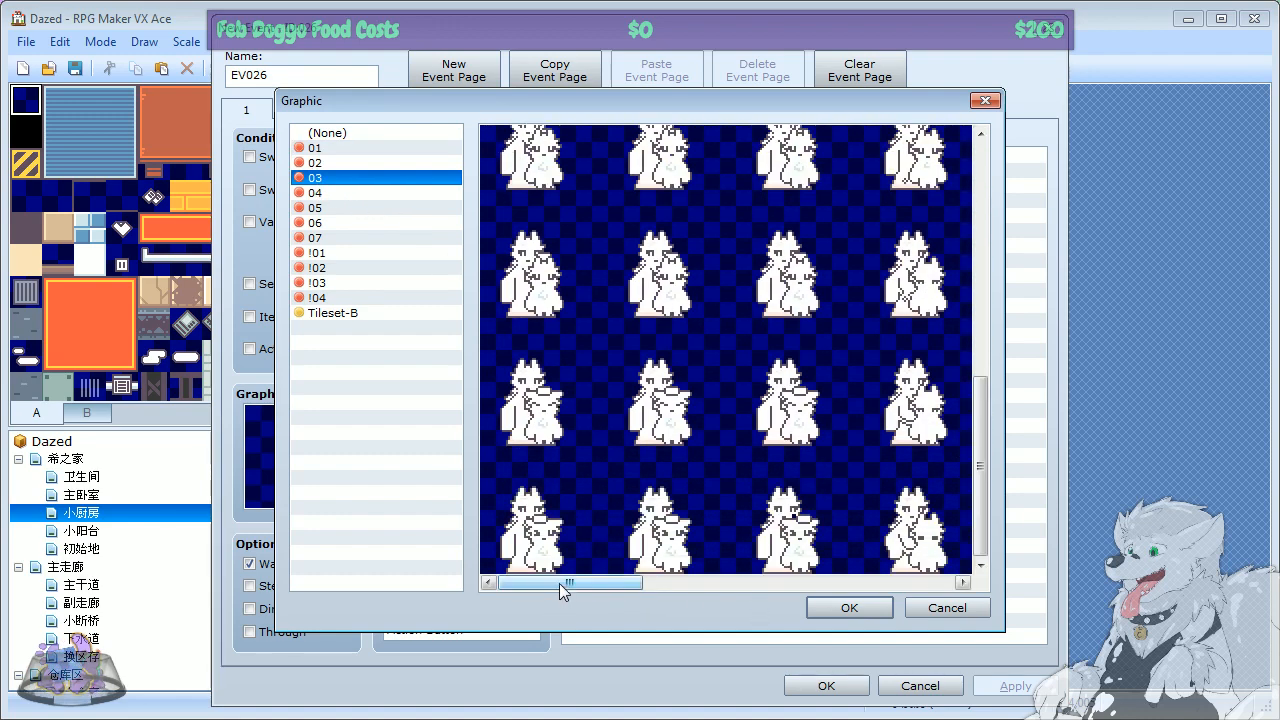
left_click_drag(559, 583, 940, 589)
mouse_move(982, 530)
left_mouse_down()
mouse_move(975, 166)
mouse_move(985, 540)
left_mouse_up()
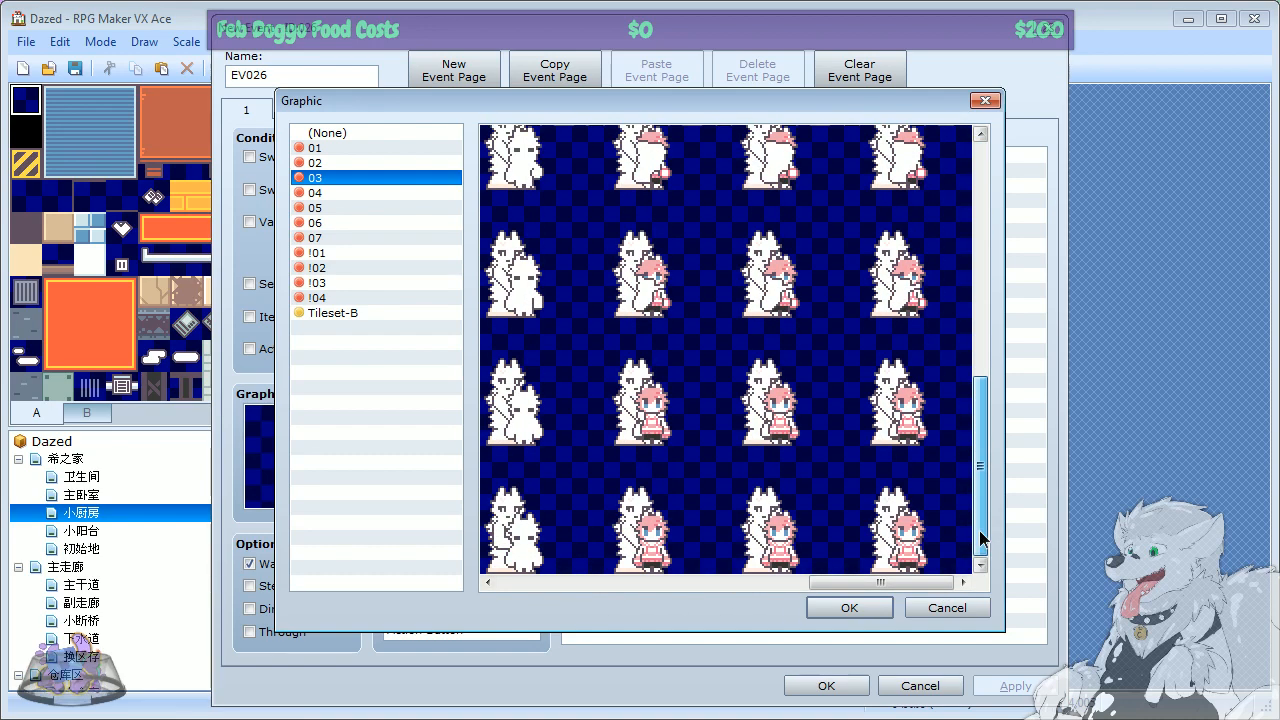
mouse_move(882, 585)
left_mouse_down()
mouse_move(840, 590)
mouse_move(882, 590)
left_mouse_up()
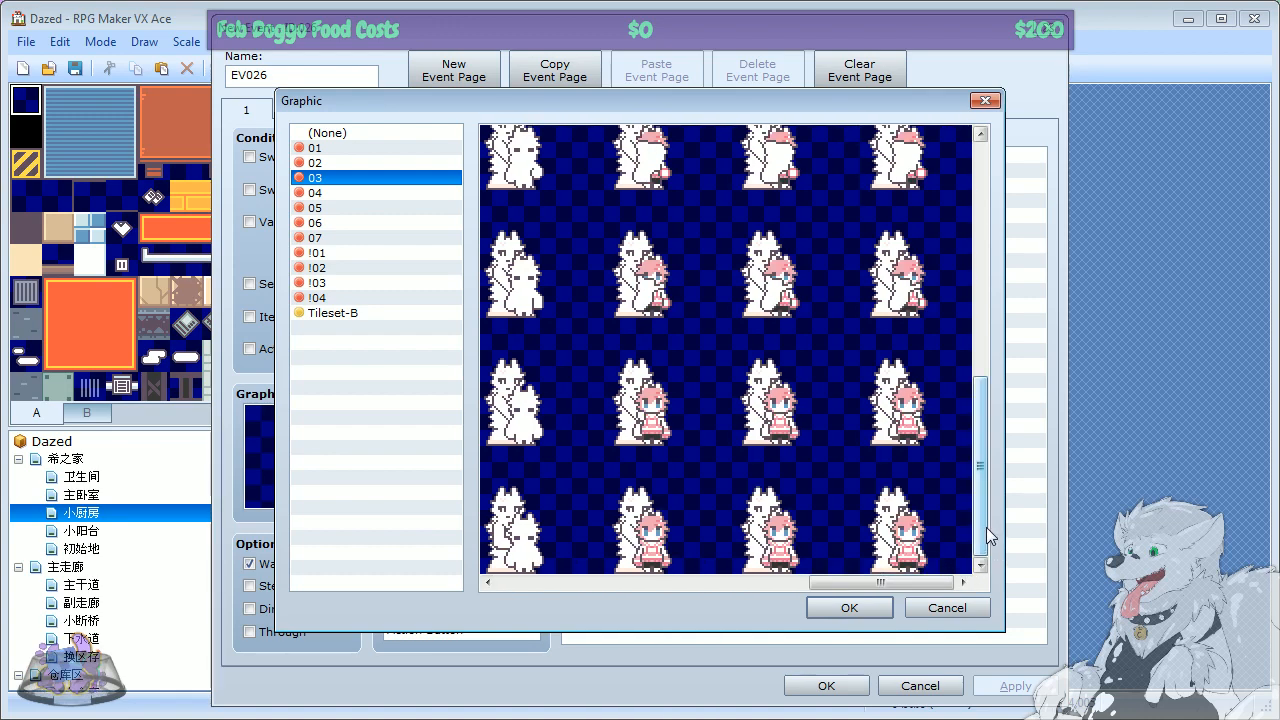
mouse_move(981, 523)
left_mouse_down()
mouse_move(1005, 238)
mouse_move(994, 543)
mouse_move(988, 249)
mouse_move(975, 345)
mouse_move(984, 521)
left_mouse_up()
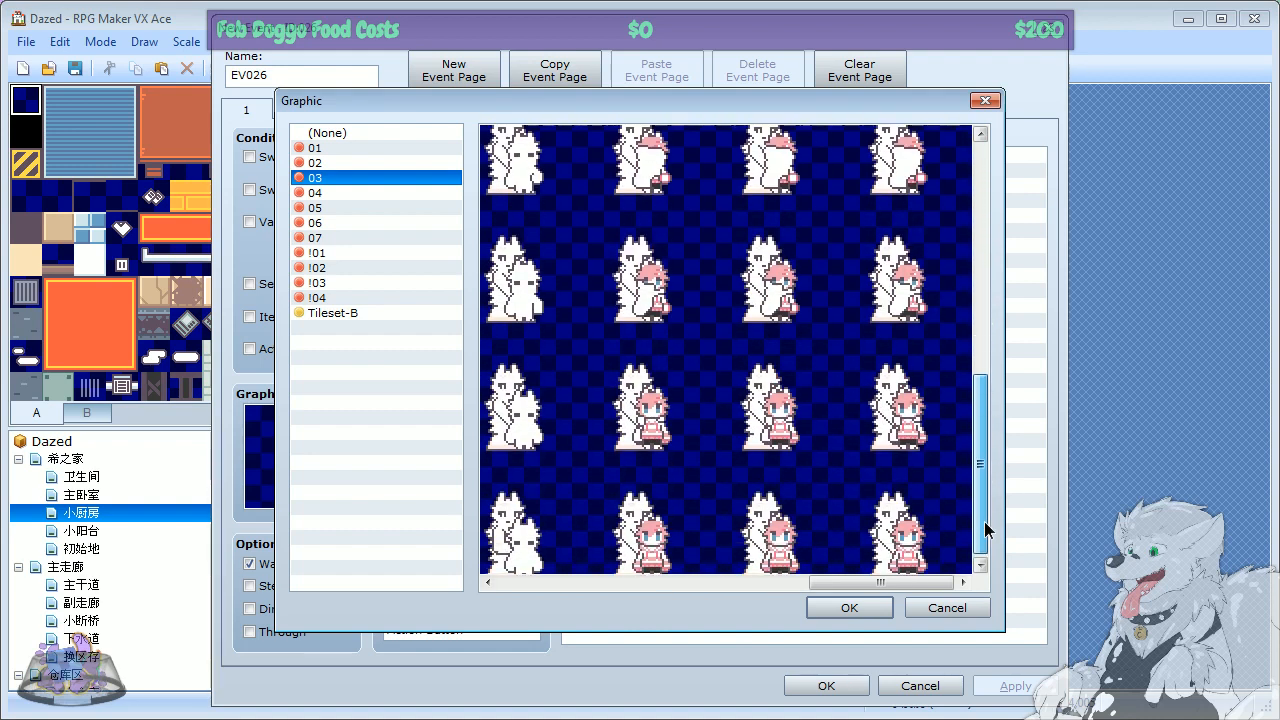
Step: Inspect individual frames of the pink-haired character beside the tall white creature in sheet 03's last two rows
left_click(760, 512)
left_click(655, 404)
left_click(912, 520)
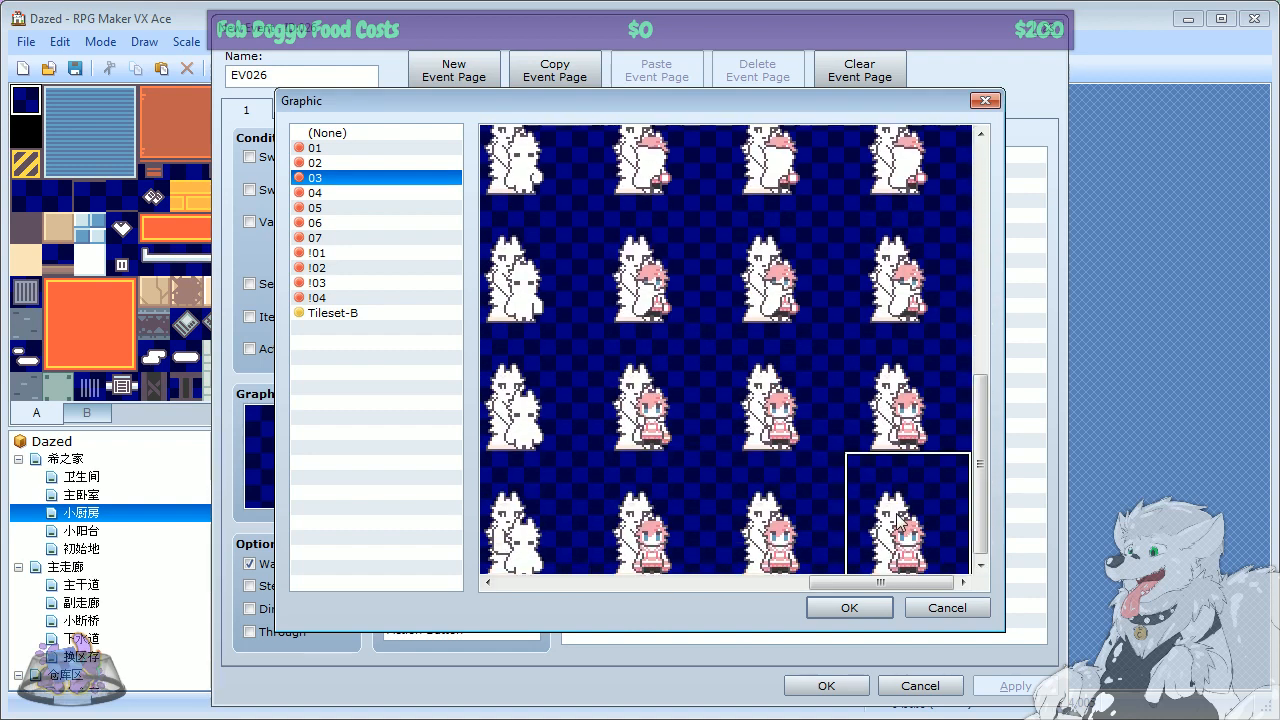
left_click_drag(988, 534, 992, 584)
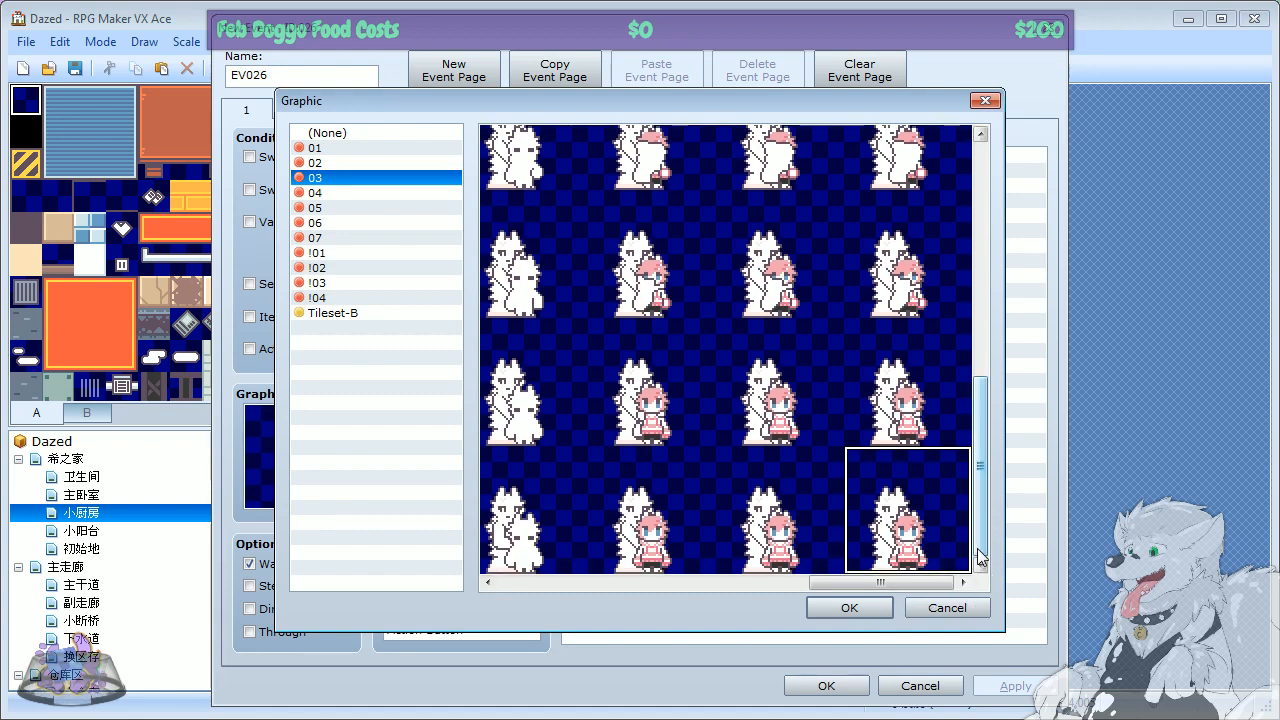
left_click_drag(979, 546, 1022, 627)
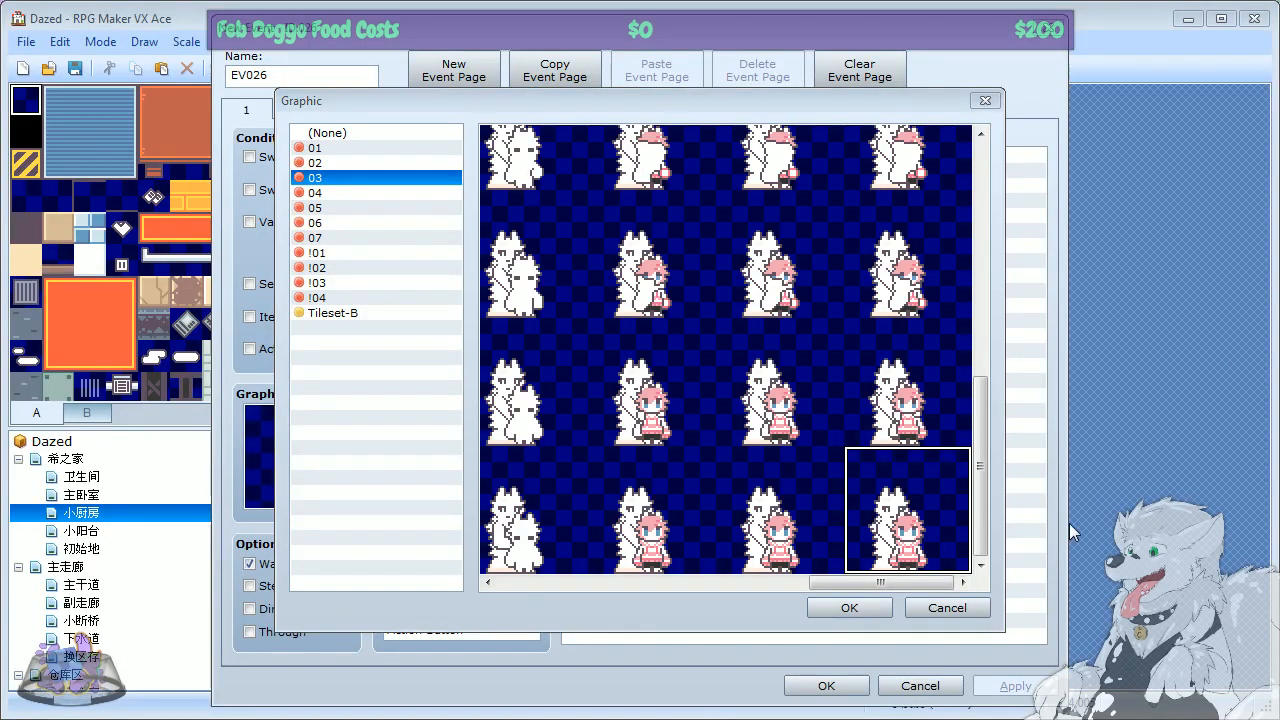
Step: Compare the all-white pairs with the pink-haired character's pairs along the last rows of sheet 03
left_click_drag(880, 583, 557, 601)
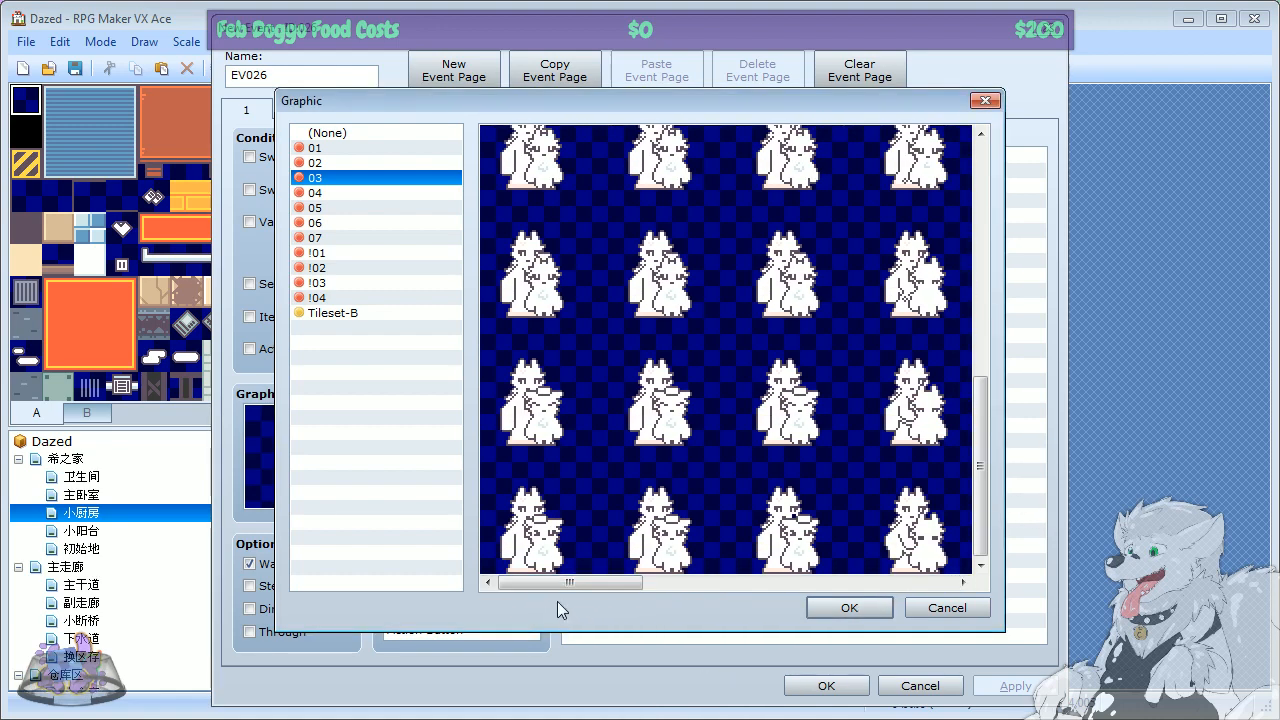
mouse_move(977, 544)
left_mouse_down()
mouse_move(987, 181)
mouse_move(982, 544)
left_mouse_up()
left_click_drag(569, 584, 572, 586)
left_click_drag(570, 583, 917, 585)
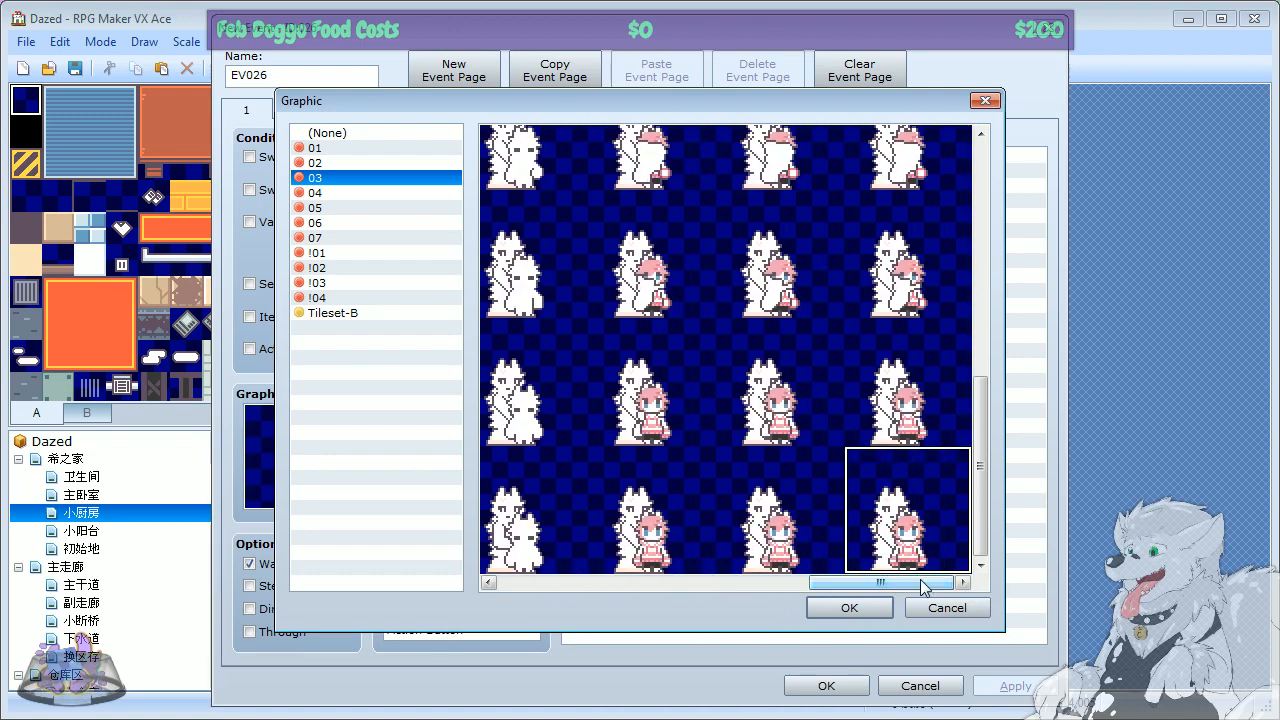
Step: Browse character sheets 05, 04, 02, 03, !02, 07 and 06 among the event's graphic choices
left_click(331, 207)
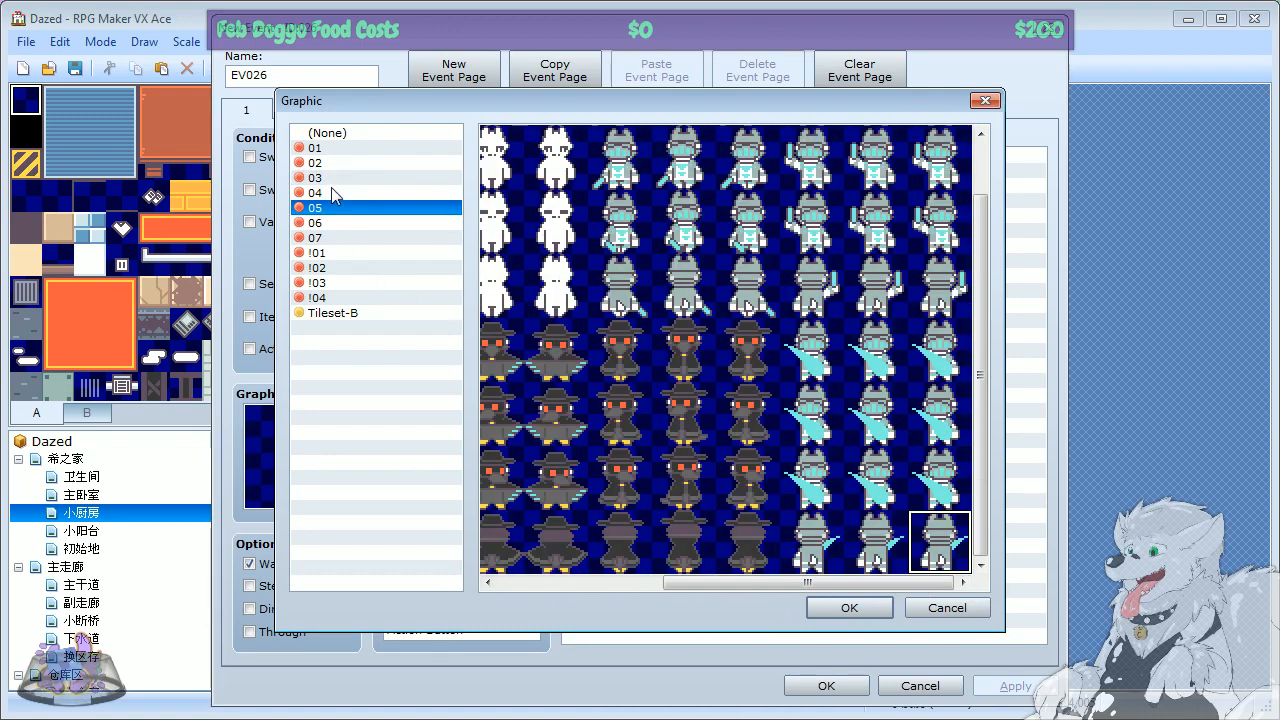
left_click(331, 190)
left_click(338, 163)
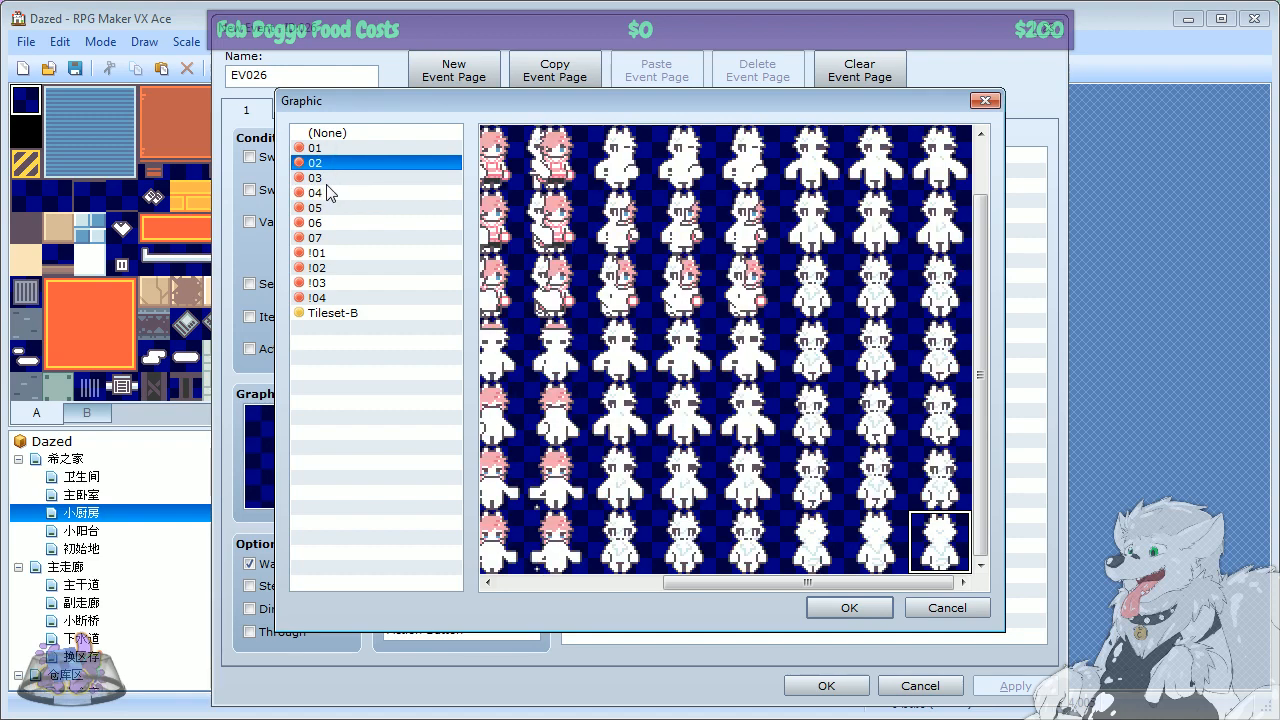
left_click(327, 184)
left_click(339, 266)
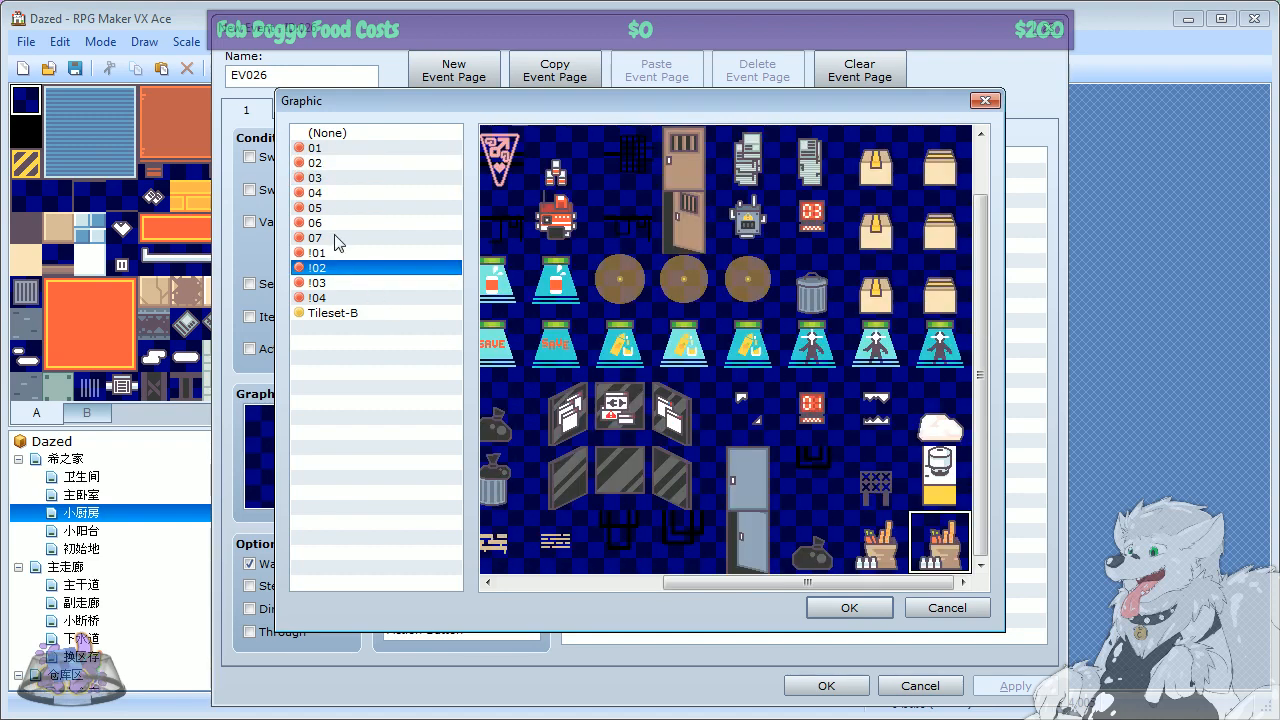
left_click(335, 238)
left_click(332, 224)
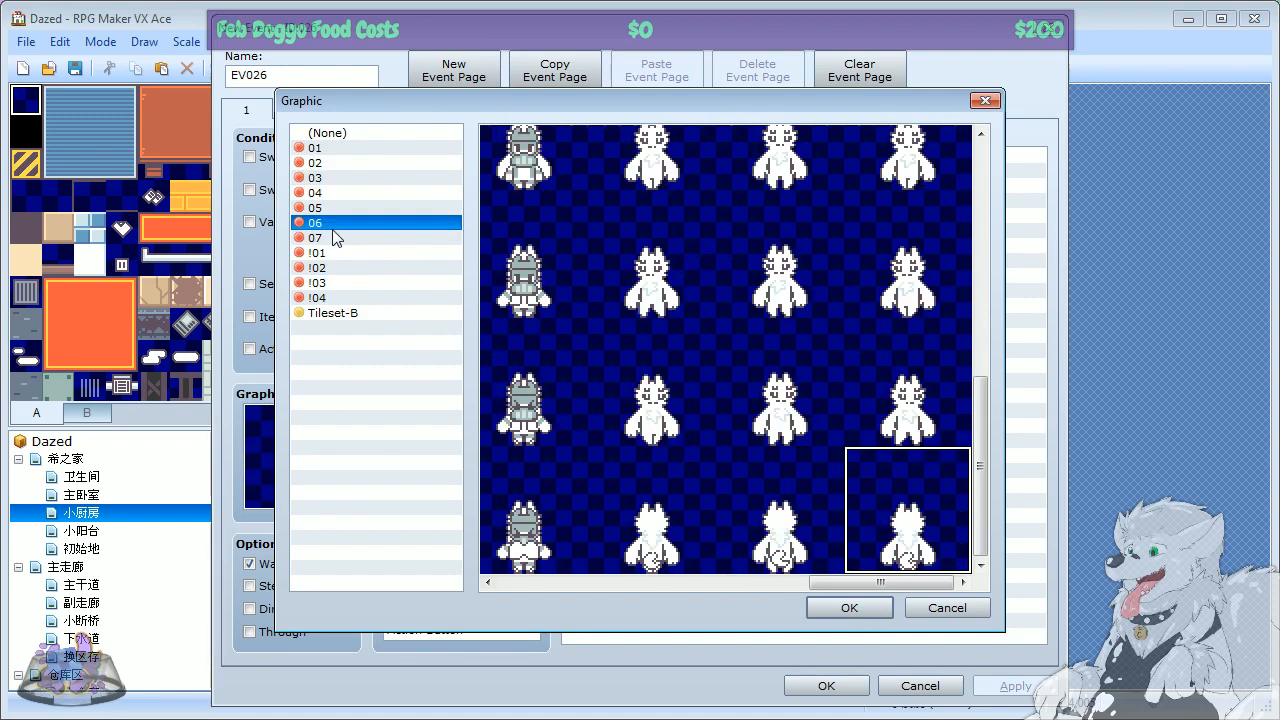
left_click(335, 238)
Step: Examine the white creature sprites in the first columns of sheet 07, then close the graphic choices and the event without changes
left_click_drag(836, 586, 524, 586)
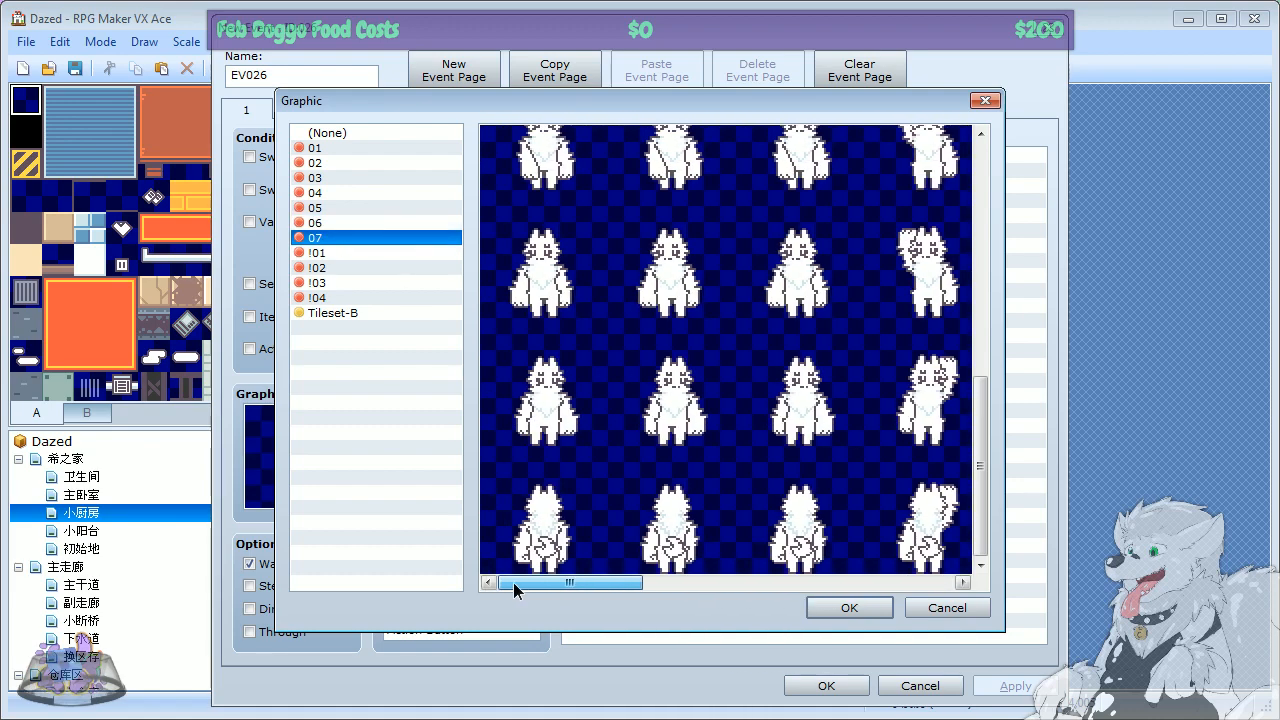
left_click_drag(999, 533, 990, 130)
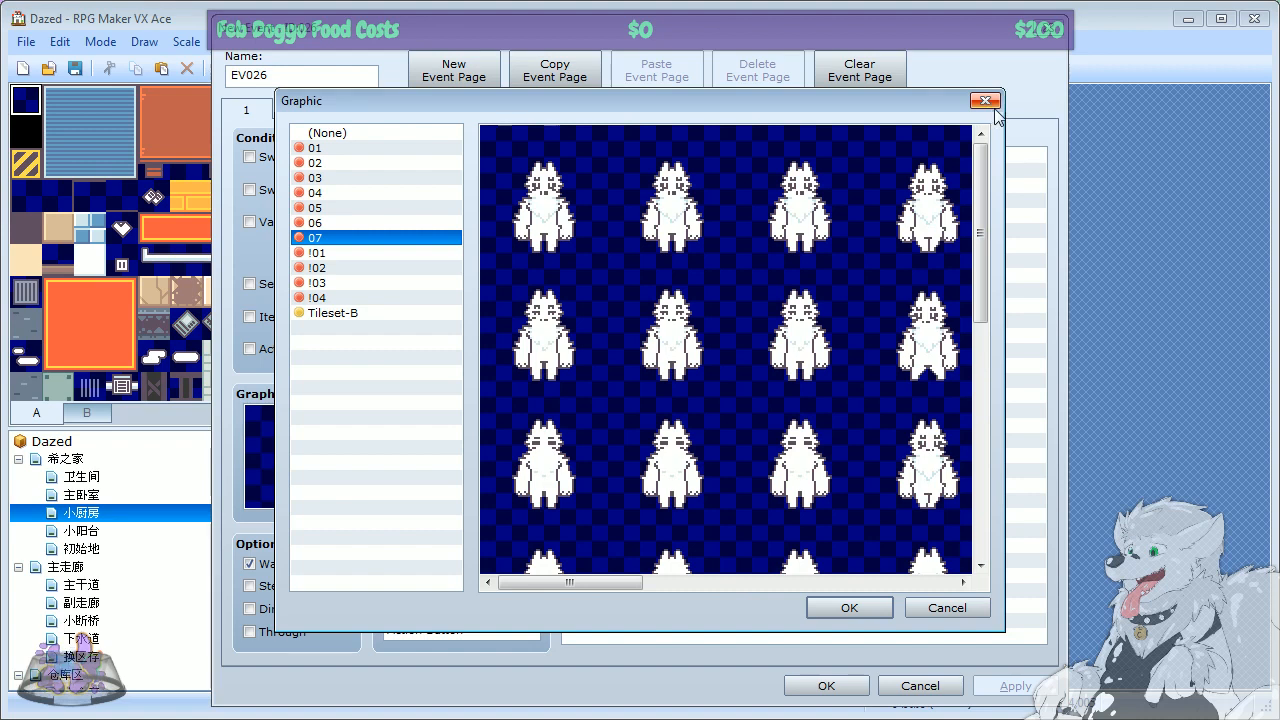
left_click(985, 101)
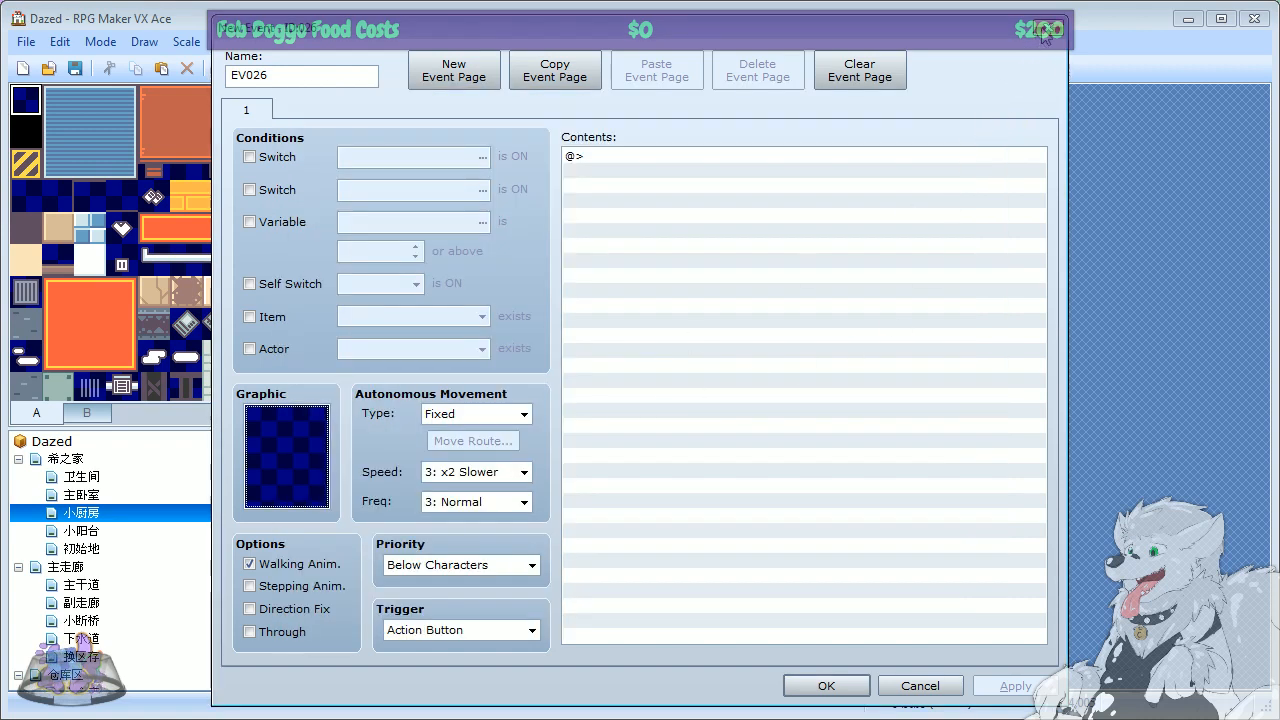
key("Escape")
left_click(440, 332)
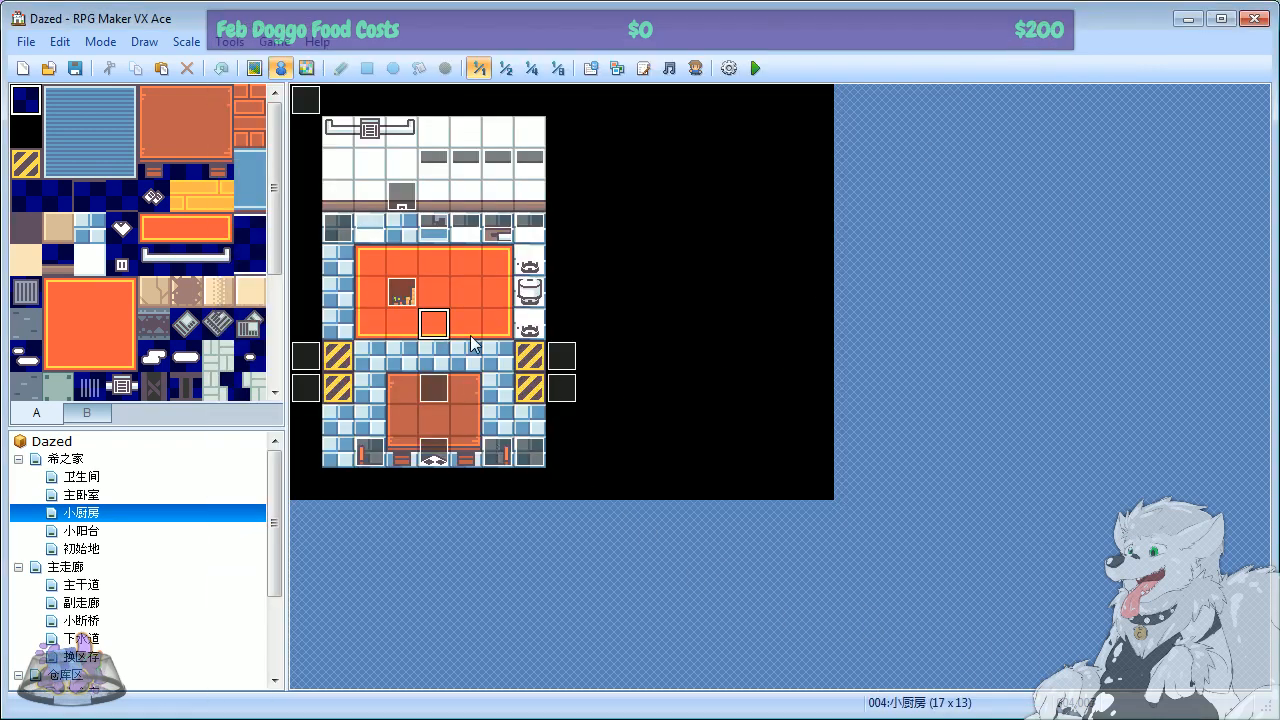
left_click(470, 334)
left_click(463, 298)
left_click(437, 318)
left_click(495, 289)
left_click(467, 328)
left_click(444, 310)
left_click(461, 325)
left_click(500, 327)
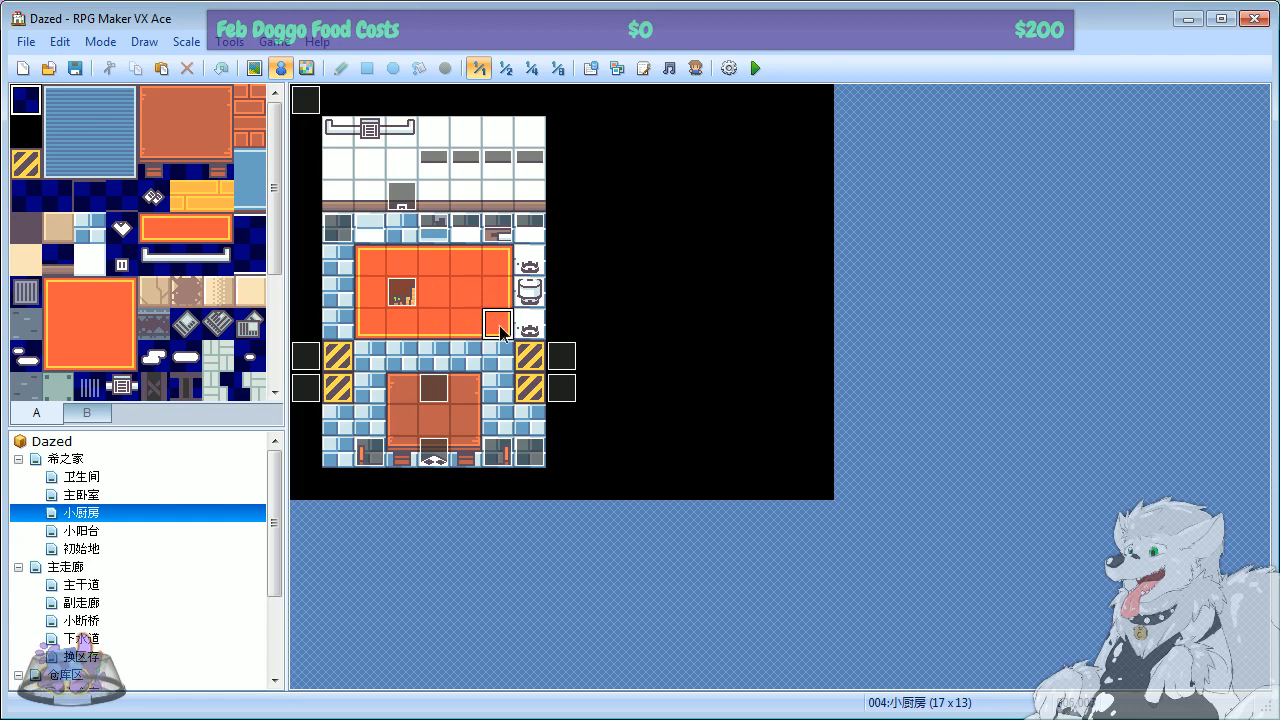
left_click(494, 294)
left_click(463, 295)
left_click(462, 323)
left_click(516, 323)
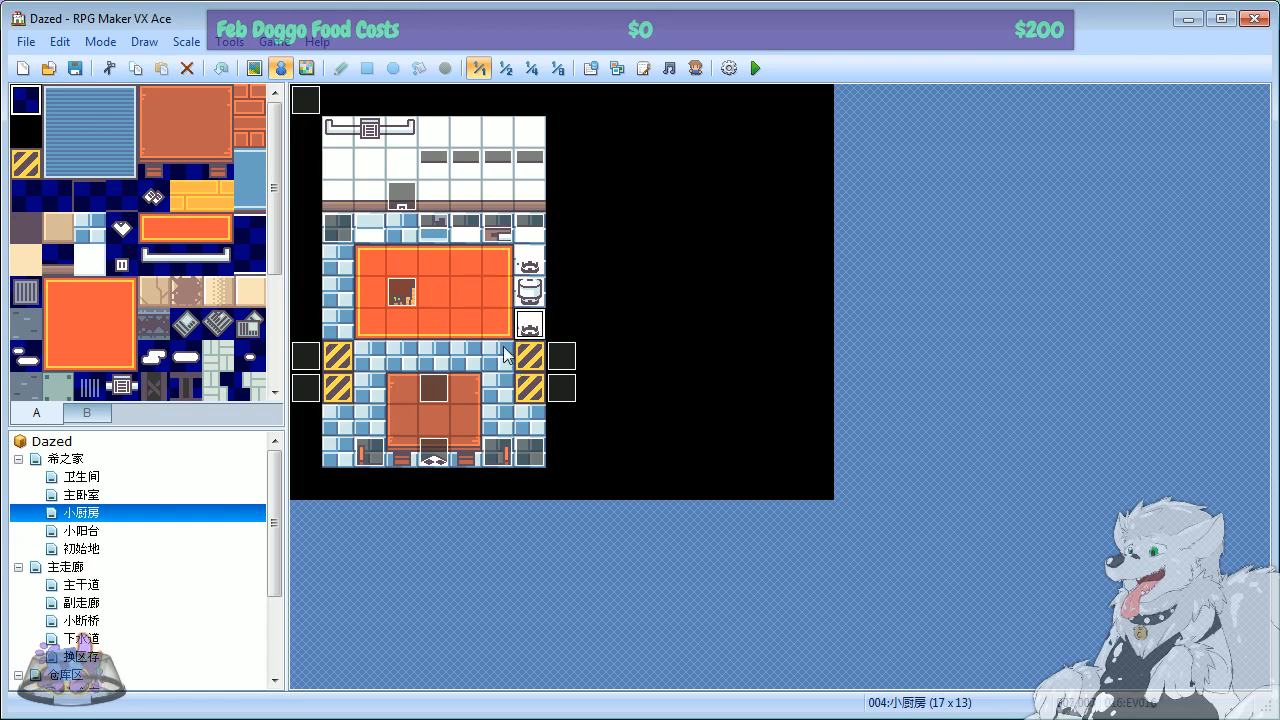
left_click(498, 335)
left_click(470, 336)
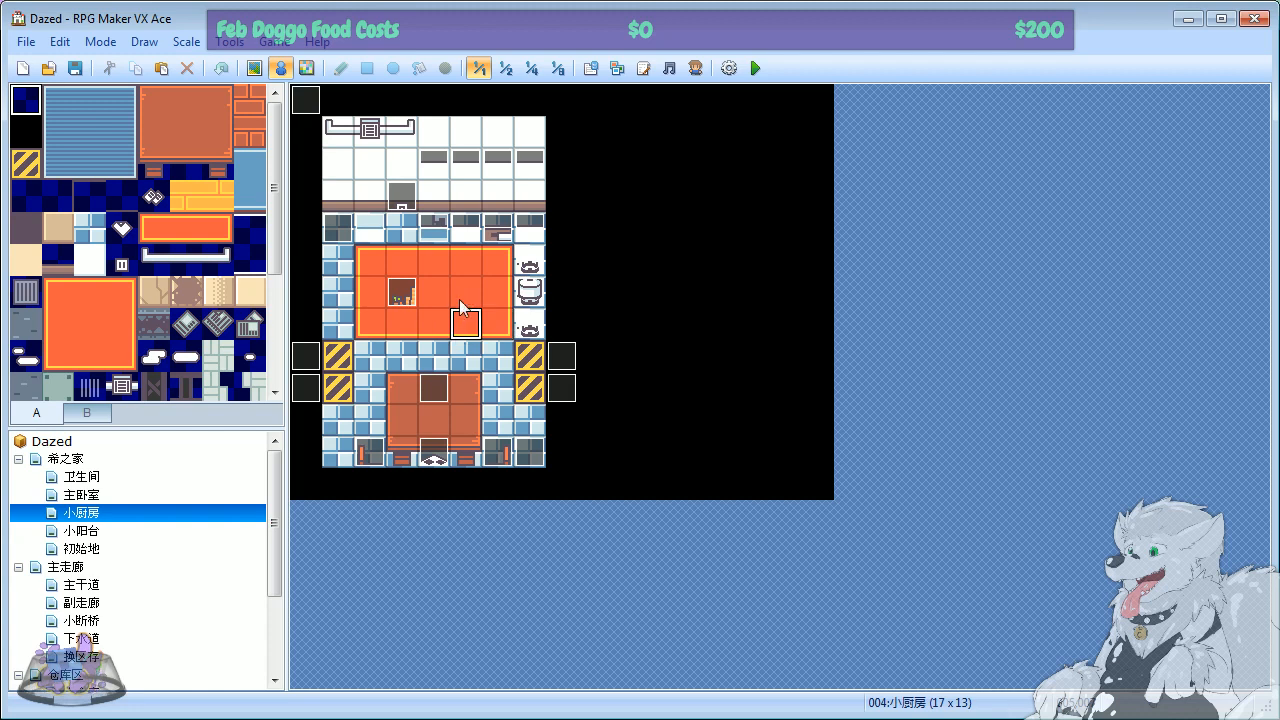
left_click(435, 322)
left_click(410, 254)
Step: Create an event on the middle tile of the orange rug's top row, using the last white character's front-facing middle frame from sheet 02
left_click(442, 258)
double_click(442, 262)
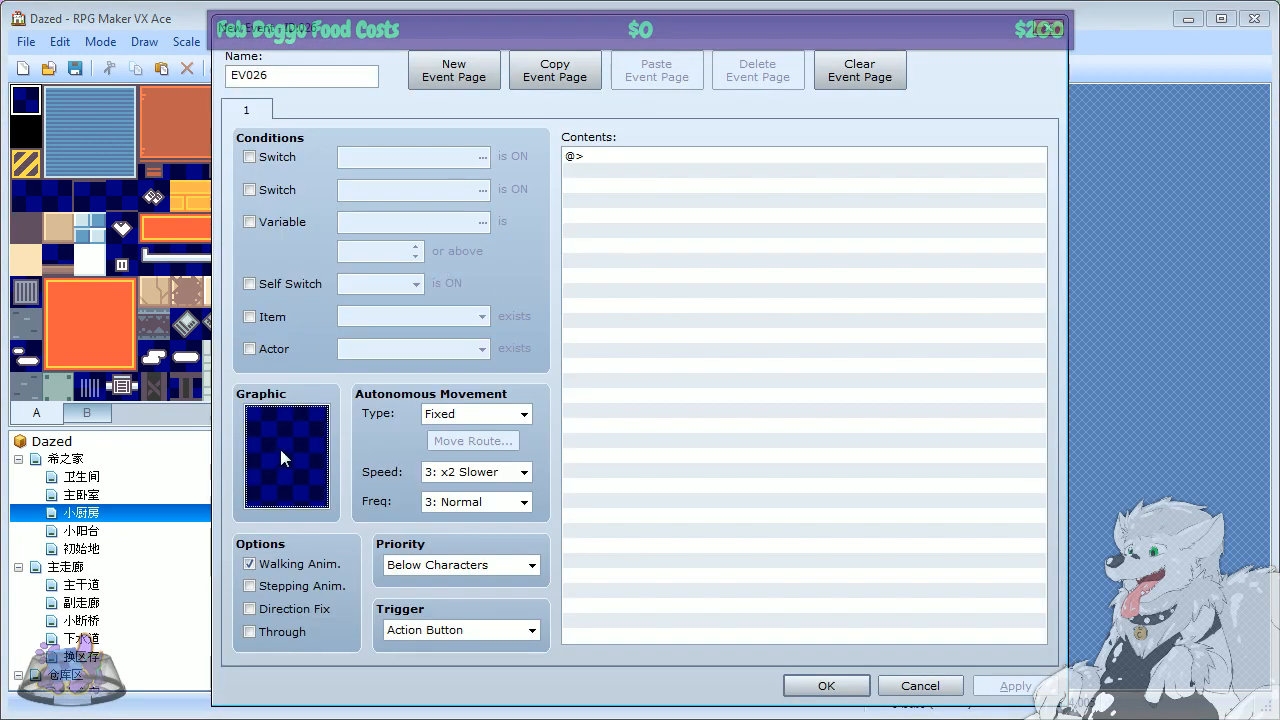
double_click(279, 445)
left_click(346, 178)
left_click(348, 163)
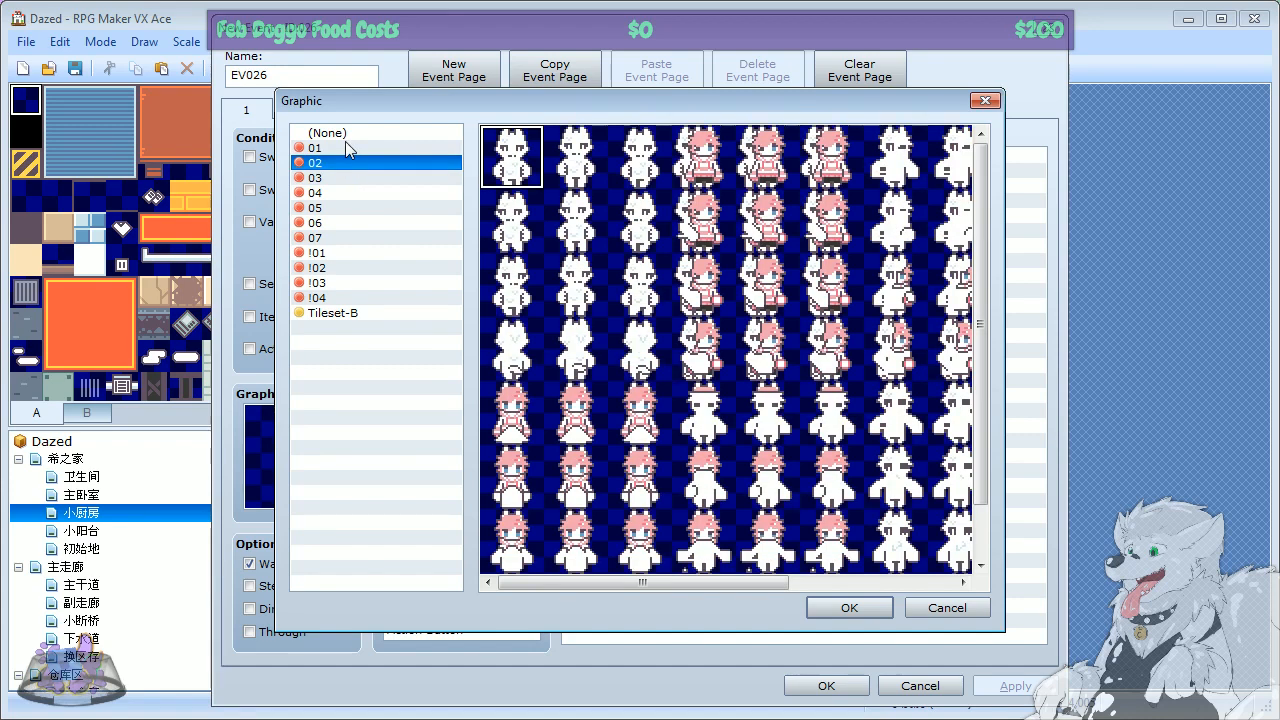
left_click_drag(708, 580, 858, 570)
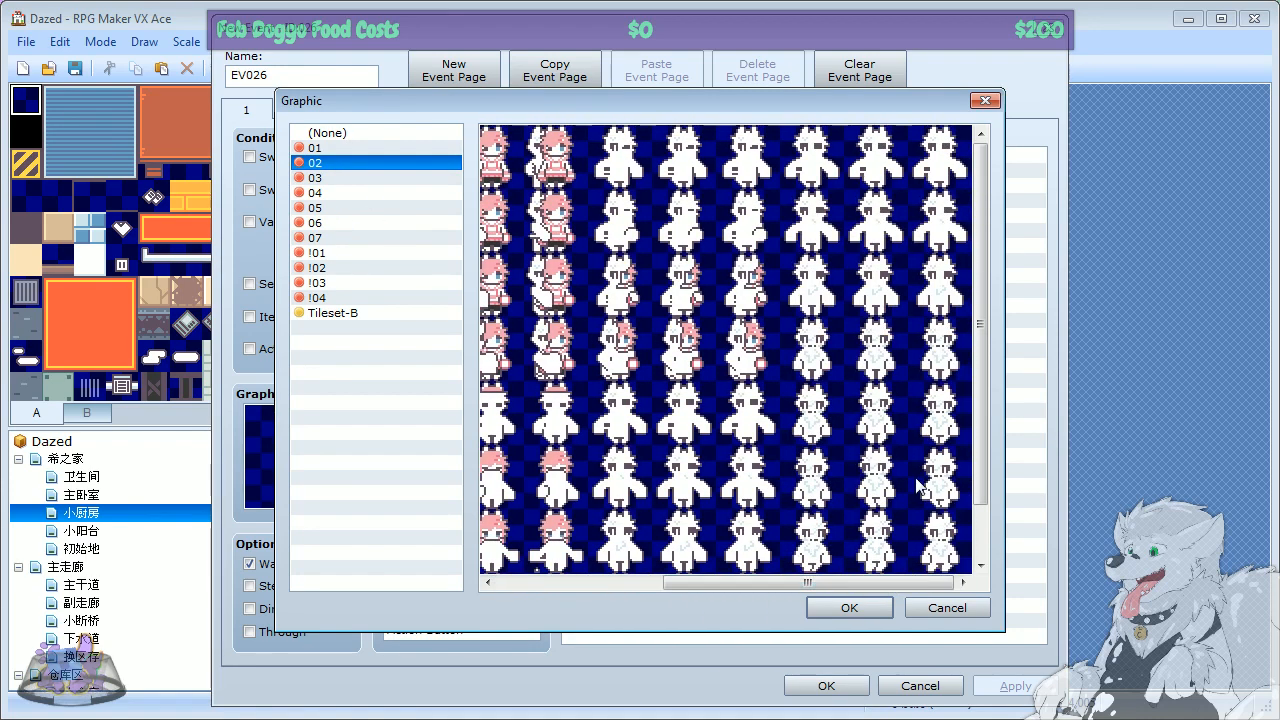
left_click_drag(983, 318, 983, 372)
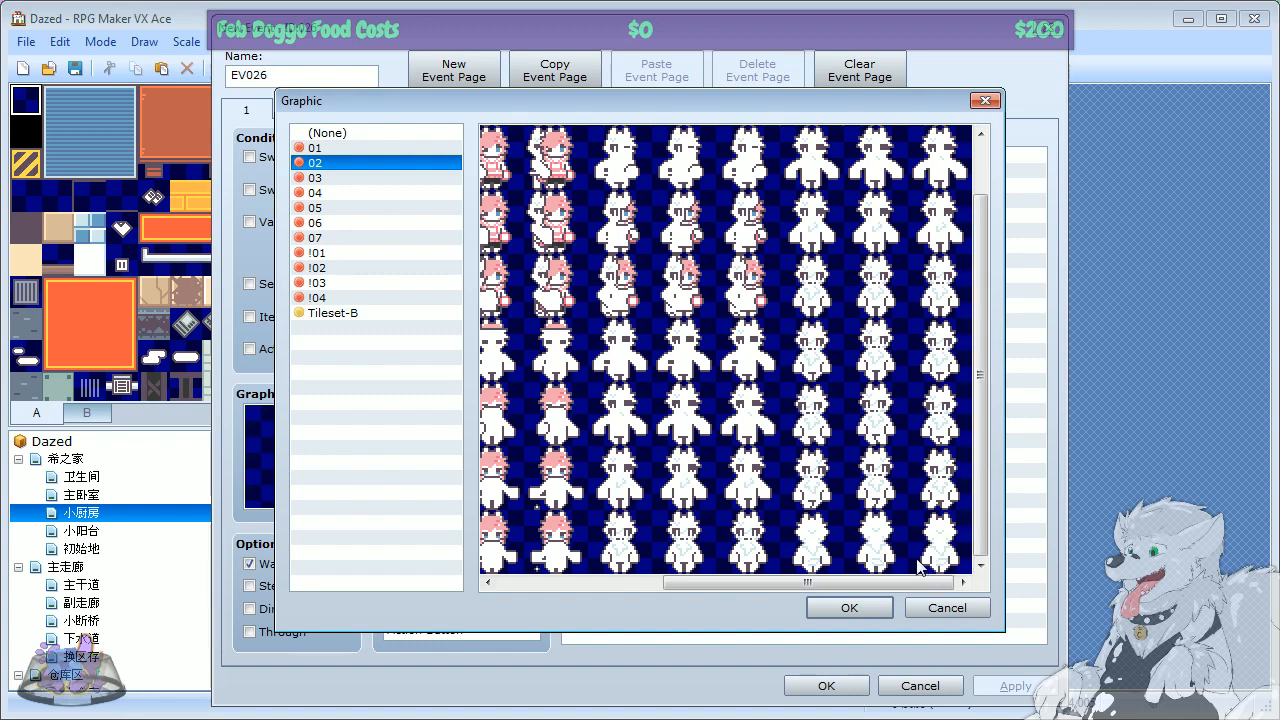
left_click(879, 356)
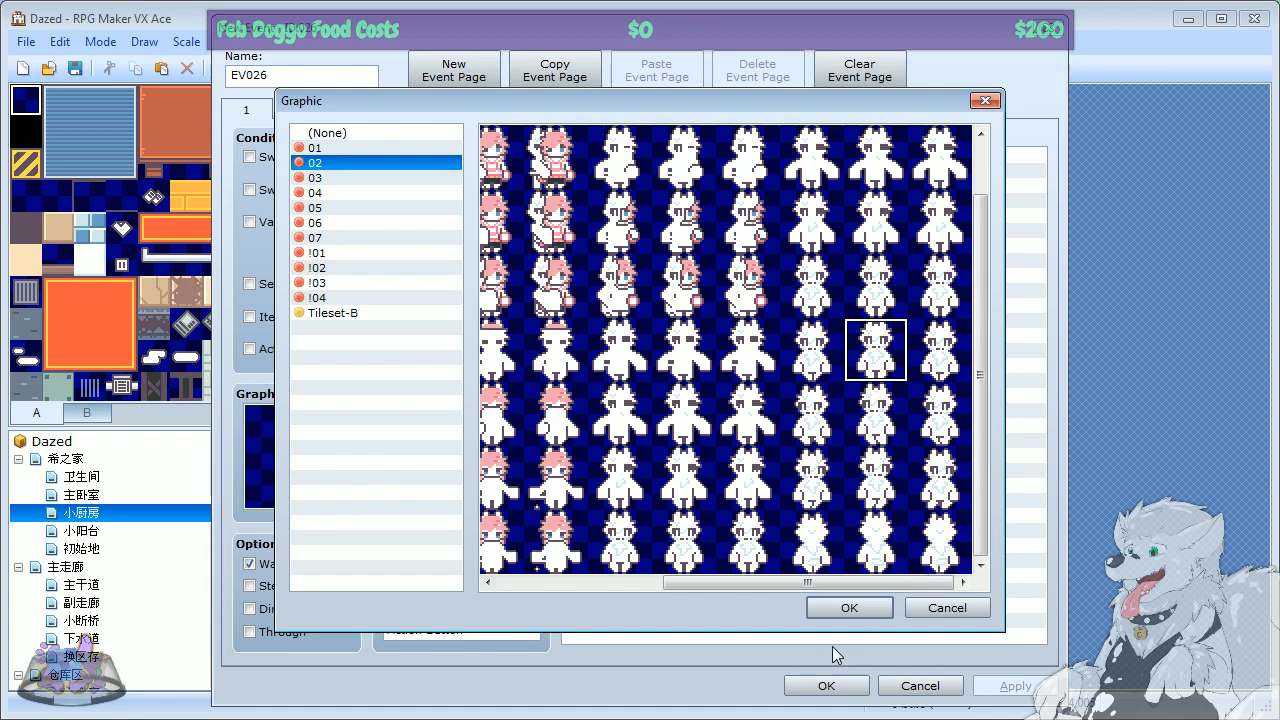
left_click(850, 607)
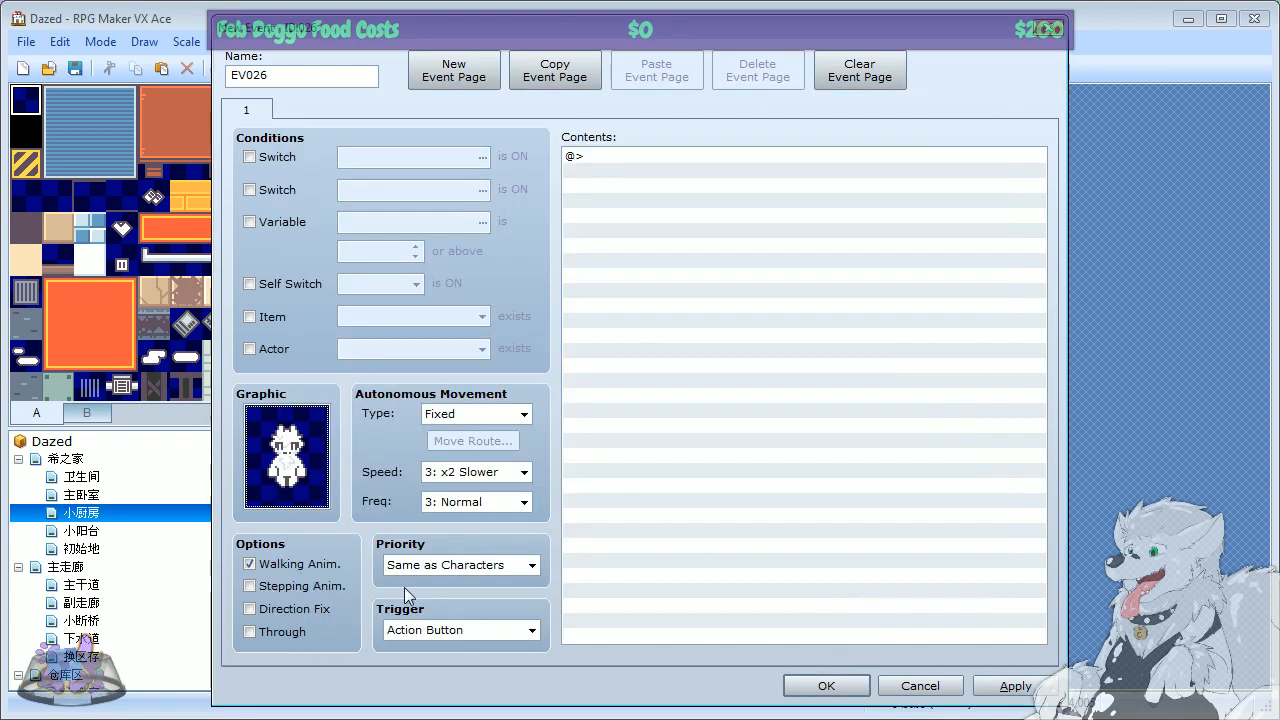
Step: Turn off the walking animation of the white creature event, leaving its stepping animation off as well
left_click(294, 565)
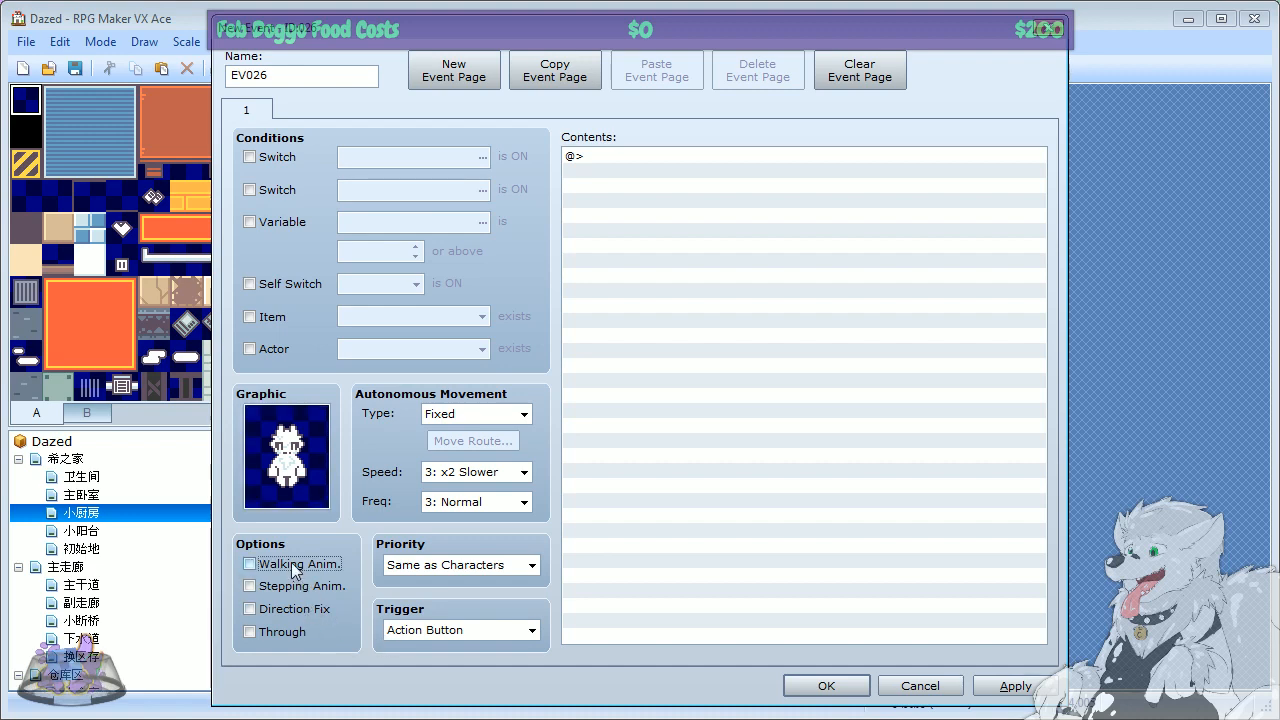
left_click(296, 586)
left_click(340, 564)
left_click(343, 563)
left_click(306, 565)
Step: Look through pages 2 and 1 of the event commands for one that affects the actor
double_click(616, 156)
left_click(659, 135)
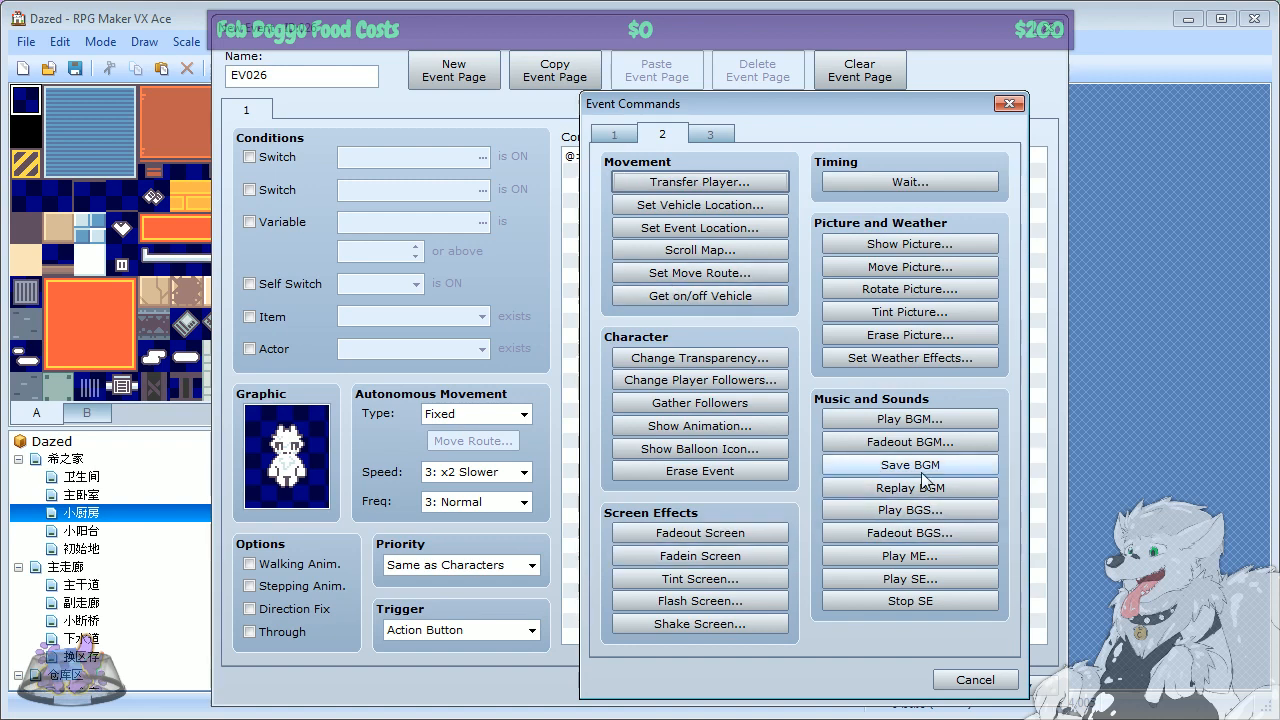
left_click(620, 135)
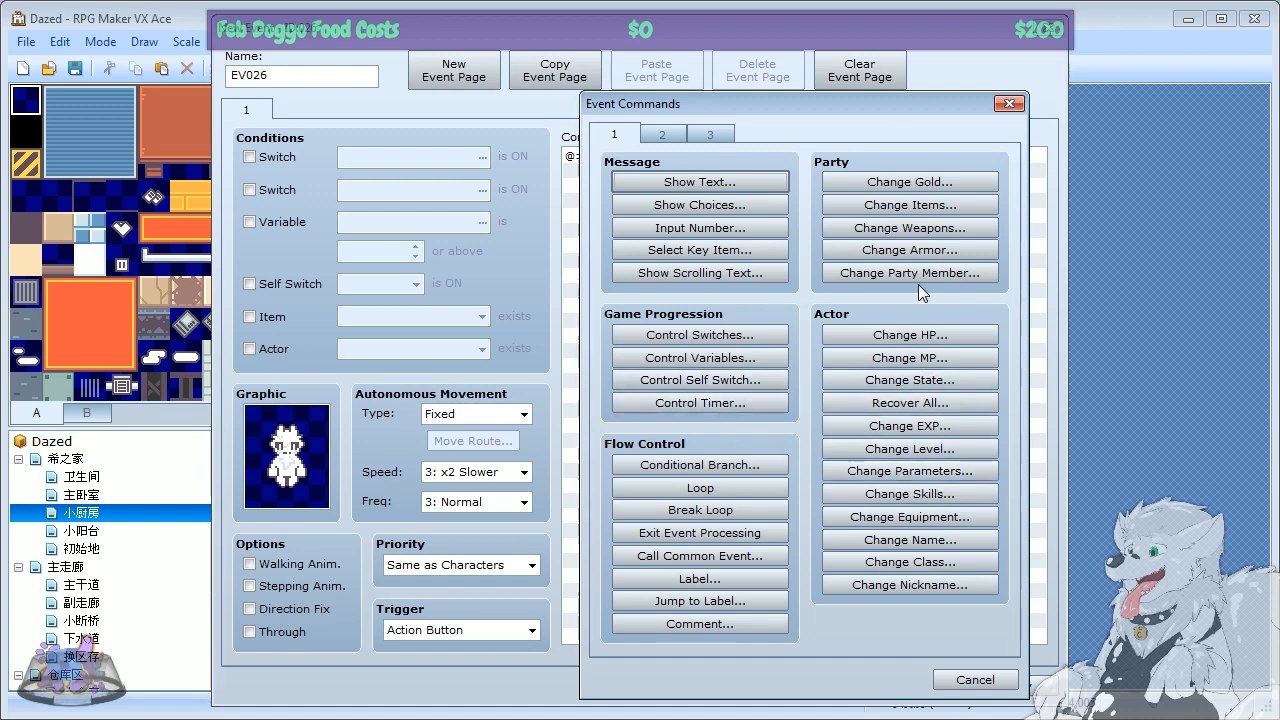
left_click(907, 381)
left_click(887, 508)
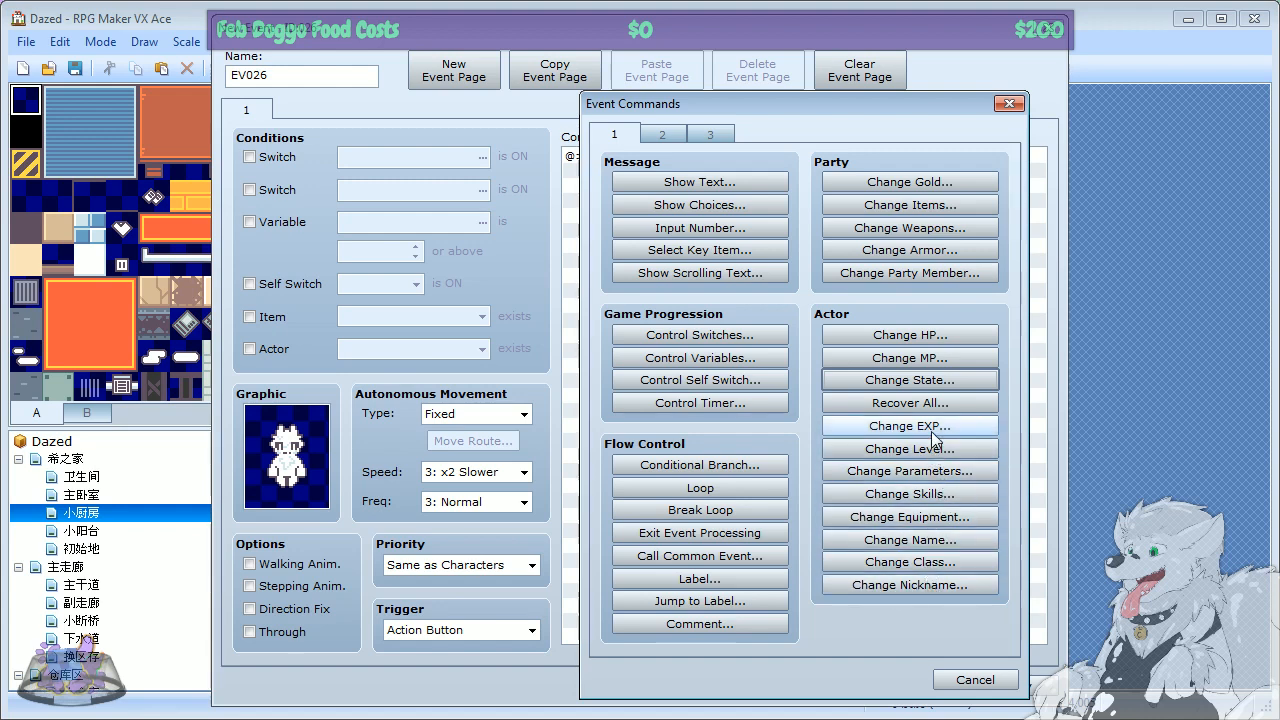
left_click(925, 562)
left_click(888, 402)
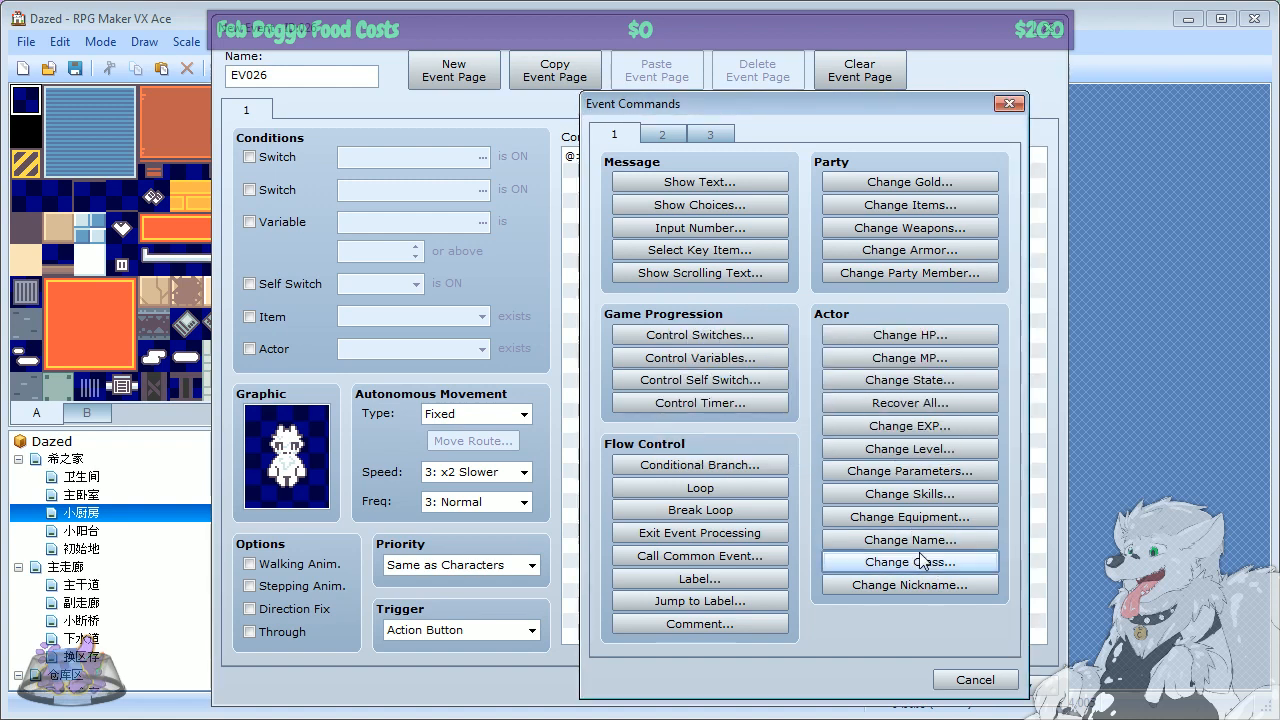
Step: Inspect the actor choices of the Change Class command, cancel it, and leave the command list and event editor
left_click(910, 562)
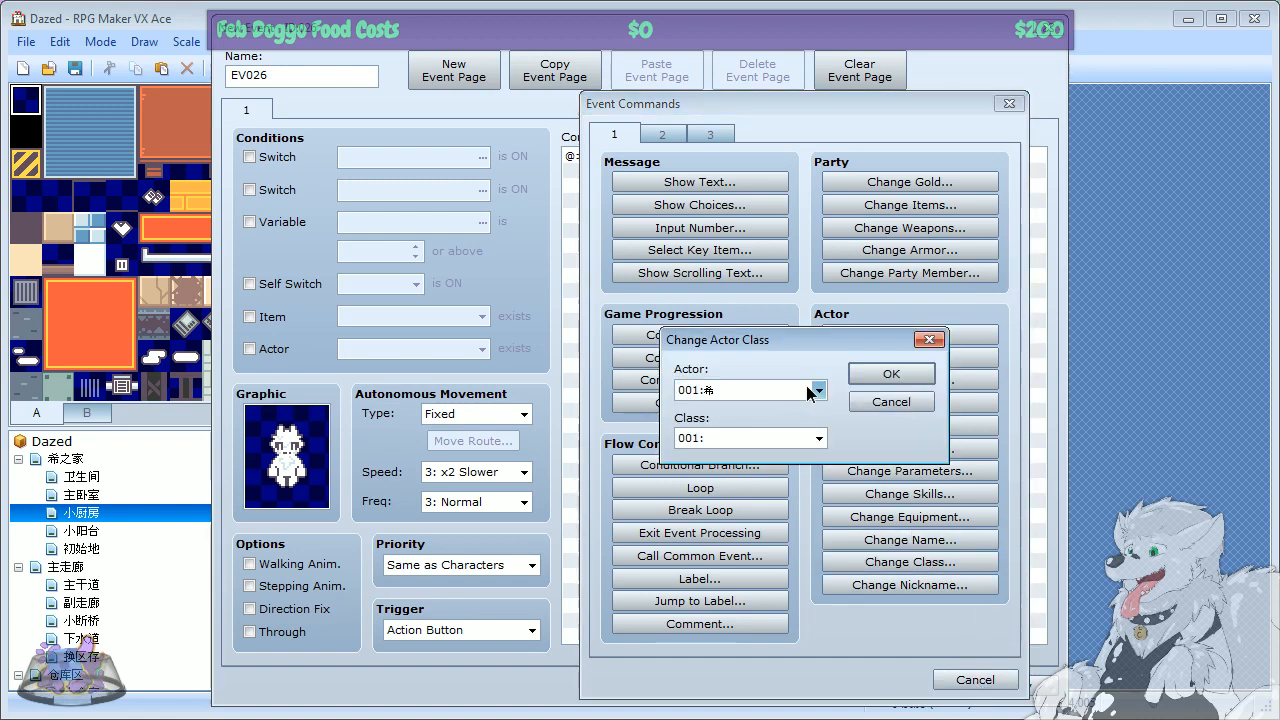
left_click(819, 390)
left_click(819, 390)
left_click(869, 403)
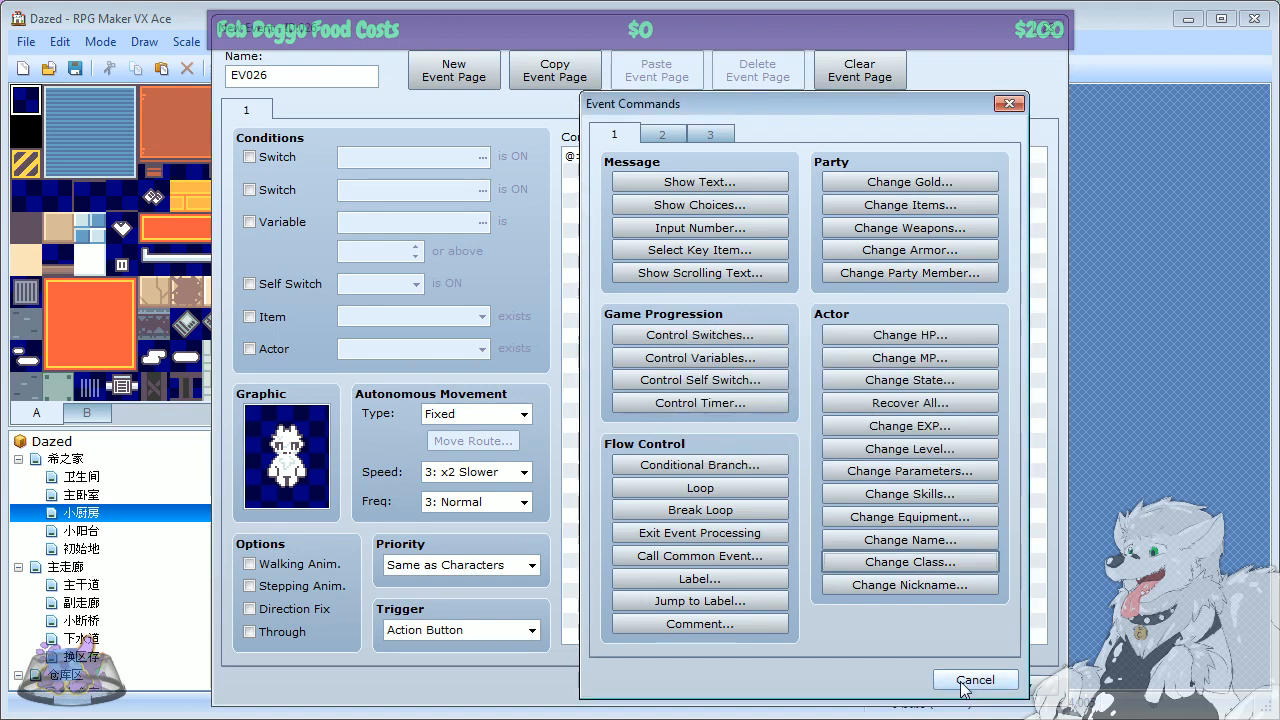
left_click(975, 680)
left_click(920, 686)
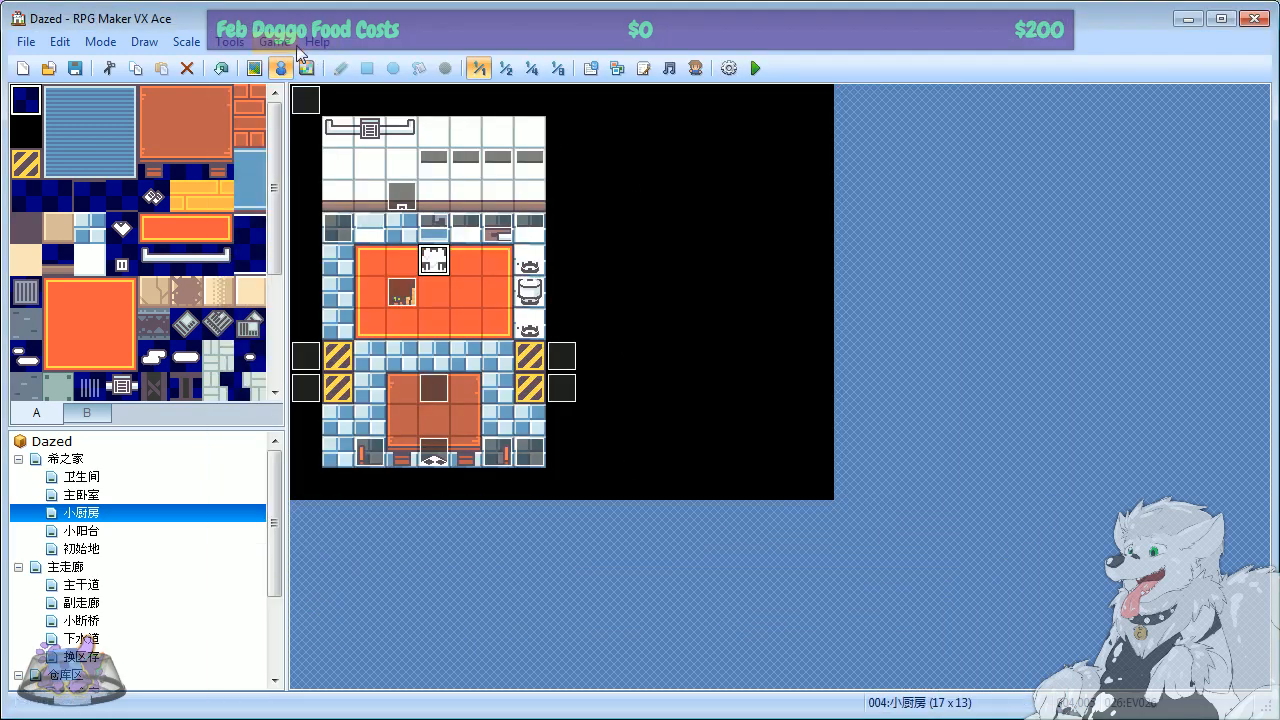
Step: Set the maximum number of actors in the database to 30
left_click(236, 42)
left_click(262, 60)
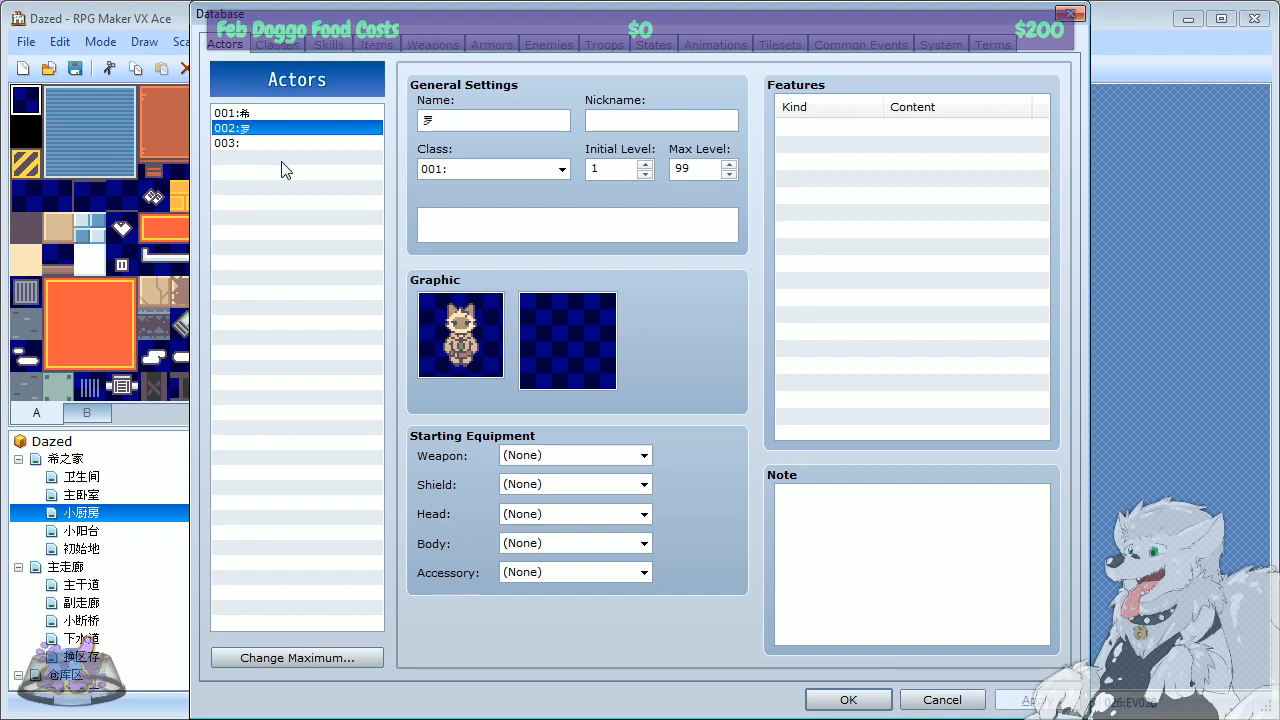
left_click(334, 657)
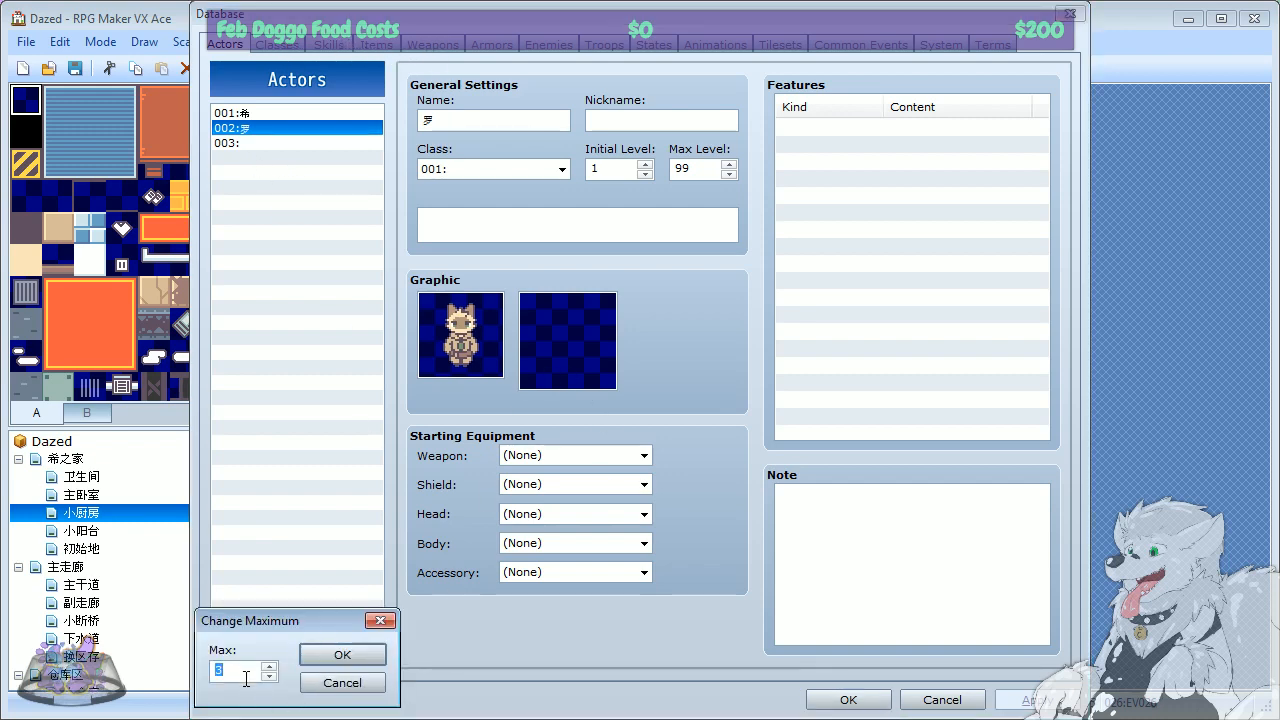
type("30")
key("Return")
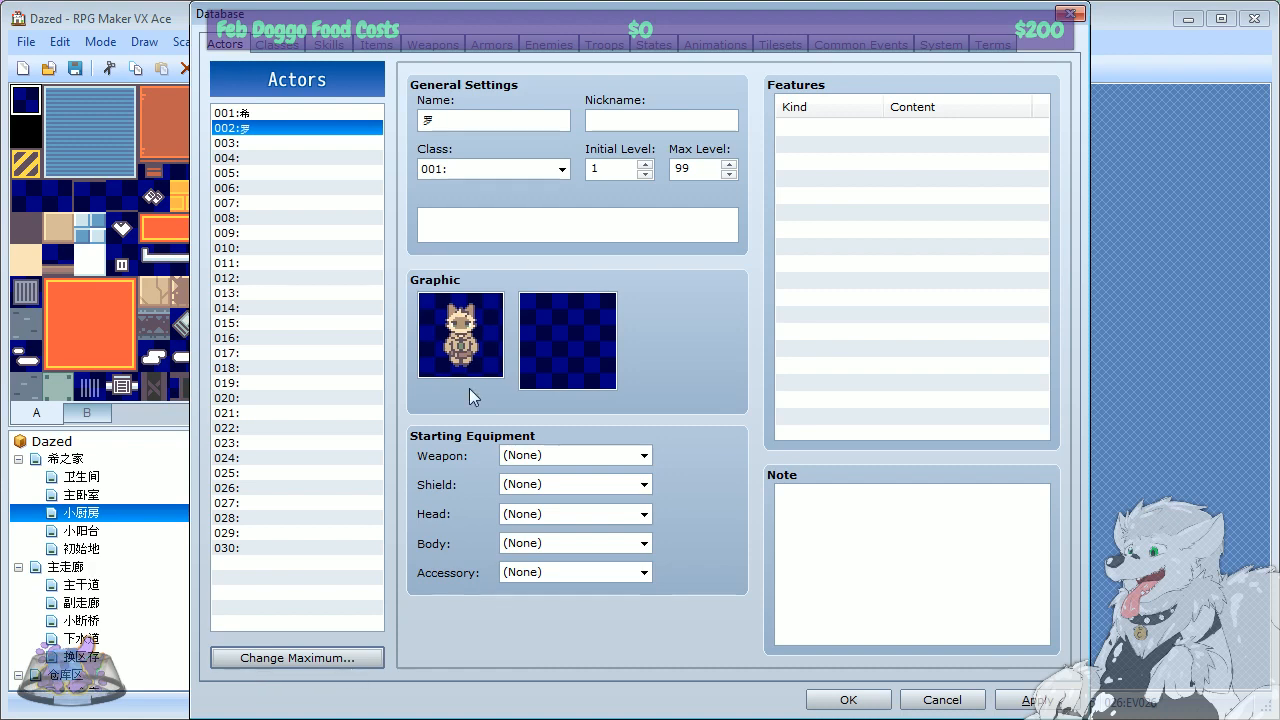
Step: Name actor 004 Goop1 and assign it the first white character from sheet 02 as its character graphic
left_click(245, 158)
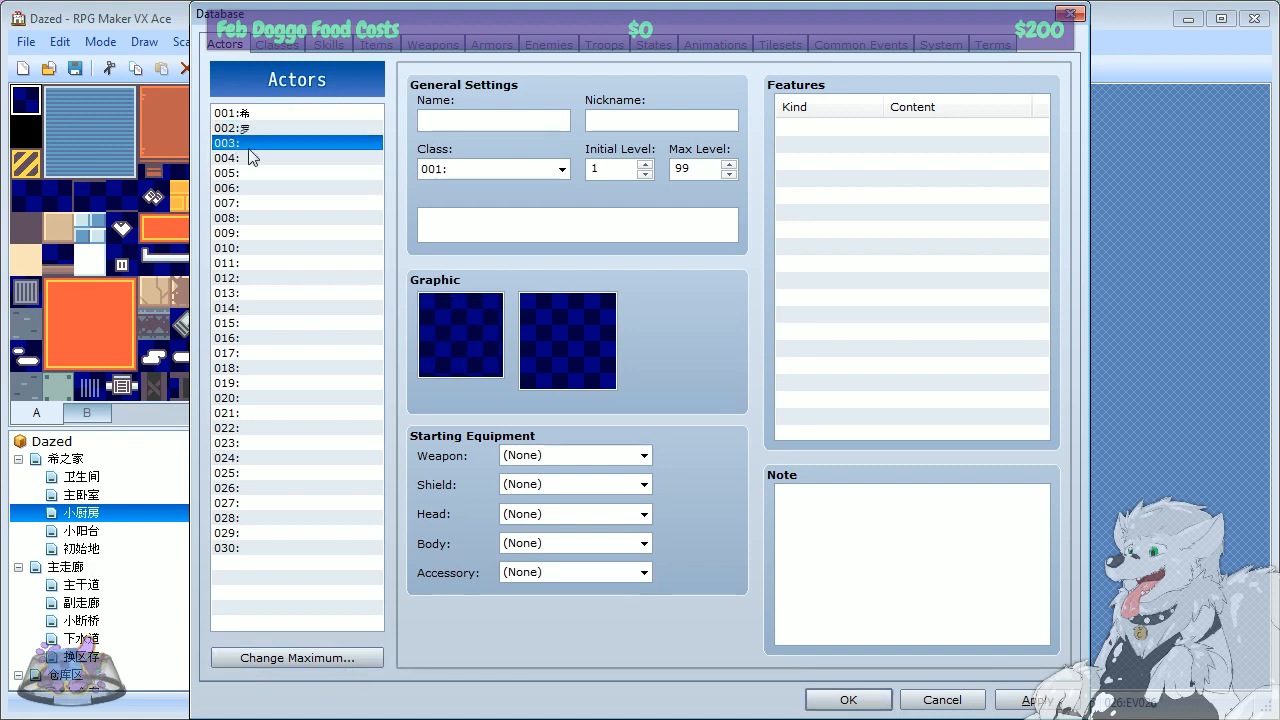
left_click(459, 119)
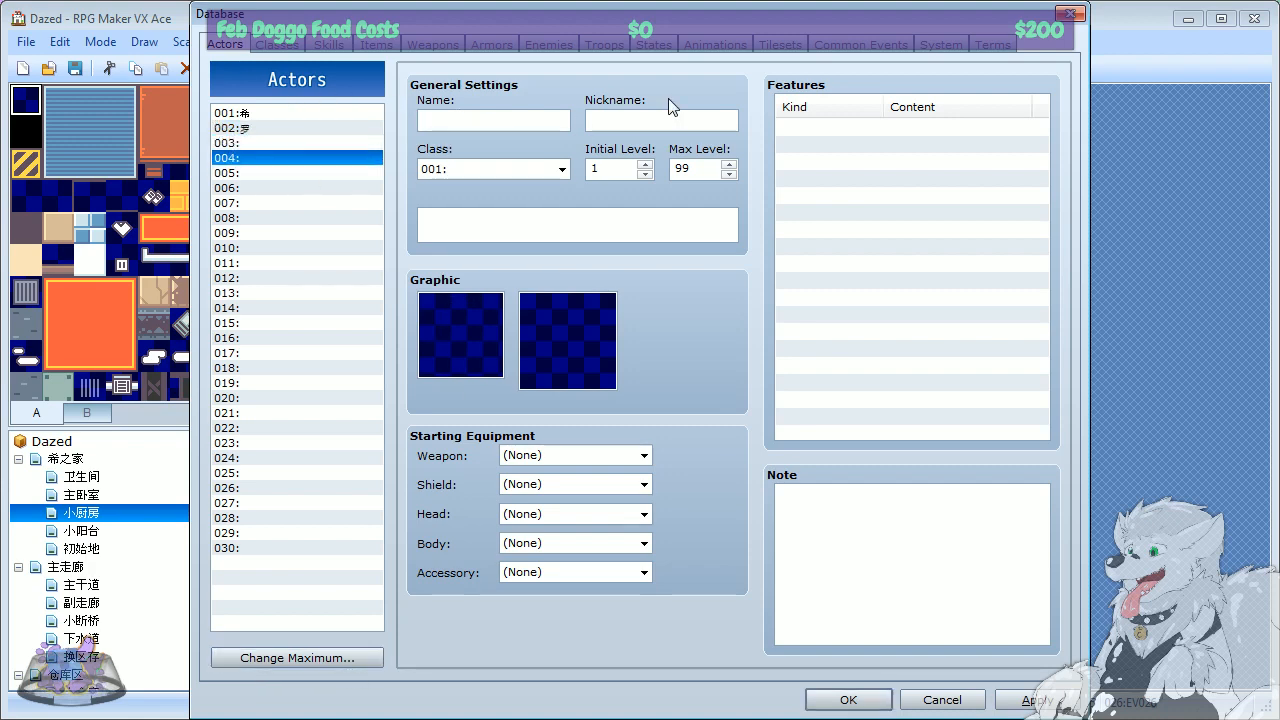
type("Goop1")
double_click(466, 318)
left_click(338, 166)
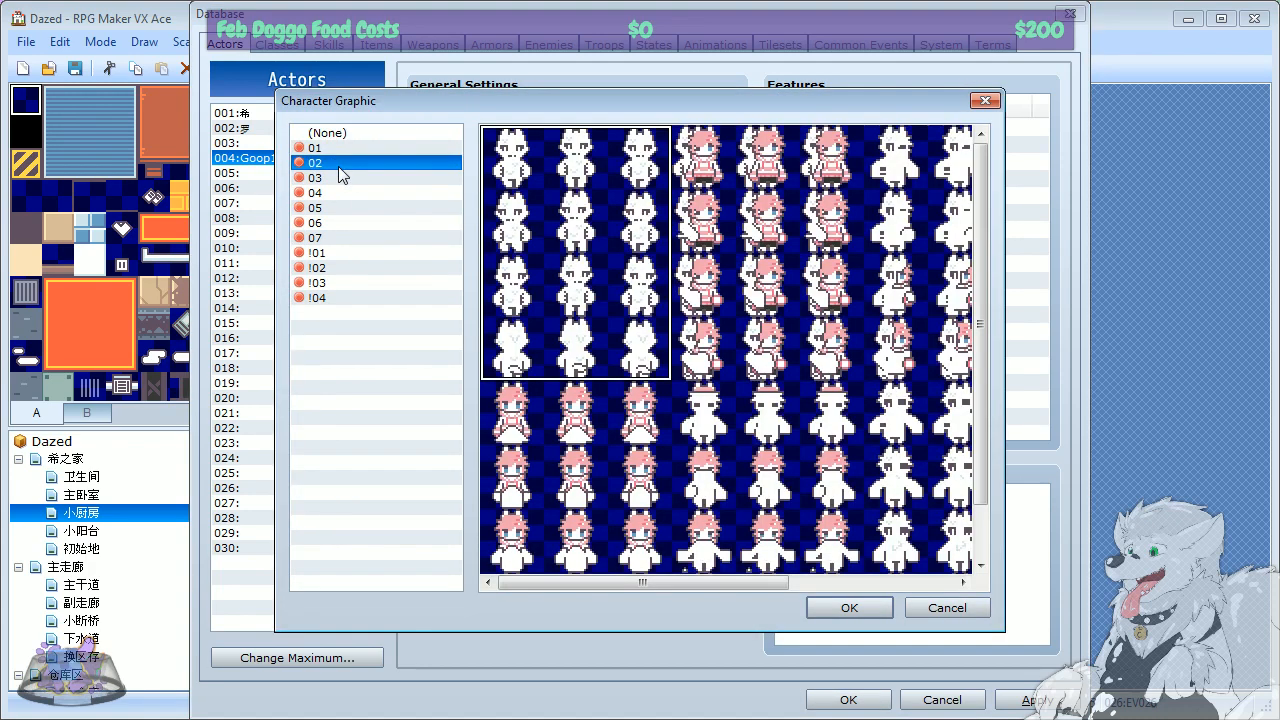
left_click(852, 606)
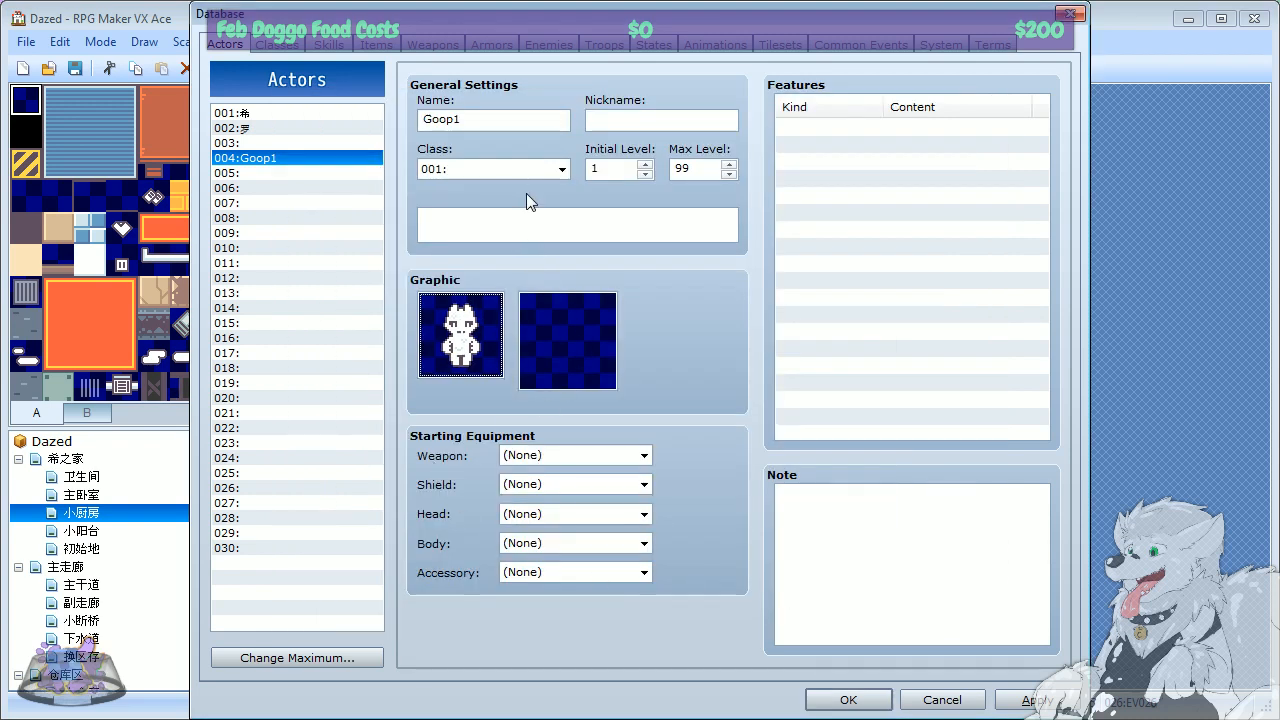
Step: Assign Goop1 the second white face in the first row of face sheet 02 and apply the change
double_click(580, 345)
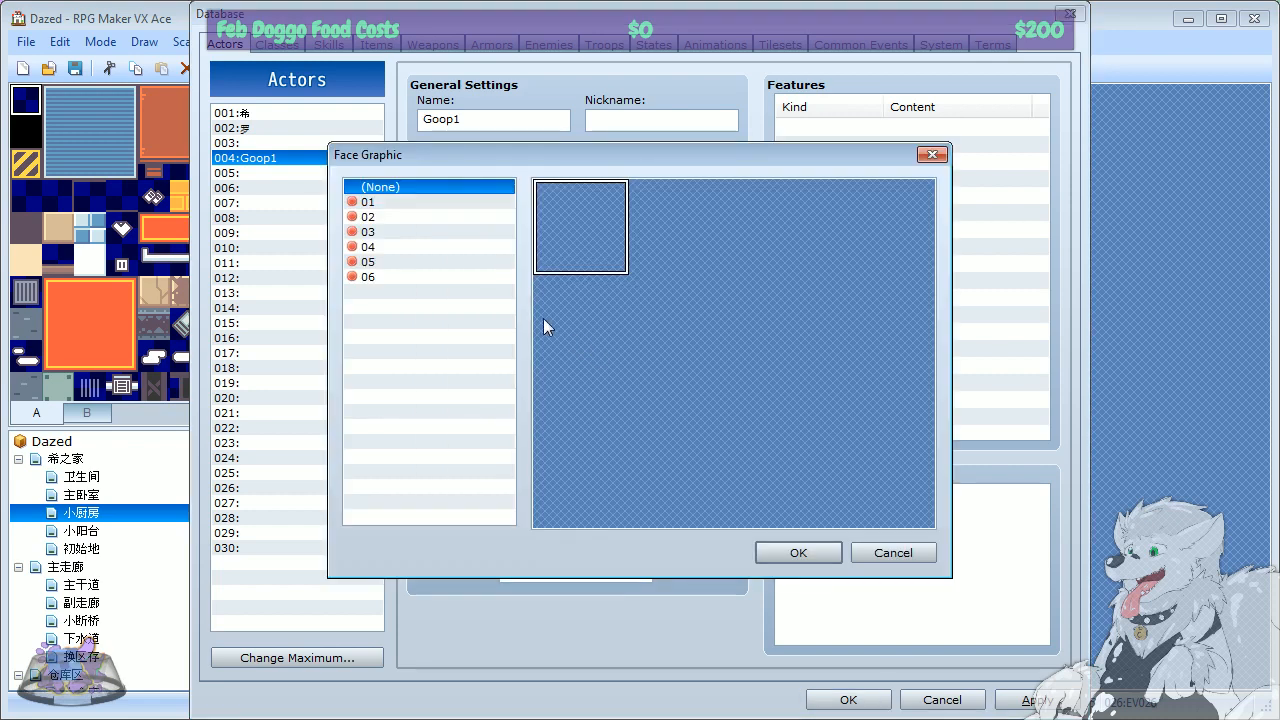
left_click(392, 205)
left_click(395, 192)
left_click(413, 207)
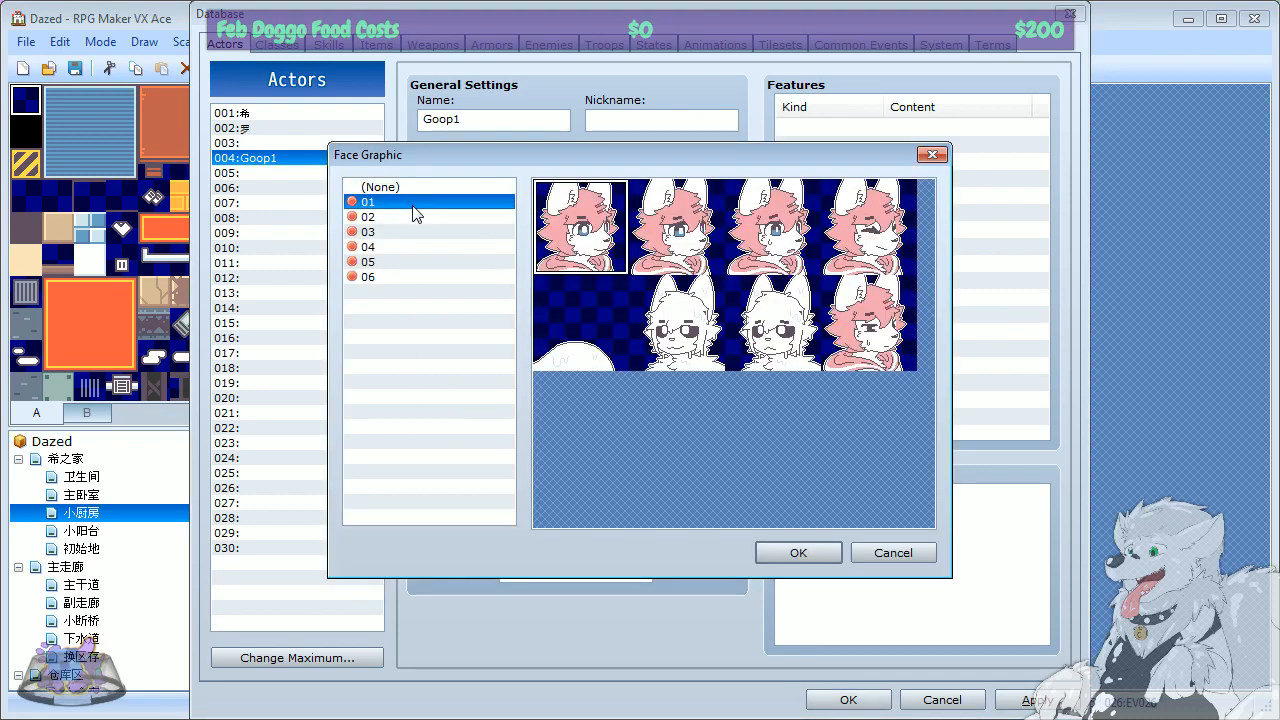
left_click(418, 216)
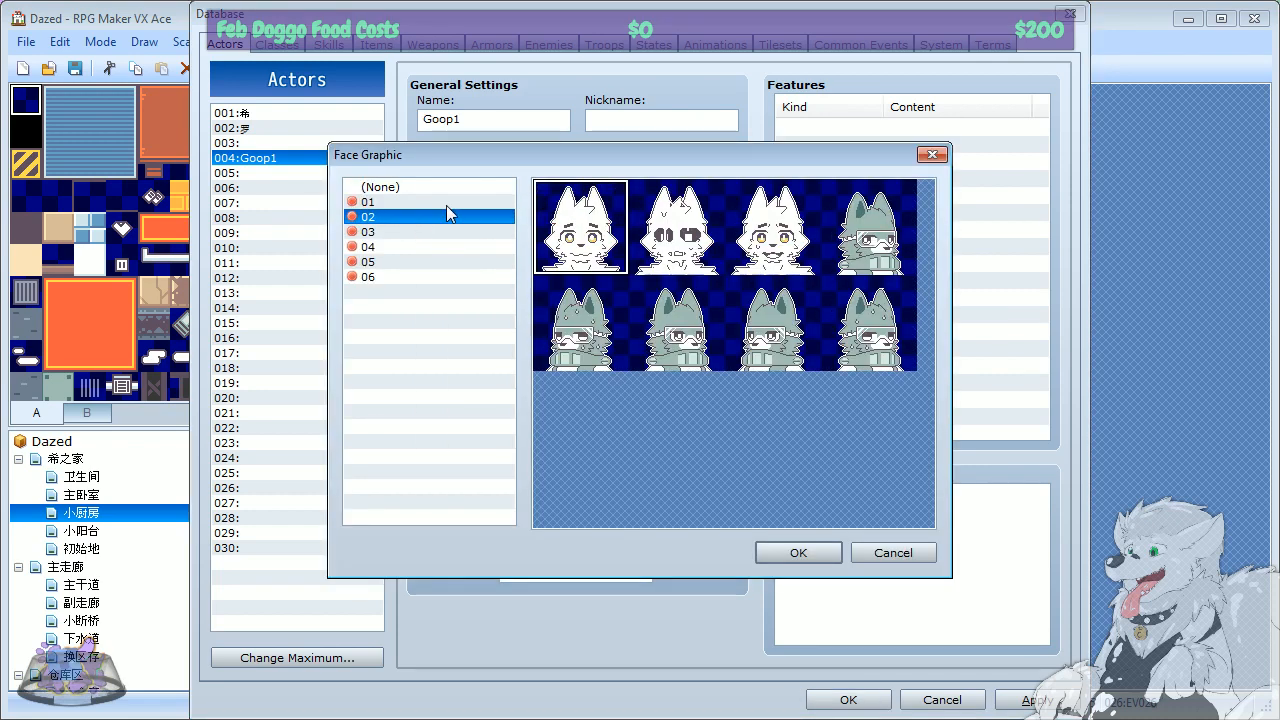
double_click(652, 238)
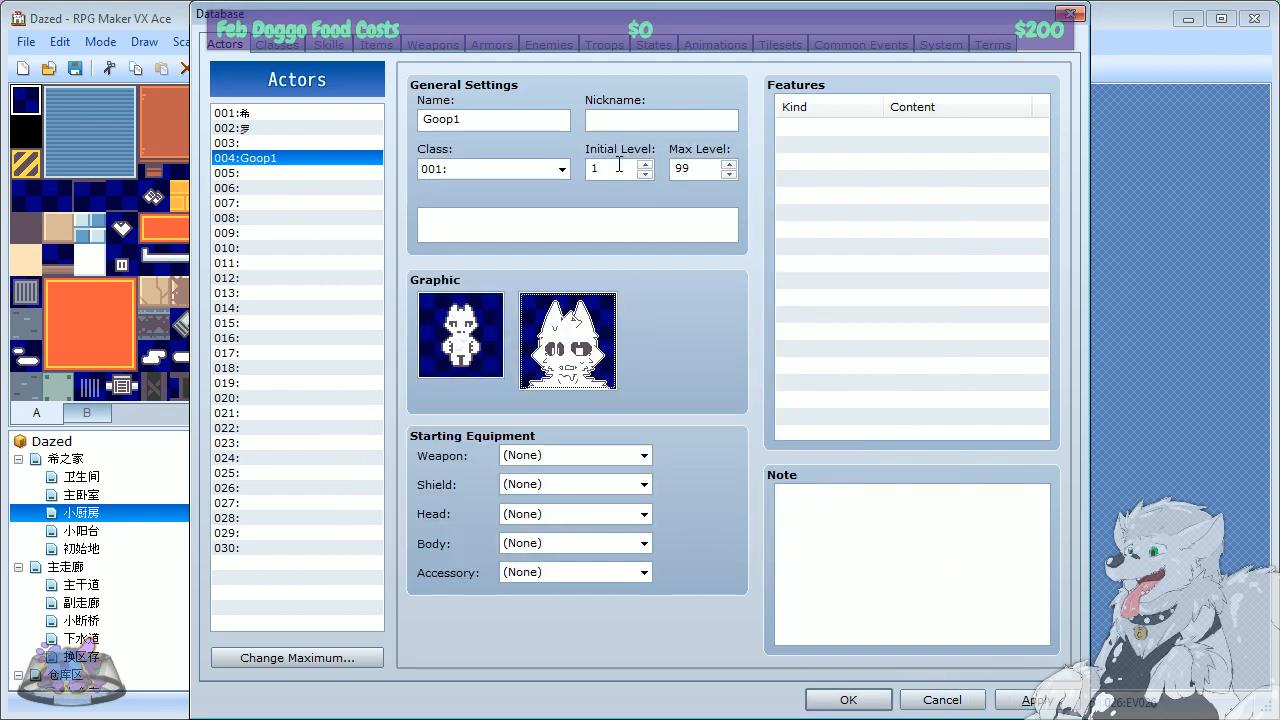
left_click(1032, 700)
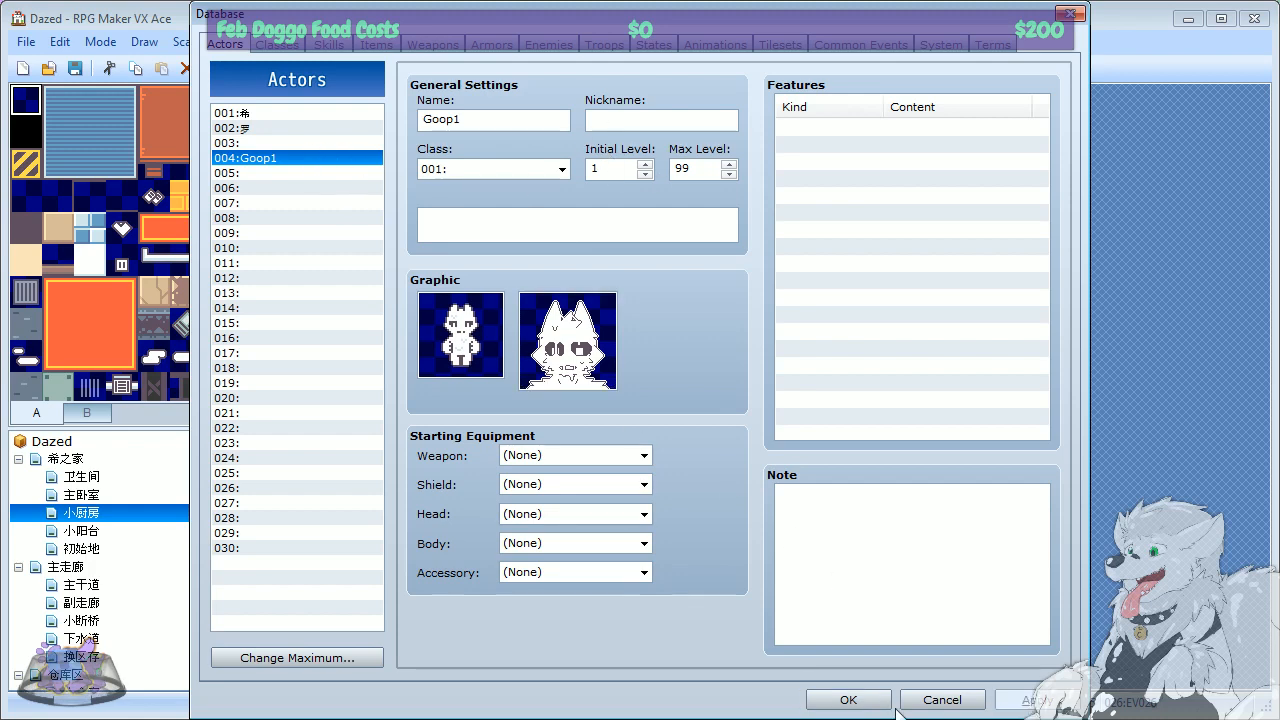
Step: Give actor 005 the tan, dark-faced character from character sheet 01 as its character graphic
left_click(256, 172)
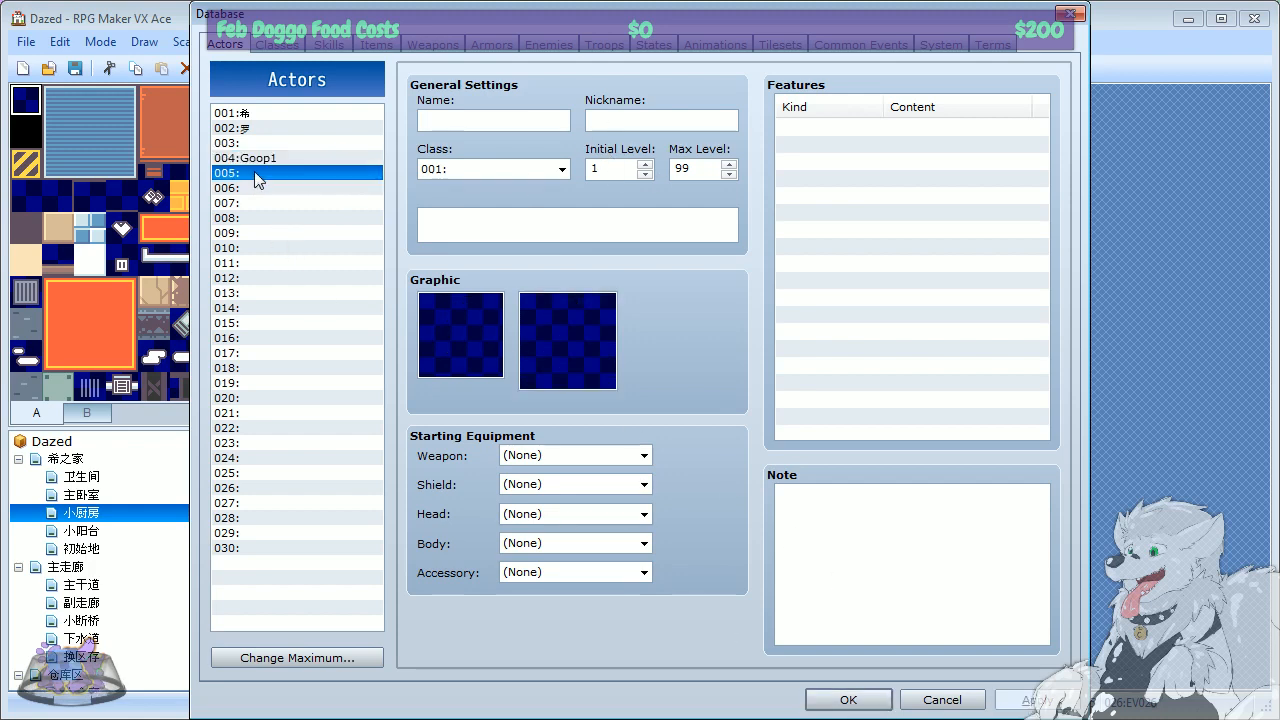
double_click(463, 335)
left_click(338, 152)
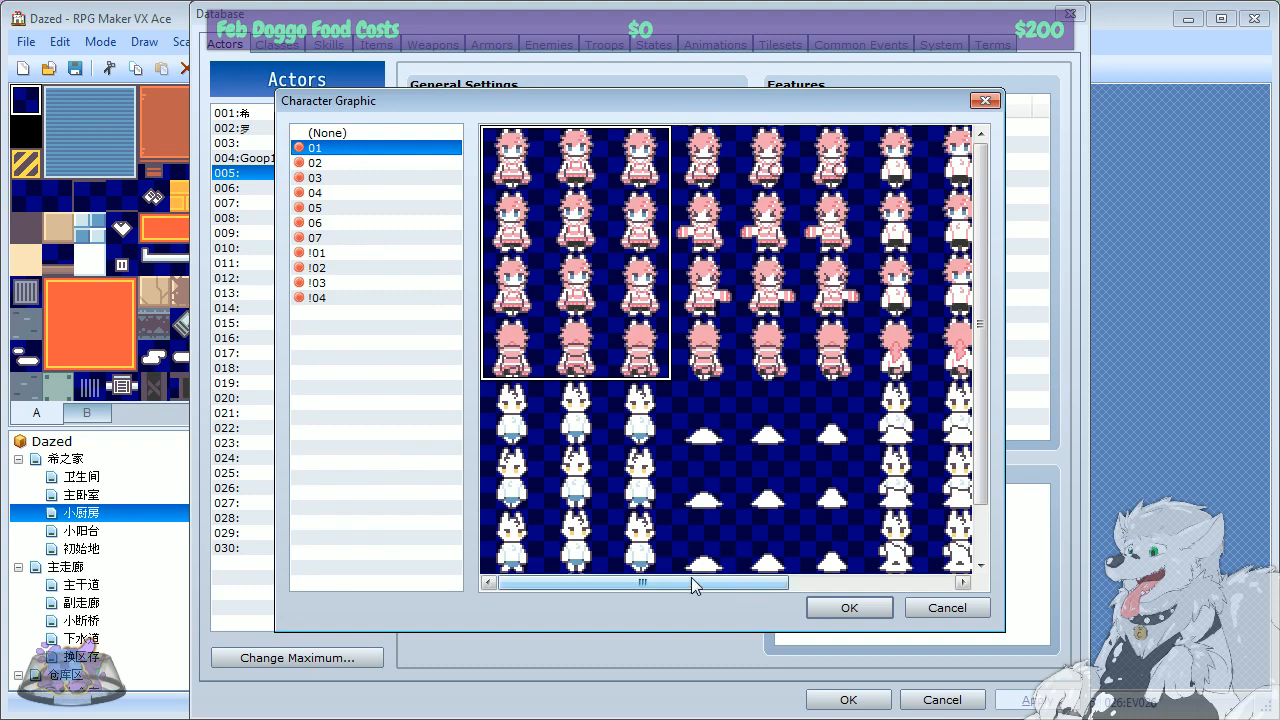
left_click_drag(691, 577, 960, 574)
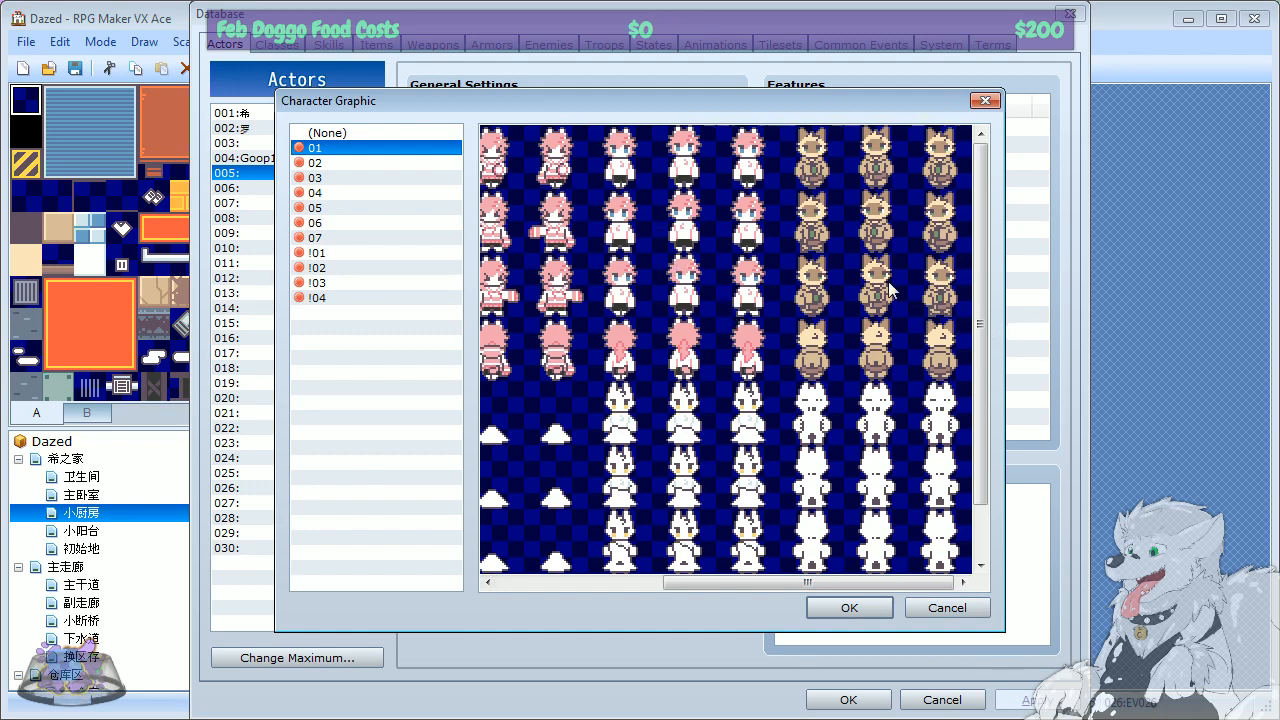
double_click(945, 300)
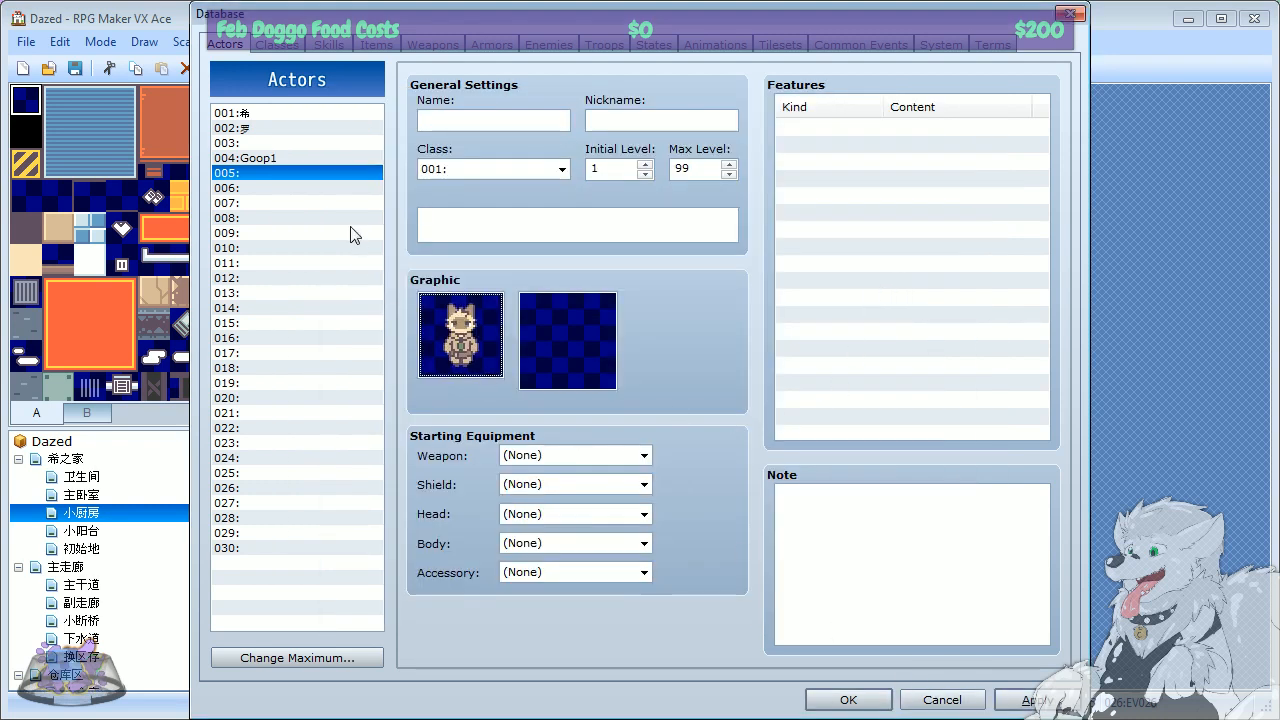
Step: Assign actor 002 the tan face at the end of the first row of face sheet 04
left_click(237, 128)
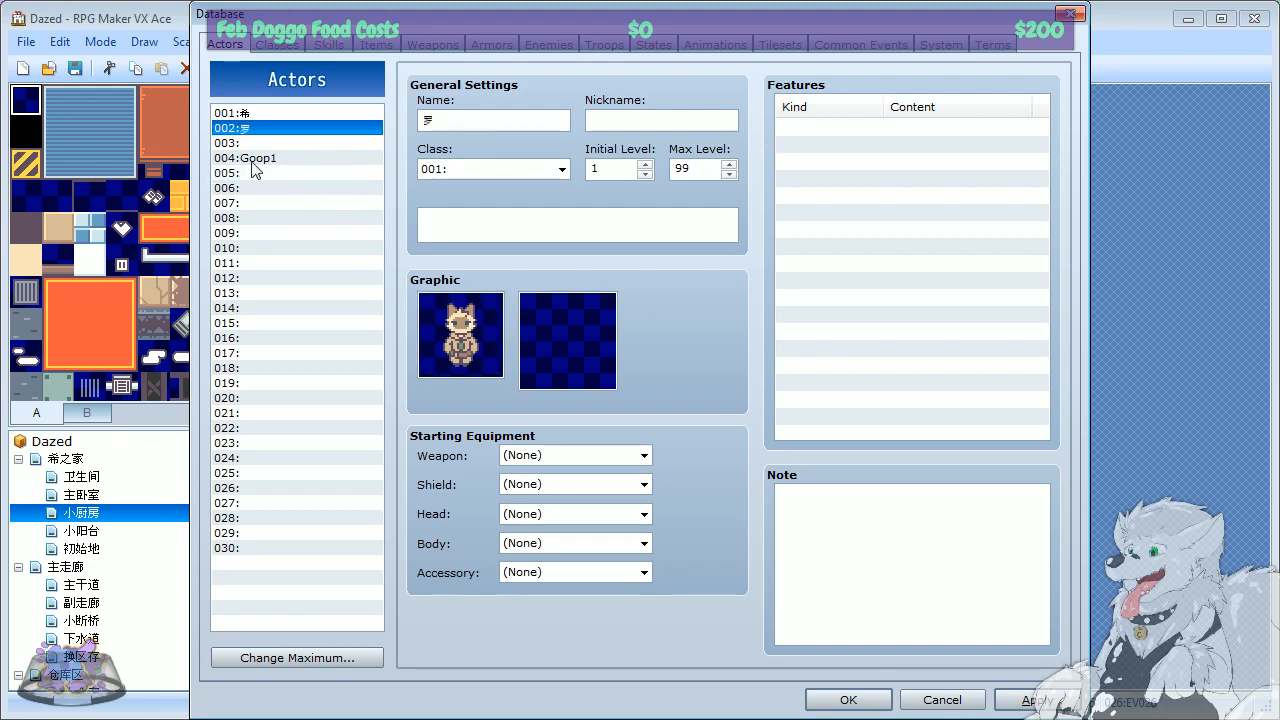
left_click(251, 158)
left_click(247, 128)
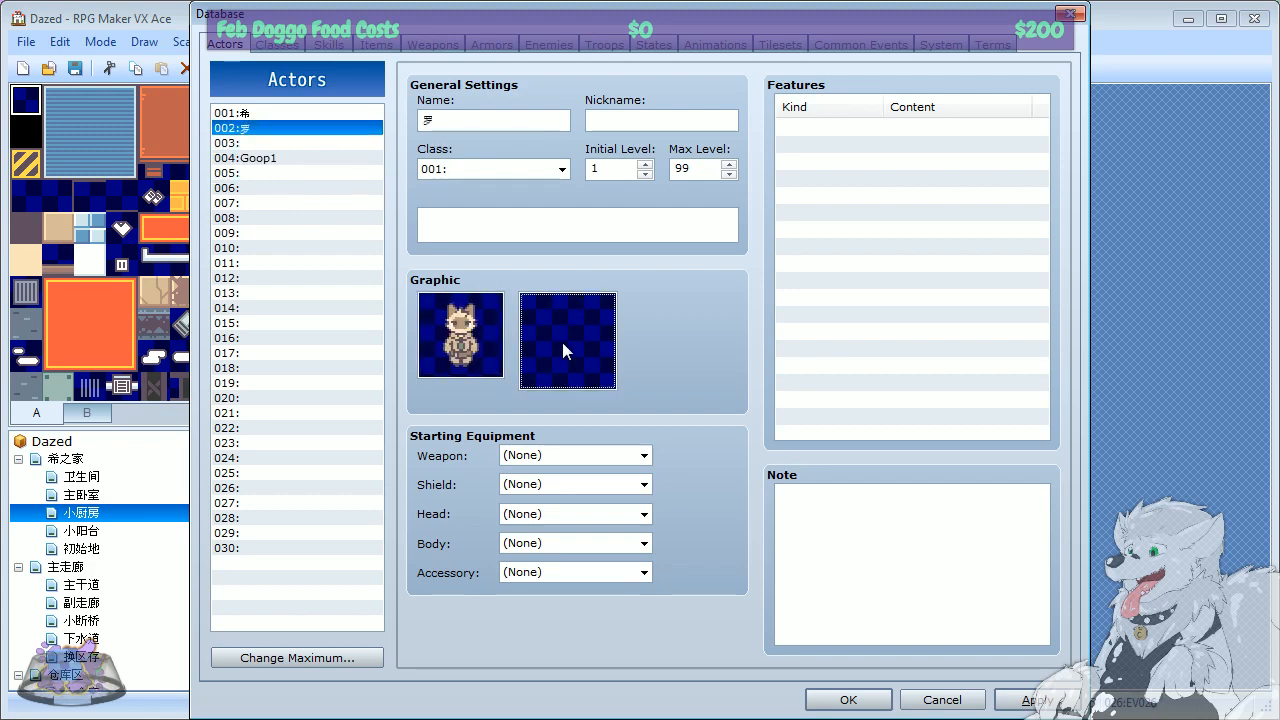
double_click(561, 338)
left_click(392, 202)
left_click(397, 221)
left_click(406, 236)
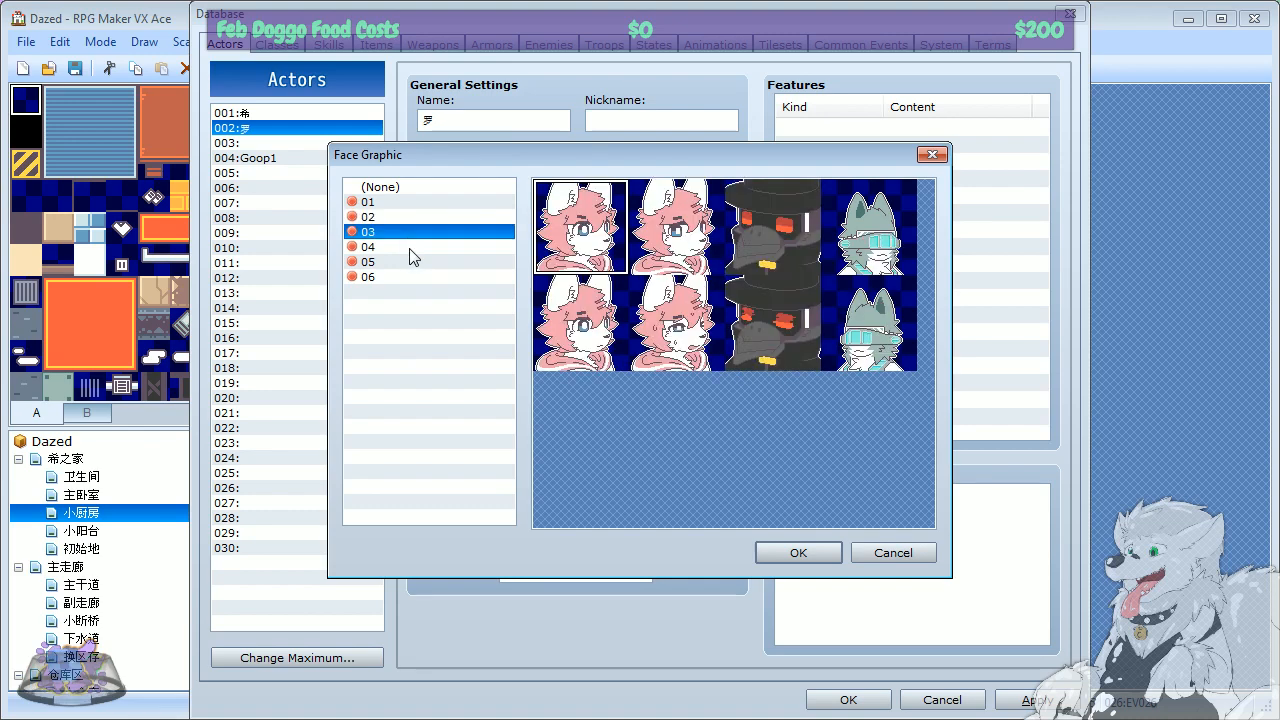
left_click(410, 249)
left_click(872, 268)
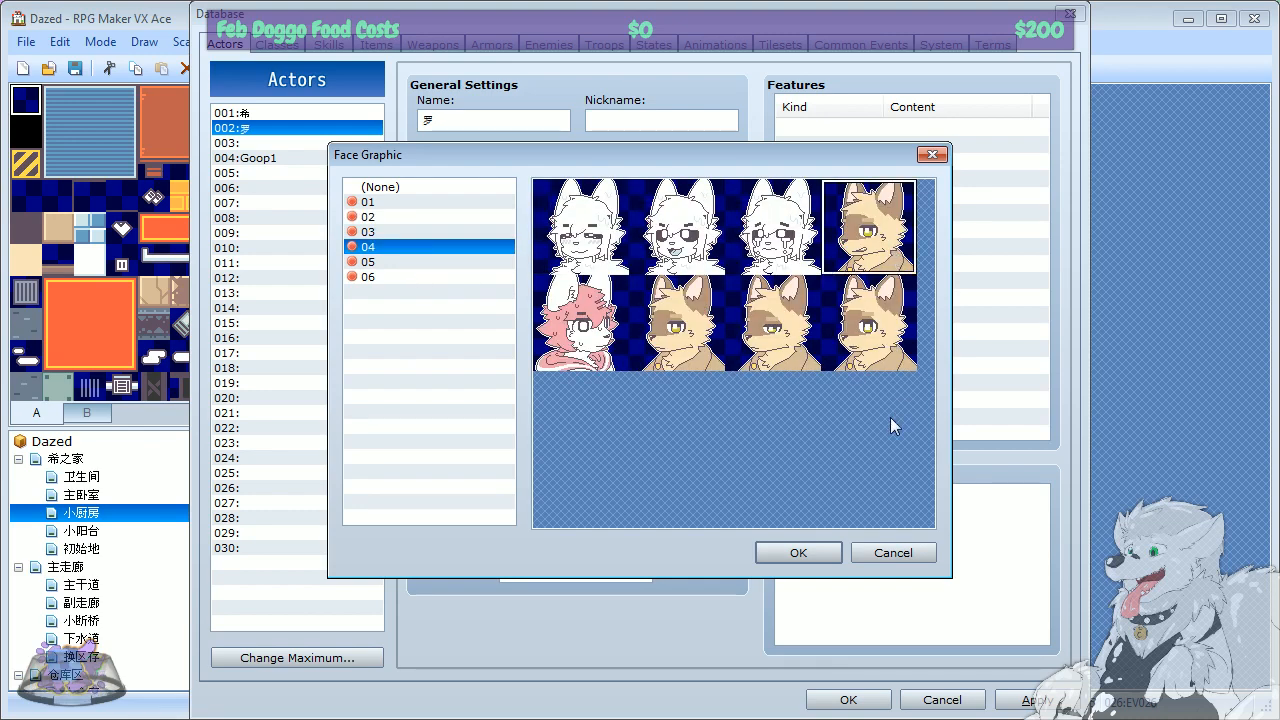
left_click(830, 552)
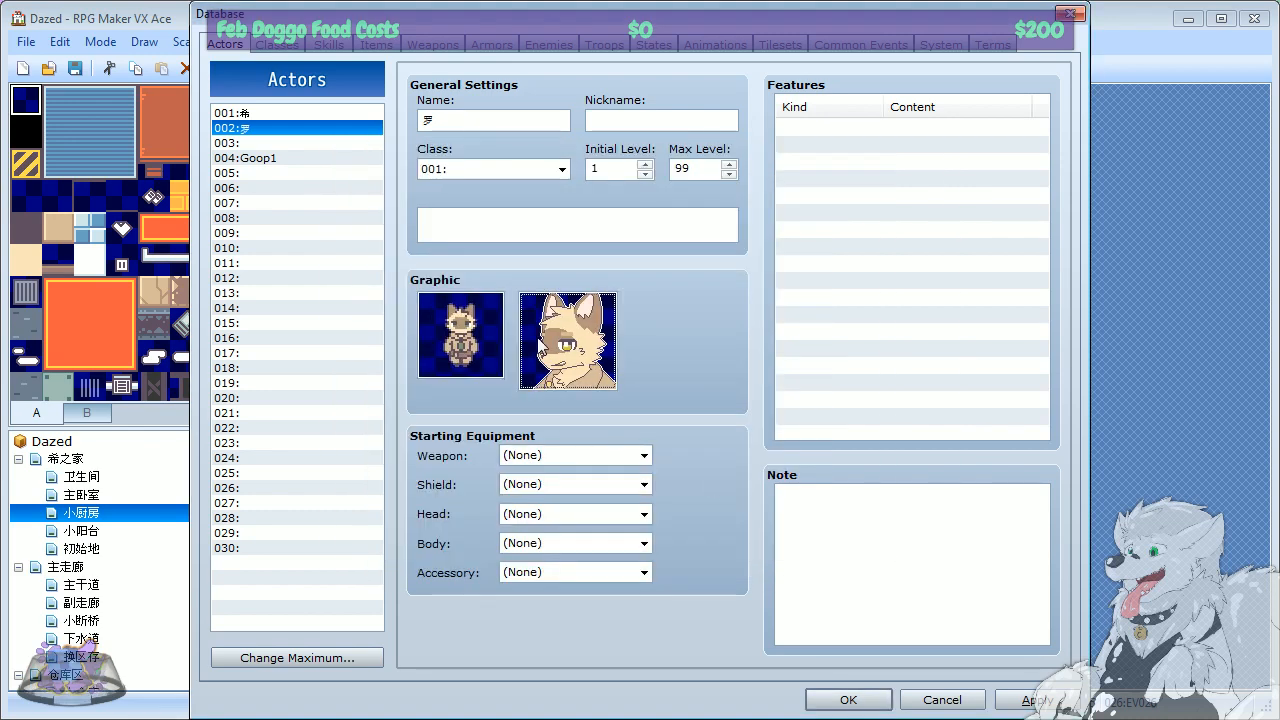
Step: Reset actor 002's face graphic to (None) and apply the database changes
double_click(540, 345)
left_click(394, 188)
left_click(830, 552)
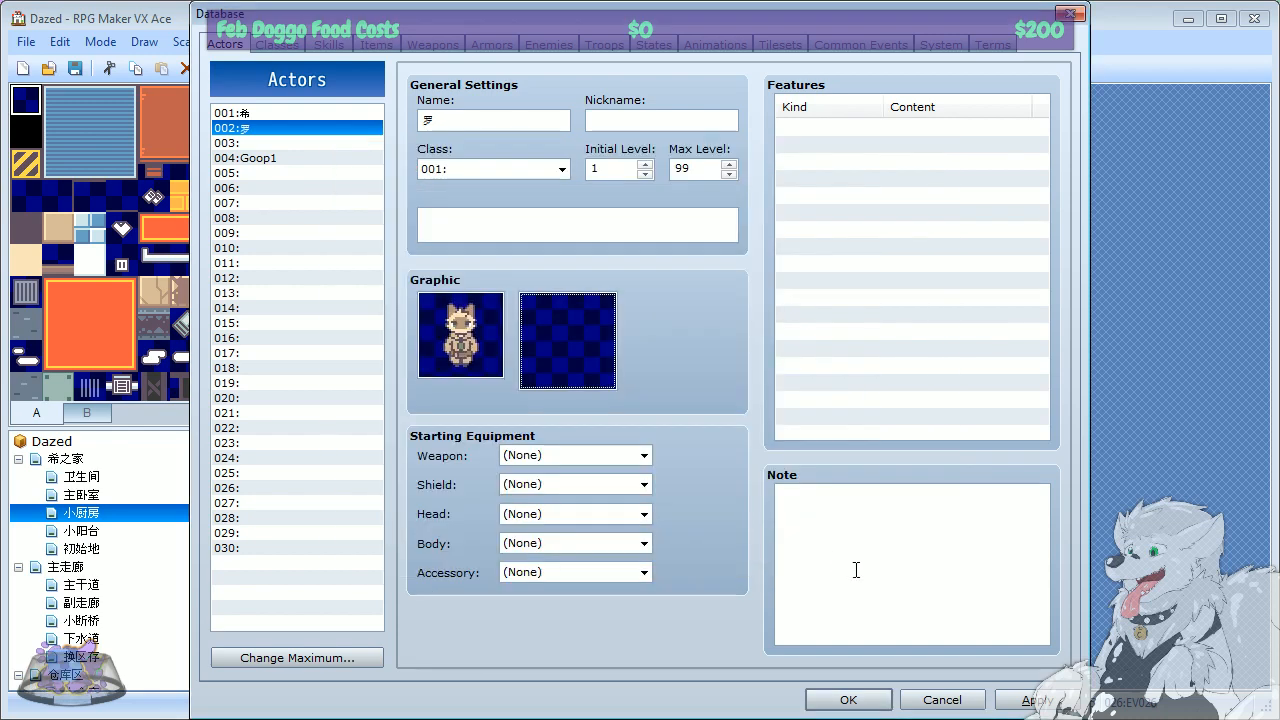
left_click(1022, 700)
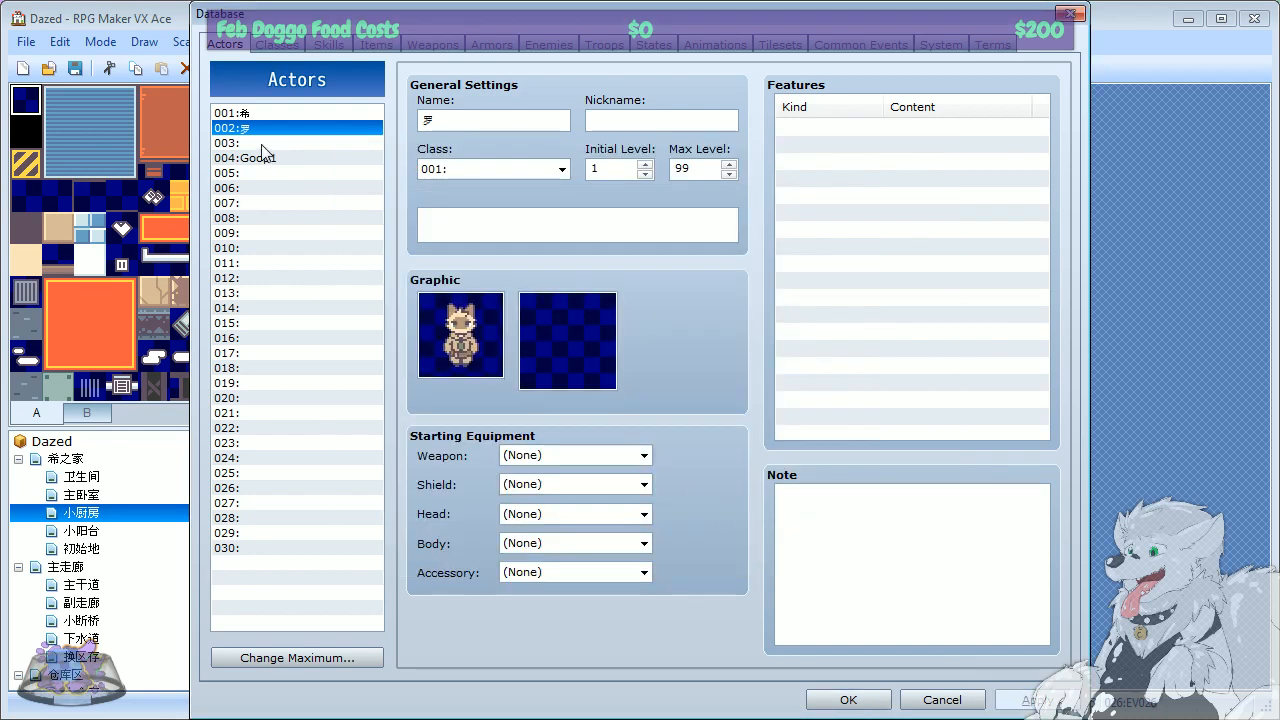
Step: Set actor 005's walking graphic to the white character in blue boxers, first in the bottom row of character sheet 01
left_click(268, 143)
left_click(270, 158)
left_click(278, 170)
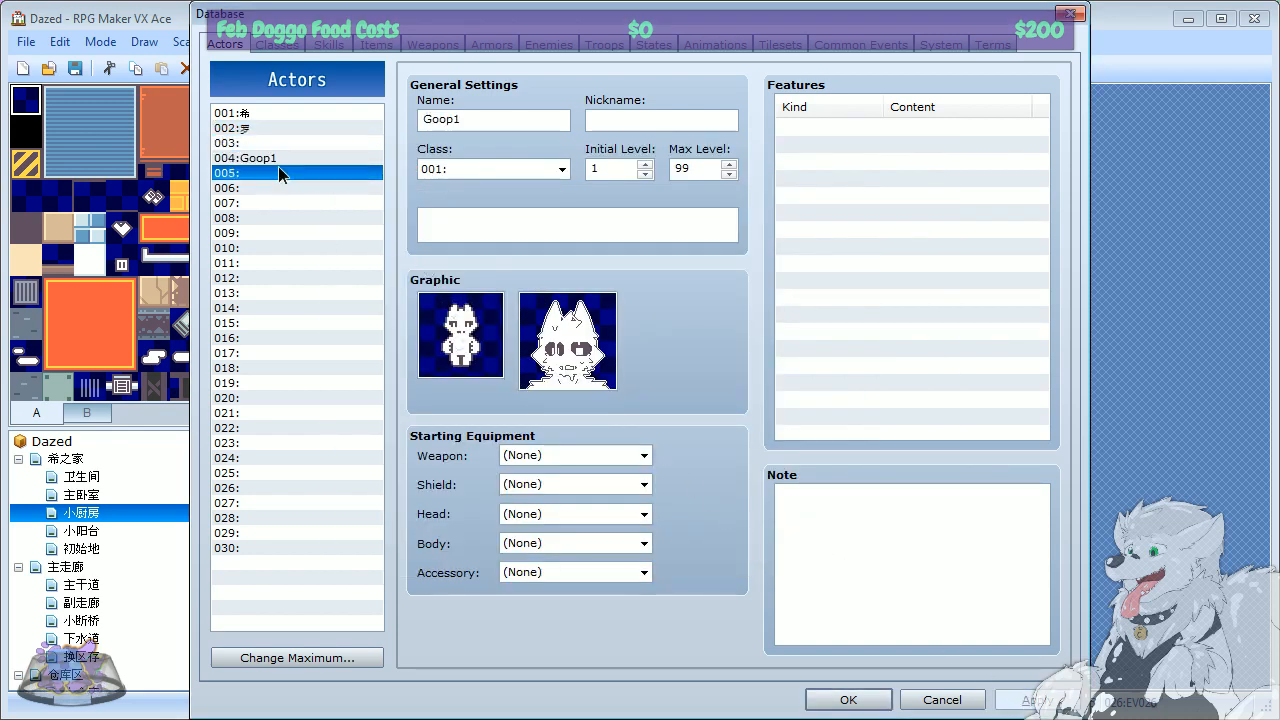
double_click(481, 352)
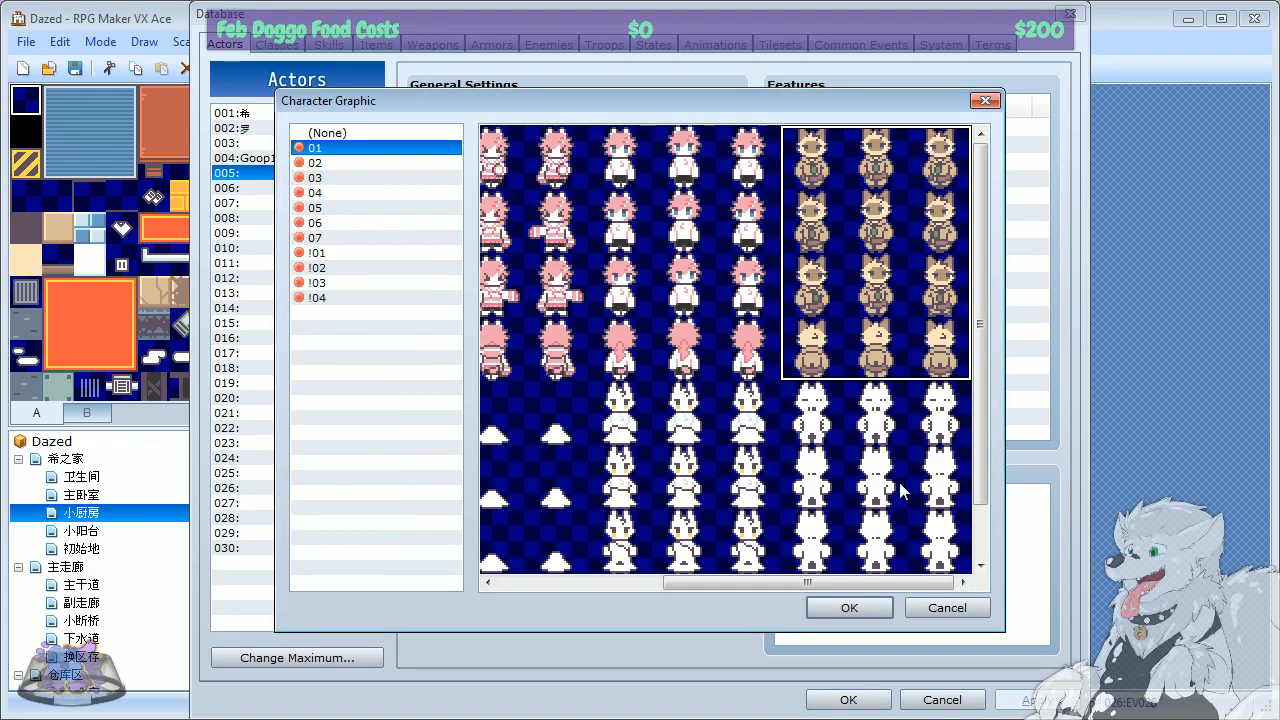
left_click_drag(976, 479, 985, 540)
left_click_drag(896, 580, 702, 578)
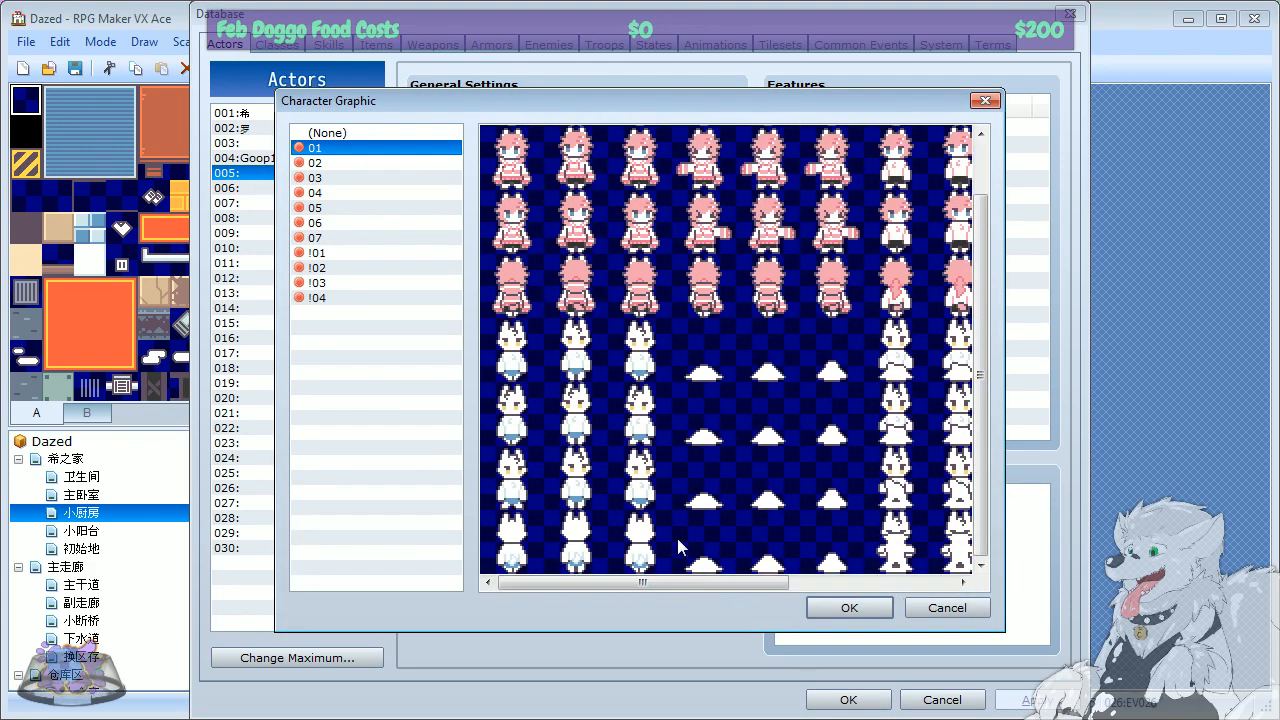
left_click(588, 430)
left_click(849, 607)
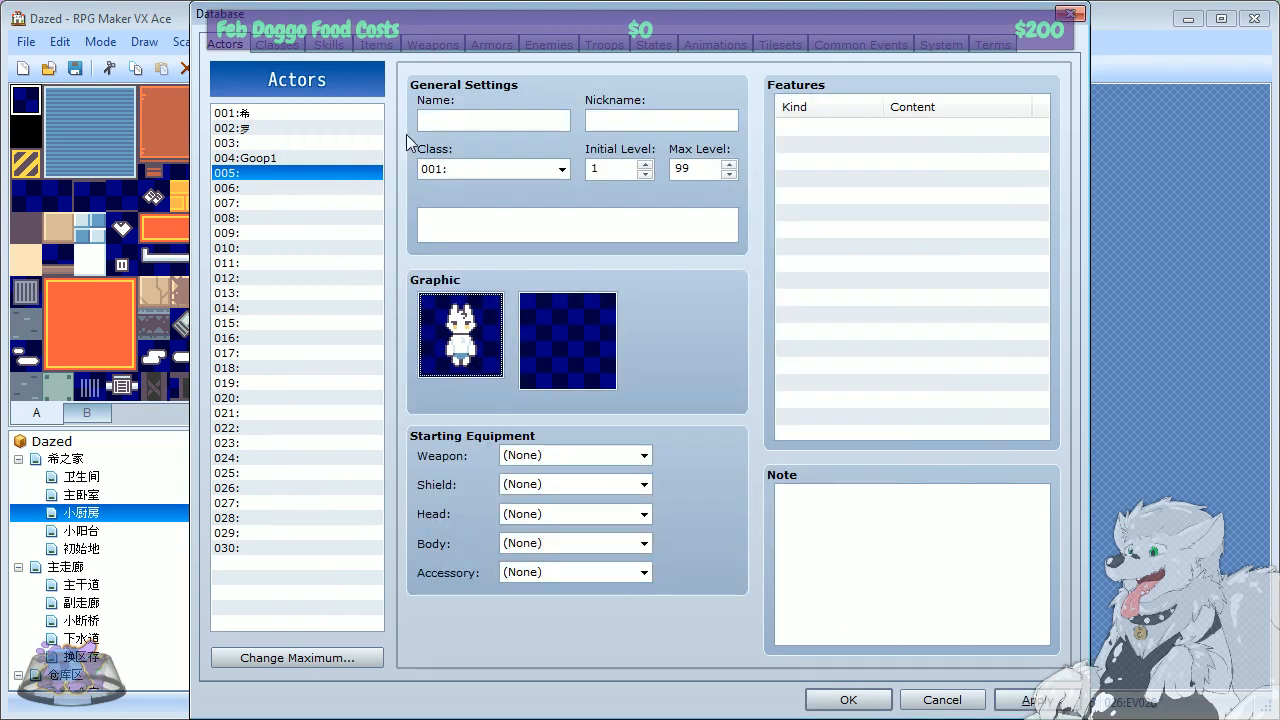
Step: Name actor 005 "Boxers"
left_click(477, 128)
type("Boxert")
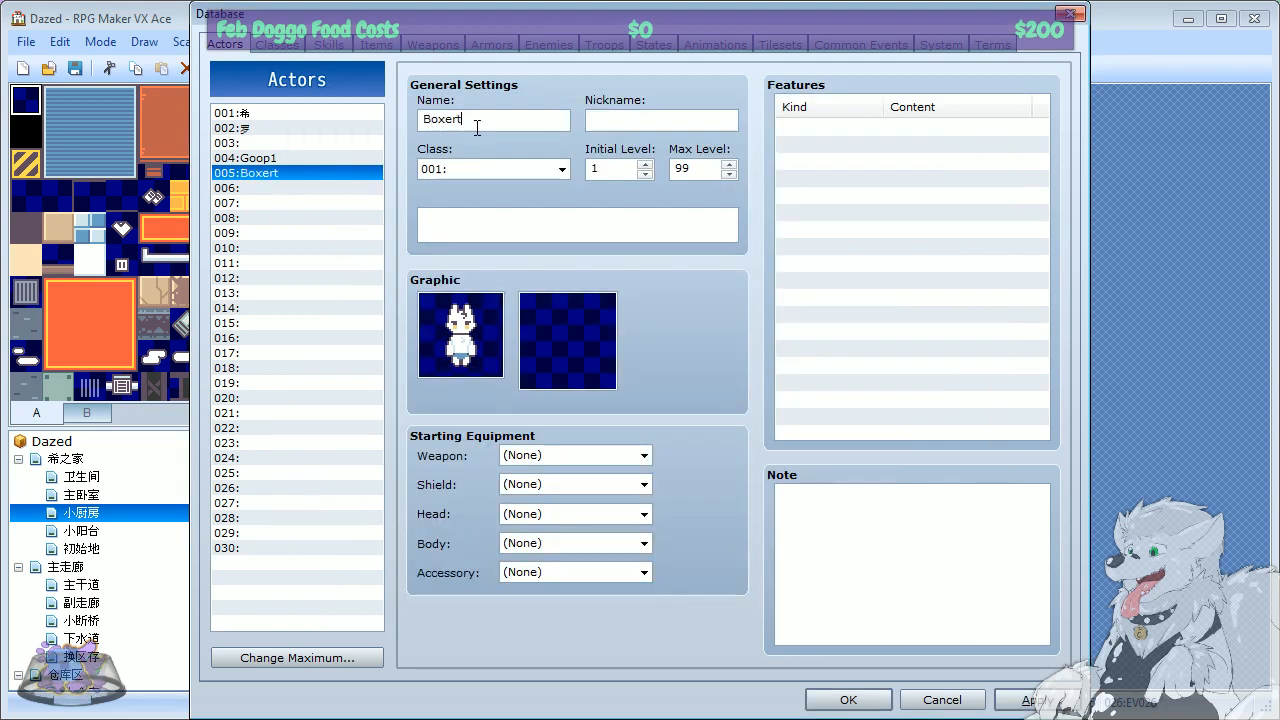
key("BackSpace")
type("rs")
key("BackSpace")
key("BackSpace")
type("s")
Step: Give the Boxers actor the first yellow-eyed white face from face set 02 and apply the database changes
left_click(412, 204)
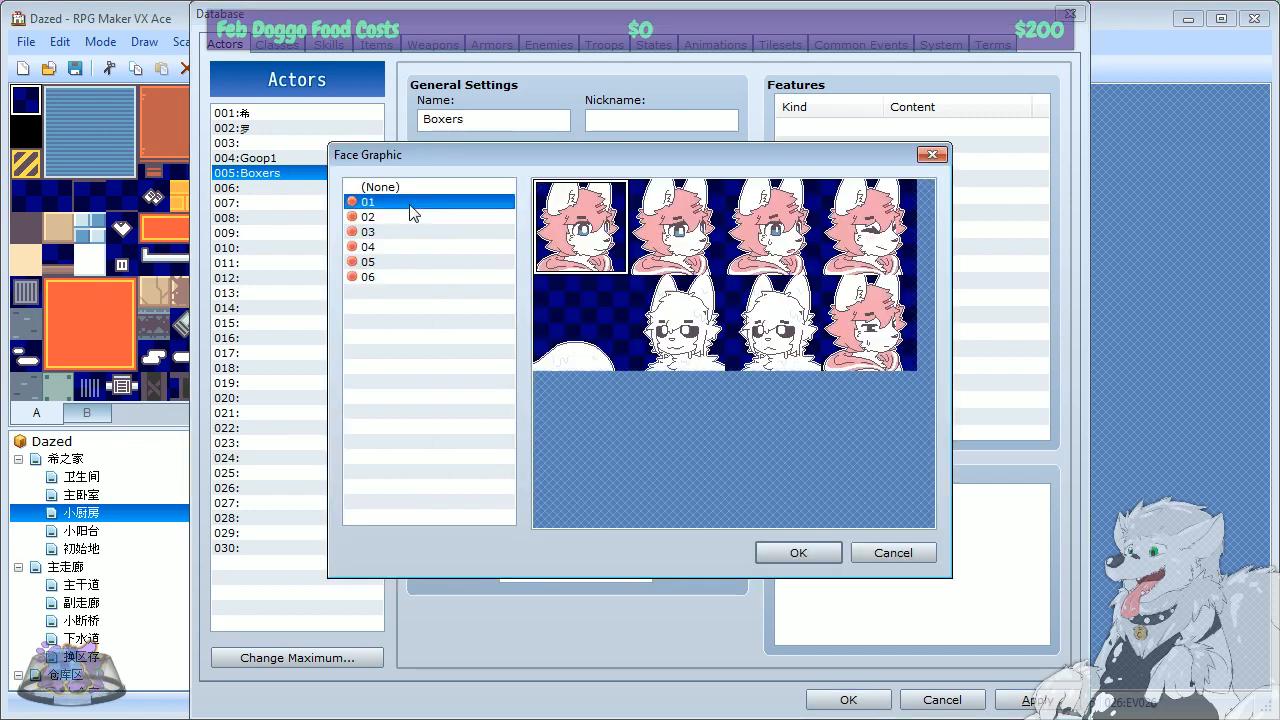
left_click(390, 216)
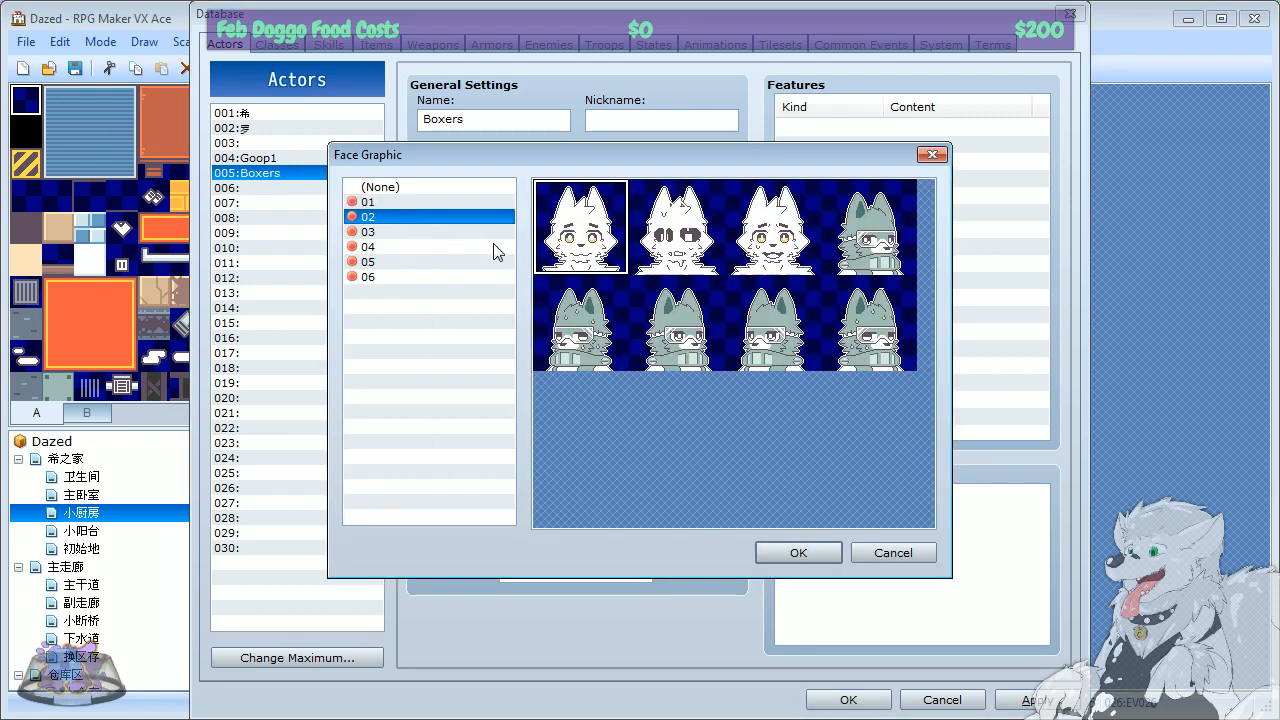
double_click(576, 246)
left_click(1035, 700)
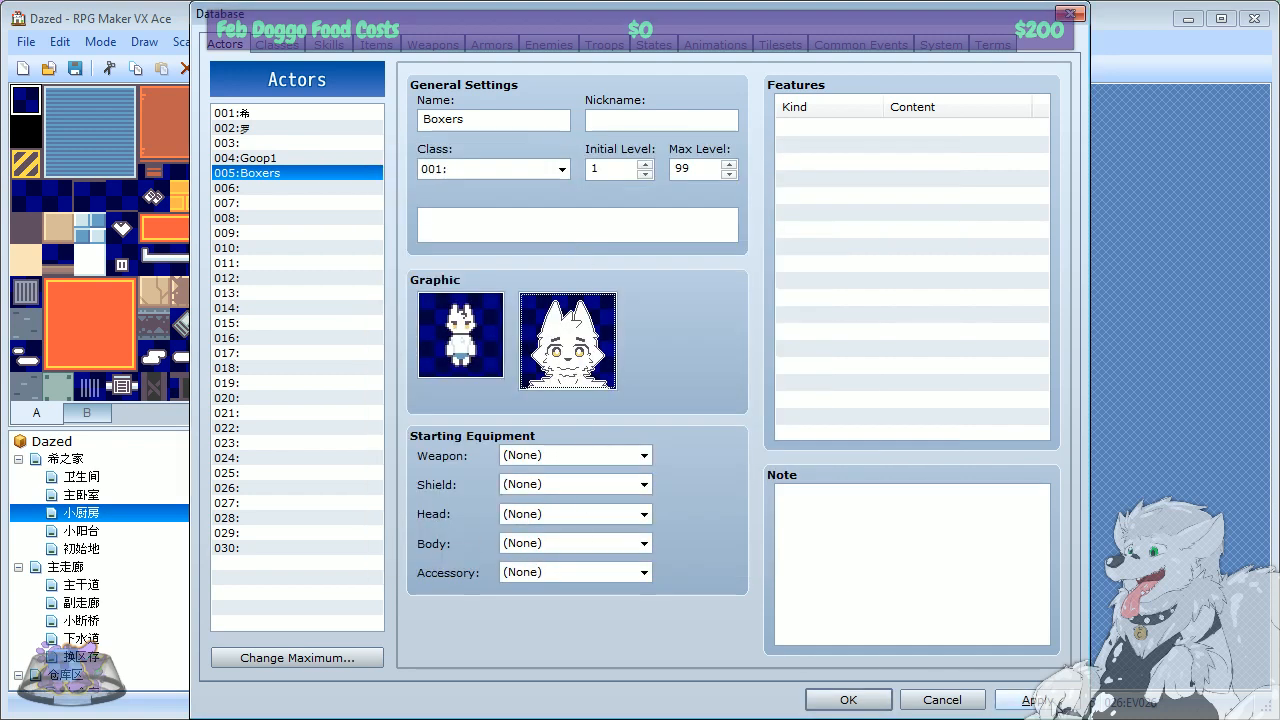
Step: Look through the sprites of character sheet 01 for a walking graphic for actor 006
left_click(250, 188)
left_click(453, 122)
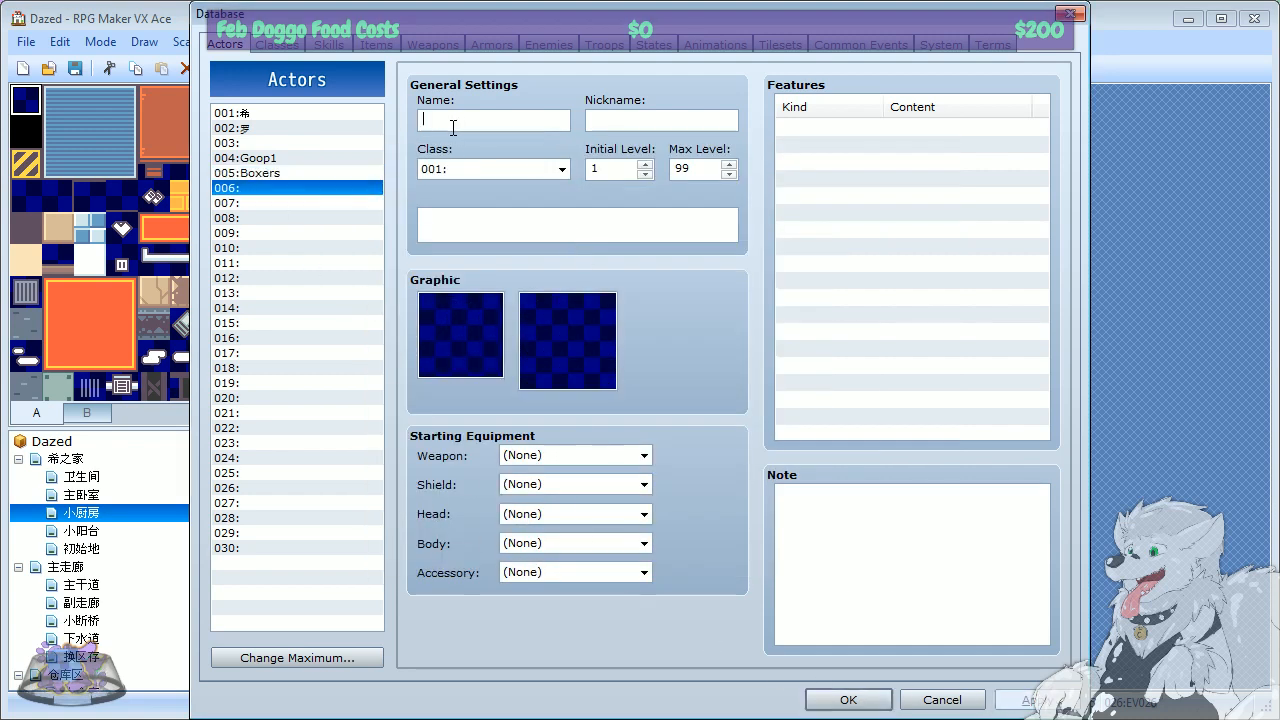
double_click(484, 362)
left_click(330, 152)
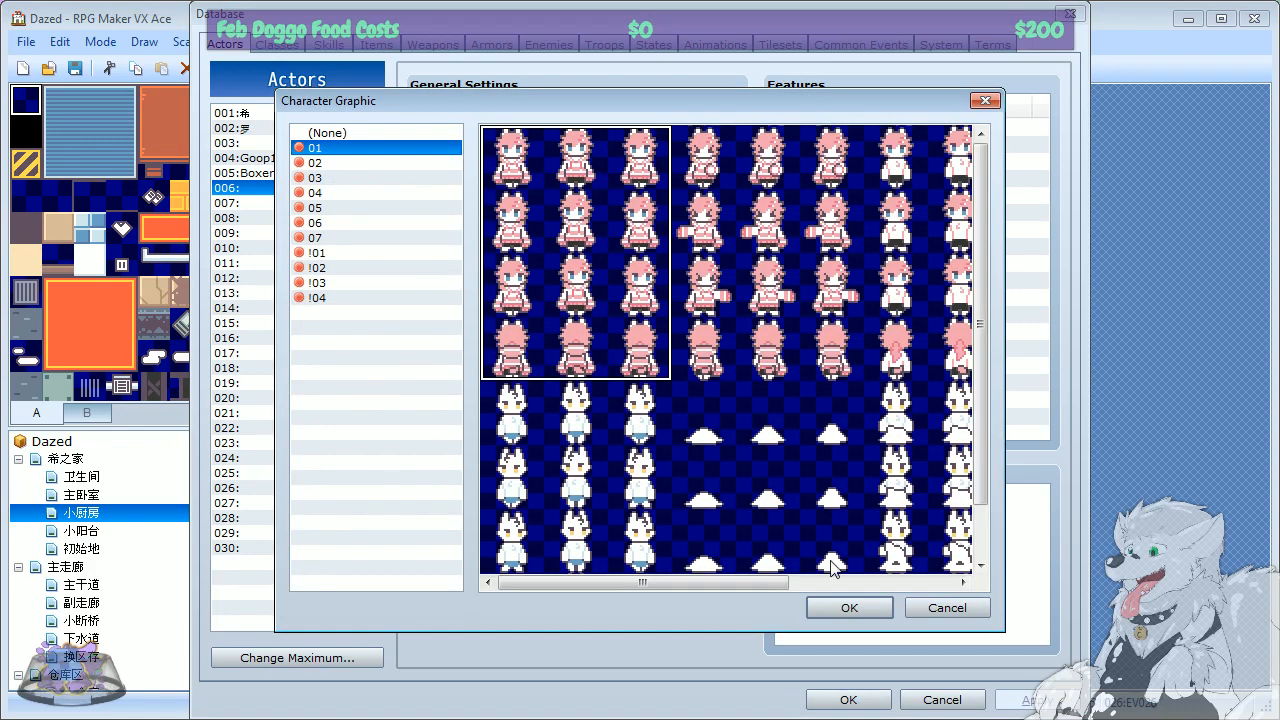
left_click_drag(751, 585, 931, 580)
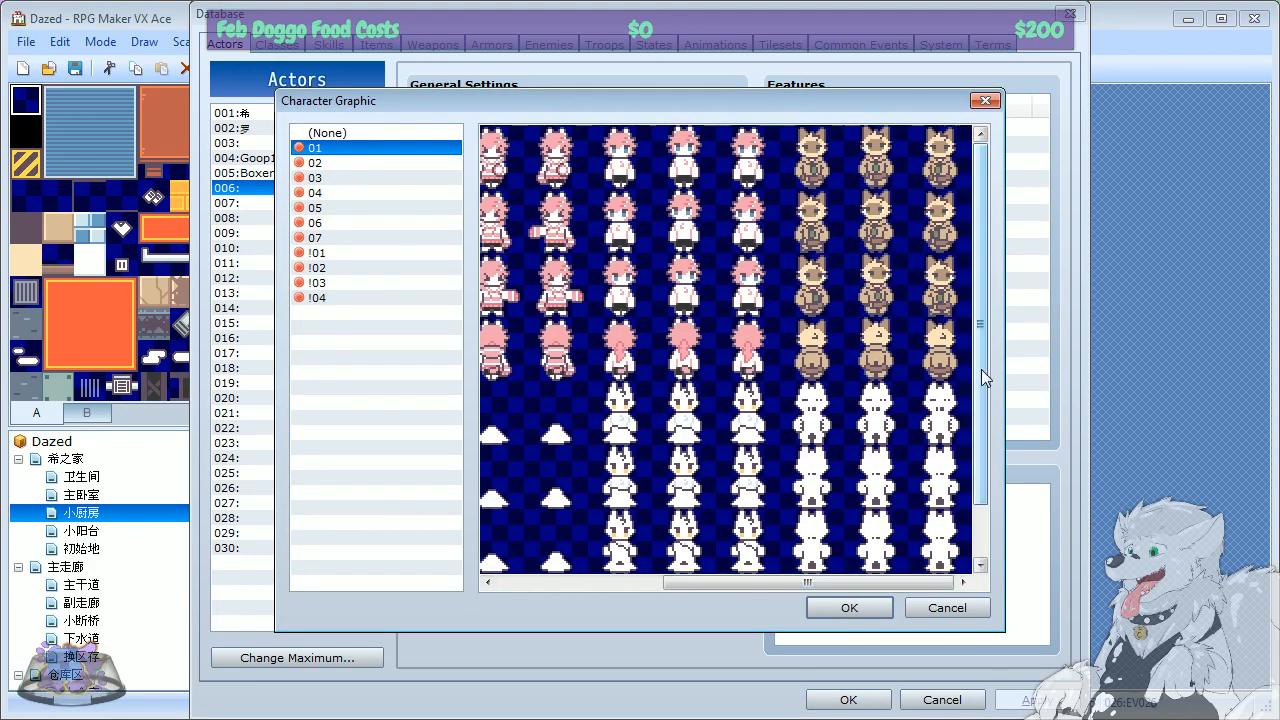
left_click_drag(981, 369, 990, 421)
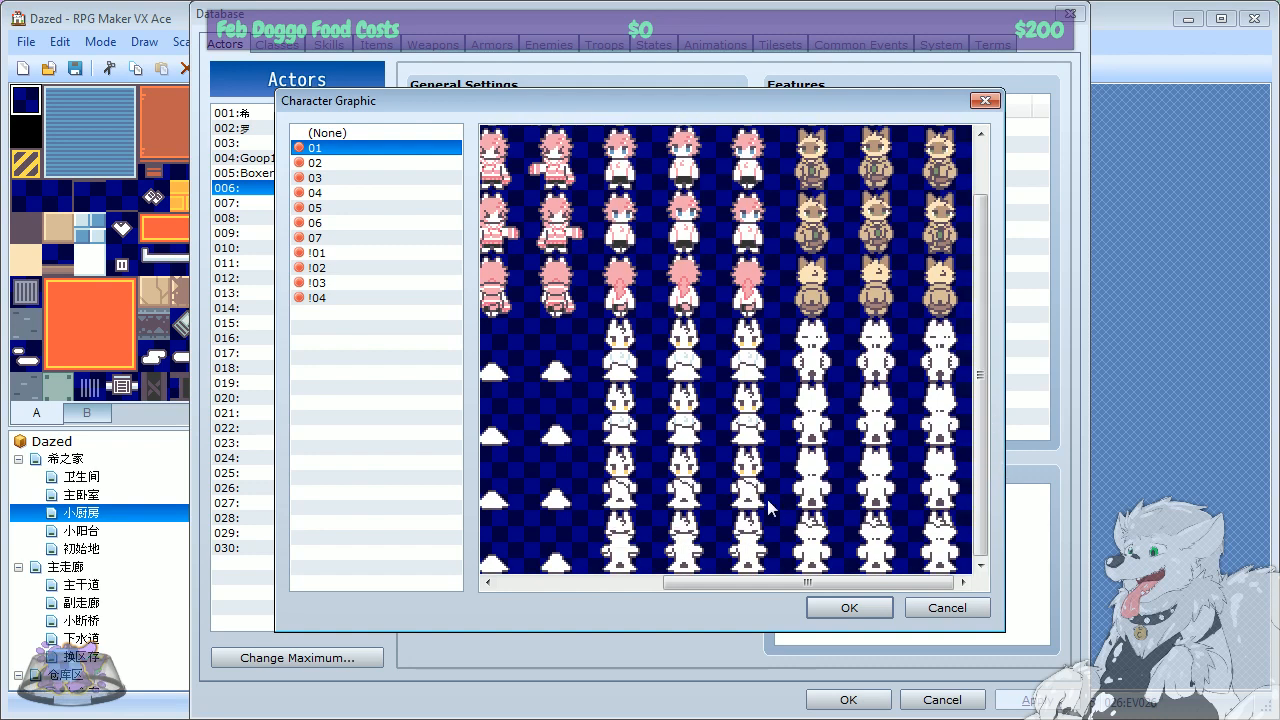
left_click(710, 467)
left_click_drag(789, 582, 563, 594)
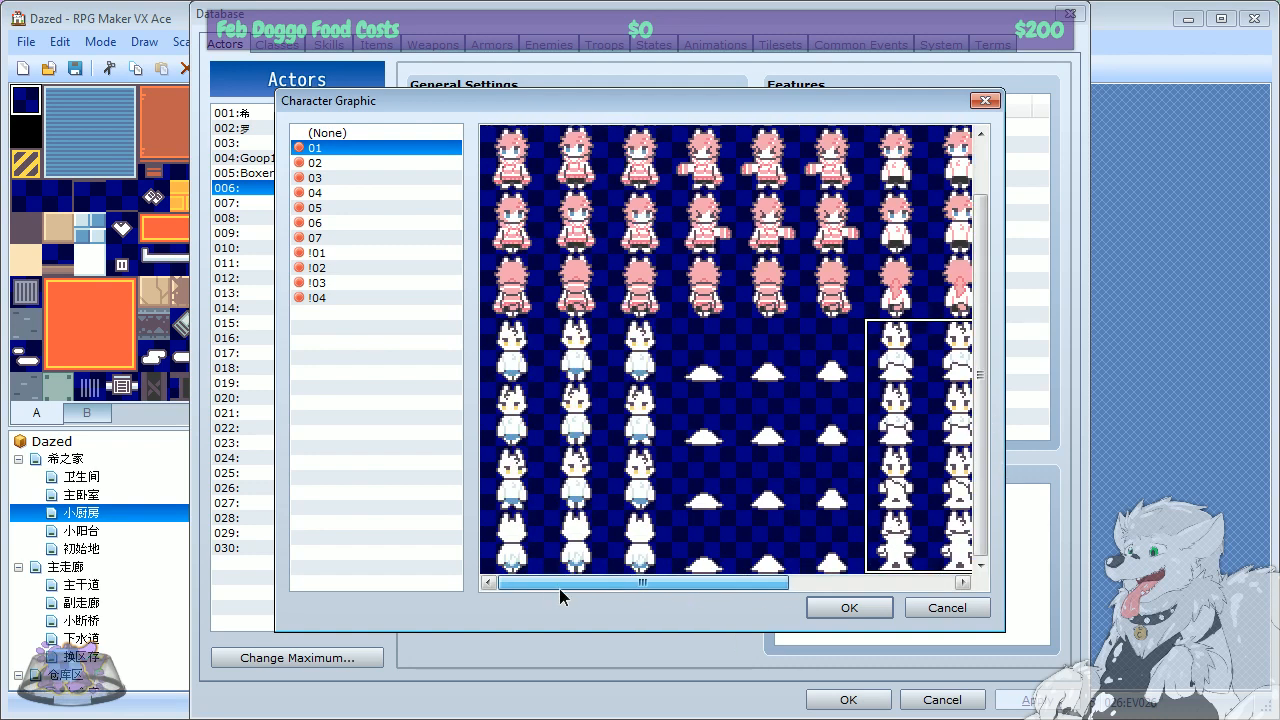
scroll(601, 291, "up", 1)
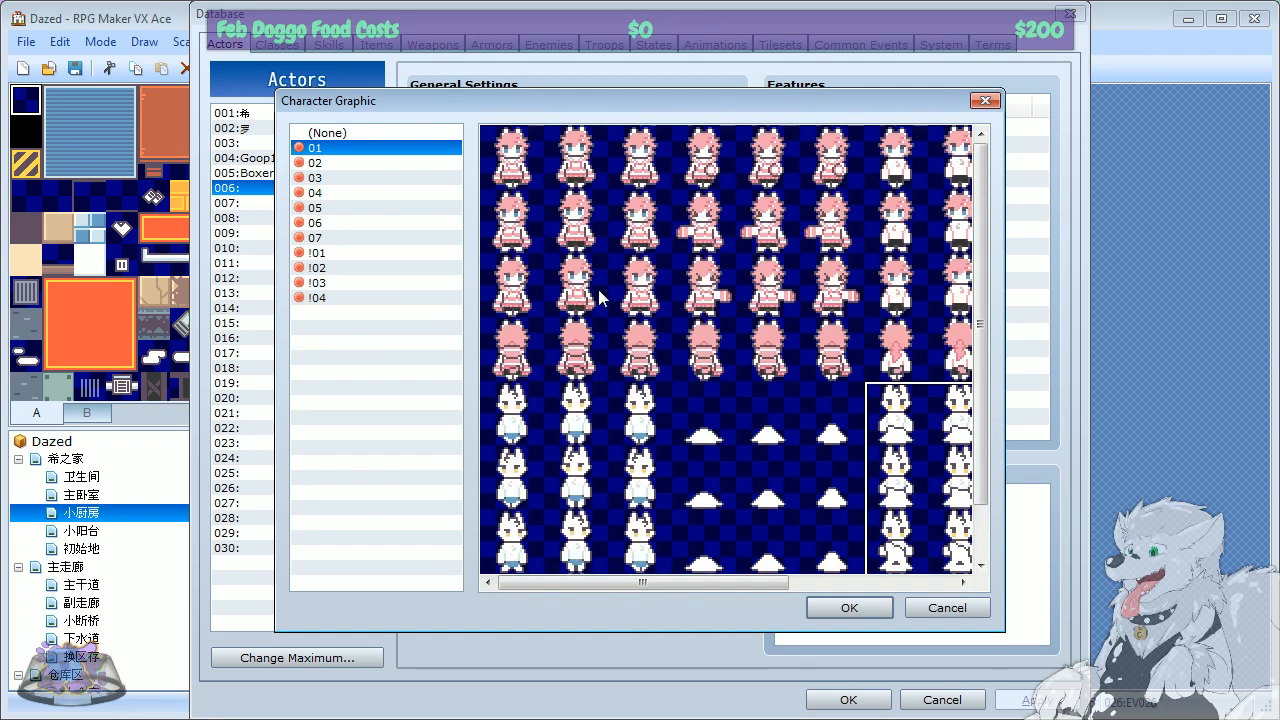
scroll(601, 298, "down", 1)
left_click_drag(630, 584, 794, 585)
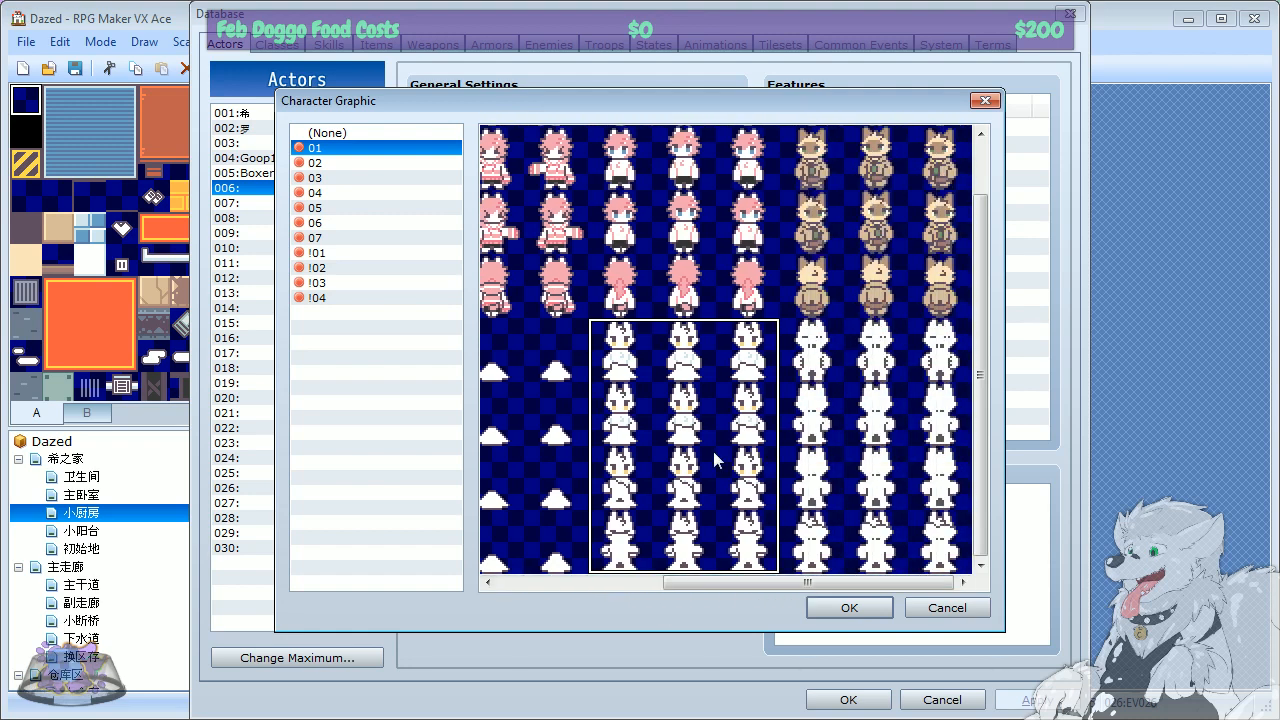
left_click(868, 455)
left_click(677, 437)
mouse_move(781, 583)
left_mouse_down()
mouse_move(690, 590)
mouse_move(793, 587)
left_mouse_up()
left_click_drag(978, 387, 986, 241)
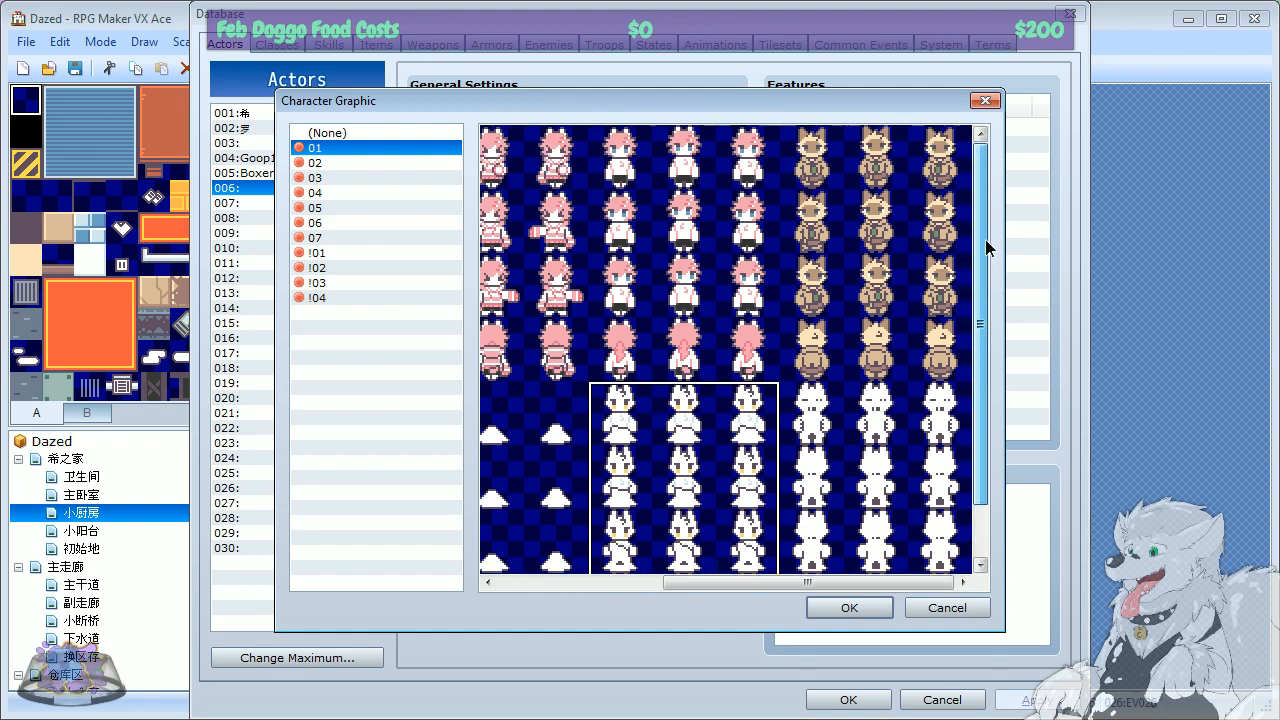
left_click_drag(985, 314, 982, 398)
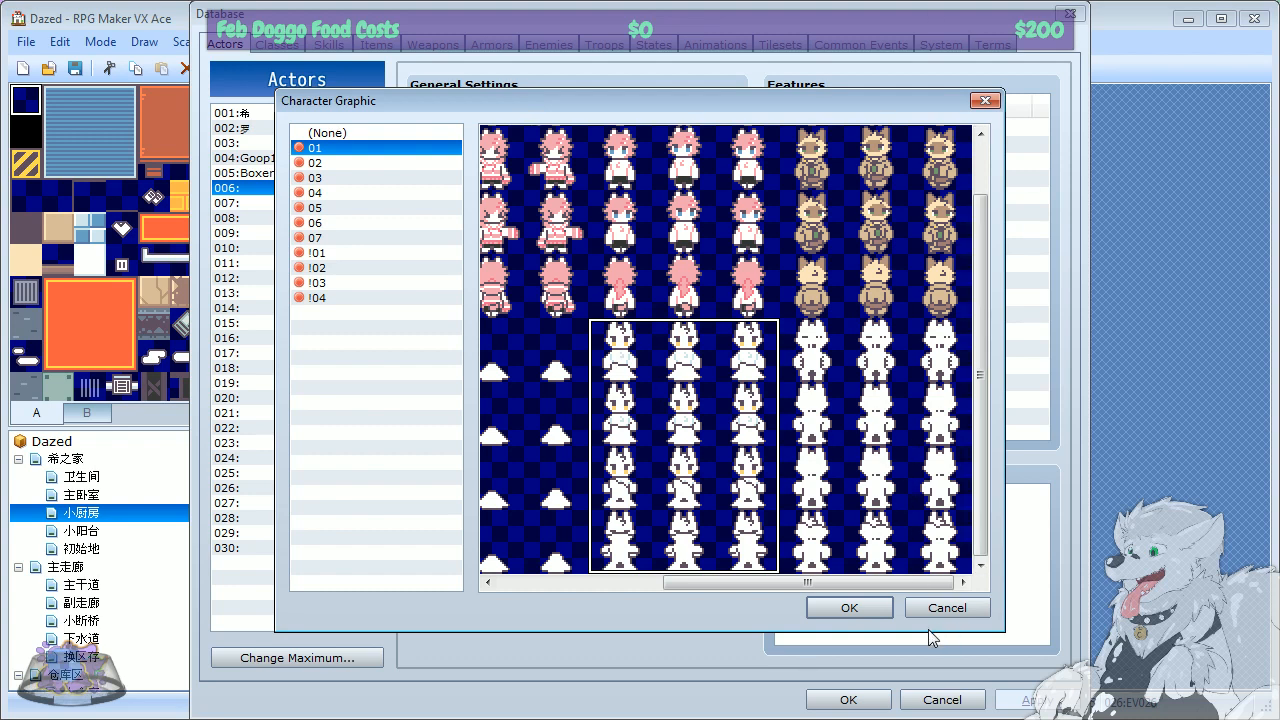
Step: Assign actor 006 the white slime sprite, fourth in the bottom row of character sheet 02, and name the actor "TrashSlime"
left_click(318, 163)
left_click_drag(703, 581, 790, 573)
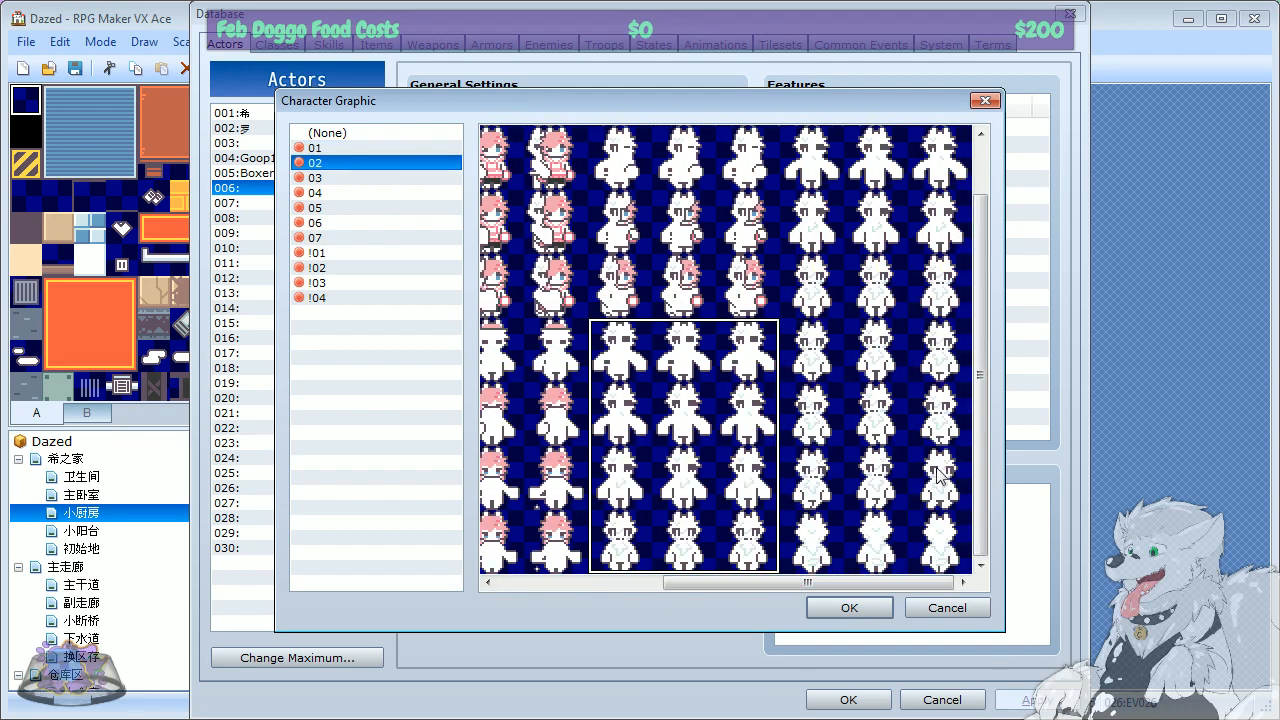
mouse_move(796, 580)
left_mouse_down()
mouse_move(627, 580)
mouse_move(785, 577)
left_mouse_up()
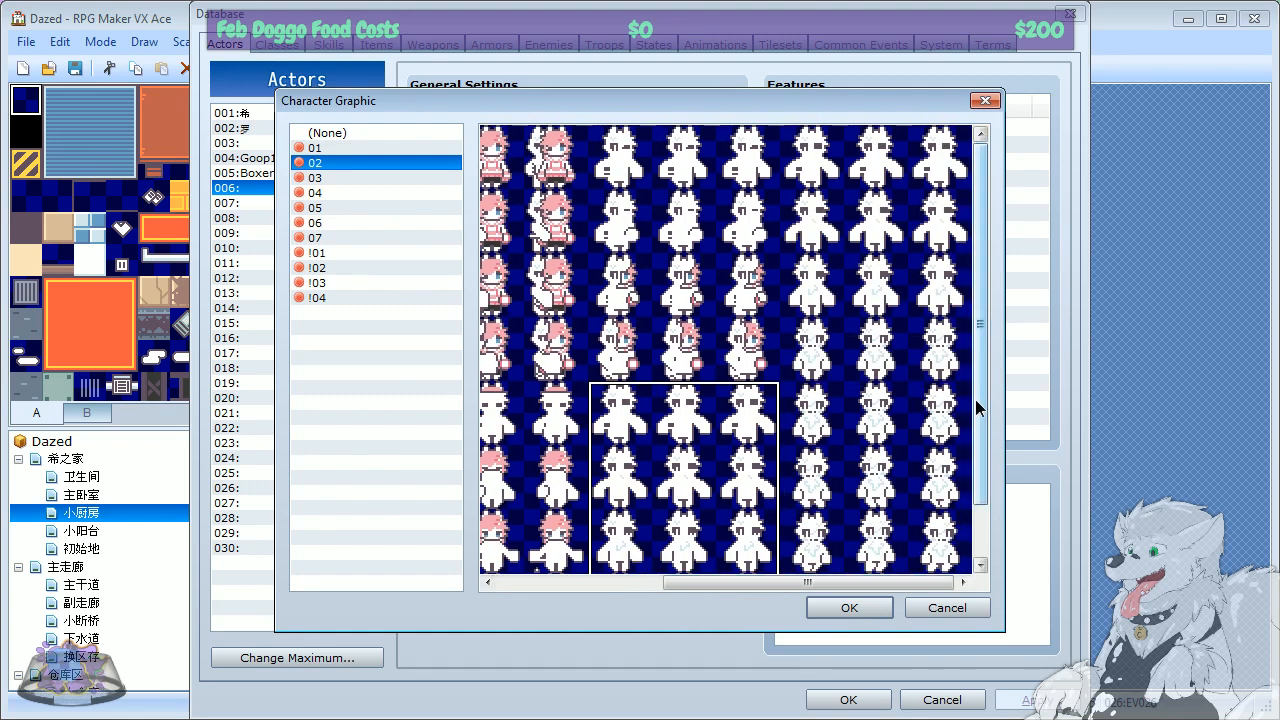
left_click_drag(976, 400, 976, 458)
left_click(857, 460)
left_click(849, 608)
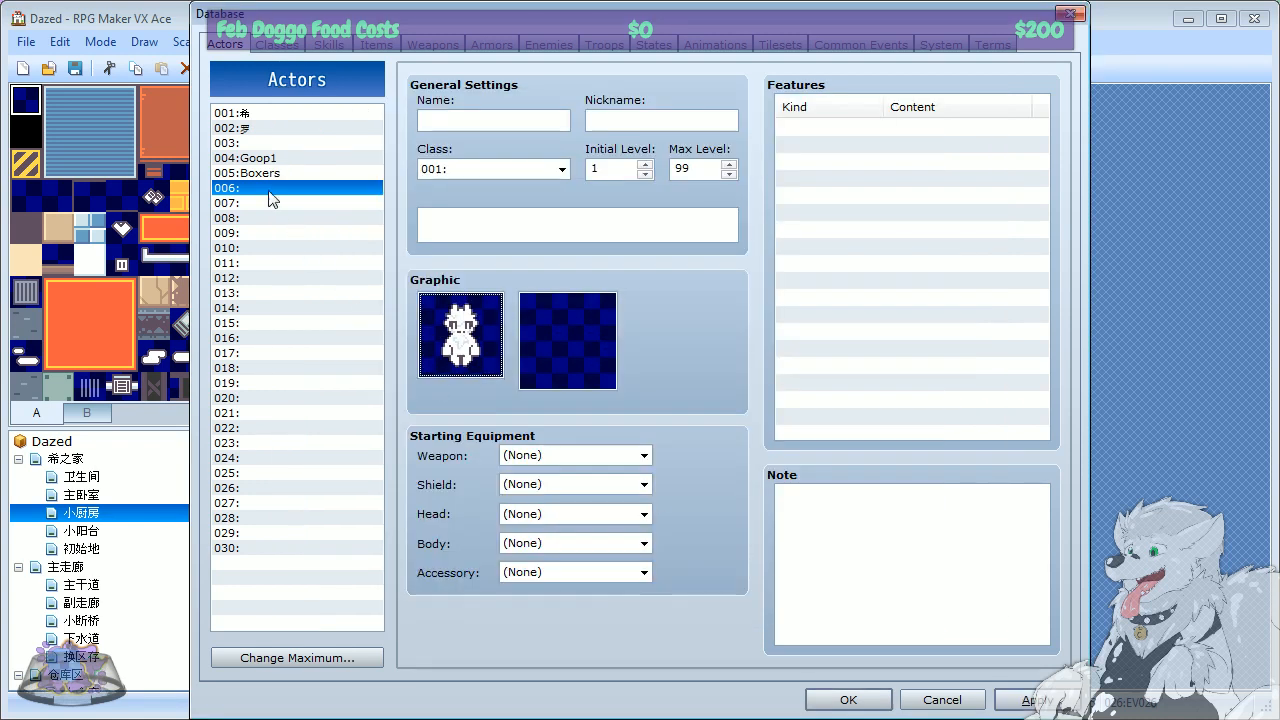
left_click(454, 114)
type("TrashSlime")
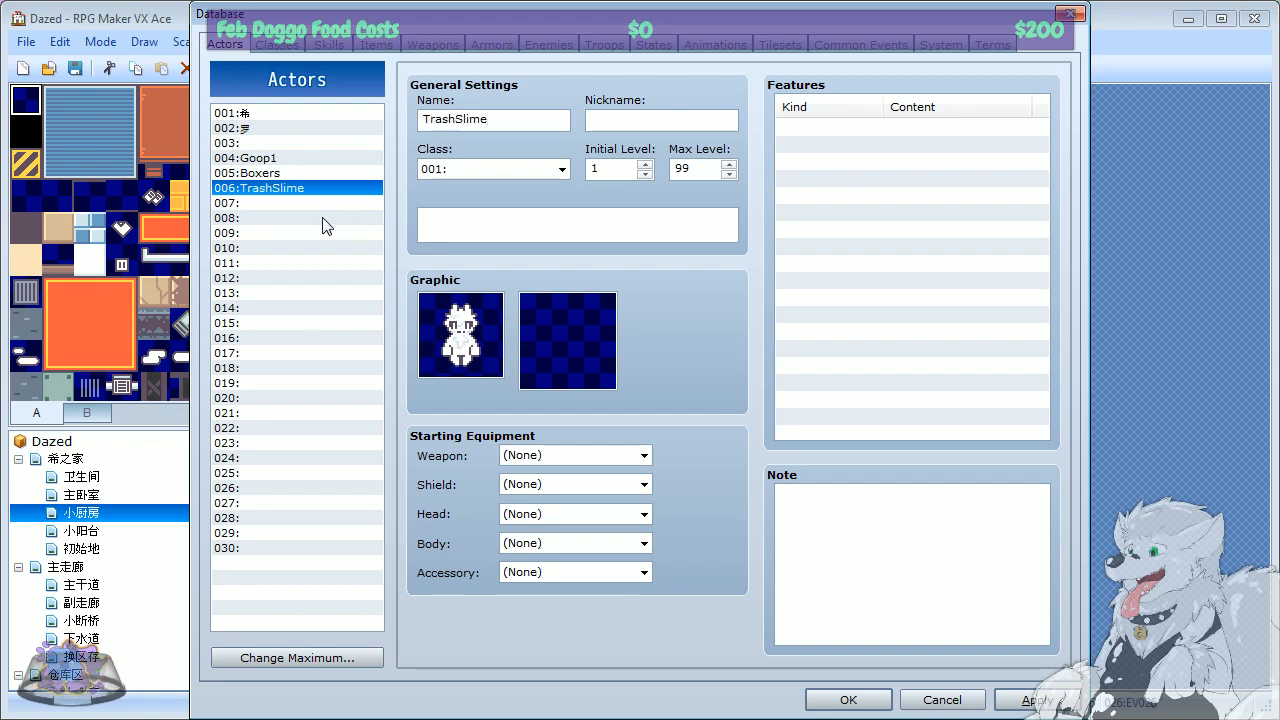
Step: Set actor 007's walking graphic to the unarmed grey-helmeted guard, third in the bottom row of character sheet 04
left_click(275, 202)
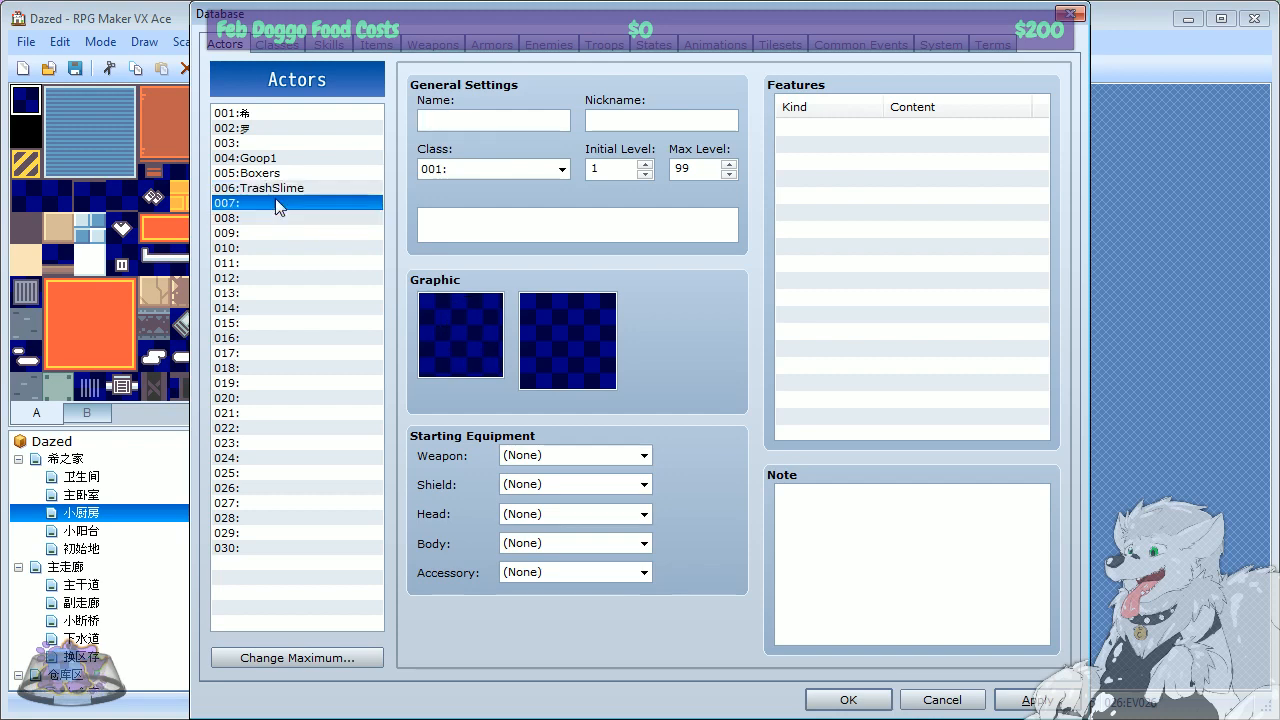
double_click(470, 332)
left_click(322, 194)
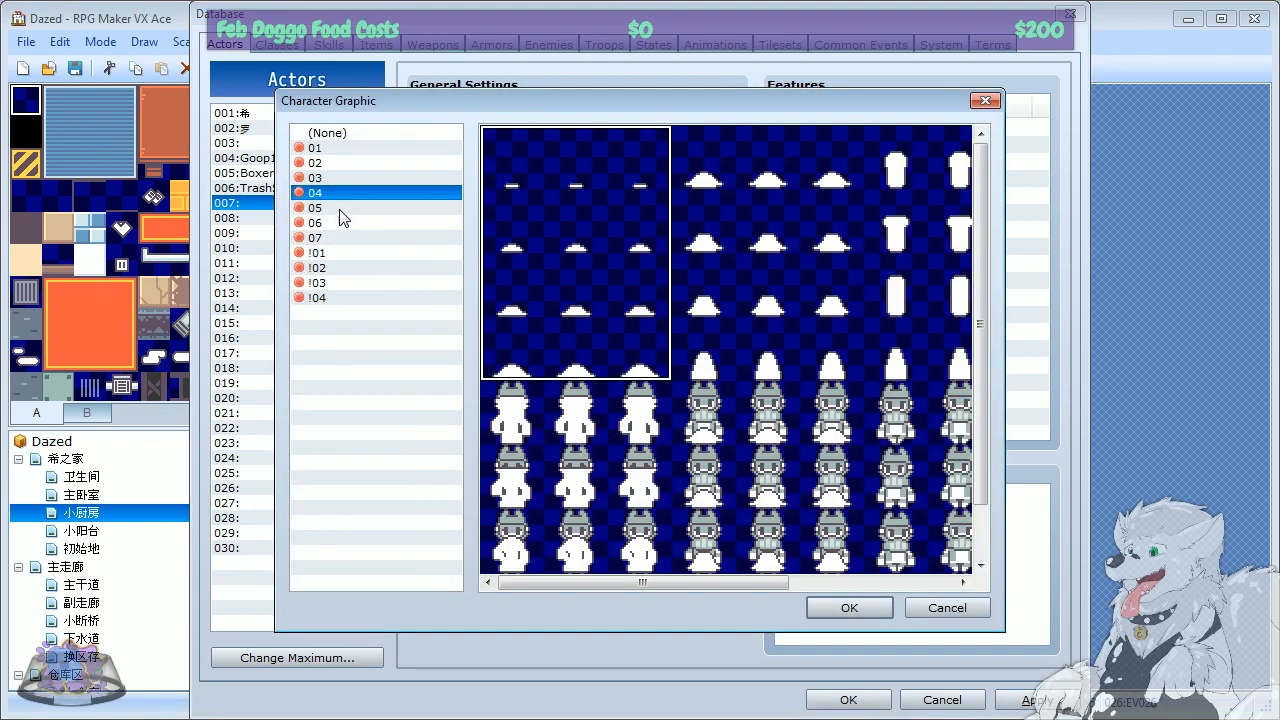
left_click(336, 207)
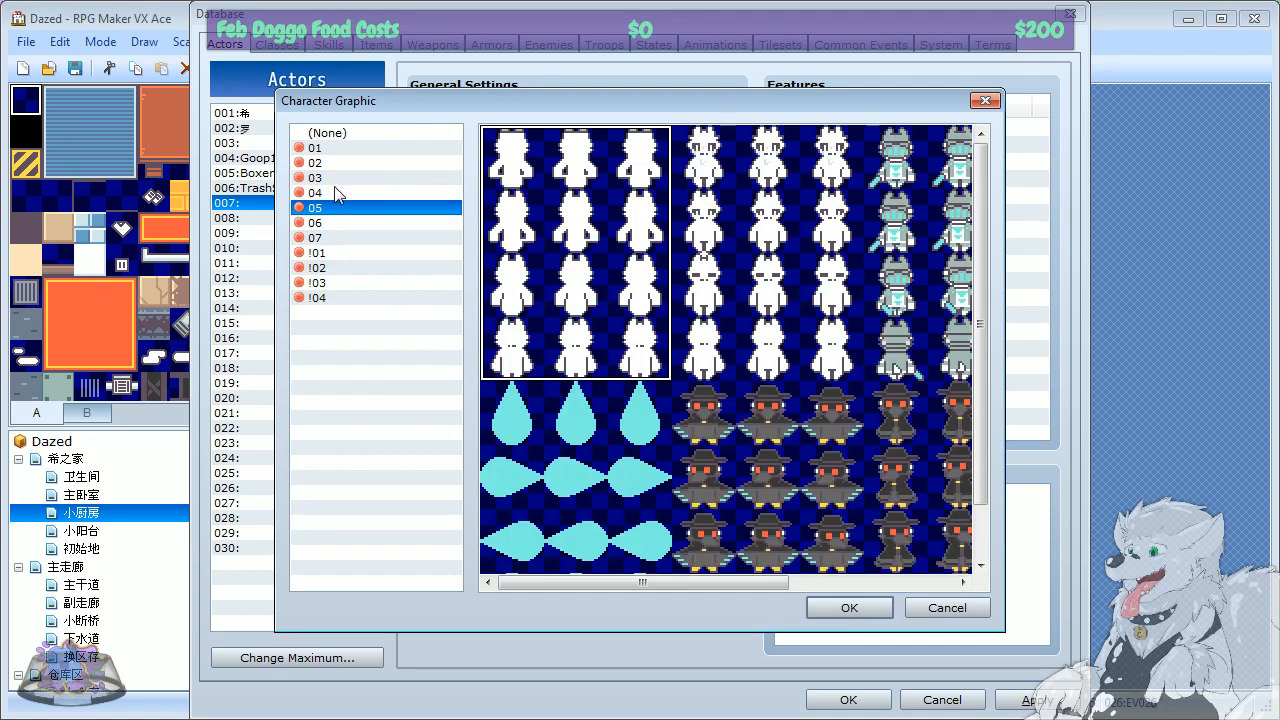
left_click(334, 180)
left_click(321, 166)
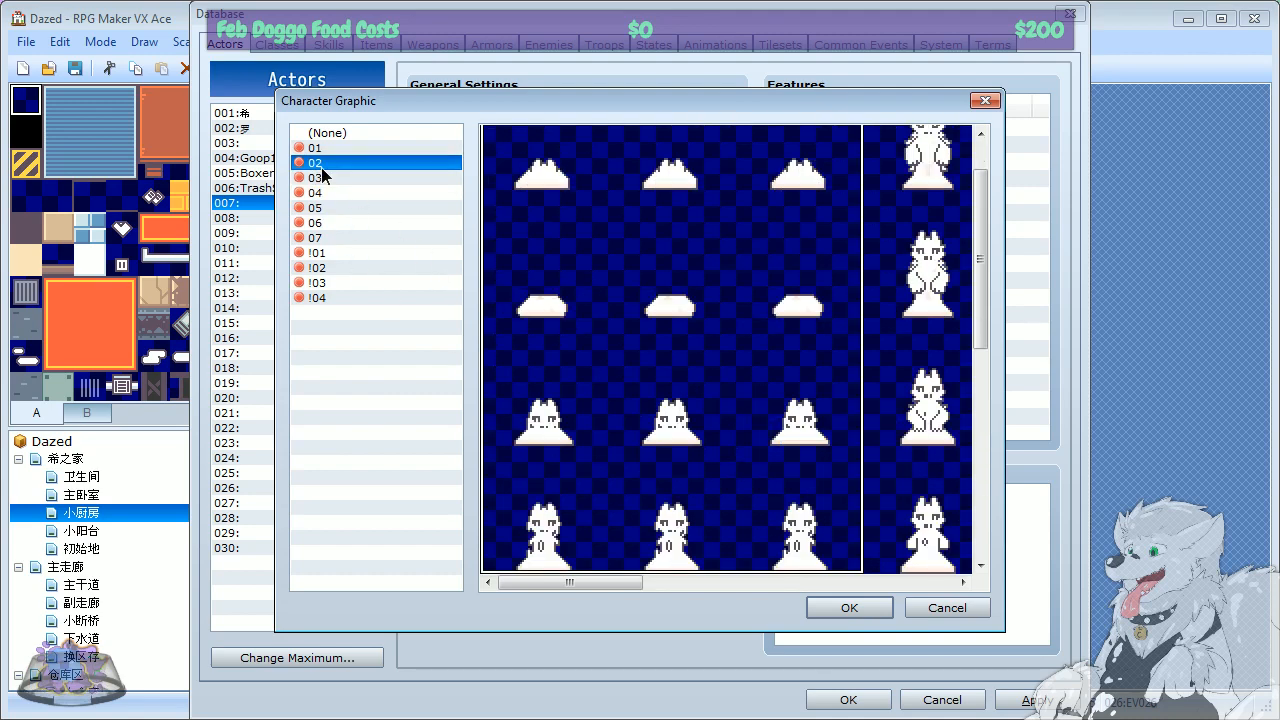
left_click(320, 181)
left_click(325, 190)
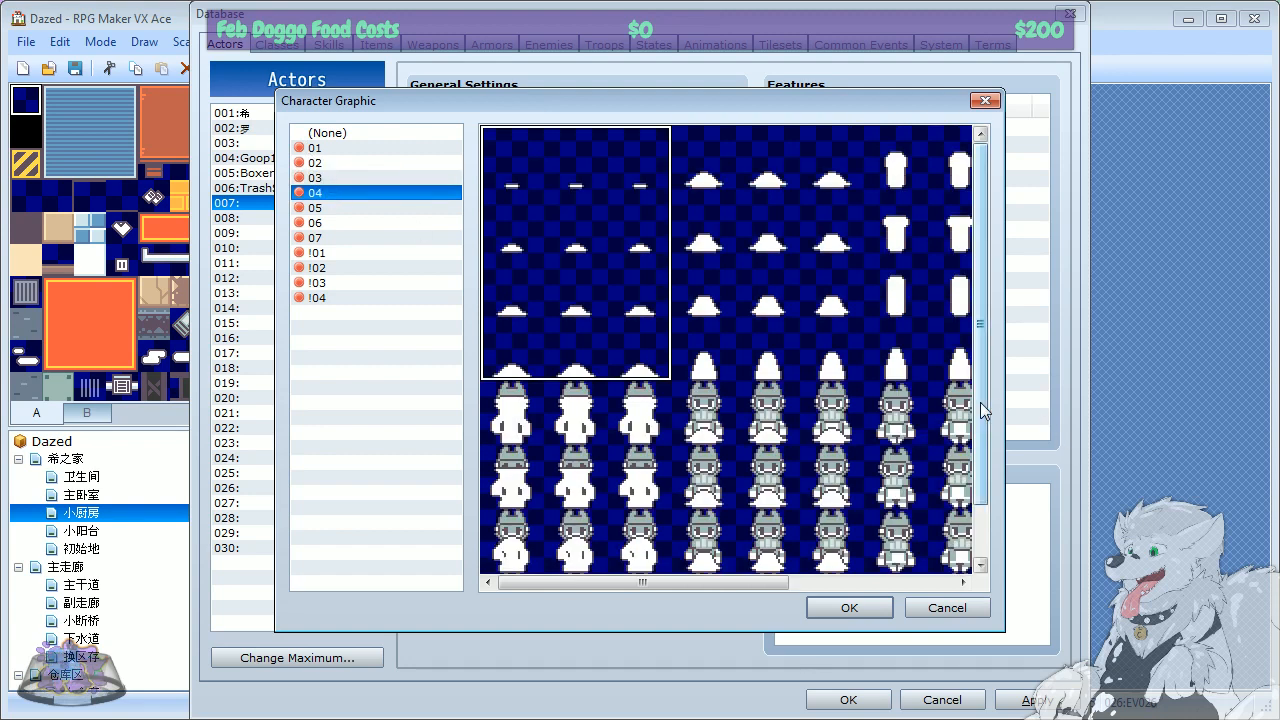
left_click_drag(981, 403, 980, 460)
left_click_drag(708, 582, 878, 590)
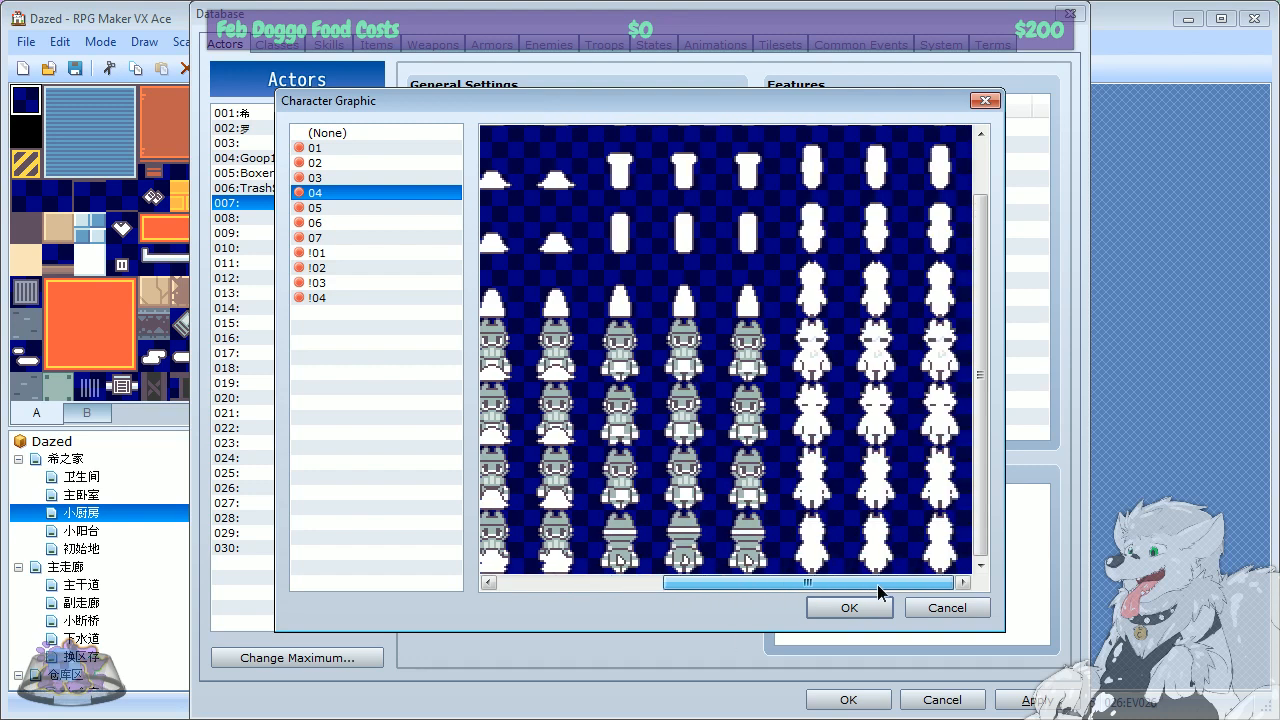
left_click(670, 452)
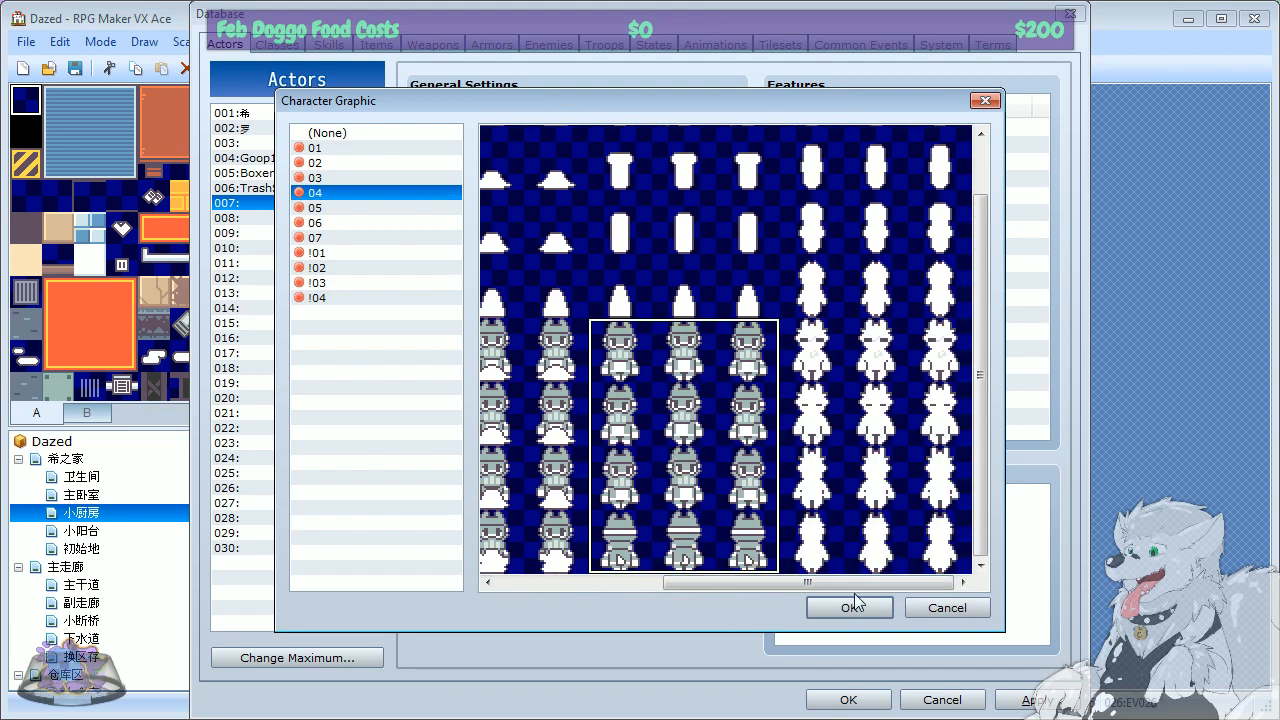
left_click(849, 607)
Step: Name actor 007 "SecNoWep" and save the database changes by accepting the dialog
left_click(470, 121)
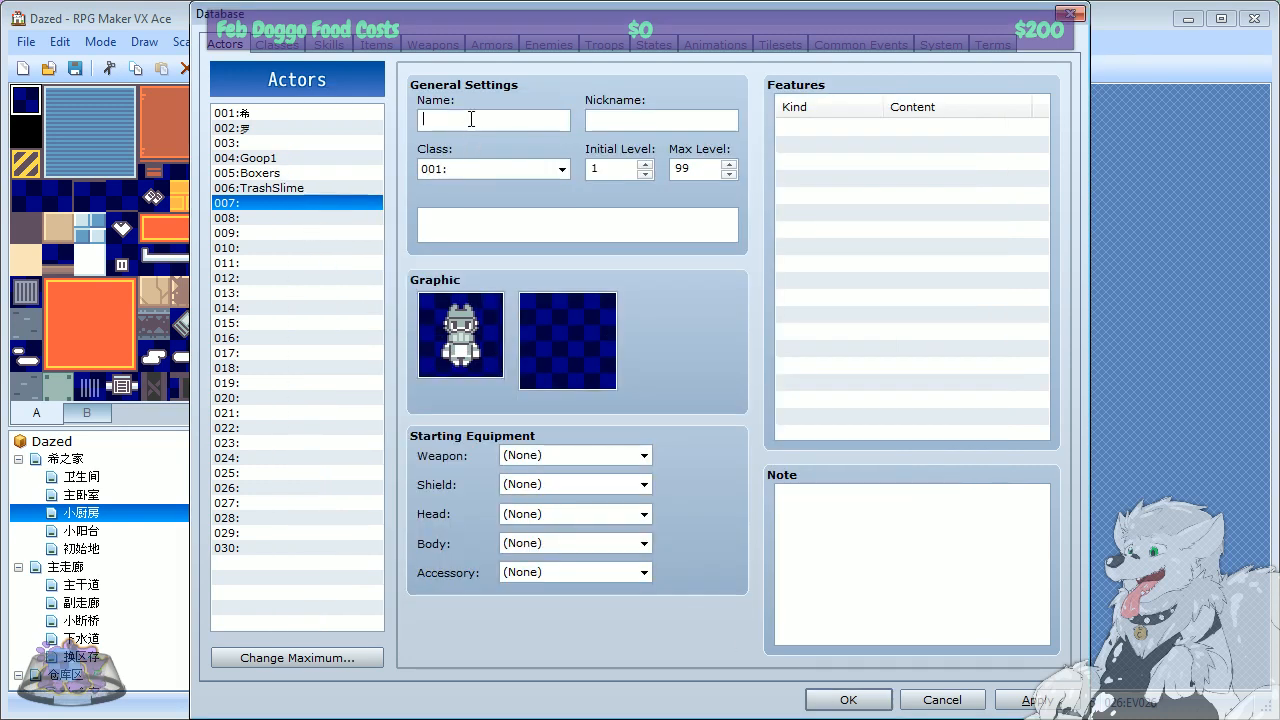
type("SecNoWep")
key("Return")
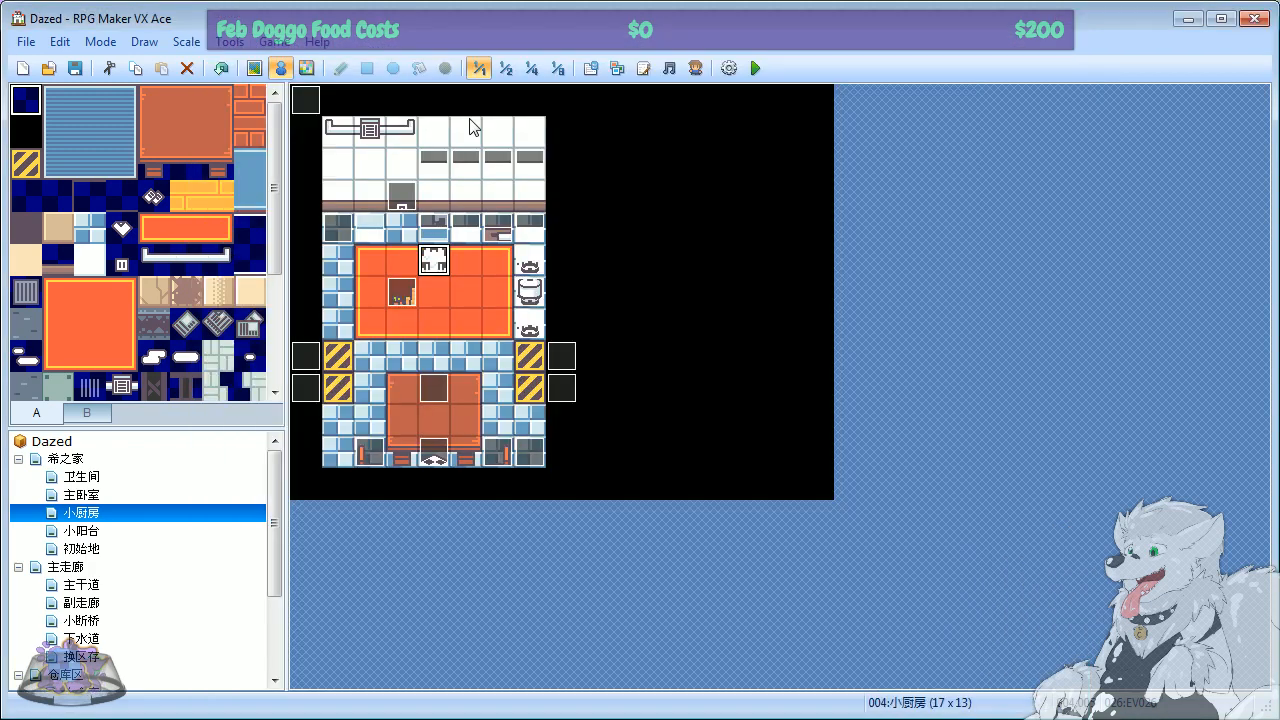
Step: Reopen the database and assign actor 008 the guard with a cyan blade, third in the top row of character sheet 05
left_click(262, 42)
left_click(252, 63)
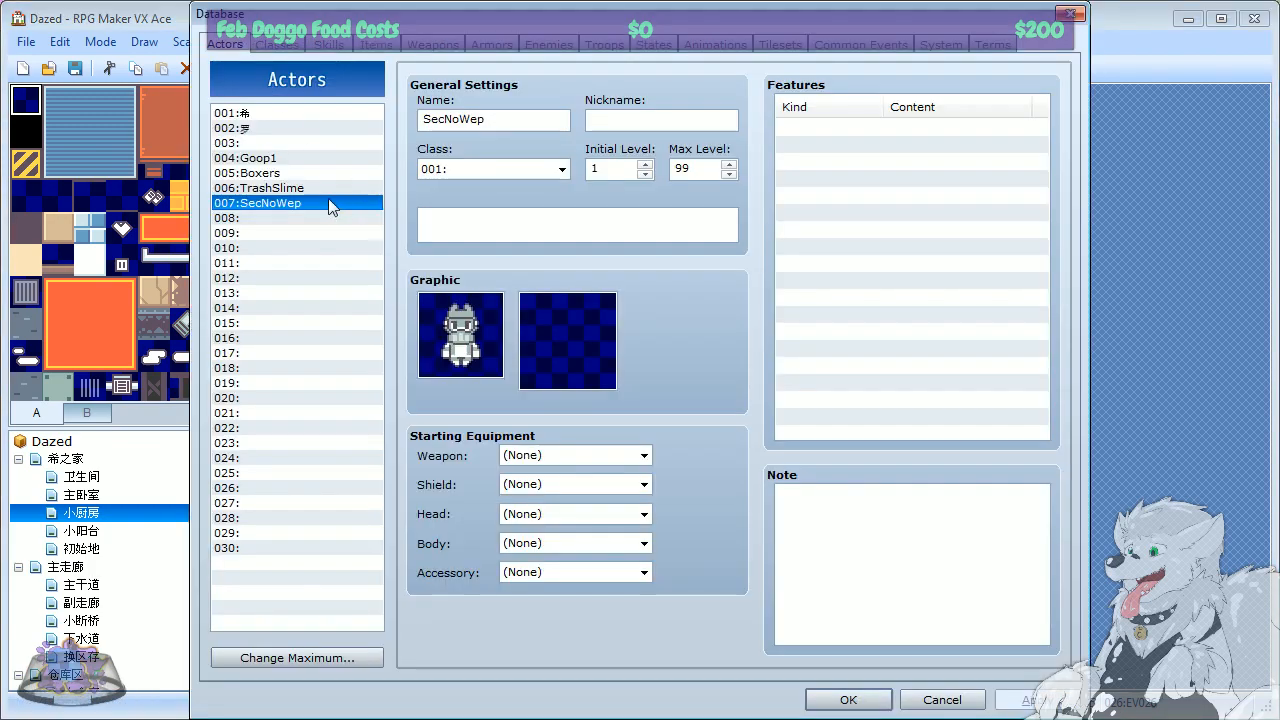
left_click(252, 218)
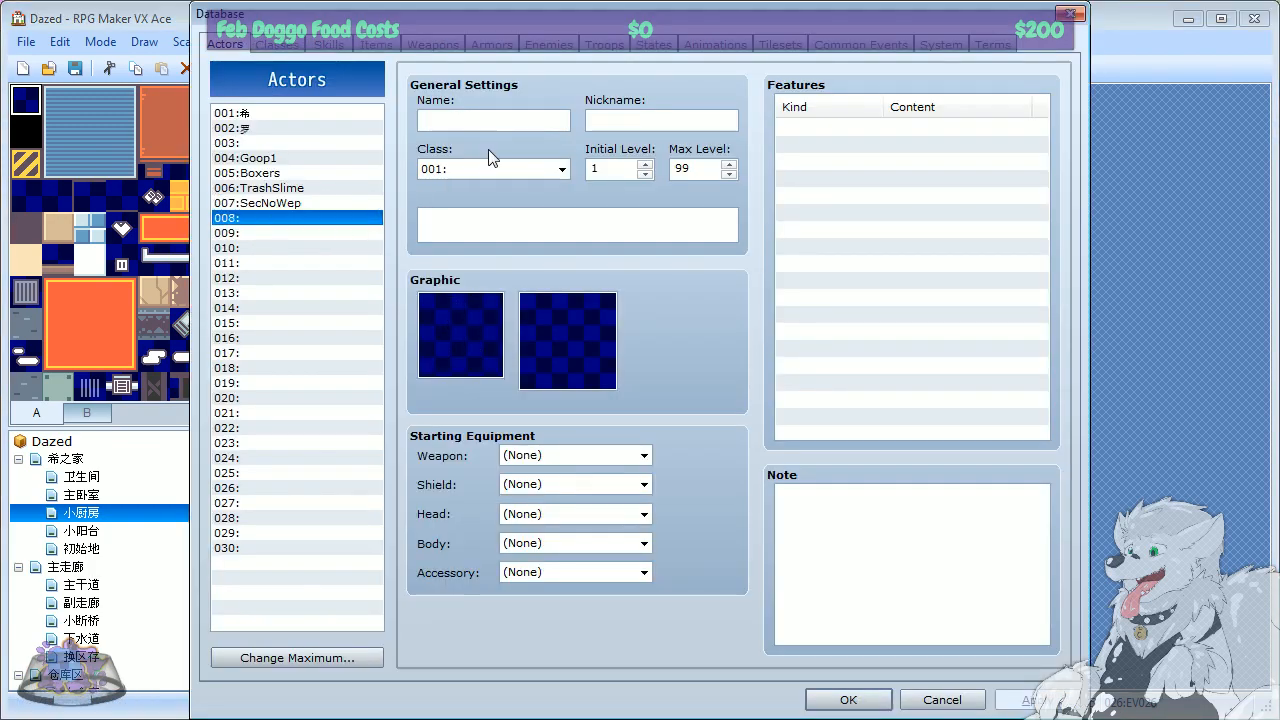
double_click(448, 336)
left_click(332, 207)
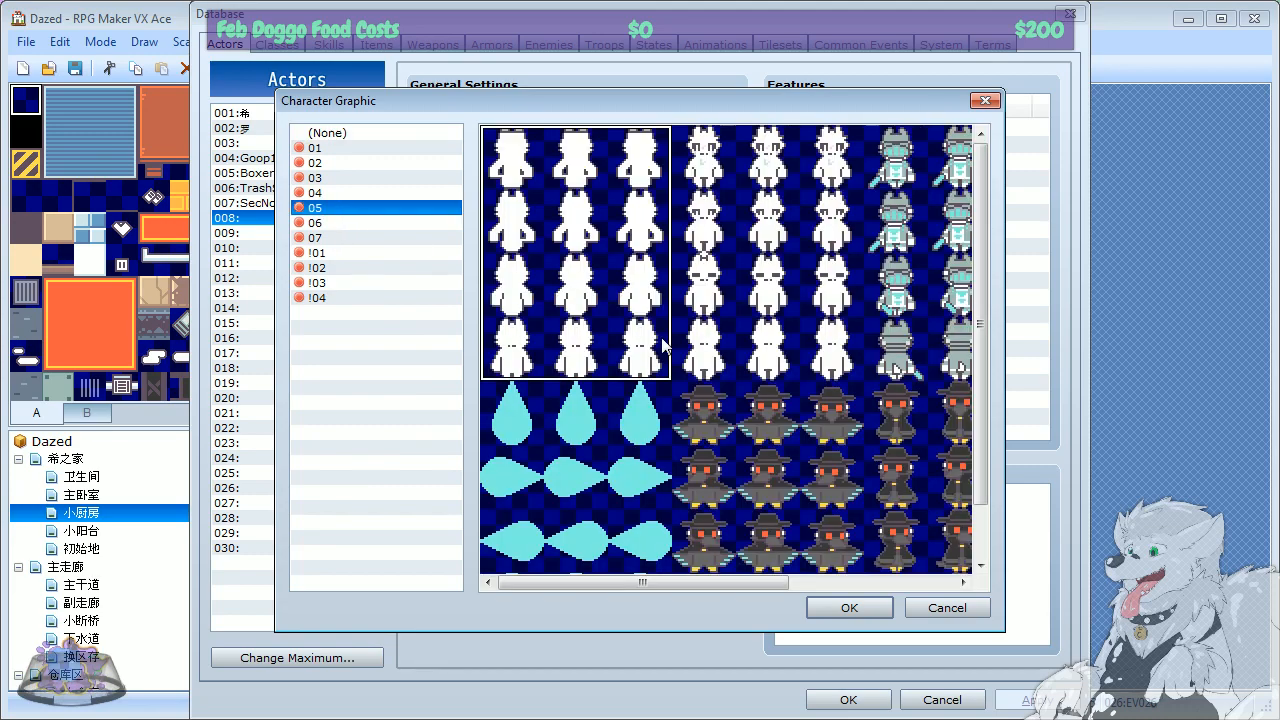
left_click_drag(766, 581, 914, 585)
left_click(800, 310)
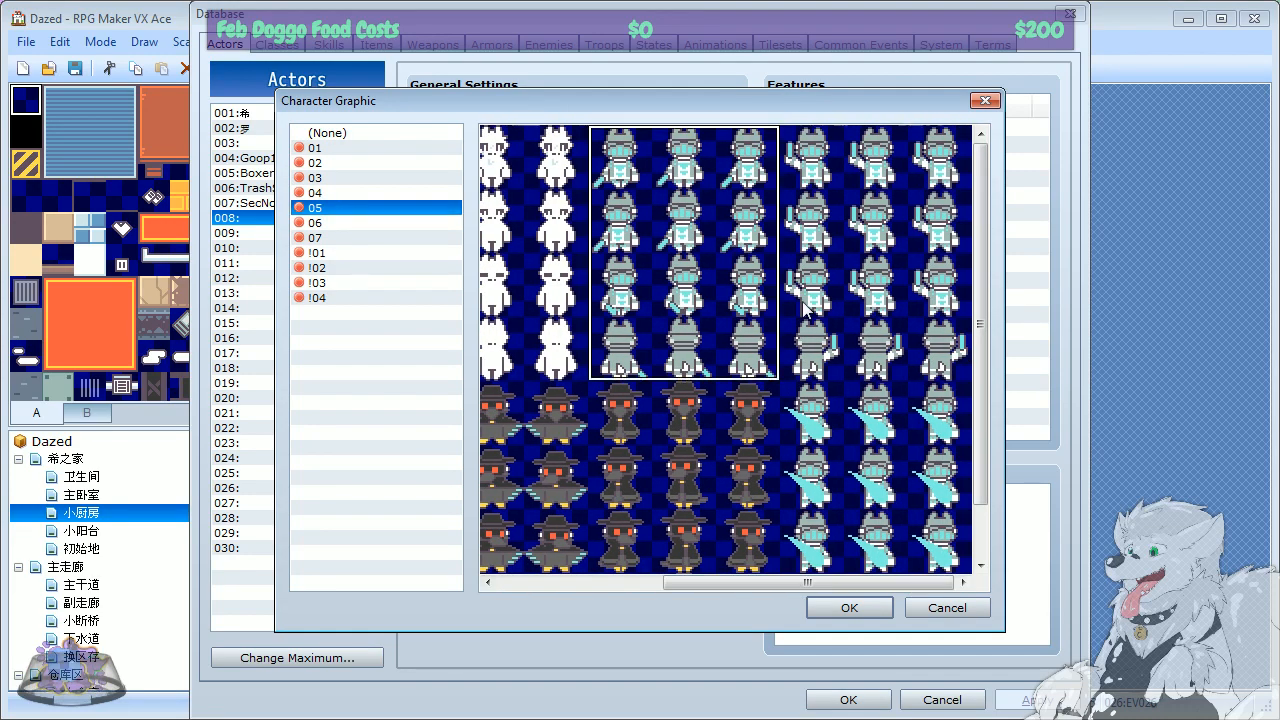
left_click(849, 607)
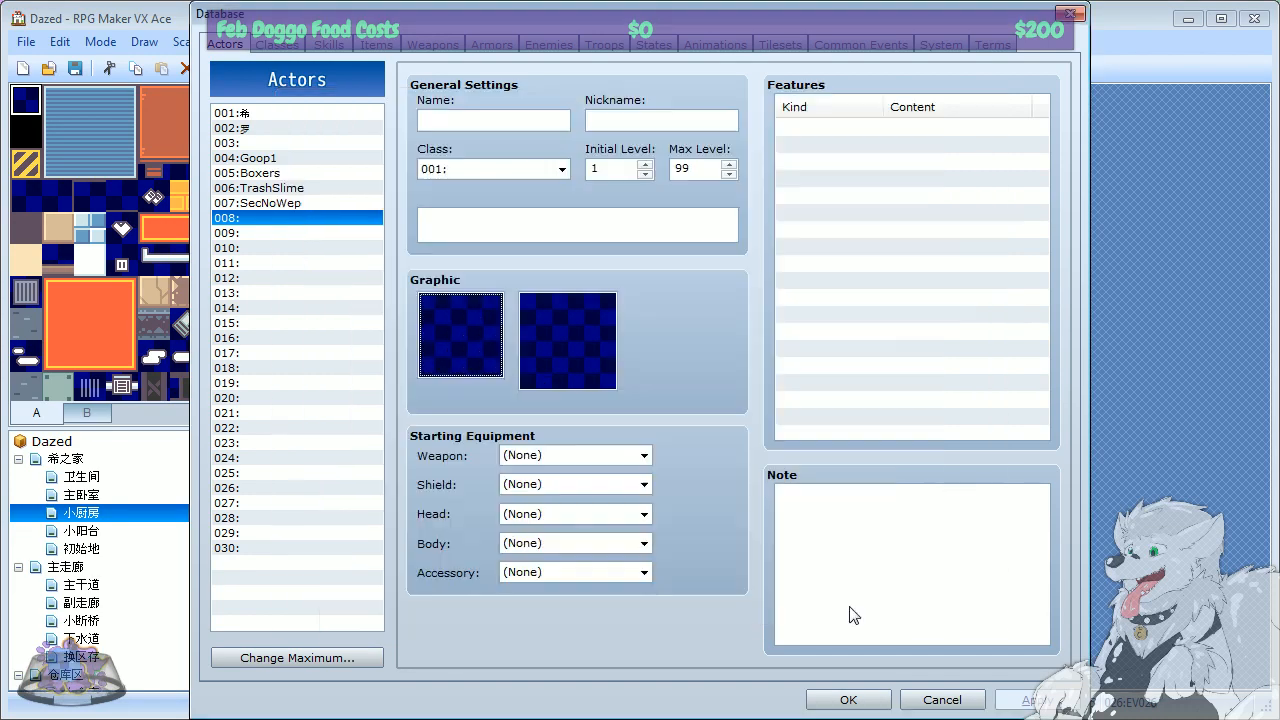
Step: Name actor 008 "SecWep" and apply the database changes
left_click(481, 118)
type("SecN")
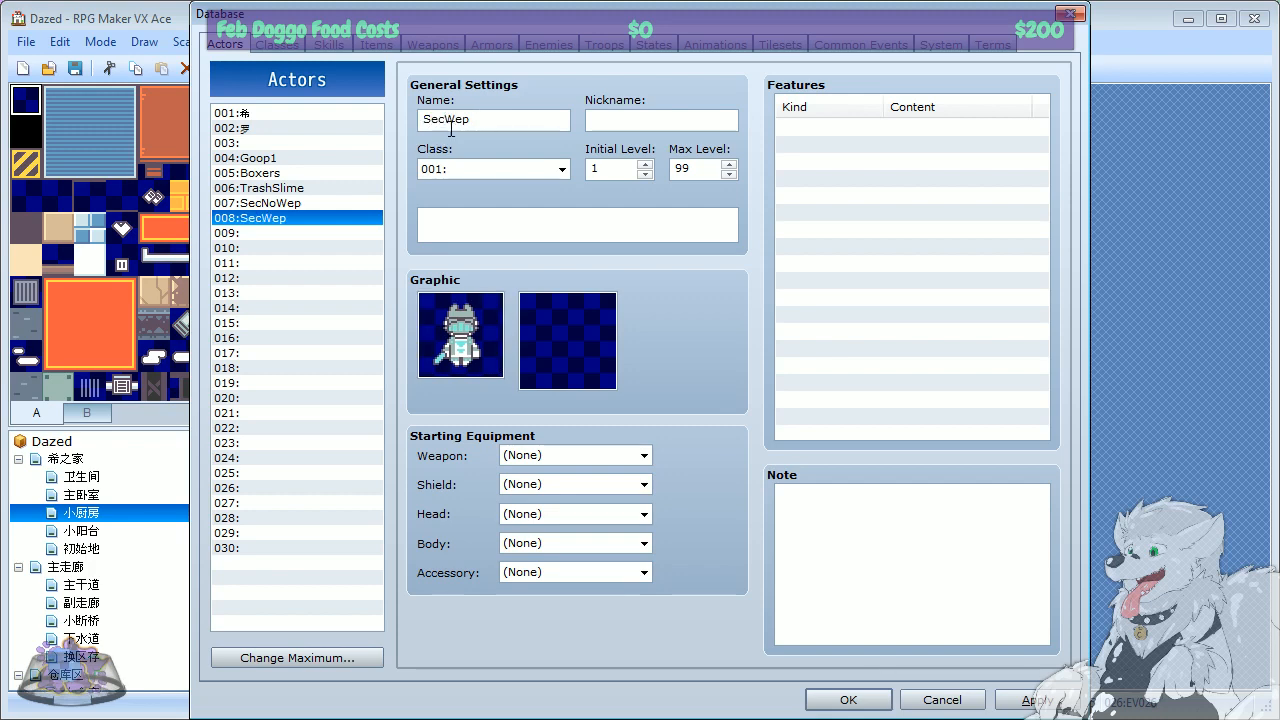
left_click(1032, 700)
Step: Assign actor 009 the standing black-hatted bird, third in the bottom row of character sheet 05, and name the actor "The Birdo"
left_click(262, 233)
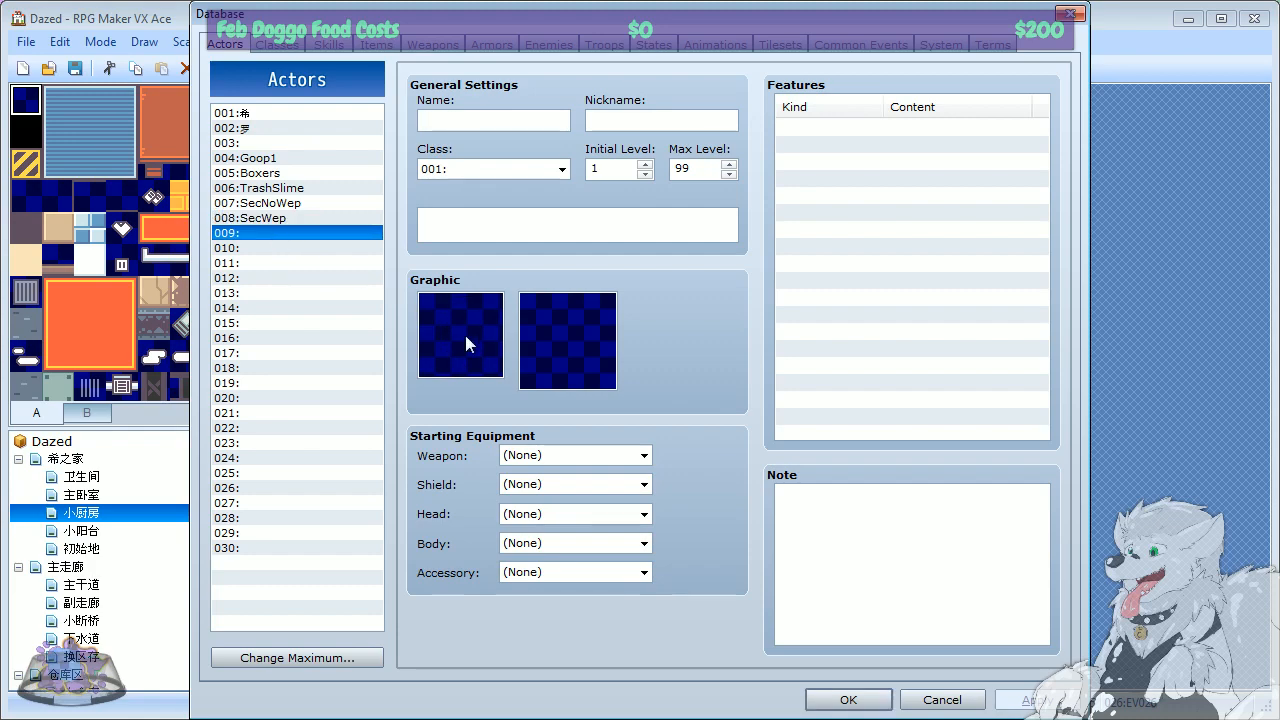
double_click(483, 336)
left_click(350, 208)
left_click(348, 238)
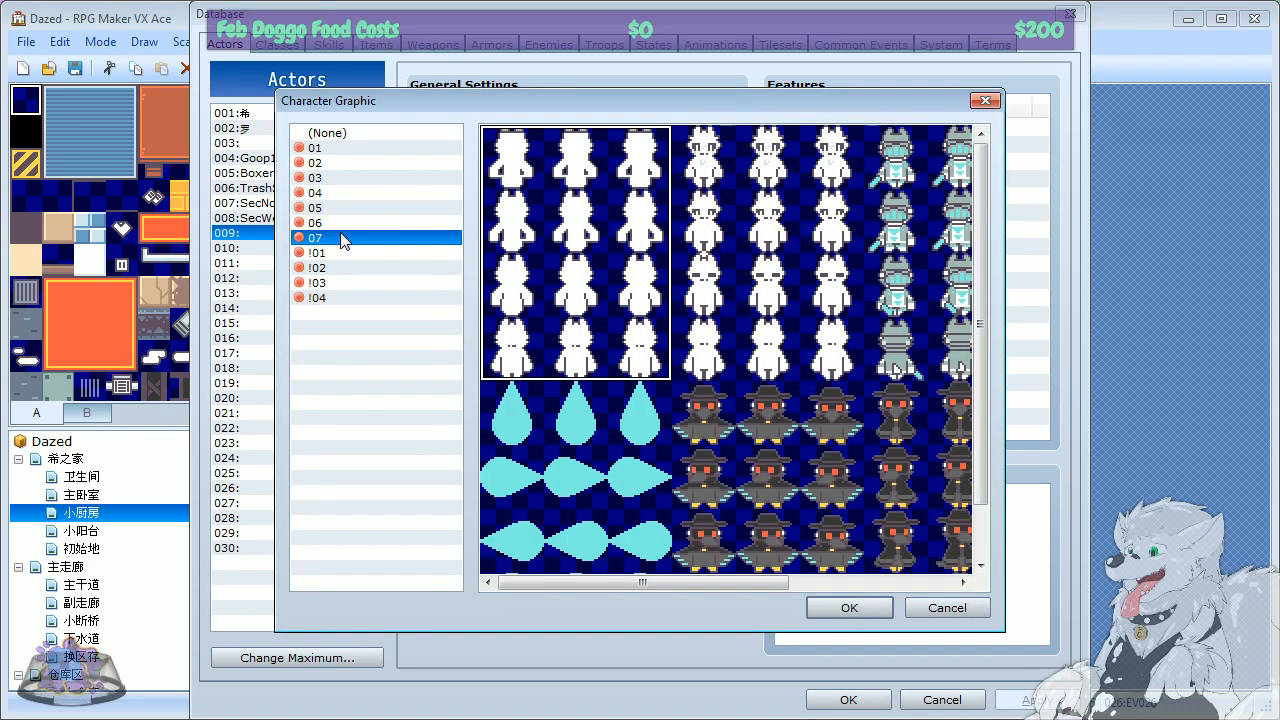
left_click(336, 208)
left_click(330, 192)
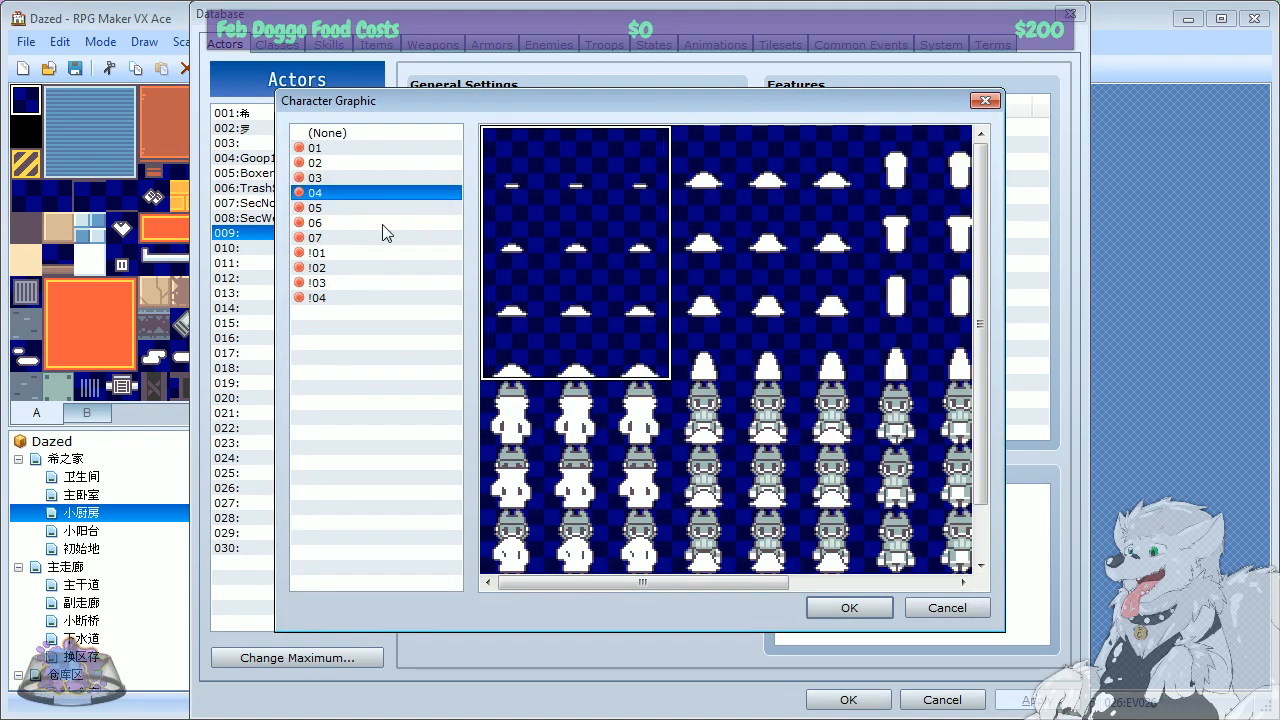
left_click_drag(726, 582, 905, 586)
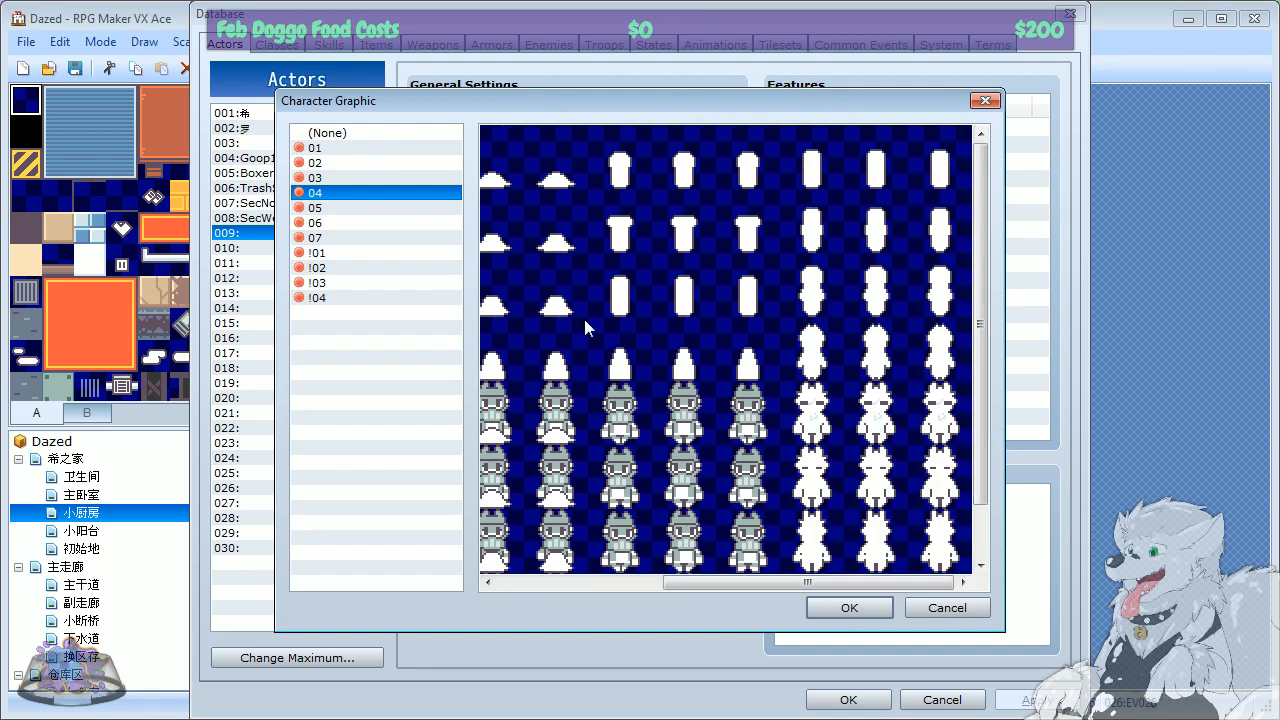
left_click(306, 209)
left_click_drag(694, 580, 837, 591)
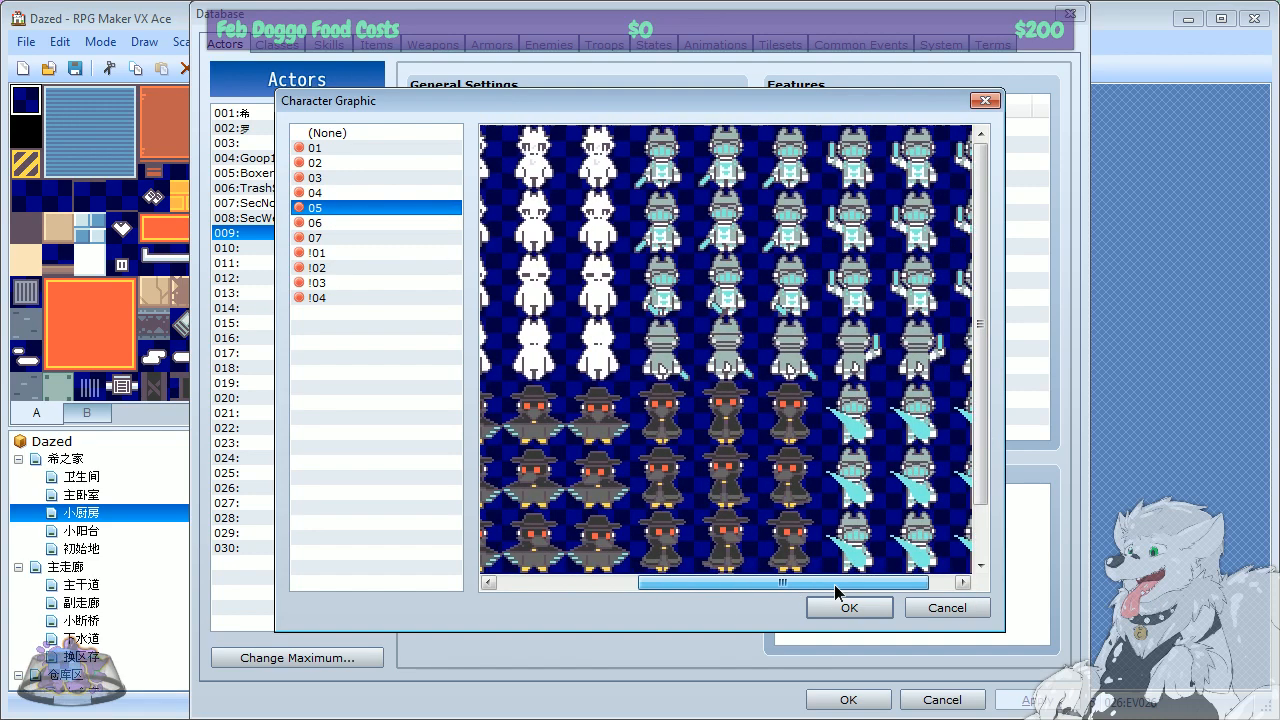
left_click_drag(980, 403, 975, 518)
left_click(775, 503)
left_click(847, 607)
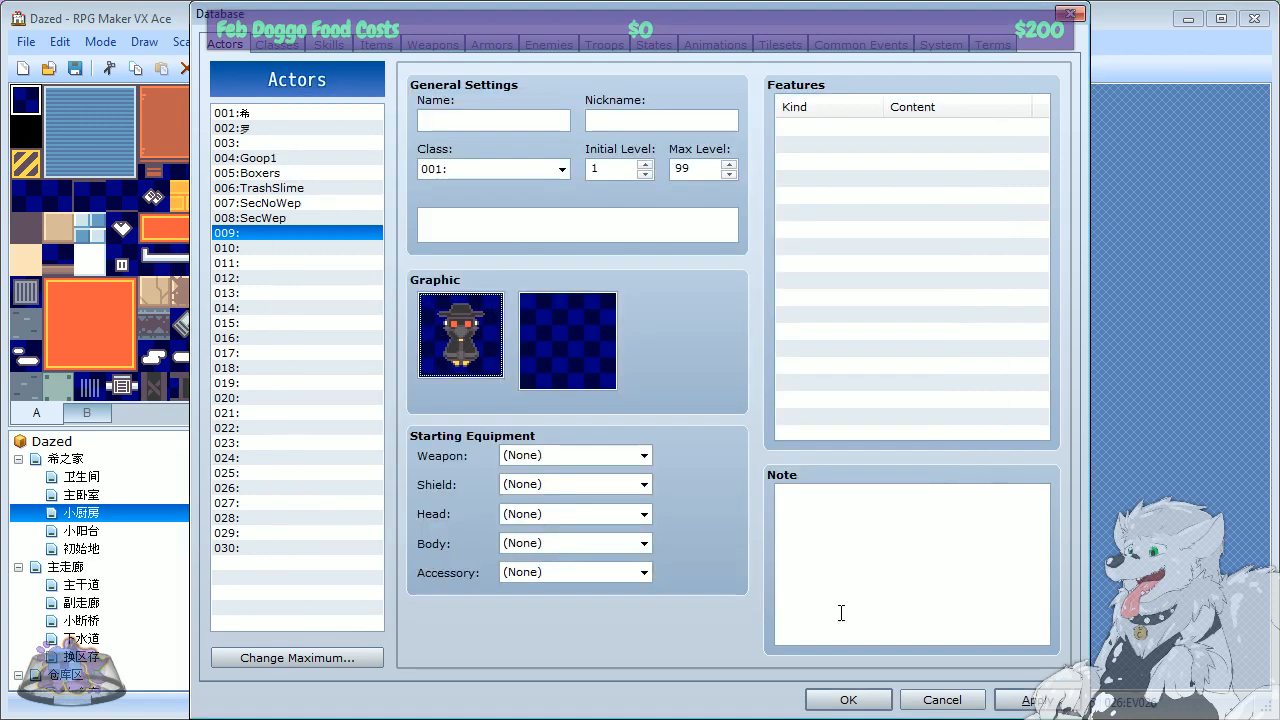
left_click(469, 120)
type("The Birdo")
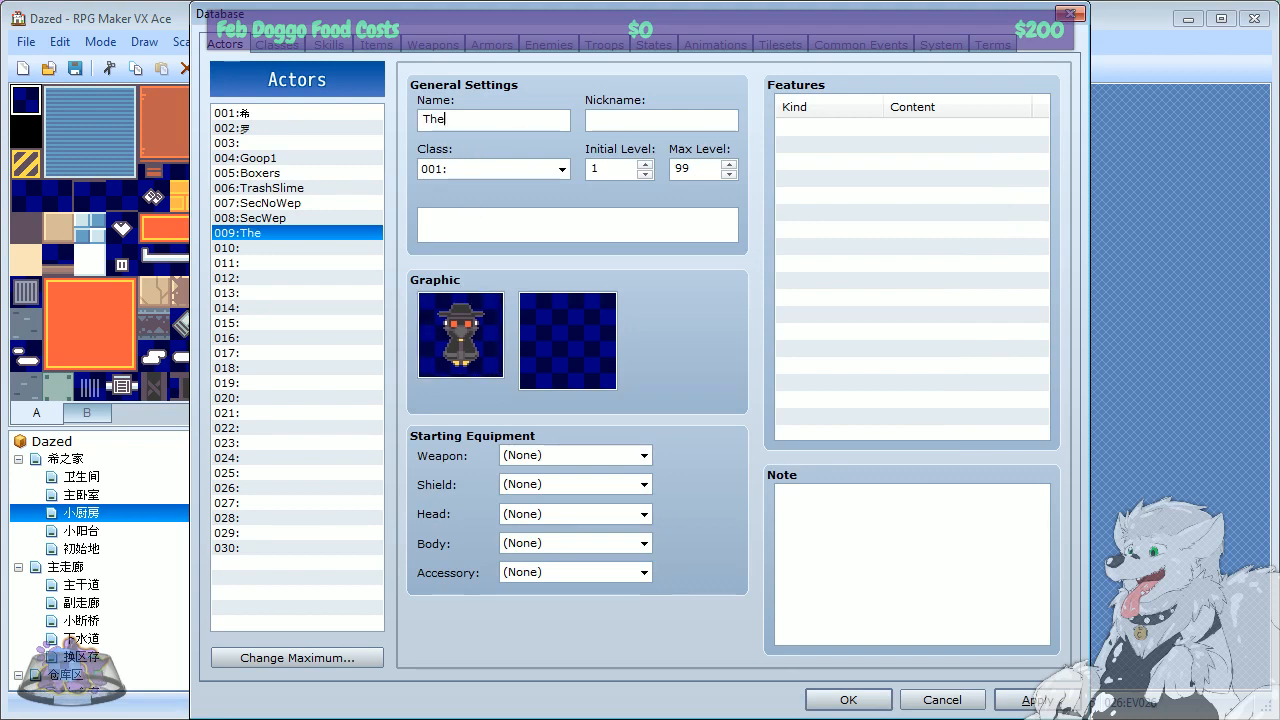
Step: Assign actor 010 the large white slime, third in the top row of character sheet 03, and name the actor "CometSlime"
left_click(277, 247)
double_click(423, 323)
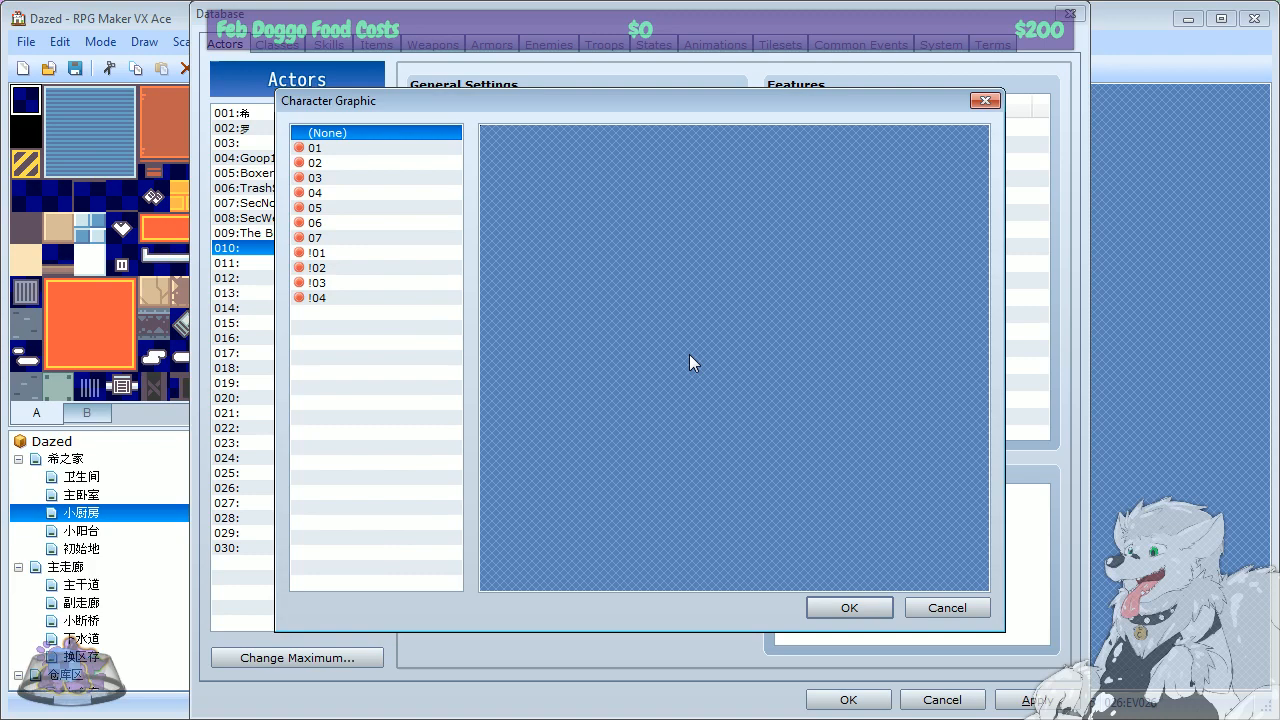
left_click(338, 221)
left_click(325, 193)
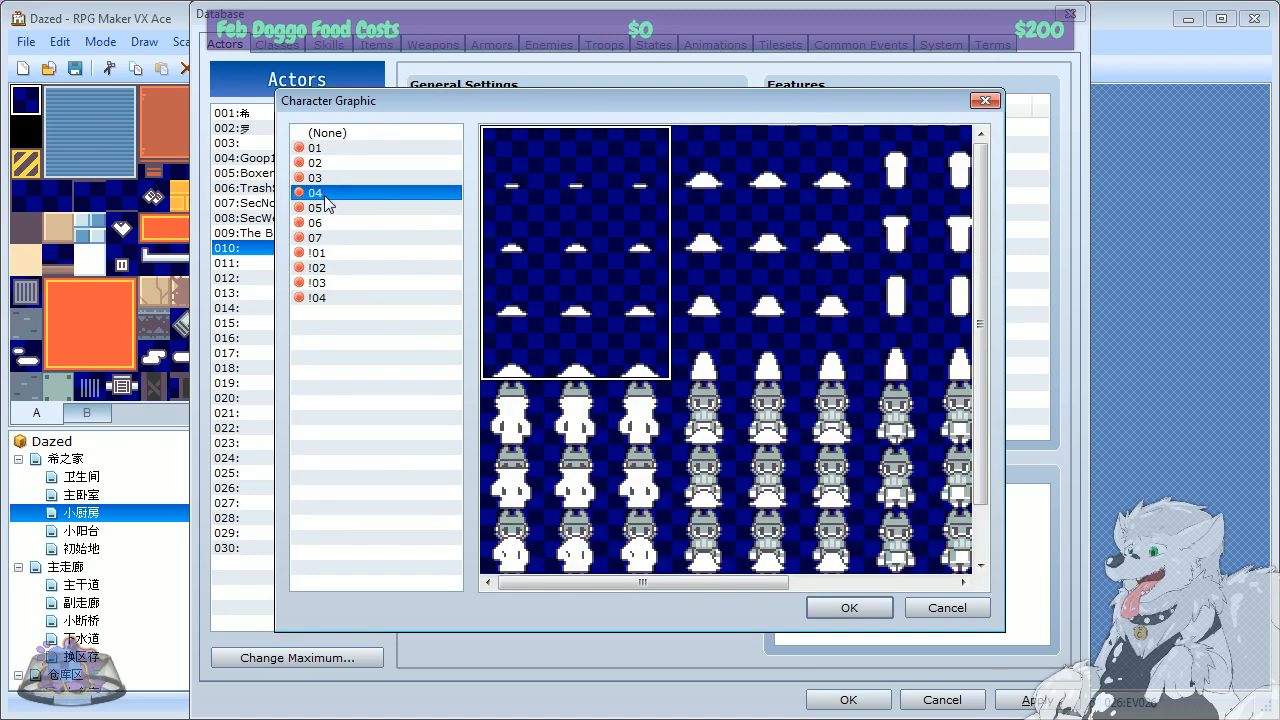
left_click(318, 178)
left_click(323, 163)
left_click(325, 178)
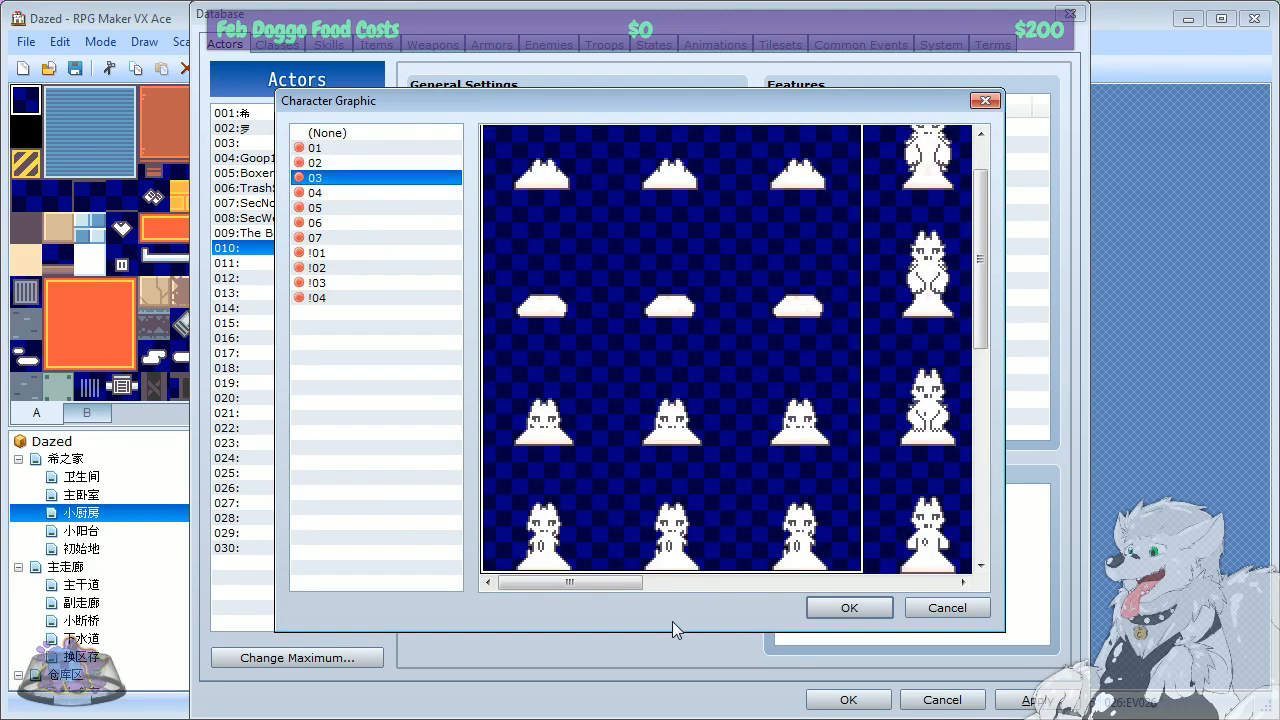
left_click_drag(640, 583, 828, 584)
left_click_drag(991, 337, 960, 255)
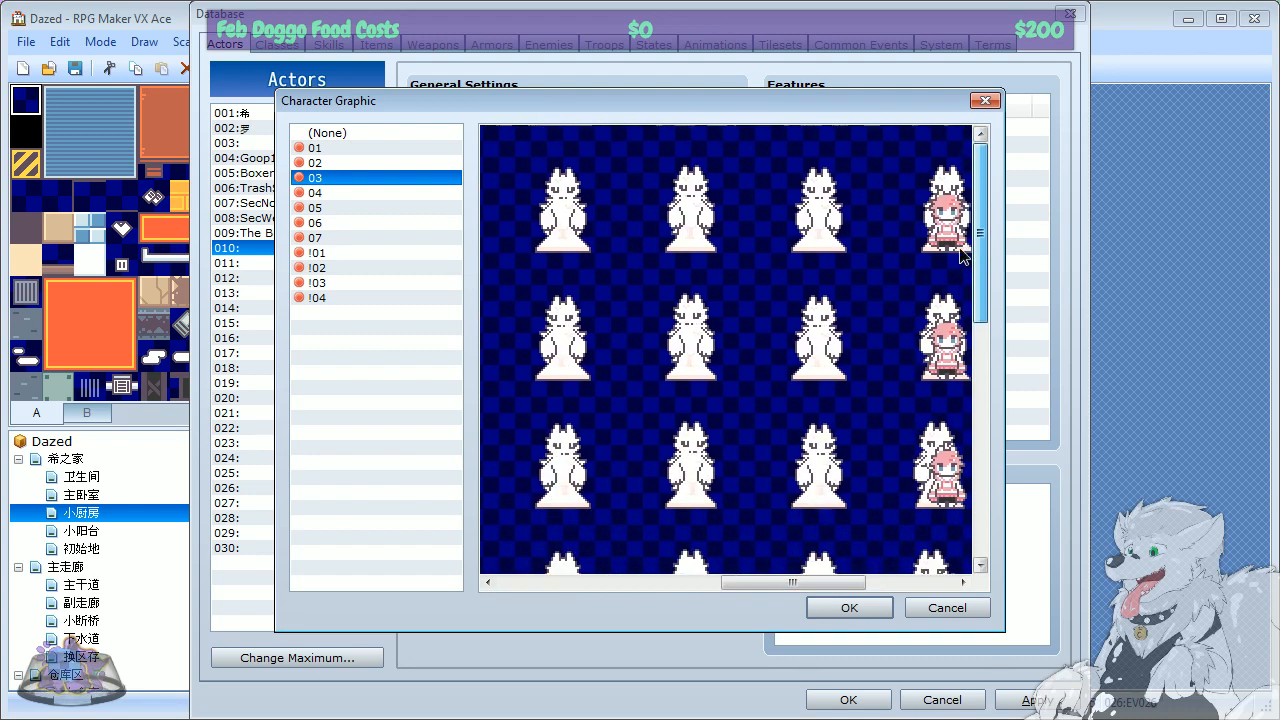
left_click(672, 386)
left_click(849, 607)
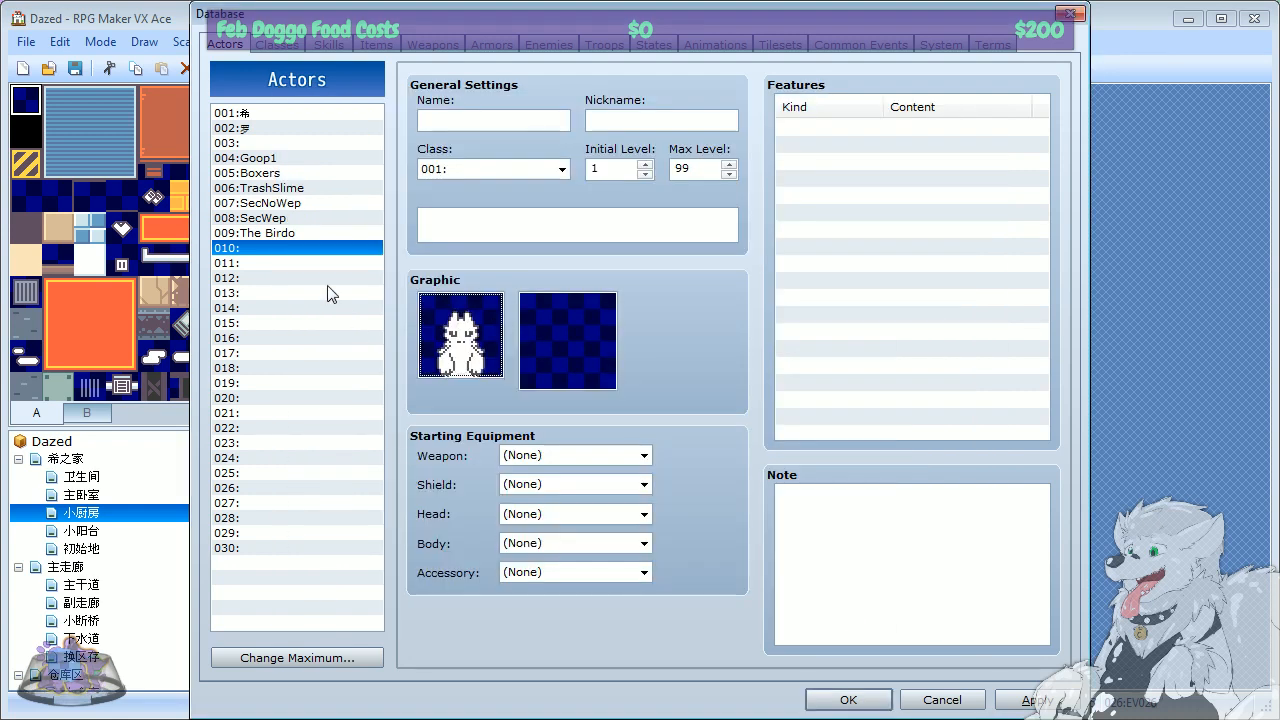
left_click(474, 117)
type("CometS")
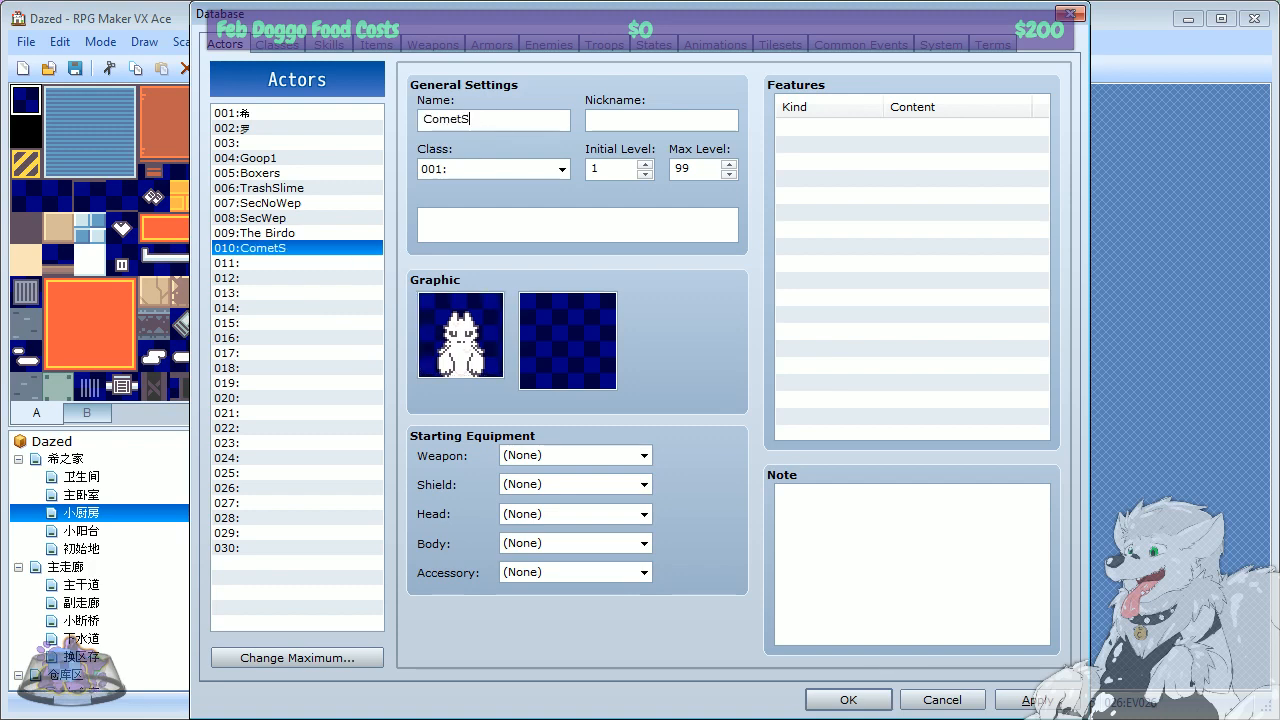
type("lime")
Step: Open the walking graphic selection for actor 011 and examine the sprites on character sheets 06 and 07
left_click(252, 264)
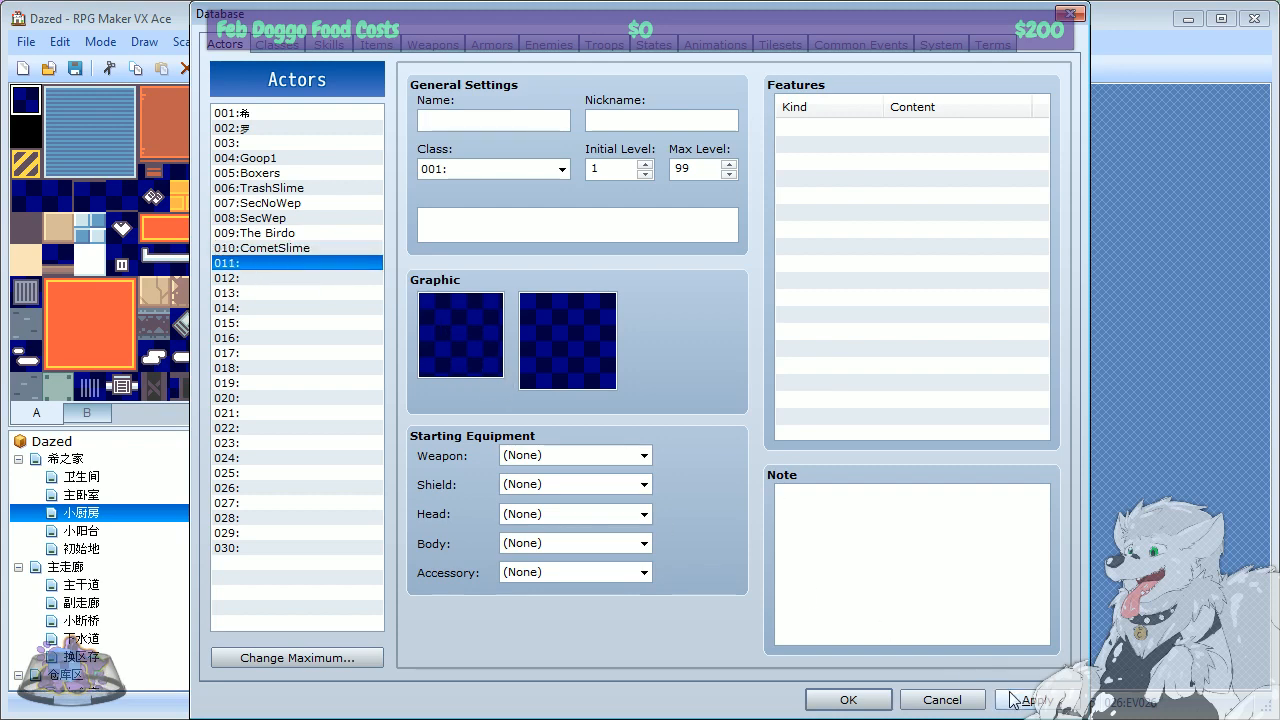
double_click(459, 336)
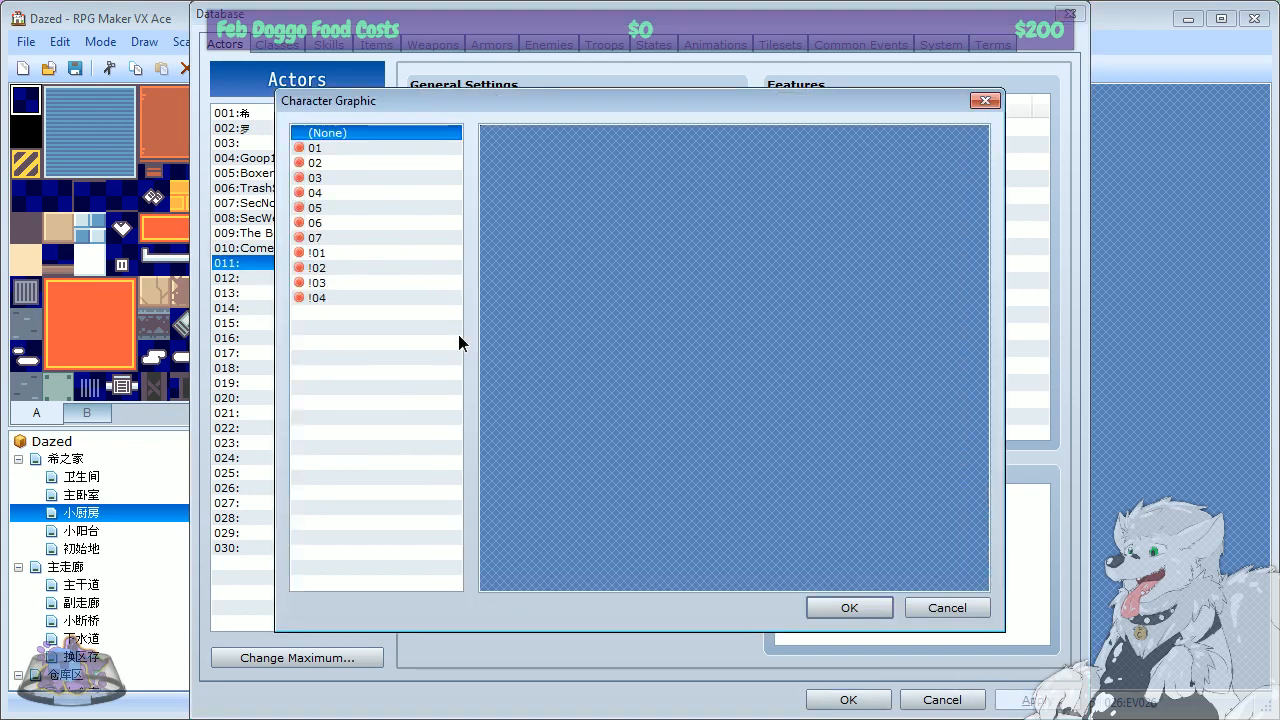
left_click(343, 238)
left_click(332, 222)
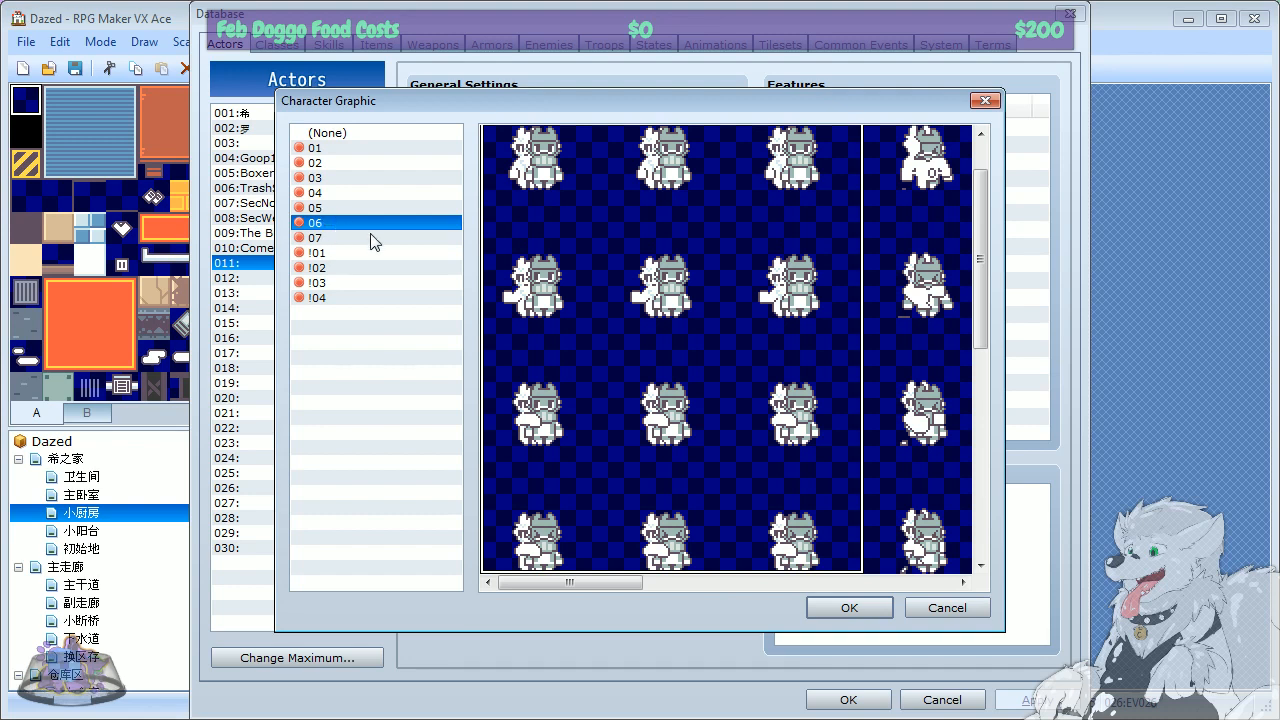
left_click_drag(568, 583, 974, 441)
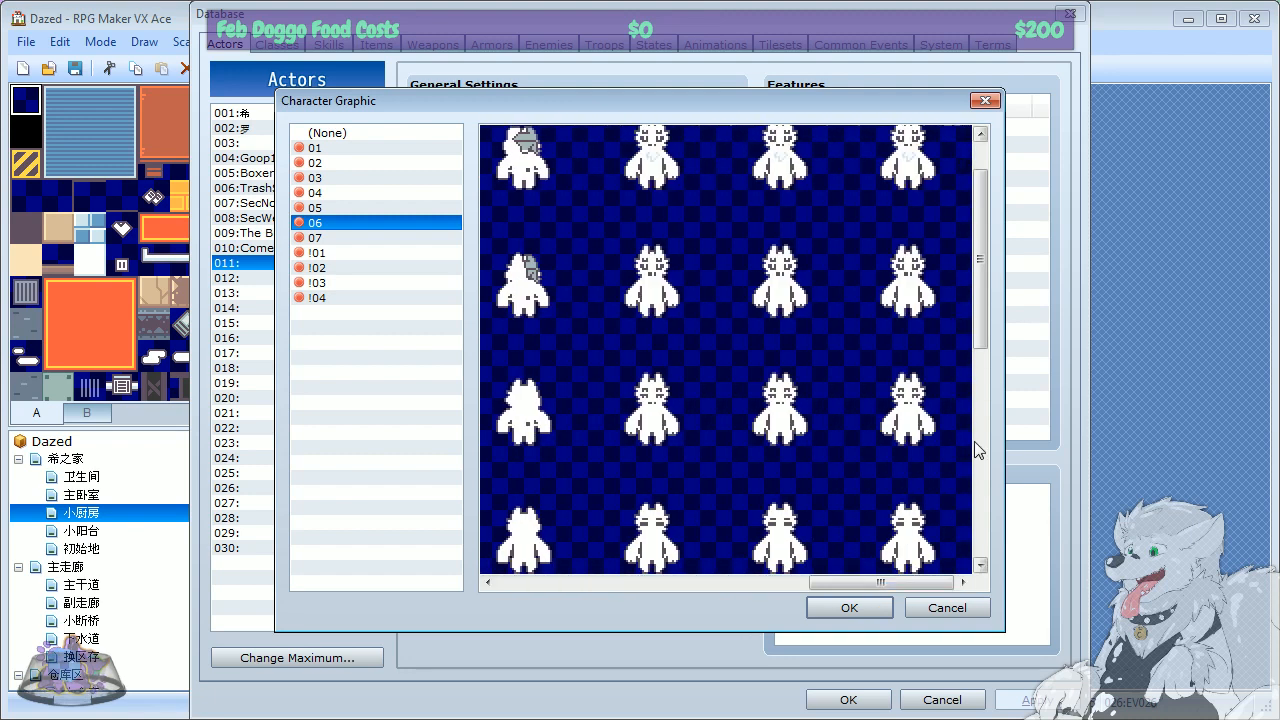
left_click_drag(987, 282, 990, 492)
left_click_drag(868, 584, 900, 578)
left_click(315, 240)
left_click_drag(989, 292, 985, 500)
left_click_drag(871, 582, 585, 583)
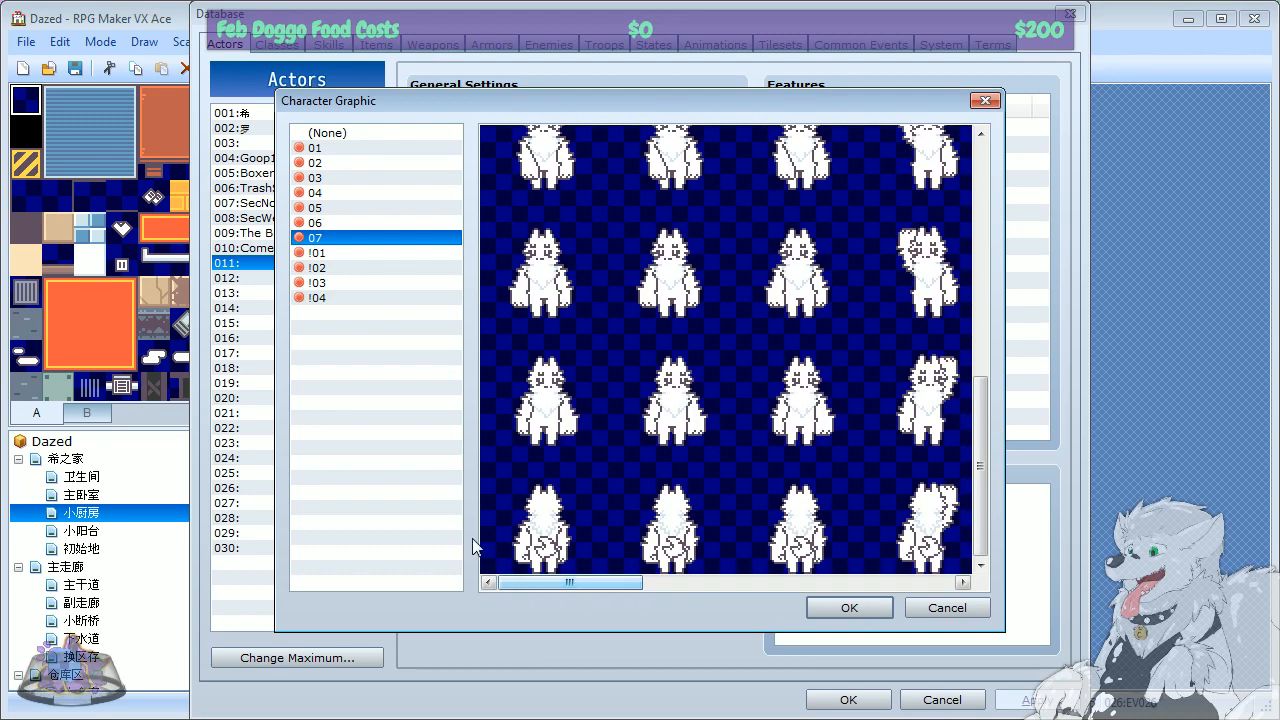
Step: Look through object sheets !01 to !04 and character sheets 07, 06 and 05 for another actor sprite
left_click(342, 253)
left_click(335, 268)
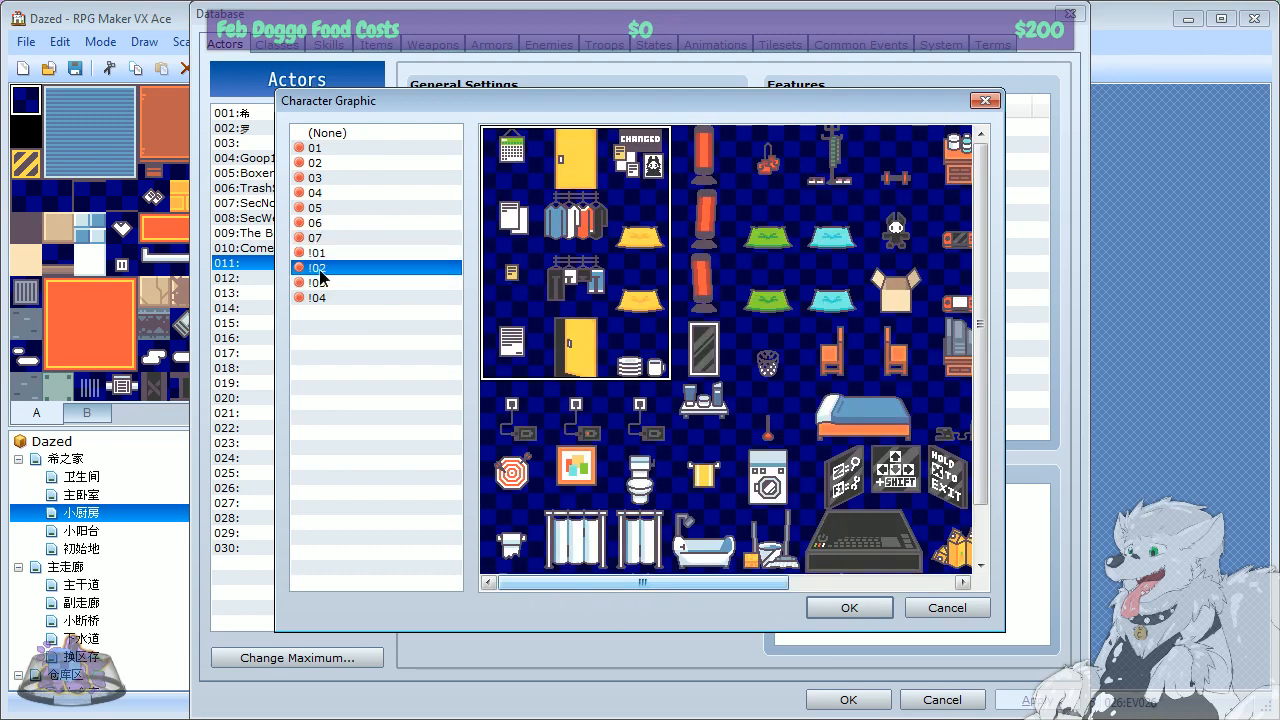
left_click(327, 283)
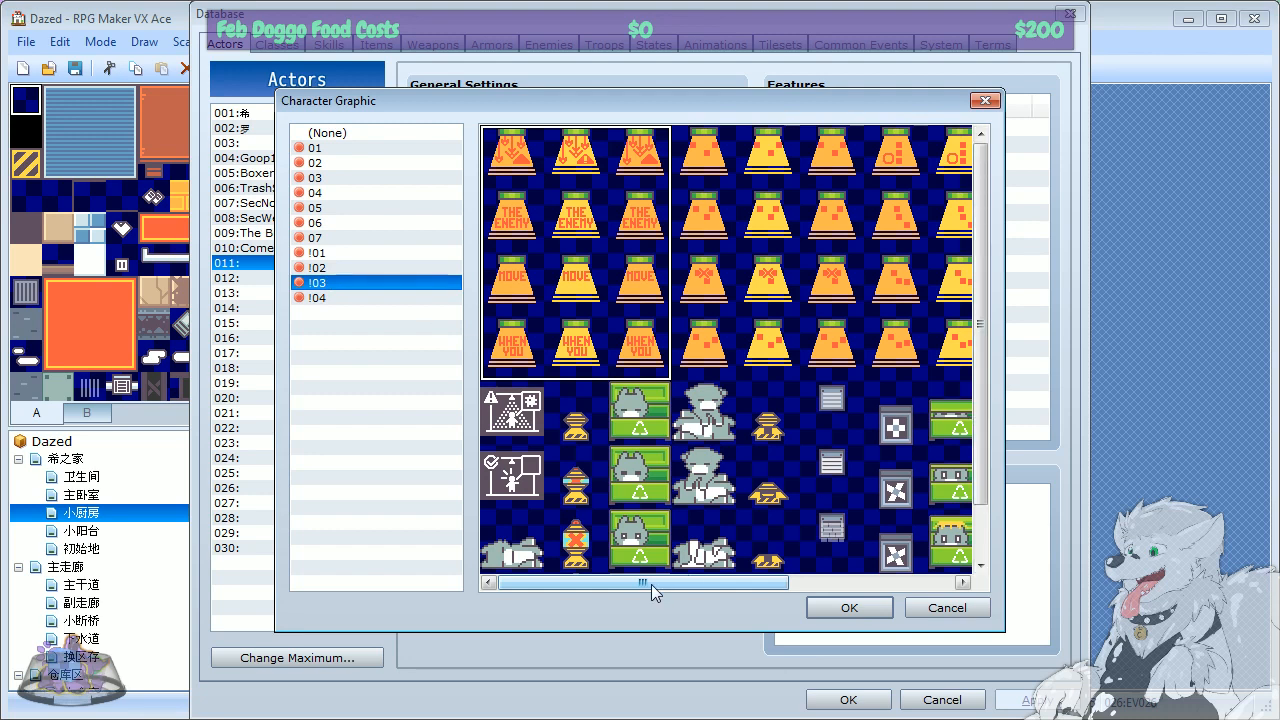
left_click_drag(651, 584, 935, 590)
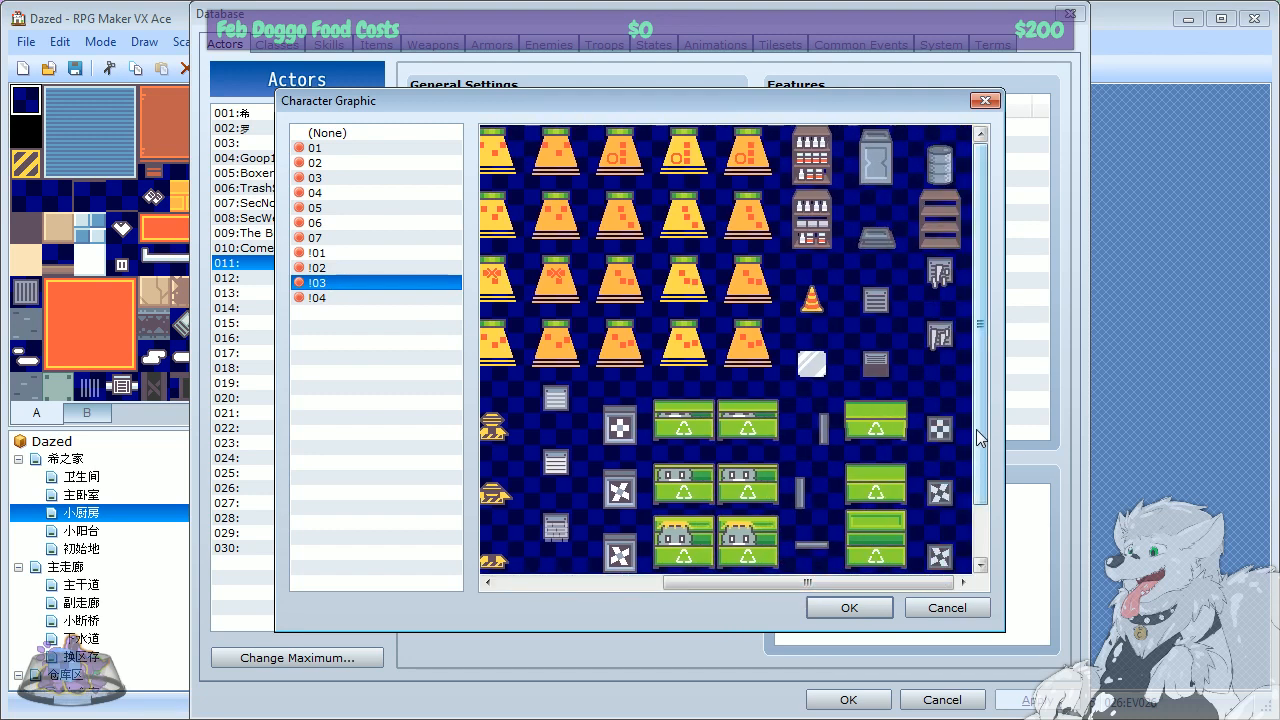
scroll(976, 429, "down", 2)
left_click_drag(850, 587, 608, 582)
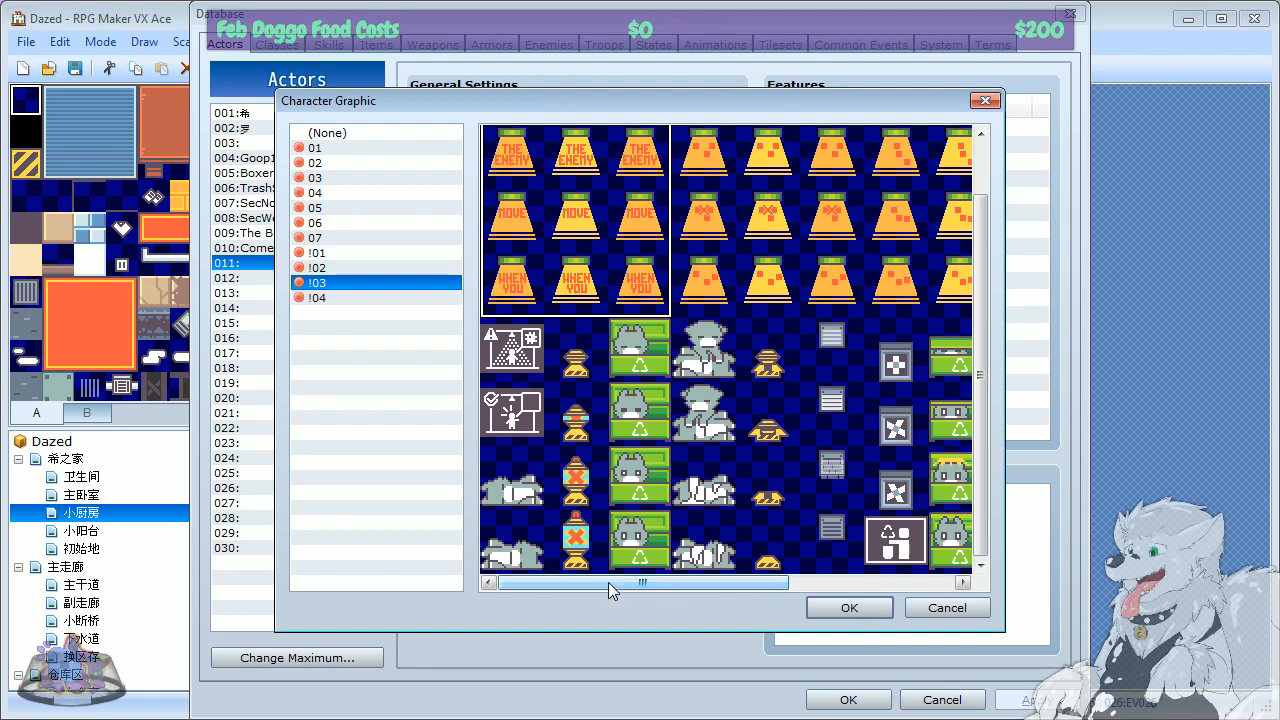
left_click(326, 299)
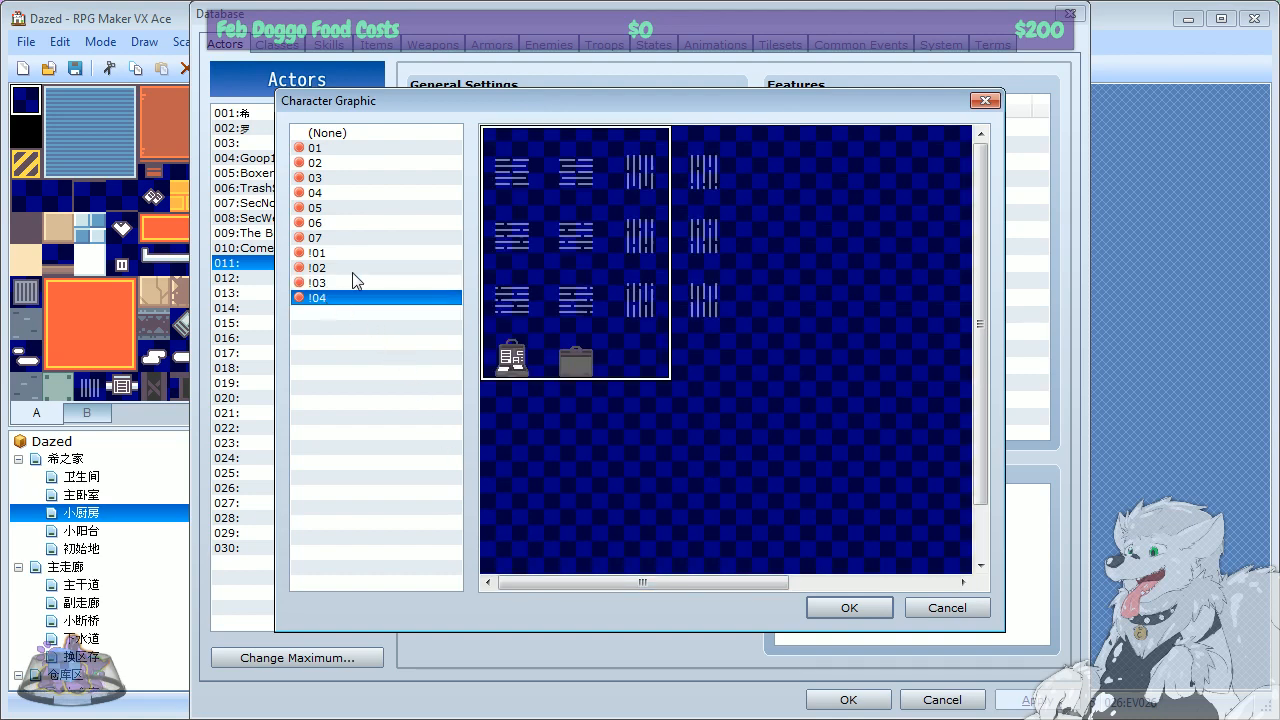
left_click(349, 268)
left_click(331, 252)
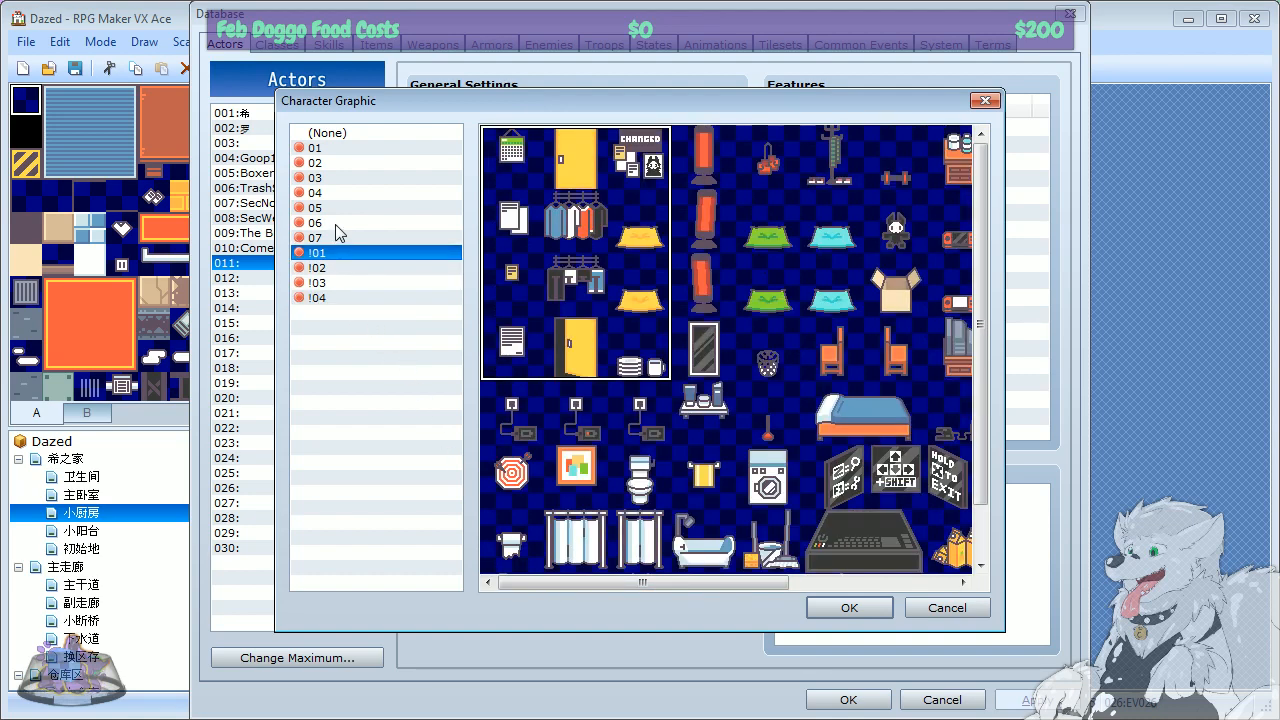
left_click(322, 238)
left_click(323, 223)
left_click(326, 208)
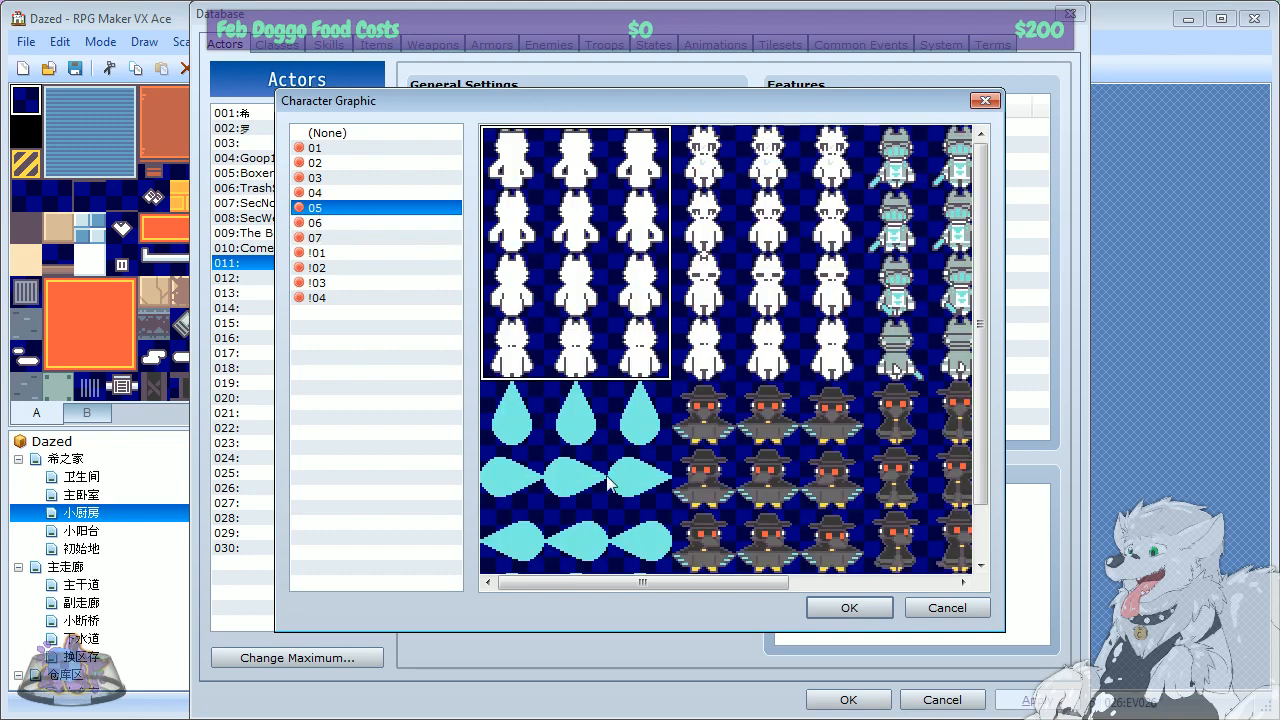
Step: Assign actor 011 the pink-haired character in a white top, third in the top row of character sheet 01
left_click(324, 161)
left_click(322, 150)
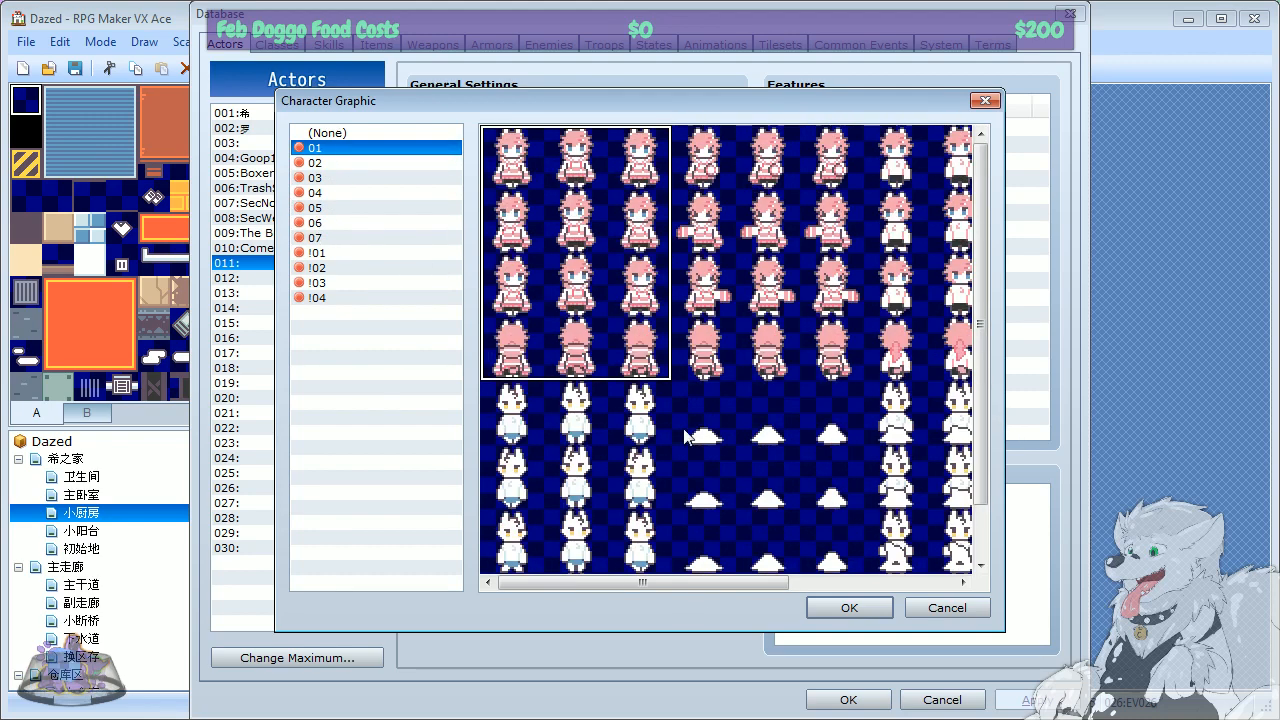
left_click_drag(752, 582, 916, 582)
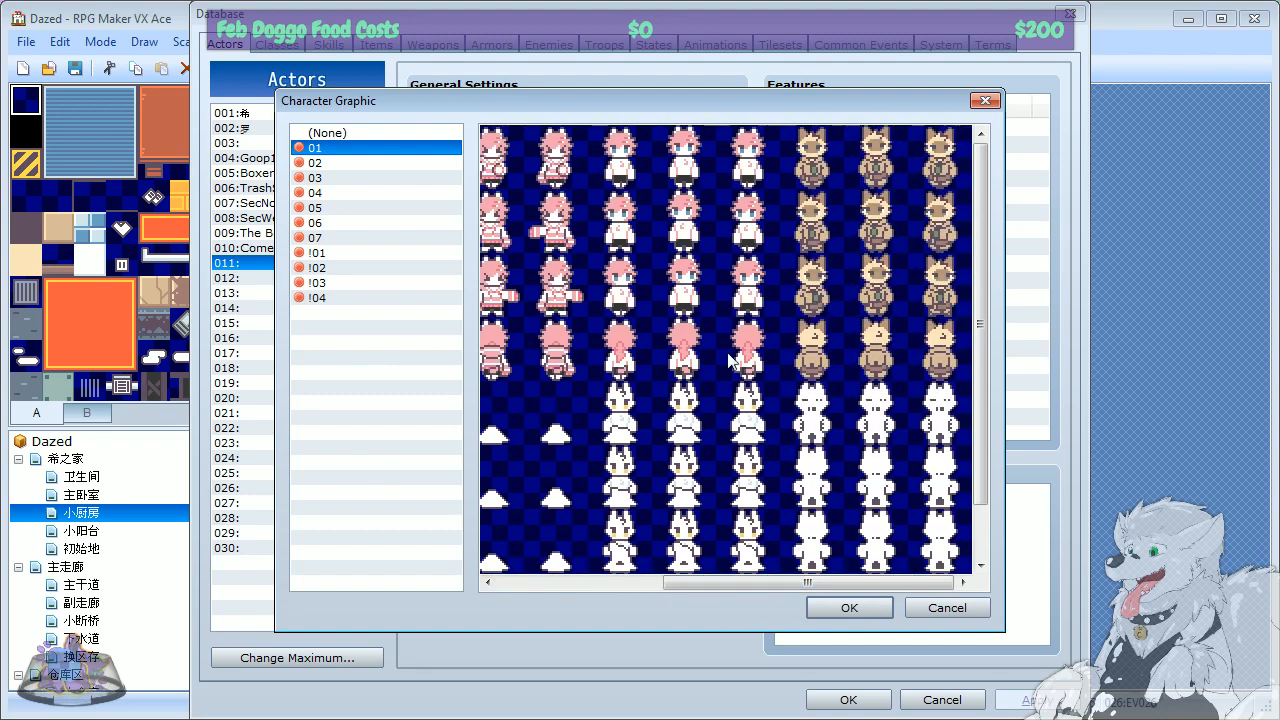
left_click(680, 265)
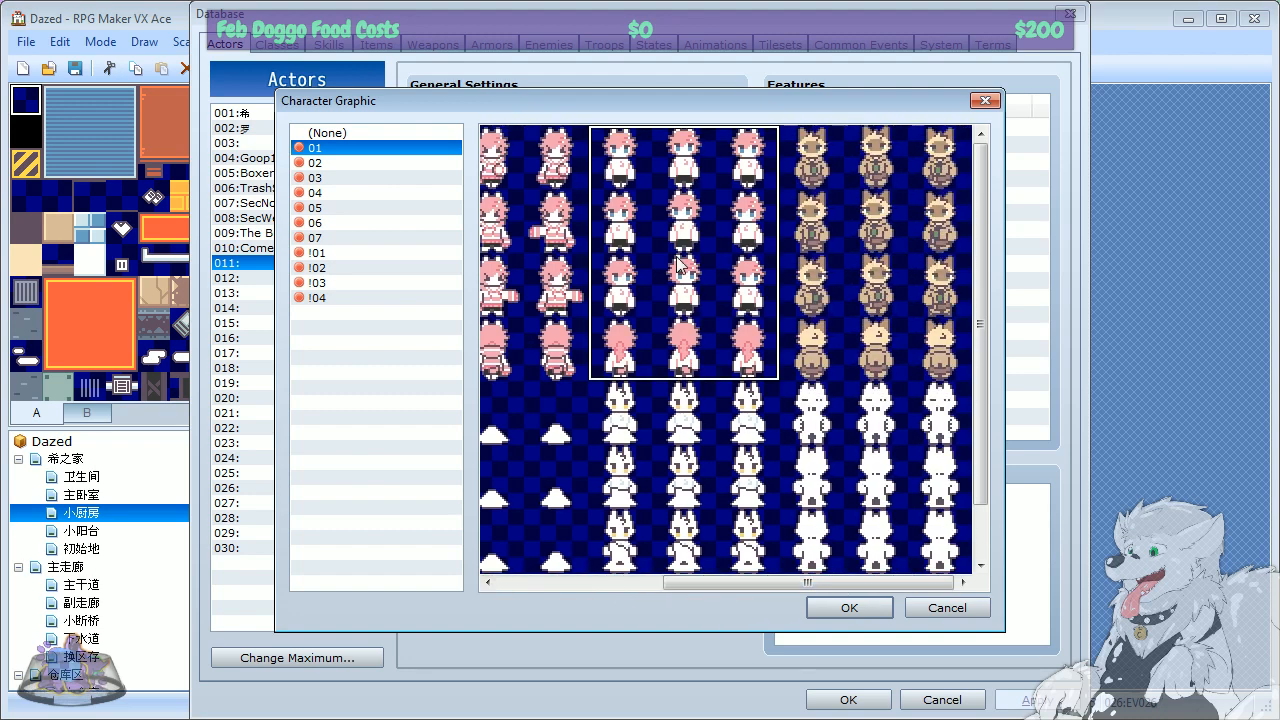
left_click(854, 605)
Step: Name actor 011 "NoSh" and save the database changes by accepting the dialog
left_click(455, 122)
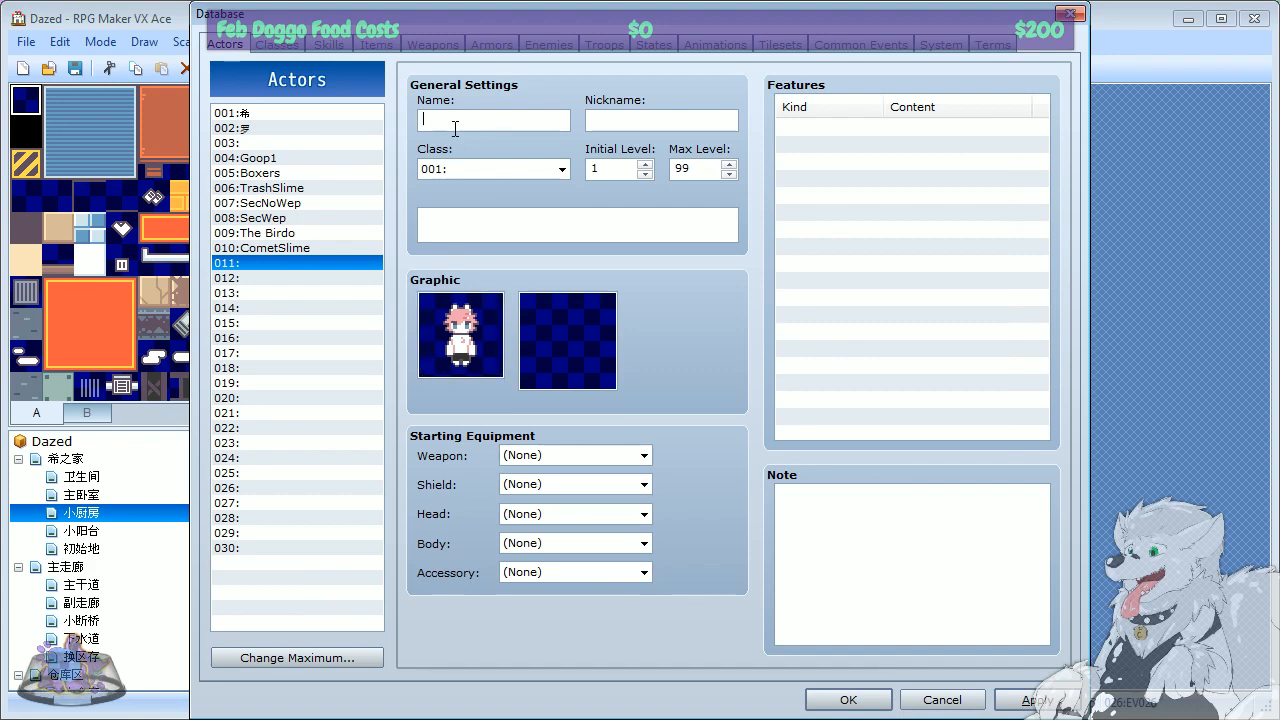
type("NoShj")
key("BackSpace")
left_click(885, 697)
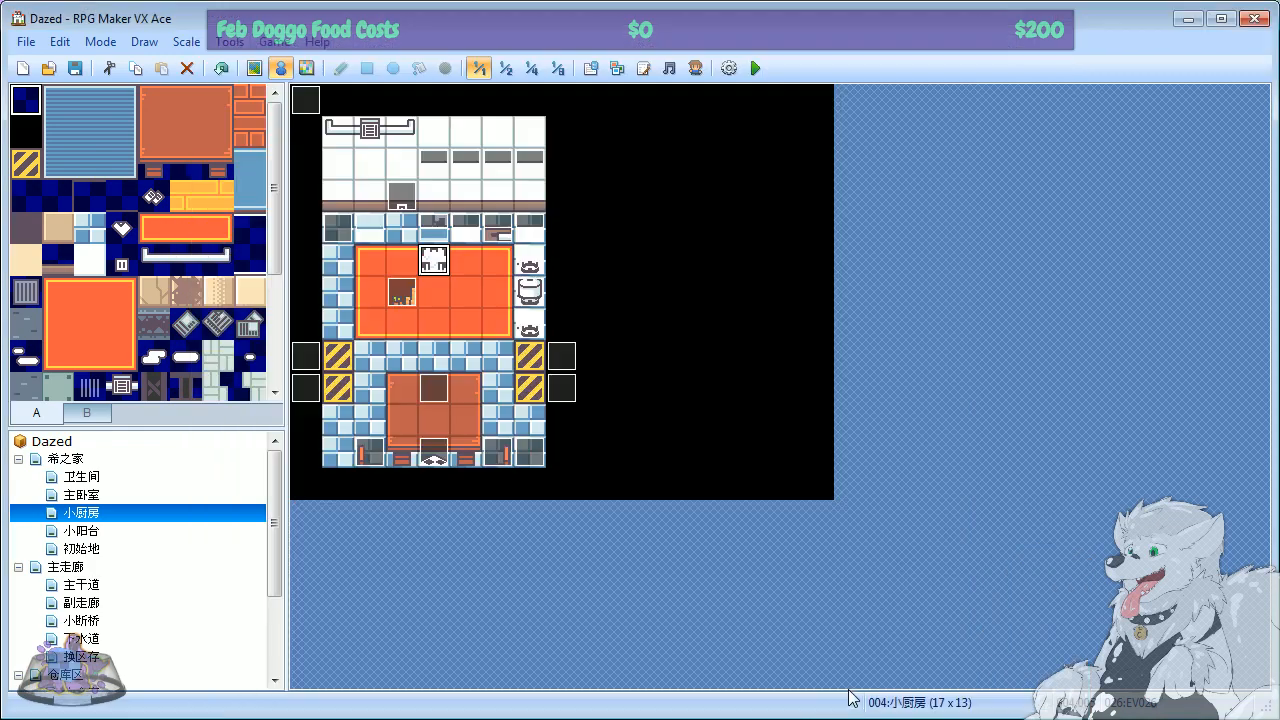
Step: Set the graphic of the kitchen map event EV026 to the pink-haired character in a white top from character sheet 01
right_click(460, 256)
left_click(495, 266)
double_click(320, 457)
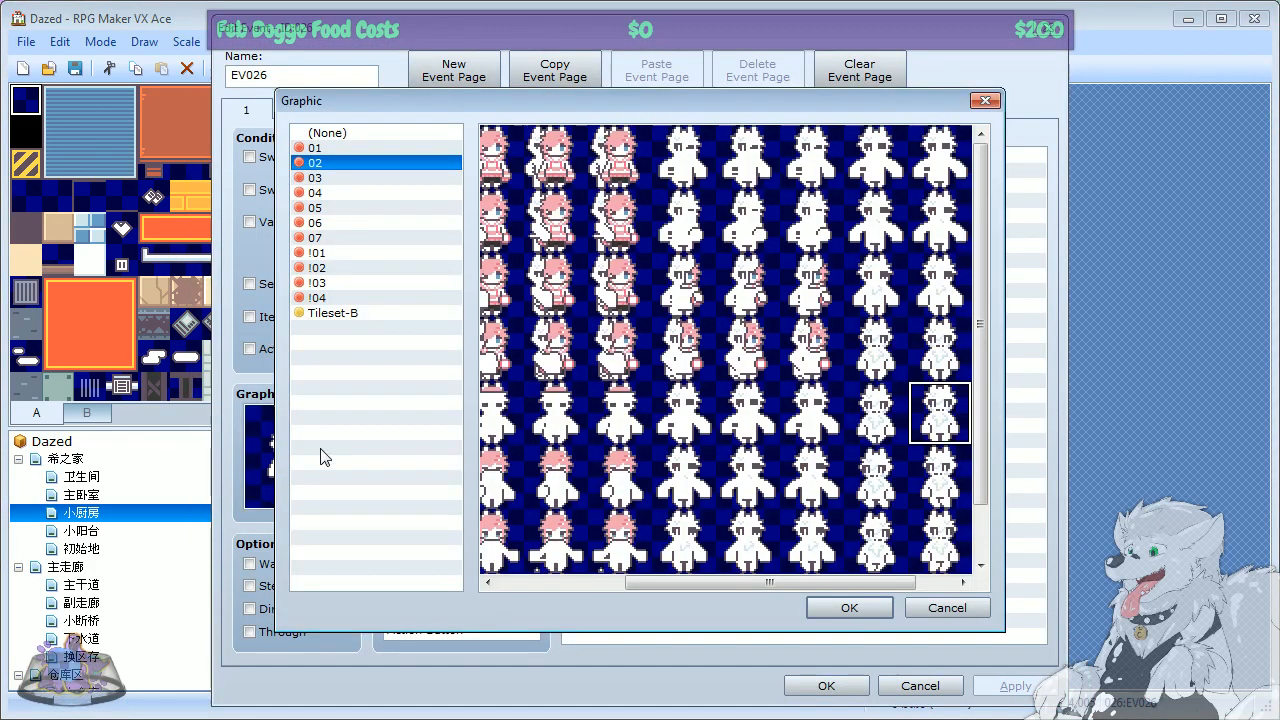
left_click(852, 606)
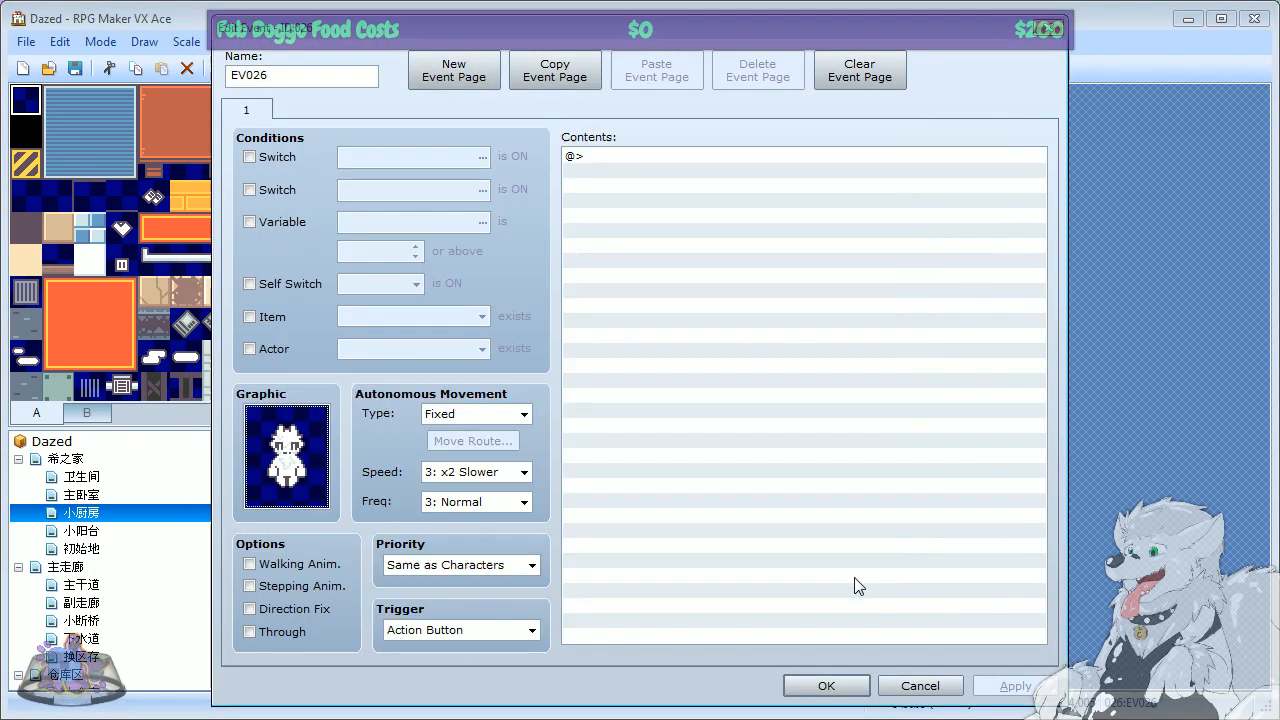
double_click(302, 442)
left_click(334, 178)
left_click(327, 162)
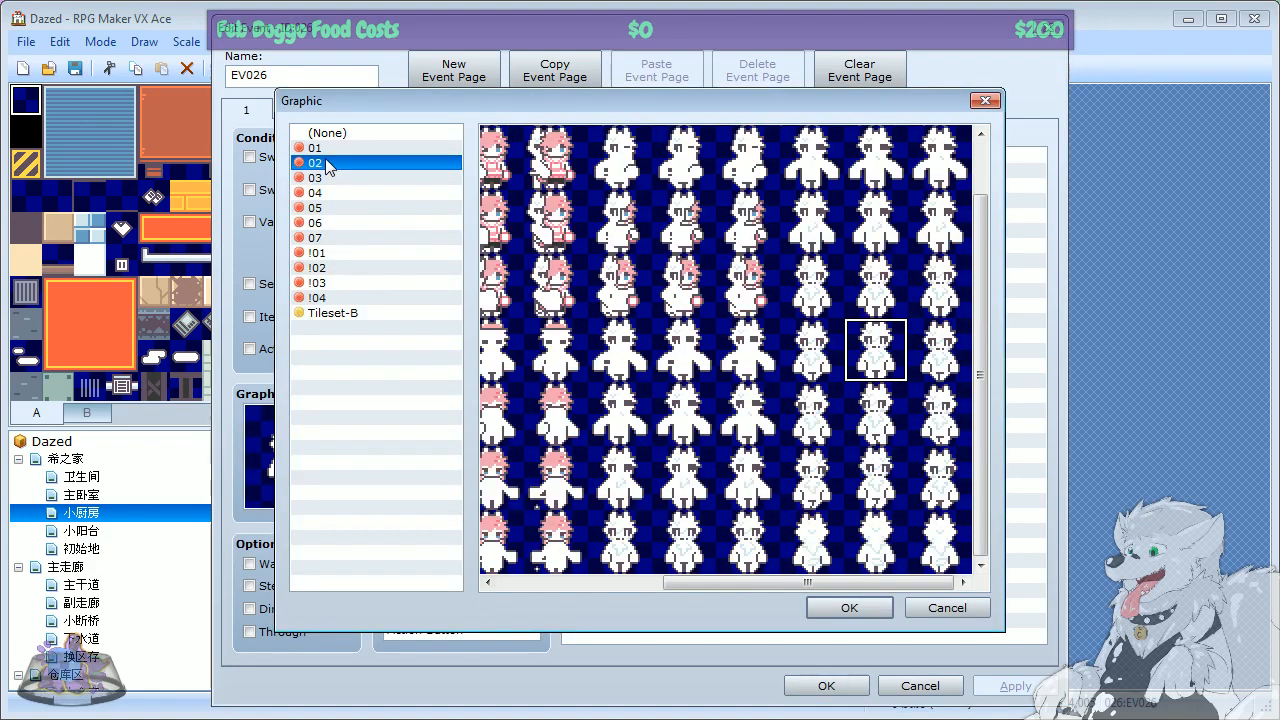
left_click(325, 148)
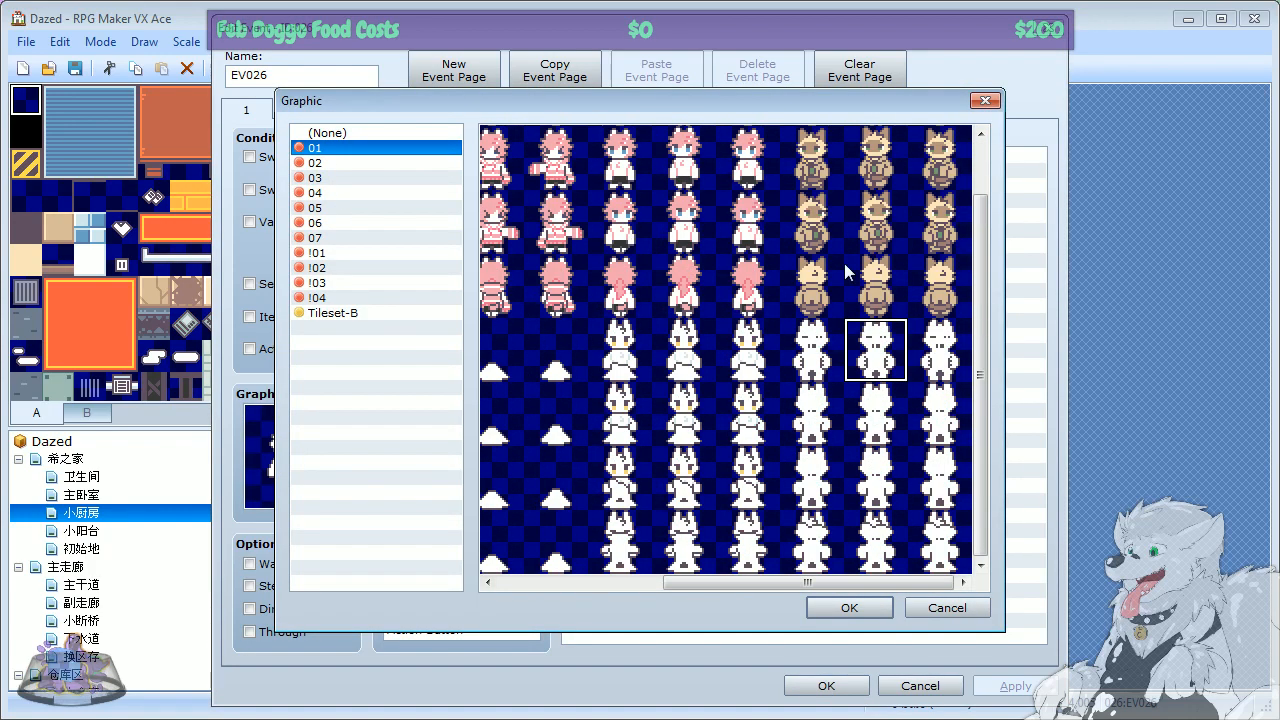
left_click(681, 163)
scroll(694, 261, "up", 1)
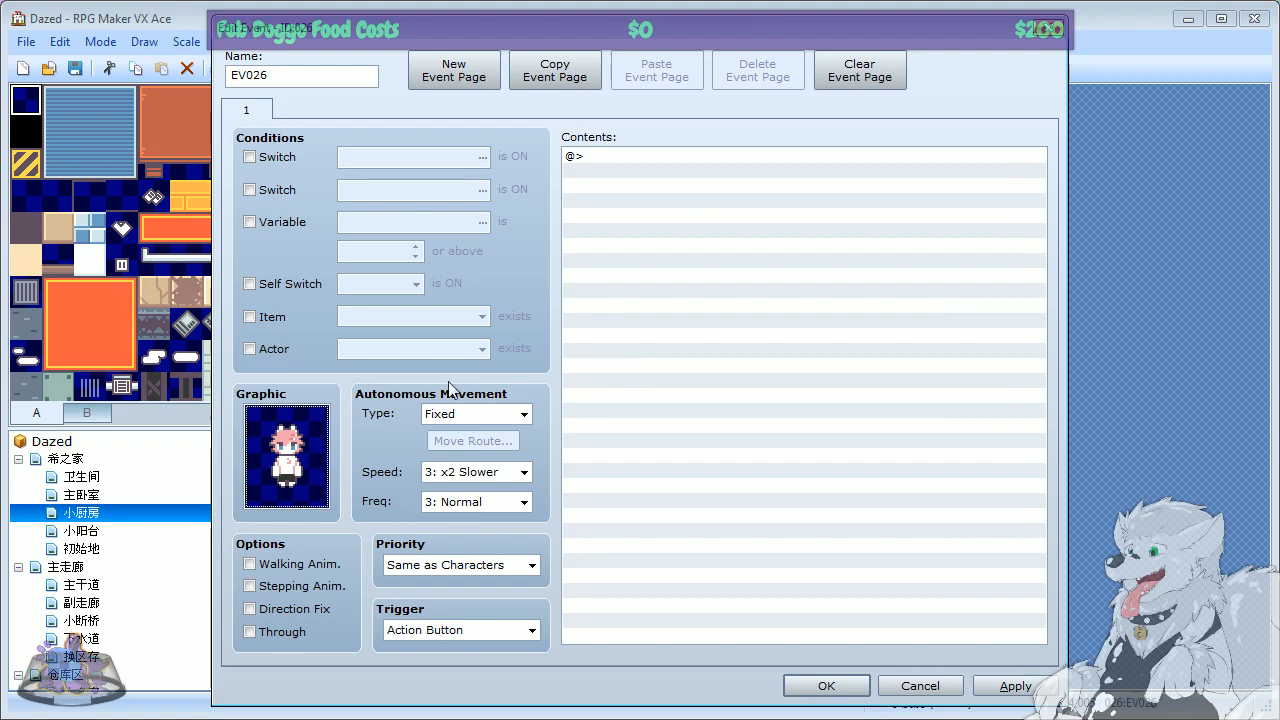
Step: Add a Change Actor Class command for actor 011:NoShirt with class 001 to event EV026 and accept the event
double_click(650, 155)
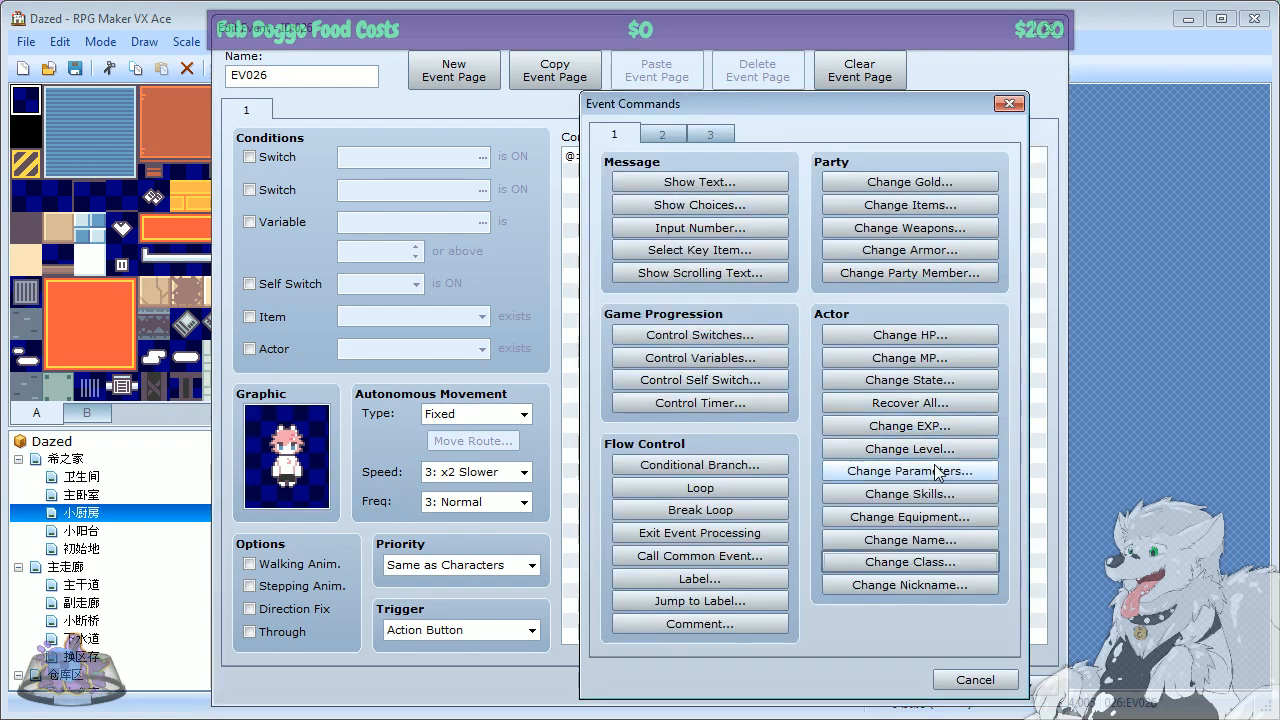
left_click(905, 561)
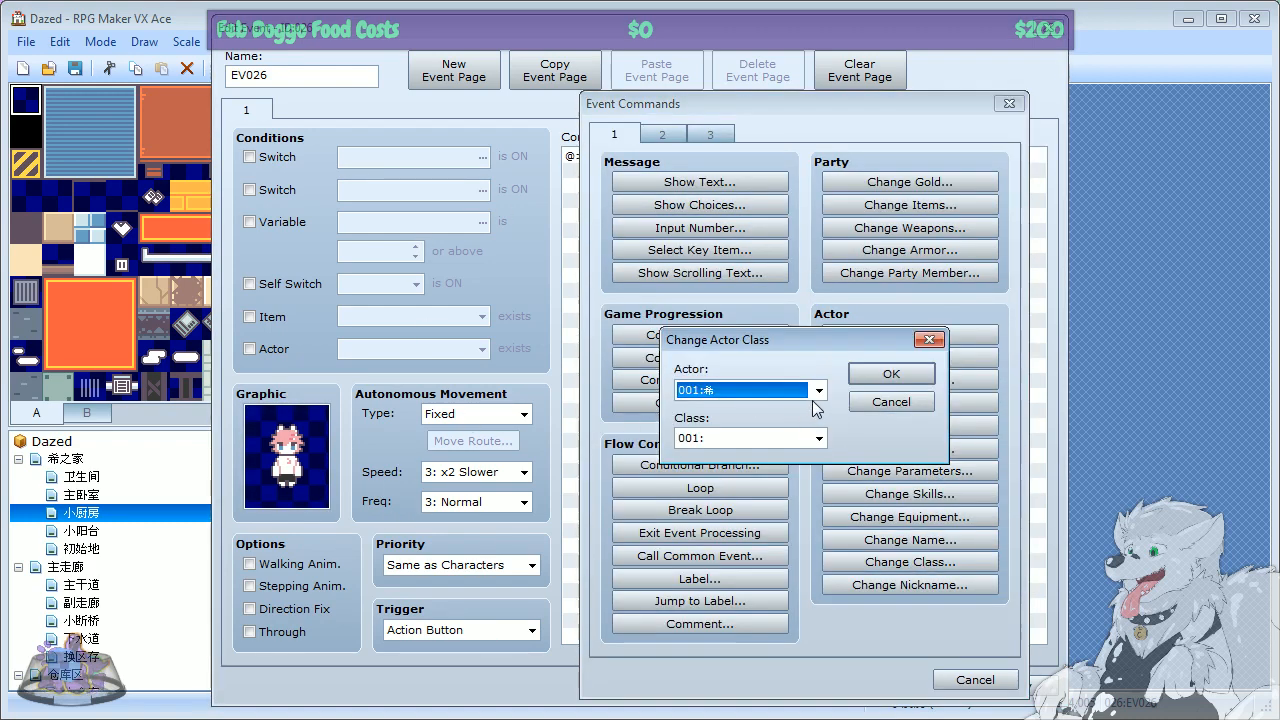
left_click(818, 390)
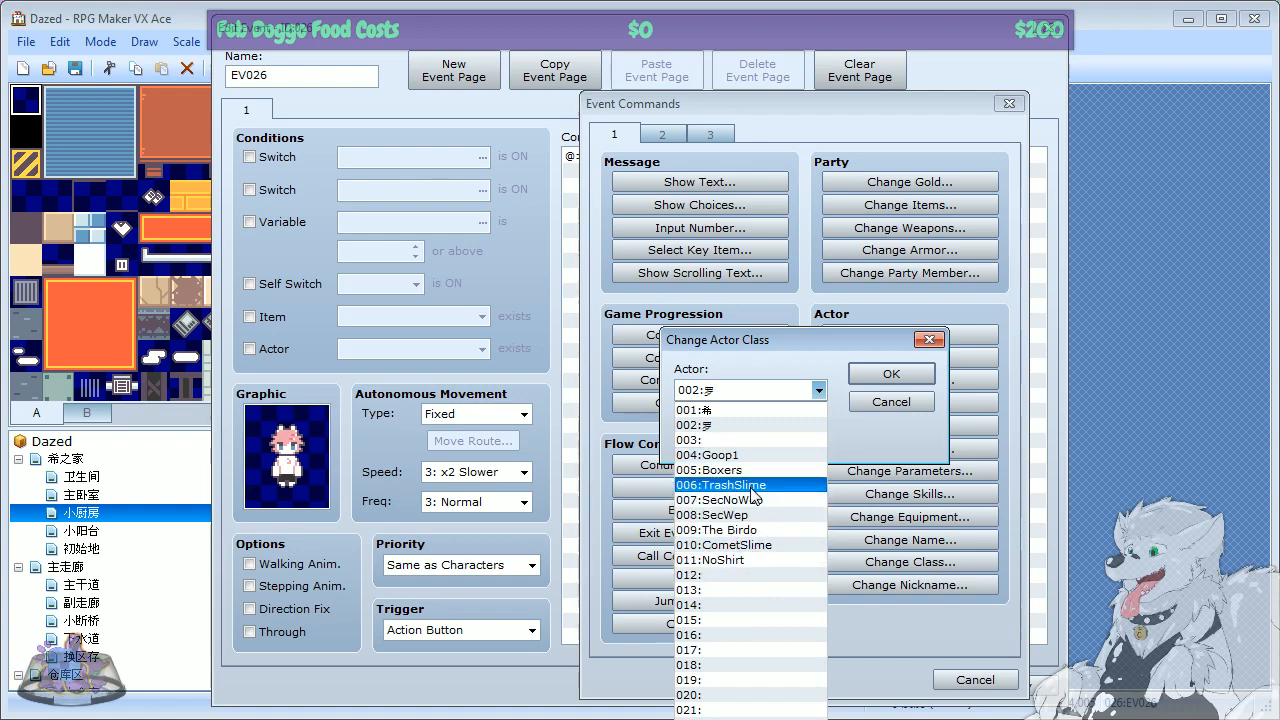
left_click(764, 560)
left_click(891, 374)
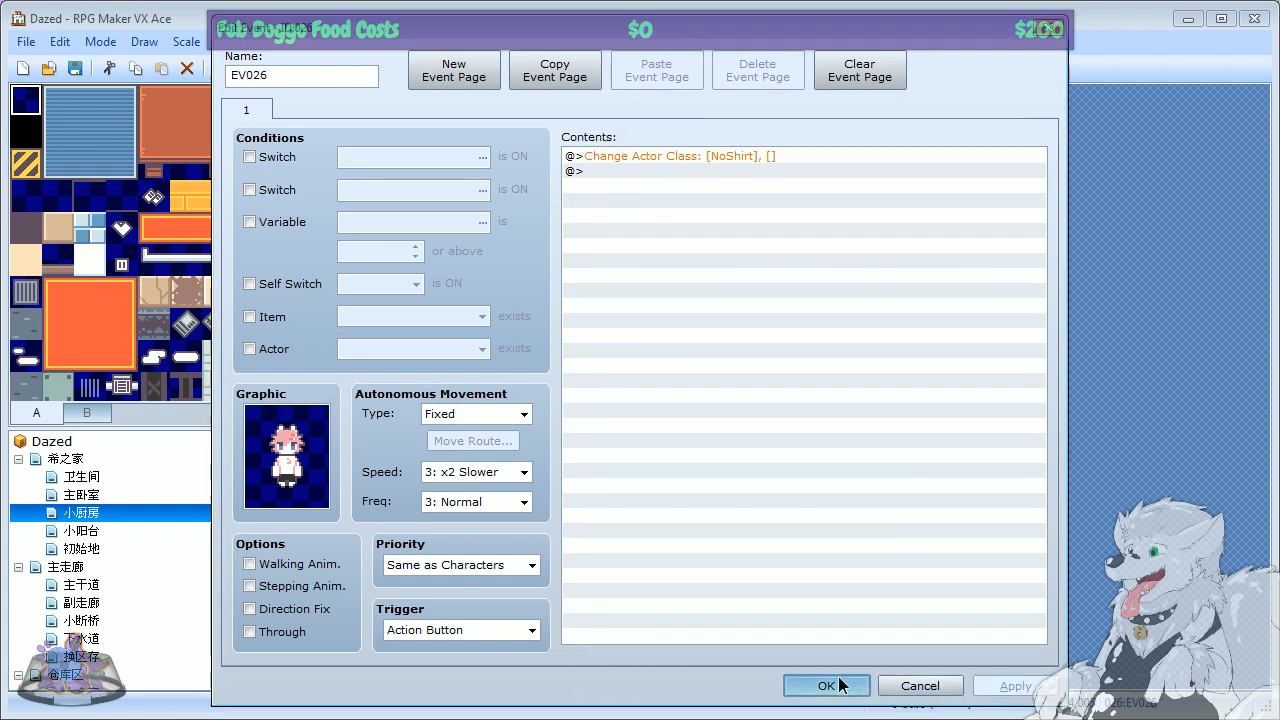
left_click(826, 685)
Step: Playtest the game from save slot 2, walk the character into the kitchen to the pink-haired event, and return to the title screen
left_click(750, 70)
key("Return")
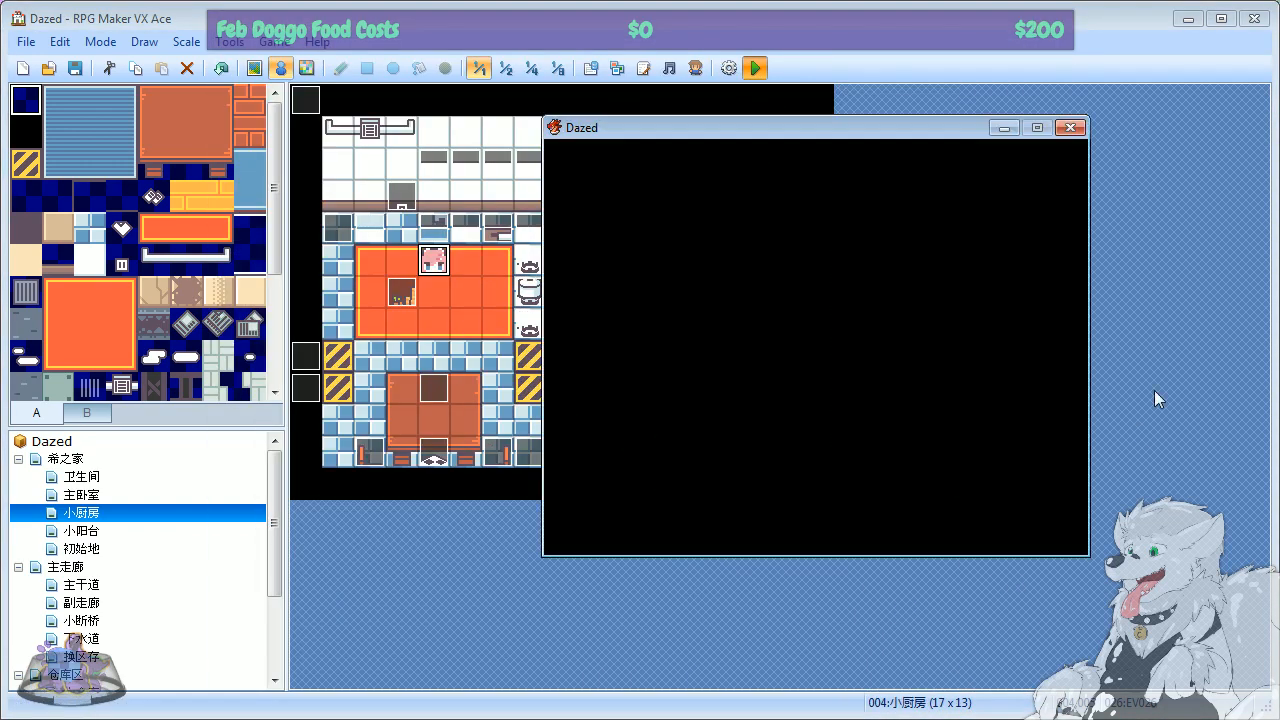
key("Return")
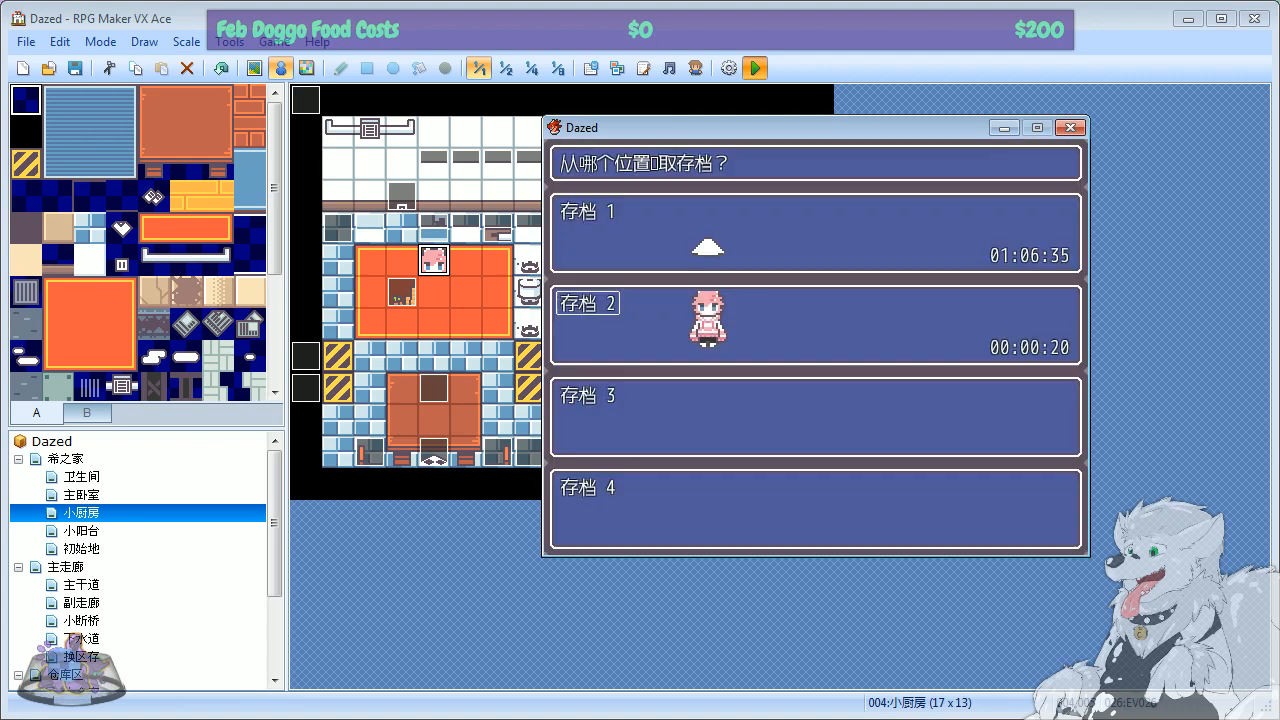
key("Return")
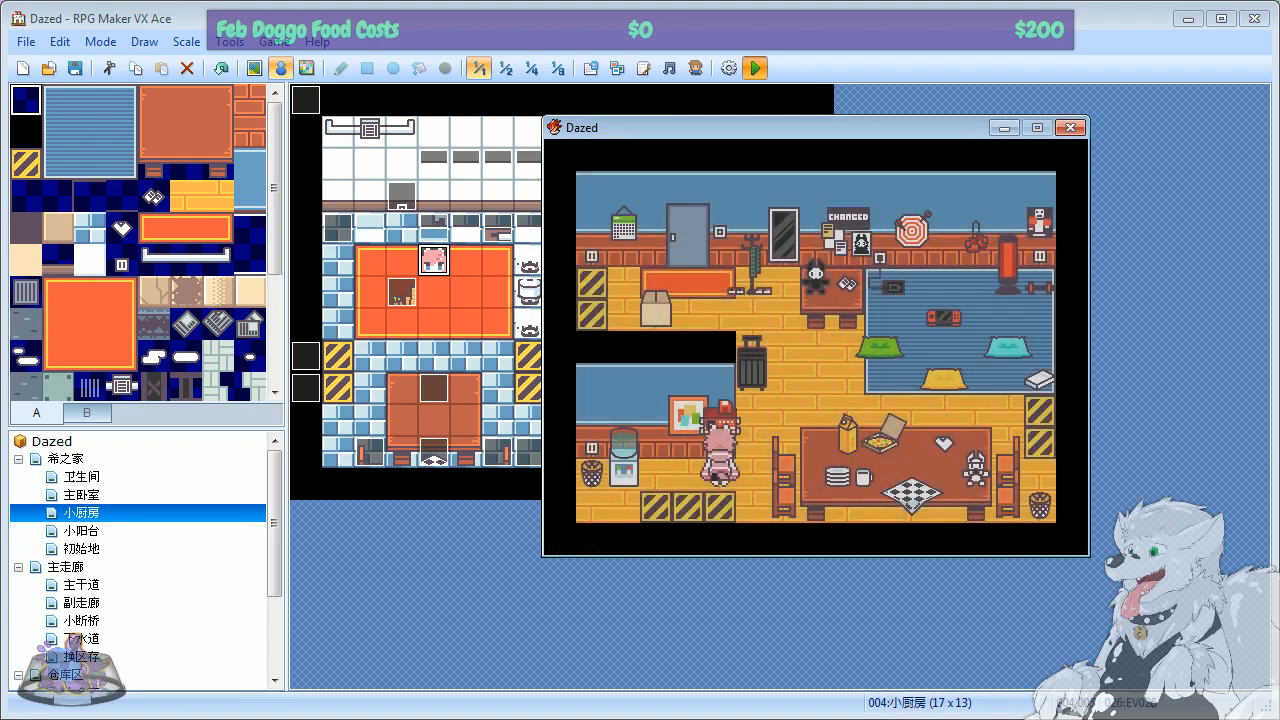
key("Right")
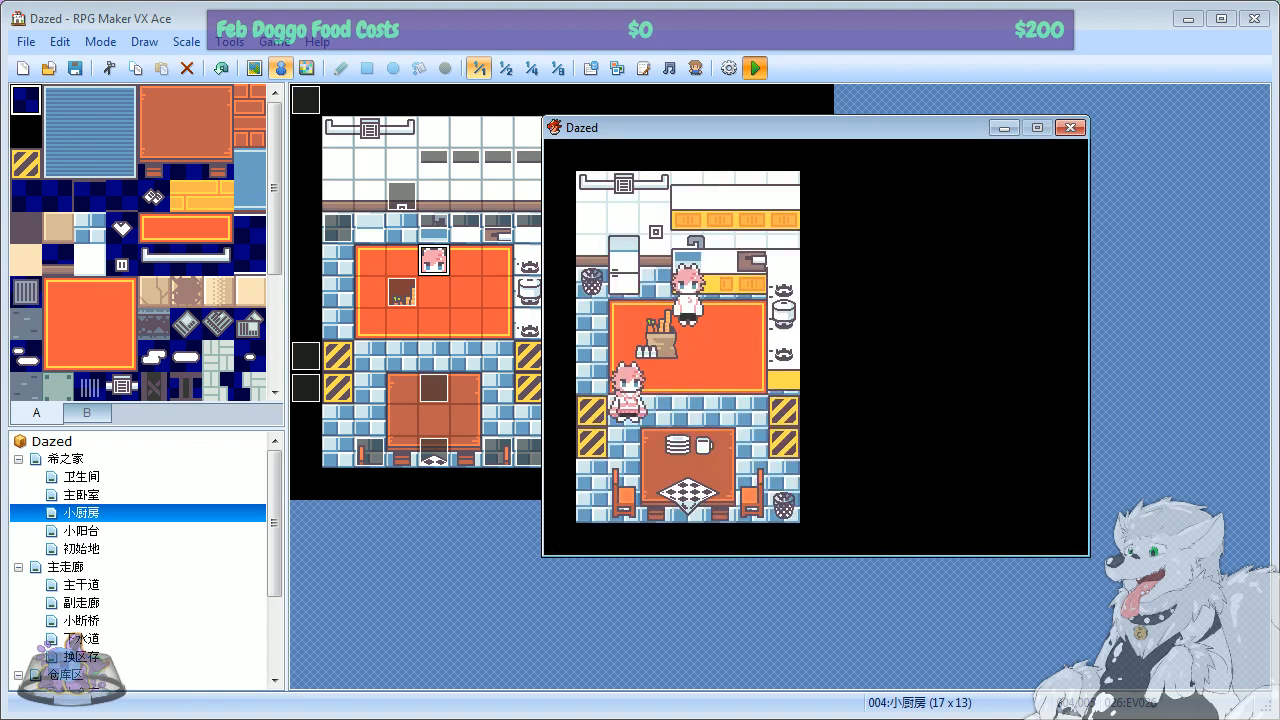
key("Up")
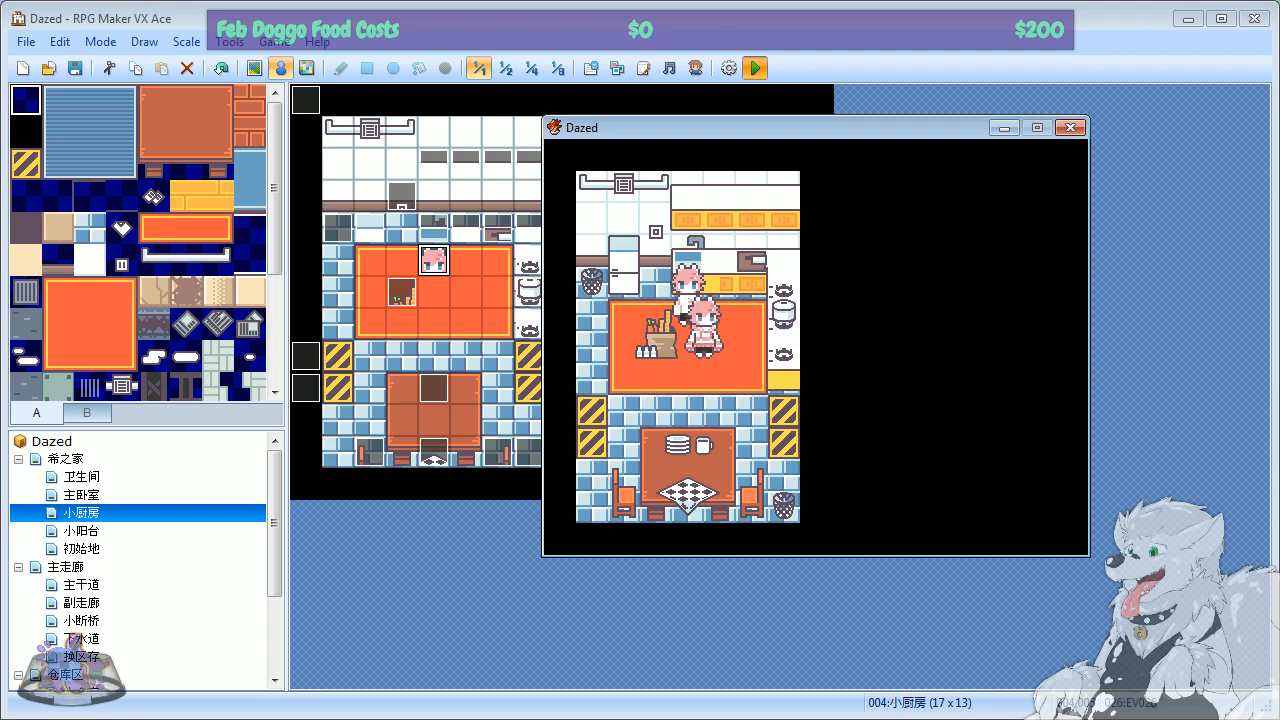
key("Right")
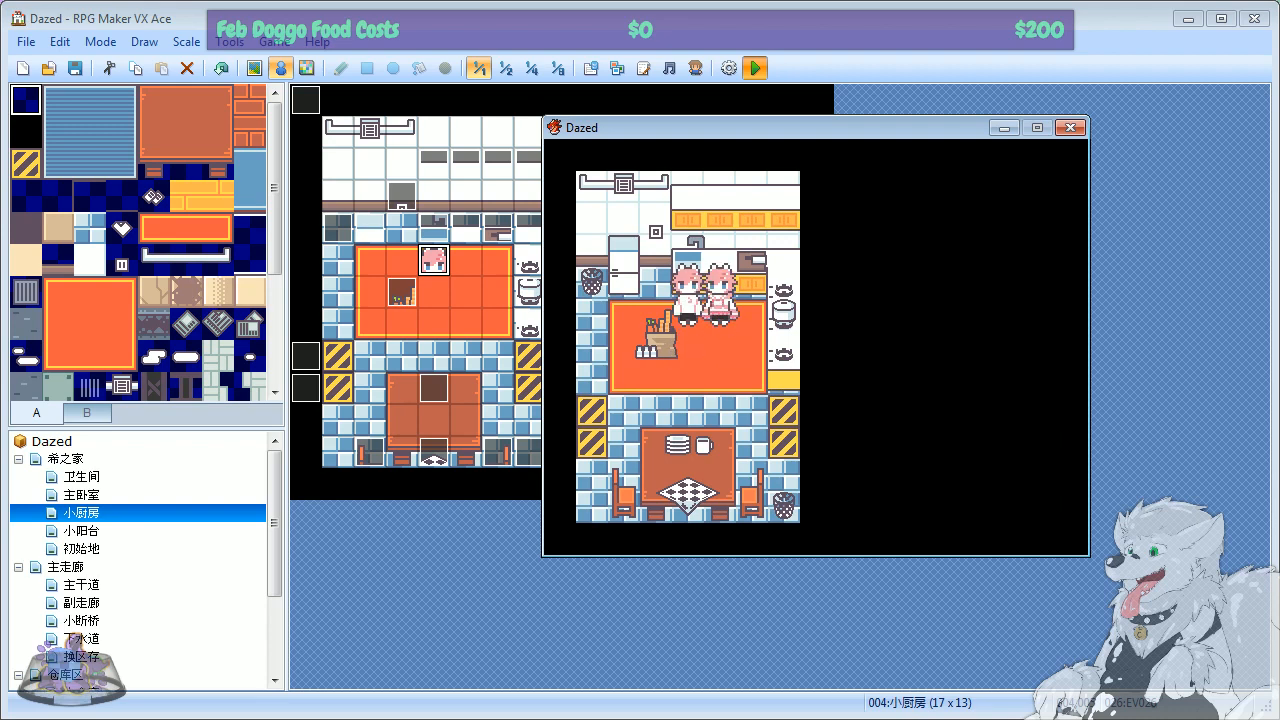
key("F12")
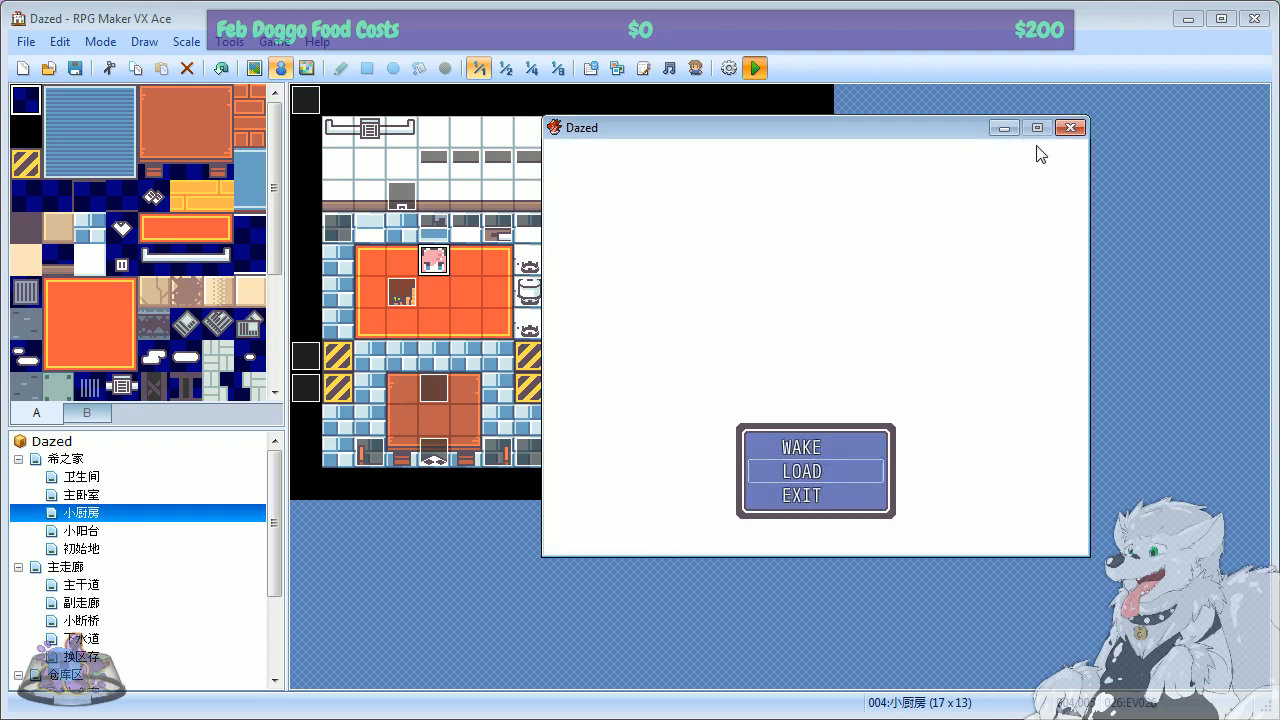
left_click(433, 261)
double_click(433, 261)
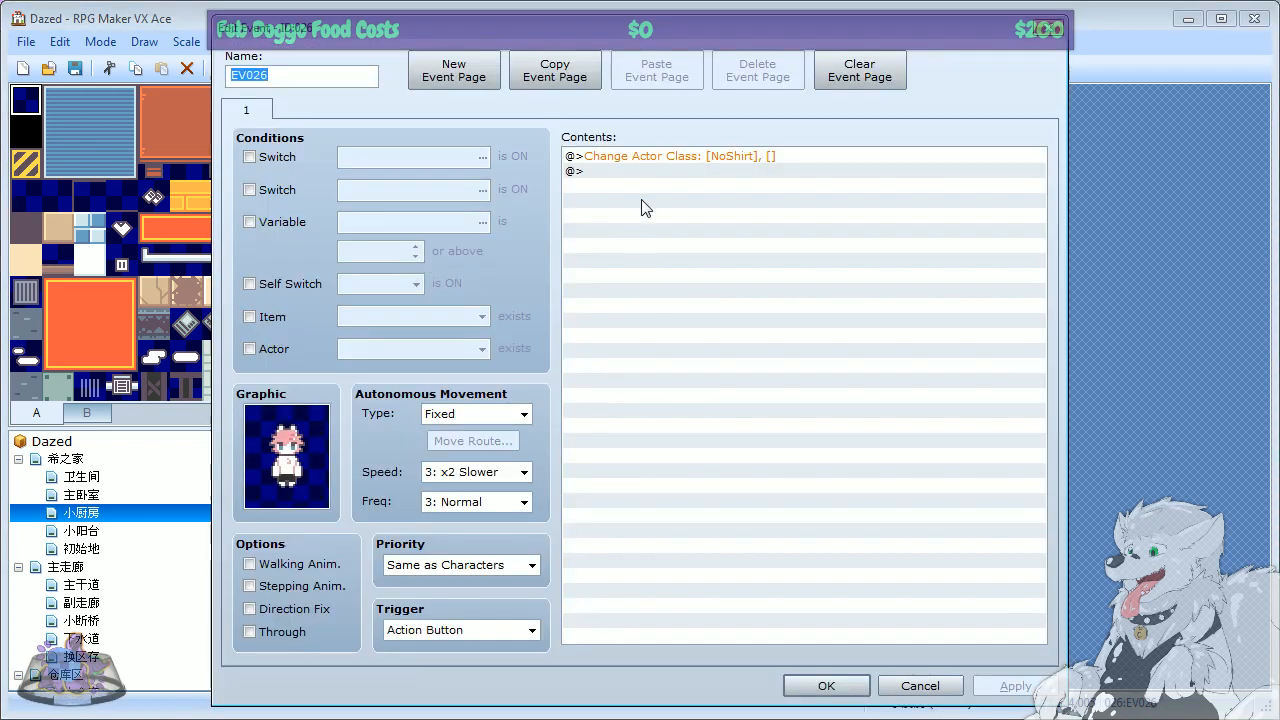
right_click(656, 158)
left_click(705, 192)
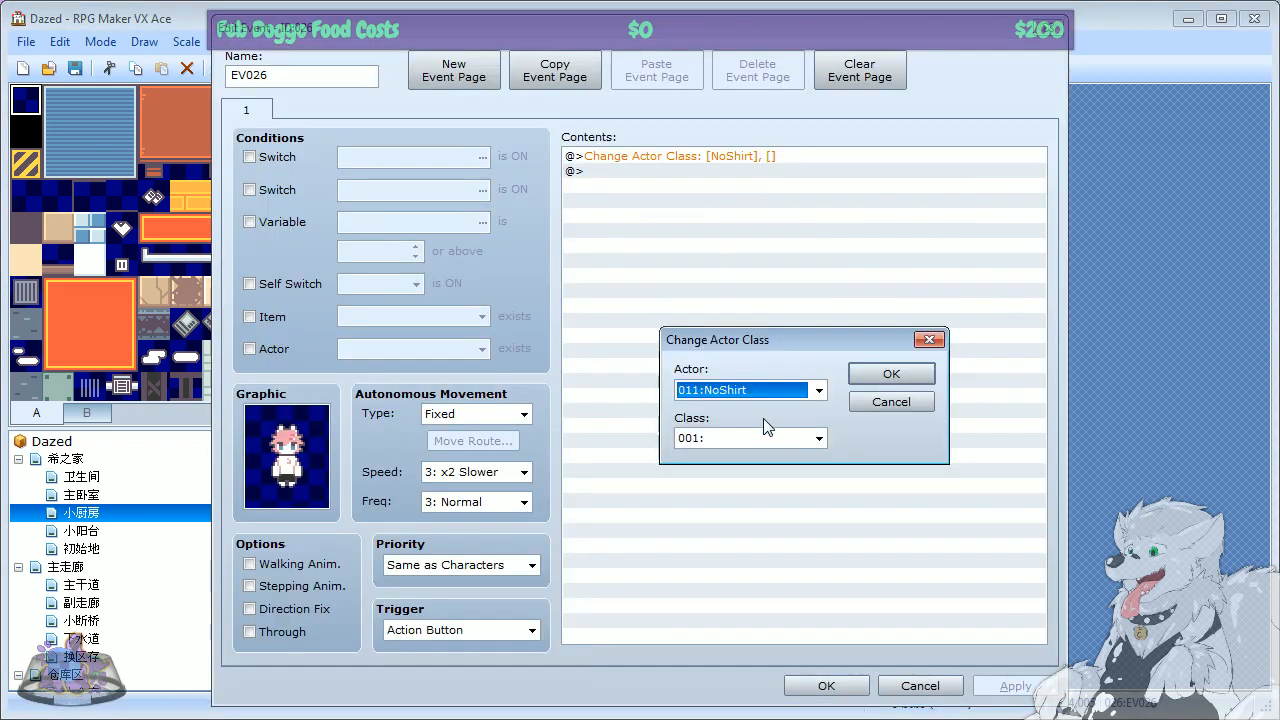
left_click(740, 438)
left_click(797, 436)
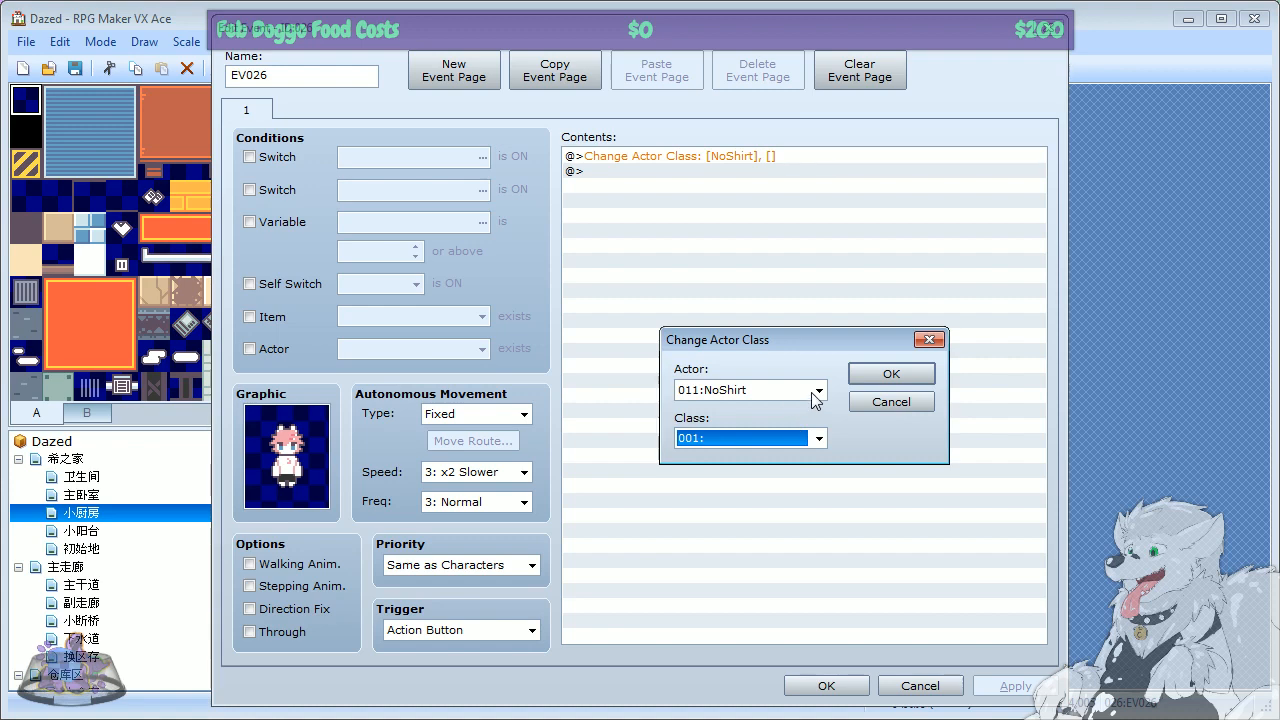
left_click(815, 390)
left_click(735, 429)
left_click(728, 438)
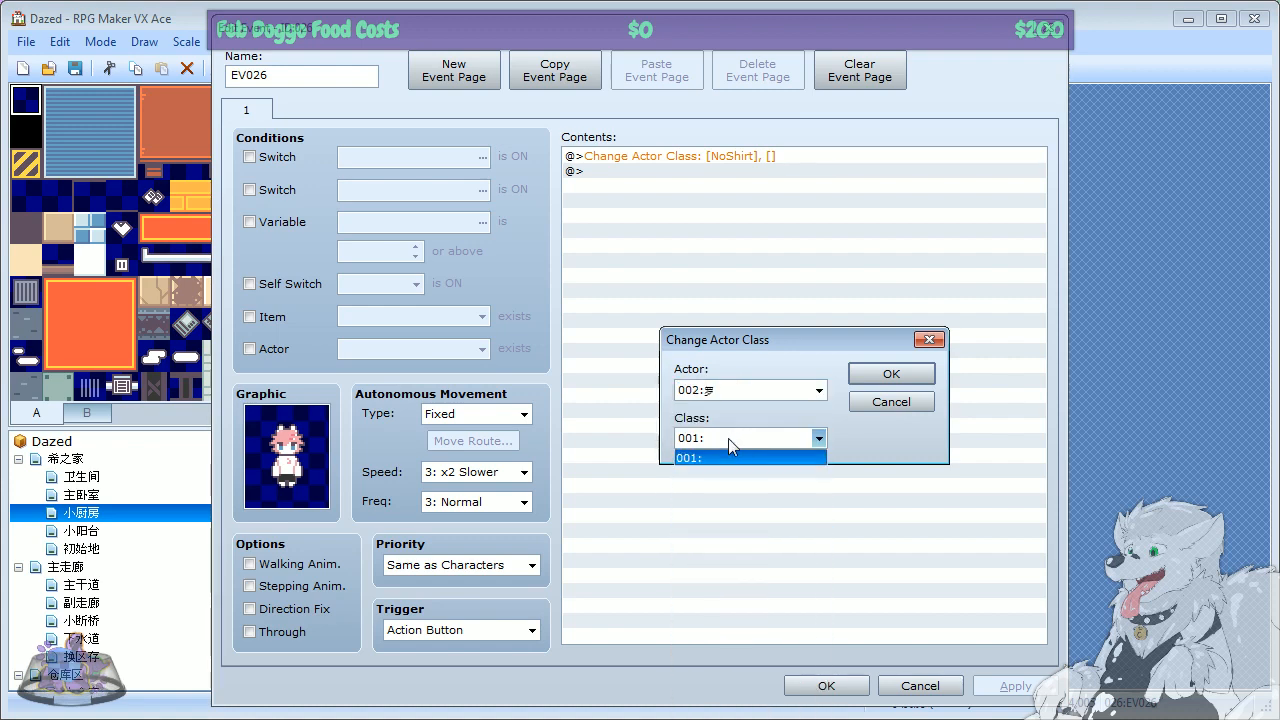
left_click(892, 402)
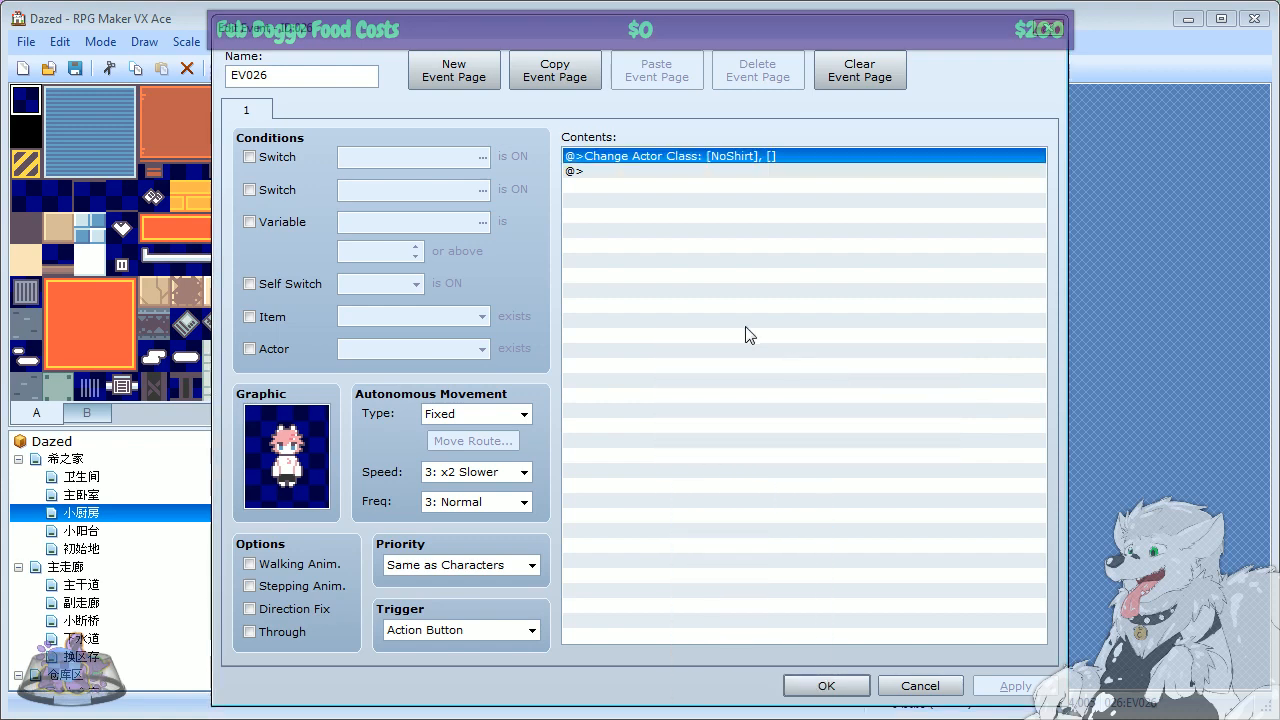
Step: Delete the Change Actor Class command and insert a Change Party Member command that adds 011:NoShirt
right_click(646, 162)
left_click(697, 287)
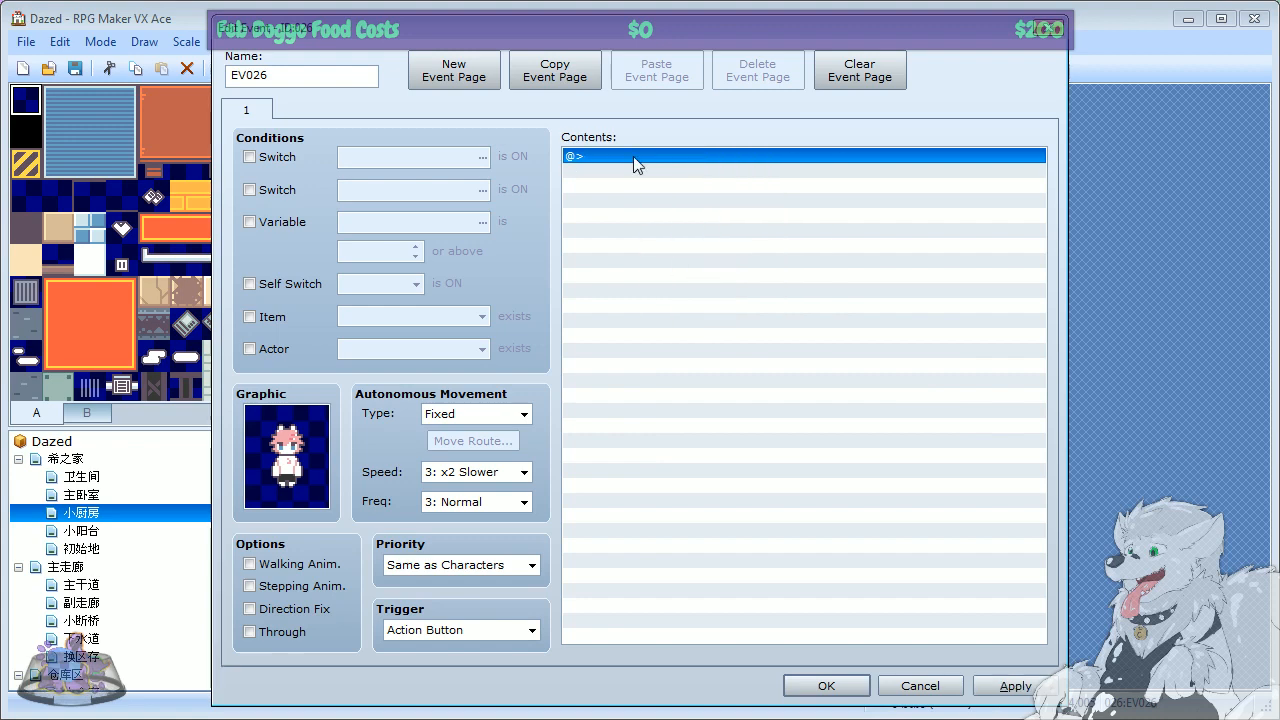
double_click(633, 155)
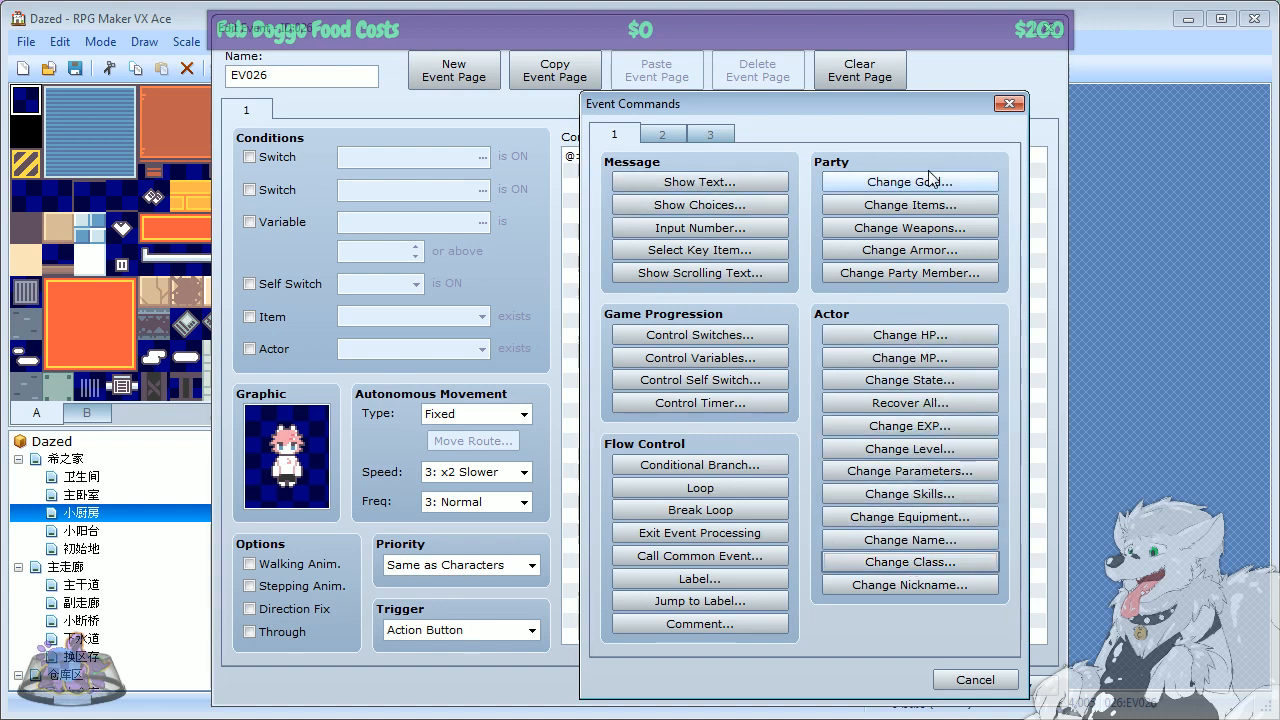
left_click(910, 273)
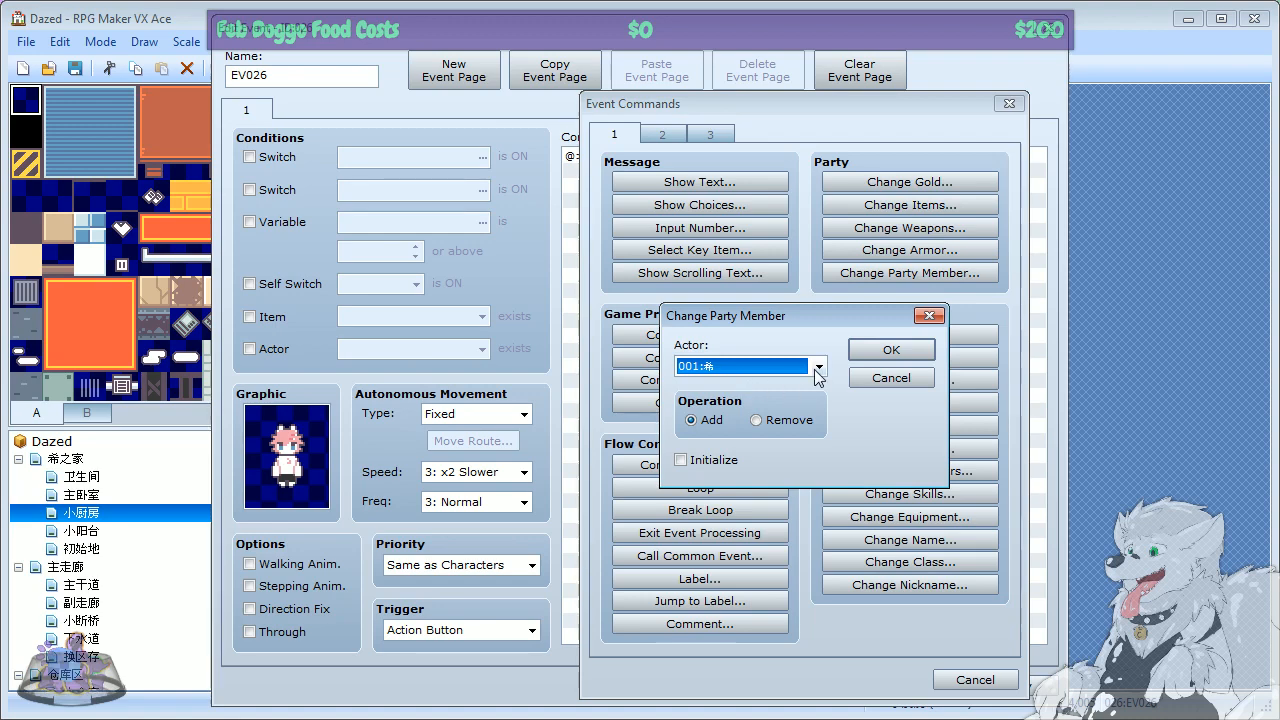
left_click(818, 367)
left_click(749, 538)
left_click(878, 350)
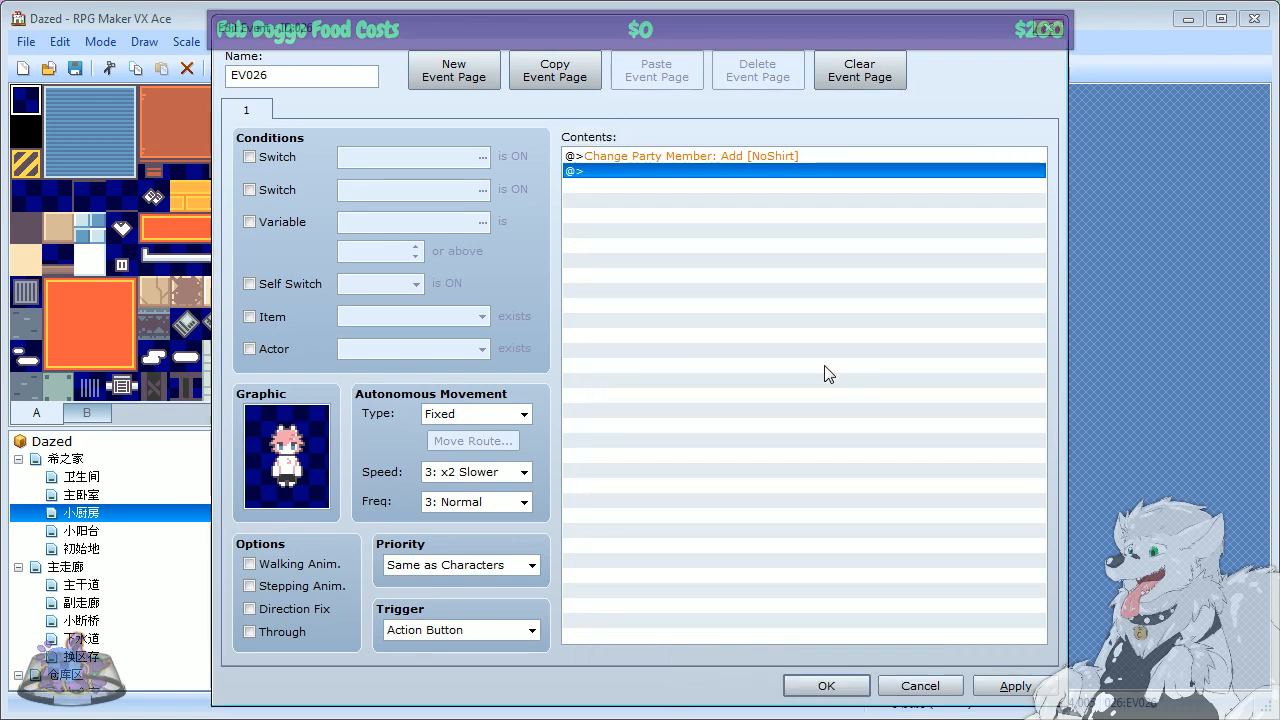
Step: Append a Change Party Member command that removes actor 001:希, and discard the event edits
double_click(697, 175)
left_click(910, 273)
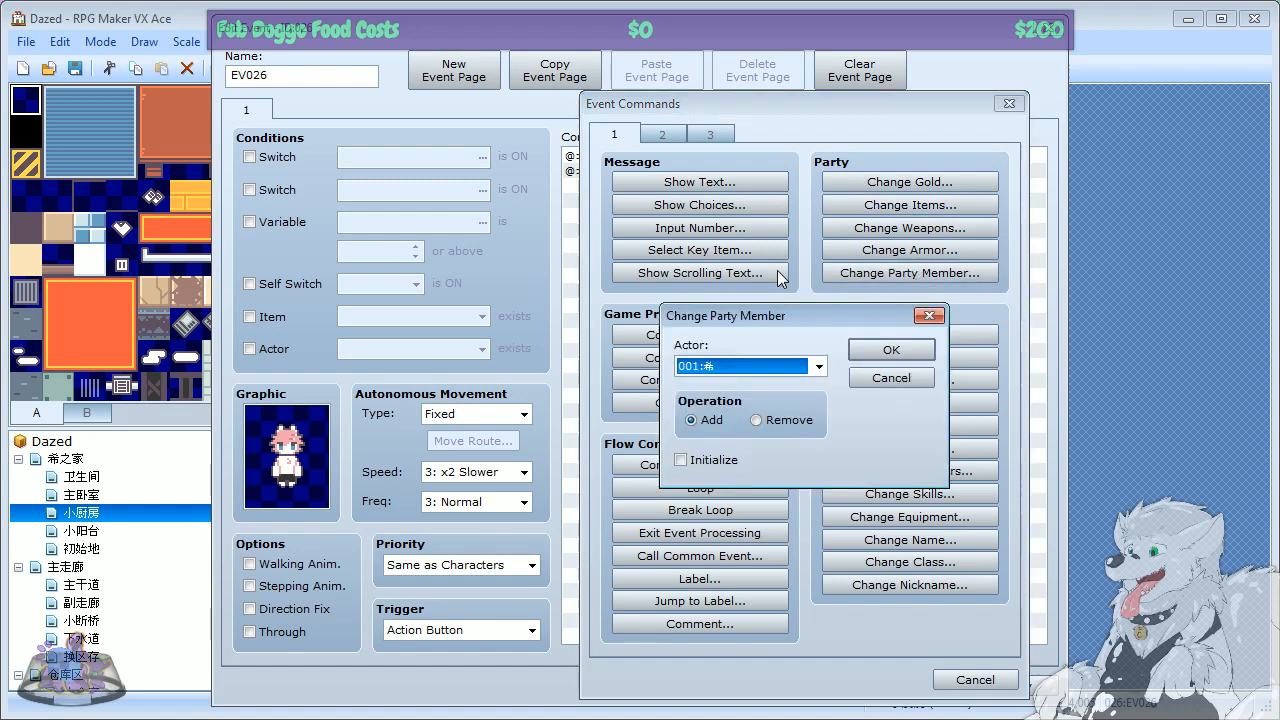
left_click(767, 422)
left_click(781, 370)
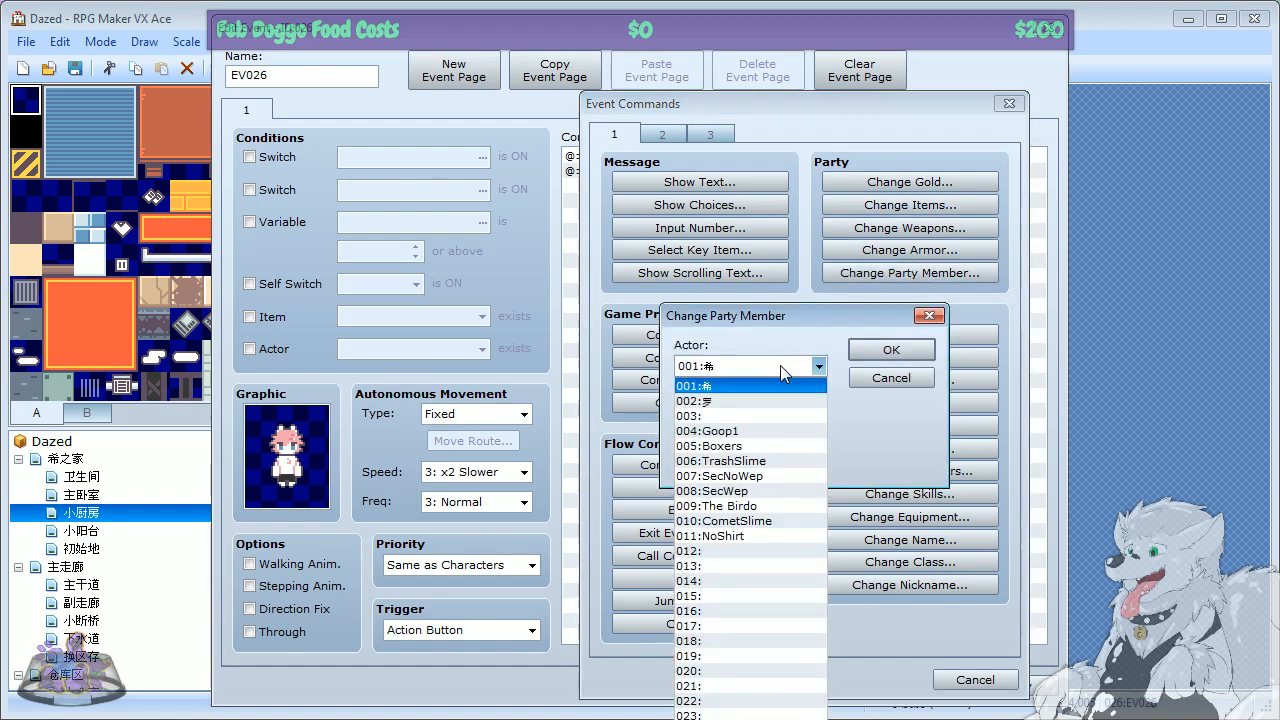
left_click(733, 400)
left_click(736, 366)
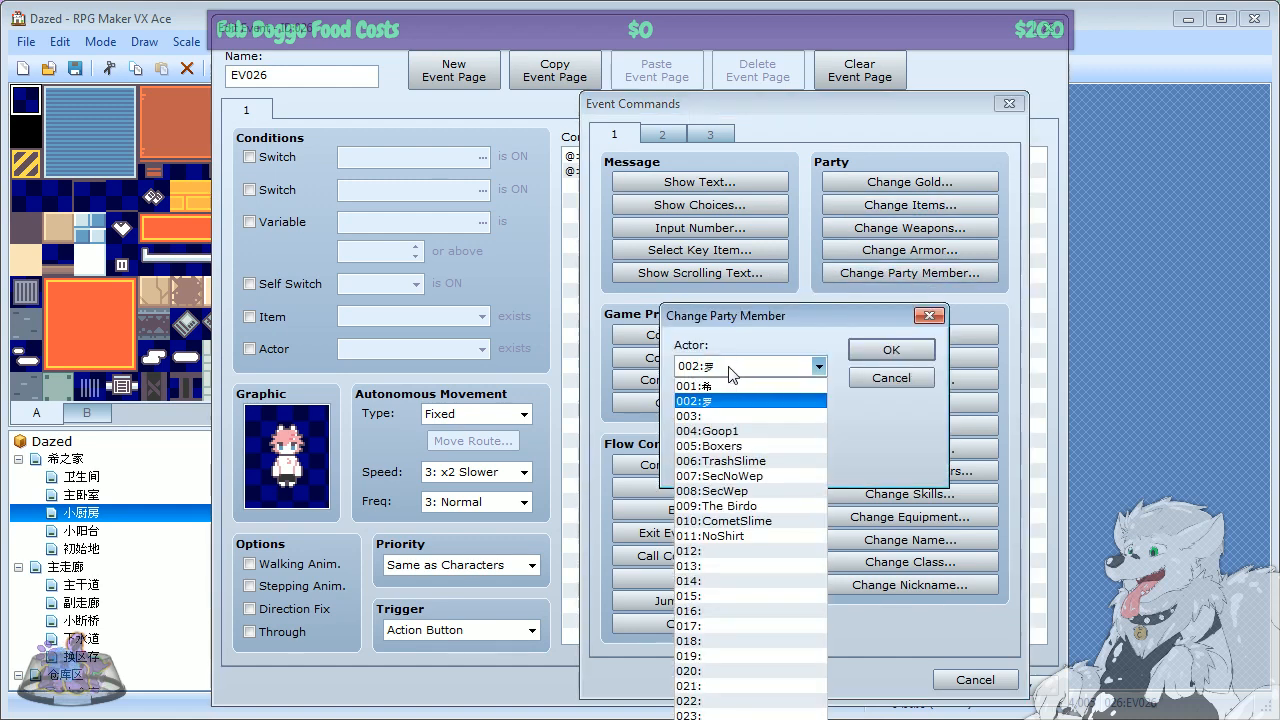
left_click(716, 385)
left_click(891, 349)
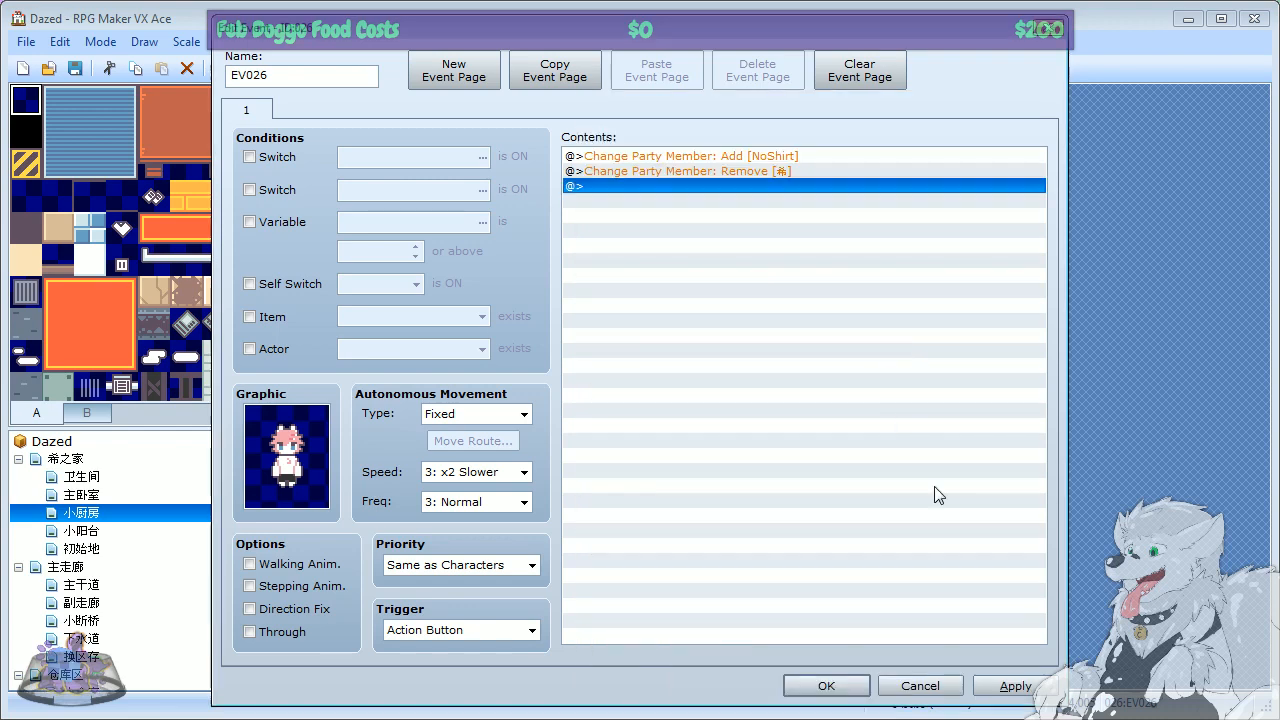
left_click(924, 688)
Step: Reopen event EV026 and replace its Change Actor Class command with a Change Party Member command adding 011:NoShirt
double_click(438, 264)
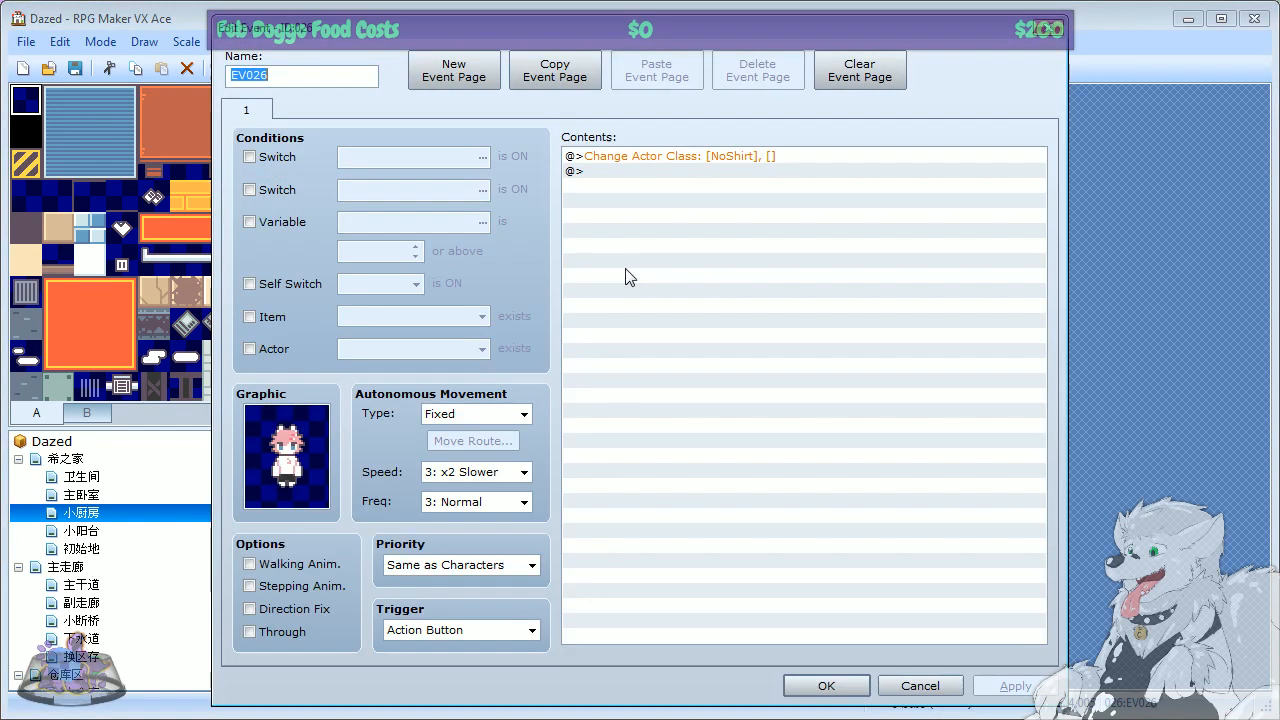
right_click(668, 158)
left_click(720, 287)
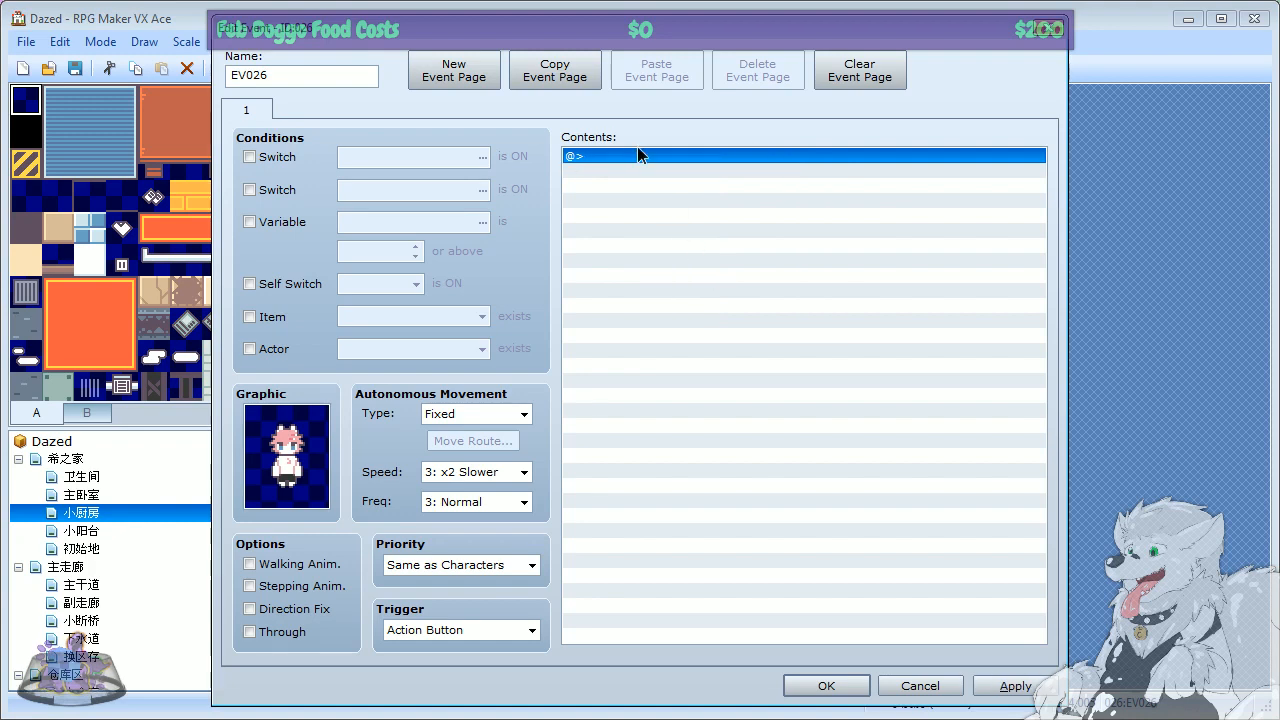
right_click(645, 157)
left_click(700, 168)
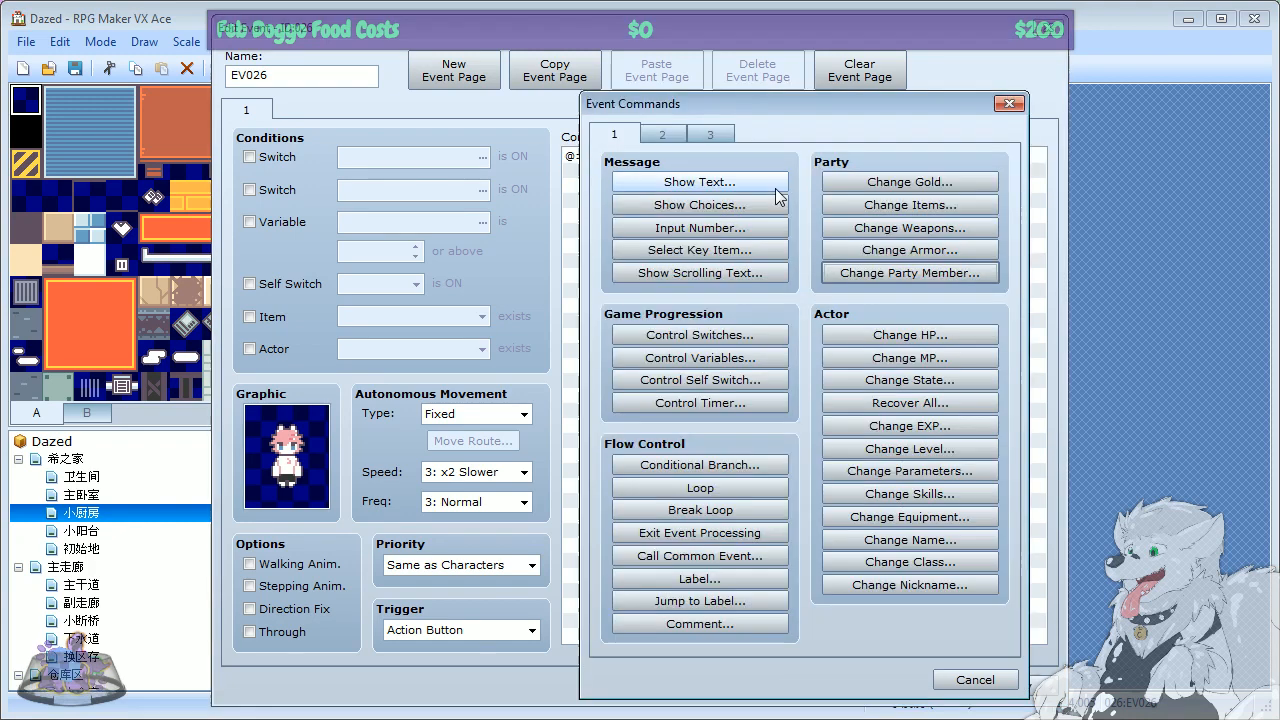
left_click(907, 274)
left_click(806, 366)
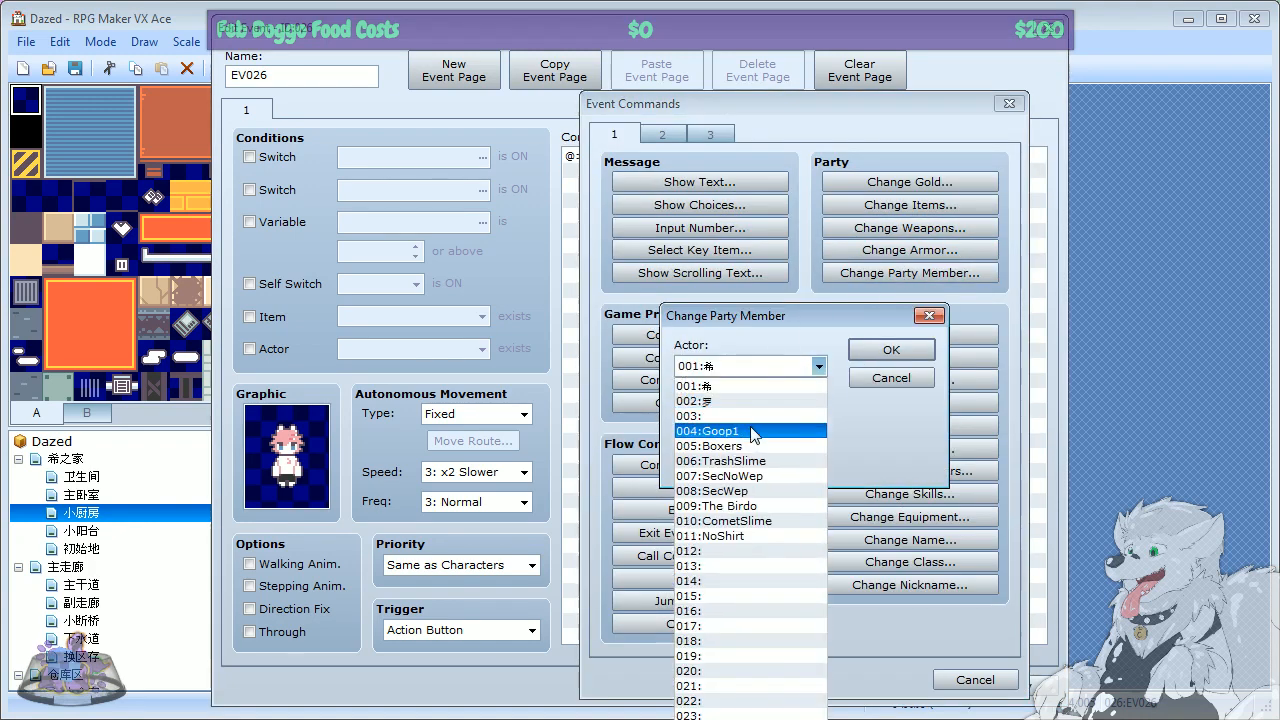
left_click(741, 538)
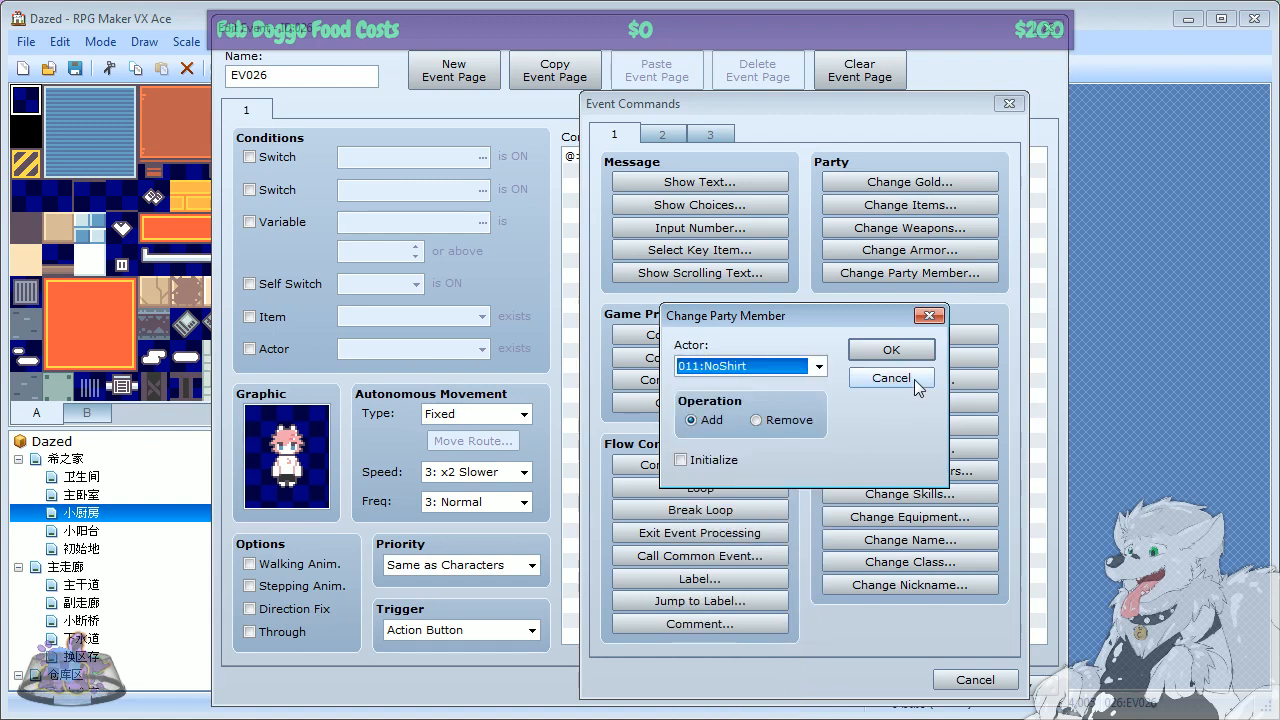
left_click(868, 348)
Step: Append a Change Party Member command that removes actor 001:希 to event EV026, and save the event
right_click(655, 185)
left_click(690, 185)
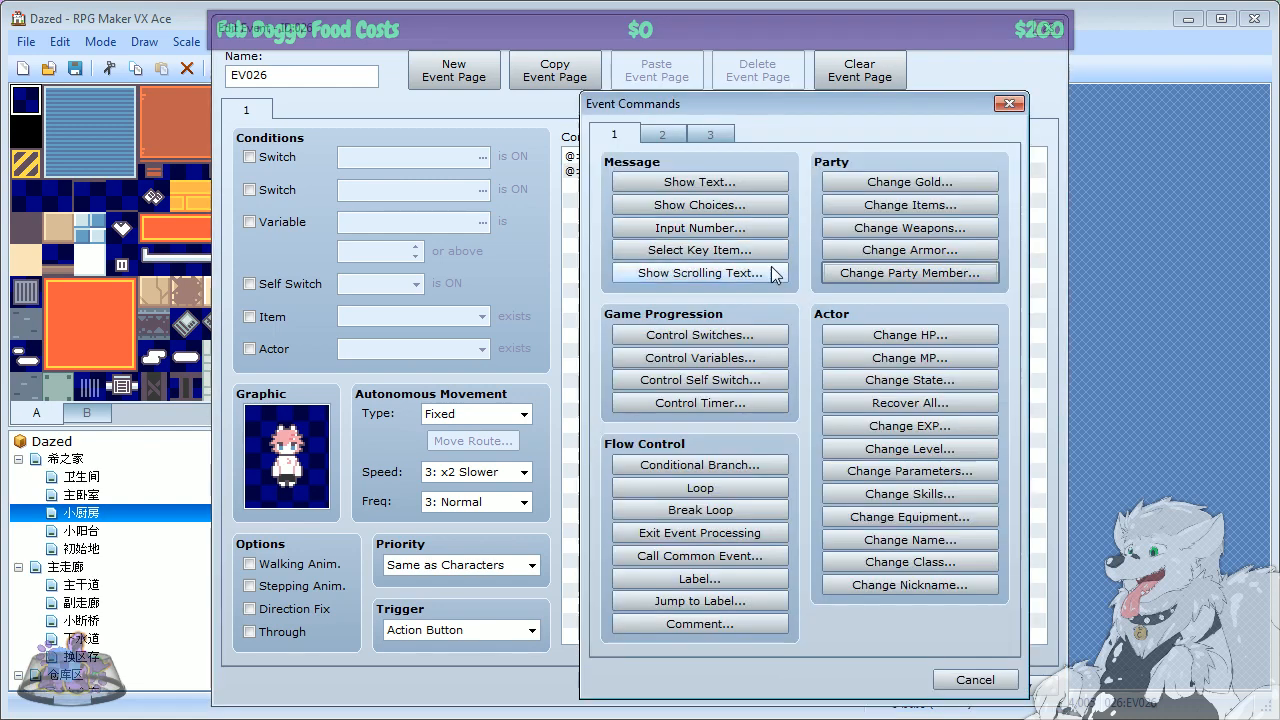
left_click(890, 273)
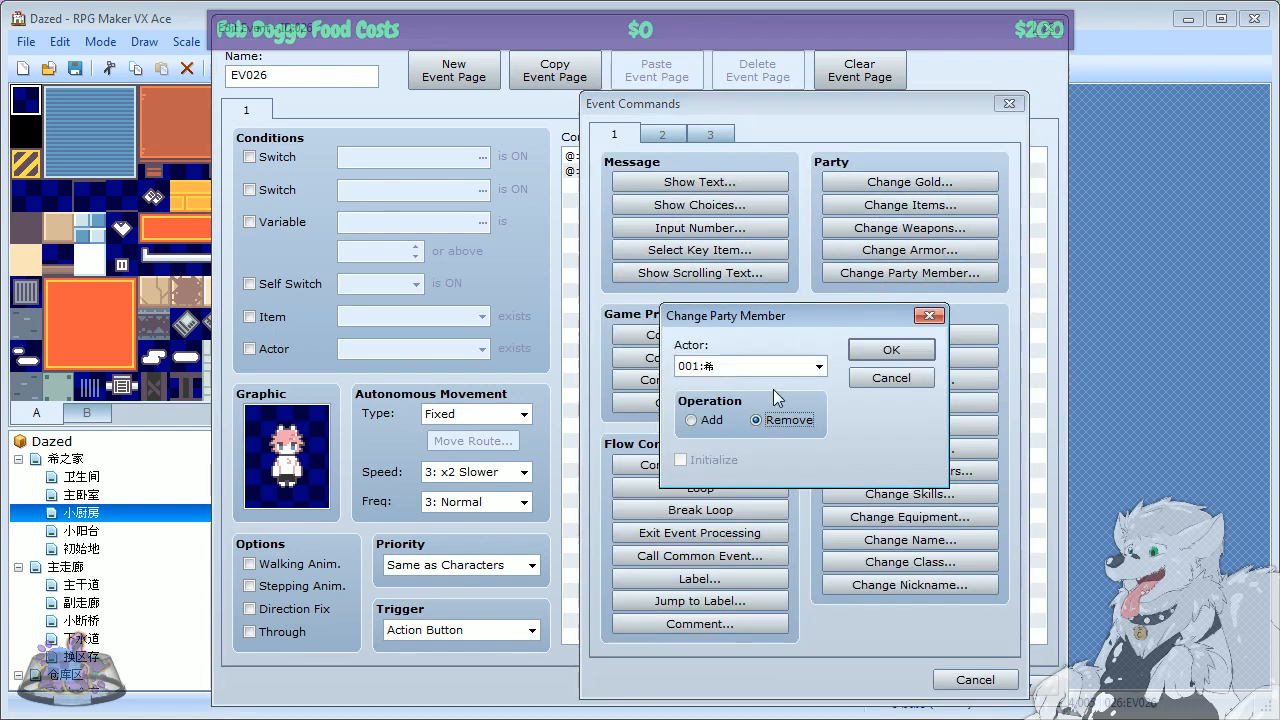
left_click(760, 366)
left_click(722, 386)
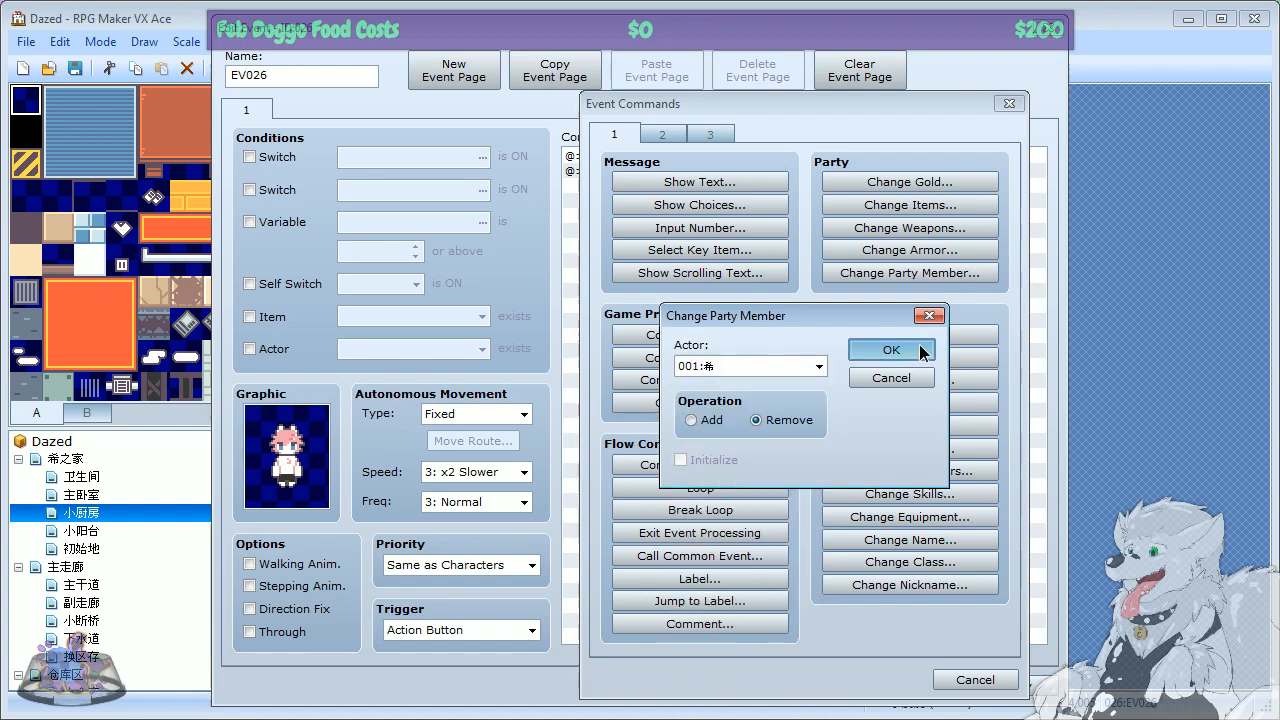
left_click(890, 350)
left_click(826, 686)
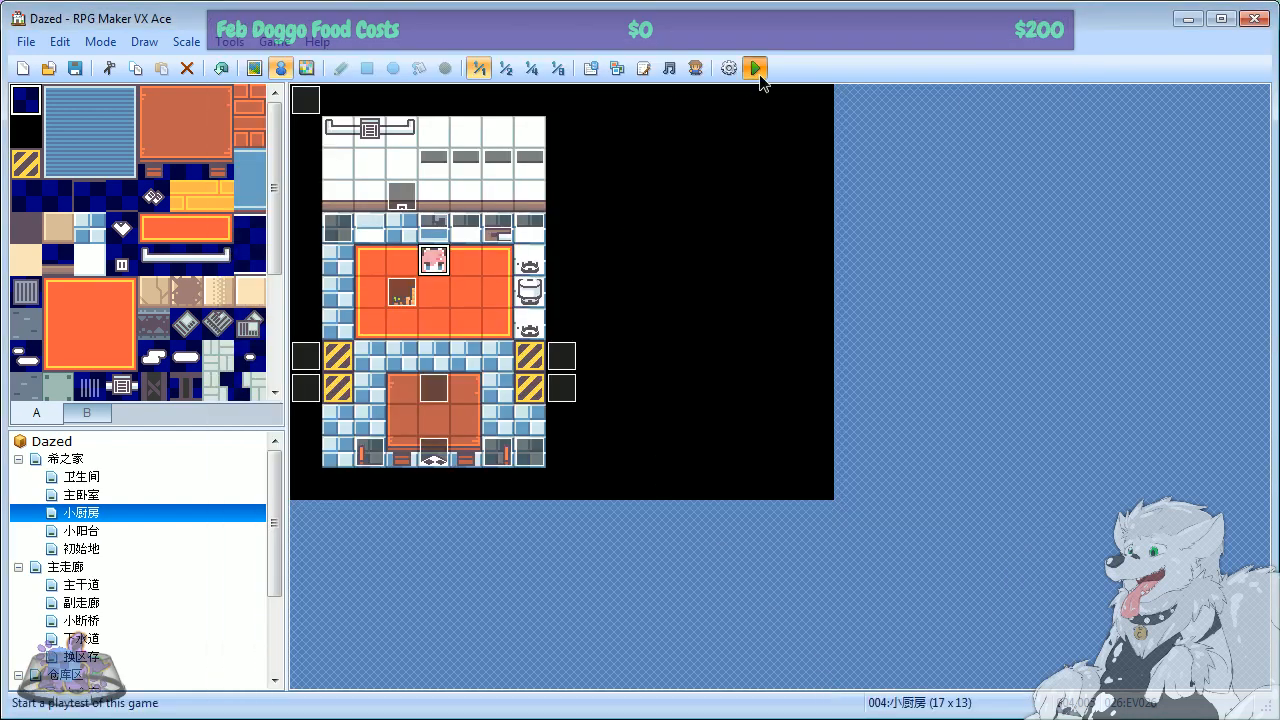
Step: Playtest the game from save slot 2, walk into the kitchen and trigger the pink-haired event
left_click(759, 78)
left_click(558, 414)
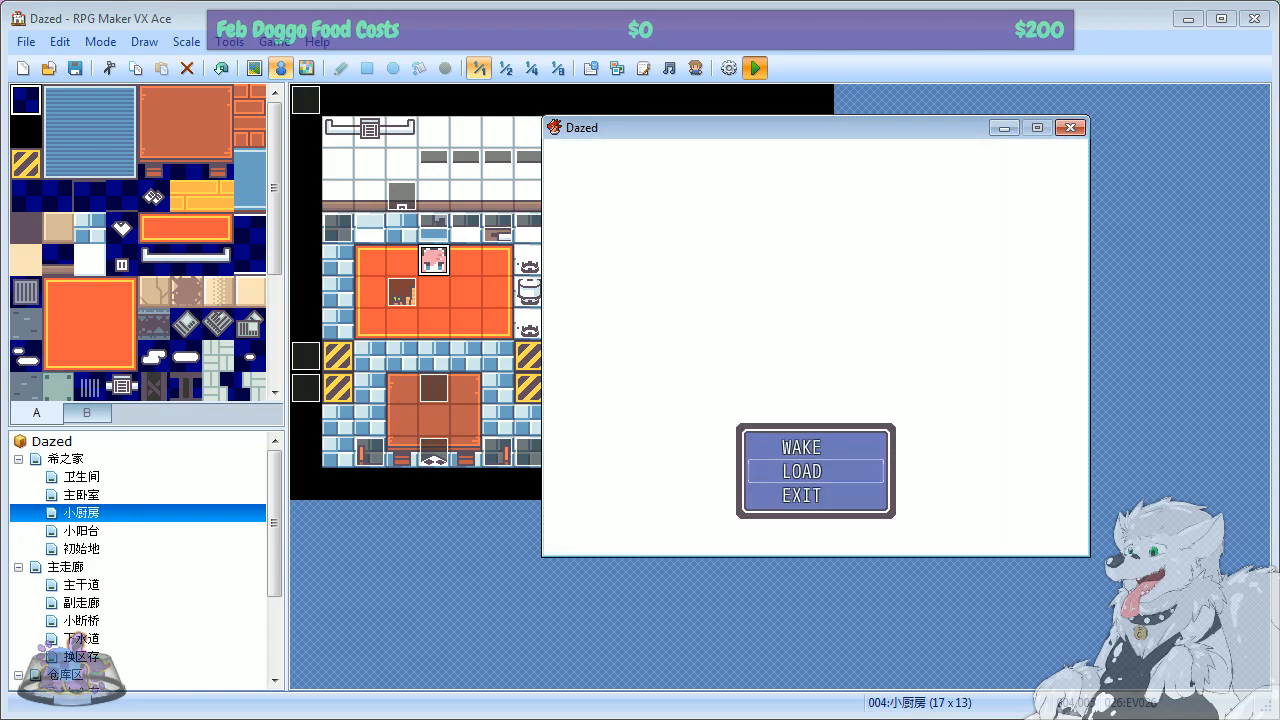
key("Return")
key("Return")
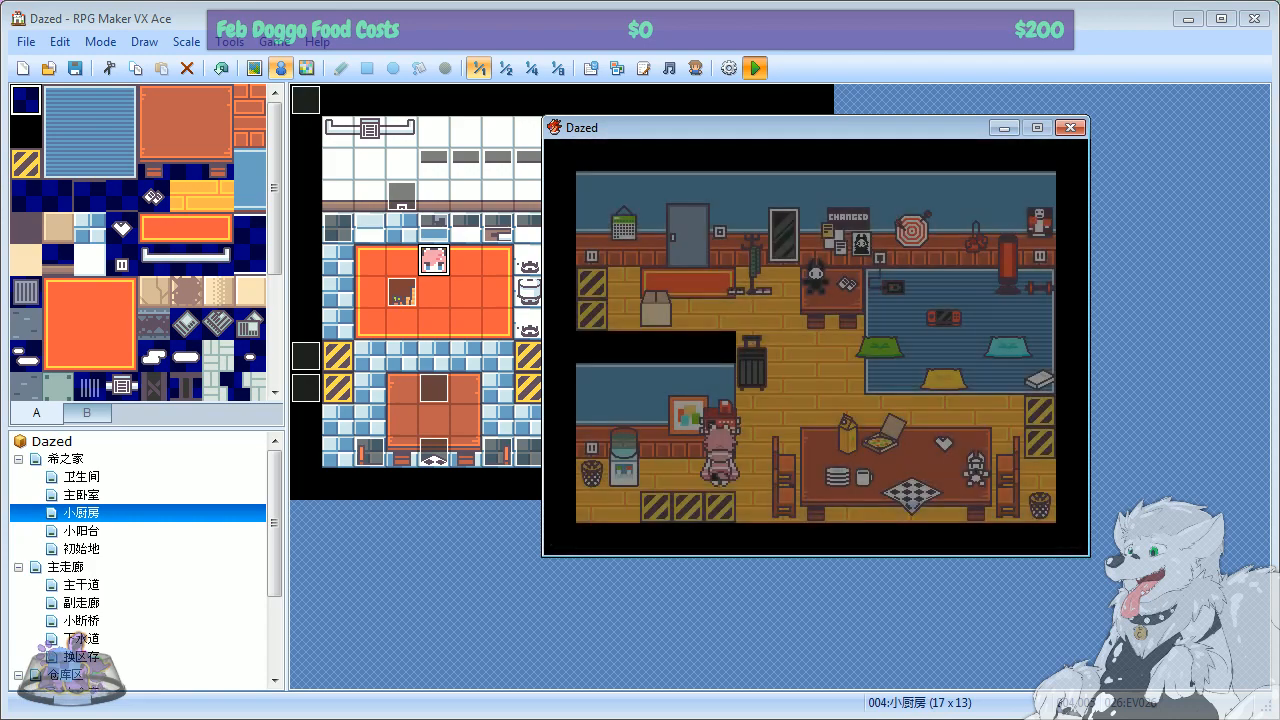
key("Up")
key("Right")
key("Right")
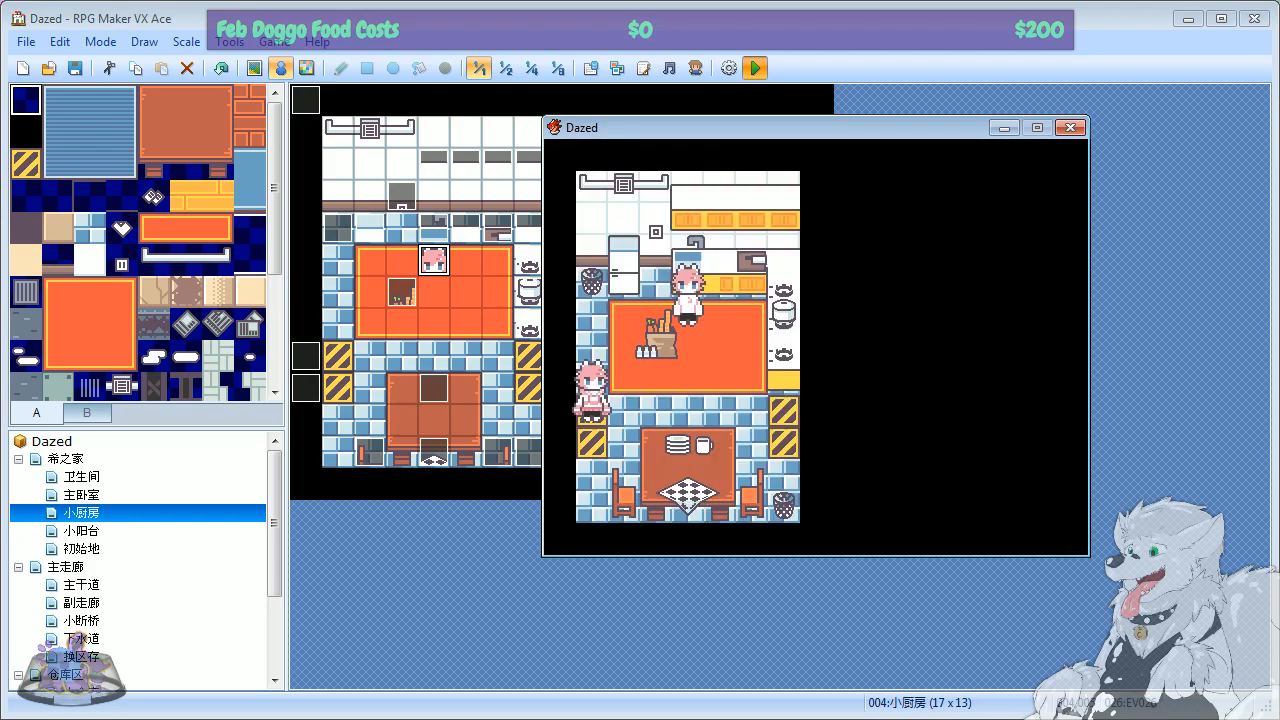
key("Up")
key("Right")
key("Down")
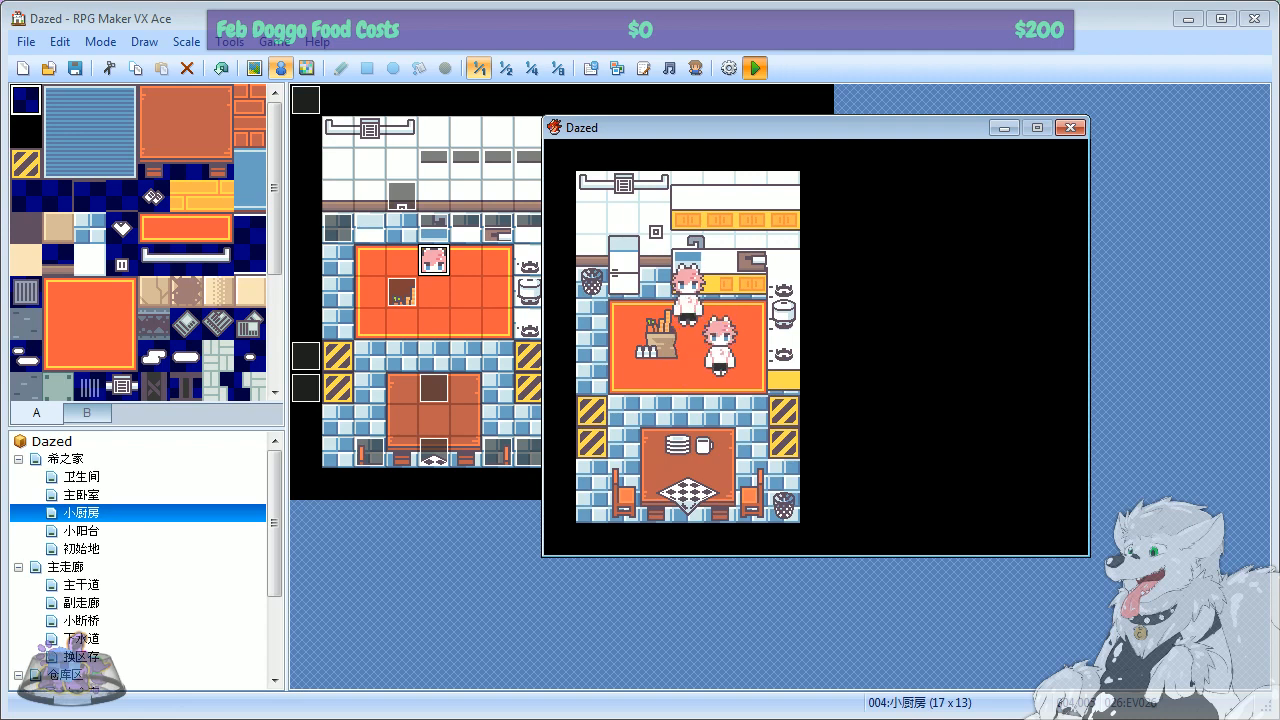
Step: Walk the swapped character through the living room to the door and onto the balcony, and end the playtest
key("Right")
key("Left")
key("Down")
key("Left")
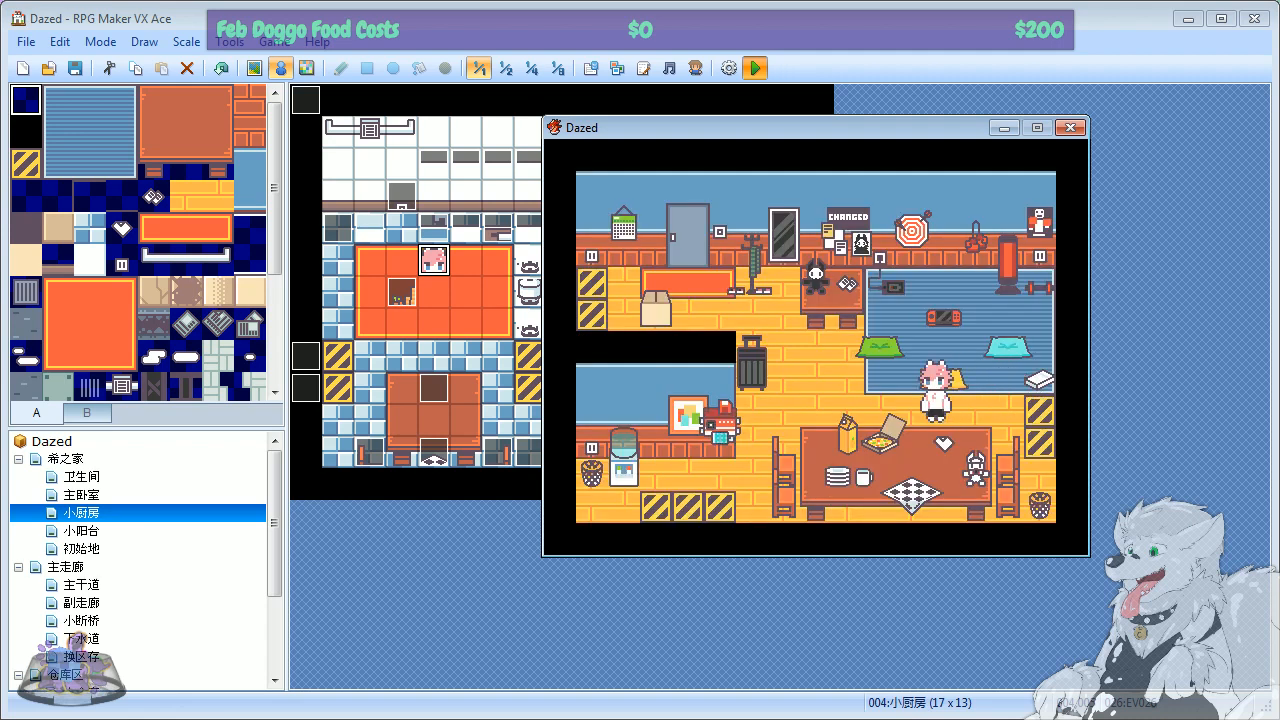
key("Up")
key("Left")
key("Up")
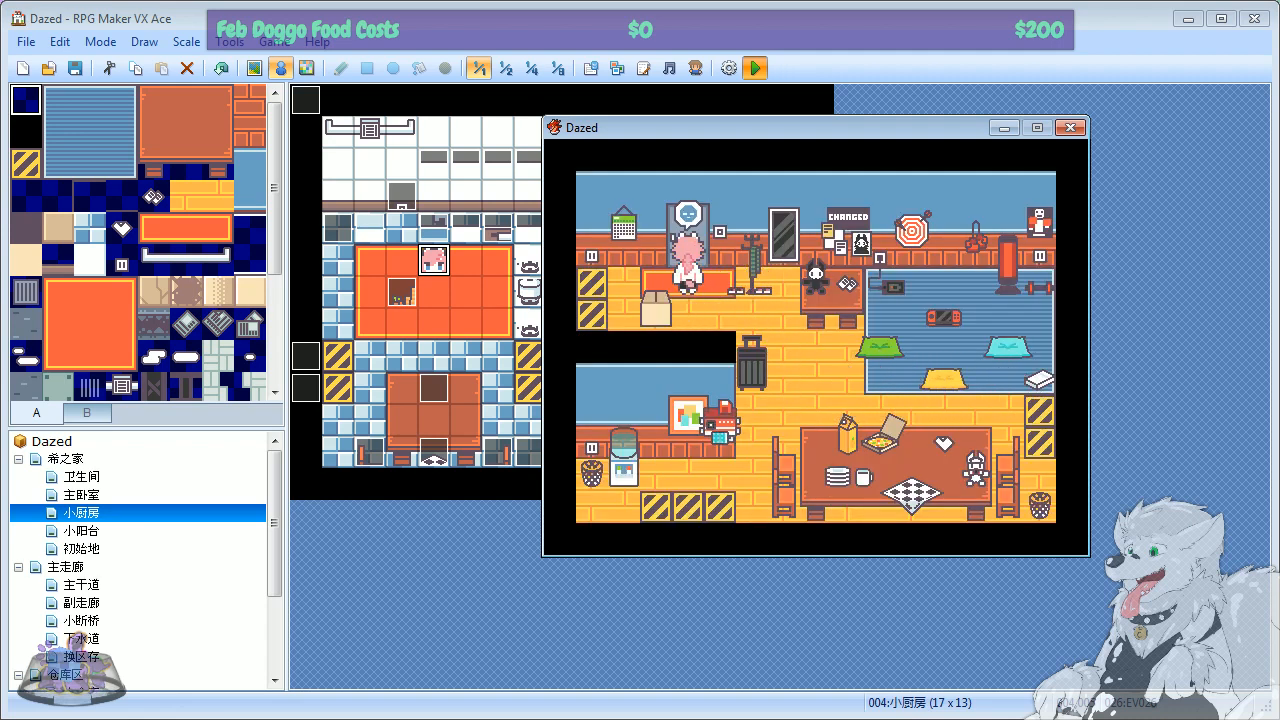
key("Down")
key("Right")
key("Down")
key("Right")
key("Down")
key("Right")
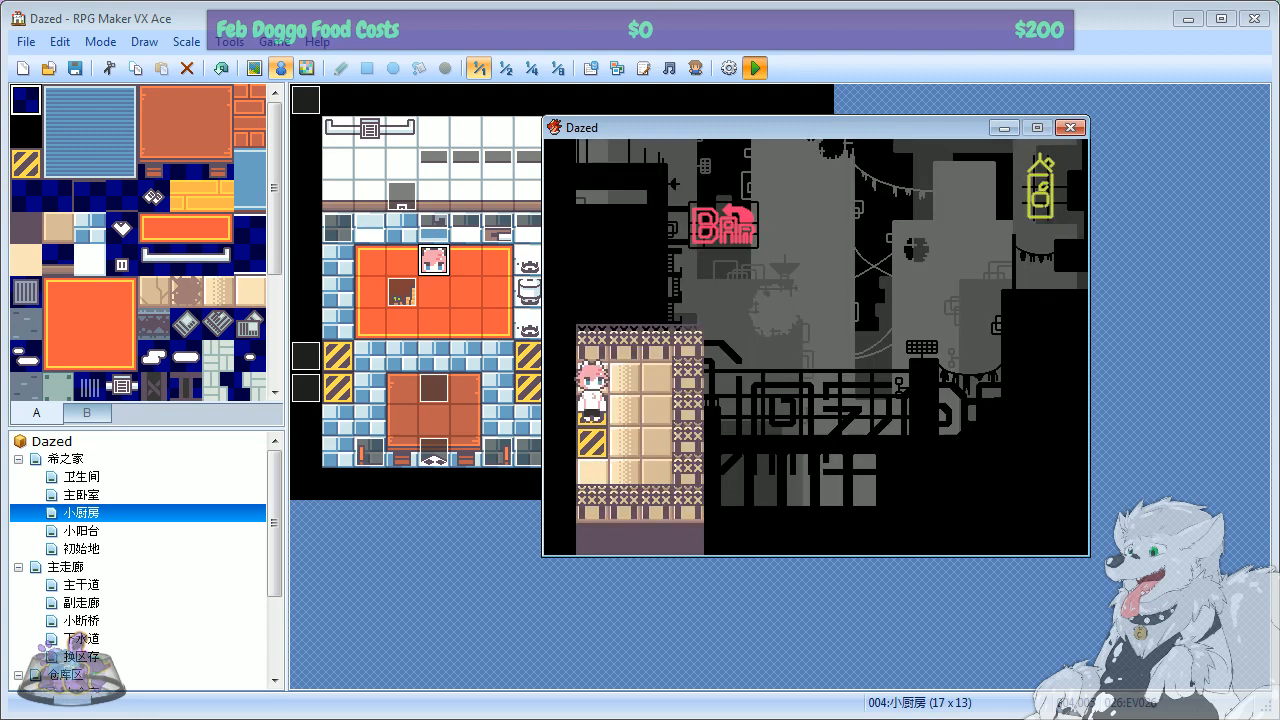
key("Right")
key("Up")
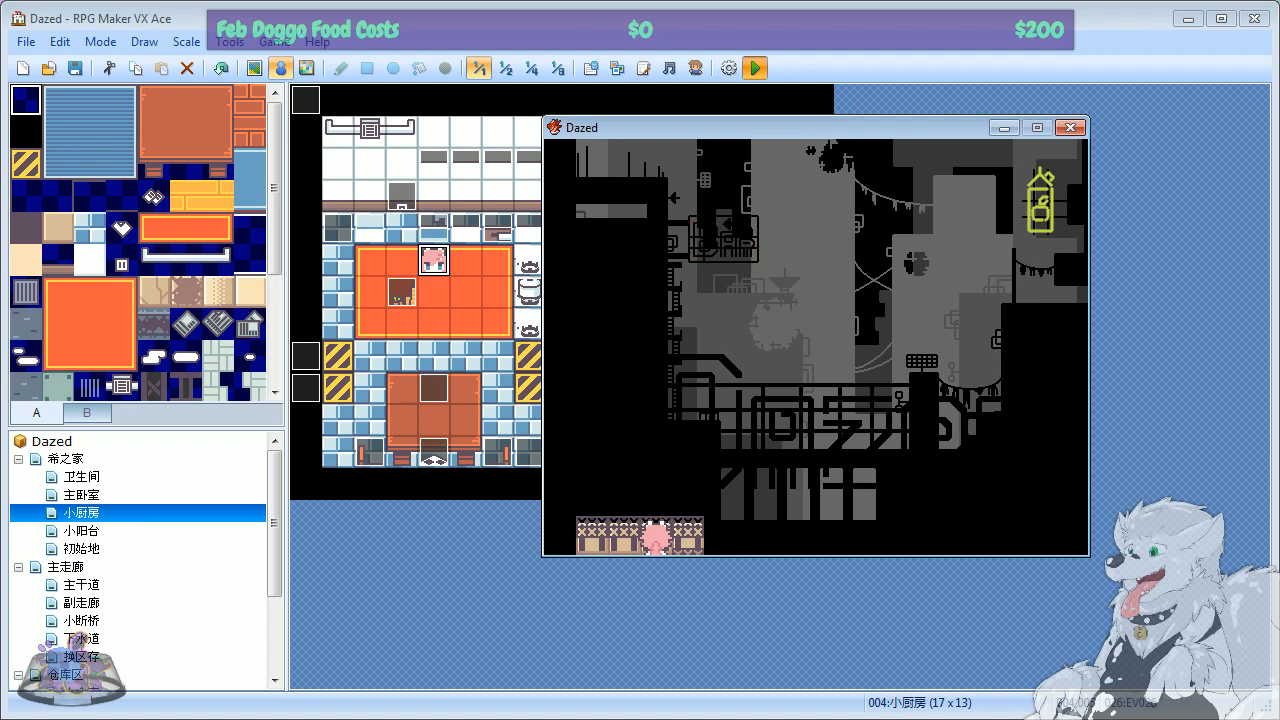
left_click(1071, 128)
Step: Change event EV026's graphic to the brown cat sprite from character sheet 01, and save the event
right_click(427, 280)
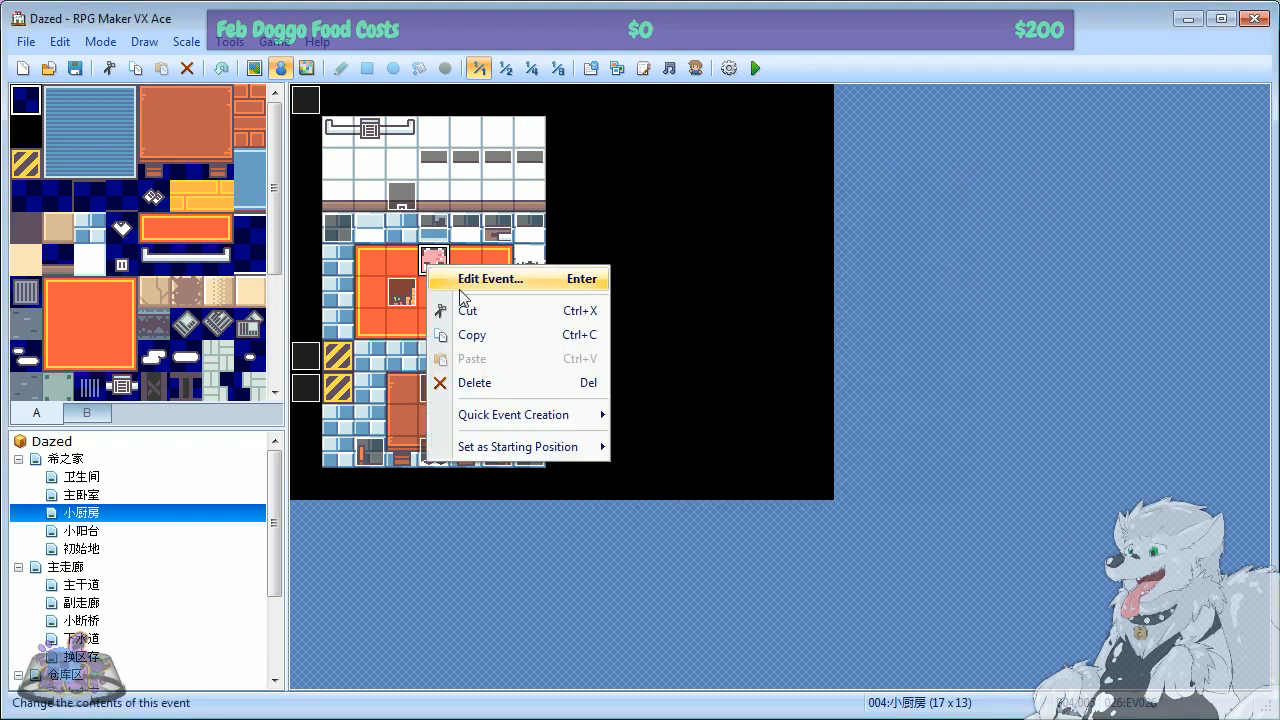
left_click(468, 276)
double_click(281, 474)
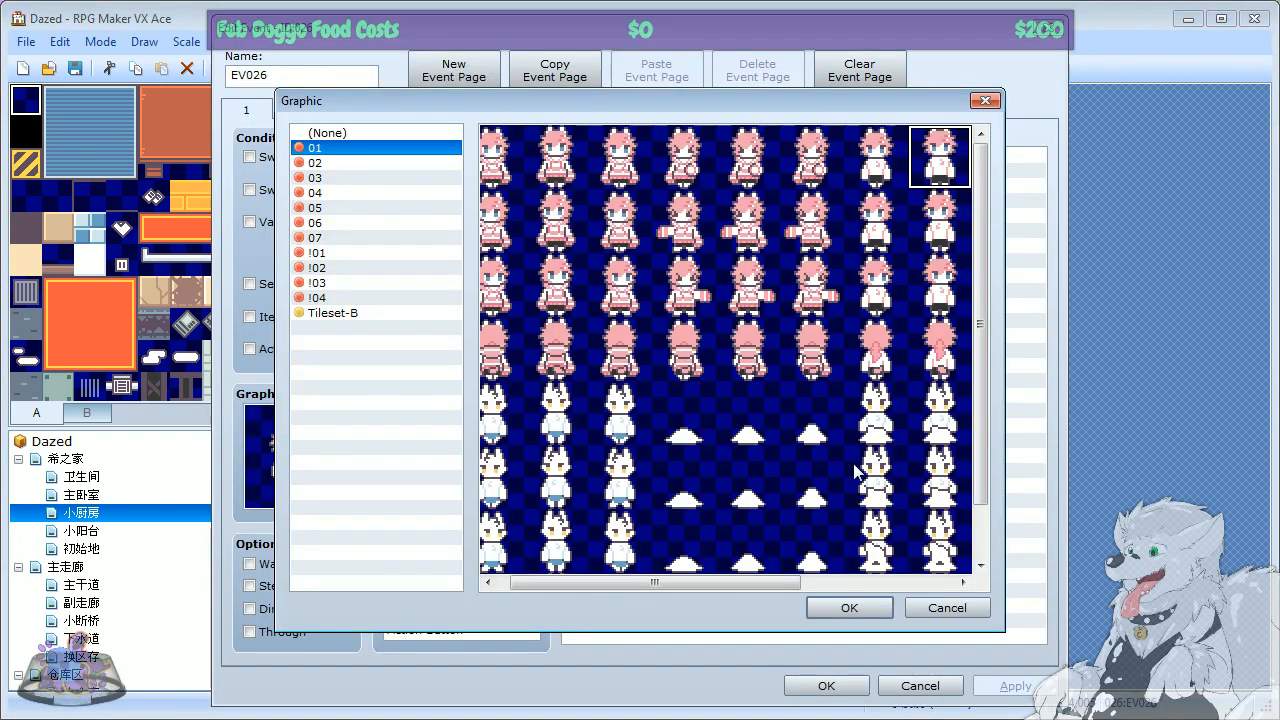
left_click(825, 582)
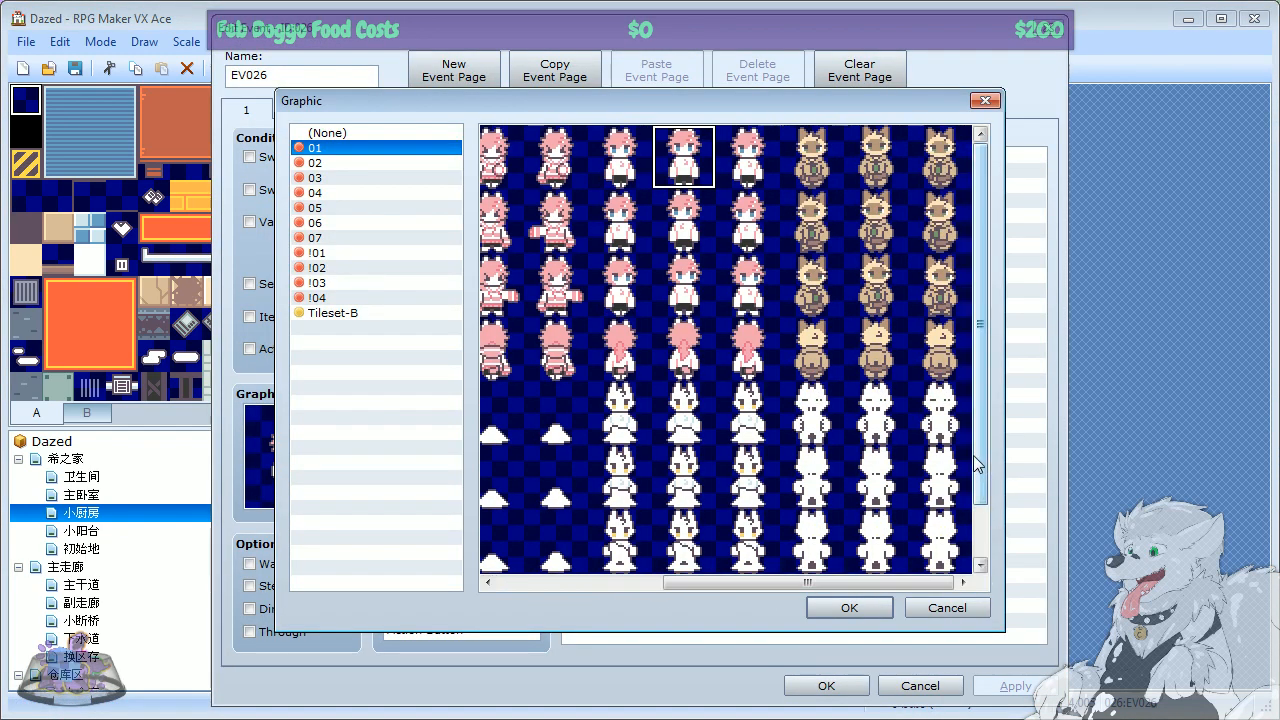
left_click(878, 160)
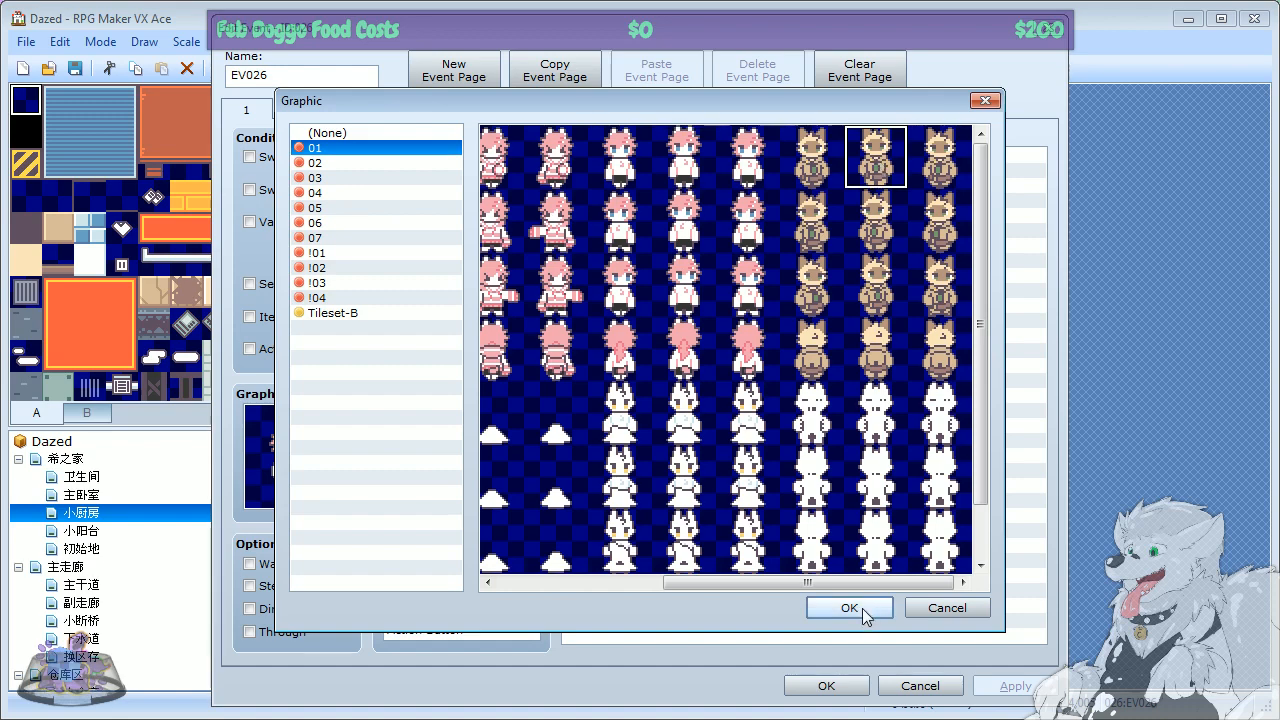
left_click(860, 608)
left_click(997, 686)
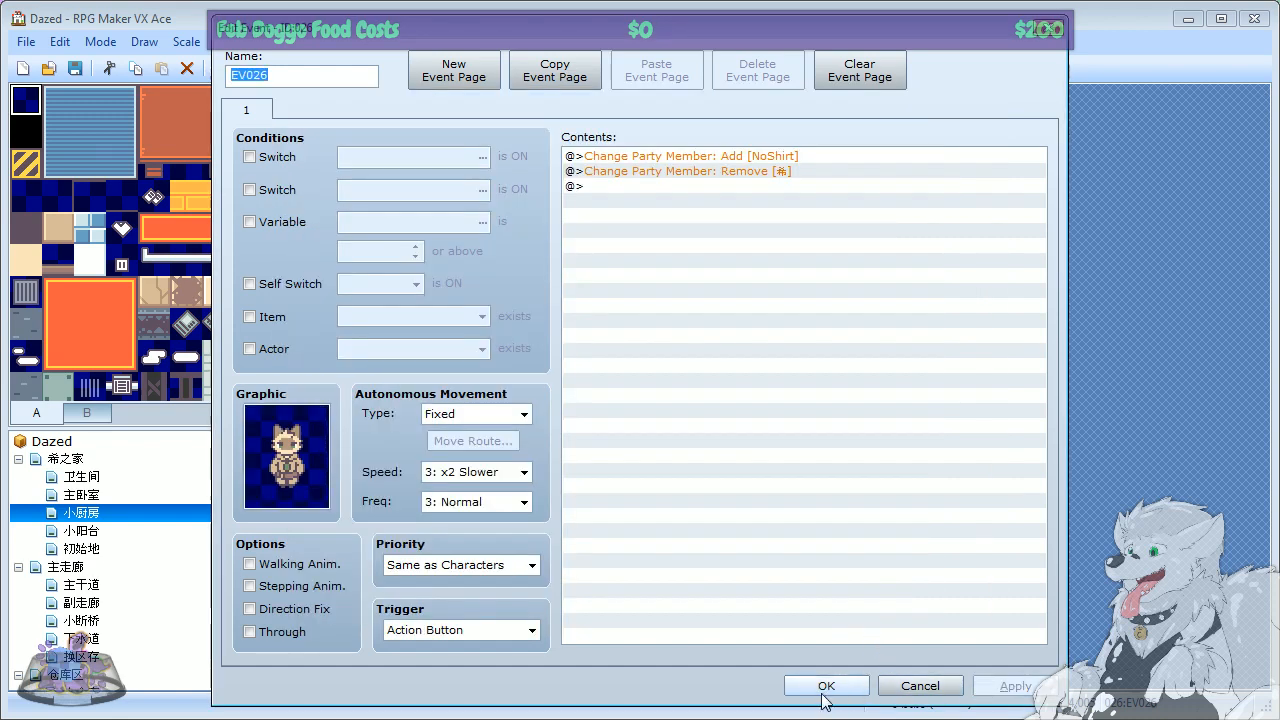
left_click(824, 686)
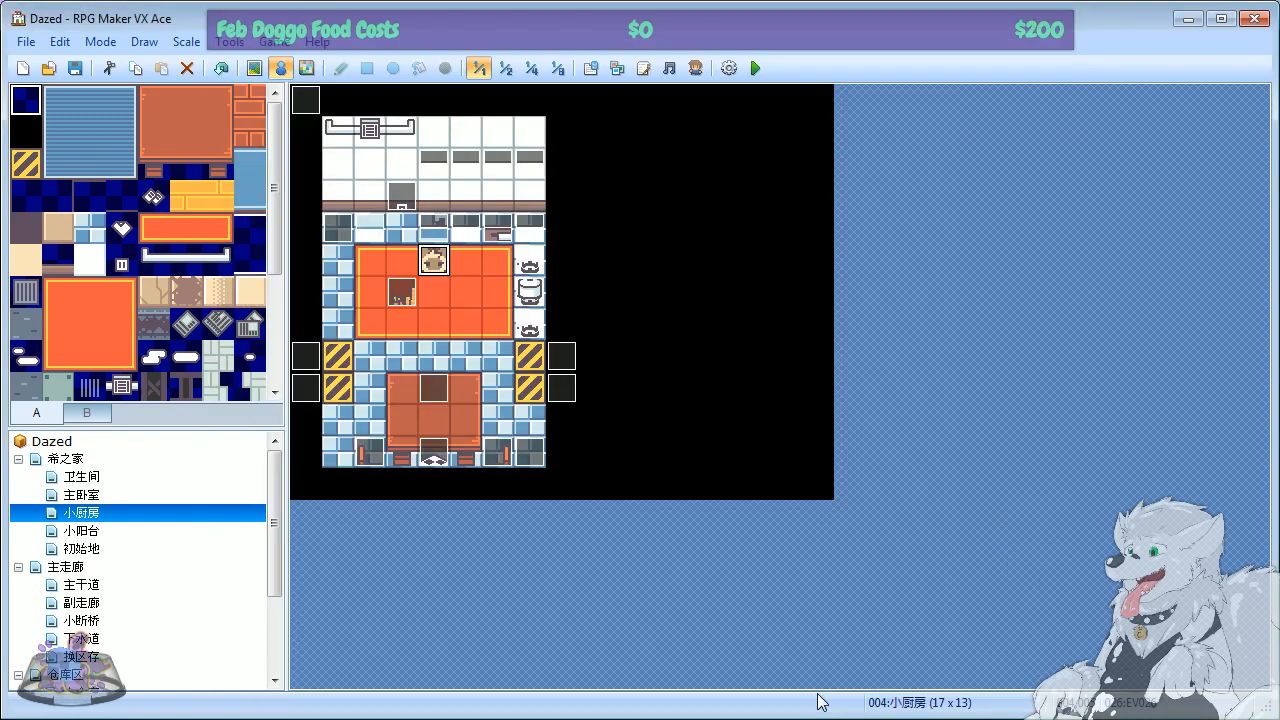
Step: Playtest from the saved game again, trigger the brown cat event in the kitchen, and close the game
left_click(748, 70)
left_click(560, 413)
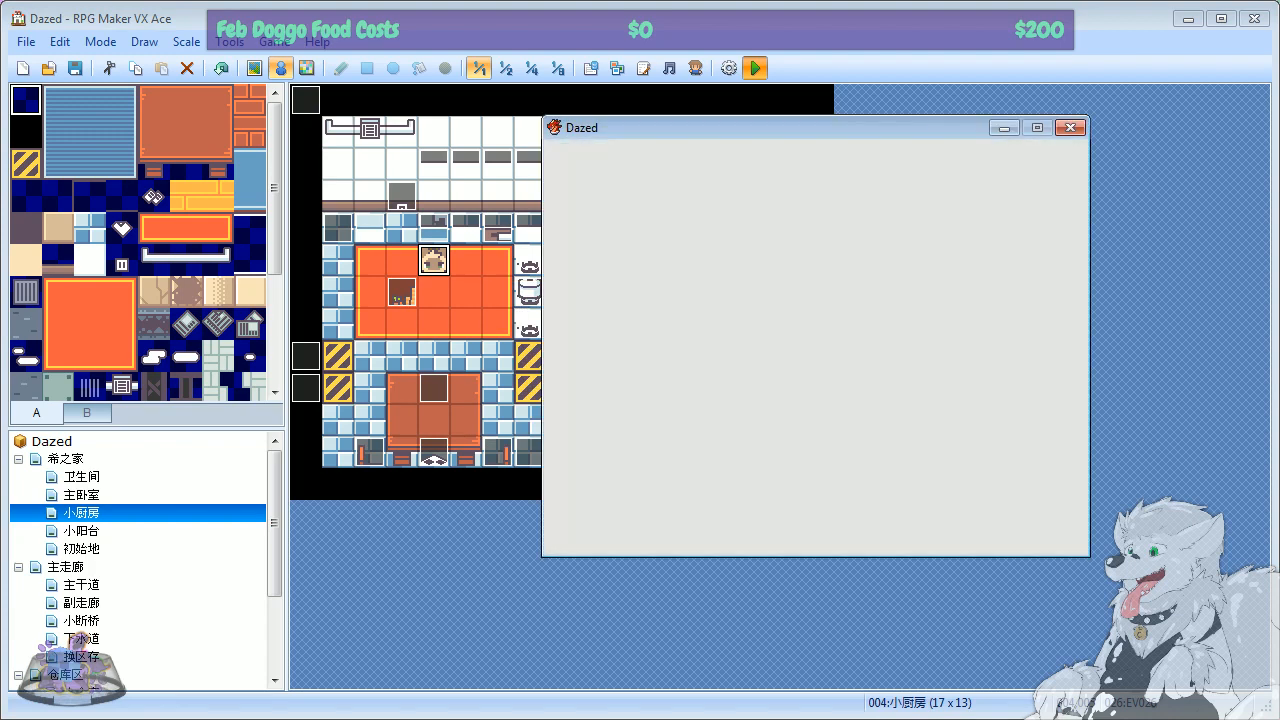
key("Return")
key("Return")
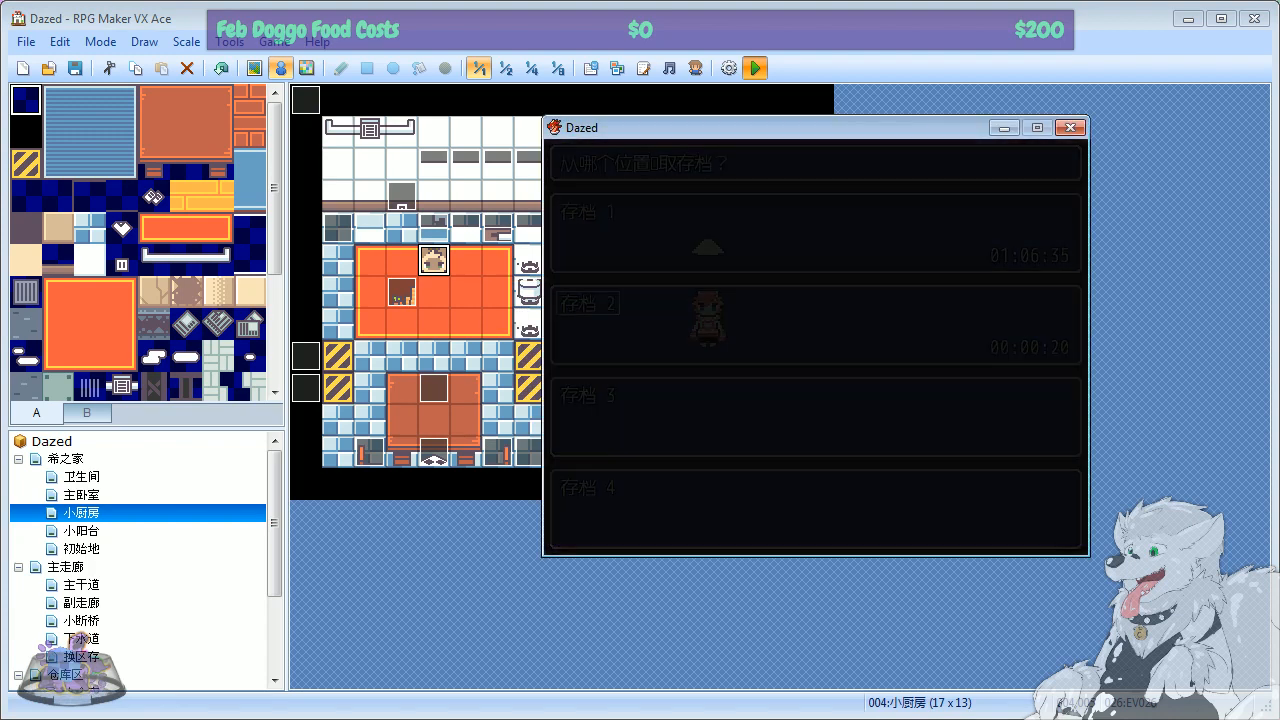
key("Right")
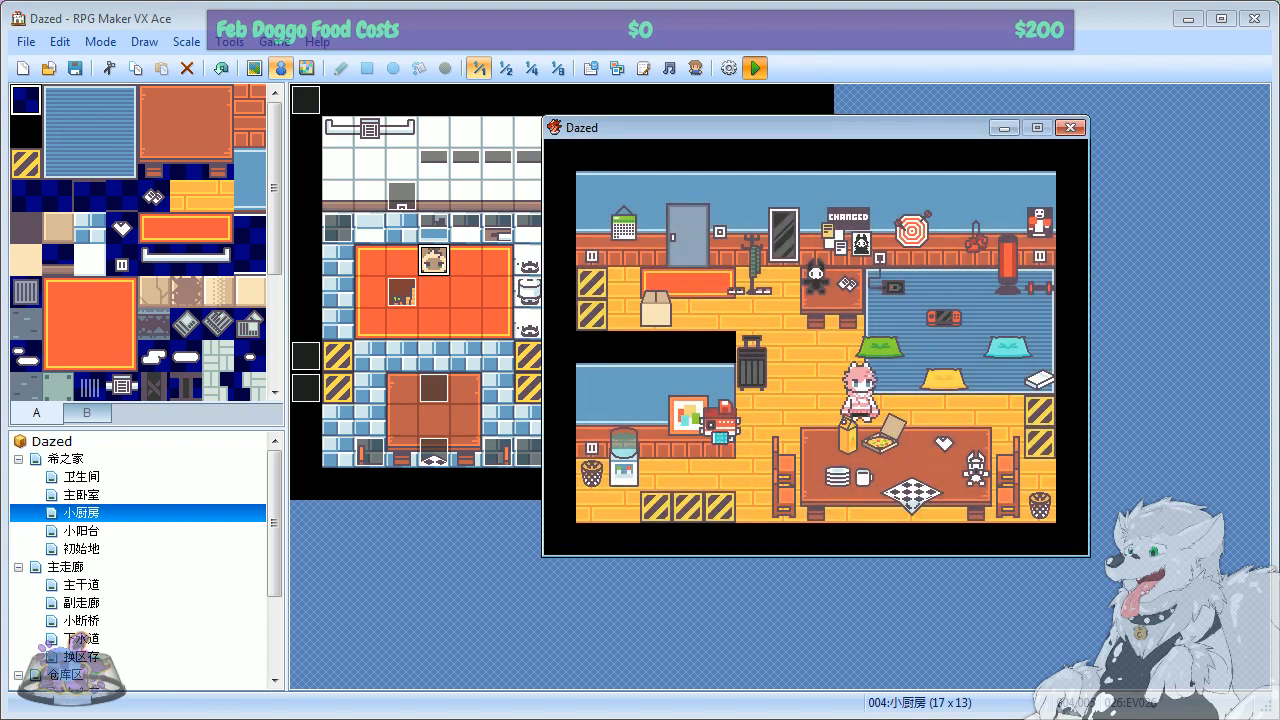
key("Up")
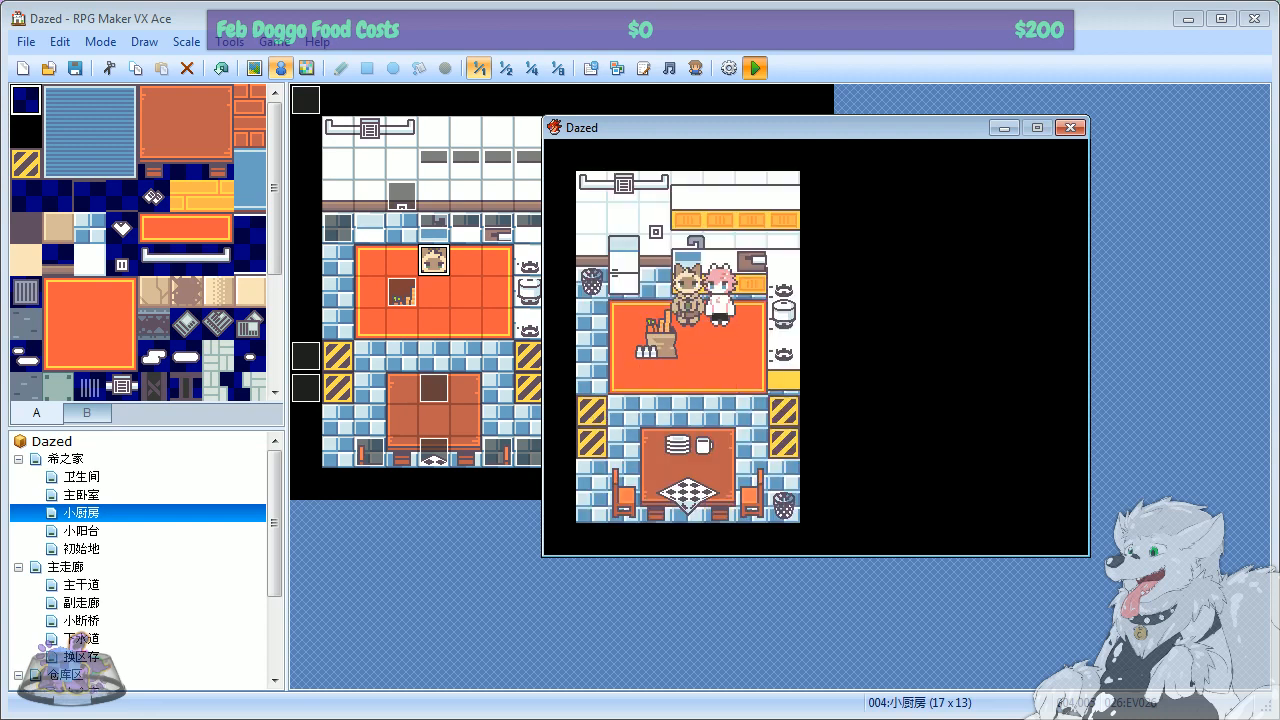
key("Down")
key("Up")
key("Left")
key("Down")
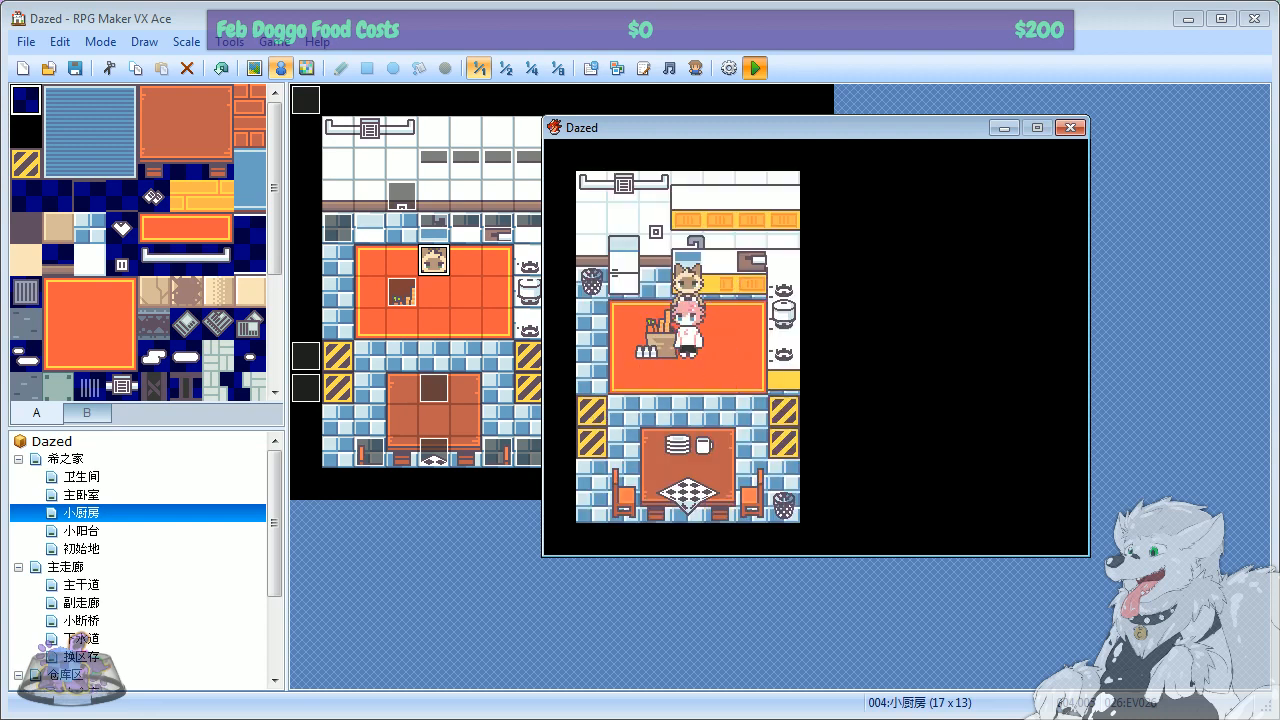
left_click(1070, 127)
right_click(445, 258)
left_click(490, 269)
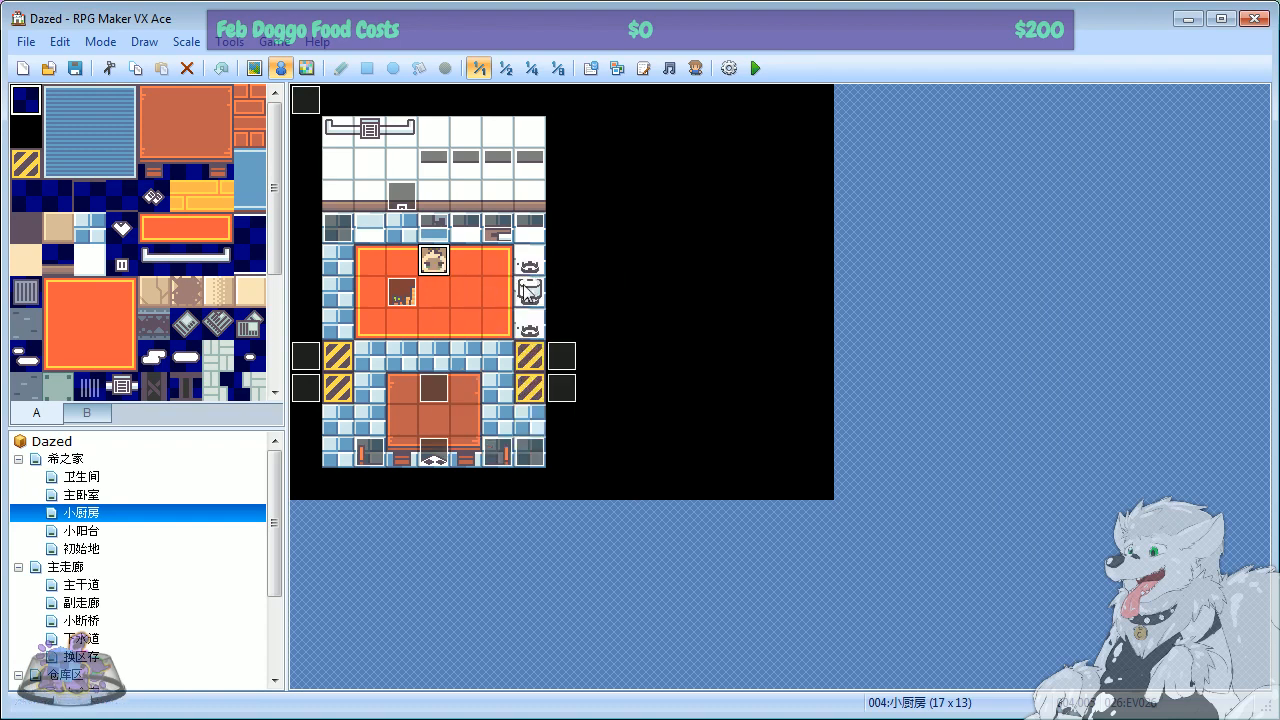
double_click(704, 172)
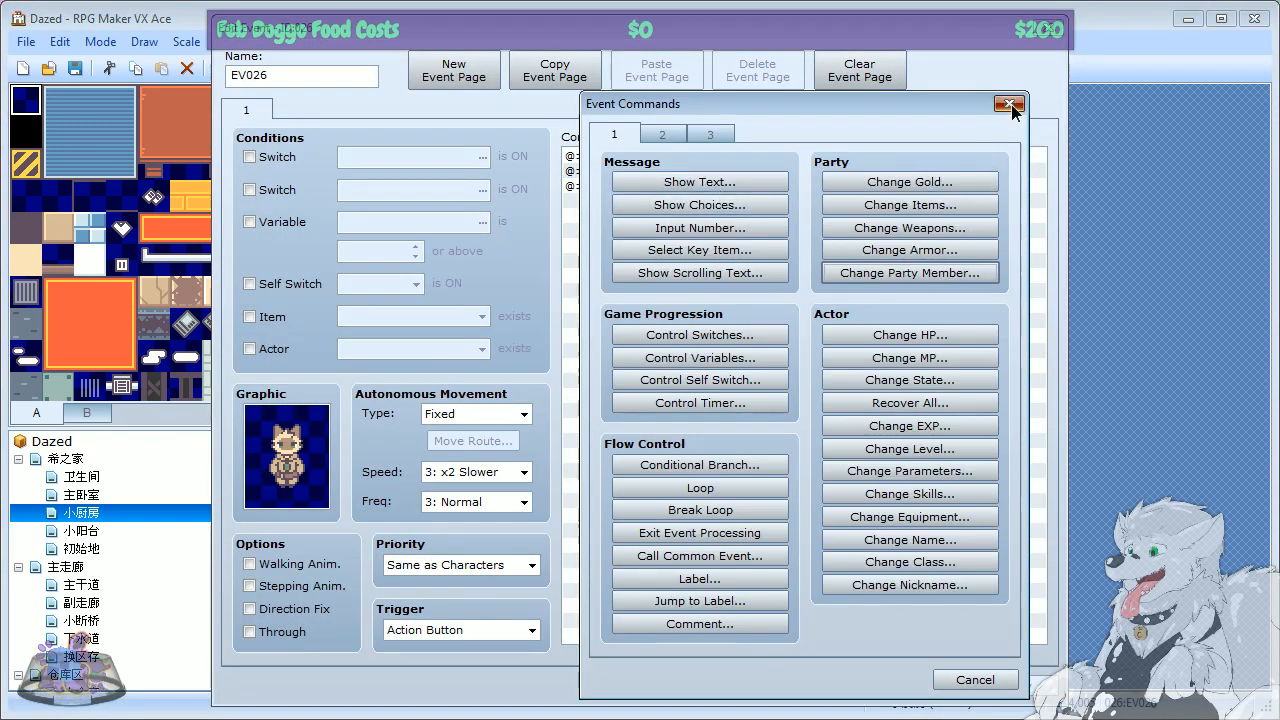
left_click(1014, 106)
double_click(742, 158)
left_click(1016, 107)
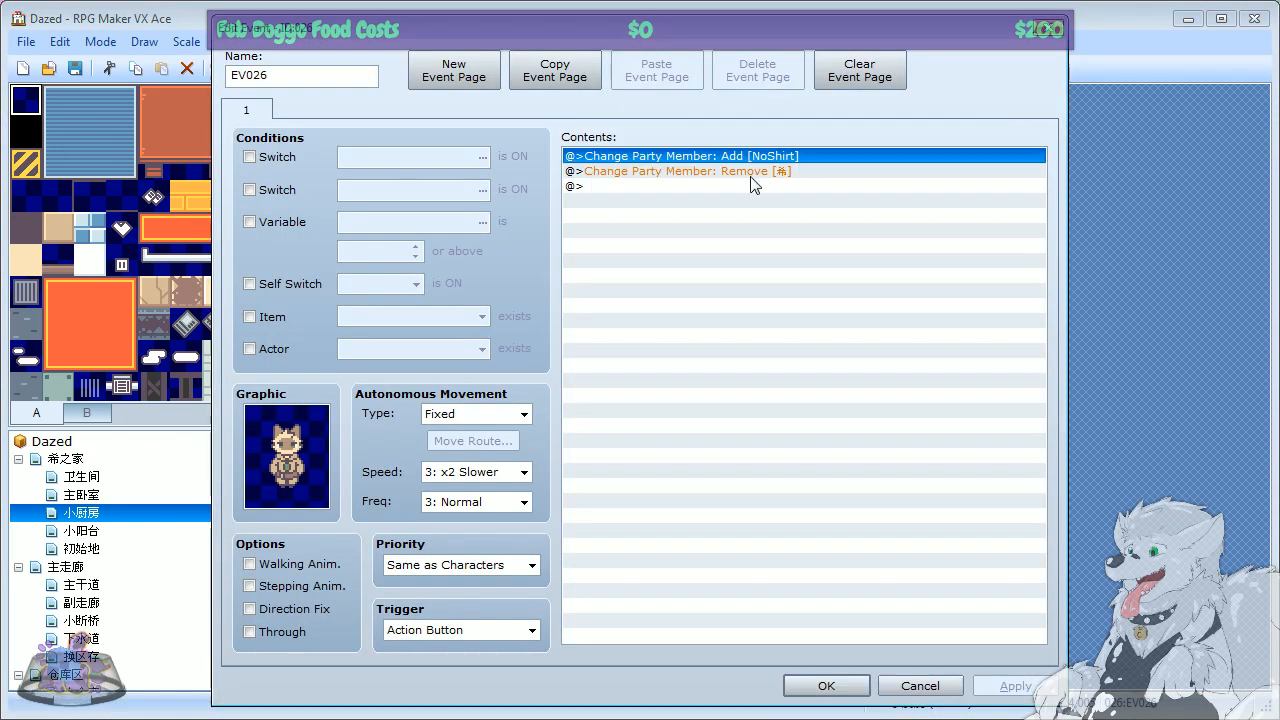
right_click(720, 166)
left_click(760, 198)
left_click(745, 367)
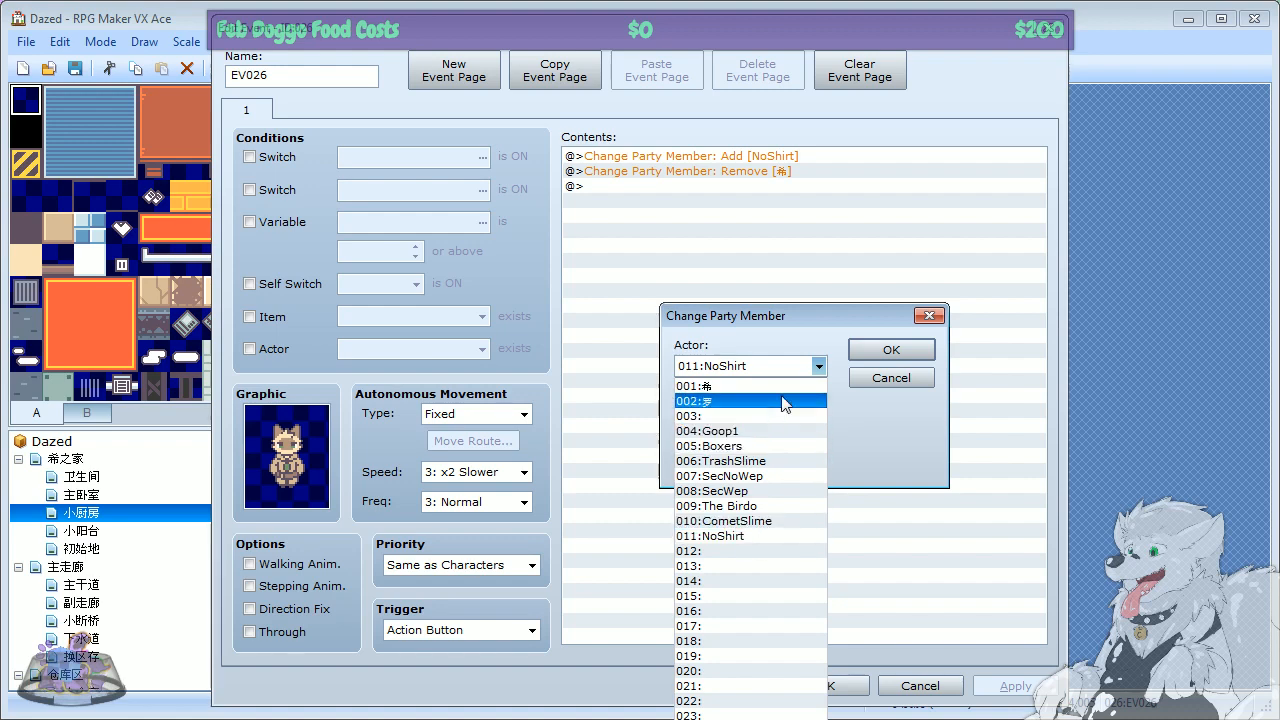
left_click(887, 378)
left_click(887, 378)
left_click(849, 686)
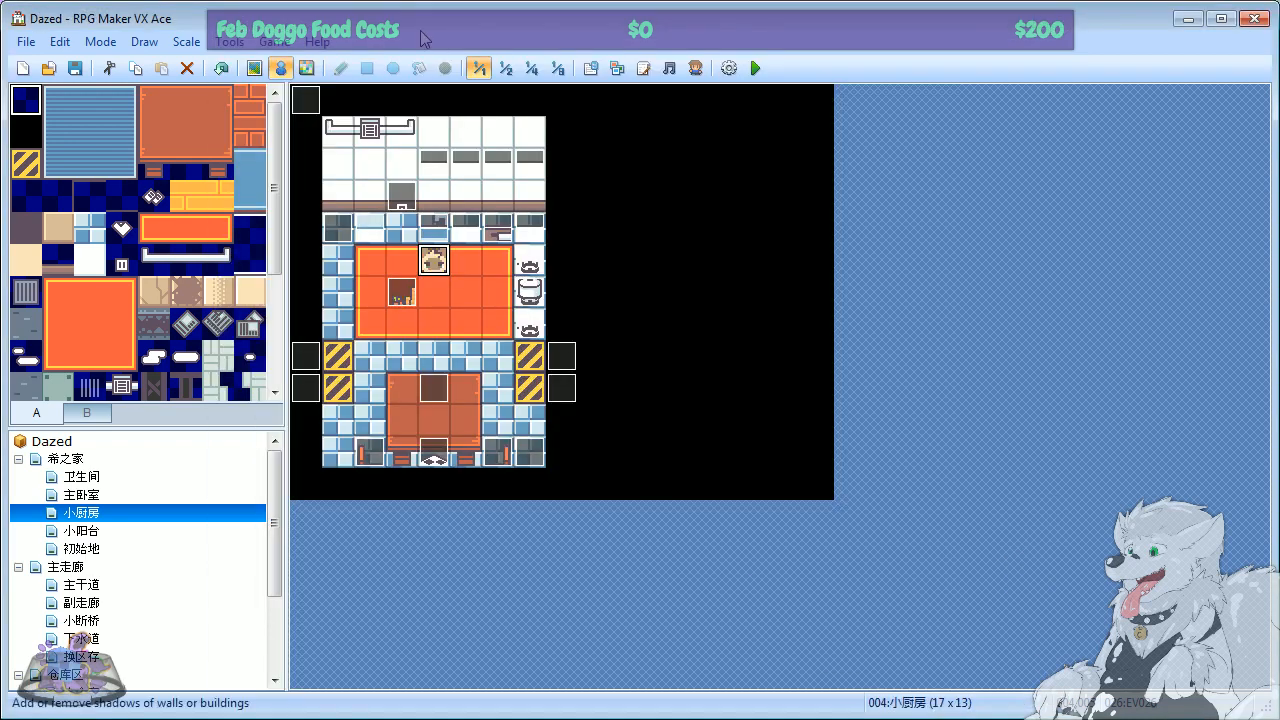
Step: Open the actor database and review the existing actors from 009:The Birdo up to 004:Goop1
left_click(591, 68)
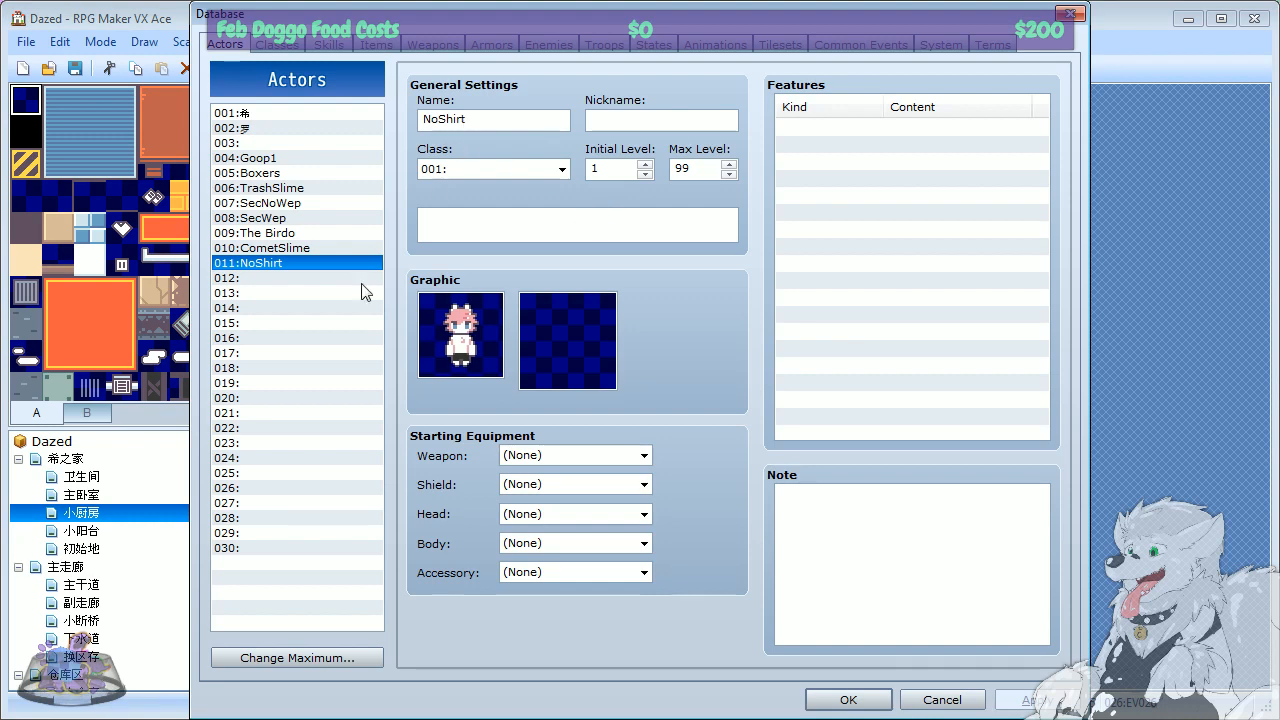
left_click(271, 233)
left_click(269, 218)
left_click(267, 203)
left_click(265, 188)
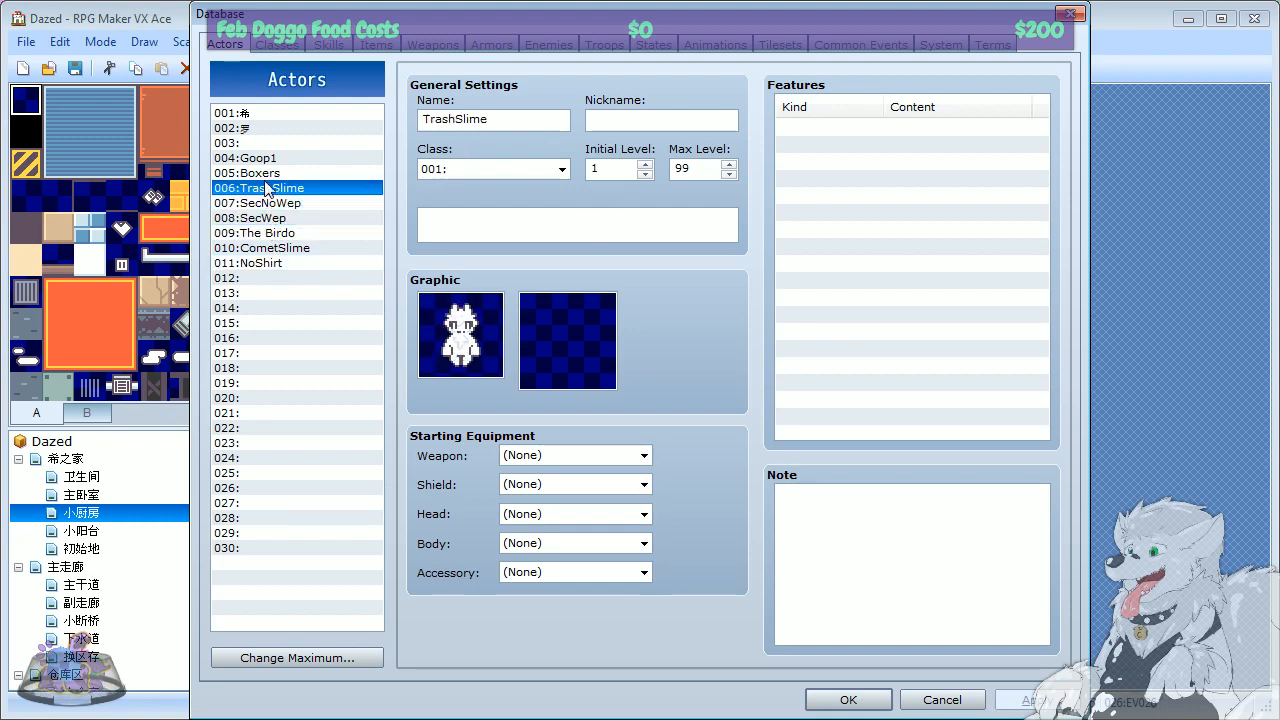
left_click(262, 173)
left_click(262, 158)
Step: Give empty actor 012 the brown cat character graphic from sheet 01
left_click(255, 277)
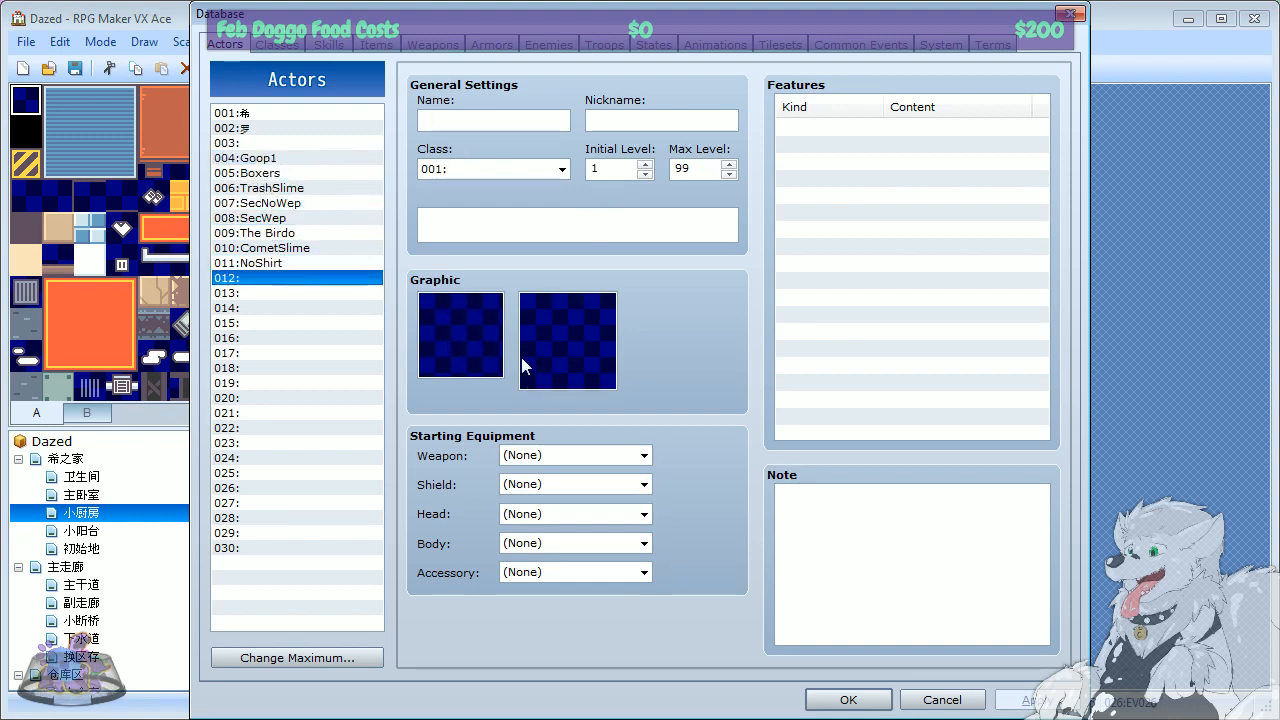
double_click(500, 334)
left_click(323, 162)
left_click(331, 193)
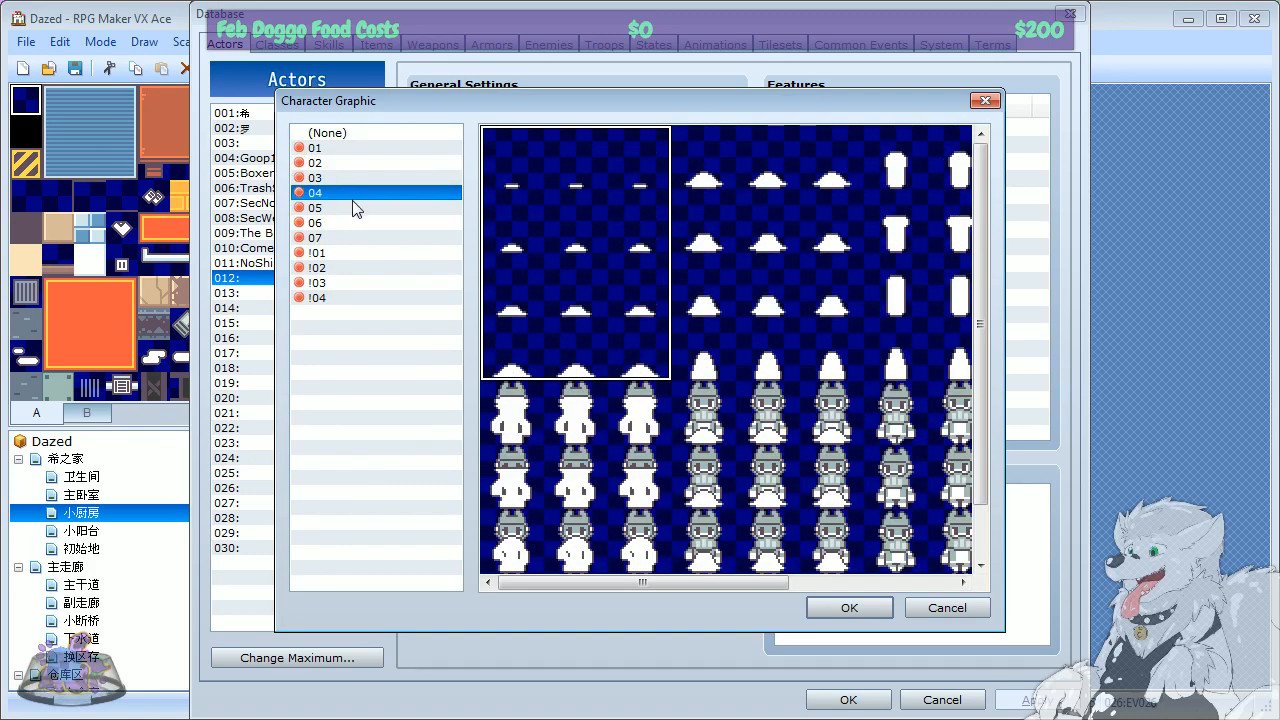
left_click(340, 148)
left_click_drag(752, 582, 918, 582)
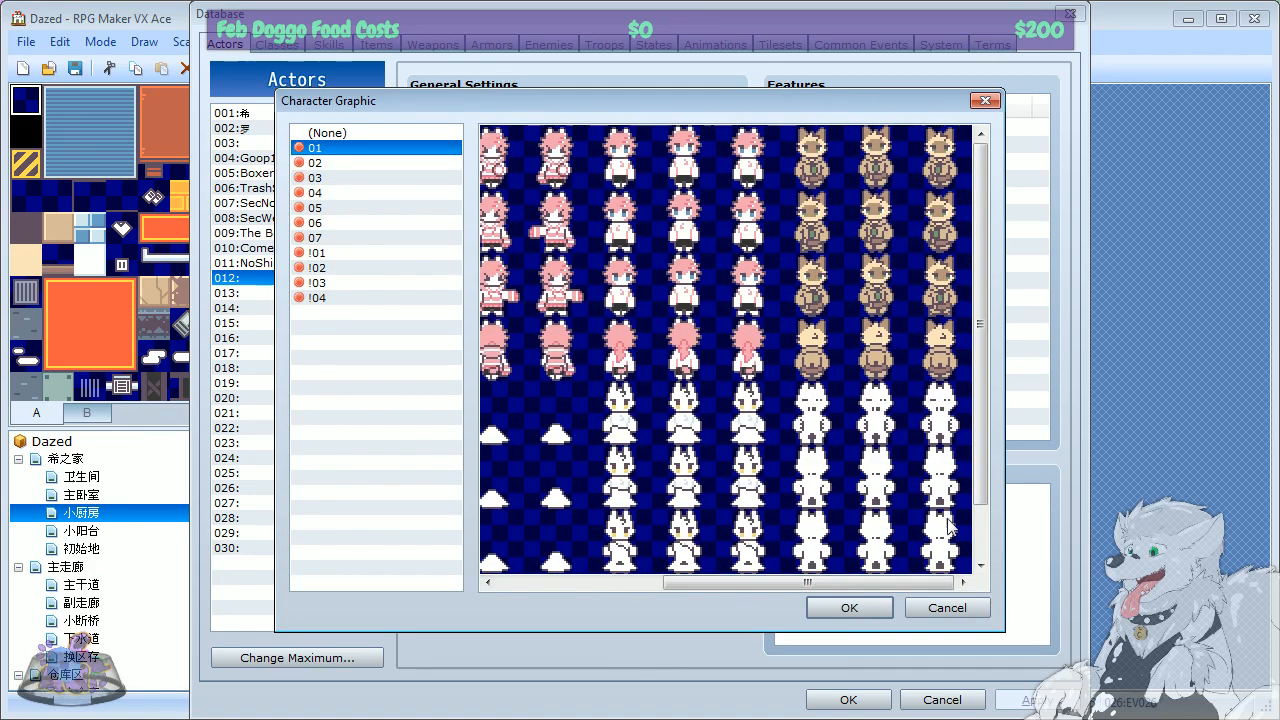
left_click(877, 172)
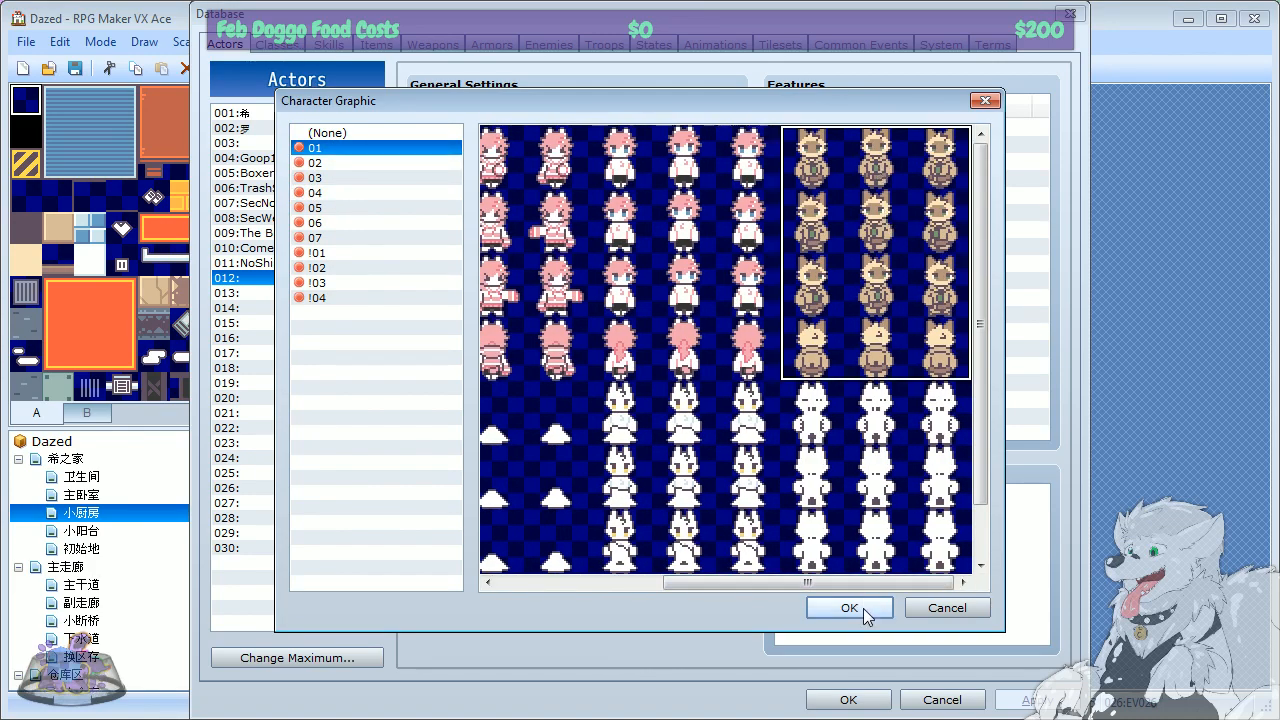
left_click(849, 608)
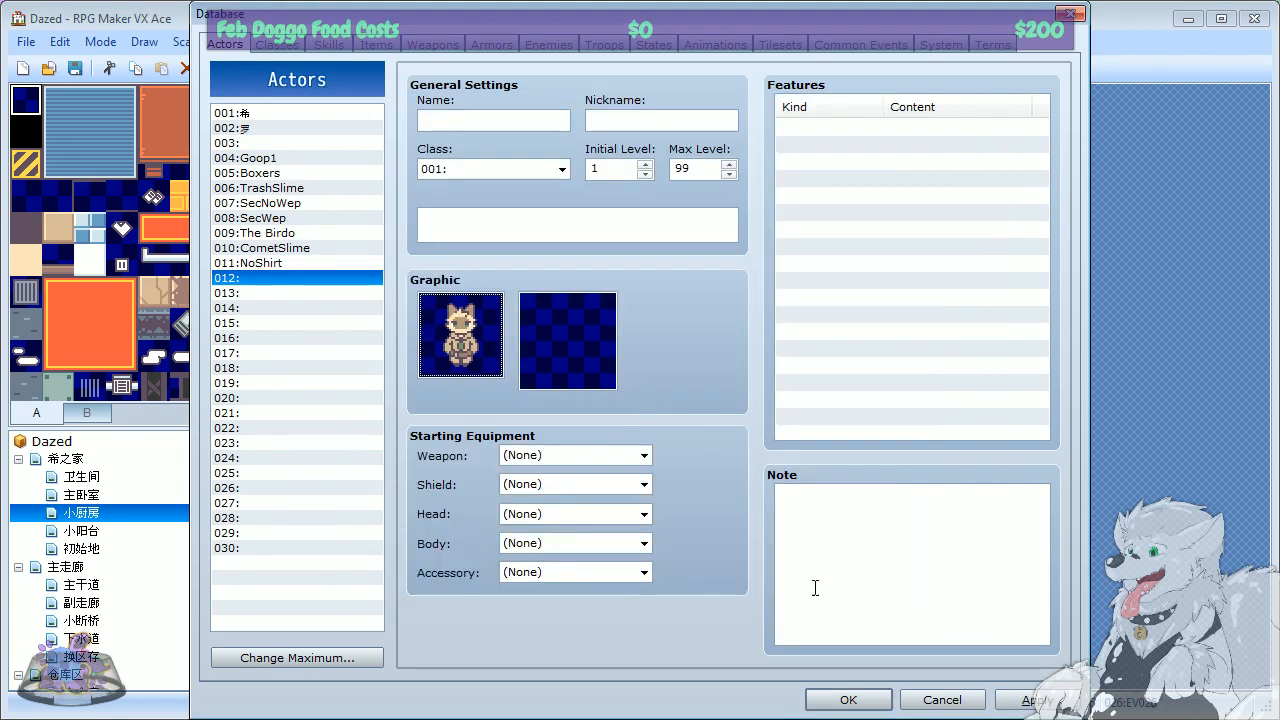
Step: Save the actor database, and set EV026's first Change Party Member command to add the unnamed actor 012
left_click(848, 700)
right_click(432, 258)
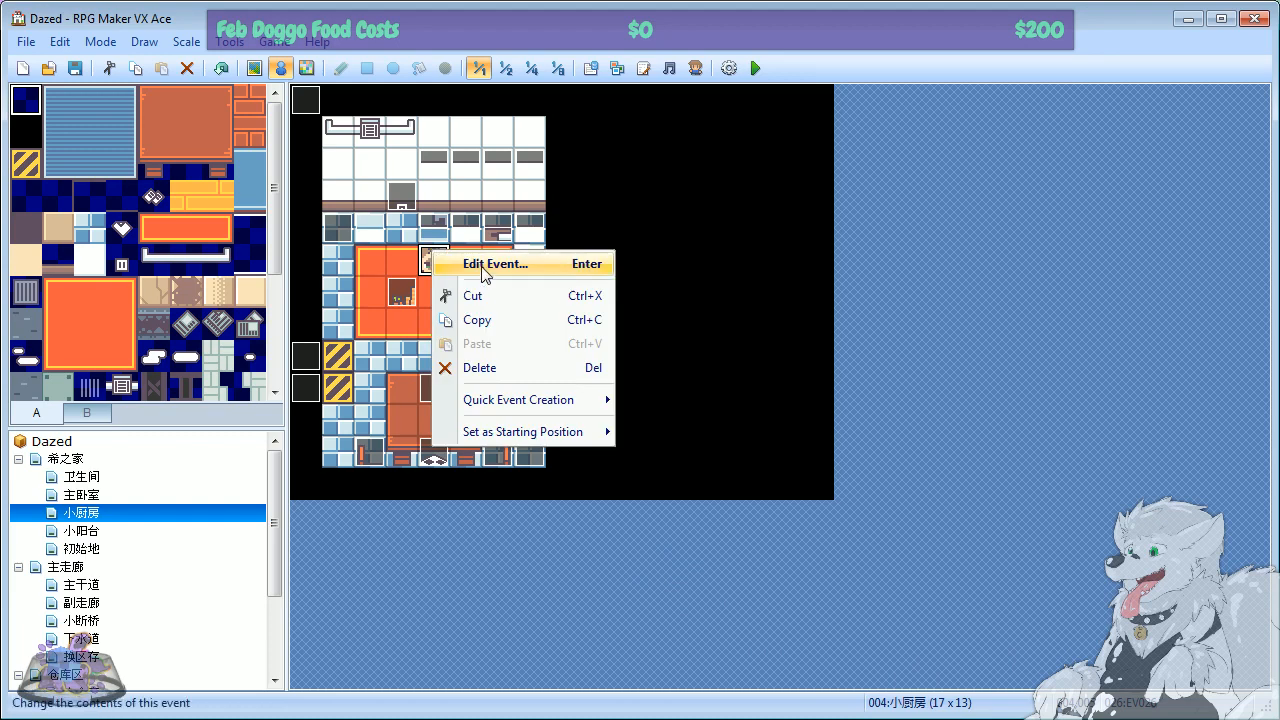
left_click(482, 264)
left_click(692, 155)
right_click(692, 155)
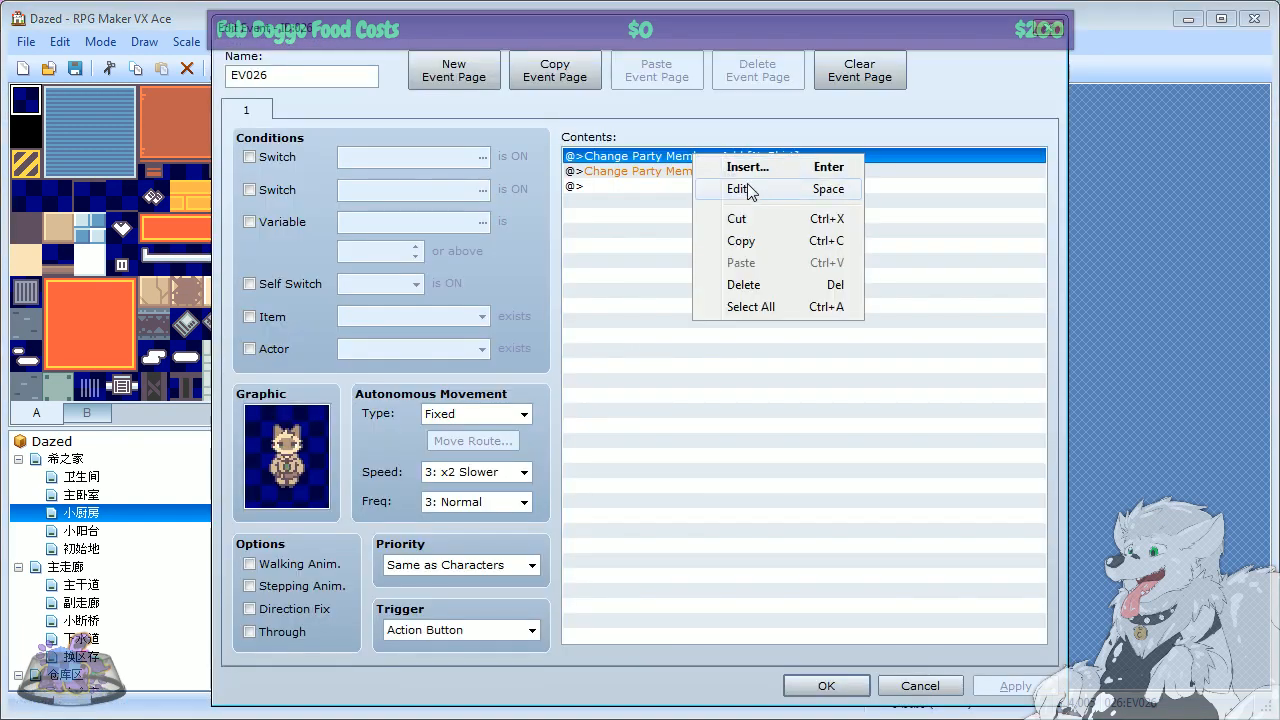
left_click(748, 187)
left_click(766, 366)
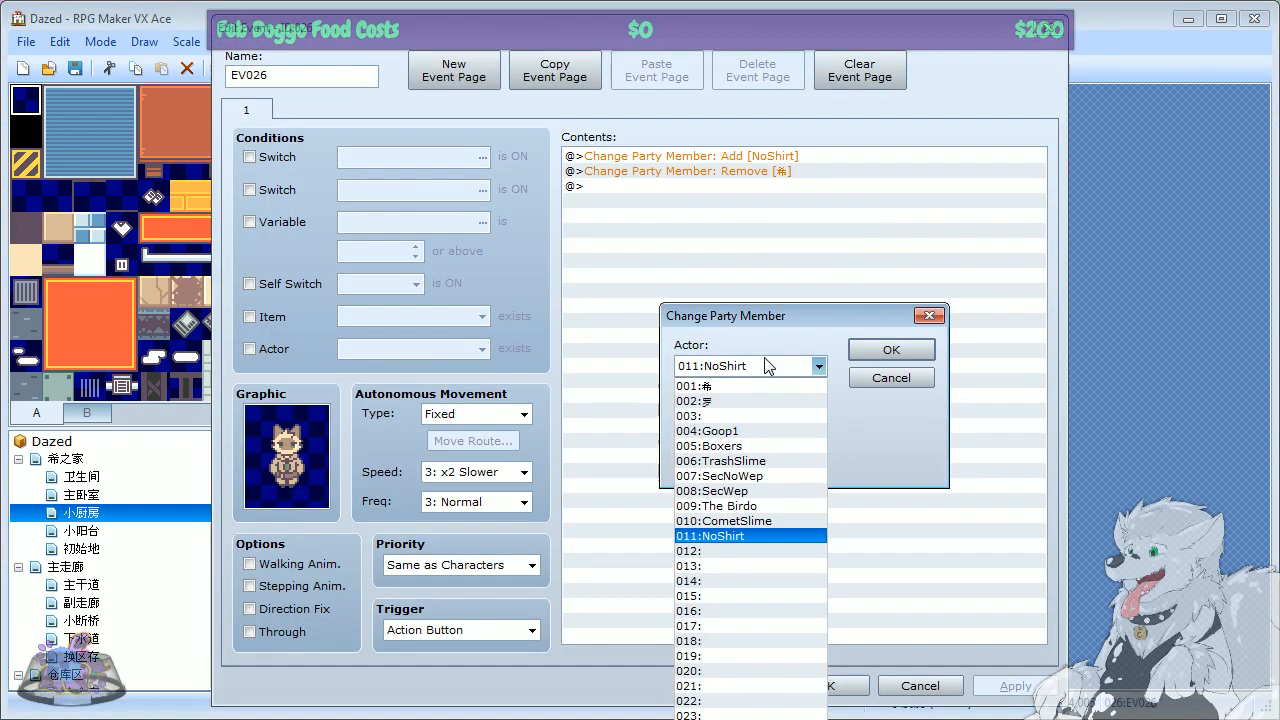
left_click(750, 550)
left_click(889, 352)
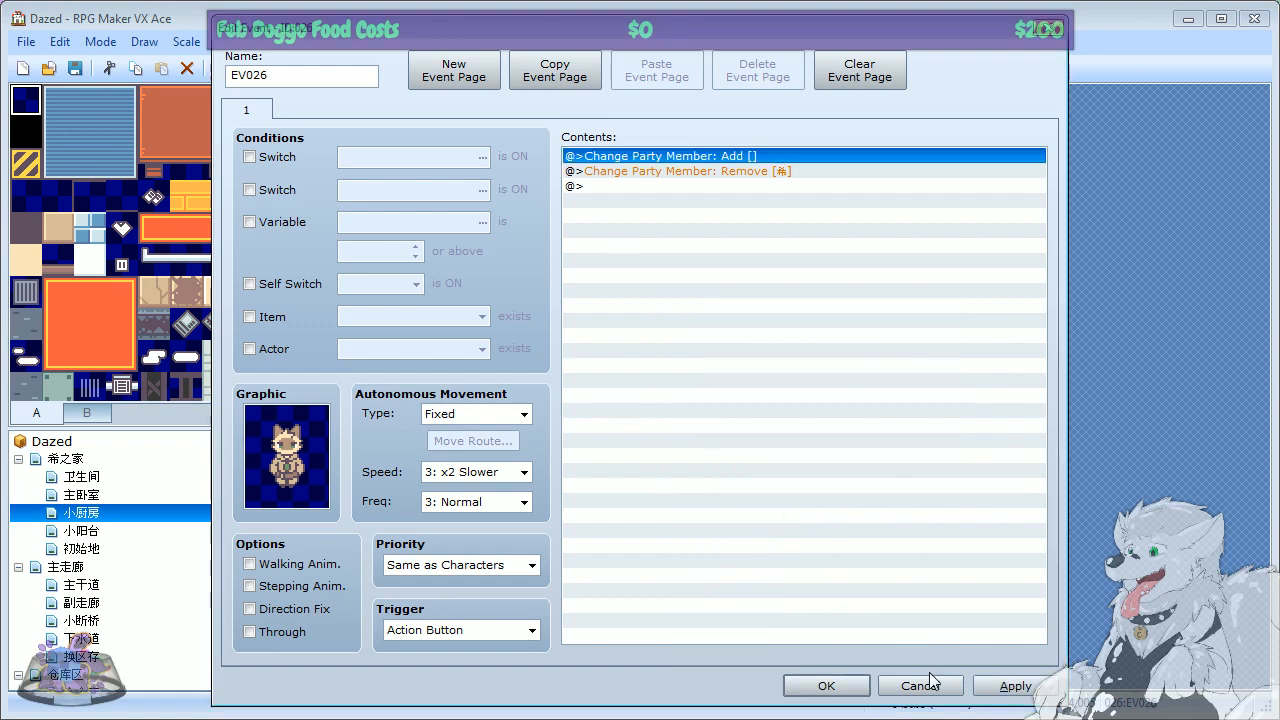
left_click(920, 686)
Step: Save the project, and playtest the brown cat event in the kitchen from save slot 2
key("F12")
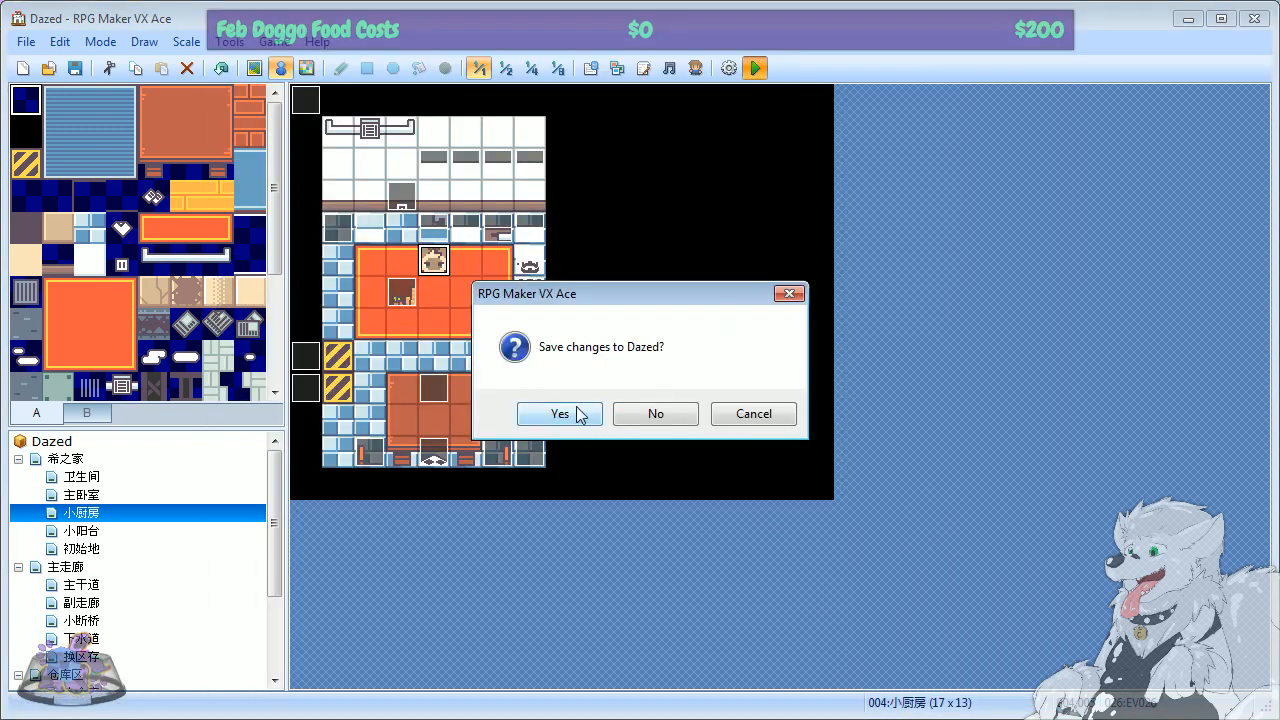
left_click(560, 414)
key("Return")
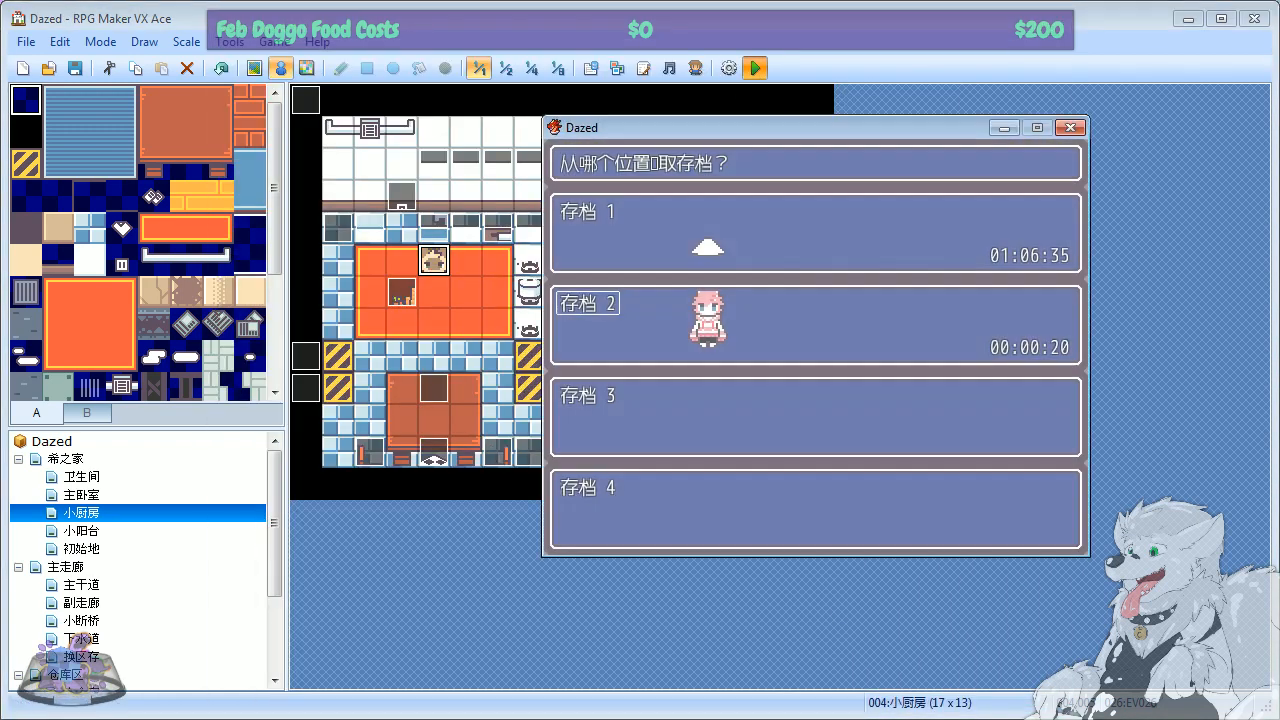
key("Return")
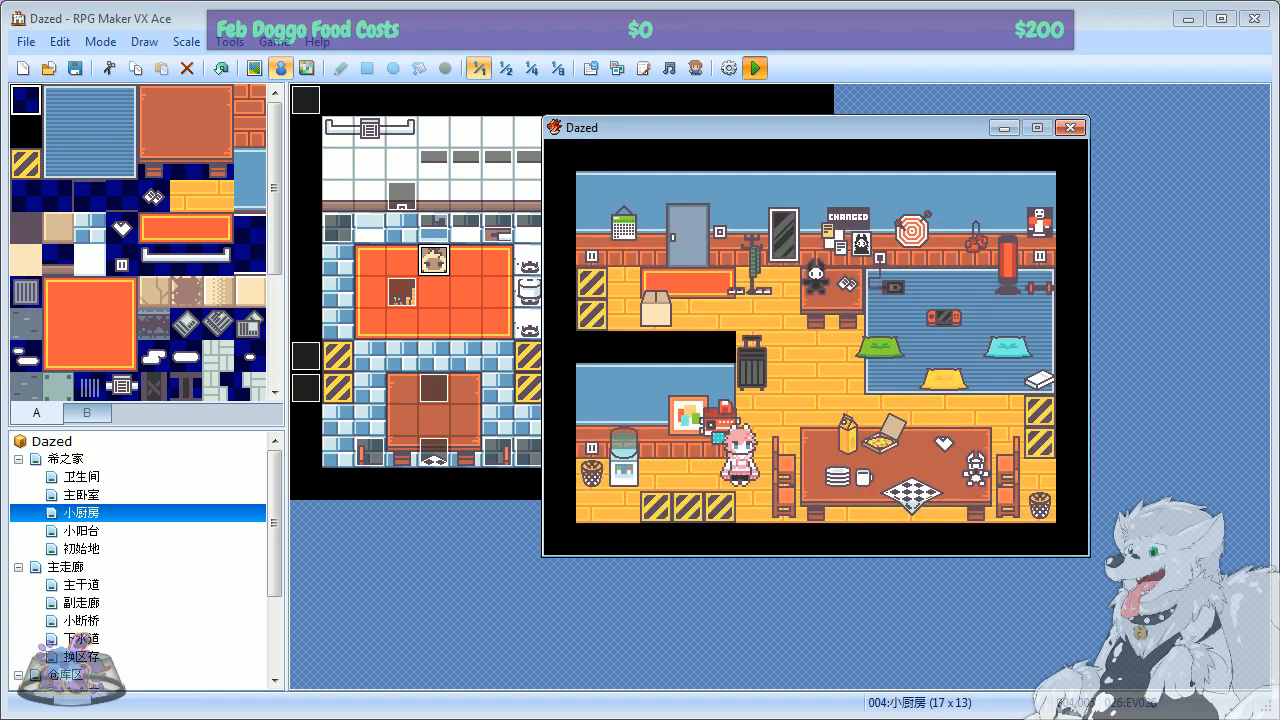
key("Up")
key("Right")
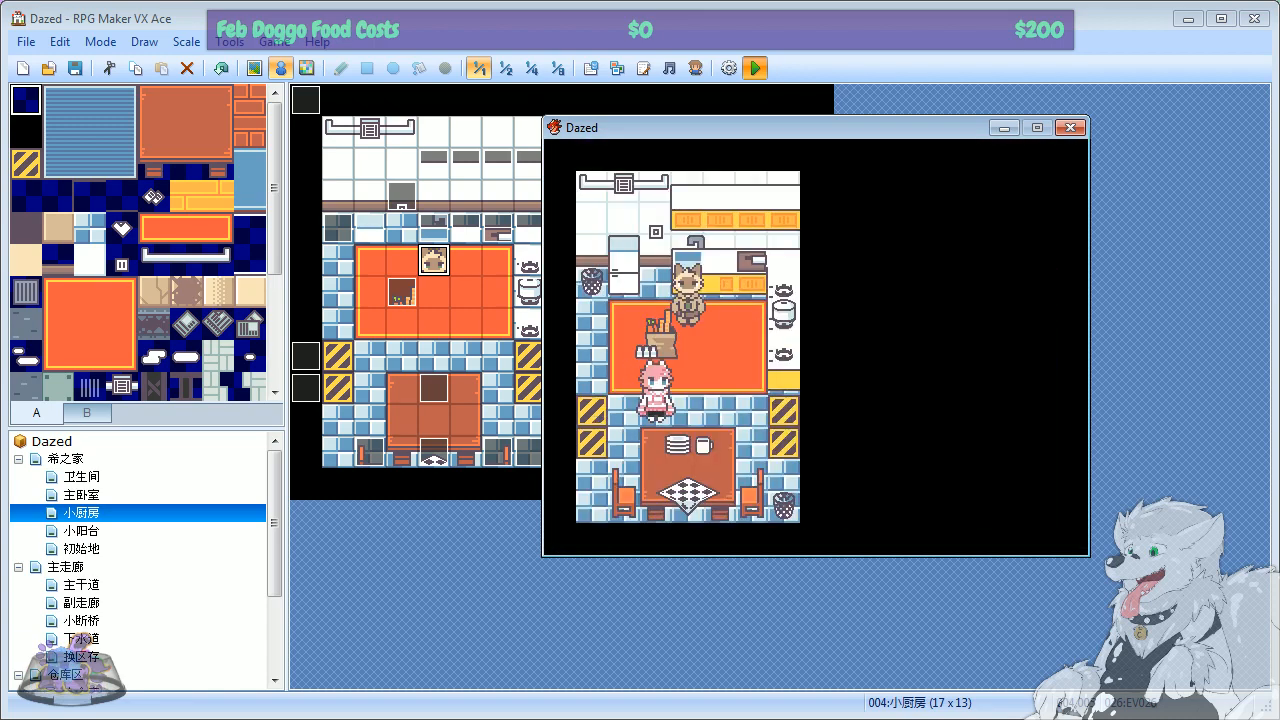
key("Up")
key("Right")
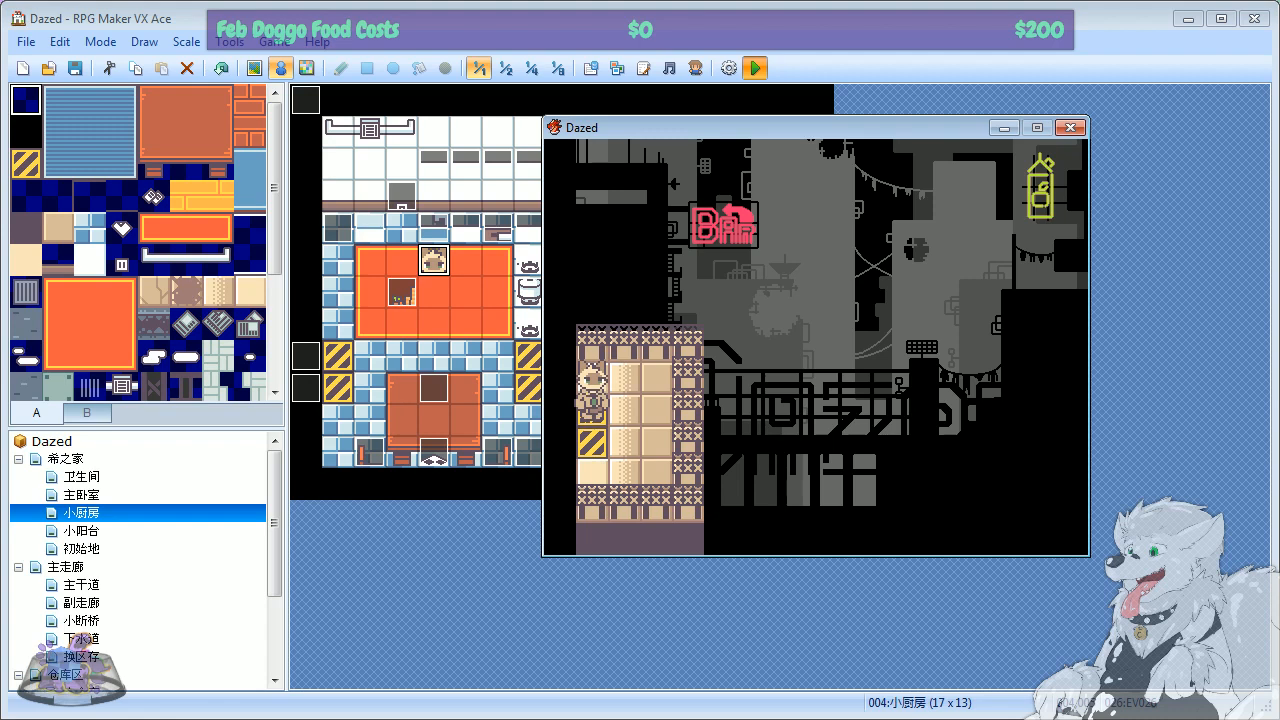
Step: Walk across the balcony as the brown cat, play through the phone dialogue, and close the game
key("Right")
key("Up")
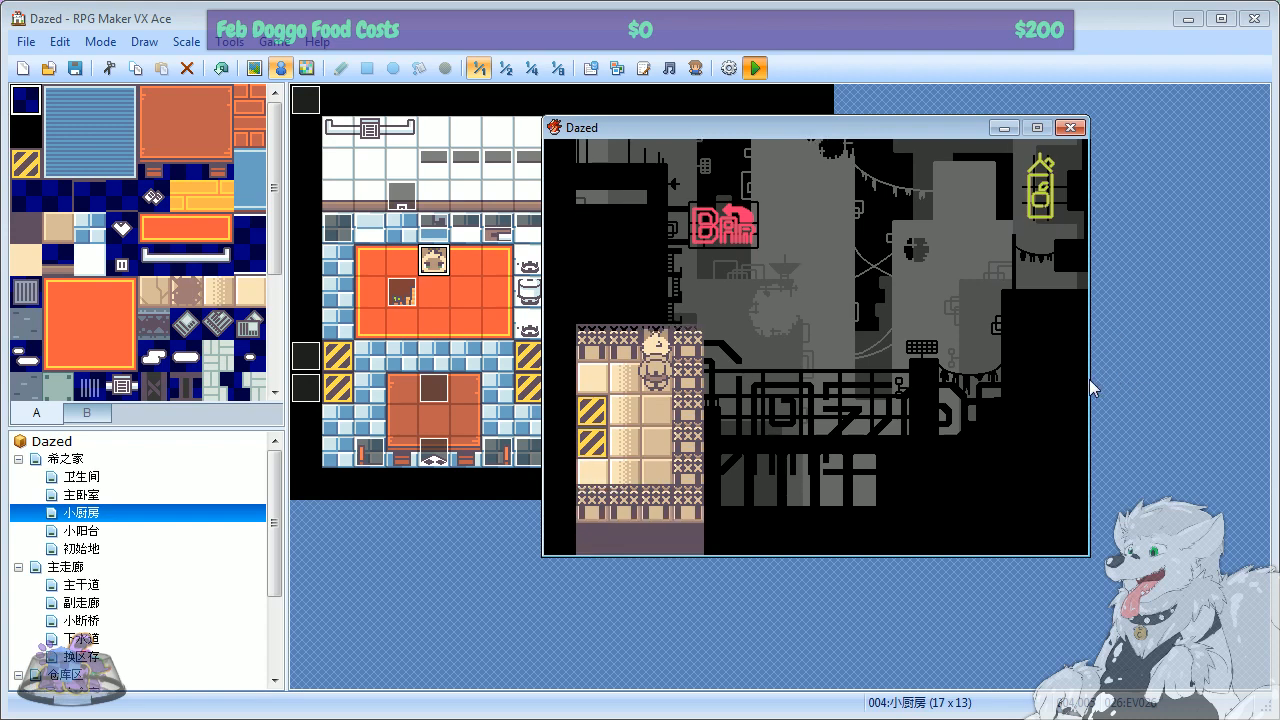
key("space")
key("space")
key("space")
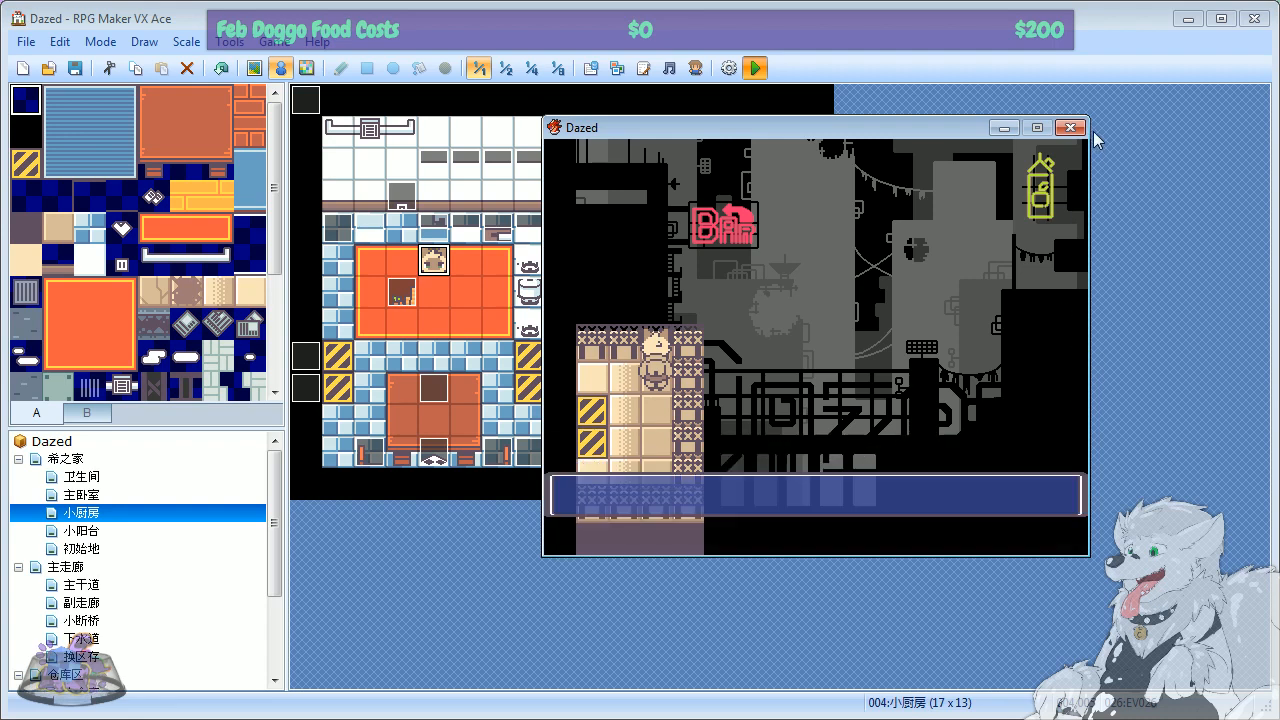
key("space")
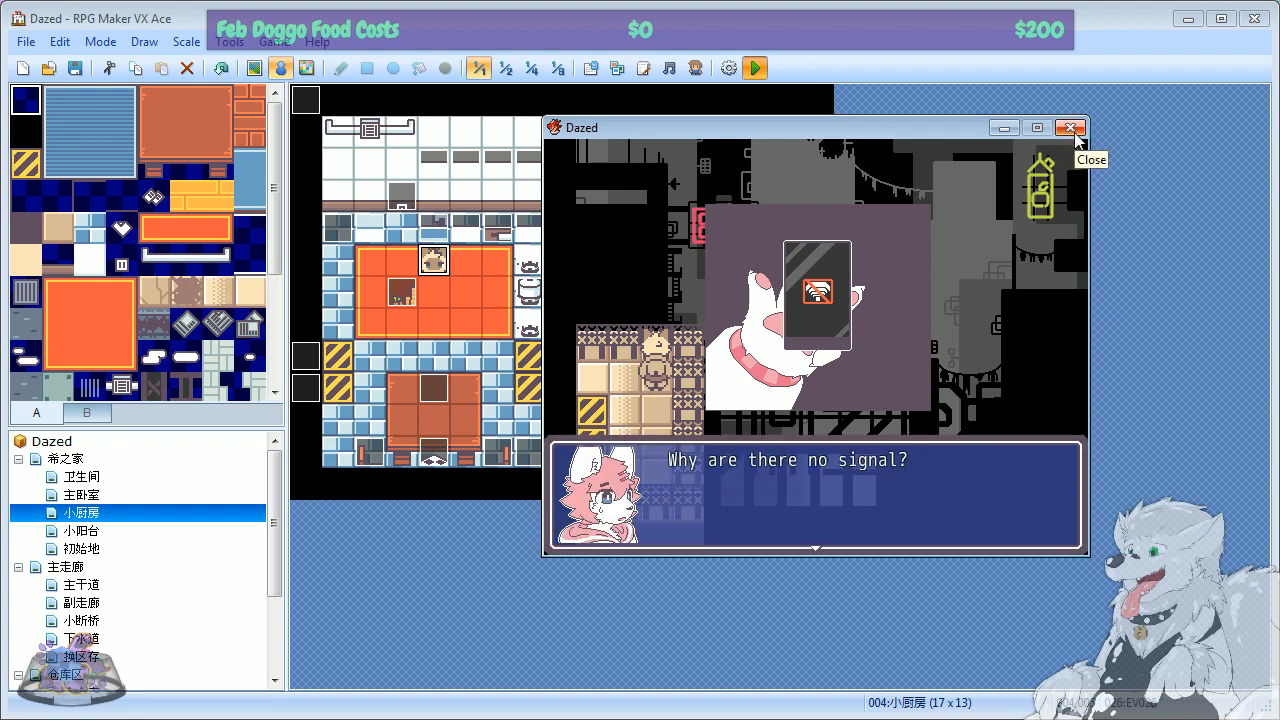
key("space")
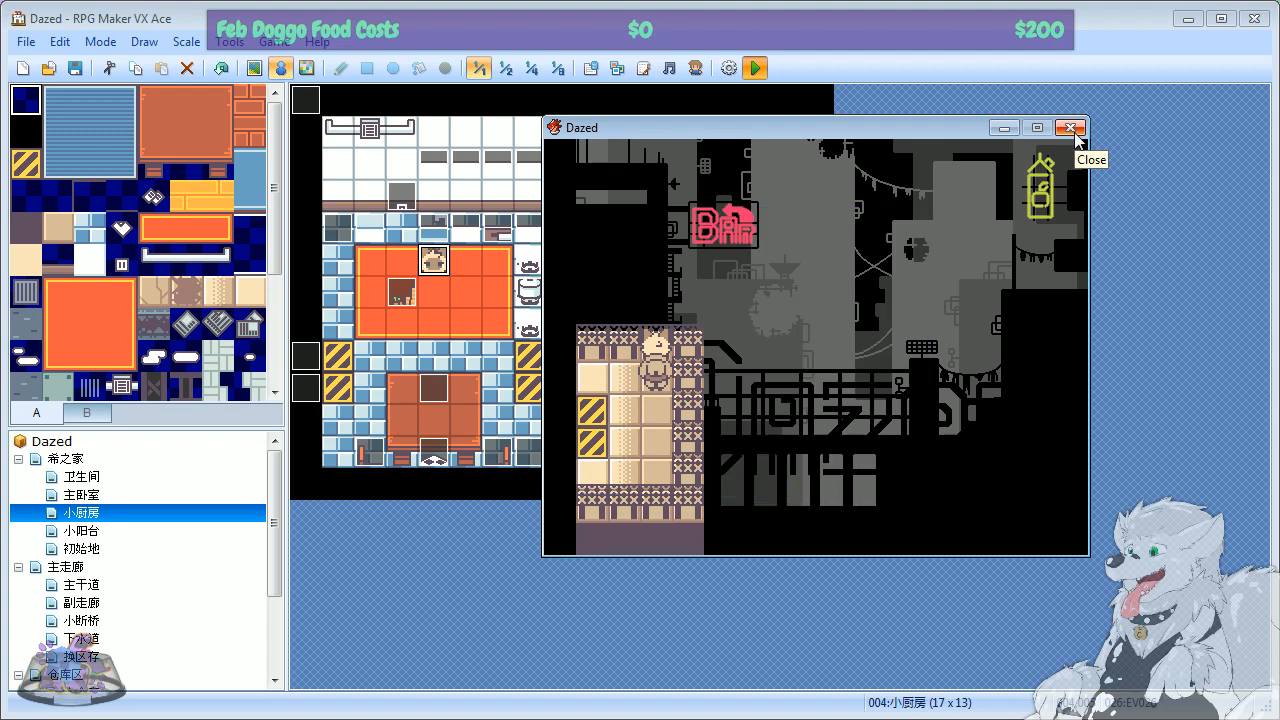
left_click(1071, 128)
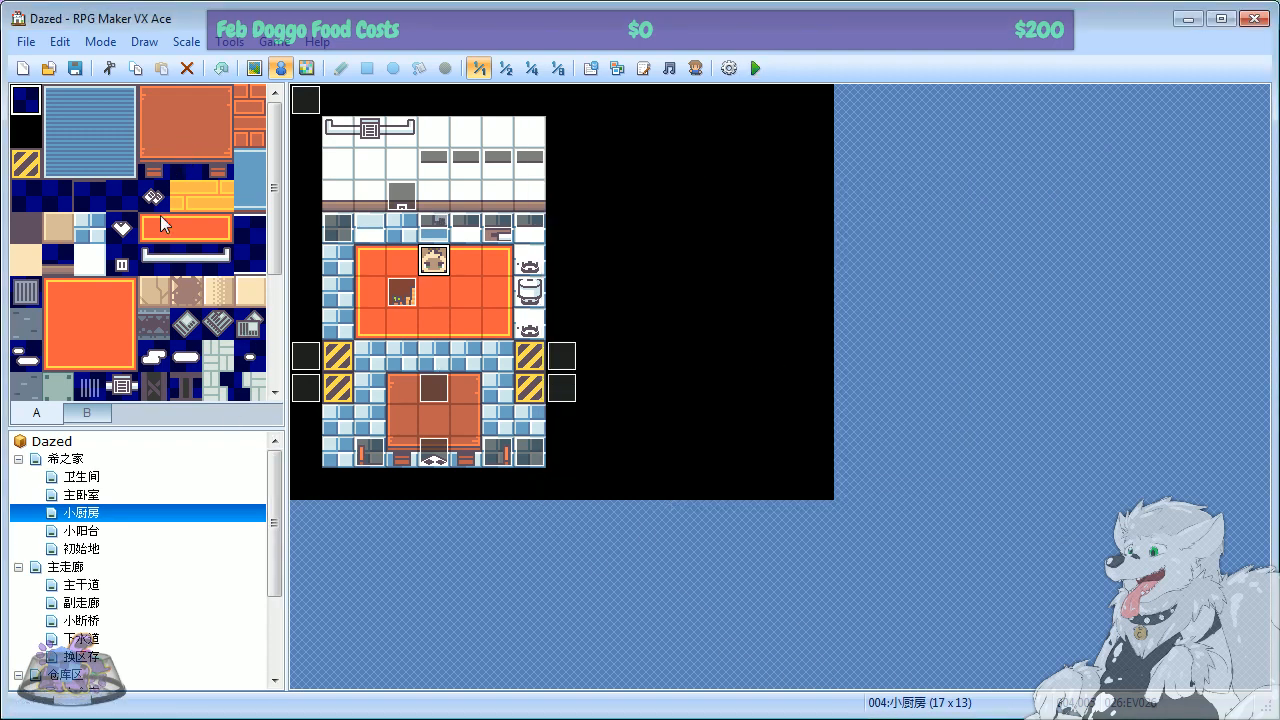
Step: Open the event 格子定位 in the upper-left corner of the map 主干道
left_click(88, 530)
left_click(90, 549)
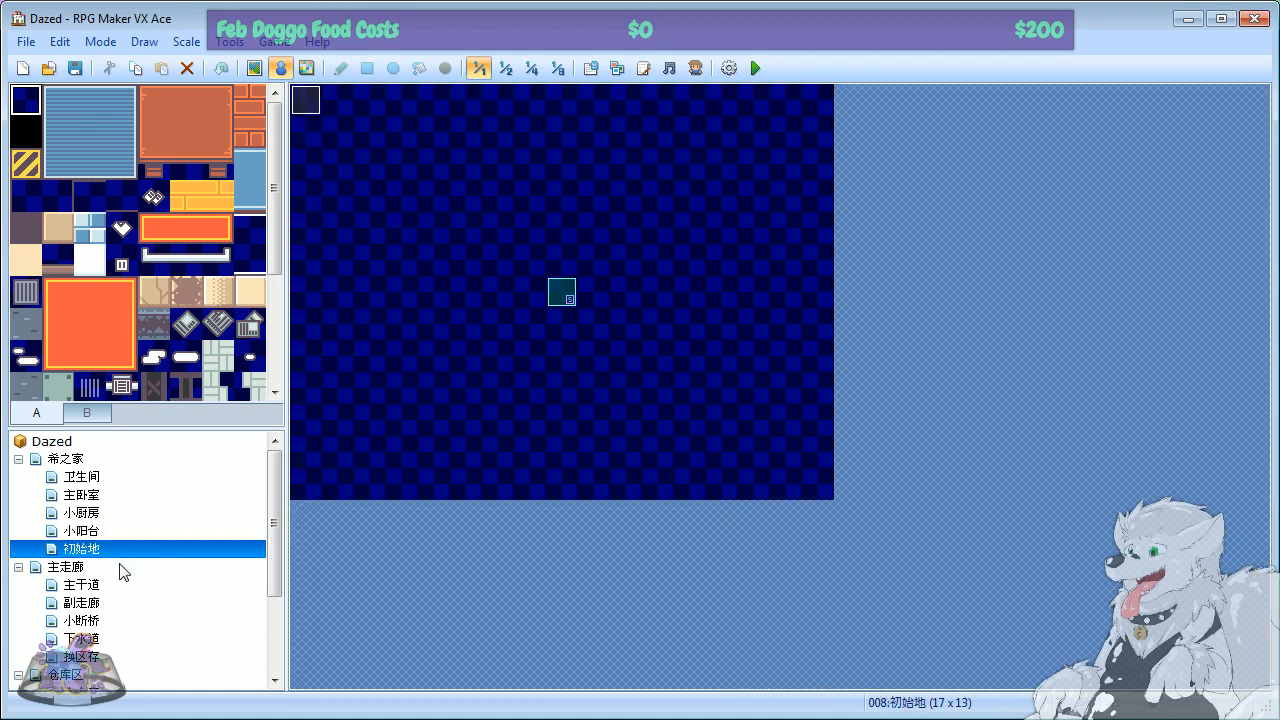
left_click(92, 586)
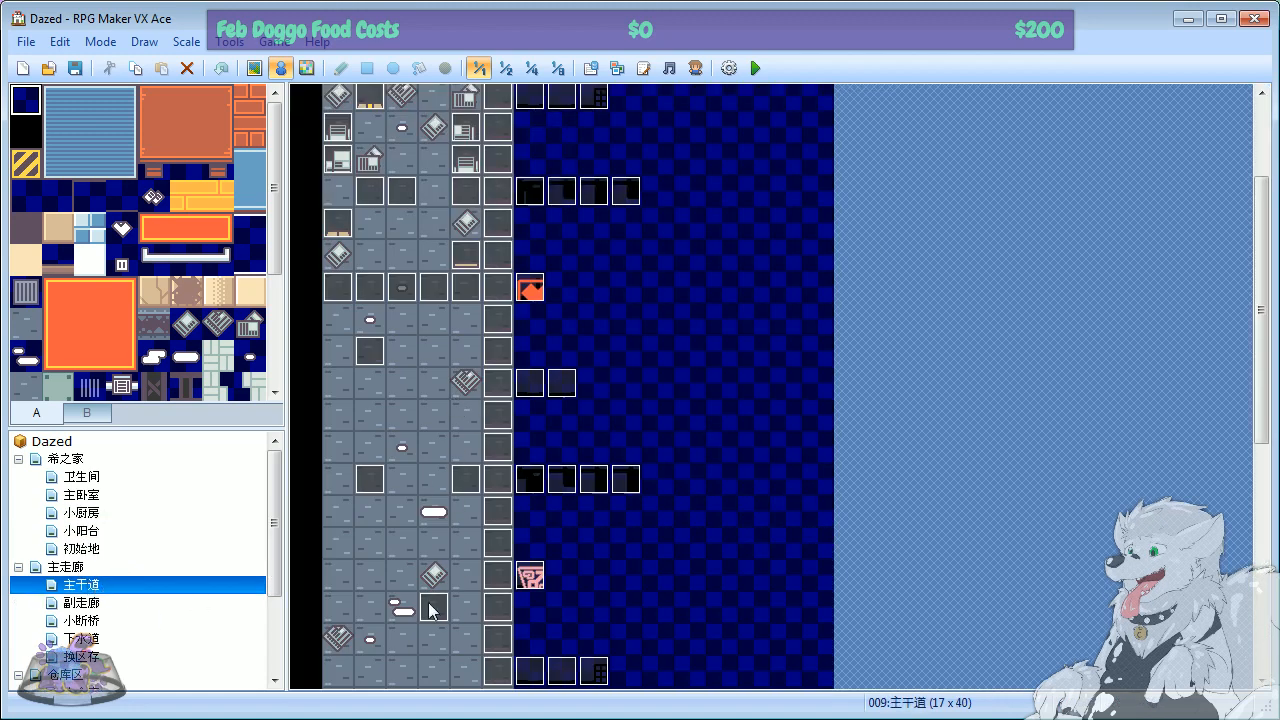
scroll(433, 602, "down", 3)
scroll(441, 580, "up", 3)
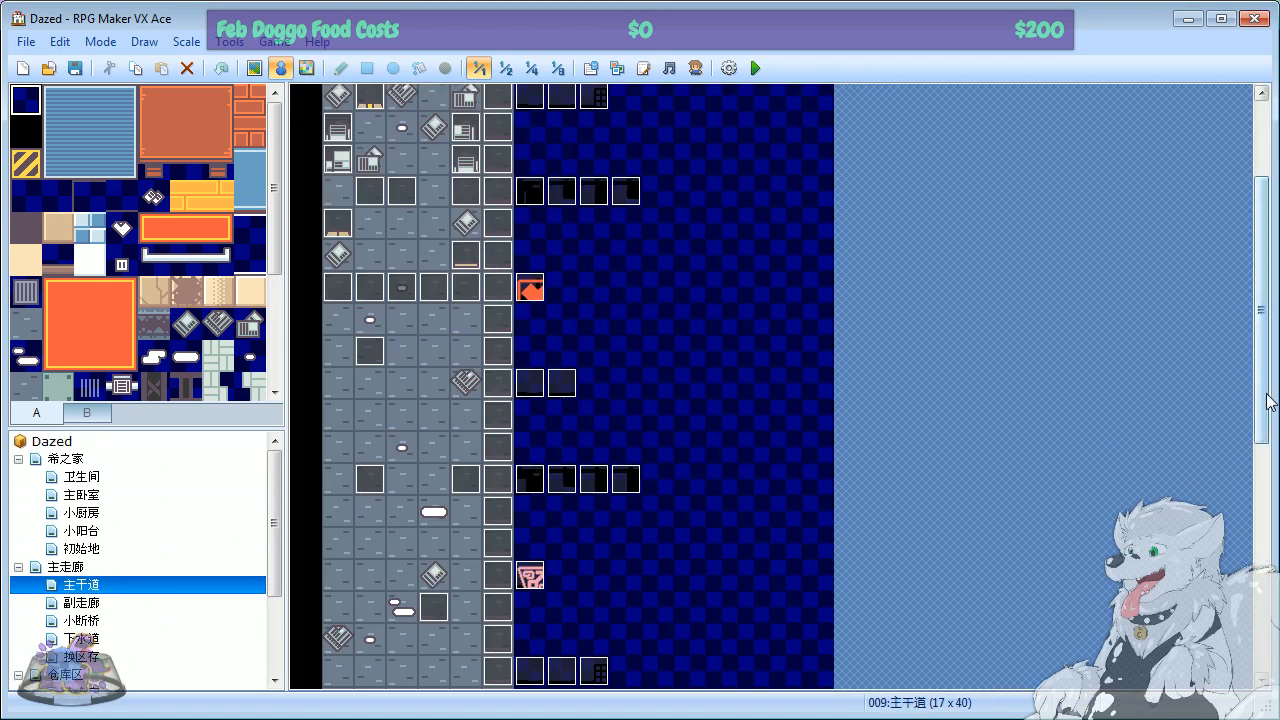
left_click_drag(1270, 401, 1274, 200)
right_click(300, 105)
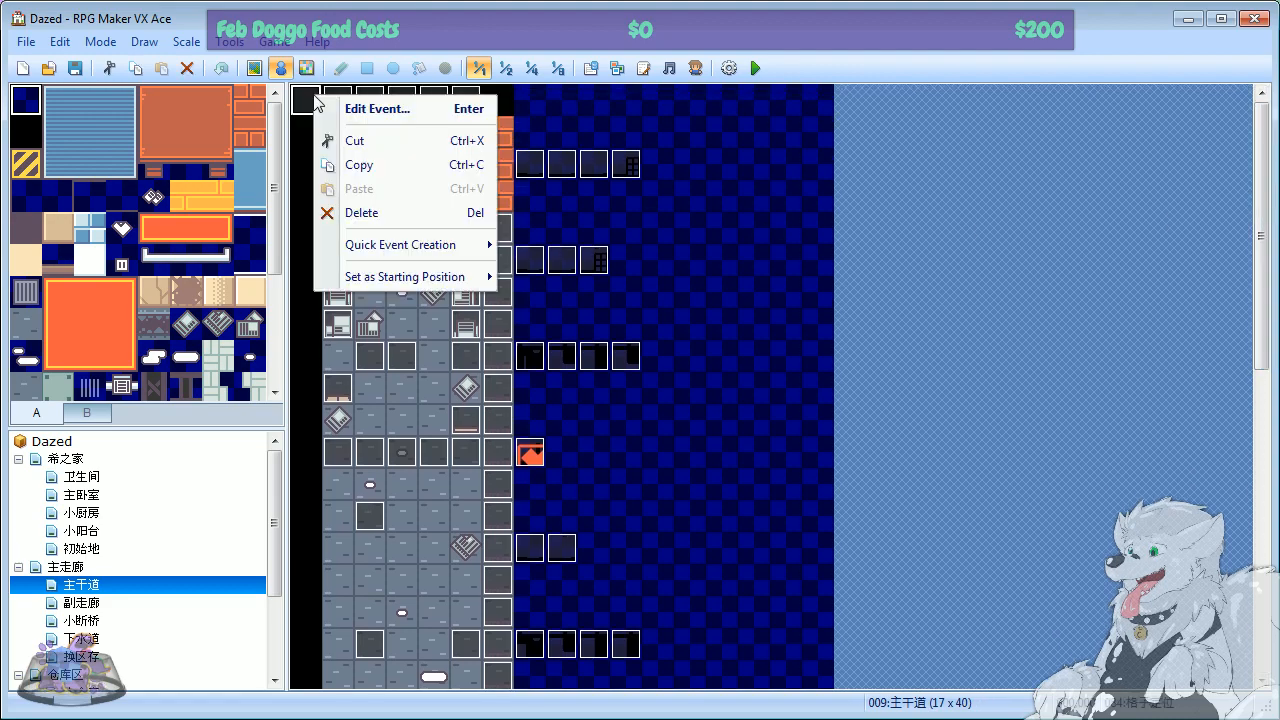
left_click(362, 112)
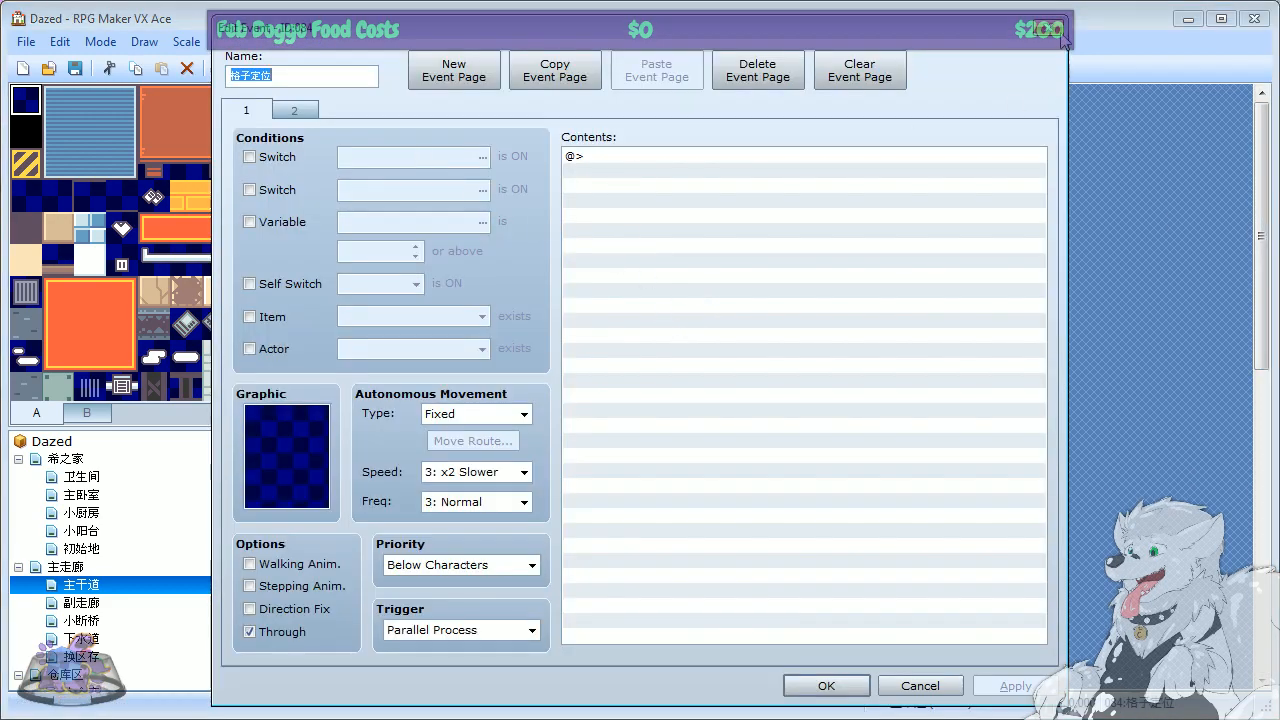
Step: Compare the conditions and commands on pages 1 and 2 of event 格子定位
left_click(296, 112)
left_click(245, 116)
left_click(292, 115)
left_click(258, 118)
left_click(300, 115)
left_click(240, 116)
left_click(306, 112)
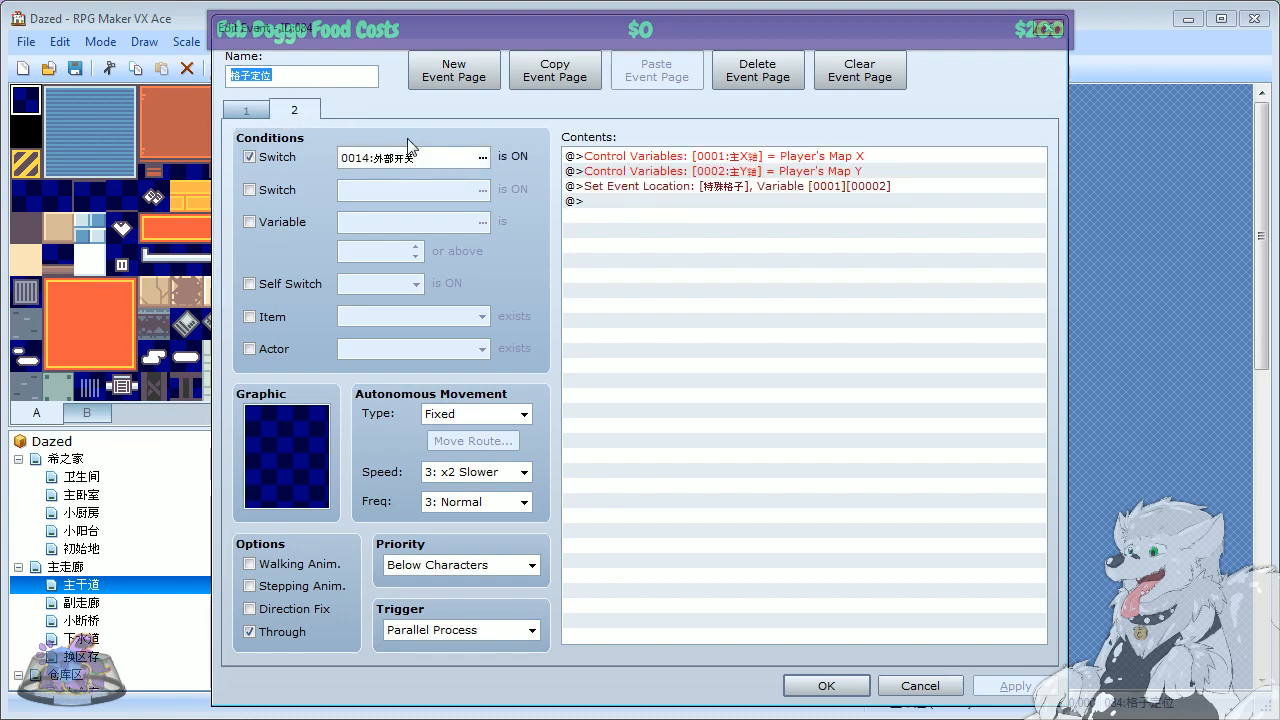
left_click(270, 116)
left_click(290, 113)
left_click_drag(420, 40, 474, 52)
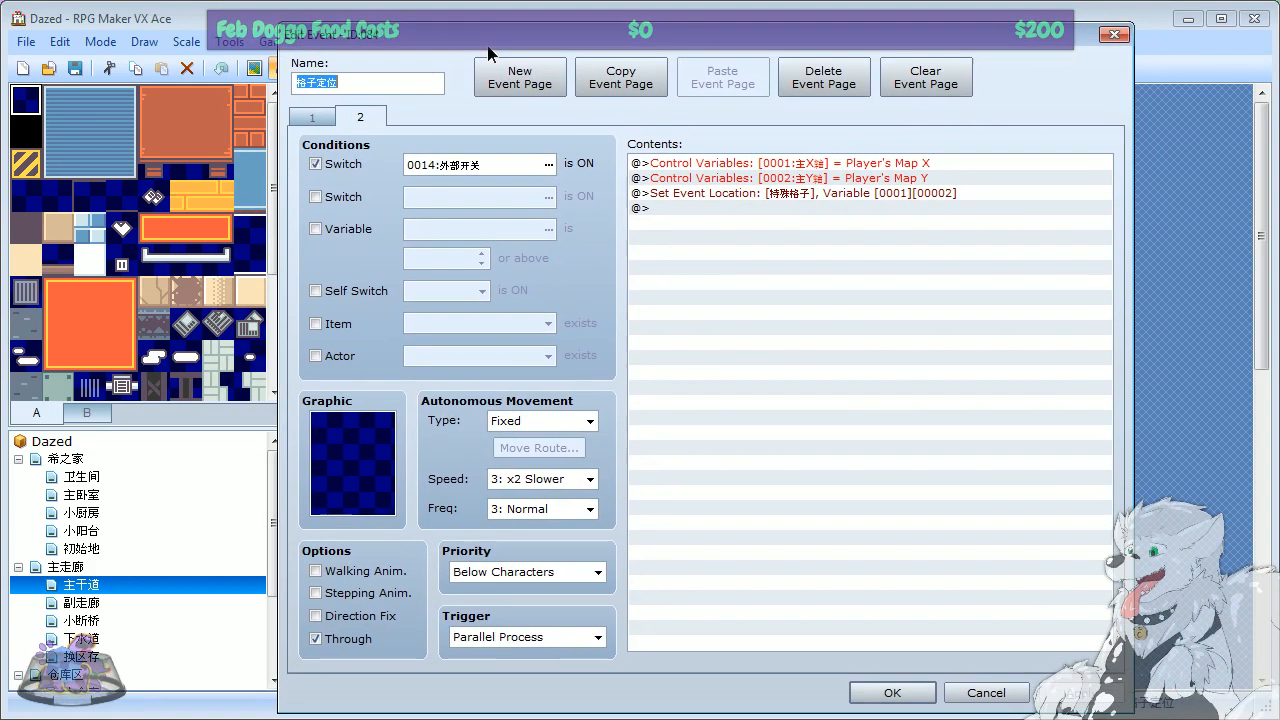
left_click(307, 118)
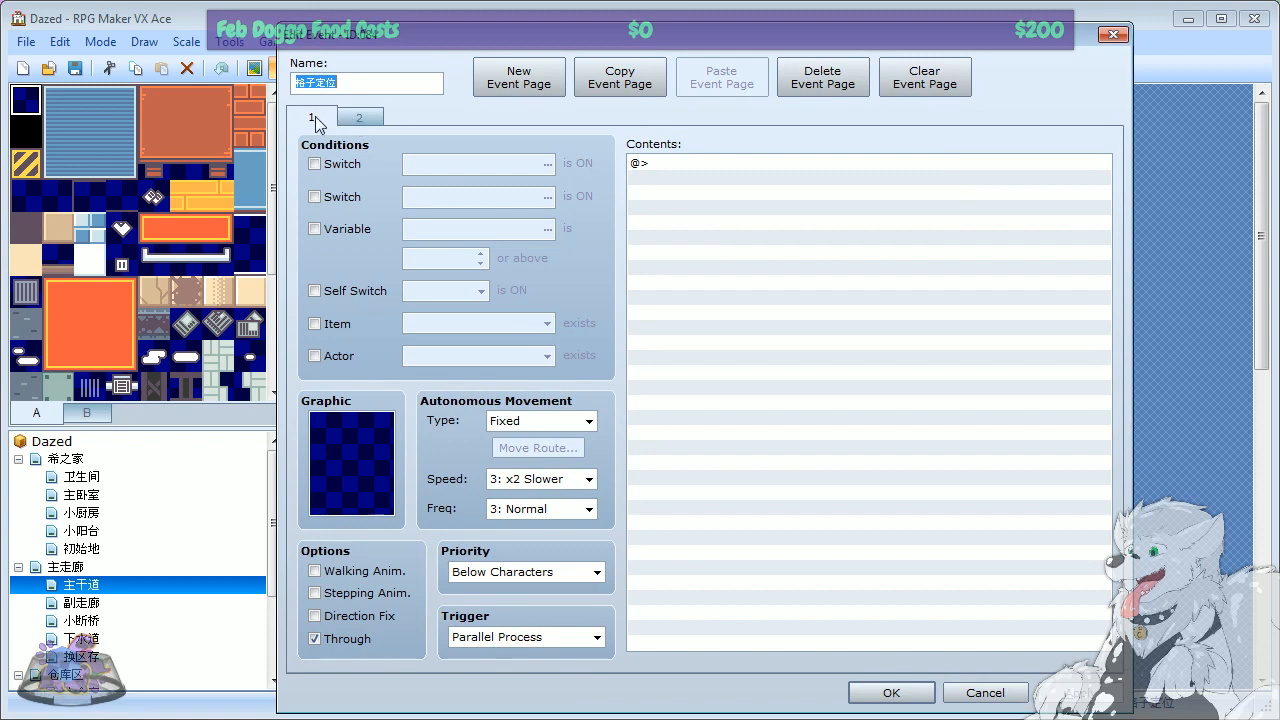
left_click(712, 162)
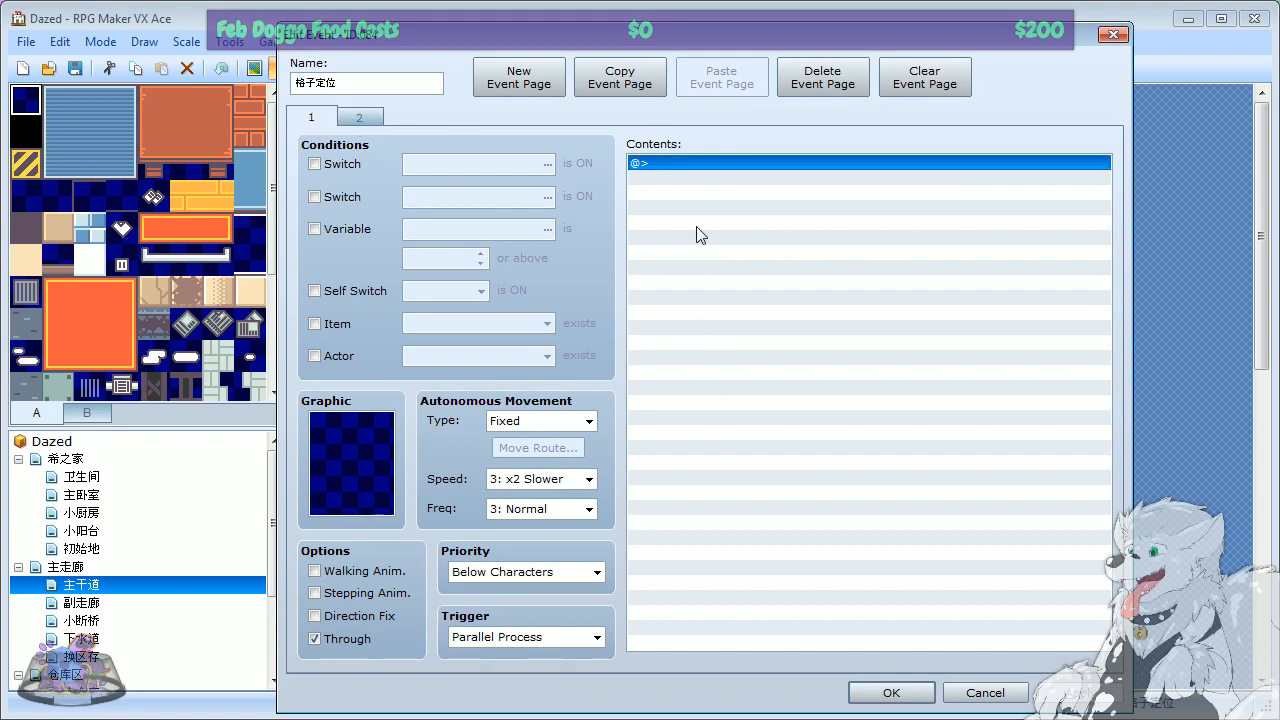
left_click(360, 118)
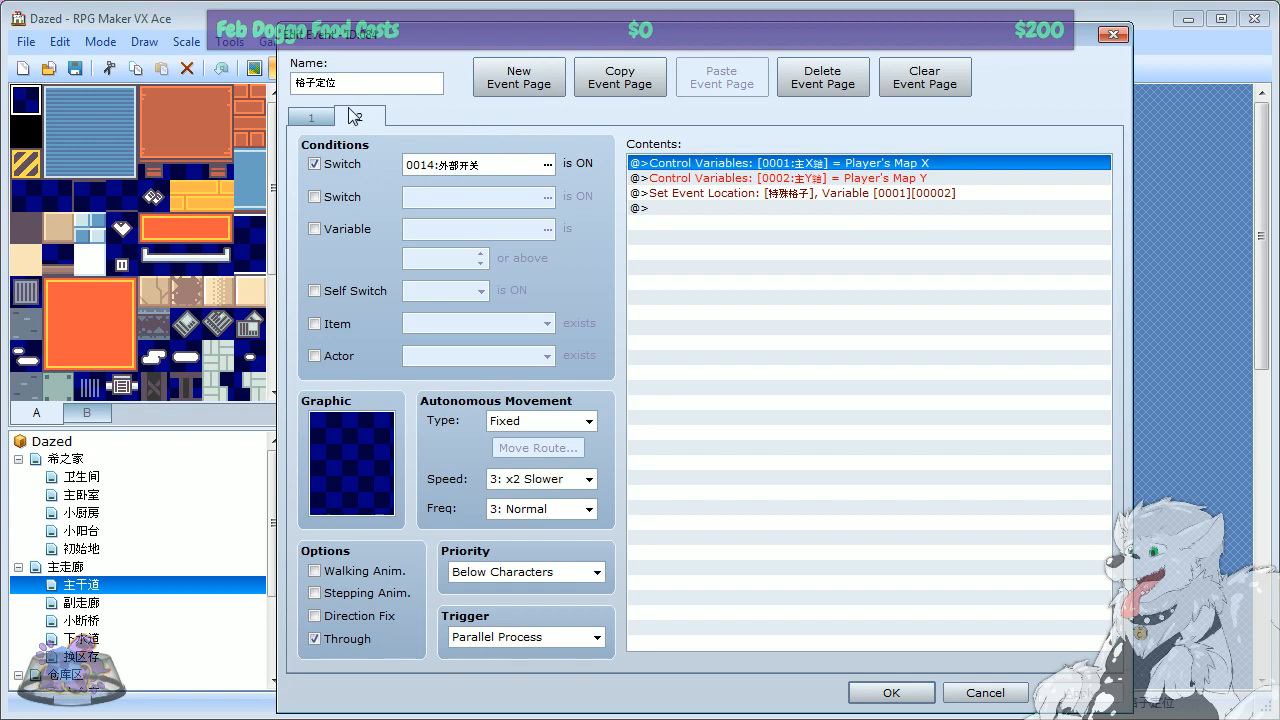
left_click(311, 120)
left_click(363, 121)
left_click(311, 120)
left_click(358, 119)
Step: Inspect the Set Event Location command on page 2, and close event 格子定位 without changes
right_click(757, 198)
left_click(800, 232)
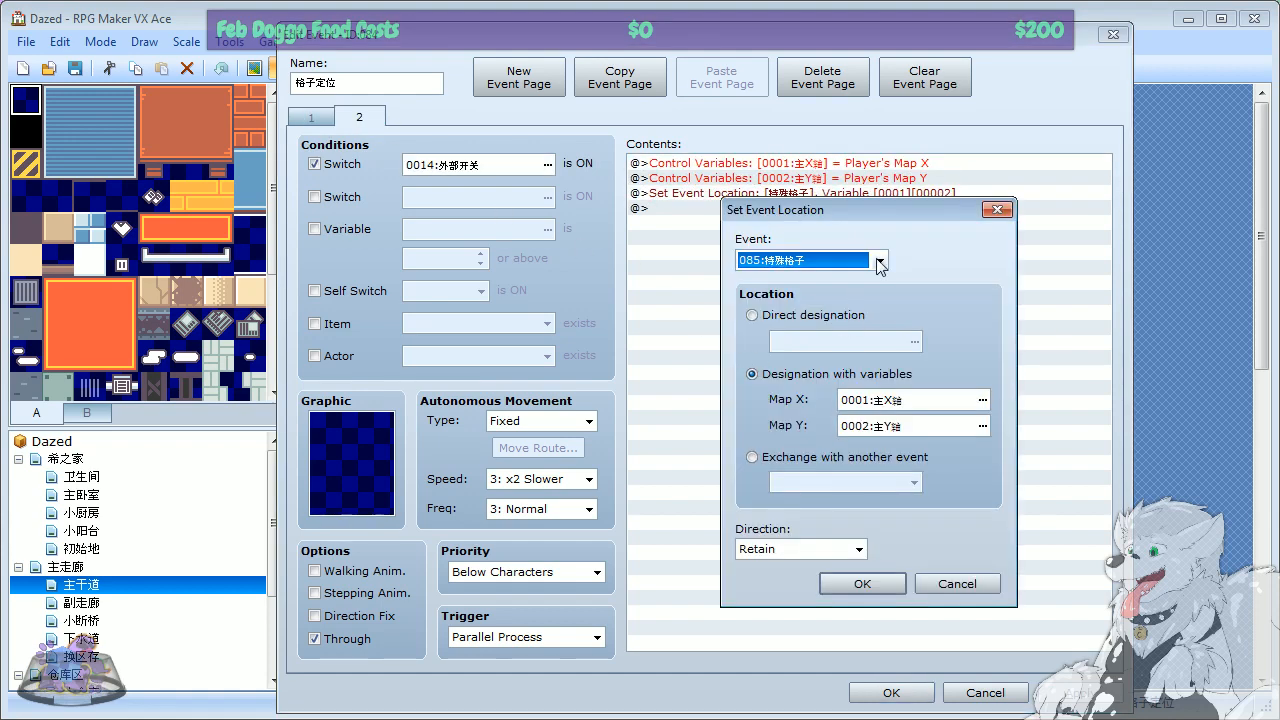
left_click(879, 262)
left_click(998, 211)
left_click(998, 211)
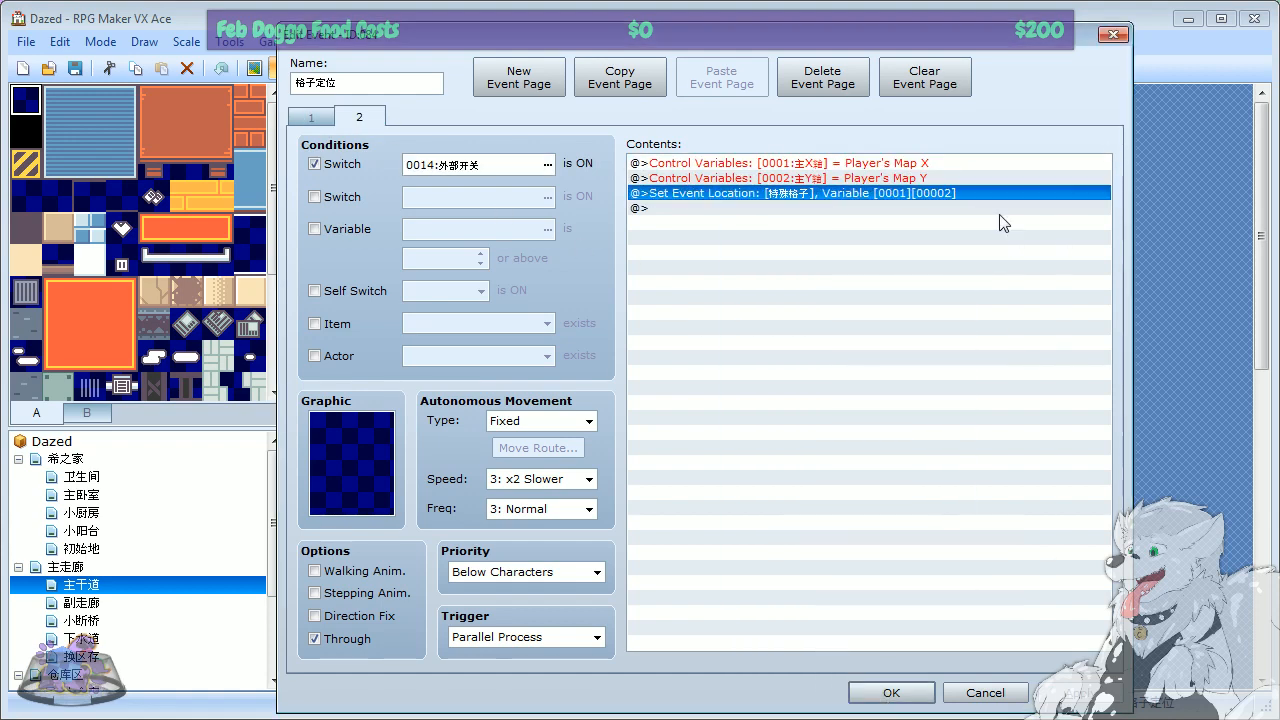
left_click(1110, 38)
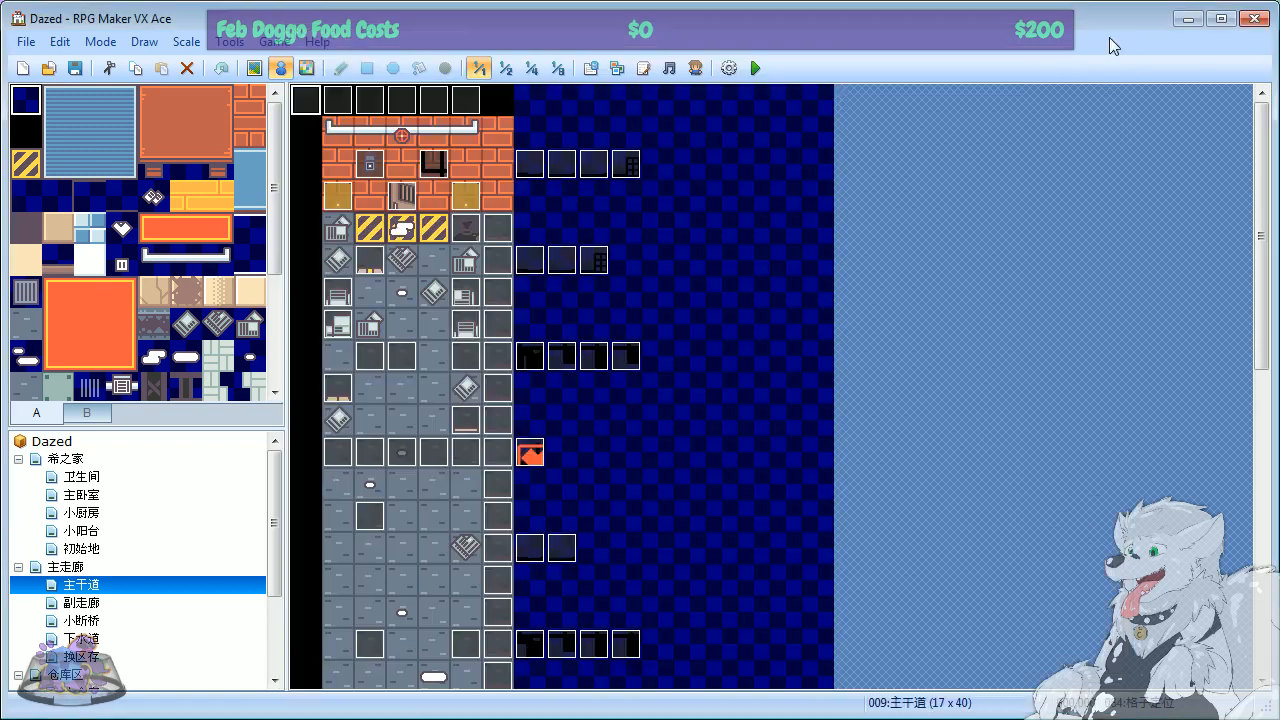
Step: Look through the three pages of the neighbouring event 特殊格子, and close it without changes
double_click(348, 100)
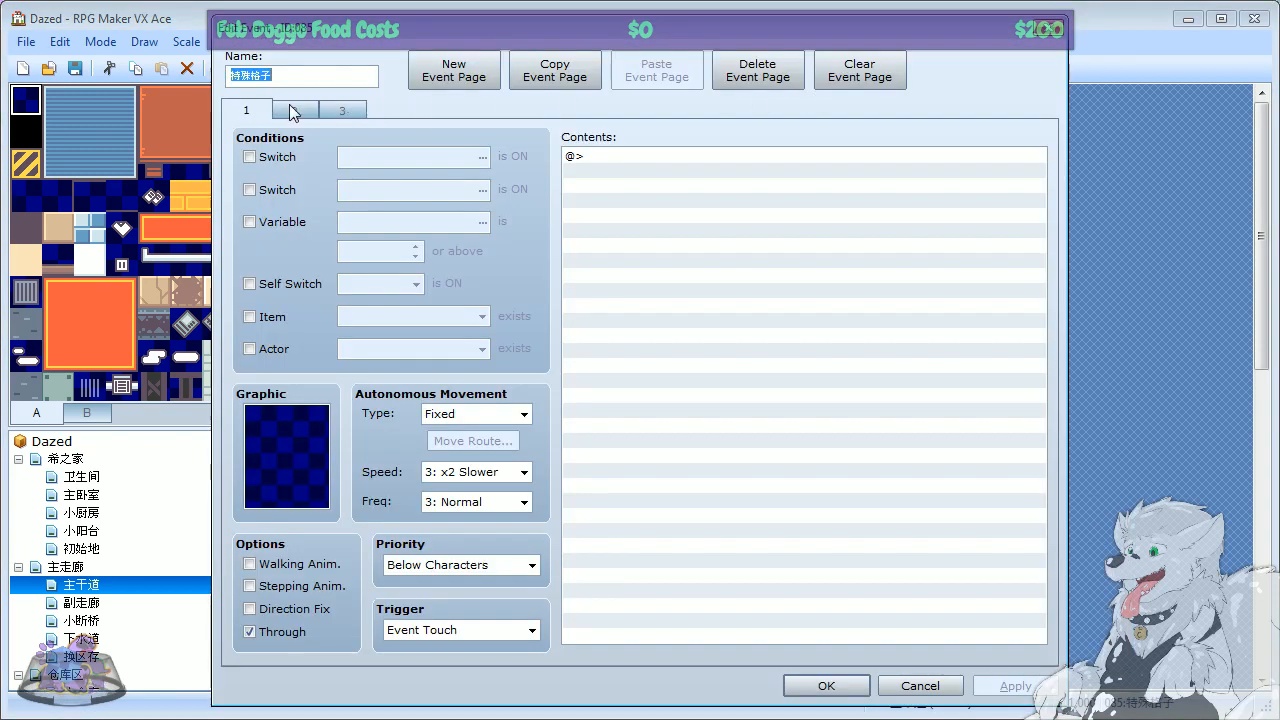
left_click(296, 124)
left_click(345, 115)
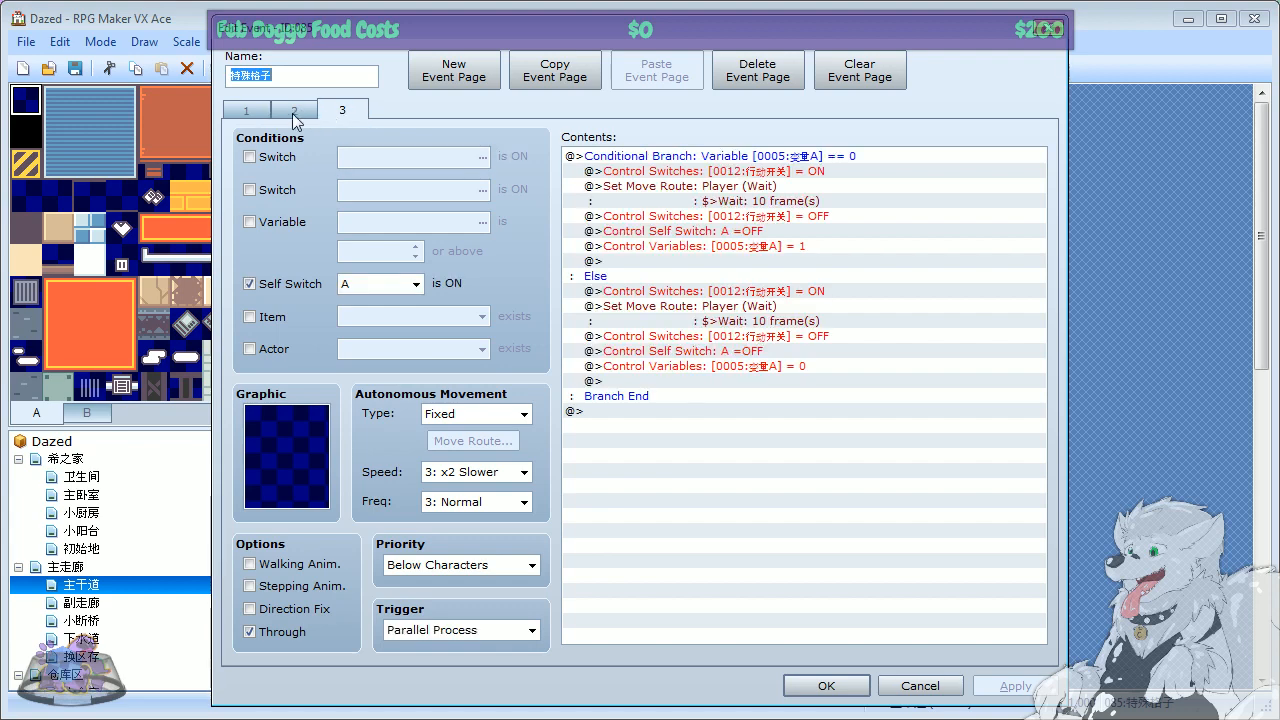
left_click(262, 114)
left_click(1047, 30)
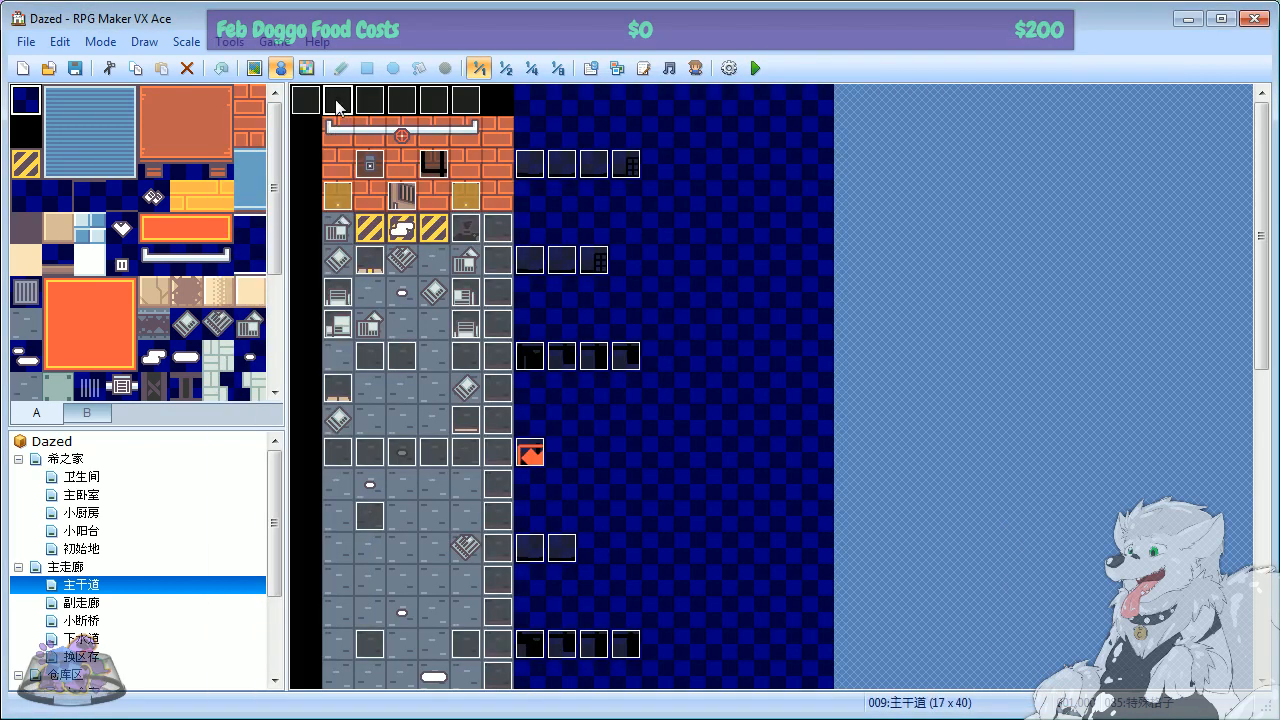
Step: Reopen the event 特殊格子 in the map's top row and bring up its third page
double_click(340, 104)
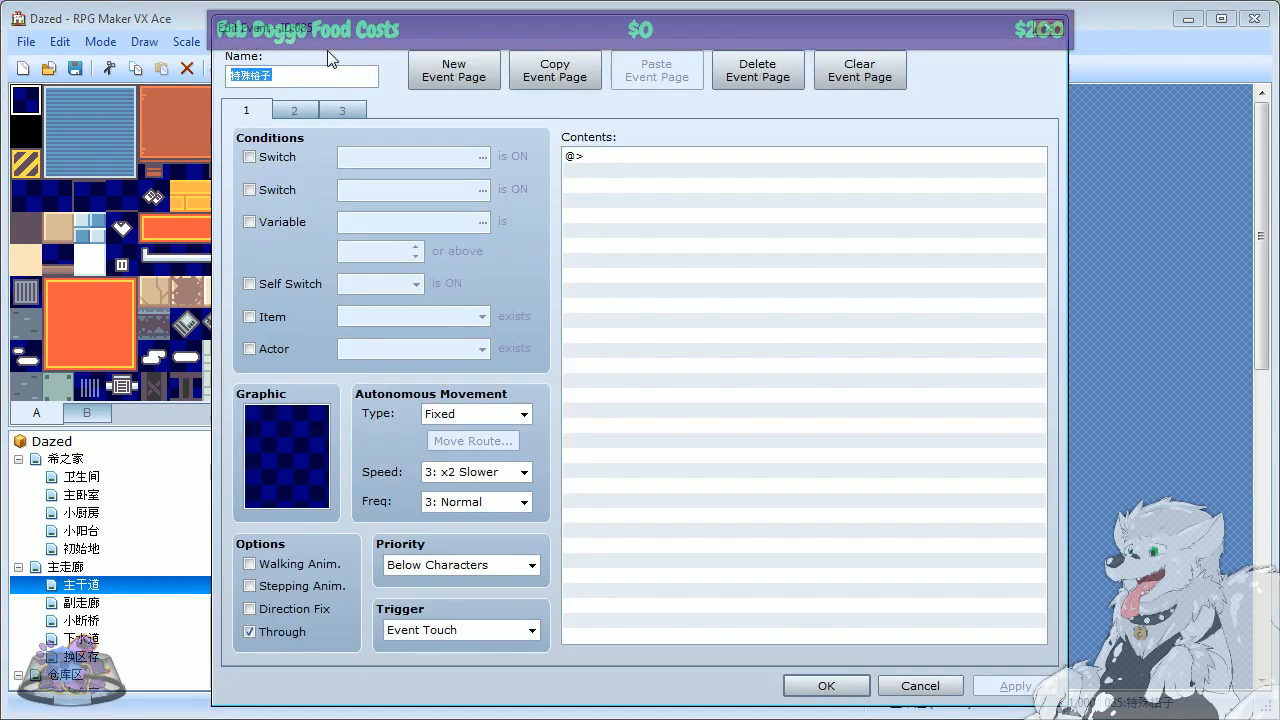
left_click(294, 114)
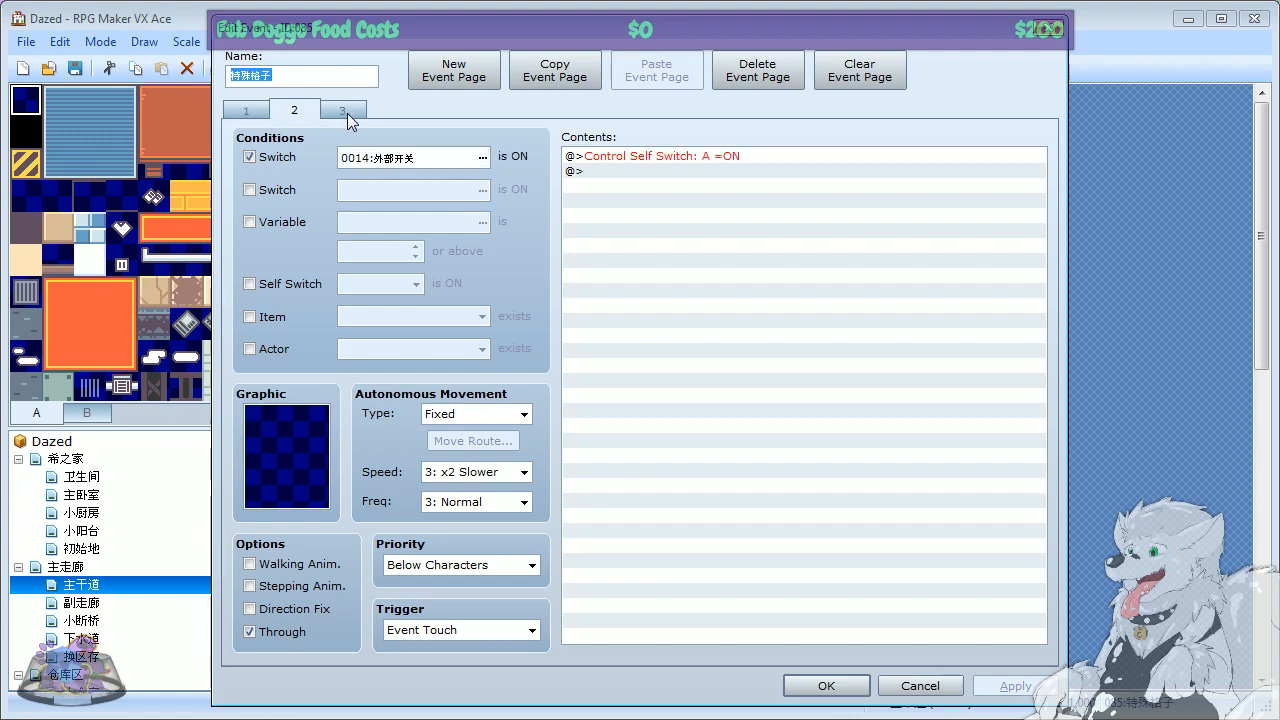
left_click(350, 115)
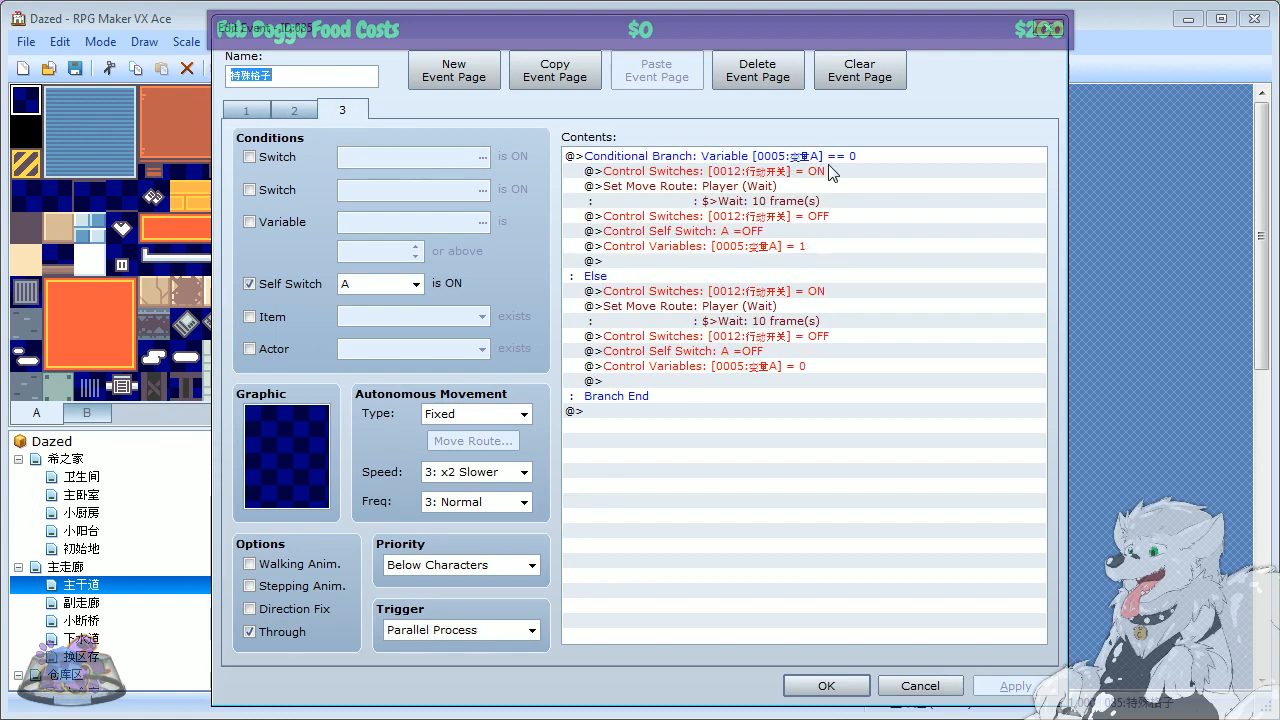
Step: Inspect the Conditional Branch command on page 3 and its four pages of condition types, and close it without changes
right_click(797, 157)
left_click(845, 193)
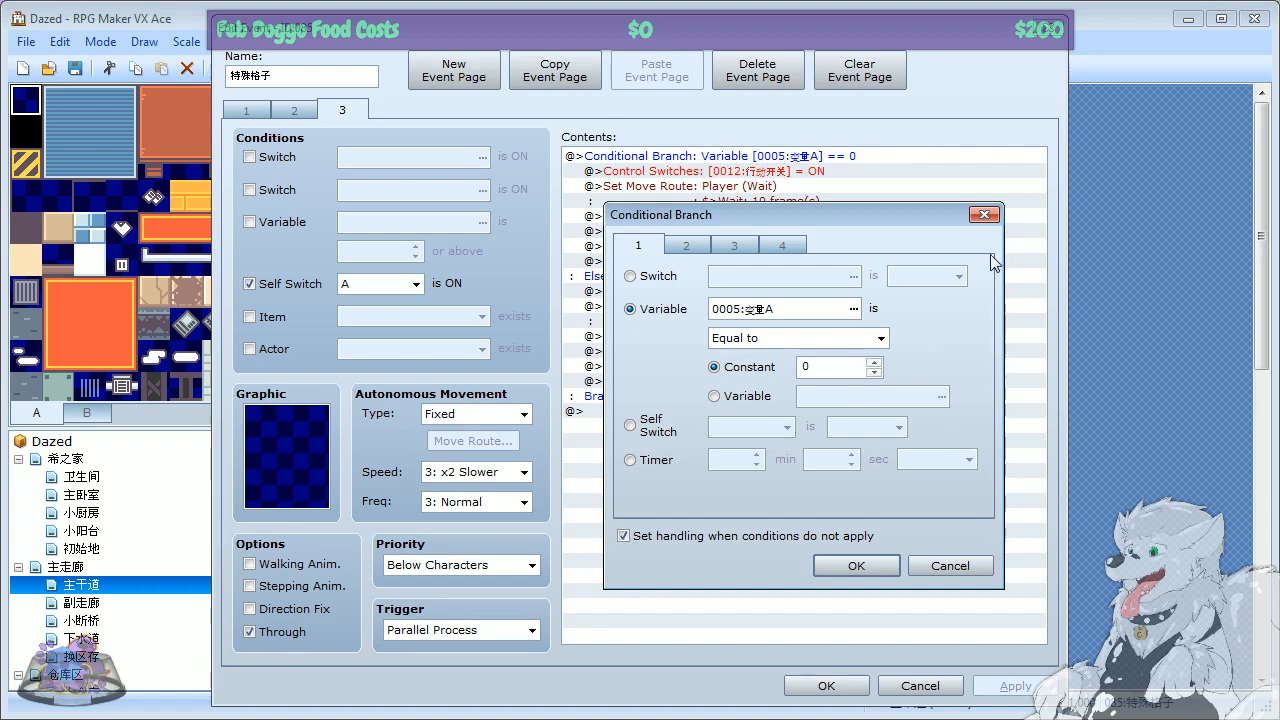
left_click(700, 246)
left_click(736, 246)
left_click(789, 247)
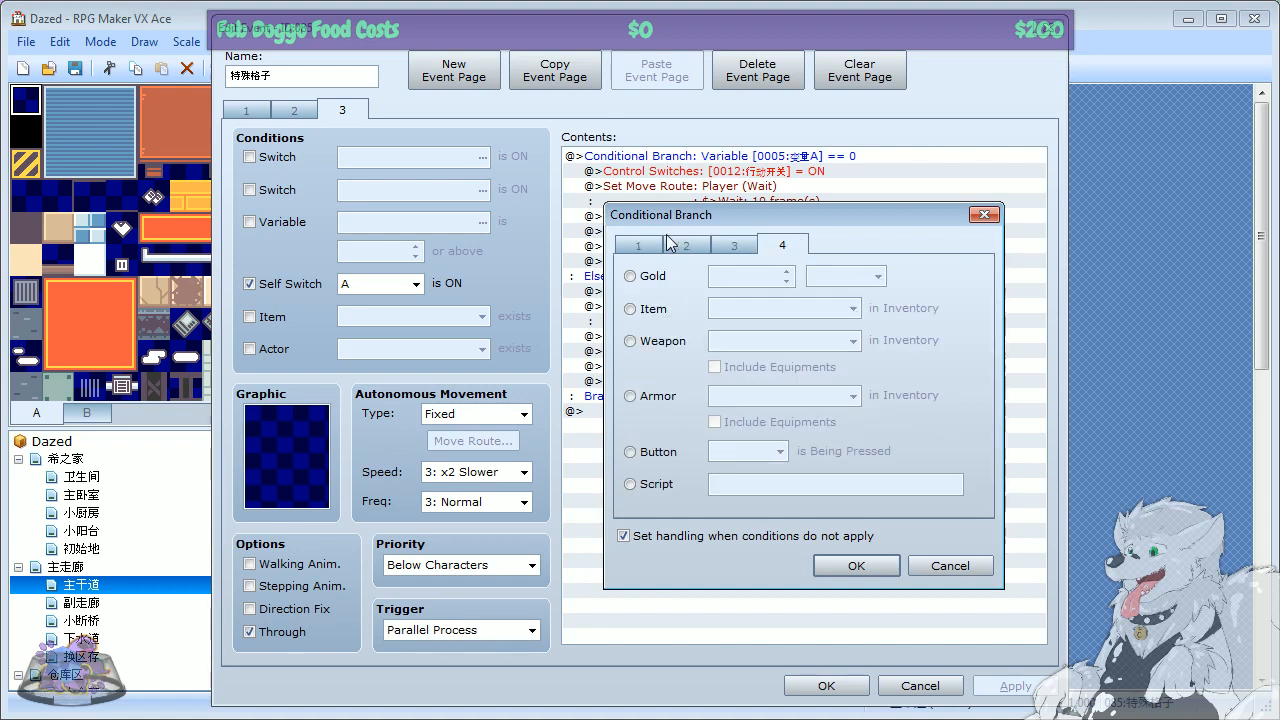
key("ctrl+Tab")
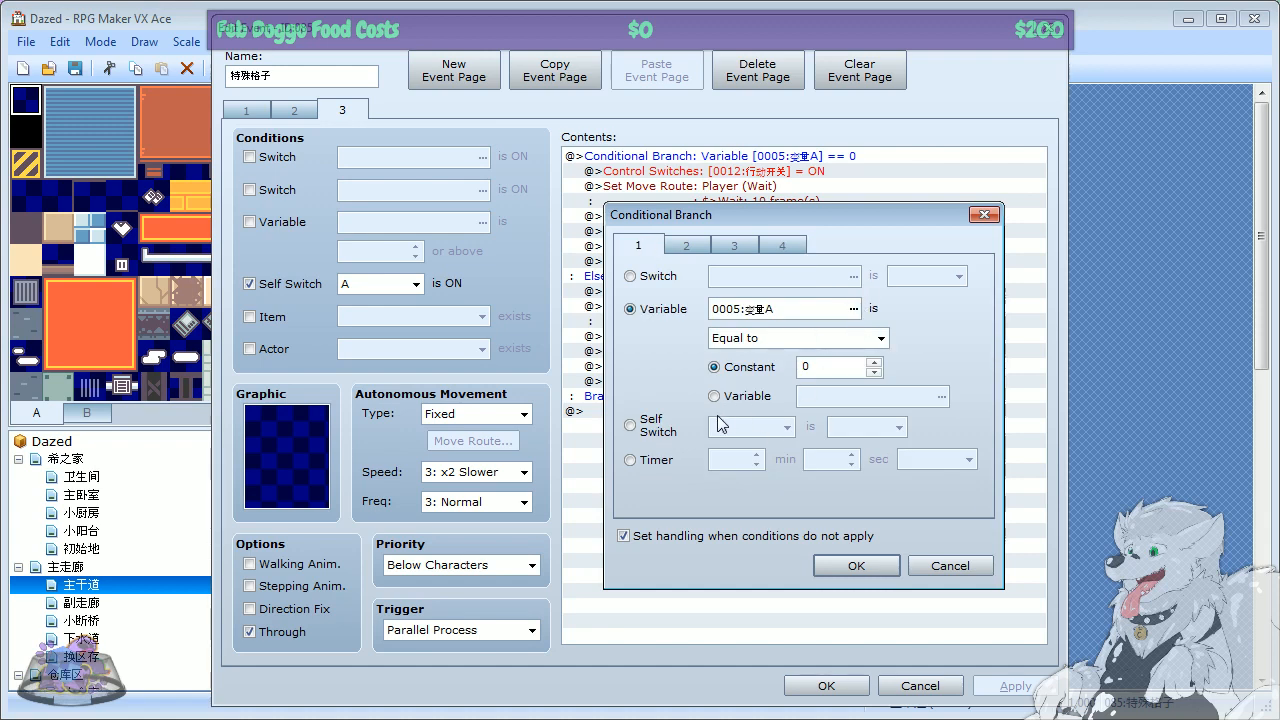
left_click(985, 215)
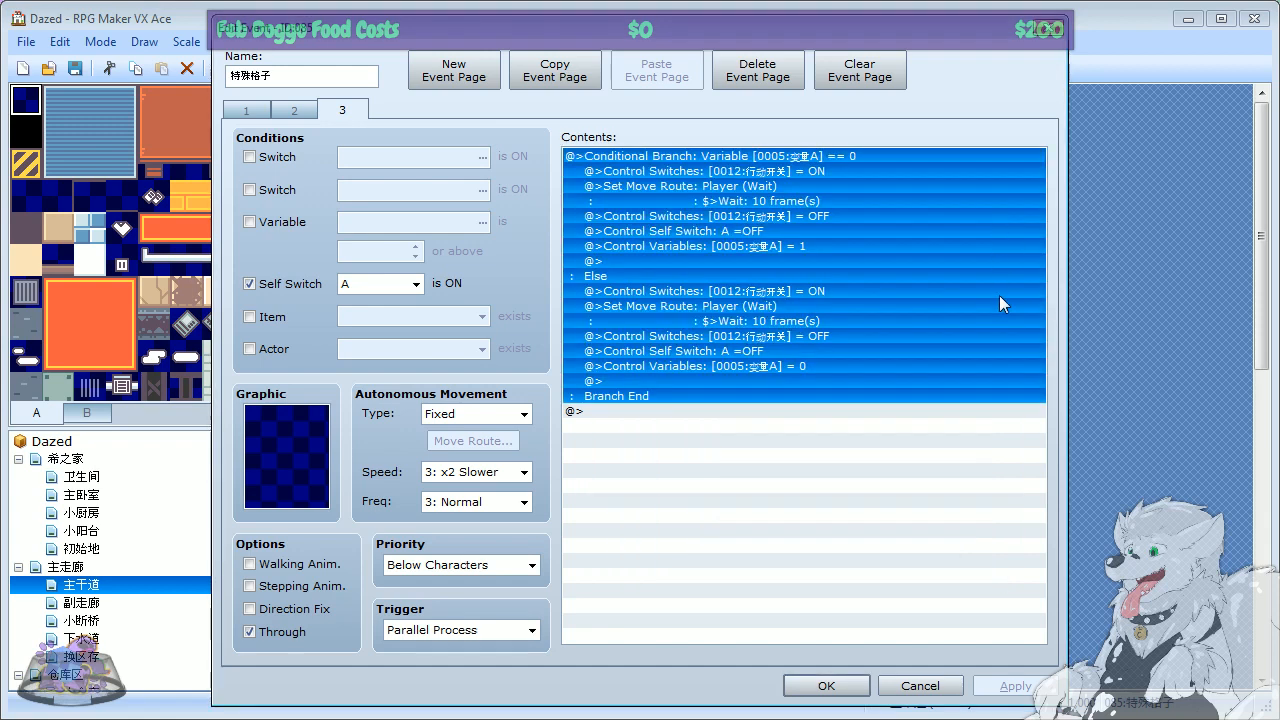
Step: Examine the two branches on page 3 of event 特殊格子, including their Set Move Route and Control Switches commands
left_click(860, 492)
left_click(771, 158)
left_click(662, 410)
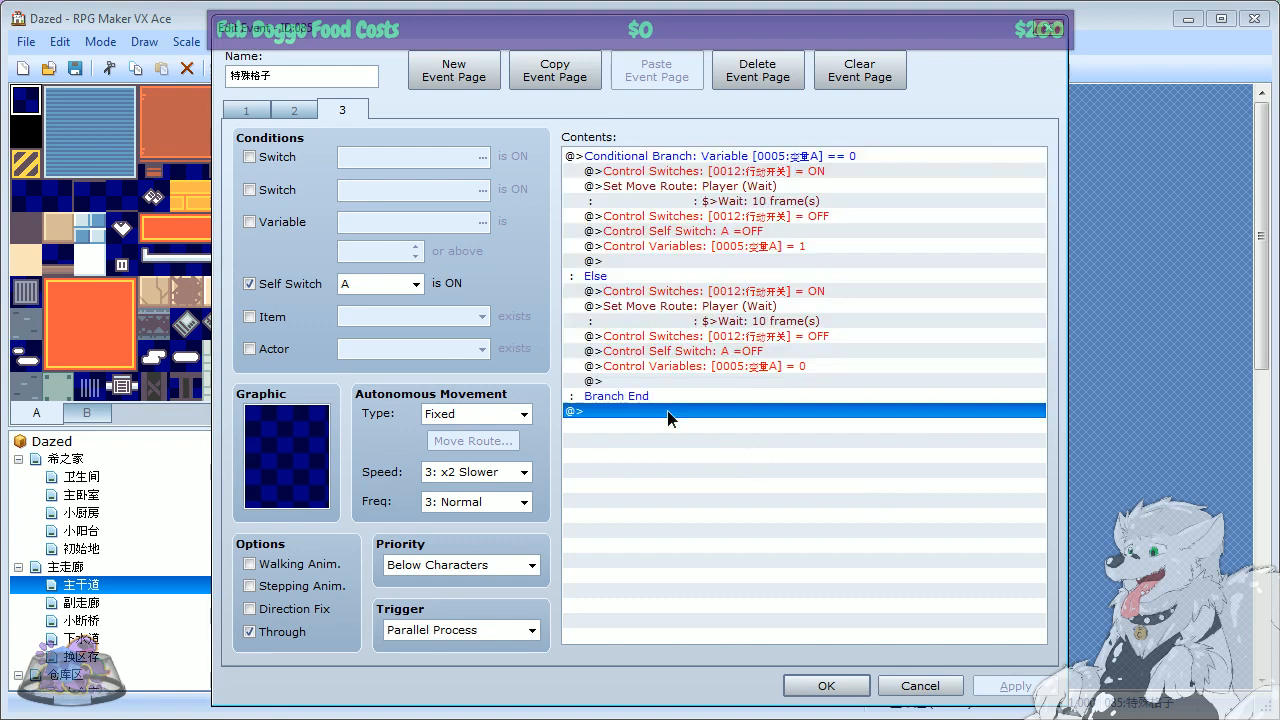
left_click(782, 157)
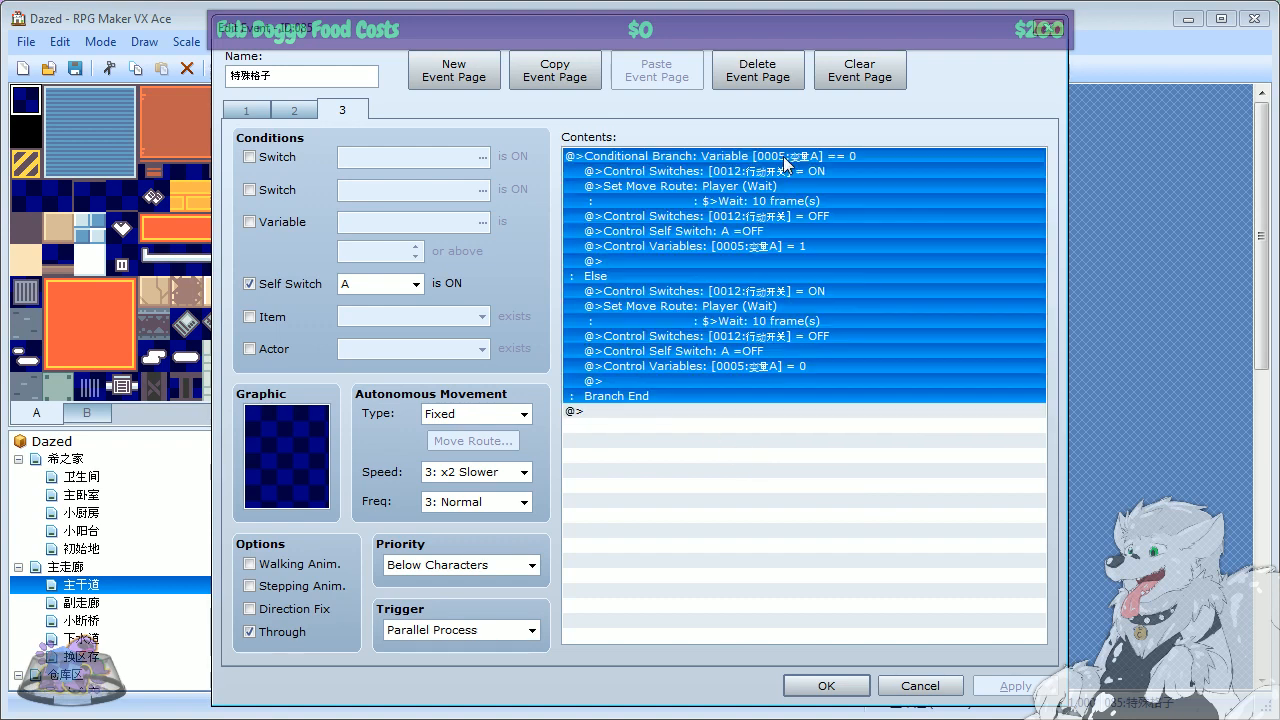
left_click(627, 427)
left_click(742, 158)
left_click(652, 412)
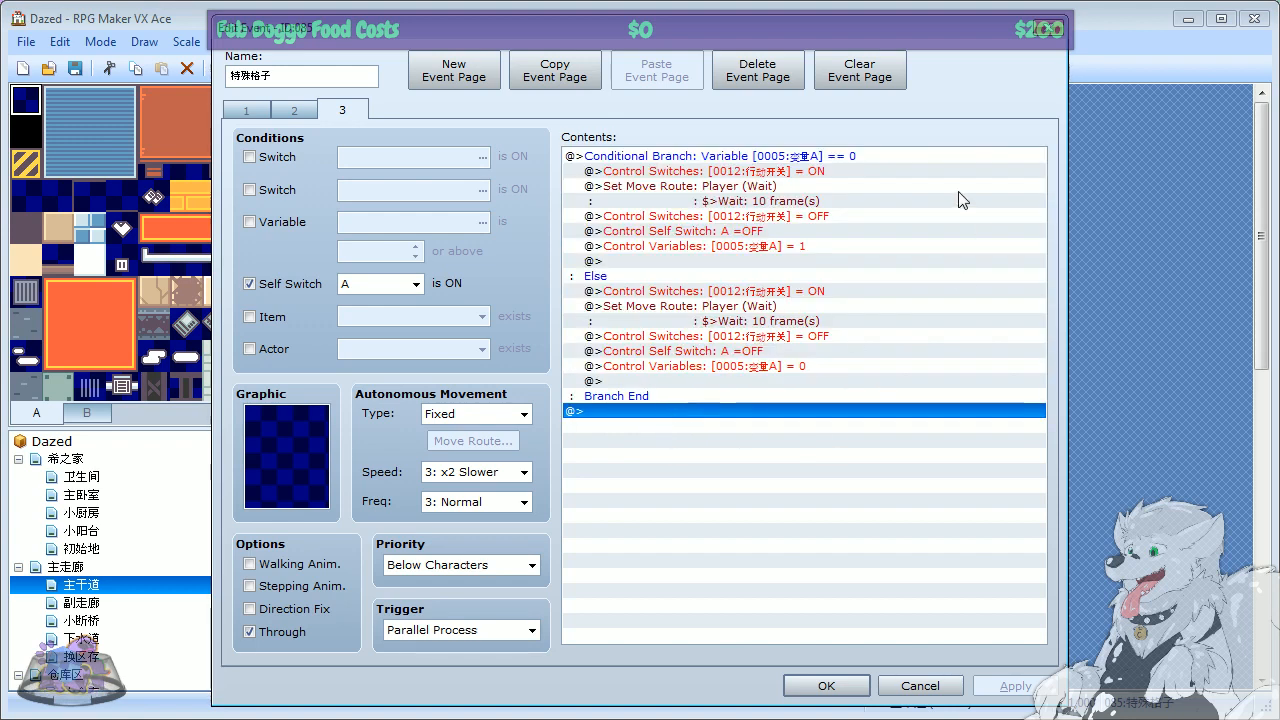
left_click(841, 157)
left_click(776, 189)
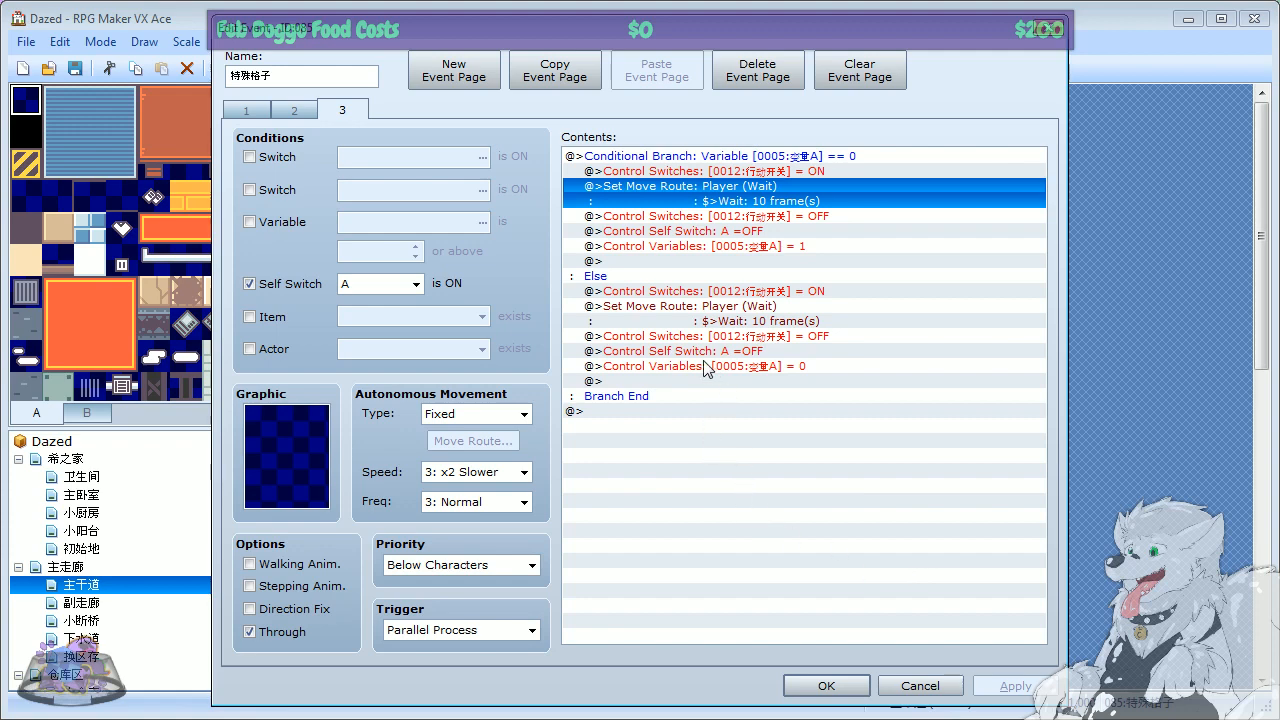
left_click(745, 306)
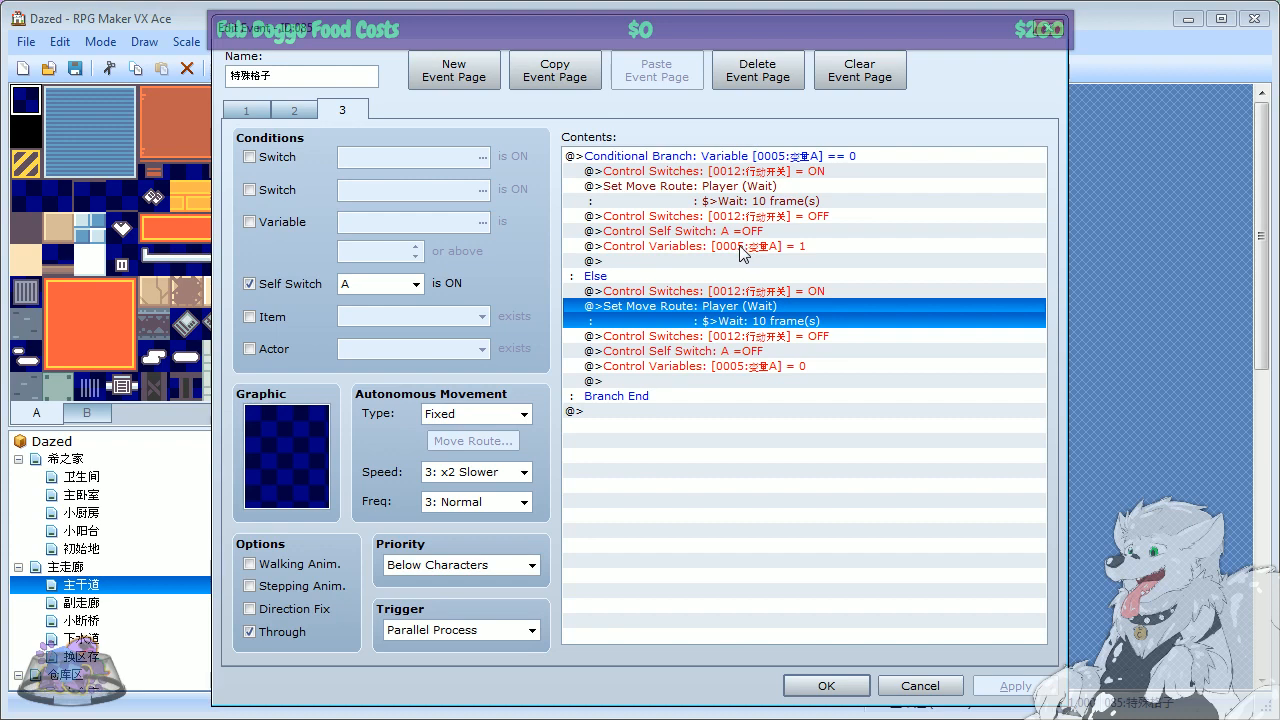
left_click(756, 216)
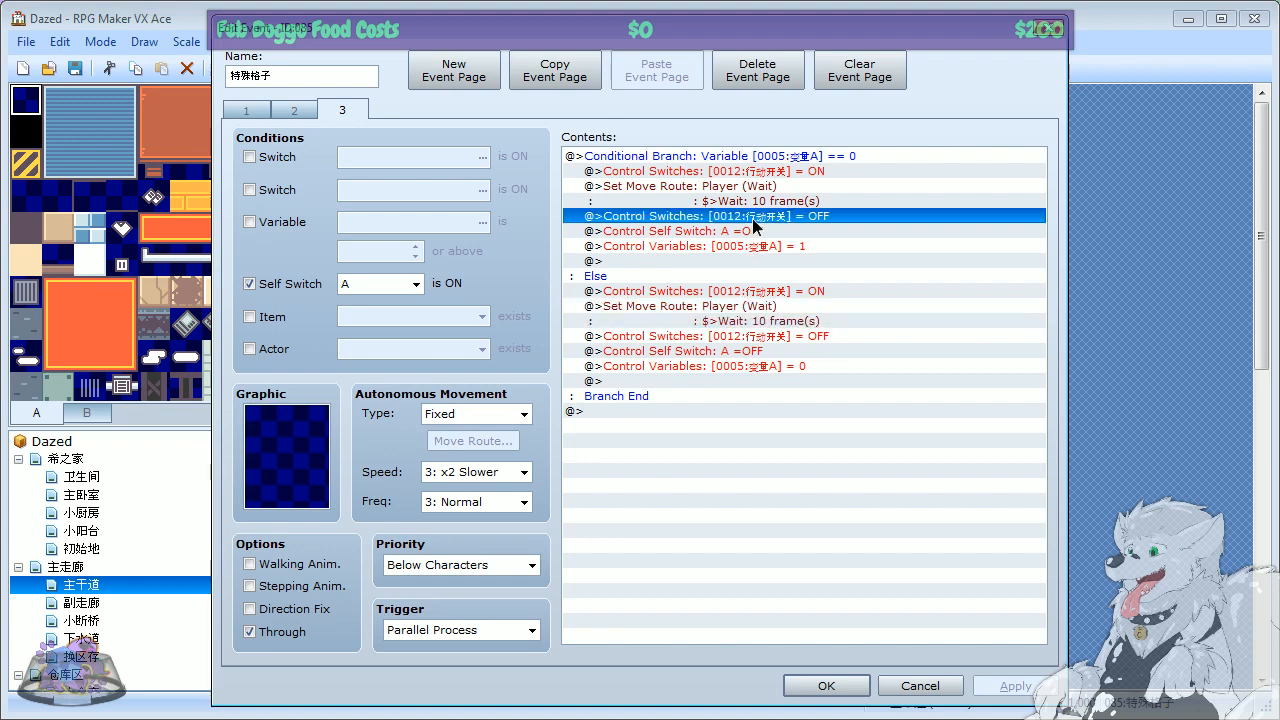
Step: Recheck page 2 of event 特殊格子, and close the event without changes
left_click(293, 110)
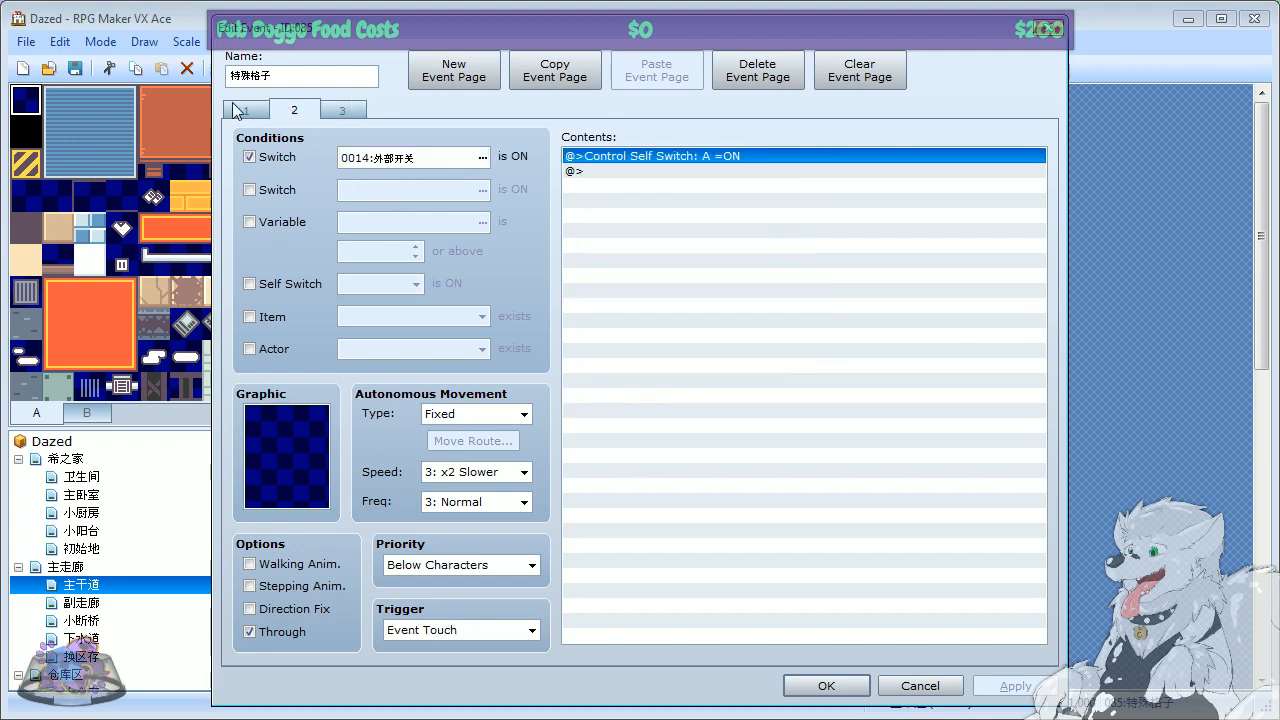
left_click(320, 112)
left_click(293, 108)
left_click(1047, 30)
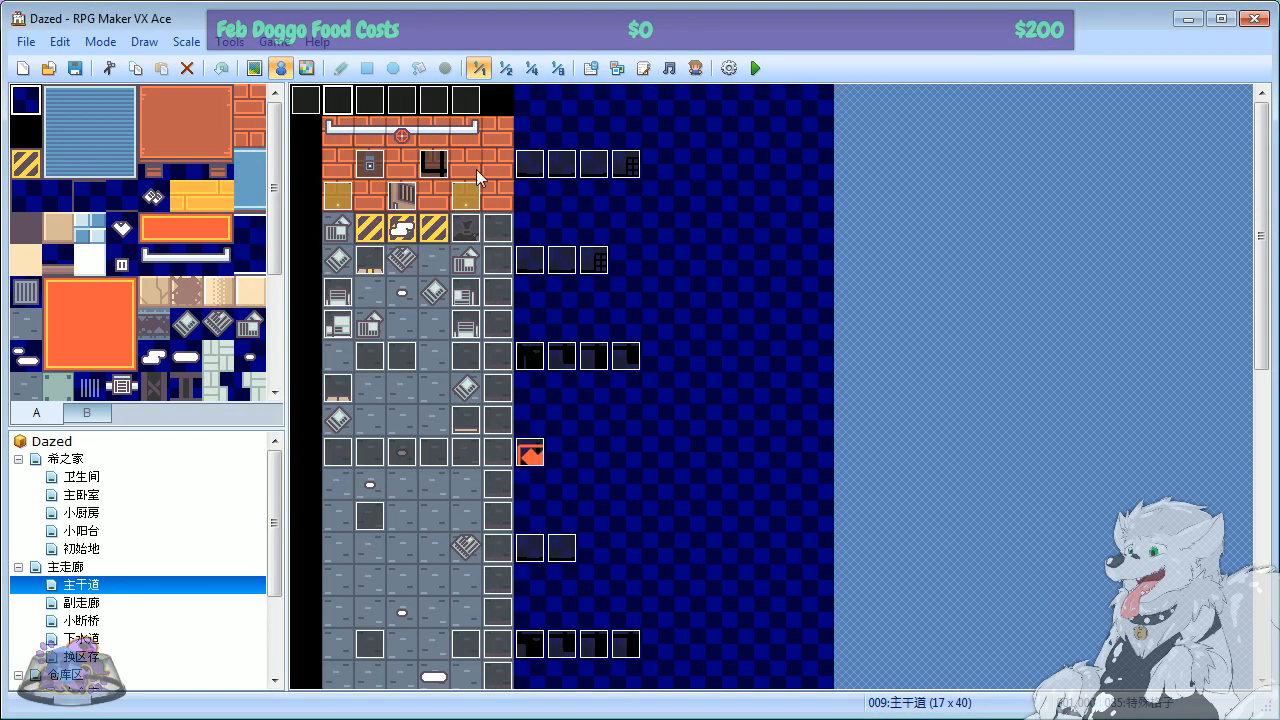
Step: Open the event EV086 next to 特殊格子, and preview the Skill1 sound effect in its first Play SE command
double_click(370, 100)
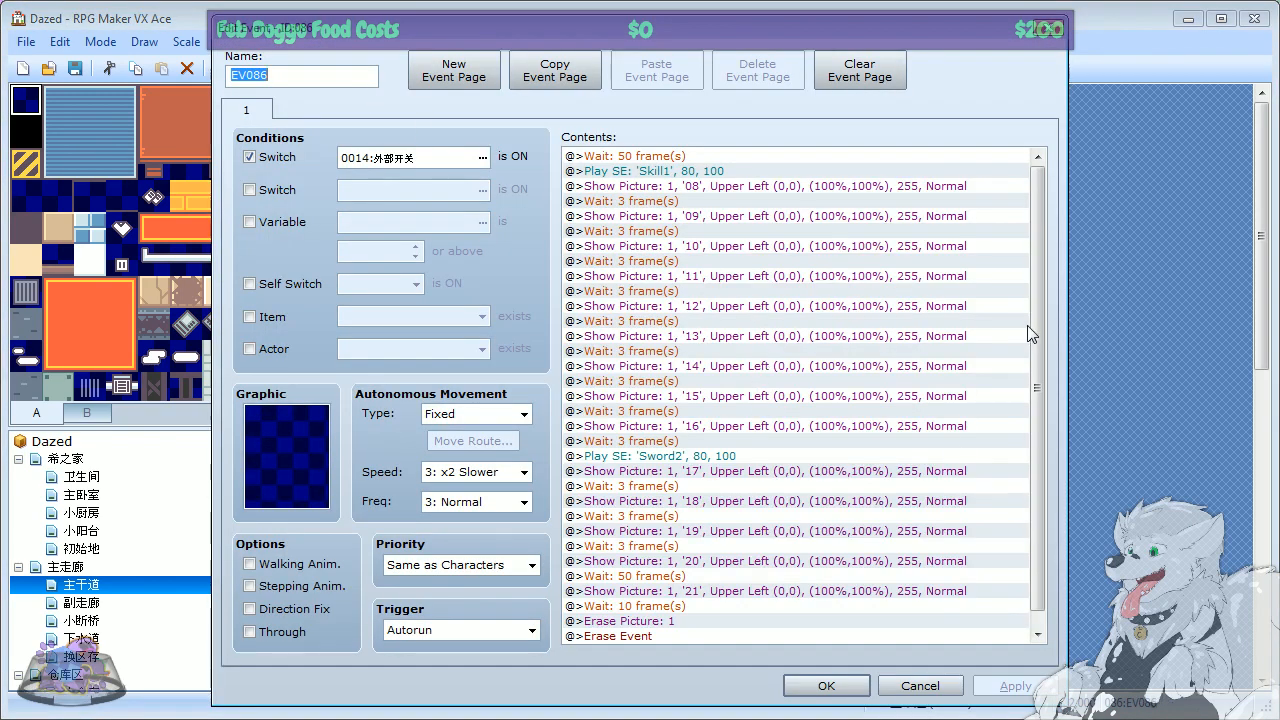
scroll(1034, 400, "down", 2)
scroll(1045, 385, "up", 1)
left_click(640, 172)
right_click(637, 173)
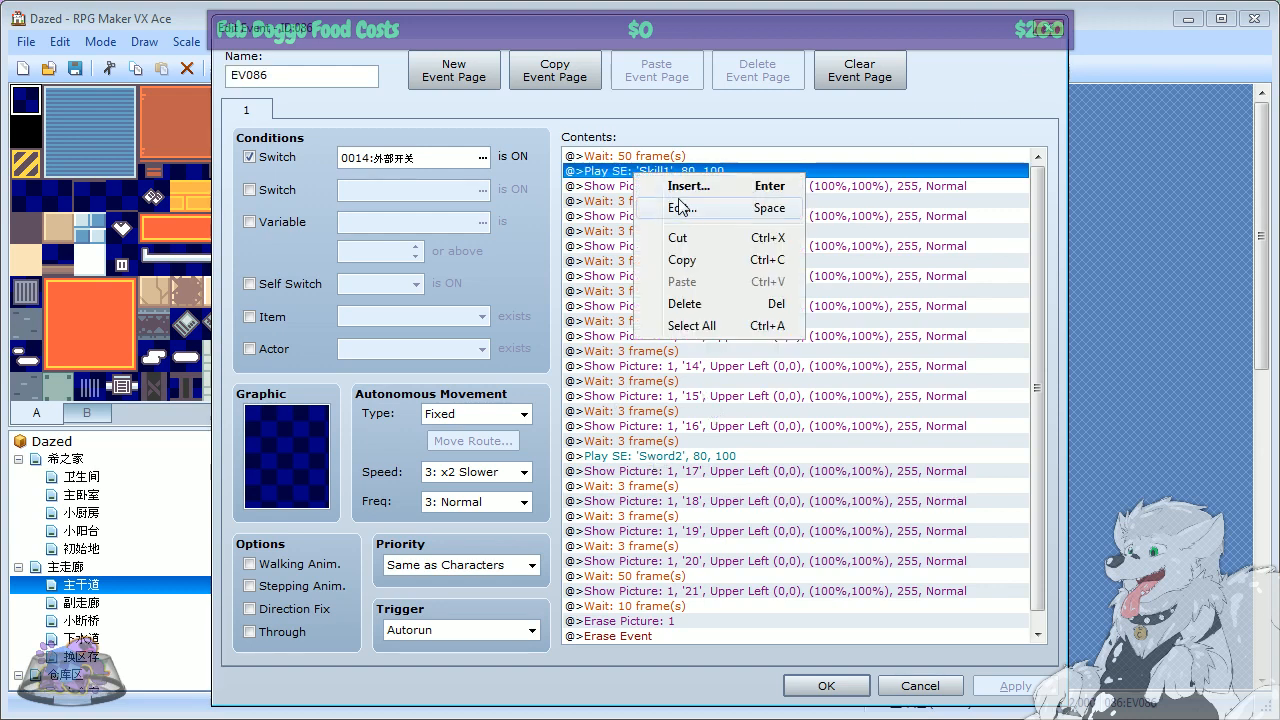
left_click(690, 209)
left_click(955, 224)
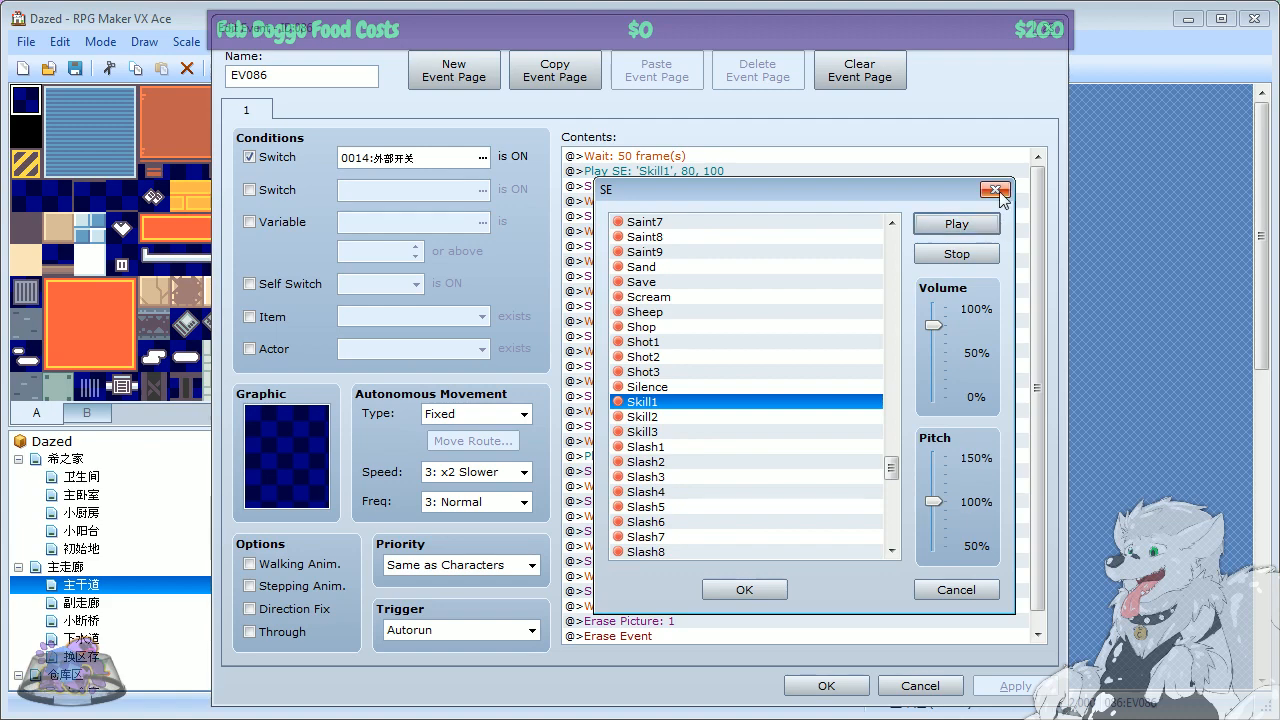
left_click(995, 190)
Step: Inspect the Play SE command for Sword2 in EV086, close it without changes, and review the rest of the command list
right_click(634, 458)
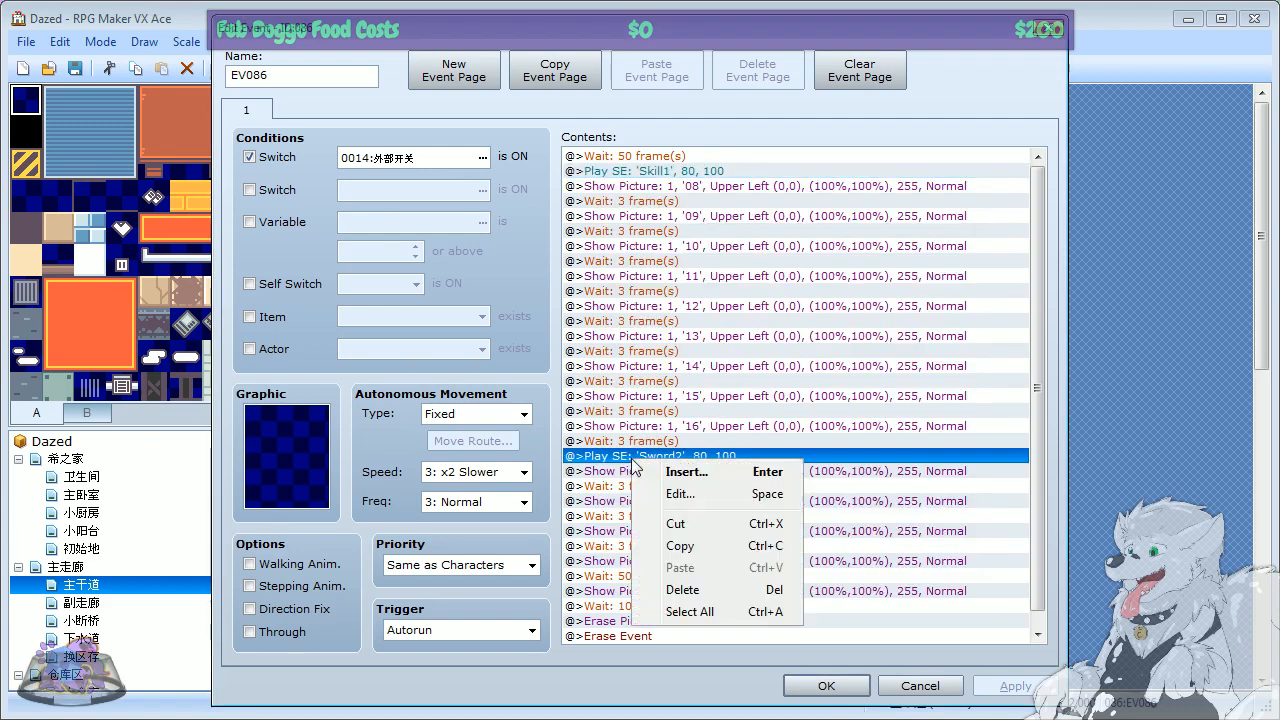
left_click(688, 494)
left_click(995, 190)
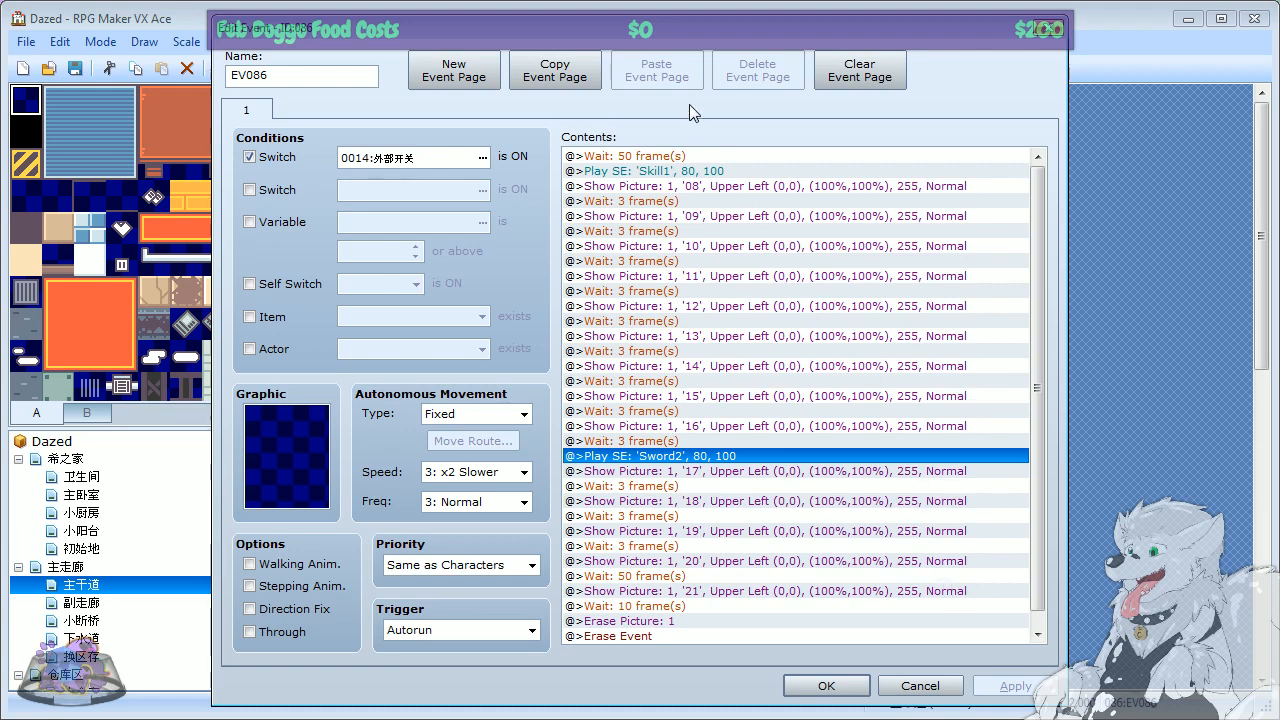
scroll(1038, 331, "down", 1)
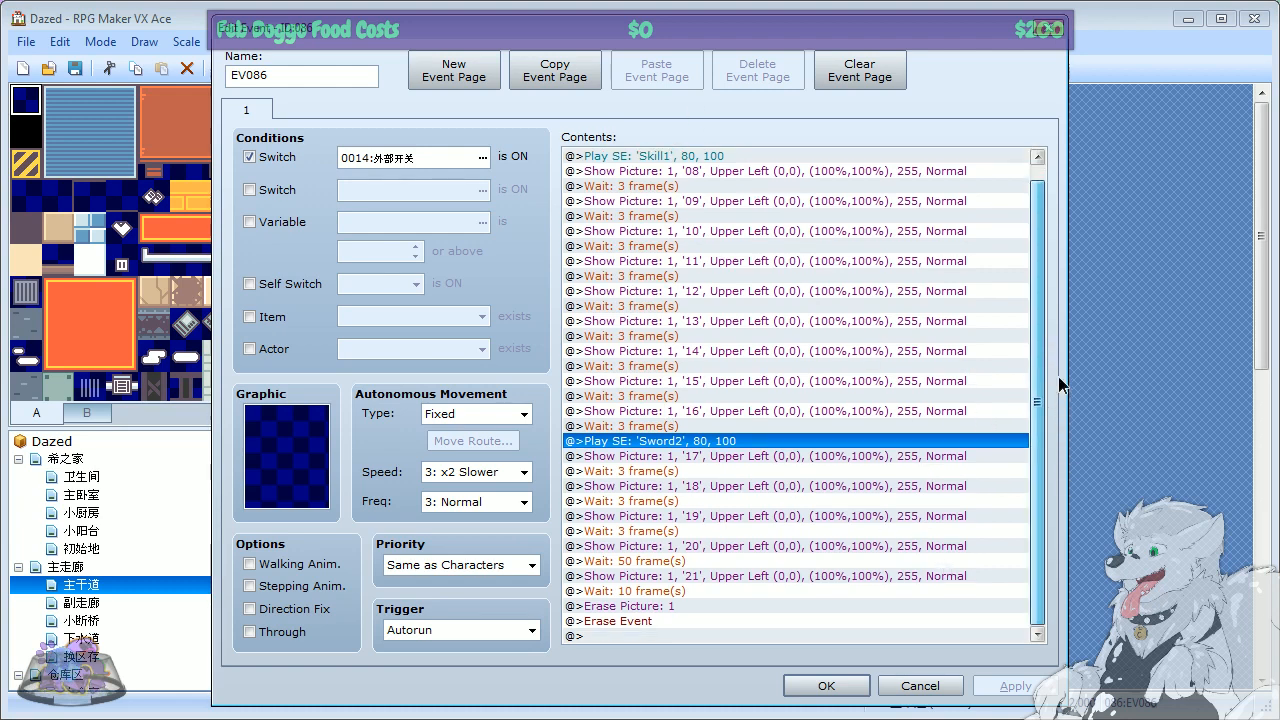
scroll(1058, 376, "up", 1)
Step: Open the graphic selection of the Show Picture command that displays picture '17' in EV086
right_click(630, 472)
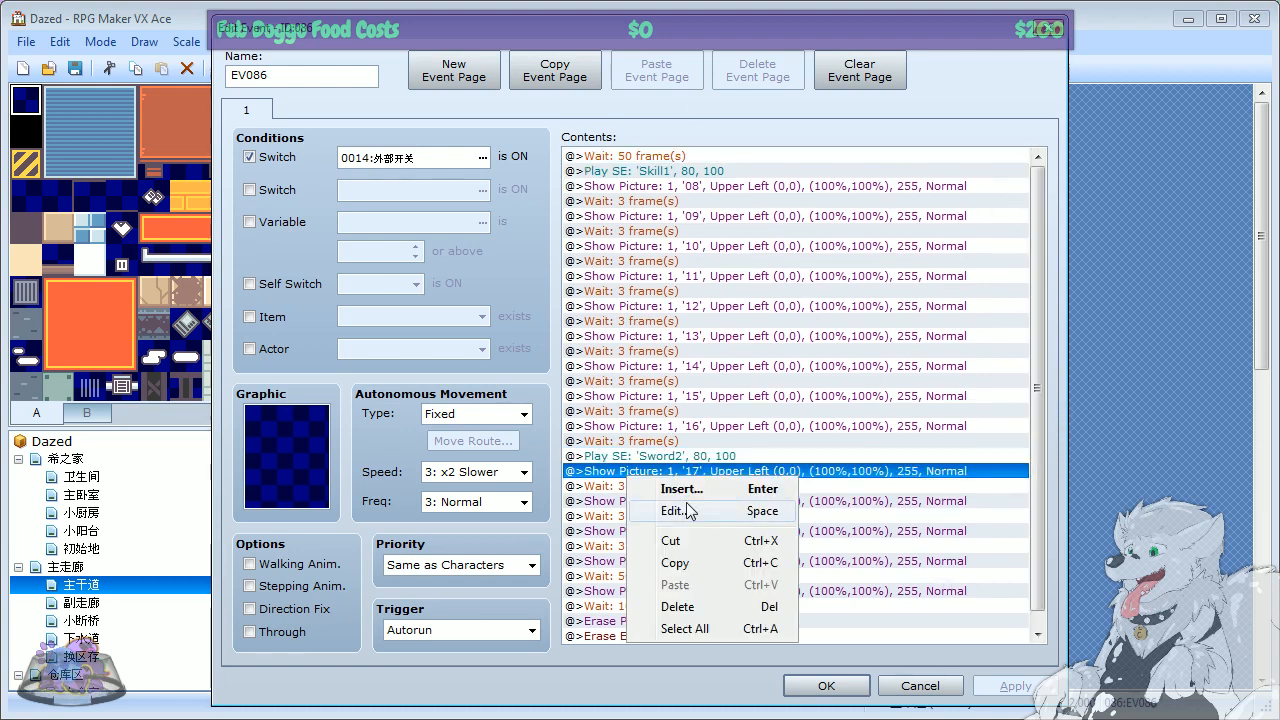
left_click(688, 511)
left_click(860, 264)
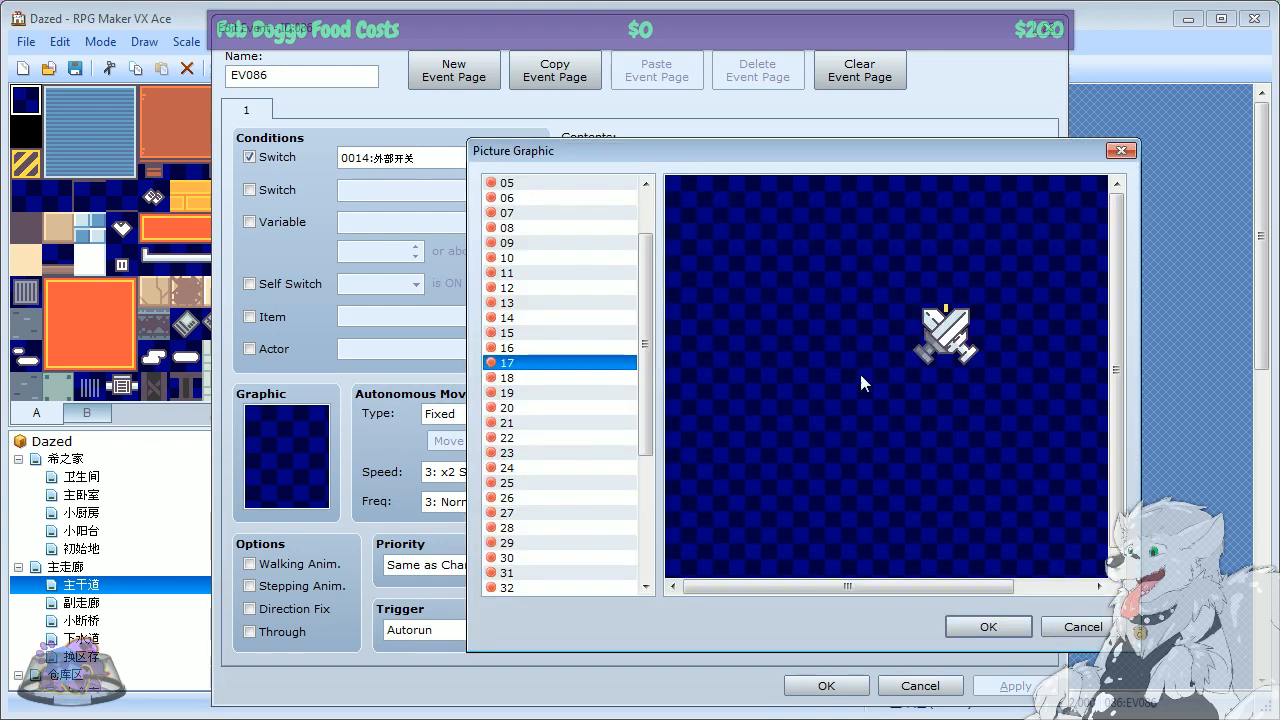
Step: Step through the sword animation pictures from 17 back to 08 and forward to 22
key("Up")
key("Up")
key("Up")
key("Up")
key("Up")
key("Up")
key("Up")
key("Up")
key("Up")
key("Up")
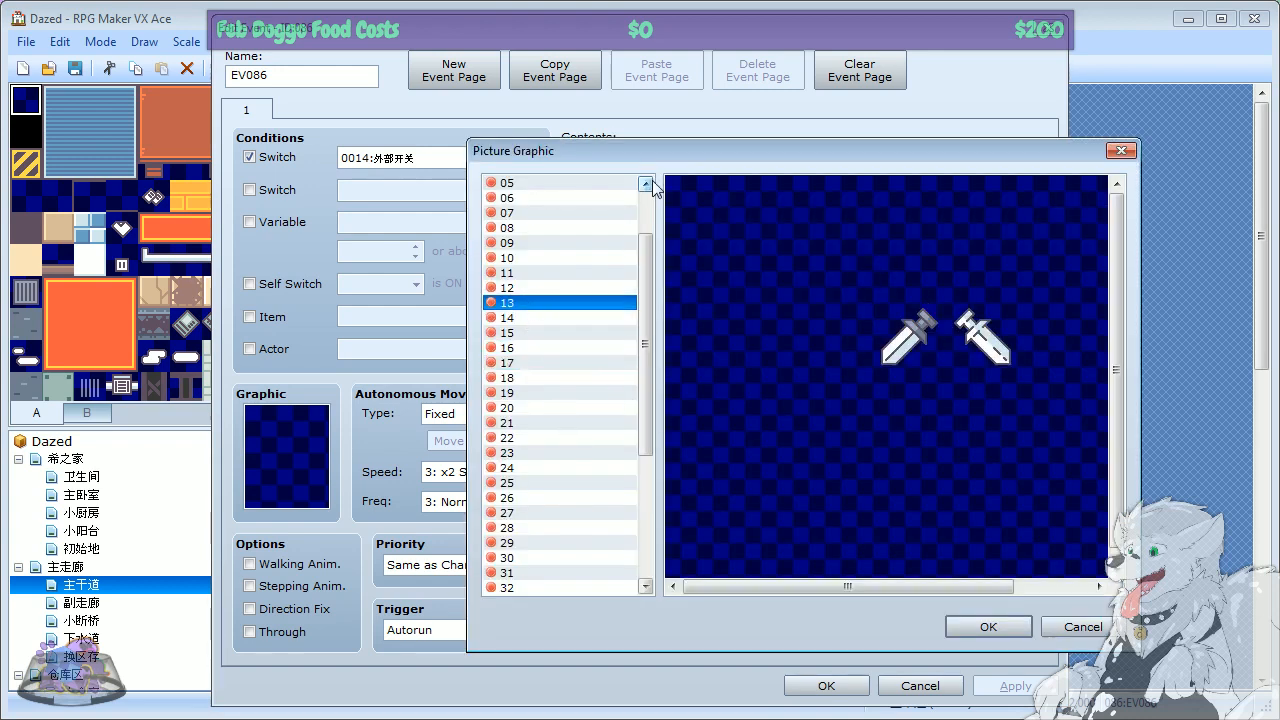
key("Up")
key("Down")
key("Down")
key("Down")
key("Down")
key("Down")
key("Down")
key("Down")
key("Down")
key("Down")
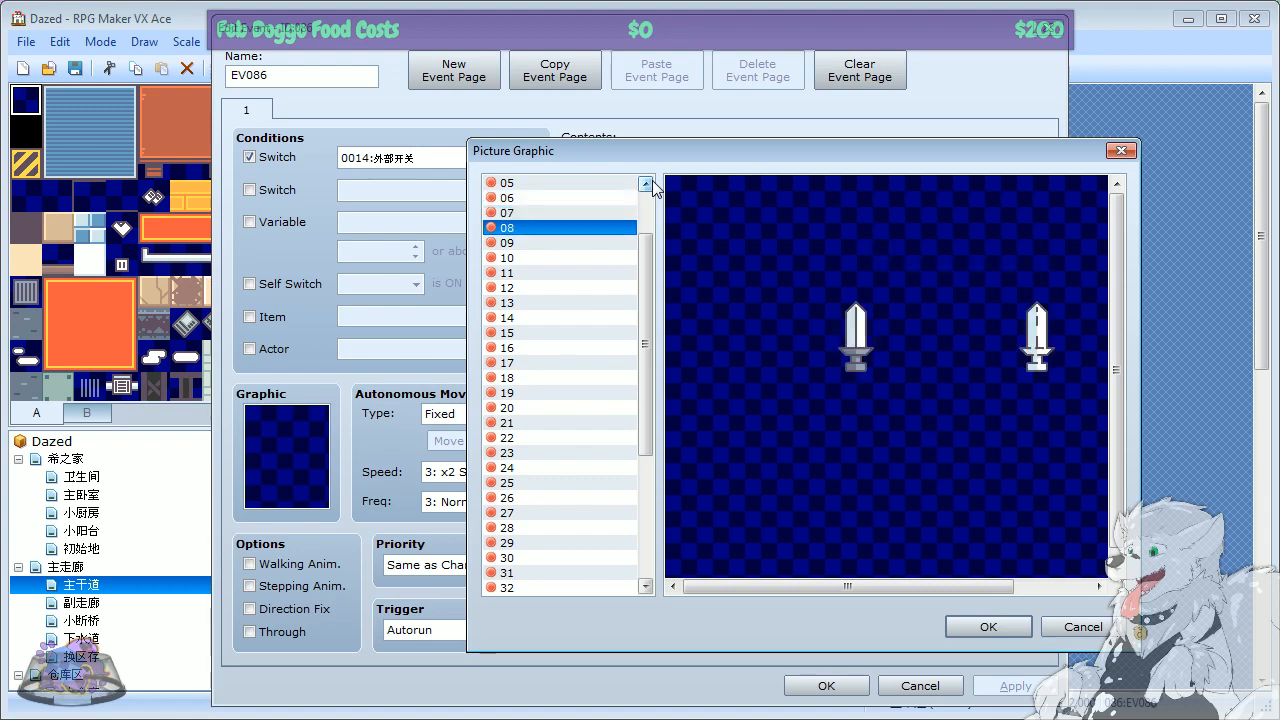
key("Down")
key("Down")
key("Down")
key("Down")
key("Down")
key("Down")
key("Down")
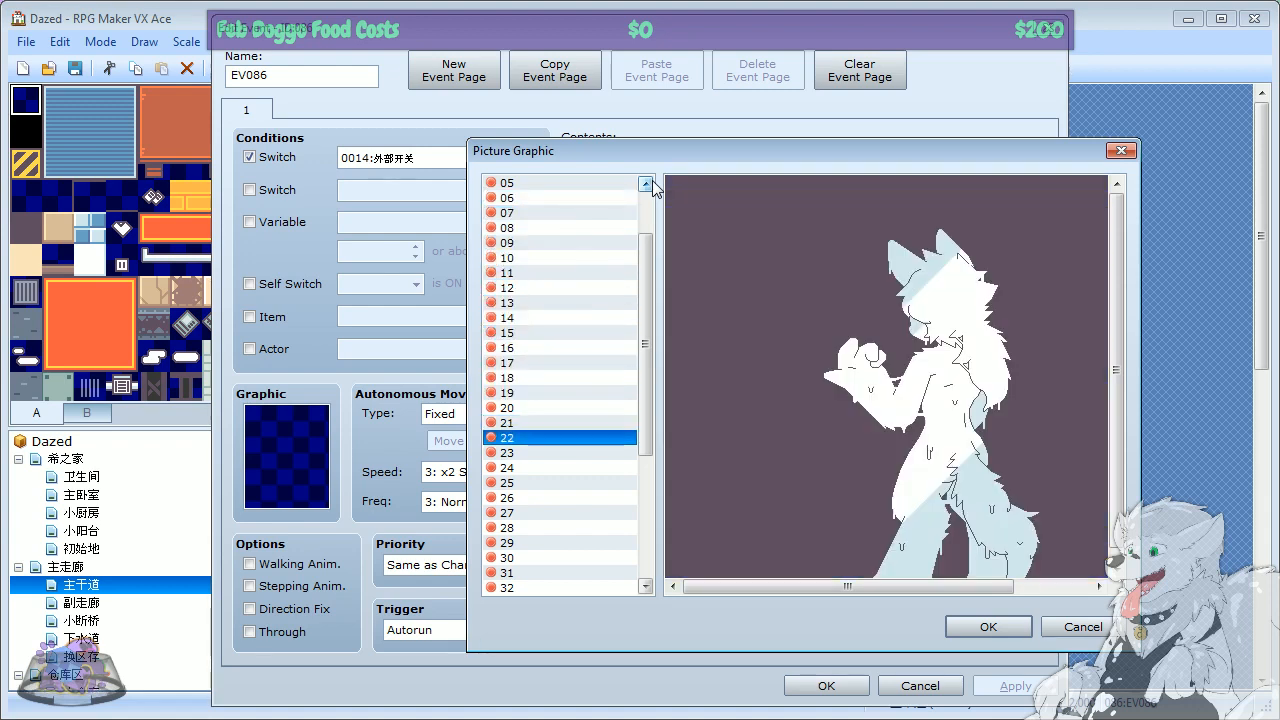
Step: Return to the start of the picture list and compare the previews of pictures 01 through 04
left_click_drag(646, 411, 549, 220)
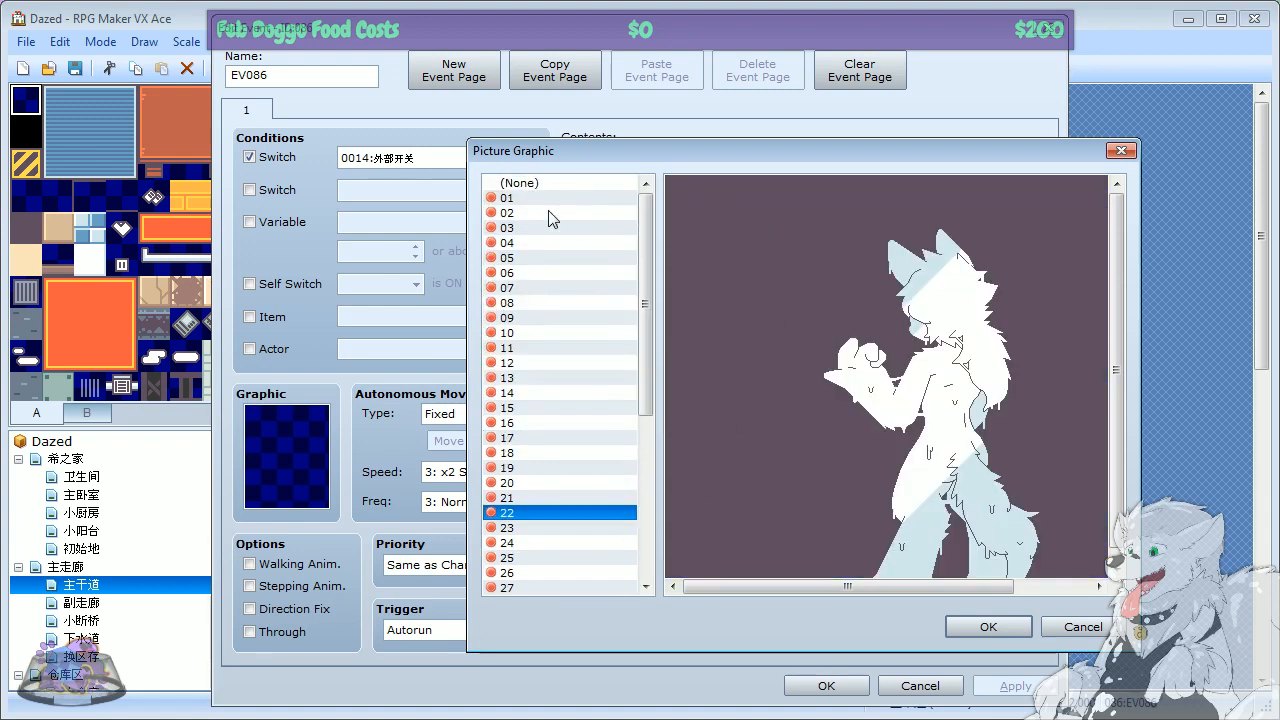
left_click(552, 198)
key("Down")
key("Down")
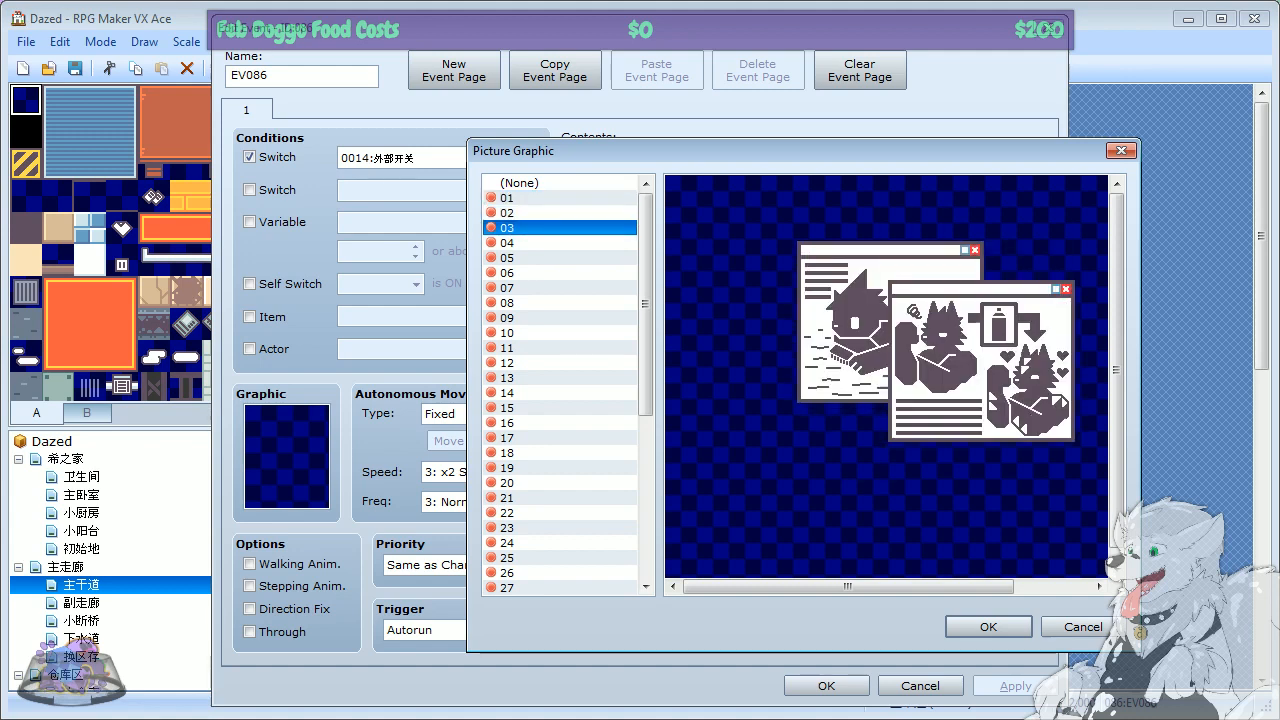
key("Up")
key("Up")
key("Down")
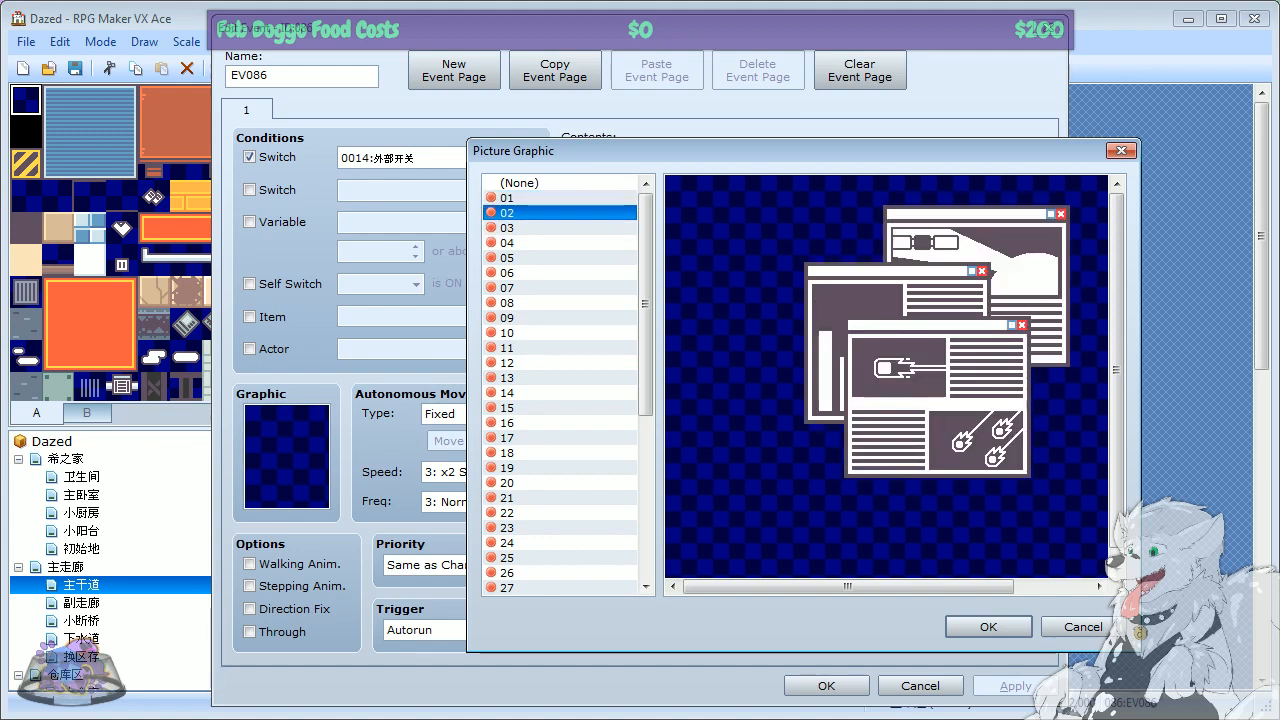
key("Down")
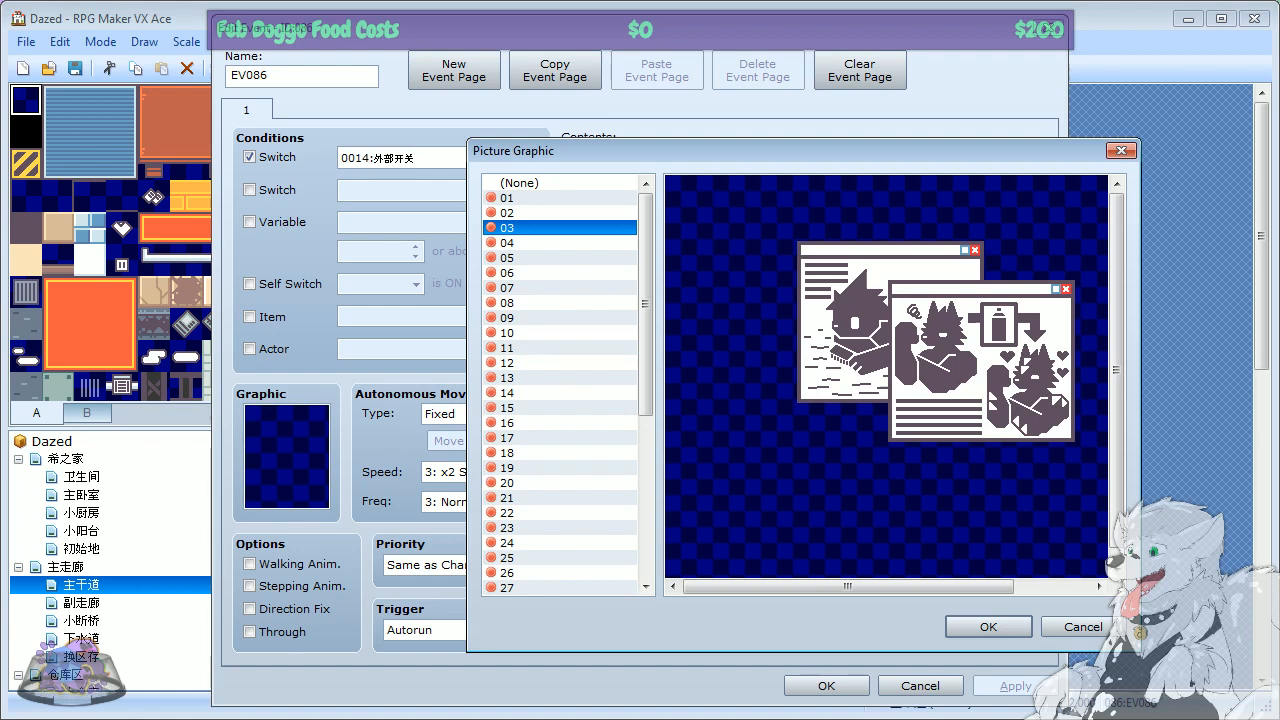
key("Down")
key("Up")
key("Down")
key("Down")
key("Down")
key("Down")
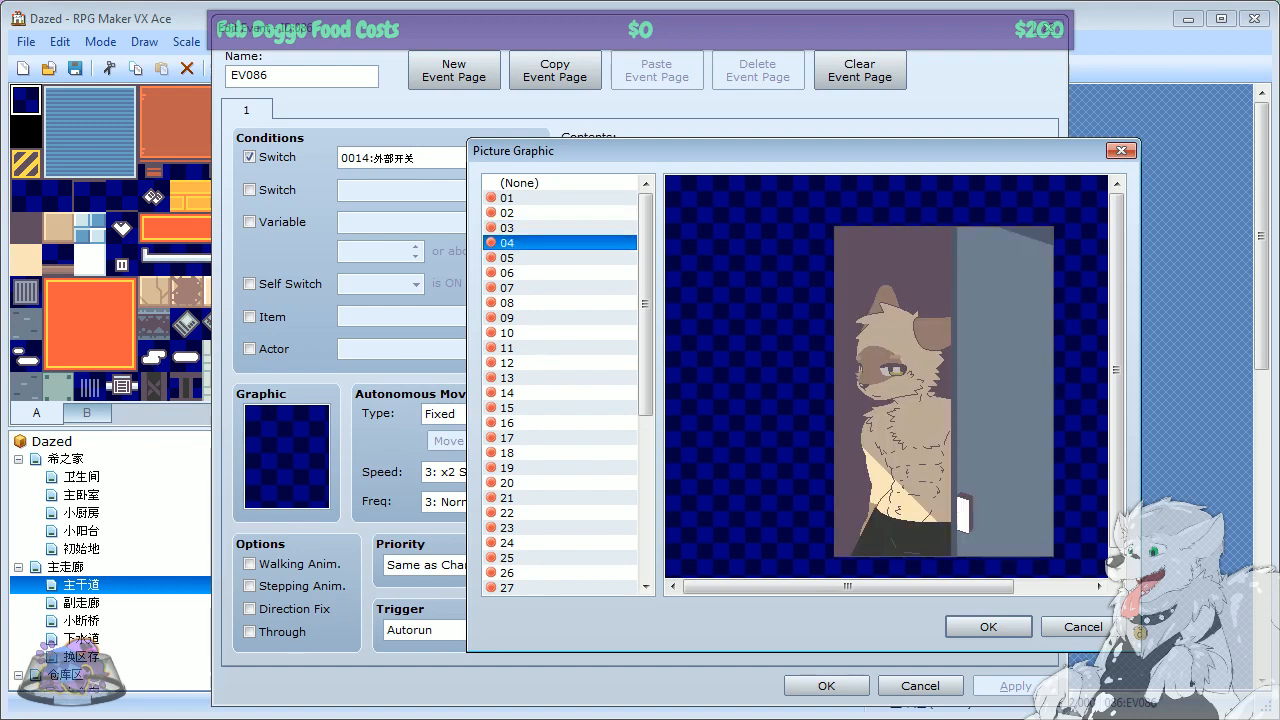
Step: Step through the picture previews from 04 to 21, covering the whole sword animation
key("Down")
key("Down")
key("Down")
key("Down")
key("Down")
key("Down")
key("Down")
key("Down")
key("Down")
key("Down")
key("Down")
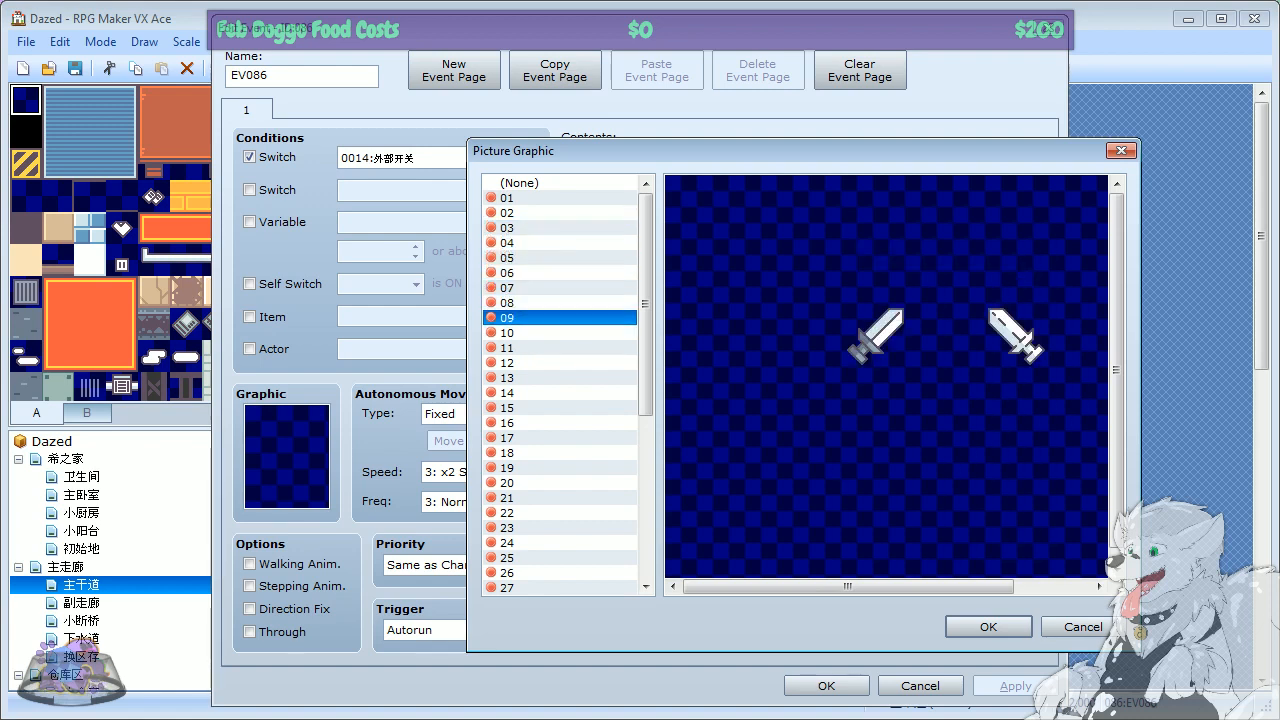
key("Down")
key("Down")
key("Down")
key("Down")
key("Down")
key("Down")
key("Down")
key("Down")
key("Down")
key("Down")
key("Down")
key("Down")
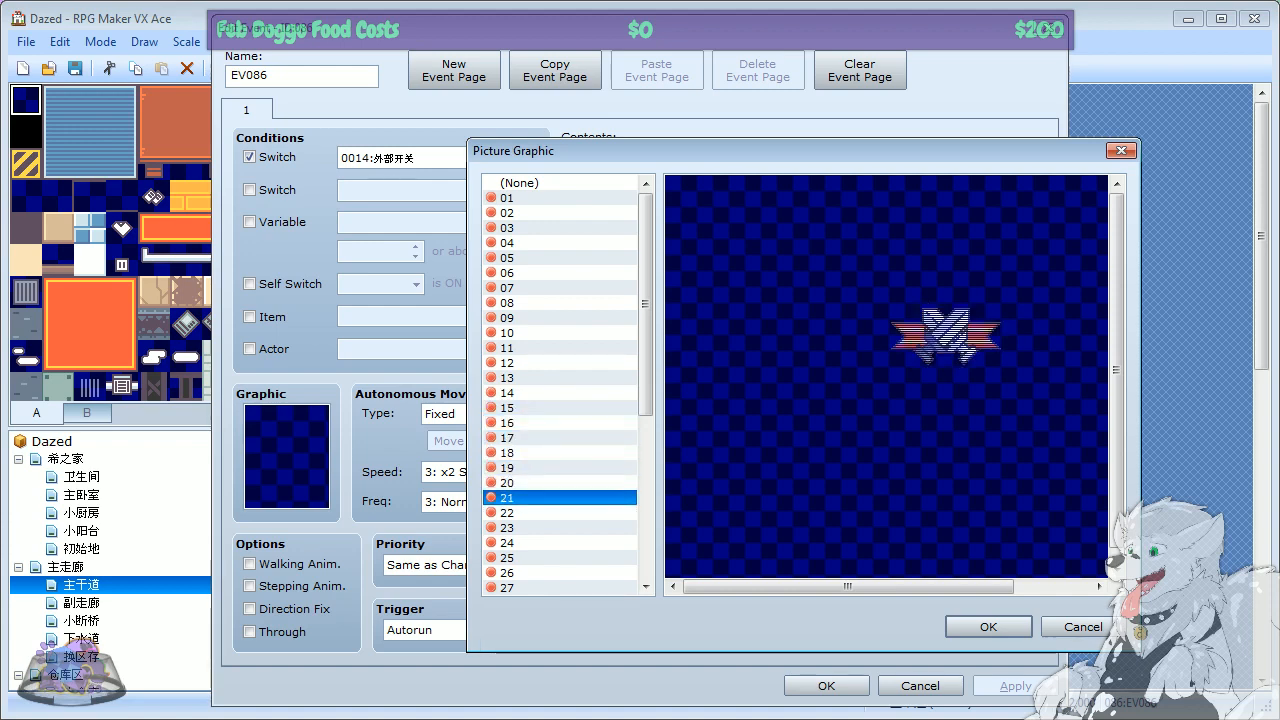
Step: Continue through the picture previews past 21, up to picture 44
key("Down")
key("Down")
key("Down")
key("Down")
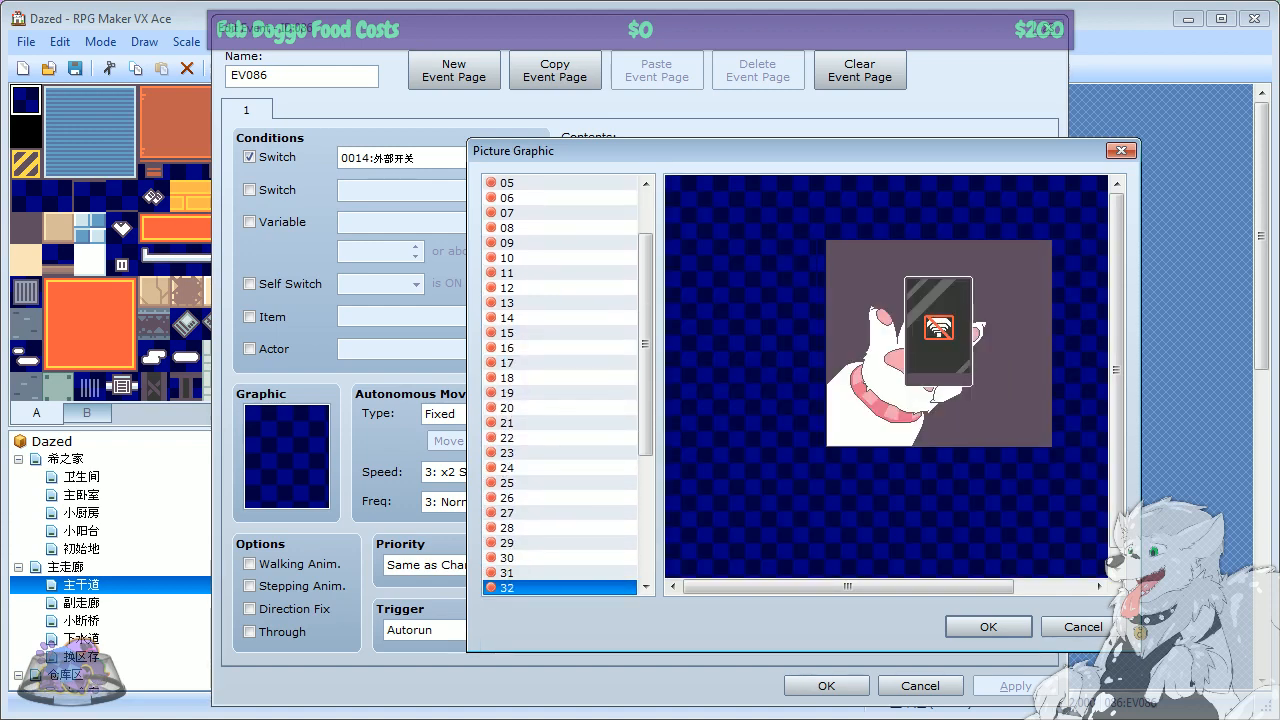
key("Down")
key("Down")
key("Down")
key("Down")
key("Down")
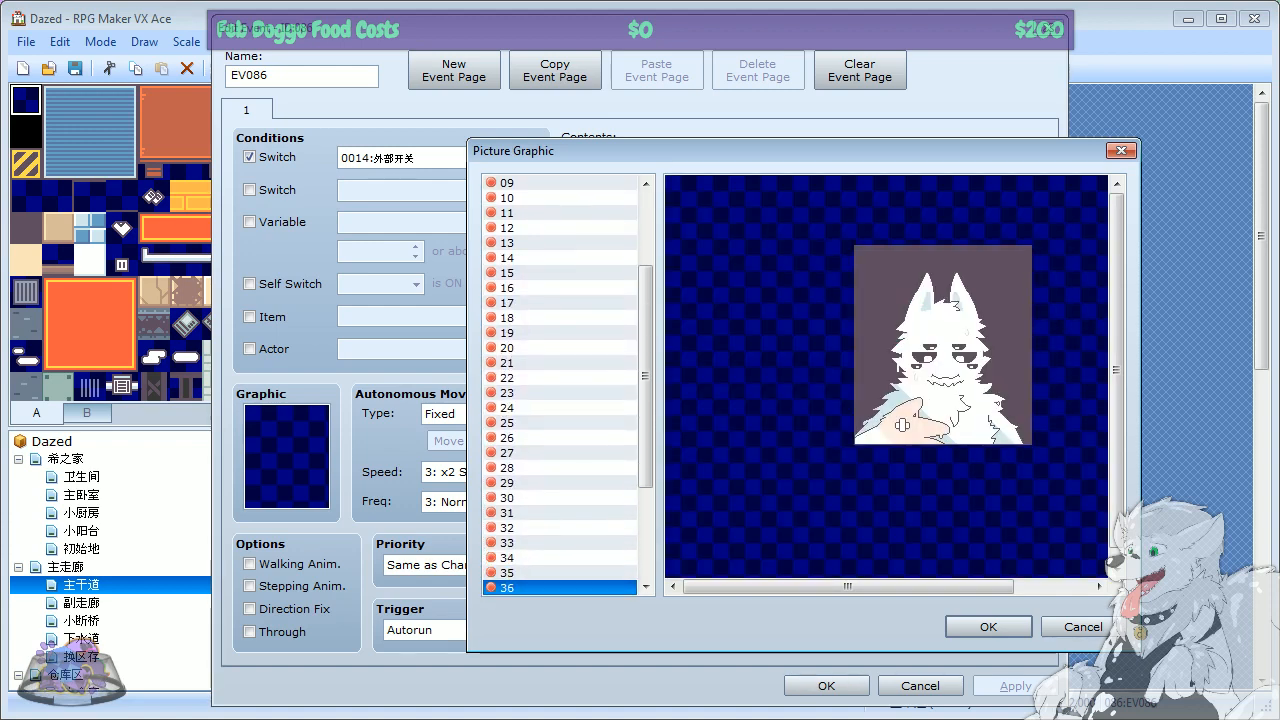
key("Down")
key("Down")
key("Down")
key("Down")
key("Down")
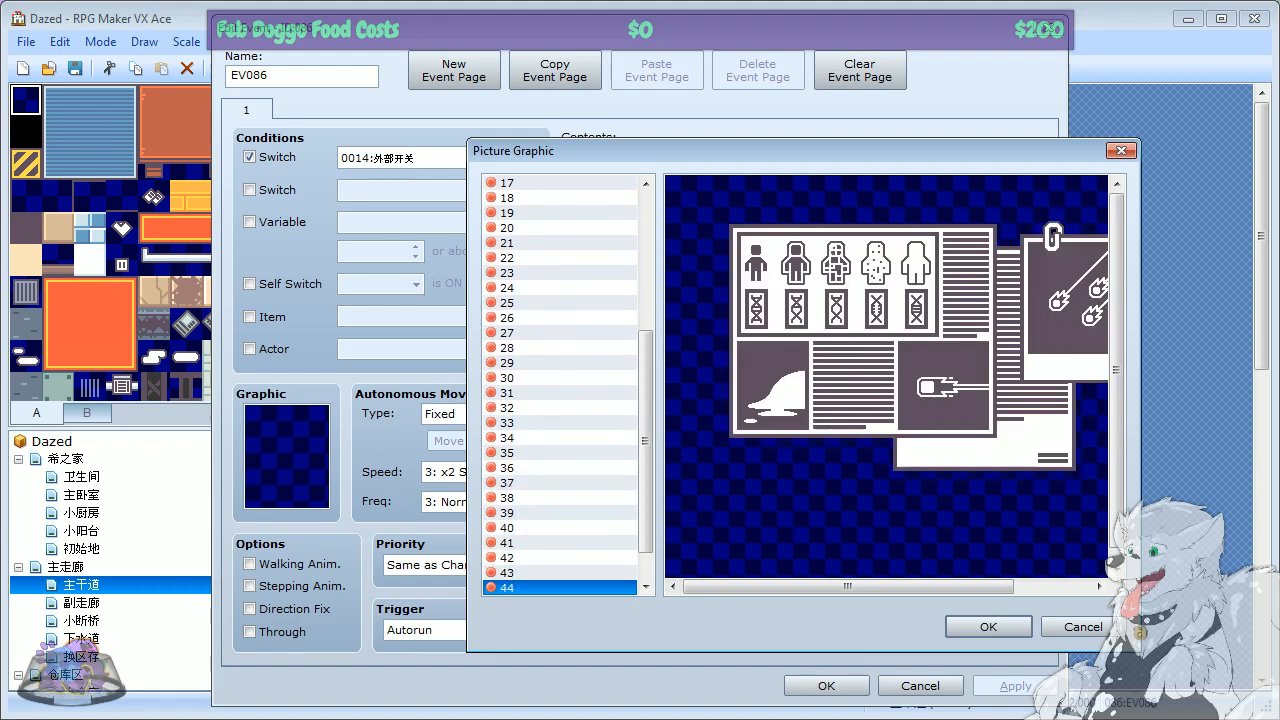
Step: View the full width of picture 44, and preview the remaining pictures up to 47
left_click_drag(887, 590, 929, 586)
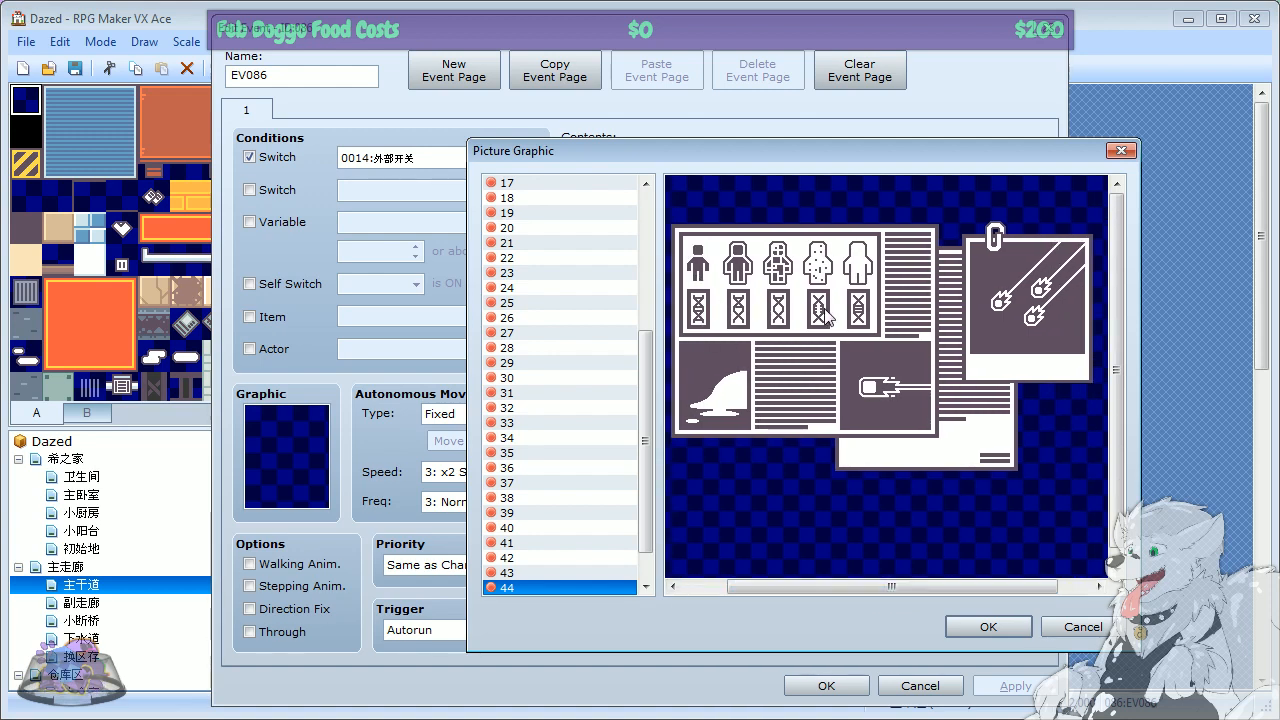
scroll(645, 478, "down", 1)
scroll(645, 478, "down", 1)
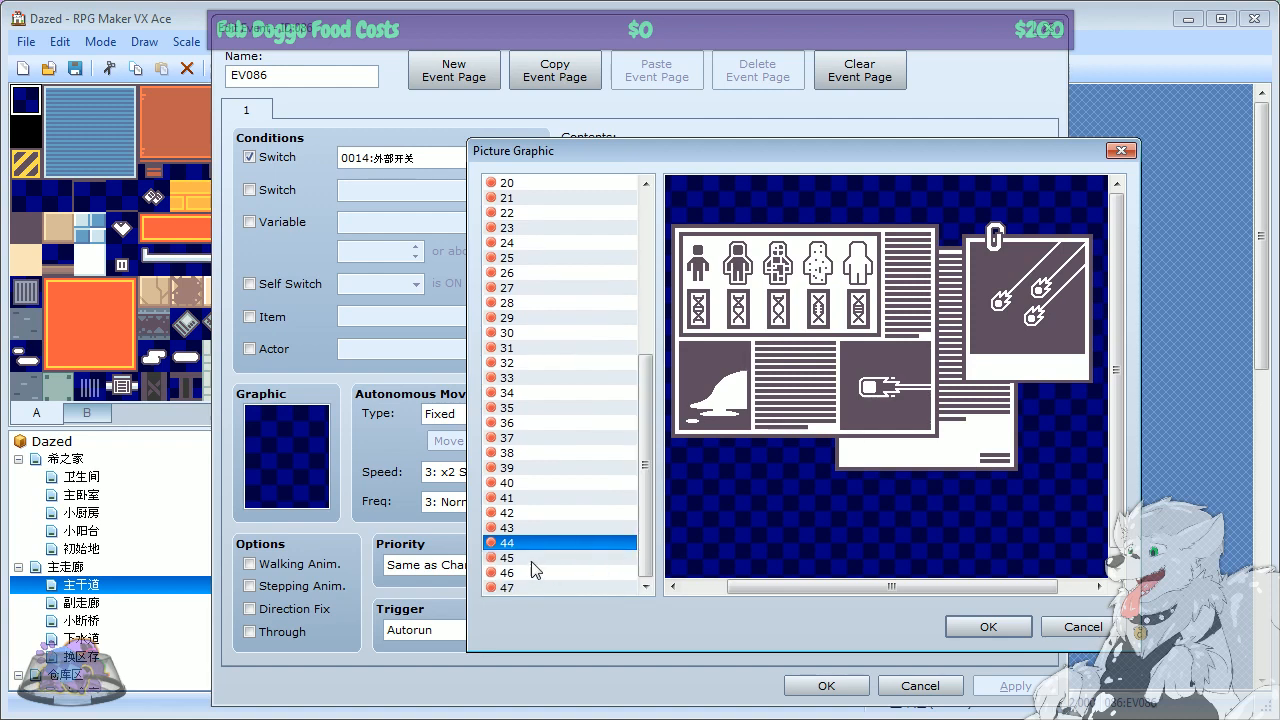
key("Down")
key("Down")
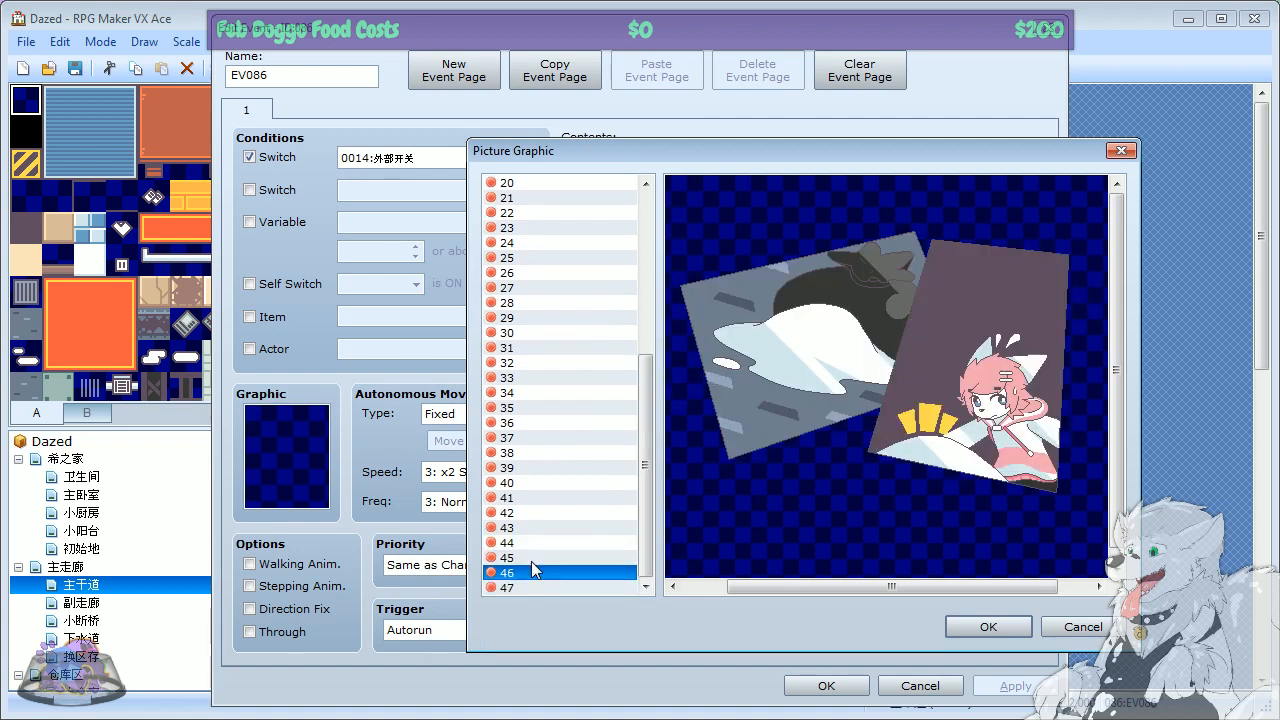
key("Down")
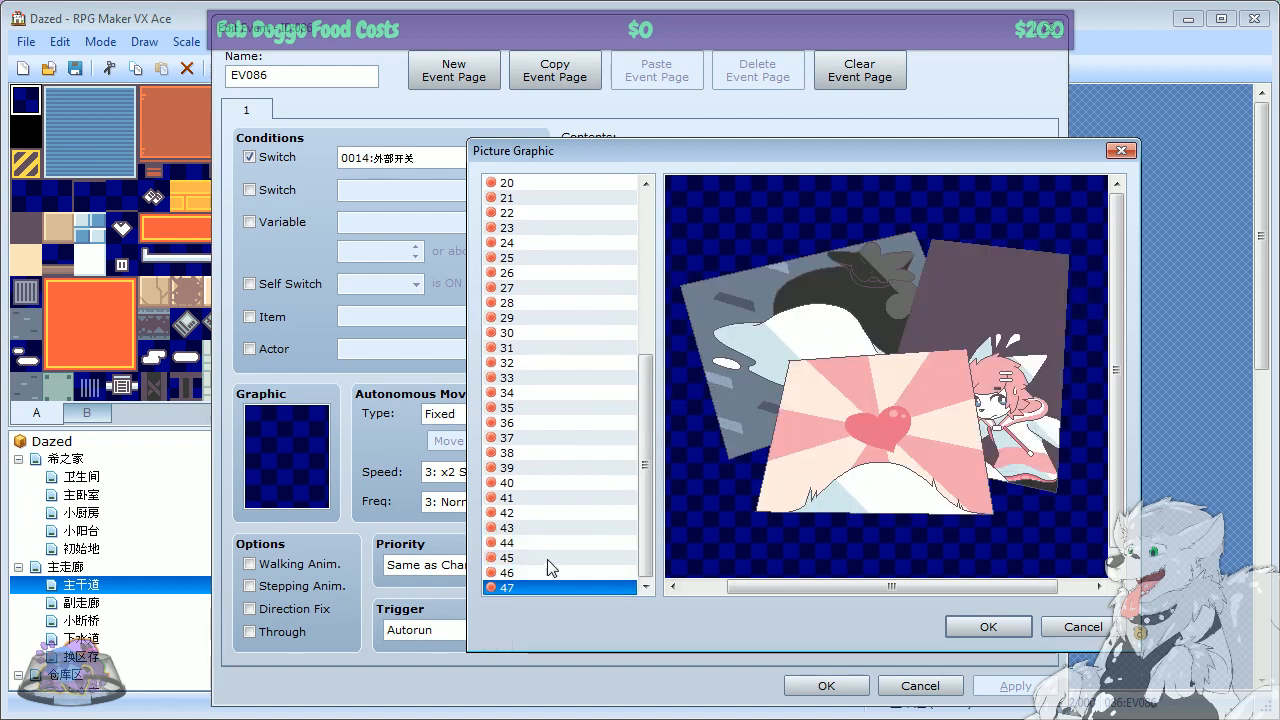
Step: Leave the picture selection and the Show Picture command, and close EV086 without saving any changes
left_click(1080, 626)
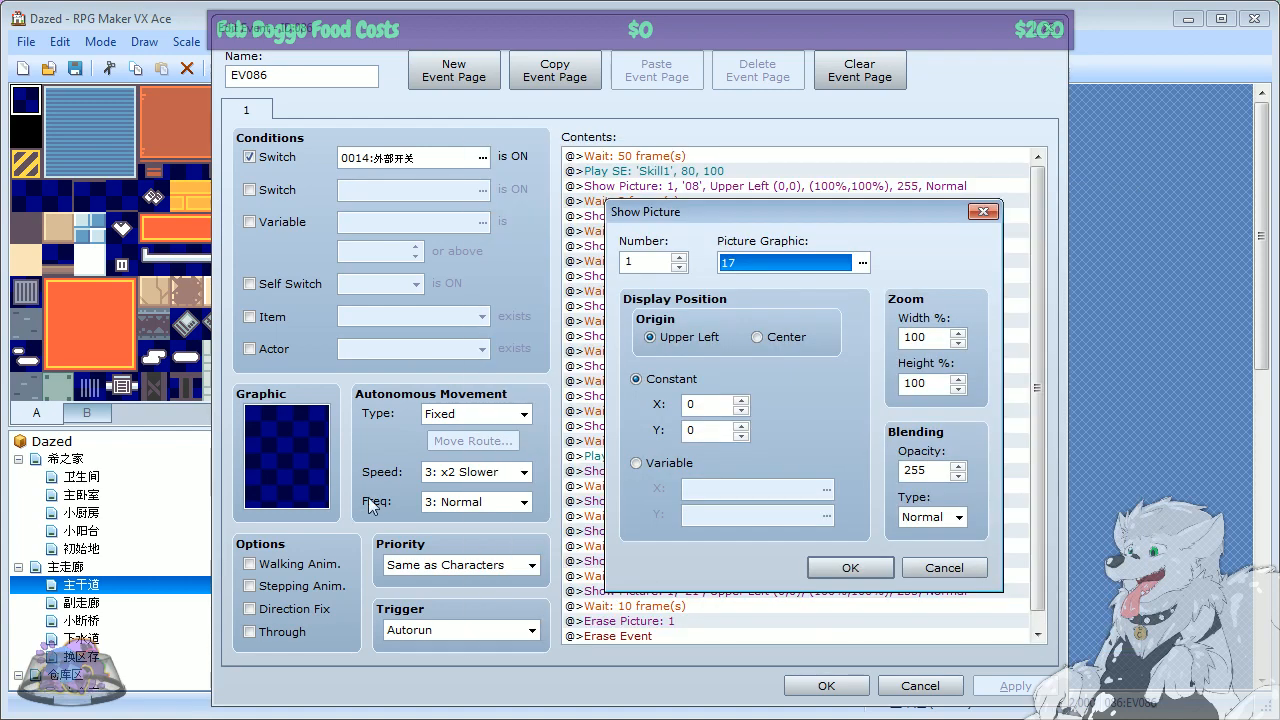
left_click(943, 568)
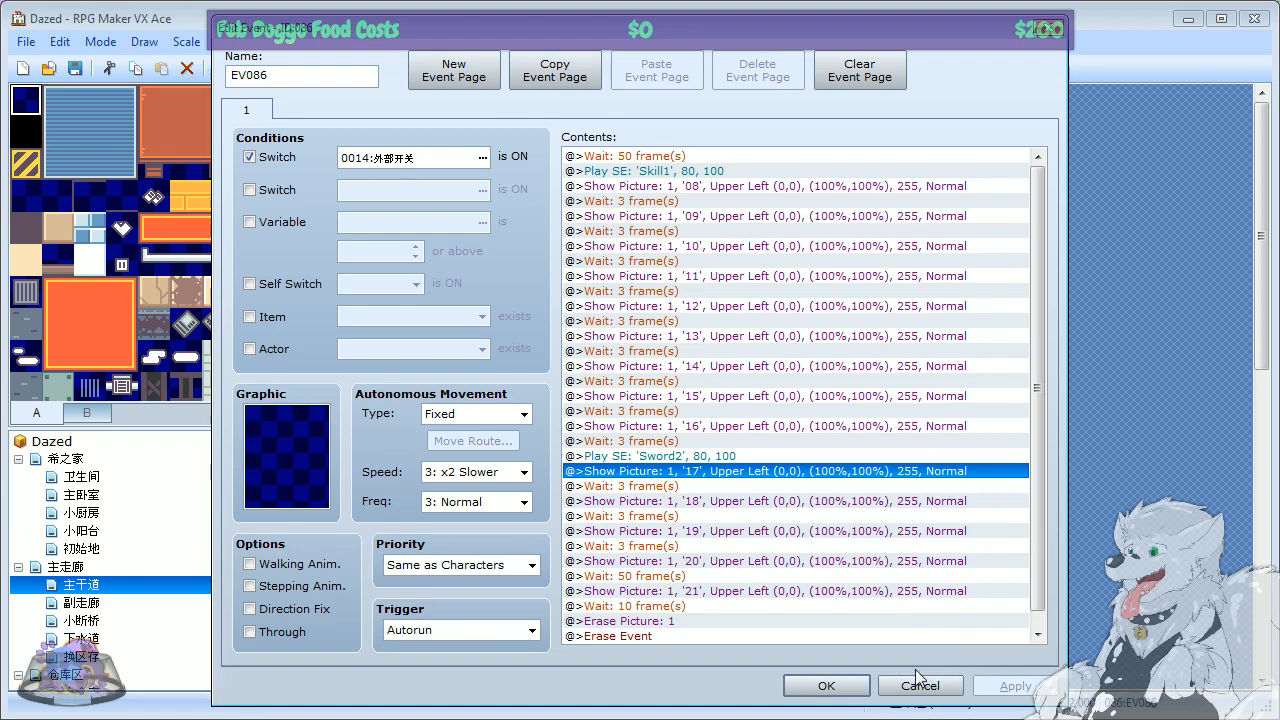
scroll(924, 618, "down", 2)
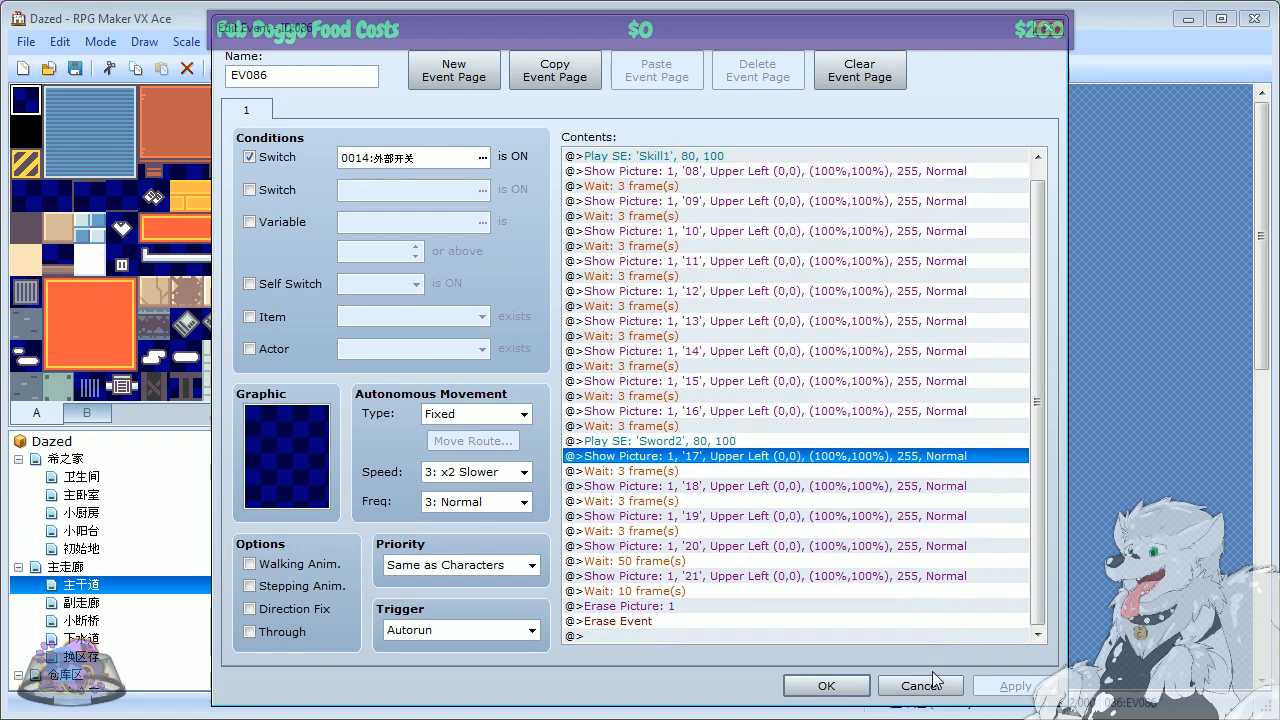
left_click(922, 686)
Step: Open EV047 in the map's first row, inspect its Show Text command "What was that...?", and close the event without changes
double_click(410, 104)
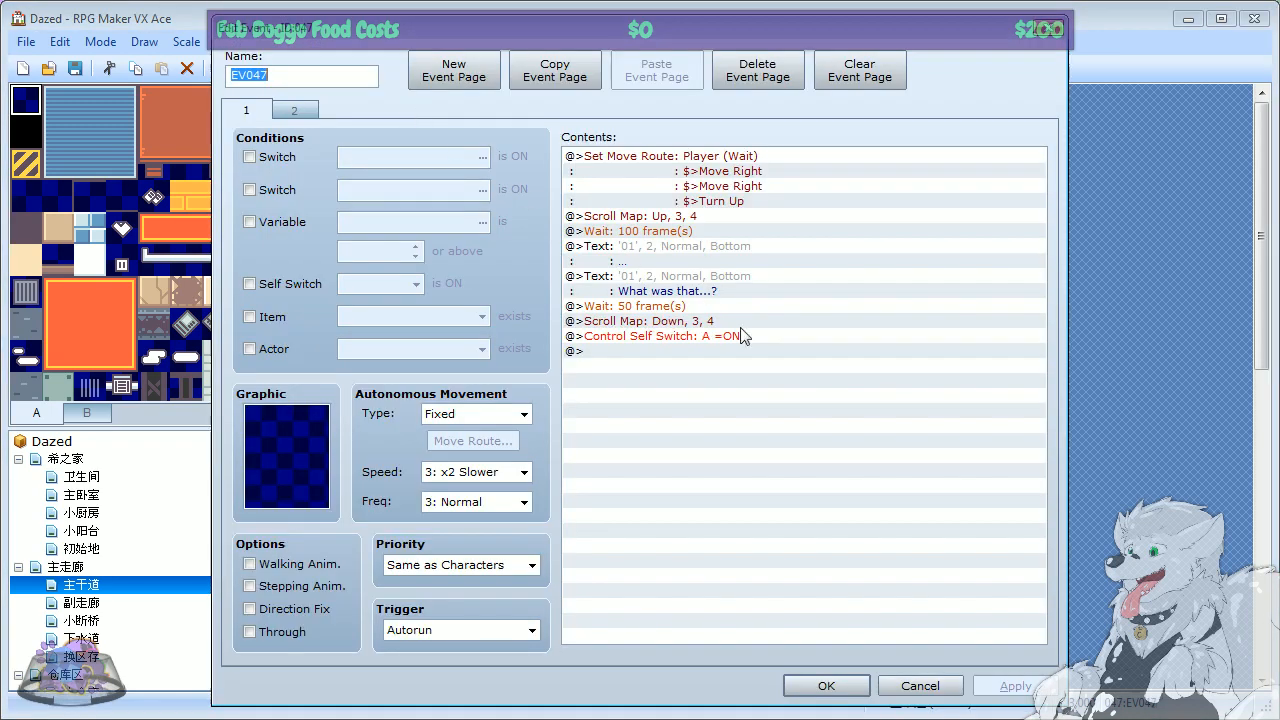
left_click(680, 298)
right_click(671, 294)
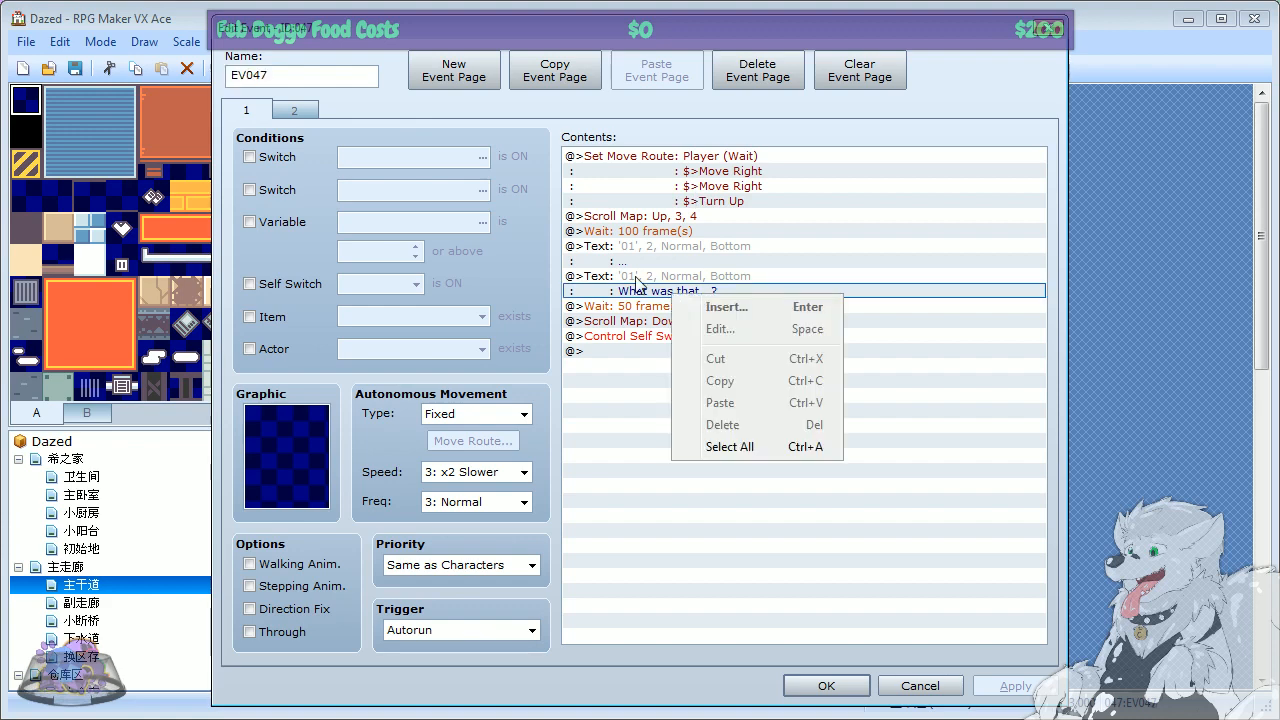
right_click(637, 280)
left_click(689, 312)
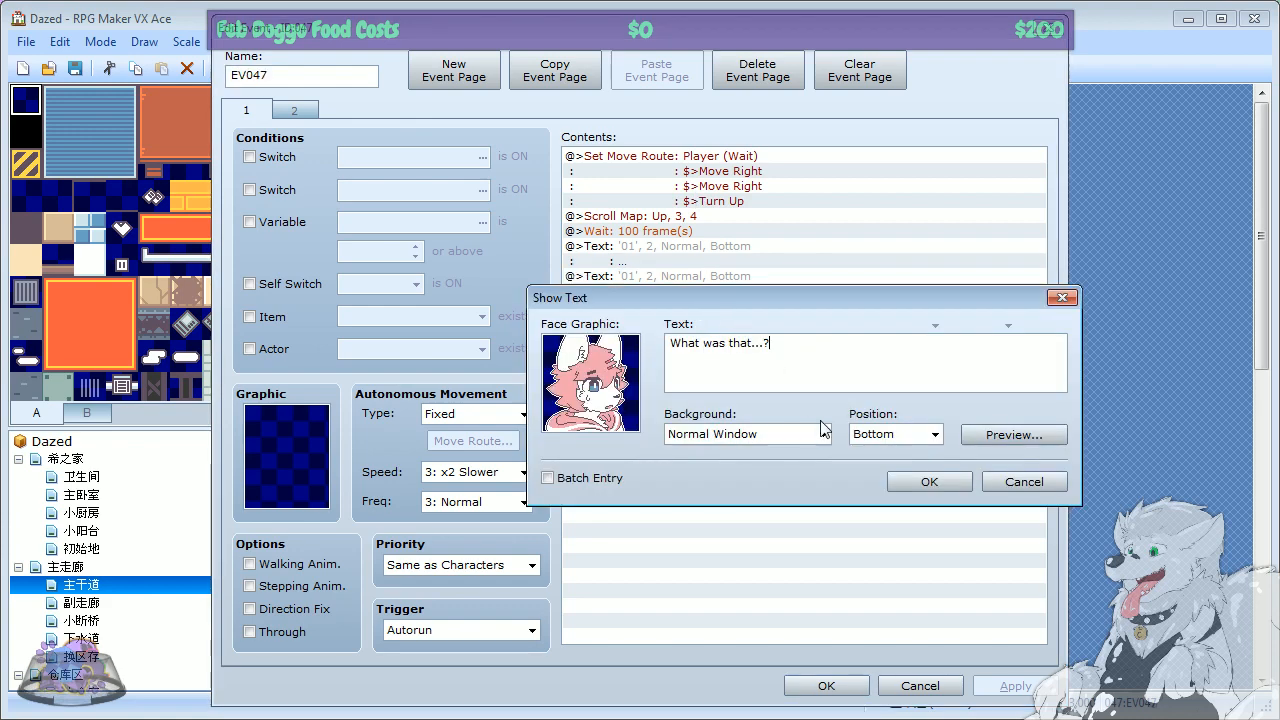
left_click(1016, 481)
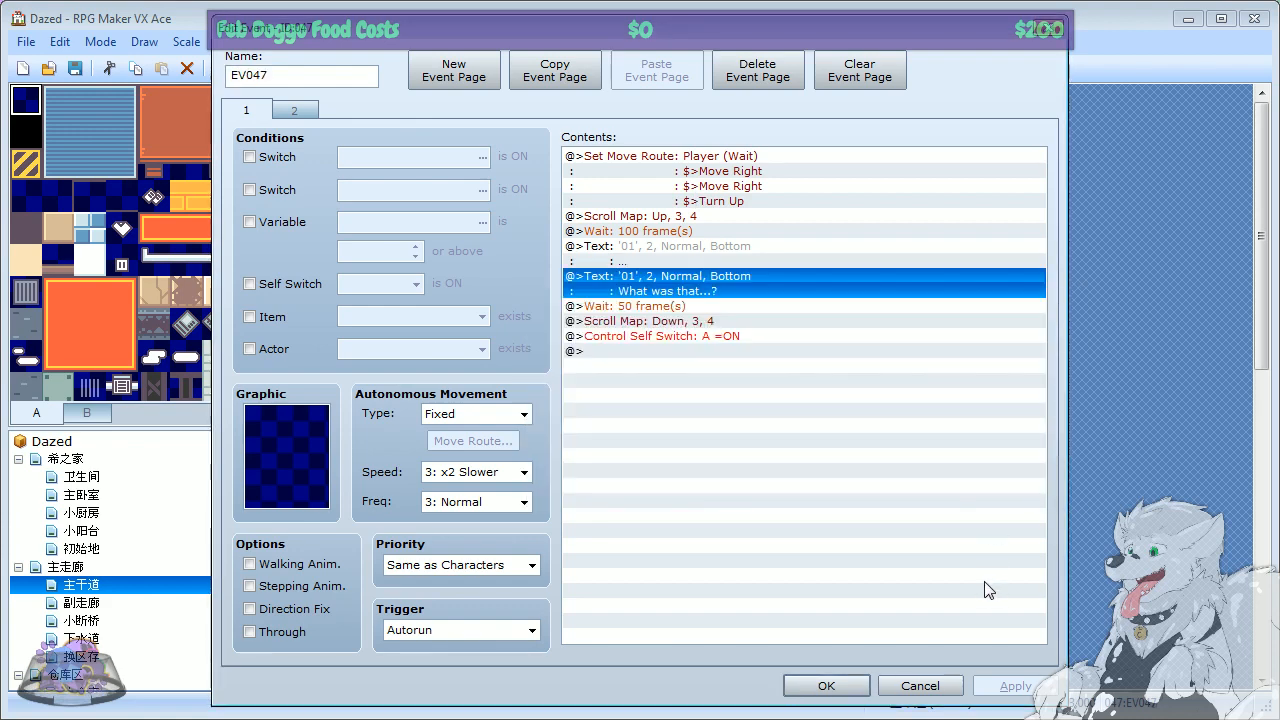
left_click(919, 686)
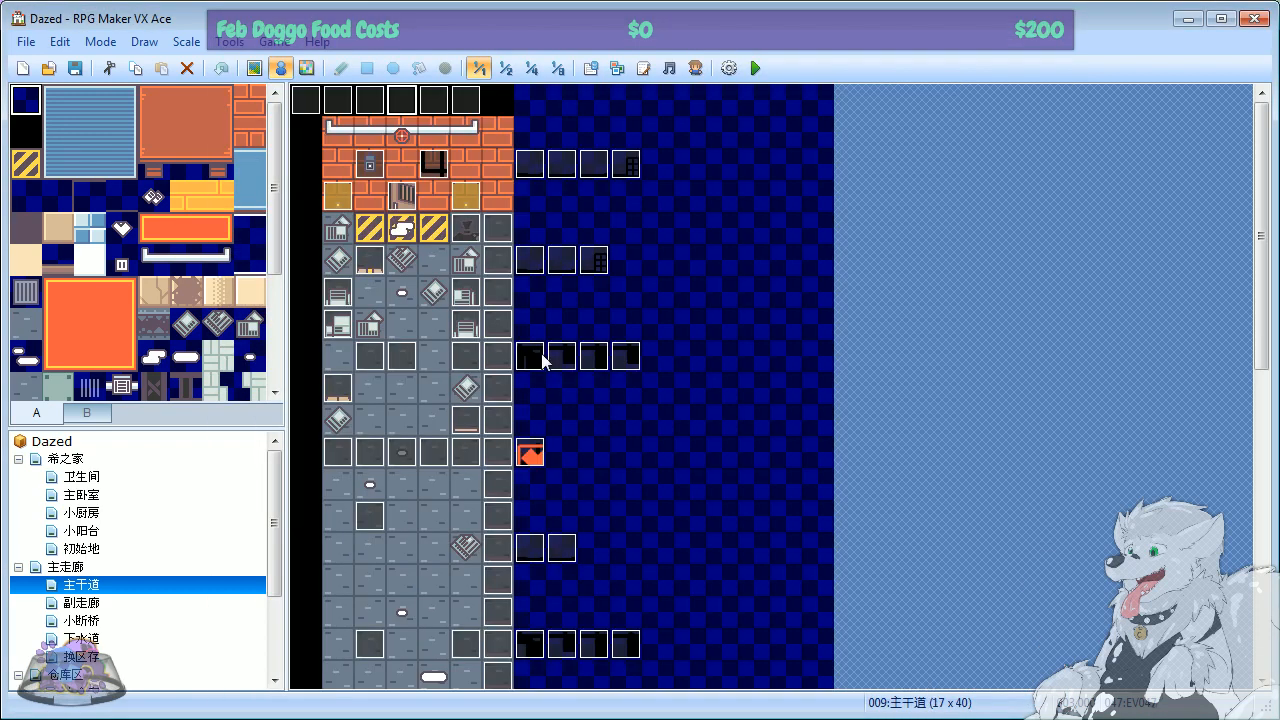
Step: Open EV075 beside EV047, review its dialogue commands and second event page, and close it without changes
right_click(430, 112)
left_click(452, 120)
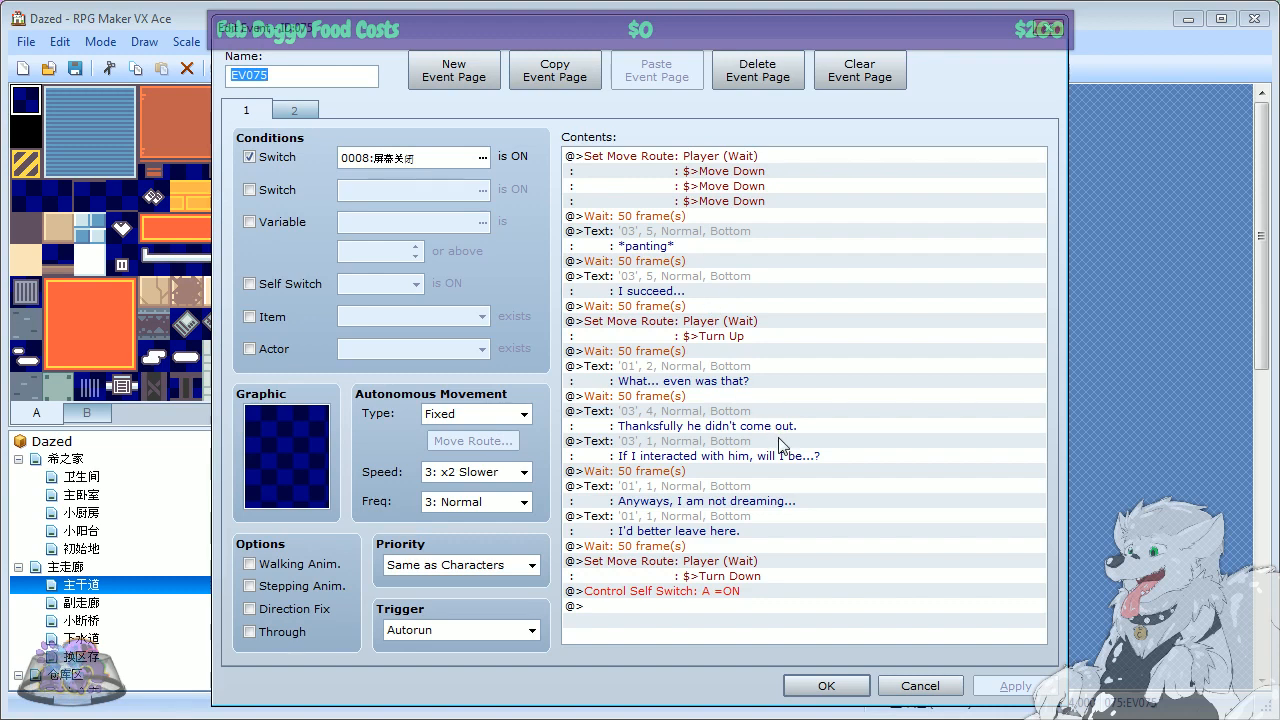
right_click(715, 384)
left_click(651, 417)
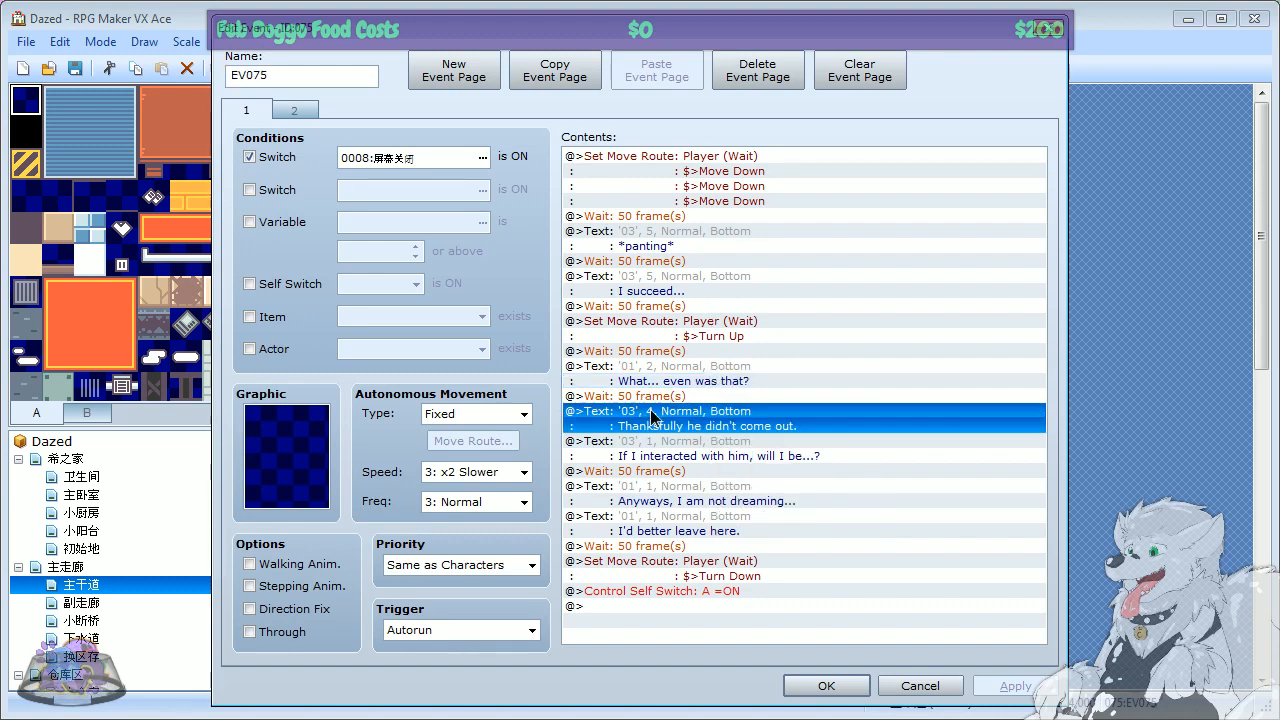
left_click(703, 455)
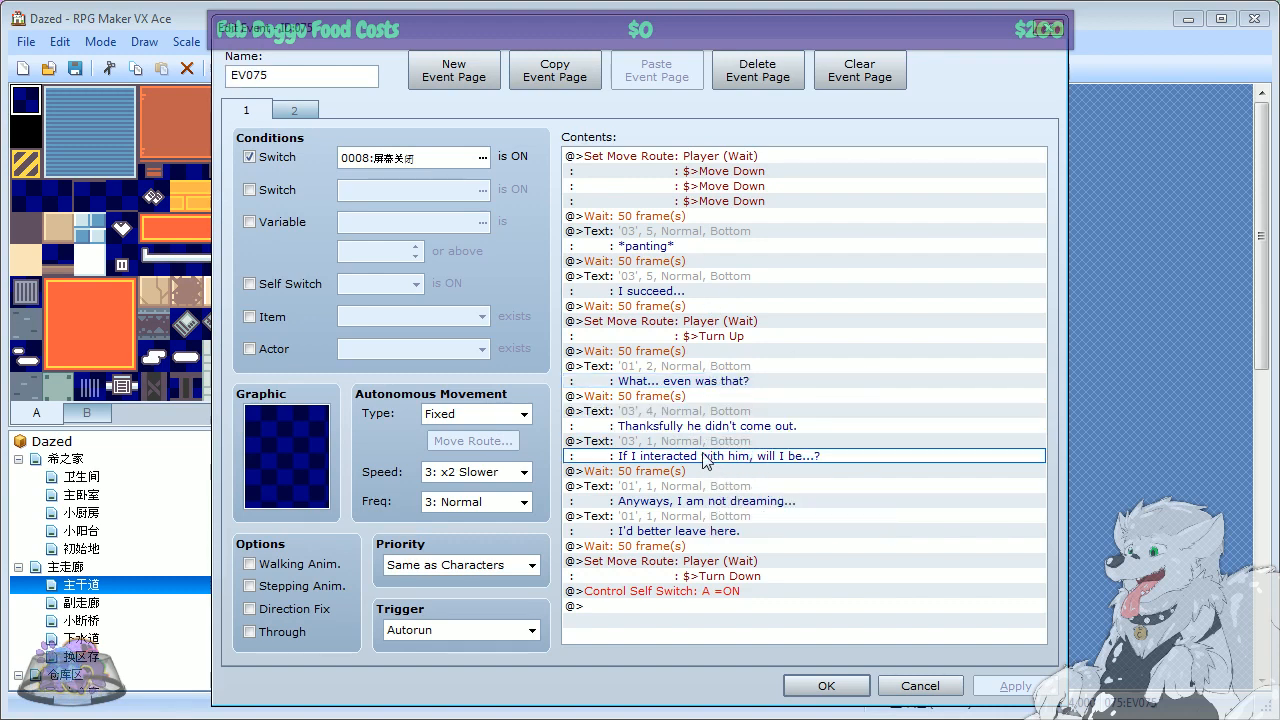
left_click(705, 457)
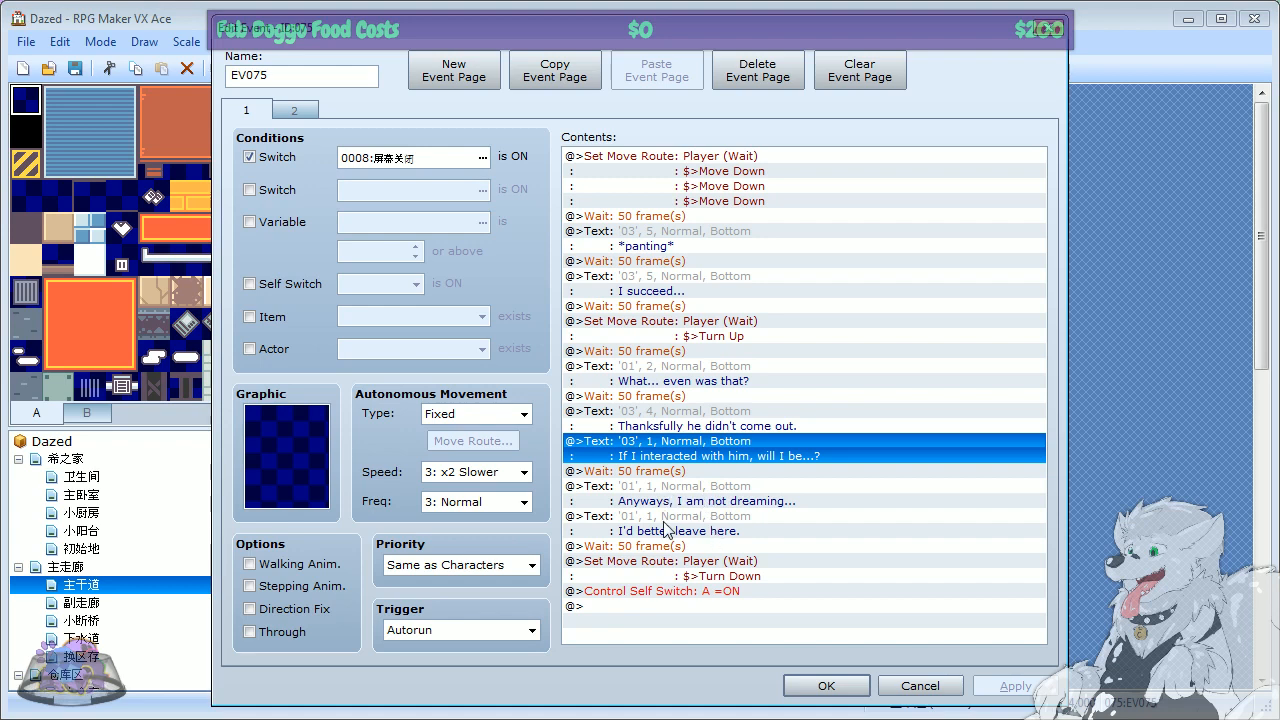
left_click(294, 113)
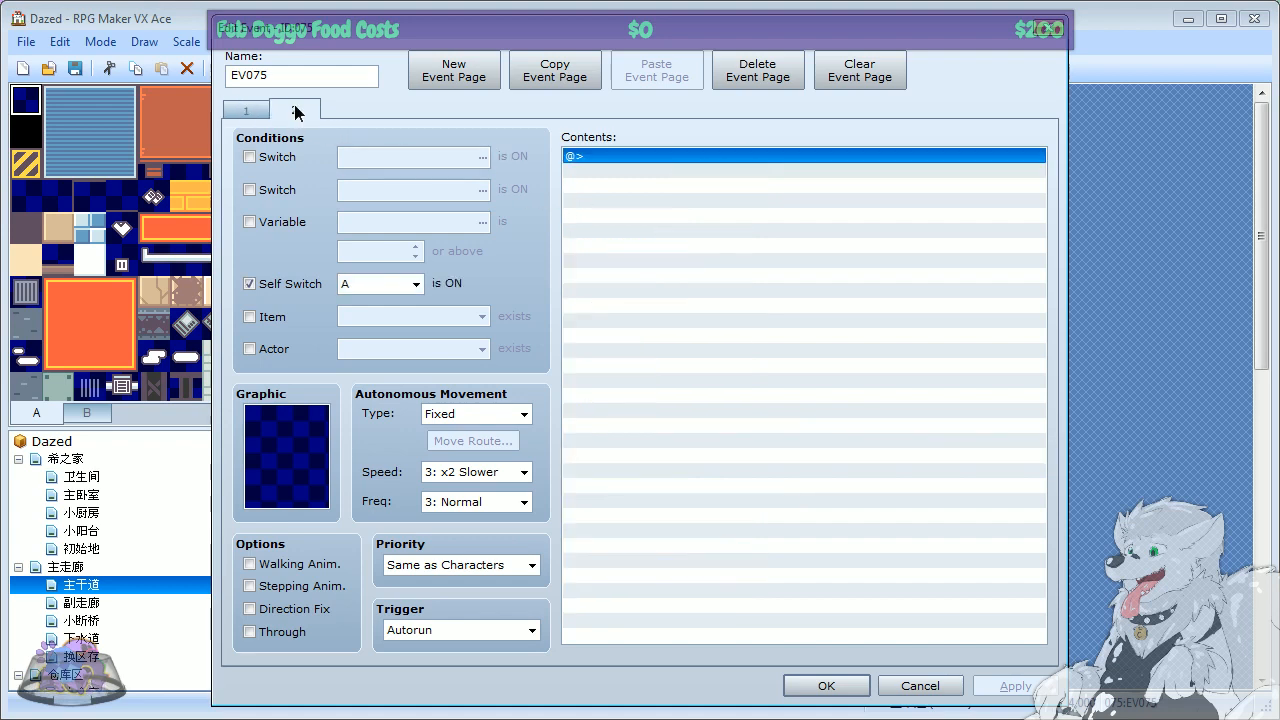
left_click(258, 112)
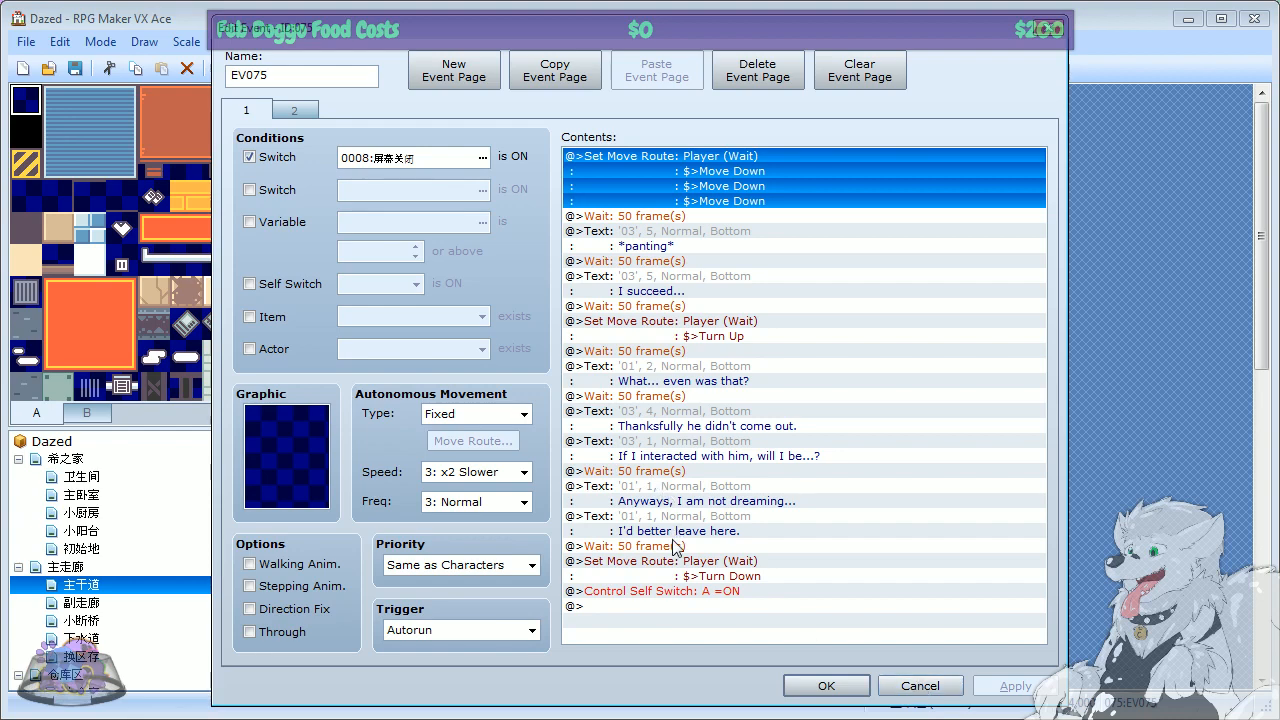
left_click(920, 686)
Step: Open EV096 beside EV075, and inspect the Graphic command in its first move route without changing it
double_click(551, 292)
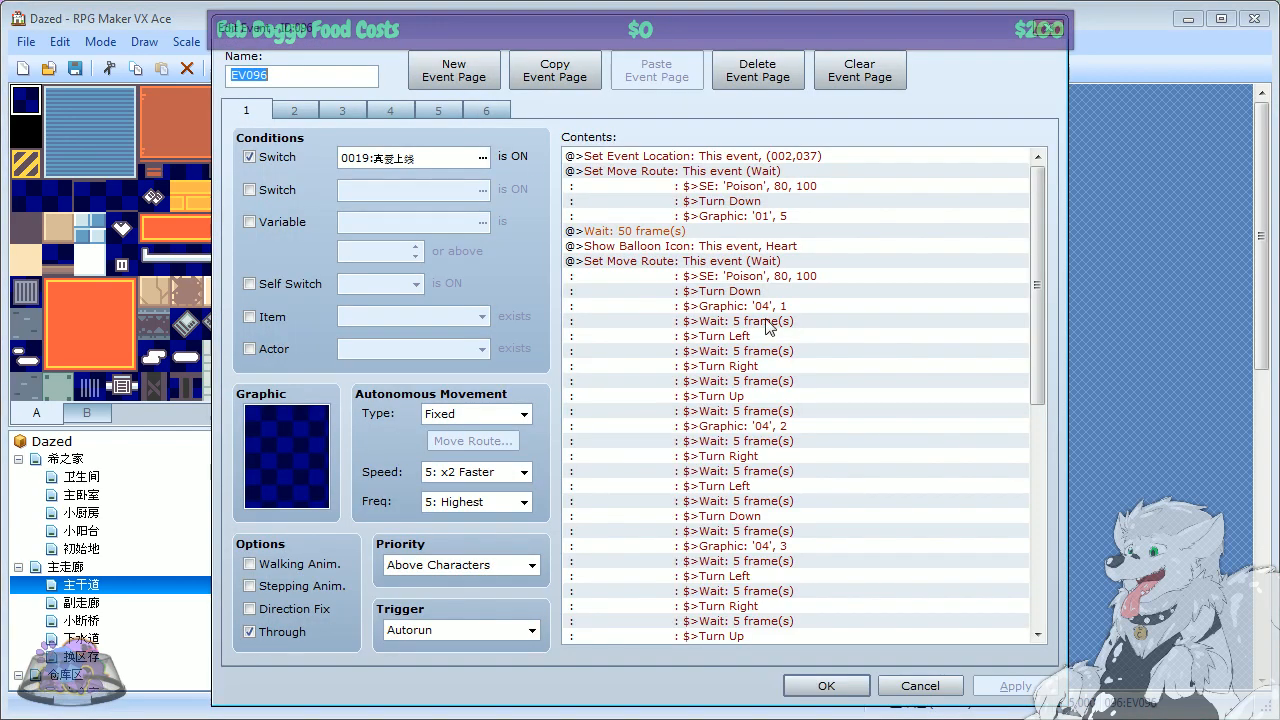
left_click_drag(1039, 284, 1027, 210)
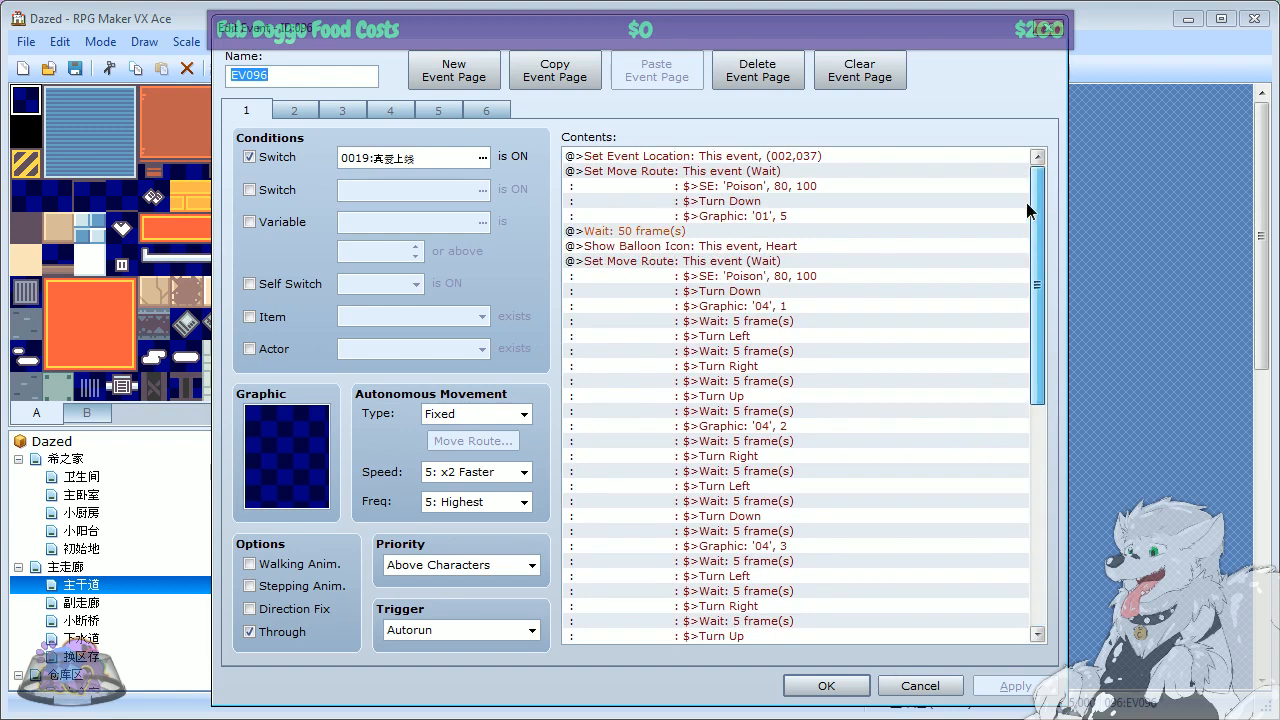
right_click(731, 225)
right_click(688, 172)
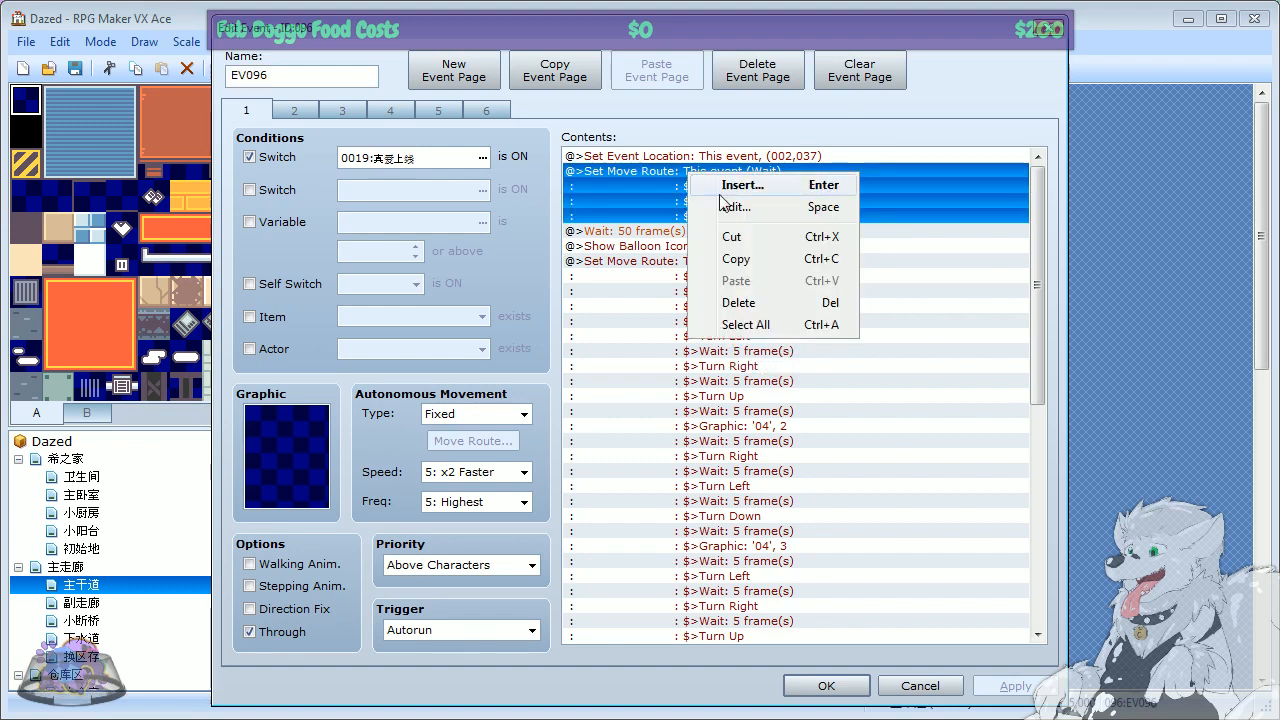
left_click(740, 203)
left_click(540, 277)
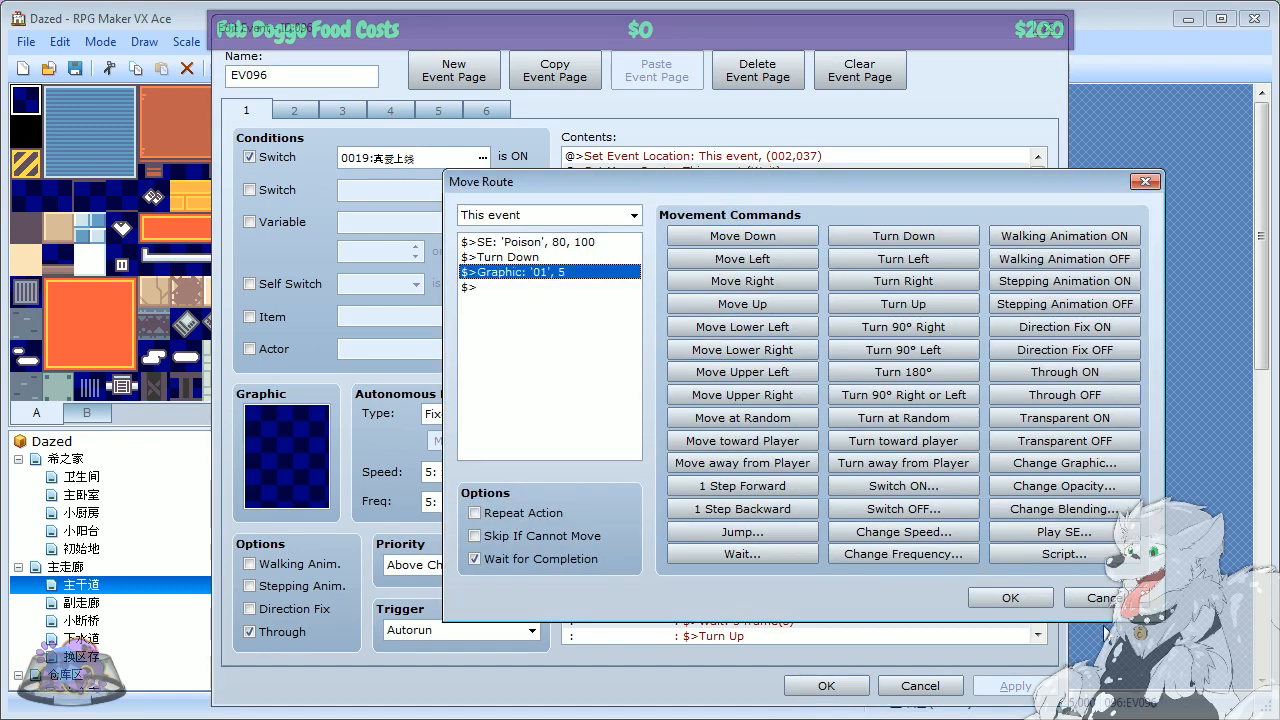
left_click(1100, 598)
Step: Select the Heart Show Balloon Icon command in EV096 and review the event's command list
left_click(659, 246)
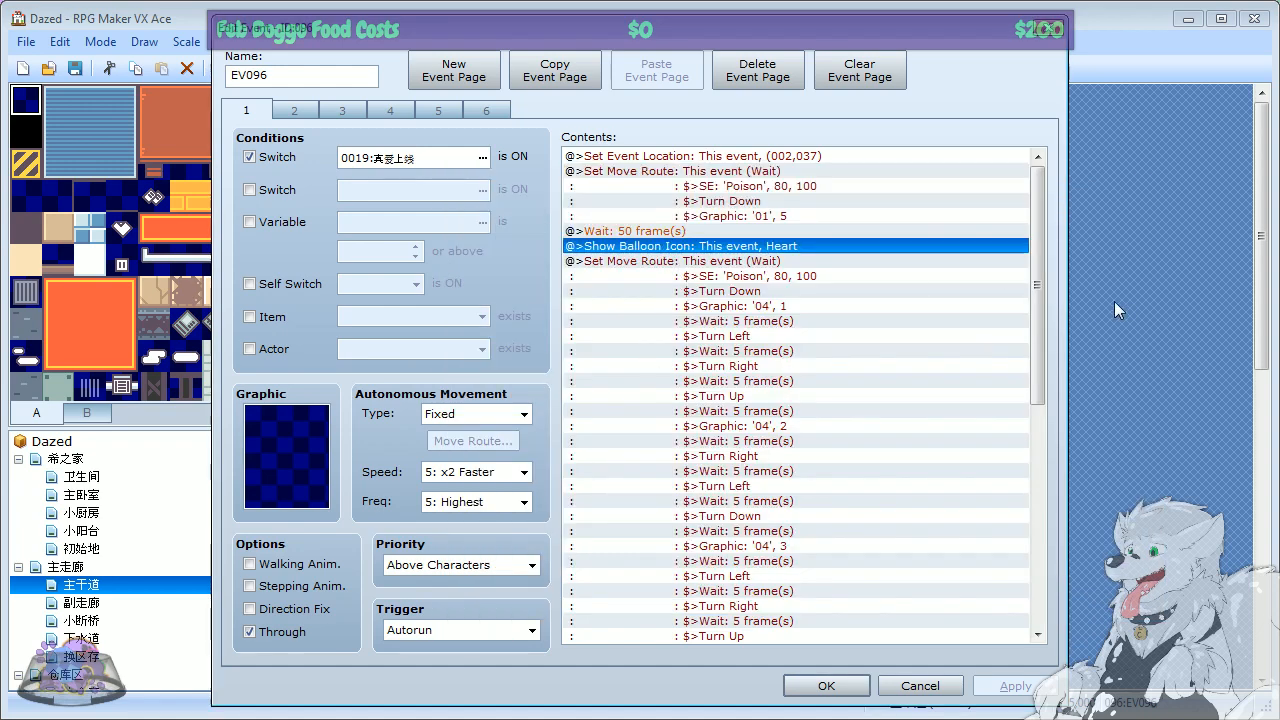
left_click_drag(1041, 275, 1059, 186)
mouse_move(1037, 299)
left_mouse_down()
mouse_move(1037, 535)
mouse_move(1036, 288)
left_mouse_up()
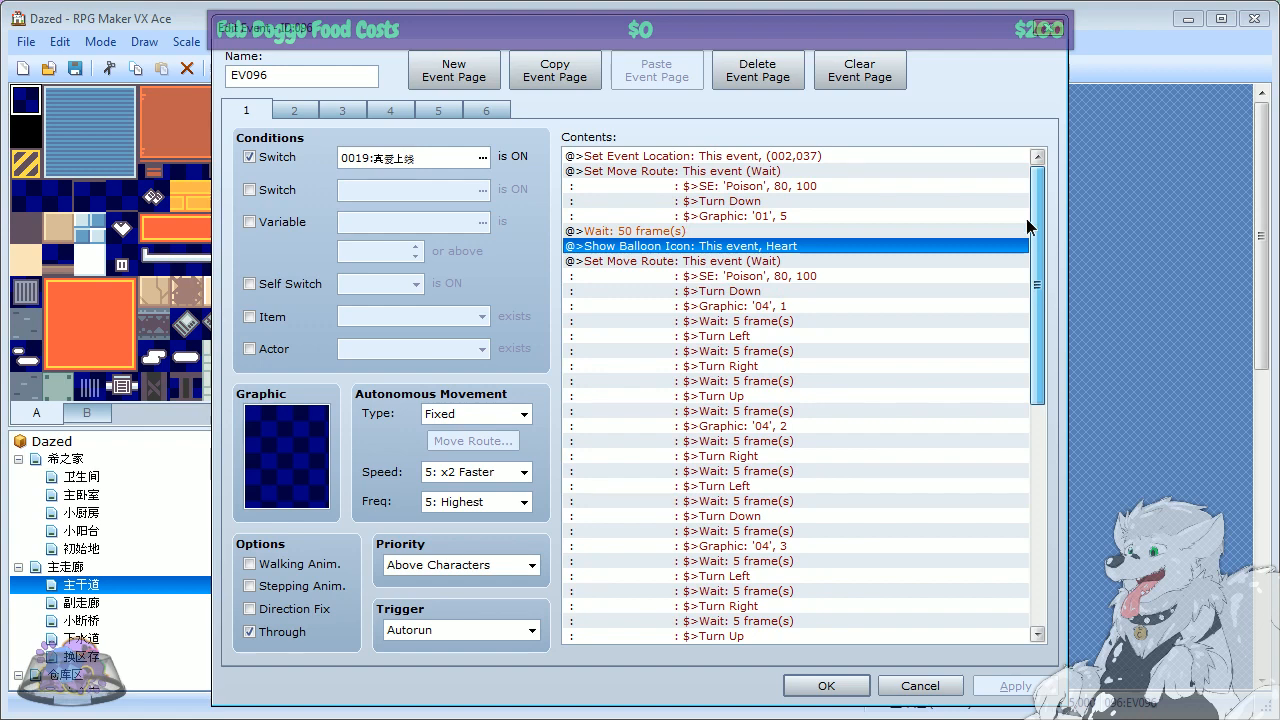
left_click_drag(1032, 218, 1020, 185)
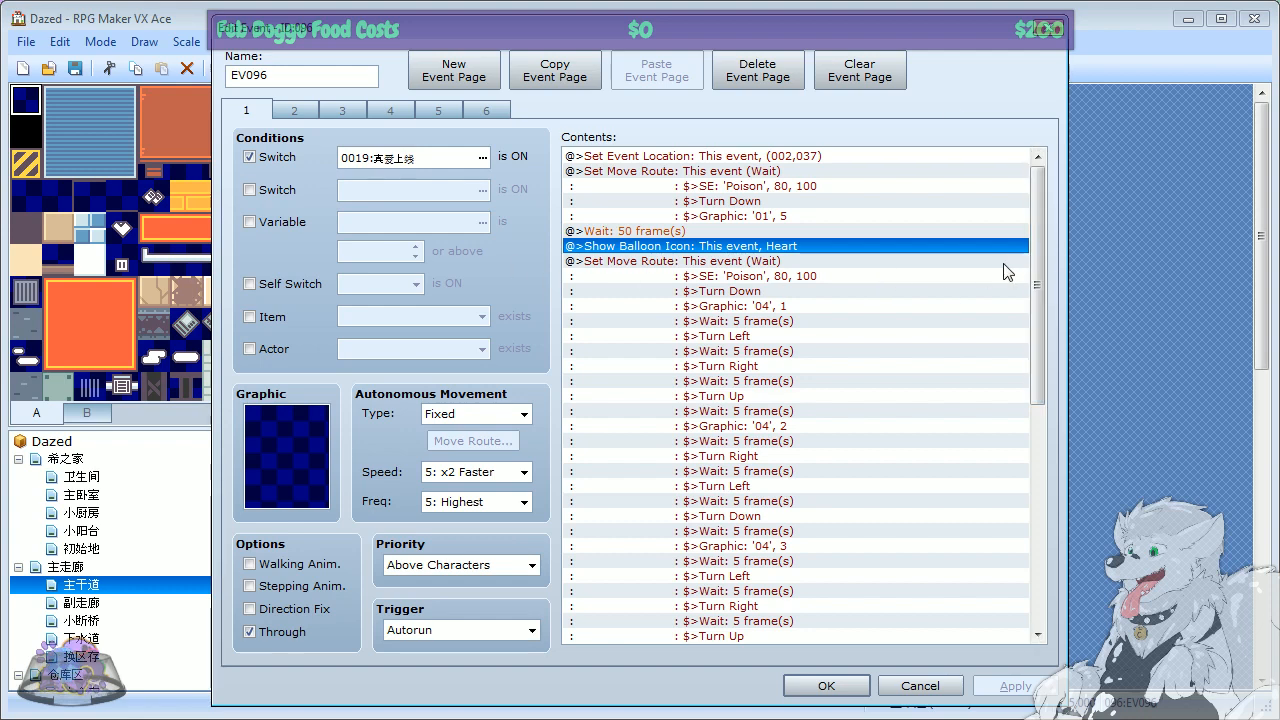
Step: Review the remaining commands on EV096's first page and look through its event pages 2, 3 and 4
left_click_drag(1034, 269, 1043, 515)
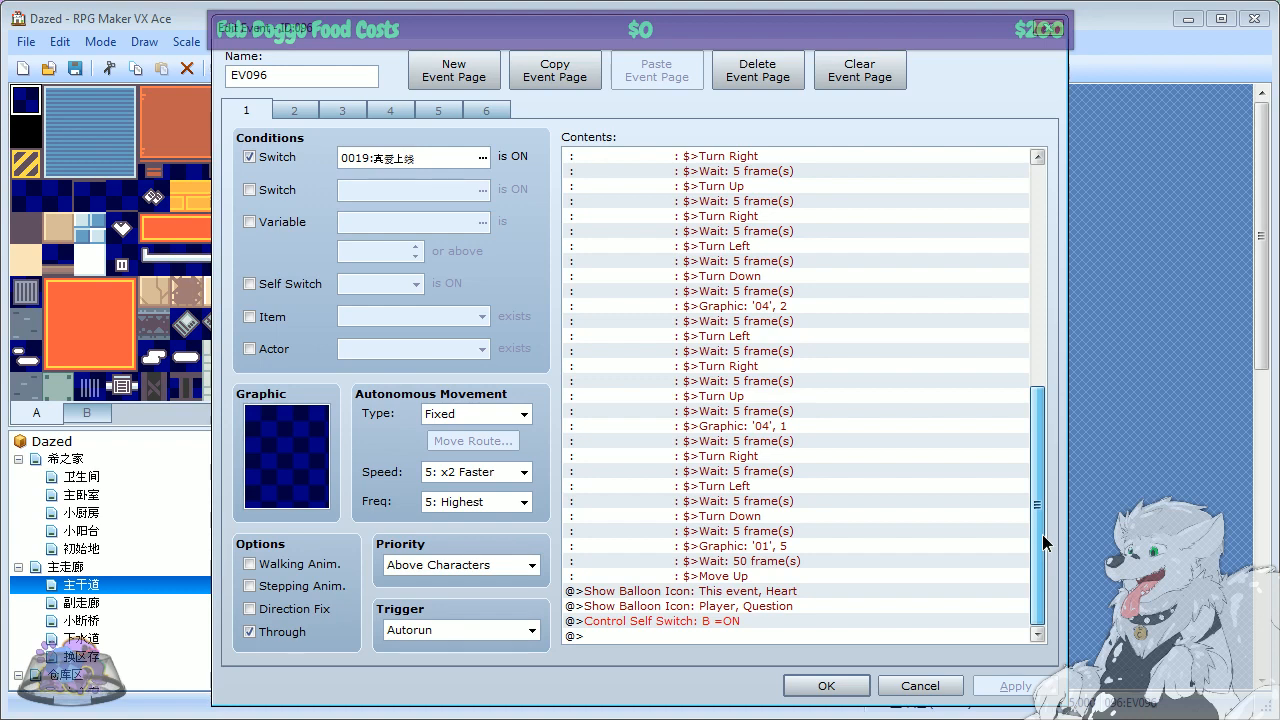
left_click_drag(1042, 534, 1009, 211)
left_click(297, 111)
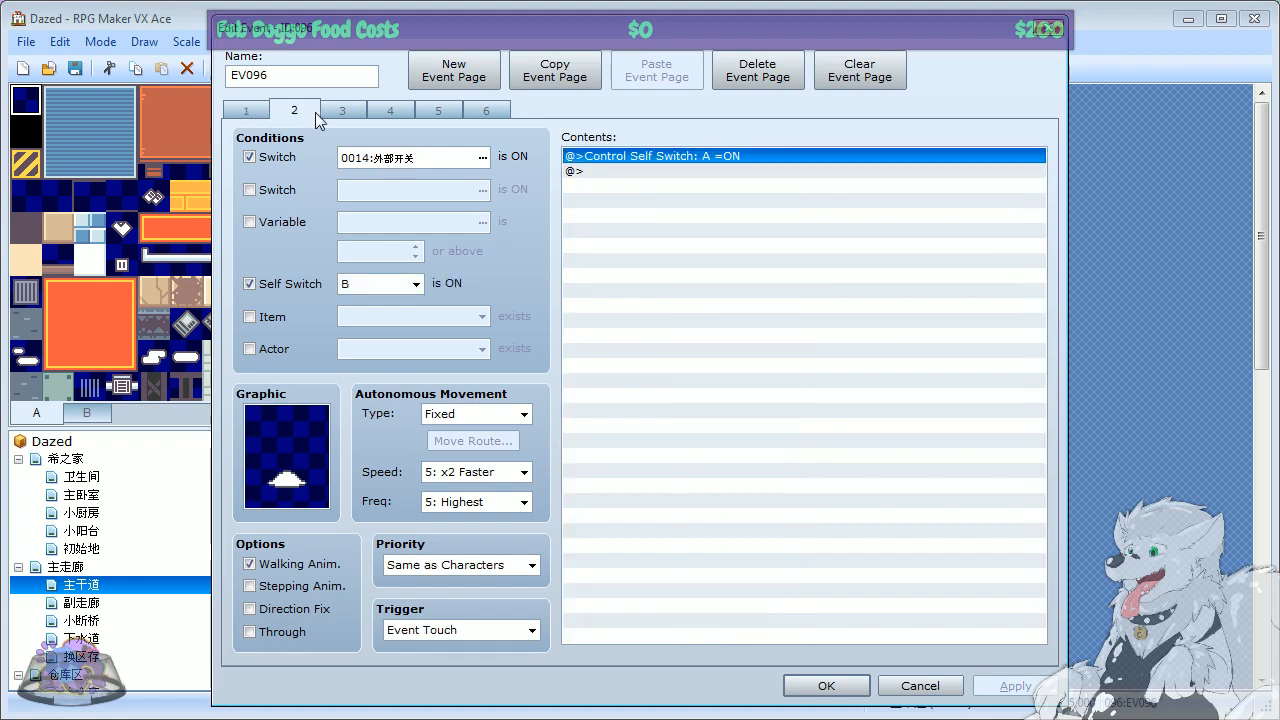
left_click(250, 112)
left_click(305, 112)
left_click(340, 113)
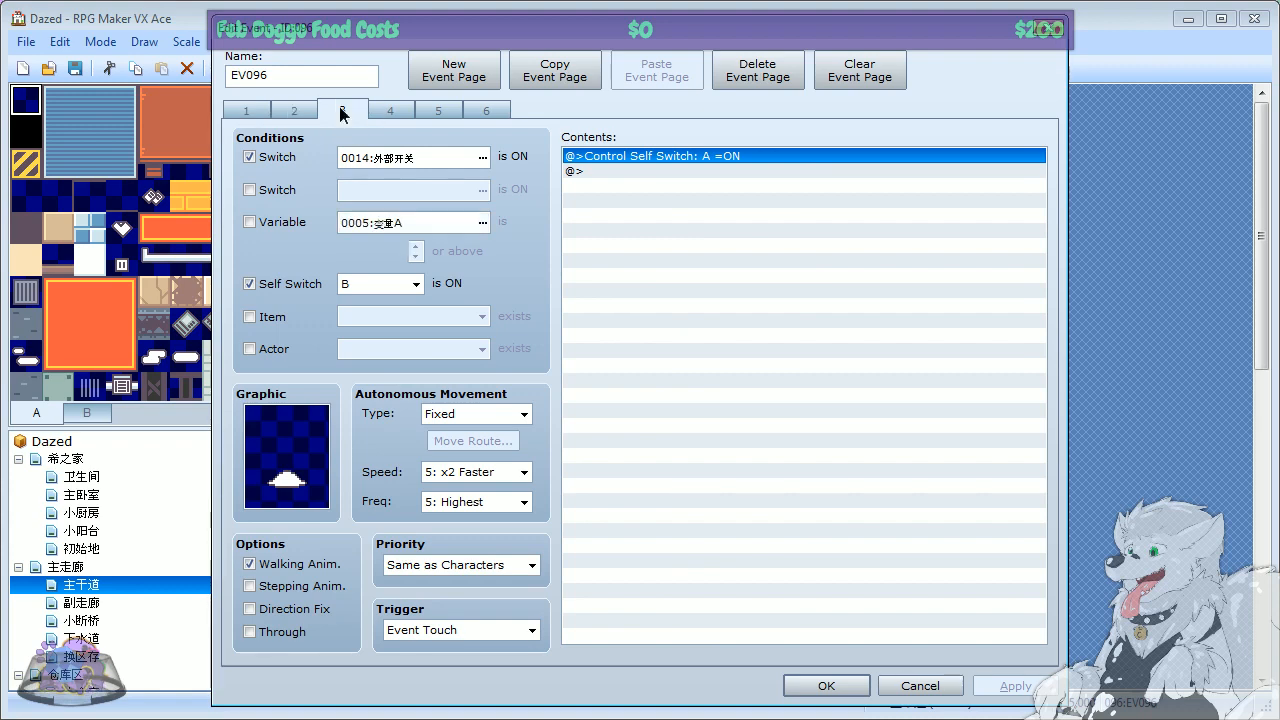
left_click(395, 113)
Step: Review EV096's fifth event page and inspect the picture used by its Show Picture command, leaving it unchanged
left_click(438, 113)
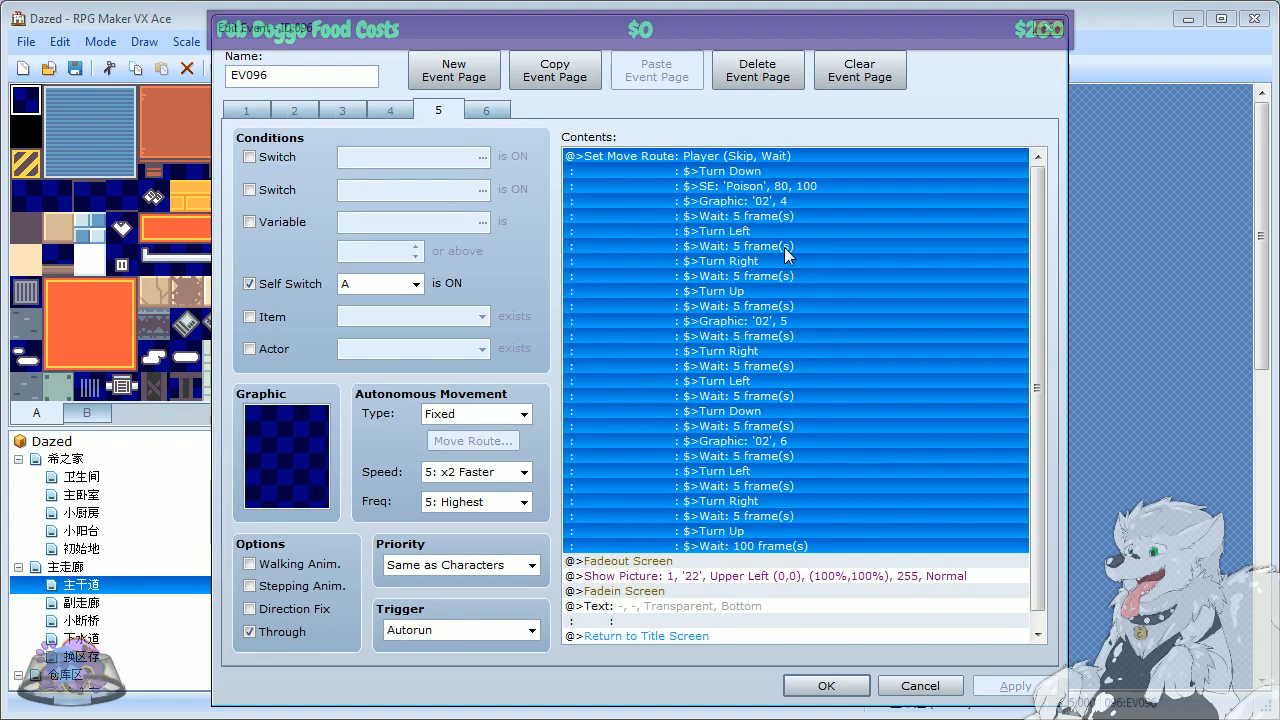
left_click(937, 440)
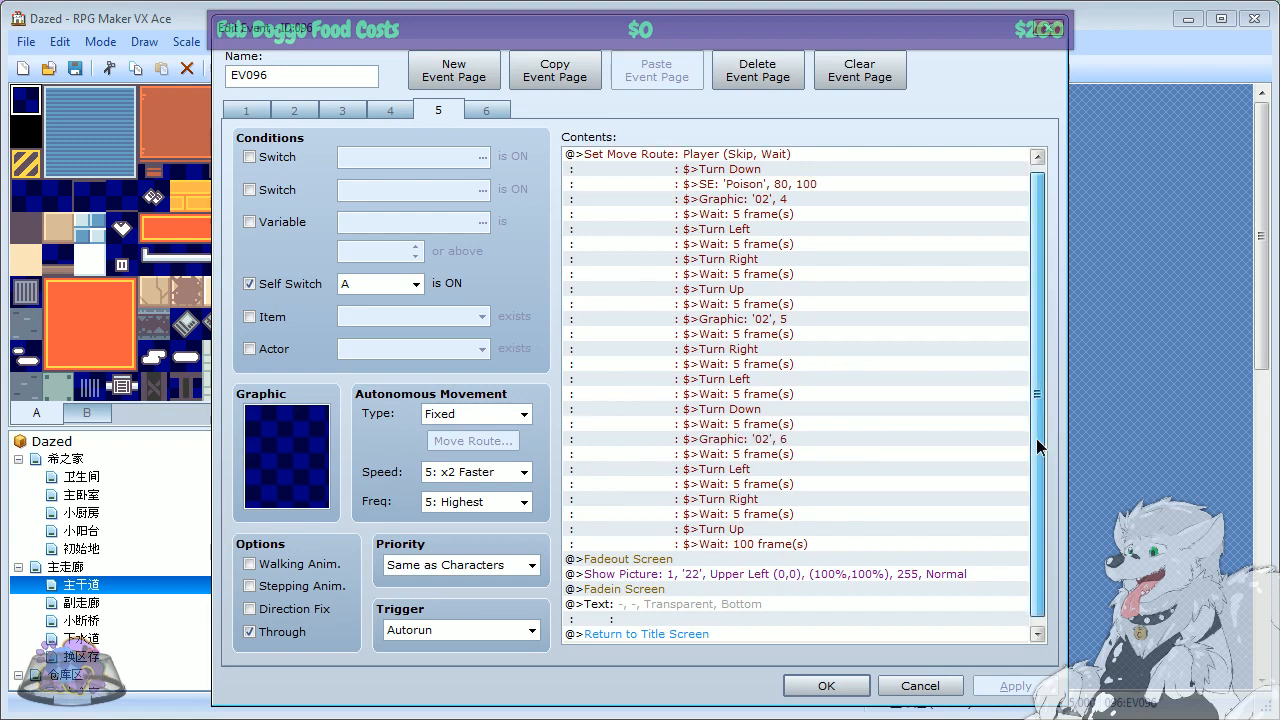
scroll(1038, 460, "down", 1)
scroll(1040, 482, "up", 1)
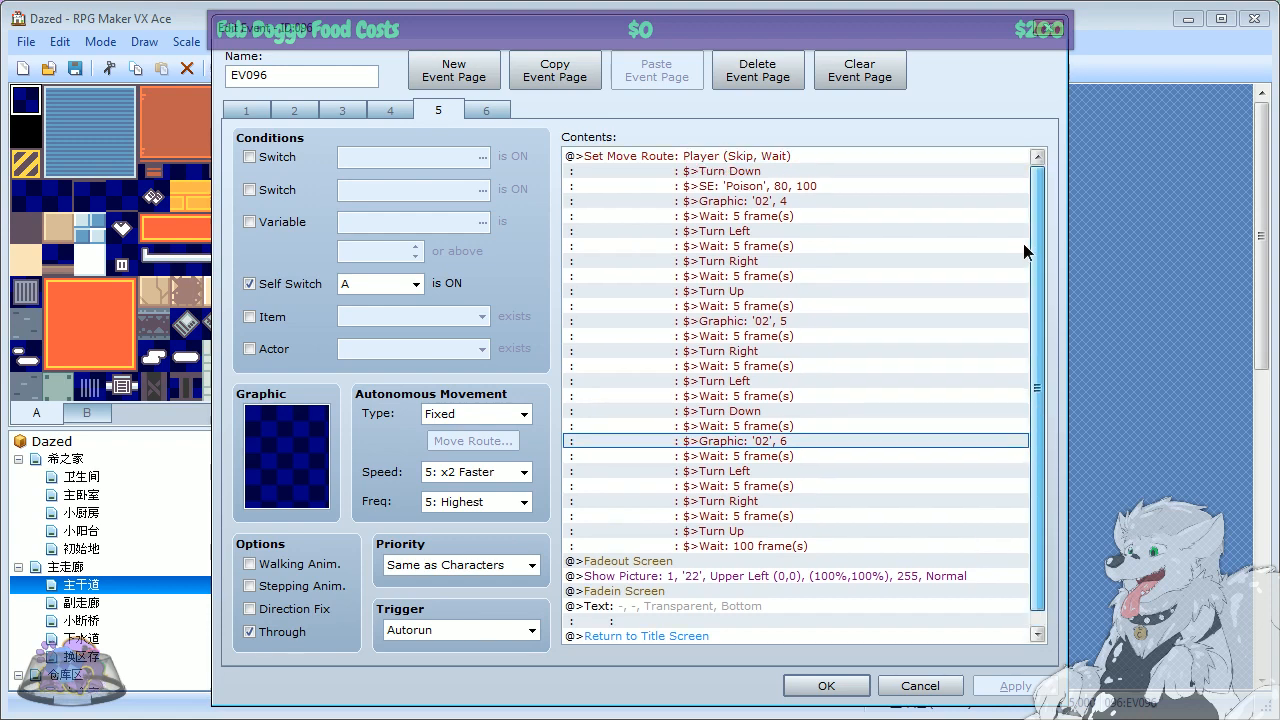
scroll(1016, 477, "down", 1)
right_click(652, 564)
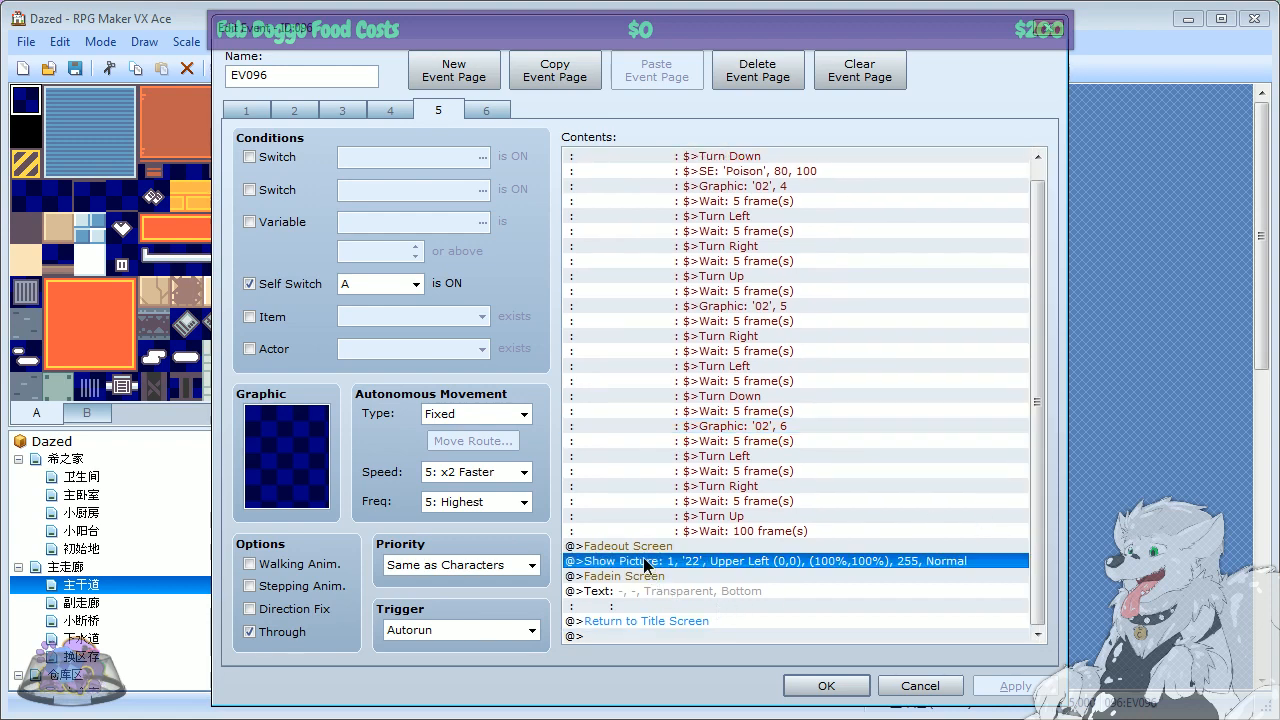
left_click(694, 592)
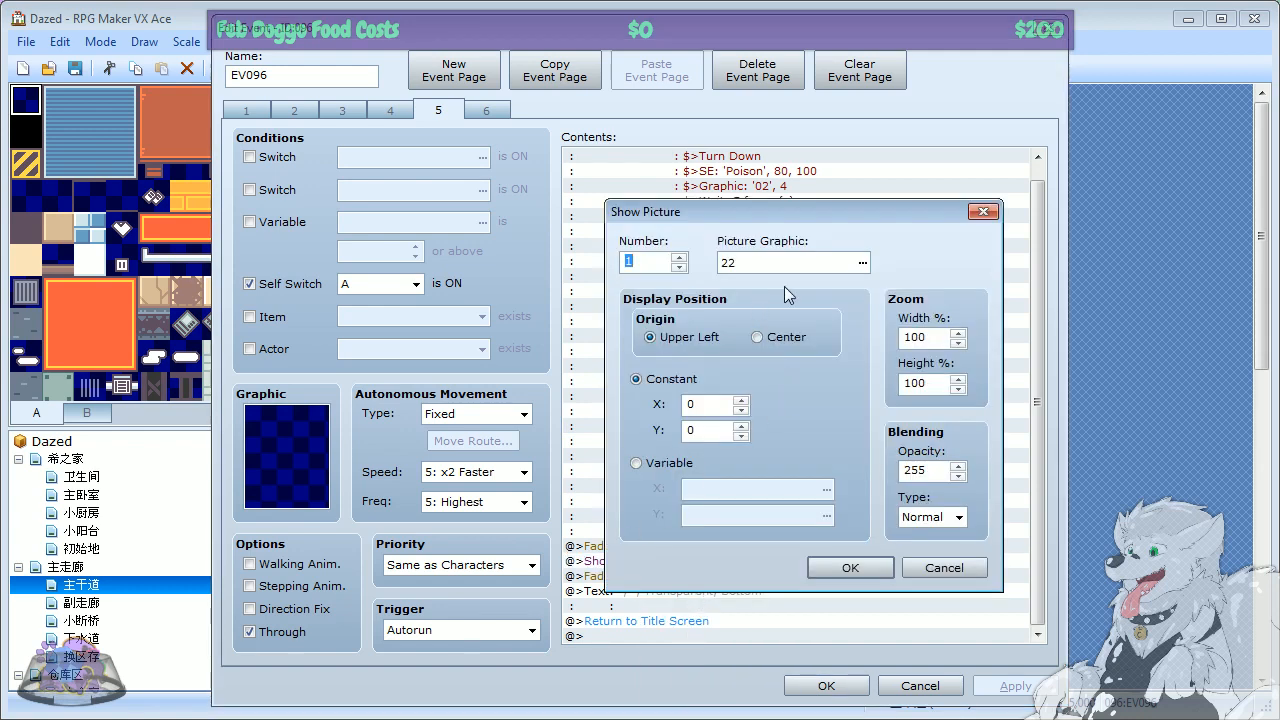
left_click(862, 263)
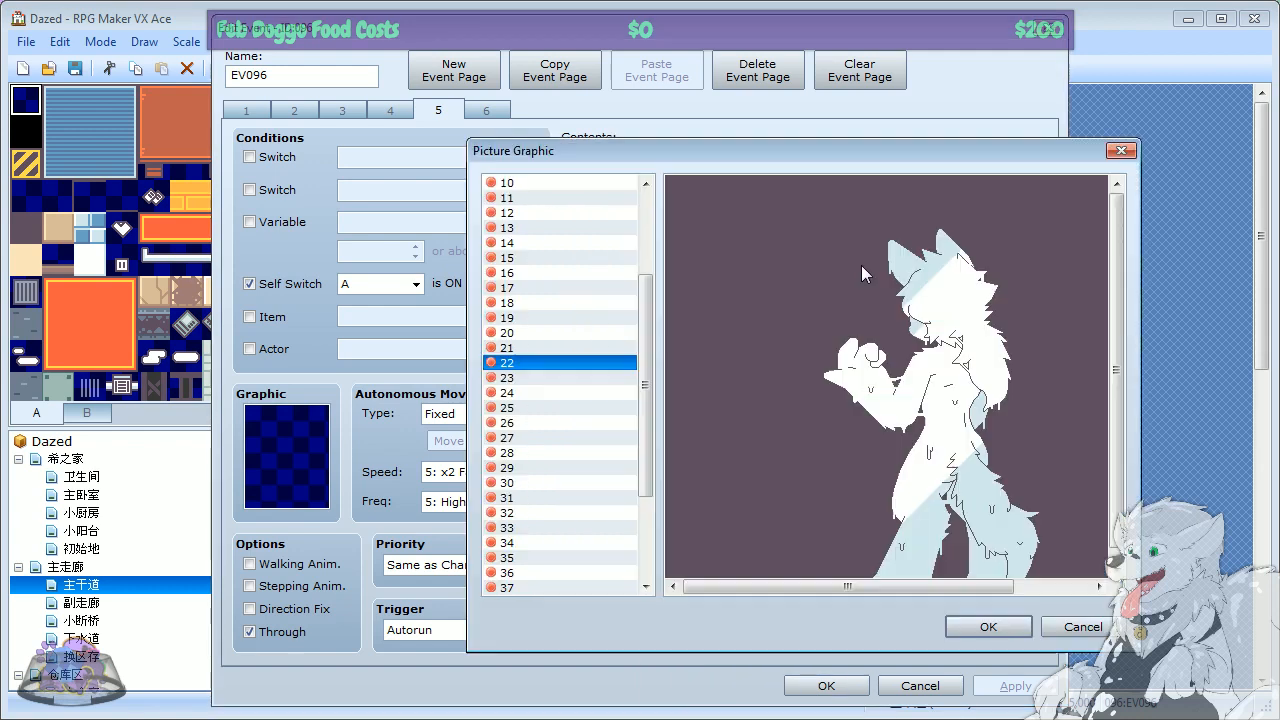
left_click(1122, 152)
left_click(985, 211)
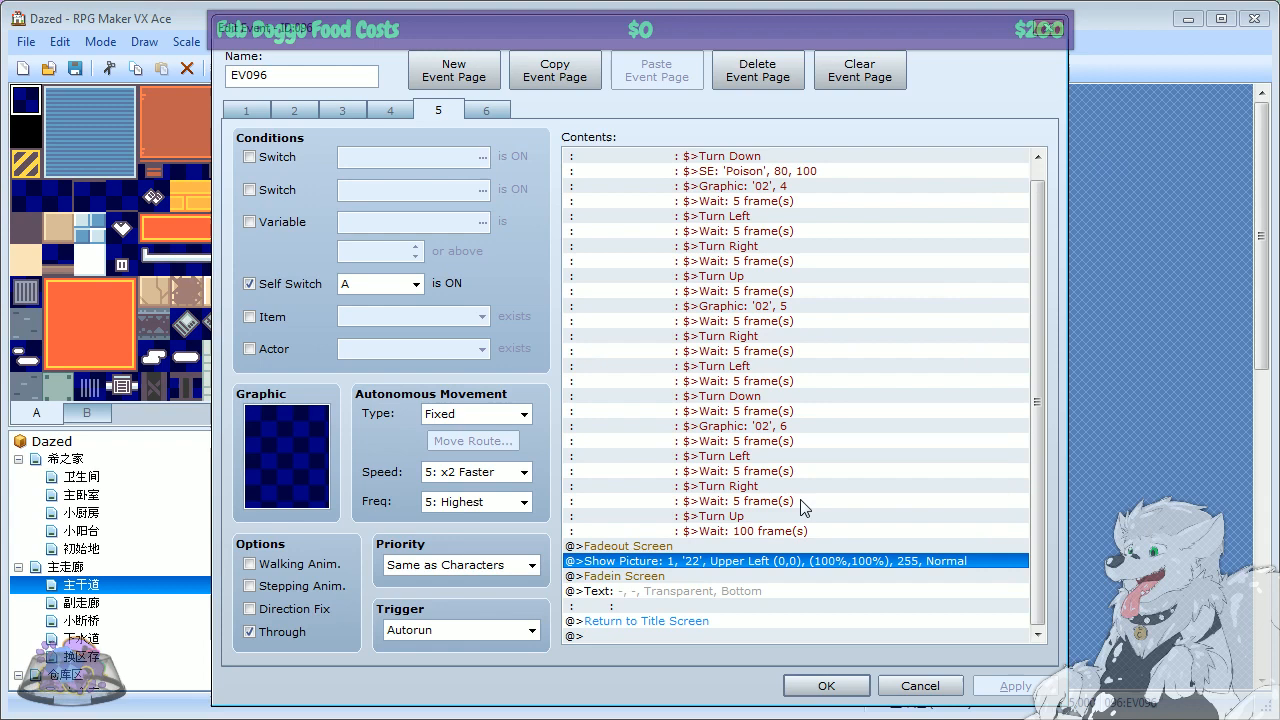
Step: Select page 5's Return to Title Screen command, then view the player's Set Move Route and close it unchanged
left_click(675, 622)
scroll(690, 597, "up", 1)
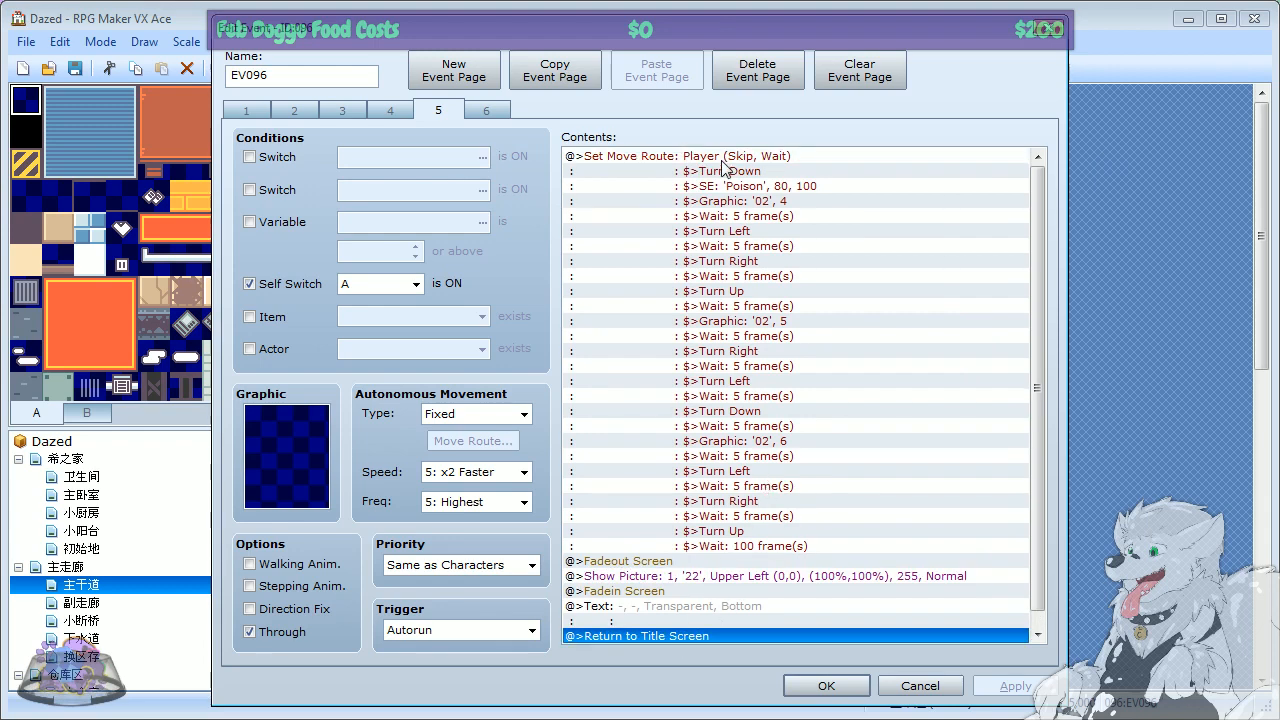
right_click(652, 158)
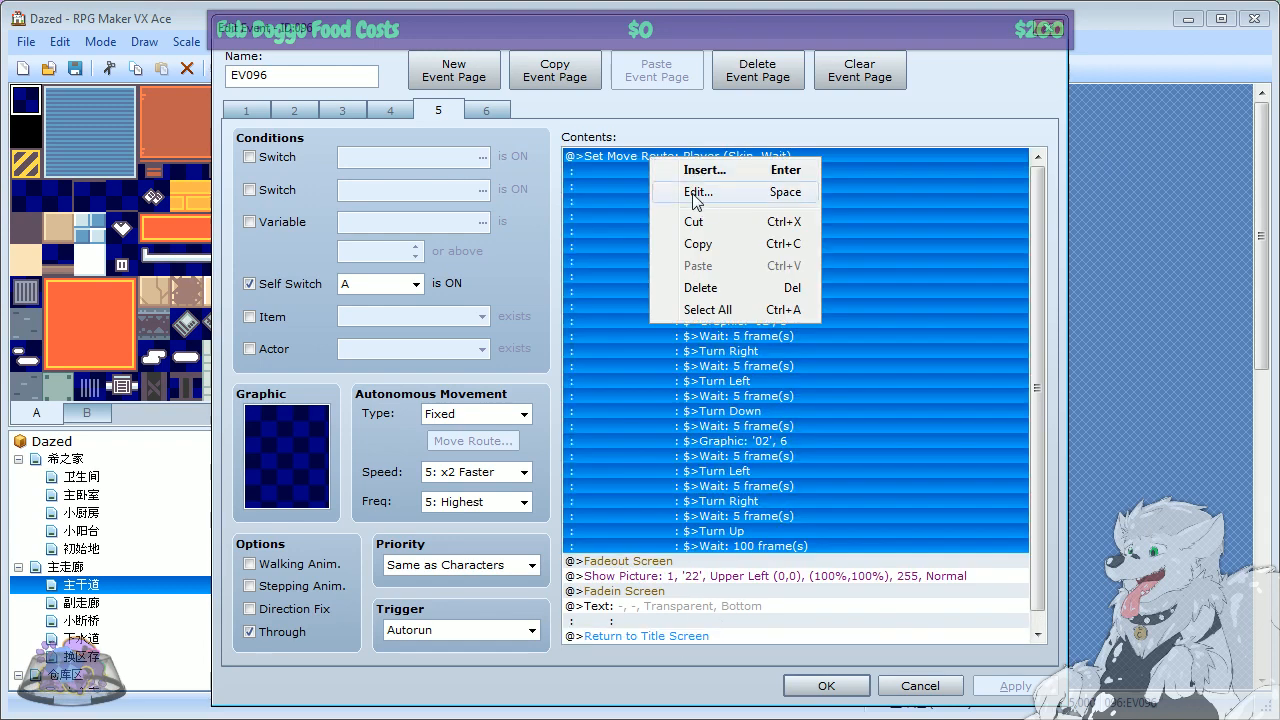
left_click(878, 170)
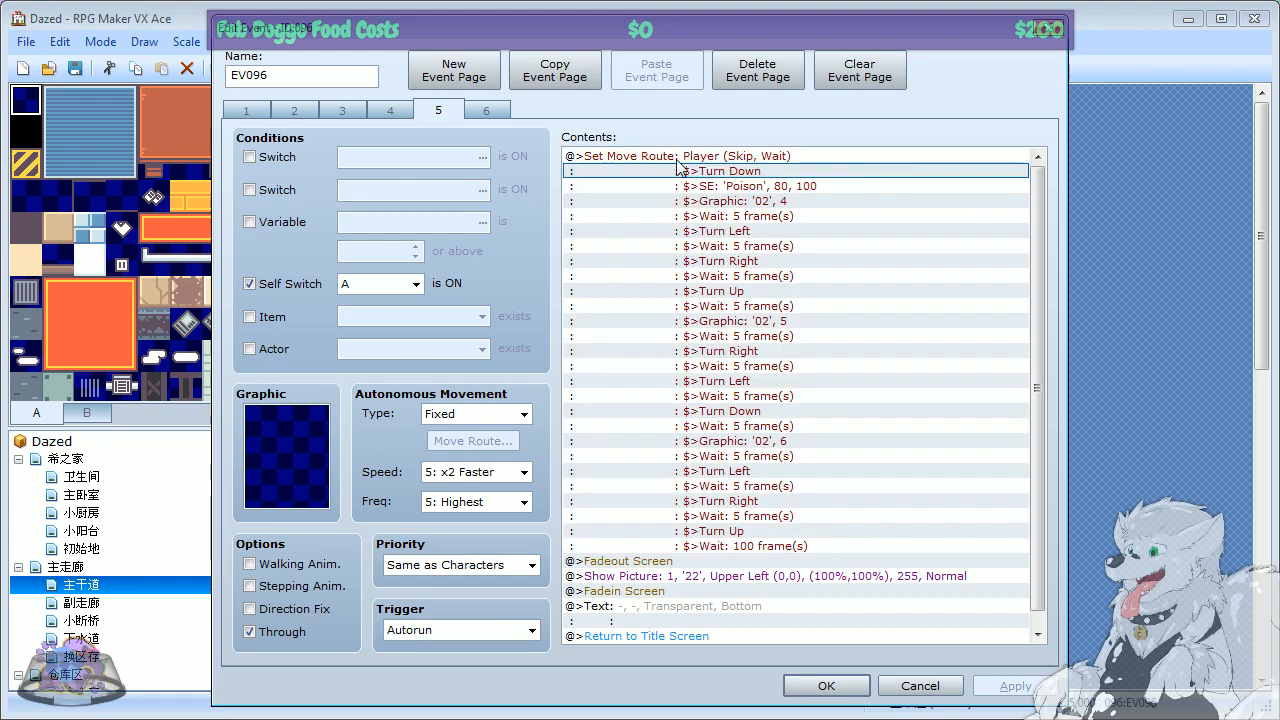
right_click(612, 160)
left_click(660, 193)
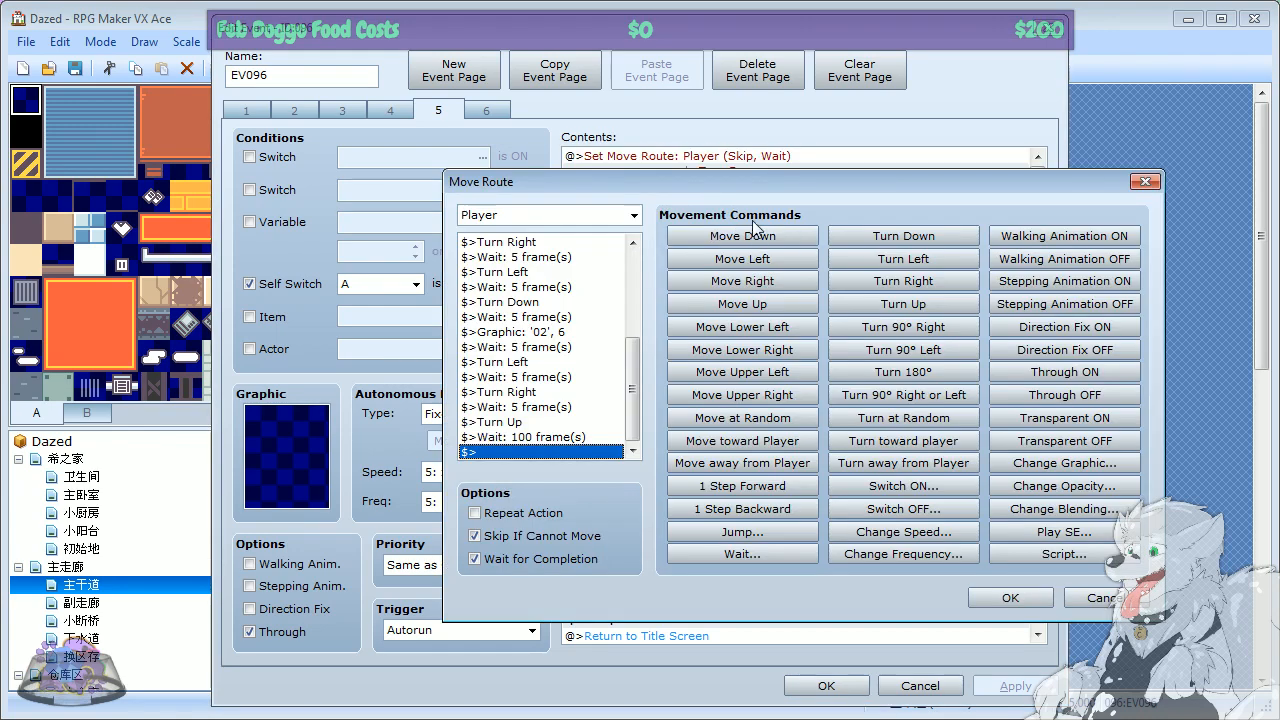
left_click_drag(586, 176, 39, 96)
left_click_drag(84, 293, 97, 230)
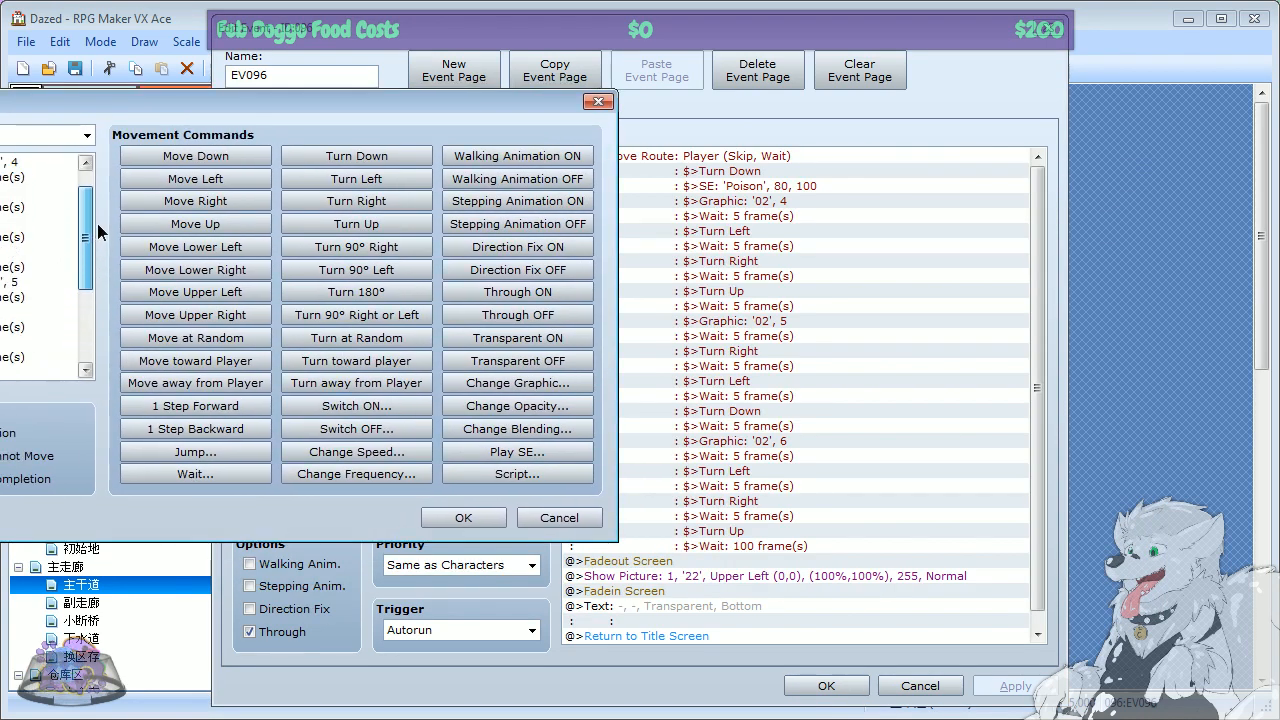
left_click(598, 102)
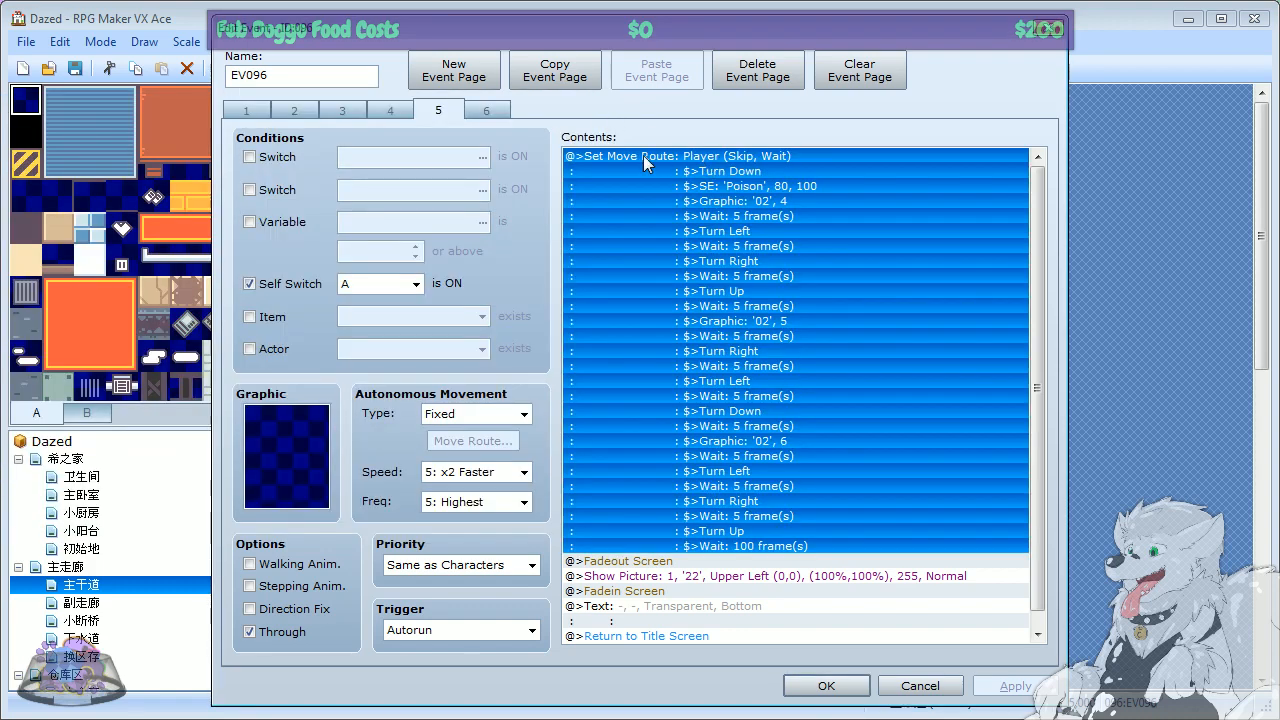
Step: Reopen the player's move route on page 5, inspect the character used by its Graphic '02', 4 command, and cancel without changes
left_click(730, 173)
left_click(705, 157)
left_click(727, 173)
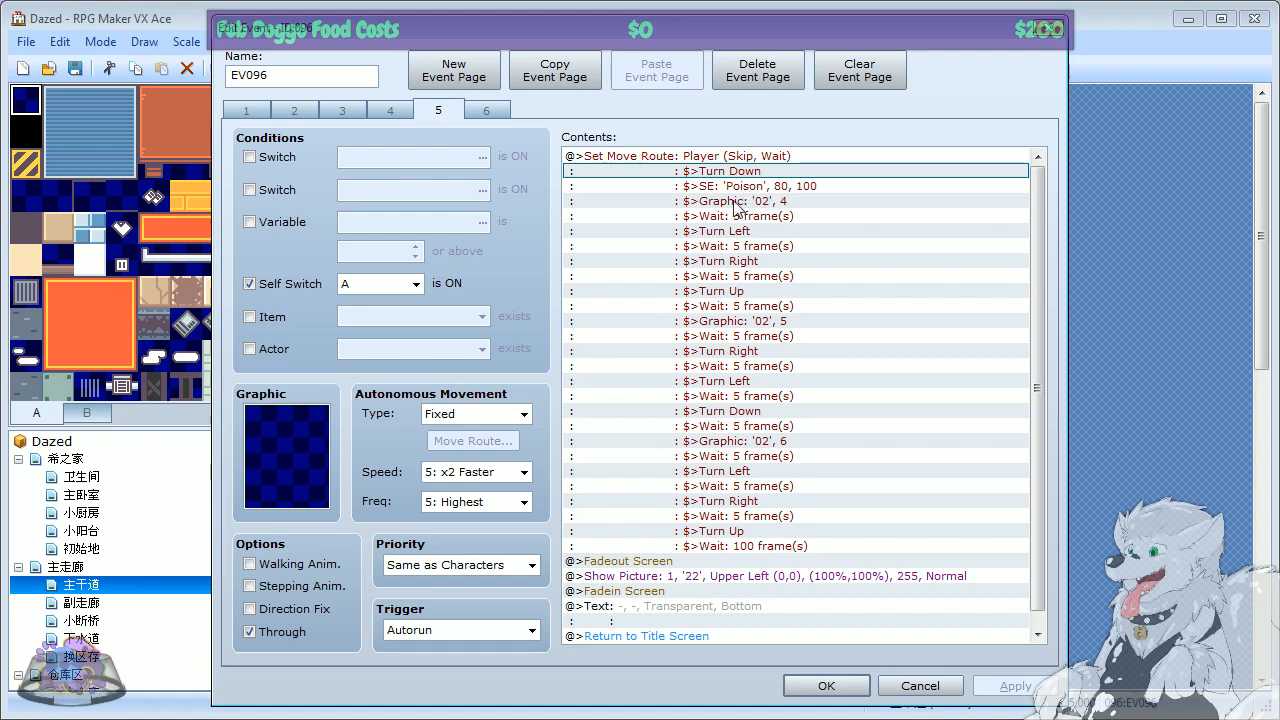
right_click(729, 180)
right_click(722, 176)
left_click(748, 188)
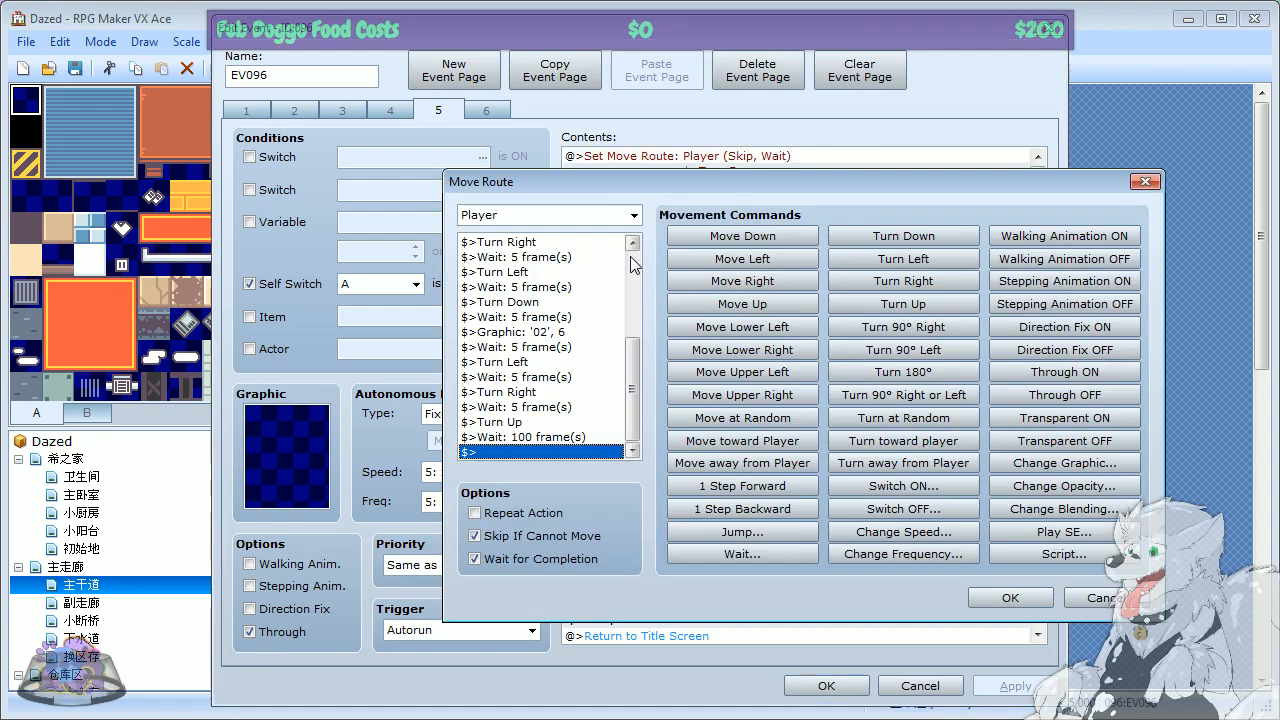
scroll(627, 250, "up", 5)
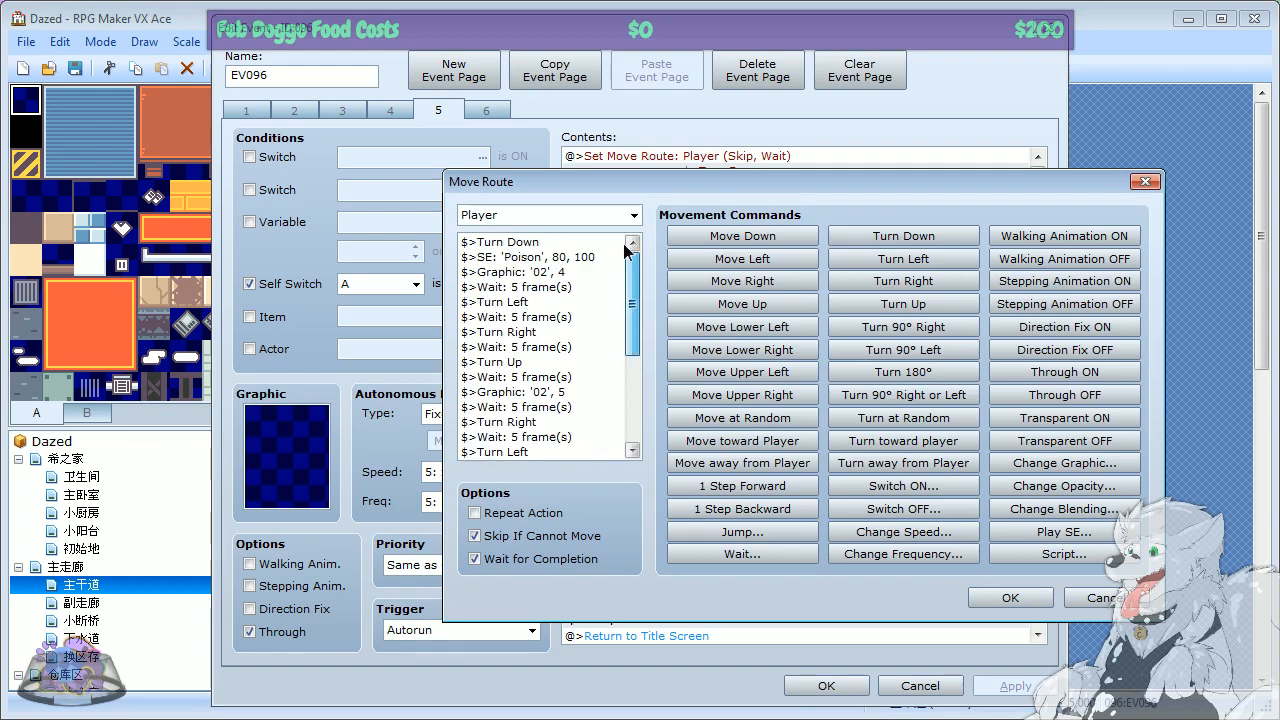
left_click(530, 272)
right_click(530, 274)
left_click(574, 290)
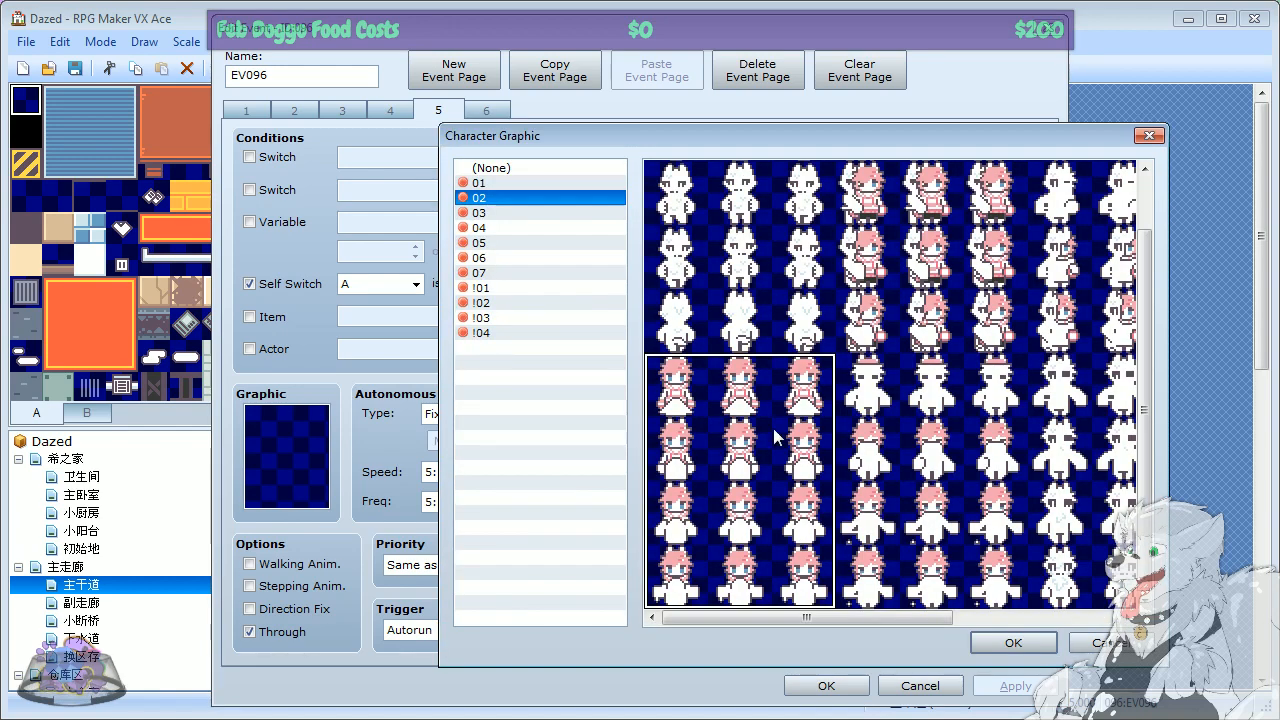
left_click(1138, 138)
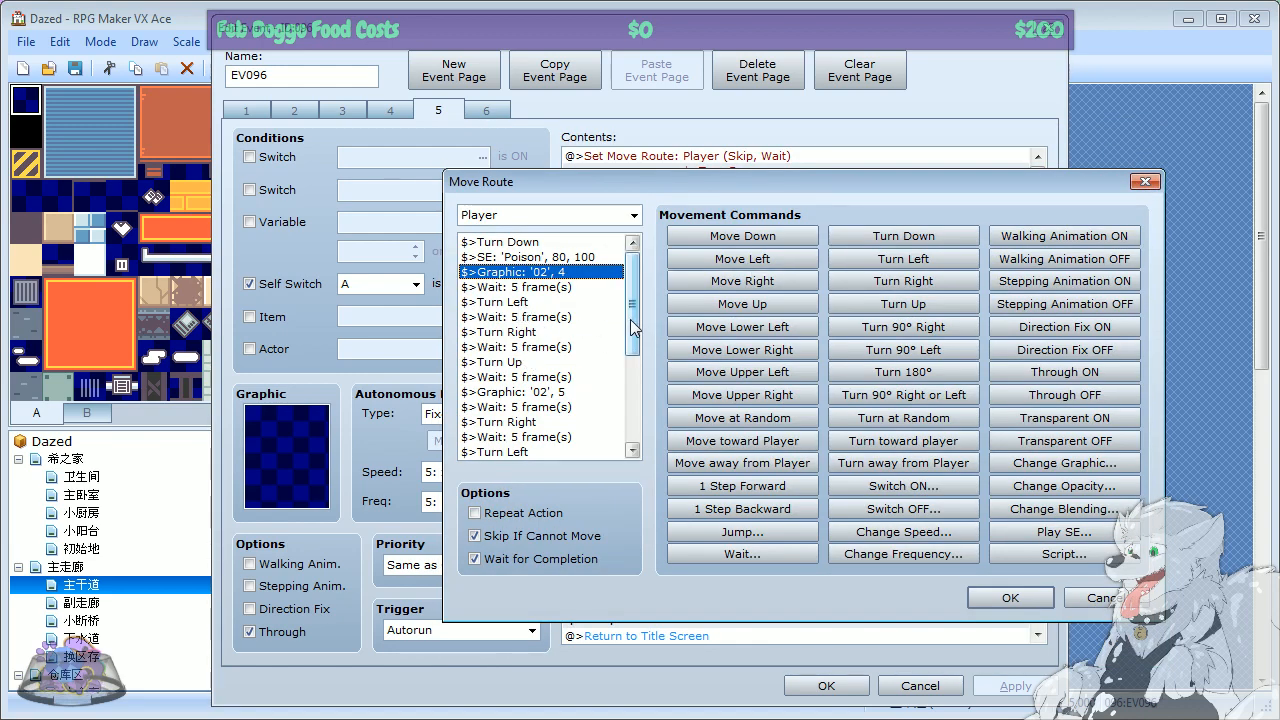
left_click_drag(634, 322, 631, 413)
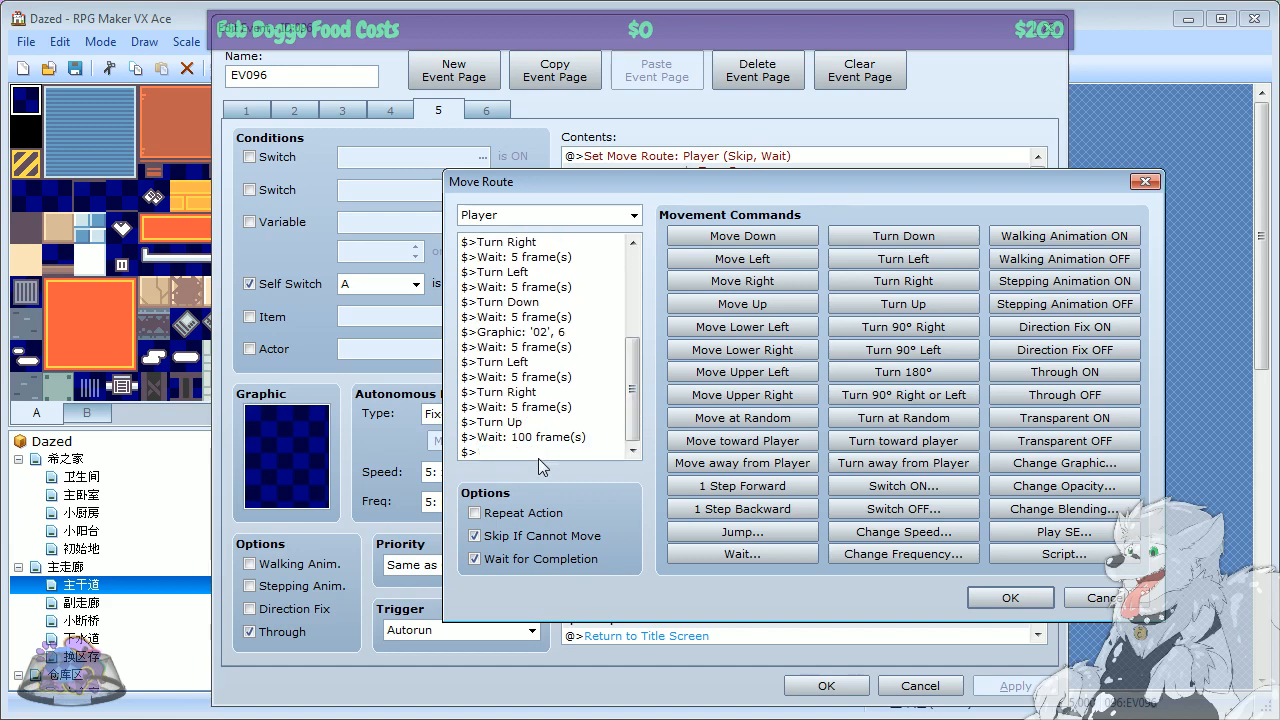
left_click(1119, 606)
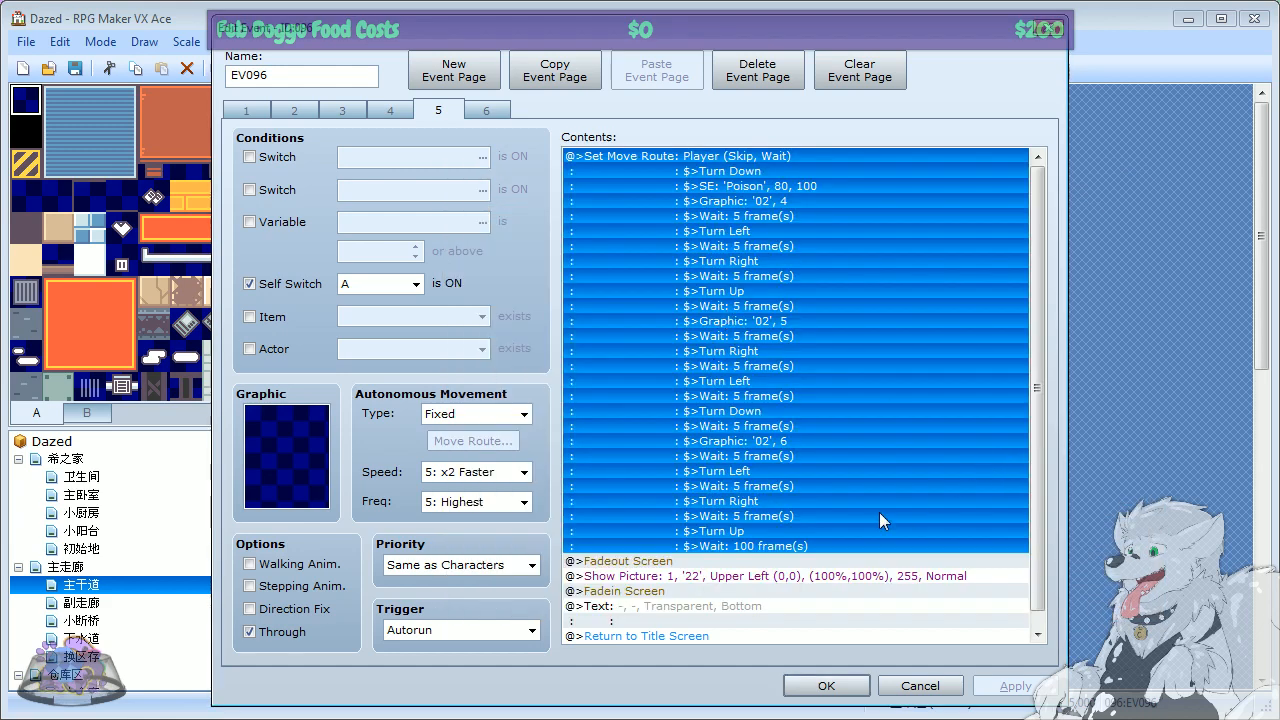
Step: Look over EV096's other event pages, return to page 1, and close the event without changes
left_click(763, 576)
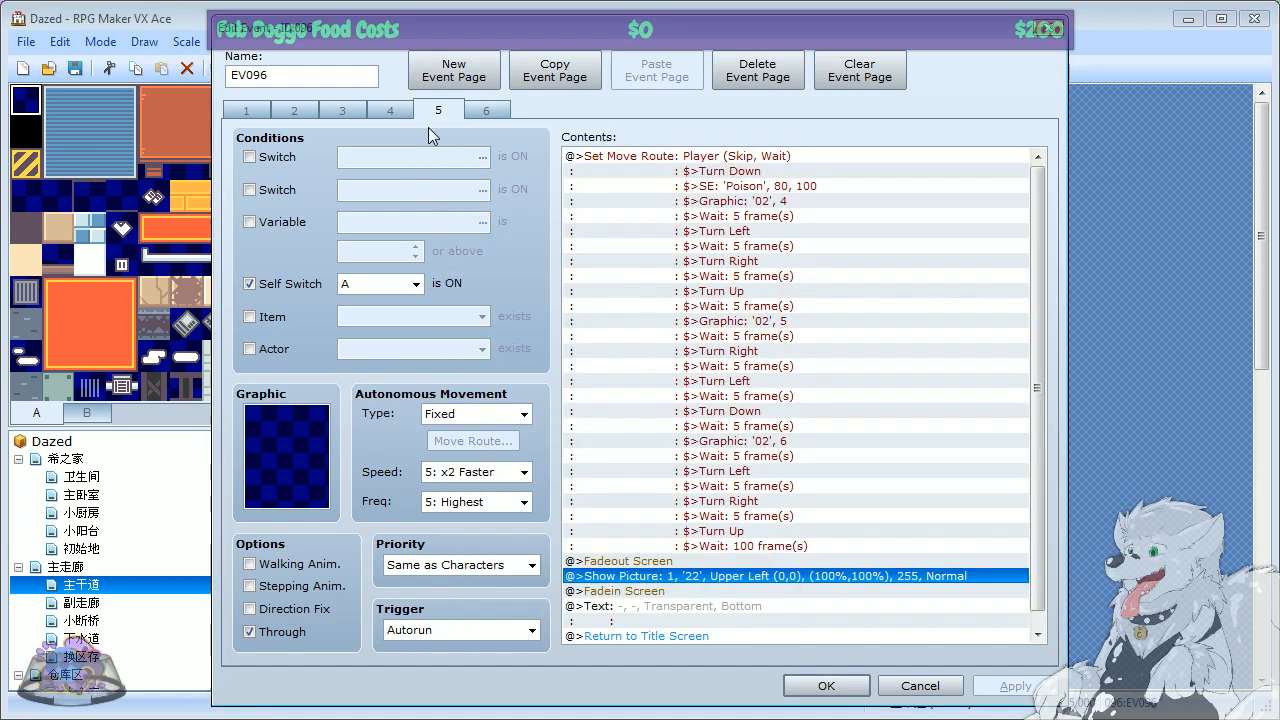
left_click(486, 115)
left_click(342, 112)
left_click(362, 118)
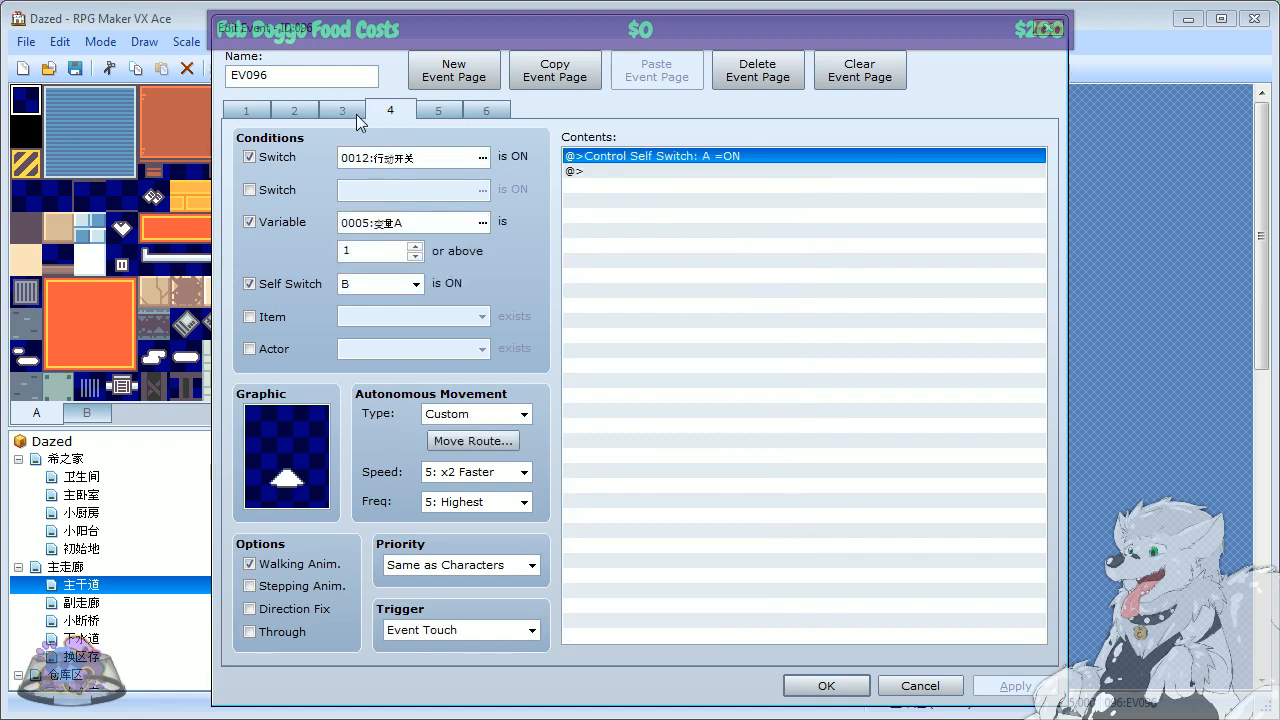
left_click(298, 109)
left_click(257, 113)
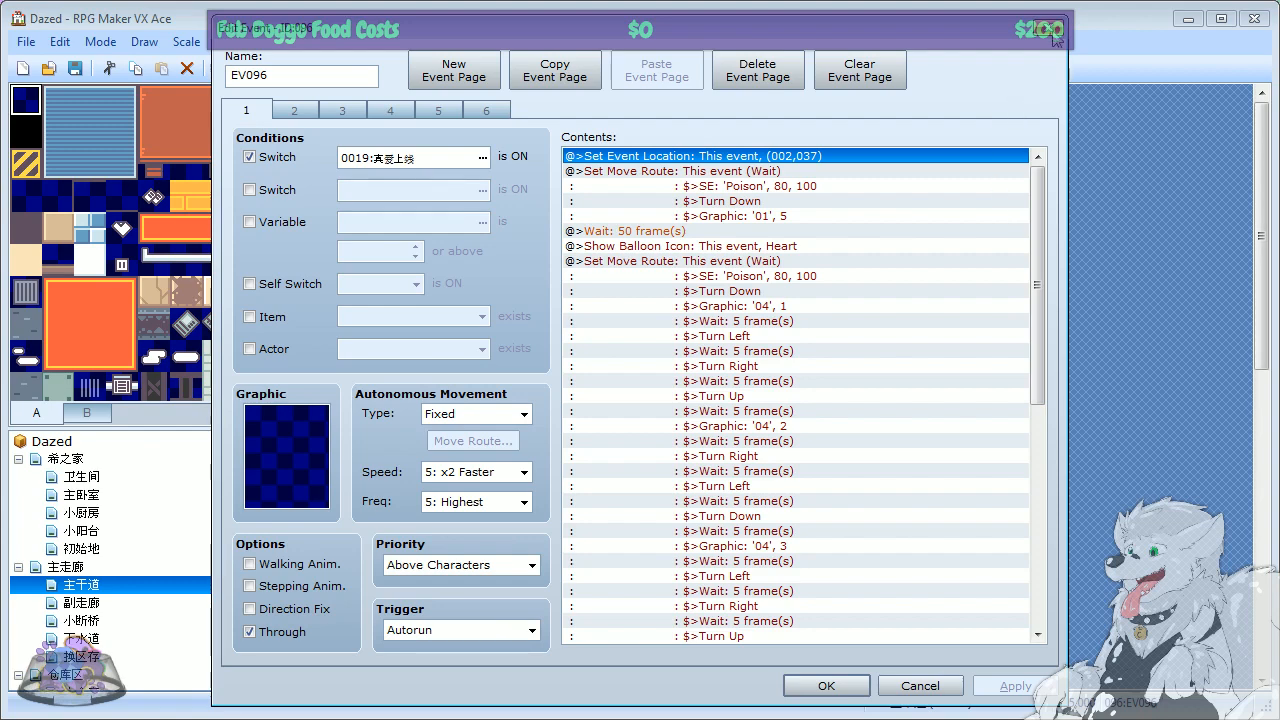
key("Escape")
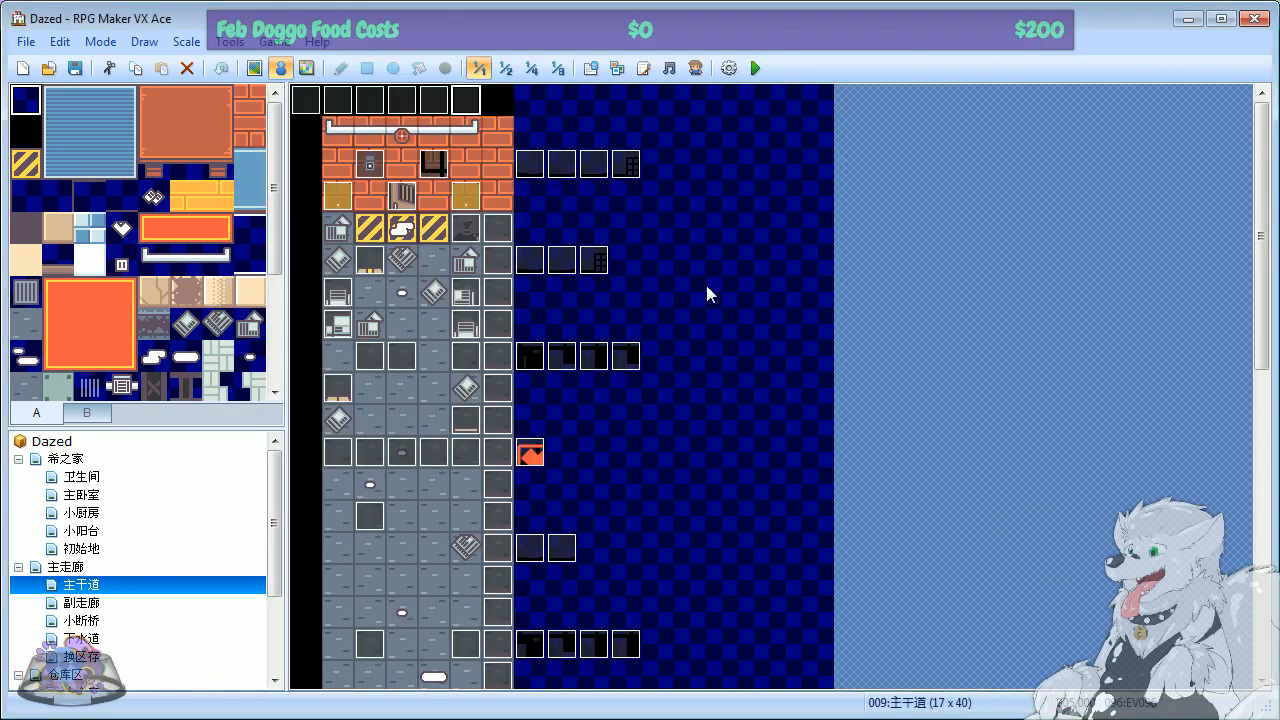
Step: Open the wall panel and dark doorway events on the brick wall and EV082 beside it, closing each without changes
double_click(367, 170)
left_click(1045, 31)
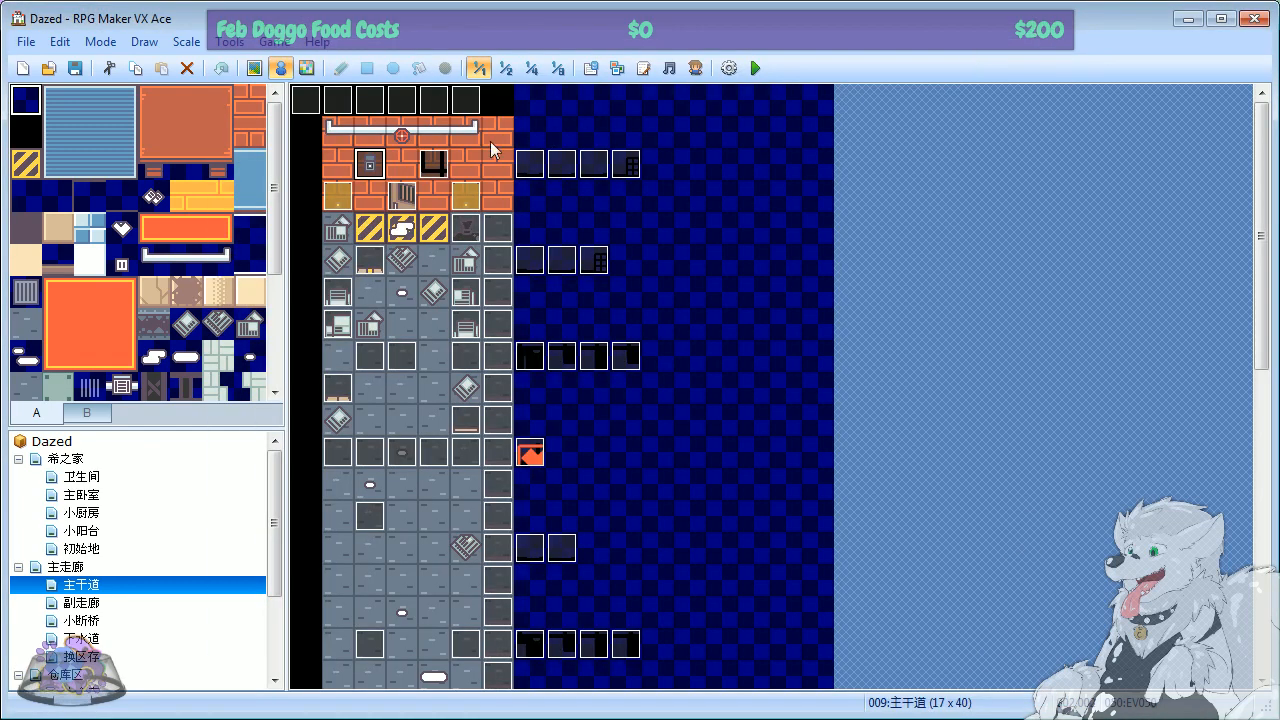
double_click(434, 168)
left_click(1045, 31)
double_click(528, 170)
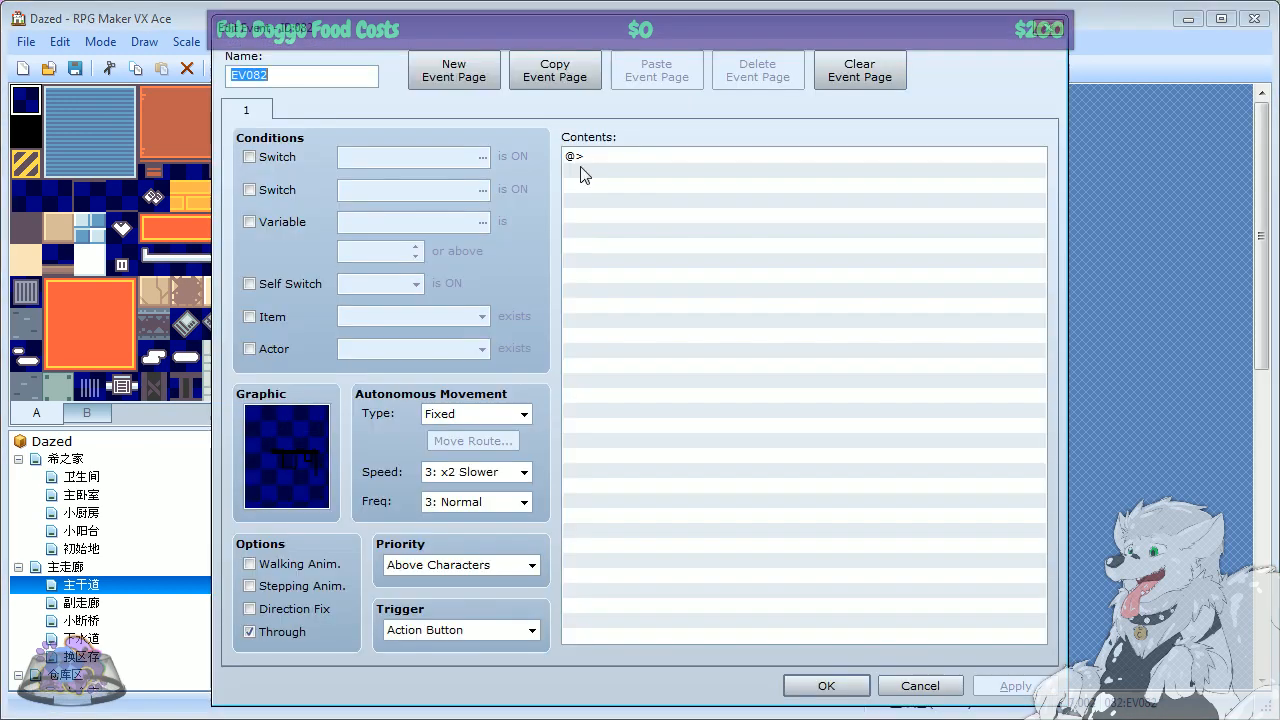
left_click(1045, 31)
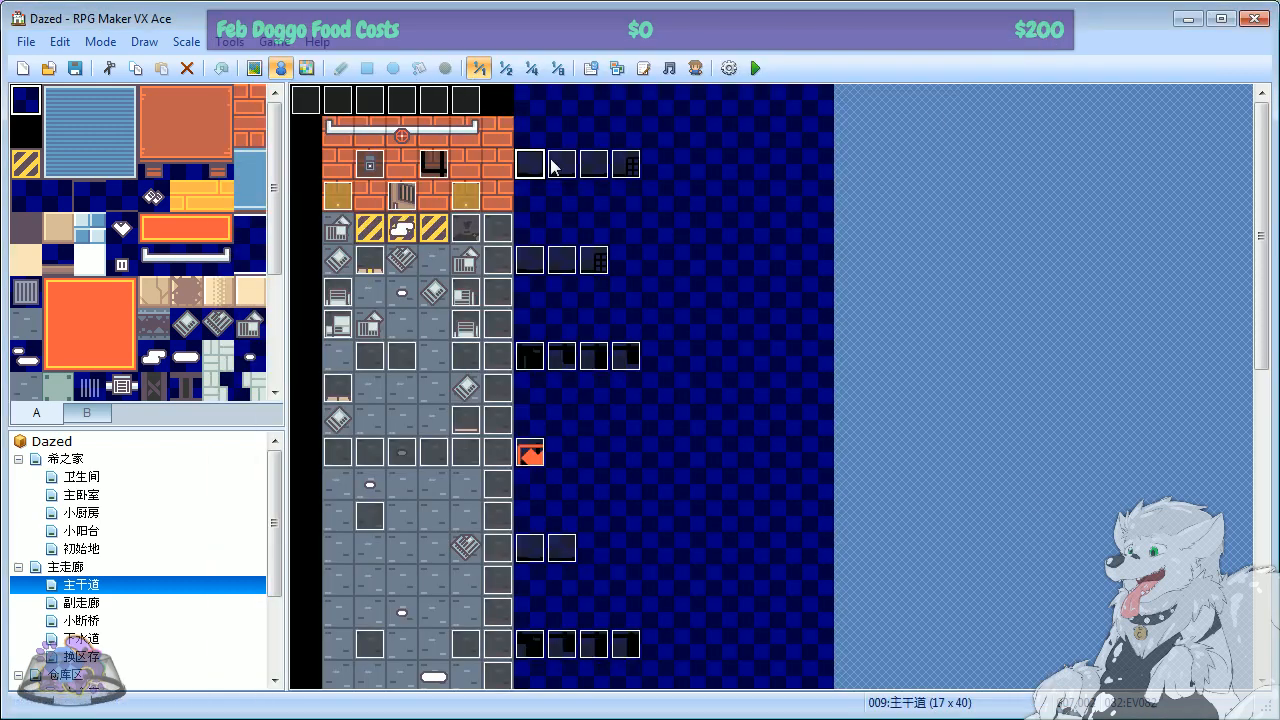
Step: Check the individual dark overlay events beside the corridor, in the row at the brick wall and the third row below
left_click(594, 168)
left_click(522, 170)
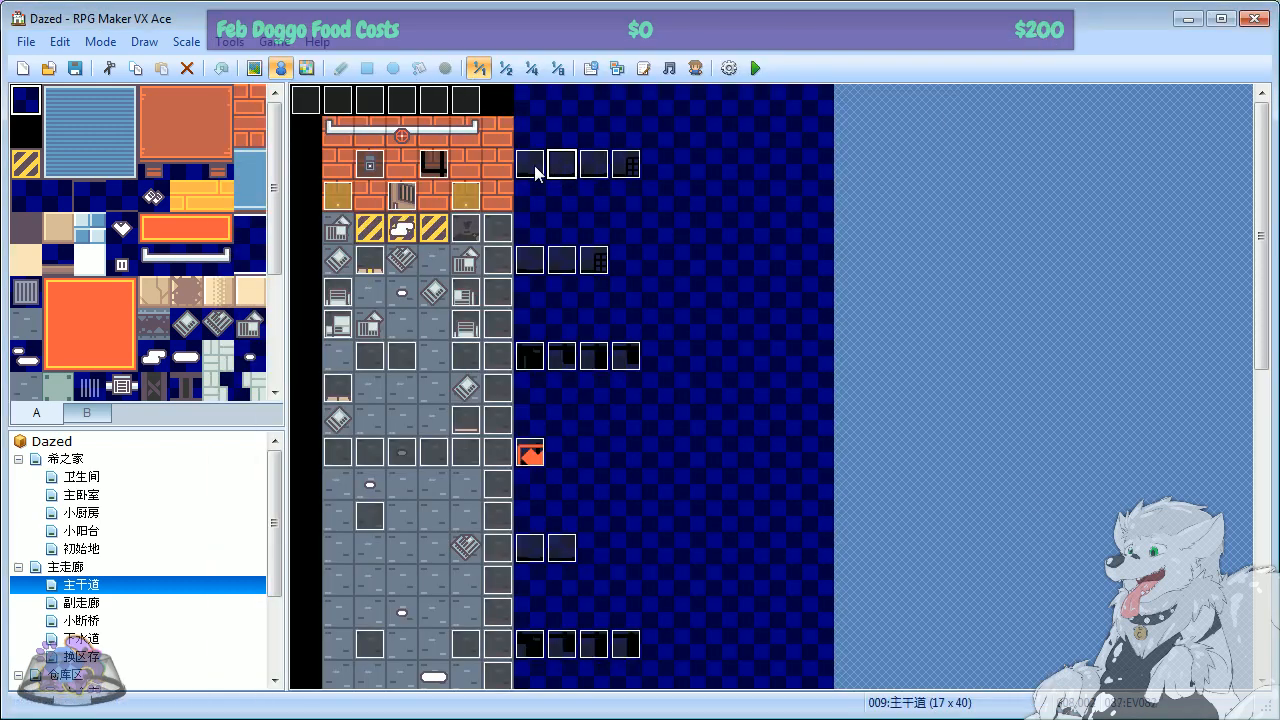
left_click(557, 166)
left_click(592, 168)
left_click(634, 175)
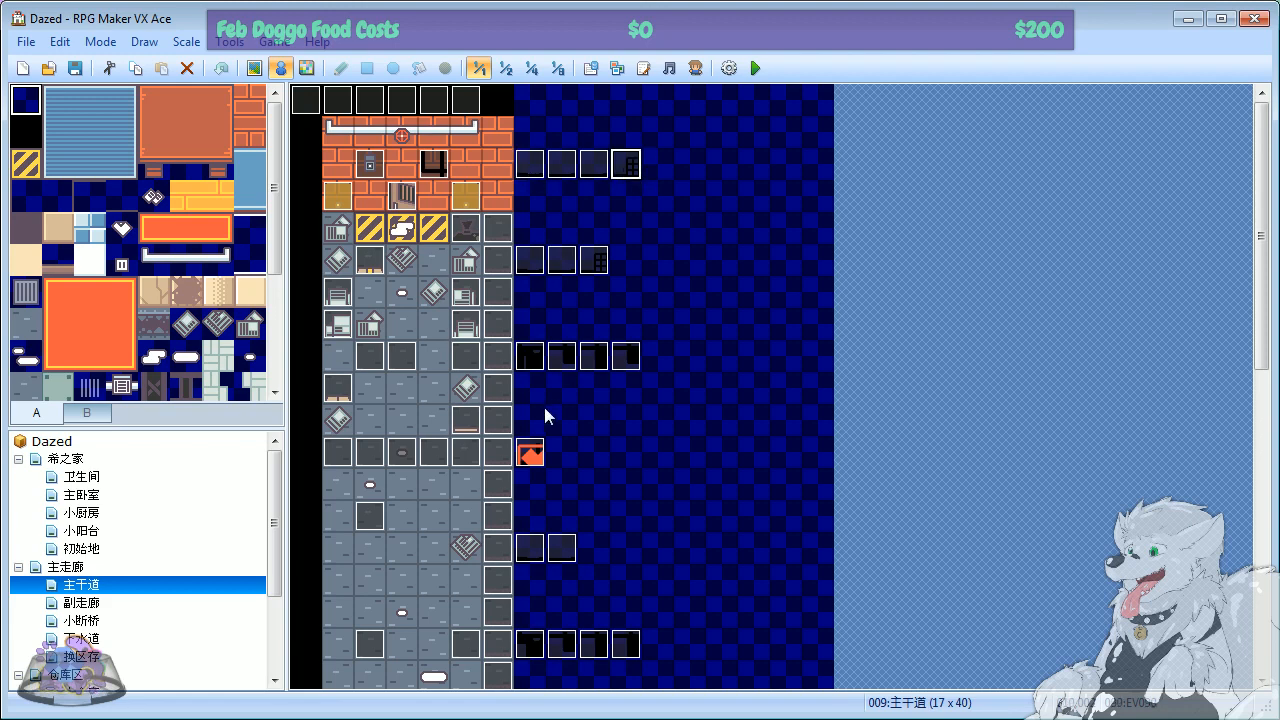
left_click(534, 364)
left_click(568, 364)
left_click(600, 362)
left_click(630, 360)
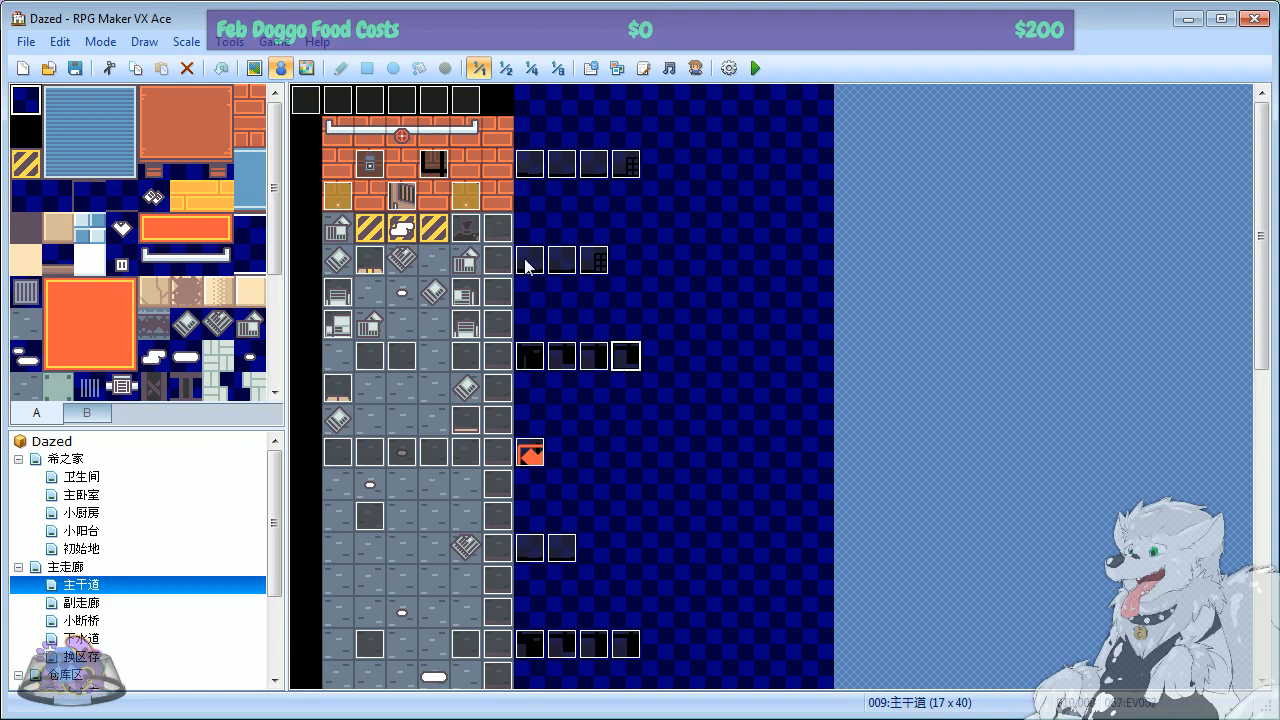
Step: Inspect the character graphic used by EV078, the dark overlay event beside the corridor, and close the event without changes
double_click(527, 260)
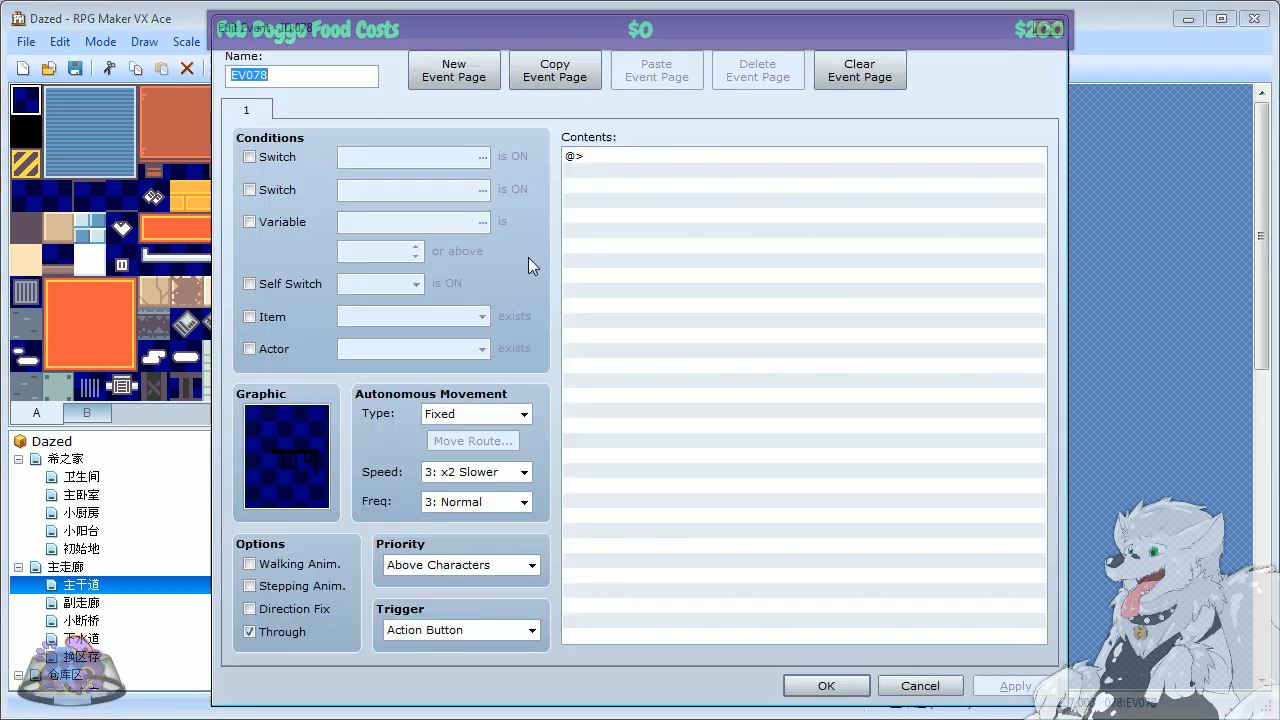
double_click(309, 464)
left_click(712, 340)
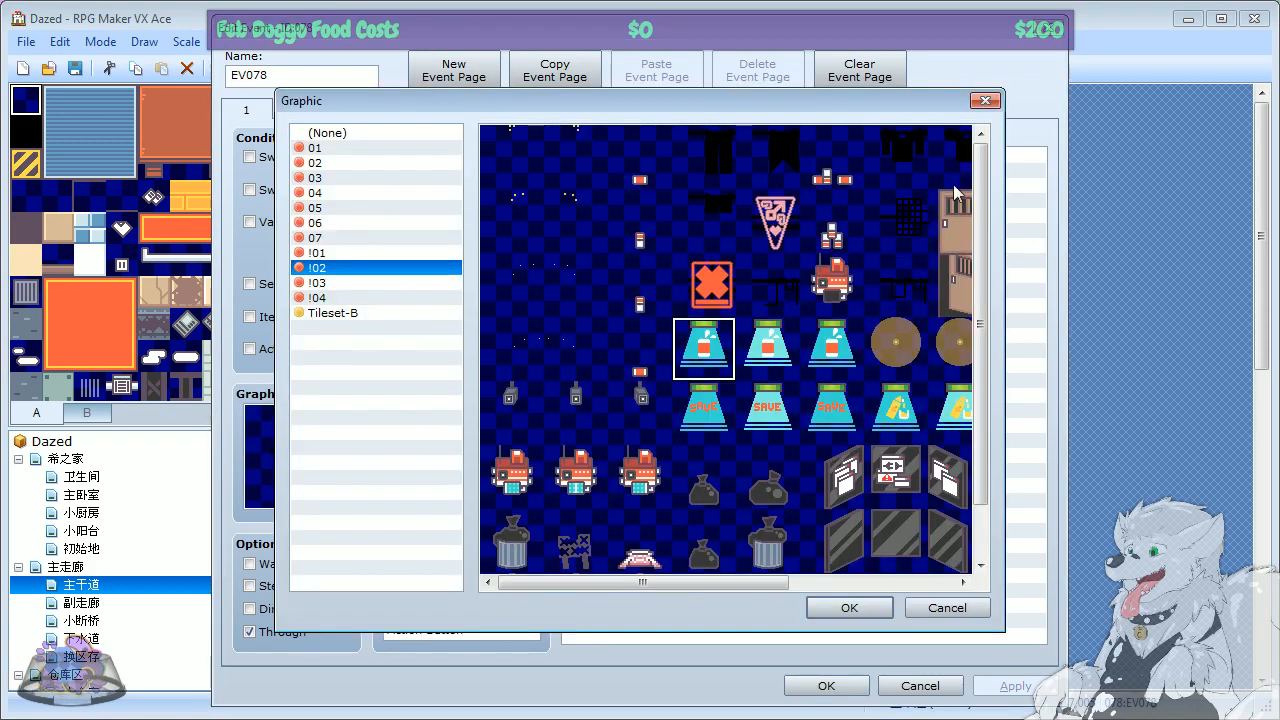
left_click(987, 102)
left_click(1048, 28)
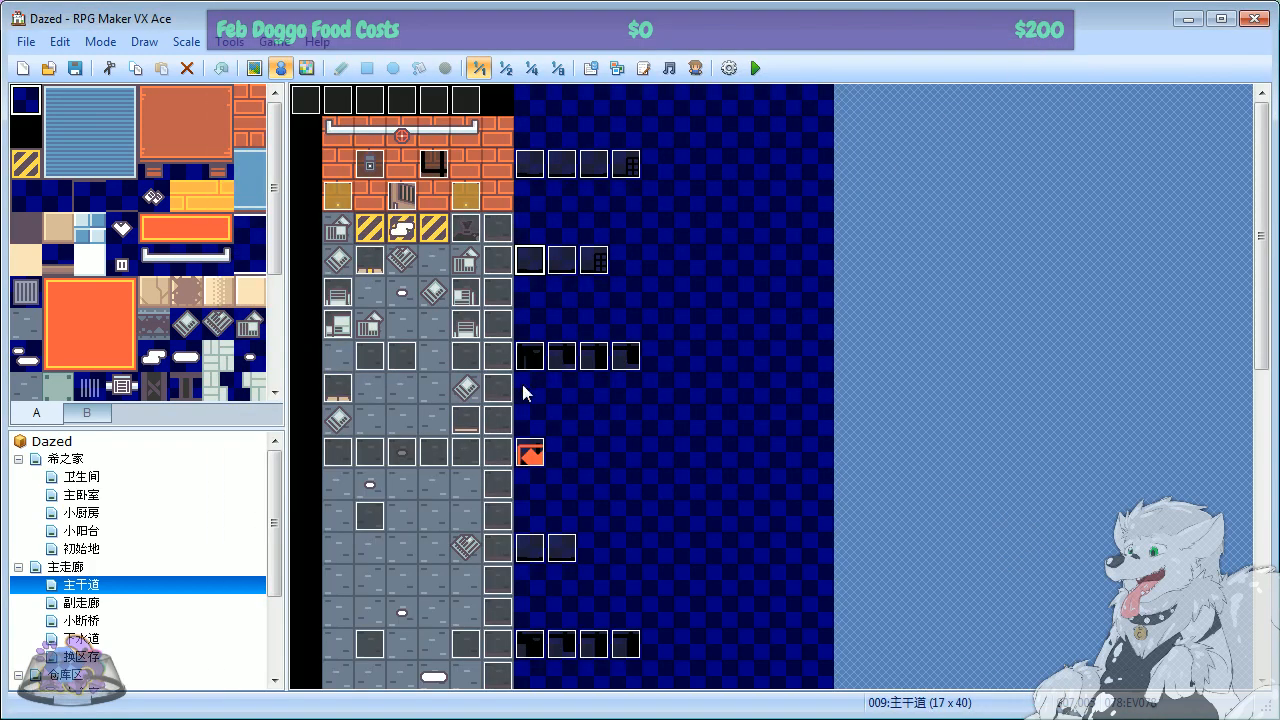
Step: Check the movement speed and frequency options of EV074, the orange sign event beside the corridor, and cancel without changes
double_click(544, 448)
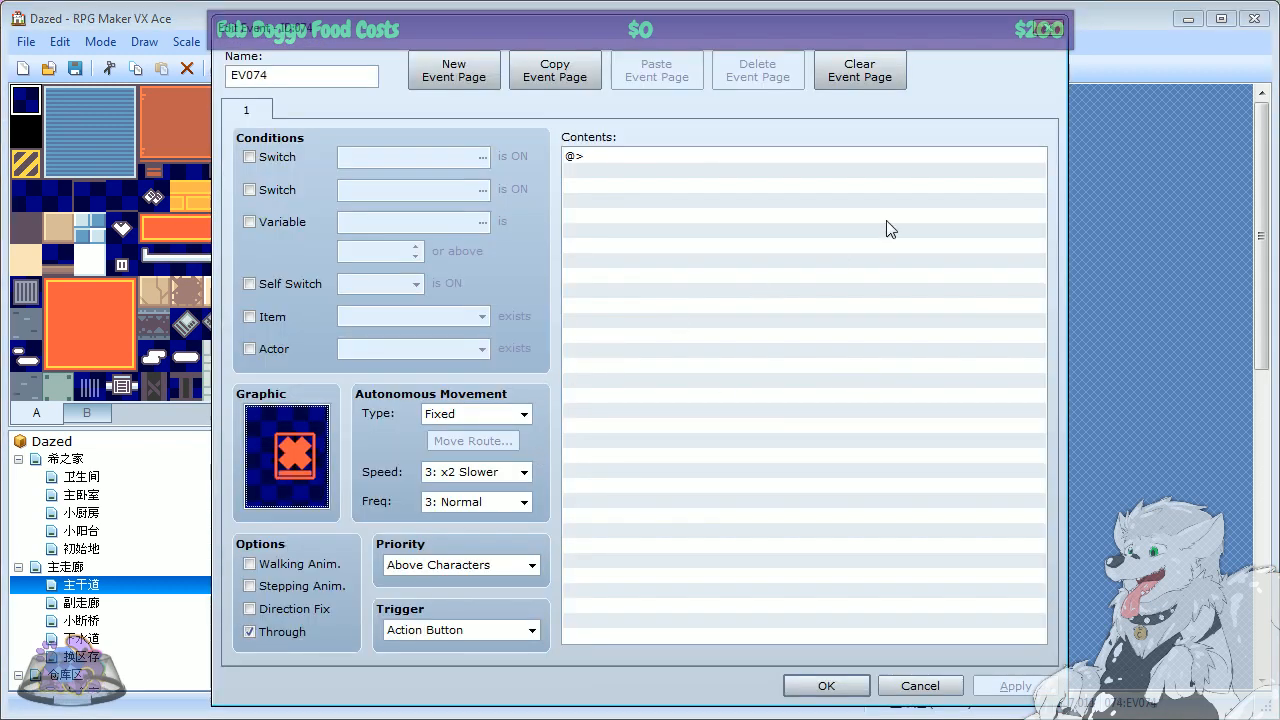
left_click(474, 474)
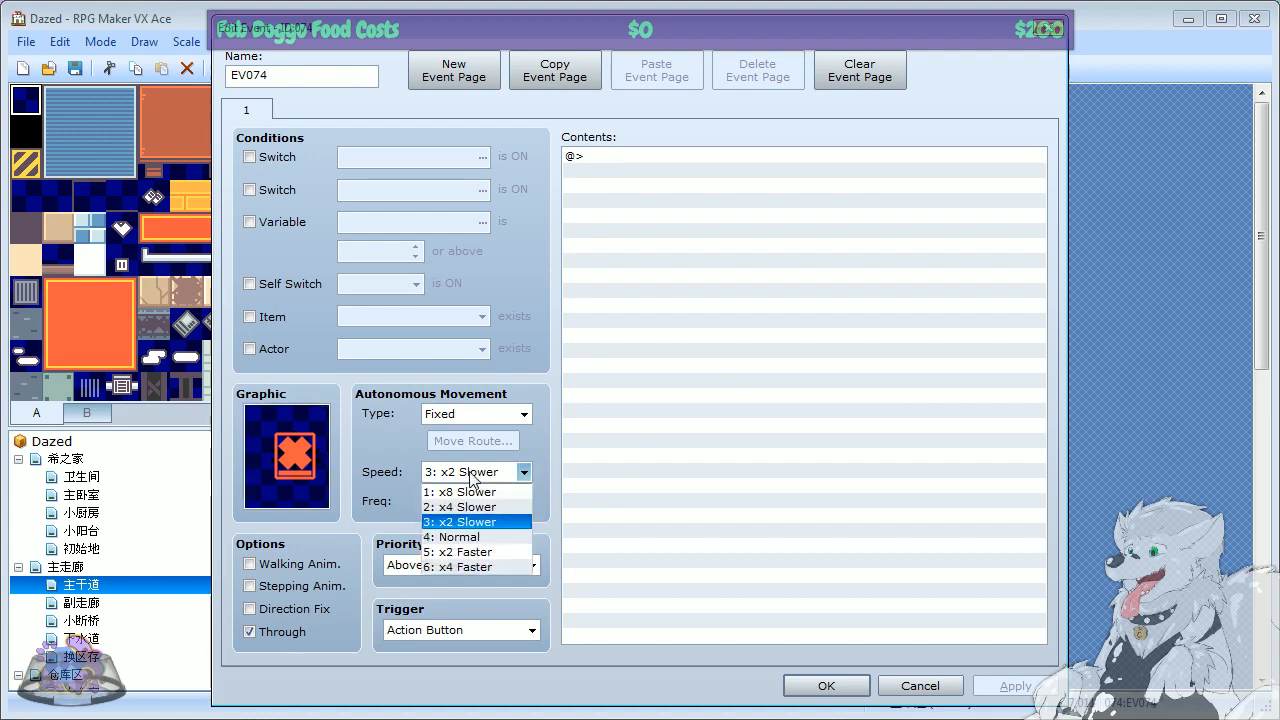
left_click(562, 489)
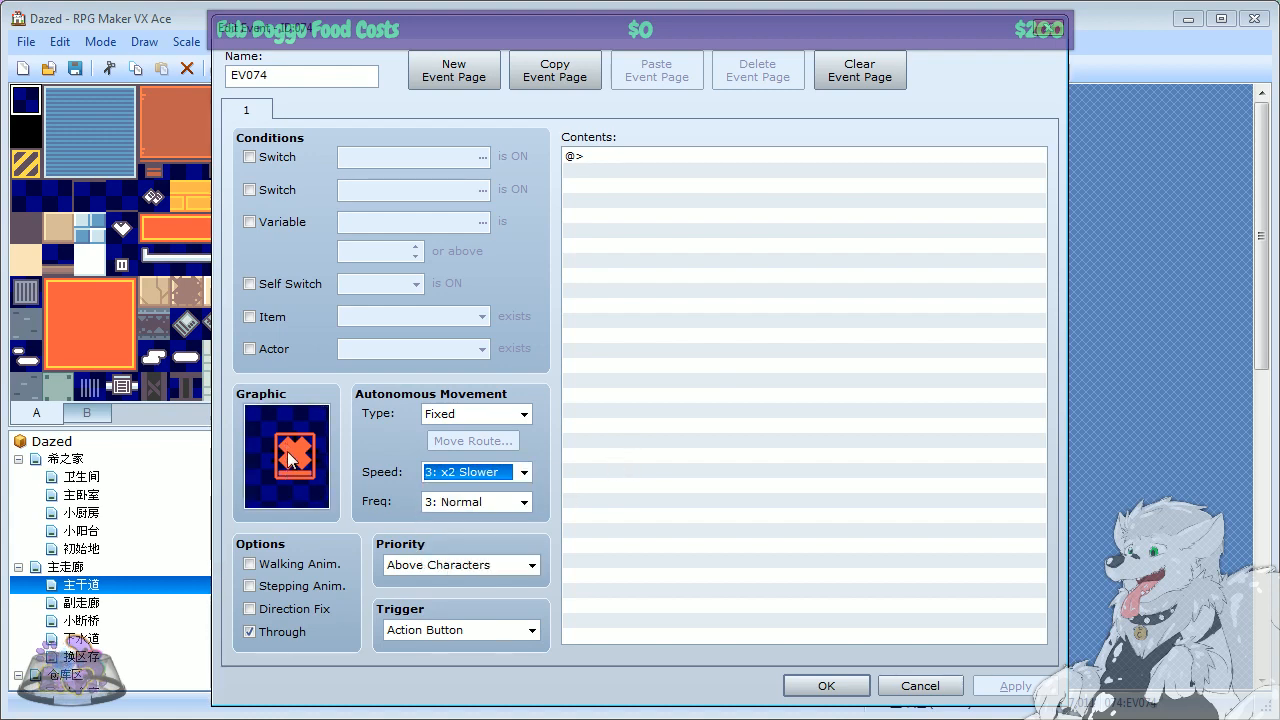
left_click(467, 502)
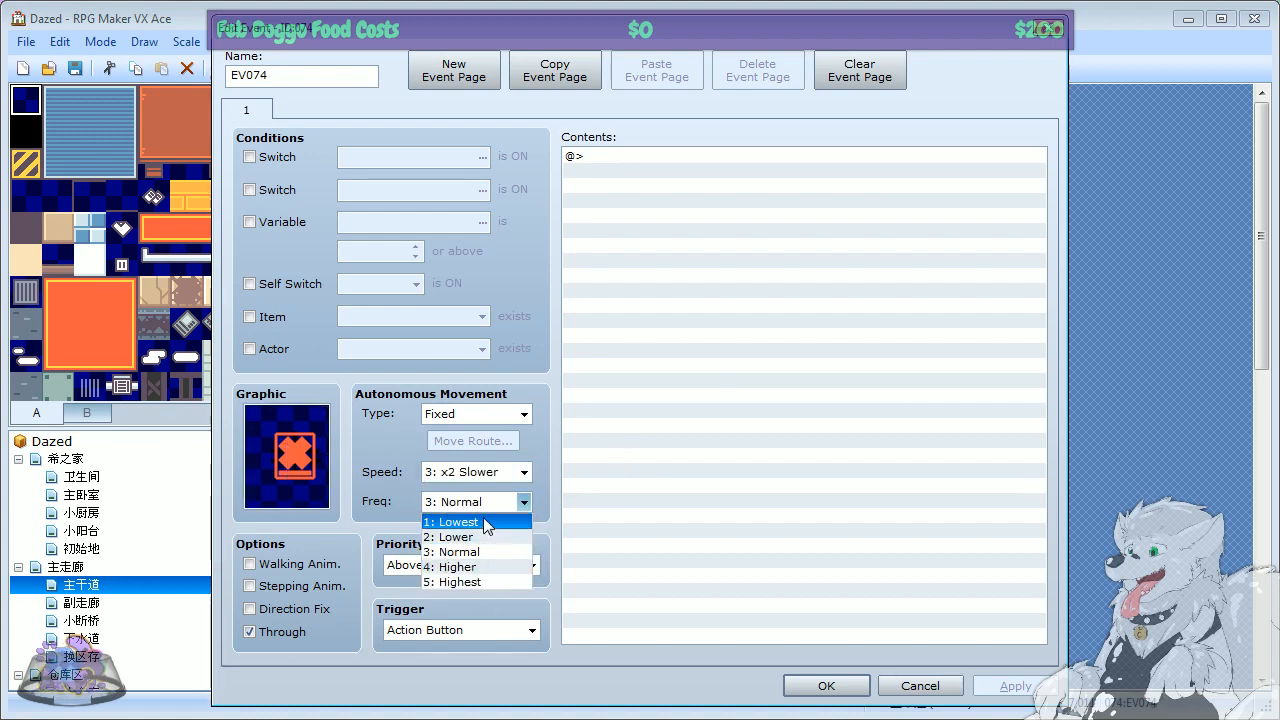
left_click(476, 475)
left_click(456, 509)
left_click(456, 509)
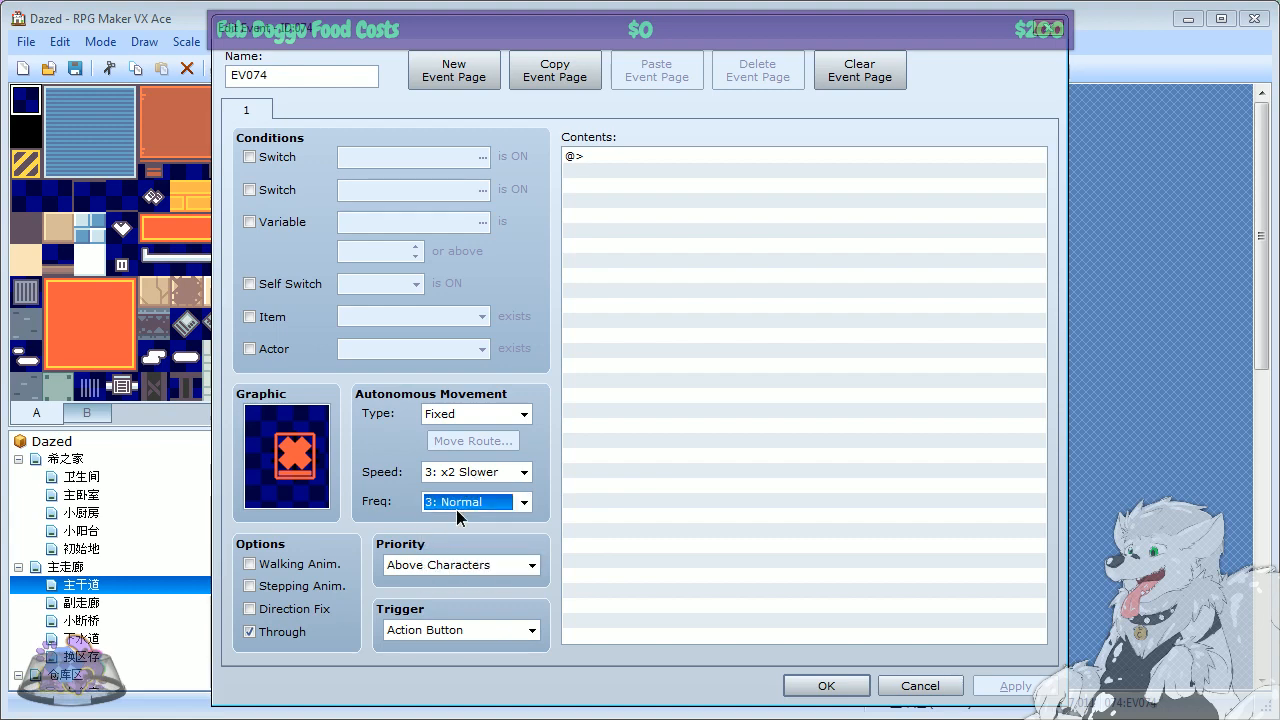
left_click(464, 468)
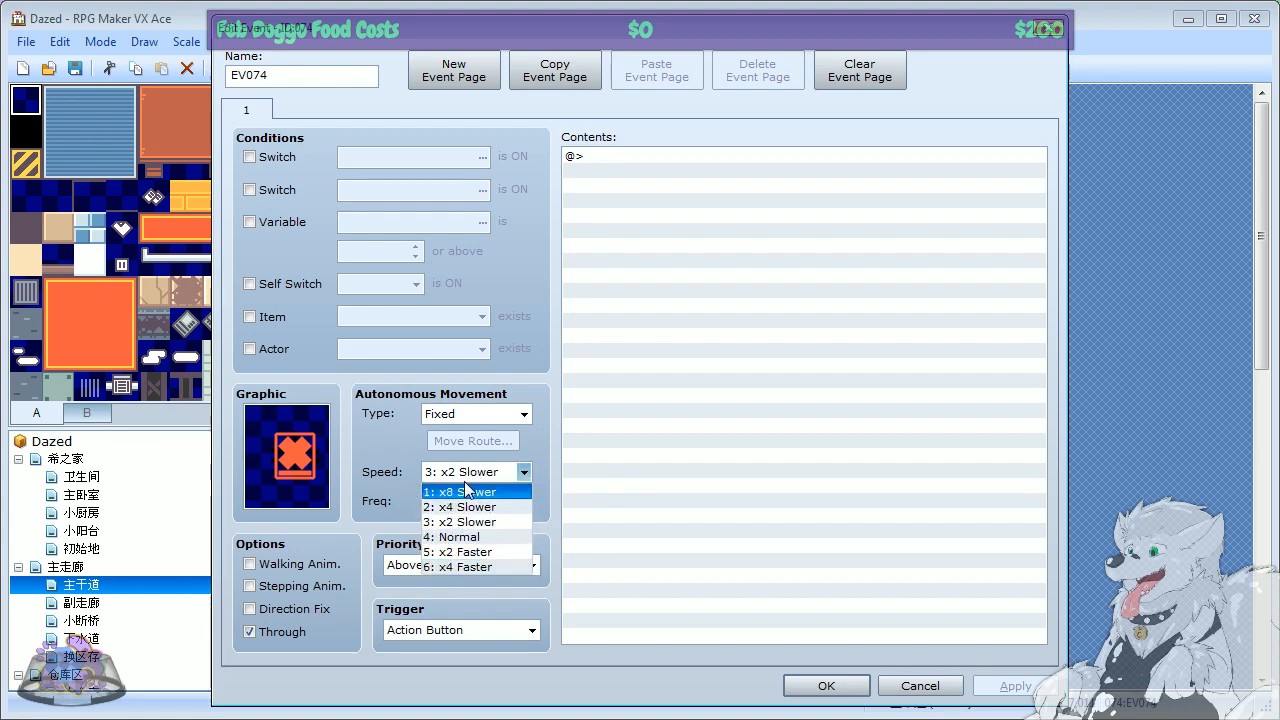
left_click(391, 444)
left_click(921, 685)
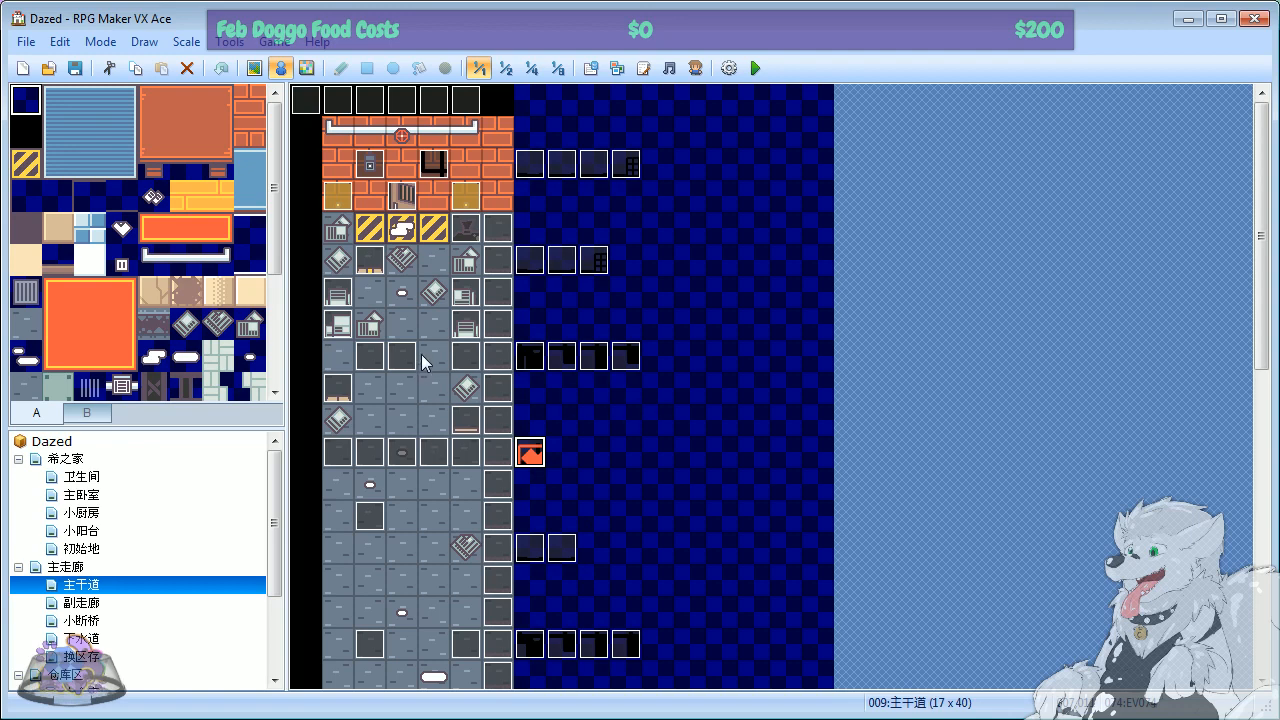
Step: Examine the pushable box event EV091 and each command in its Set Move Route, and cancel without changes
double_click(368, 260)
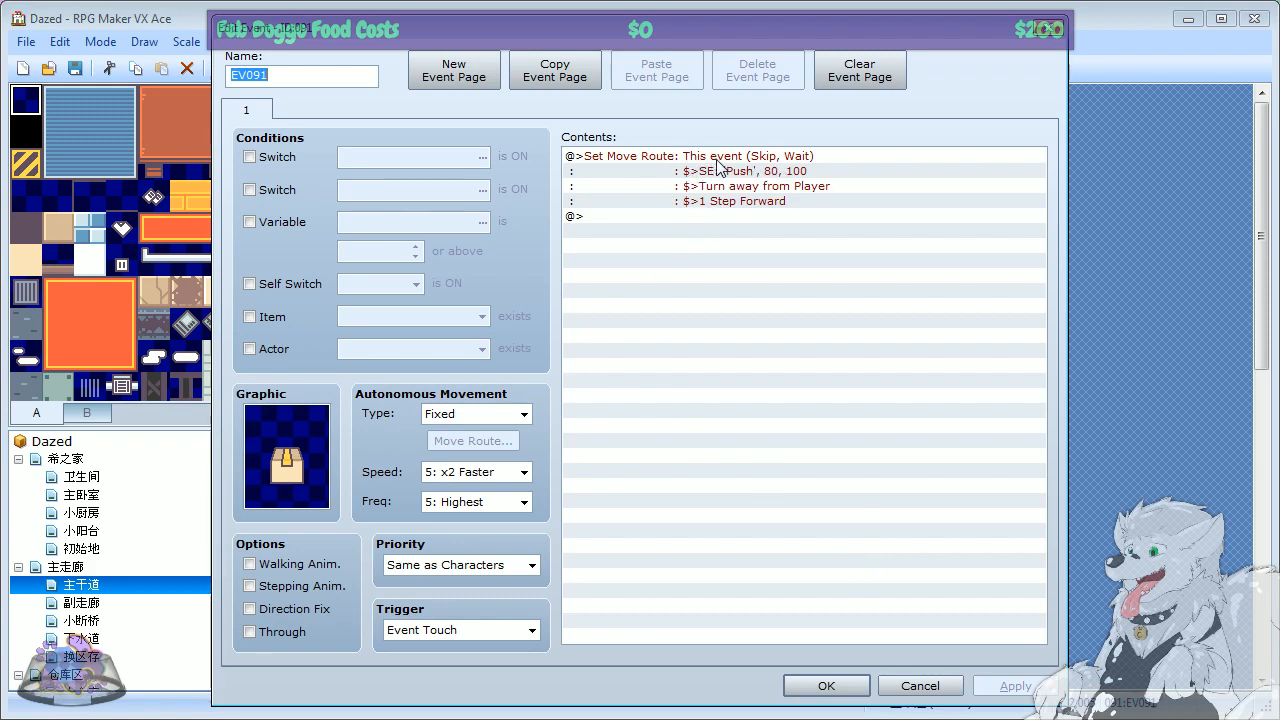
left_click(628, 159)
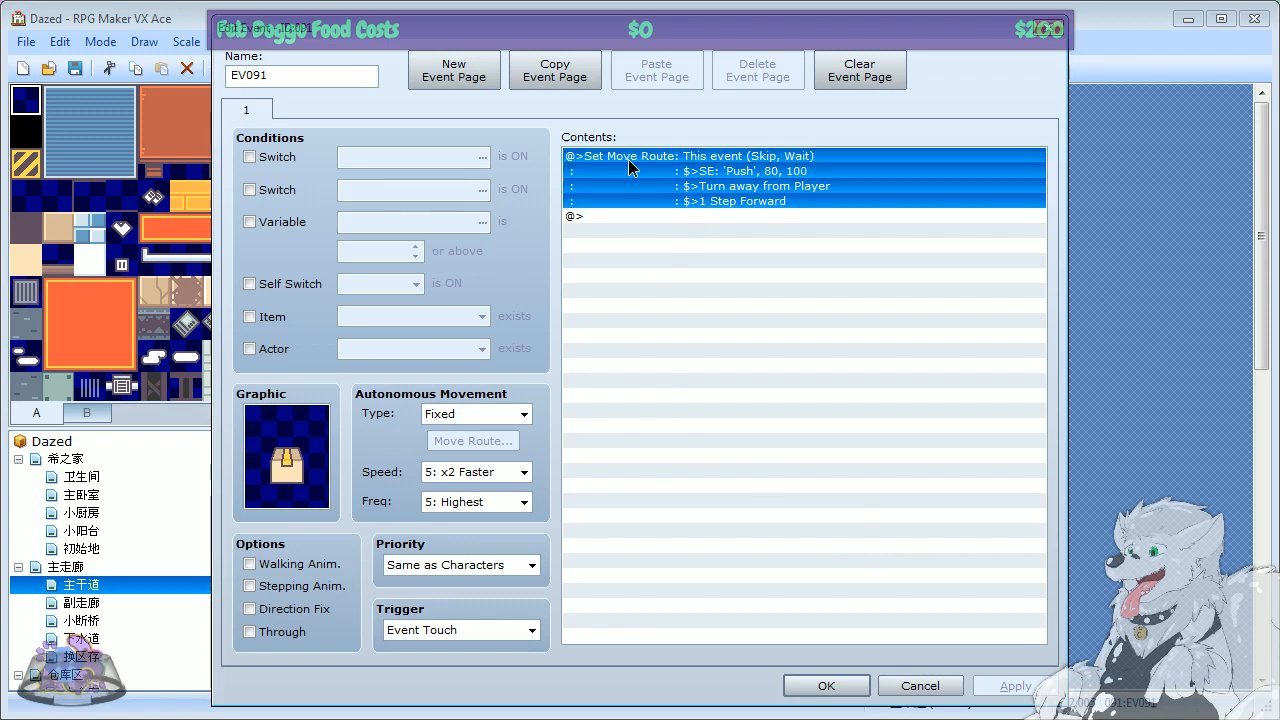
left_click(743, 176)
left_click(763, 188)
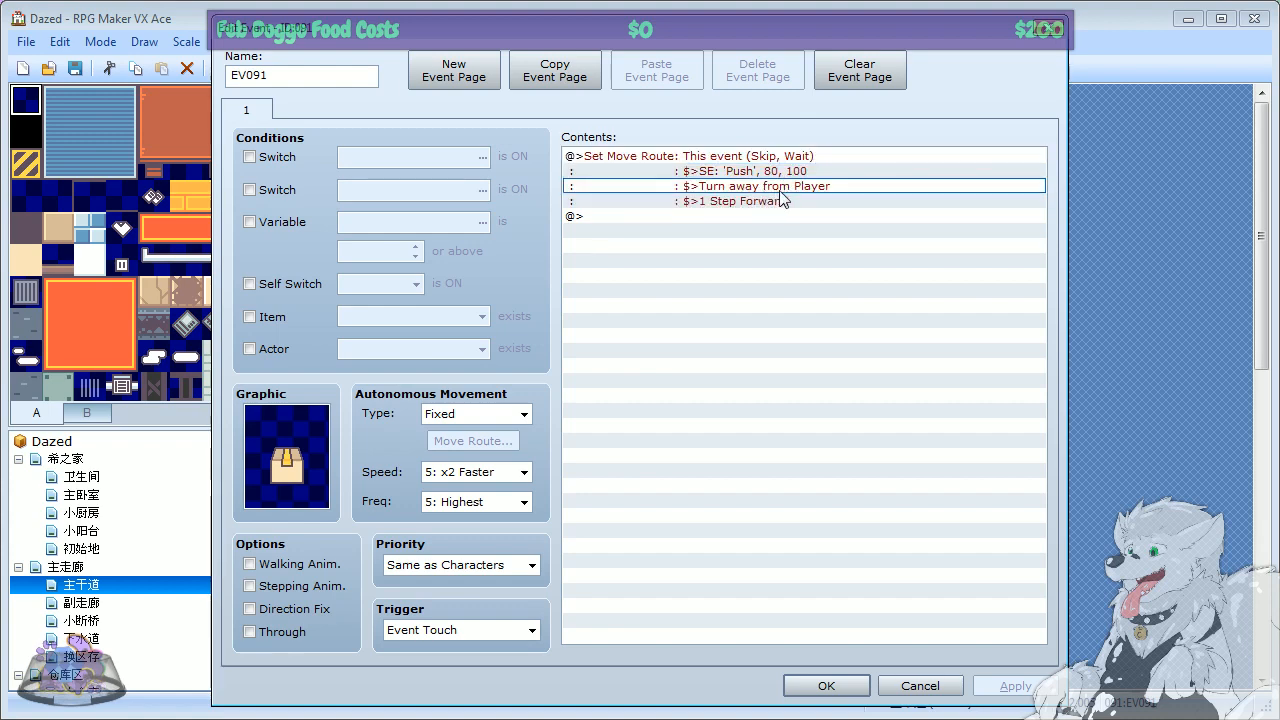
left_click(776, 202)
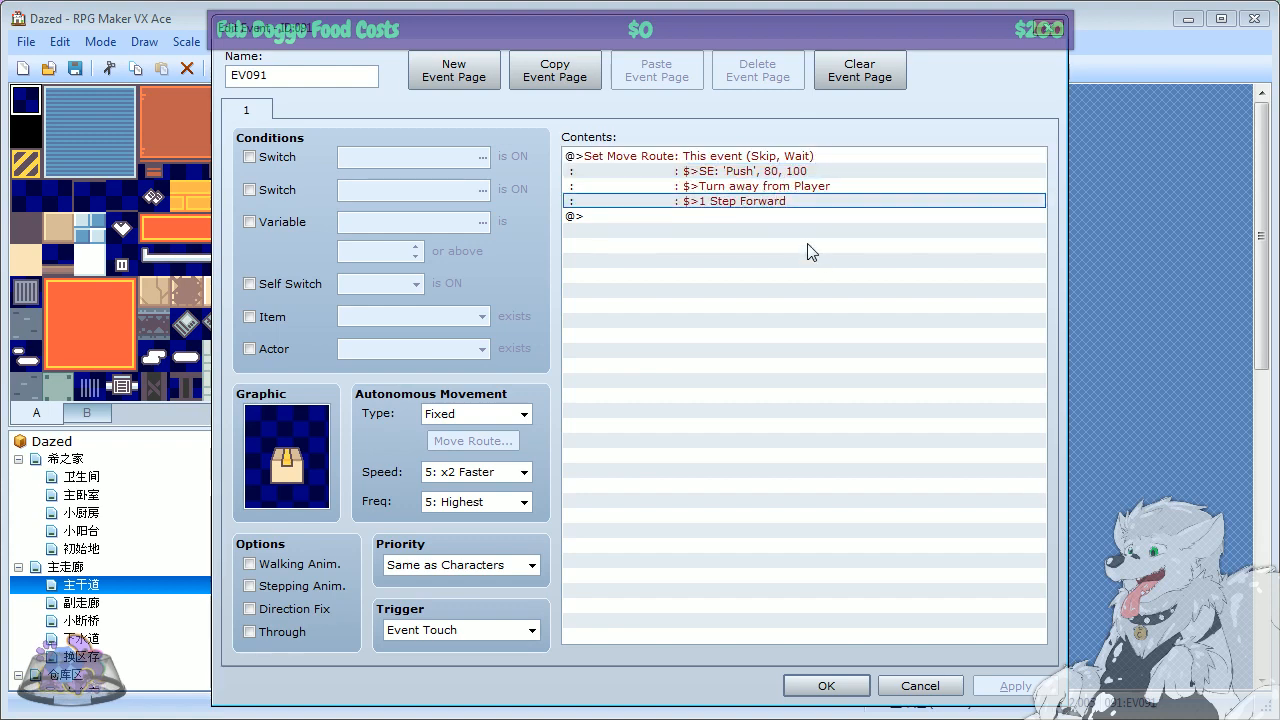
left_click(724, 190)
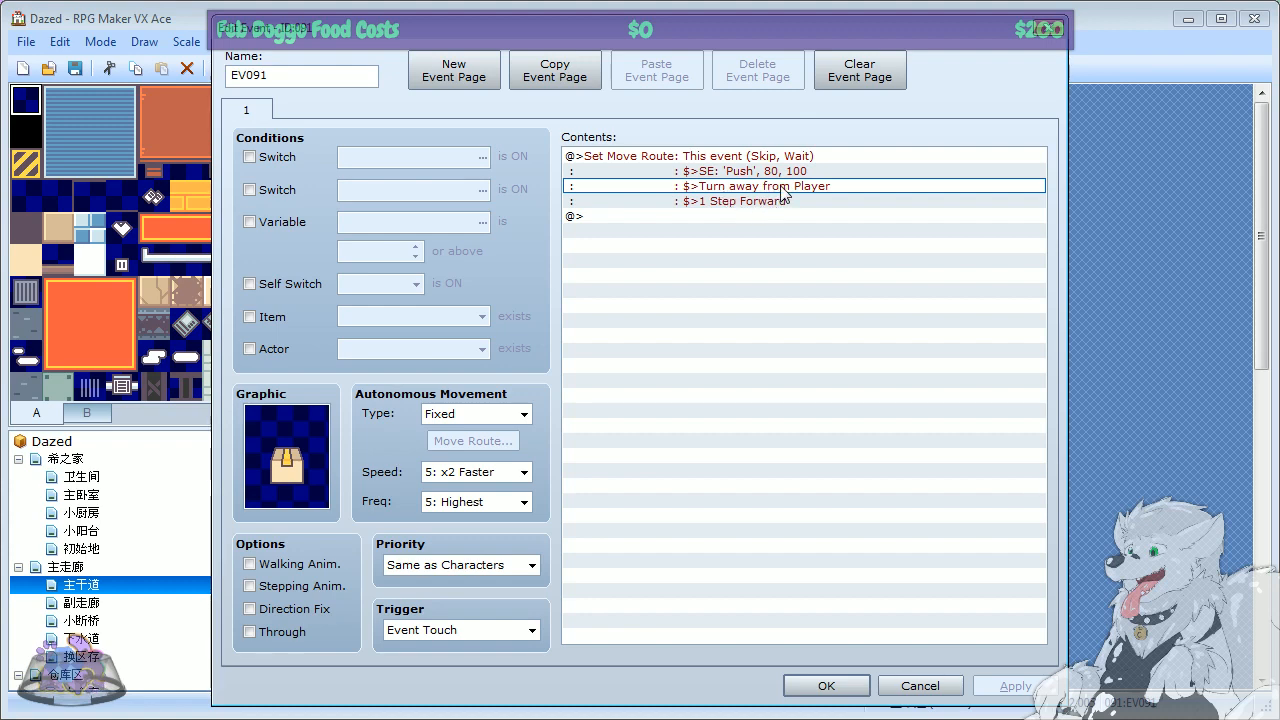
left_click(722, 206)
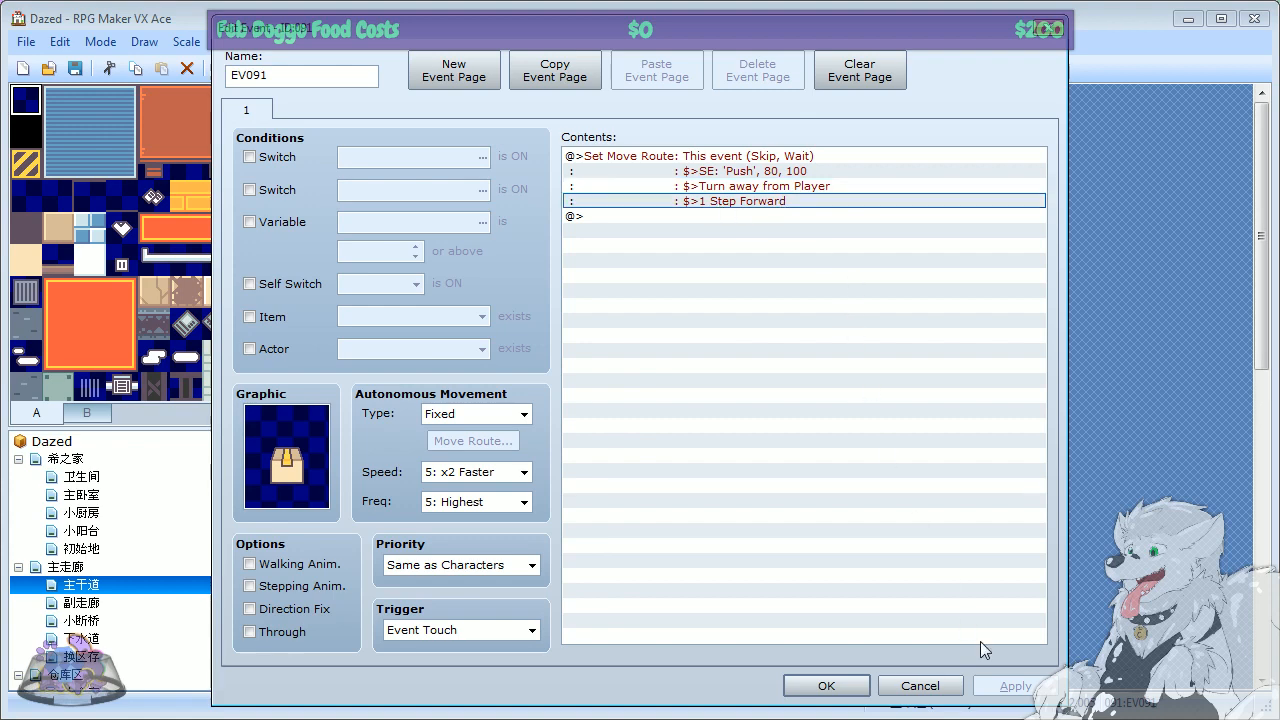
left_click(919, 686)
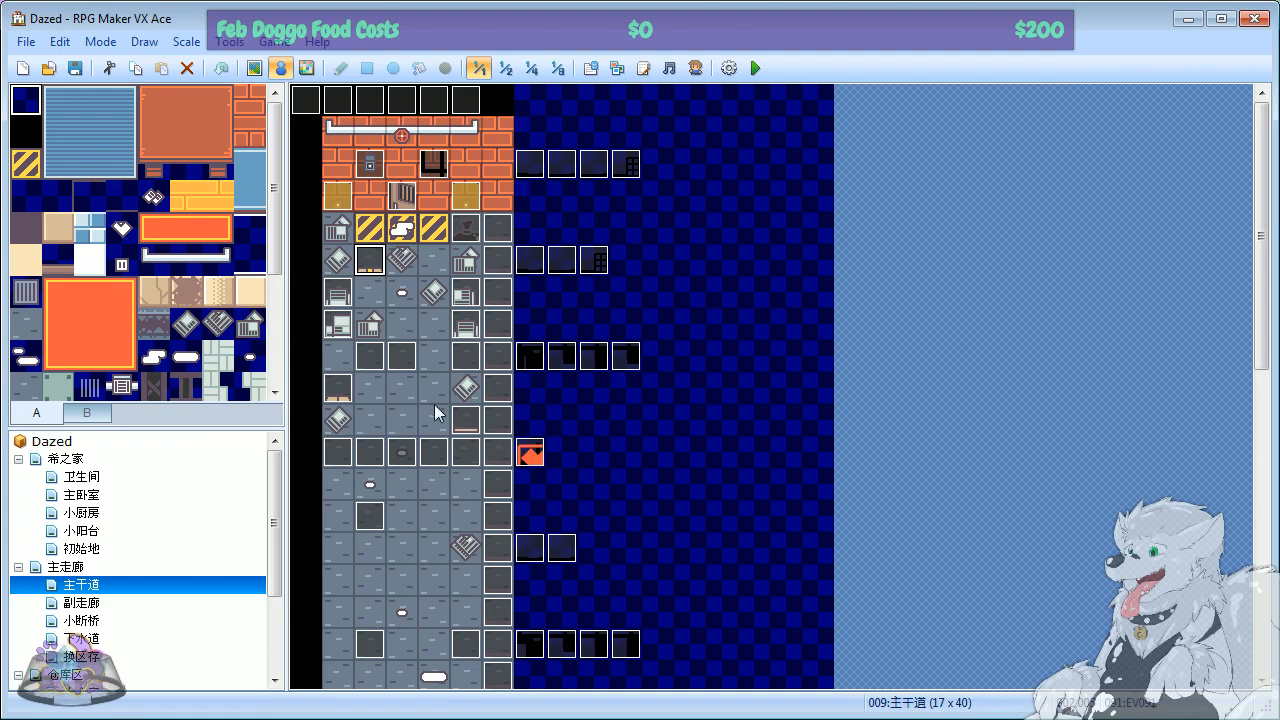
Step: Look at the 副走廊 and 下水道 maps and return to the 主干道 map
left_click_drag(273, 522, 293, 442)
left_click(84, 603)
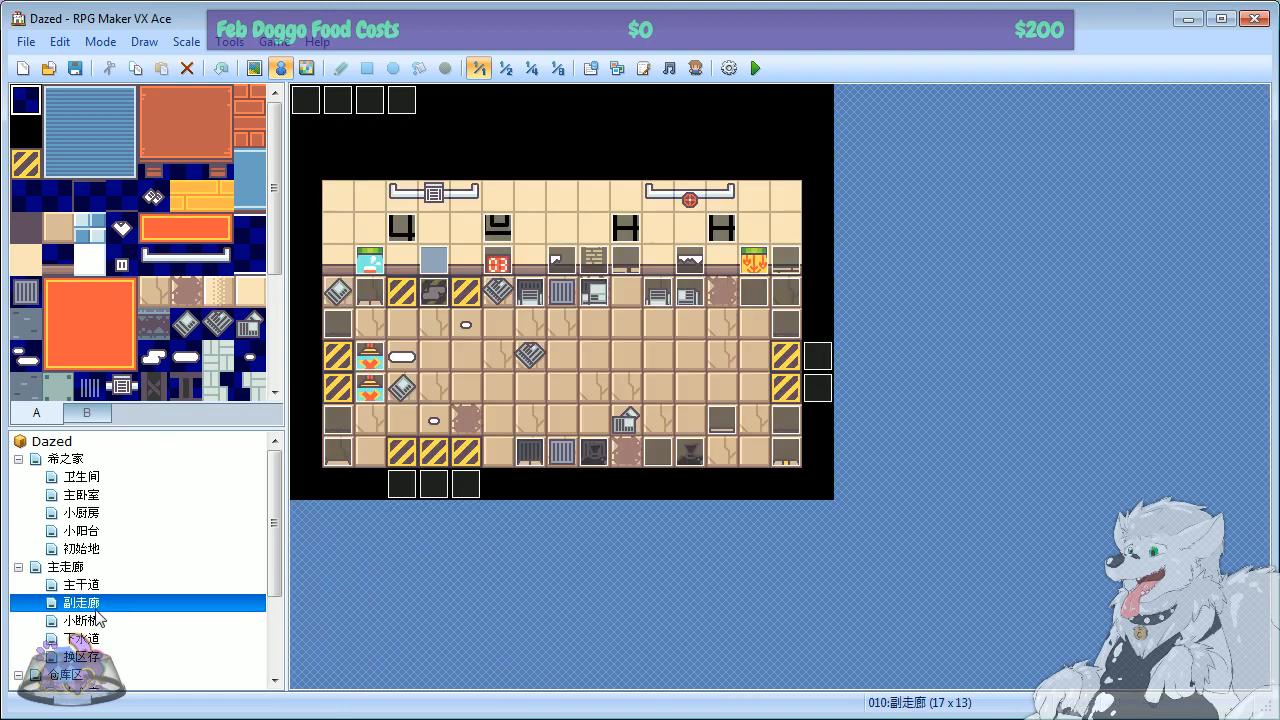
left_click(88, 638)
left_click(84, 585)
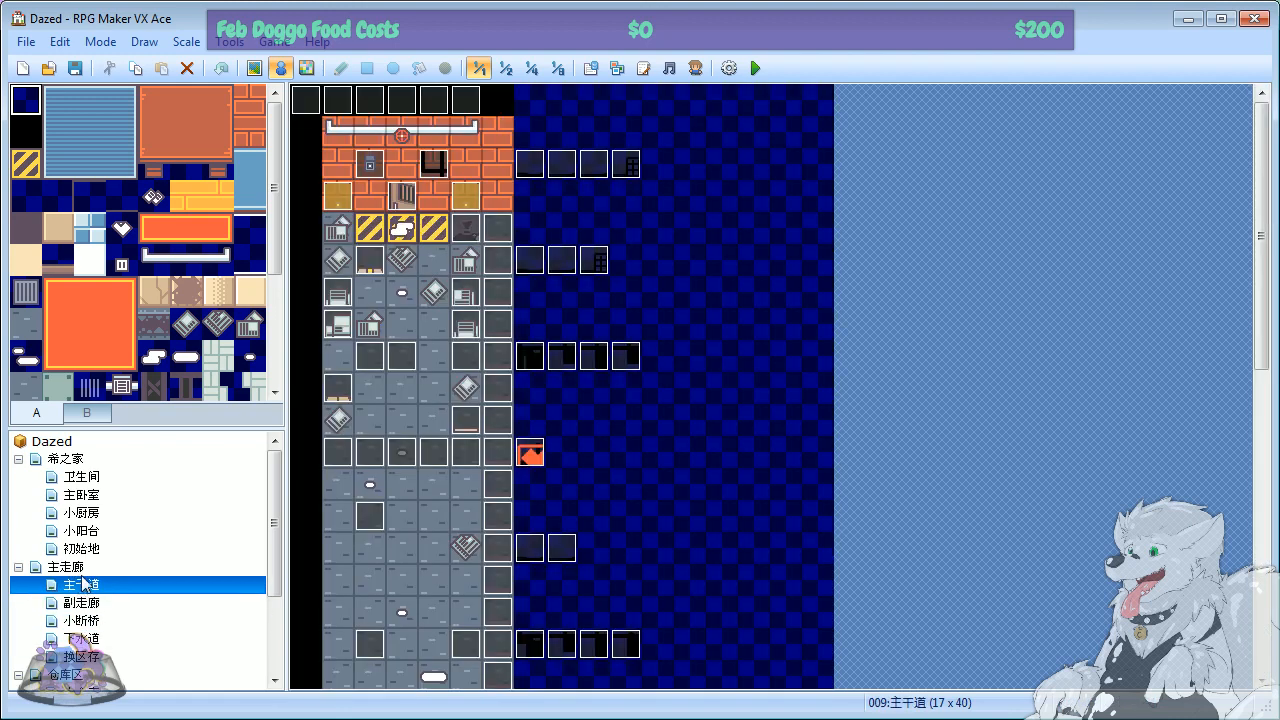
Step: Check the dark event beside the striped floor tiles and all six pages of EV095, closing both without changes
double_click(468, 240)
left_click(1054, 29)
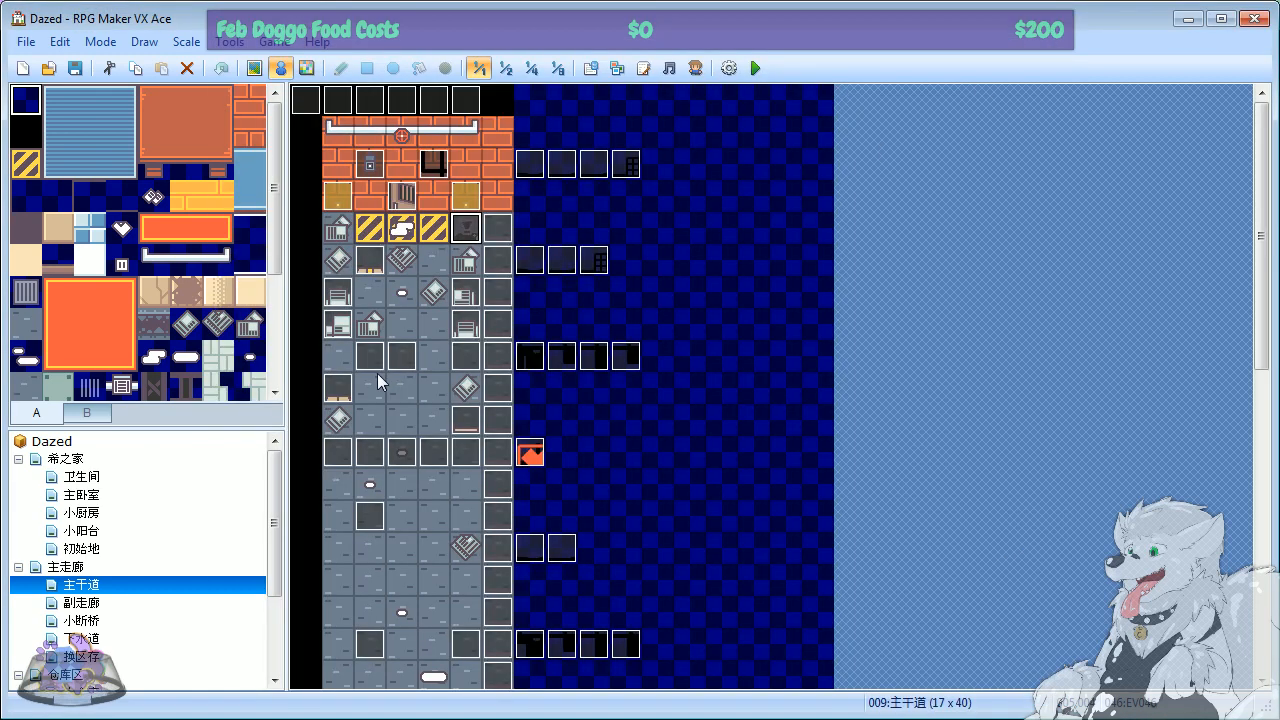
double_click(367, 358)
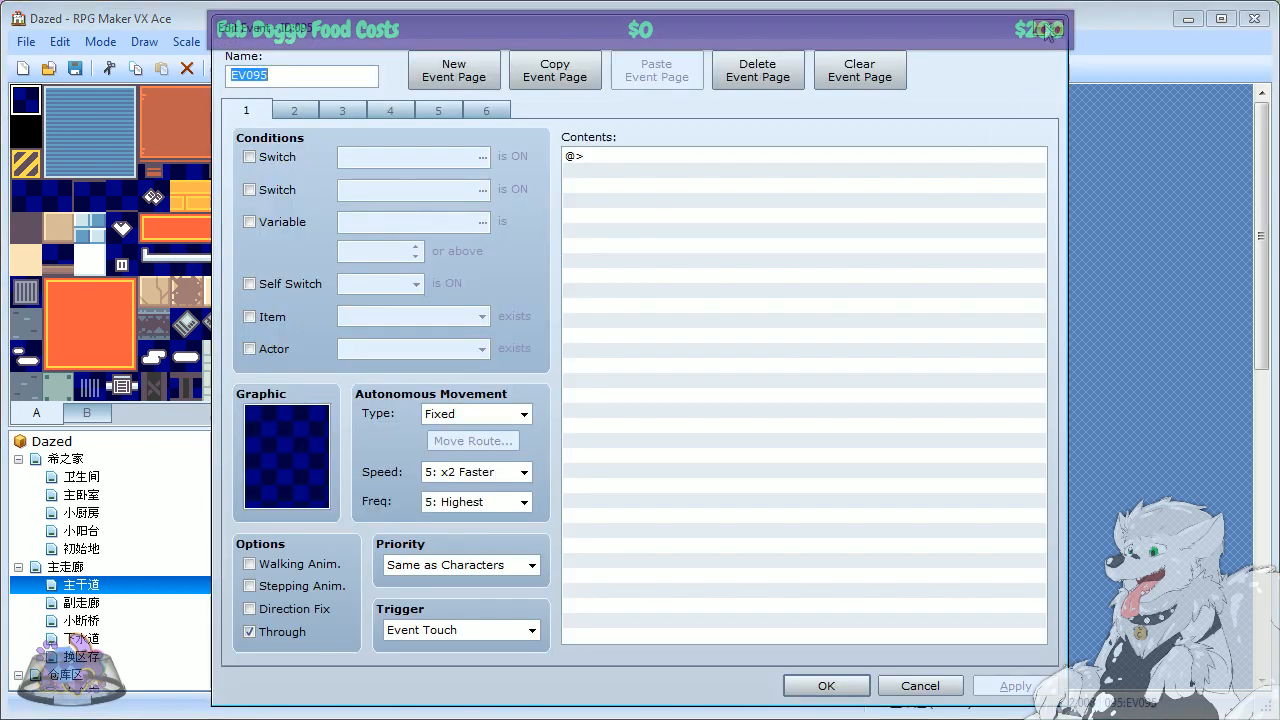
left_click(294, 110)
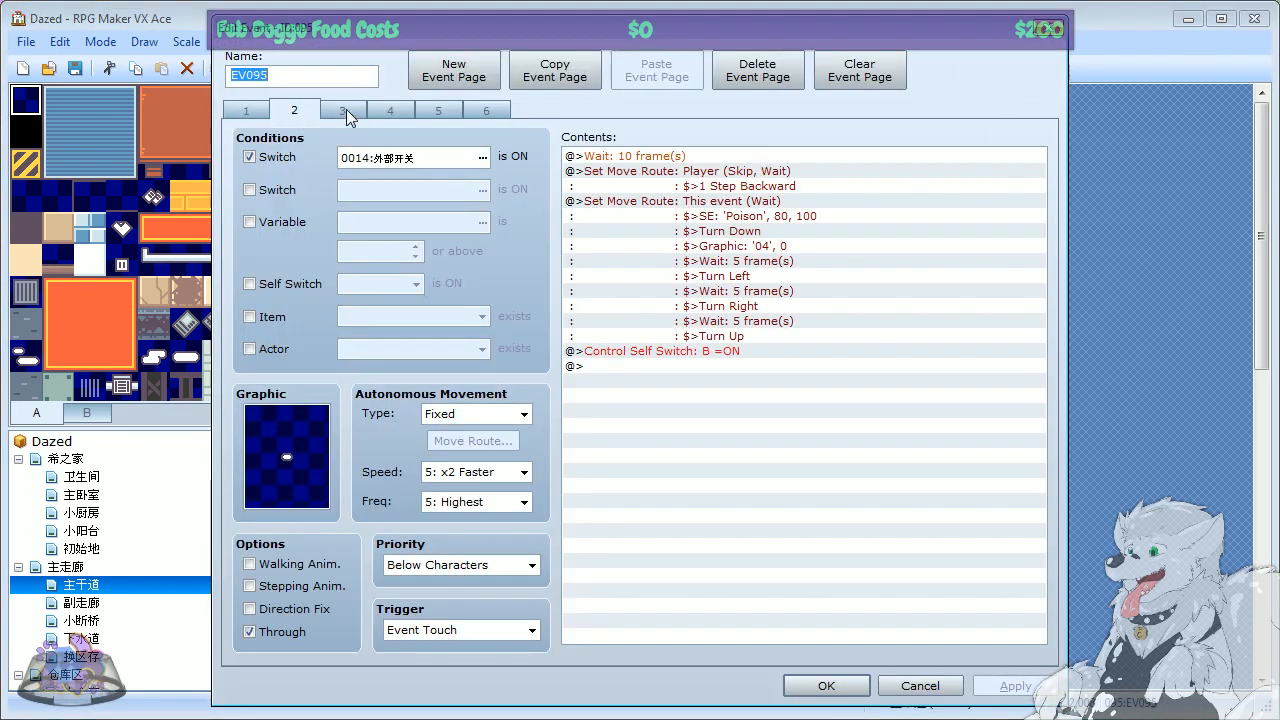
left_click(346, 109)
left_click(390, 110)
left_click(430, 110)
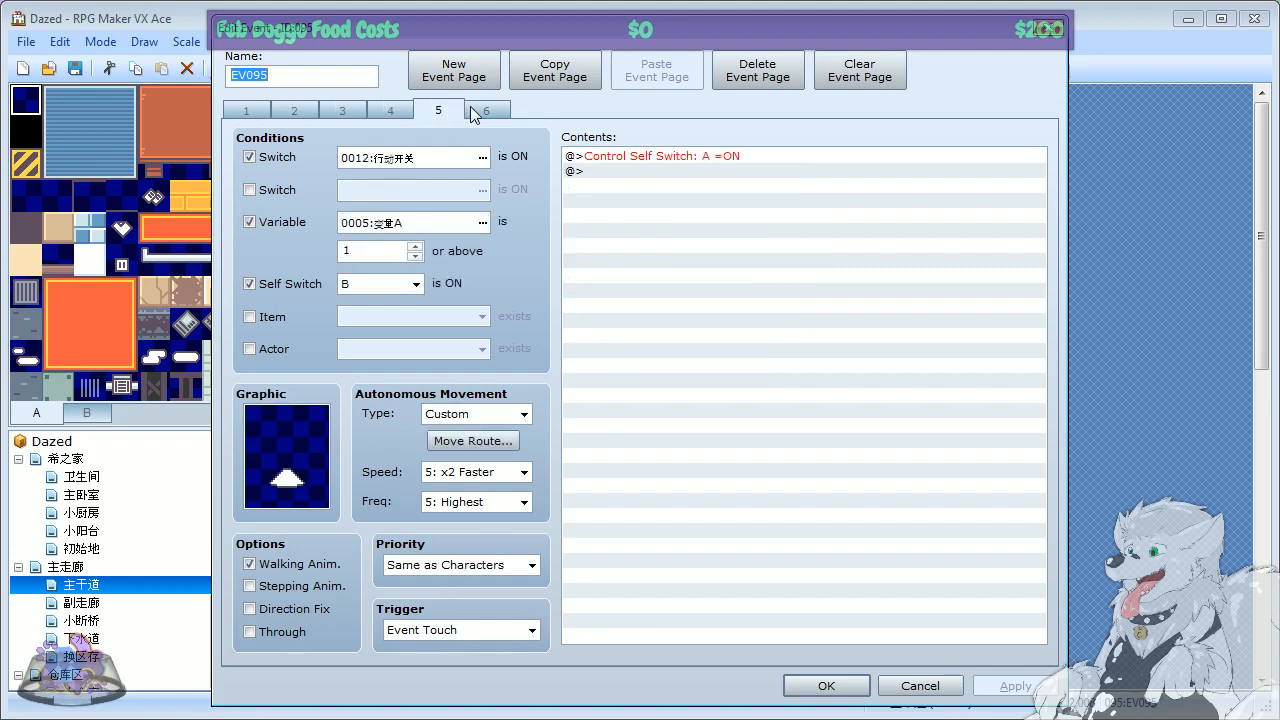
left_click(482, 111)
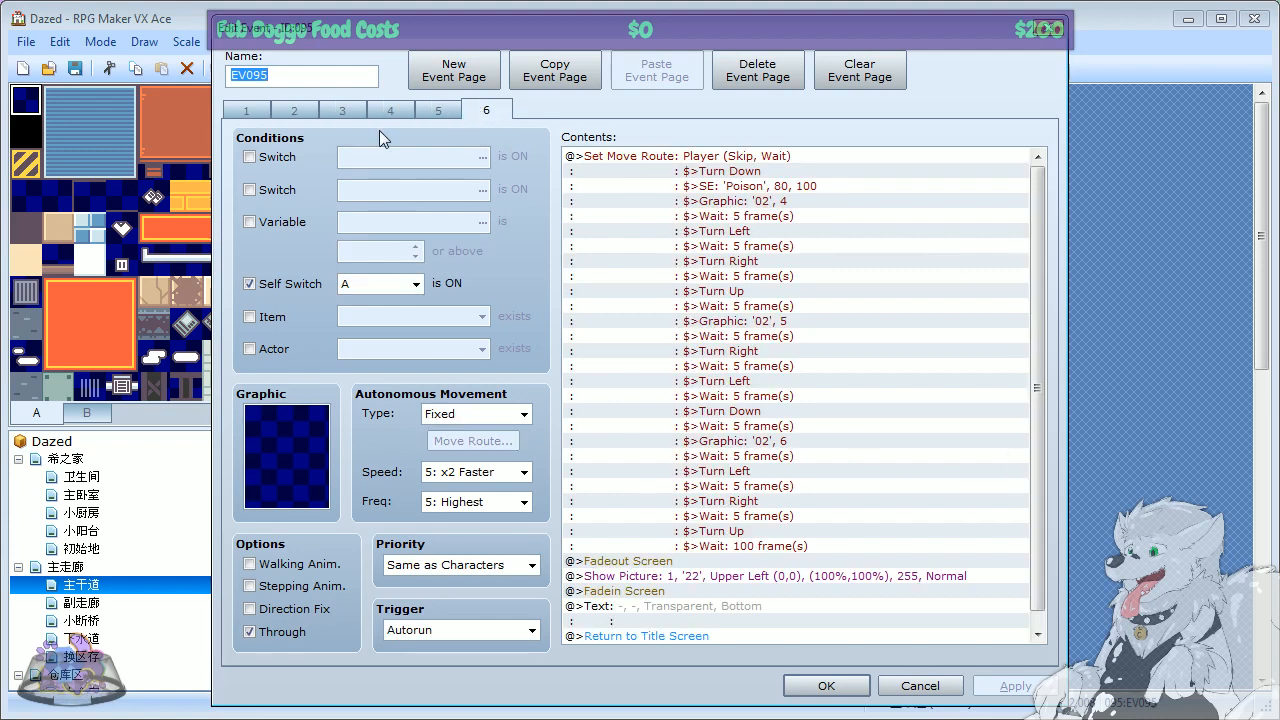
left_click(246, 110)
left_click(300, 111)
key("Escape")
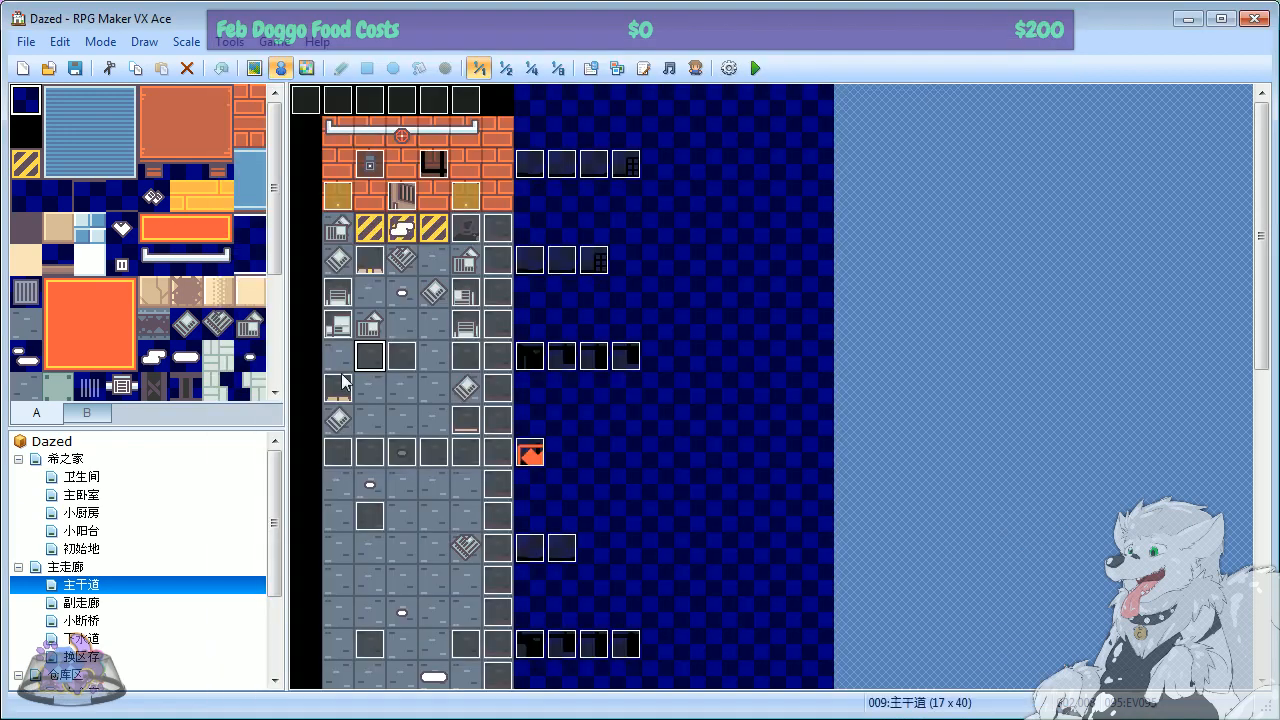
Step: Reopen and close EV095, try moving it diagonally by one tile, and undo the move
double_click(369, 357)
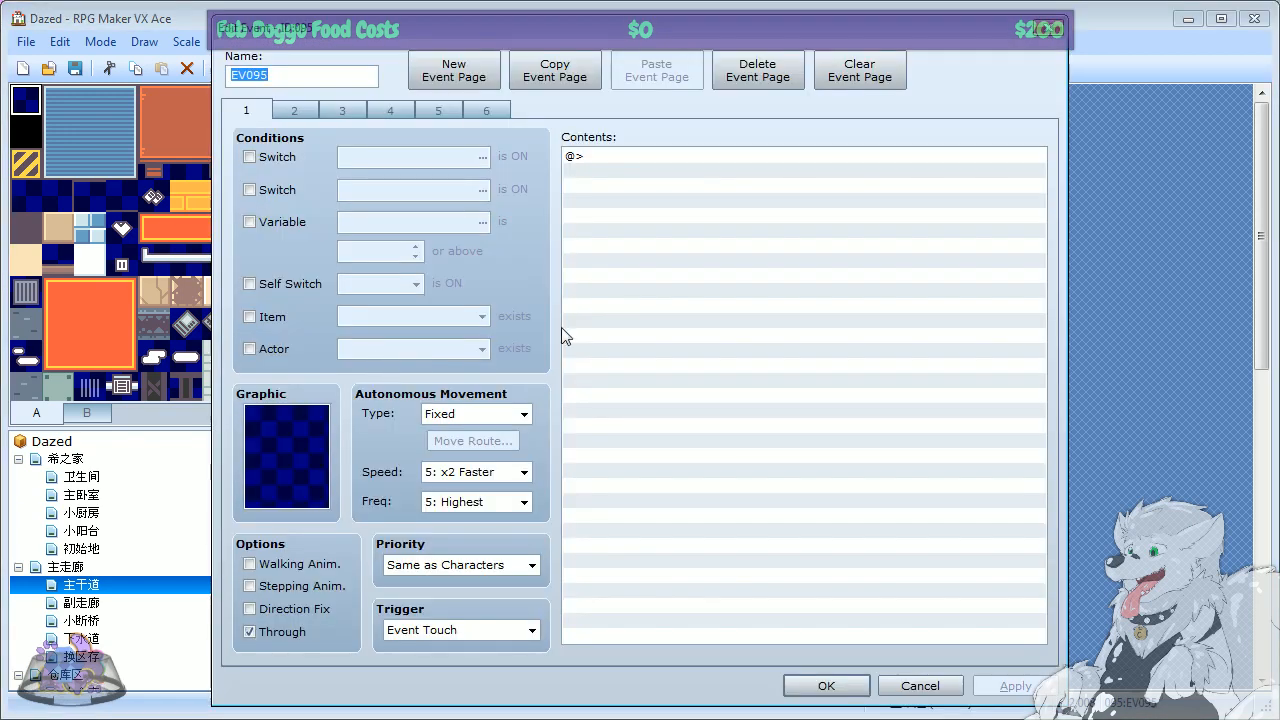
key("Escape")
left_click_drag(365, 360, 400, 393)
key("ctrl+z")
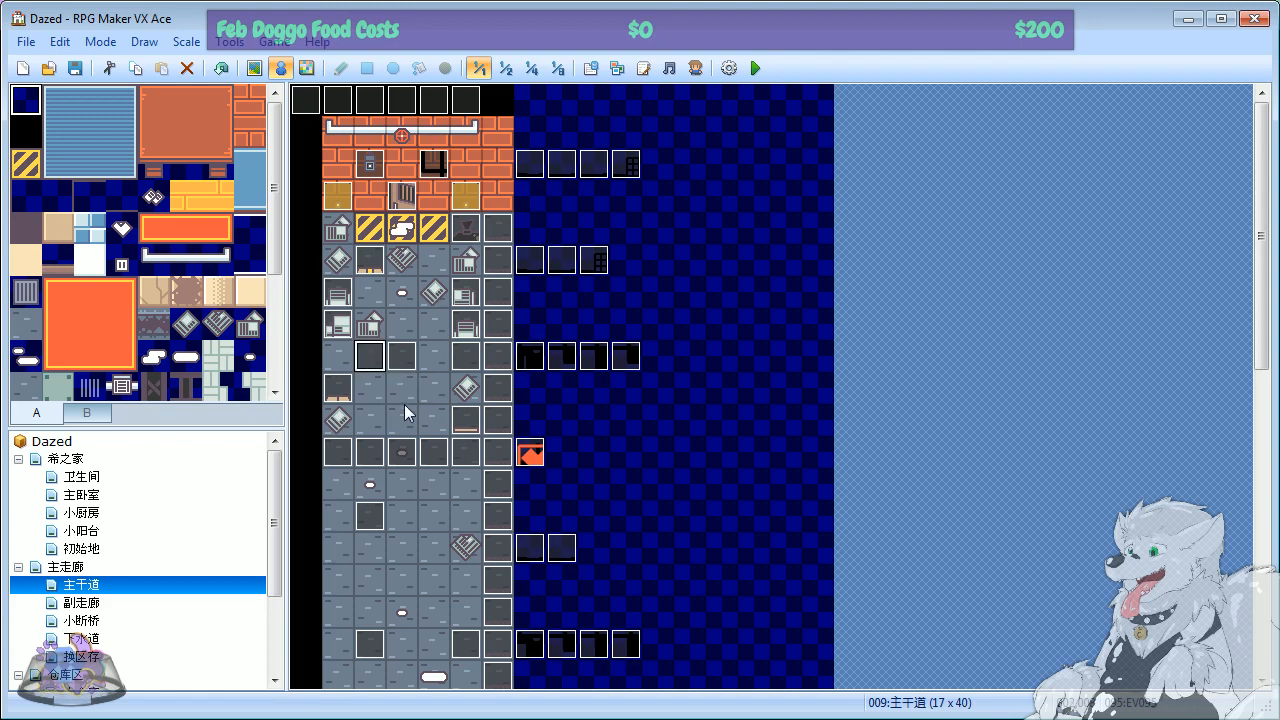
Step: Open the event on the small puddle in the corridor's full row of events and close it without changes
left_click(376, 520)
double_click(403, 453)
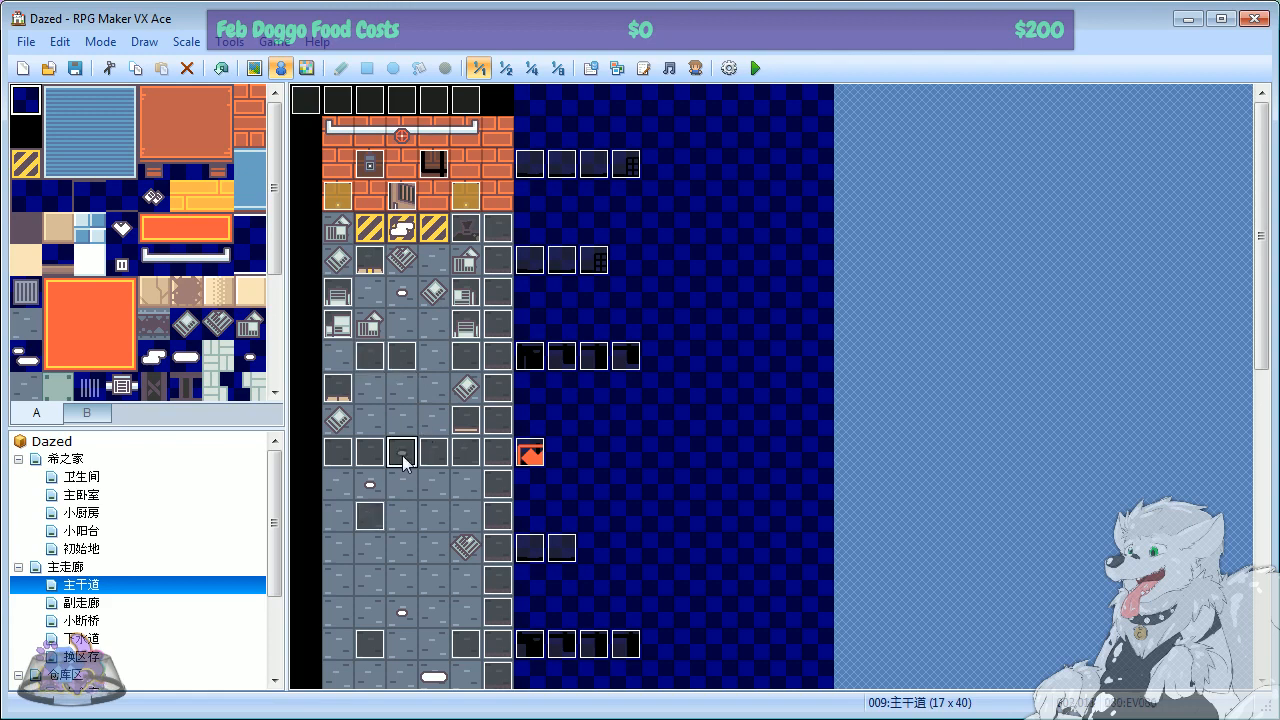
left_click(1046, 30)
Step: Reopen EV095, compare its event pages 1 and 2, and close it without changes
left_click(369, 356)
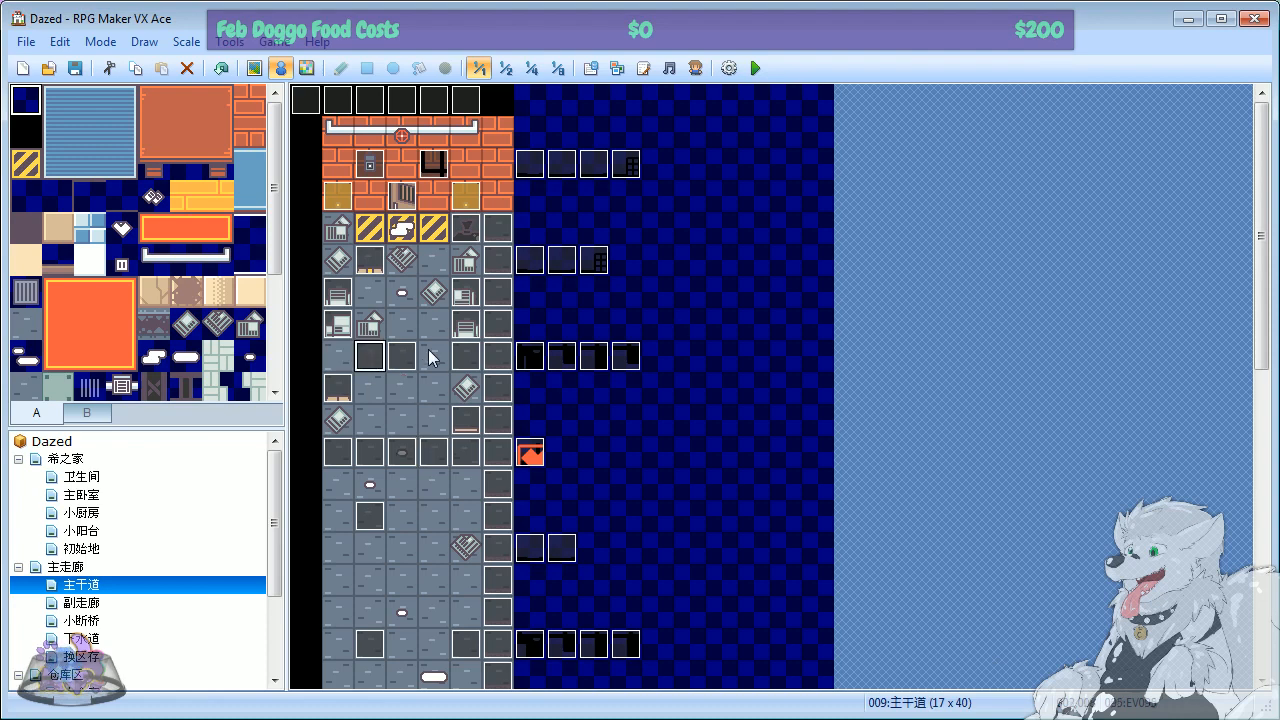
double_click(372, 360)
left_click(303, 108)
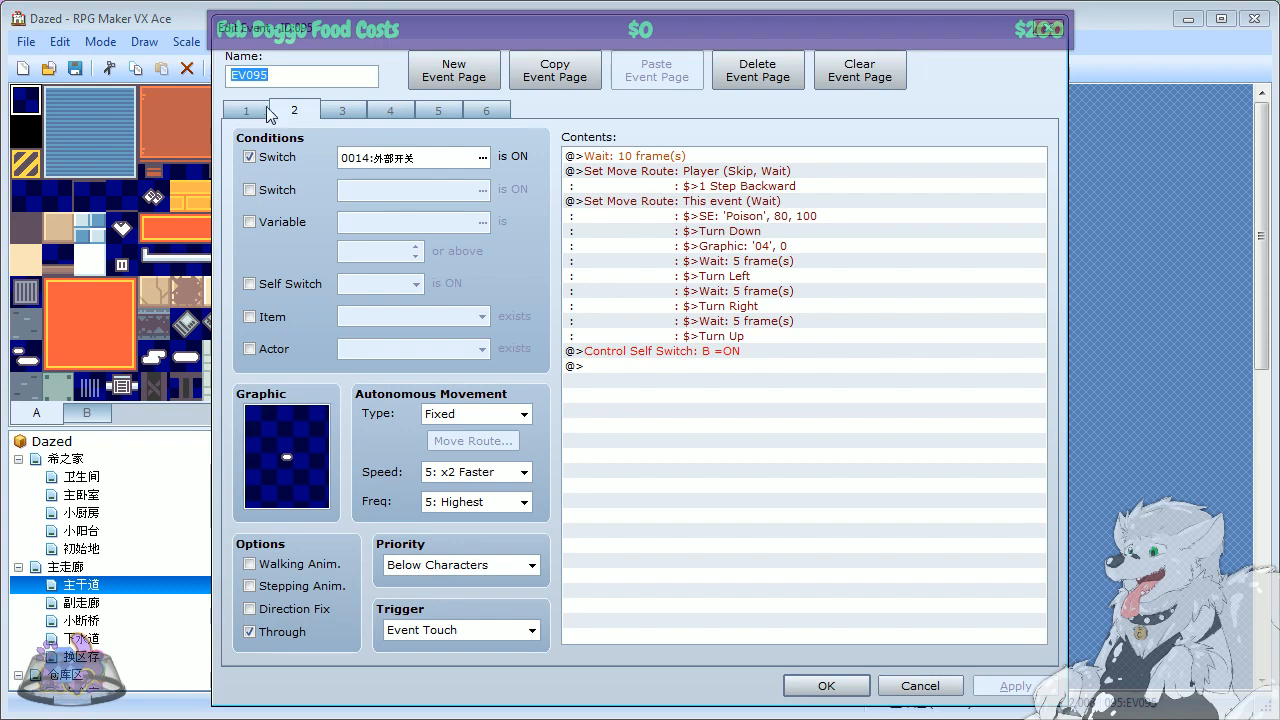
left_click(253, 112)
left_click(289, 114)
left_click(251, 113)
left_click(291, 112)
left_click(246, 112)
key("Escape")
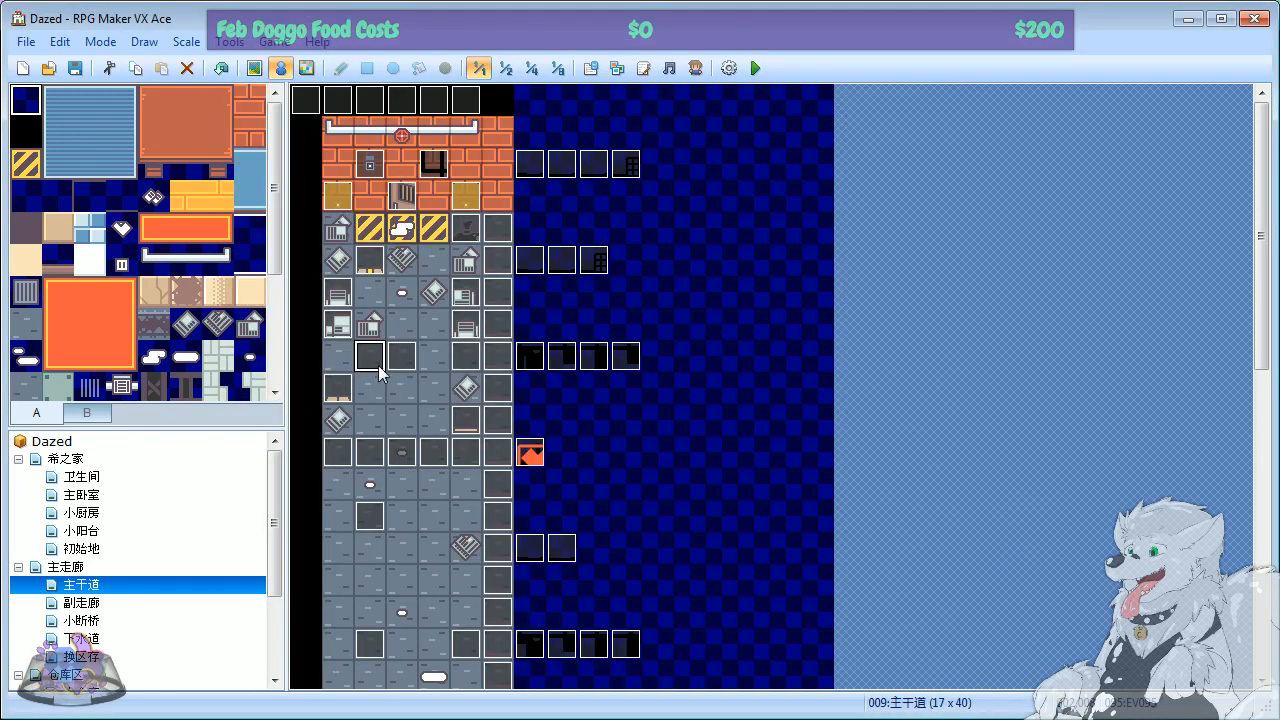
Step: Paste copies of EV095 onto the three small white puddle tiles in the upper part of the corridor
left_click(404, 296)
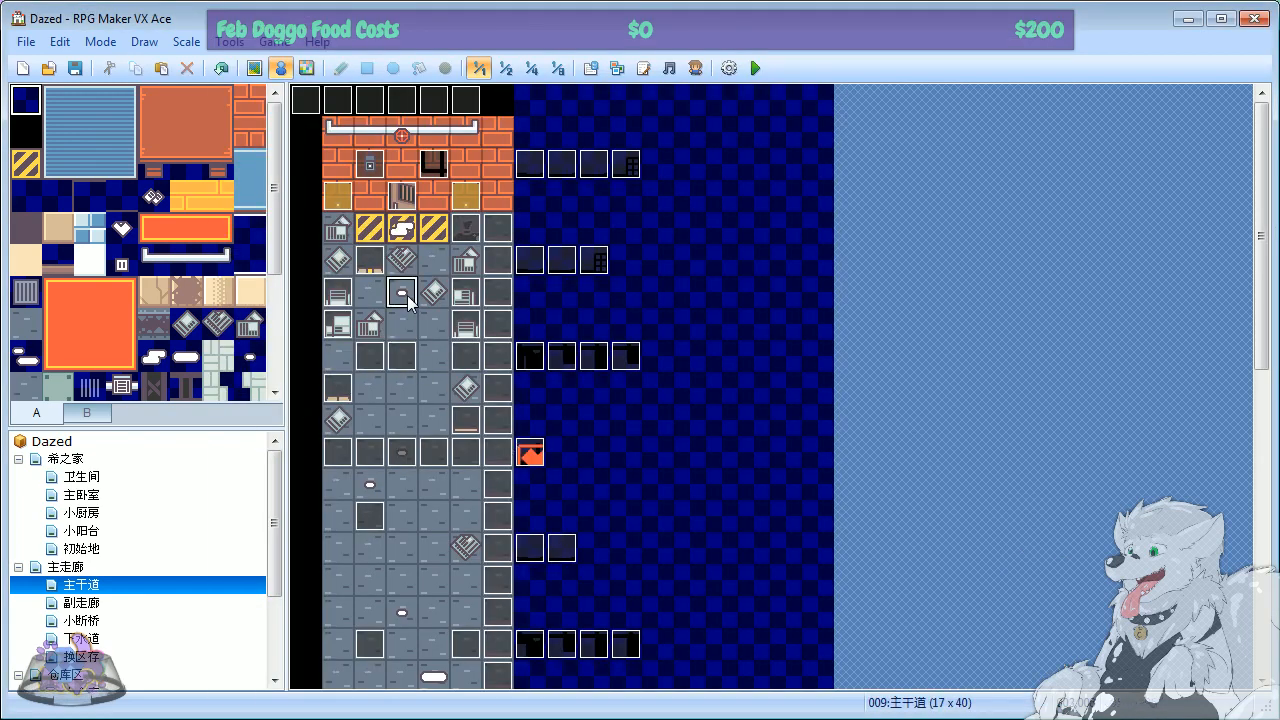
left_click(369, 493)
key("ctrl+v")
left_click(401, 613)
key("ctrl+v")
left_click(429, 540)
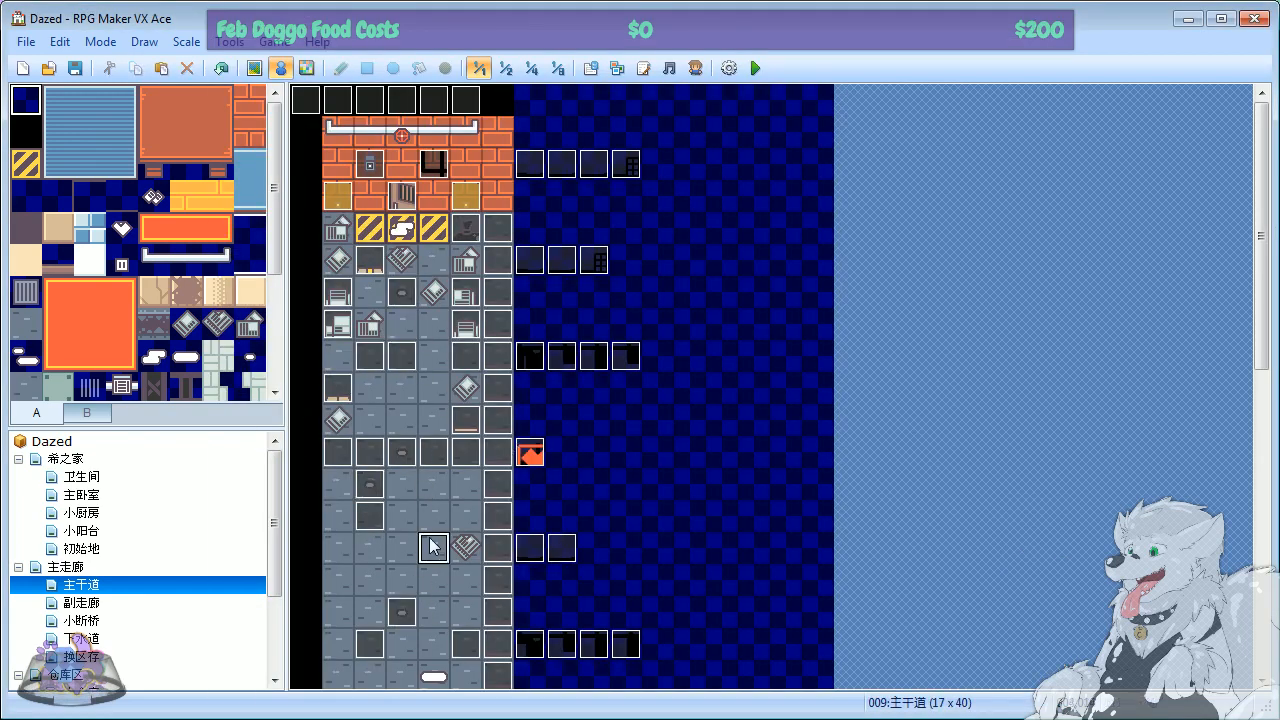
Step: Paste copies of EV095 onto the double puddle tile and the small puddle below it, farther down the corridor
left_click_drag(1261, 300, 1261, 526)
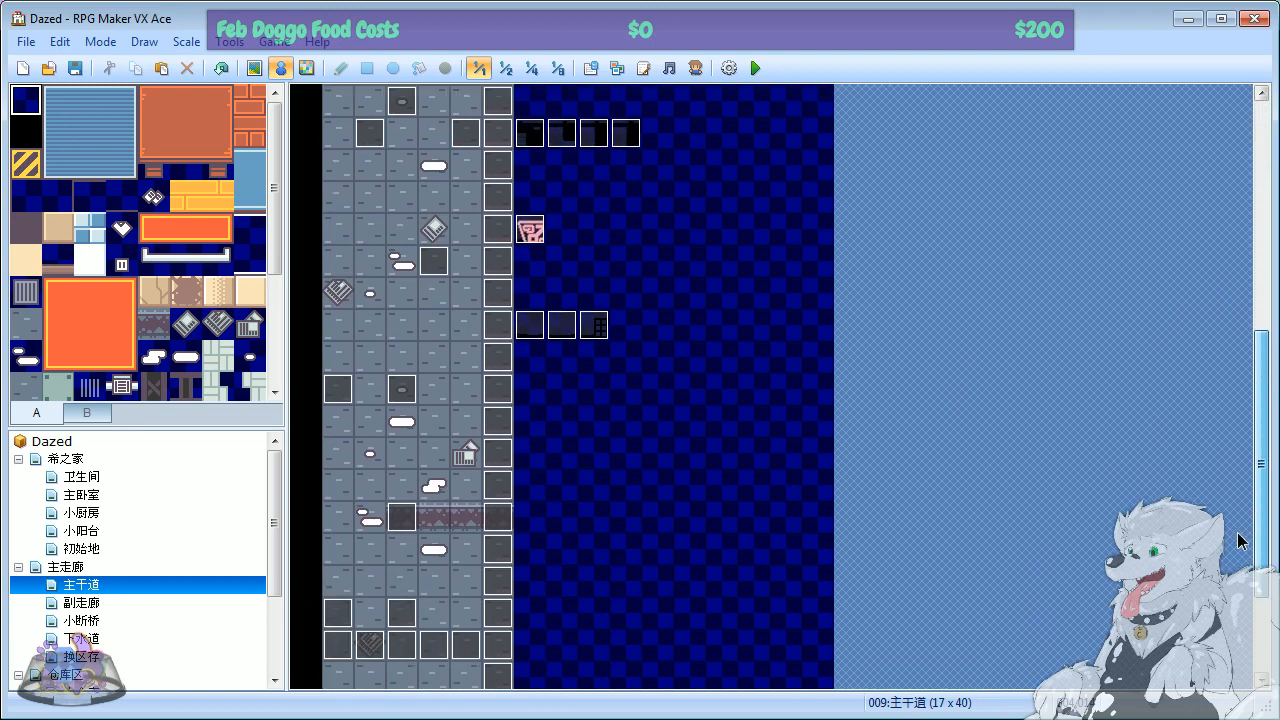
left_click(403, 270)
key("ctrl+v")
left_click(370, 294)
key("ctrl+v")
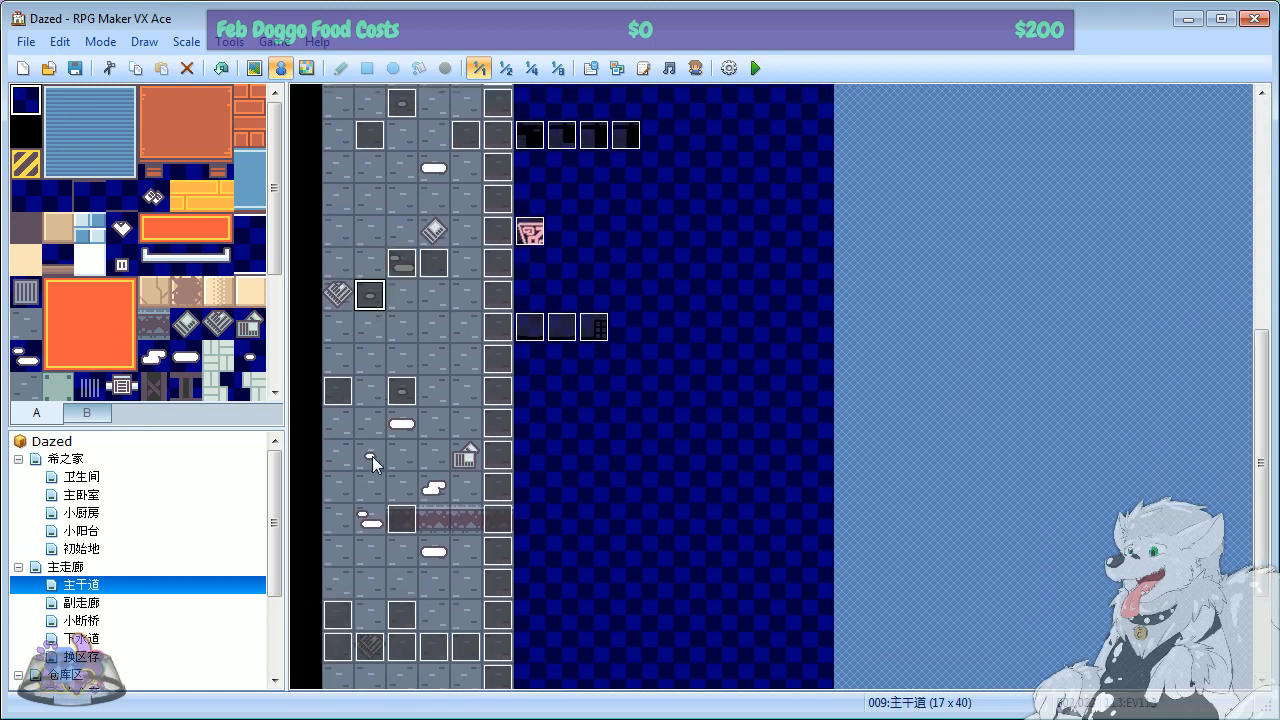
Step: Paste copies of EV095 onto the small puddle, two double puddles and long puddle surrounding the purple strip crossing the lower corridor
left_click(370, 456)
key("ctrl+v")
left_click(370, 518)
key("ctrl+v")
left_click(440, 488)
key("ctrl+v")
left_click(434, 550)
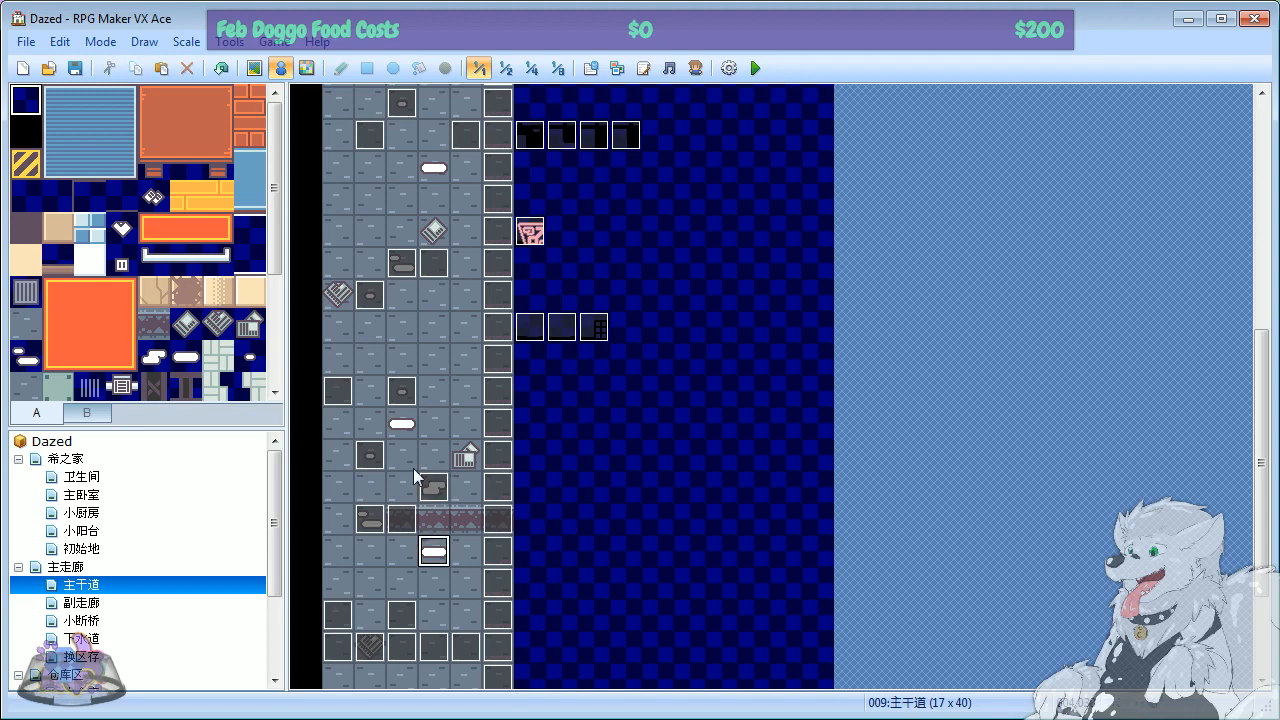
key("ctrl+v")
Step: Paste copies of EV095 onto the remaining two long white puddles farther up the corridor
left_click(402, 422)
key("ctrl+v")
left_click(434, 170)
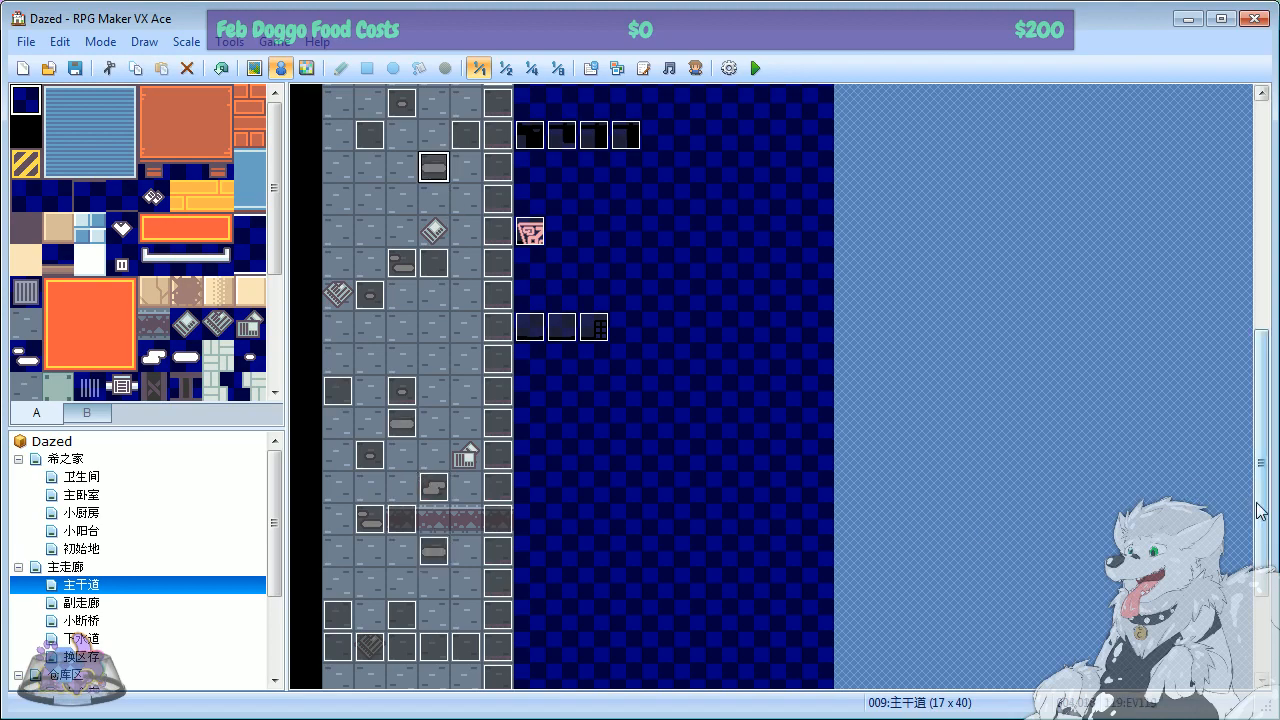
Step: Start a playtest of the game and load save slot 2 (存档 2)
left_click_drag(1261, 500, 1261, 330)
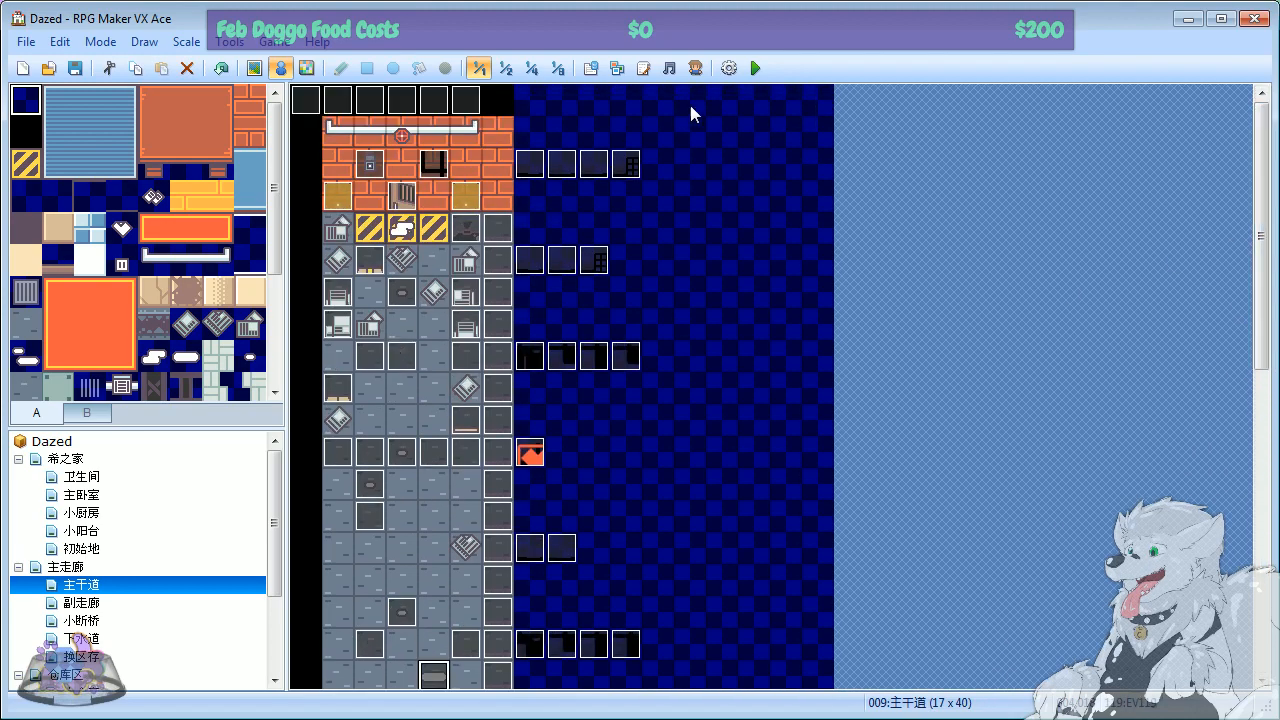
left_click(756, 68)
left_click(605, 416)
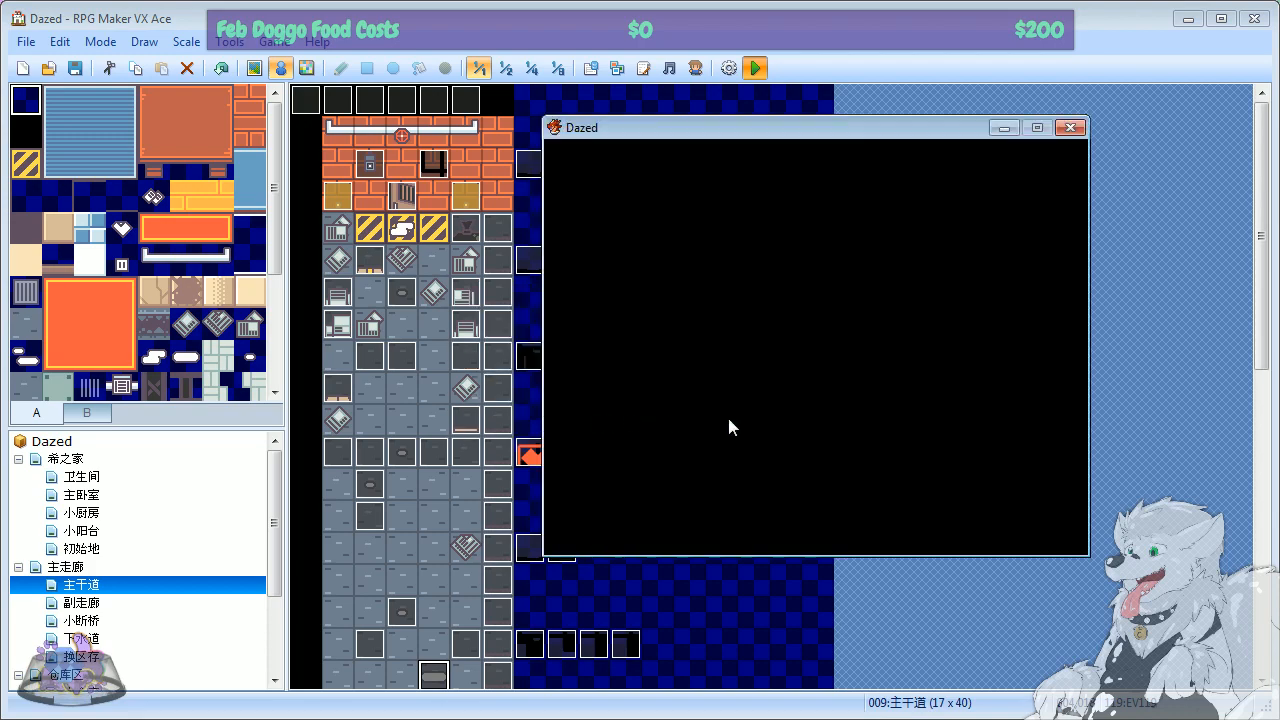
key("Return")
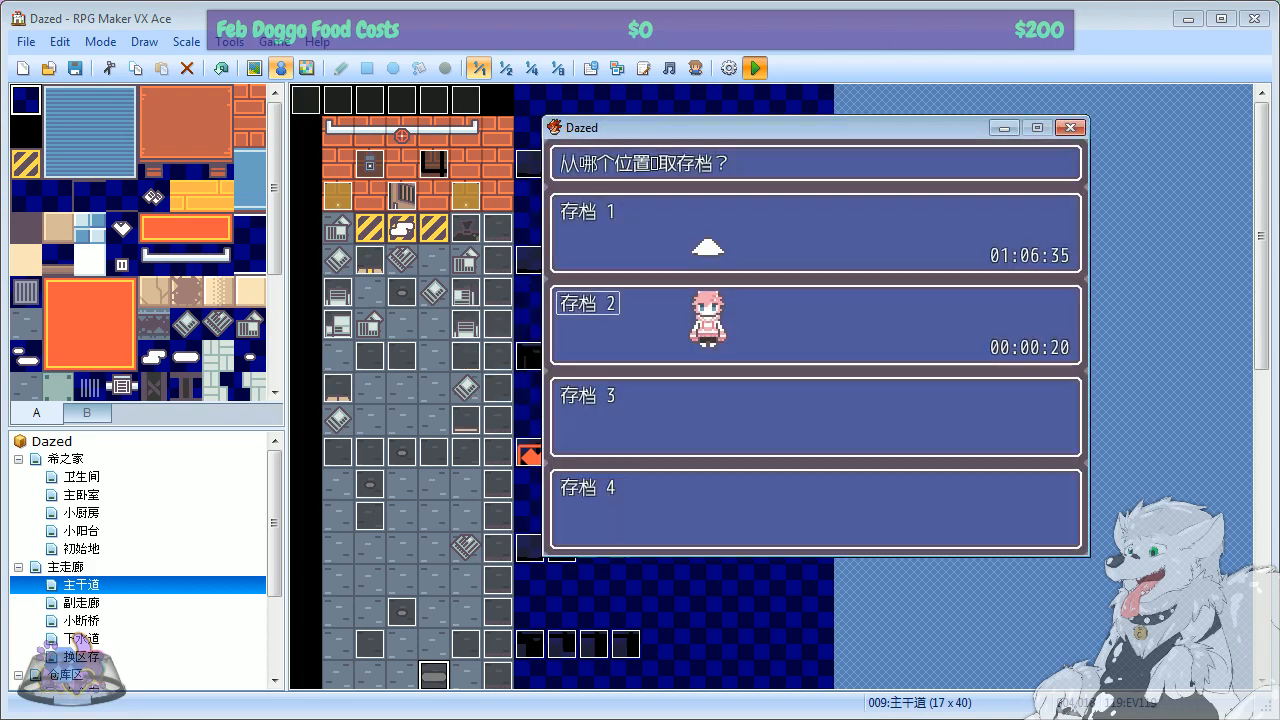
key("Return")
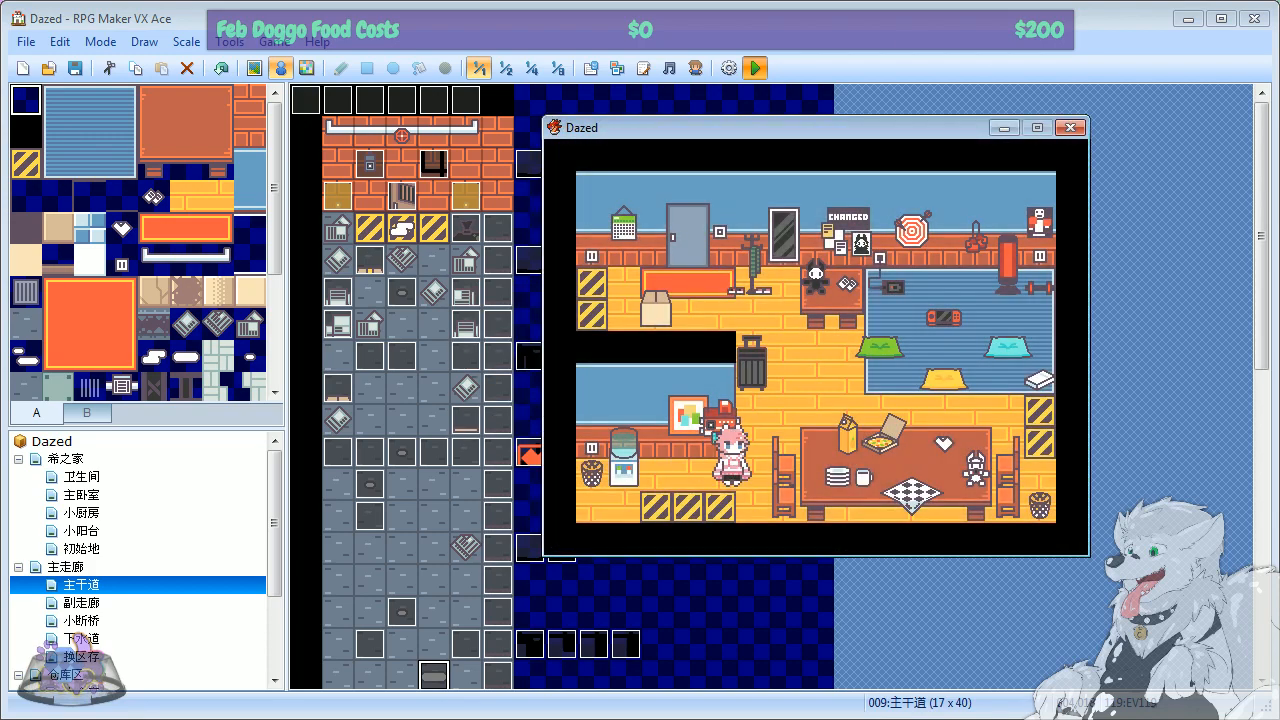
Step: Walk the character from the living room through the kitchen and out onto the balcony in the playtest
key("Right")
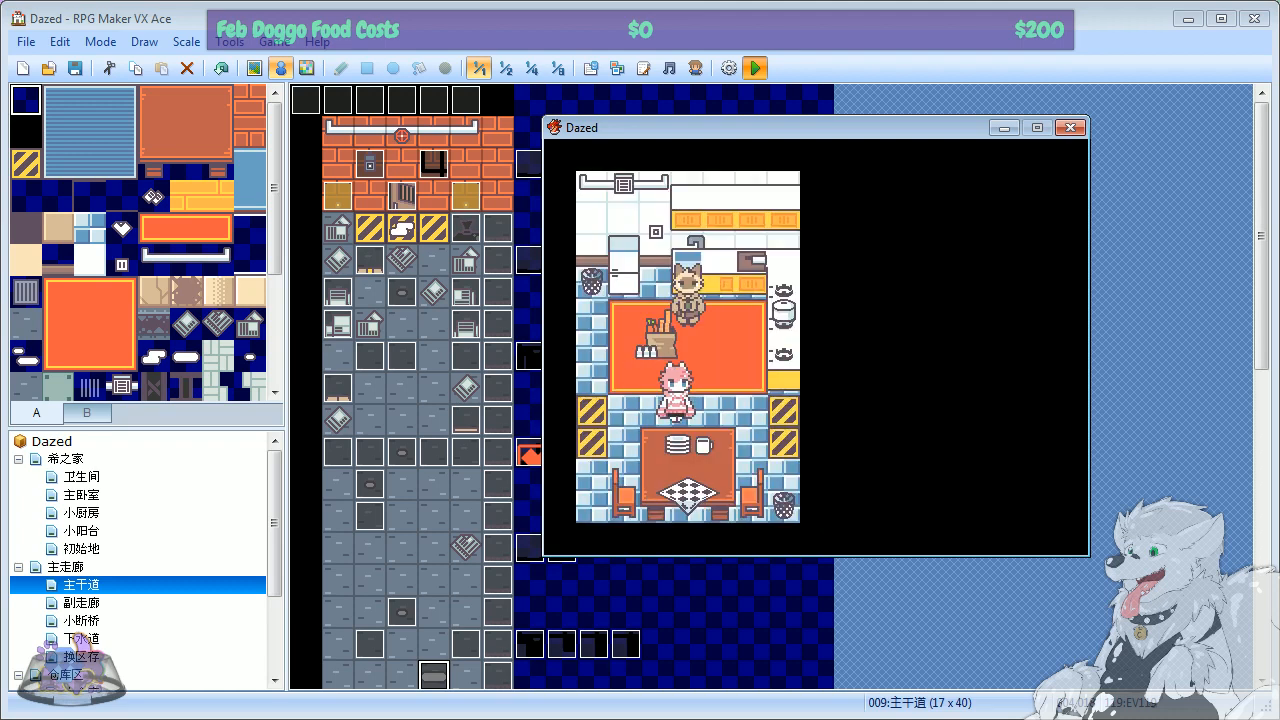
key("Left")
key("Up")
key("Down")
key("Right")
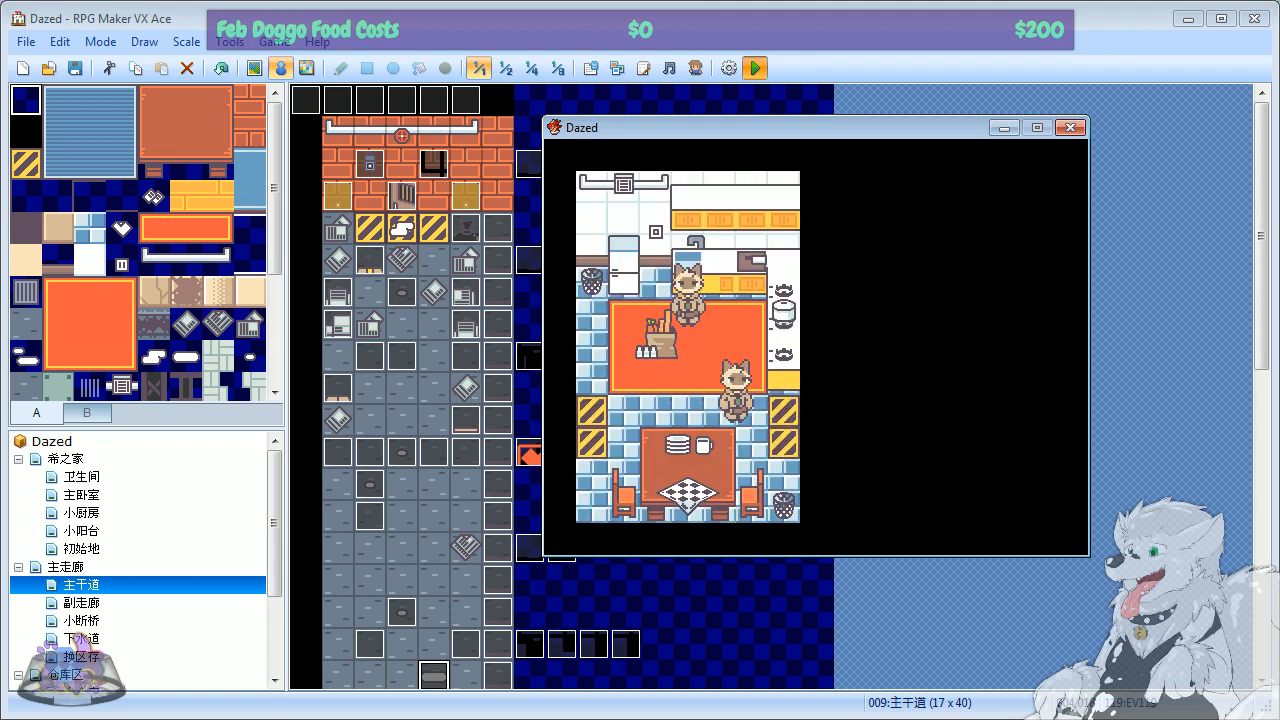
key("Right")
key("Up")
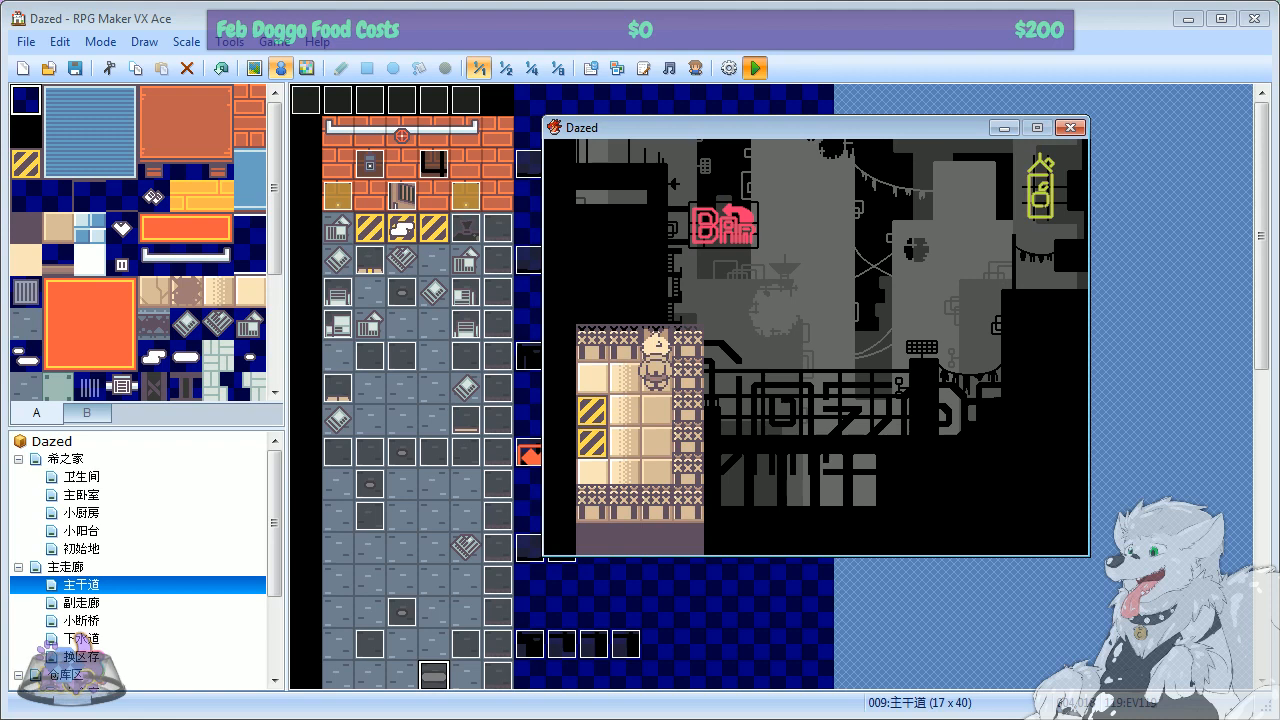
Step: Trigger the balcony scene and advance through its dialogue and phone picture
key("space")
key("space")
key("space")
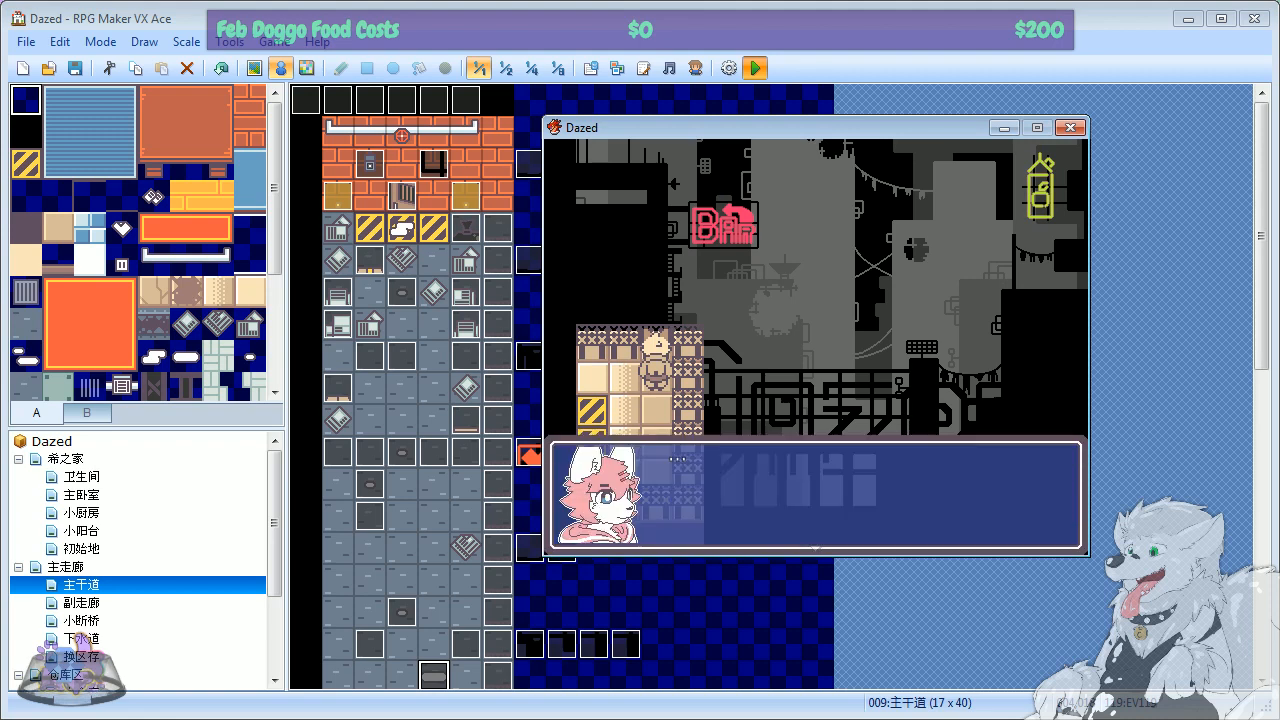
key("space")
key("space")
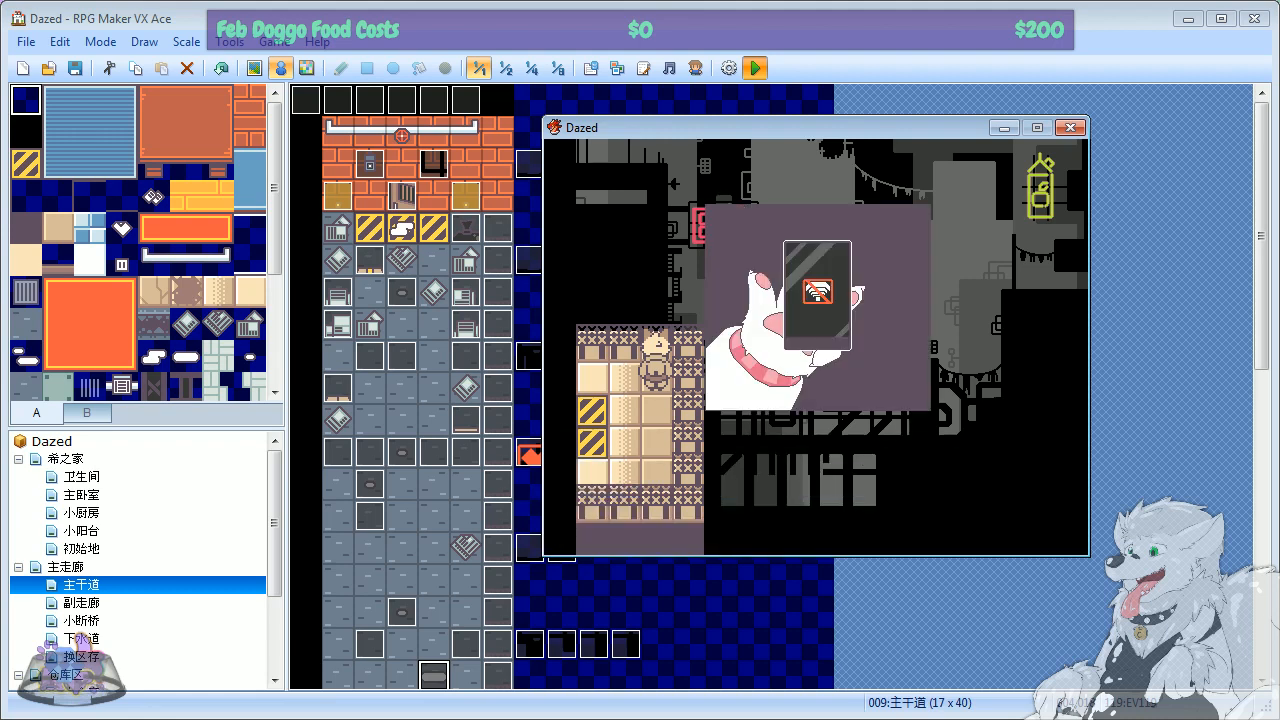
key("space")
key("space")
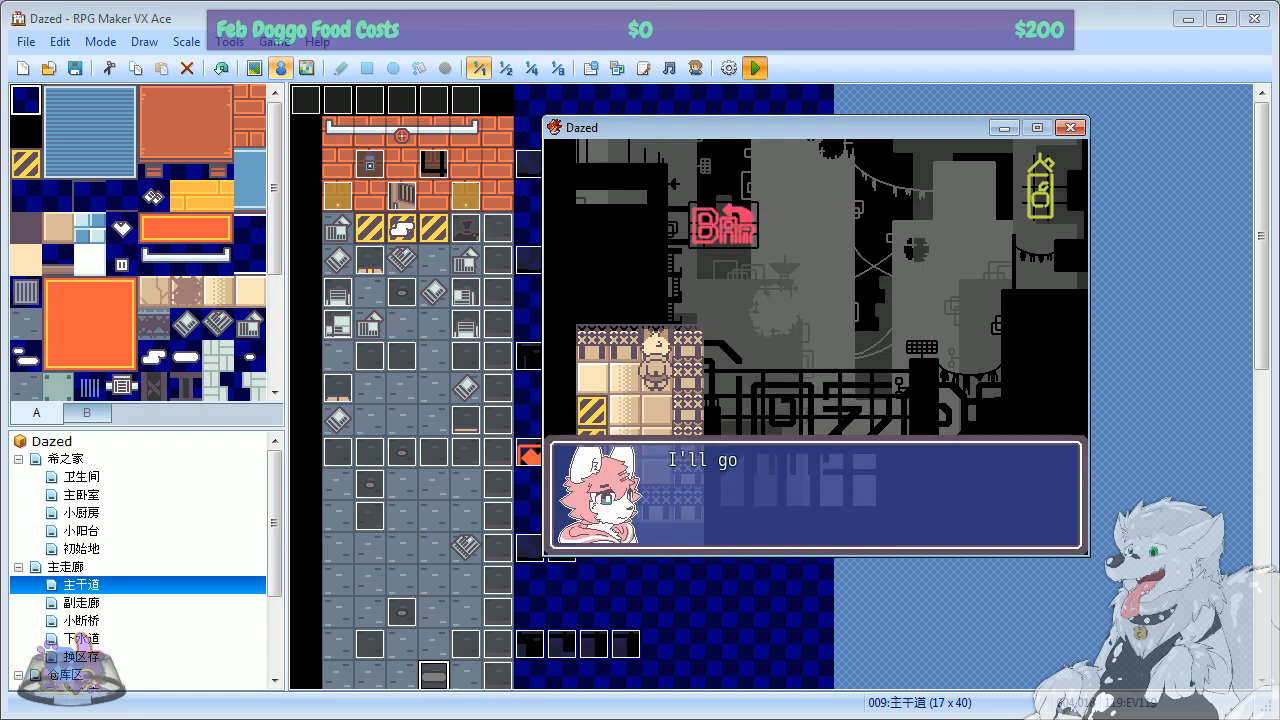
key("space")
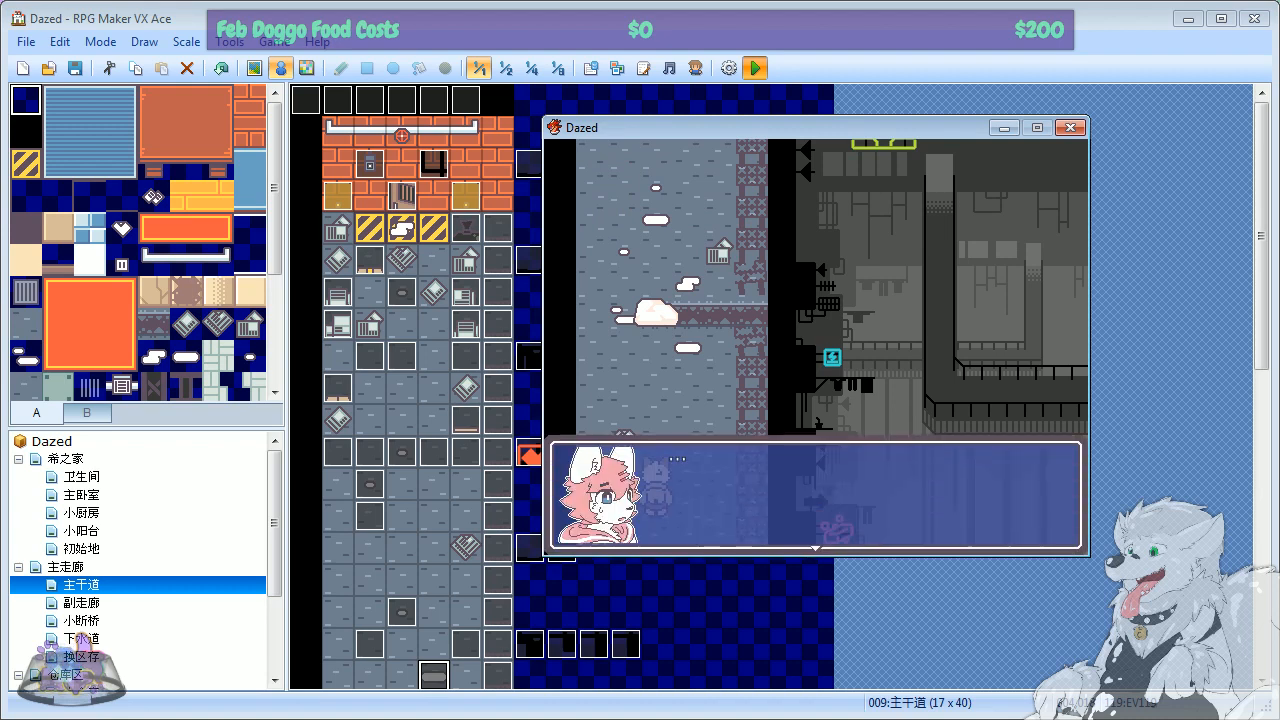
Step: Finish the dialogue in the main corridor and walk up past the puddles to the doorway at its far end
key("Return")
key("Return")
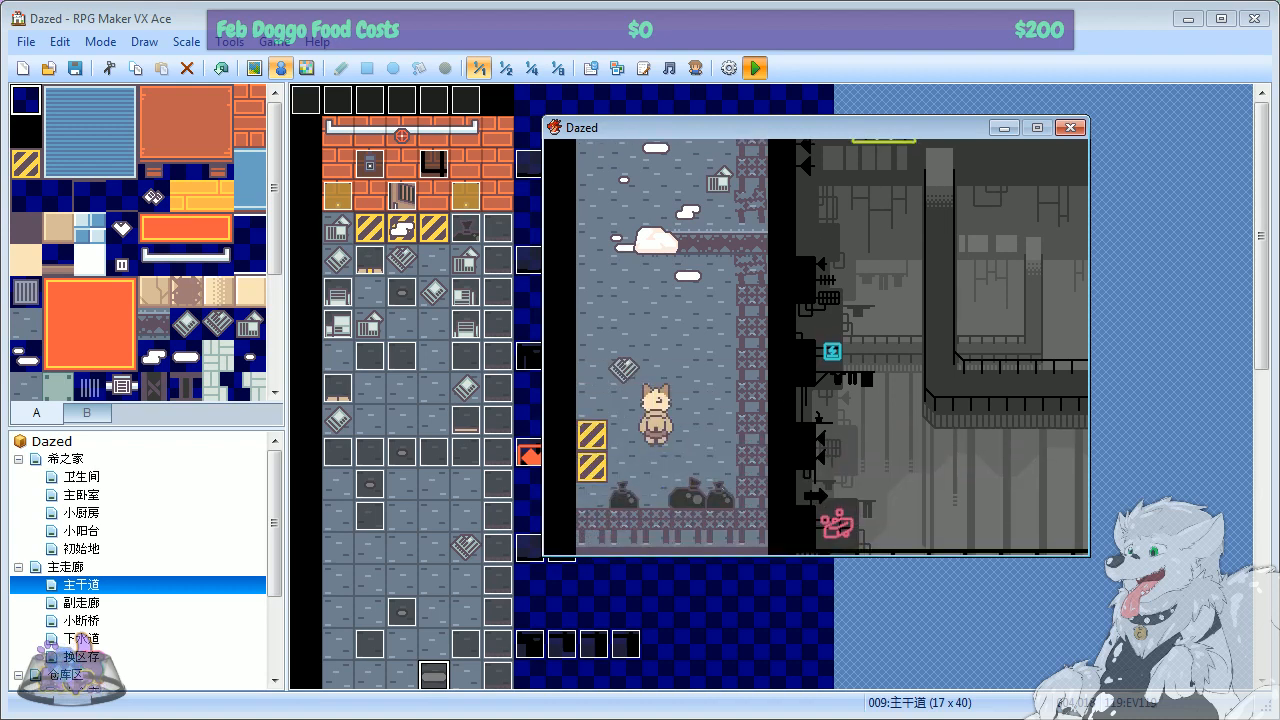
key("Up")
key("Left")
key("Up")
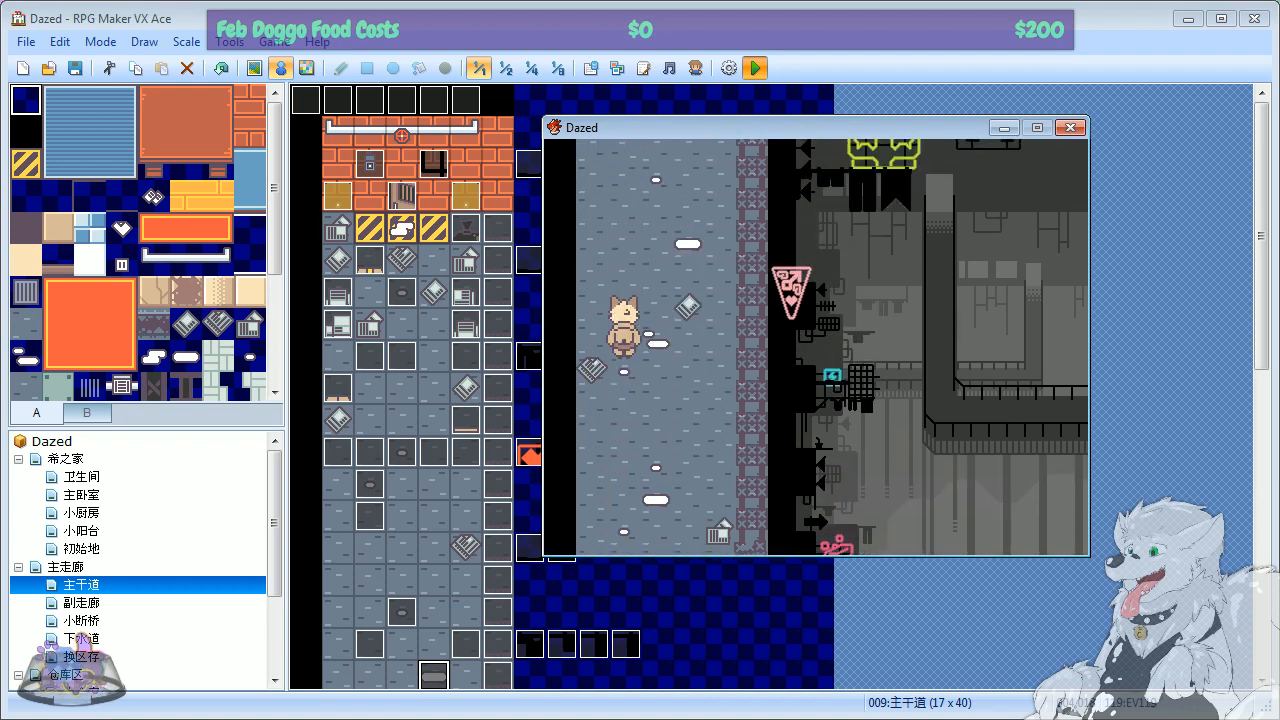
key("Up")
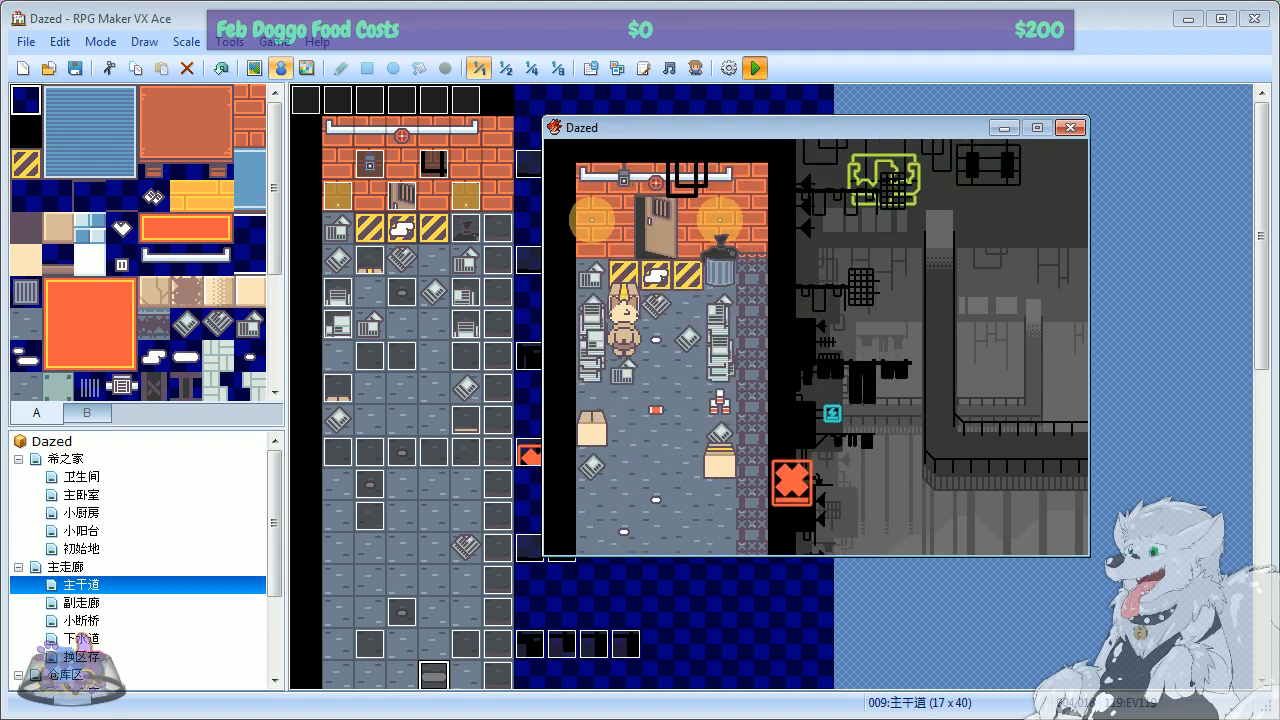
Step: Walk through the side corridor to the broken bridge and advance through the dialogue triggered there
key("Right")
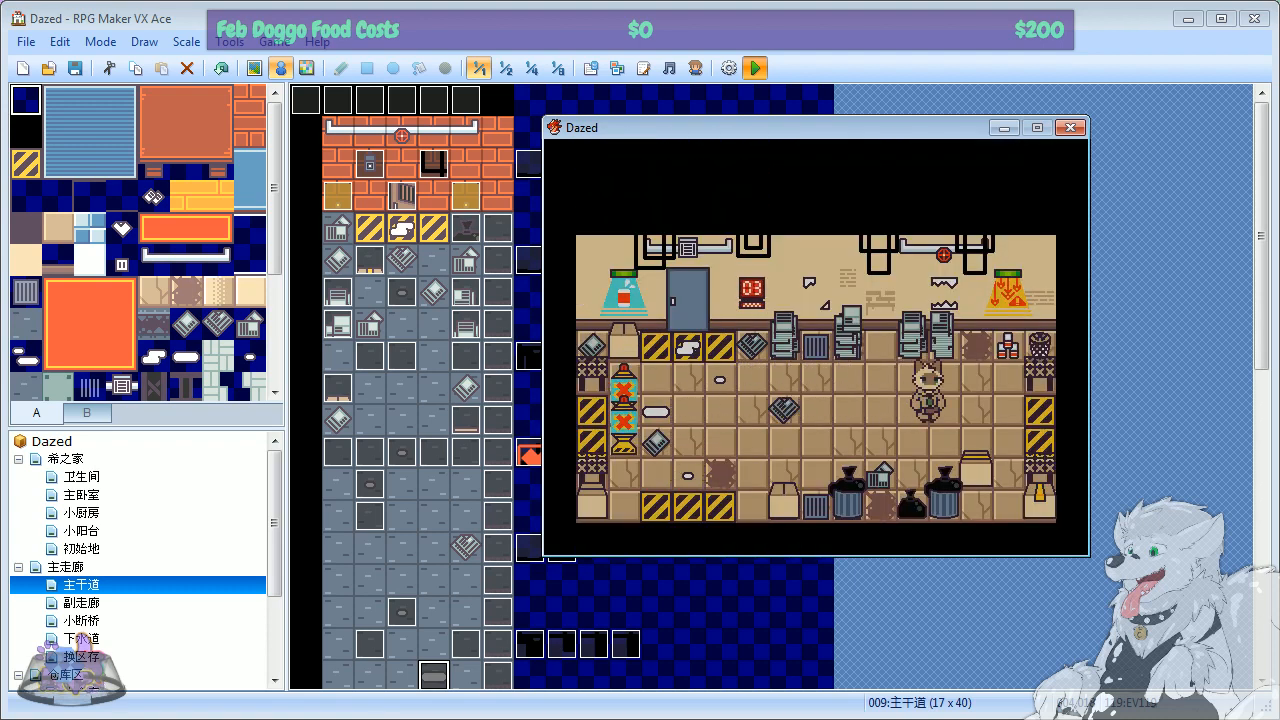
key("Right")
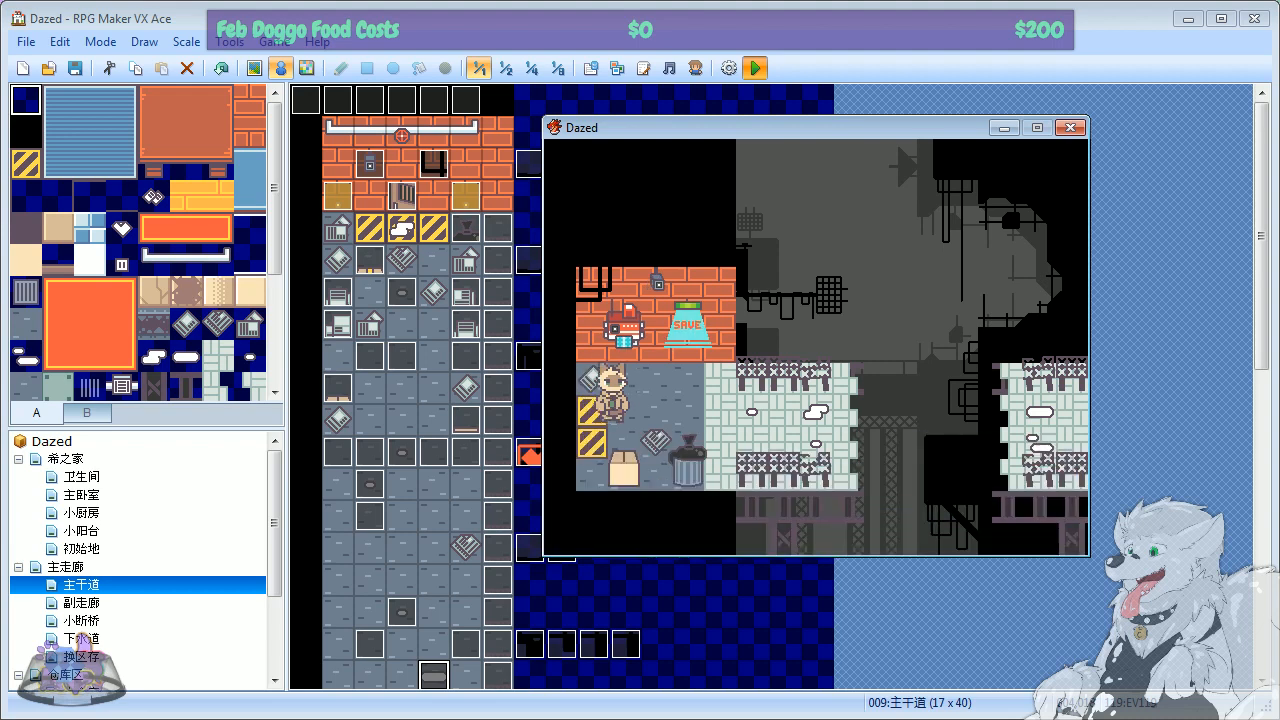
key("Right")
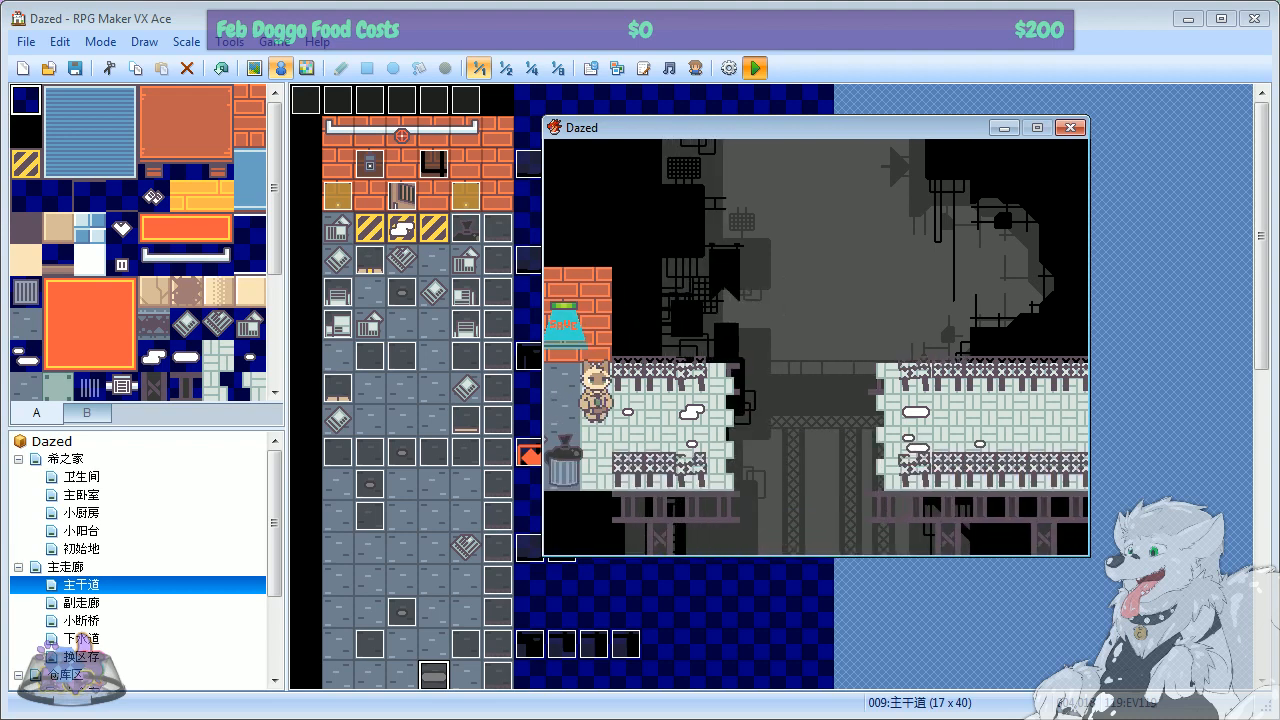
key("Return")
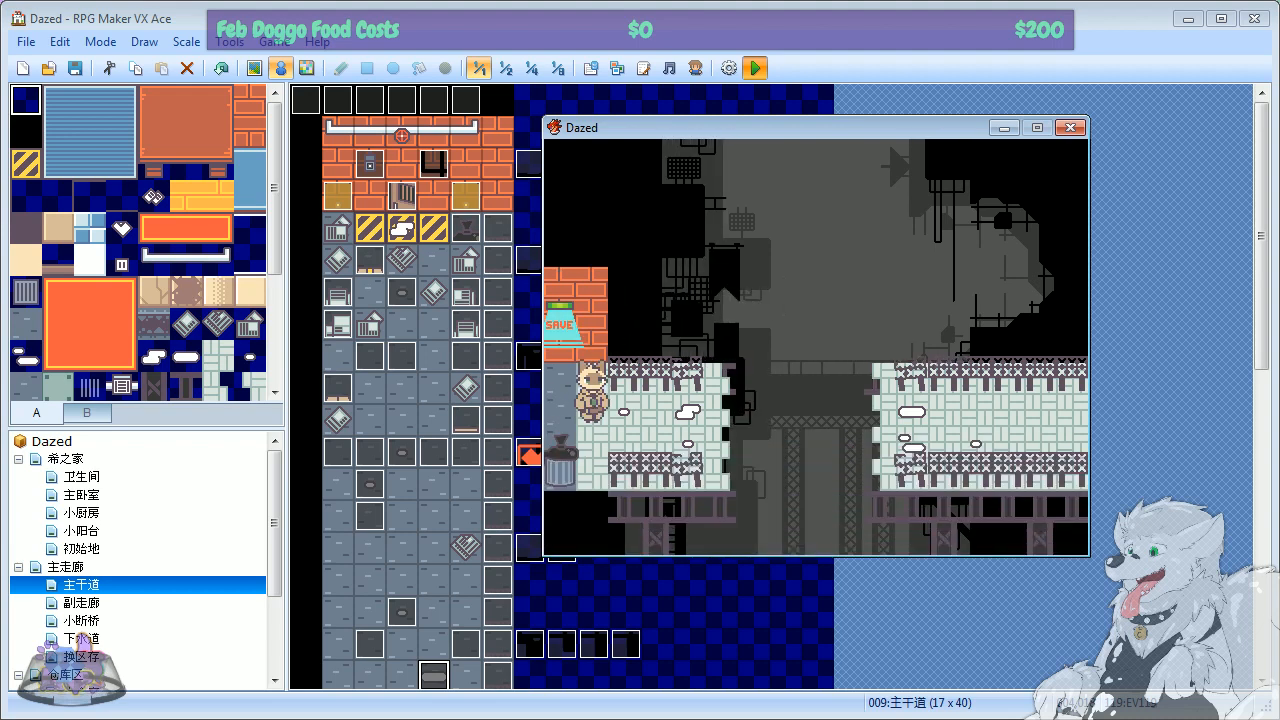
key("Return")
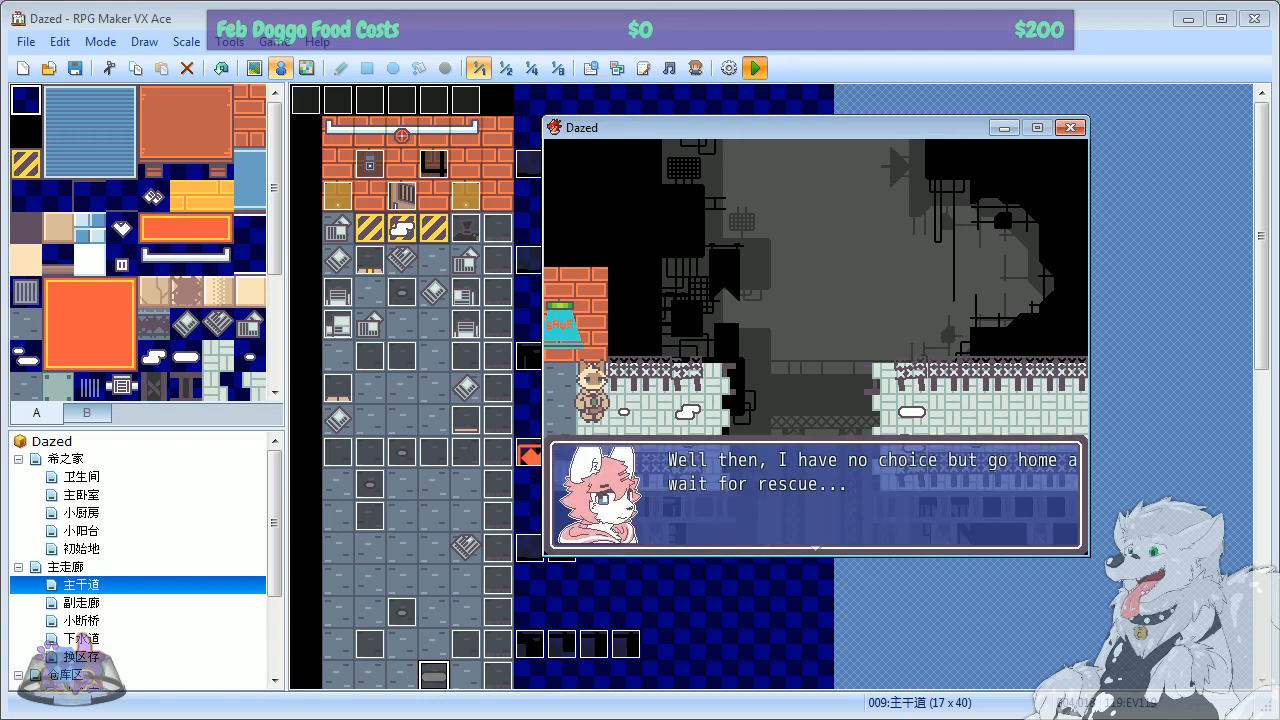
key("Return")
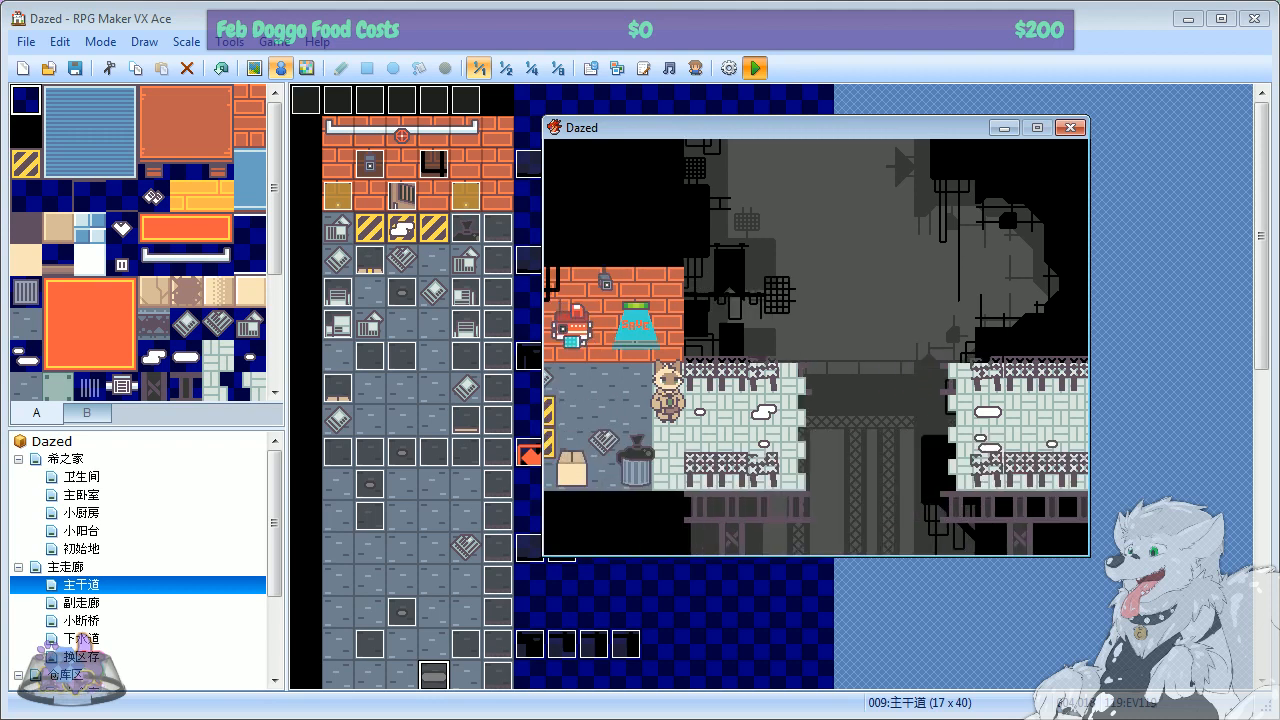
Step: Return to the red save machine beside the broken bridge and save the game in slot 2
key("Left")
key("Right")
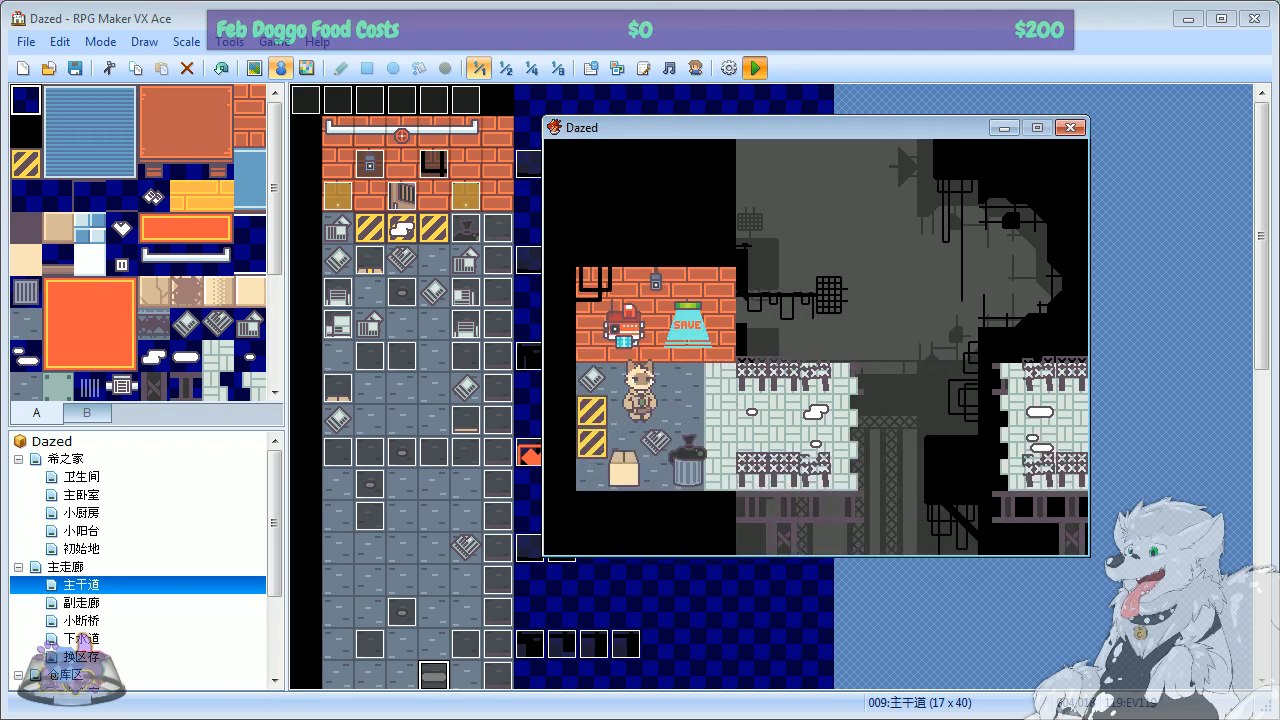
key("Left")
key("Left")
key("Left")
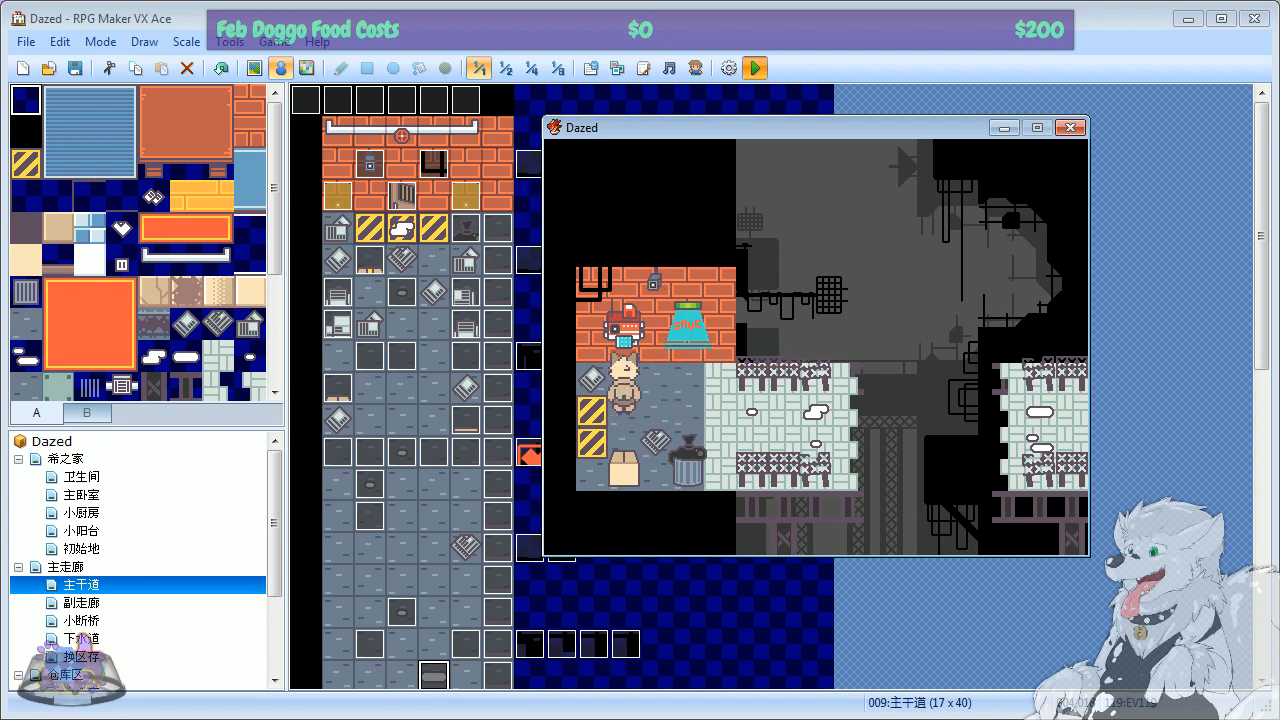
key("Return")
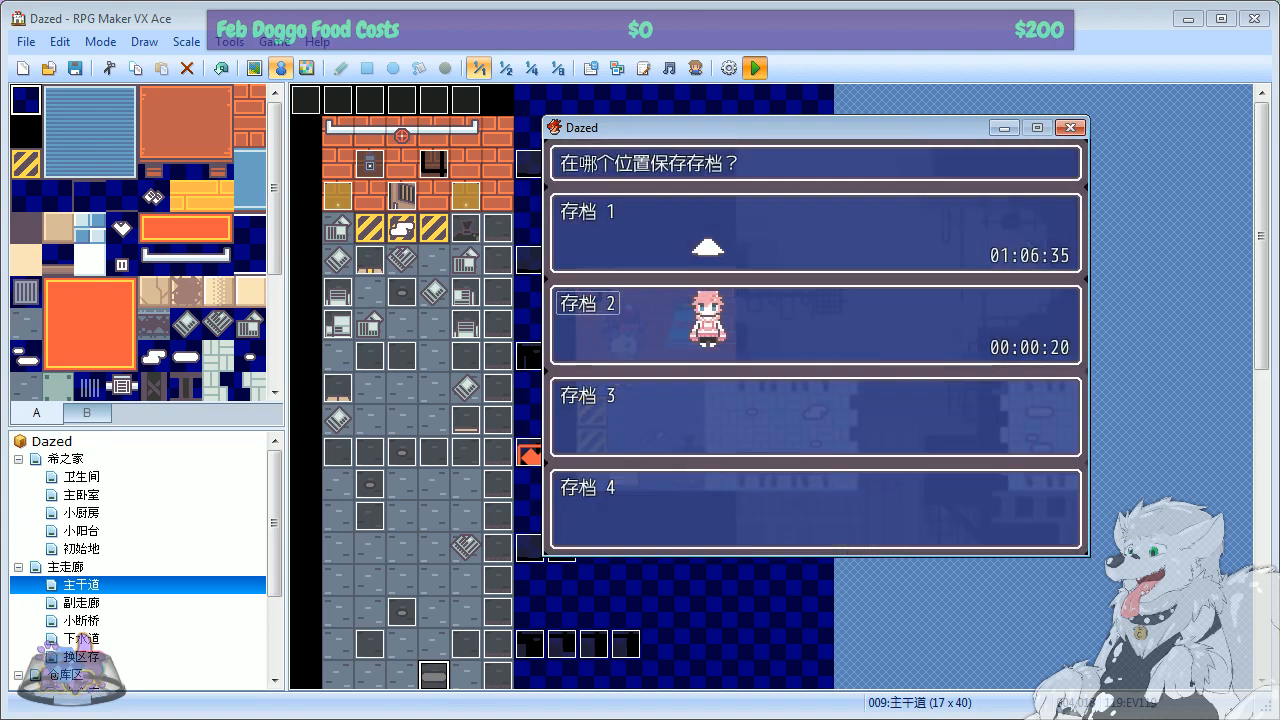
key("Return")
Step: Walk around the save machine and the cardboard box to test movement and the box's reaction
key("Left")
key("Right")
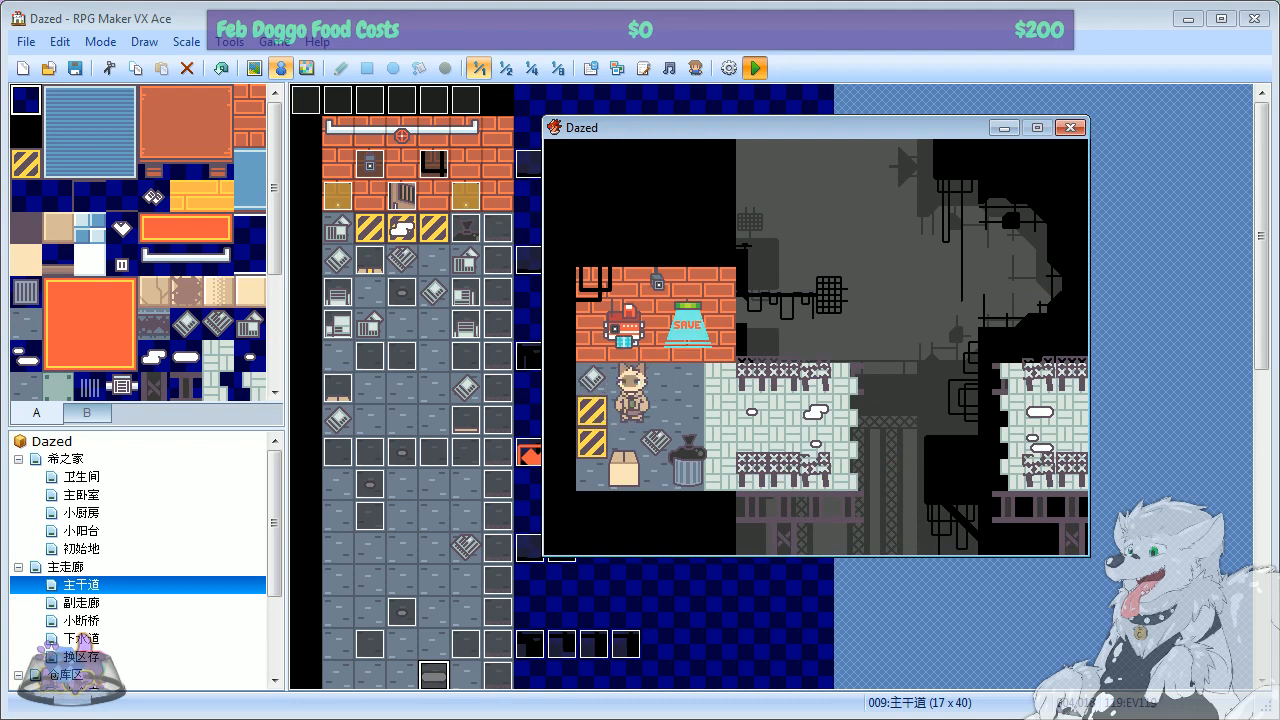
key("Left")
key("Down")
key("Down")
key("Up")
key("Up")
key("Right")
key("Right")
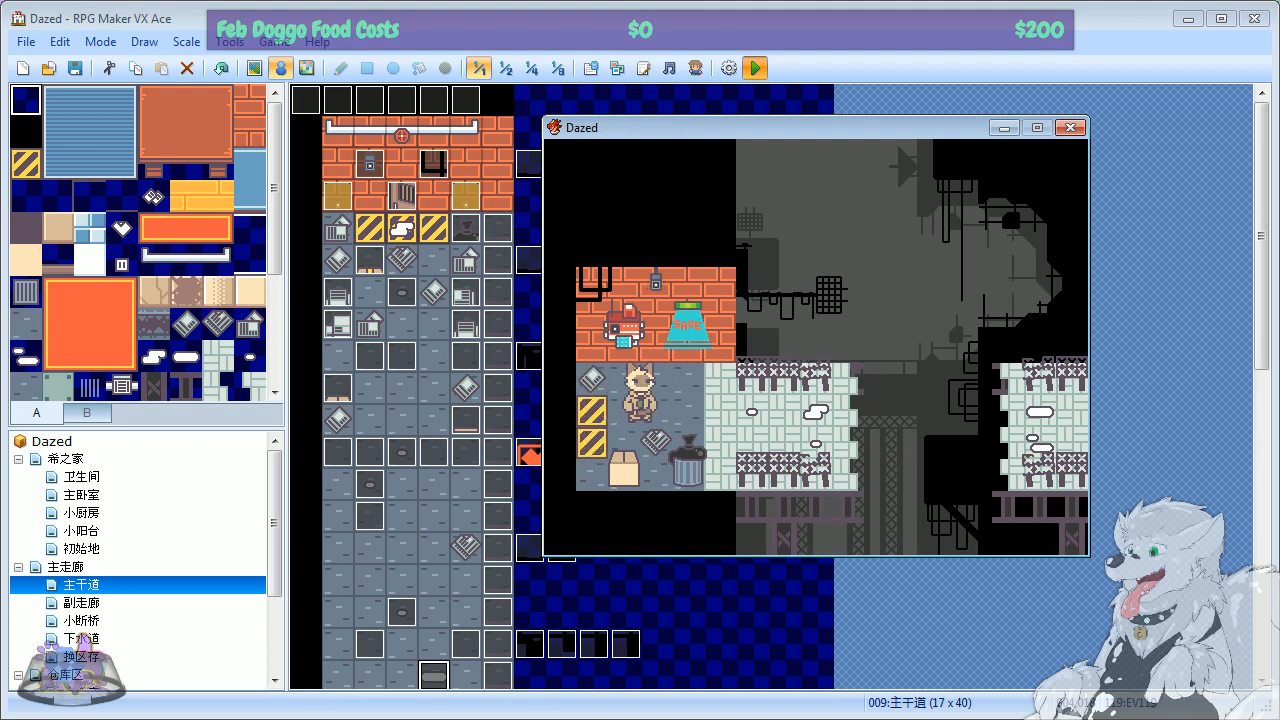
key("Left")
key("Down")
key("Left")
key("Right")
key("Right")
key("Up")
key("Left")
key("Left")
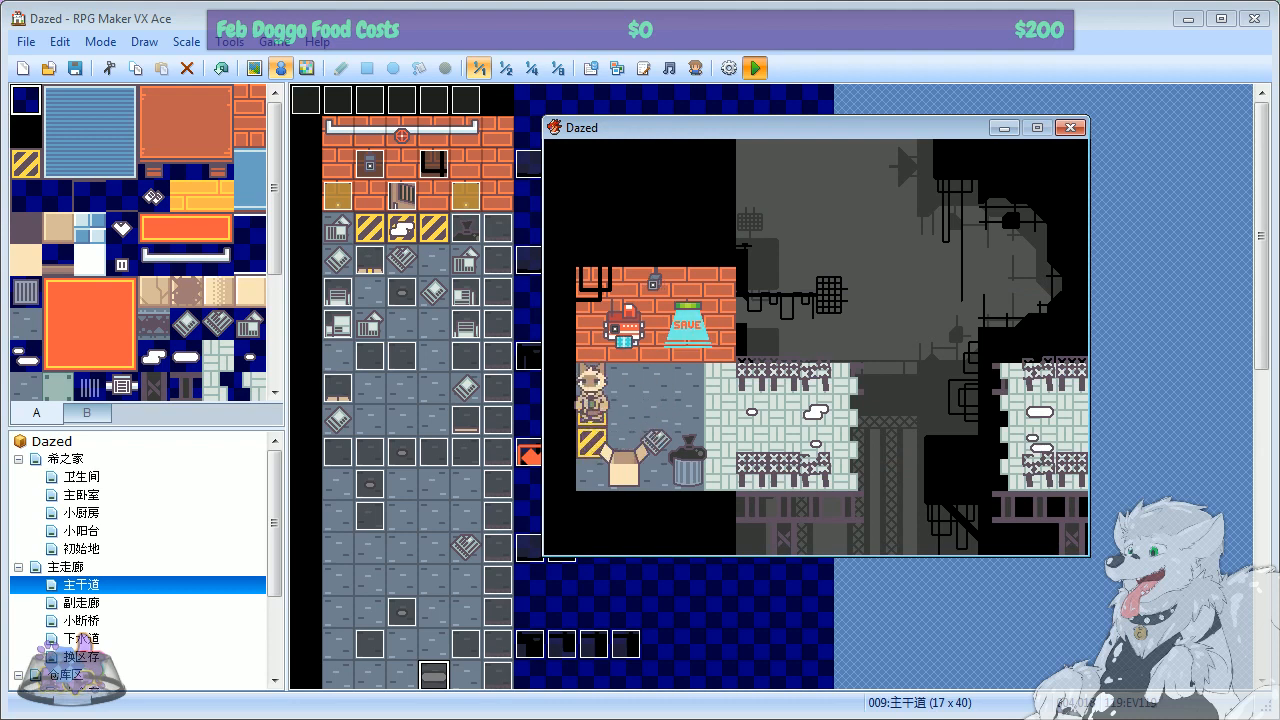
Step: Reopen the save screen at the save machine and leave it without saving
key("Right")
key("Up")
key("Return")
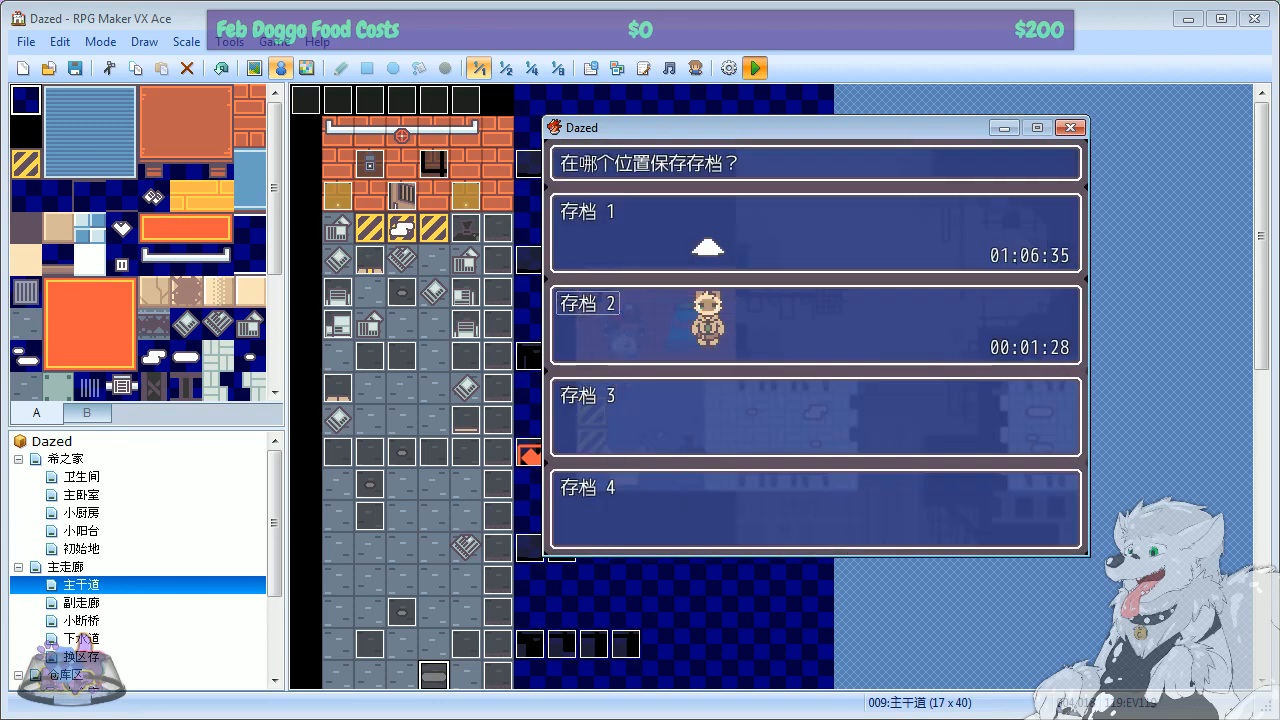
key("Escape")
Step: Test walking around the opened cardboard box and along the wall, and end the playtest
key("Down")
key("Down")
key("Left")
key("Right")
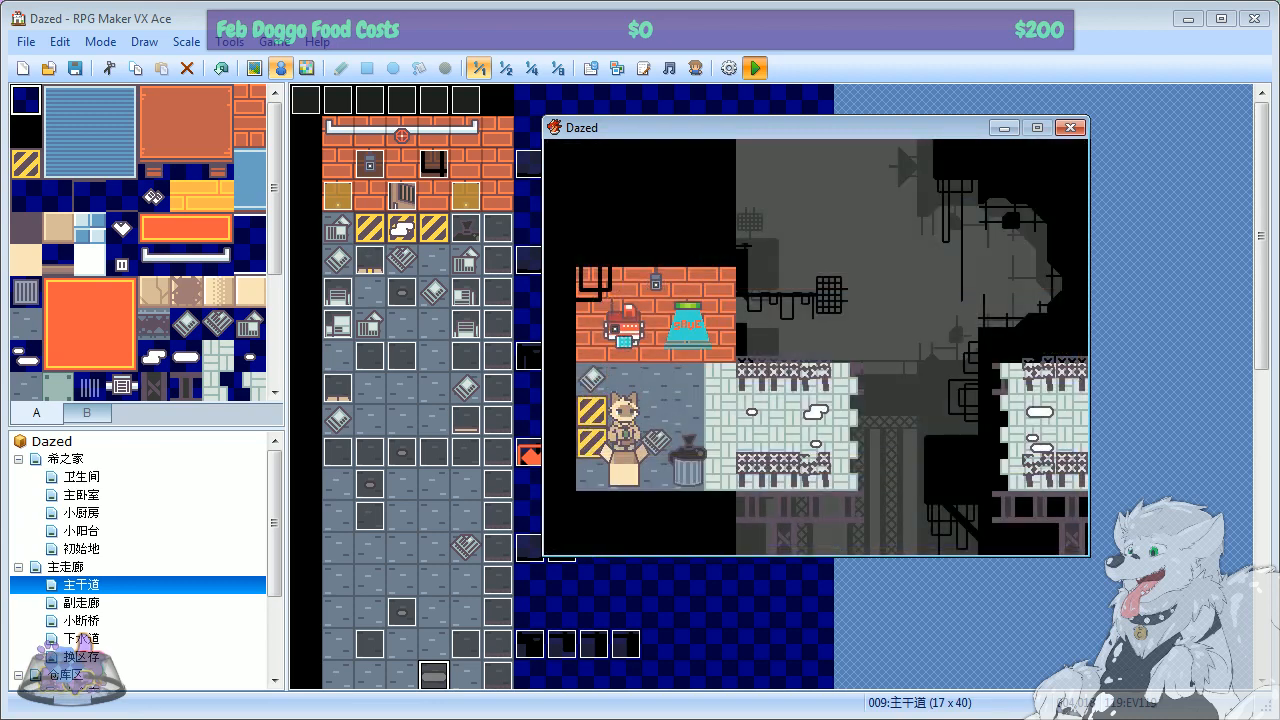
key("Up")
key("Left")
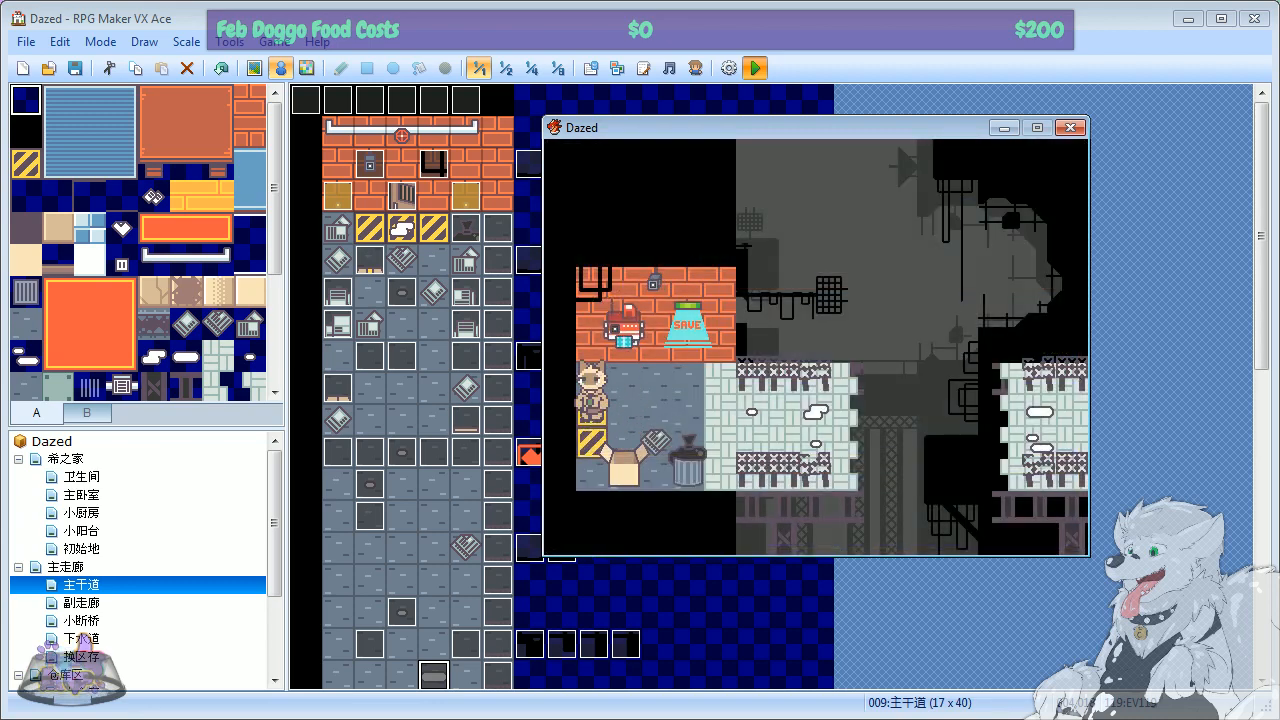
key("Right")
key("Right")
key("Right")
key("Right")
key("Left")
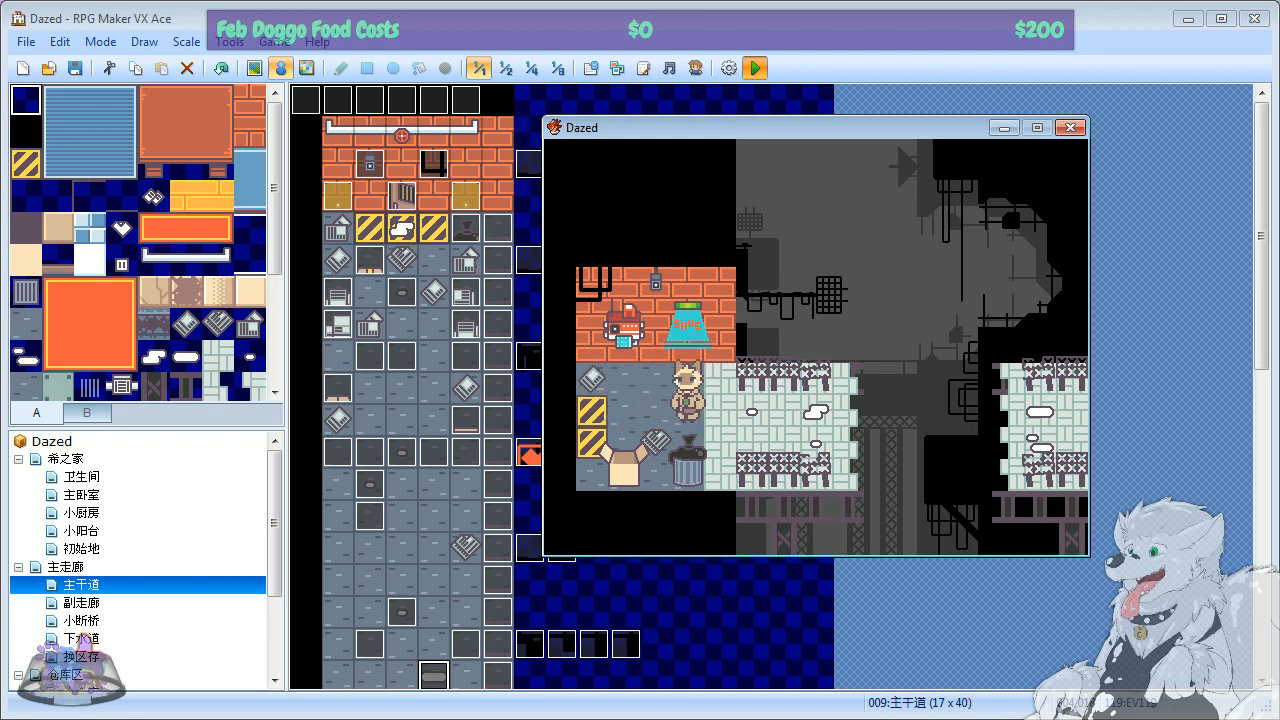
left_click(1076, 130)
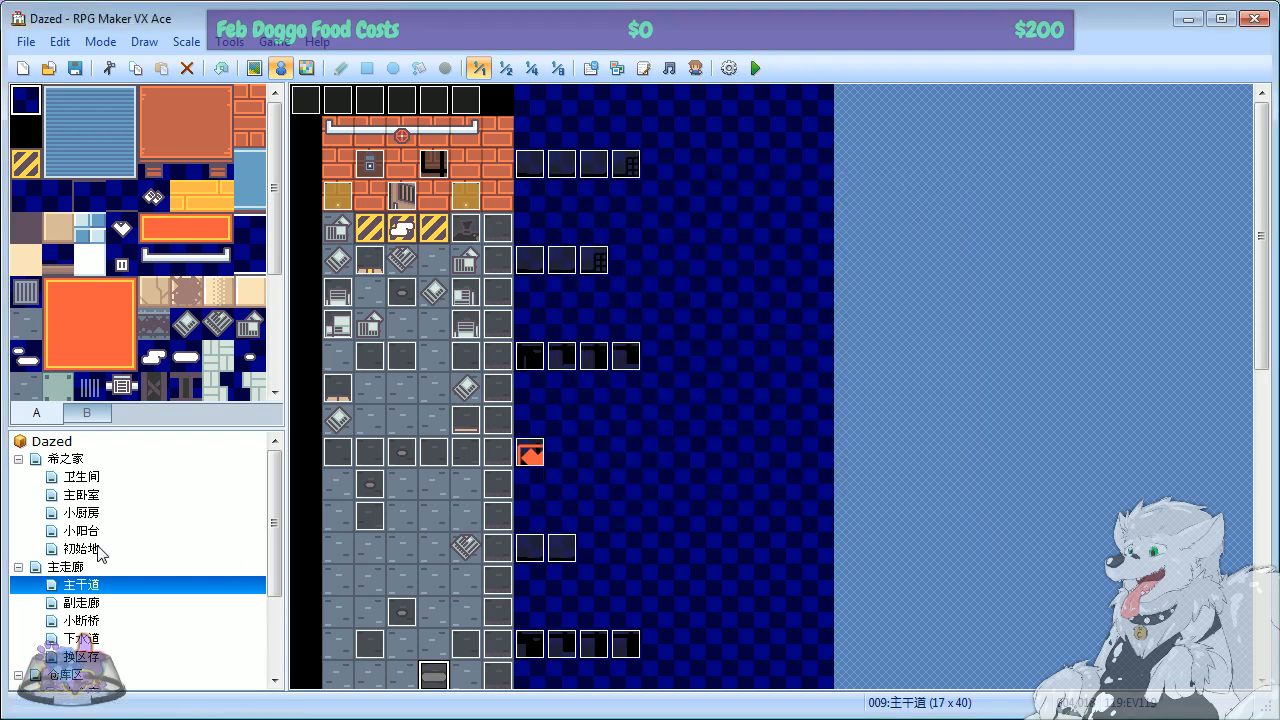
Step: Open the 小断桥 map and inspect event EV021 at the walkway entrance and the red save machine's event
left_click(94, 604)
left_click(80, 622)
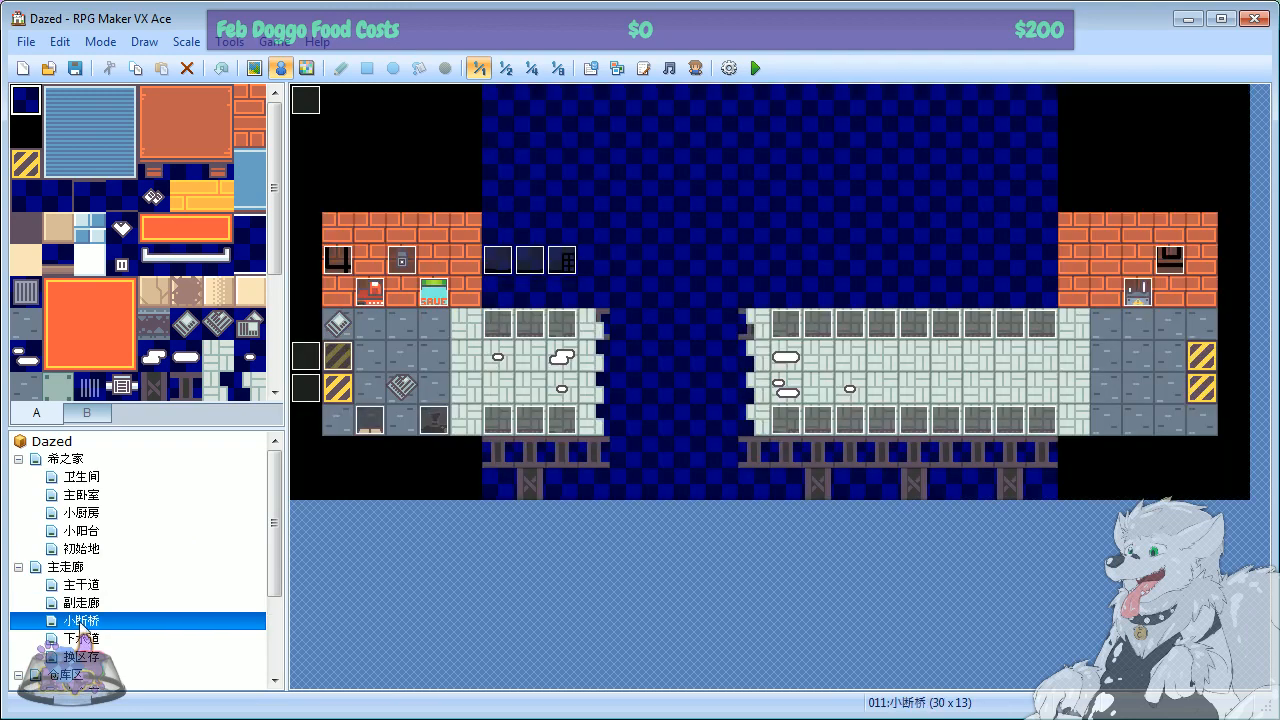
double_click(306, 356)
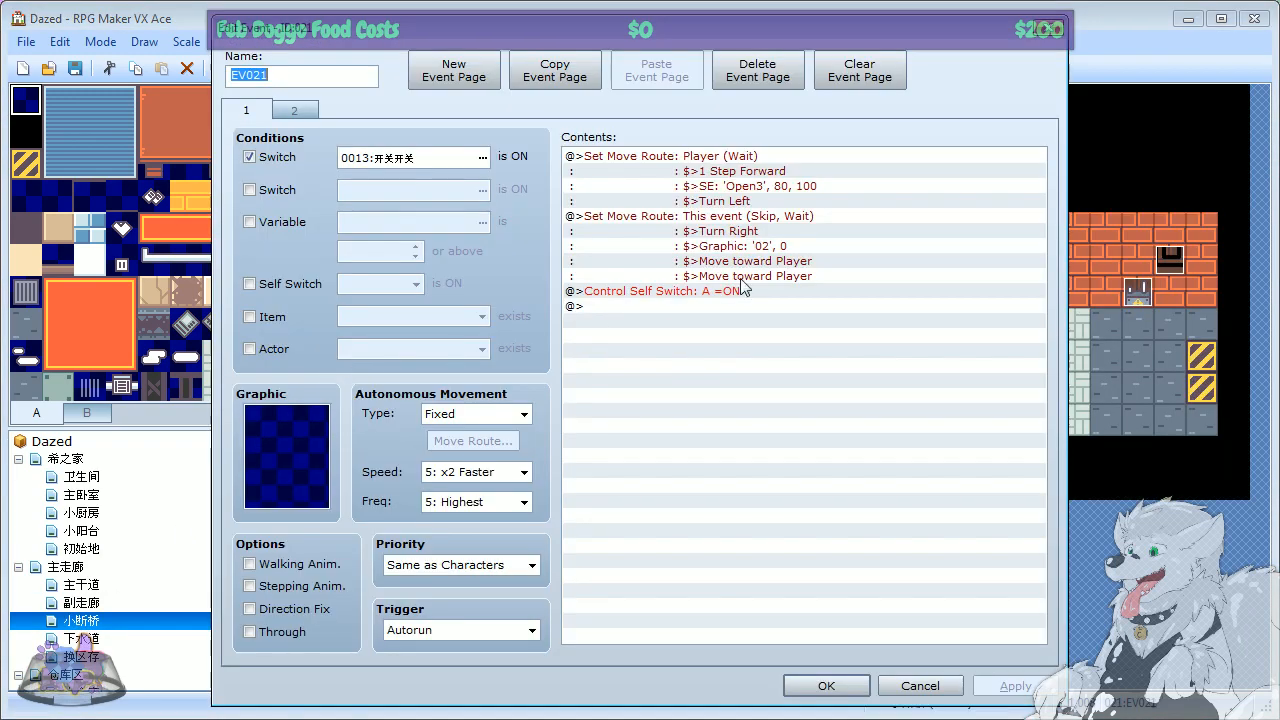
left_click(1050, 29)
double_click(368, 293)
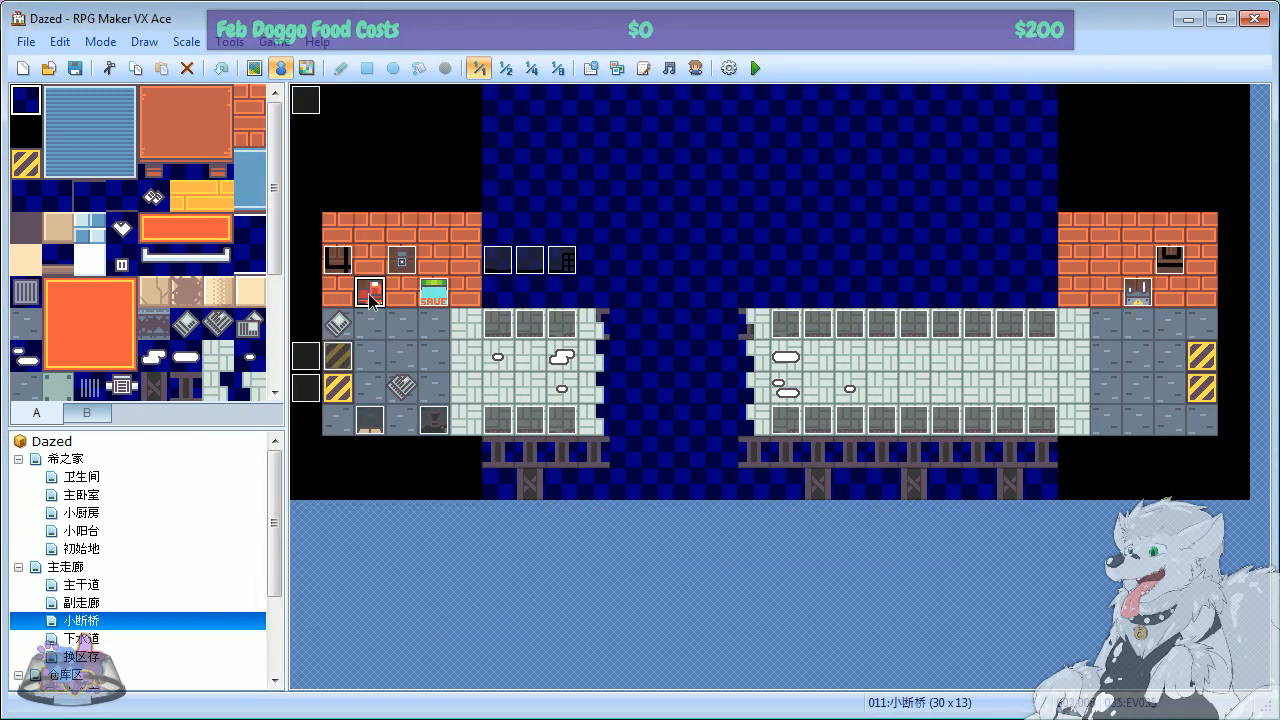
left_click(1051, 29)
Step: Review EV033 at the map edge, the red save machine's EV035, and page 1 of EV021
double_click(310, 360)
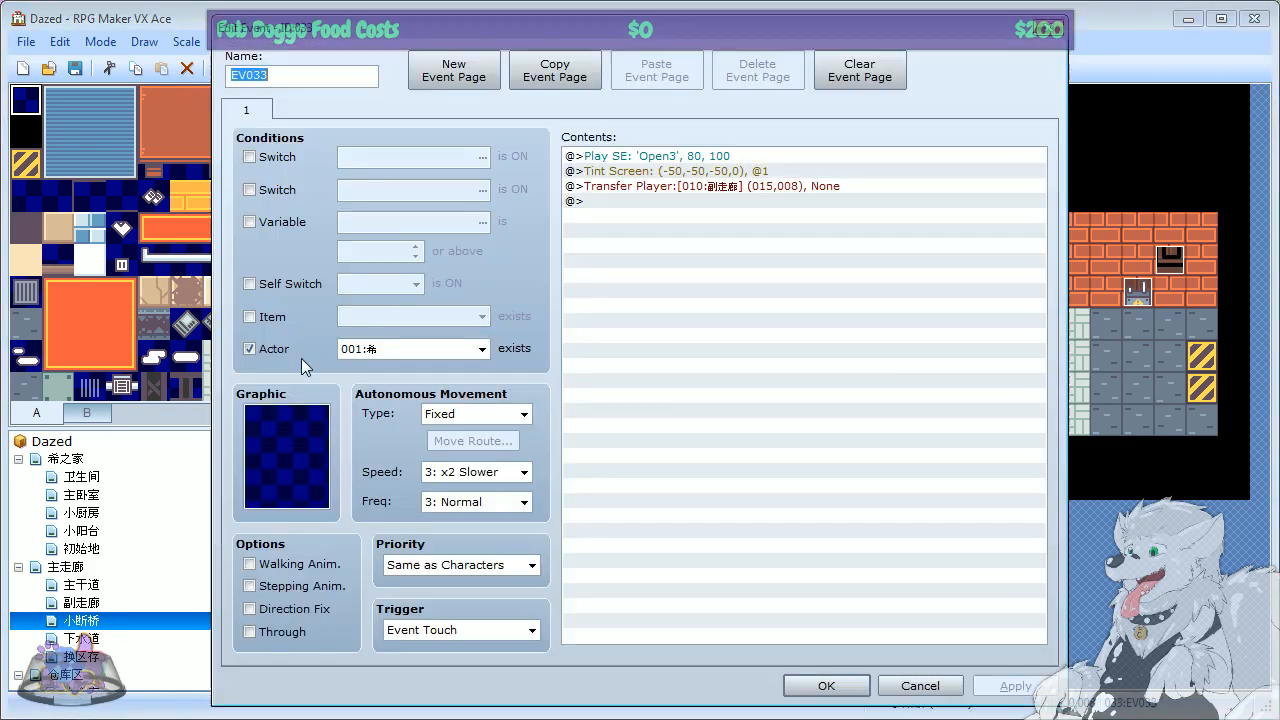
left_click(1050, 31)
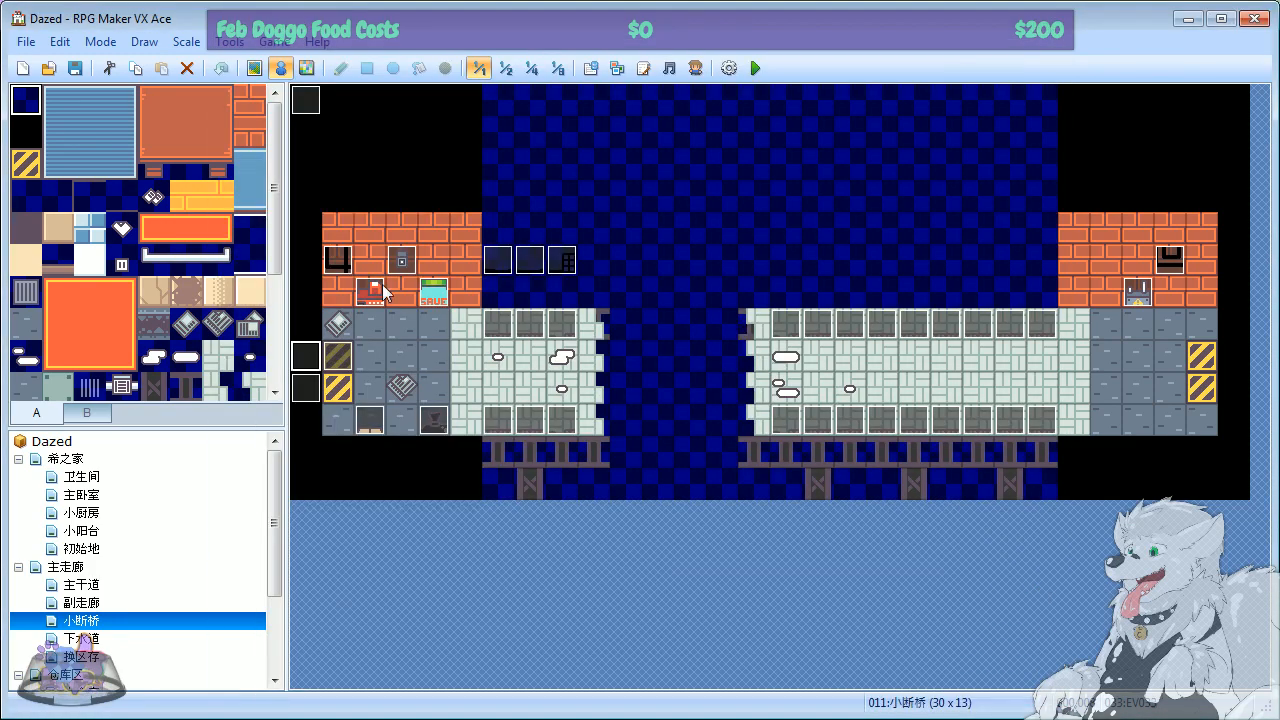
double_click(370, 294)
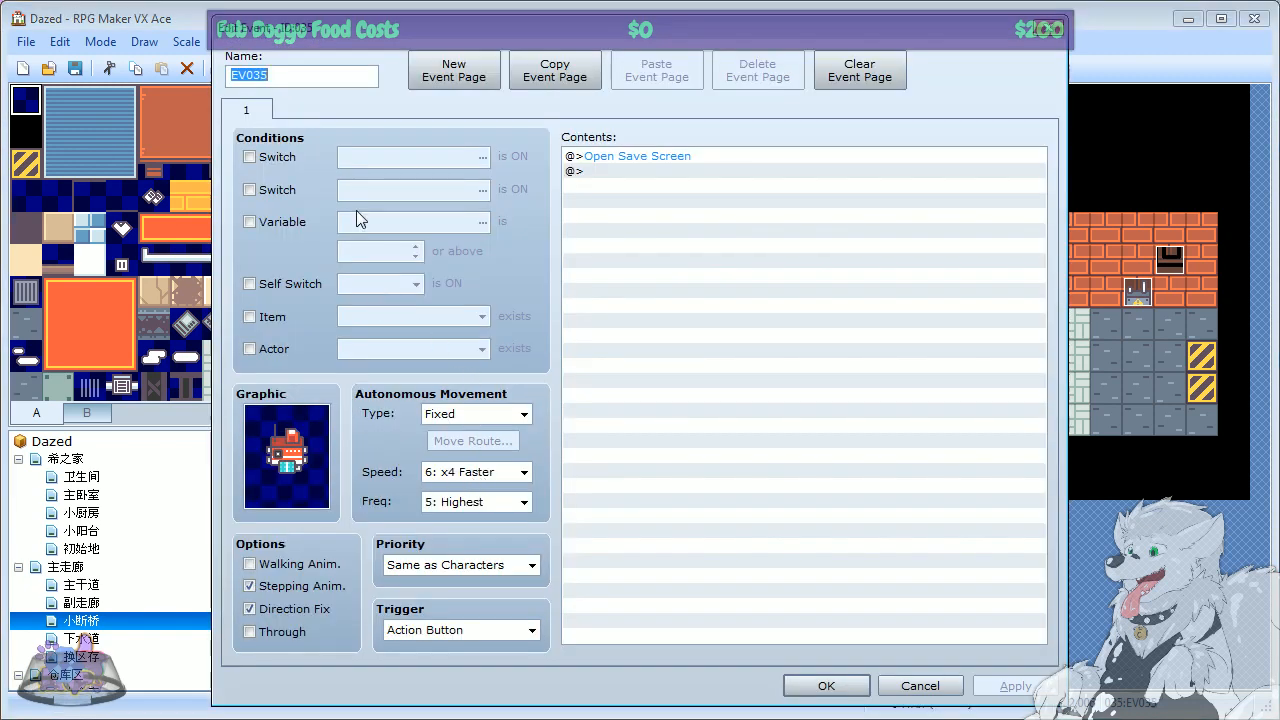
left_click(1050, 31)
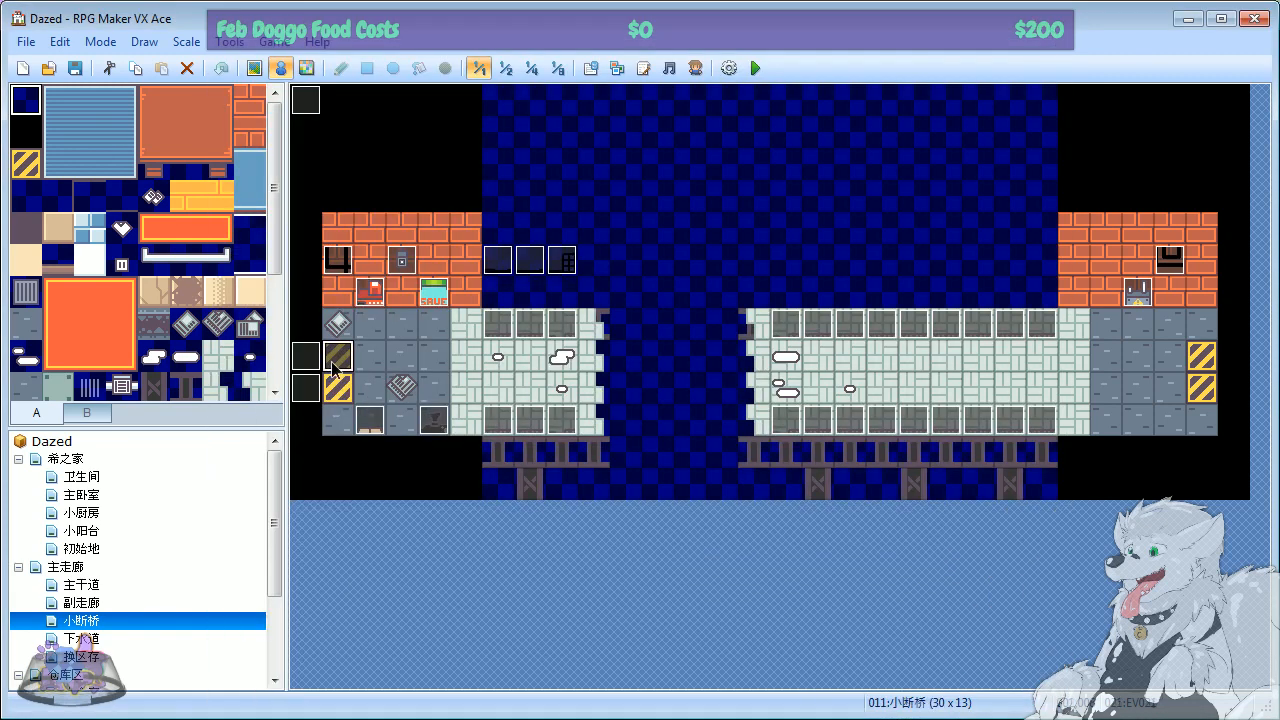
double_click(383, 351)
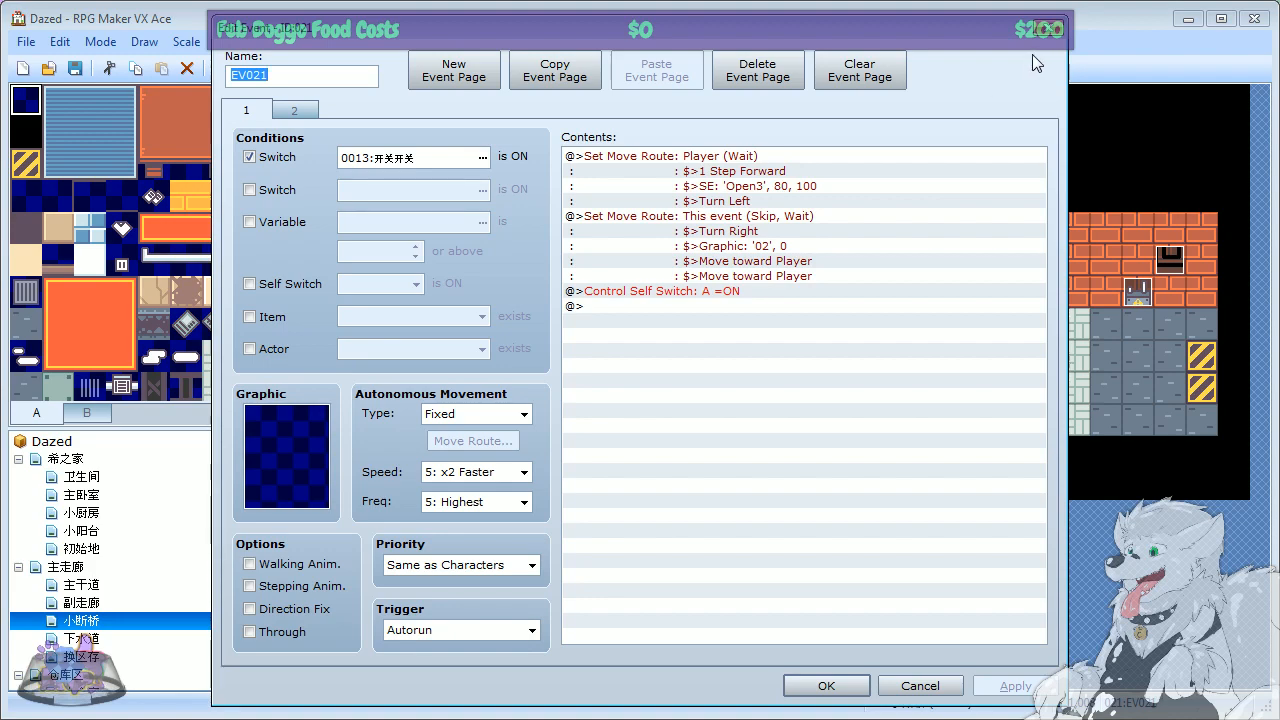
left_click(1050, 31)
Step: Examine the destination settings of EV033's Transfer Player command and close them without changes
double_click(306, 360)
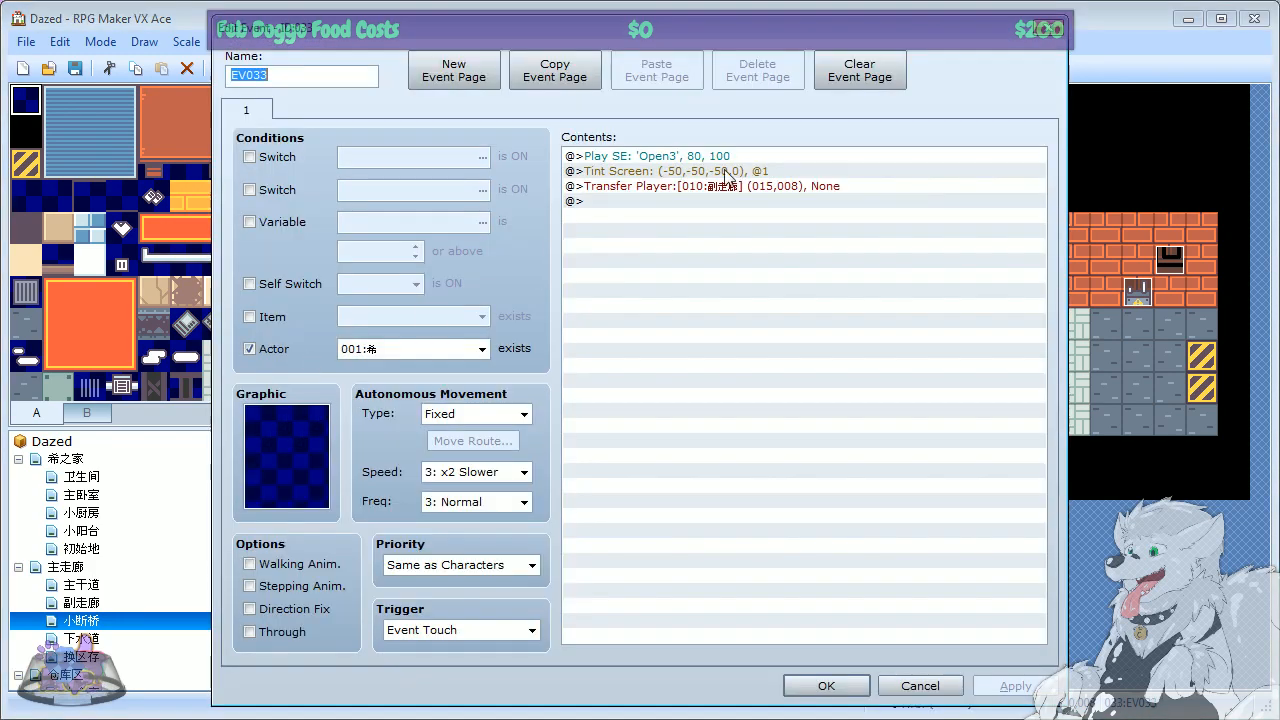
left_click(688, 186)
right_click(688, 186)
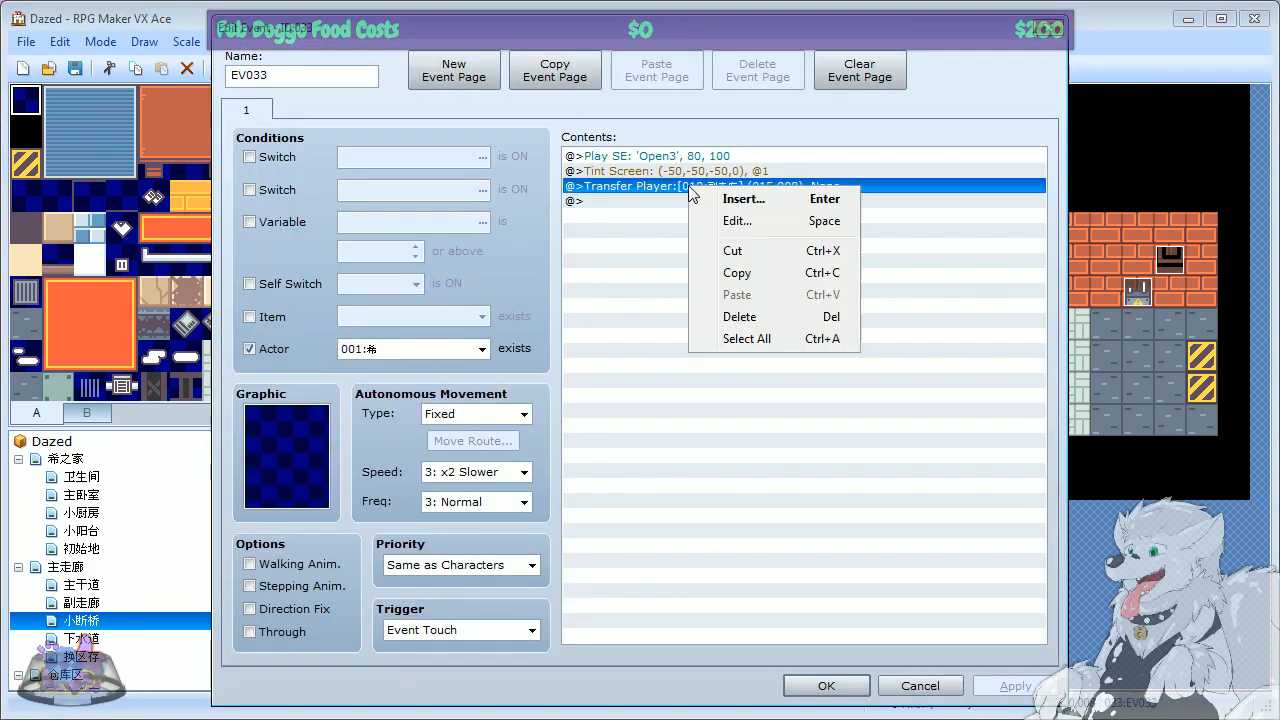
left_click(753, 220)
left_click(917, 325)
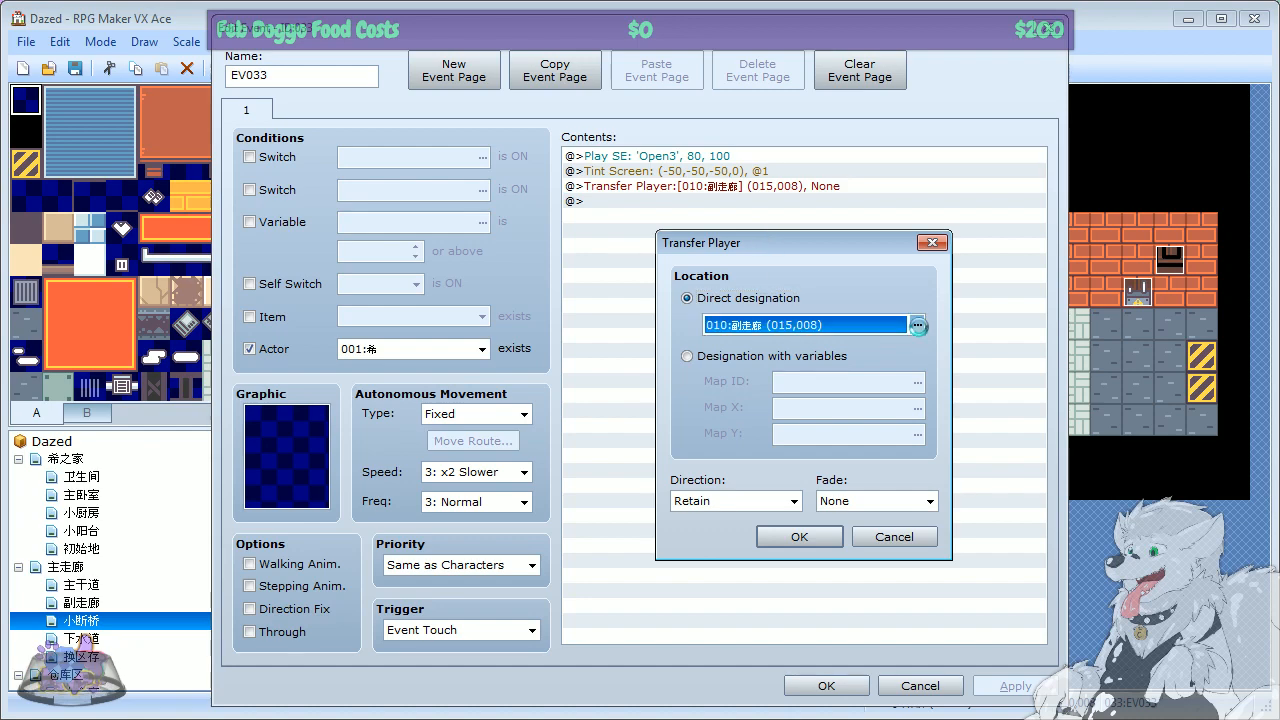
left_click(1235, 702)
left_click(931, 243)
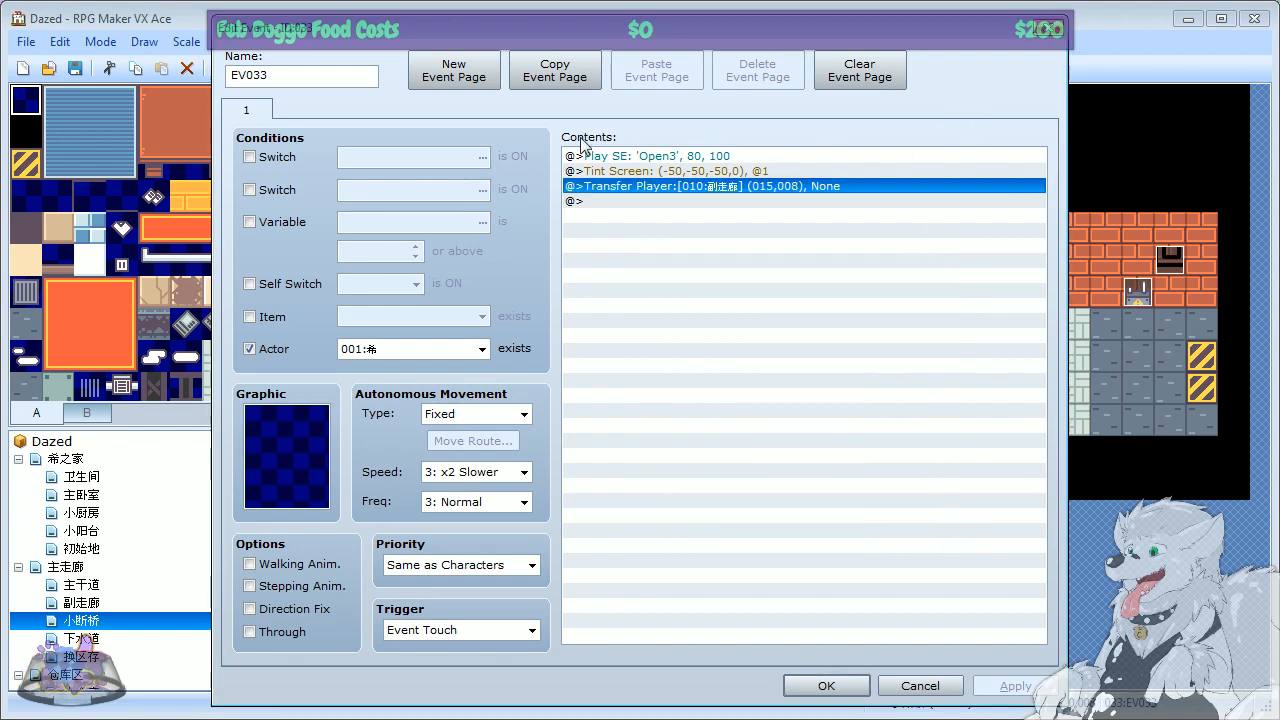
left_click(1050, 34)
Step: Read both event pages of EV021 at the walkway entrance and close it without changes
right_click(342, 367)
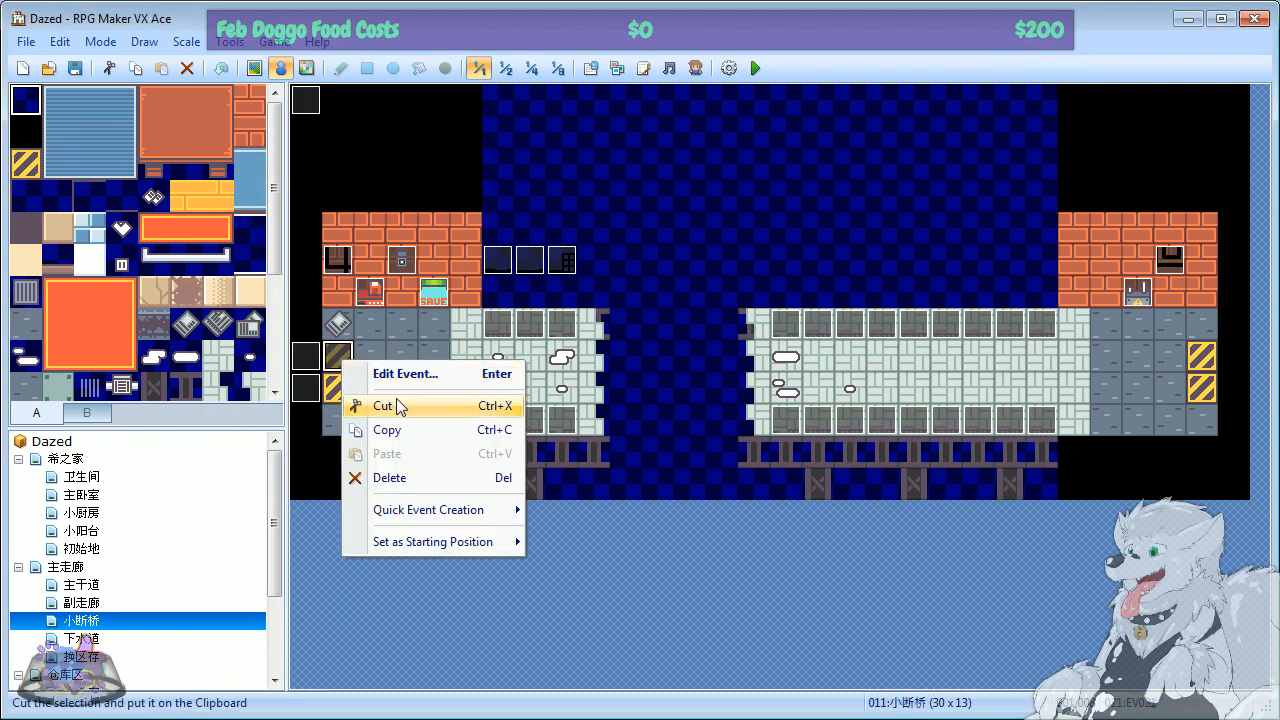
left_click(416, 373)
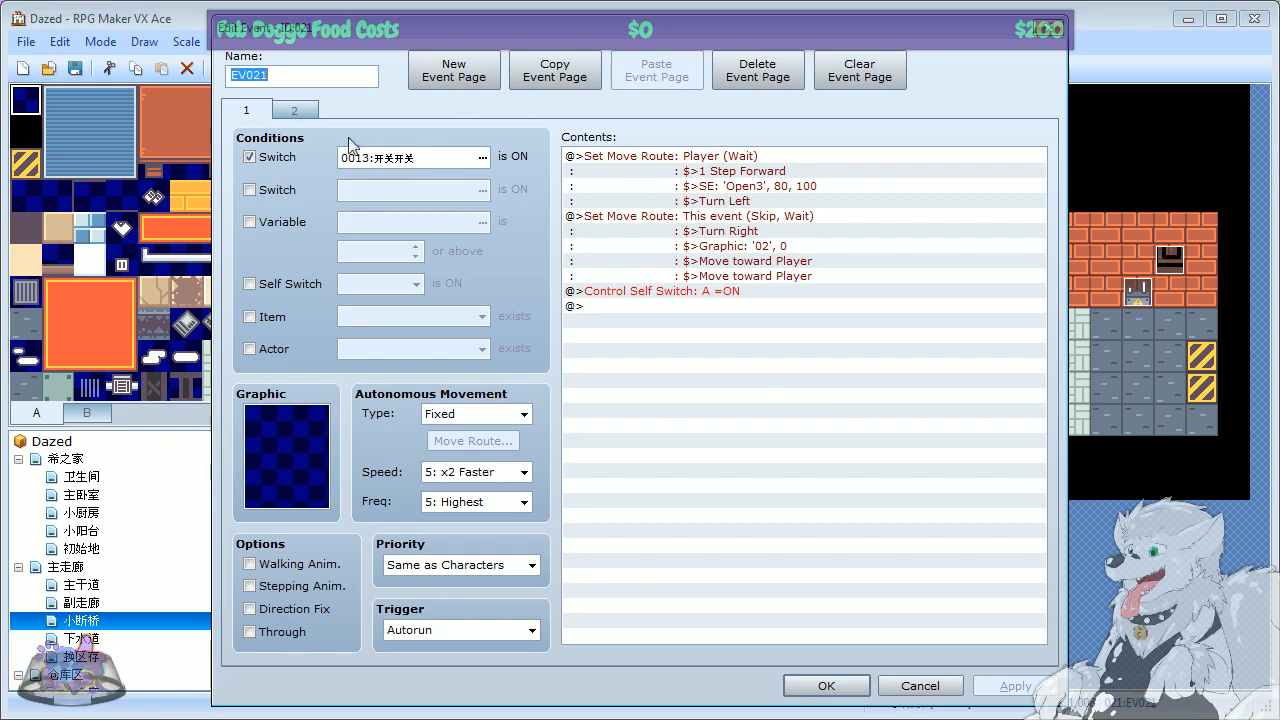
left_click(296, 110)
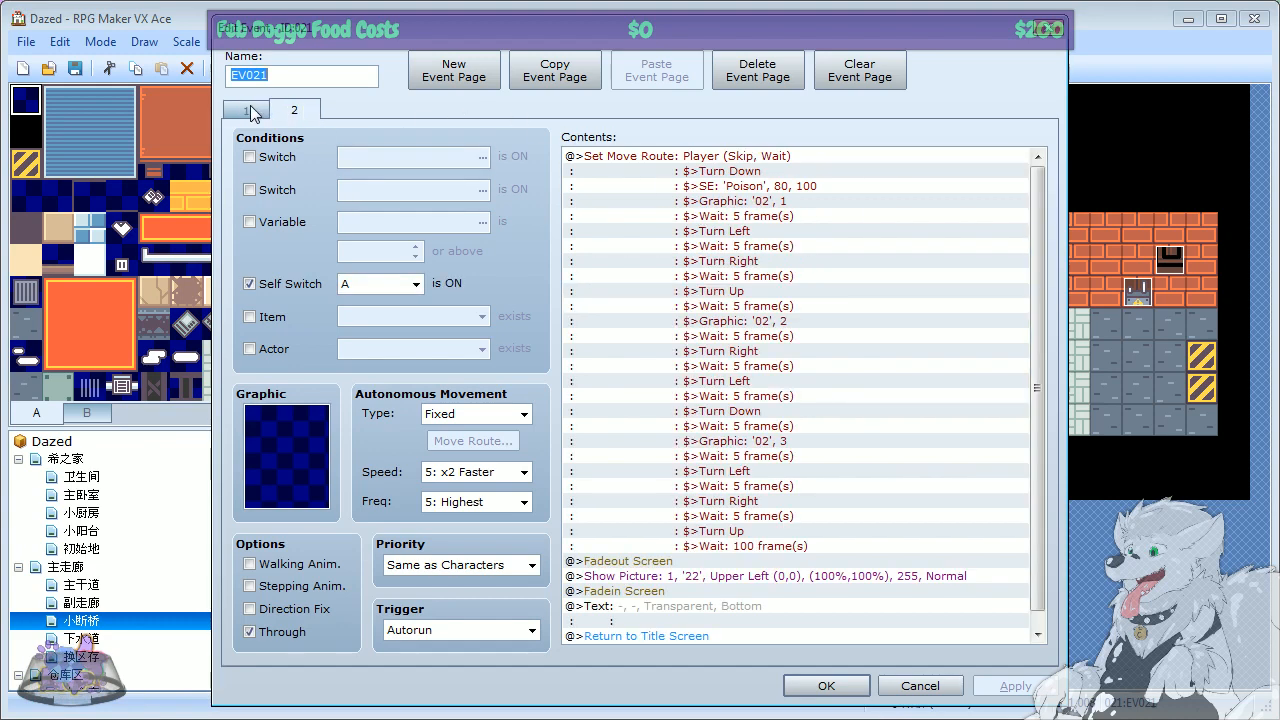
left_click(254, 113)
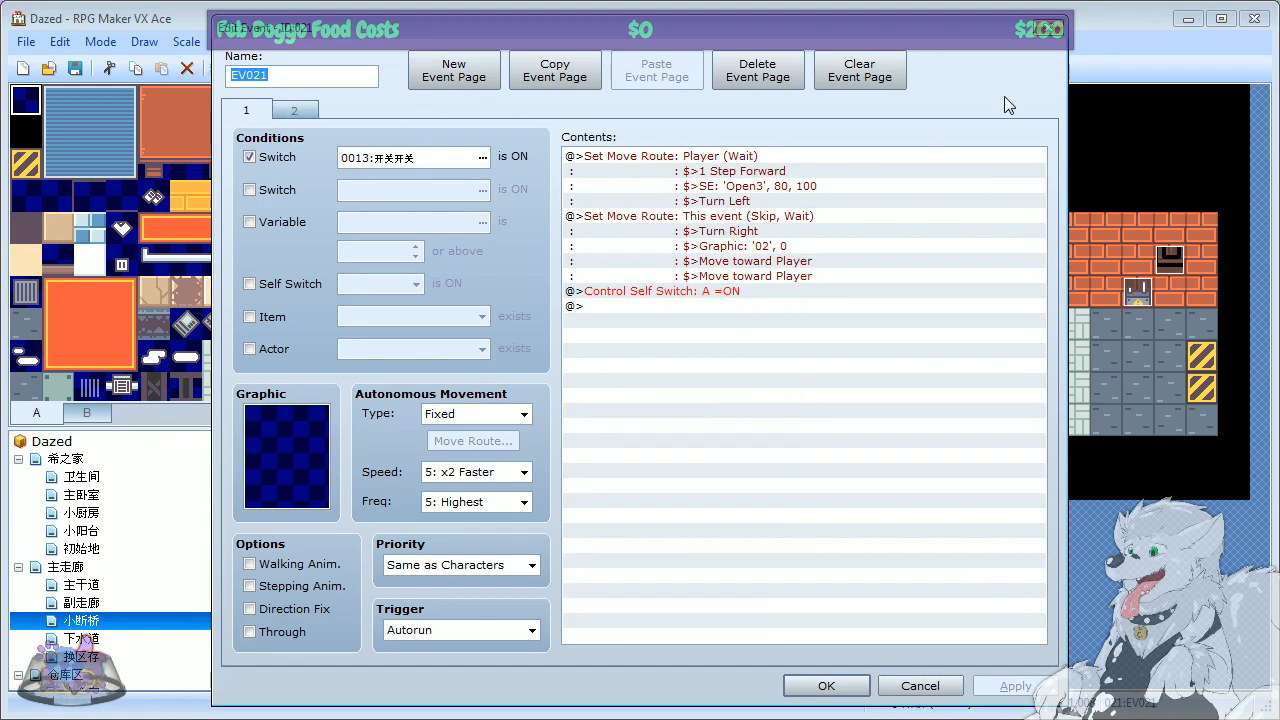
left_click(1053, 33)
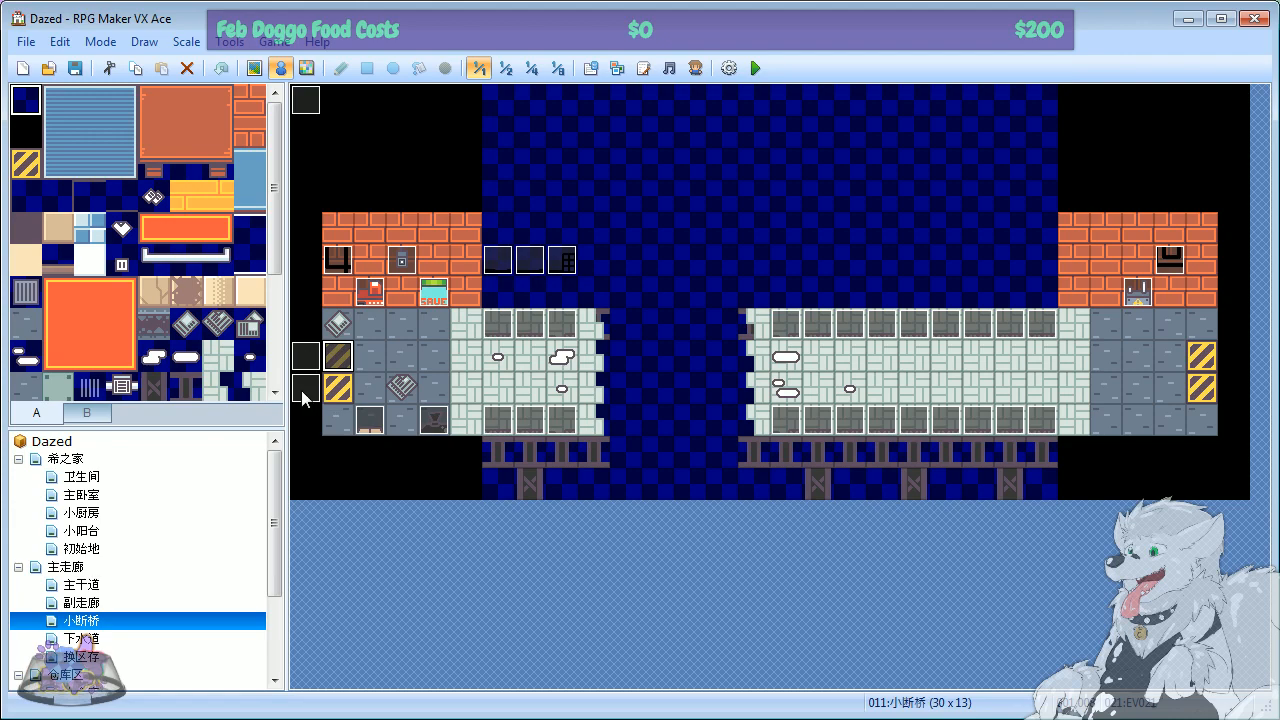
Step: Inspect the lower map-edge transfer event EV034 and cancel out of it
right_click(301, 390)
left_click(371, 403)
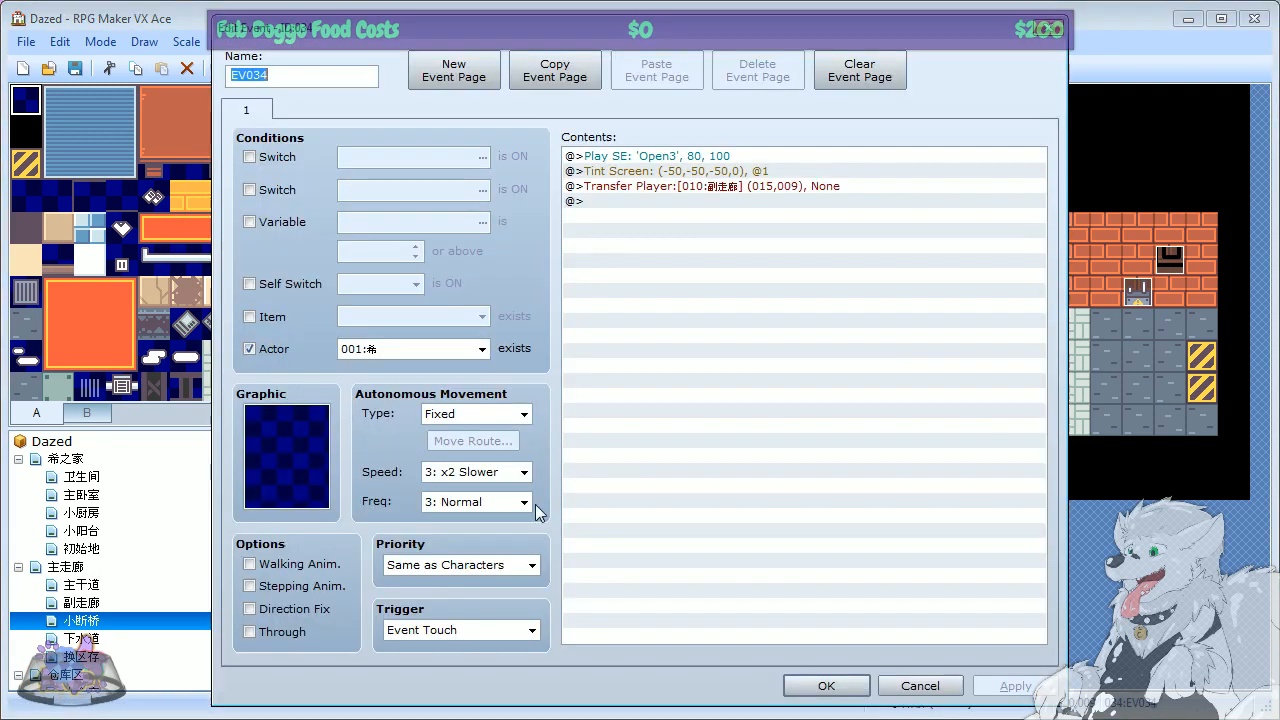
left_click(918, 687)
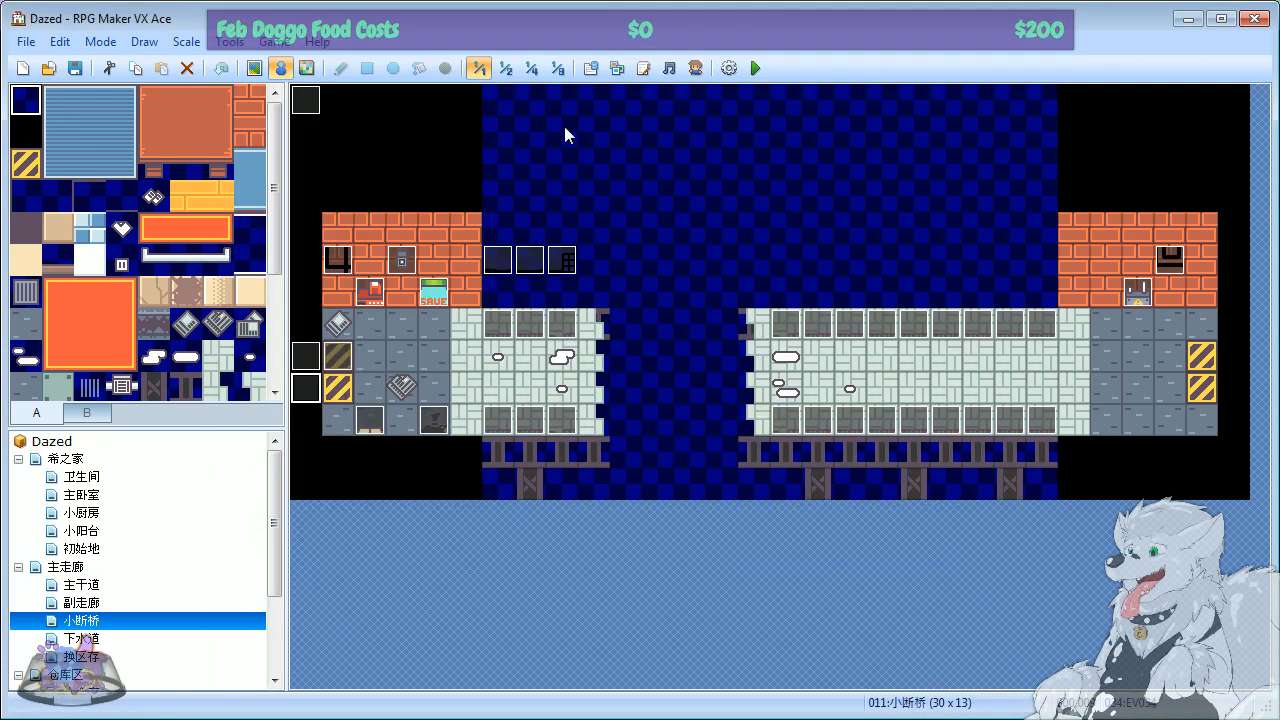
Step: Start a playtest and load the saved game
left_click(756, 66)
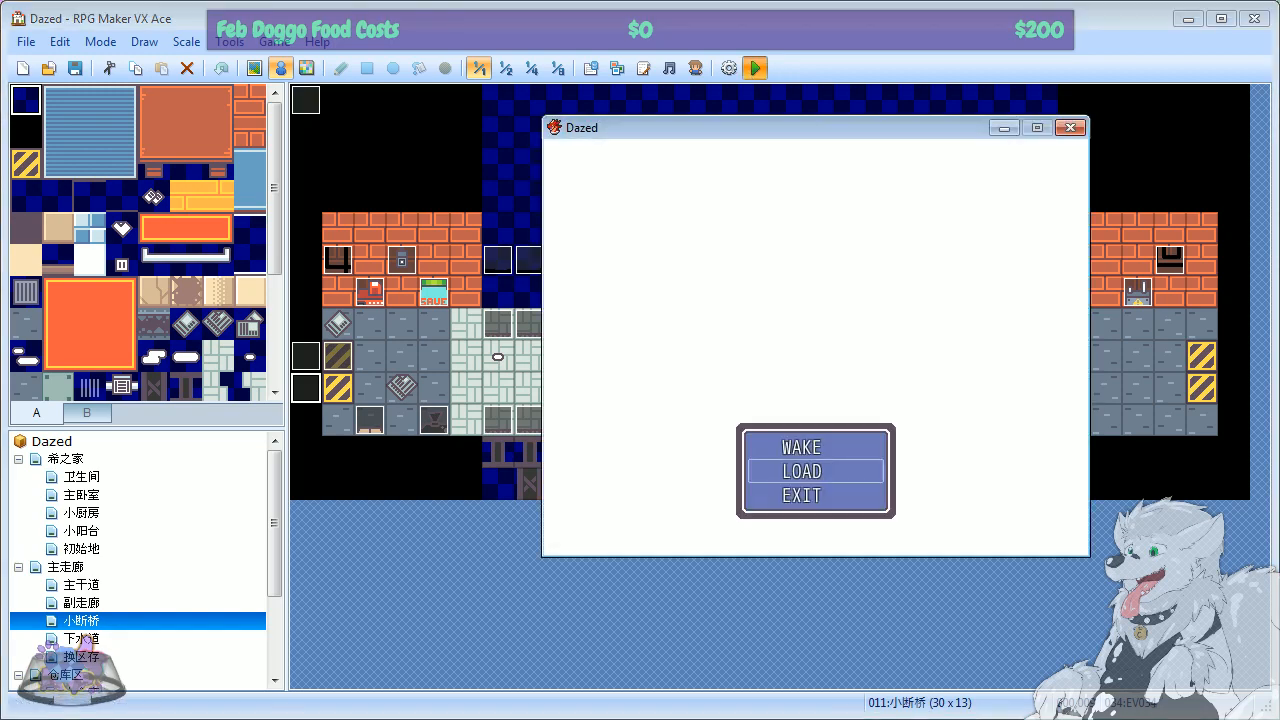
key("Return")
key("Return")
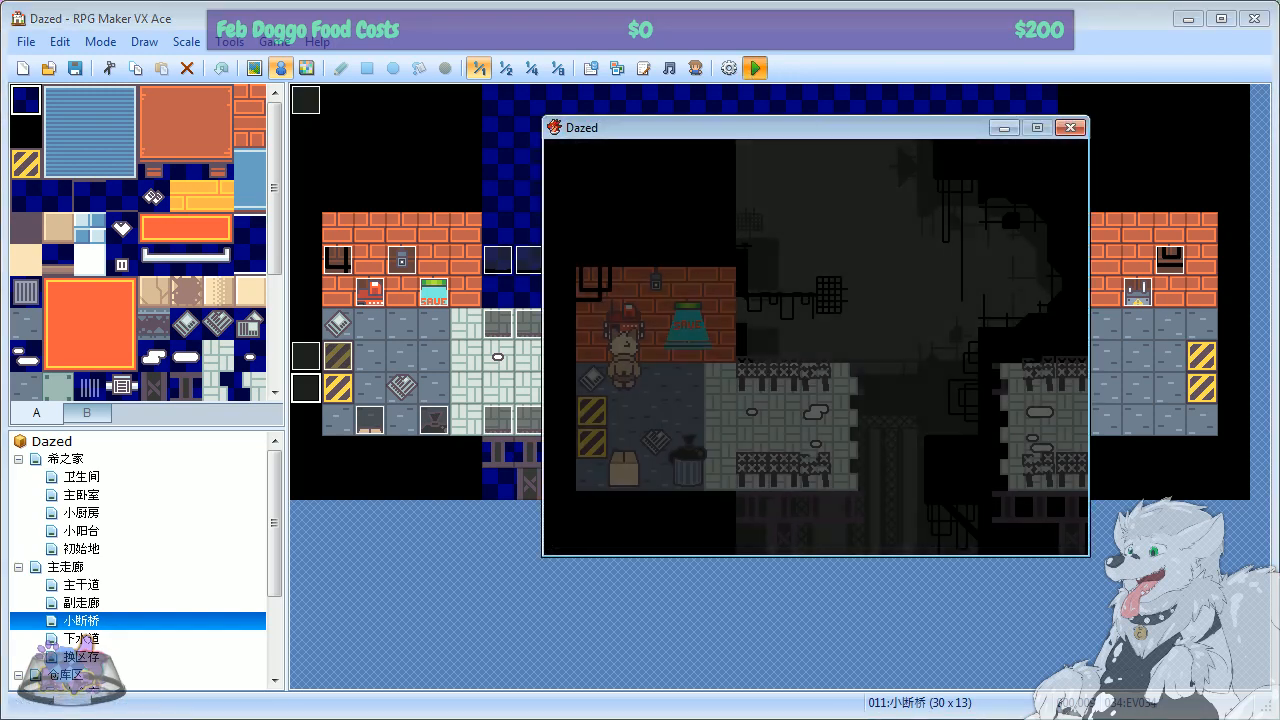
Step: Walk the character around the cardboard box and up toward the SAVE sign, and end the playtest
key("Down")
key("Left")
key("Down")
key("Right")
key("Right")
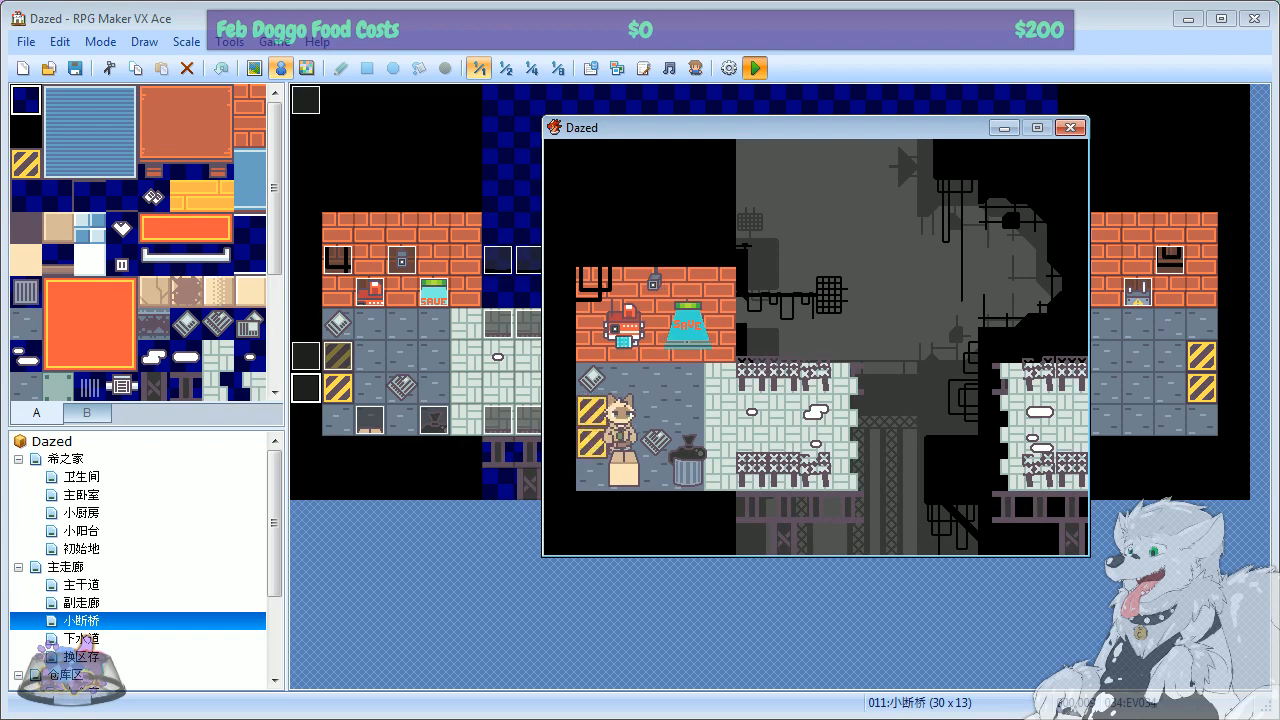
key("Up")
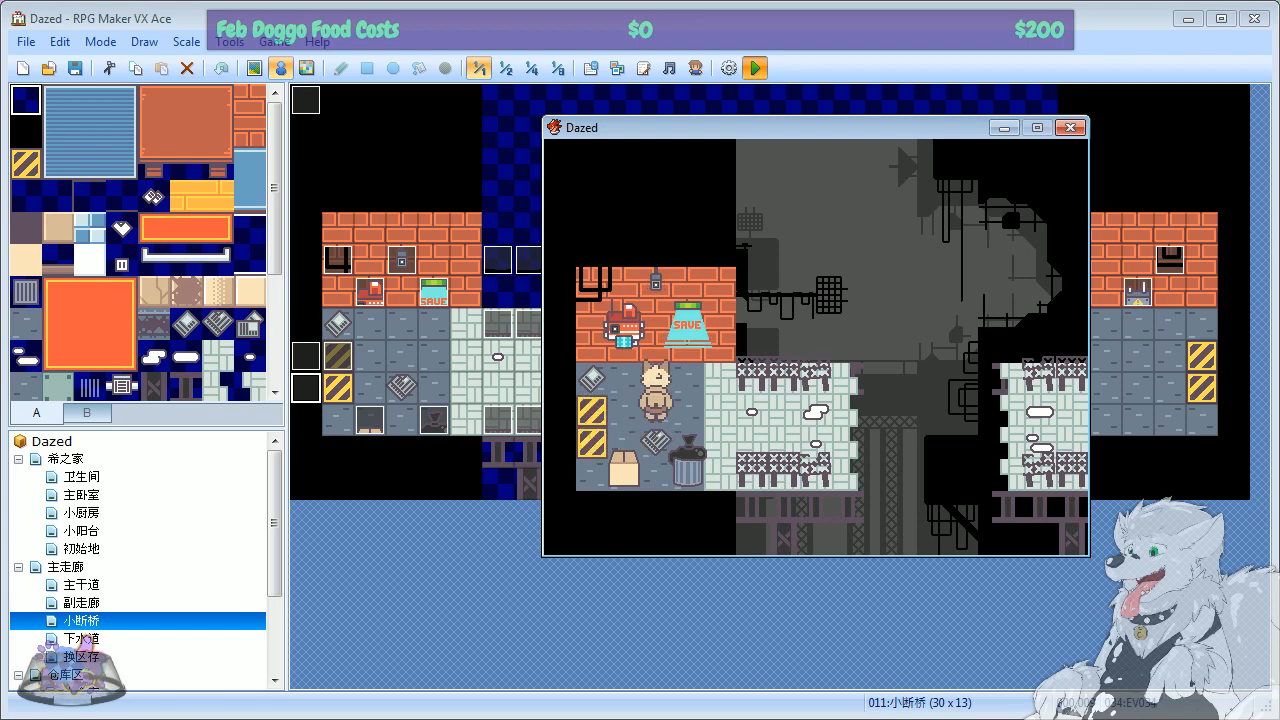
left_click(1068, 128)
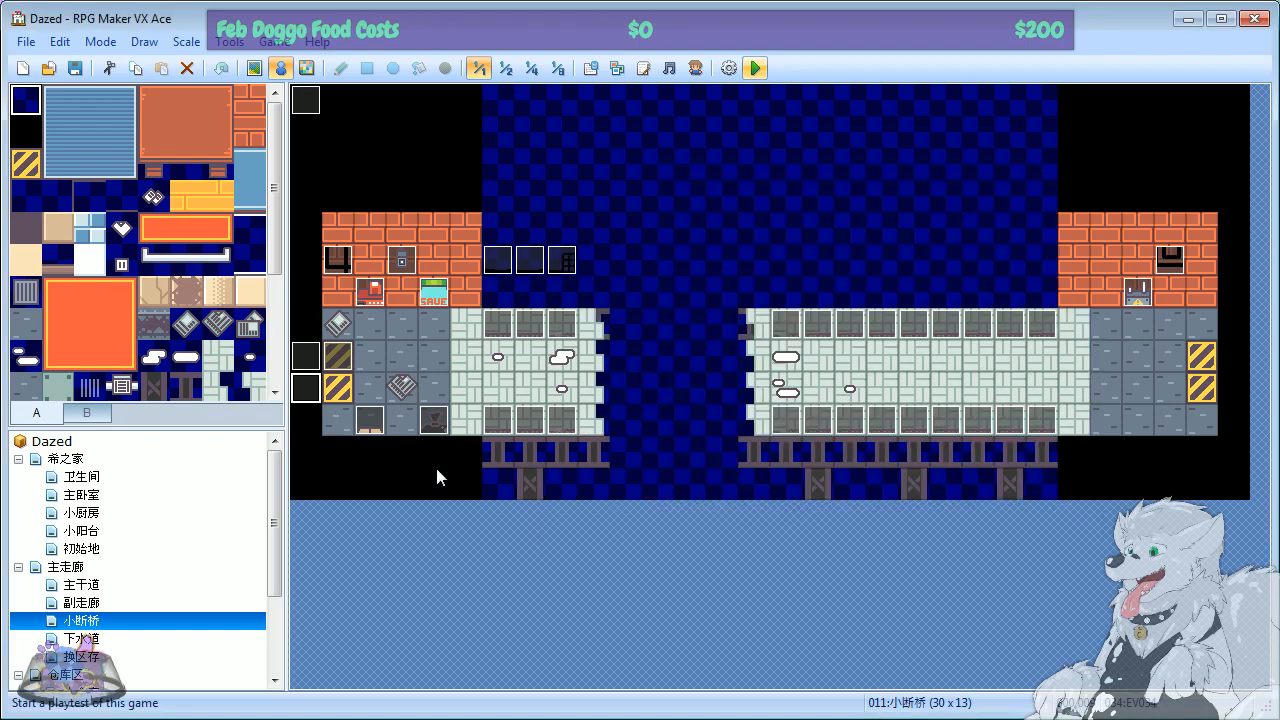
Step: Check the puddle on the near side of the broken bridge for an event and recheck EV034, discarding any new event
right_click(561, 367)
left_click(606, 376)
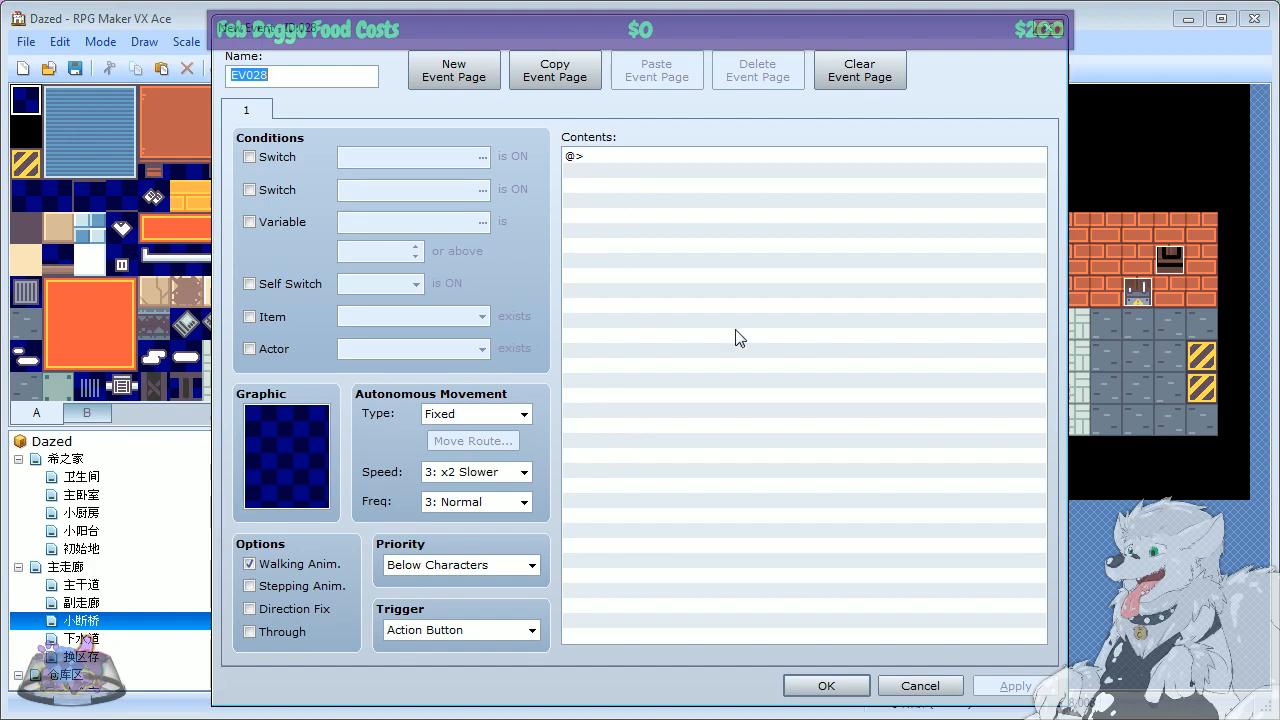
left_click(920, 686)
double_click(562, 356)
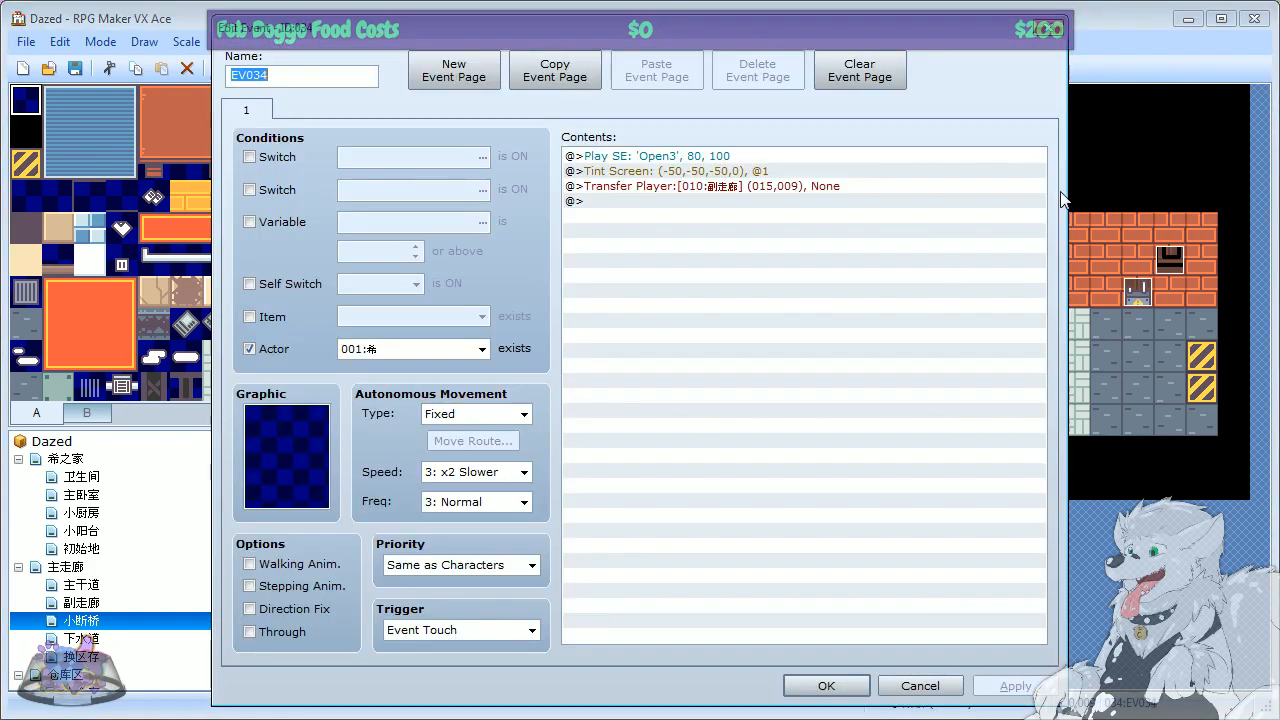
left_click(1043, 33)
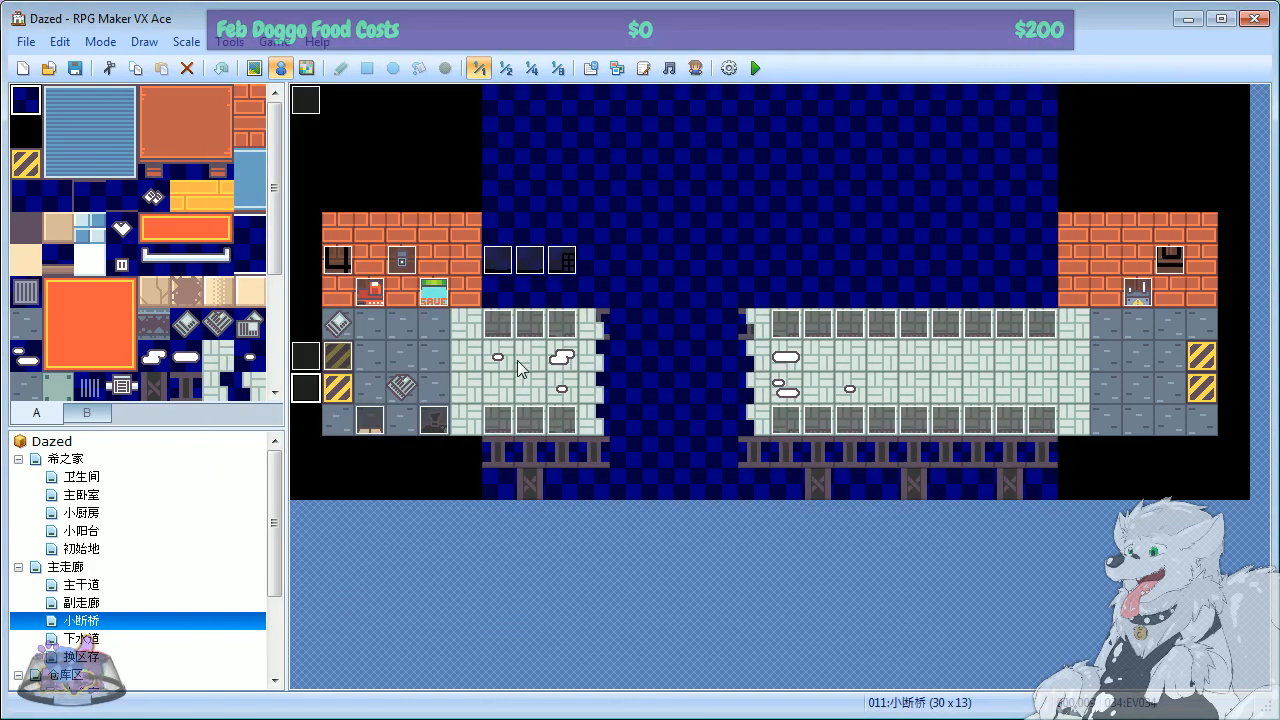
double_click(556, 359)
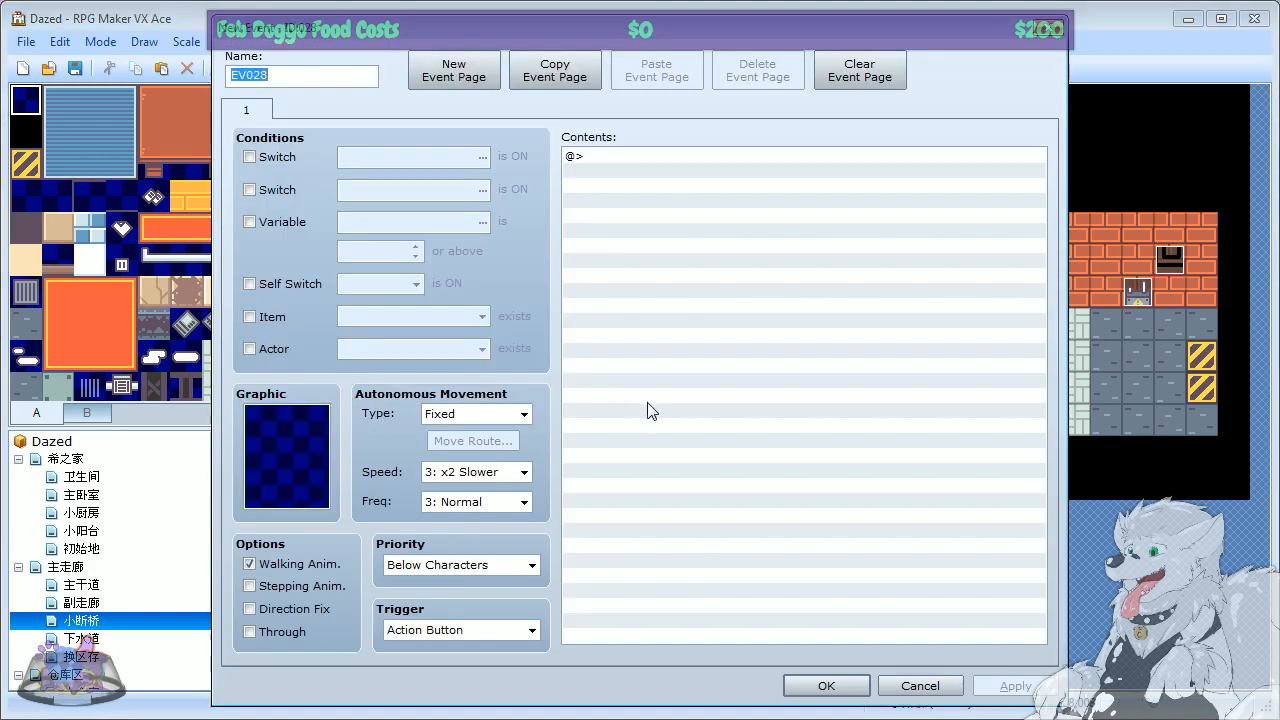
left_click(1062, 38)
Step: Inspect EV037 on the small machine and EV032 on the wall fixture across the broken bridge
double_click(1142, 297)
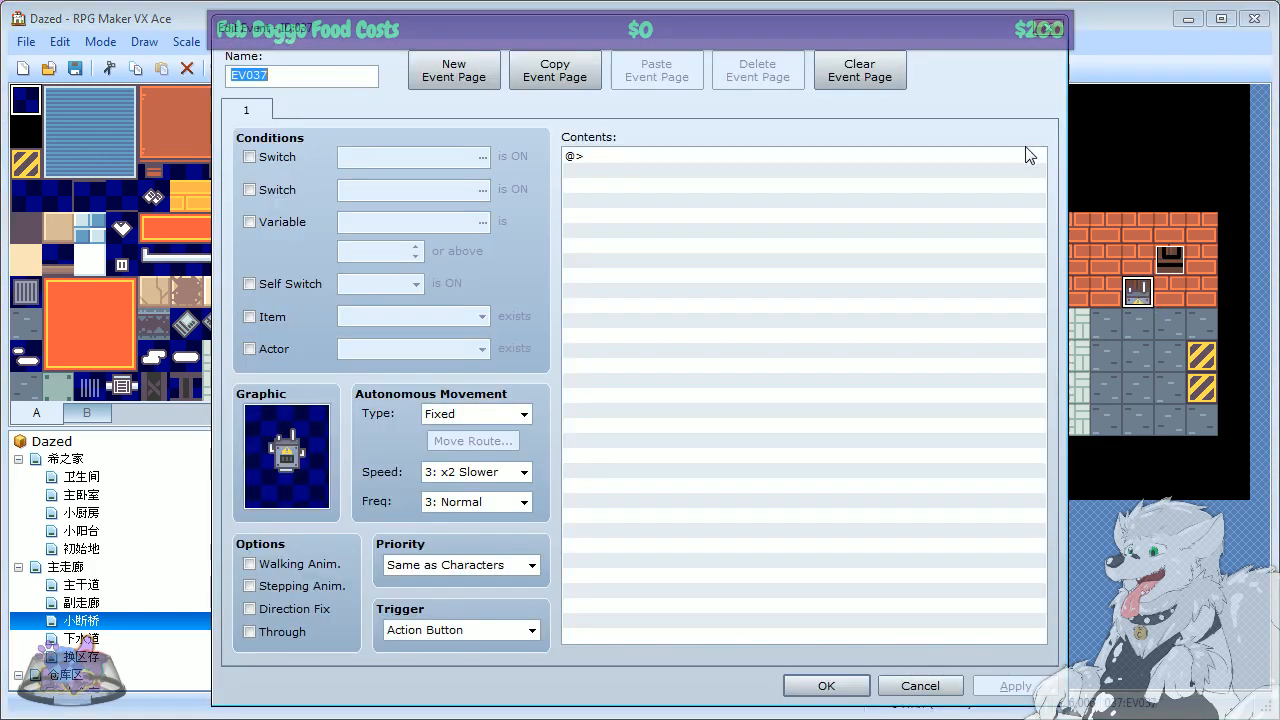
left_click(1047, 33)
double_click(1169, 258)
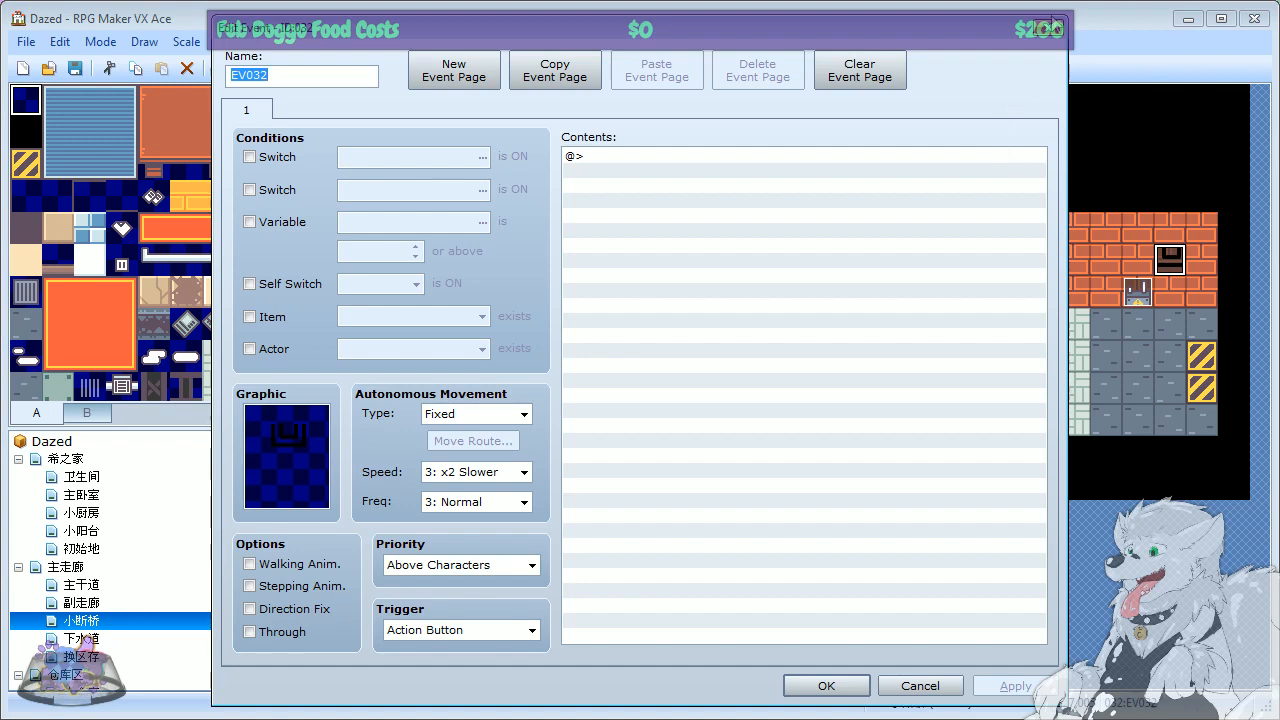
Step: Close the open event and create a new event at tile (8,8) on the walkway west of the gap in map 小断桥
left_click(1062, 35)
right_click(560, 357)
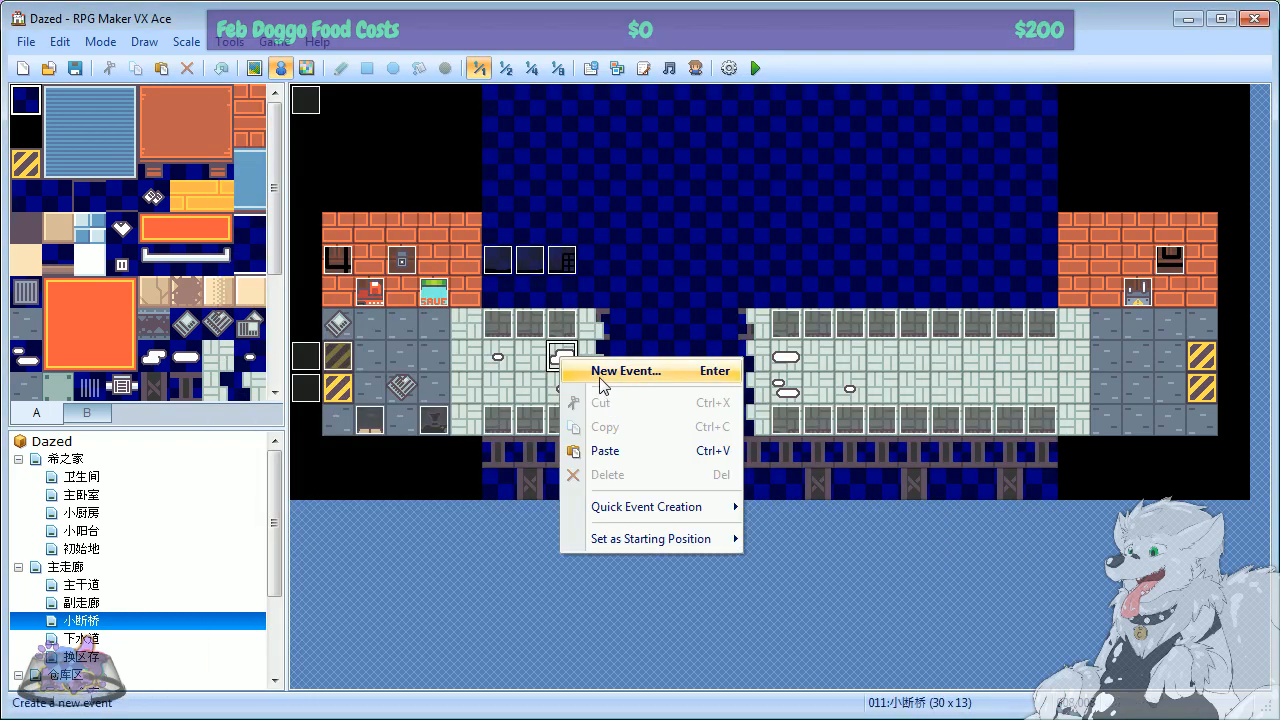
left_click(605, 370)
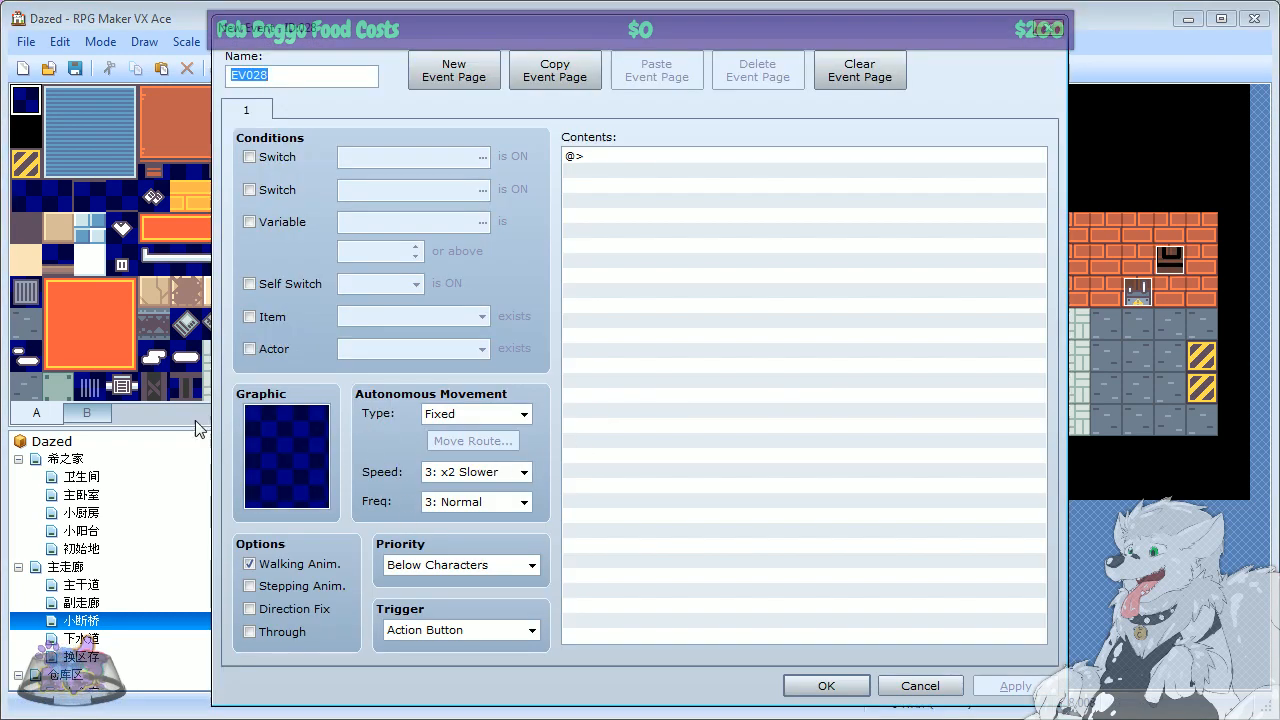
double_click(288, 452)
Step: Add a Transfer Player command to the event, sending the player to map 副走廊 at (015,009)
double_click(624, 157)
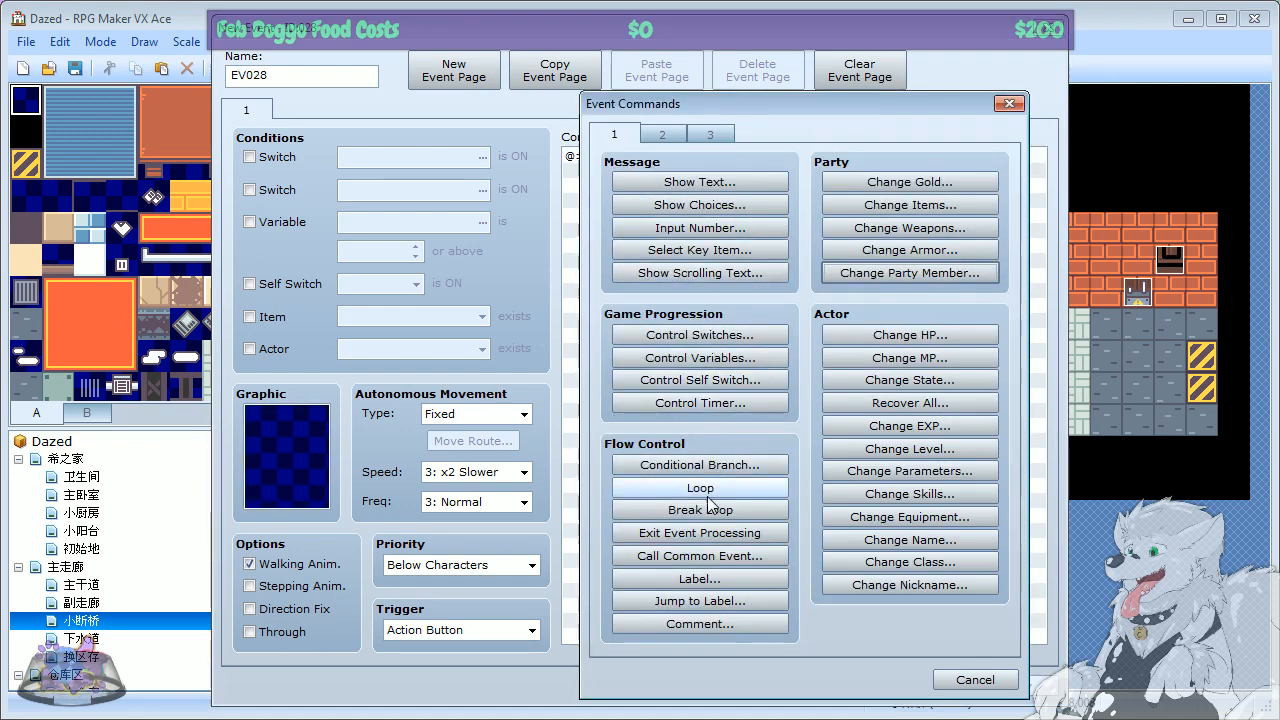
left_click(706, 135)
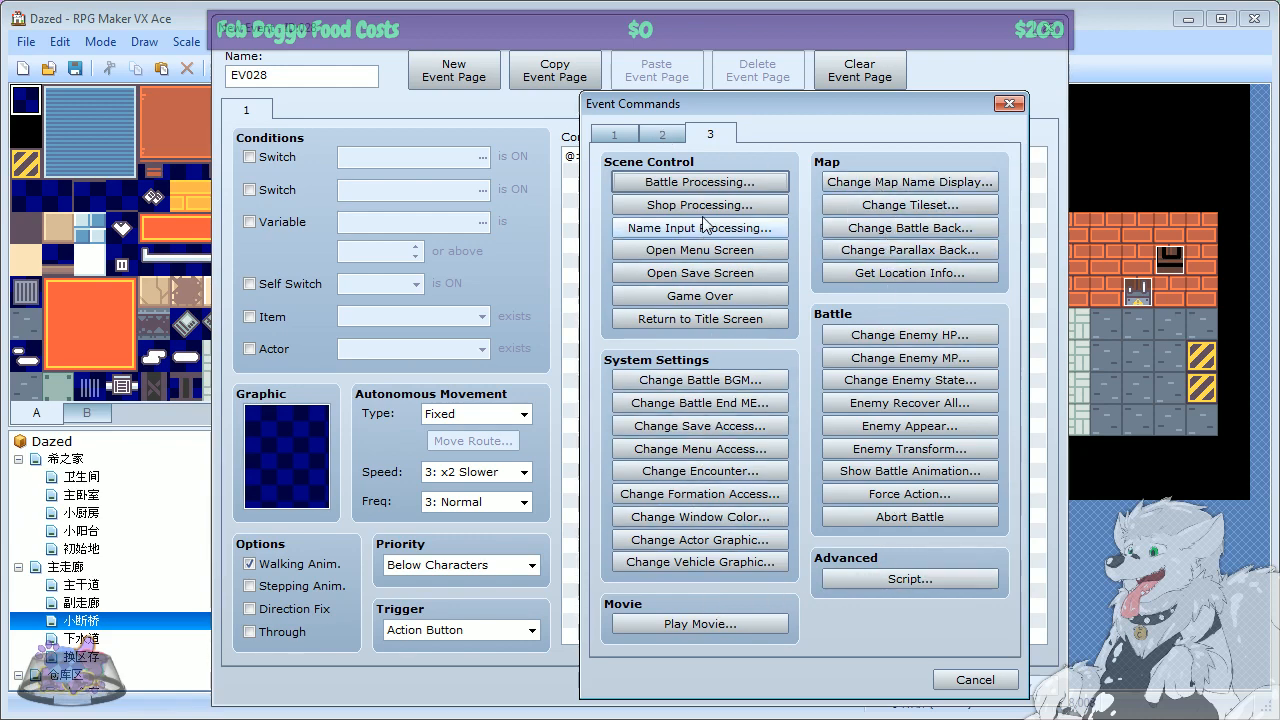
left_click(662, 134)
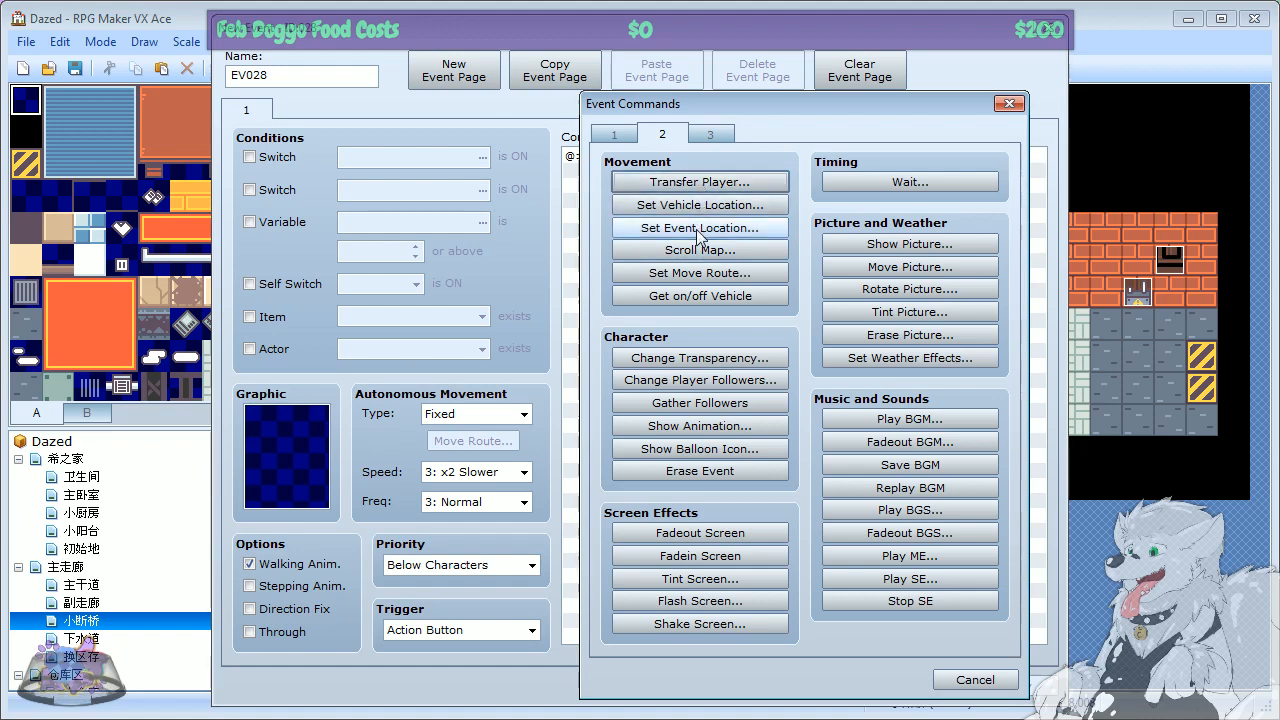
left_click(710, 182)
double_click(853, 326)
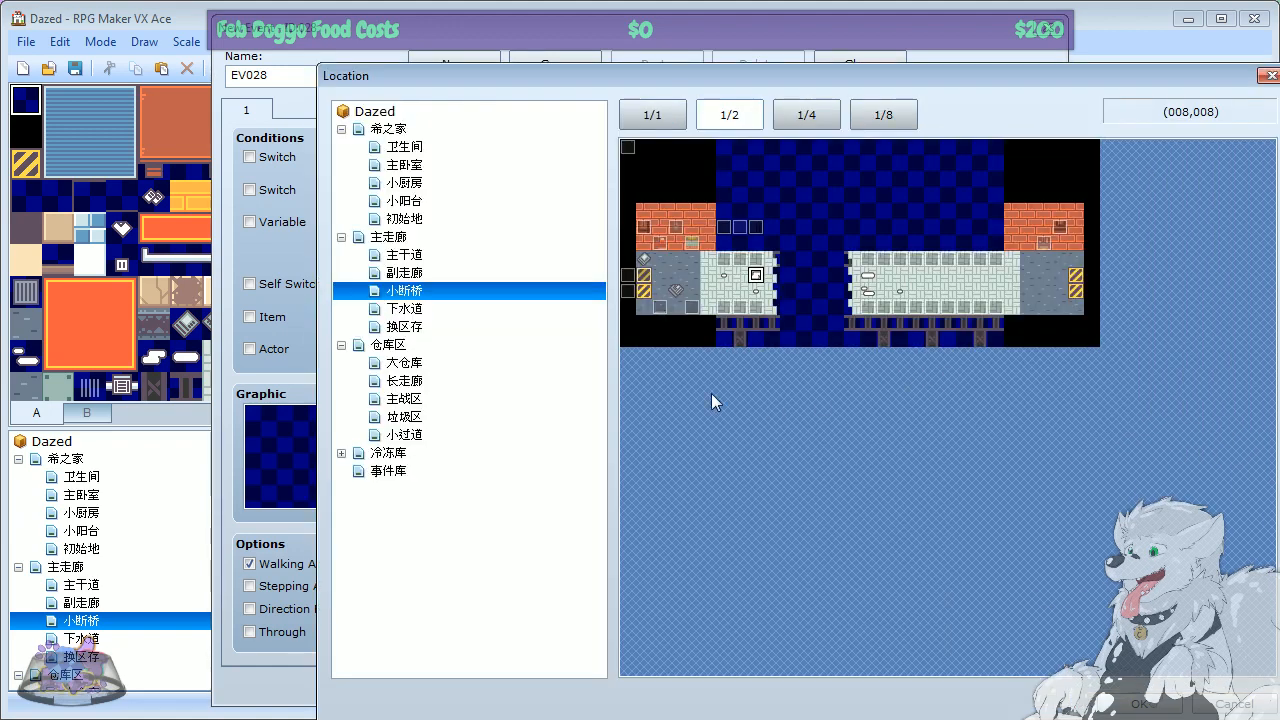
left_click(412, 274)
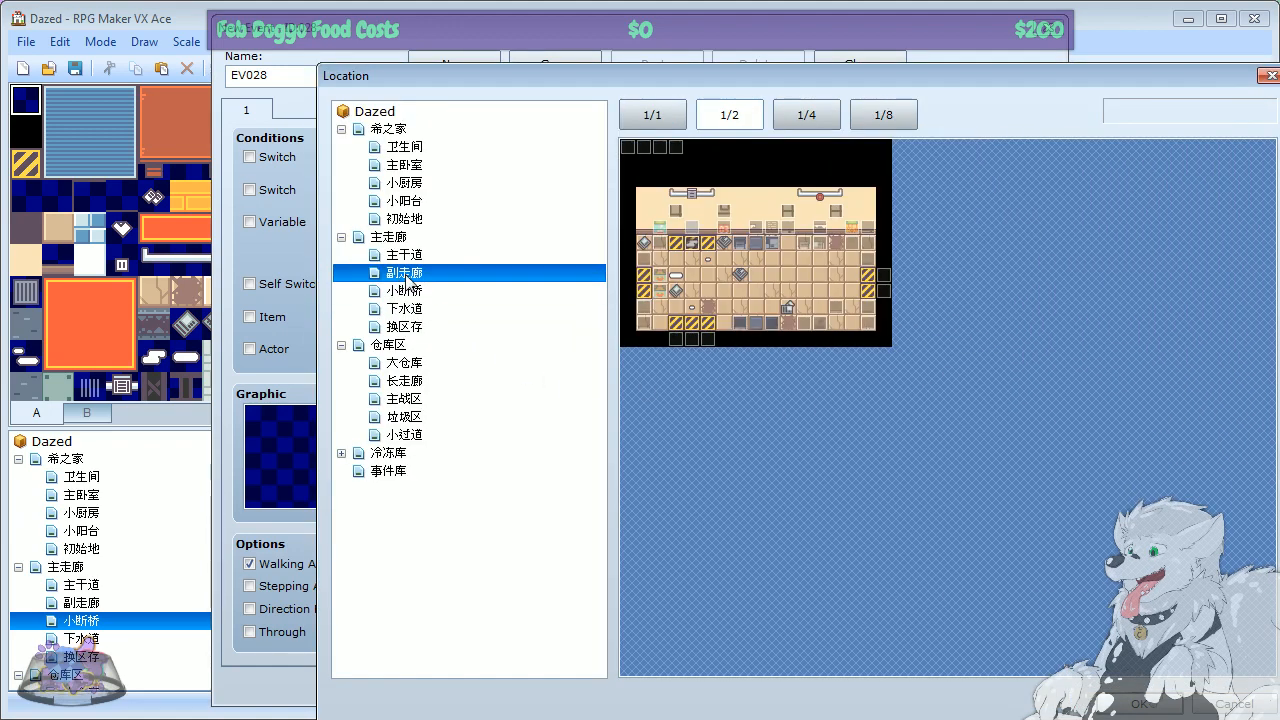
double_click(869, 292)
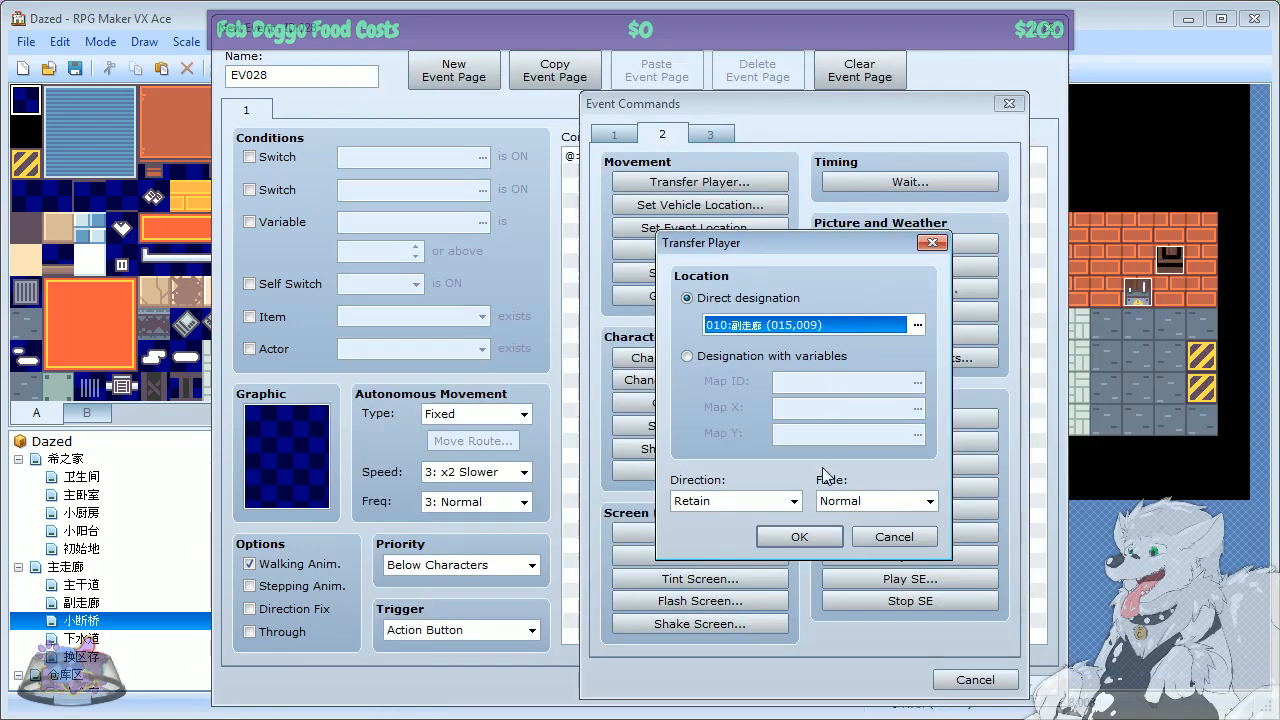
left_click(798, 537)
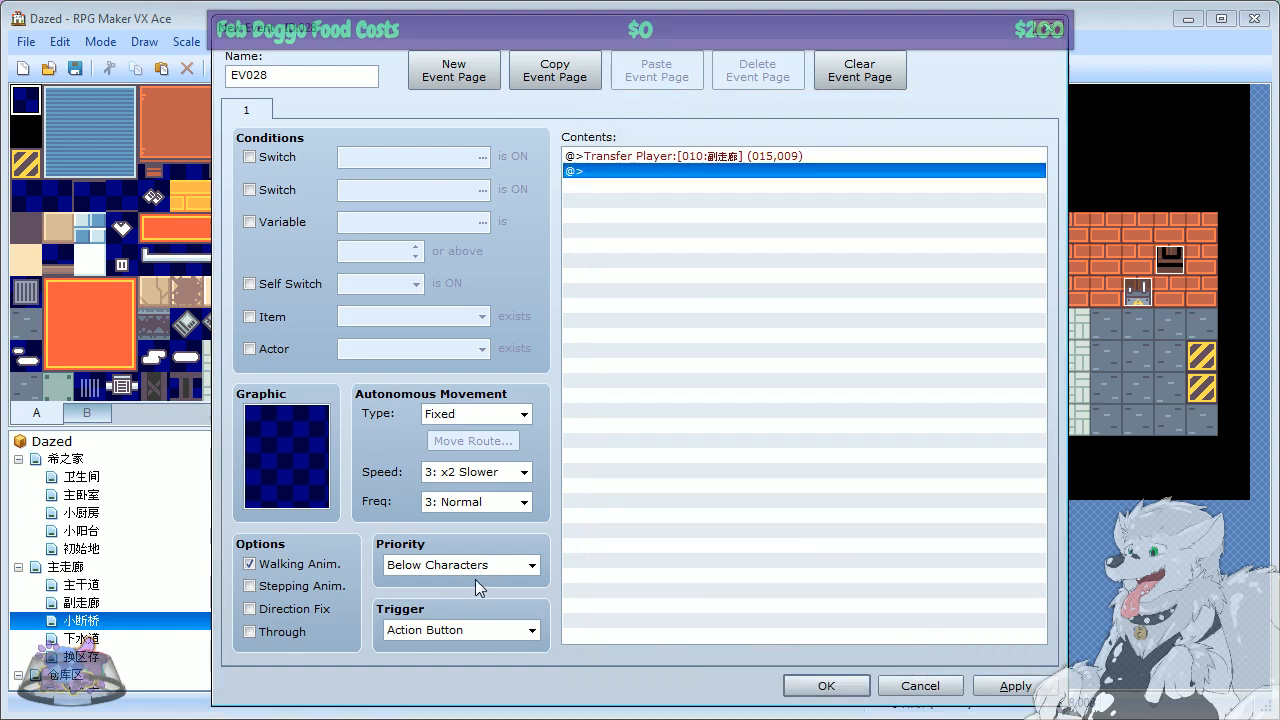
Step: Set the event's trigger to Player Touch, apply the change and close the event editor
left_click(435, 630)
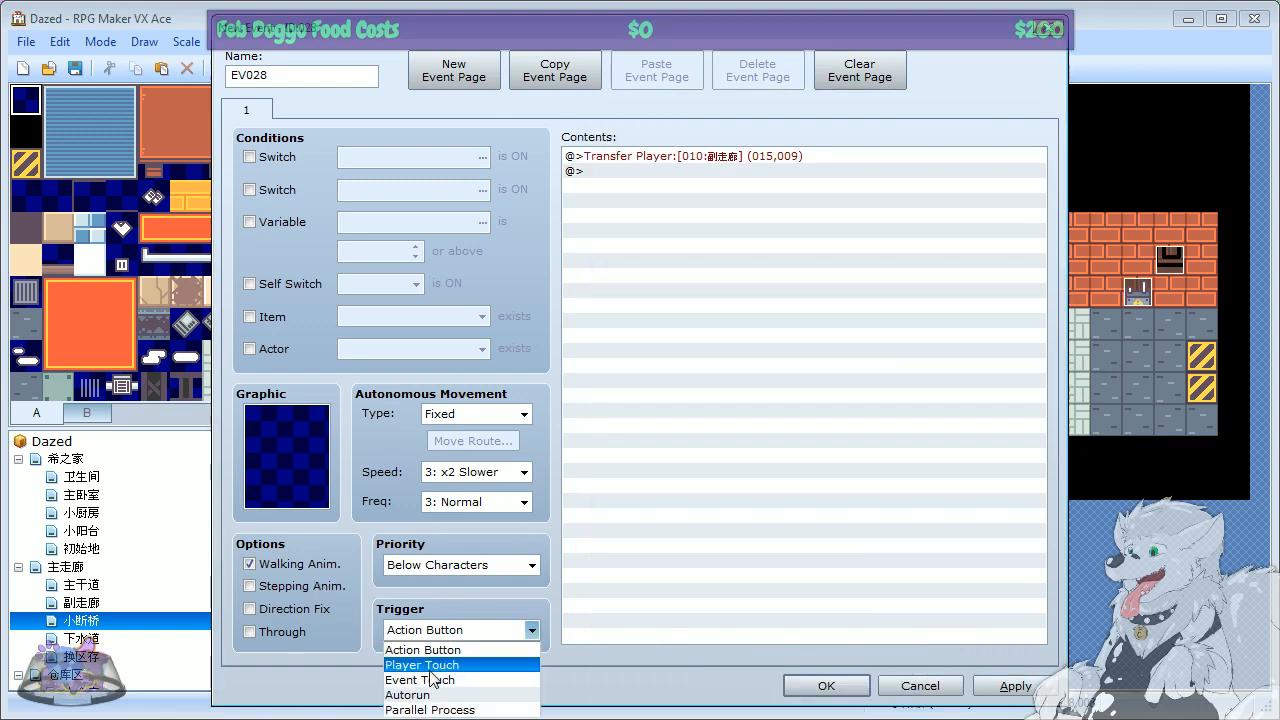
left_click(432, 677)
left_click(1012, 688)
left_click(904, 688)
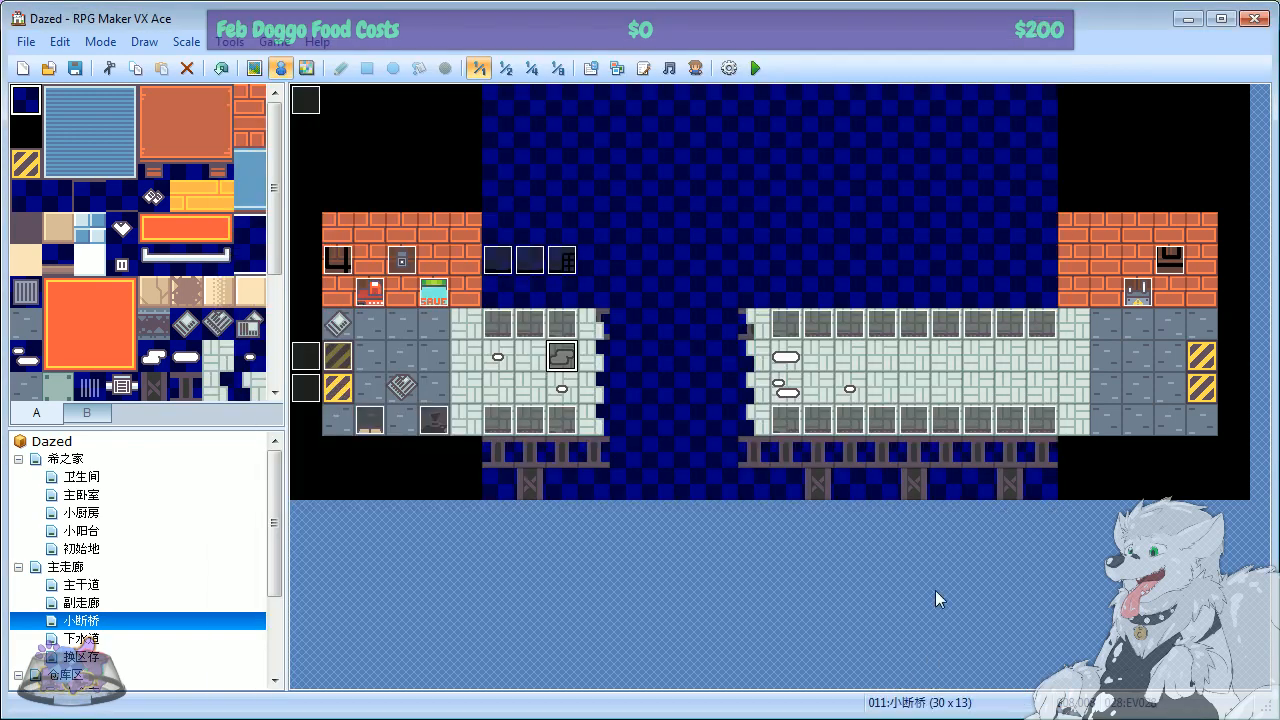
Step: Playtest the game from save slot 2 and walk the character onto the new transfer event
left_click(755, 67)
left_click(560, 420)
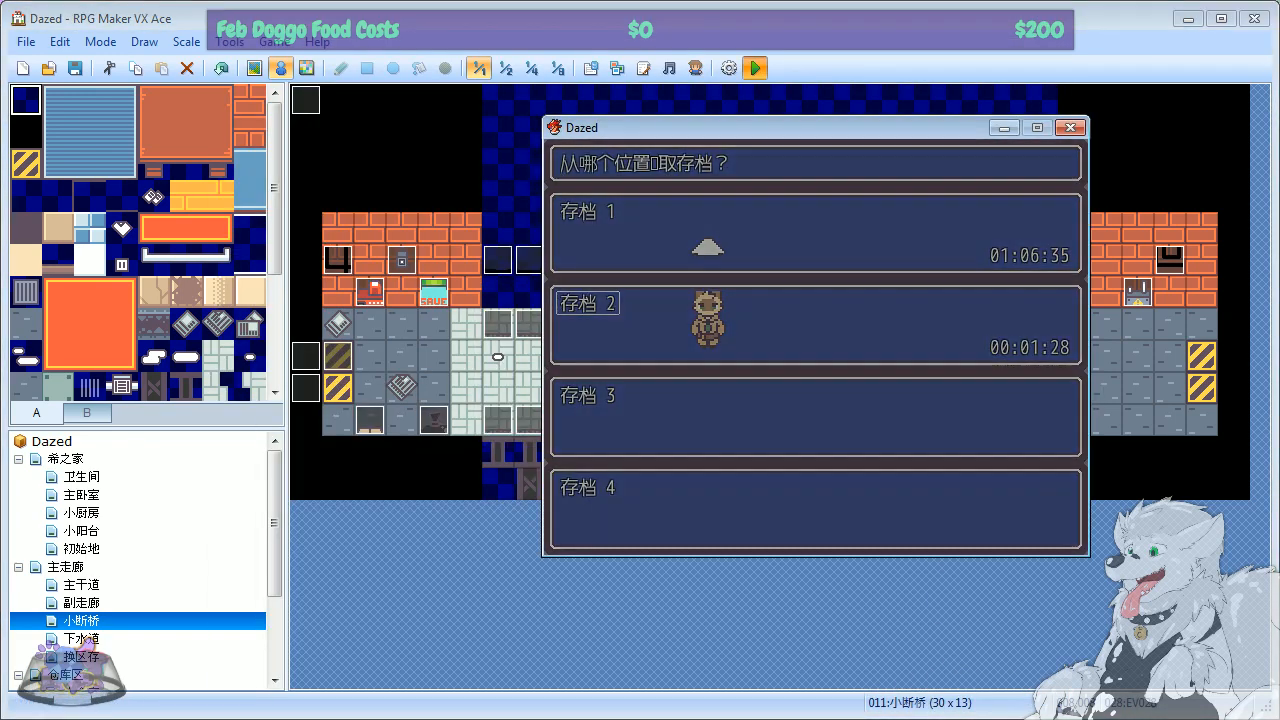
key("Right")
key("Down")
key("Right")
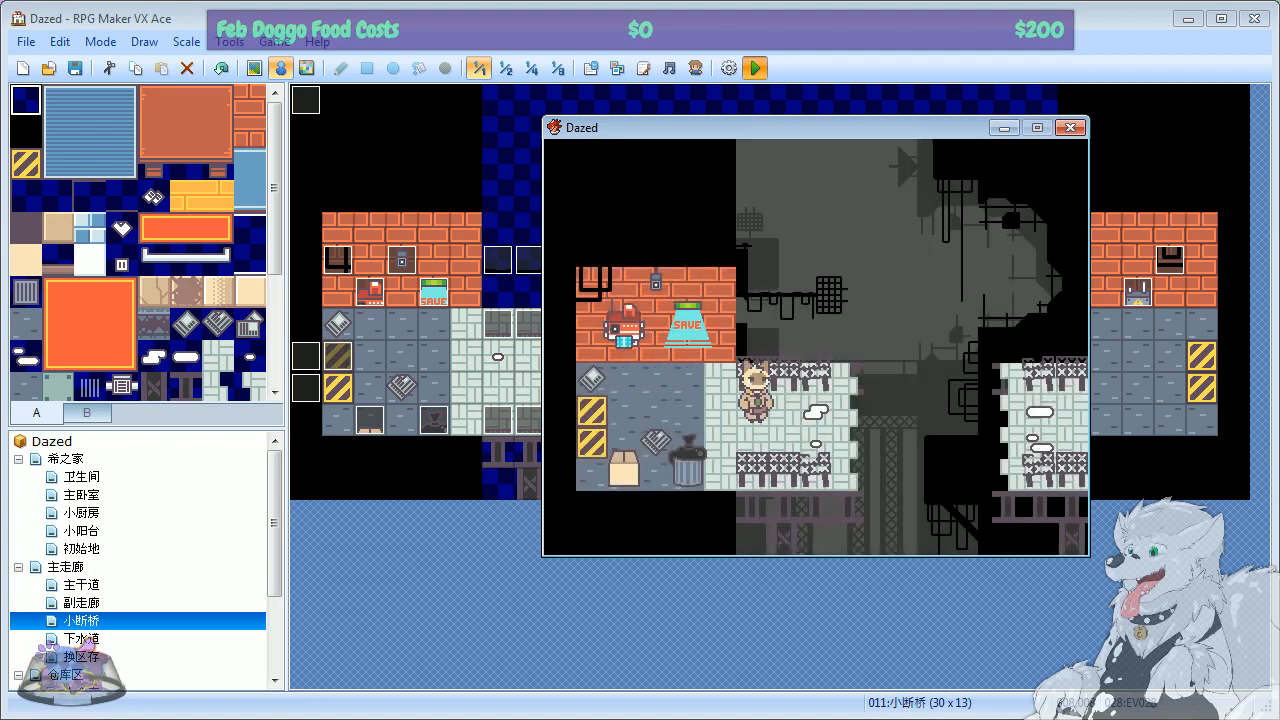
key("Left")
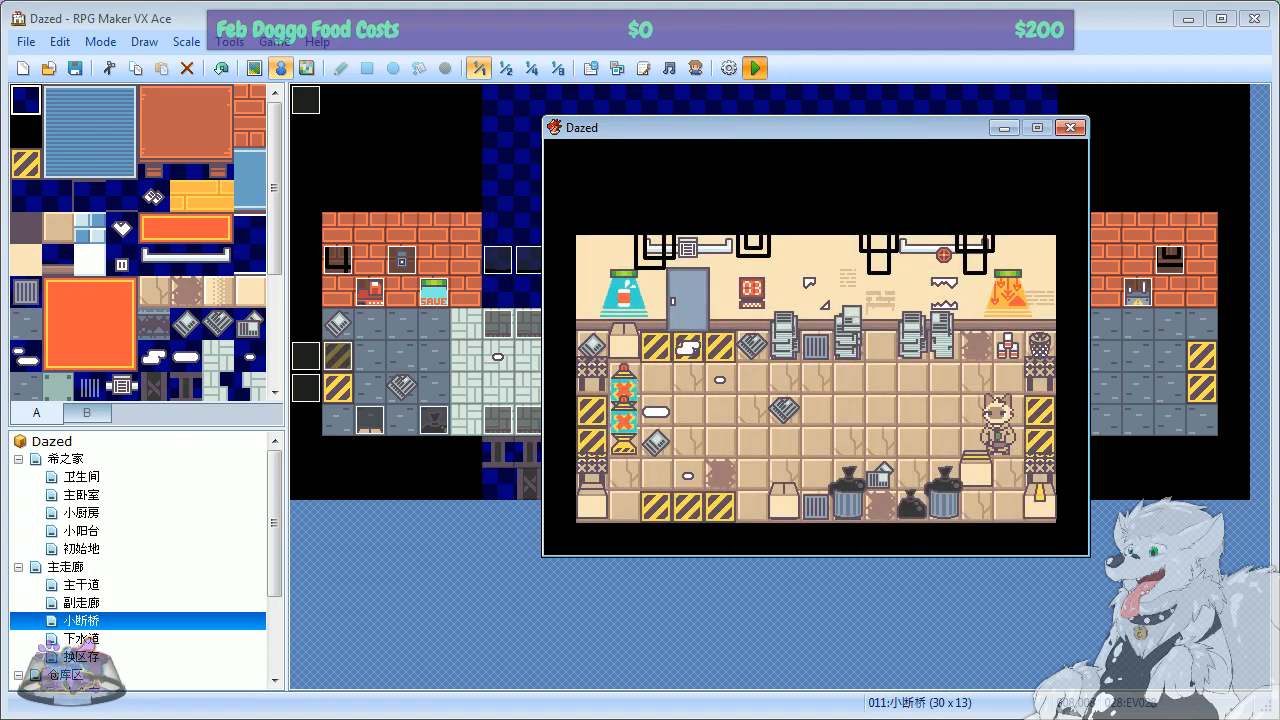
Step: Walk the character west into 副走廊 to start the cutscene and advance through its dialogue
key("Left")
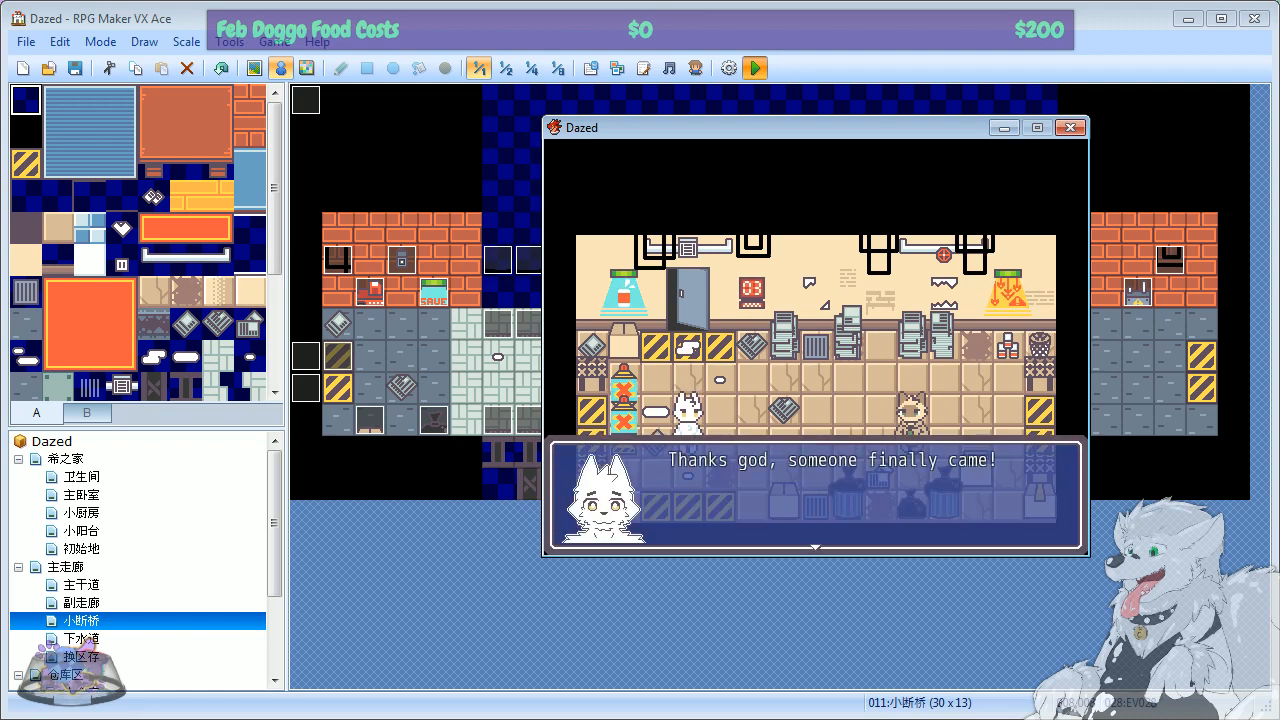
key("Return")
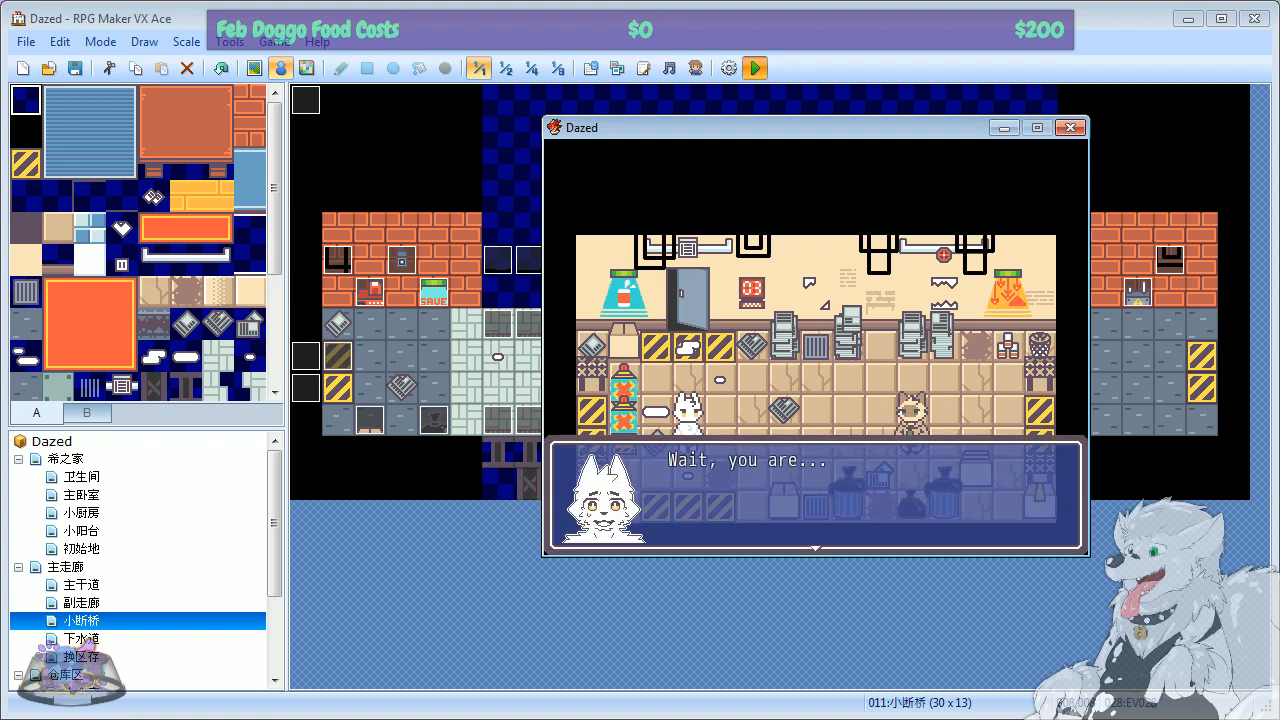
key("Return")
key("Return")
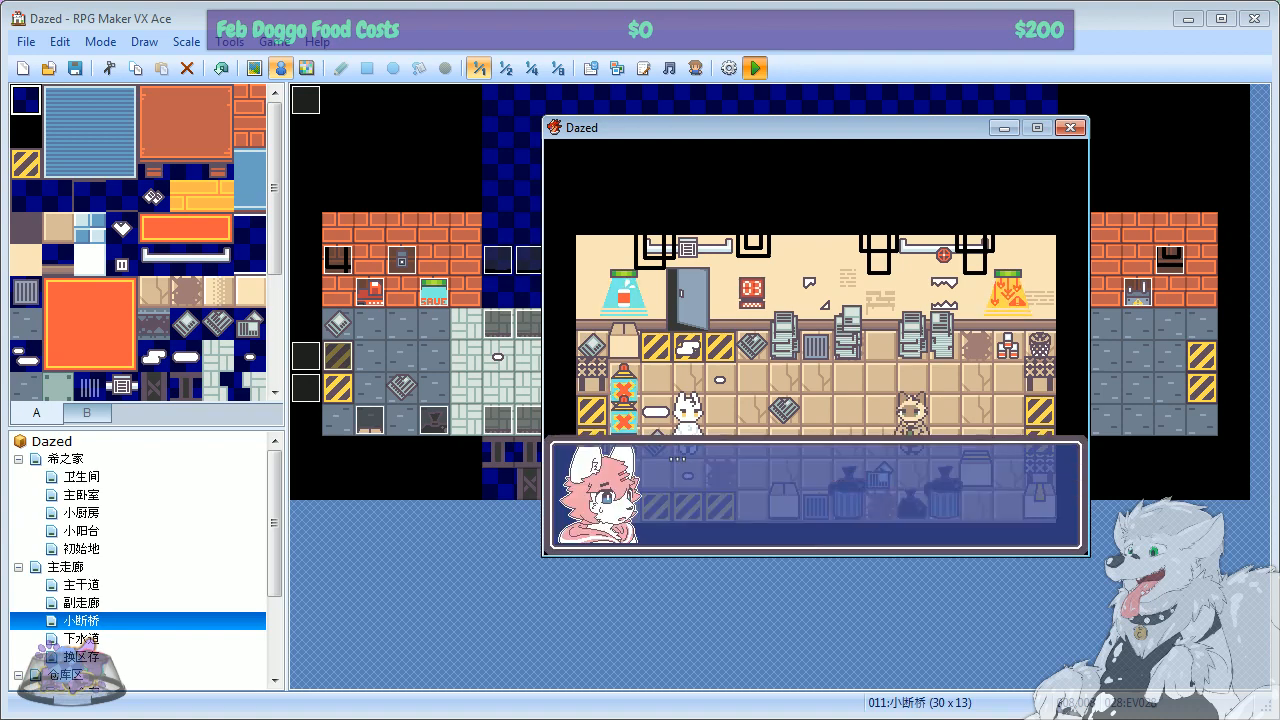
key("Return")
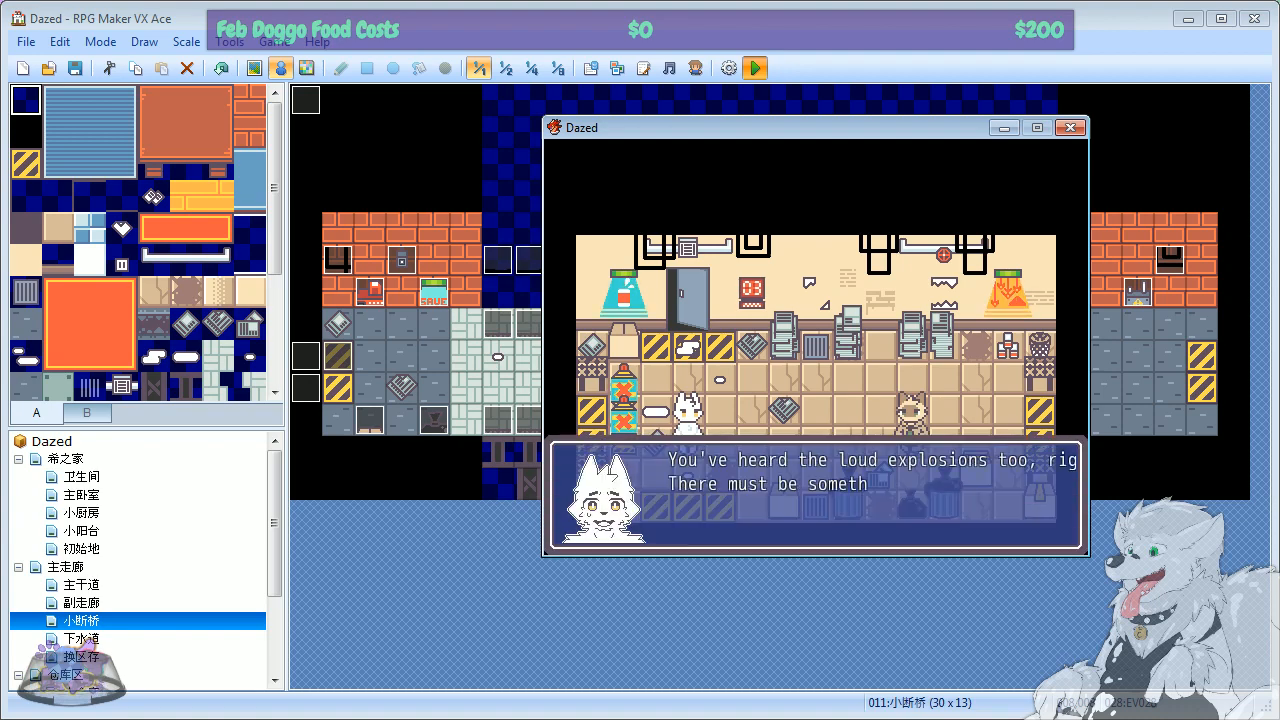
key("Return")
key("Return")
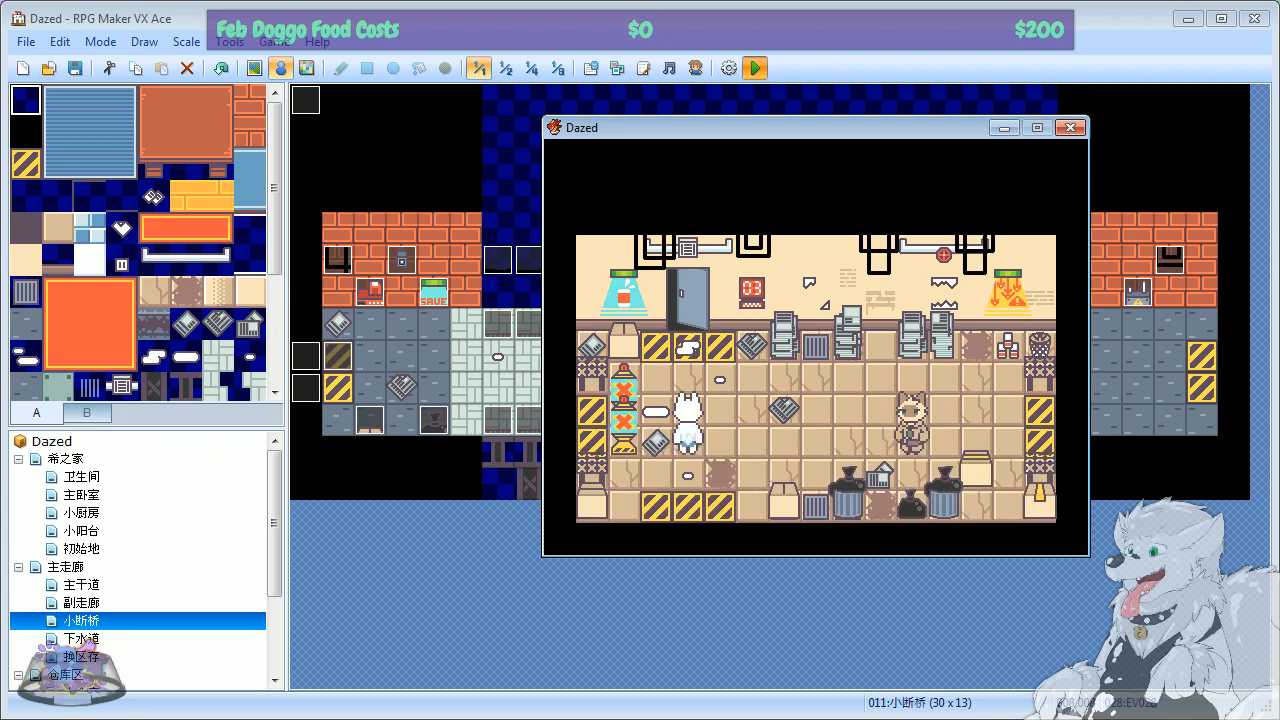
key("Return")
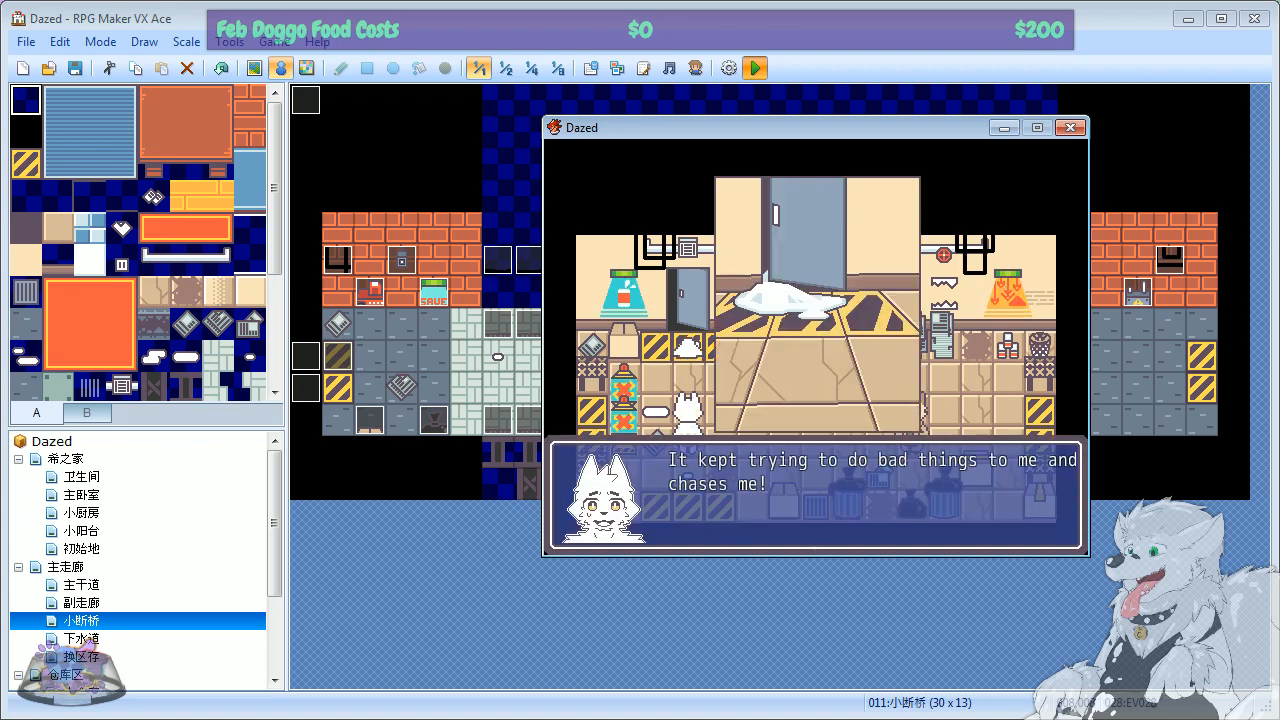
key("Return")
key("Return")
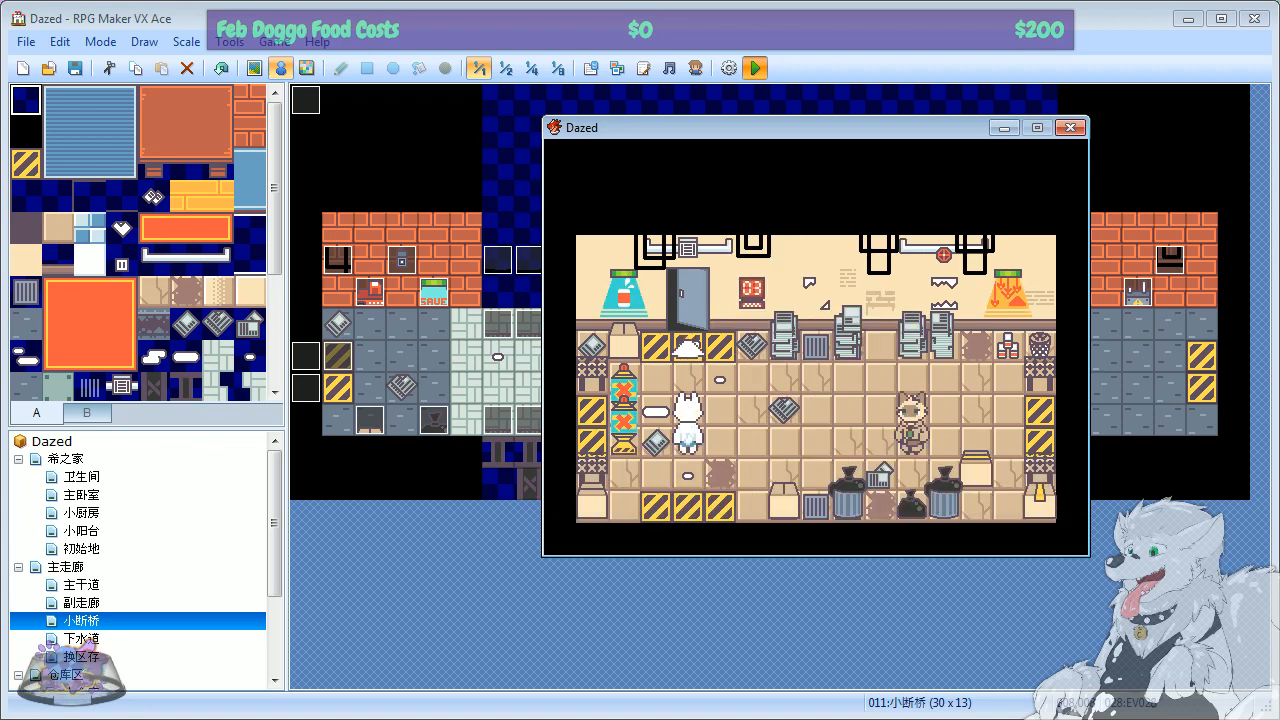
key("Return")
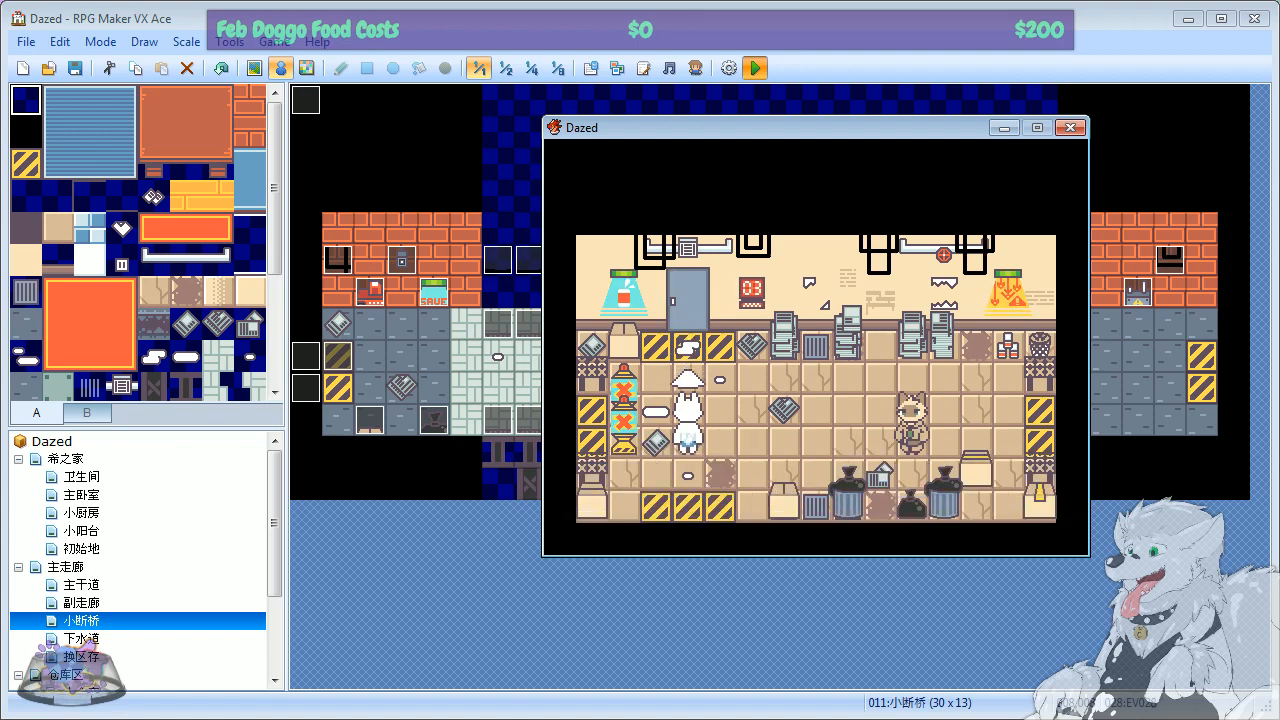
key("Return")
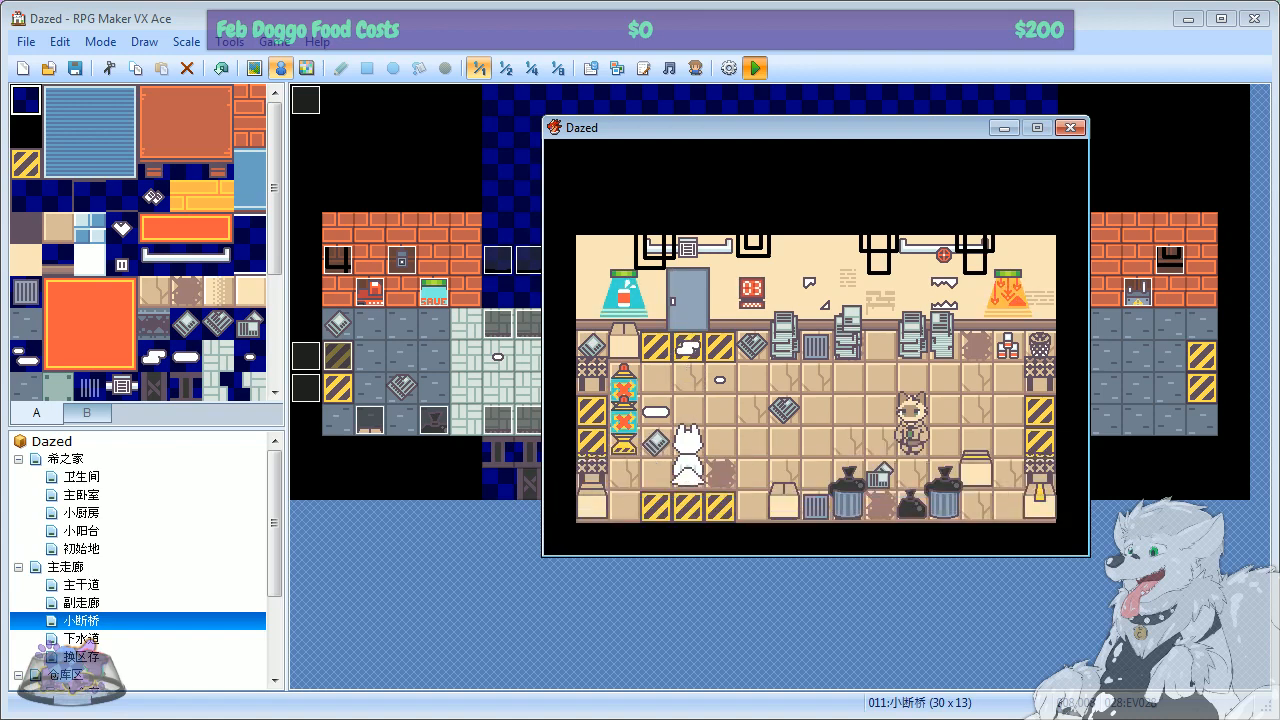
key("Return")
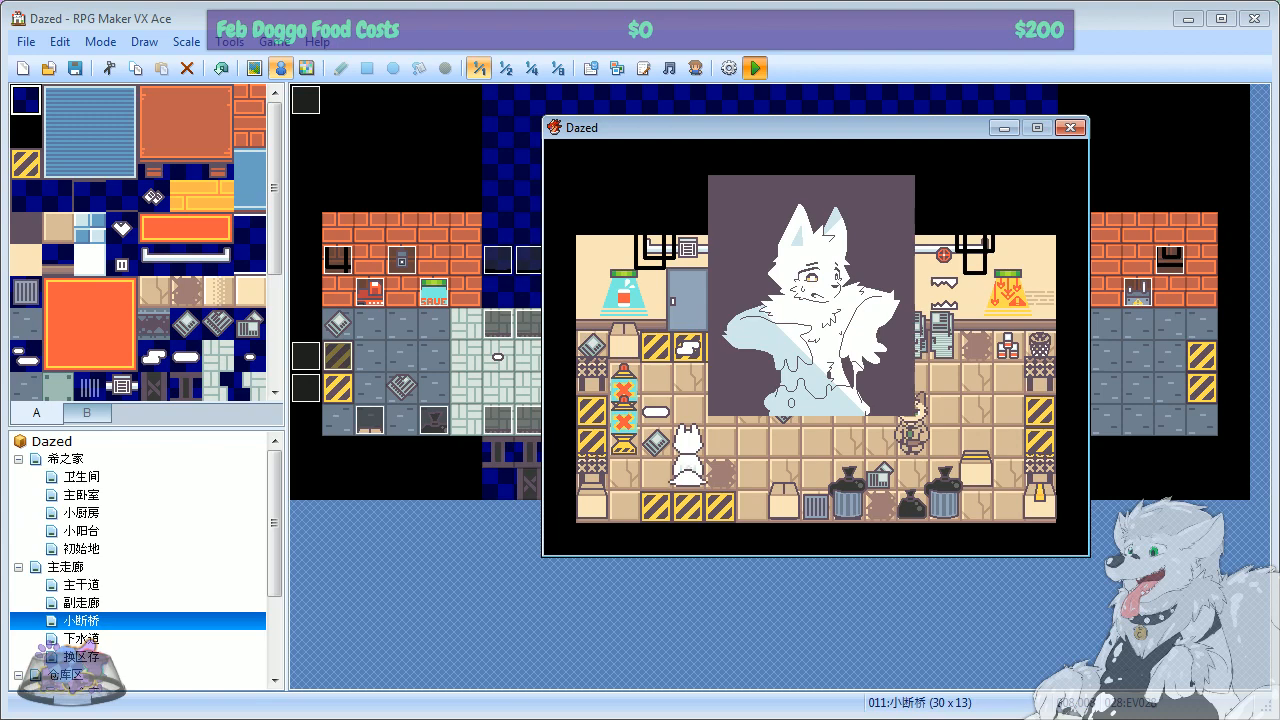
key("Return")
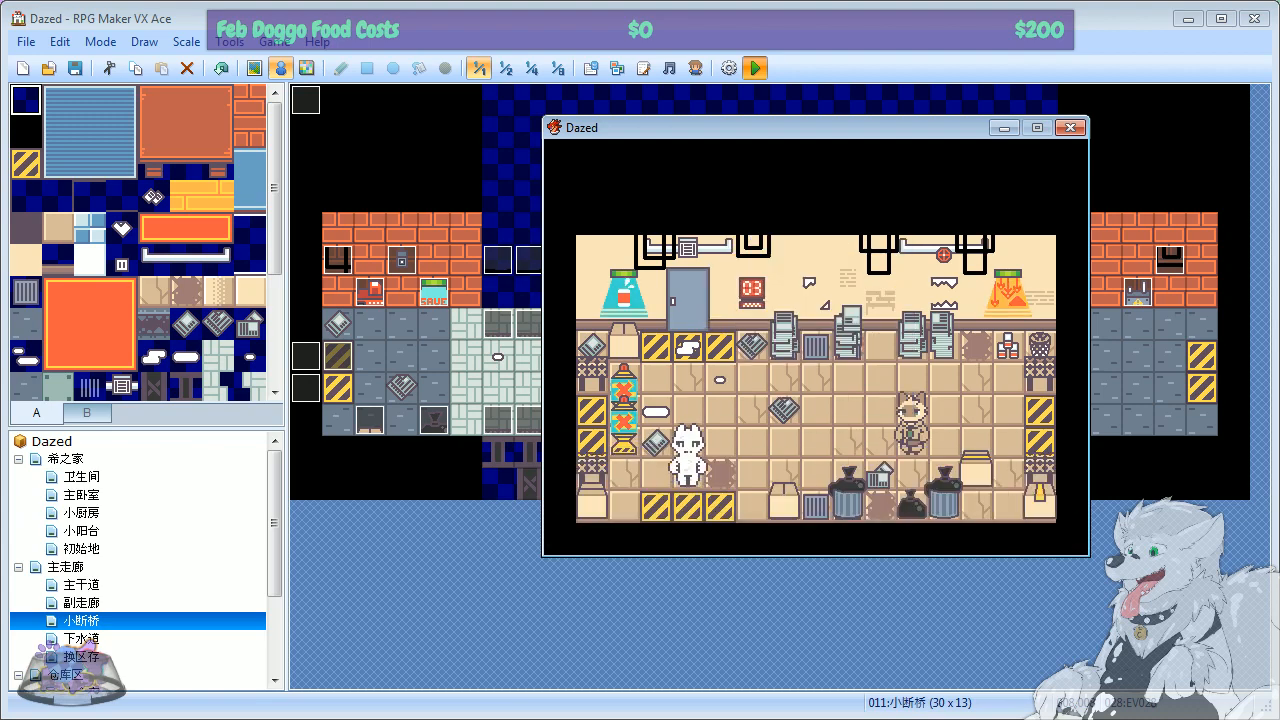
key("Return")
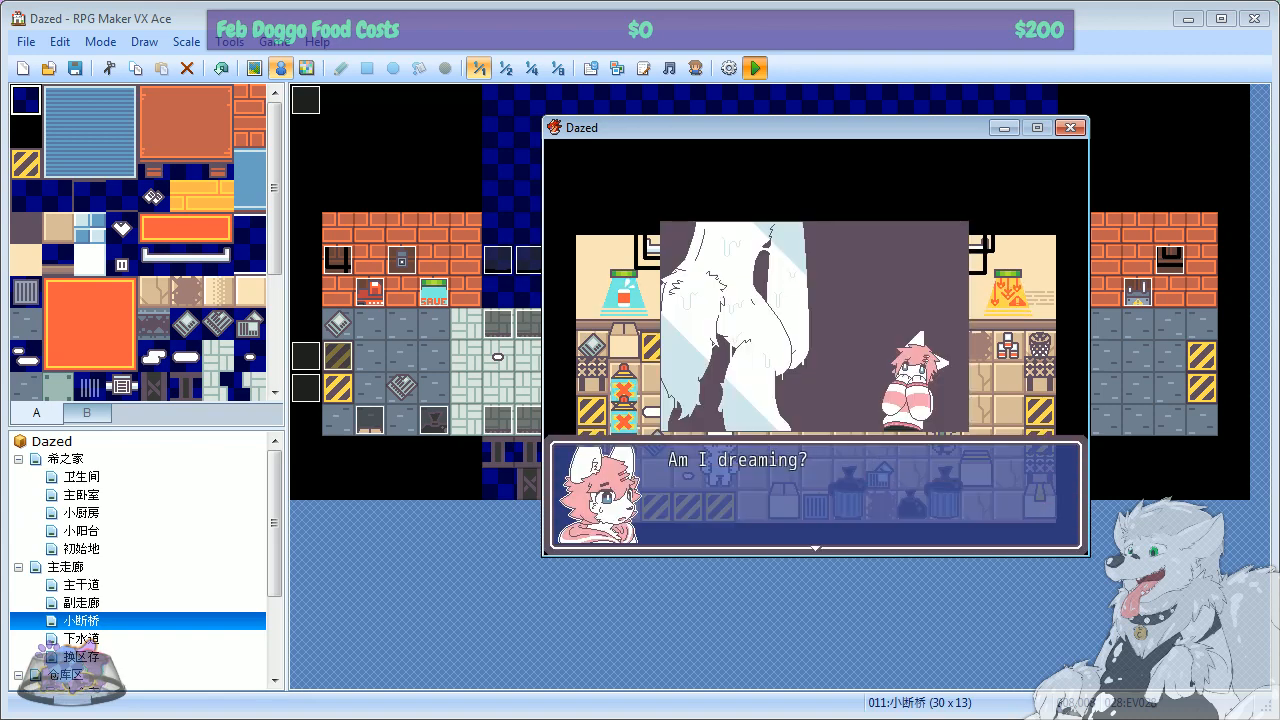
key("Return")
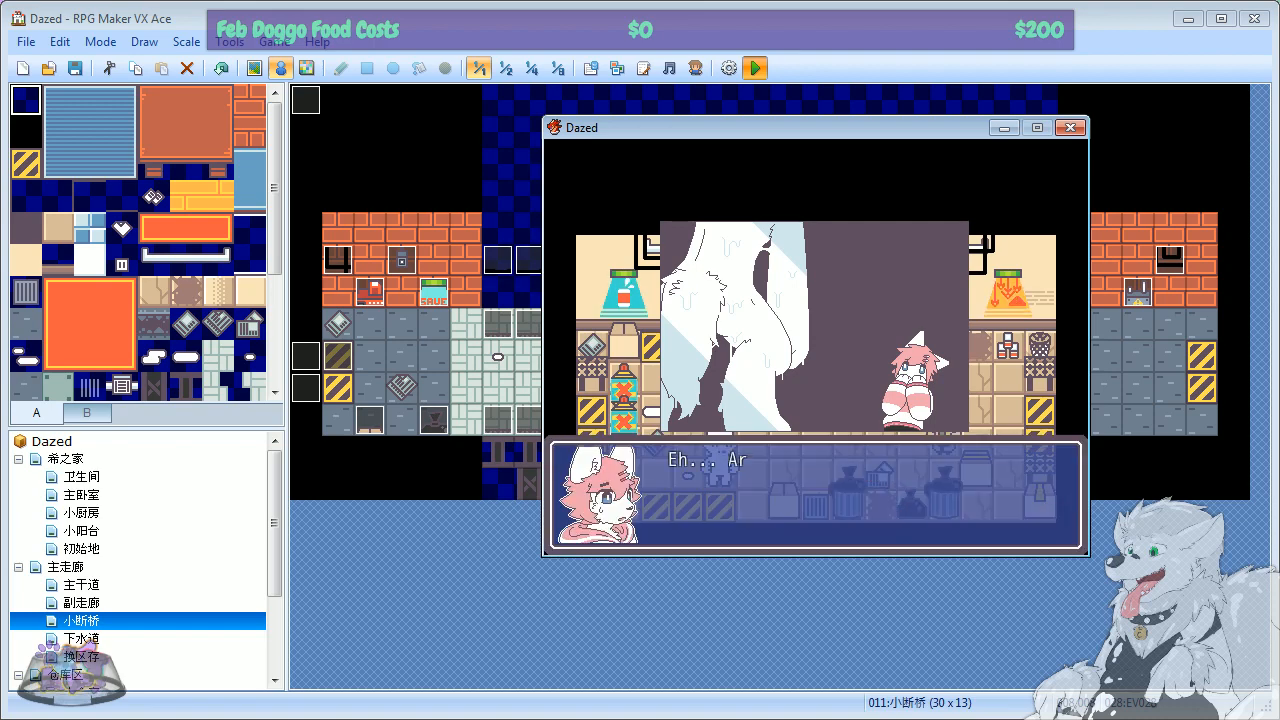
key("Return")
key("Return")
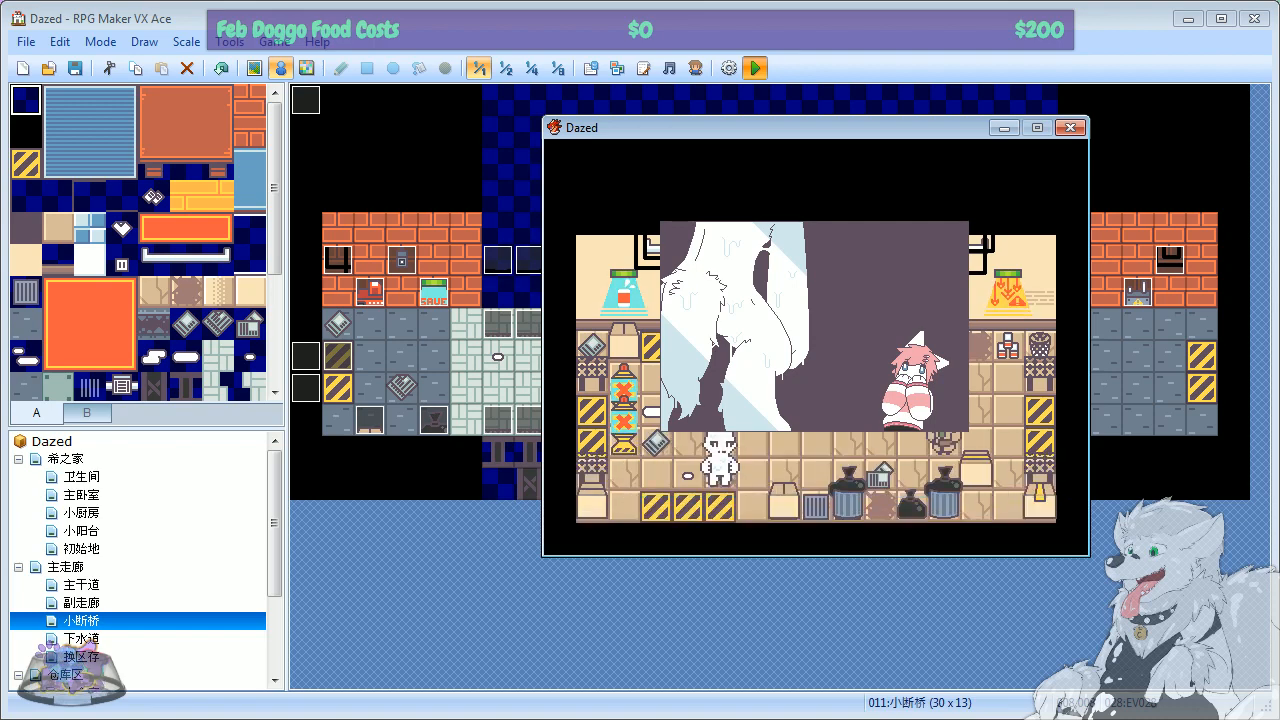
key("Return")
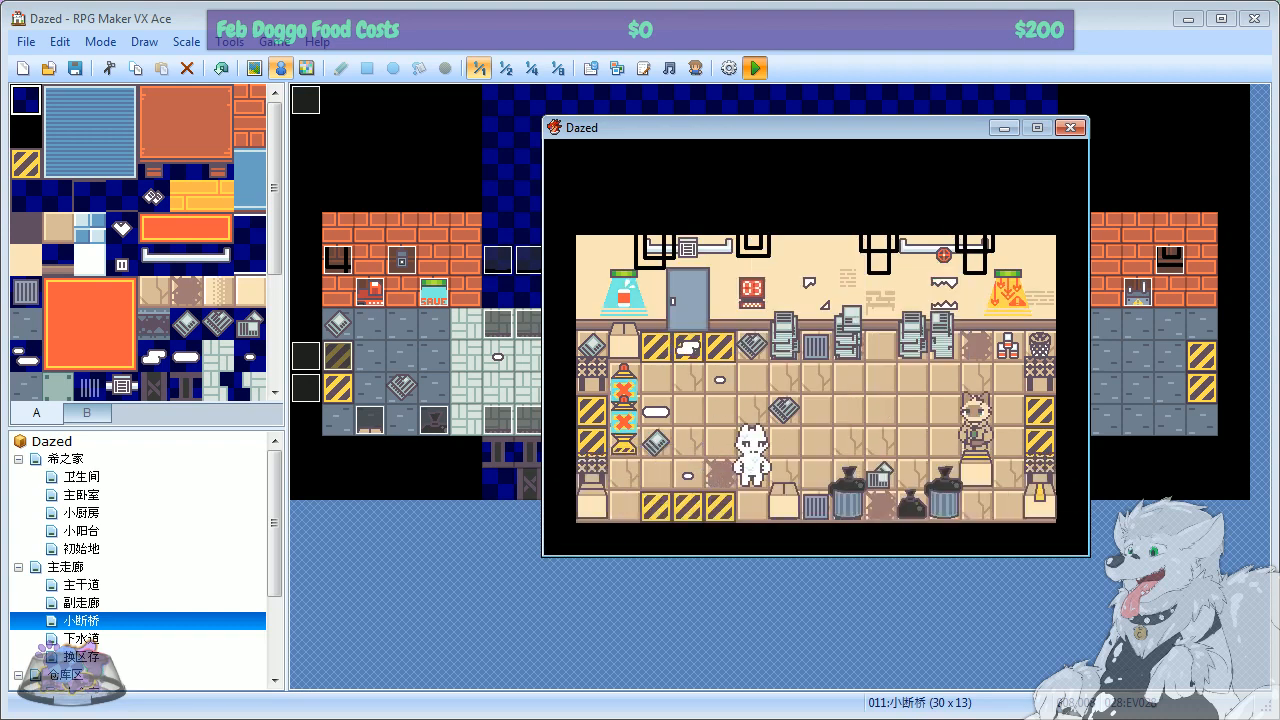
key("Return")
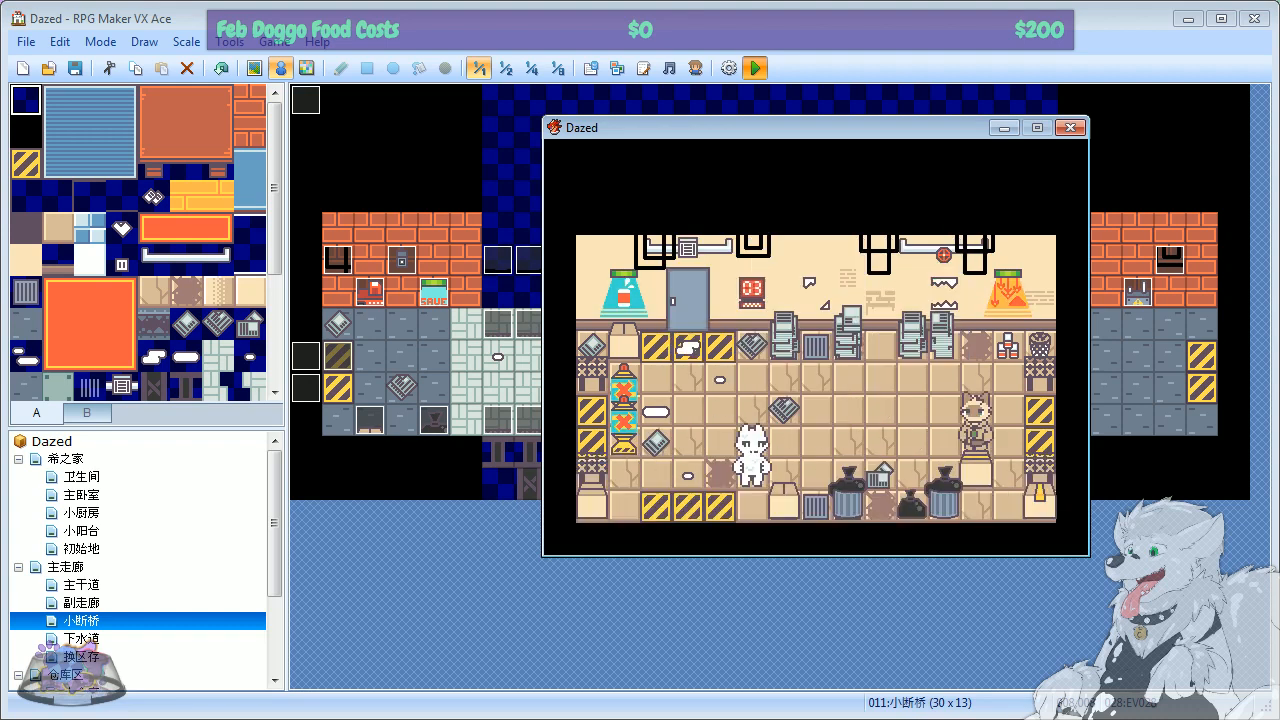
key("Return")
key("Return")
key("Return")
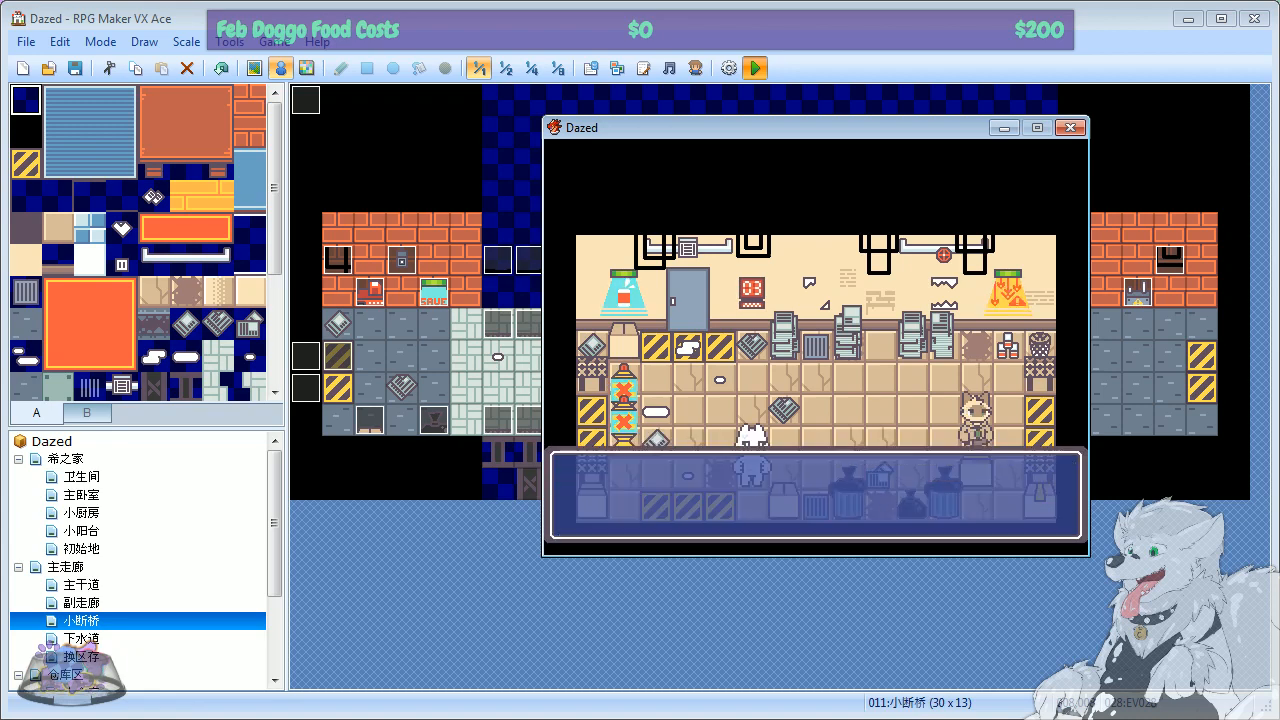
key("Return")
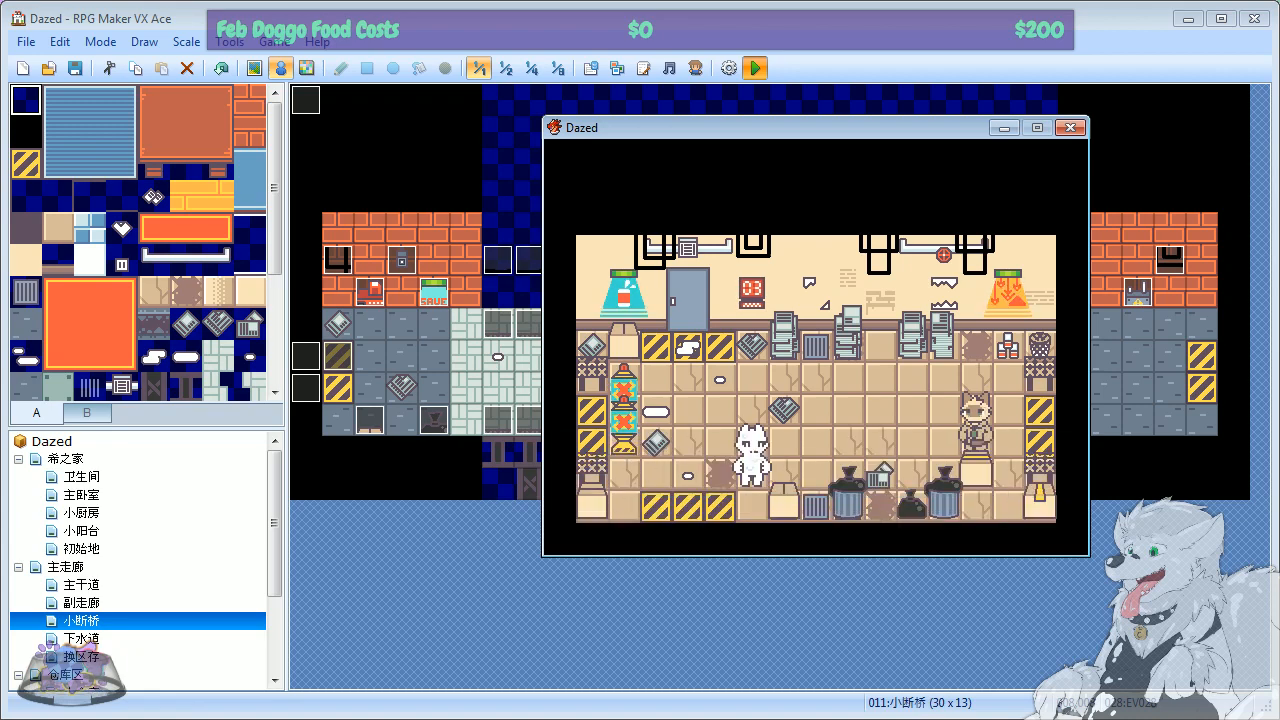
key("Return")
key("Return")
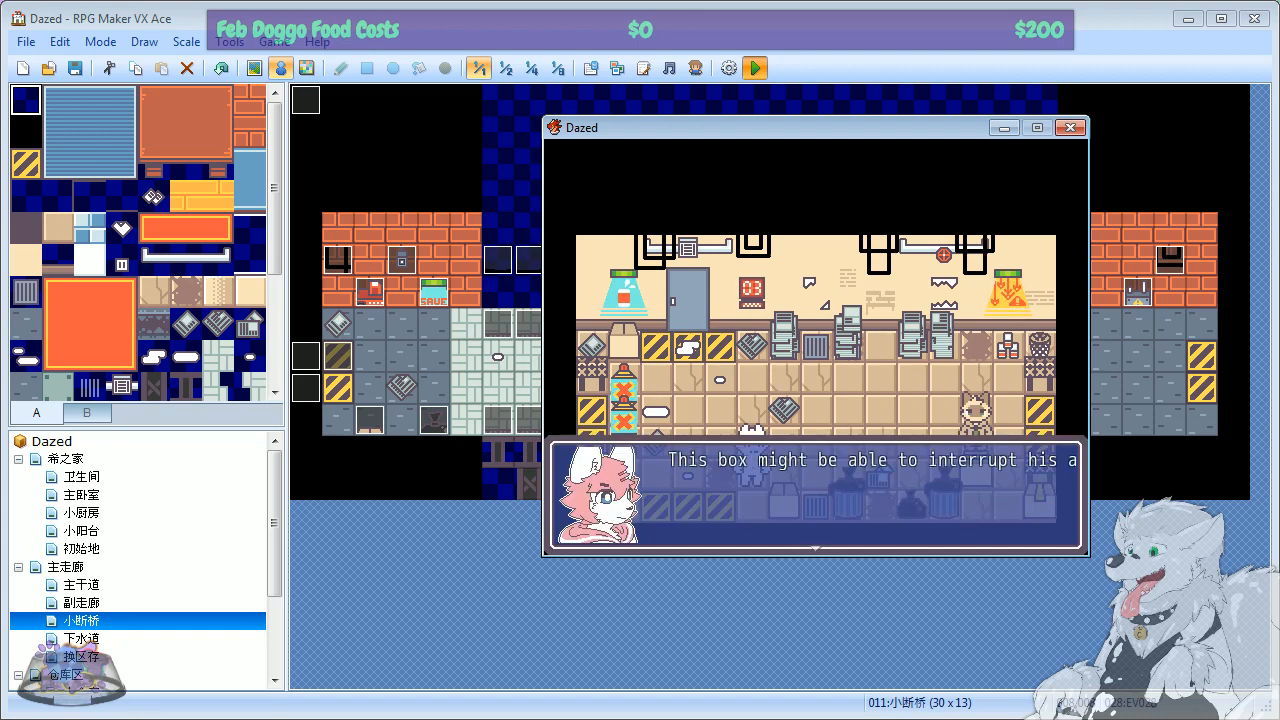
key("Return")
key("Return")
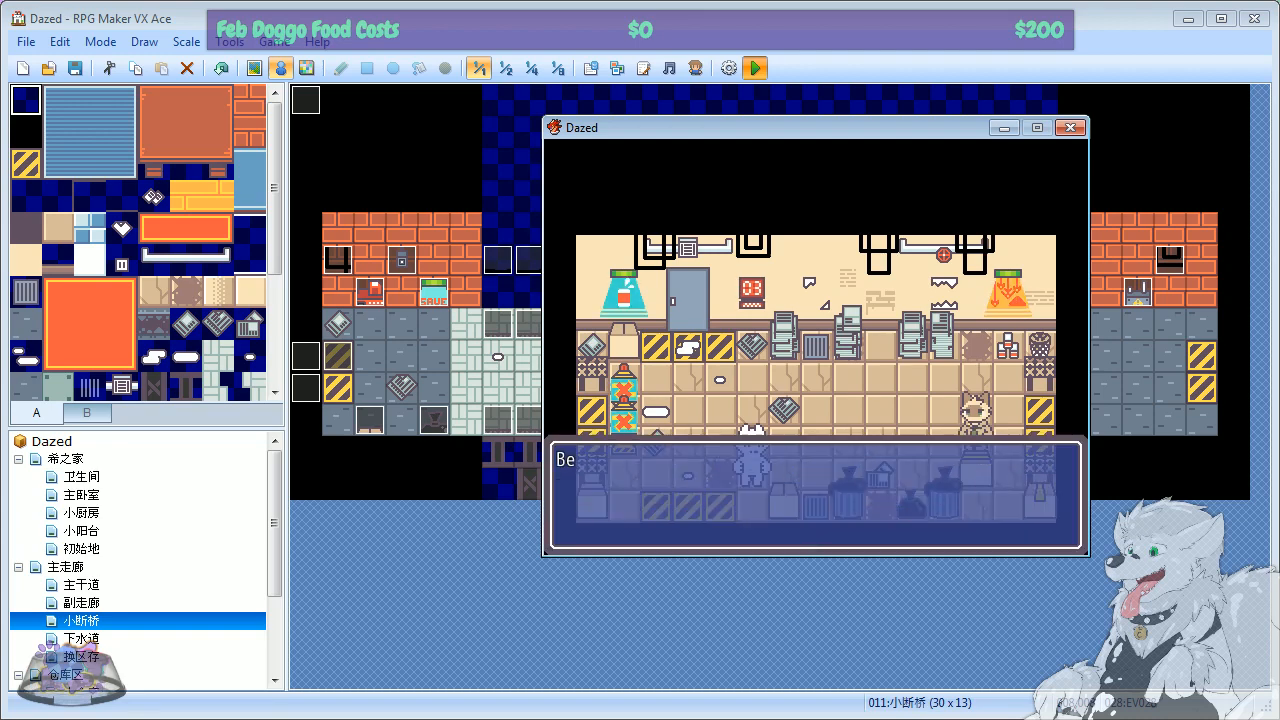
key("Return")
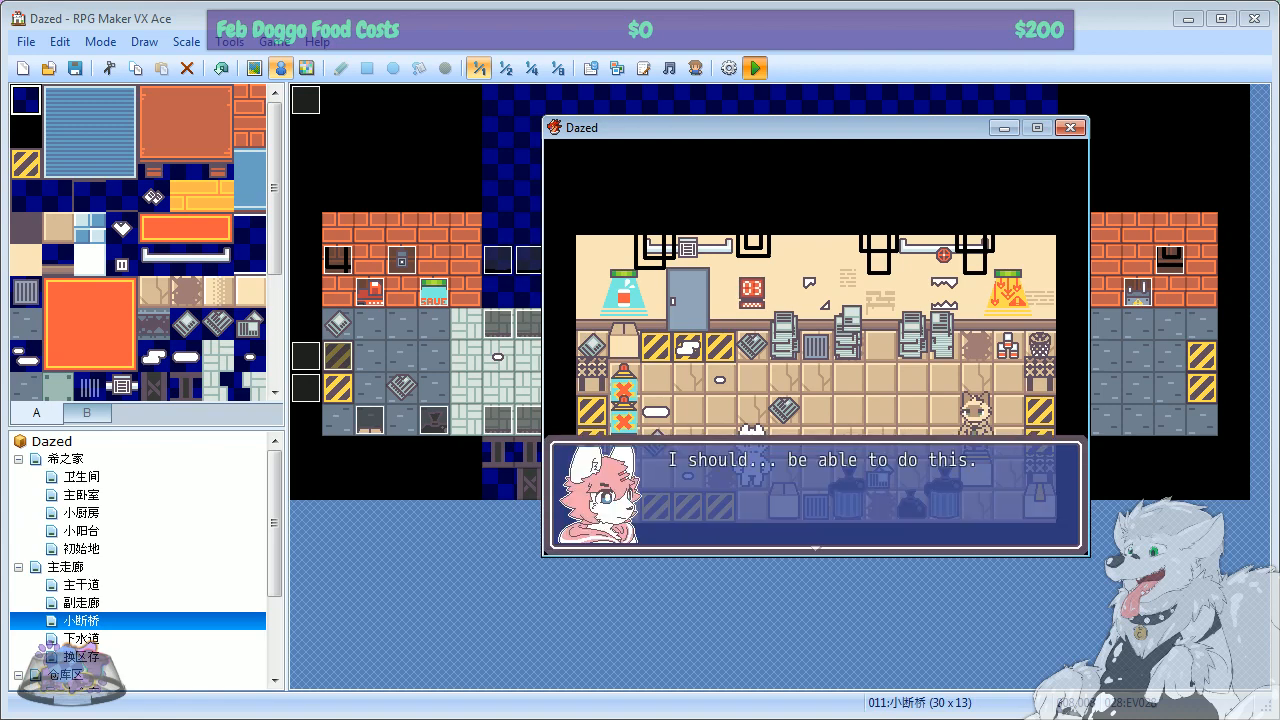
Step: Advance the remaining dialogue to start the chase and move the character around the box to evade the white monster
key("Return")
key("Return")
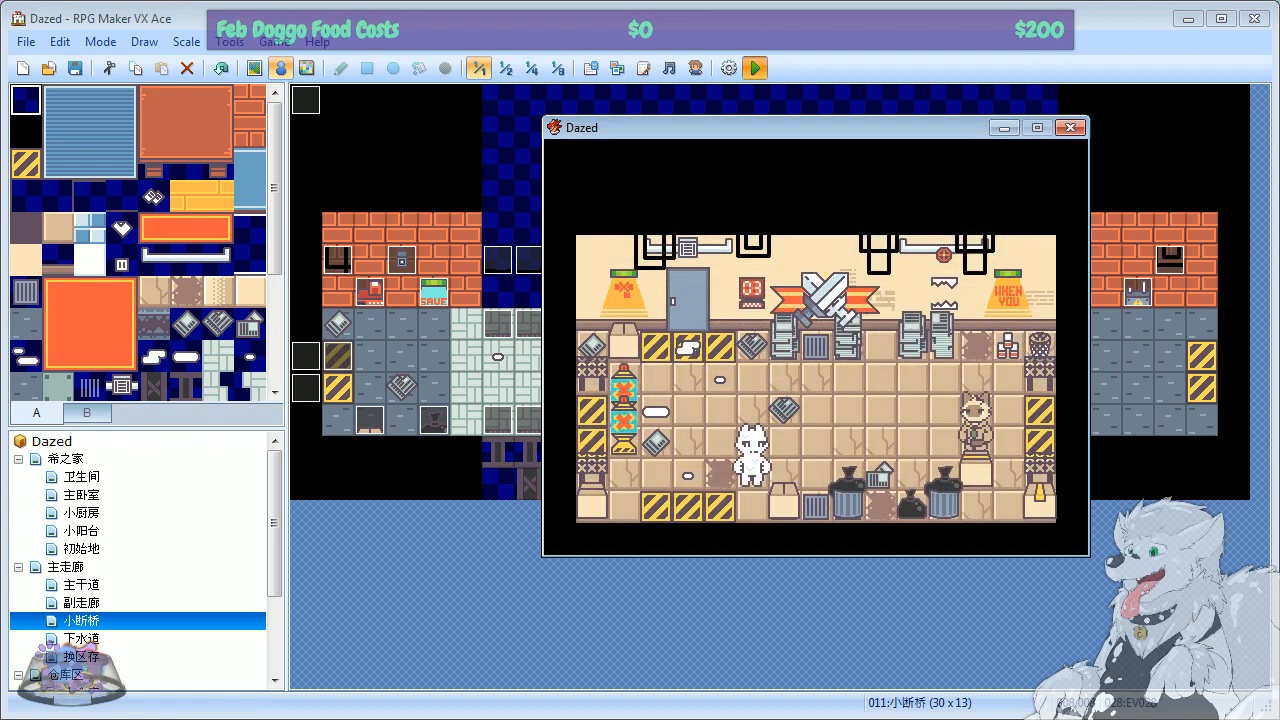
key("Right")
key("Right")
key("Right")
key("Right")
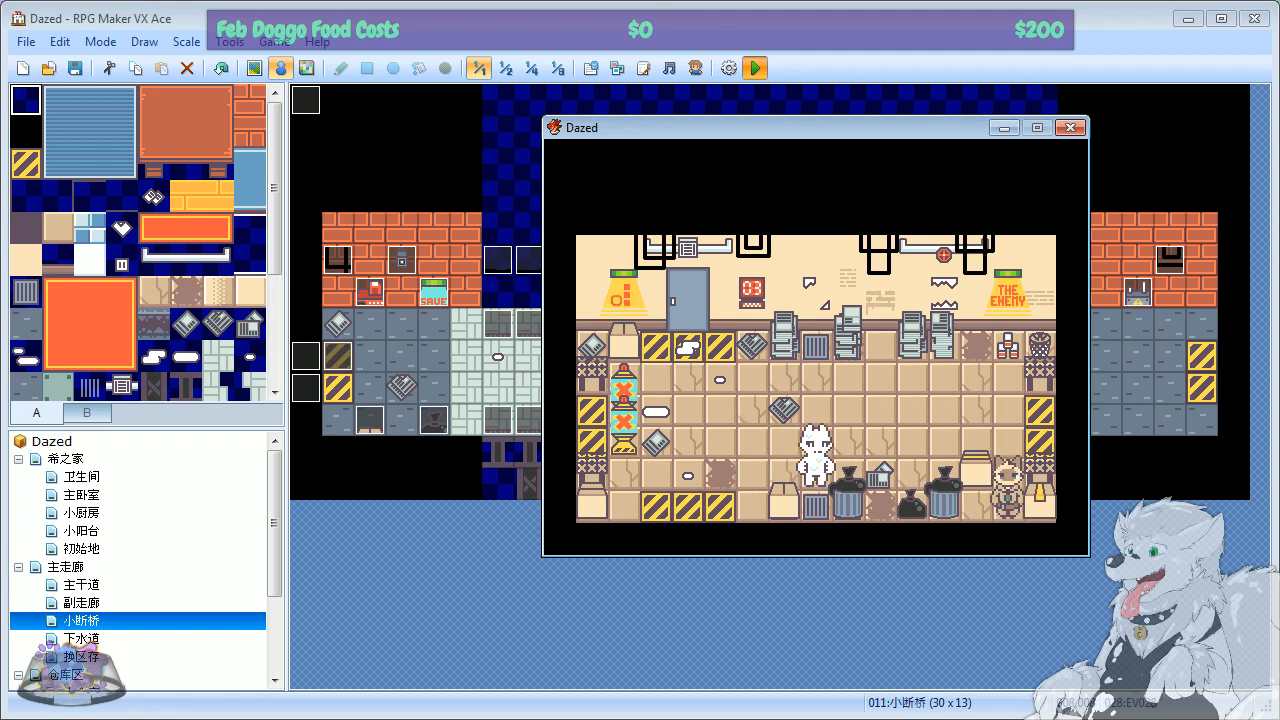
key("Right")
key("Right")
key("Right")
key("Right")
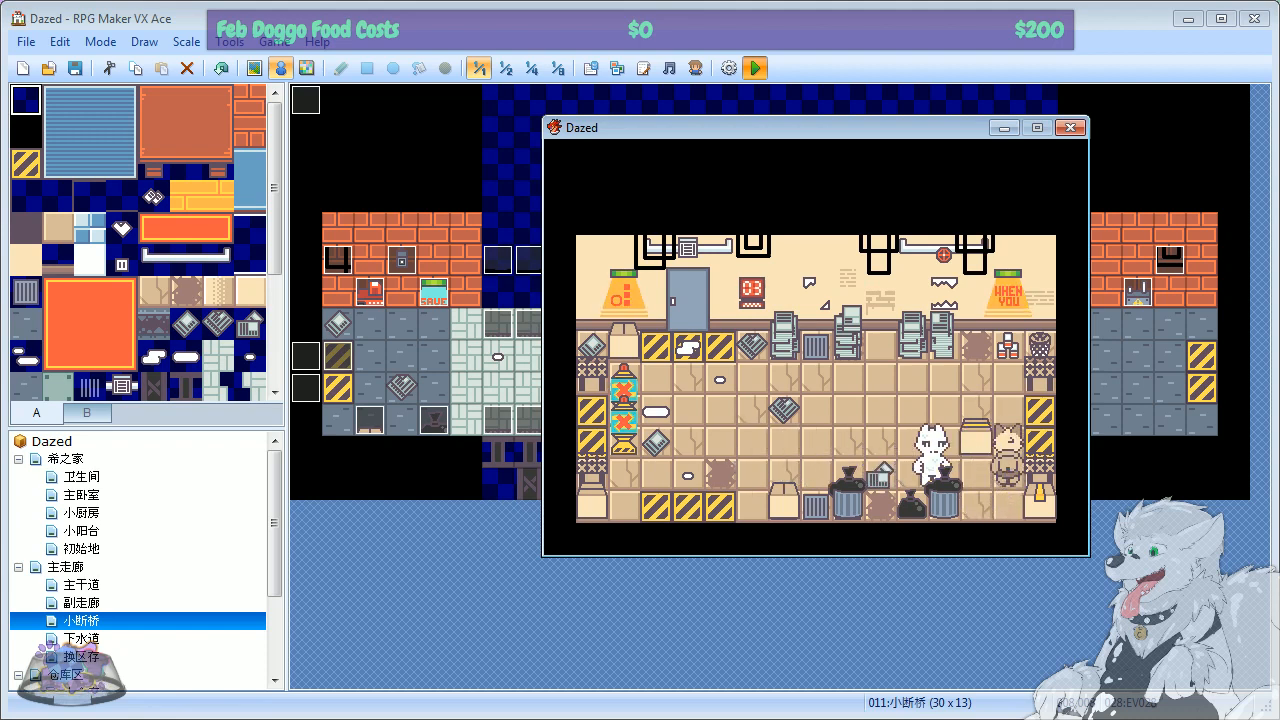
Step: Lead the white monster around the room, run west past it and escape through the grey door
key("Up")
key("Up")
key("Left")
key("Left")
key("Left")
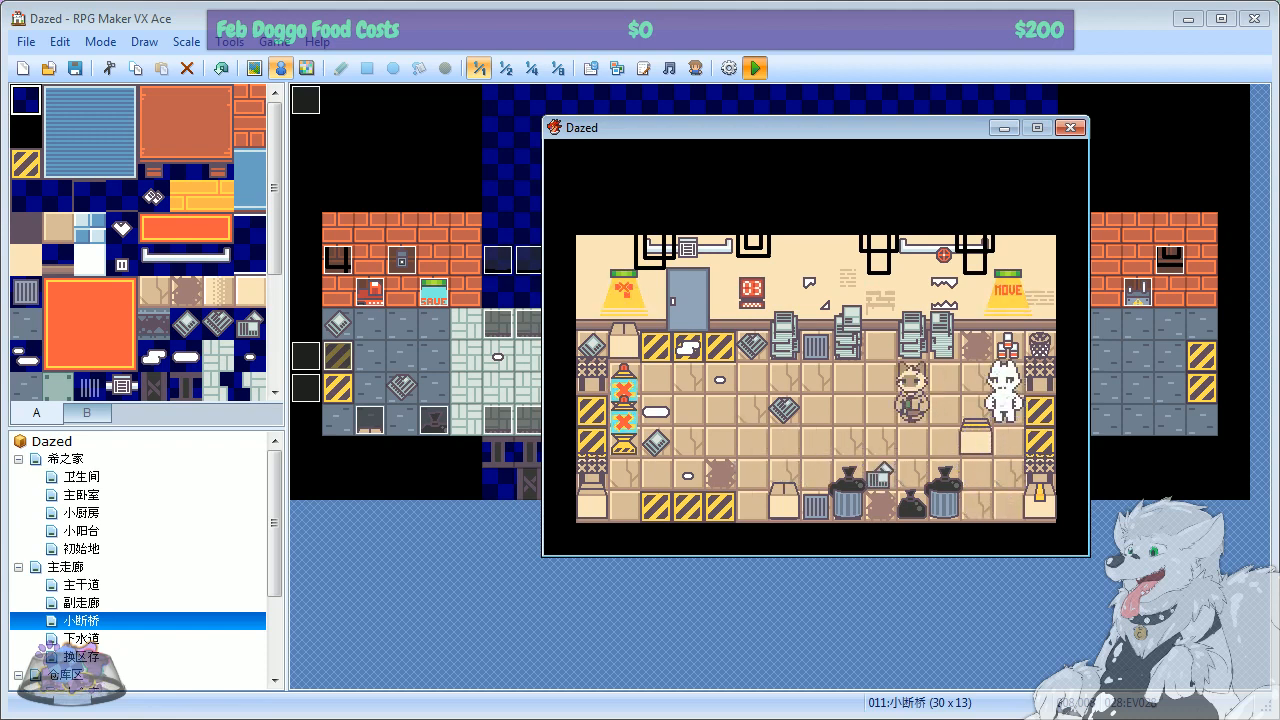
key("Left")
key("Left")
key("Left")
key("Left")
key("Left")
key("Left")
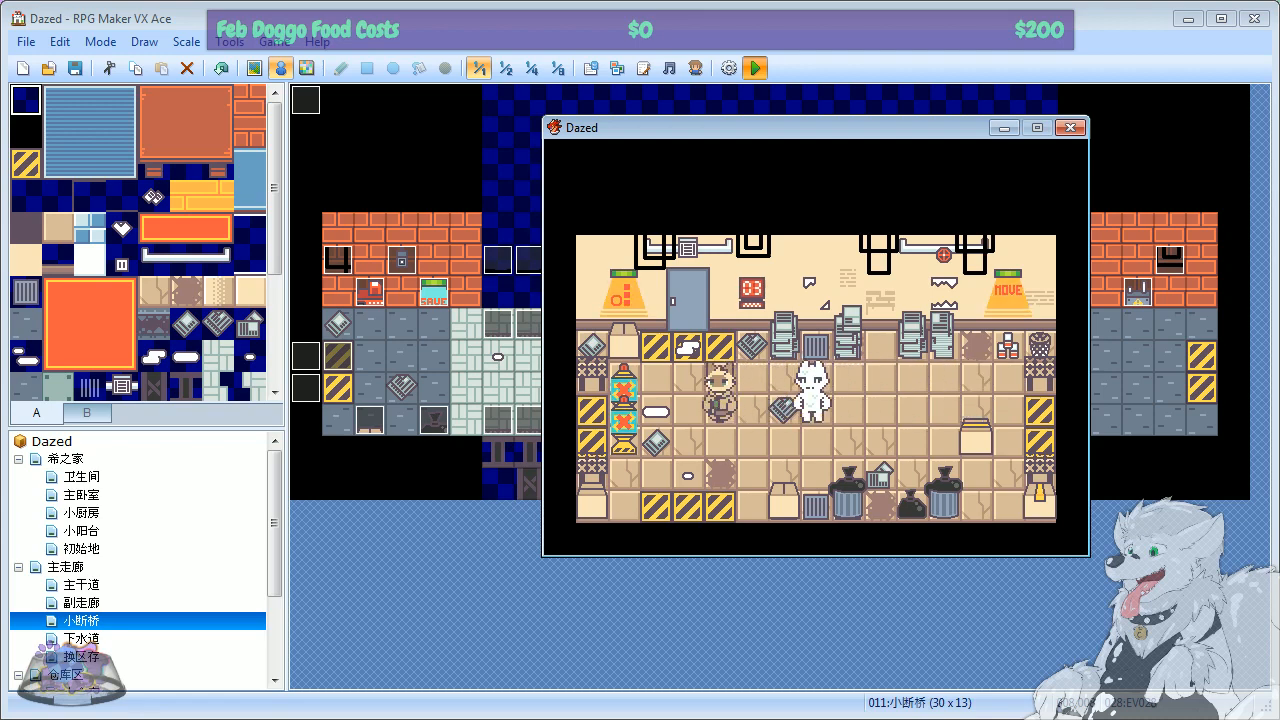
key("Down")
key("Down")
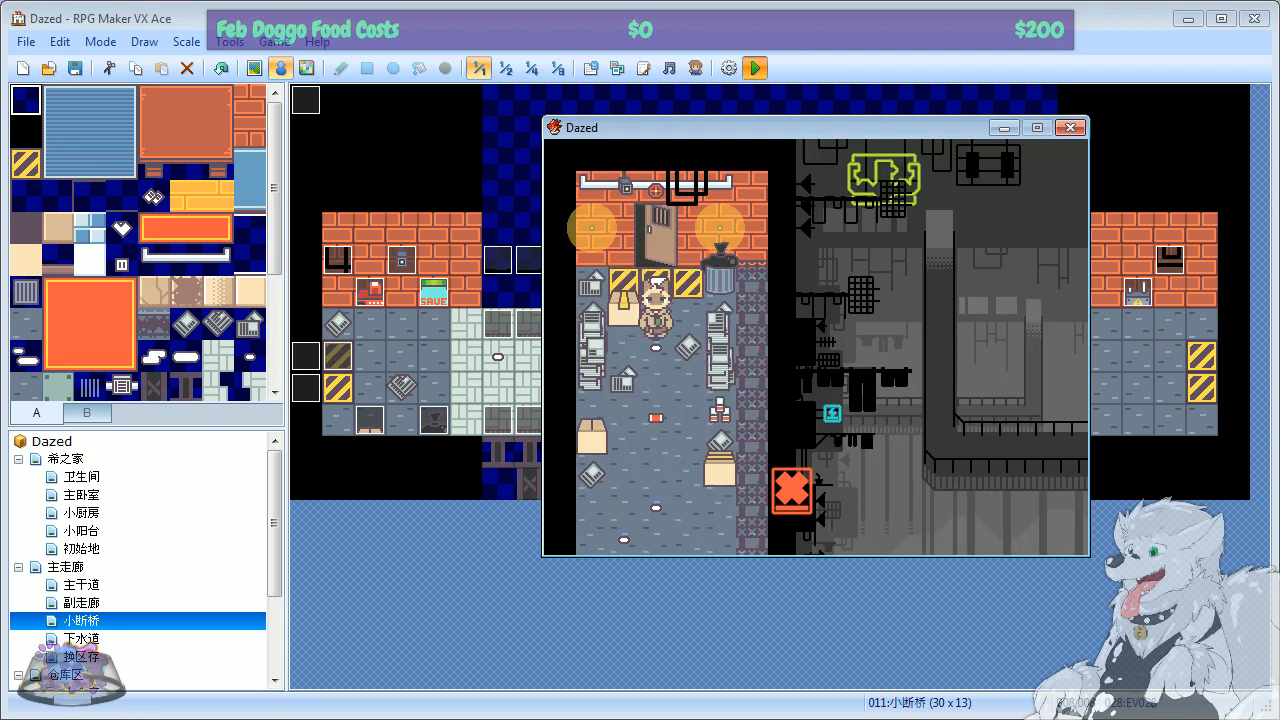
Step: Step away from the door outside and advance through the dialogue that follows the escape
key("z")
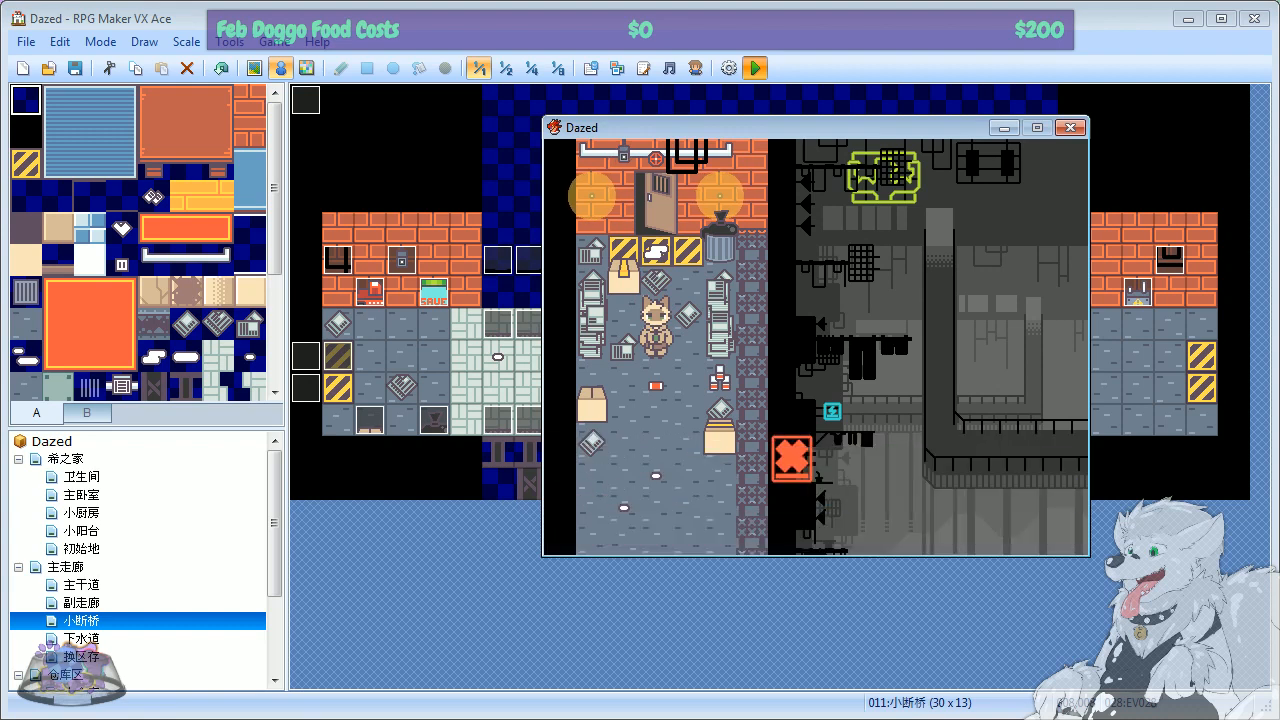
key("z")
key("z")
key("z")
key("z")
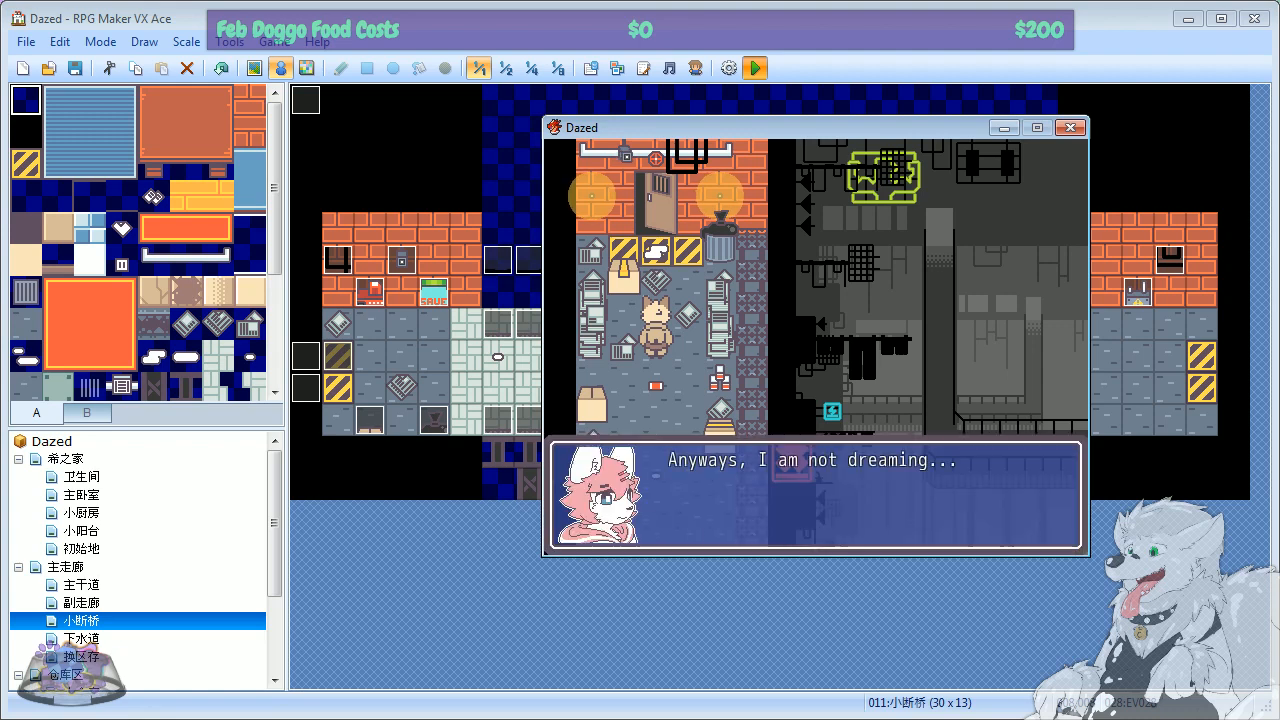
key("z")
key("z")
Step: Walk the character south along the corridor to trigger the cutscene with the white monster
key("Down")
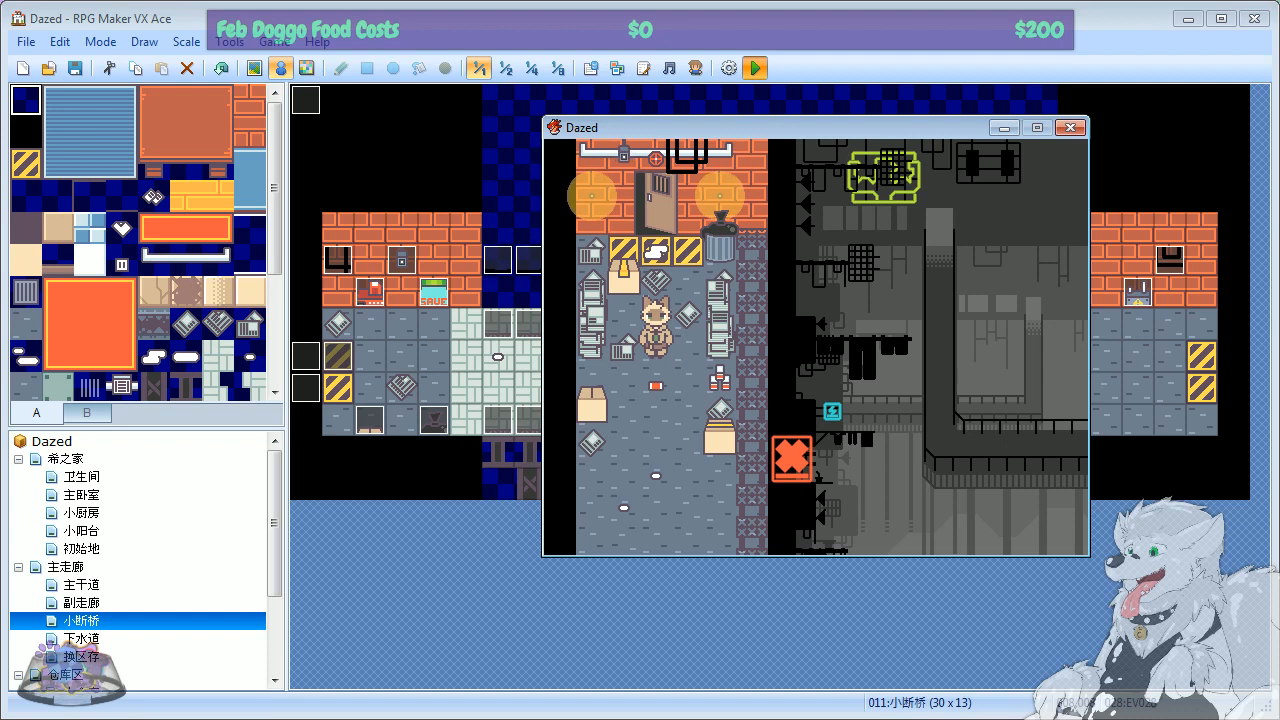
key("Down")
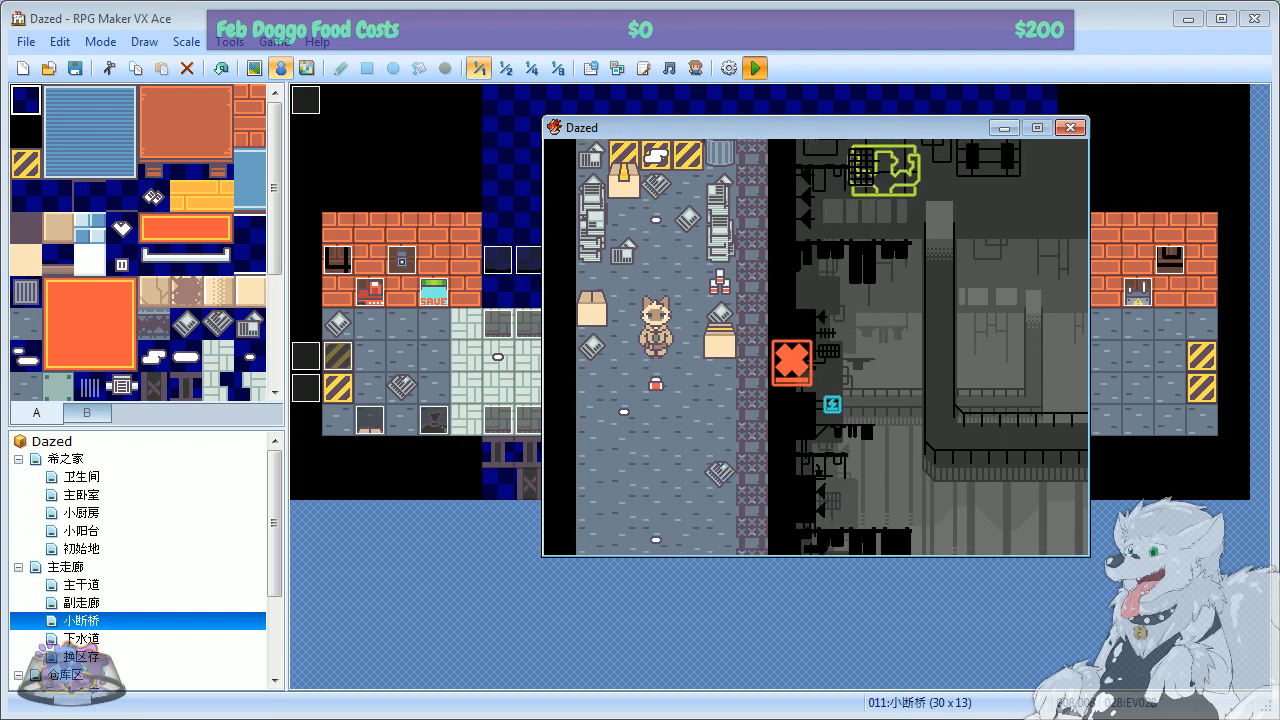
key("Up")
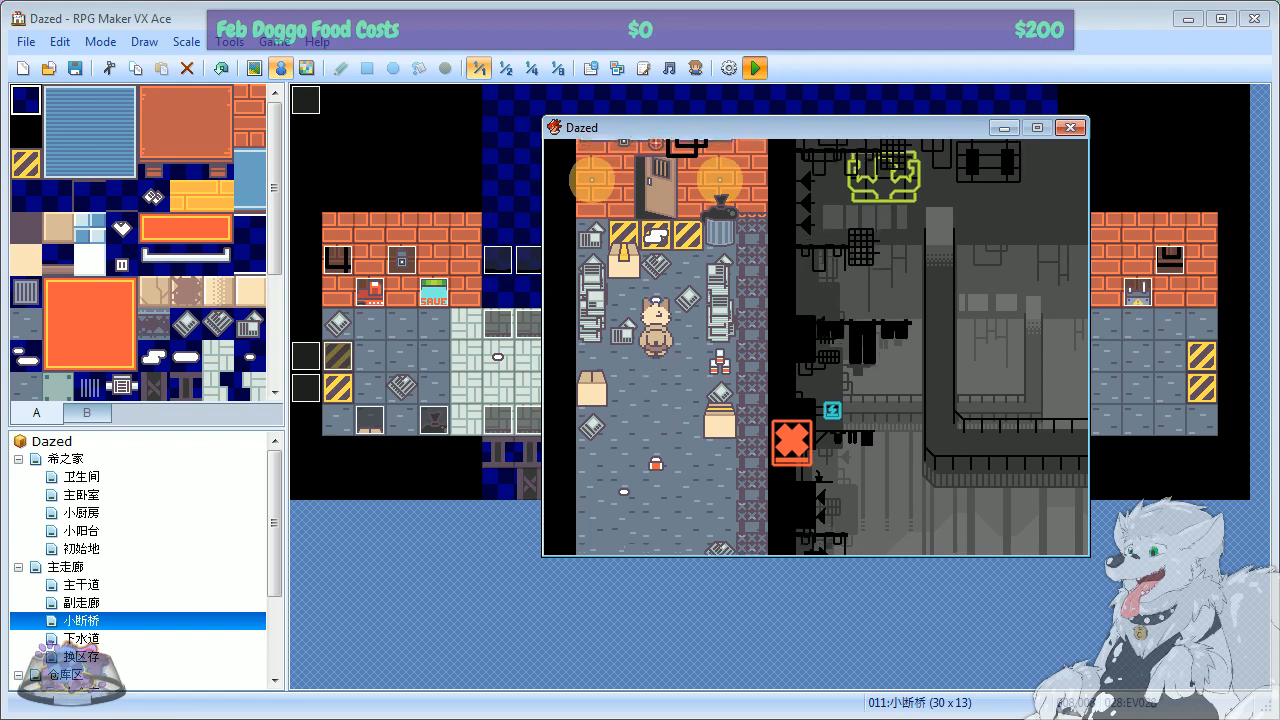
key("Down")
key("Right")
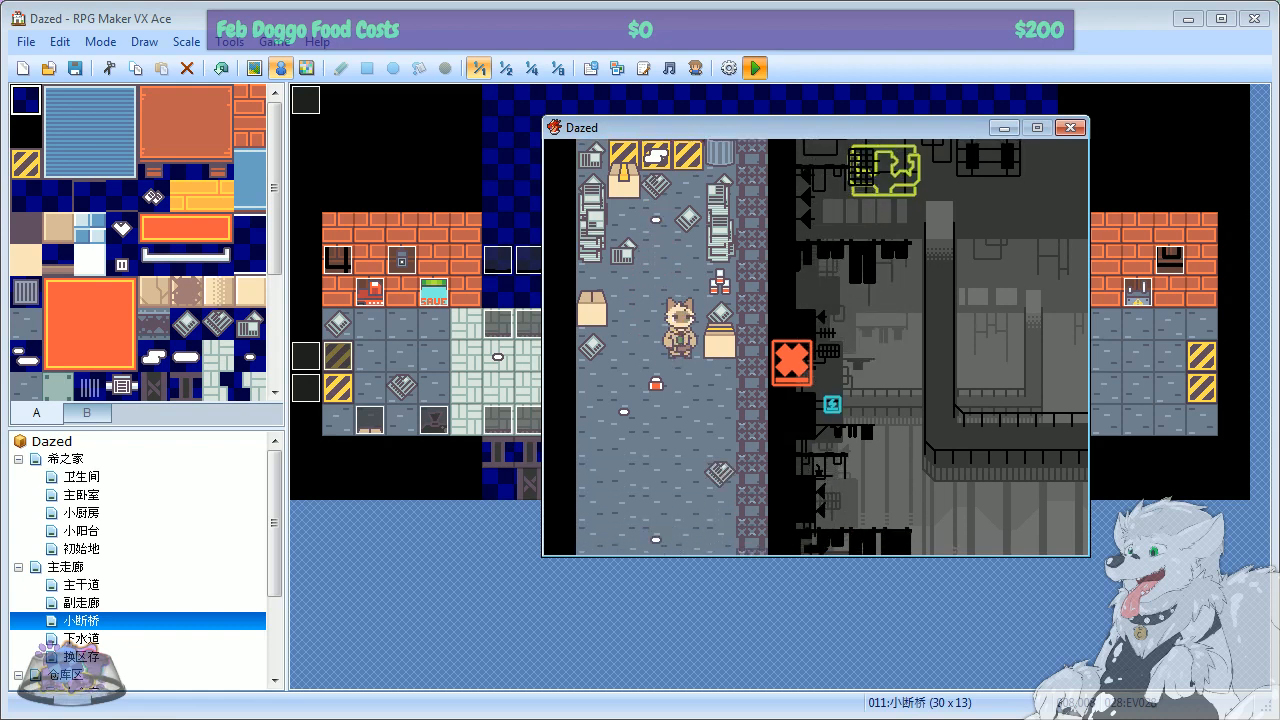
key("Down")
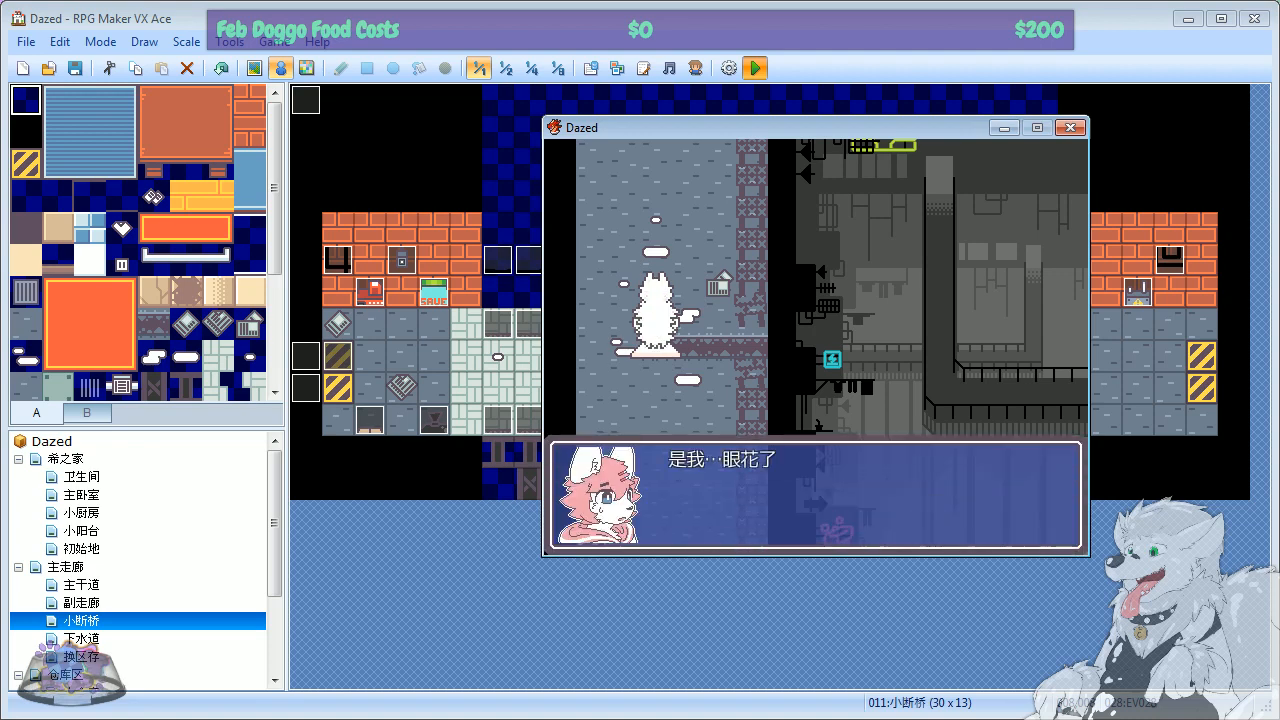
Step: Advance through the monster cutscene's Chinese dialogue and save the game in slot 2 before the second chase
key("Return")
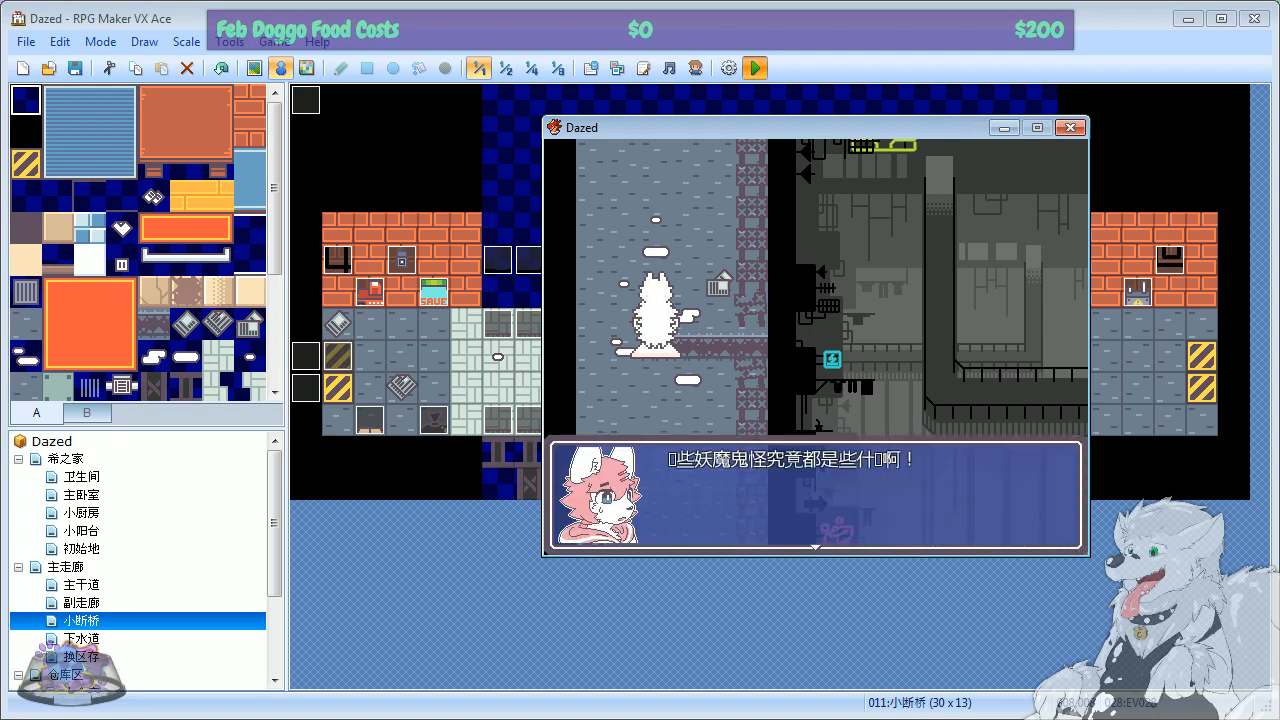
left_click(267, 569)
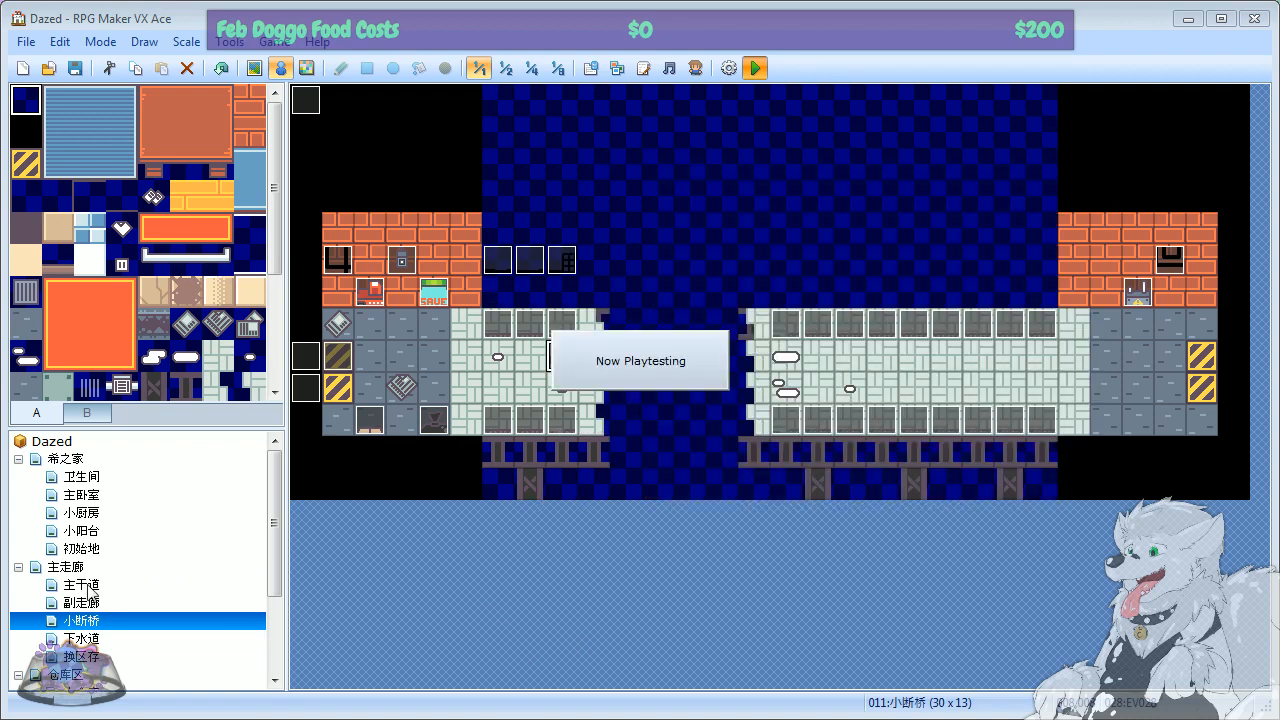
key("alt+Tab")
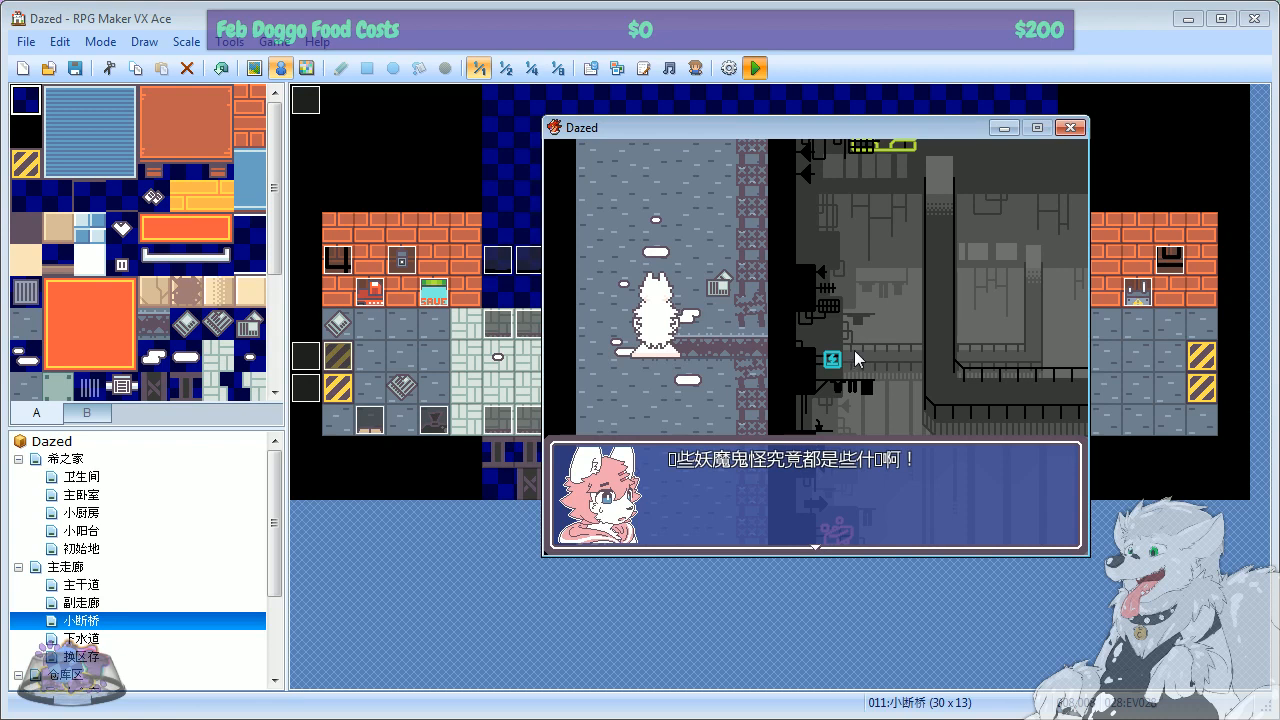
key("Return")
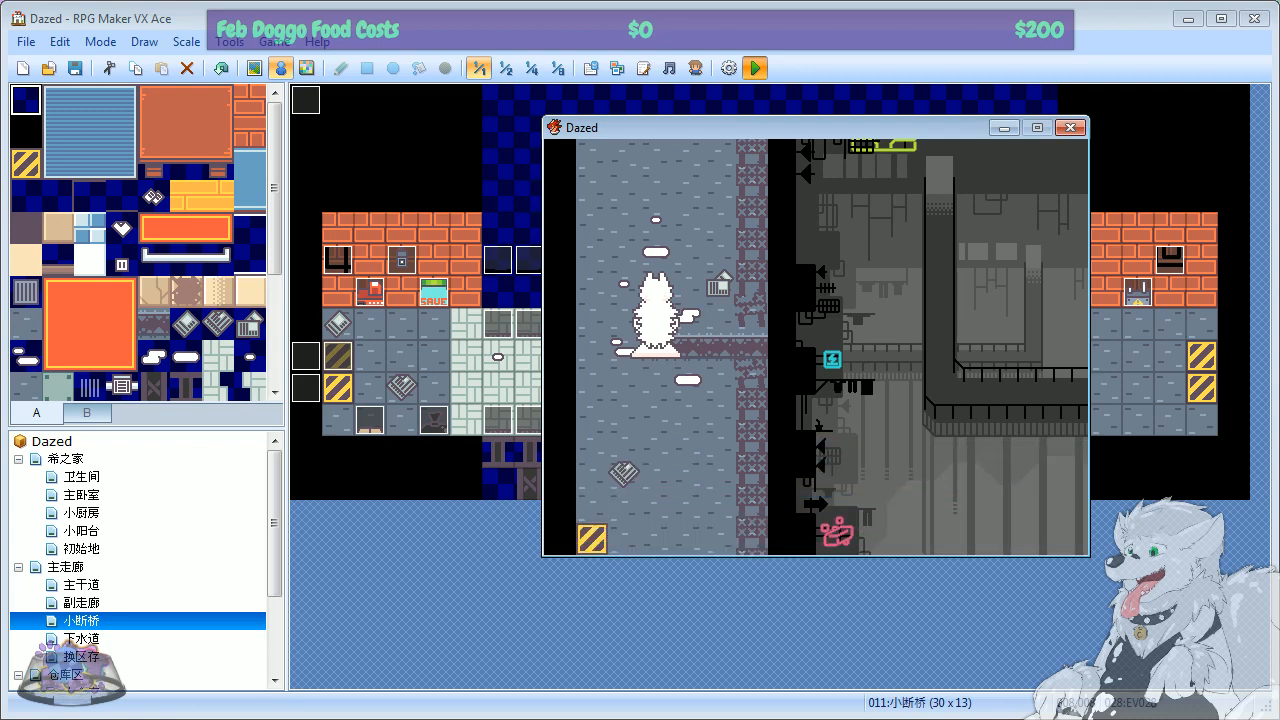
key("Return")
key("Return")
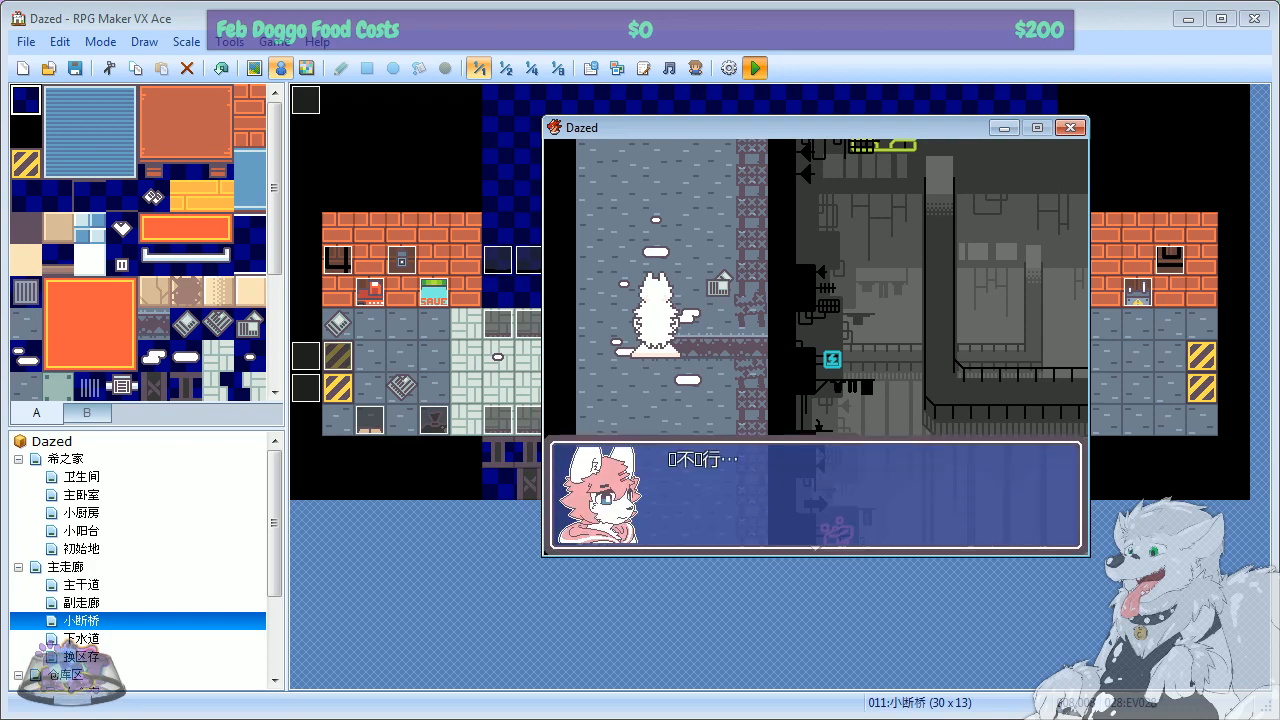
key("Return")
key("Return")
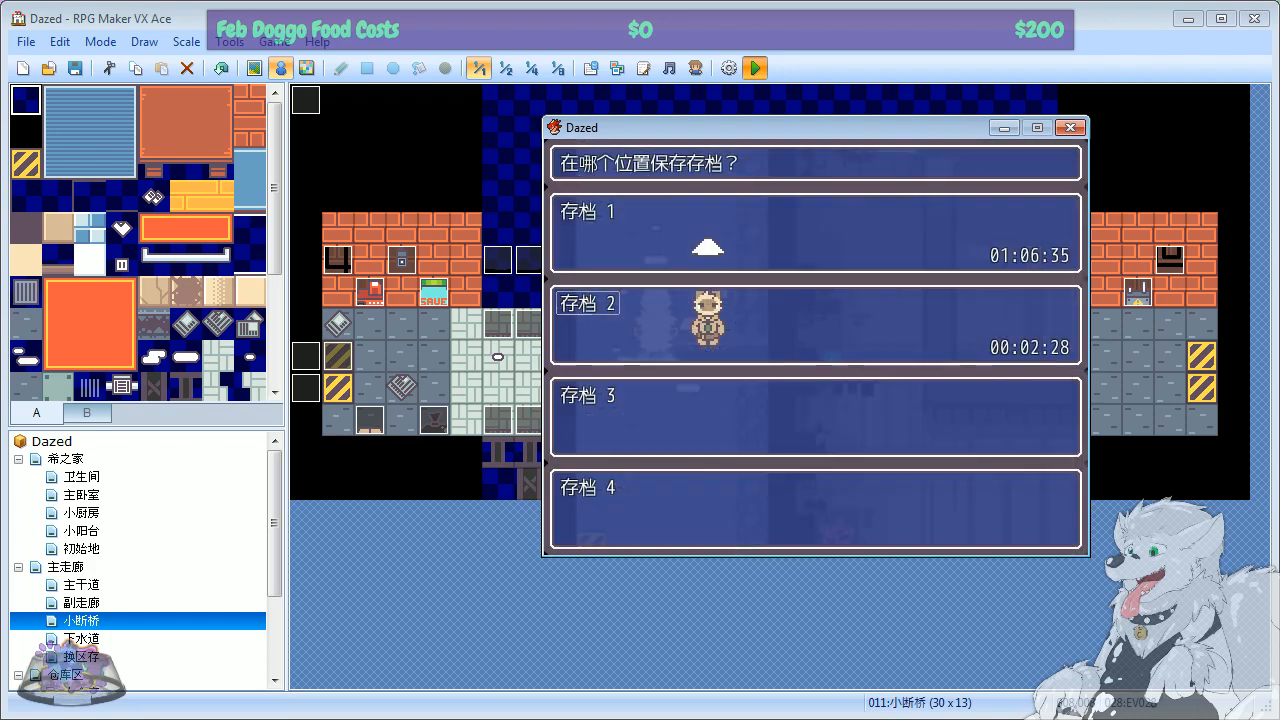
key("Escape")
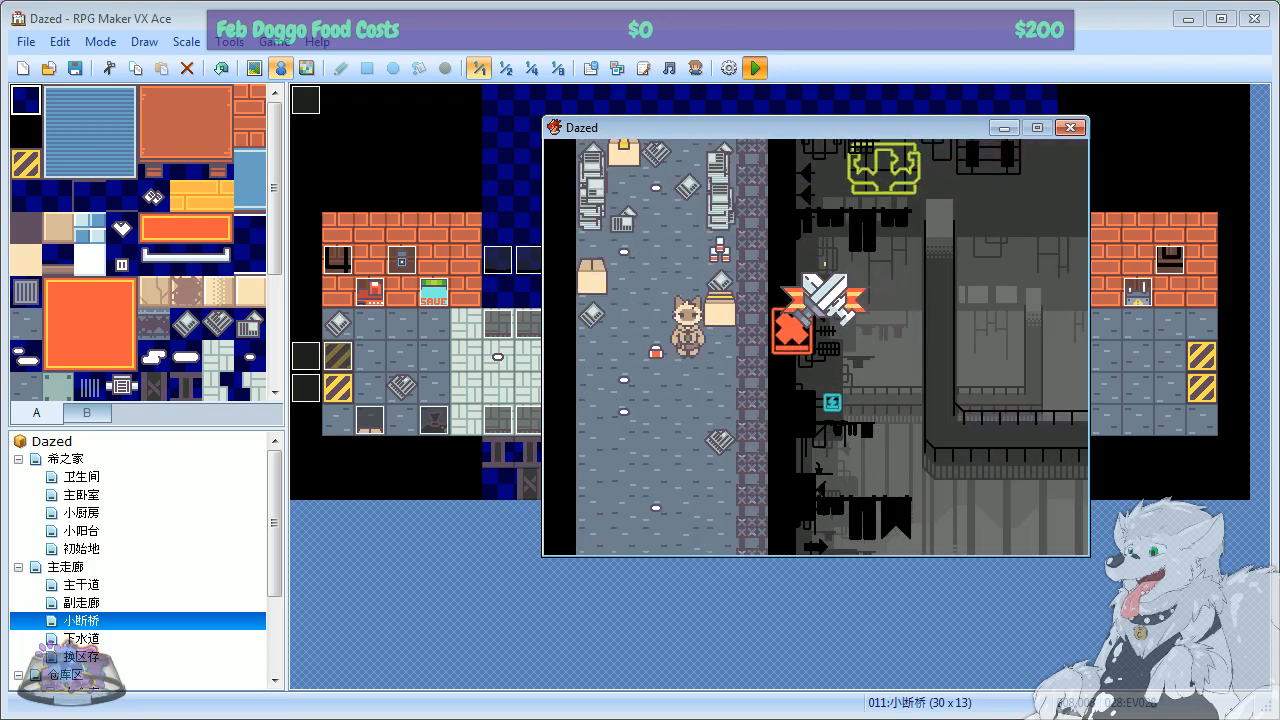
Step: Run the character north to the brick wall and dodge back and forth in front of the closed door
key("Up")
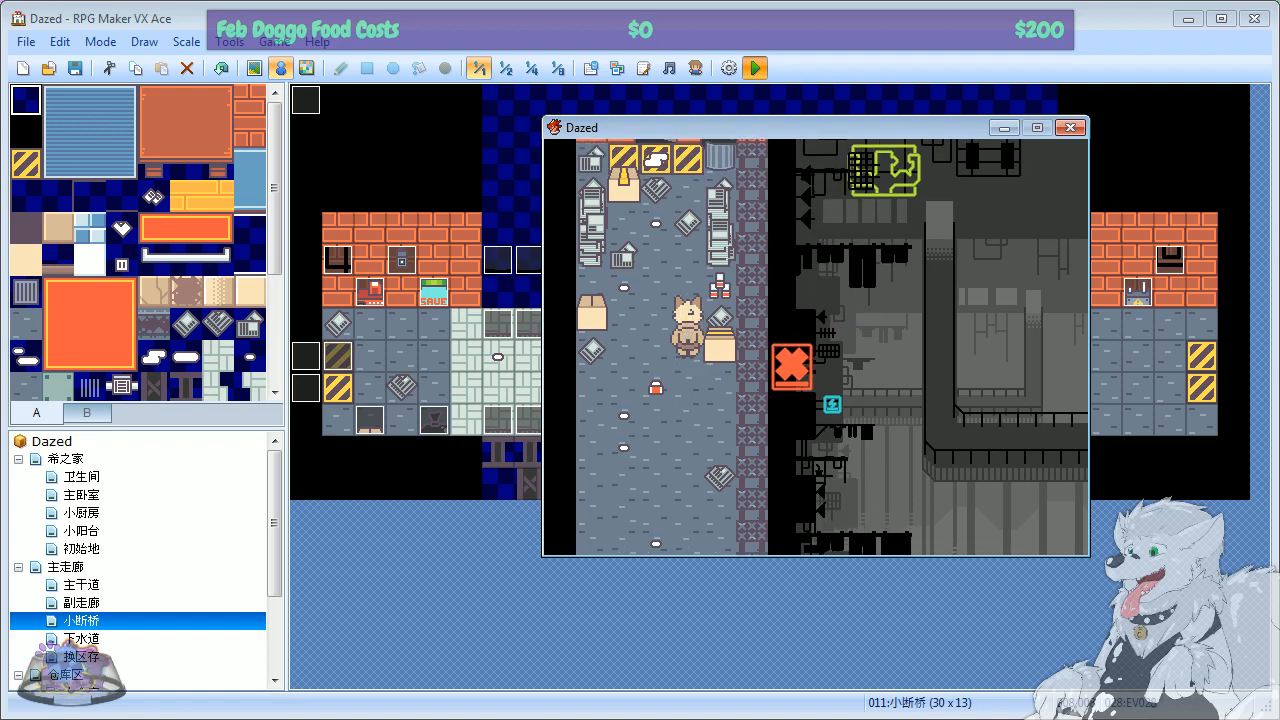
key("Up")
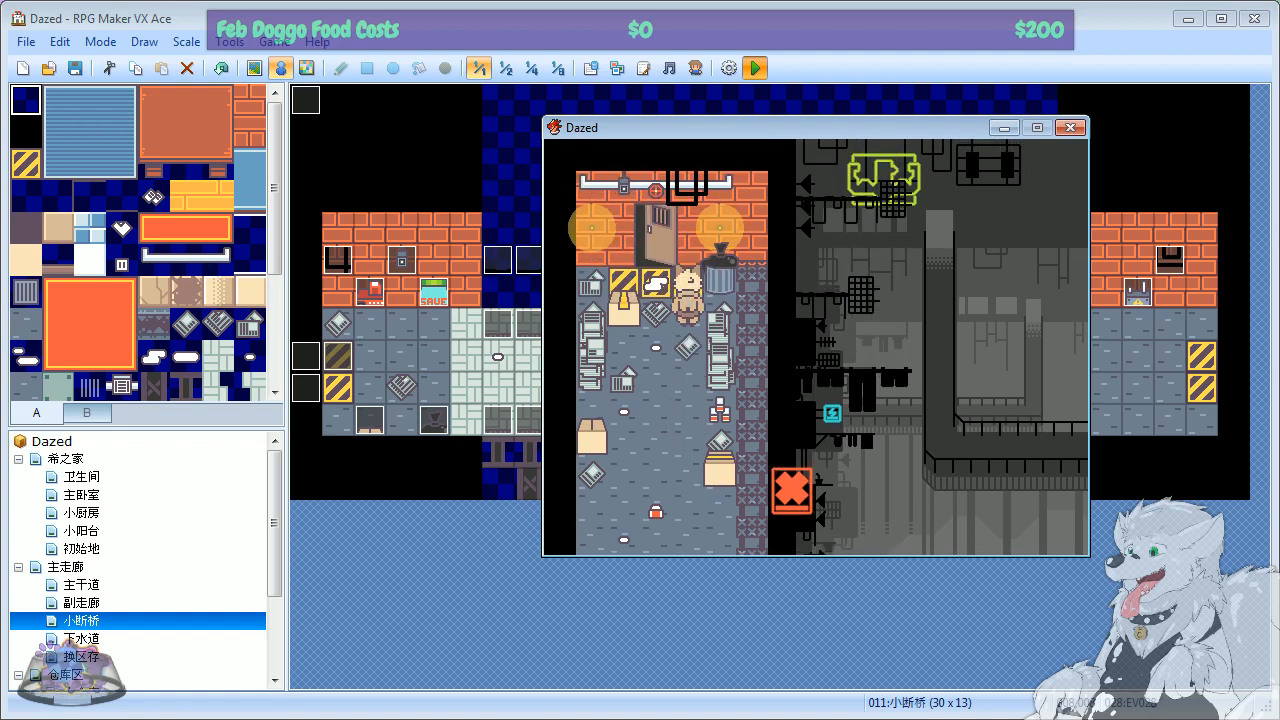
key("Left")
key("Down")
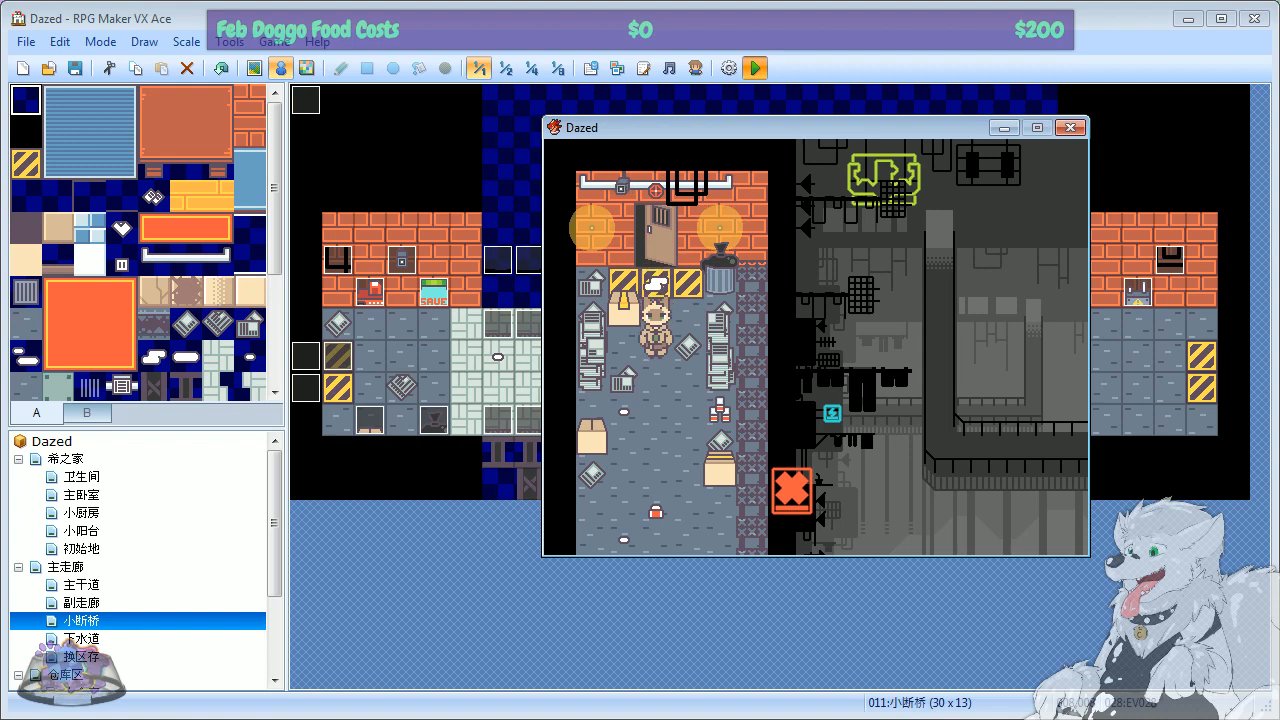
key("Up")
key("Right")
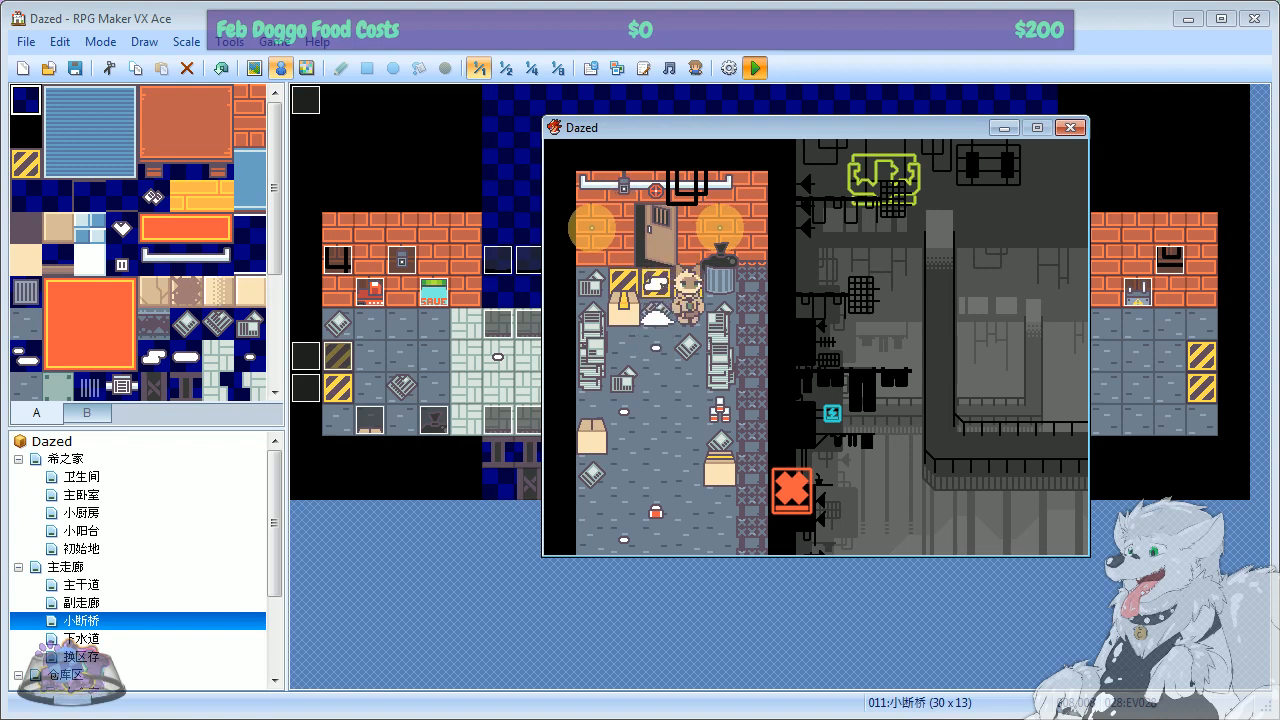
Step: Try to push the loose cardboard box up against the wall and east past the door while evading the white enemies
key("Down")
key("Down")
key("Left")
key("Left")
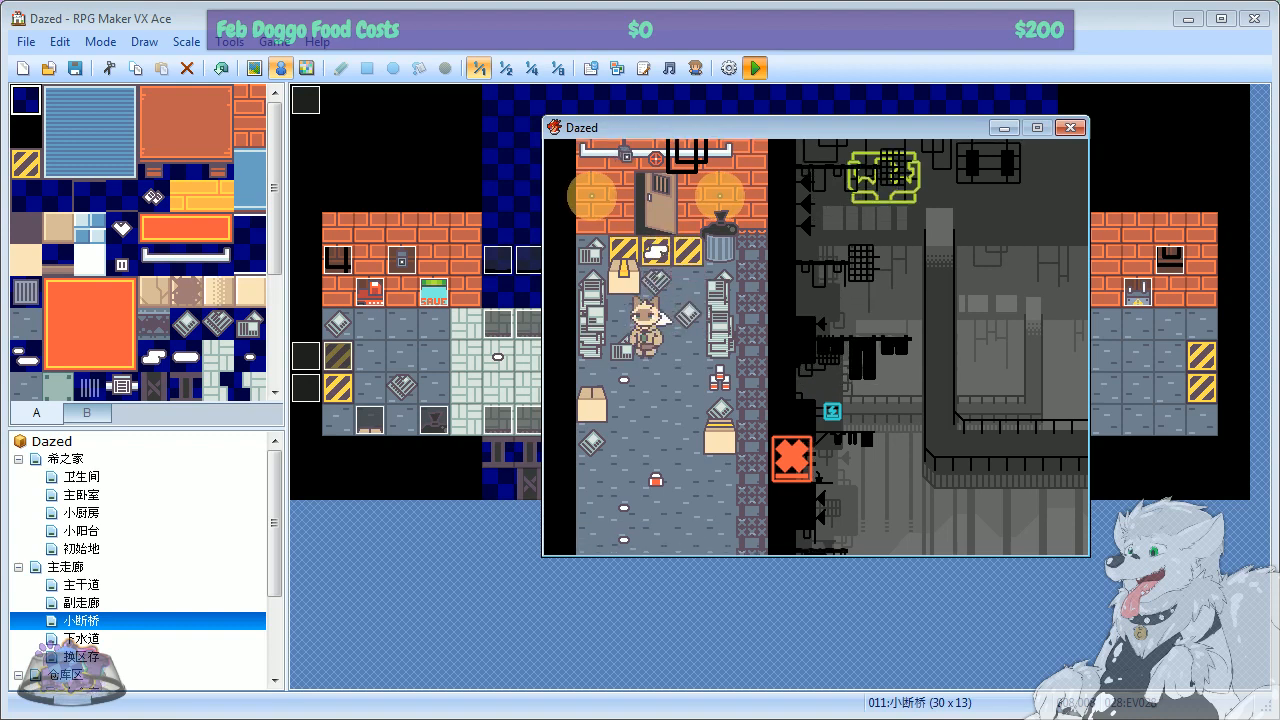
key("Down")
key("Up")
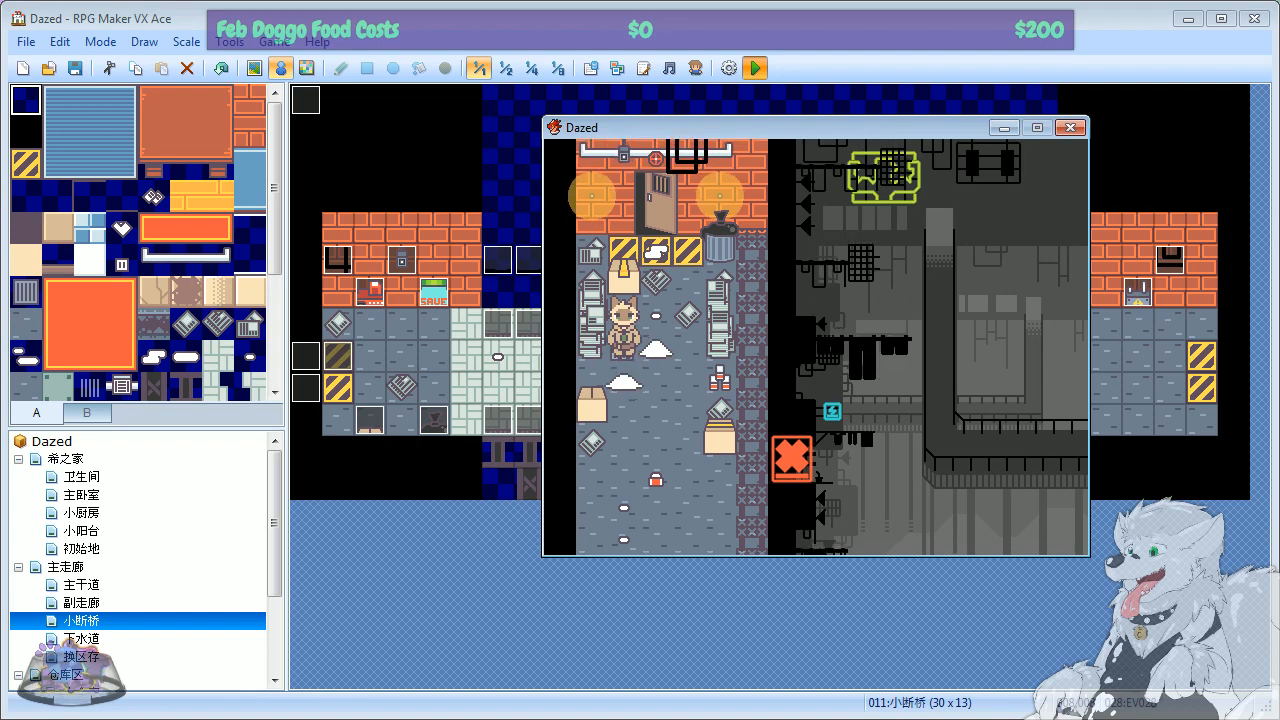
key("Up")
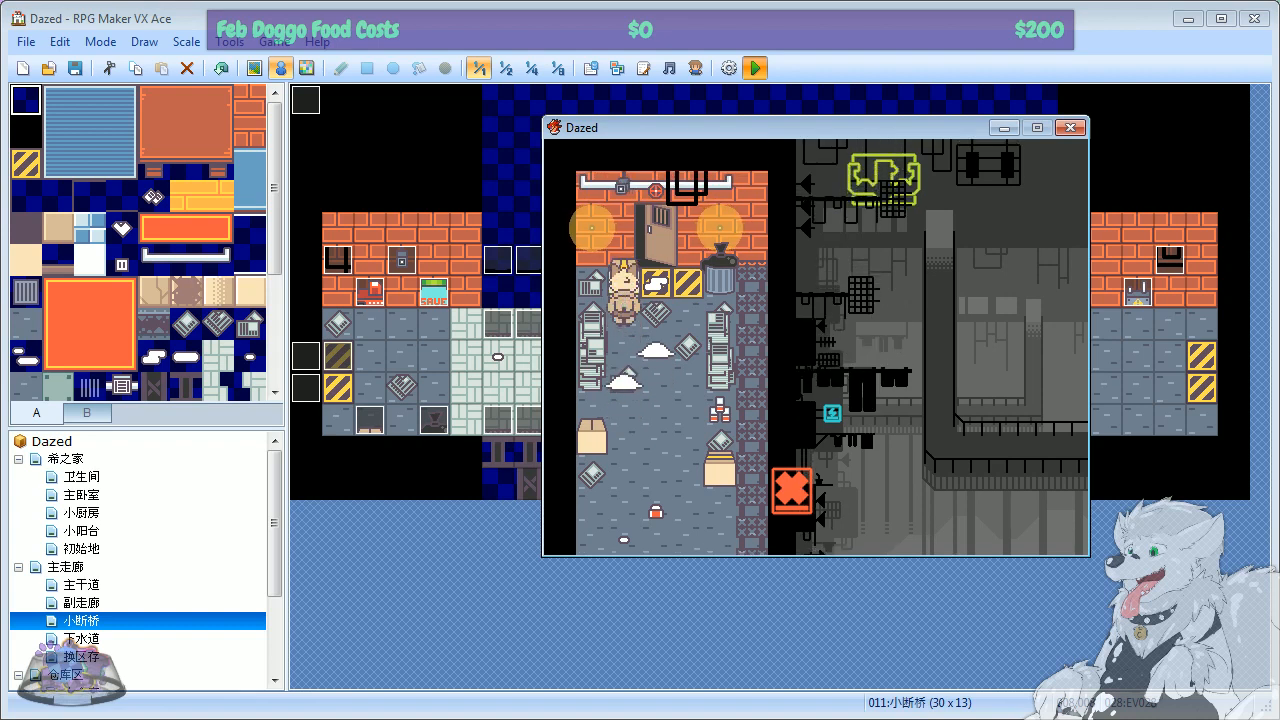
key("Left")
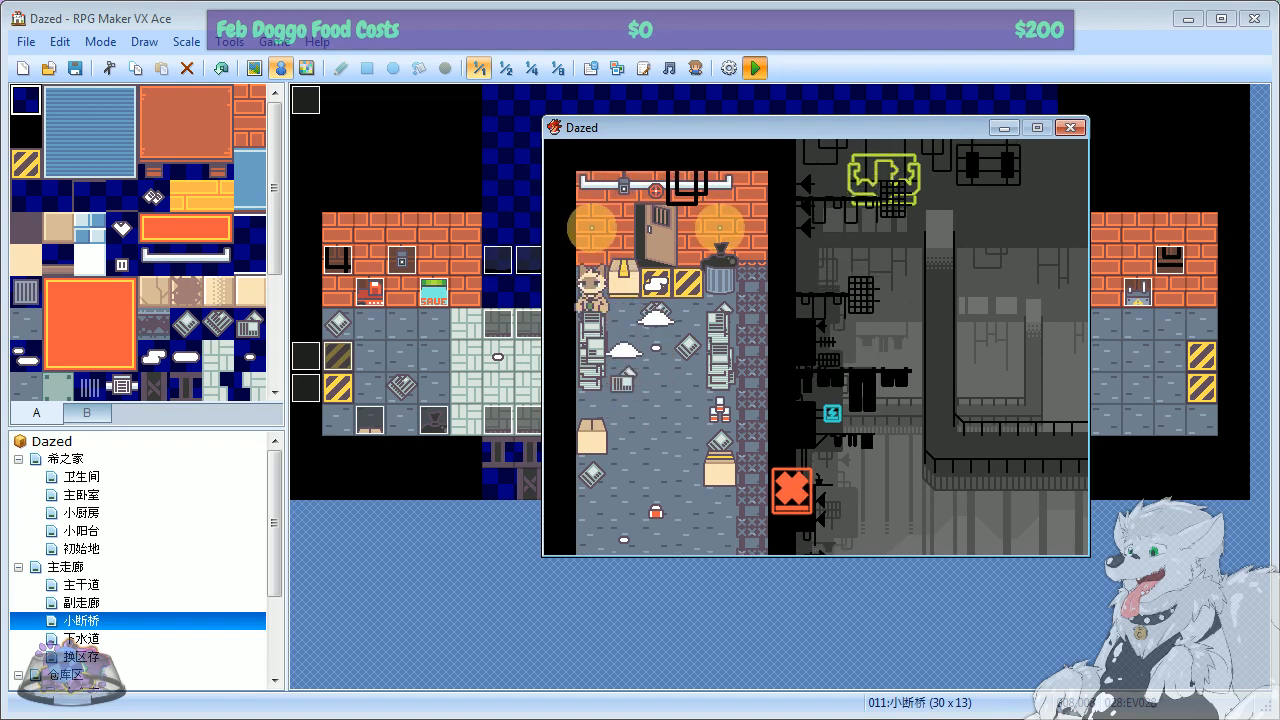
key("Right")
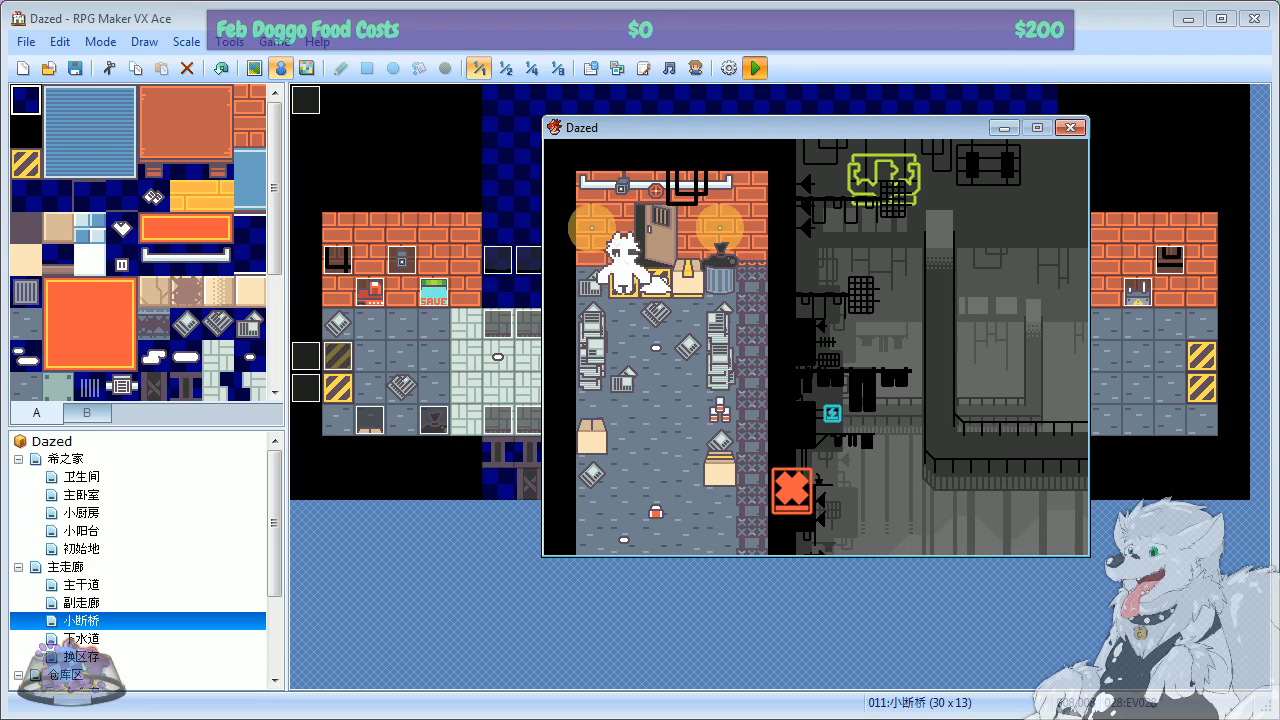
Step: Reset the playtest and reload the saved game to restart the second chase
key("F12")
key("Return")
key("Return")
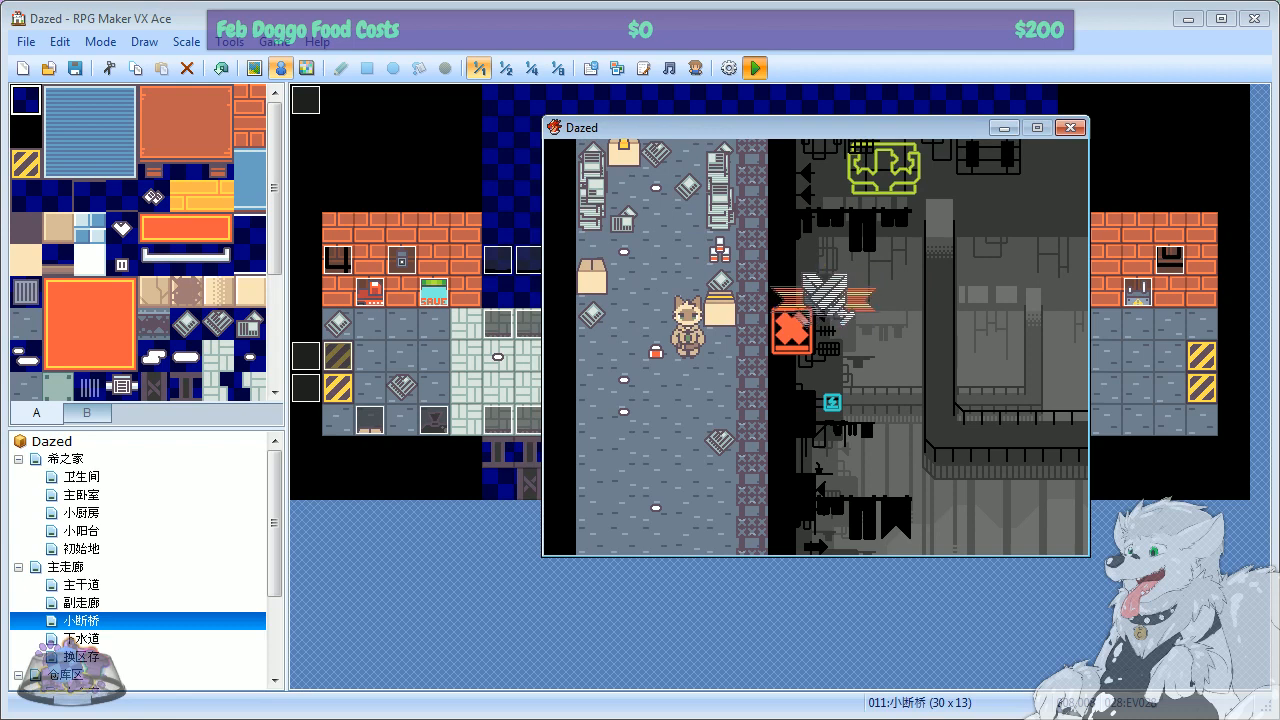
Step: Run the character north to the closed door and push the yellow-taped cardboard box south beside the plain box at the west wall
key("Up")
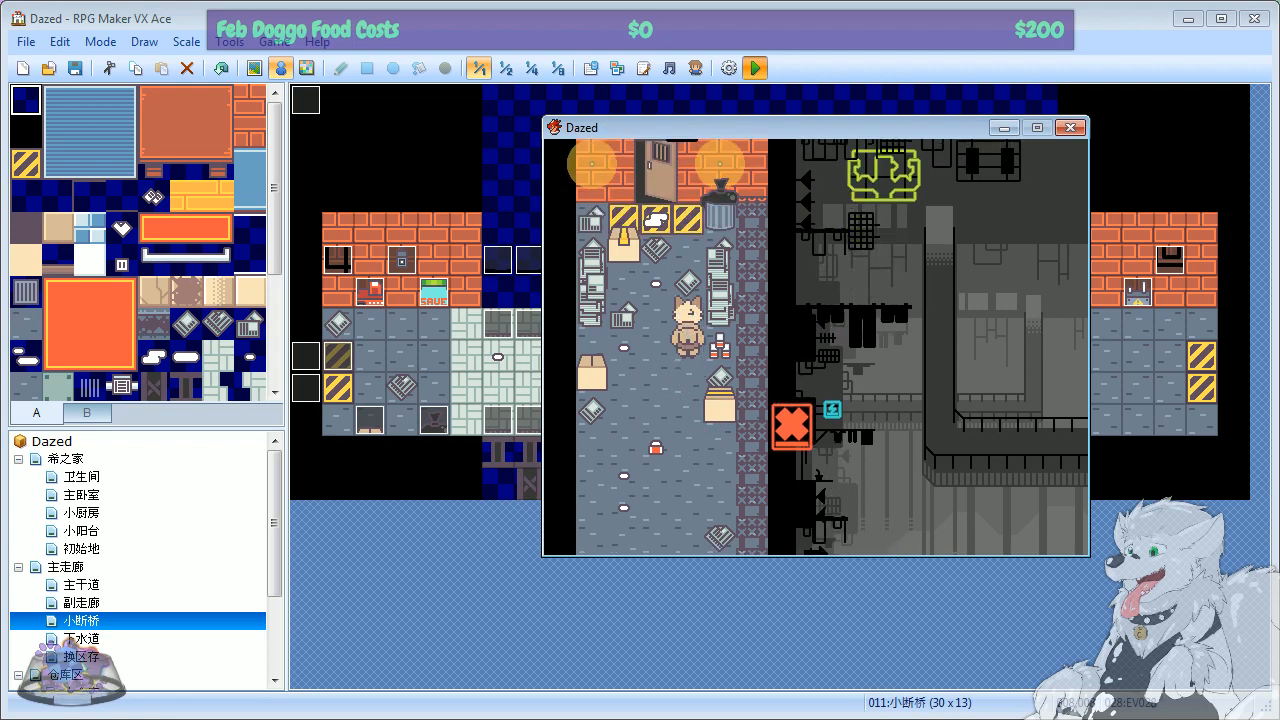
key("Up")
key("Down")
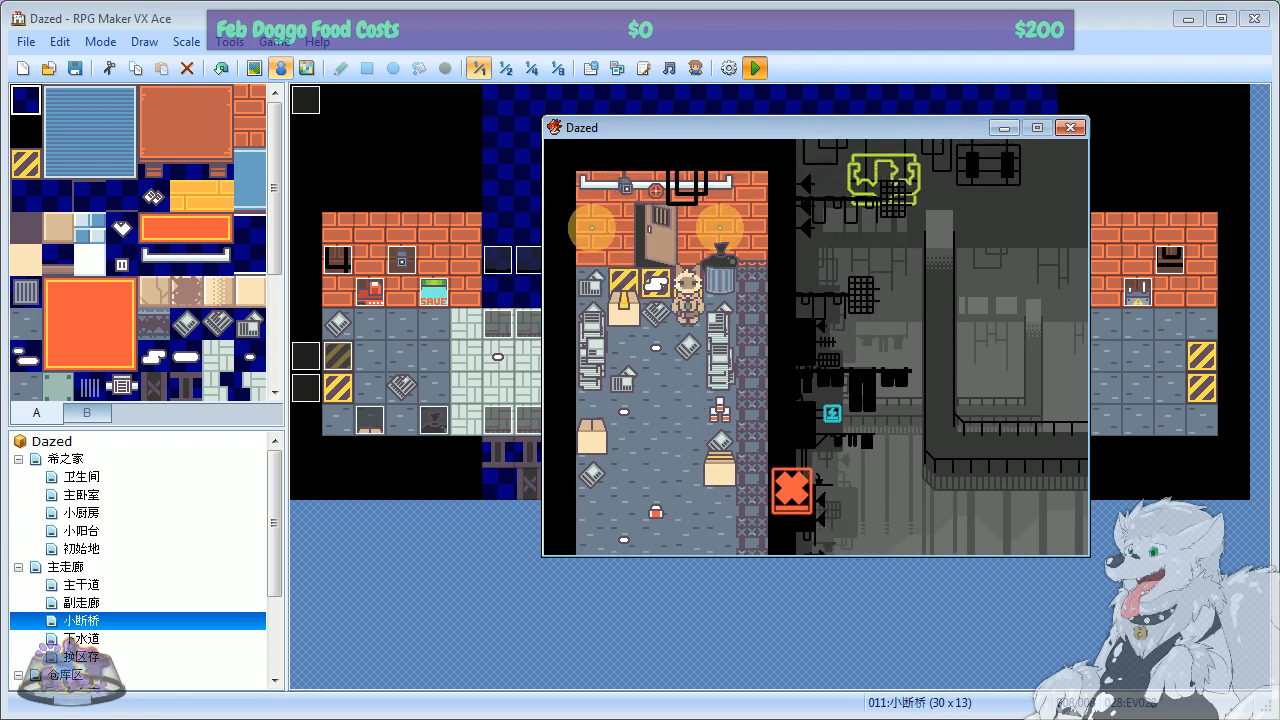
key("Left")
key("Up")
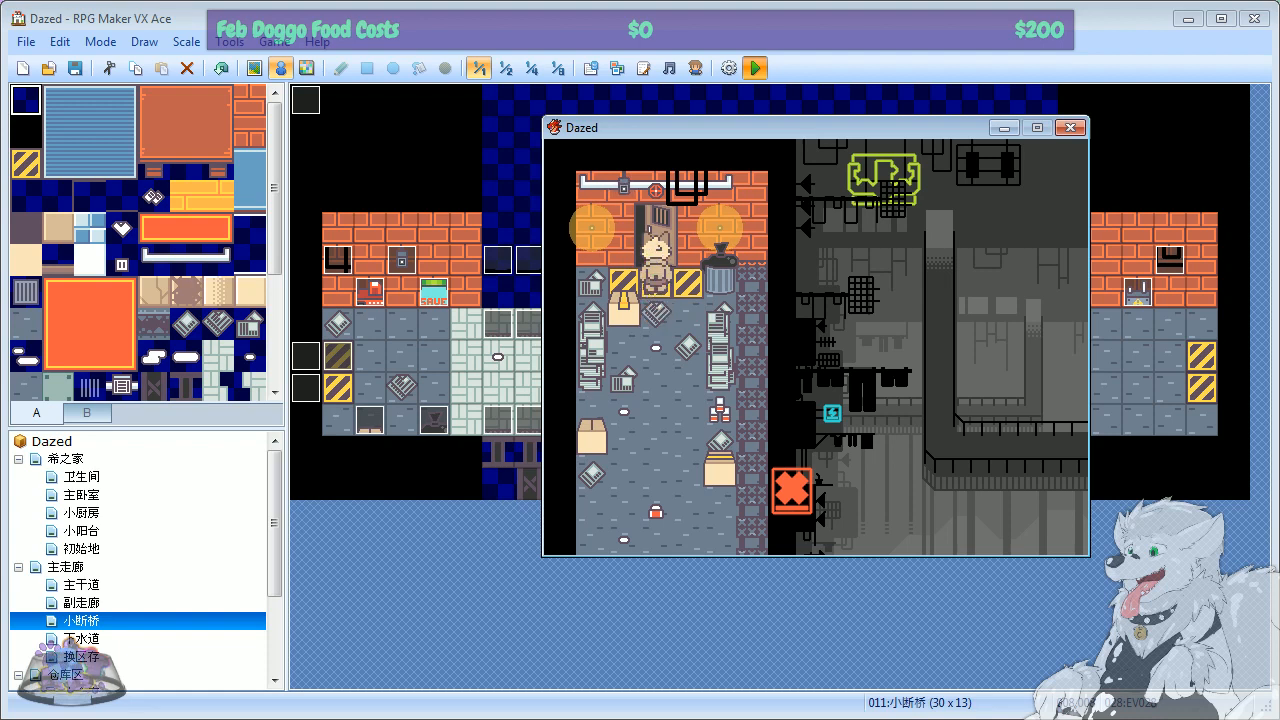
key("Down")
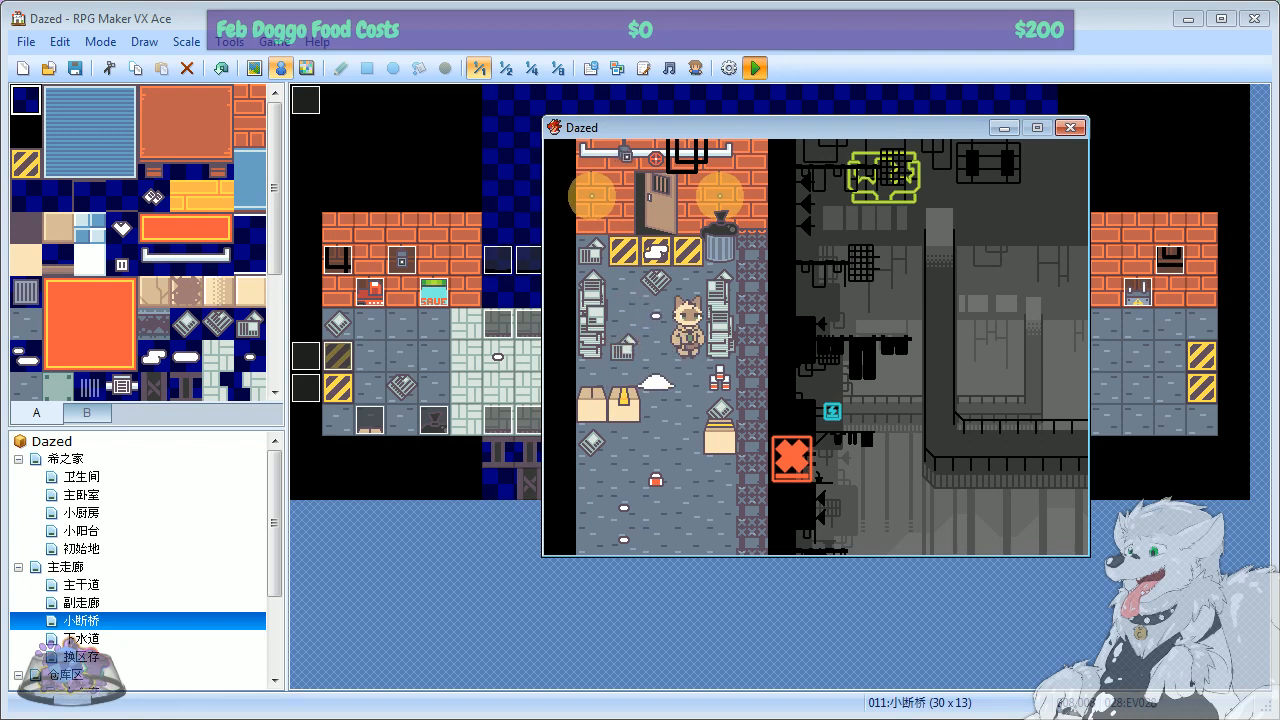
Step: Dodge the white enemy by stepping back and forth between the paper stacks and the cardboard boxes
key("Left")
key("Right")
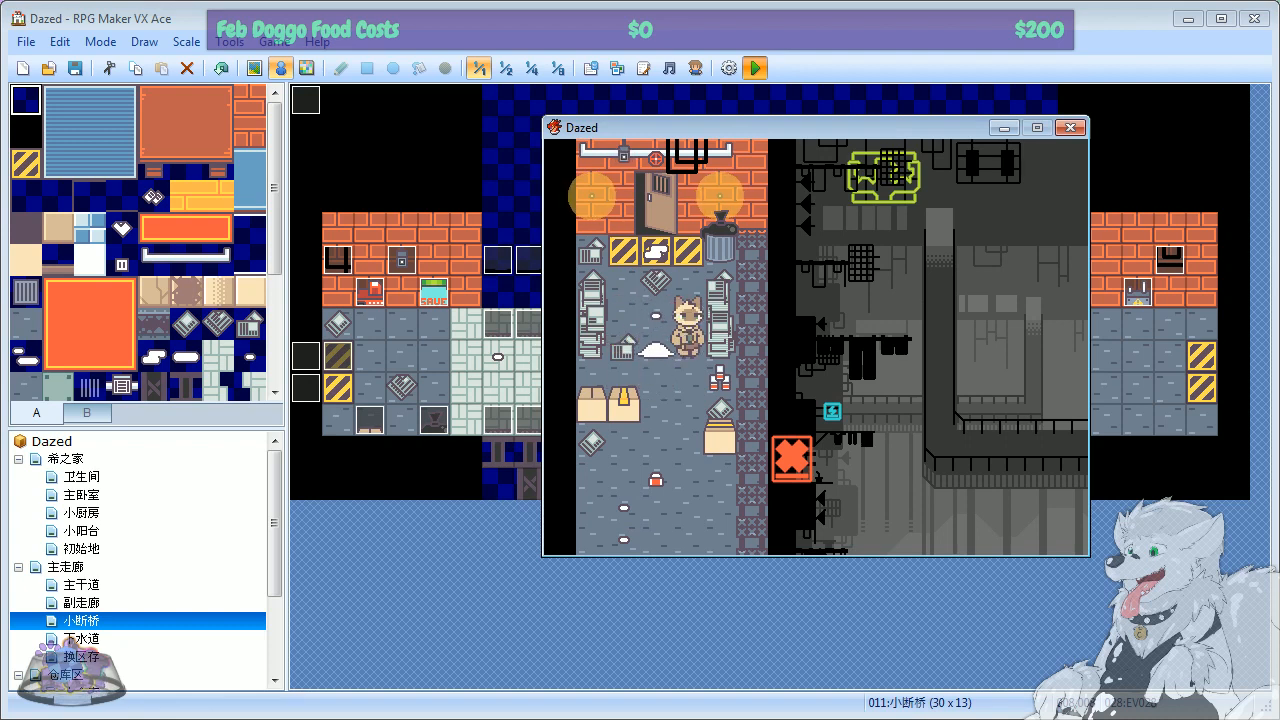
key("Down")
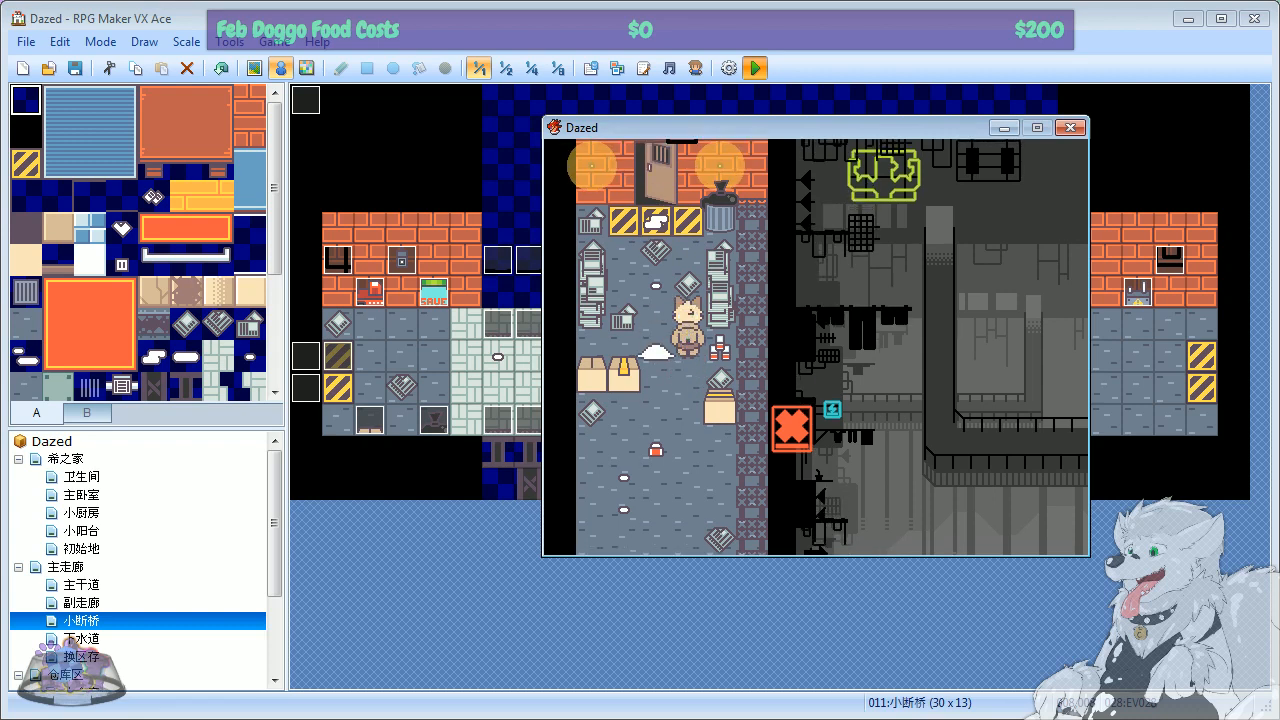
key("Down")
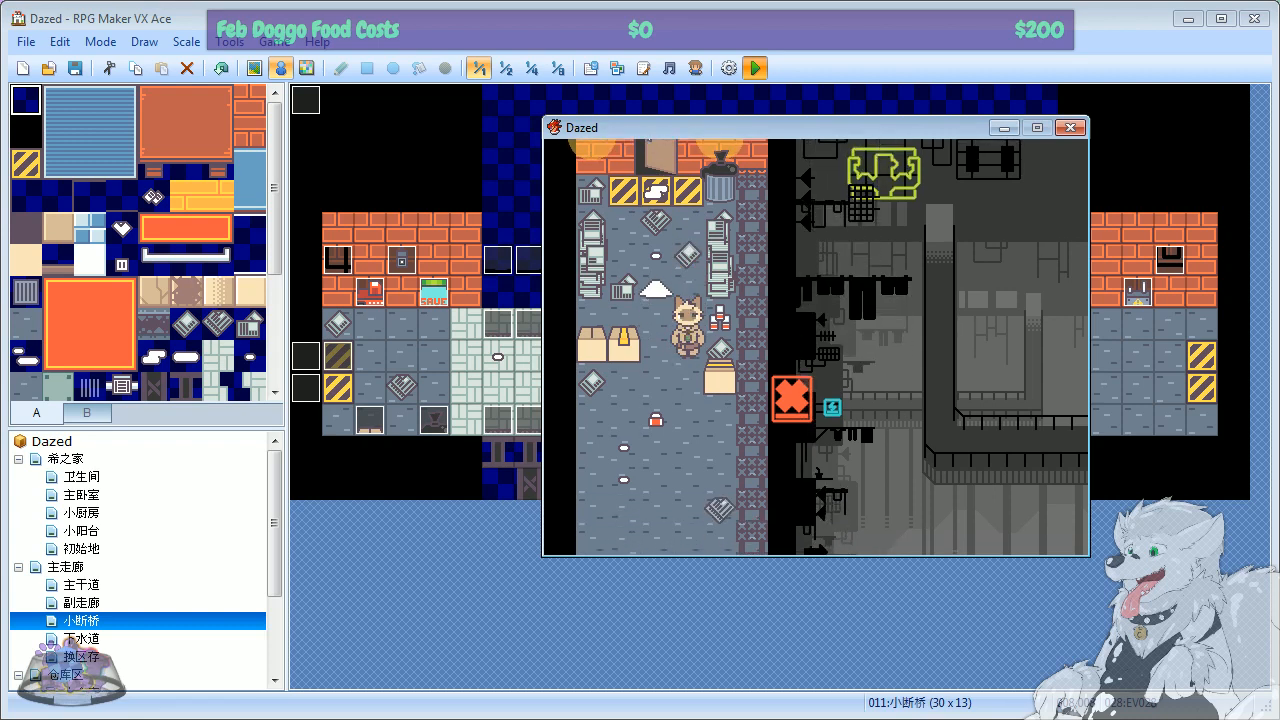
key("Up")
key("Up")
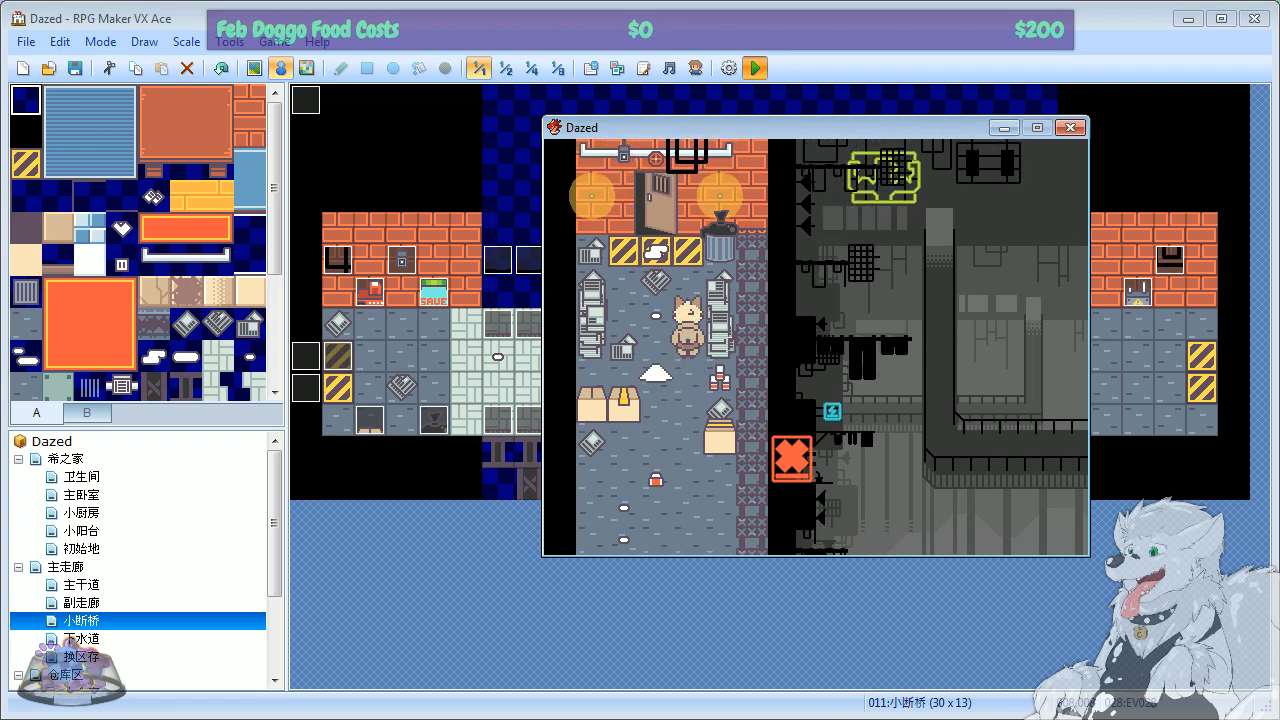
key("Down")
key("Down")
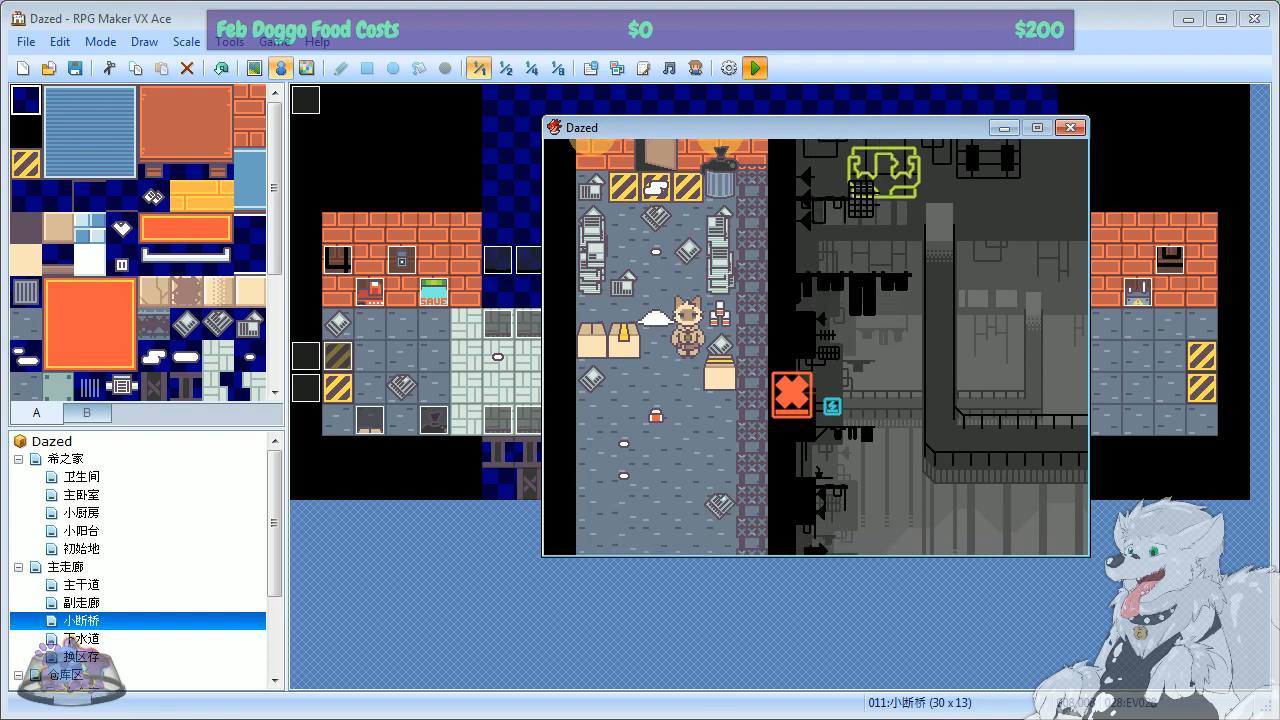
Step: Lure the white enemy south into the open corridor and sidestep around it near the red item on the floor
key("Down")
key("Down")
key("Down")
key("Down")
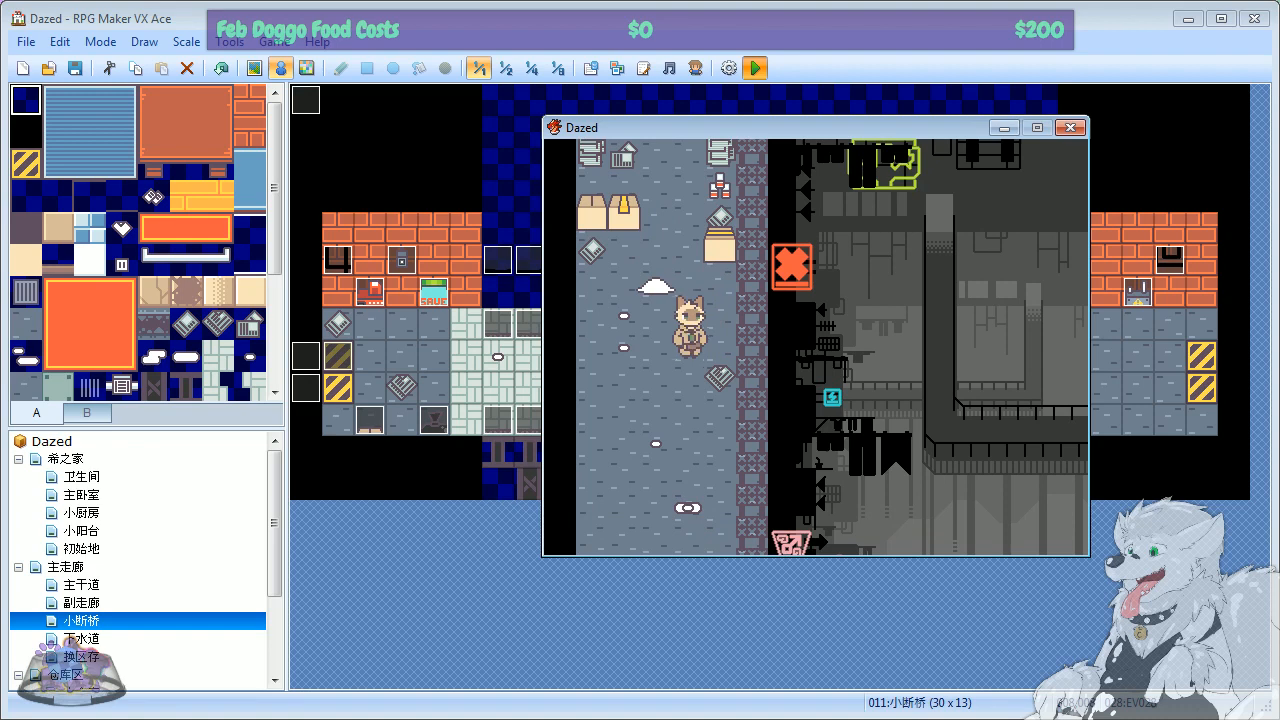
key("Right")
key("Up")
key("Down")
key("Left")
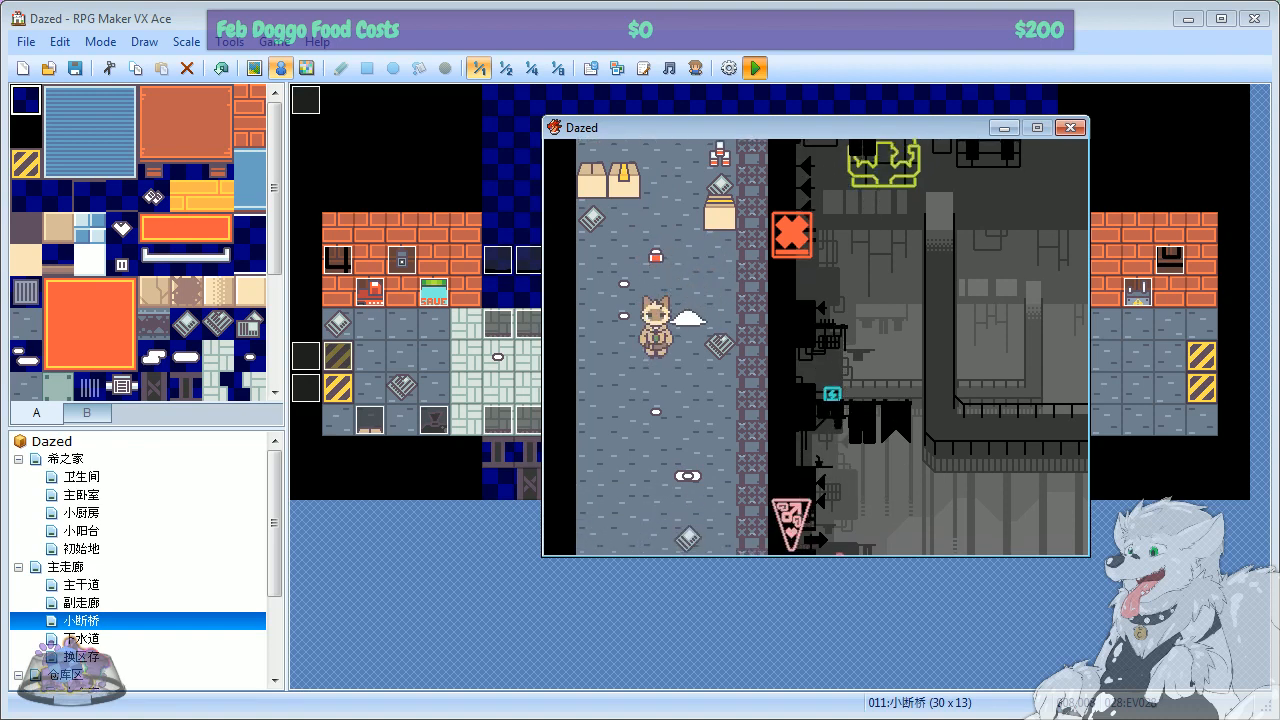
key("Up")
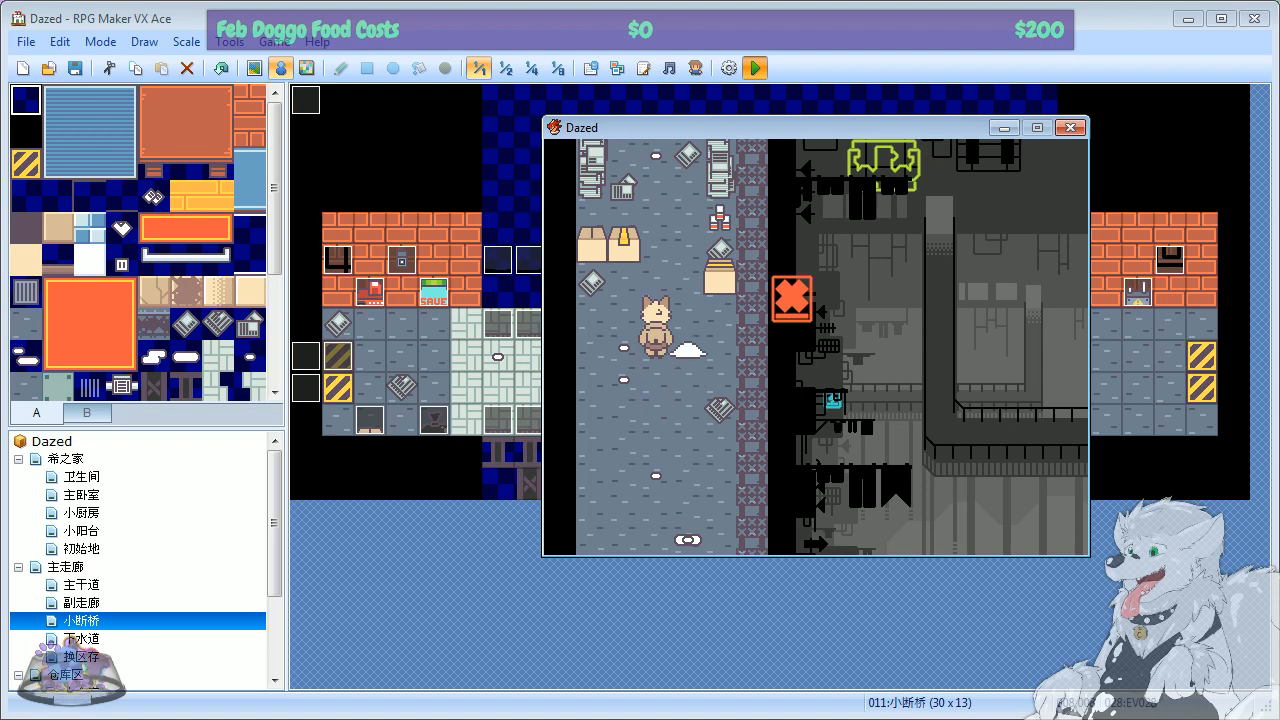
key("Down")
key("Down")
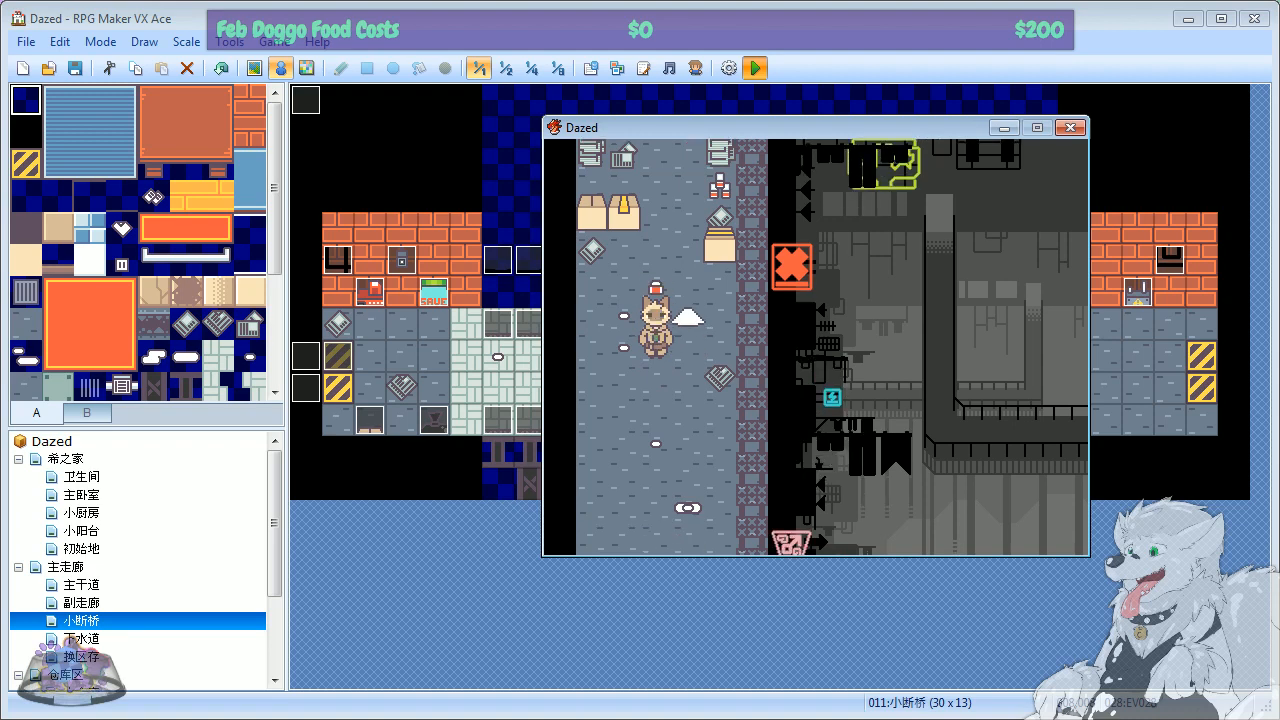
Step: Slip past the white enemy on its east side and run back north beyond the cardboard boxes
key("Up")
key("Up")
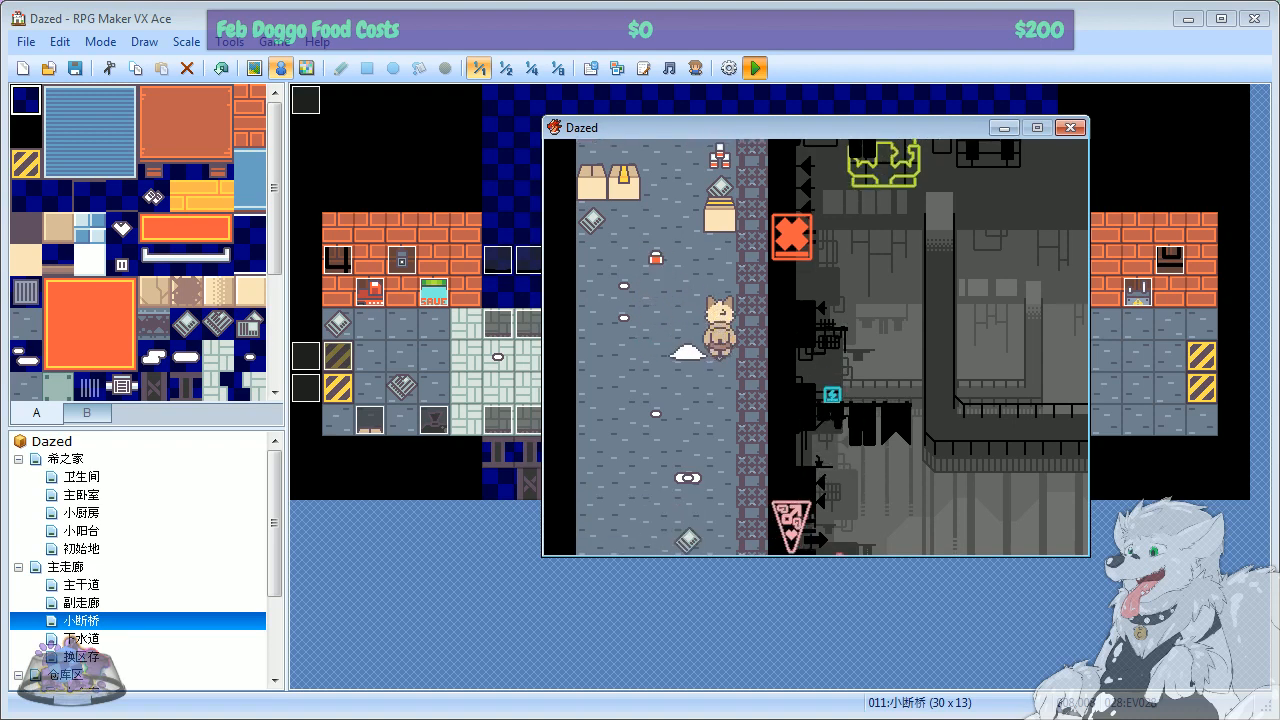
key("Up")
key("Up")
key("Up")
key("Up")
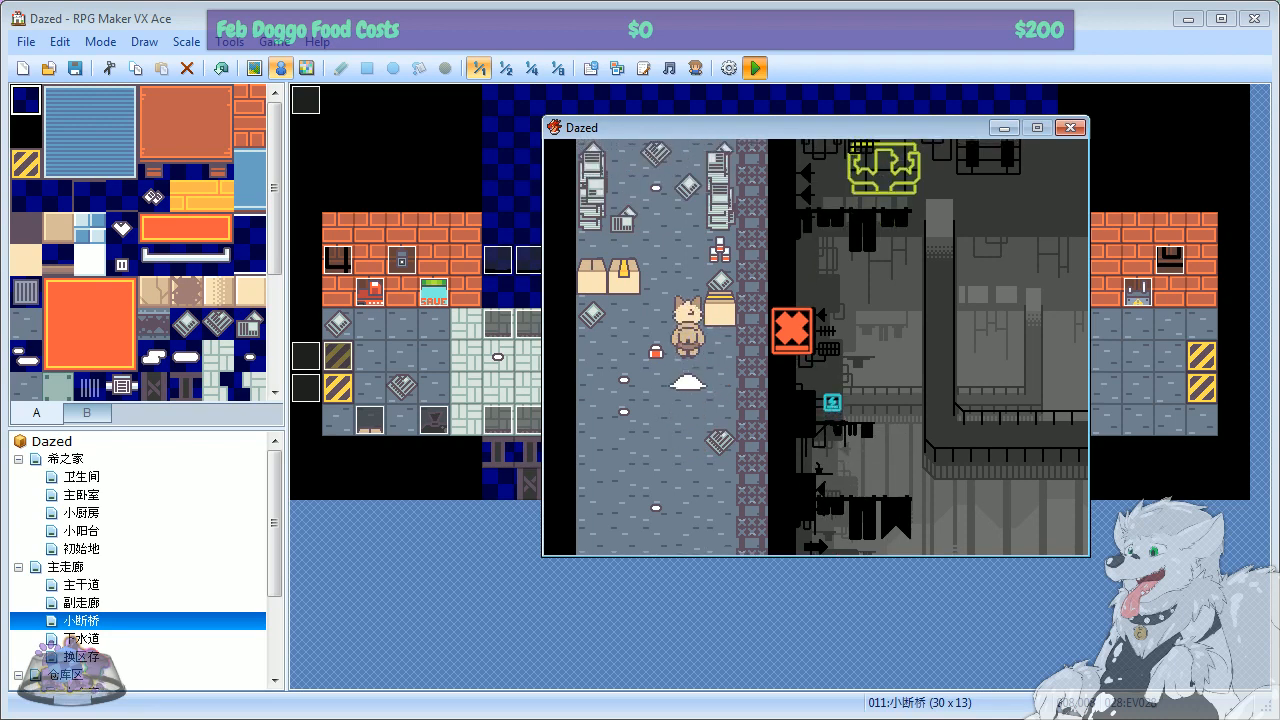
key("Left")
key("Left")
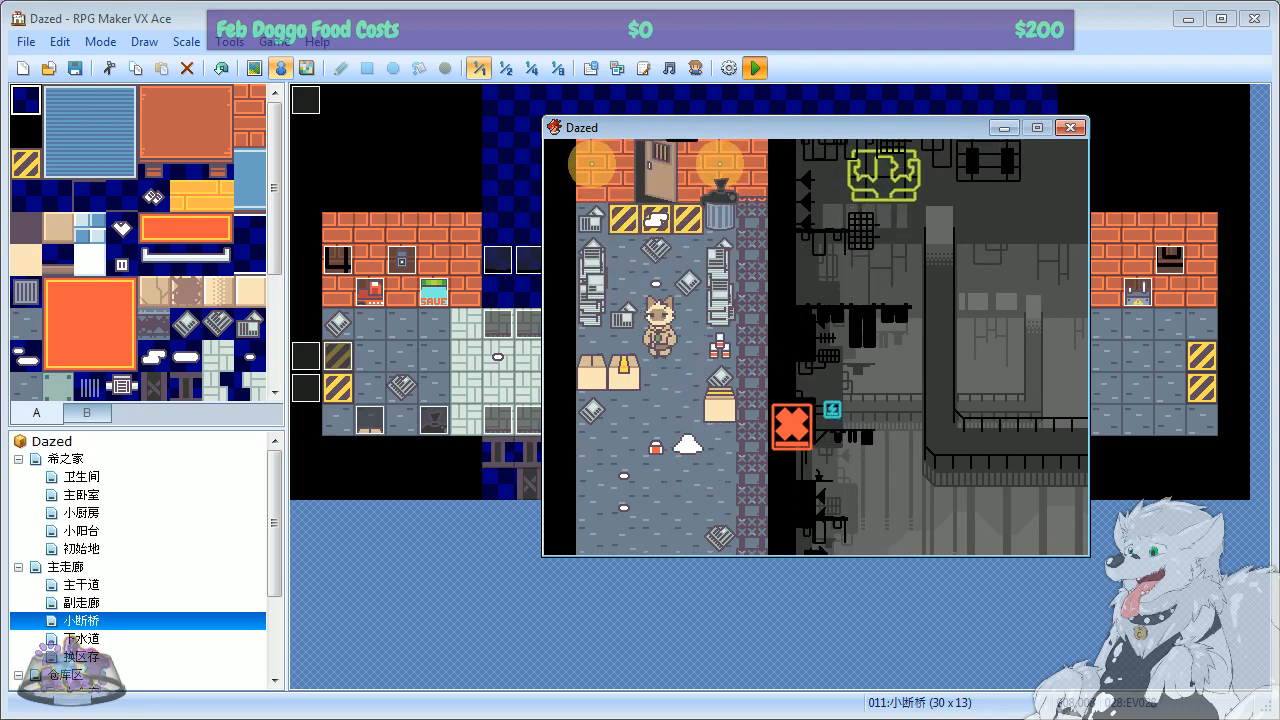
Step: Push the yellow-taped cardboard box south, away from the west wall's box and into the open corridor
key("Down")
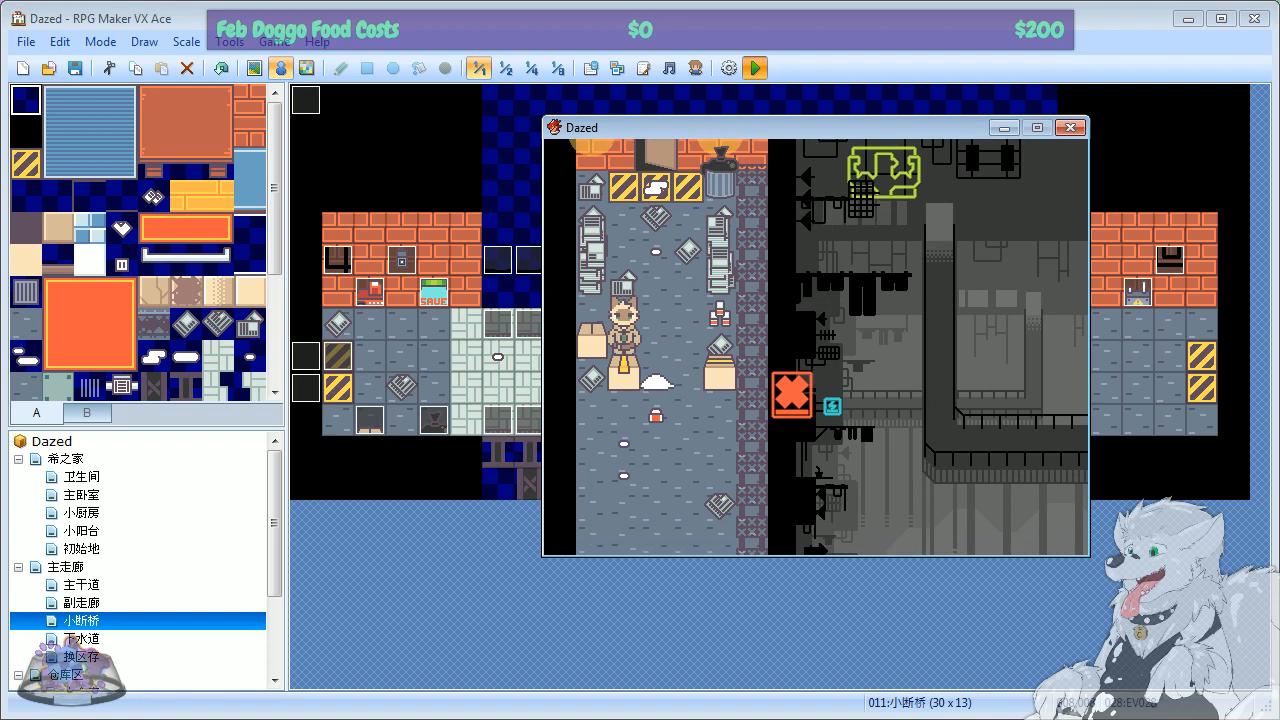
key("Down")
key("Down")
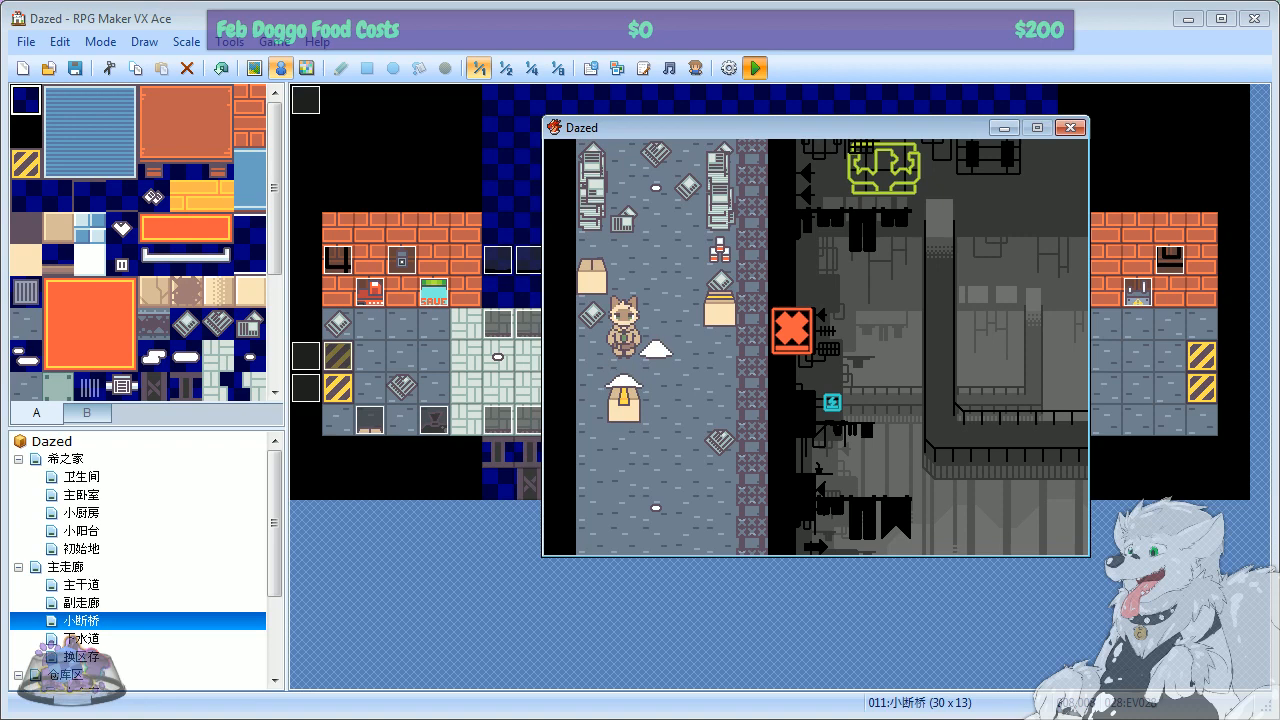
Step: Retreat north from the two white enemies and circle around them toward the cardboard box at the east railing
key("Up")
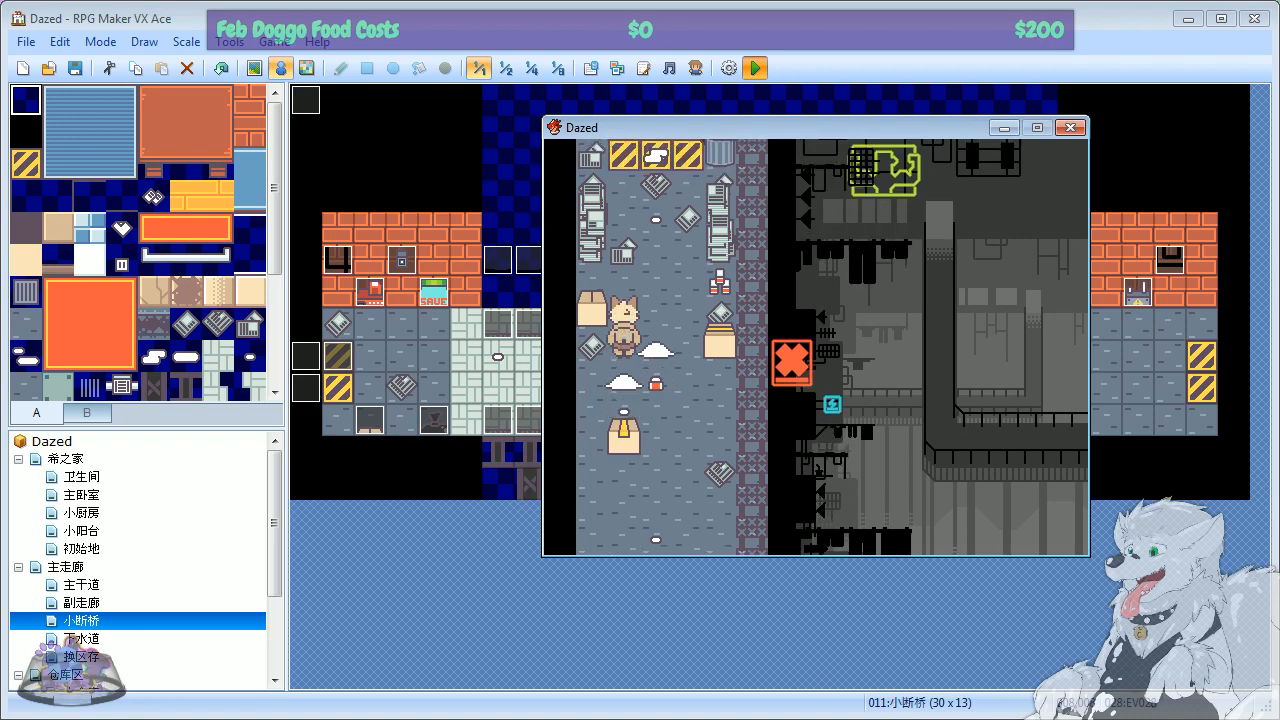
key("Up")
key("Up")
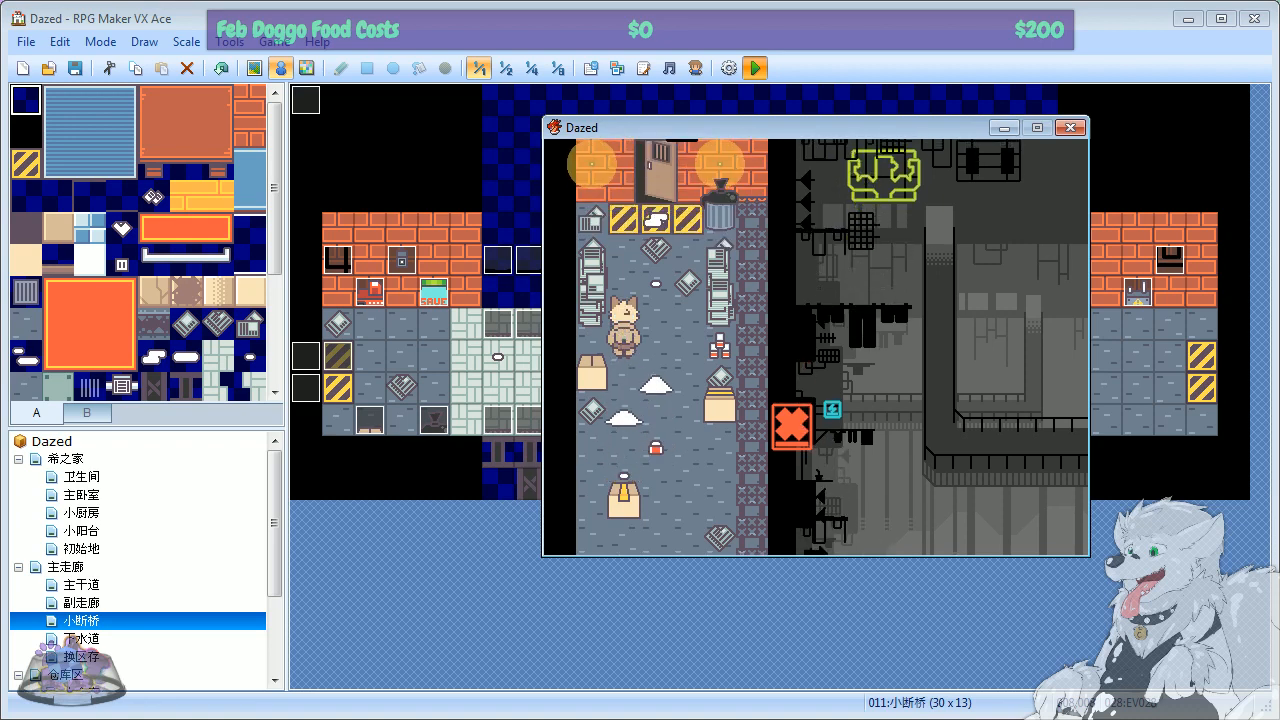
key("Right")
key("Right")
key("Down")
key("Down")
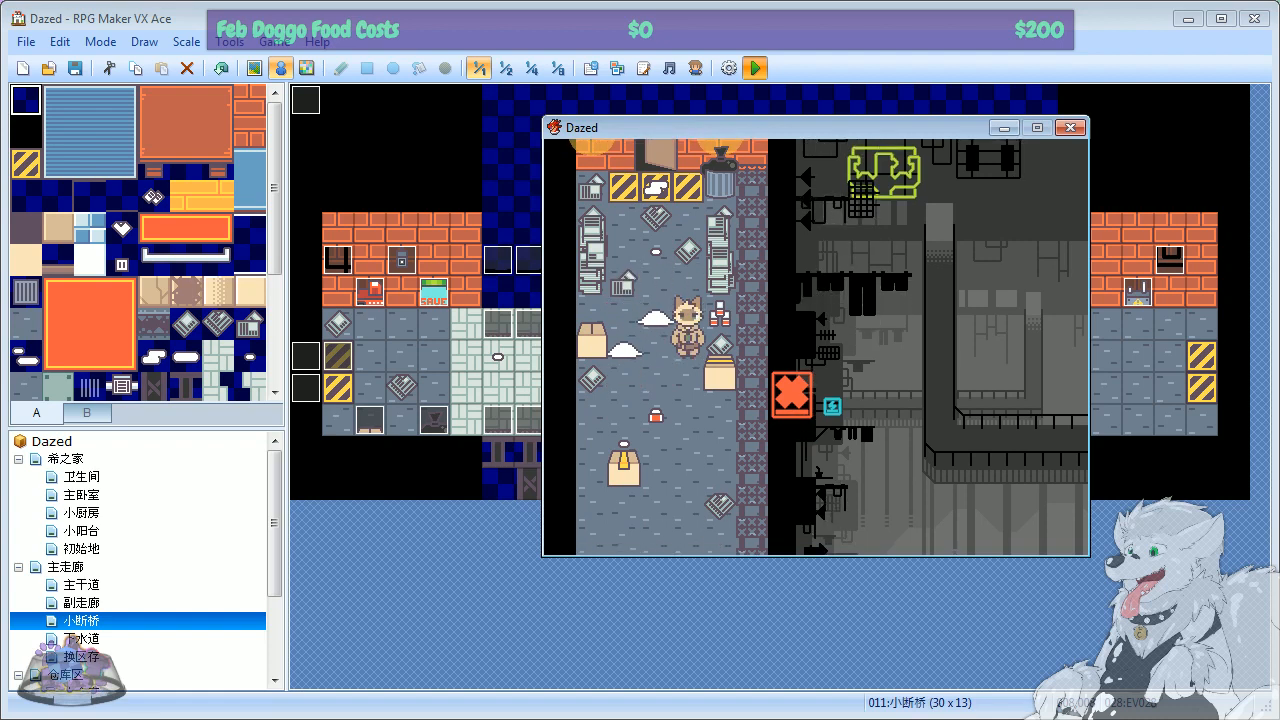
key("Down")
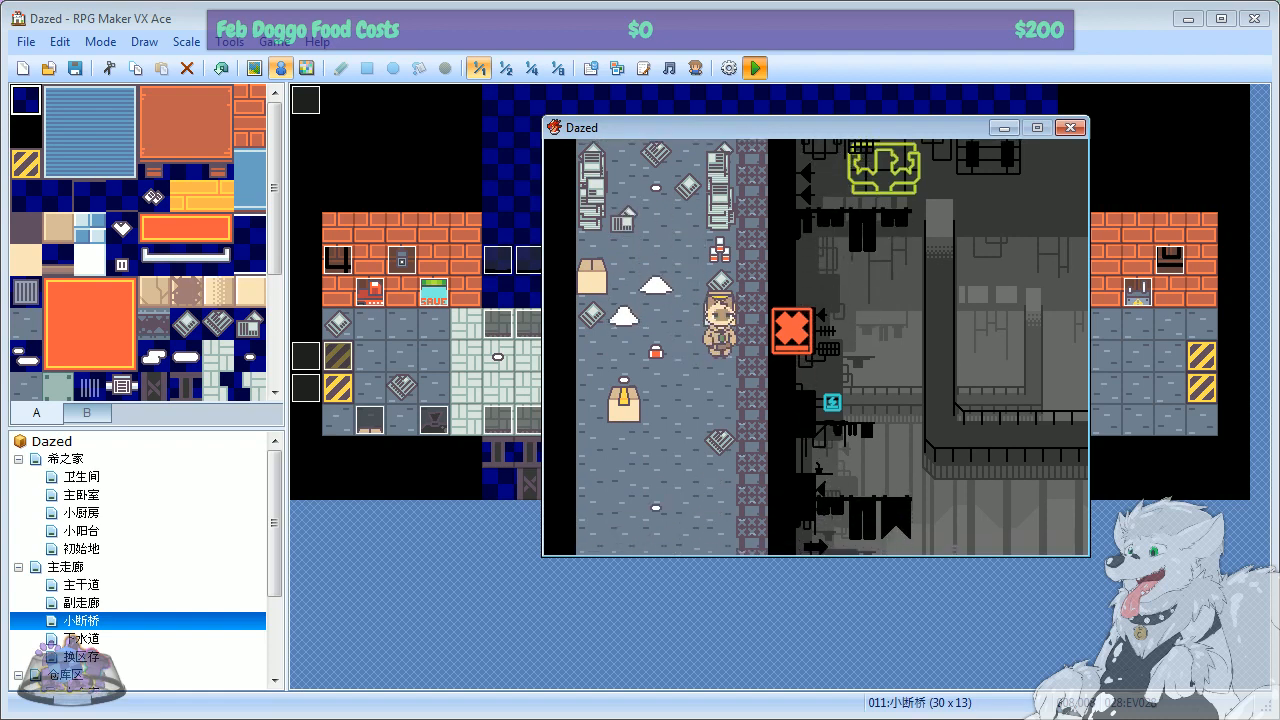
Step: Lead both white enemies south along the railing and cross below the yellow-taped box to the west wall
key("Down")
key("Down")
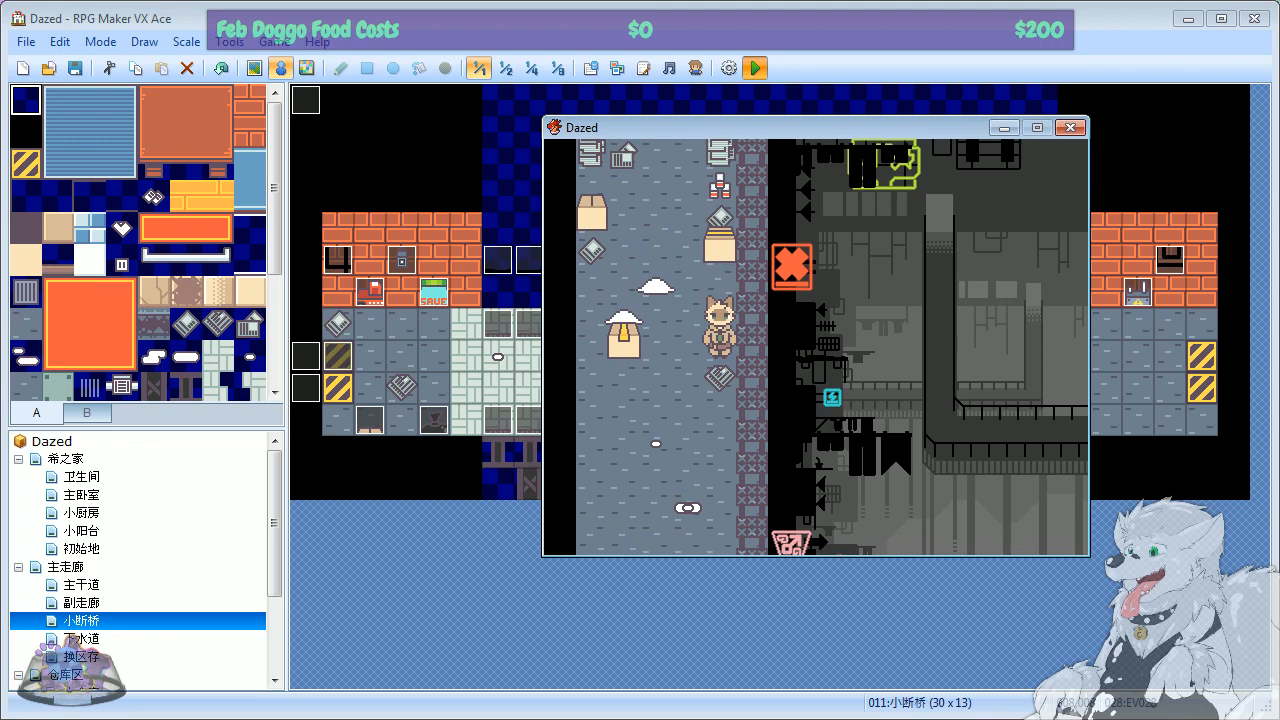
key("Left")
key("Down")
key("Left")
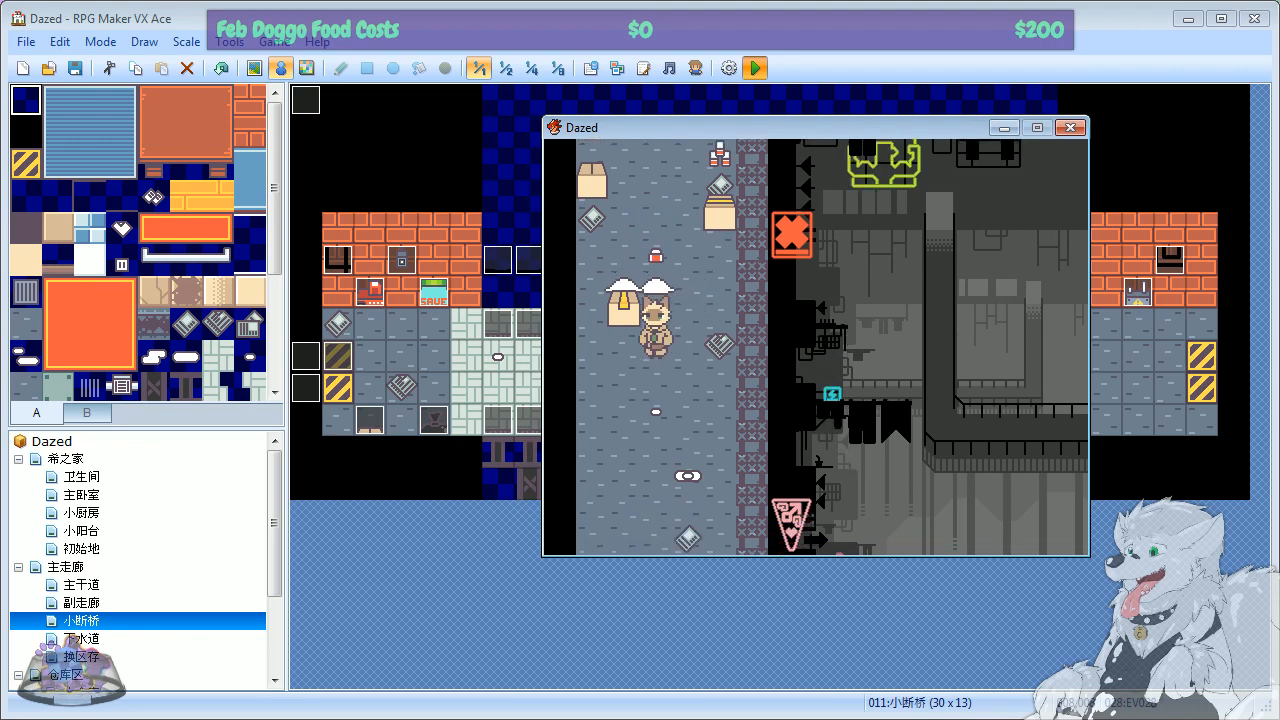
key("Left")
key("Left")
key("Up")
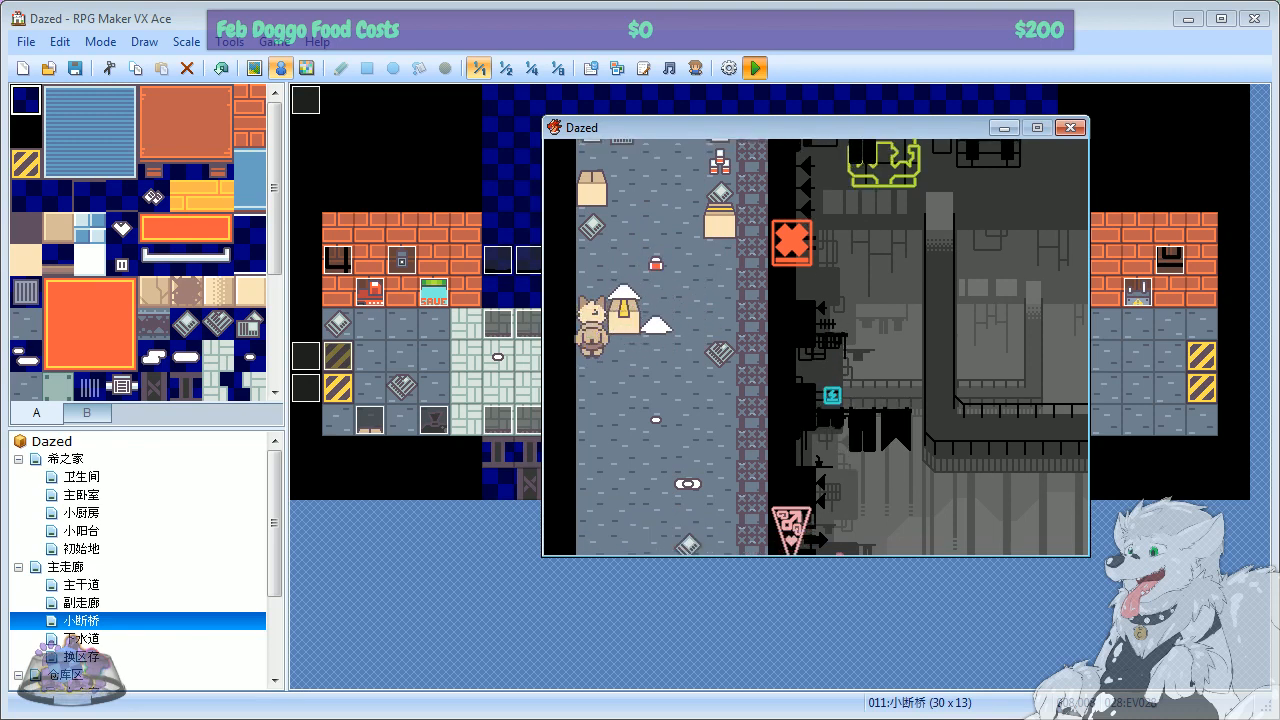
Step: Evade the two white enemies south of the yellow-taped box and bring the character back to its north side
key("Down")
key("Down")
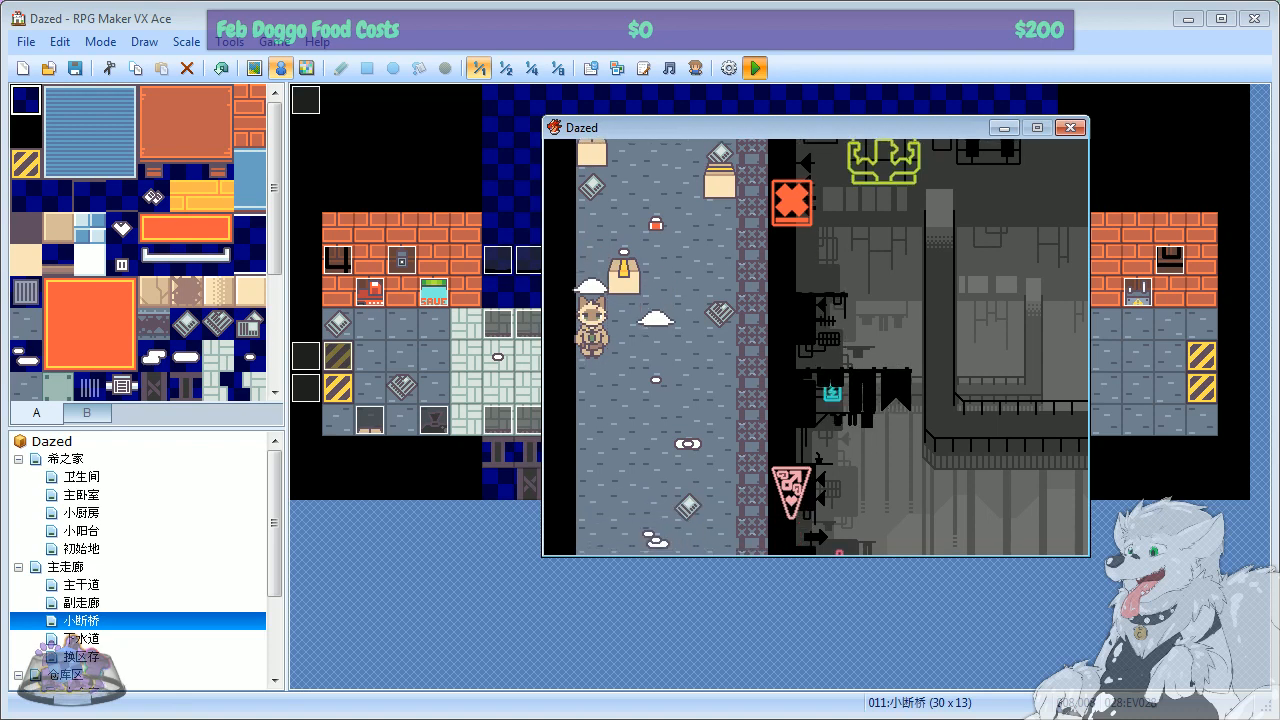
key("Right")
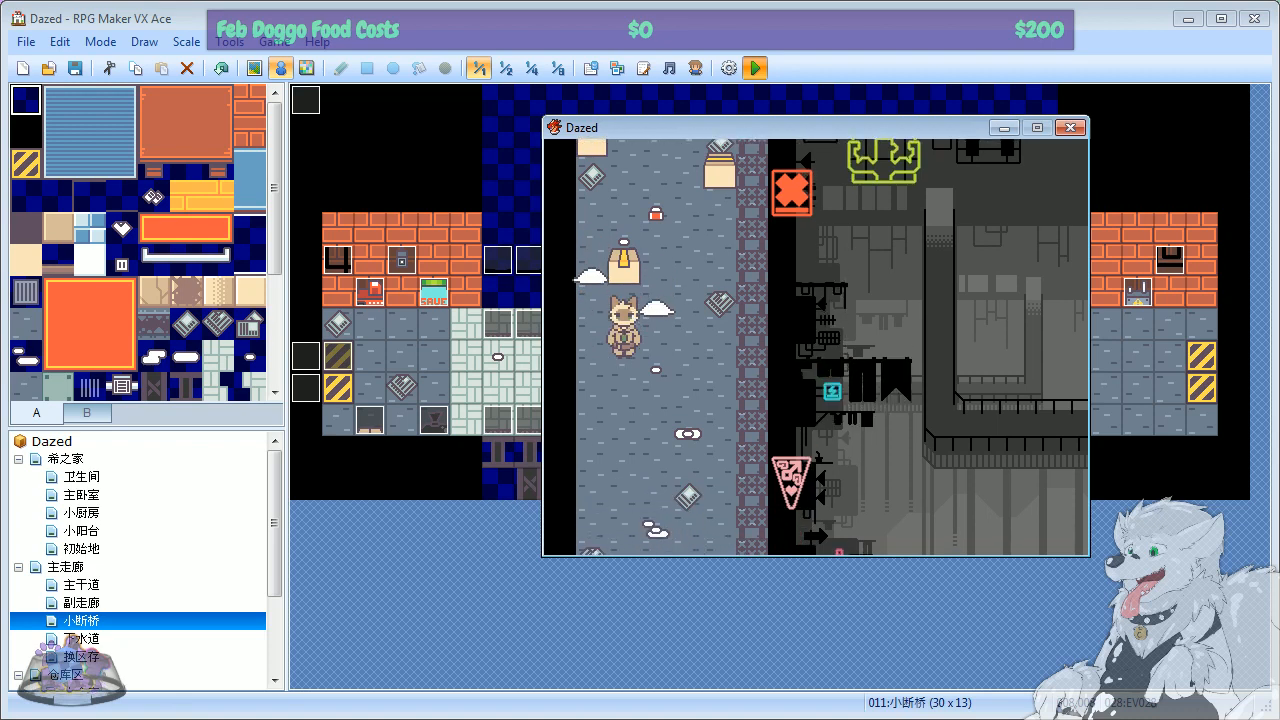
key("Down")
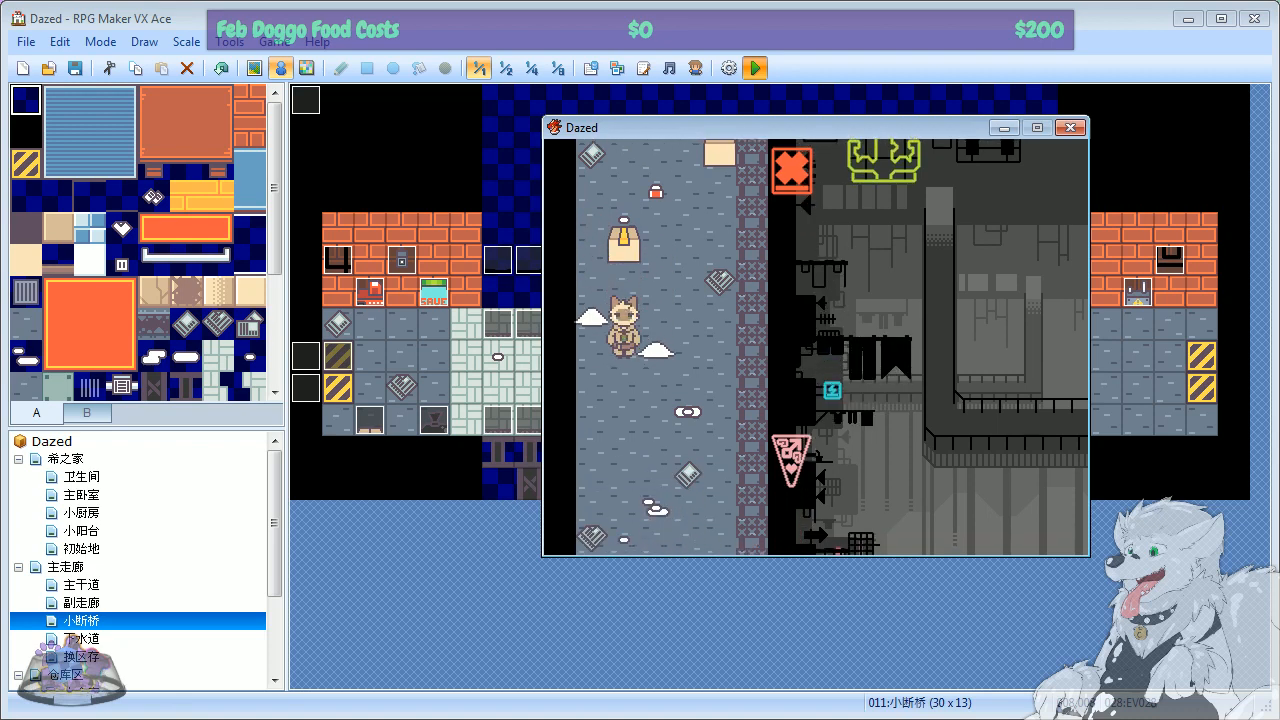
key("Up")
key("Up")
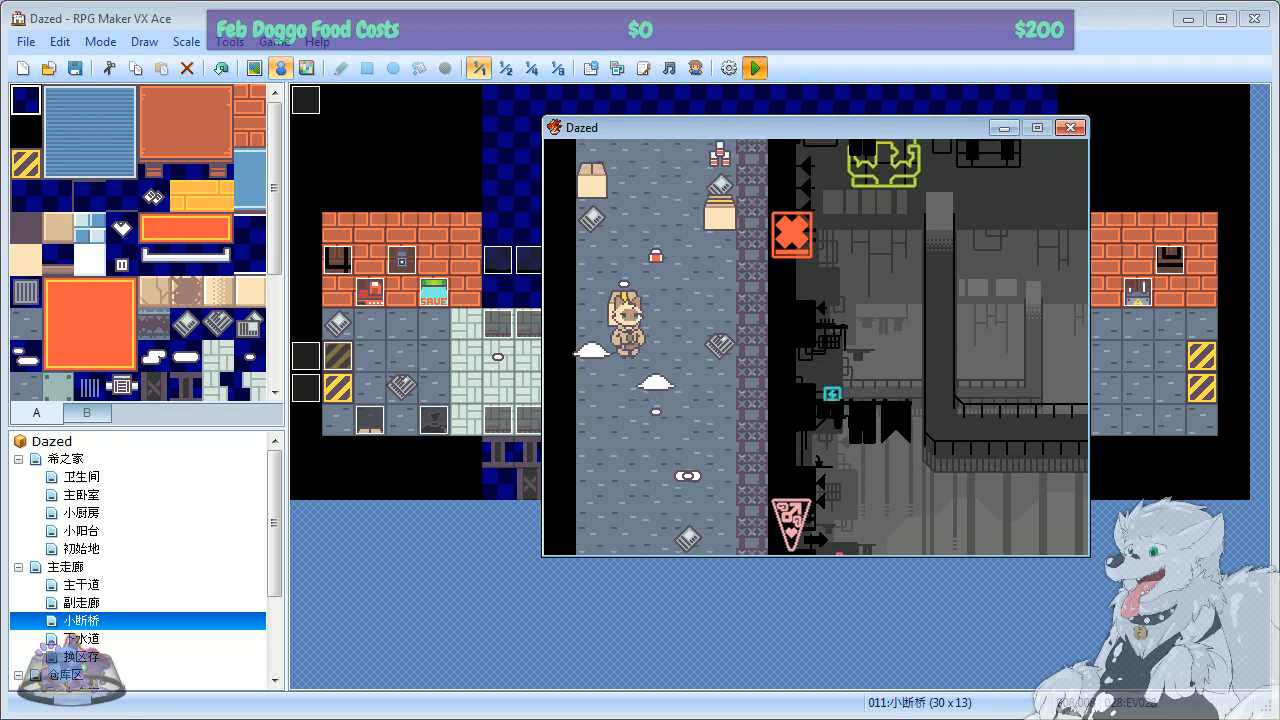
key("Up")
key("Up")
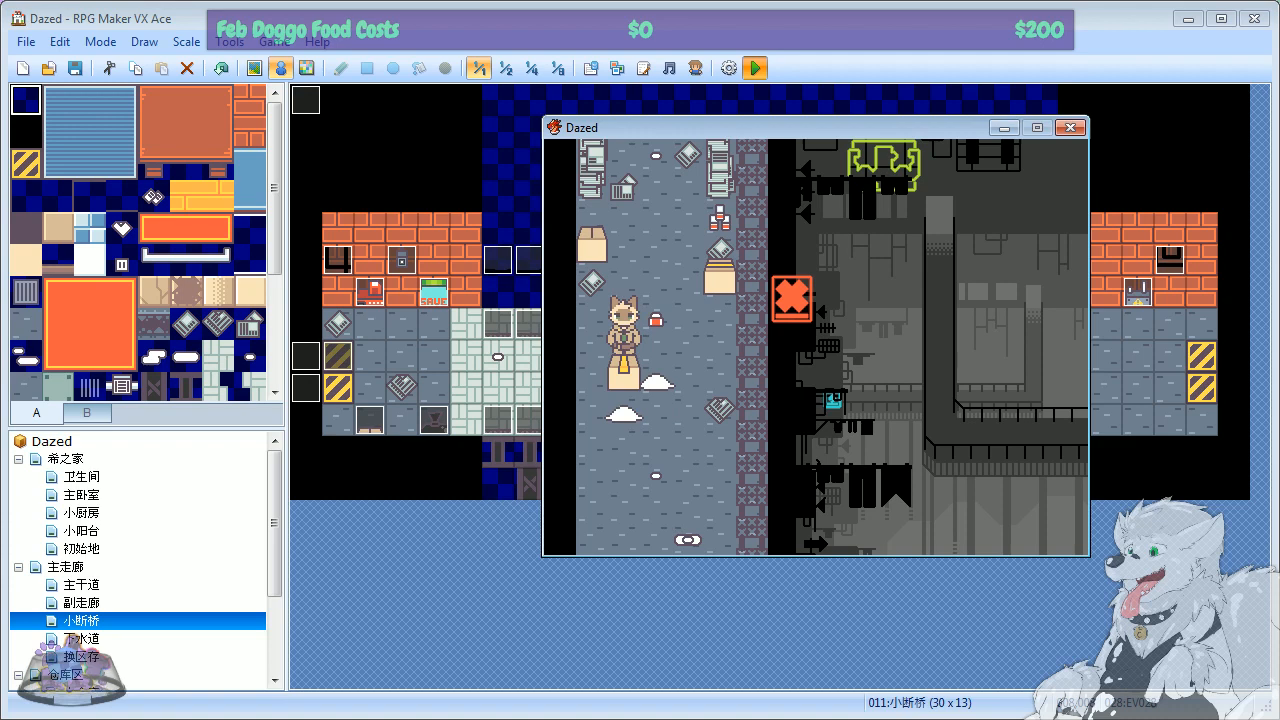
Step: Weave between the east and west boxes to shake off both white enemies and head north toward the door
key("Up")
key("Right")
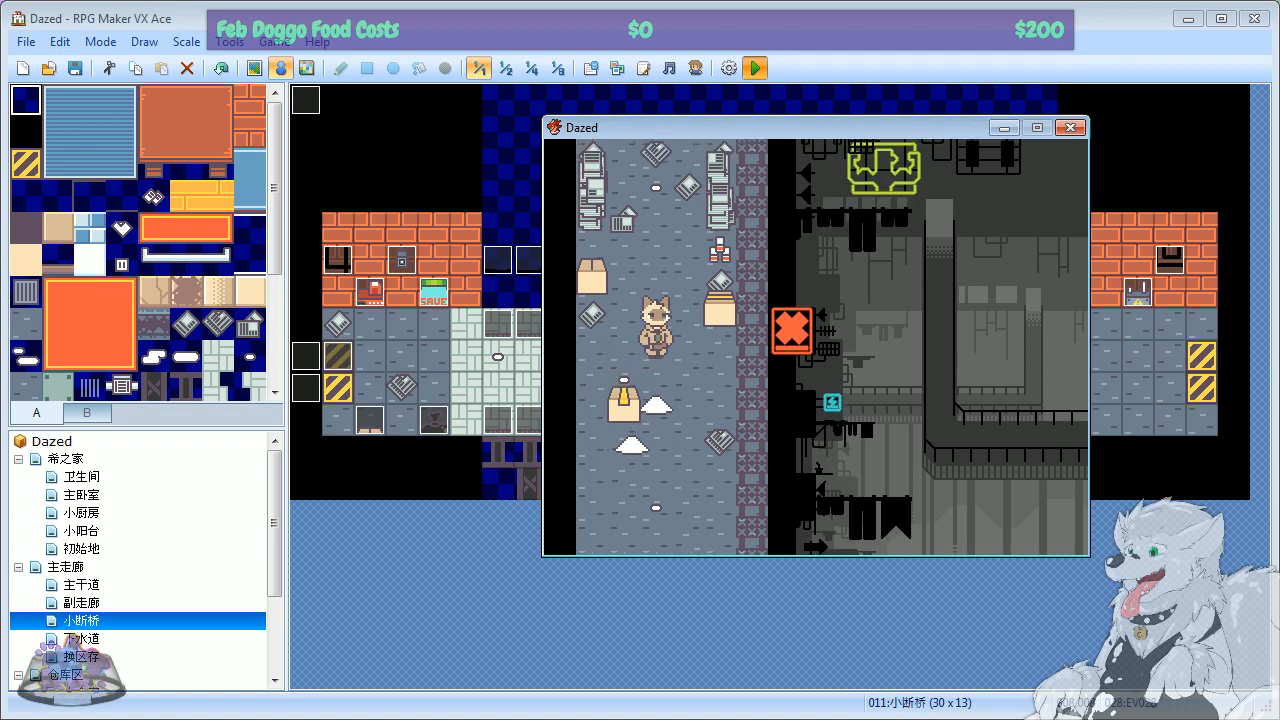
key("Up")
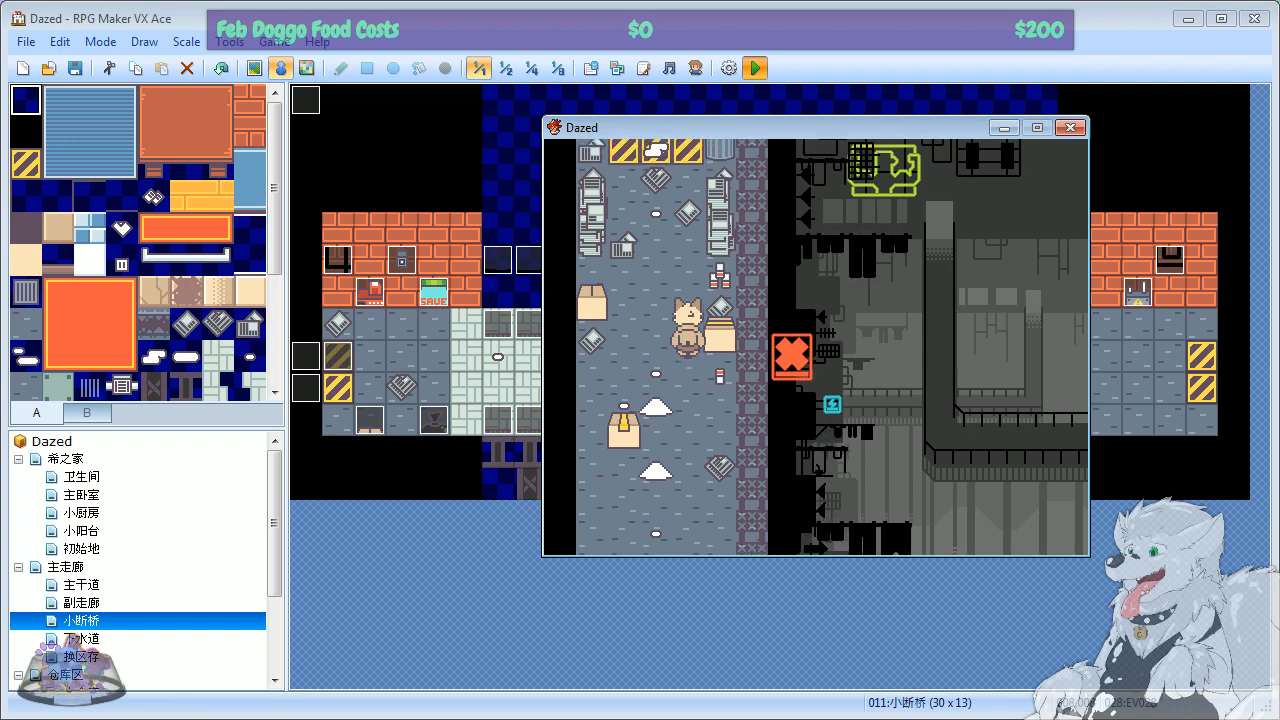
key("Left")
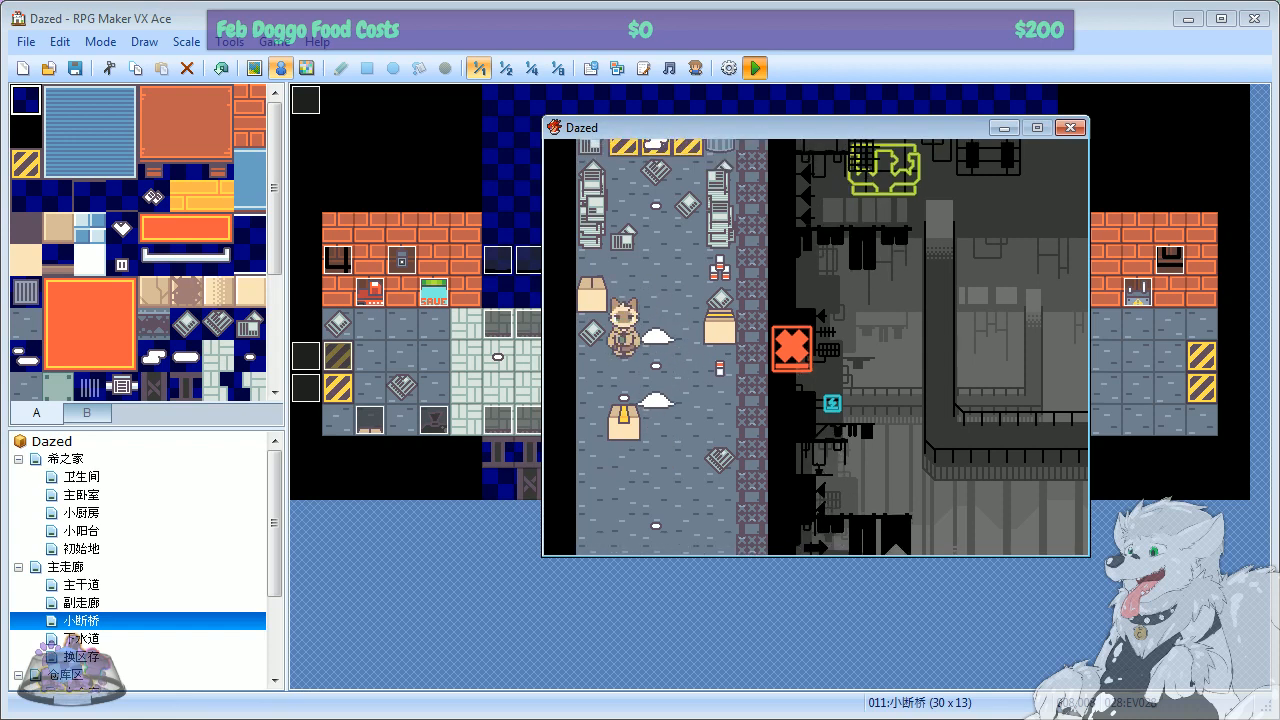
key("Down")
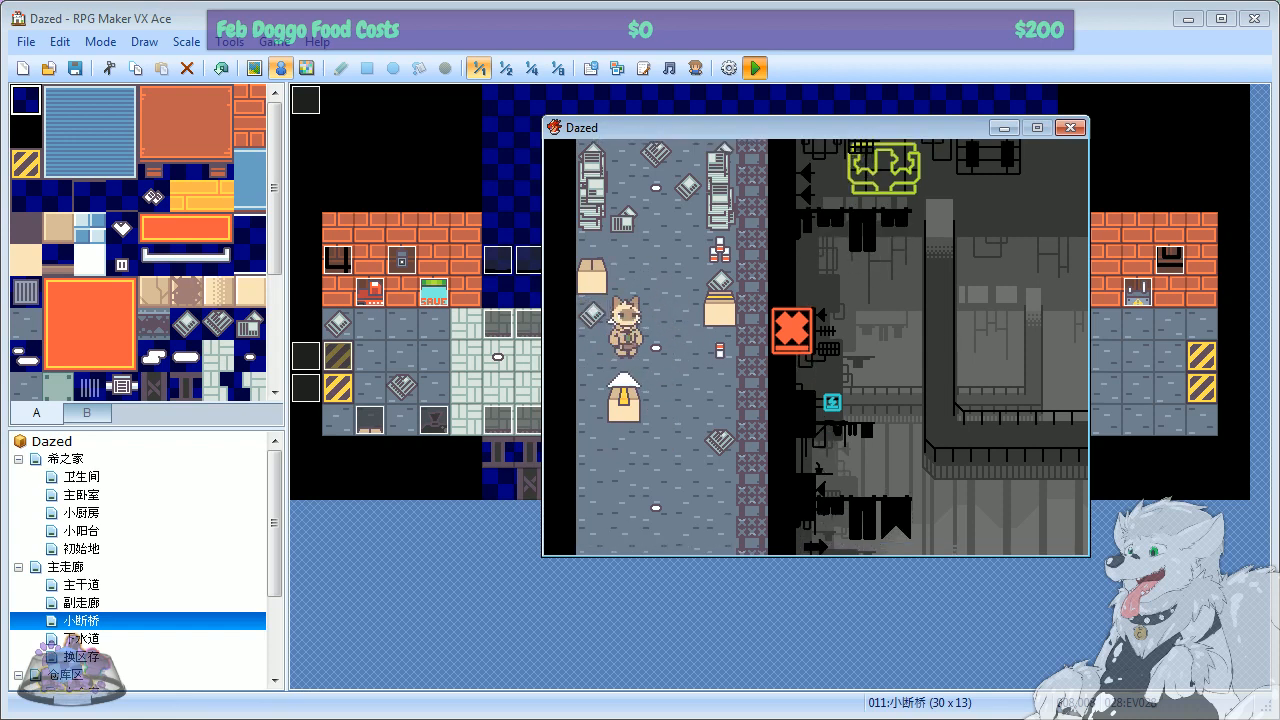
key("Up")
key("Up")
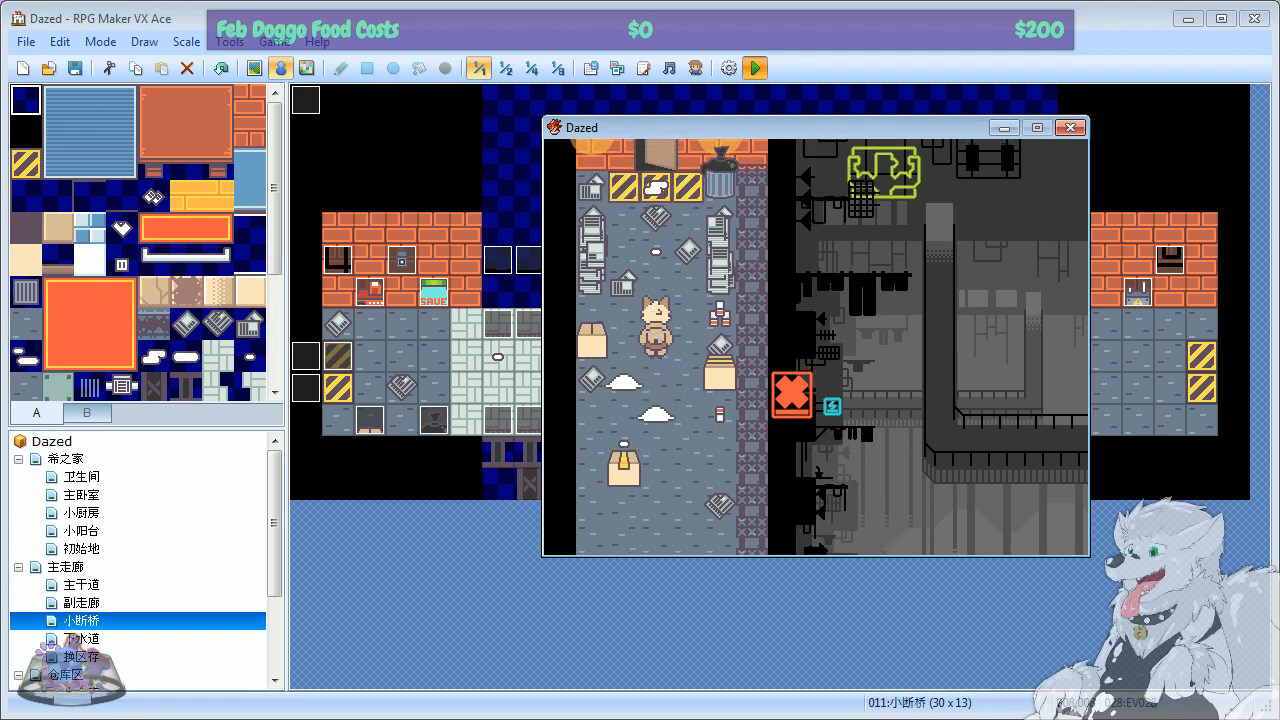
Step: Draw the white enemies toward the east box and bring the character back down to the yellow-taped box's north side
key("Right")
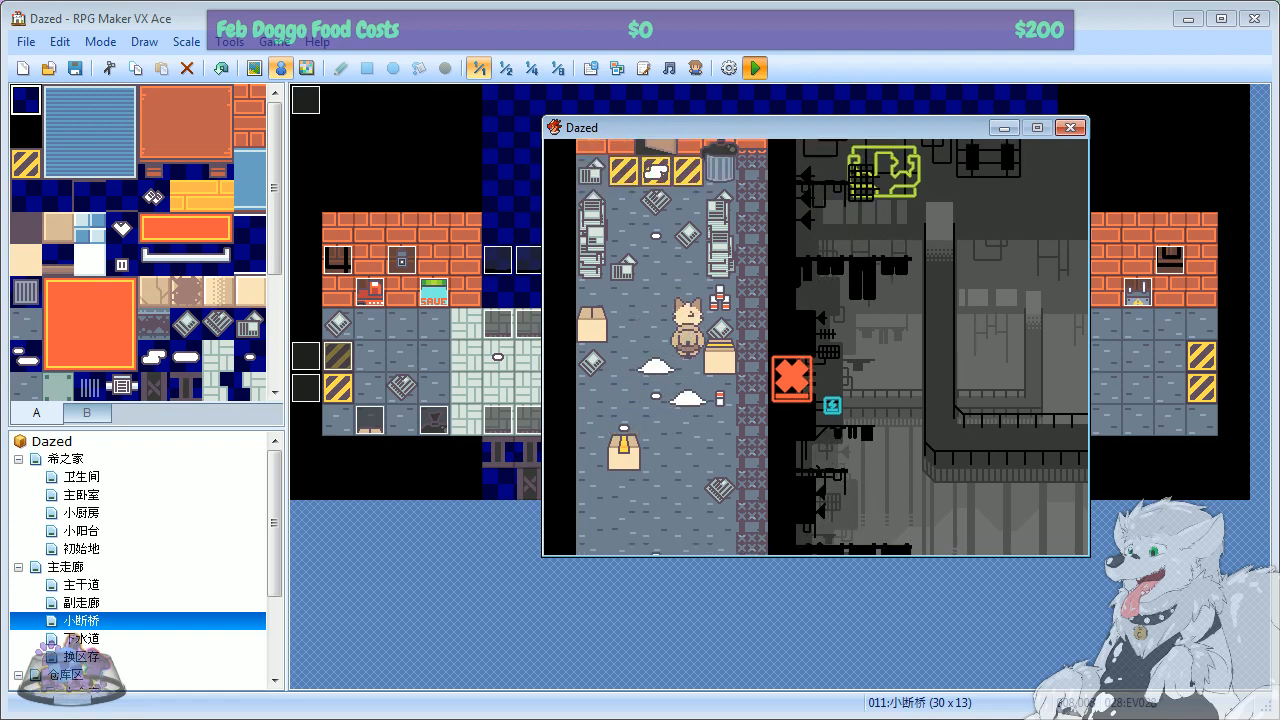
key("Left")
key("Left")
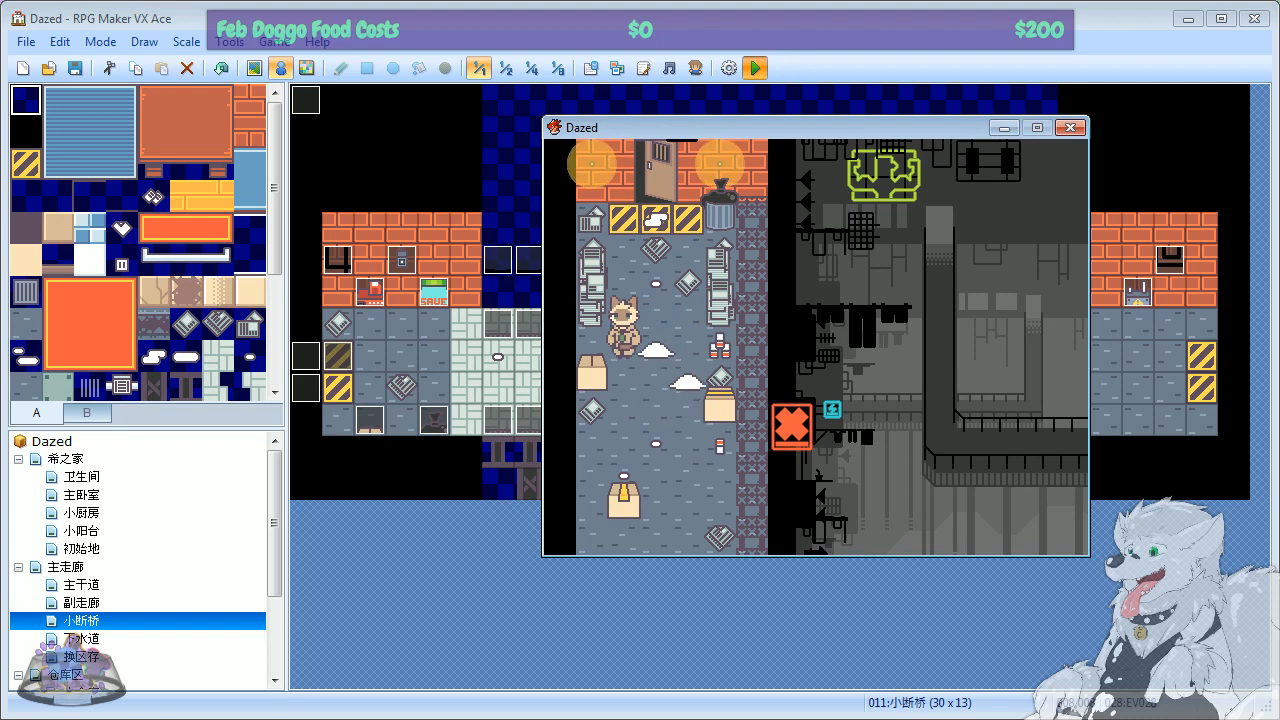
key("Down")
key("Down")
key("Down")
key("Down")
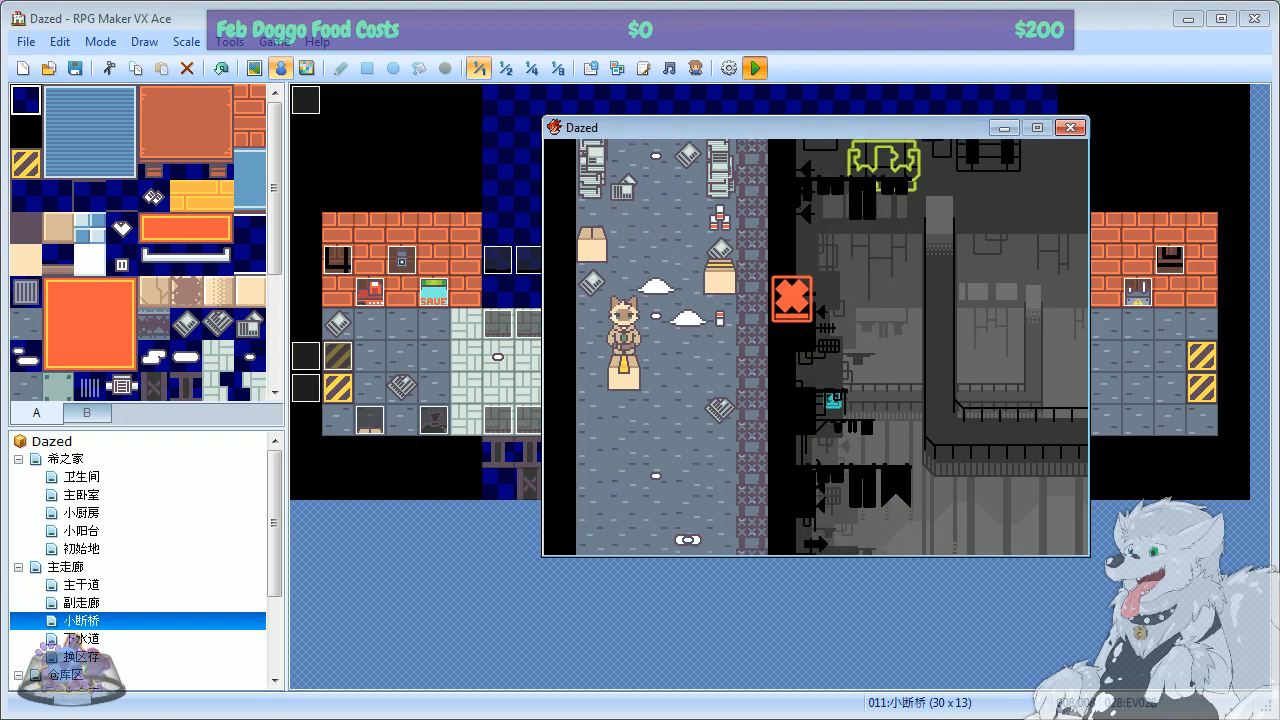
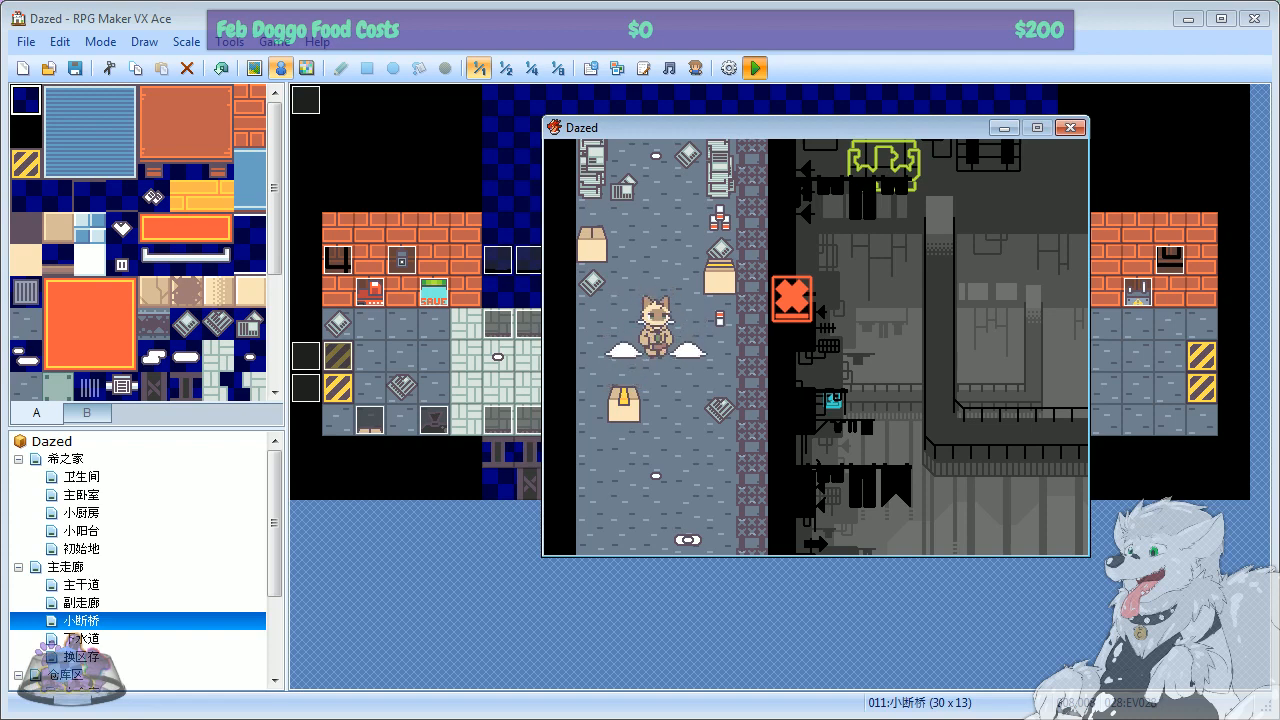
Step: Circle around the south side of the yellow-taped box by the west wall and head north past its east side
key("Down")
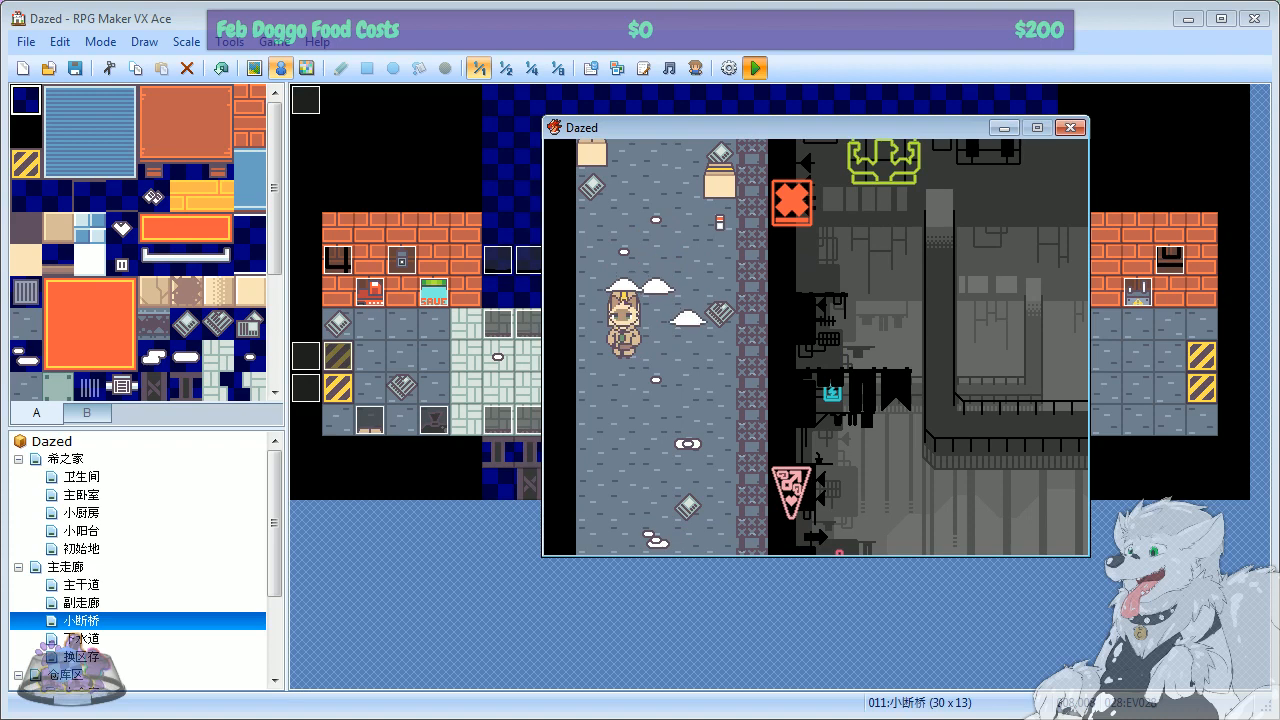
key("Up")
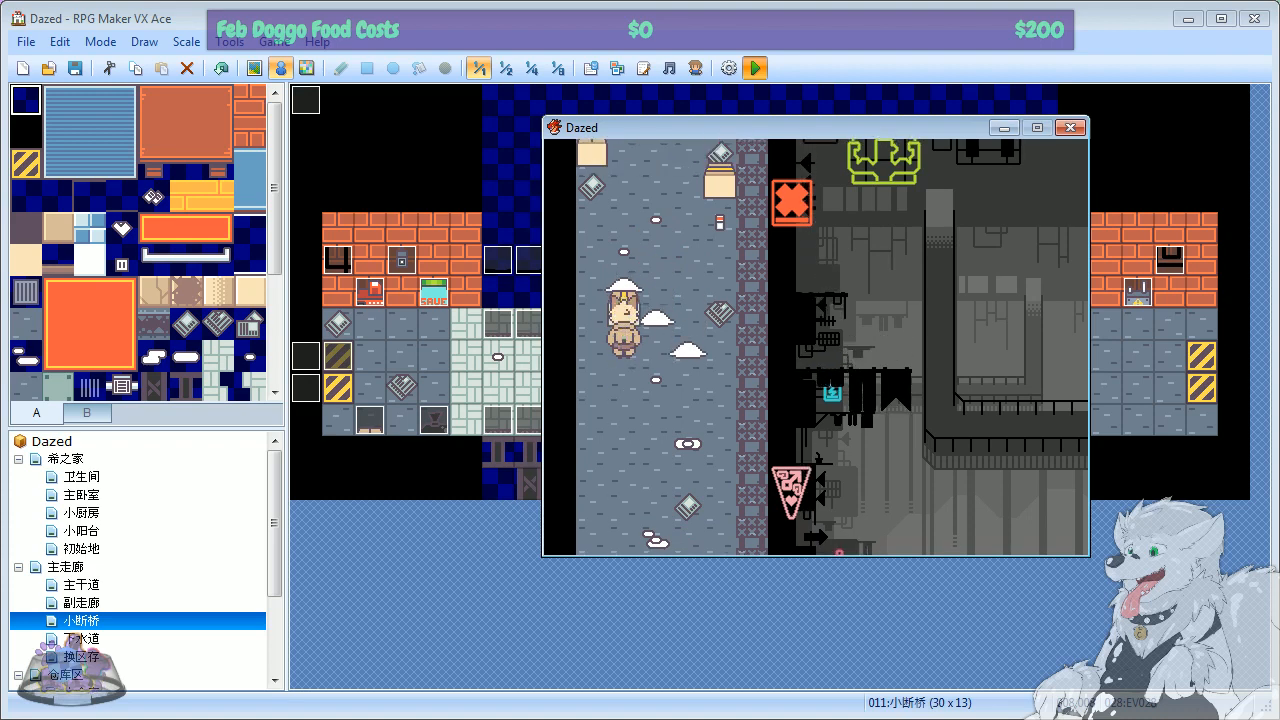
key("Left")
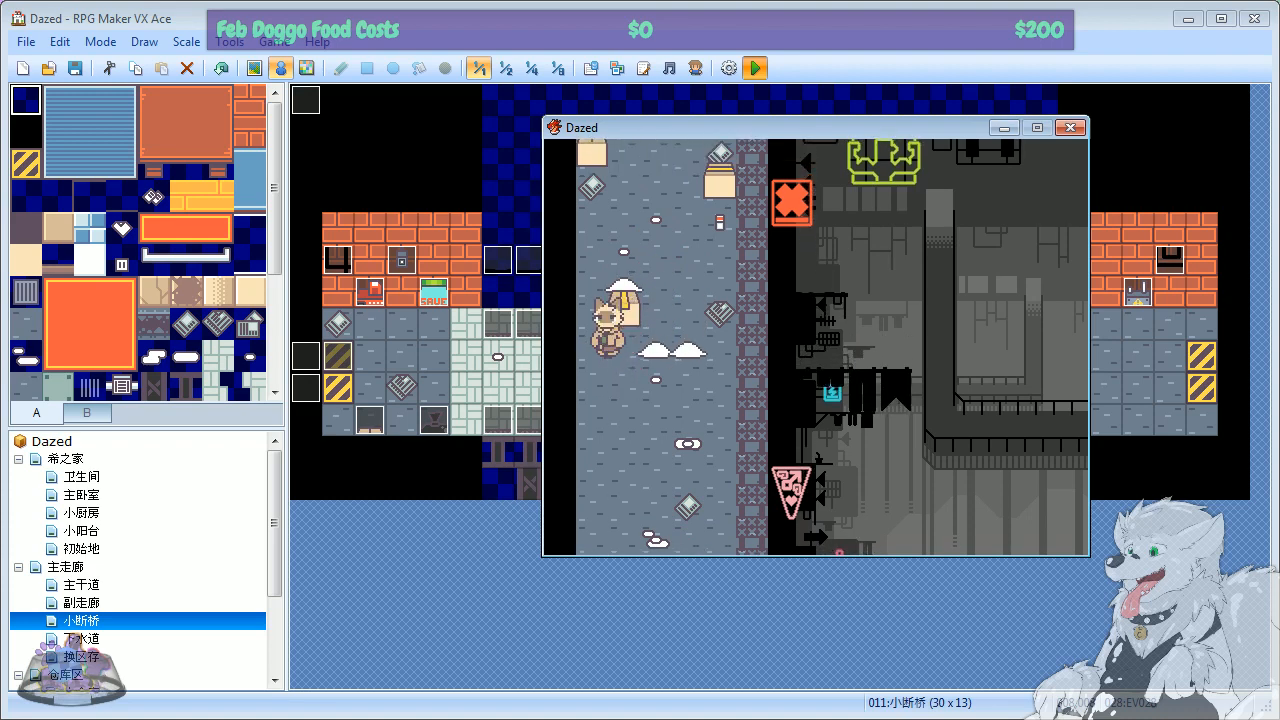
key("Down")
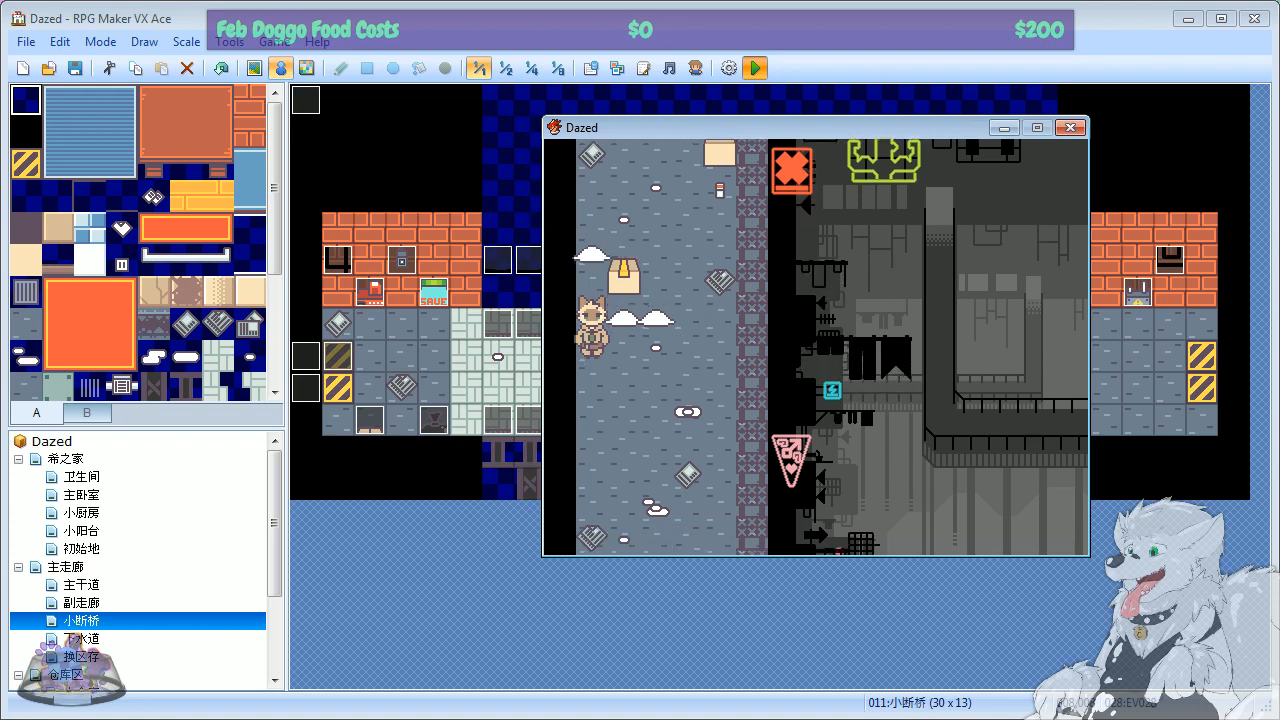
key("Down")
key("Right")
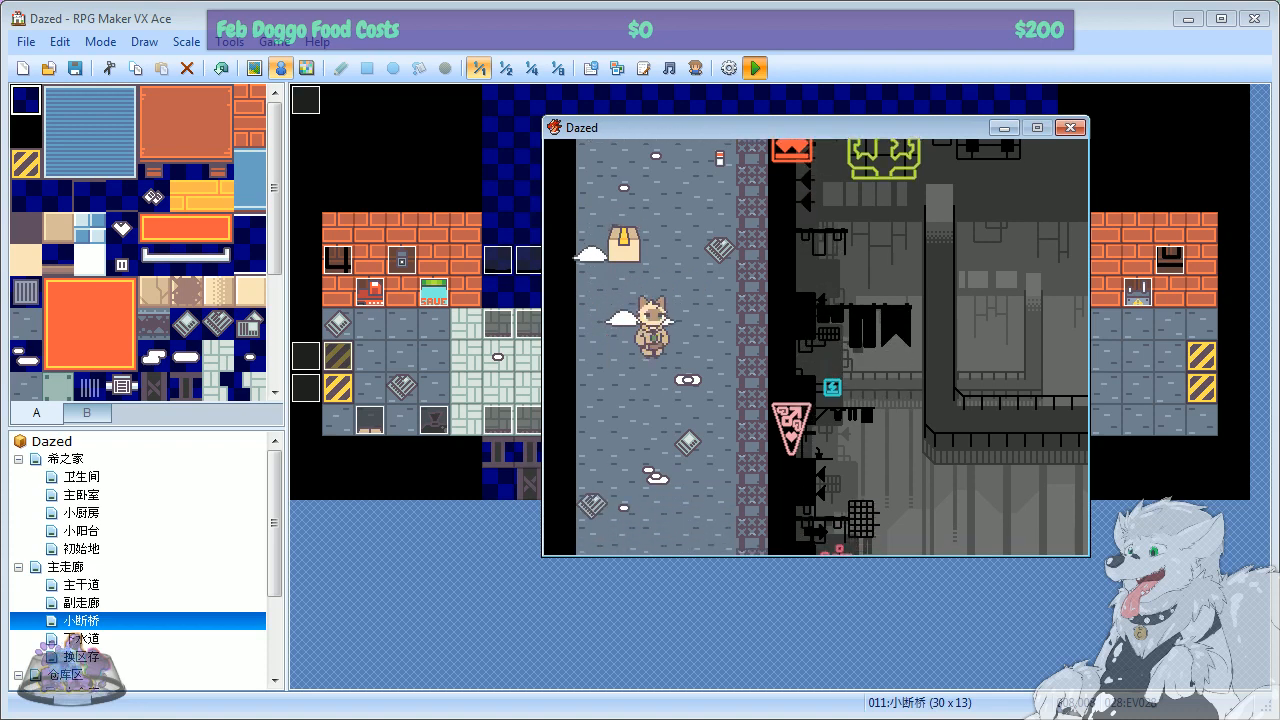
key("Right")
key("Up")
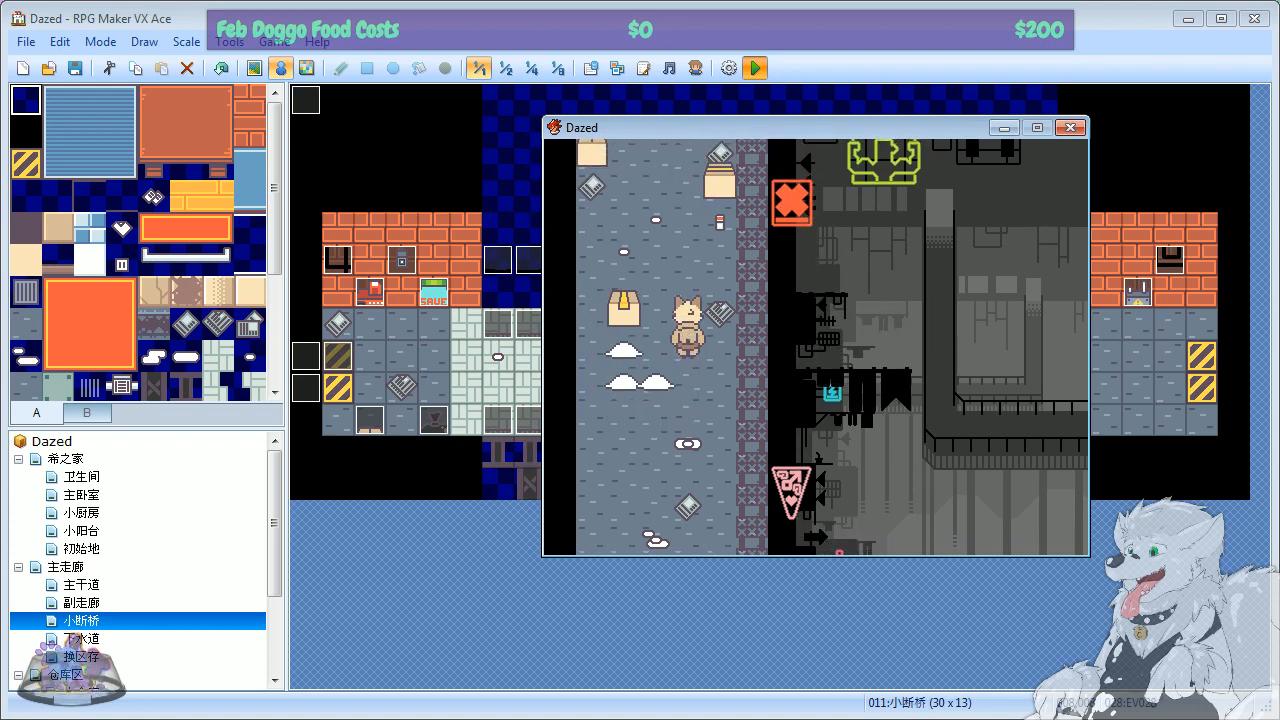
key("Up")
key("Up")
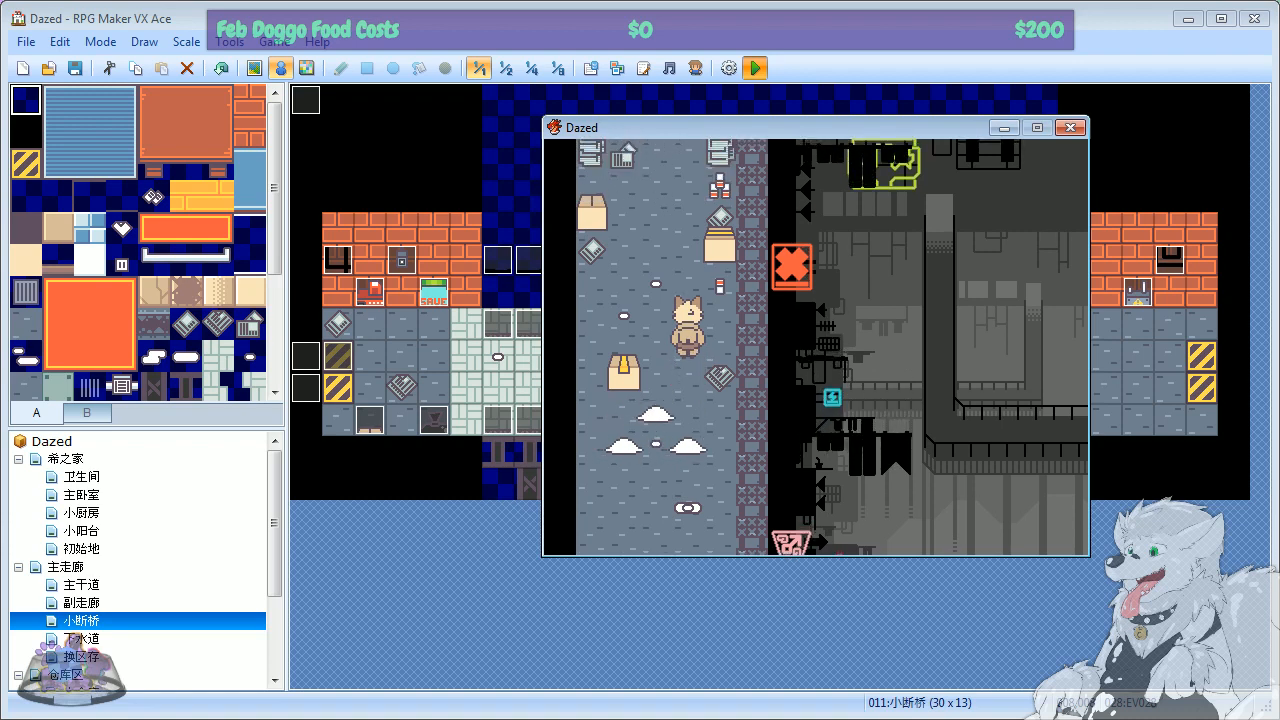
Step: Dodge the three white enemies near the east railing and cross back to the yellow-taped box's north side
key("Down")
key("Up")
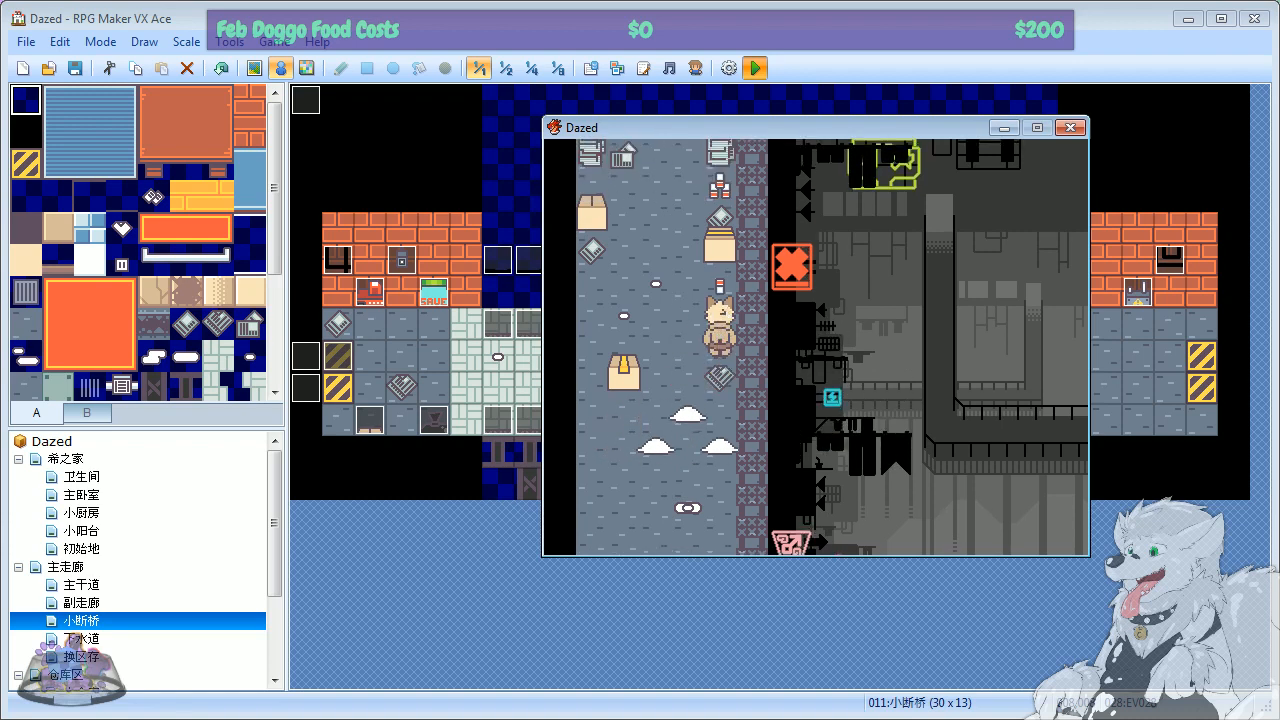
key("Left")
key("Down")
key("Down")
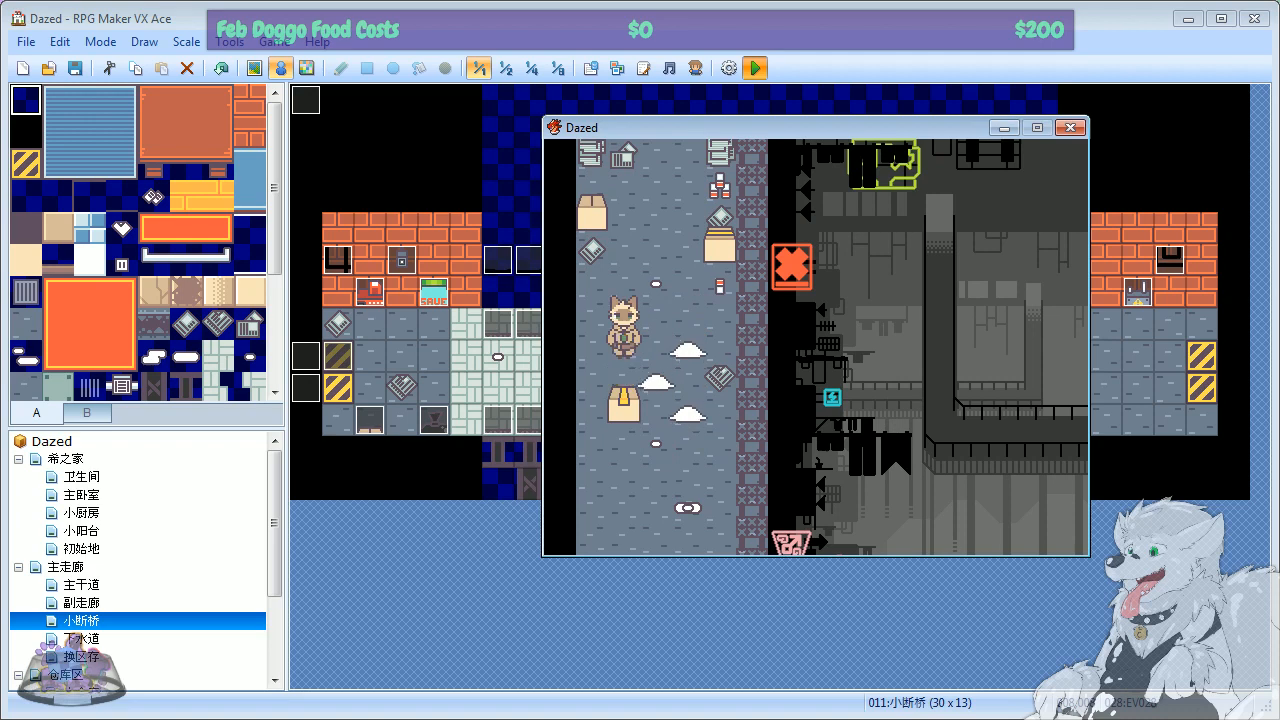
Step: Push the yellow-taped box south down the corridor, away from the three white enemies
key("Down")
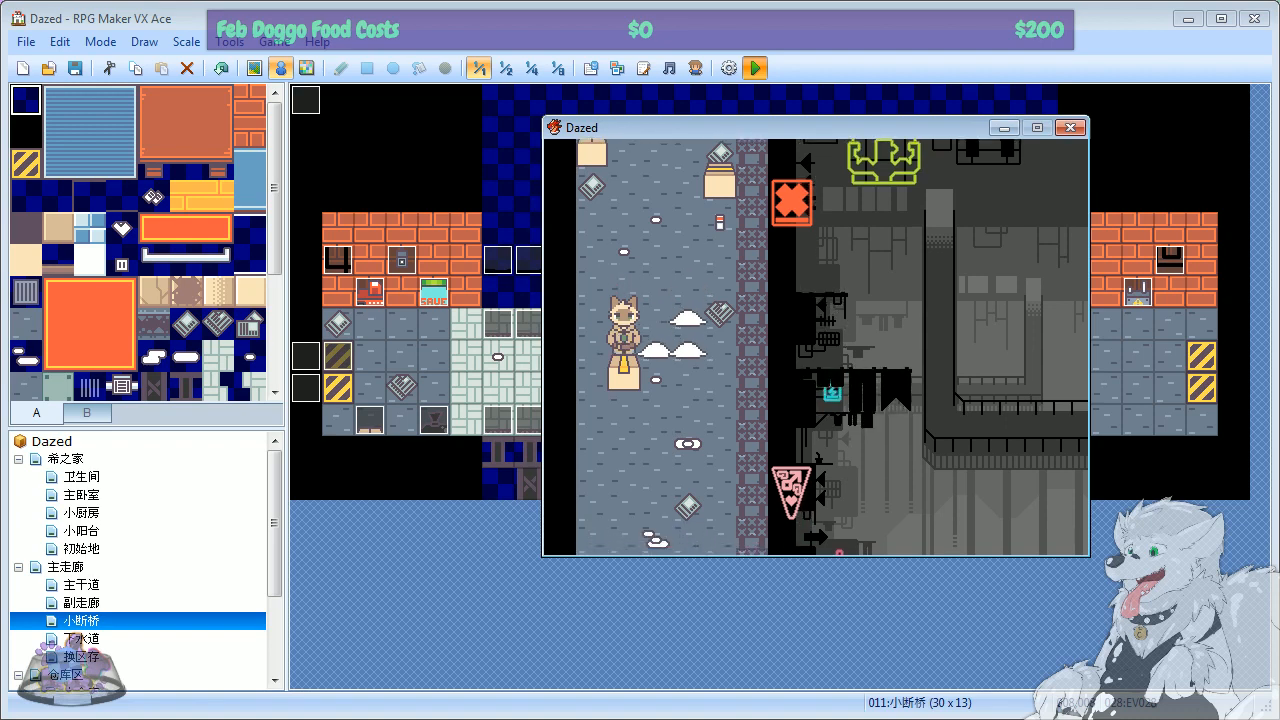
key("Down")
key("Down")
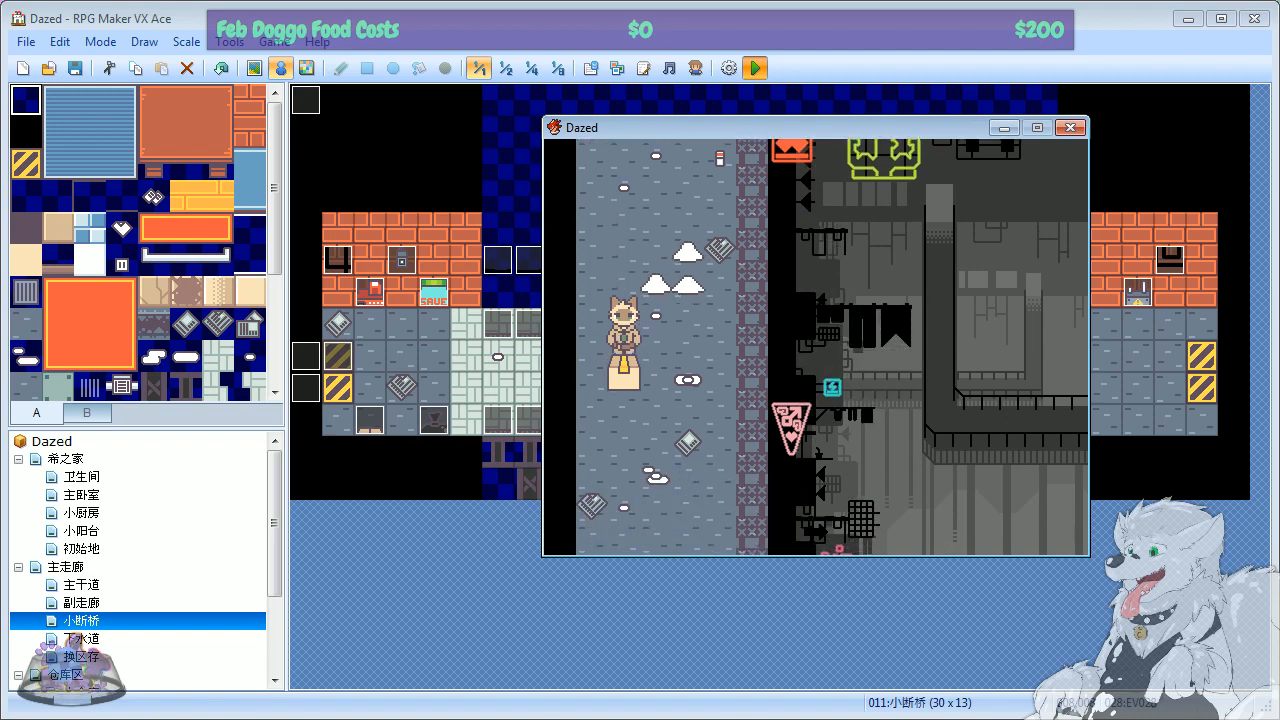
key("Down")
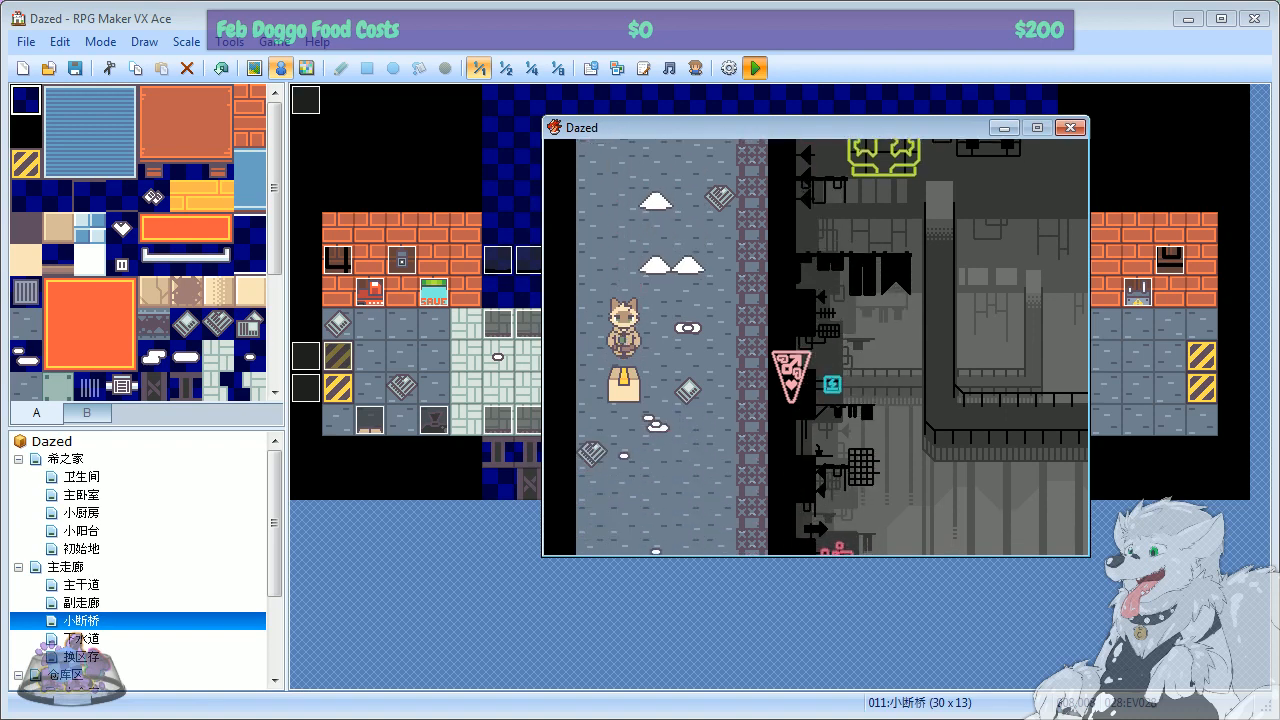
key("Down")
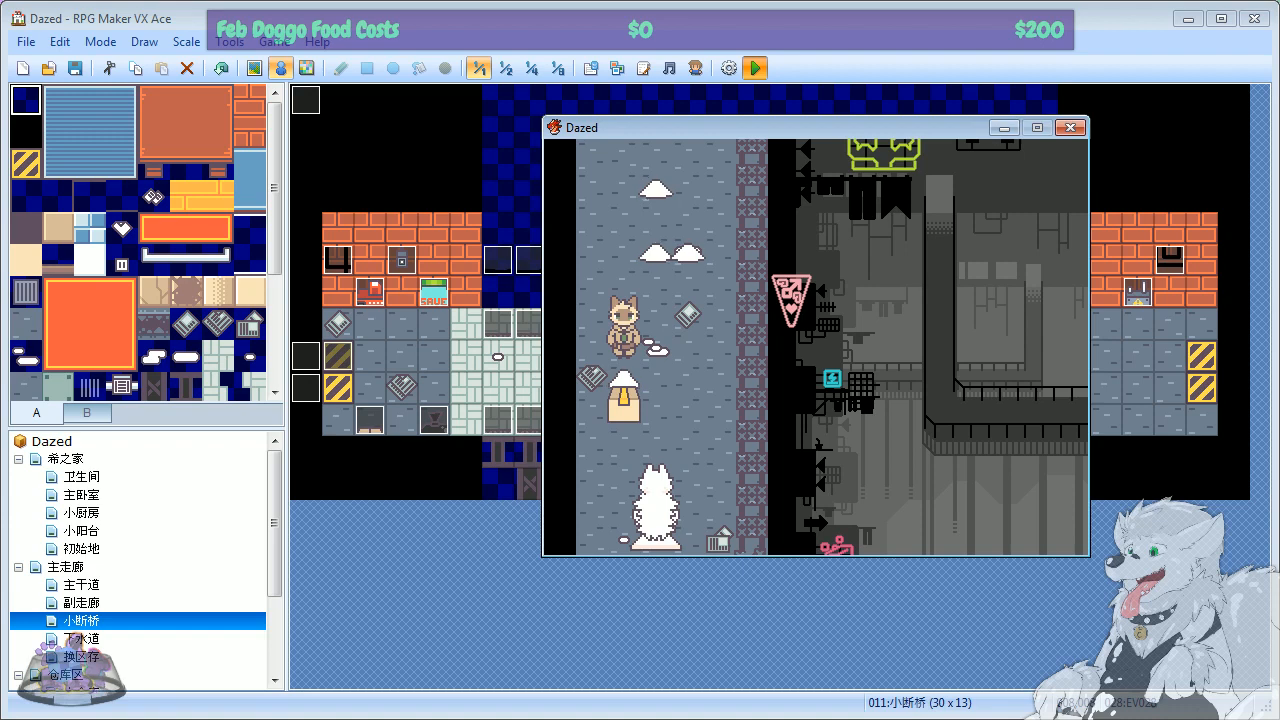
Step: Back away from the tall white creature and slip south past the yellow-taped box along the west wall
key("Up")
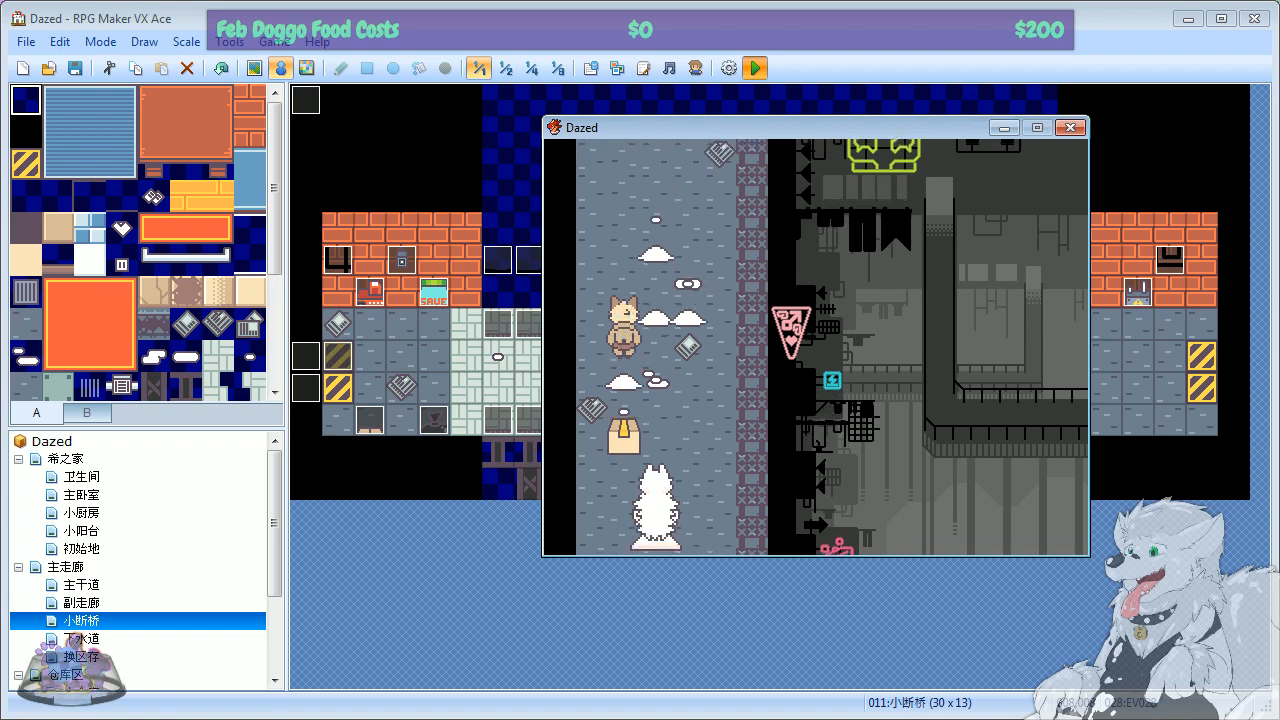
key("Left")
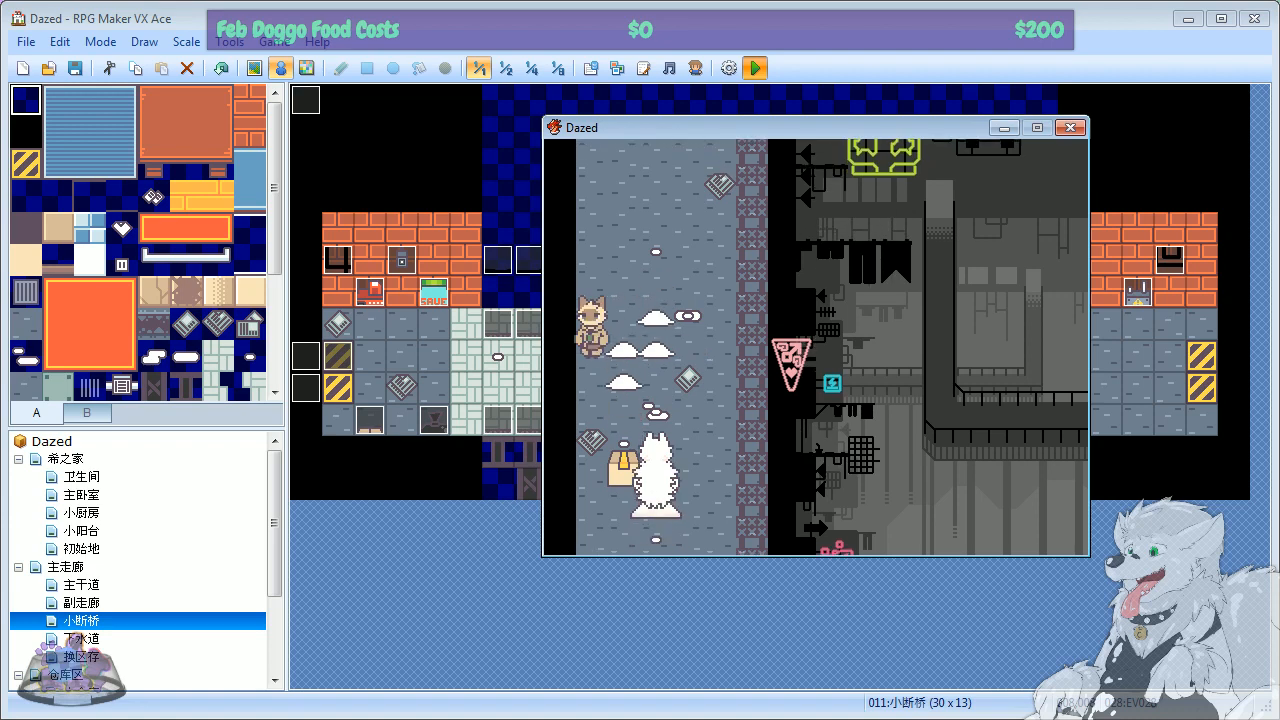
key("Down")
key("Down")
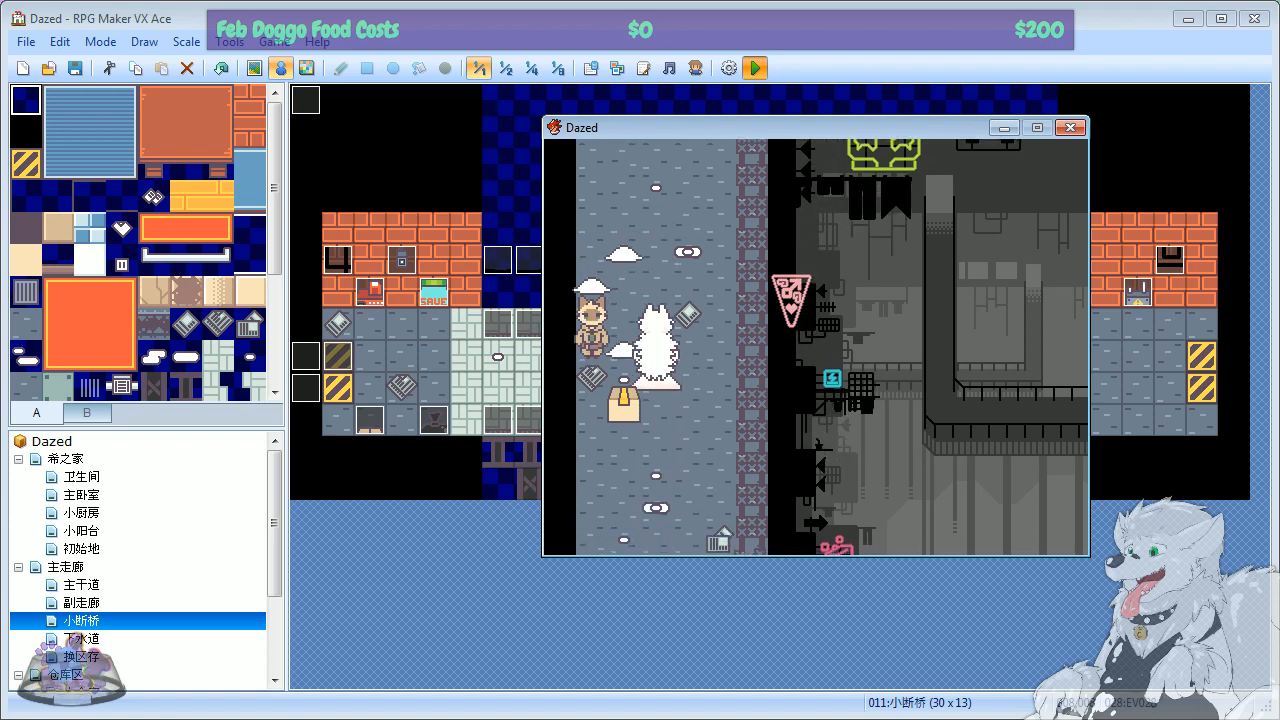
key("Down")
key("Down")
key("Down")
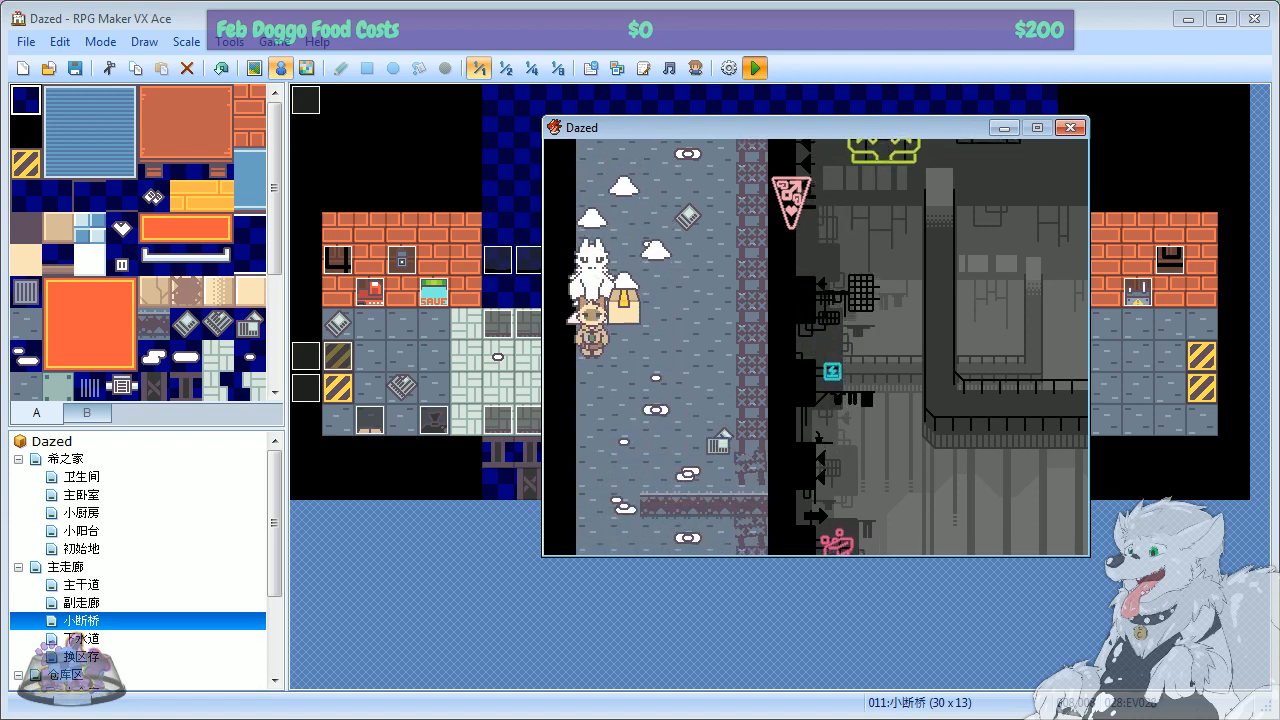
Step: Outrun the tall white creature south along the west wall to reach the end of the corridor
key("Down")
key("Down")
key("Down")
key("Down")
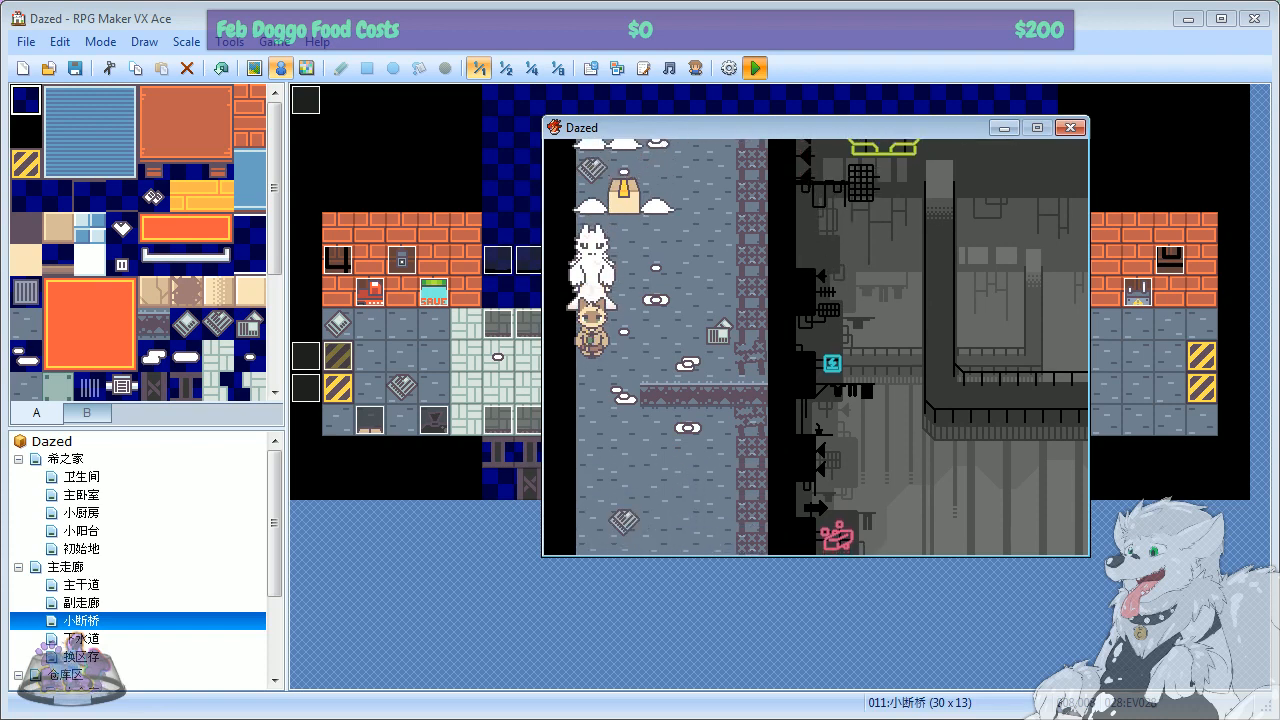
key("Down")
key("Down")
key("Down")
key("Down")
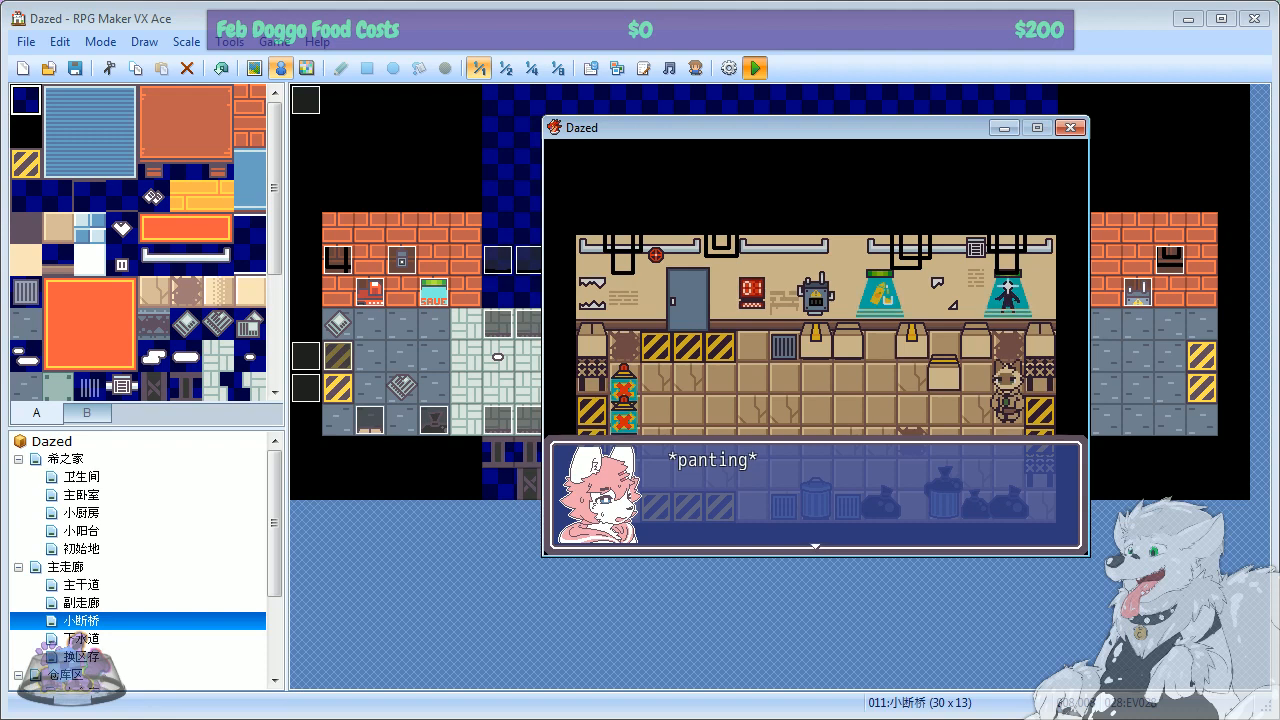
Step: Advance through the indoor cutscene's dialogue and illustrations, and end the playtest
key("Return")
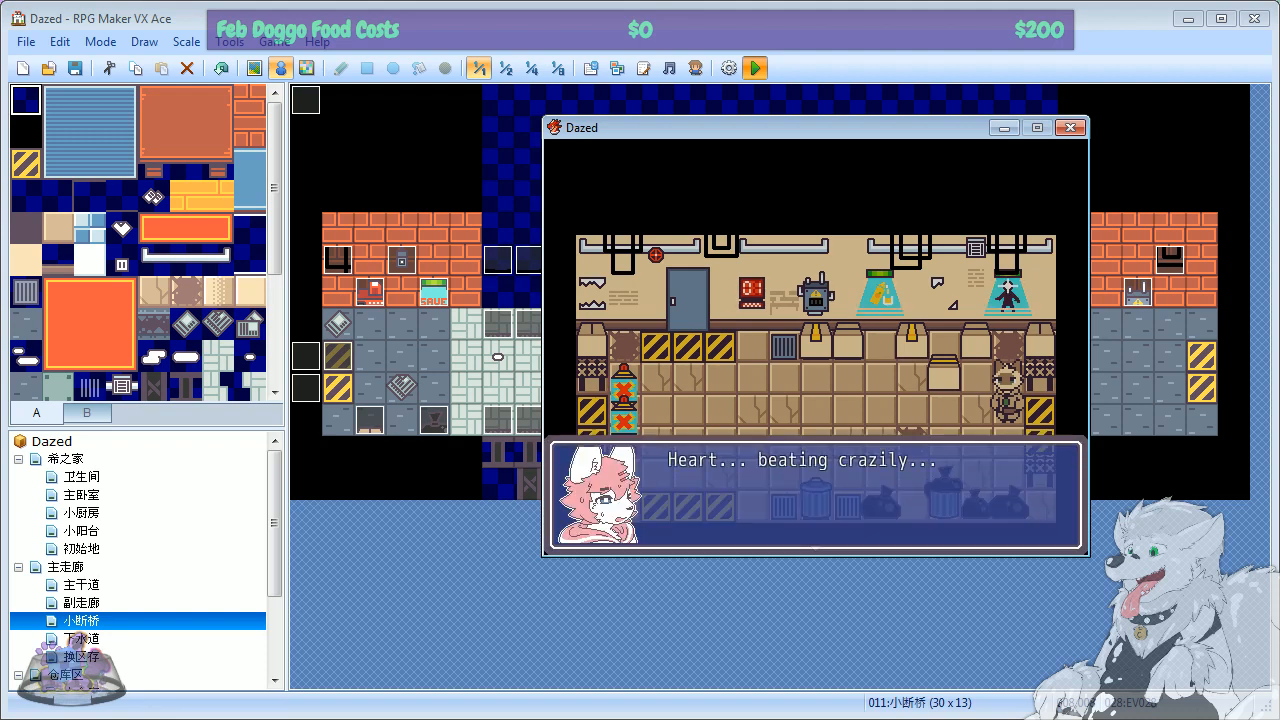
key("Return")
key("Return")
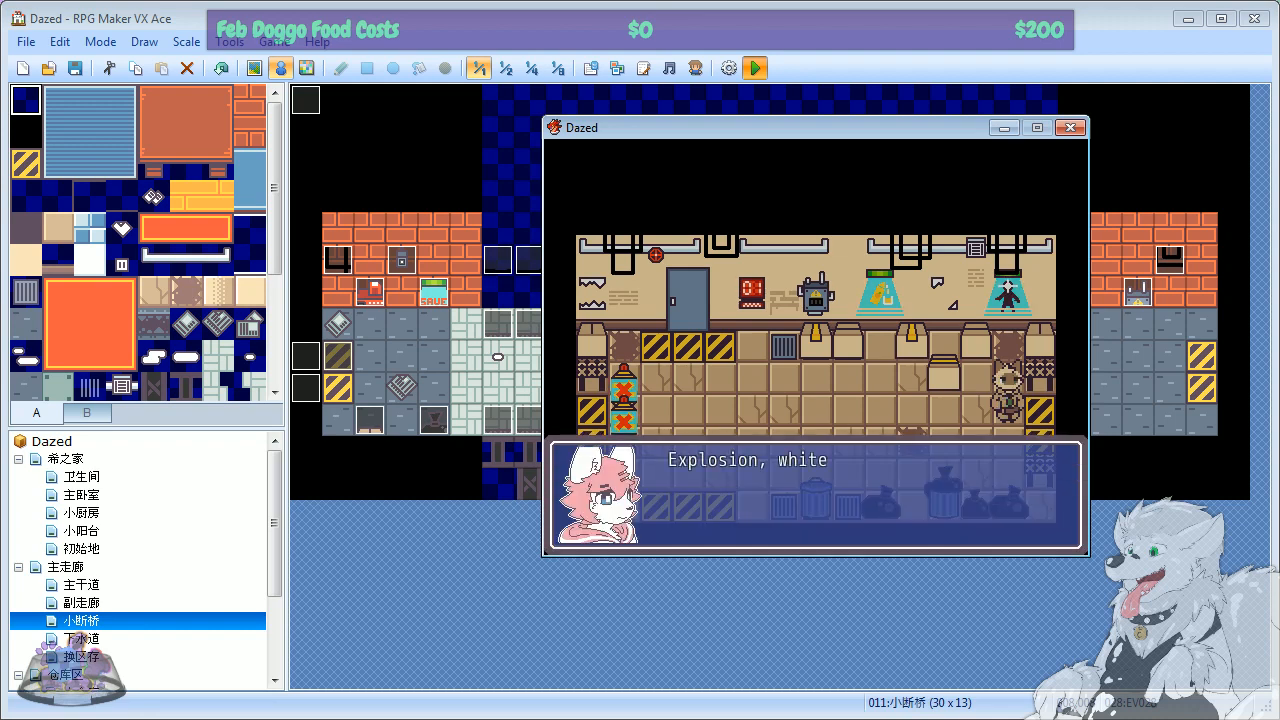
key("Return")
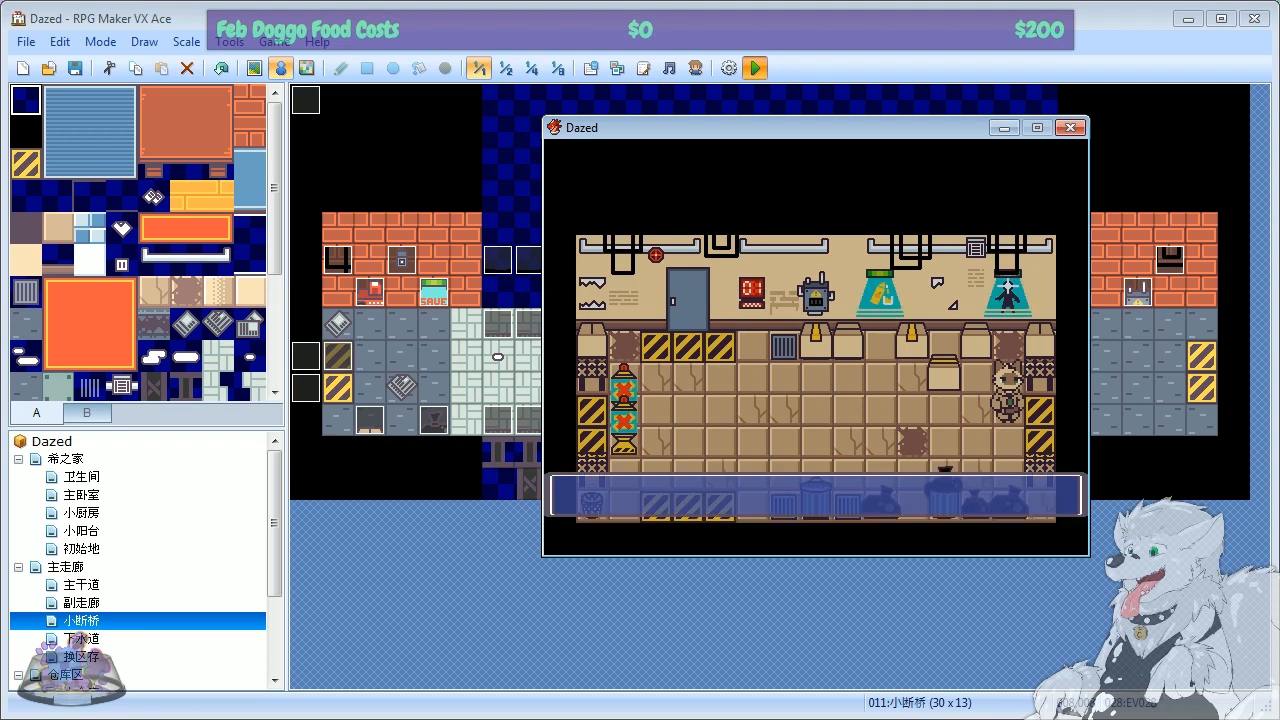
key("Return")
key("Return")
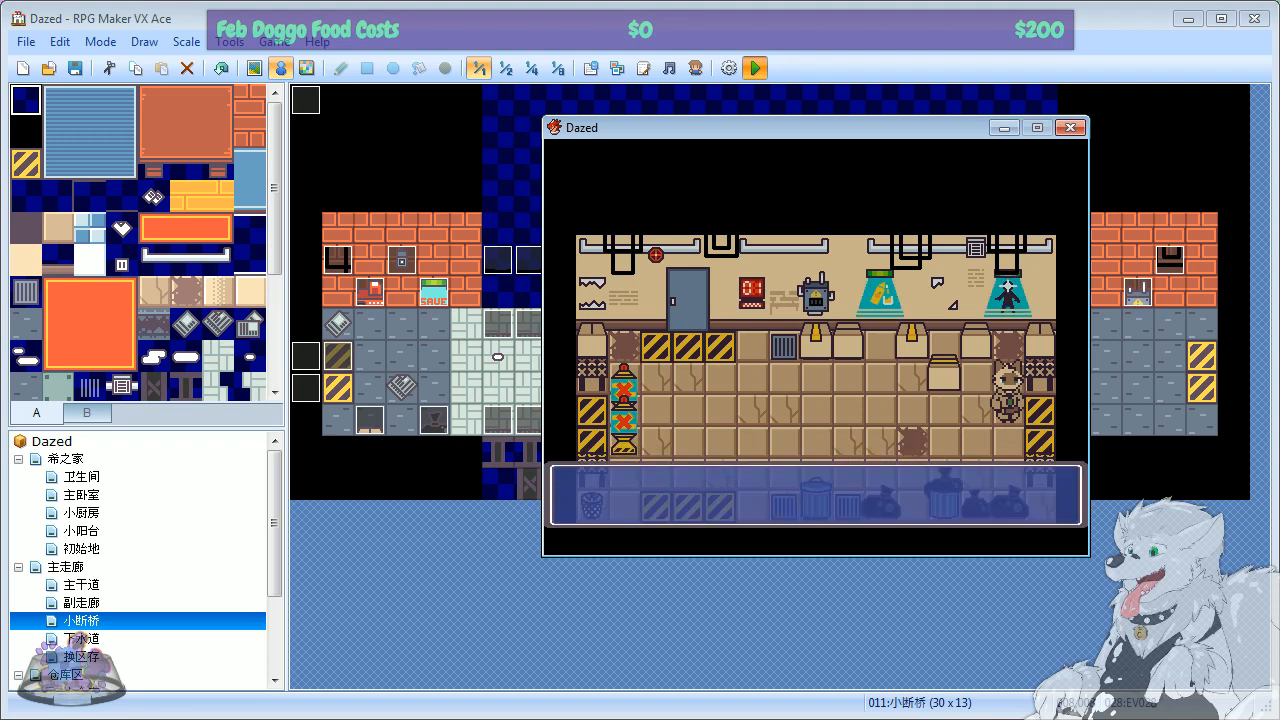
key("Return")
key("Return")
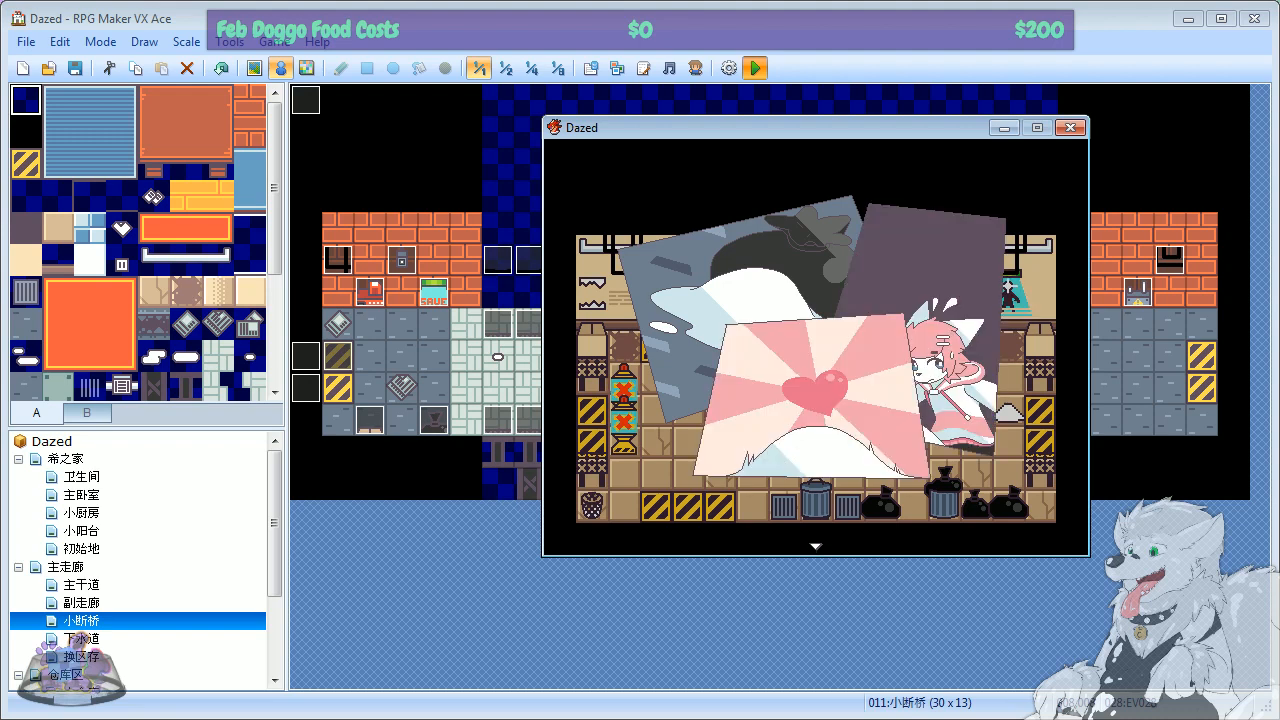
key("Return")
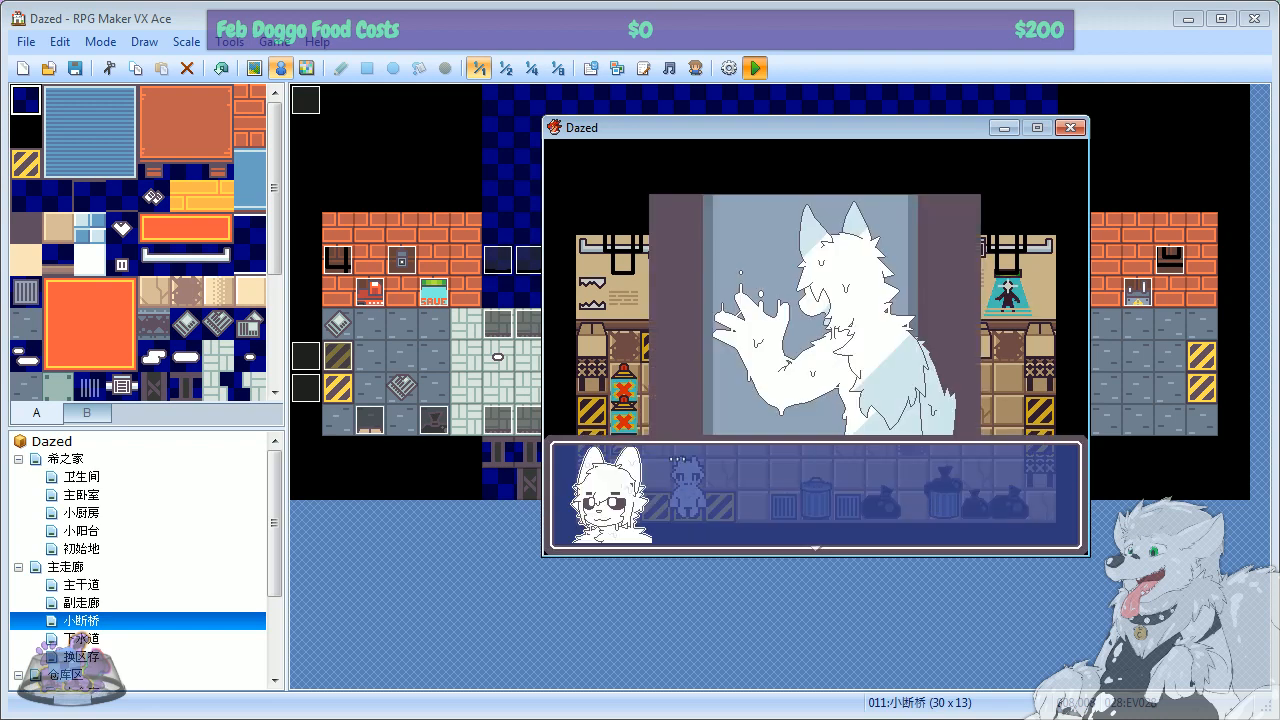
key("Return")
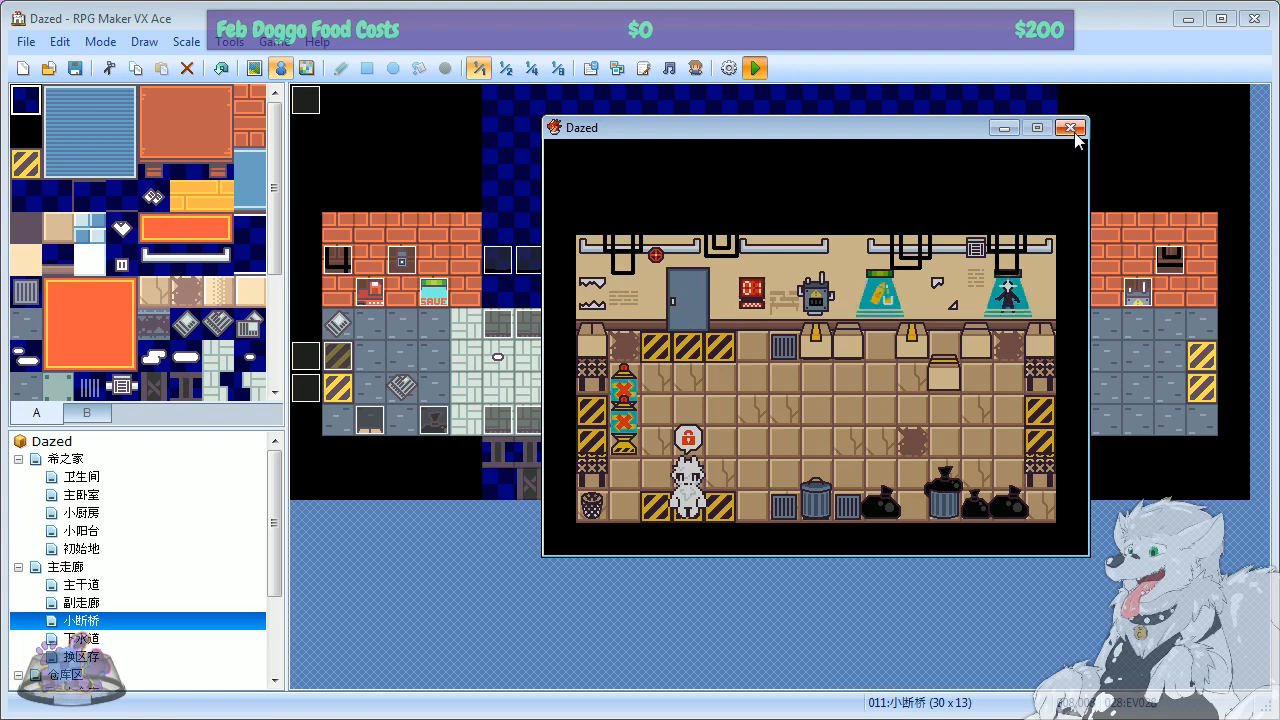
left_click(1071, 128)
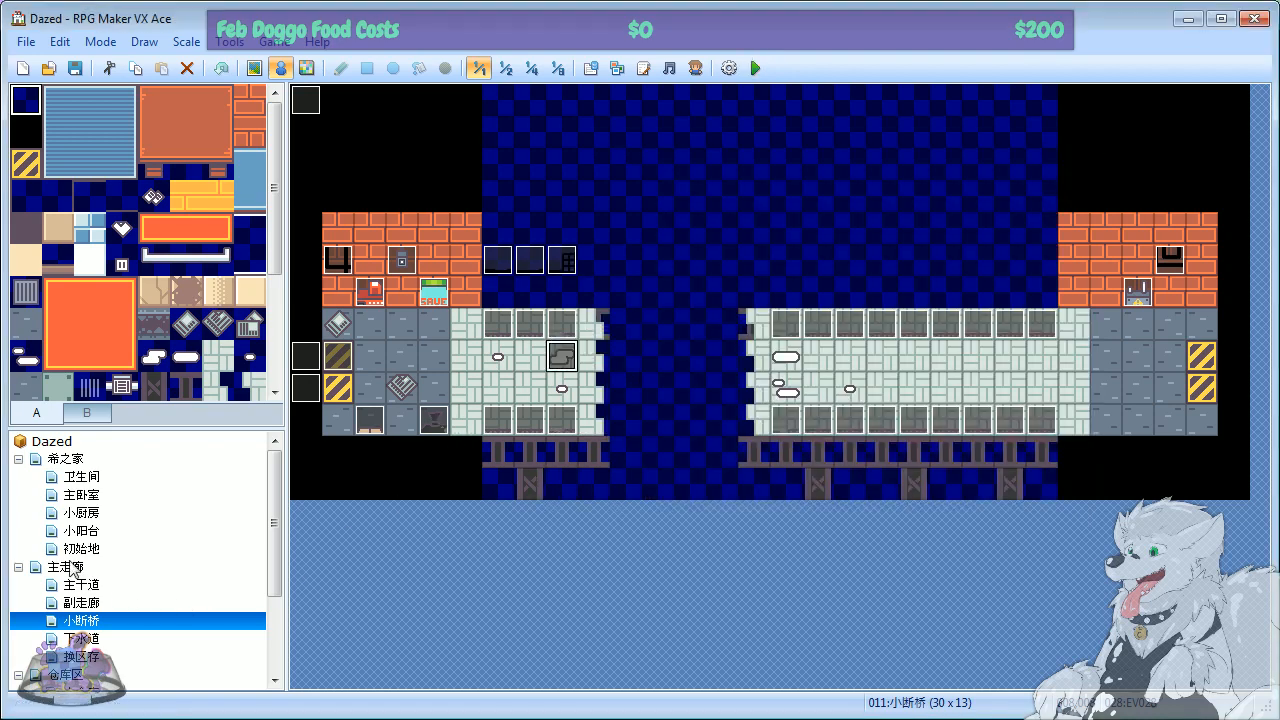
Step: Open event EV077 at the corridor's west wall on the 主干道 map for editing
left_click(80, 496)
left_click(86, 530)
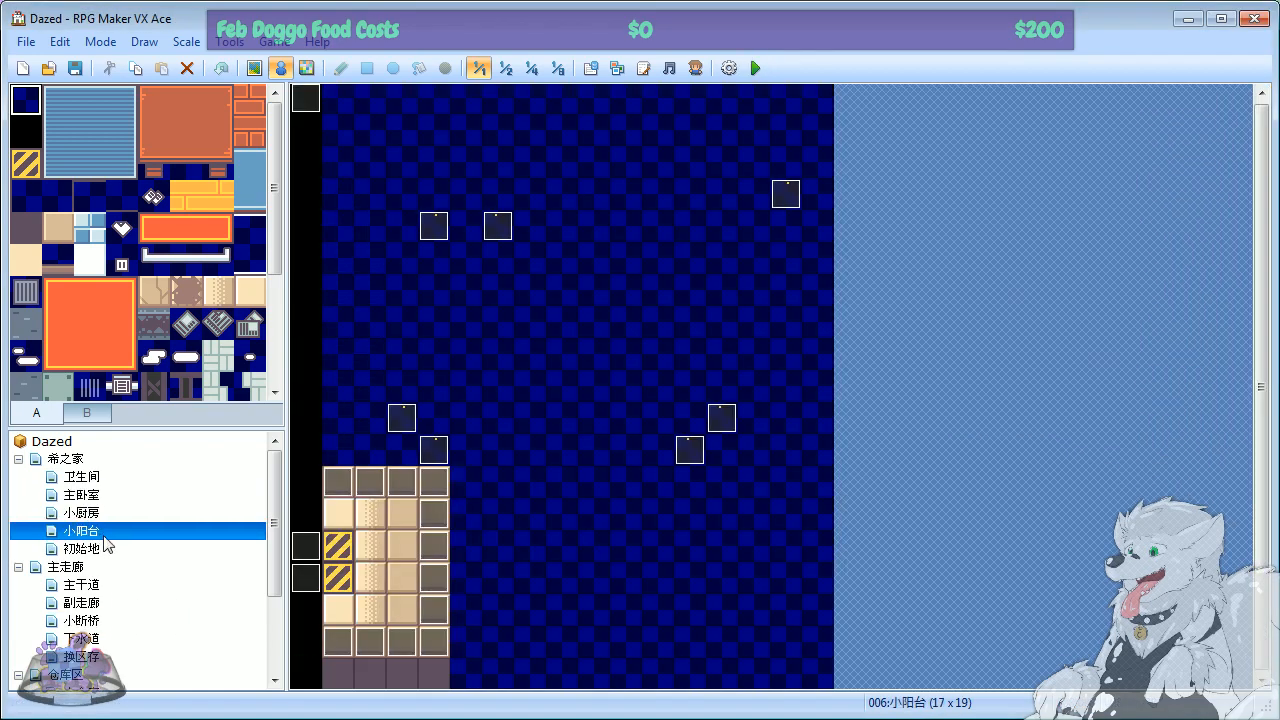
left_click(90, 548)
left_click(100, 603)
left_click(88, 582)
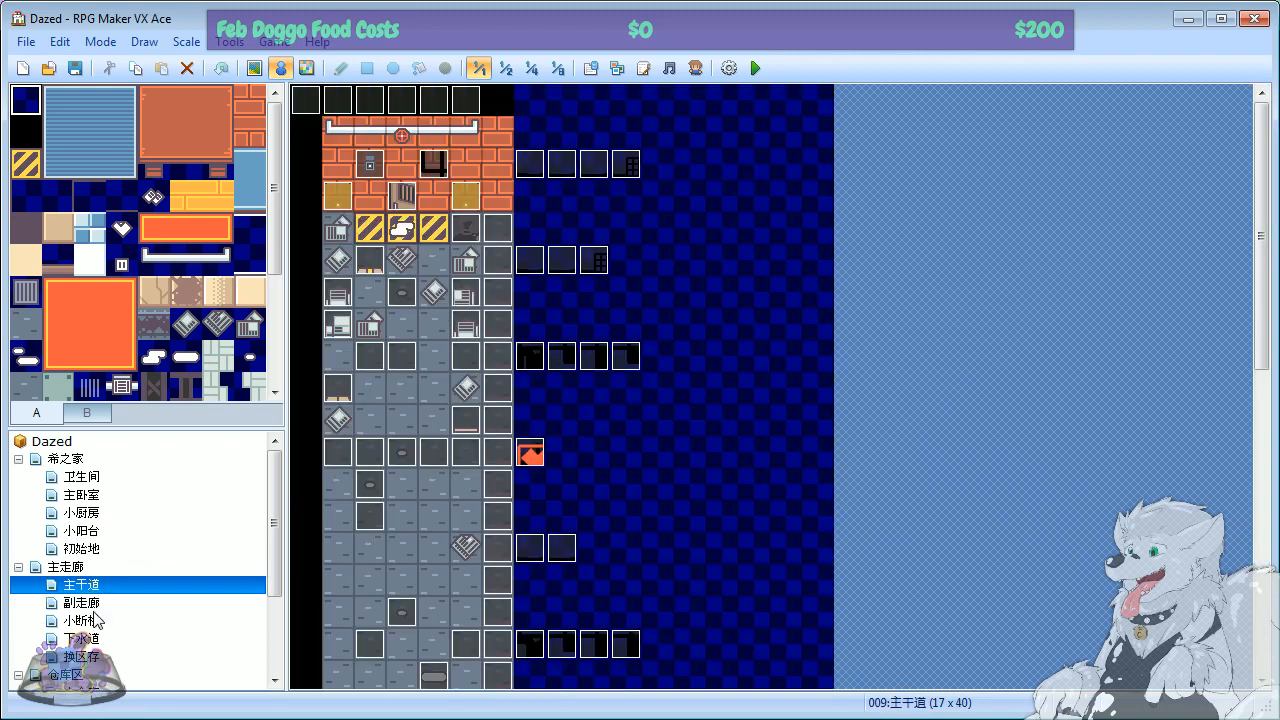
left_click(352, 460)
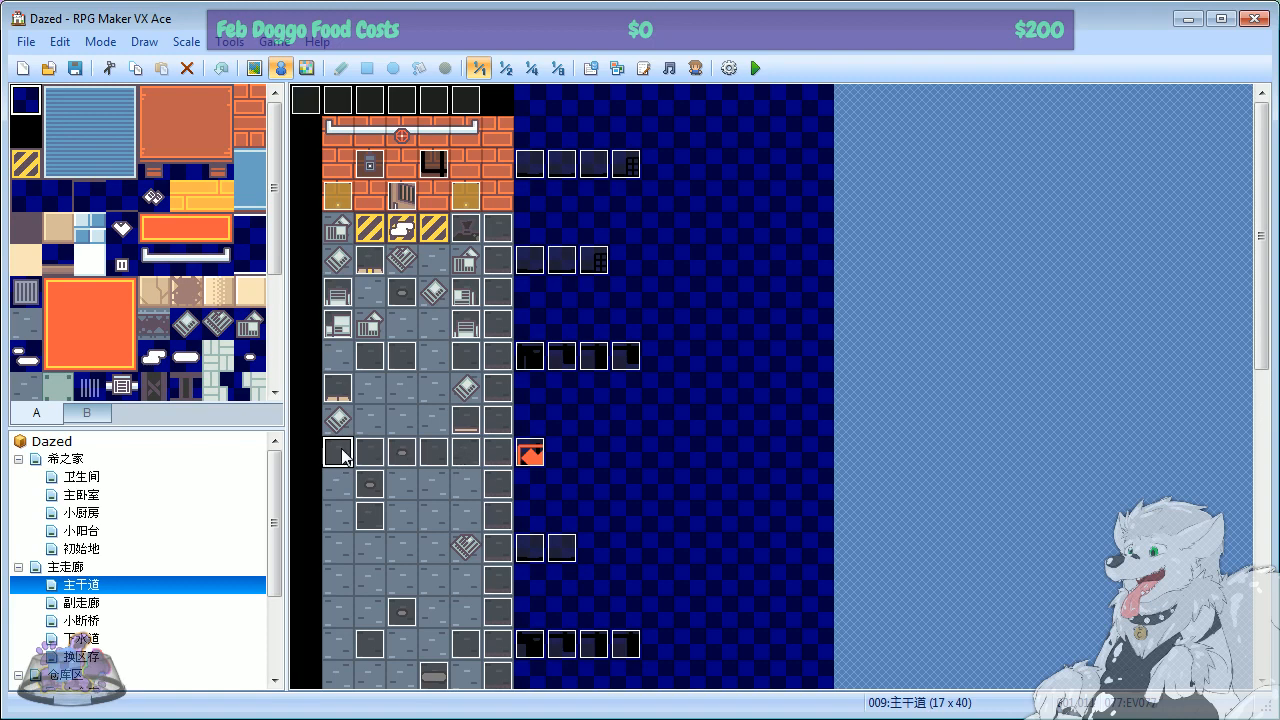
double_click(342, 454)
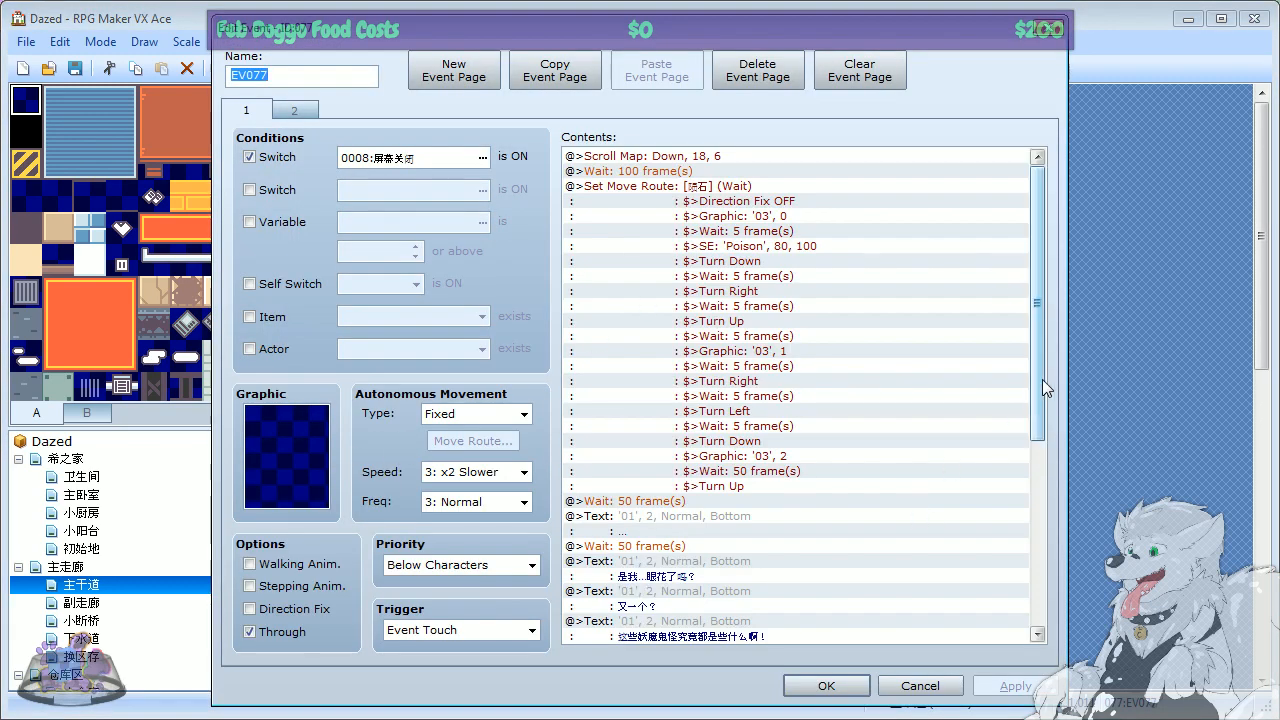
Step: Review the command lists of event EV077 and event EV080 in the corridor's event row, leaving both unchanged
left_click_drag(1042, 364, 1044, 534)
left_click(920, 685)
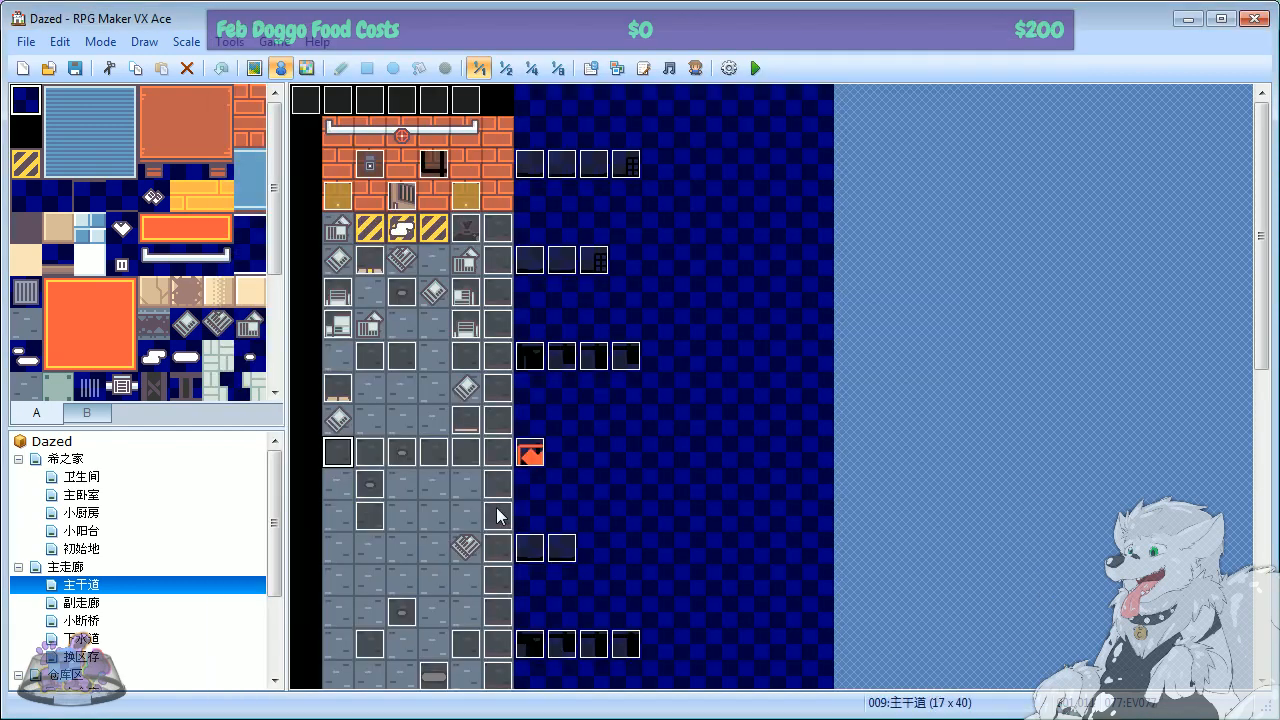
double_click(395, 458)
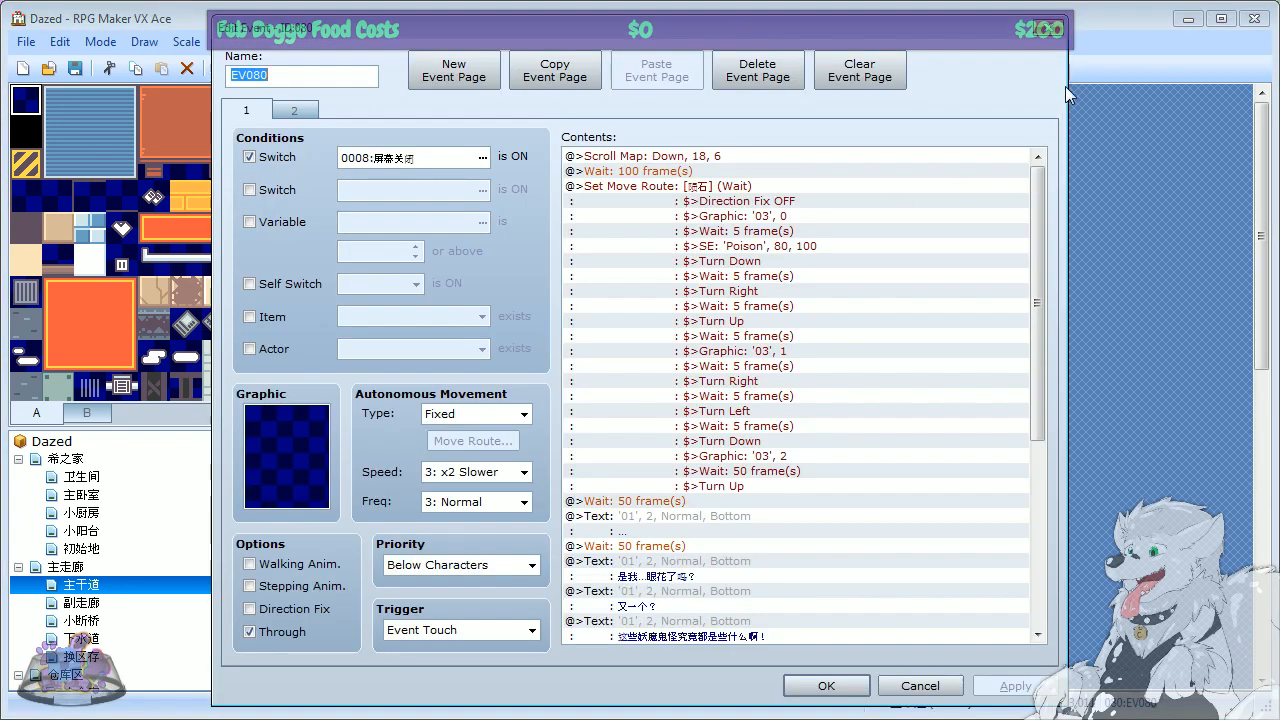
left_click_drag(1037, 331, 1041, 202)
left_click(1055, 30)
Step: Compare the command list of EV077 with that of its neighbour EV076 in the same corridor row
double_click(338, 452)
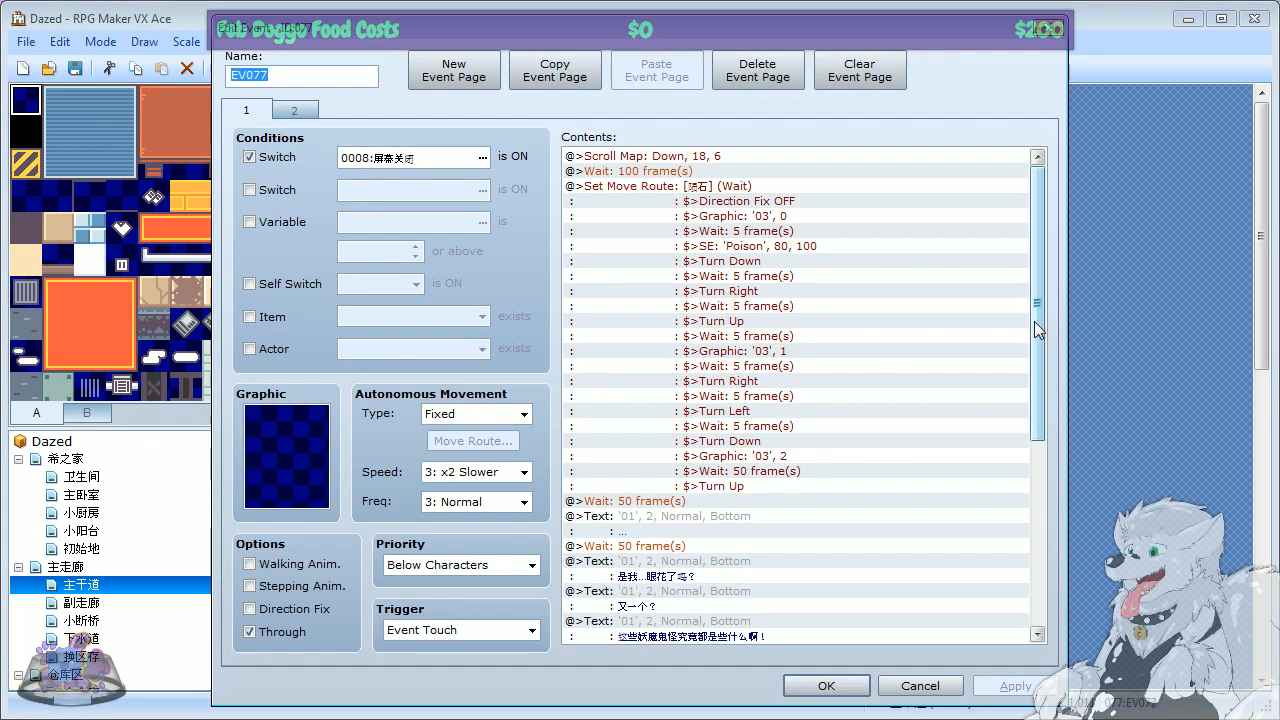
left_click_drag(1034, 321, 1034, 456)
left_click(1055, 30)
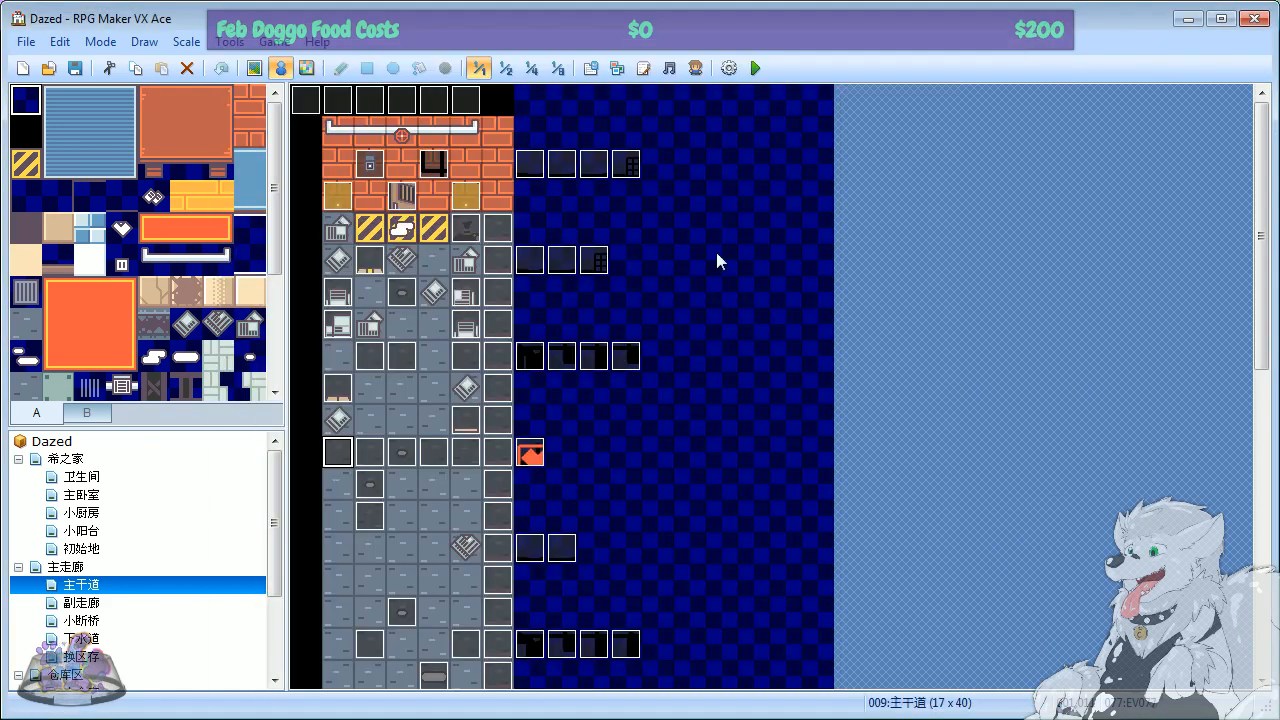
double_click(378, 439)
left_click_drag(1041, 313, 1038, 508)
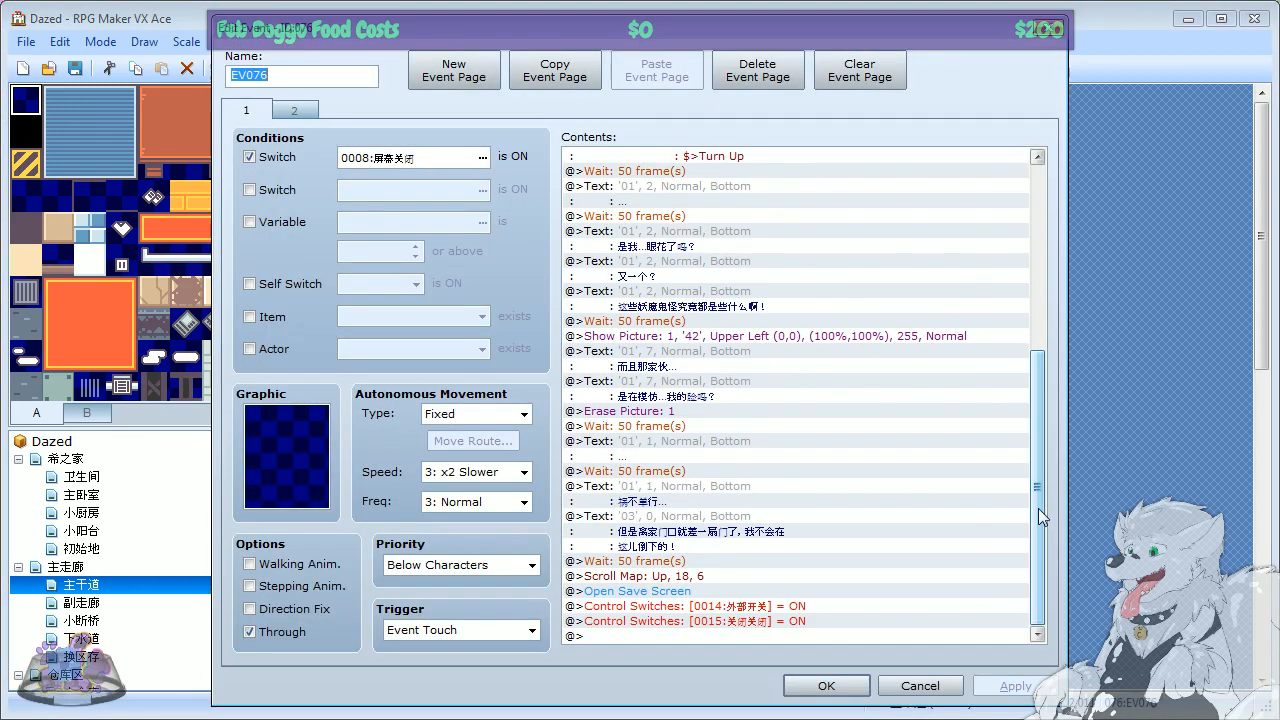
left_click(1055, 30)
Step: Read through the full command lists of EV080 and EV081 further along the same corridor row
double_click(410, 455)
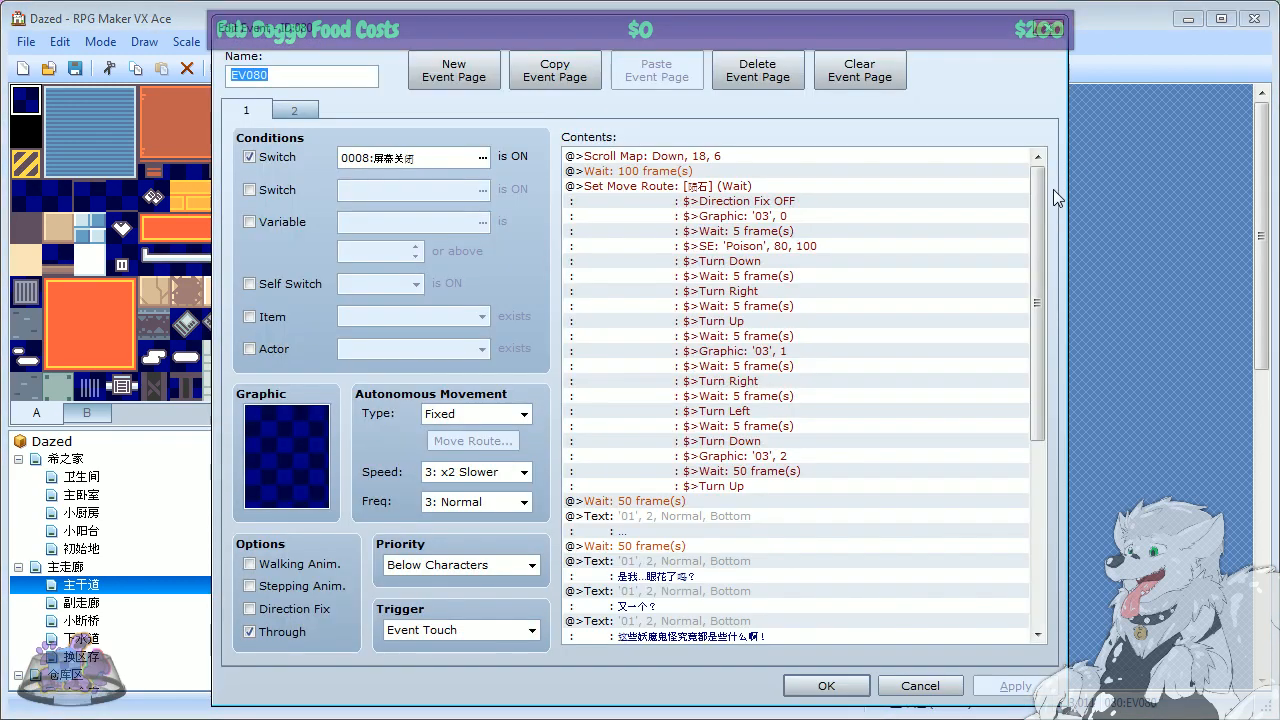
left_click_drag(1040, 195, 1054, 449)
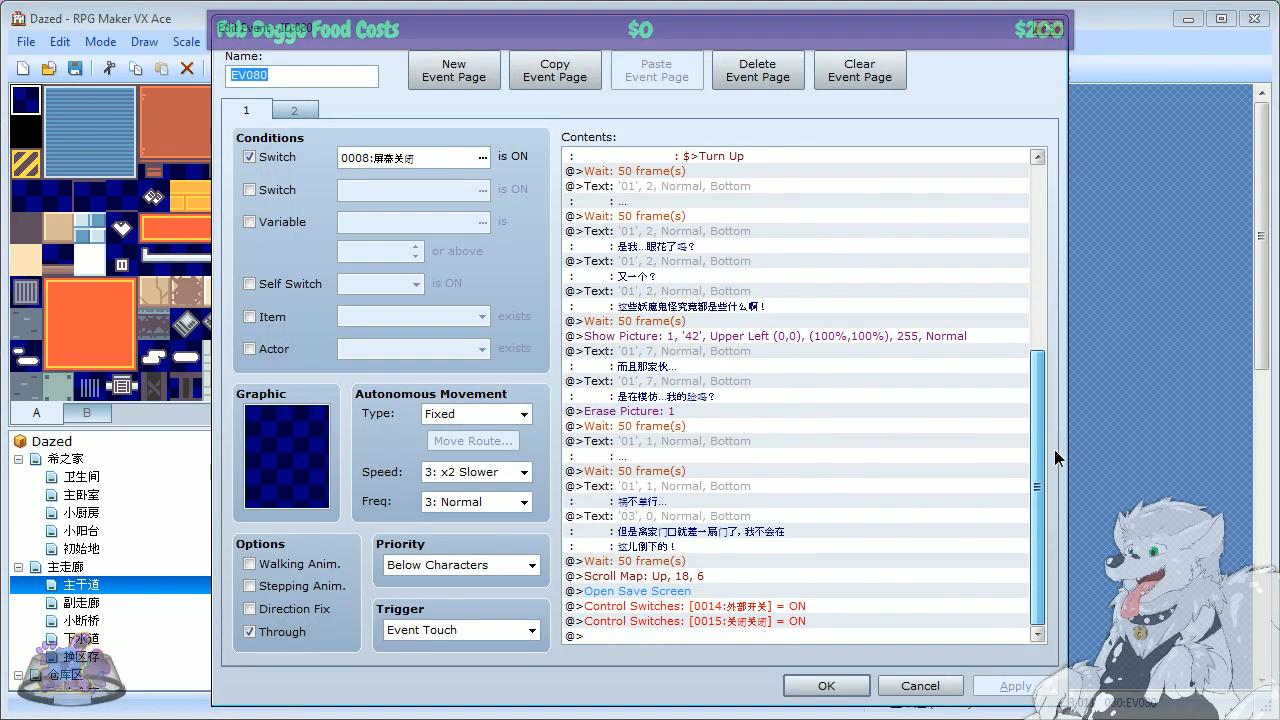
left_click(1055, 30)
double_click(400, 445)
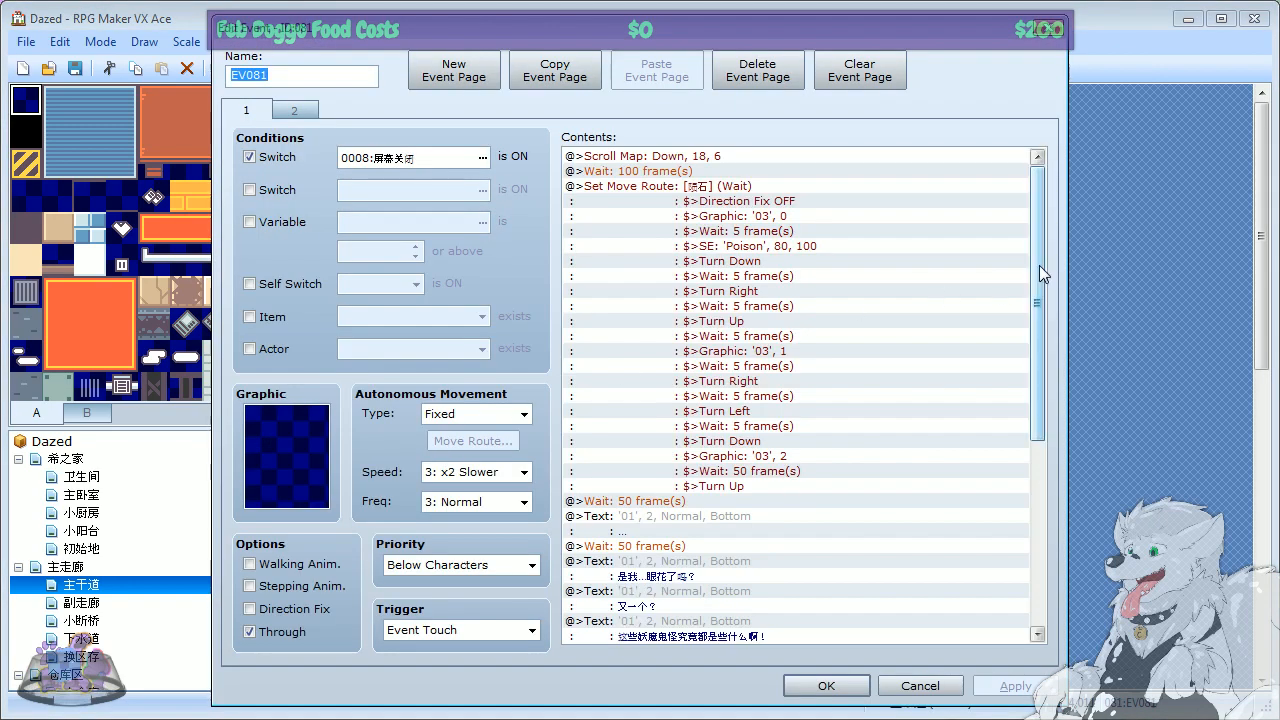
left_click_drag(1039, 265, 1050, 560)
left_click(1055, 30)
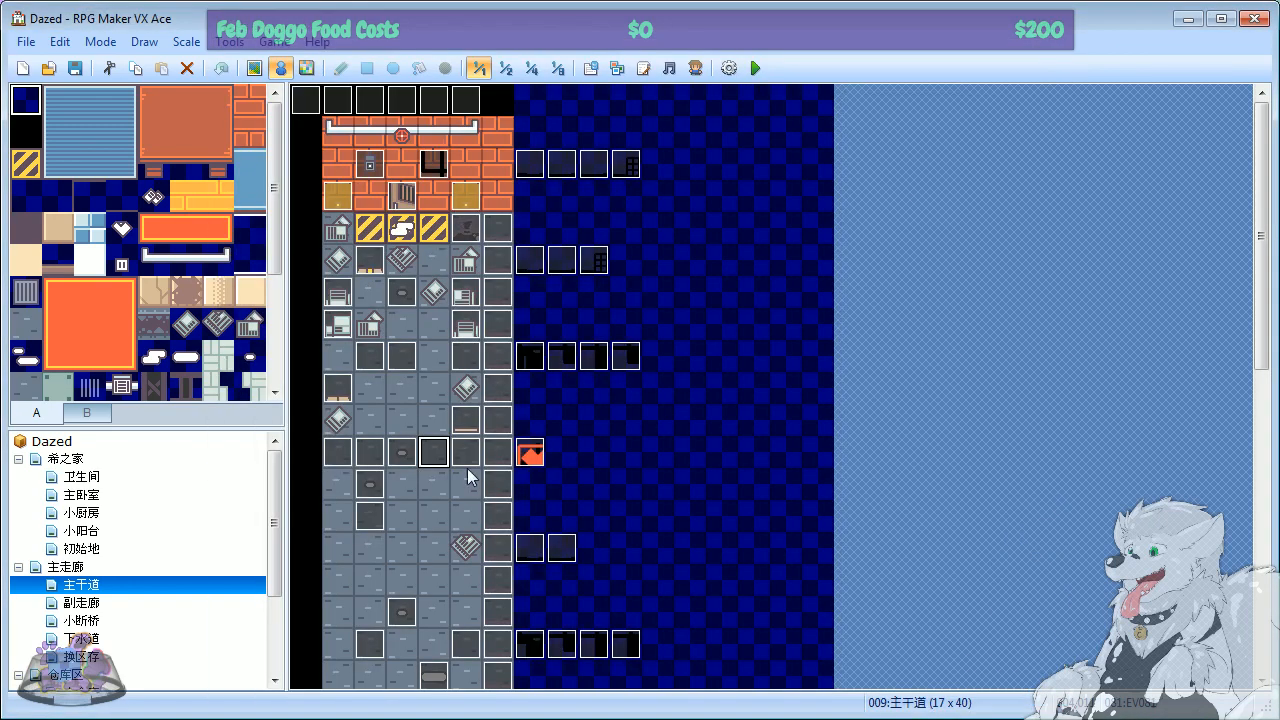
Step: Inspect both pages of event EV088 and select the page 1 command that turns on switch 0015:关闭关闭
double_click(460, 452)
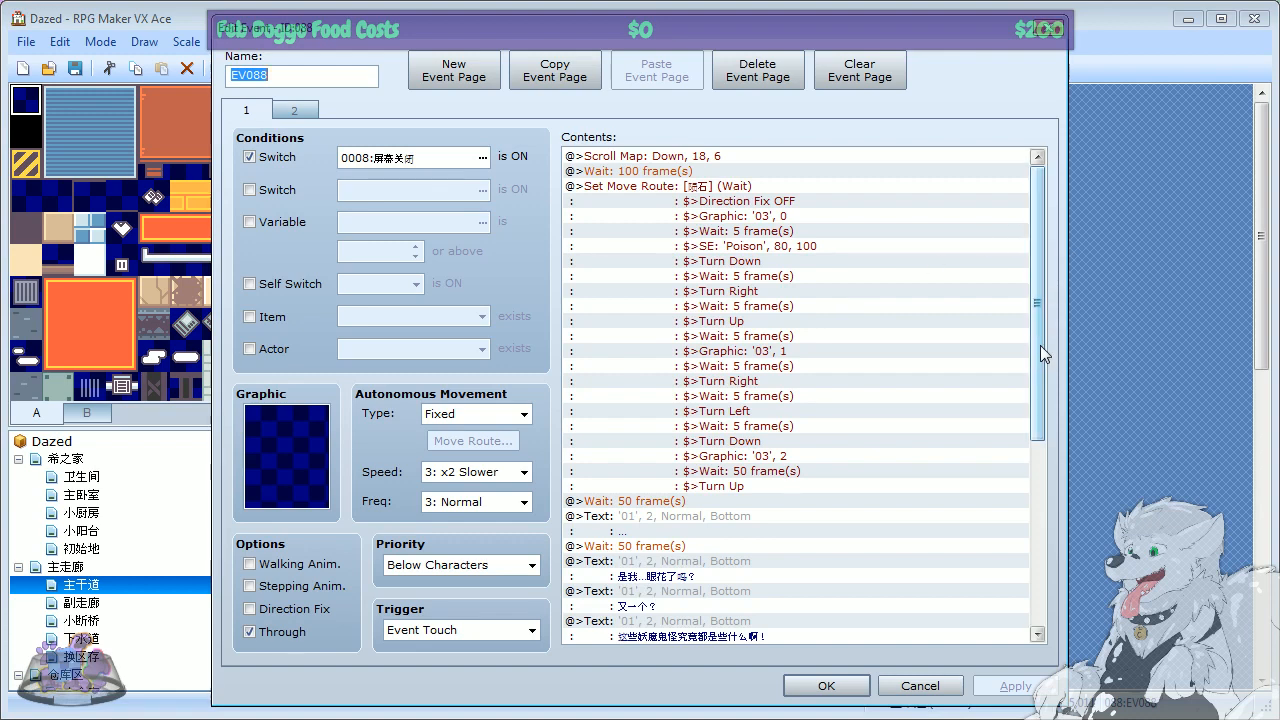
left_click_drag(1040, 345, 1032, 560)
left_click(294, 110)
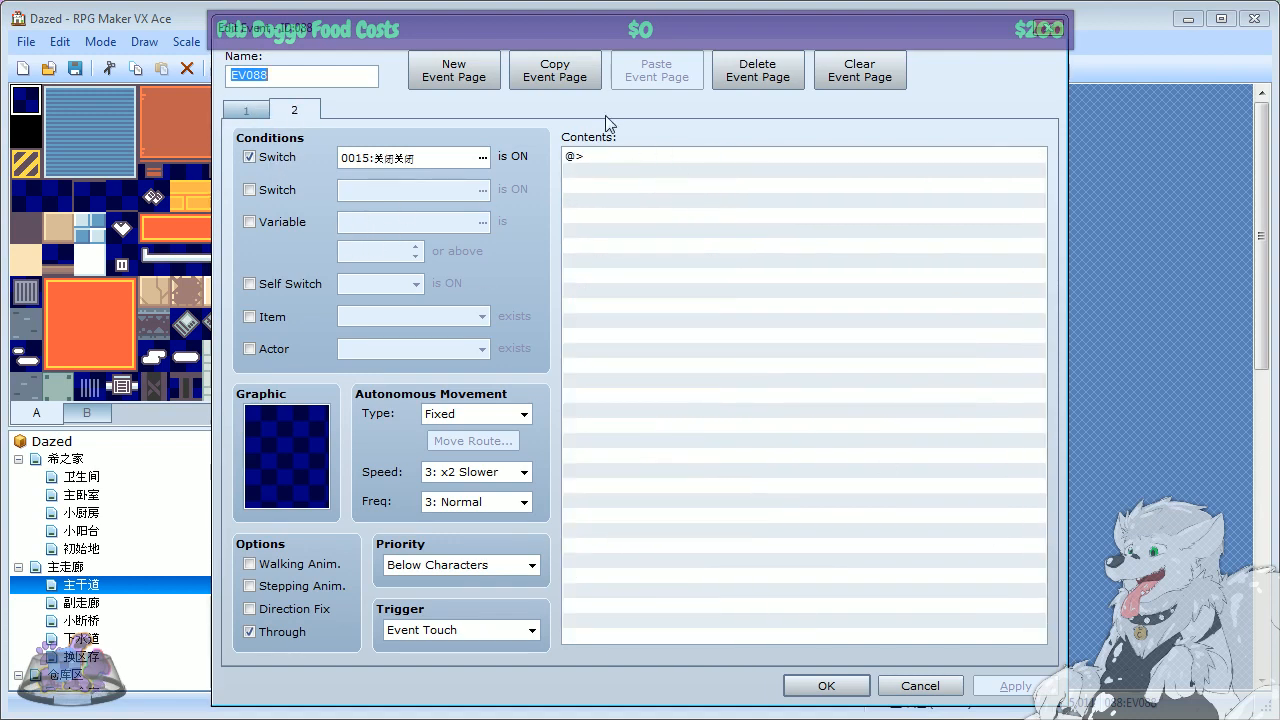
left_click(248, 110)
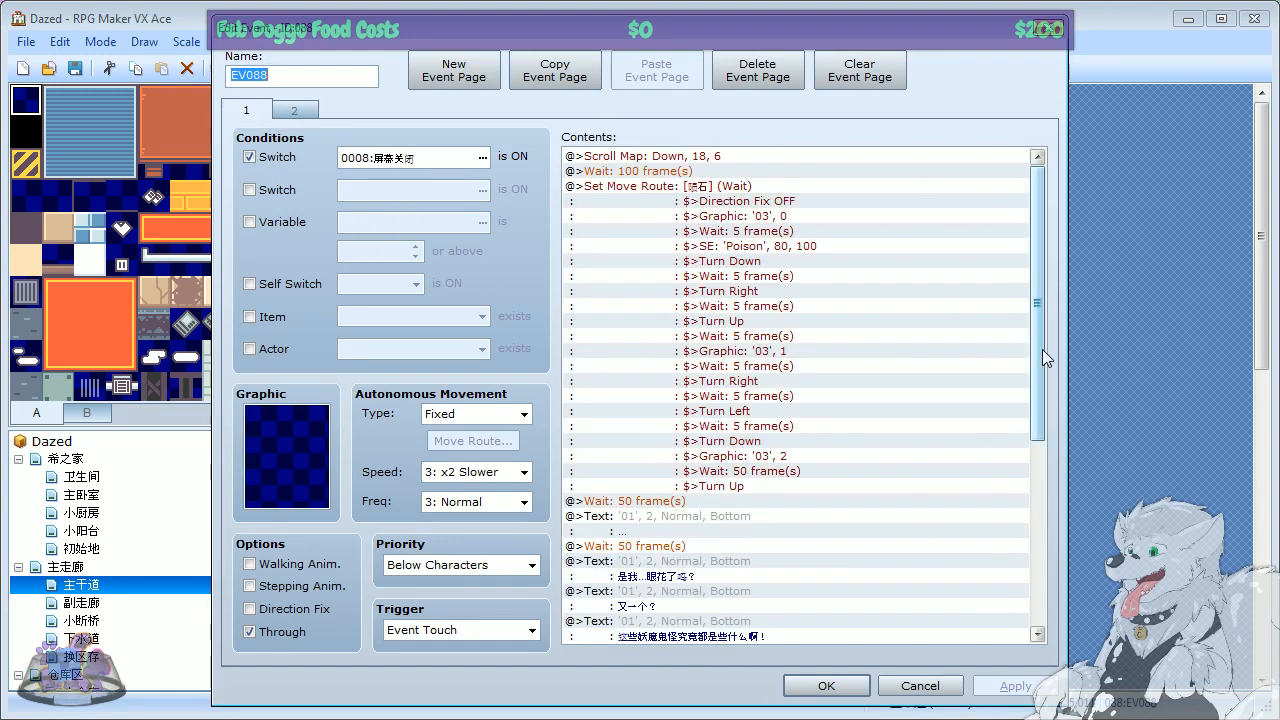
left_click_drag(1042, 349, 873, 630)
left_click(721, 630)
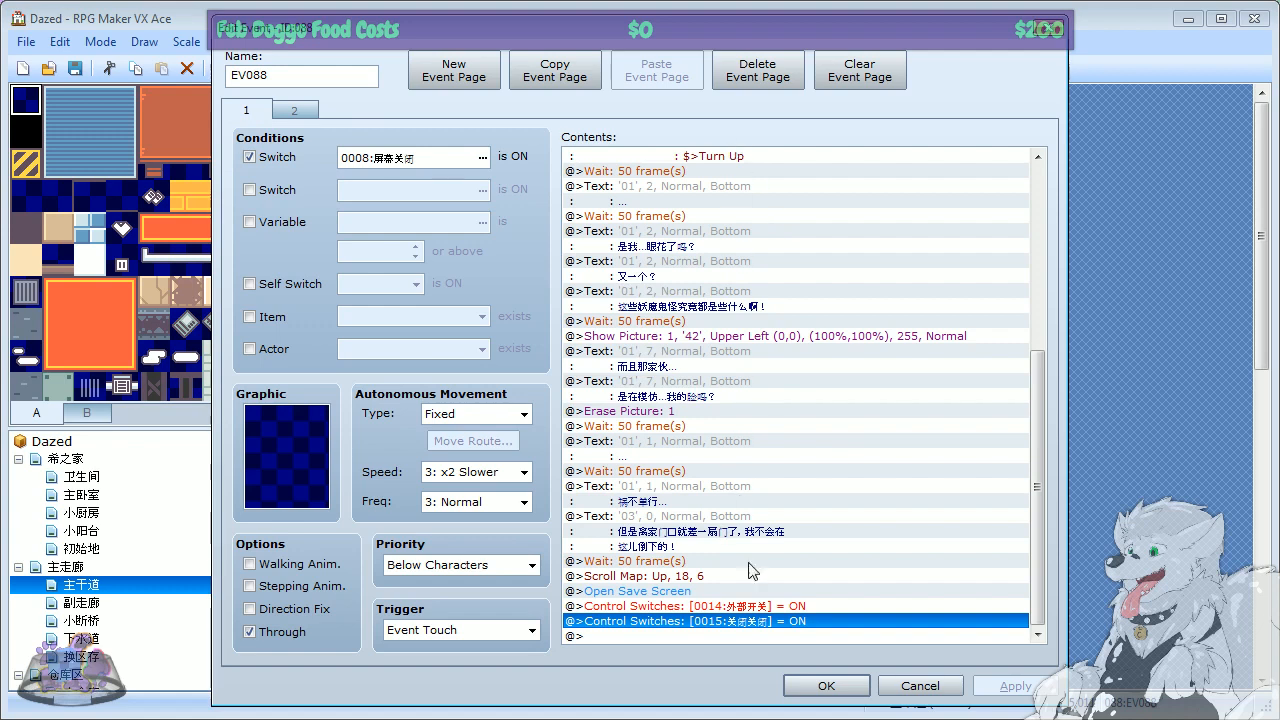
Step: Compare EV088's page 2 switch condition with the closing commands on page 1
left_click(294, 110)
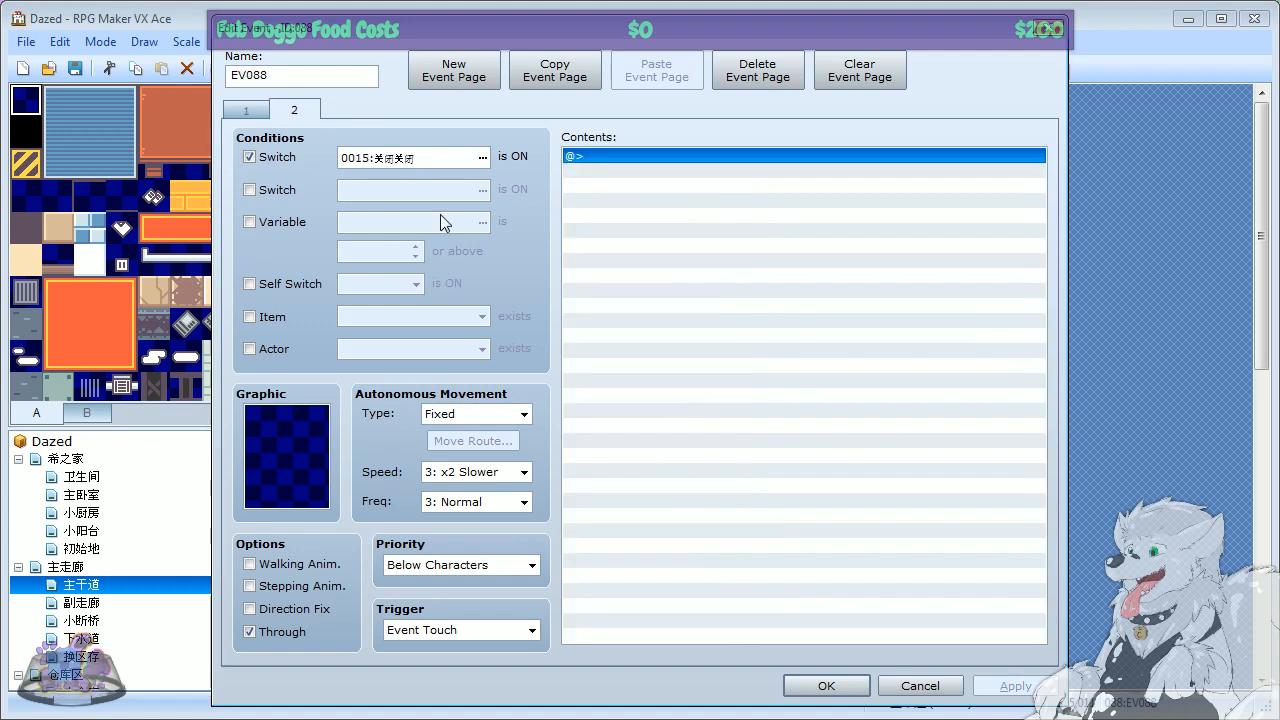
left_click(243, 108)
left_click(294, 112)
left_click(245, 110)
left_click(1038, 350)
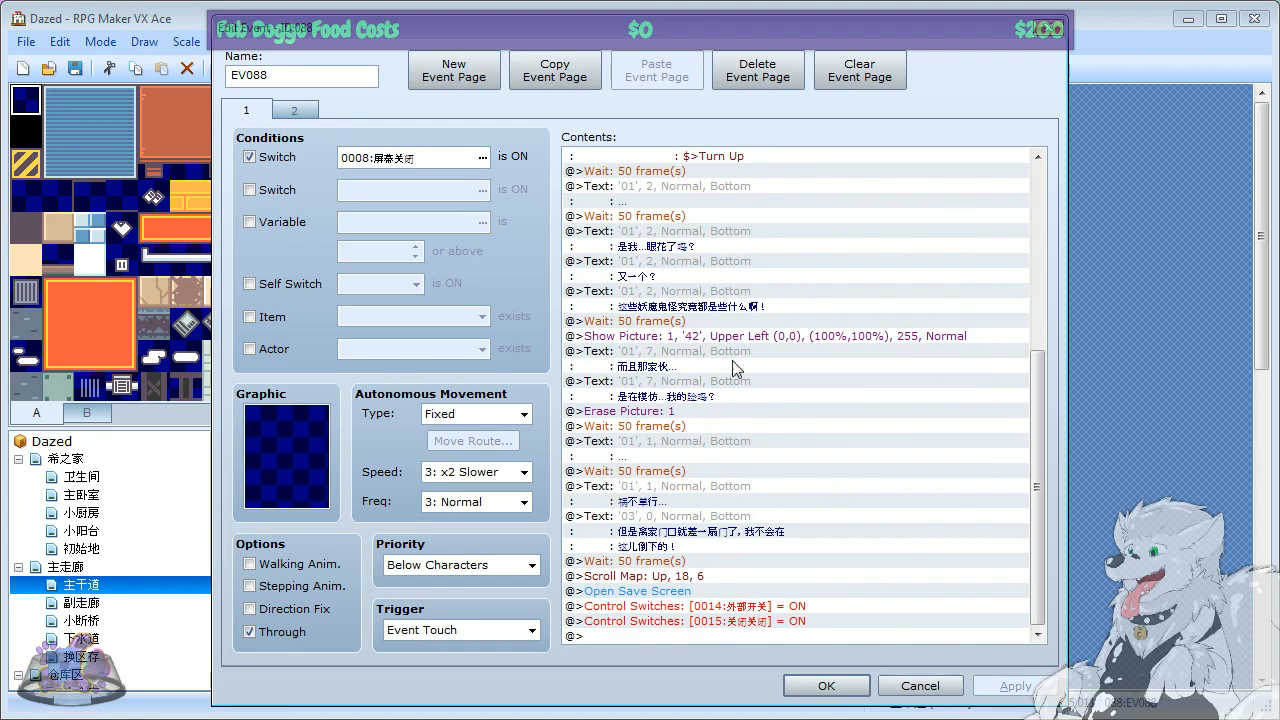
Step: Inspect the Show Text command with the line 这些妖魔鬼怪究竟都是些什么啊! in EV088, and leave the event without changes
left_click(718, 307)
right_click(717, 308)
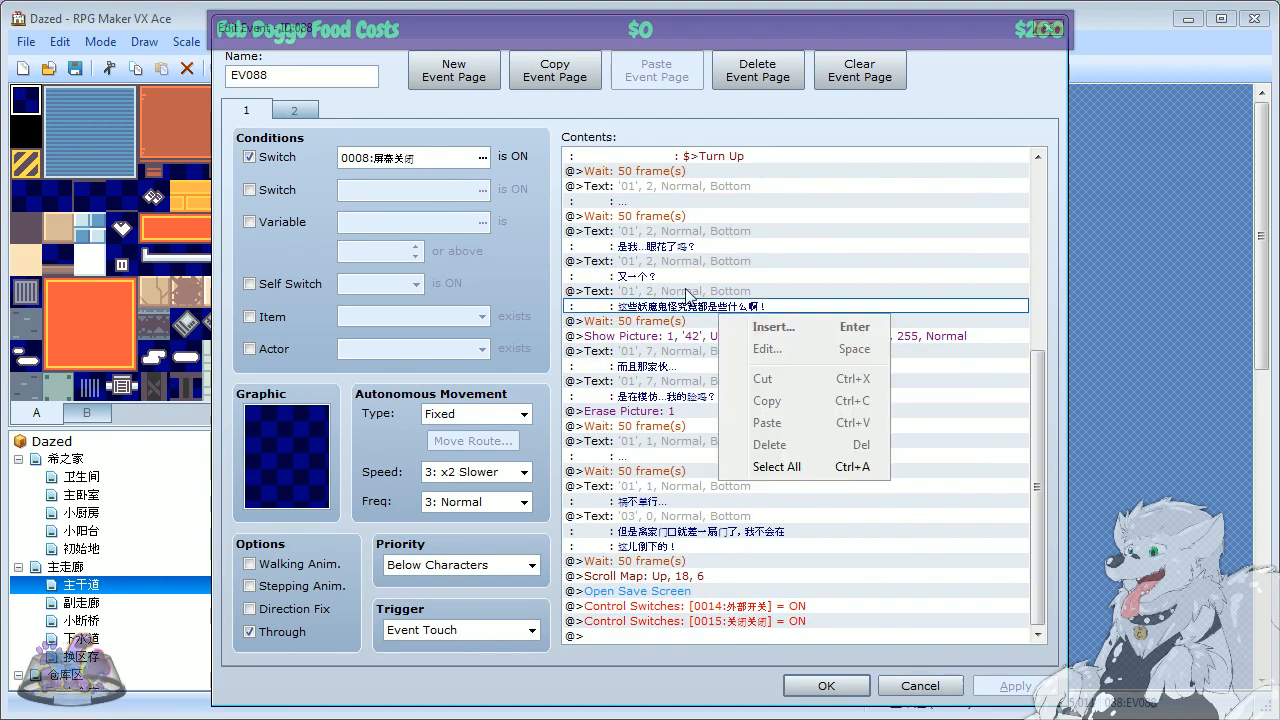
left_click(765, 348)
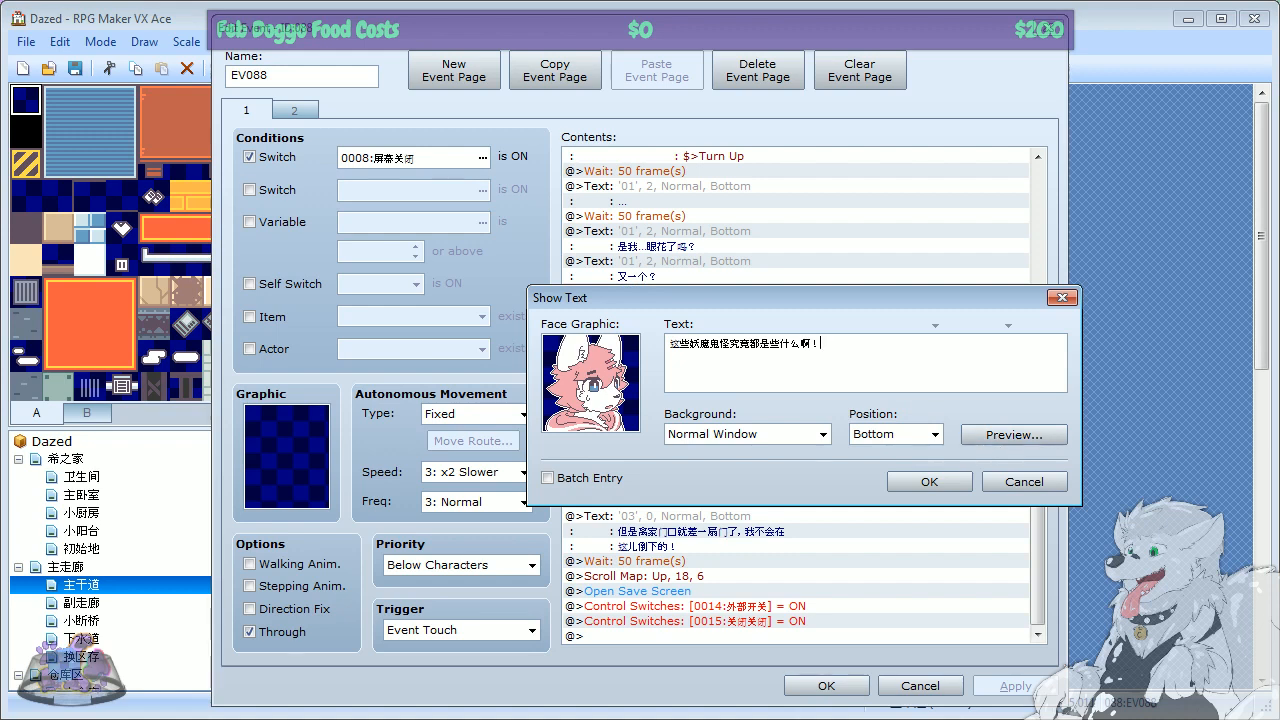
left_click_drag(824, 344, 668, 346)
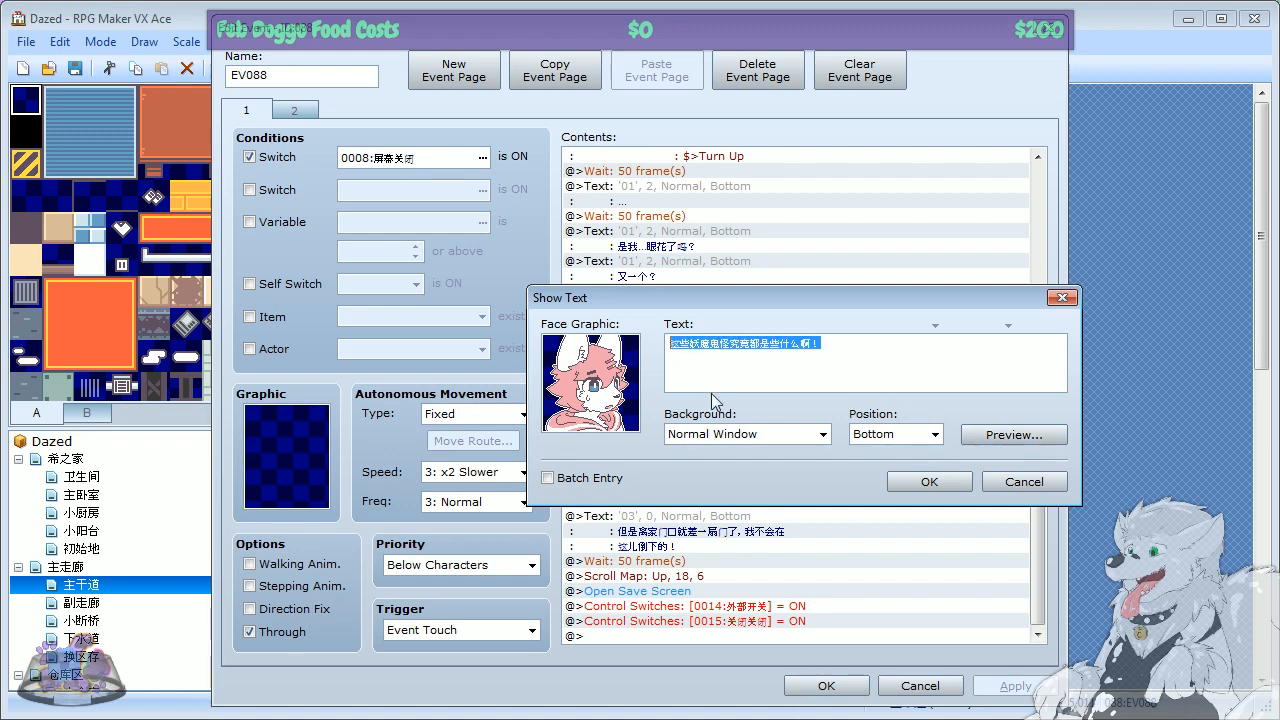
left_click(1024, 482)
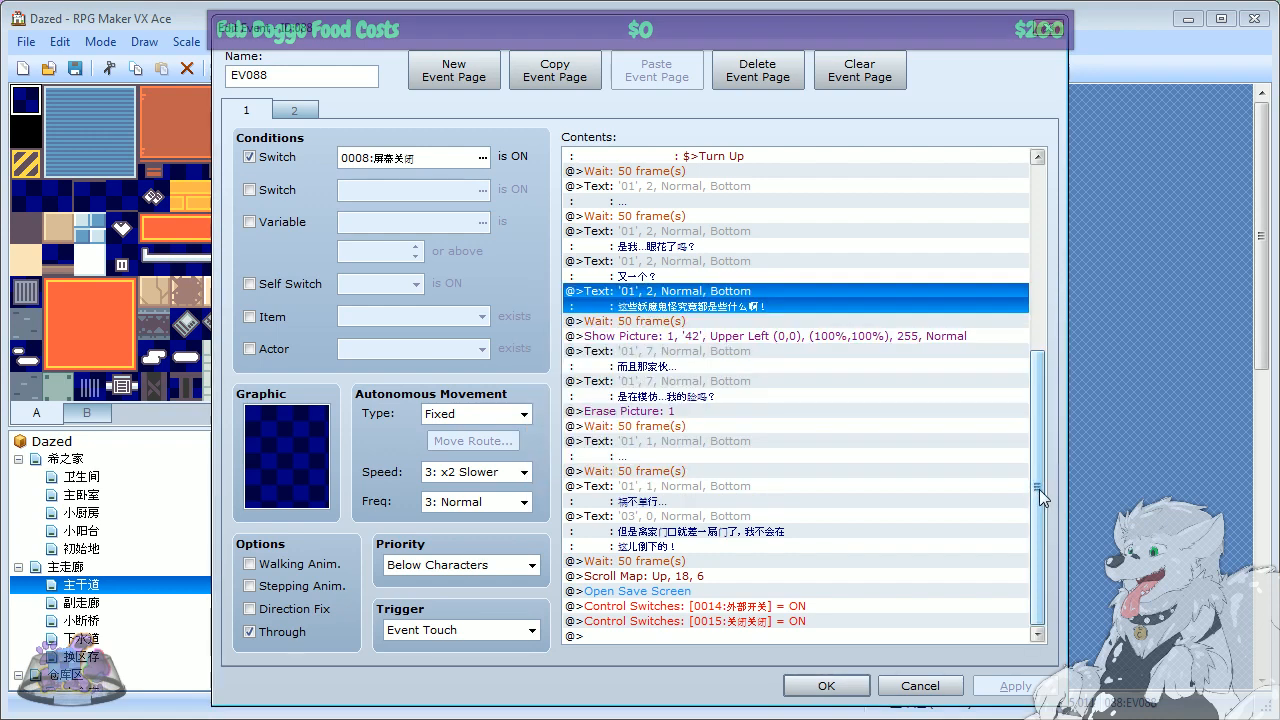
left_click_drag(1037, 490, 1028, 272)
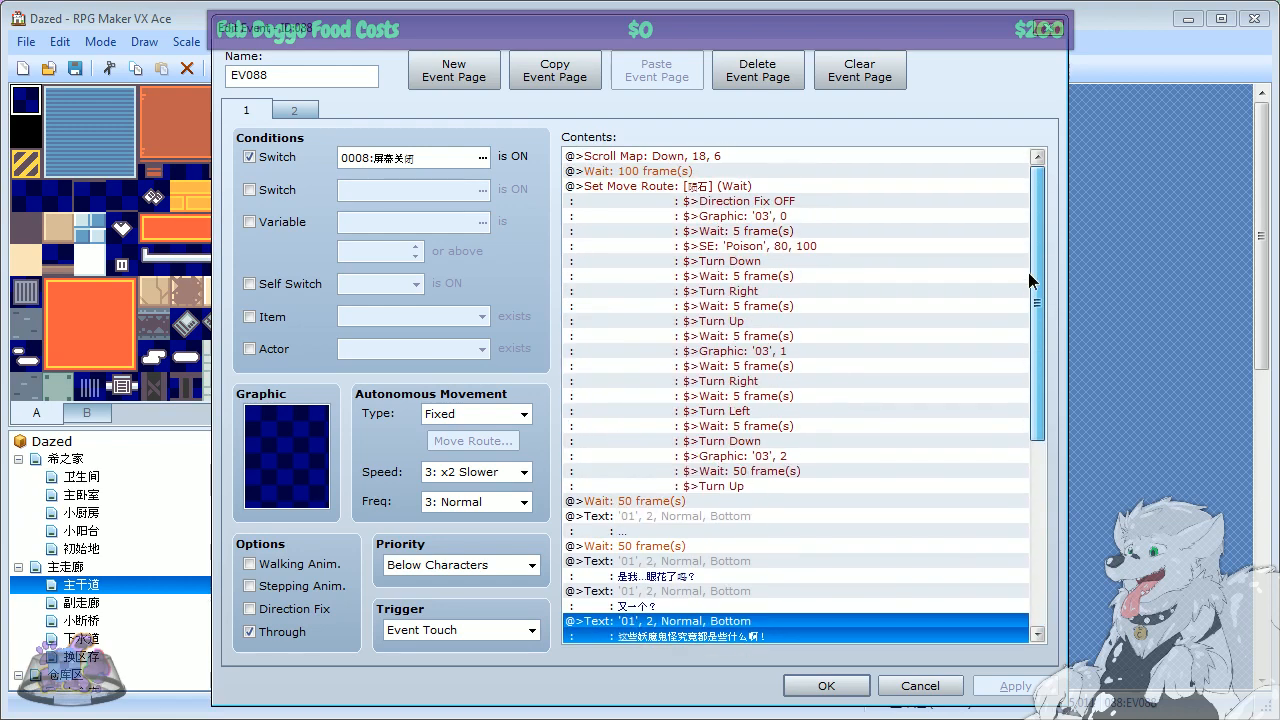
left_click(920, 686)
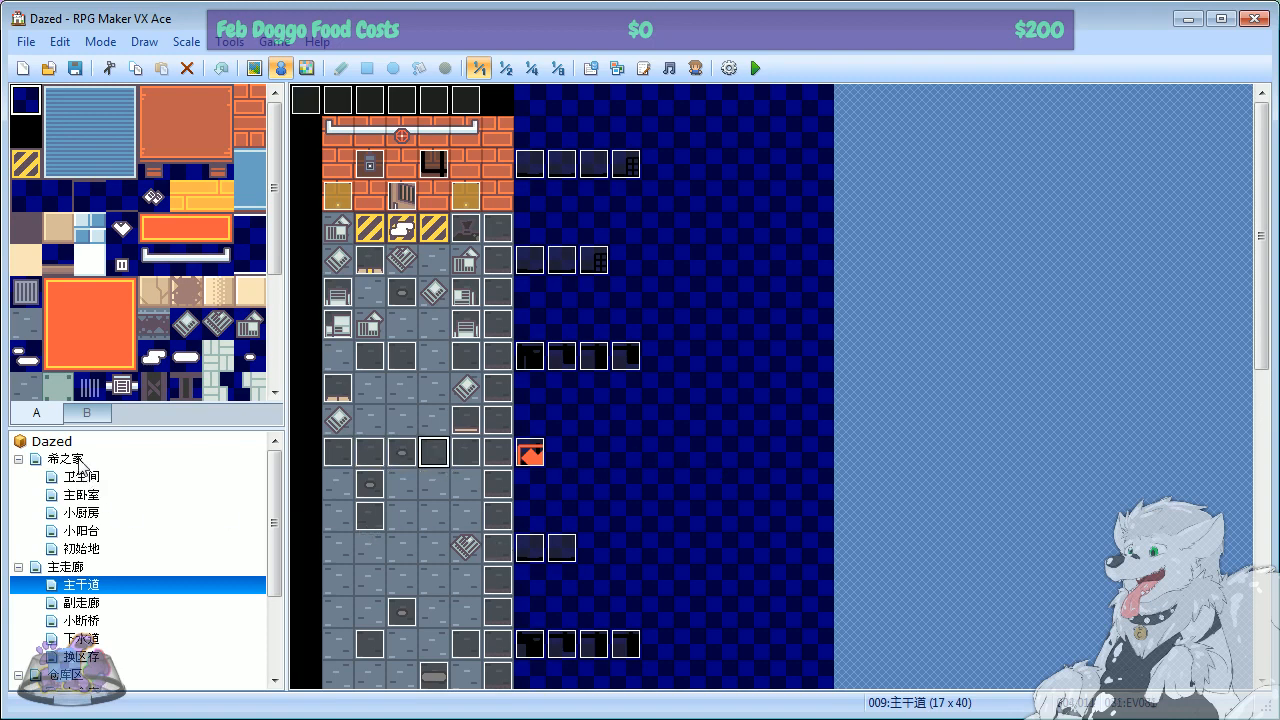
Step: Look through the 希之家 map and its child maps 卫生间, 主卧室, 小厨房, 小阳台 and 初始地
left_click(114, 455)
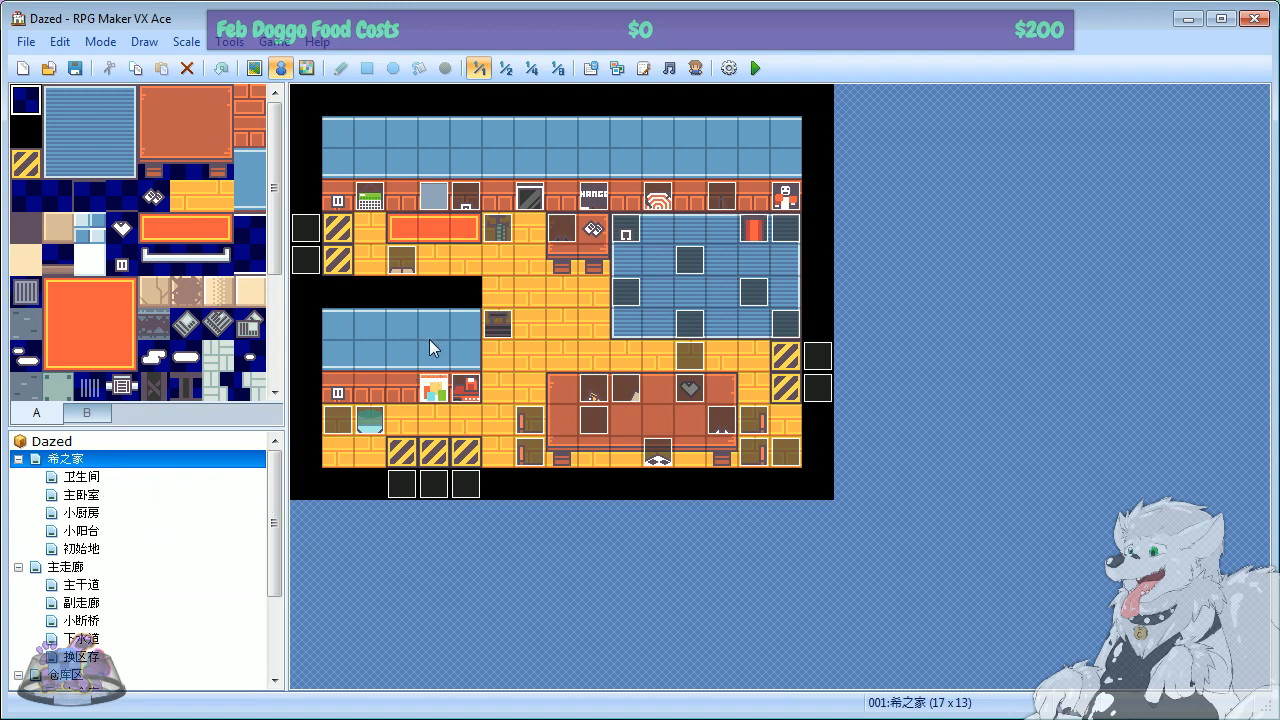
left_click(100, 476)
left_click(85, 494)
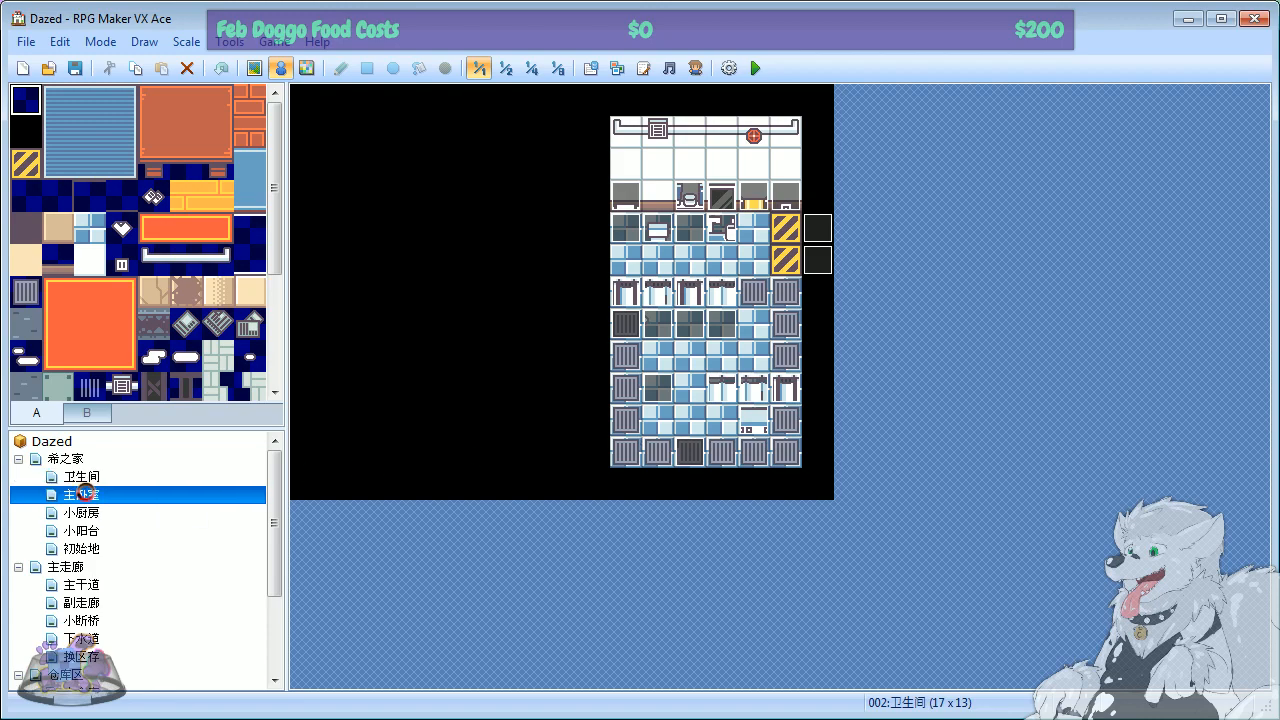
left_click(95, 516)
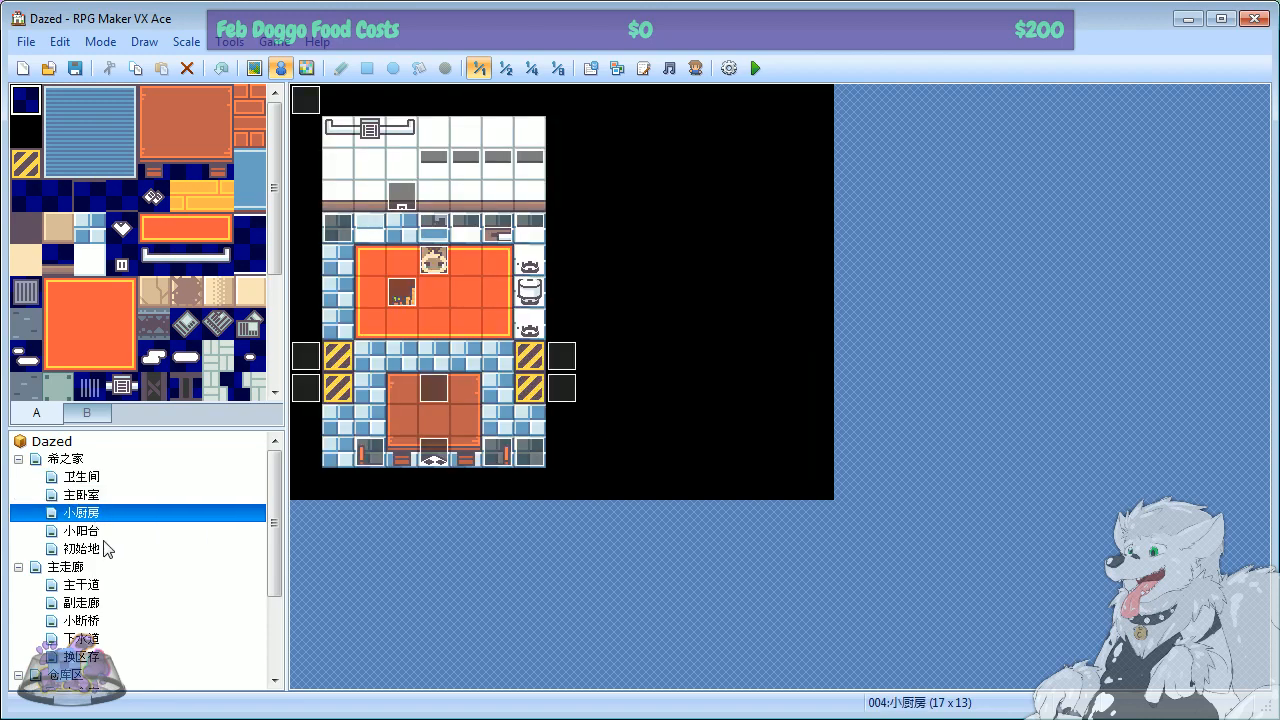
left_click(92, 534)
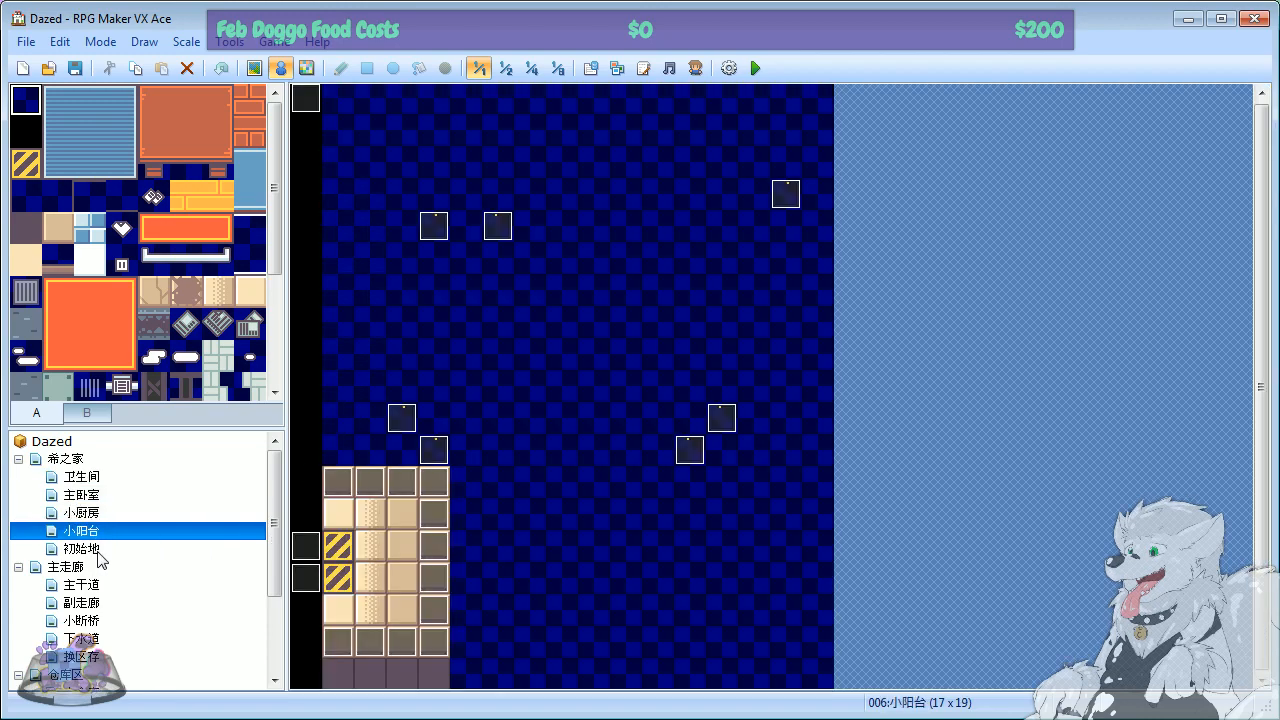
left_click(98, 550)
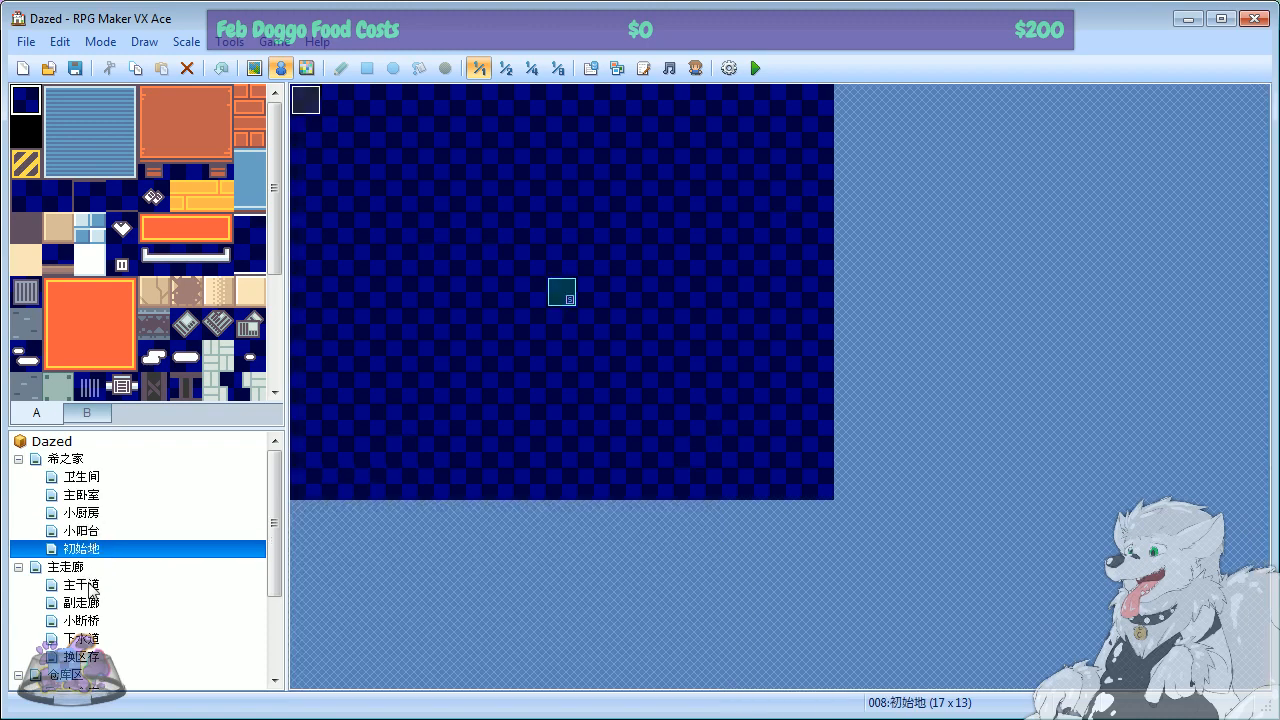
Step: Return to the 主干道 map and examine the corridor down to its south end
left_click(90, 585)
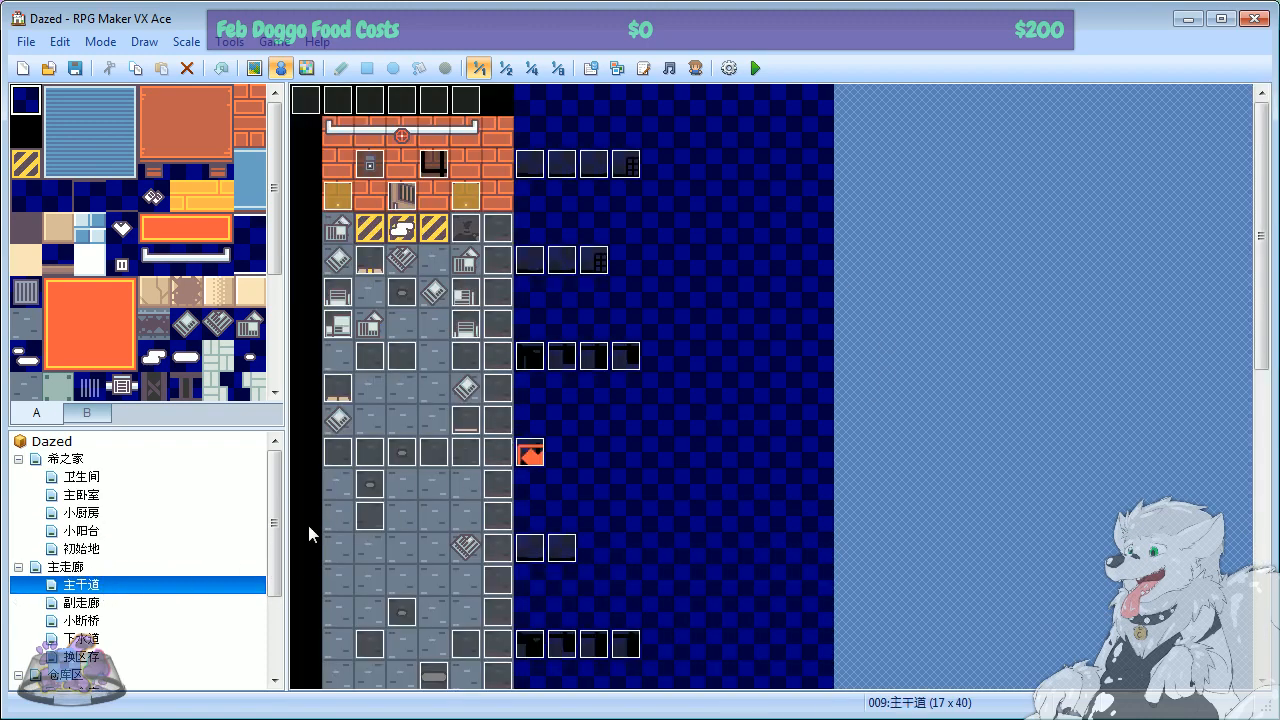
scroll(277, 523, "down", 1)
scroll(1252, 333, "down", 10)
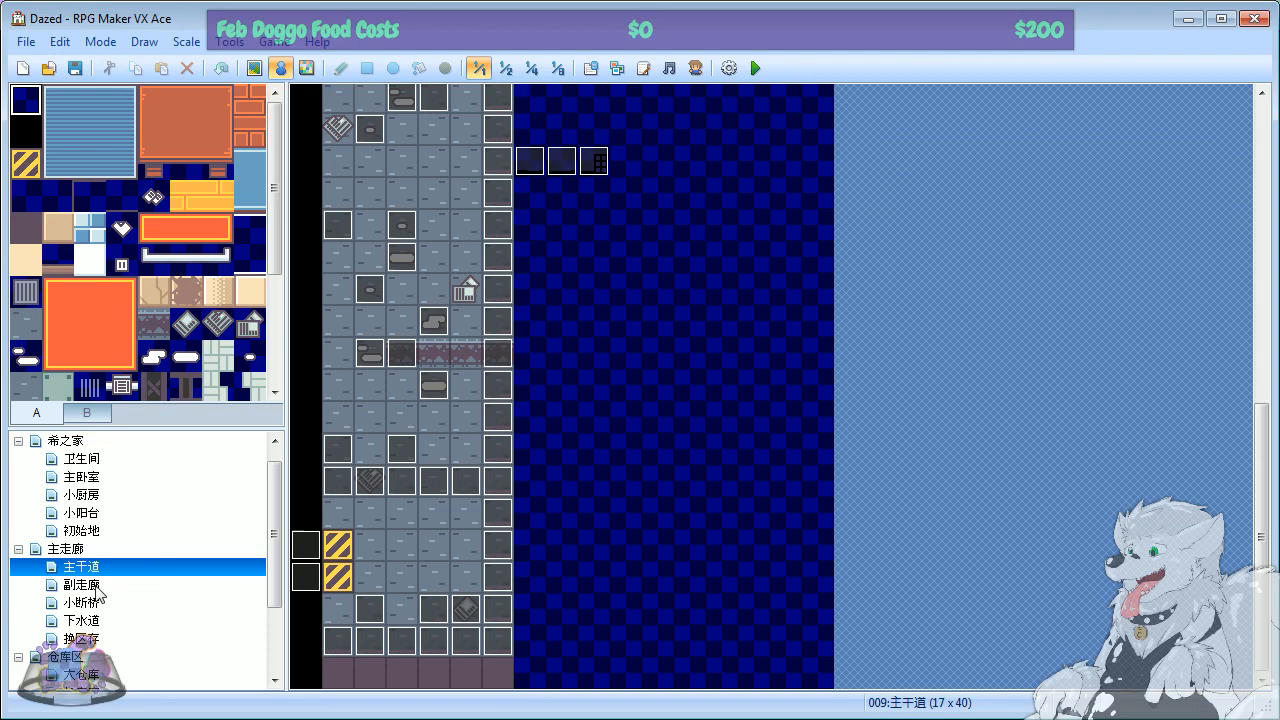
Step: Open the 副走廊 map and check both pages of the fourth event in its top row
left_click(90, 585)
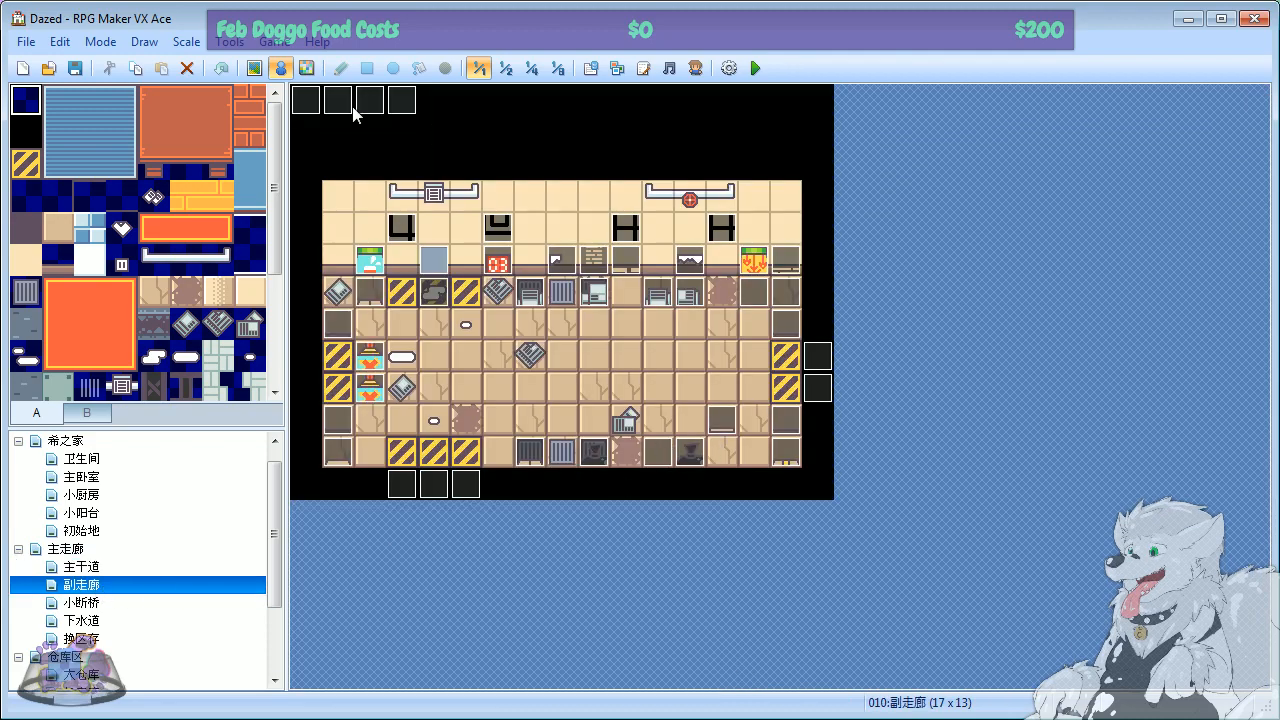
double_click(401, 102)
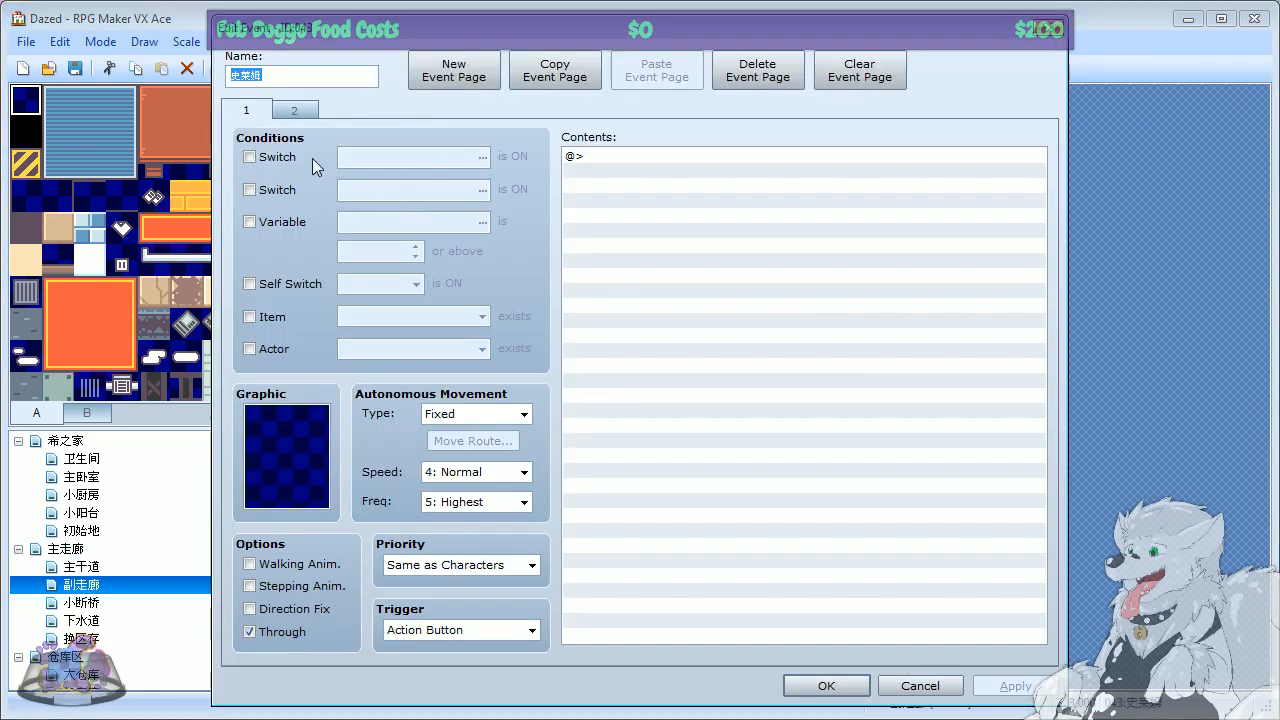
left_click(296, 110)
left_click(292, 110)
left_click(247, 114)
left_click(1043, 33)
Step: Review the picture animation commands of event EV031 in the top row of the 副走廊 map
double_click(371, 106)
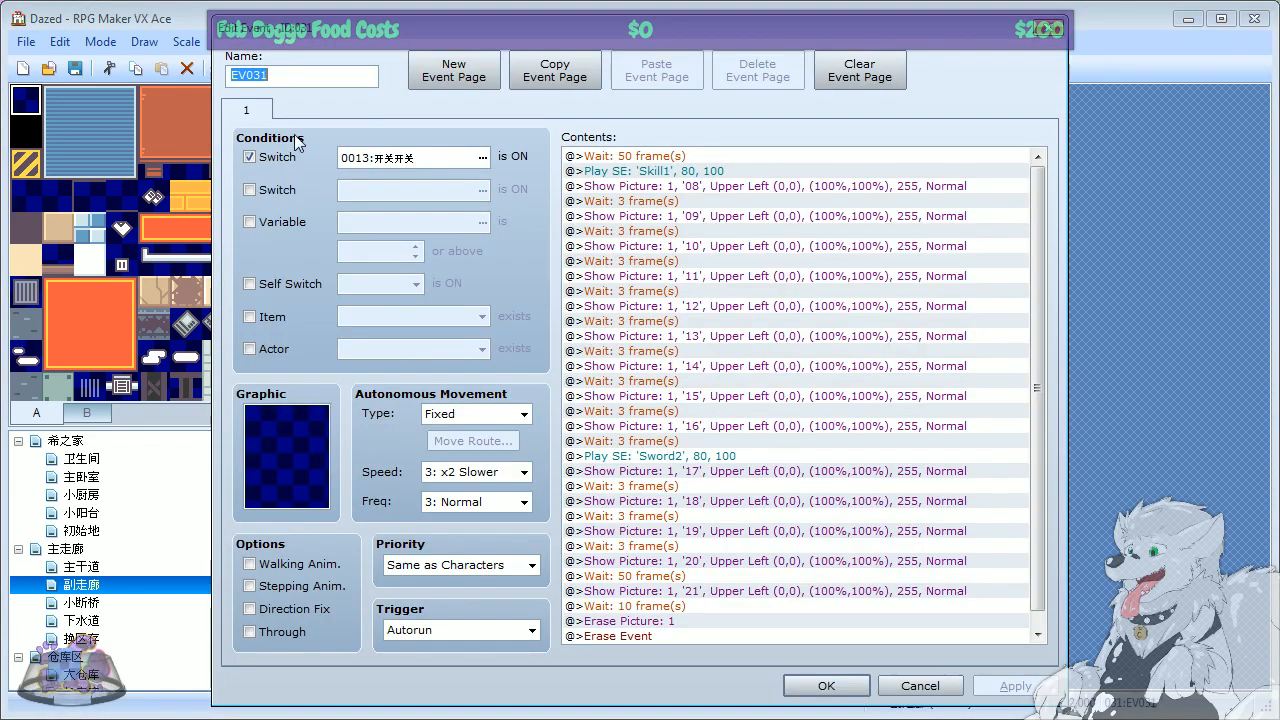
scroll(1042, 425, "down", 1)
scroll(1034, 454, "up", 1)
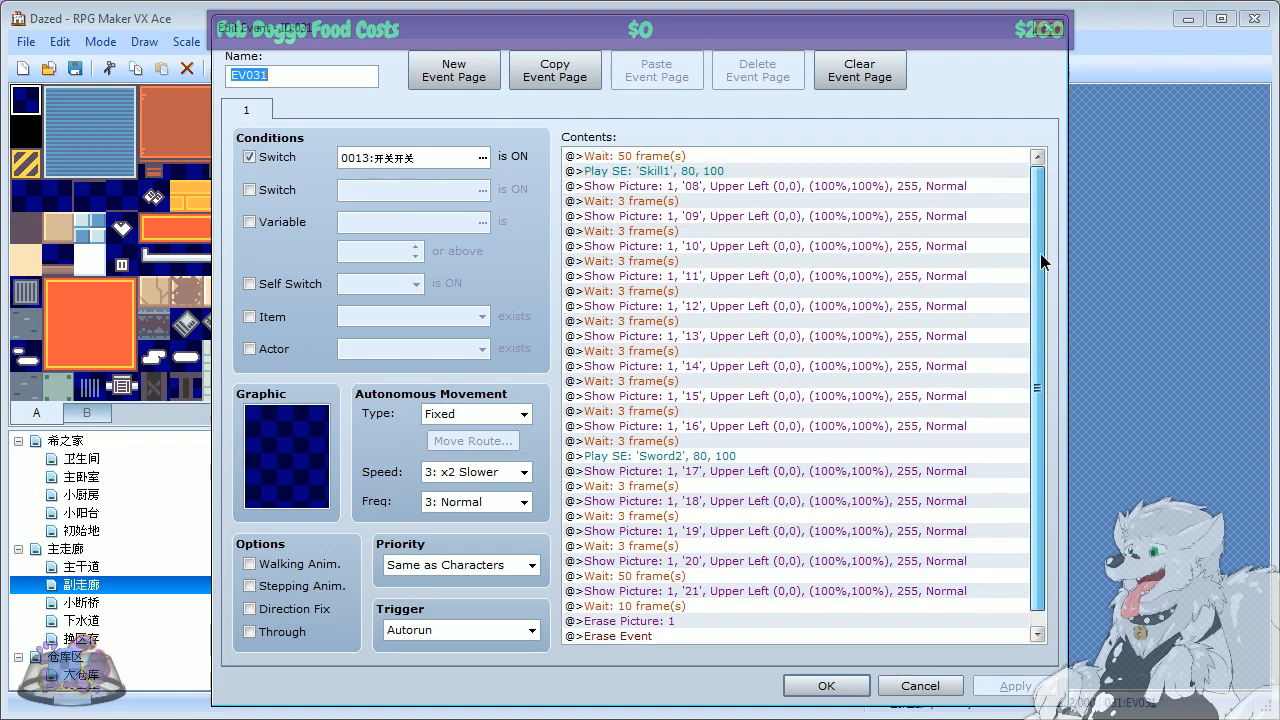
left_click(1041, 33)
Step: Open the 小断桥 map and look over the broken bridge and its events
left_click(111, 603)
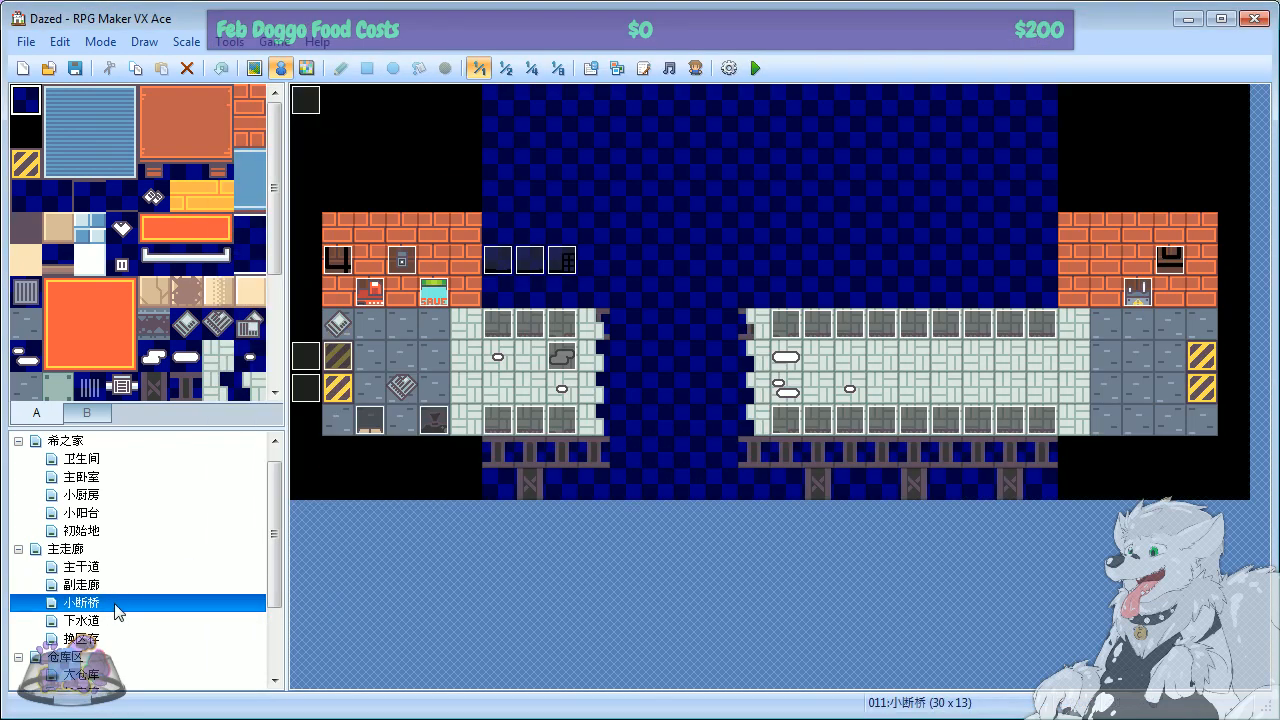
scroll(270, 588, "down", 1)
scroll(270, 588, "up", 1)
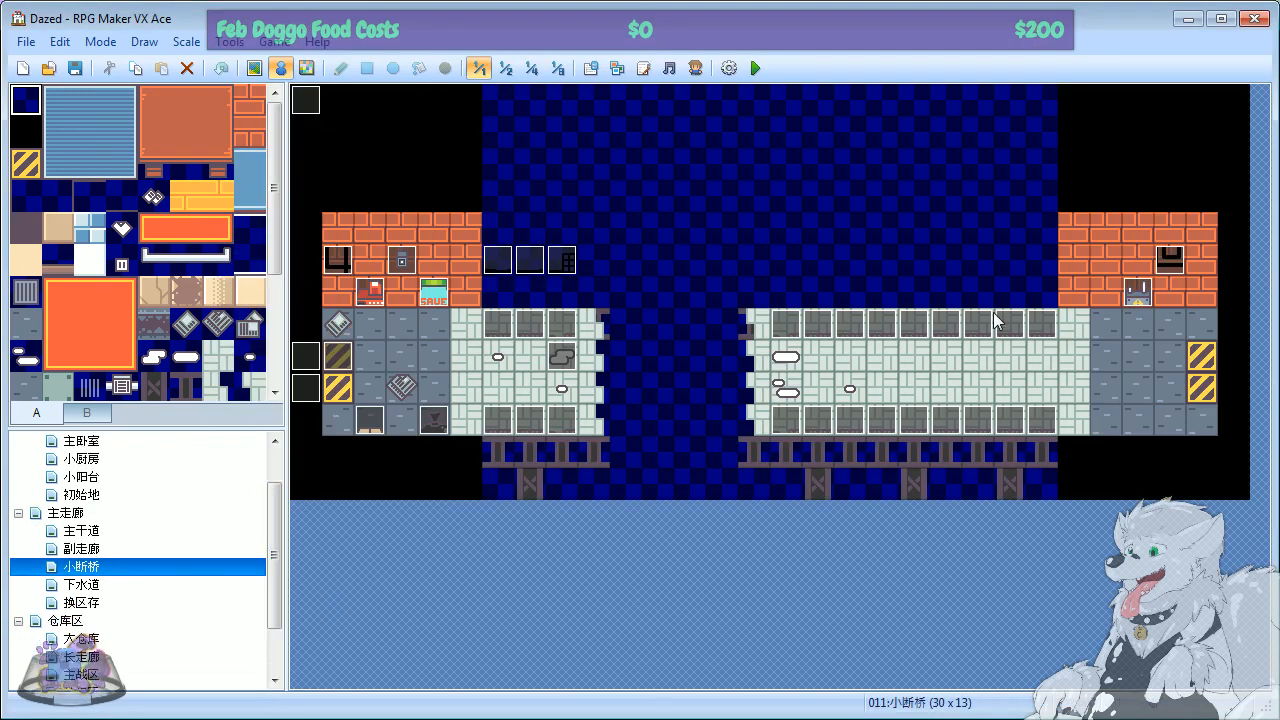
left_click(1137, 292)
right_click(958, 350)
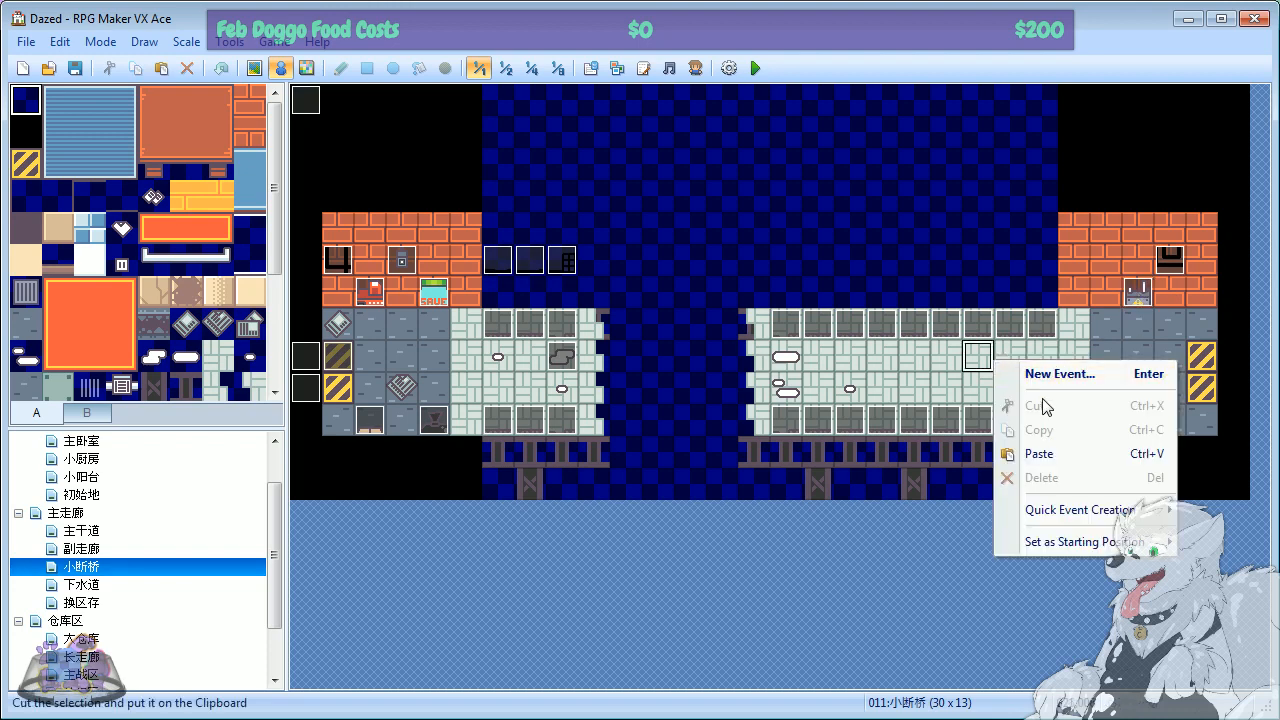
key("Escape")
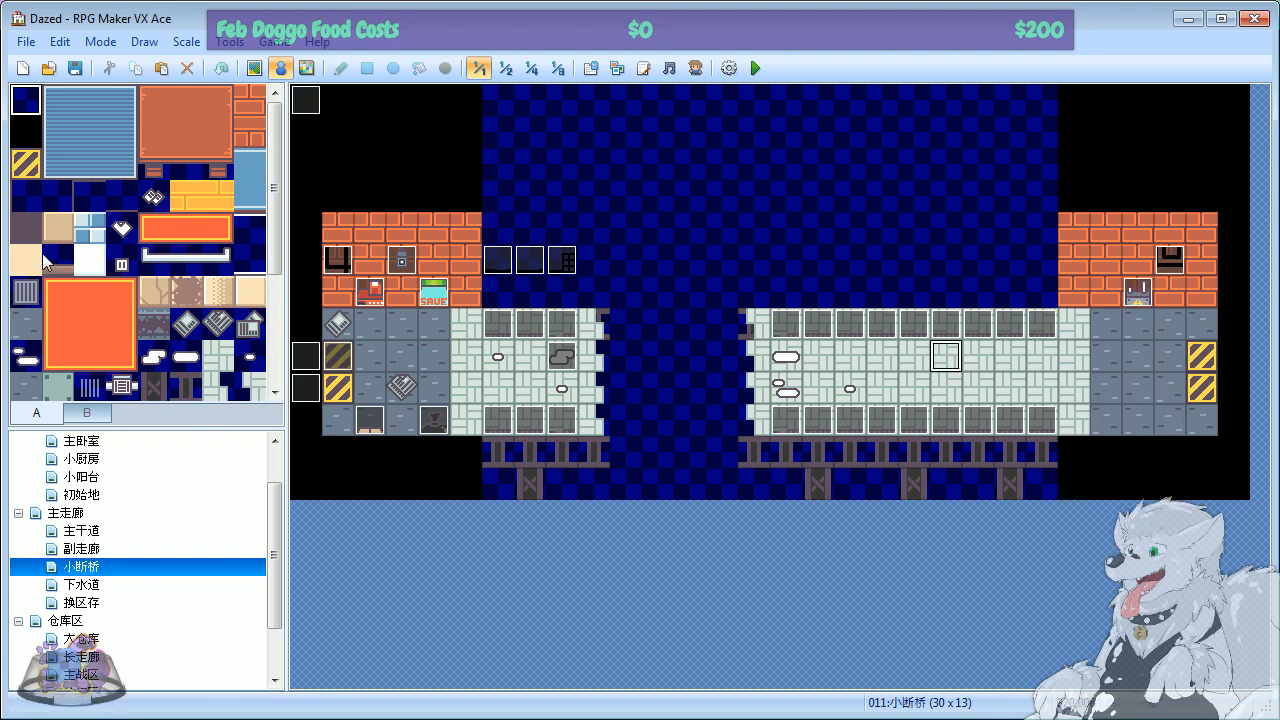
Step: Paint a row of blue-and-white floor tiles across the gap of the broken bridge in the map layer
left_click(90, 230)
left_click(603, 388)
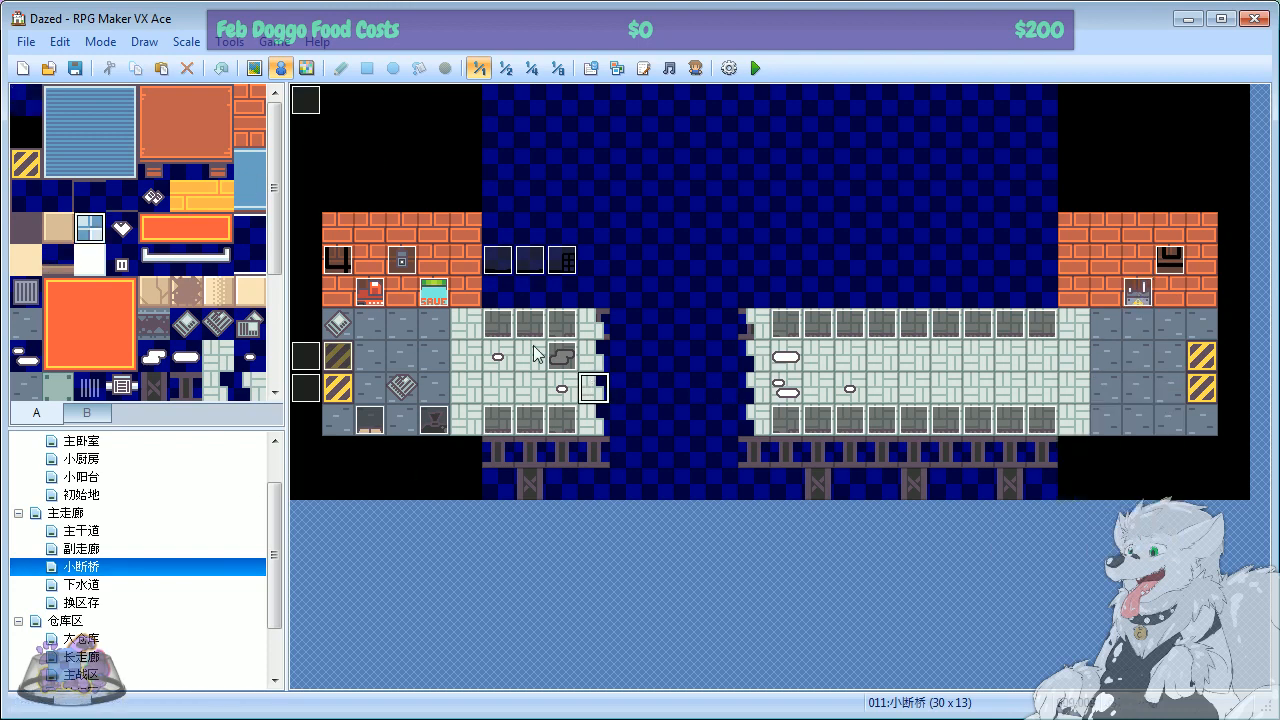
key("F5")
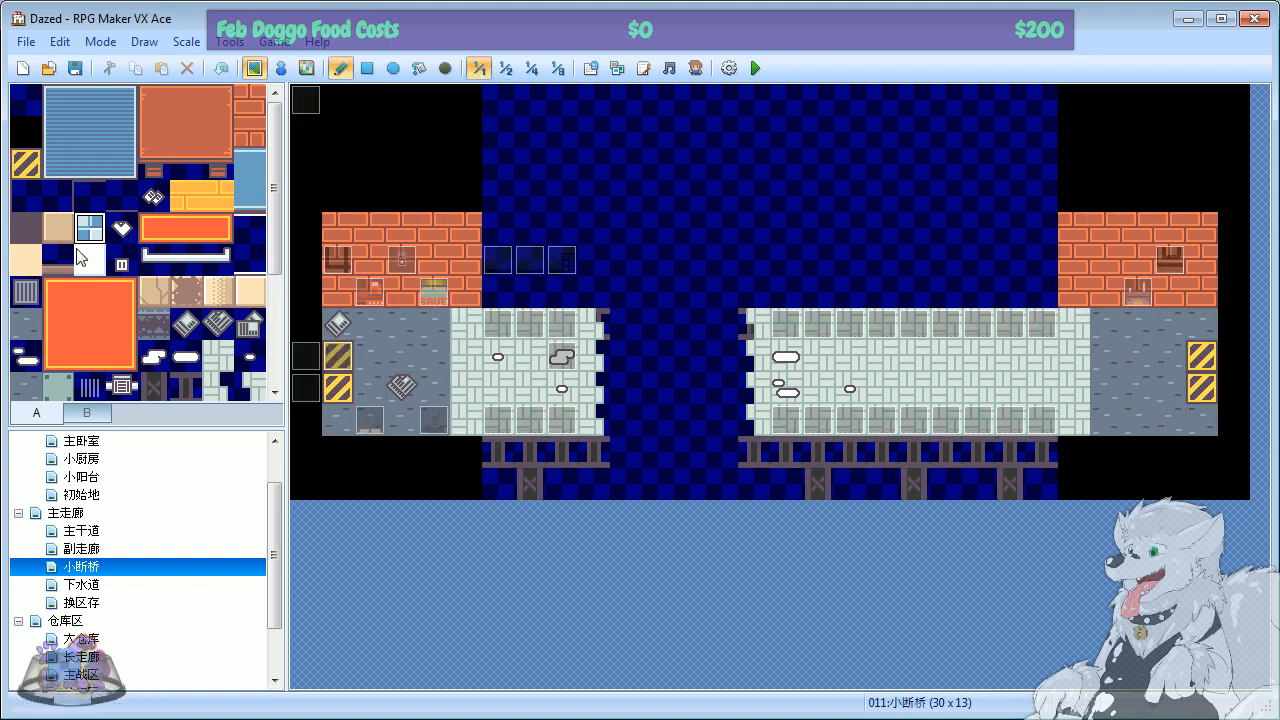
left_click_drag(592, 397, 760, 395)
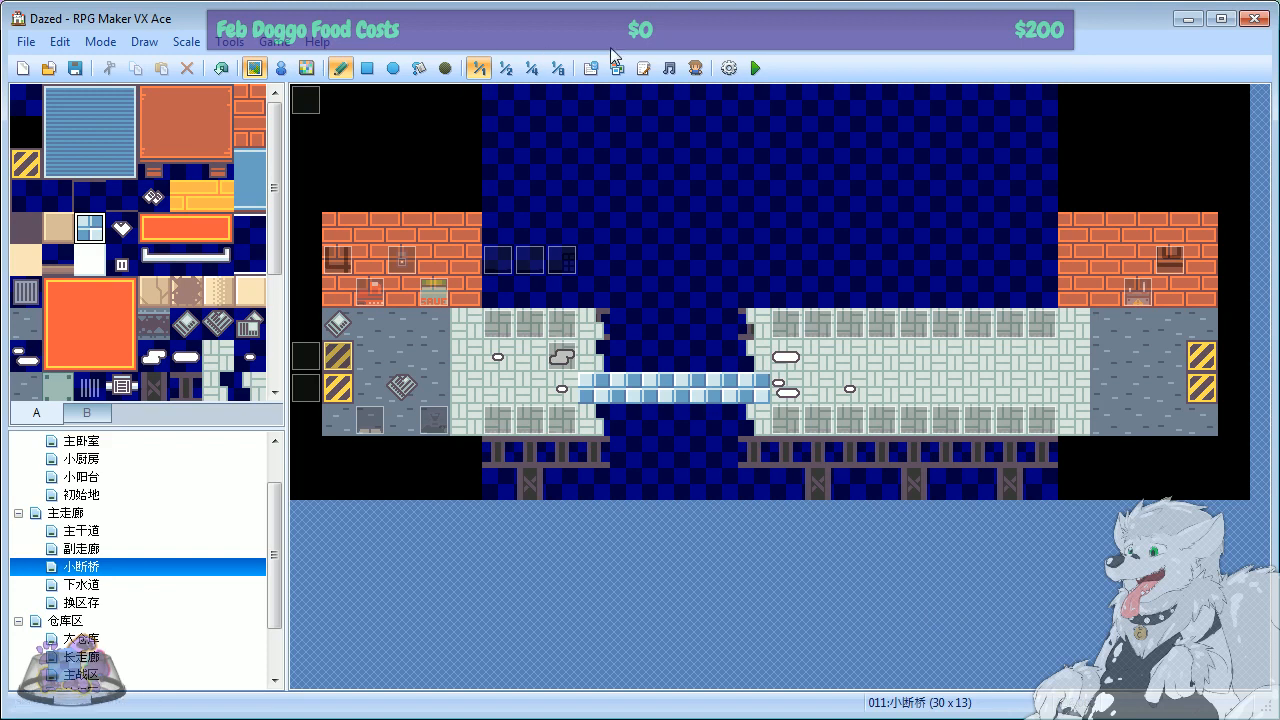
Step: Launch a playtest of Dazed, saving the project changes
left_click(756, 69)
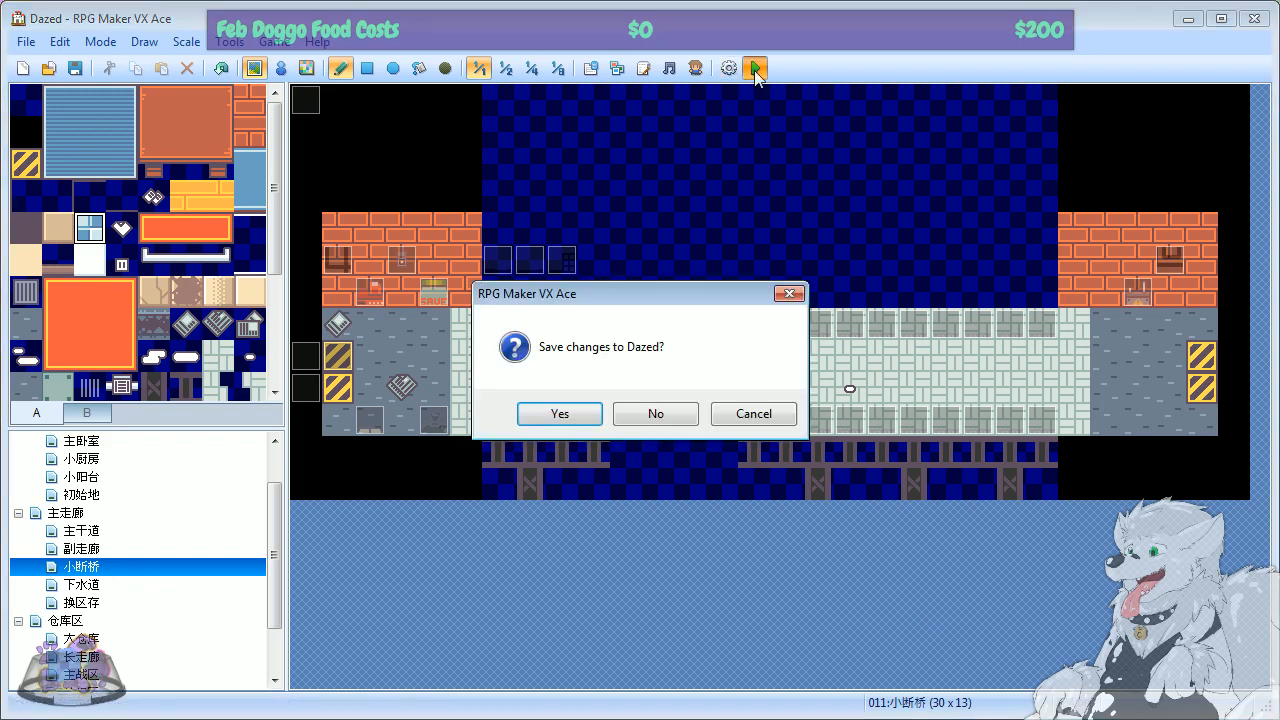
left_click(743, 418)
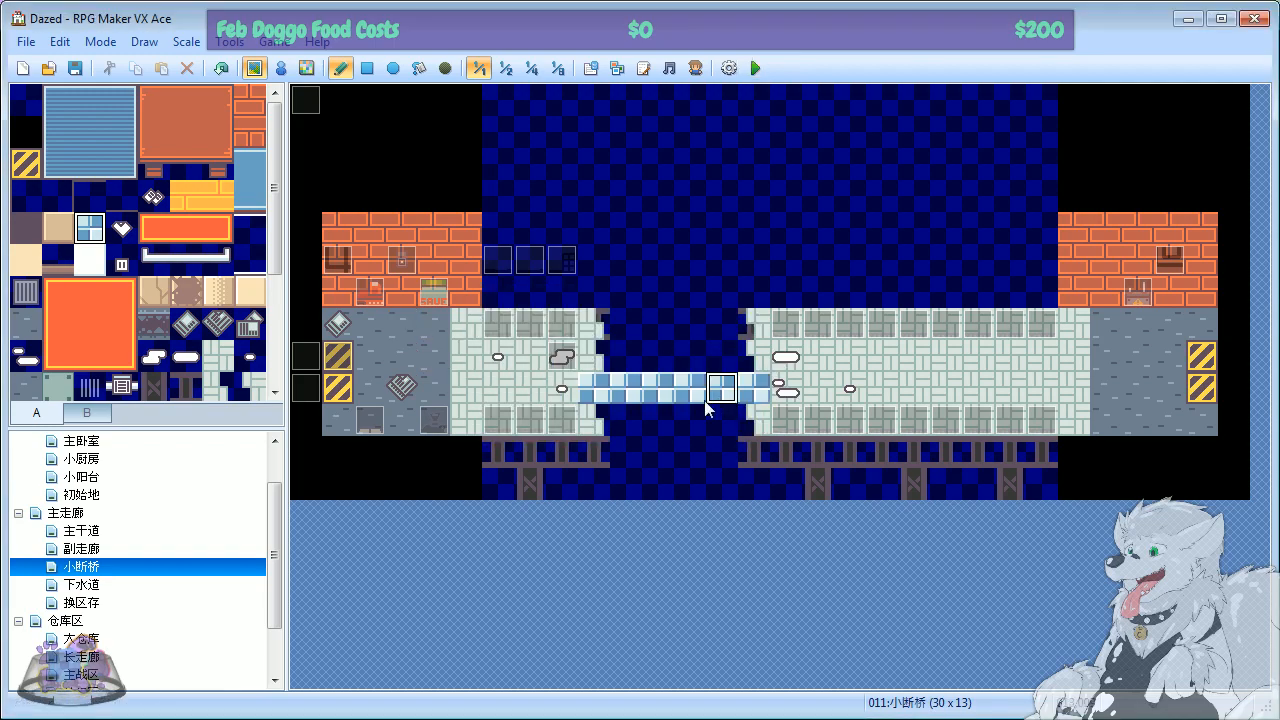
left_click(756, 68)
left_click(568, 416)
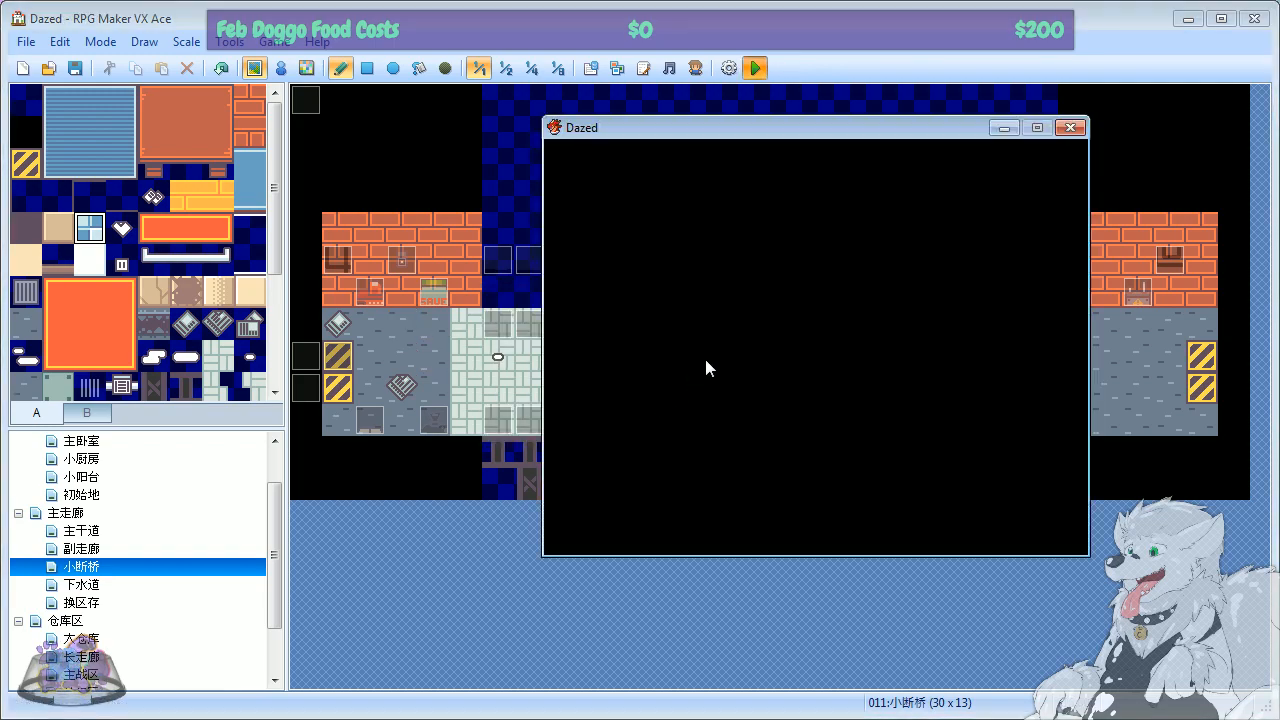
Step: Back out of the save file list and start a new game with WAKE
key("Return")
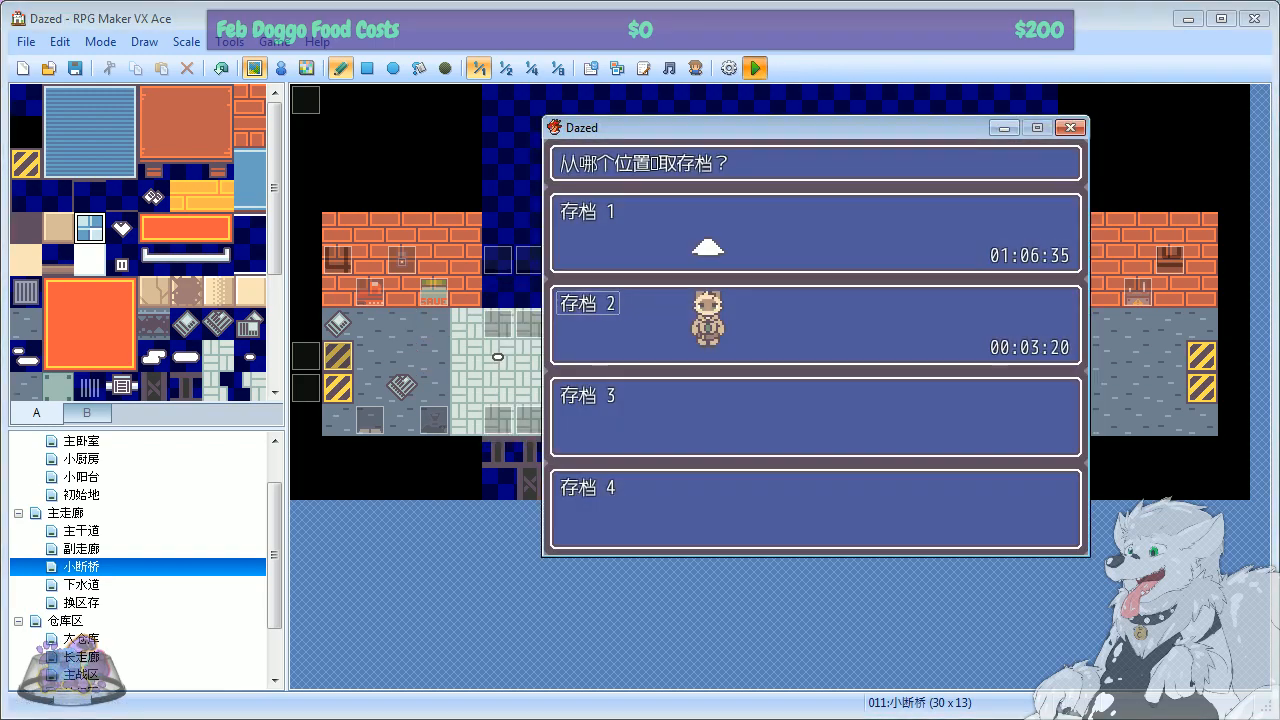
key("Escape")
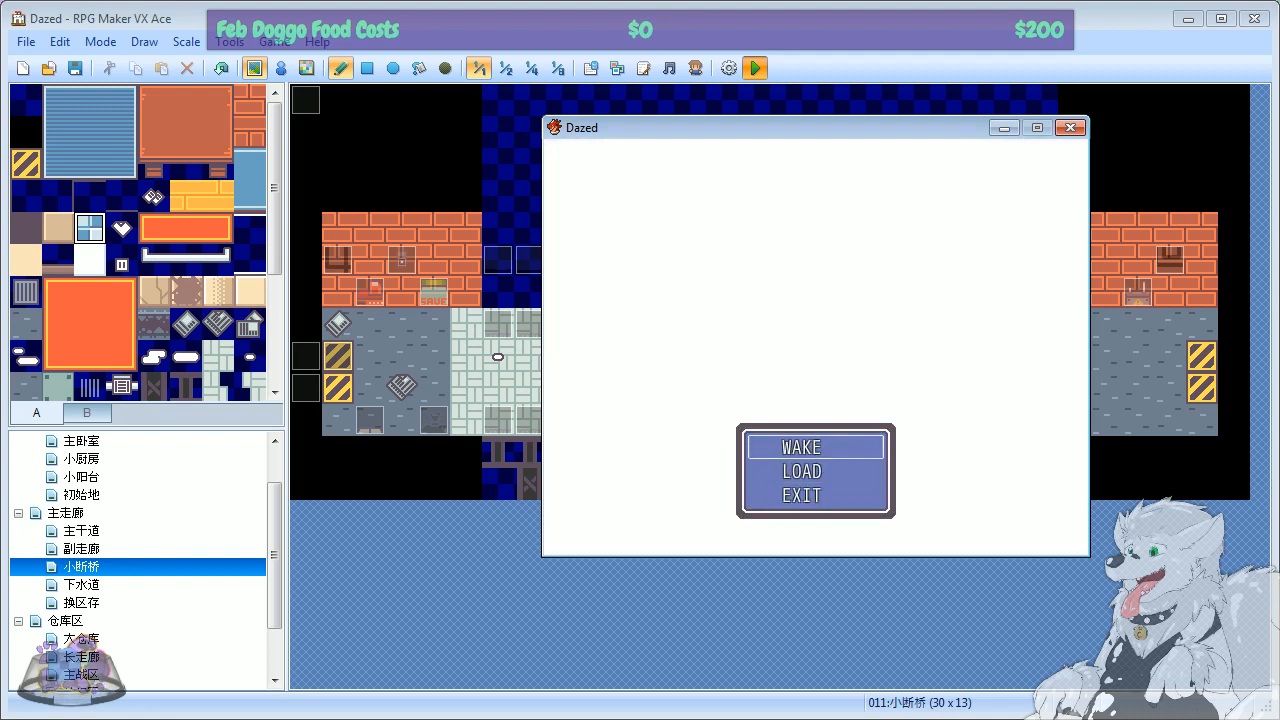
key("Return")
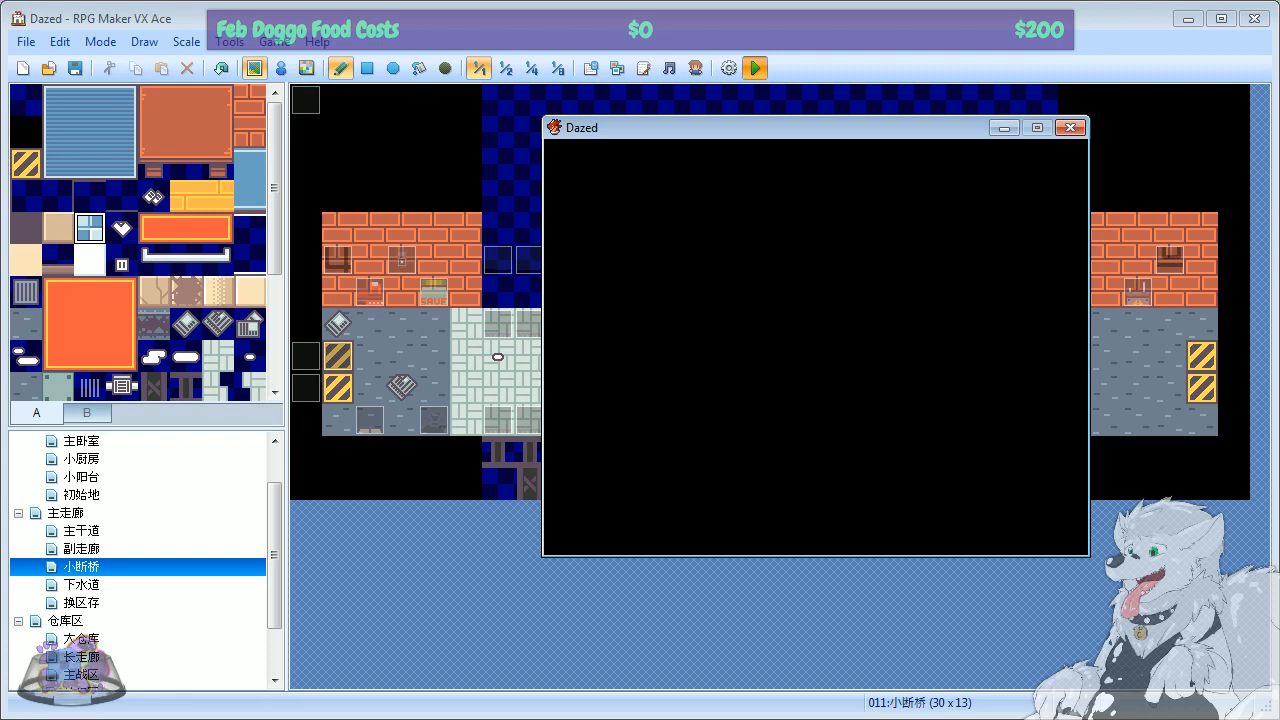
Step: Walk the pink-haired character out of the bedroom and into the living room
key("Right")
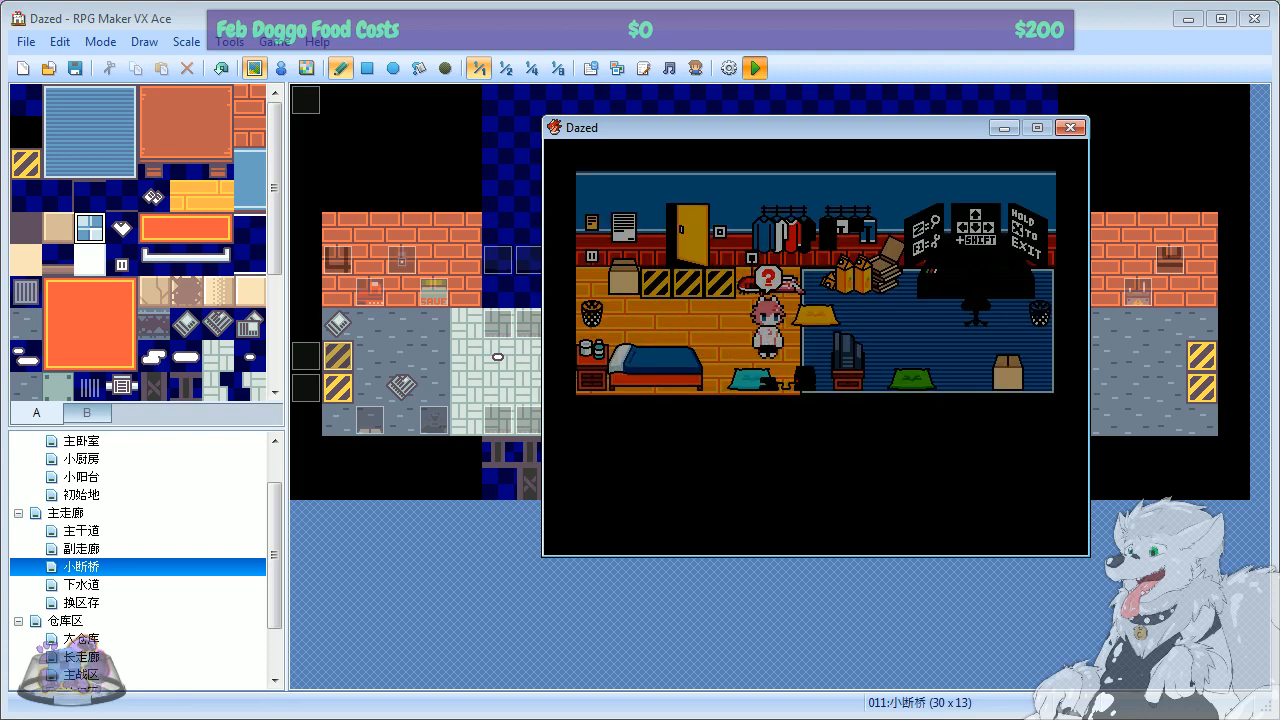
key("Up")
key("Left")
key("Up")
key("z")
key("Left")
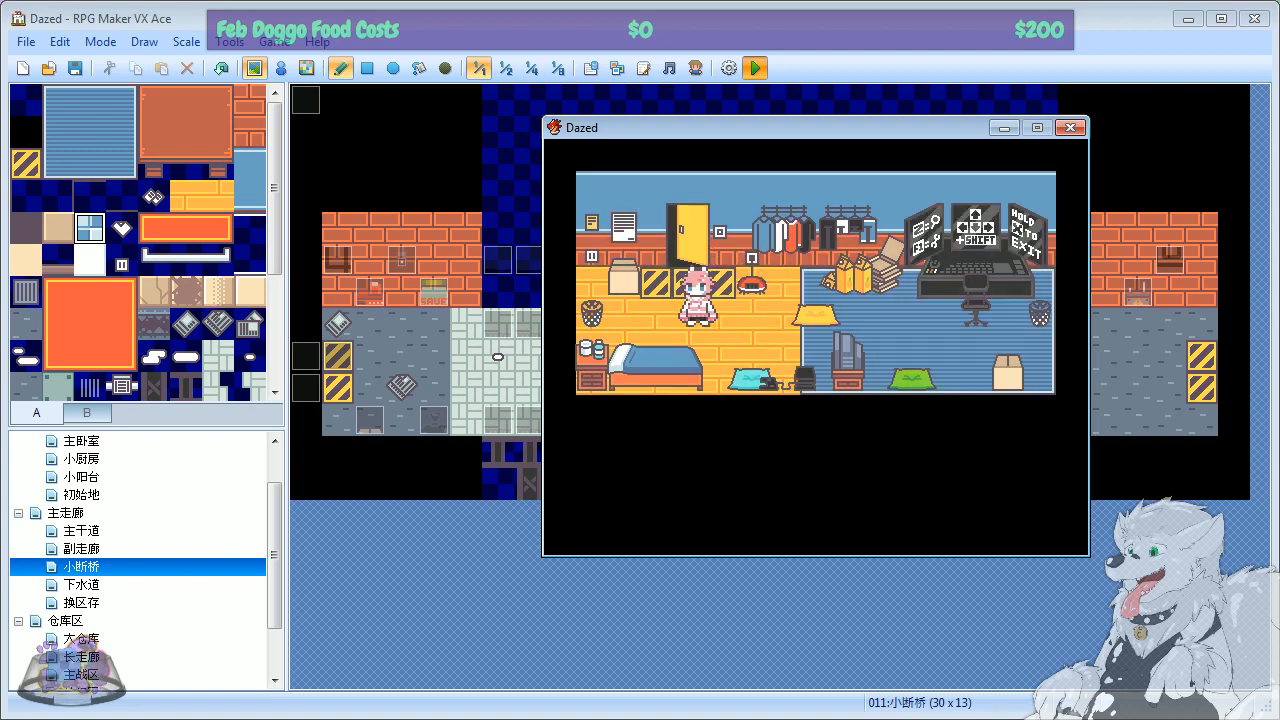
key("Up")
key("Right")
key("Up")
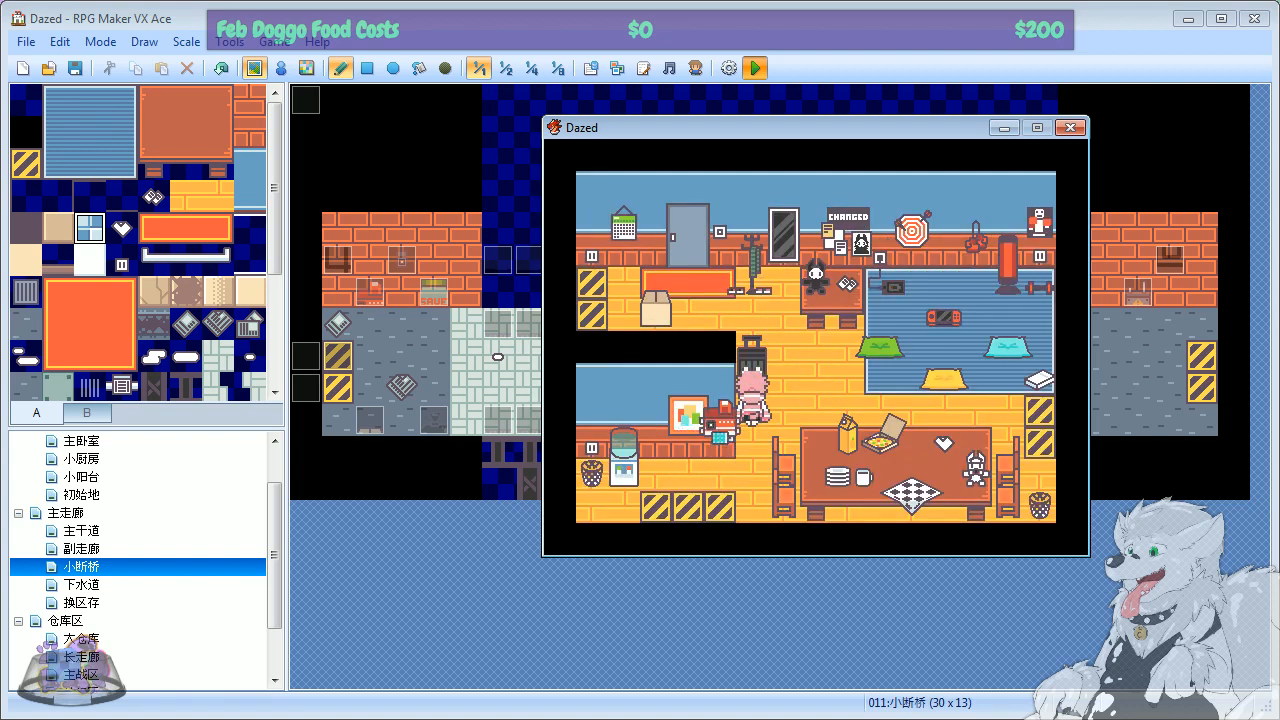
Step: Check the save screen at the red machine and try the grey front door in the living room
key("Down")
key("Left")
key("z")
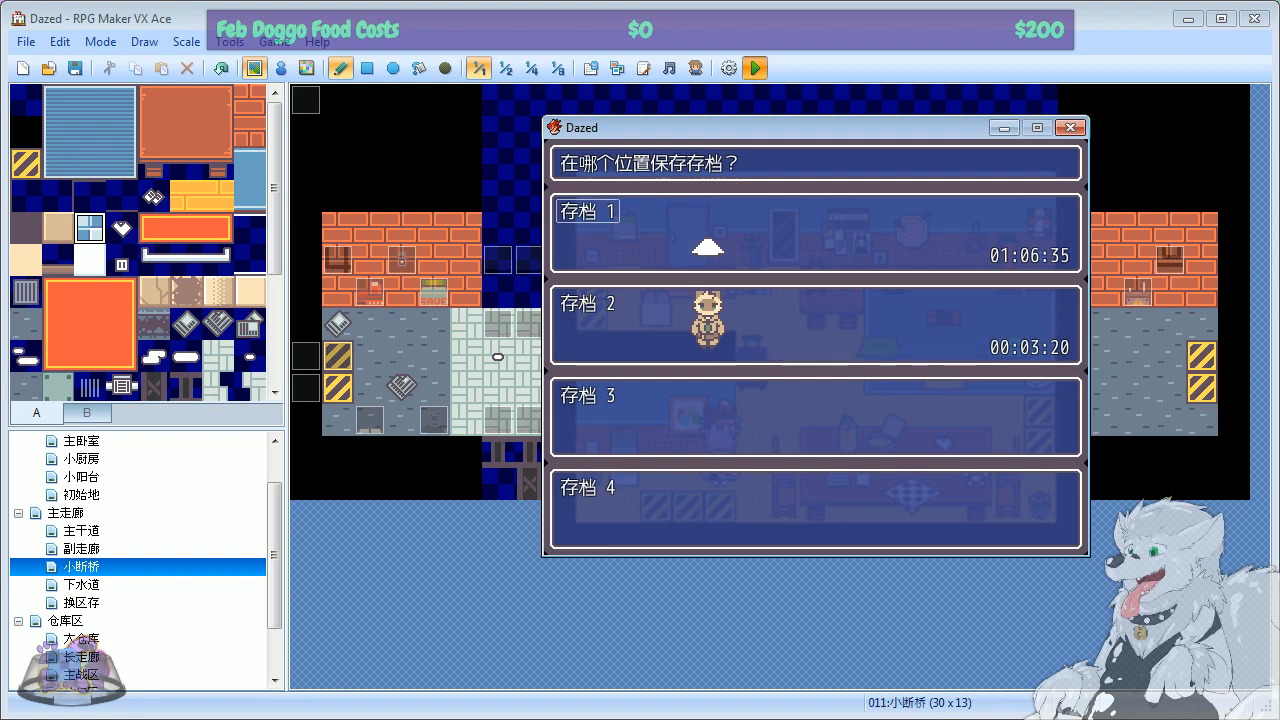
key("x")
key("Up")
key("Left")
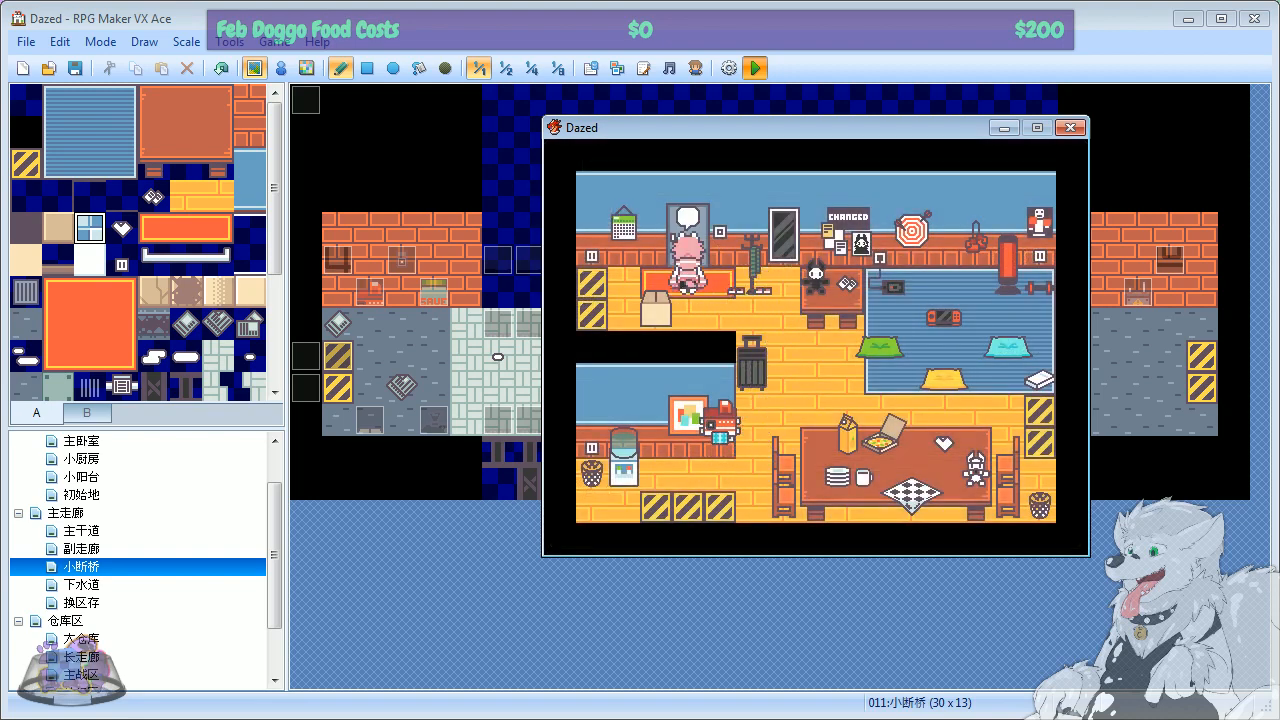
Step: Walk through the living room onto the balcony and up to its railing to trigger the cutscene
key("Right")
key("Down")
key("Right")
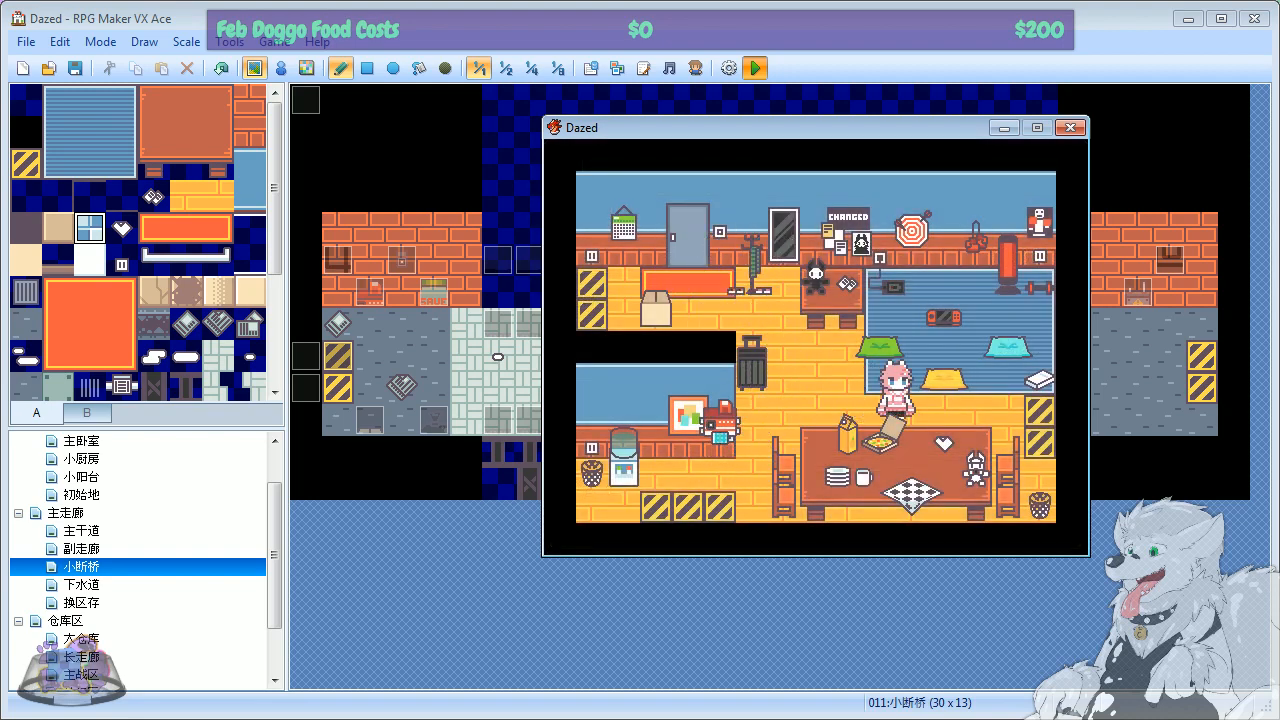
key("Right")
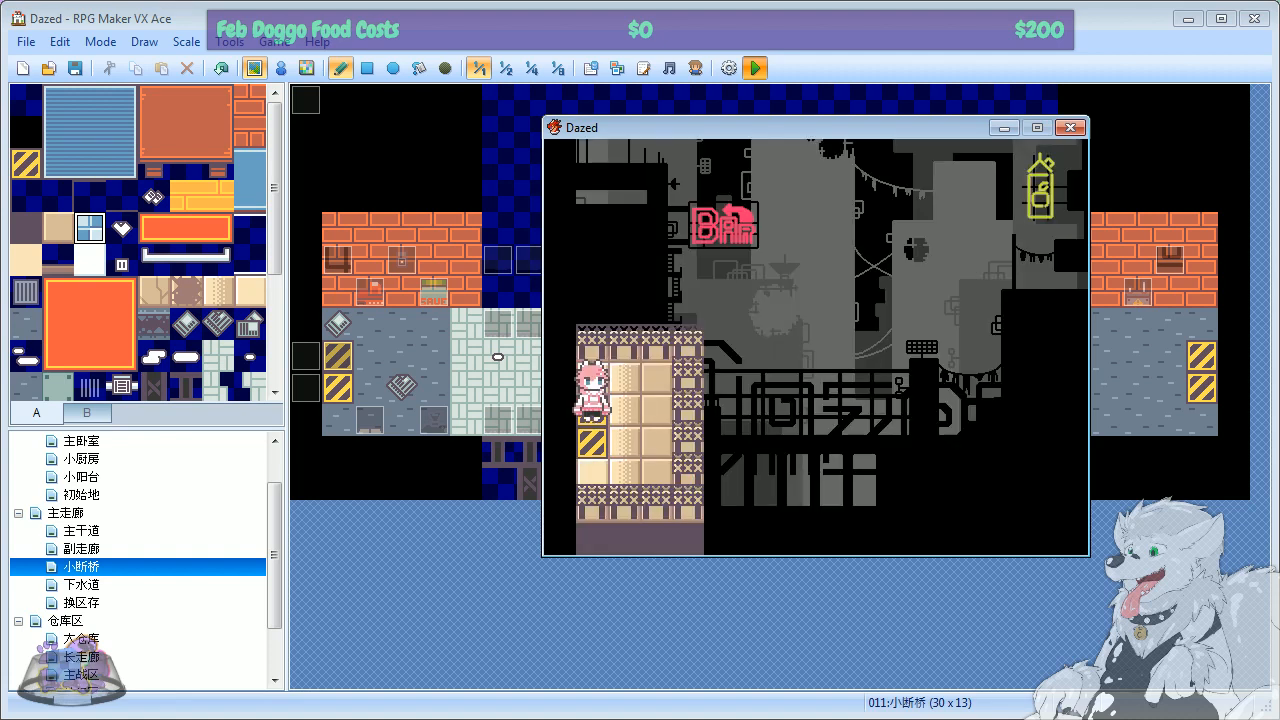
key("Right")
key("Up")
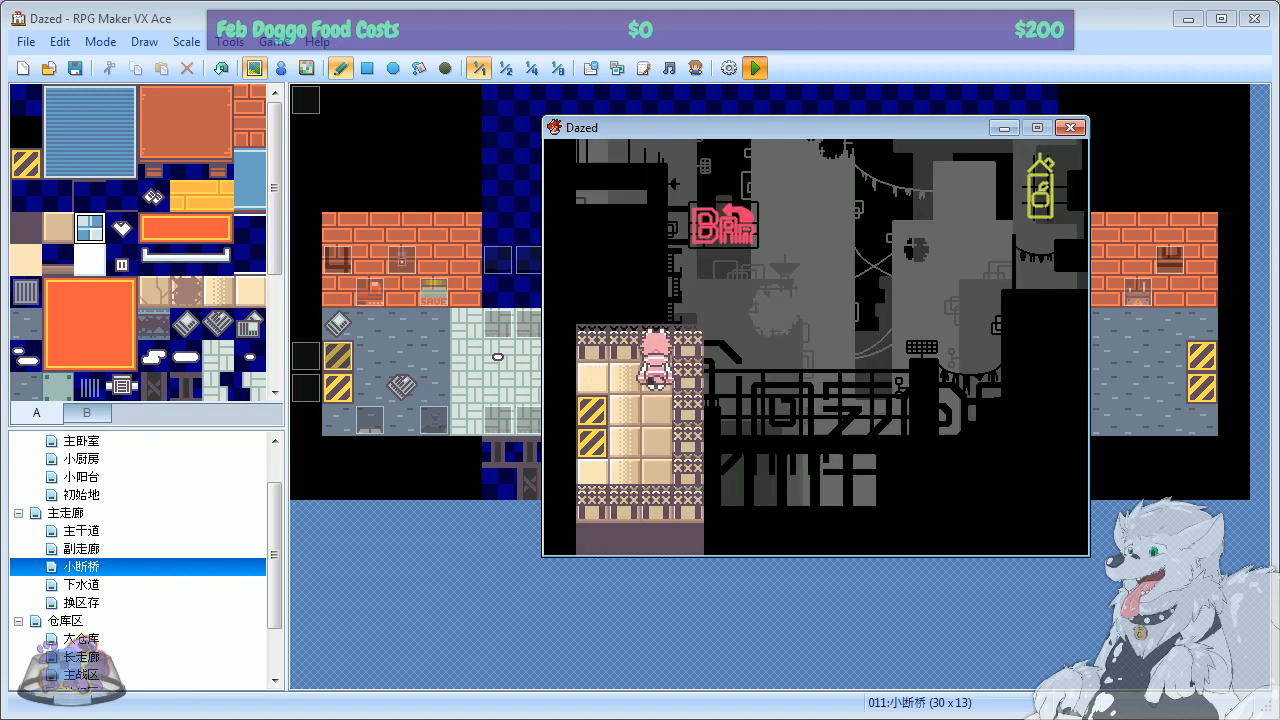
key("Up")
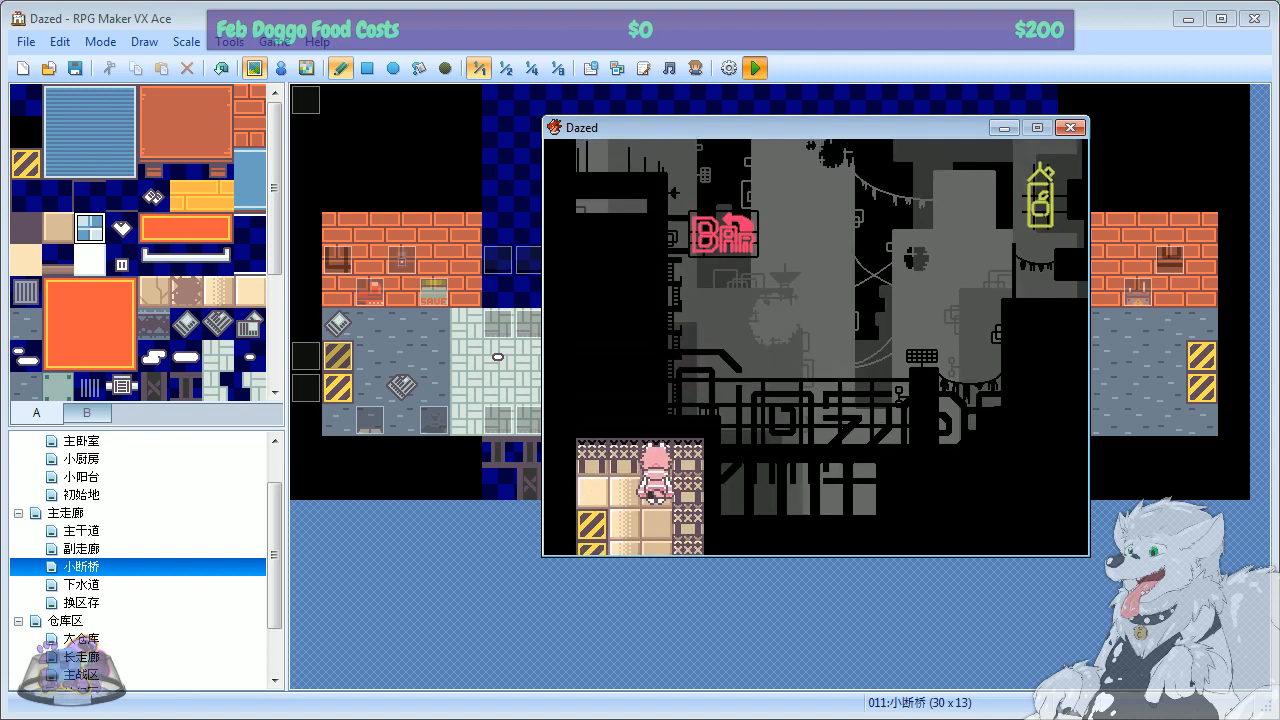
key("Up")
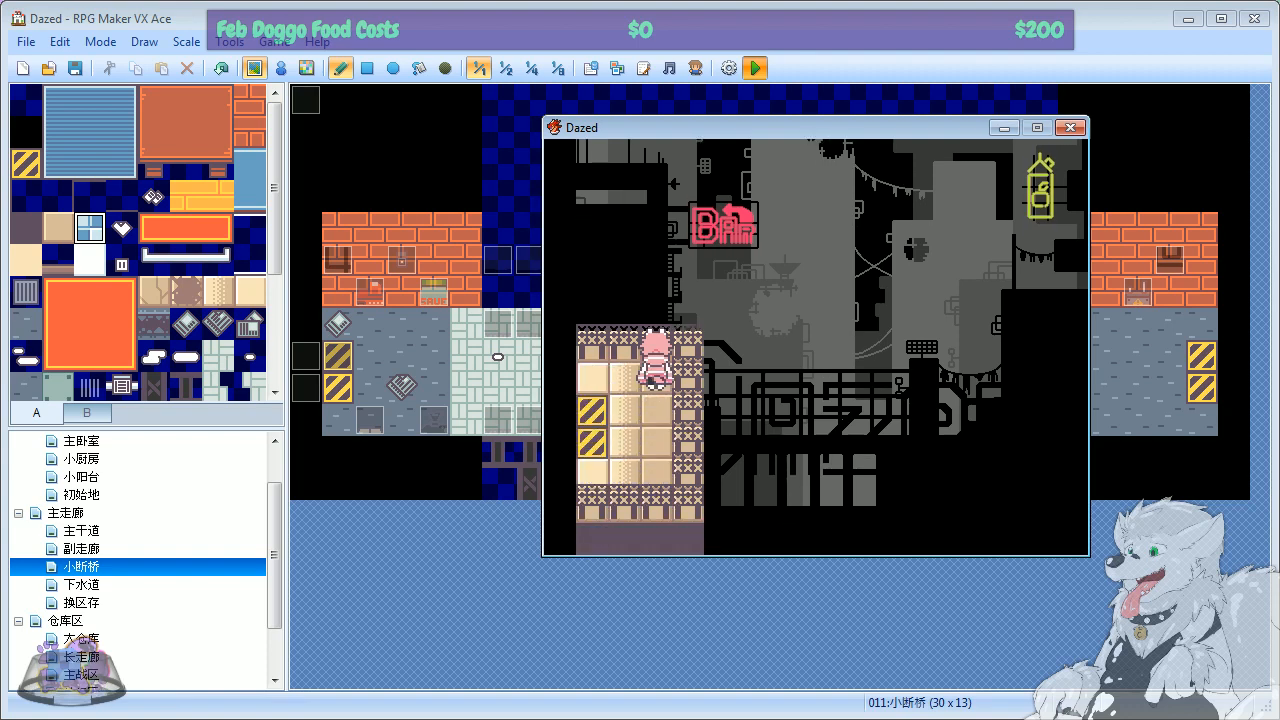
Step: Advance through the balcony dialogue about the missing phone signal until the character can move
key("space")
key("space")
key("space")
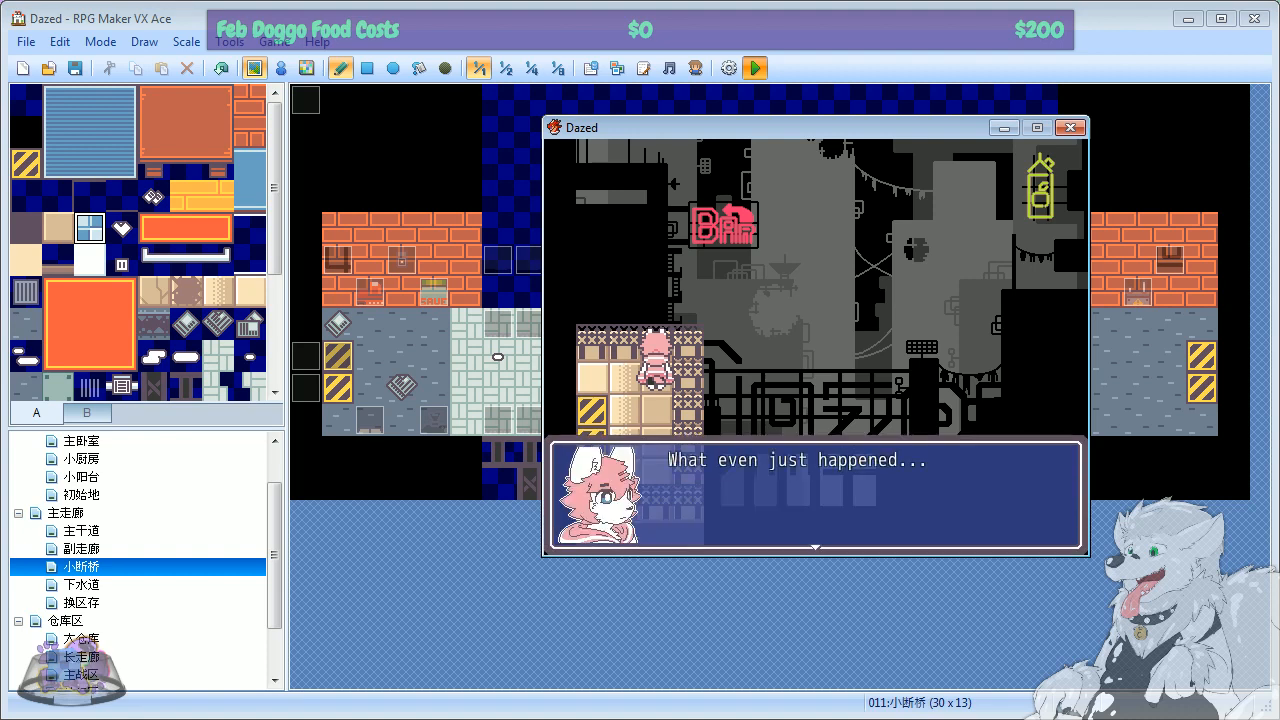
key("space")
key("space")
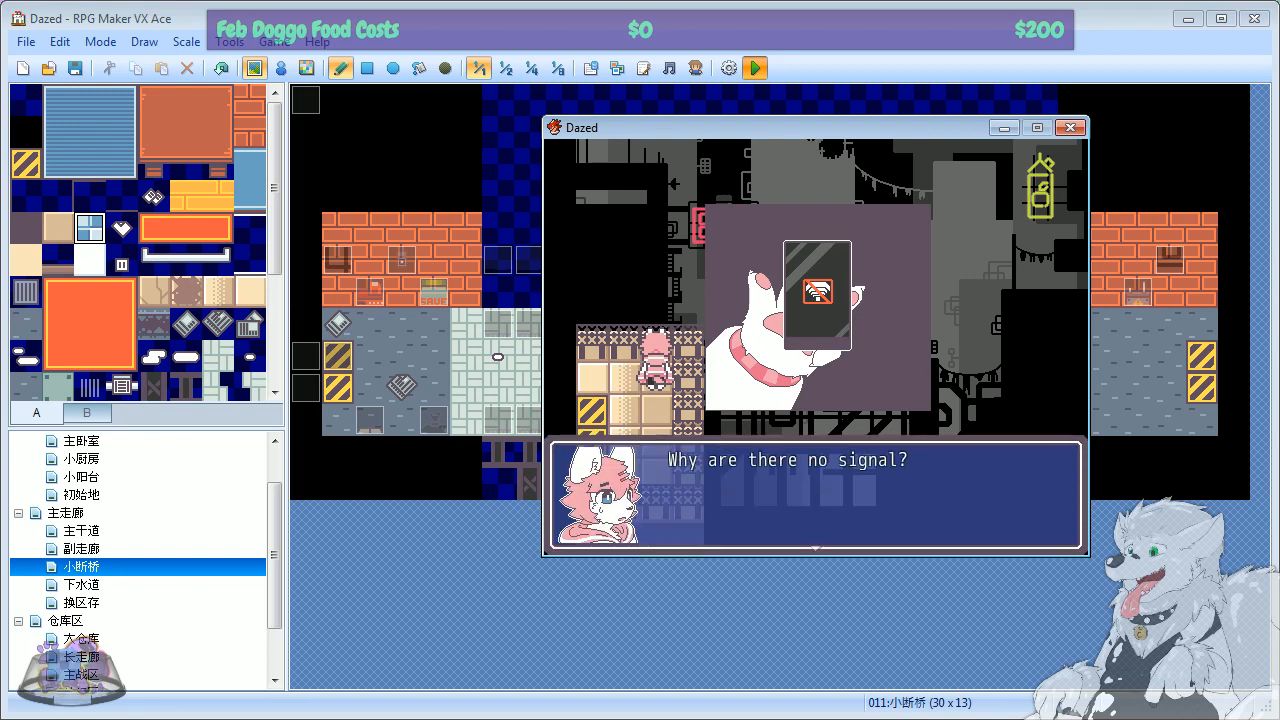
key("space")
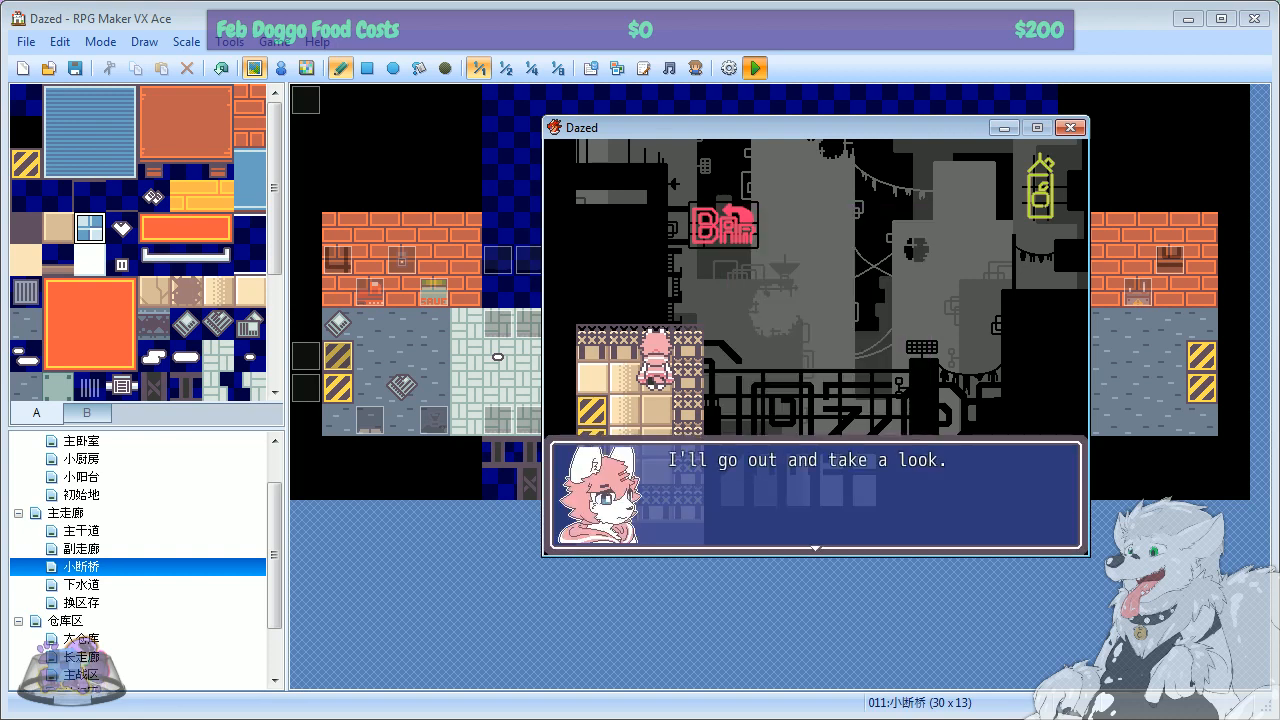
key("space")
Step: Leave the balcony, enter the kitchen and interact with the beige cat character
key("Down")
key("Left")
key("Up")
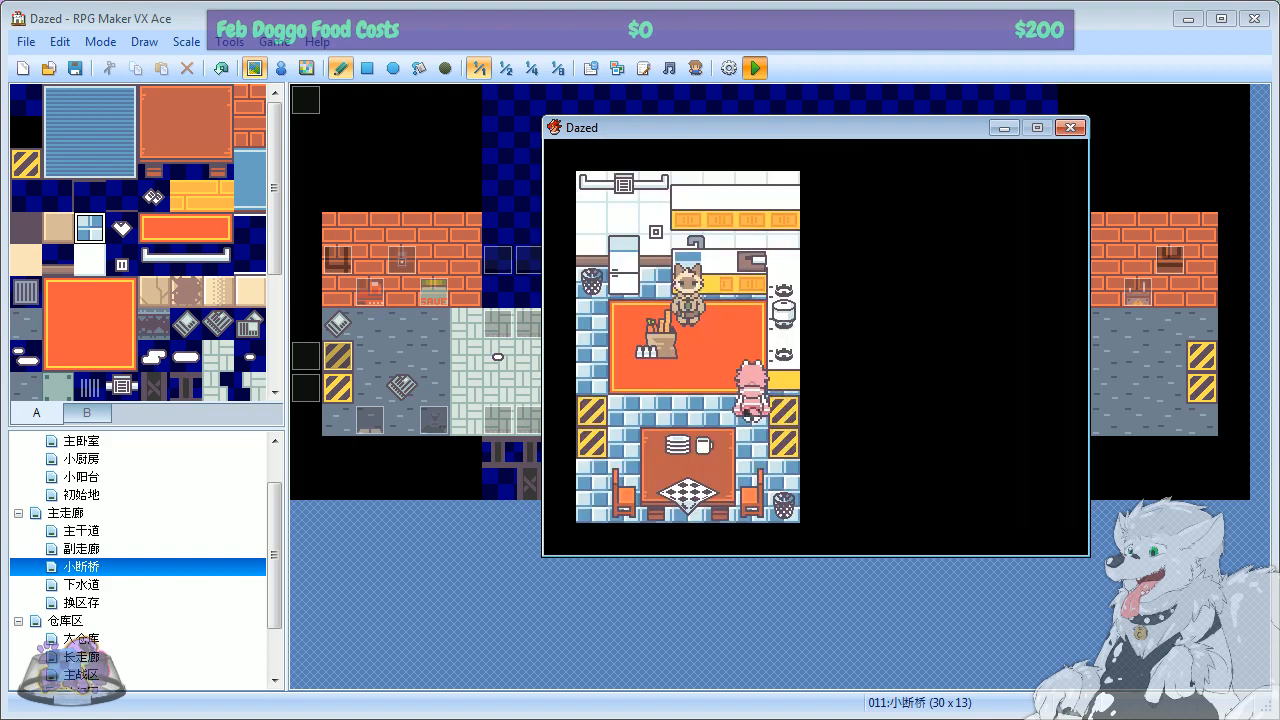
key("Left")
key("Right")
key("Up")
key("space")
Step: Return from the kitchen to the living room and dismiss the dialogue about the piece of paper
key("Down")
key("Left")
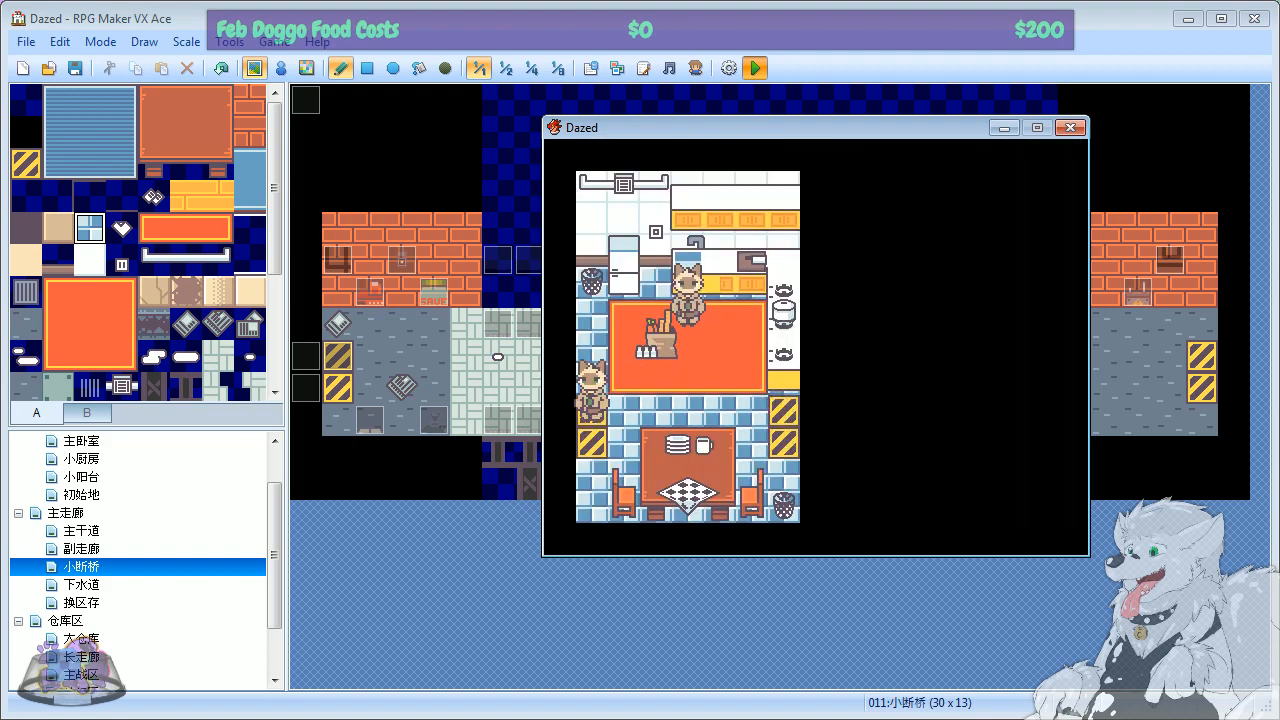
key("Left")
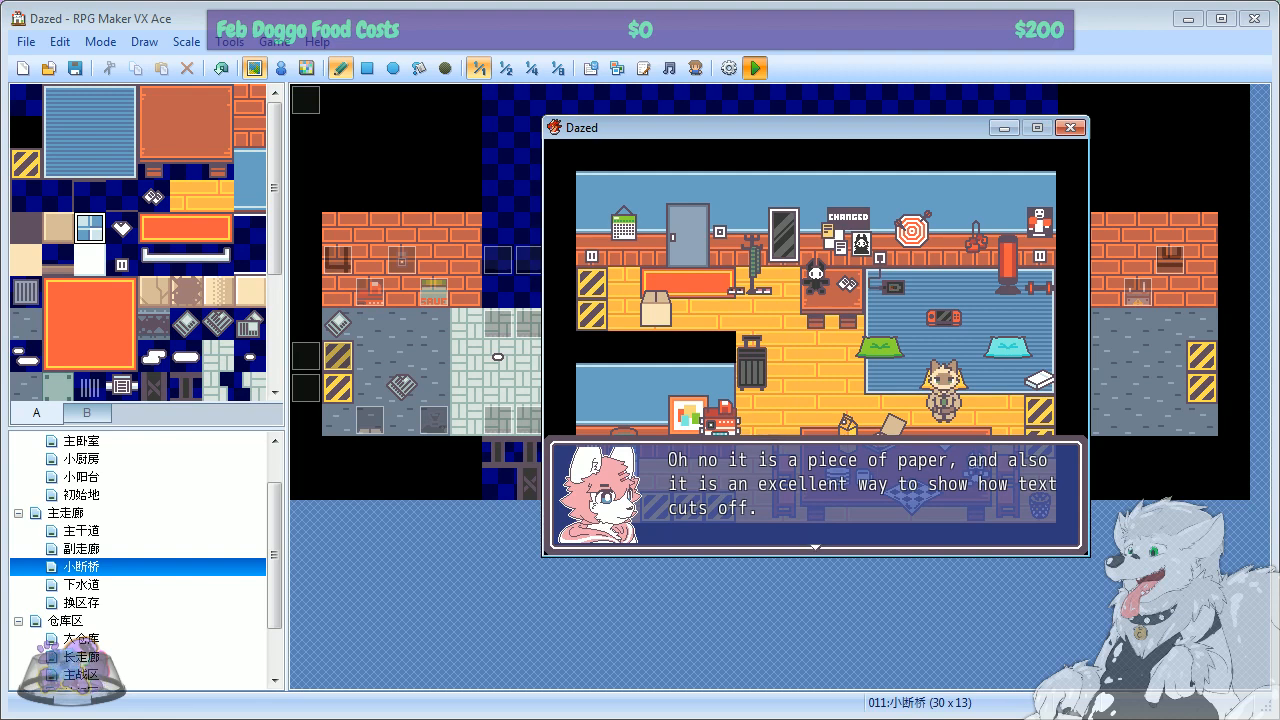
key("Return")
key("Left")
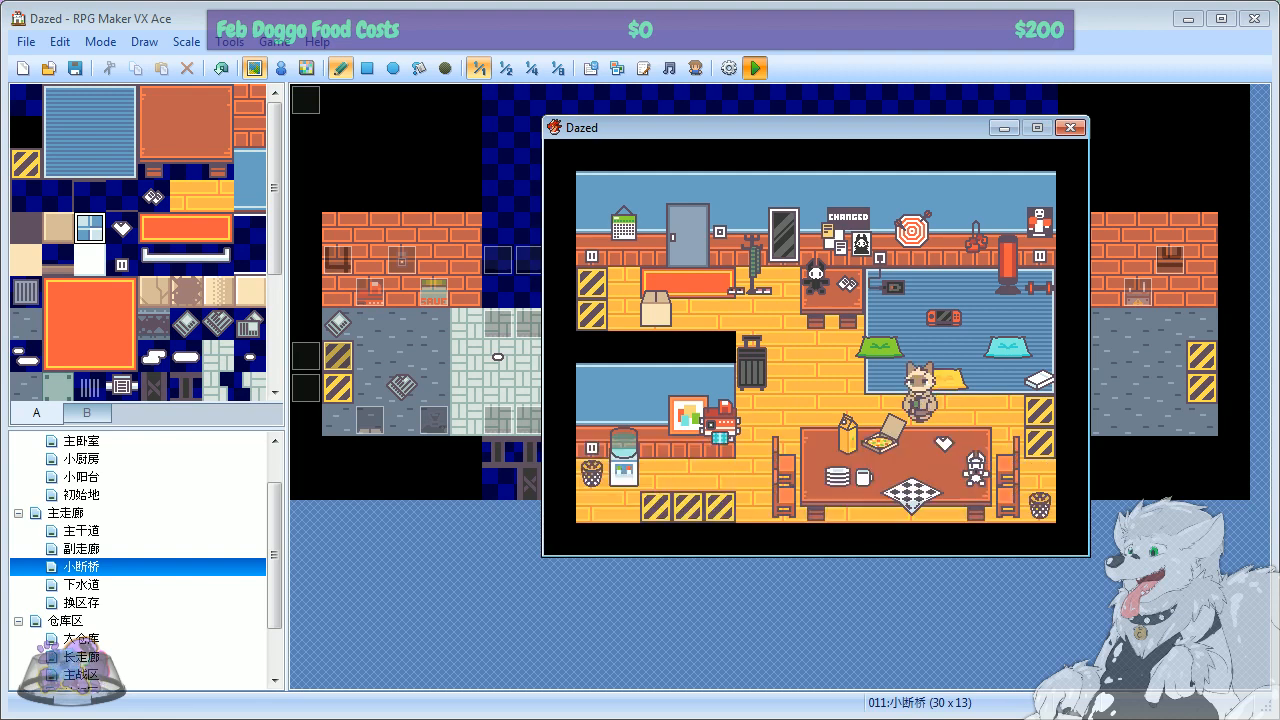
Step: Leave the apartment through the front door and cross the tan-tiled room into the long grey corridor
key("Up")
key("Left")
key("Up")
key("Right")
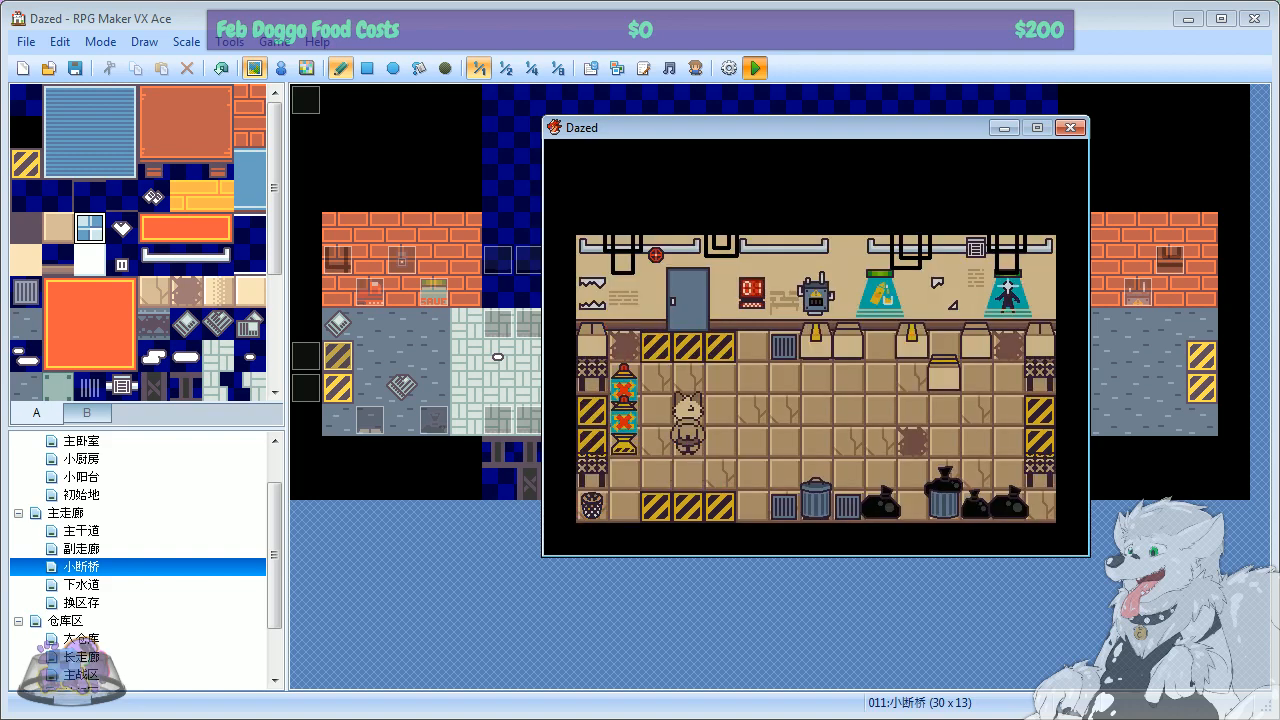
key("Right")
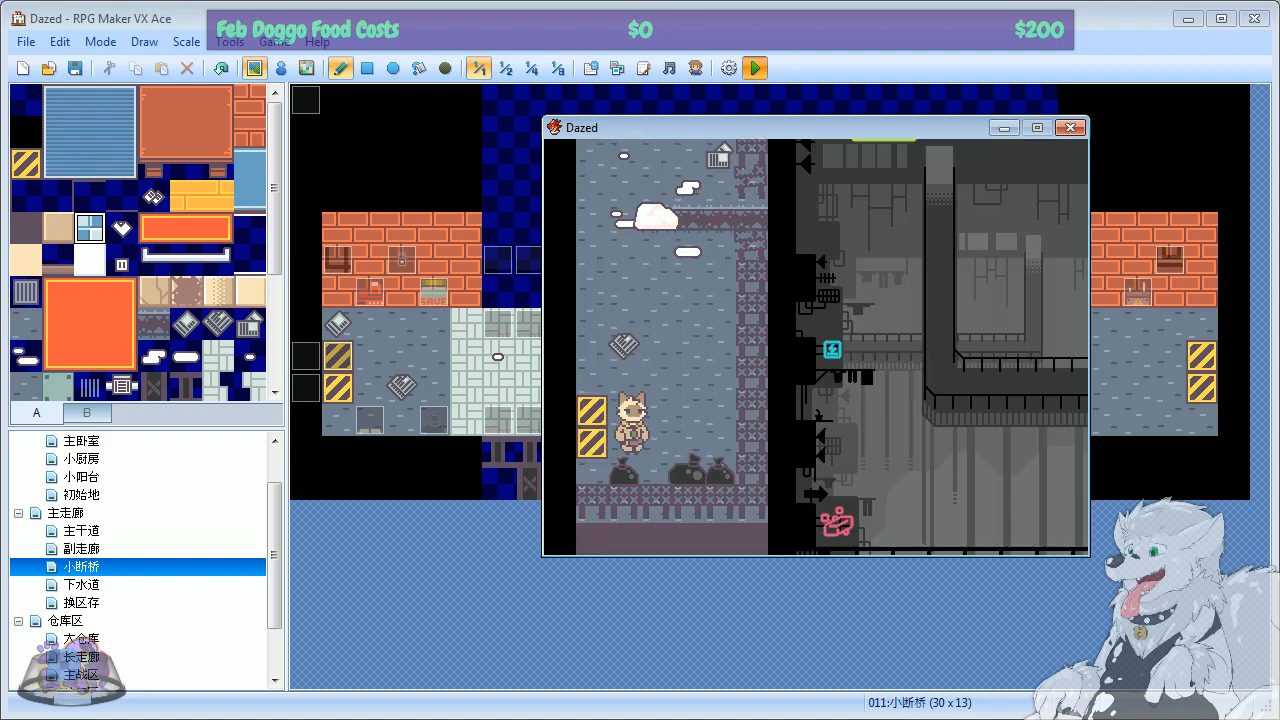
Step: Walk to the lower end of the grey corridor beside the striped floor tiles and dismiss the message there
key("Right")
key("Down")
key("Down")
key("Down")
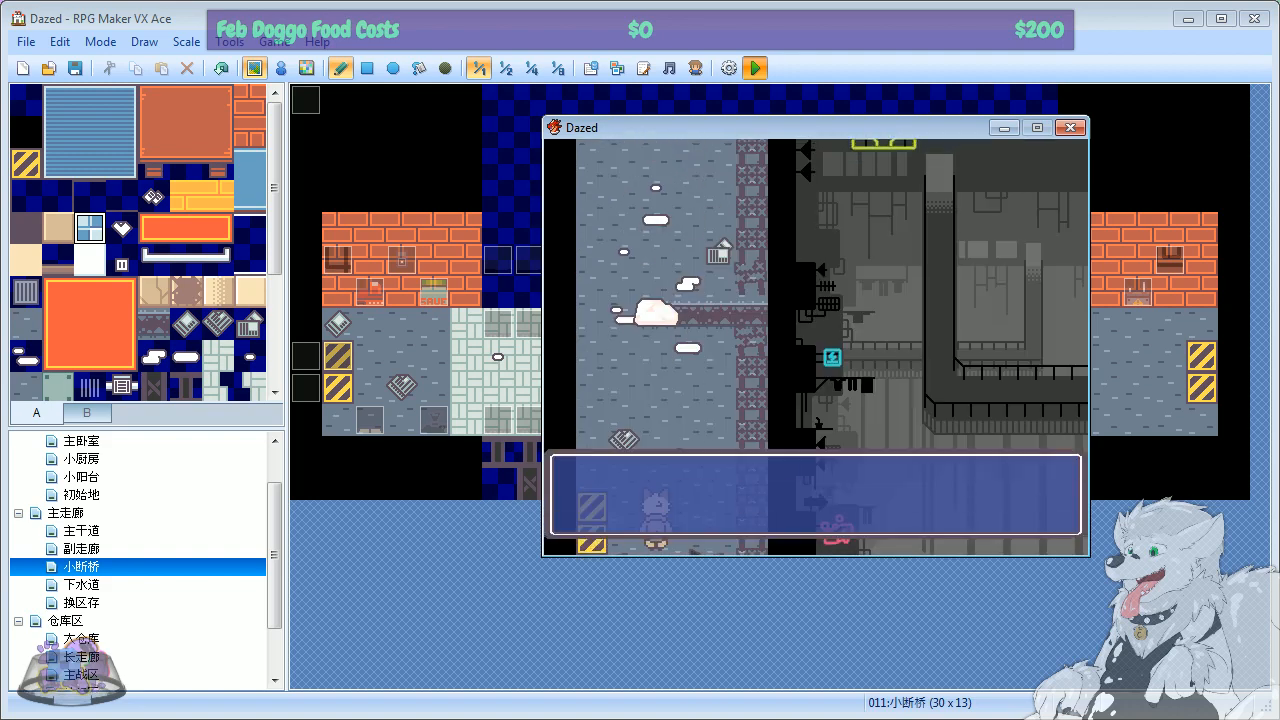
key("Return")
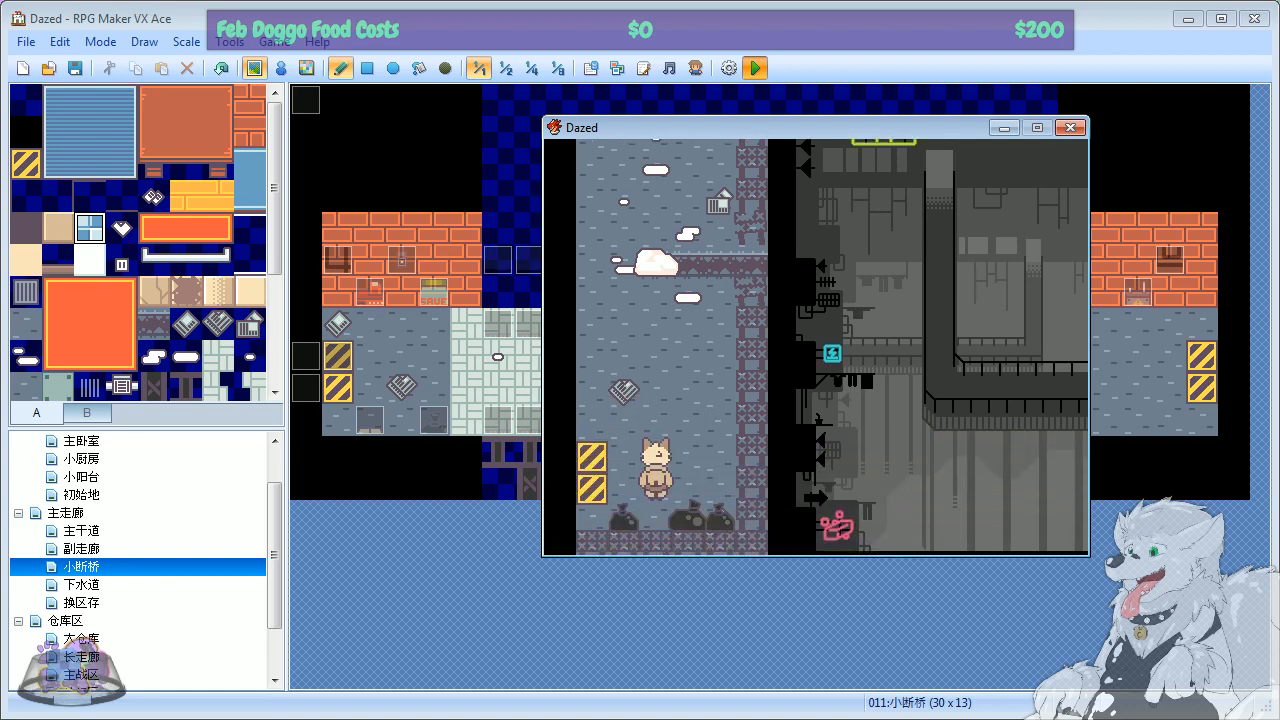
Step: Walk up the full length of the grey corridor and return to the tan-tiled room
key("Left")
key("Up")
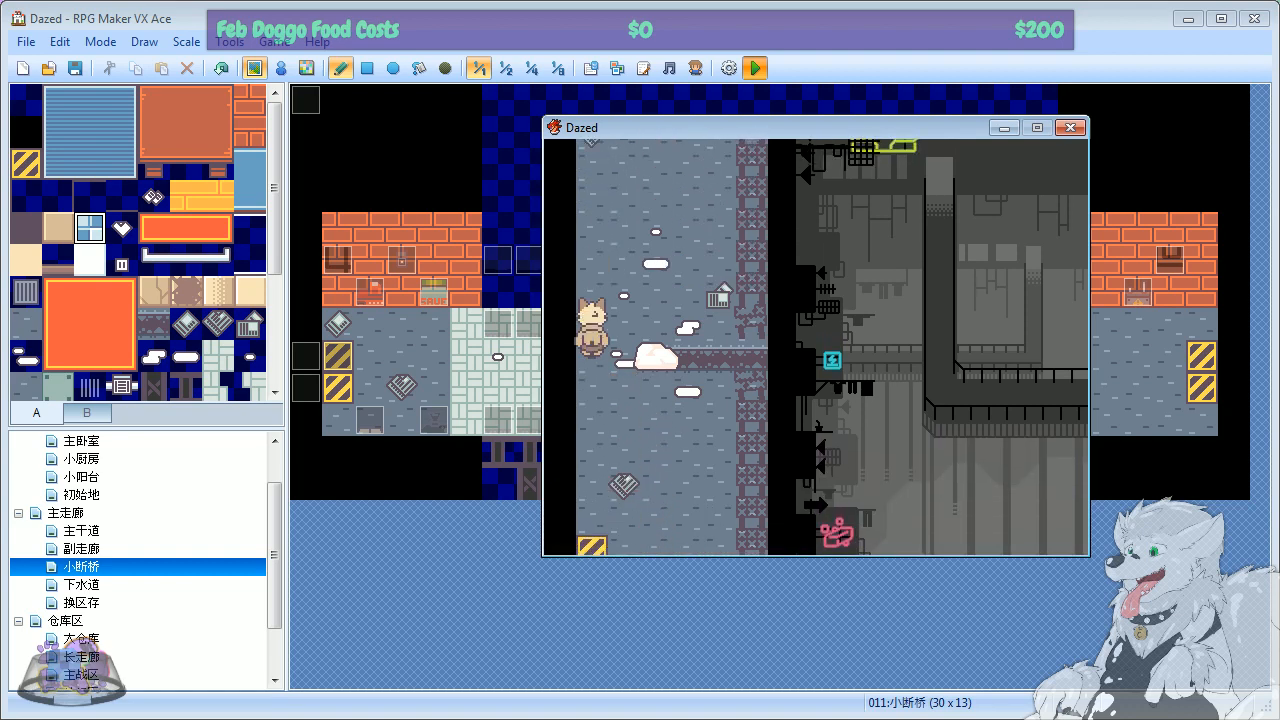
key("Right")
key("Up")
key("Left")
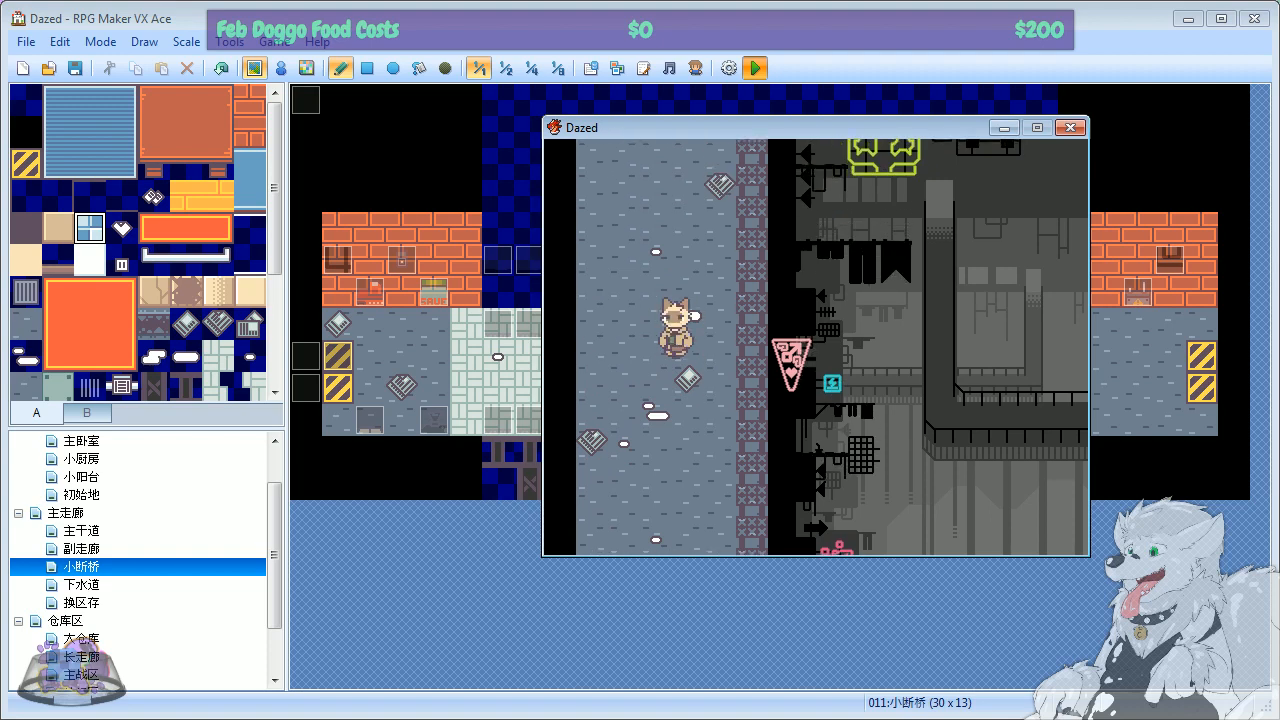
key("Up")
key("Left")
key("Up")
key("Up")
key("Up")
key("Up")
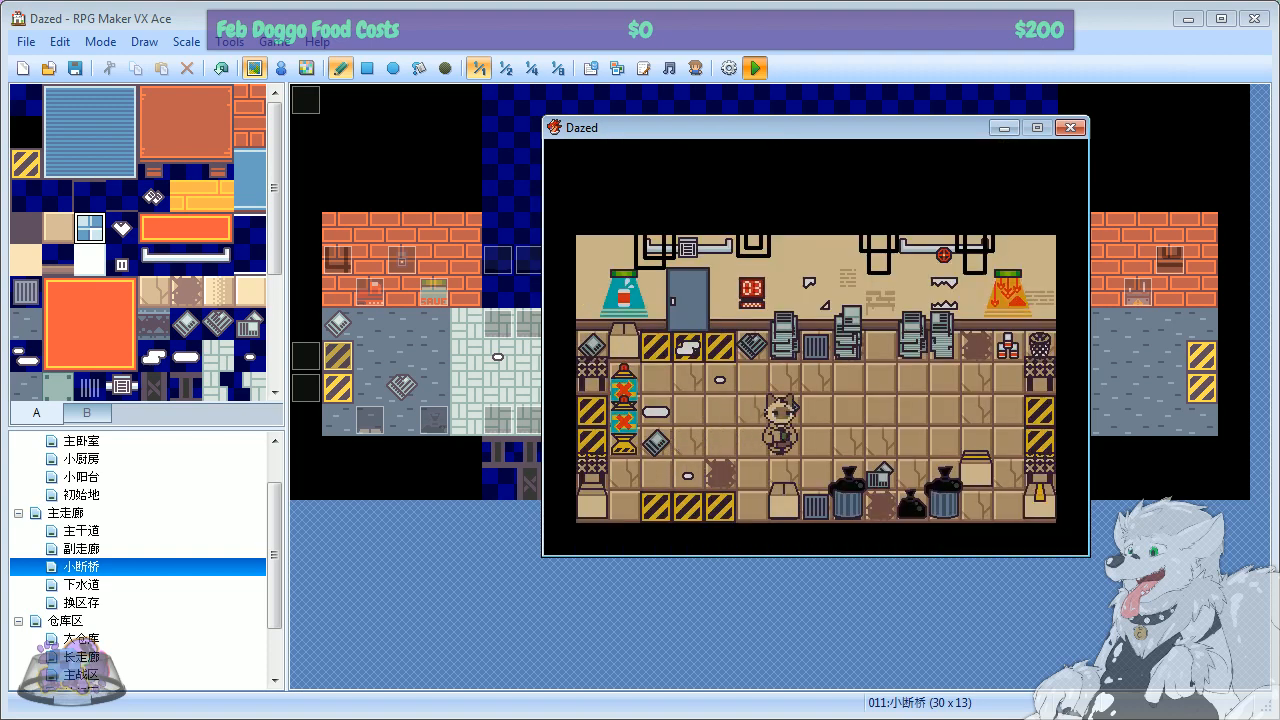
Step: Cross the tan-tiled room to its far exit and enter the broken bridge map
key("Right")
key("Right")
key("Right")
key("Right")
key("Right")
key("Right")
key("Right")
key("Right")
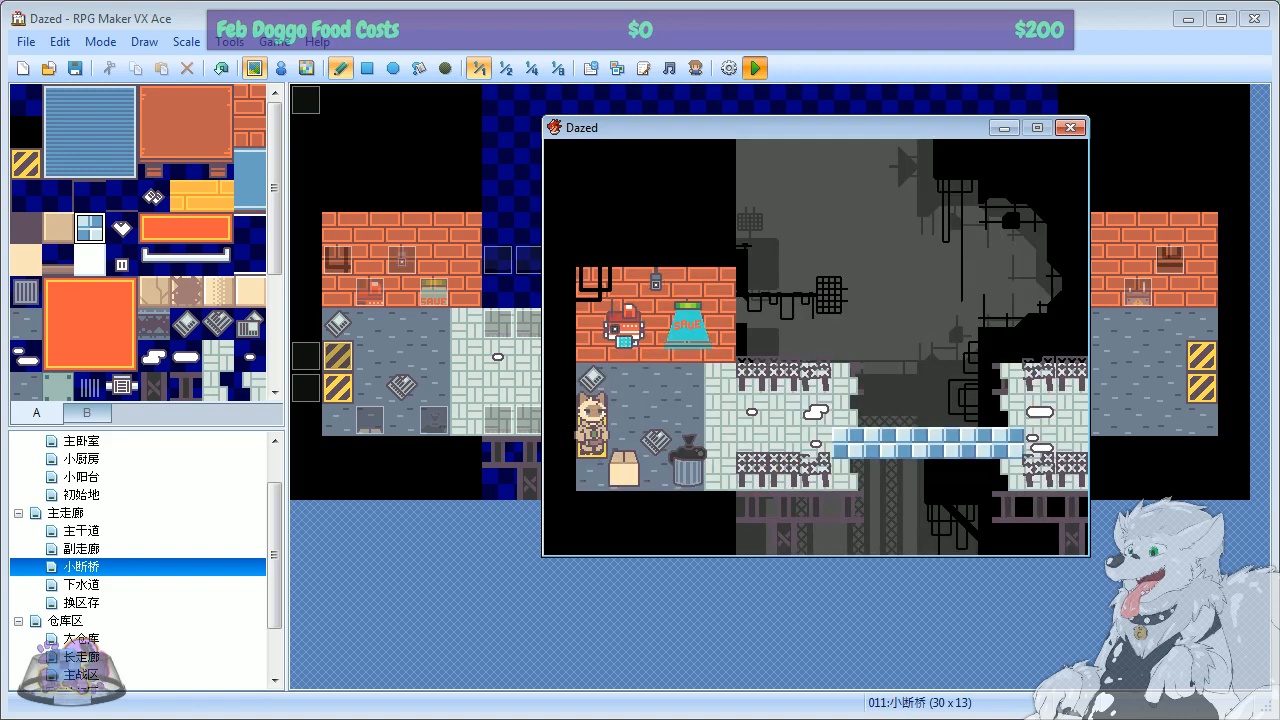
Step: Walk to the near edge of the bridge and advance through the dialogue about what destroyed it
key("Right")
key("Right")
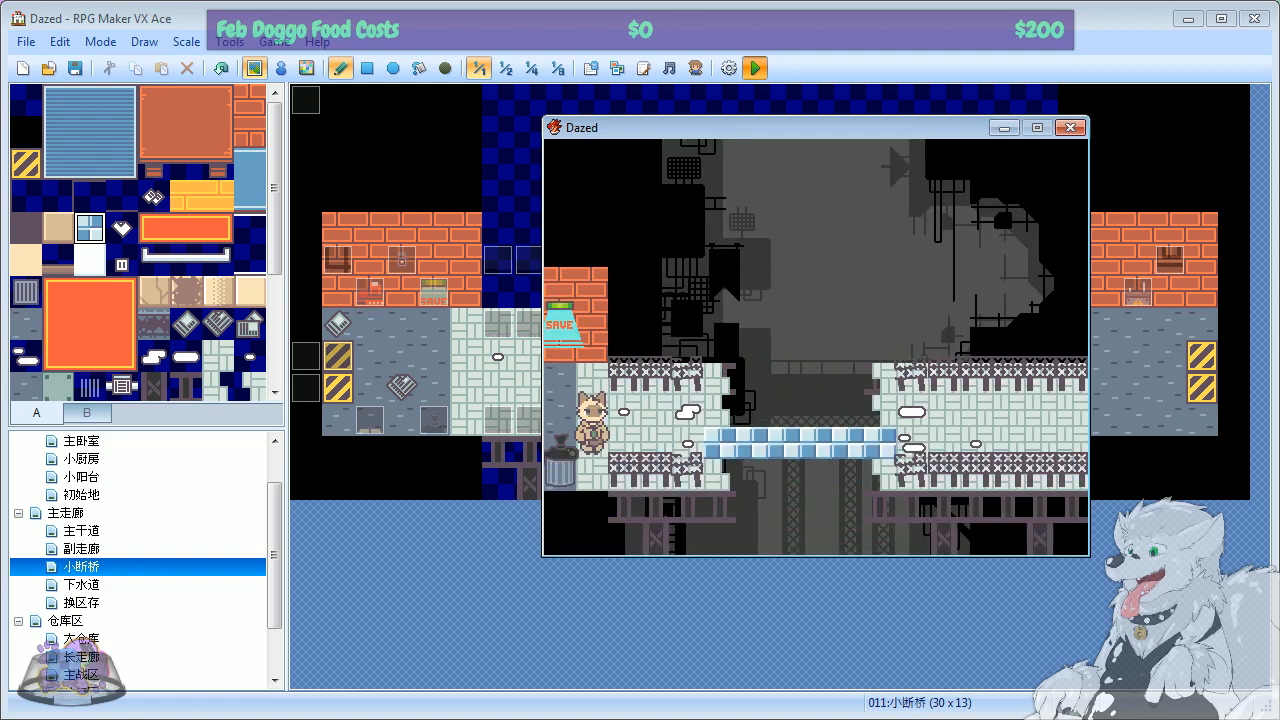
key("Return")
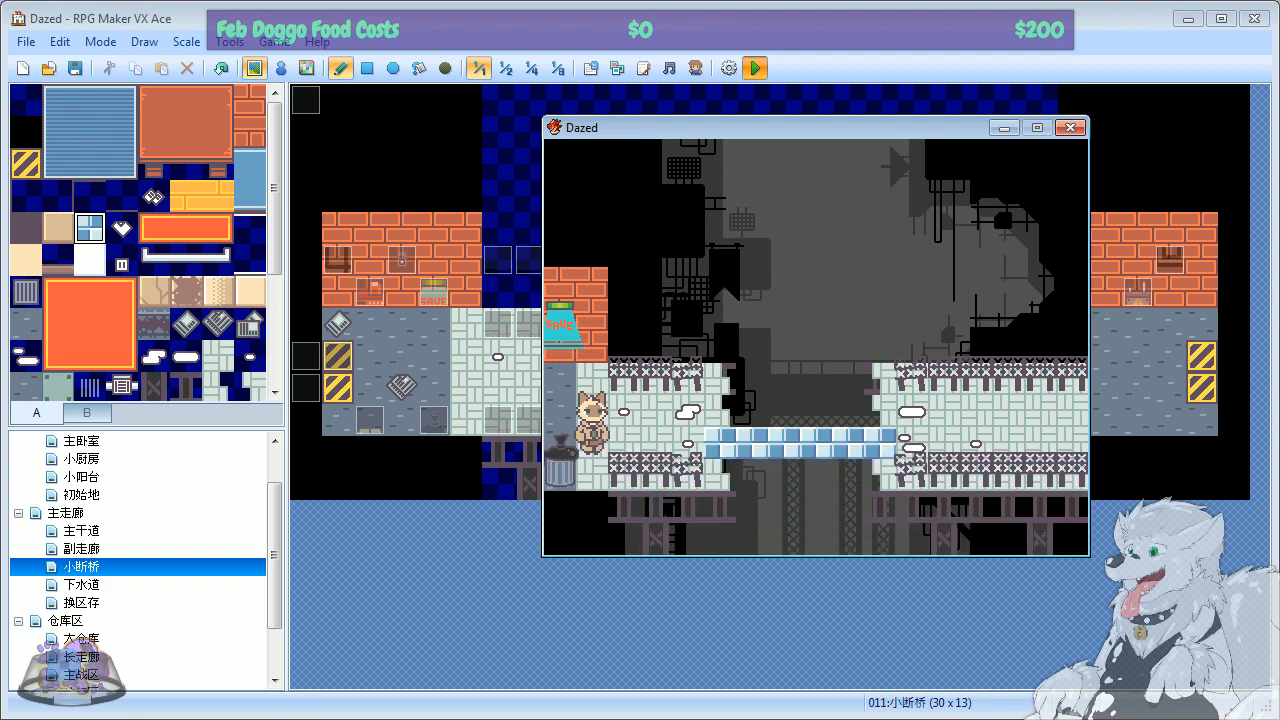
key("Return")
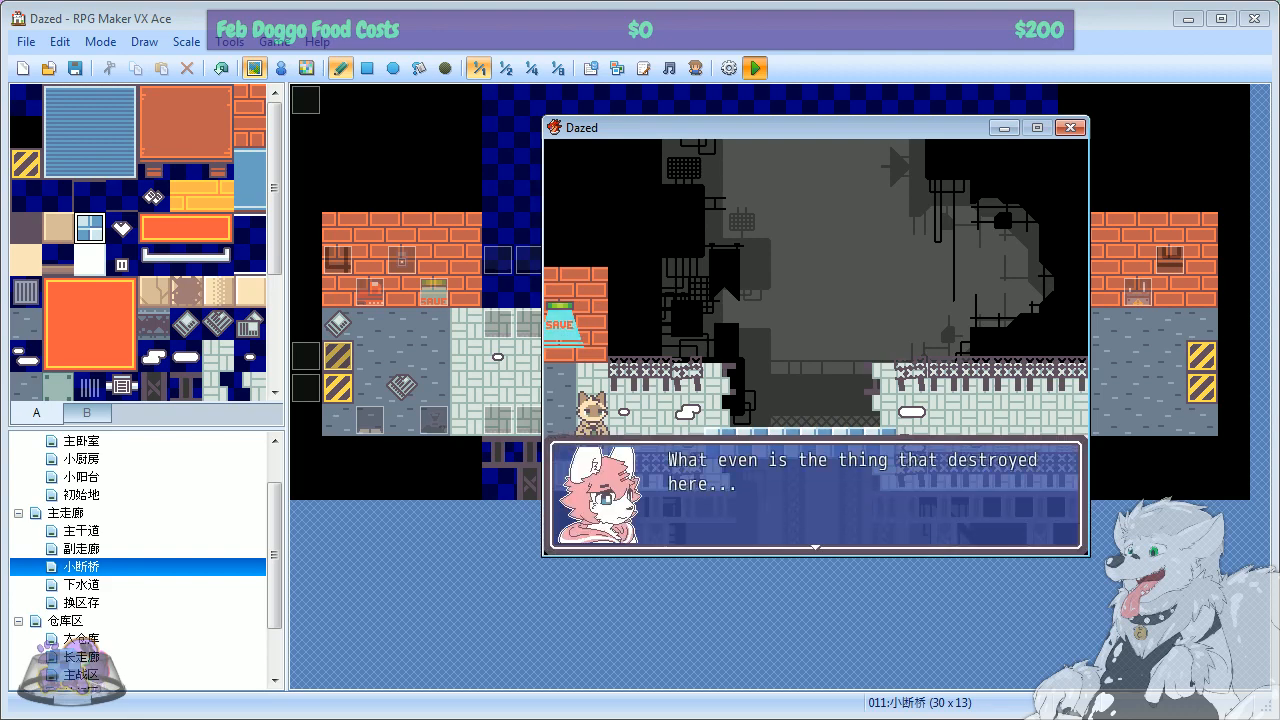
key("Return")
Step: Go back to the machine on the brick wall by the SAVE sign and save the game in slot 存档 3
key("Left")
key("Up")
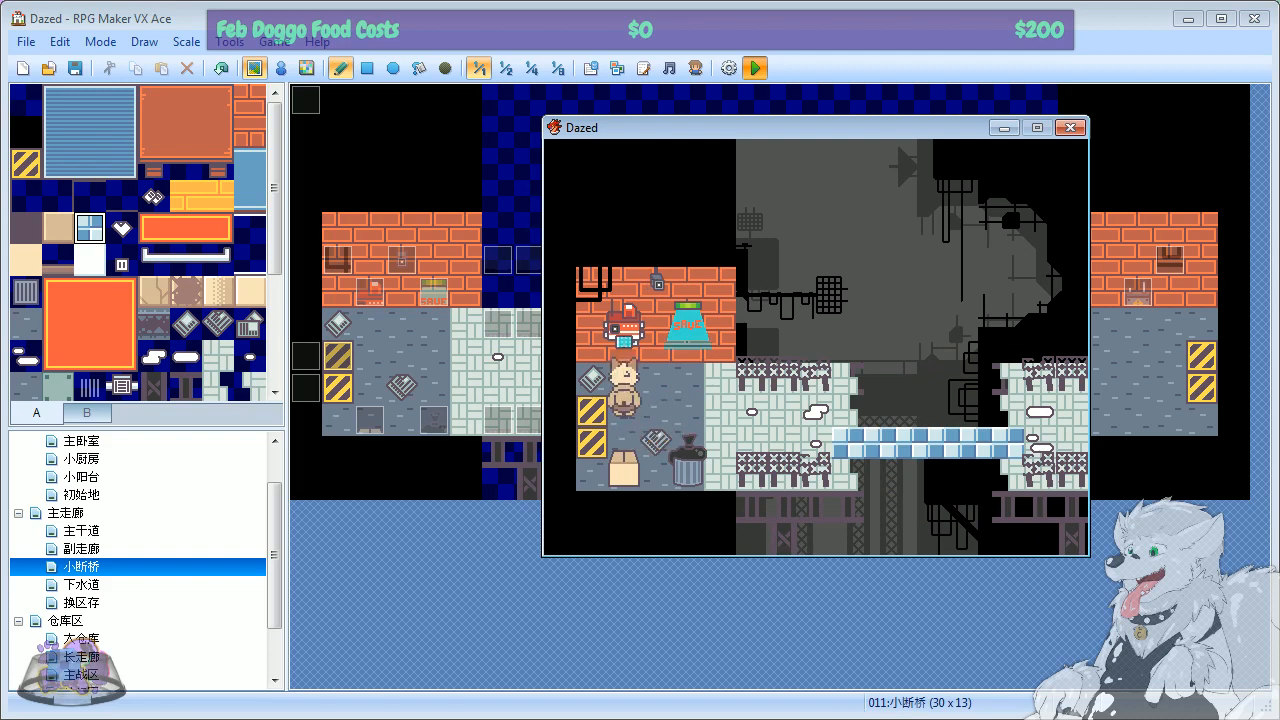
key("Return")
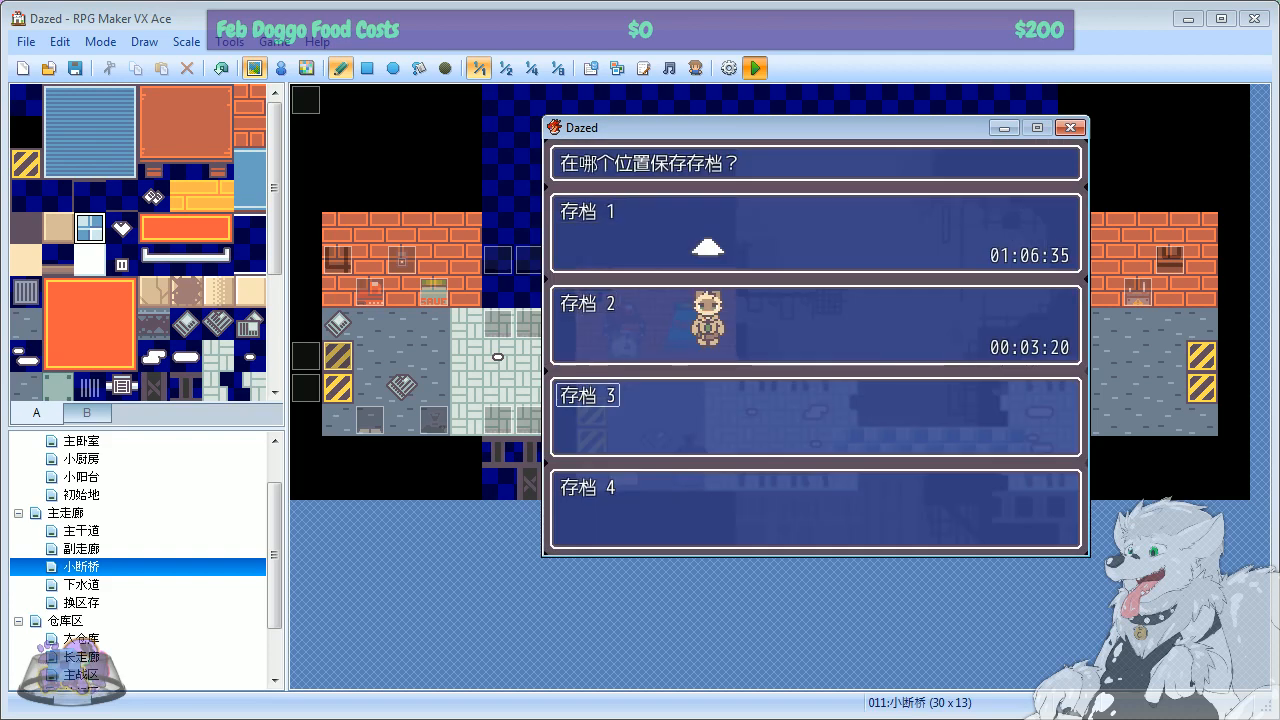
key("Return")
Step: Cross the blue-tiled bridge patch and walk up to the device on the far brick wall
key("Down")
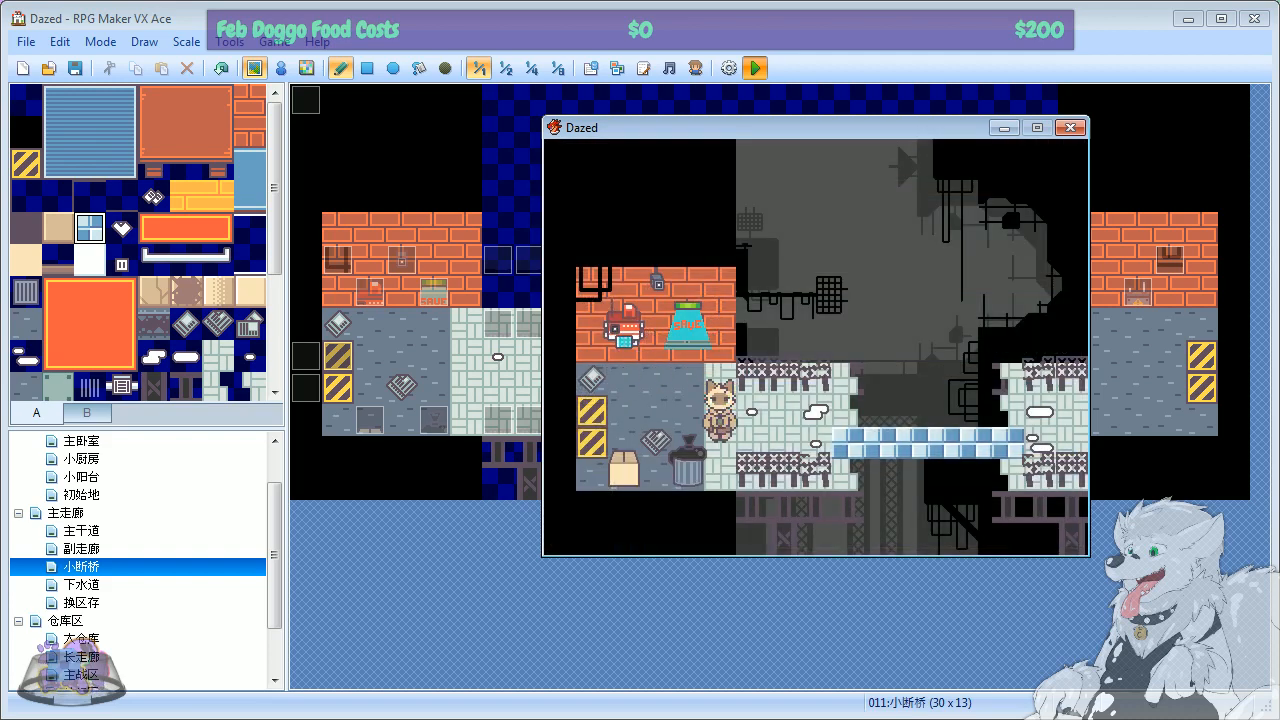
key("Right")
key("Right")
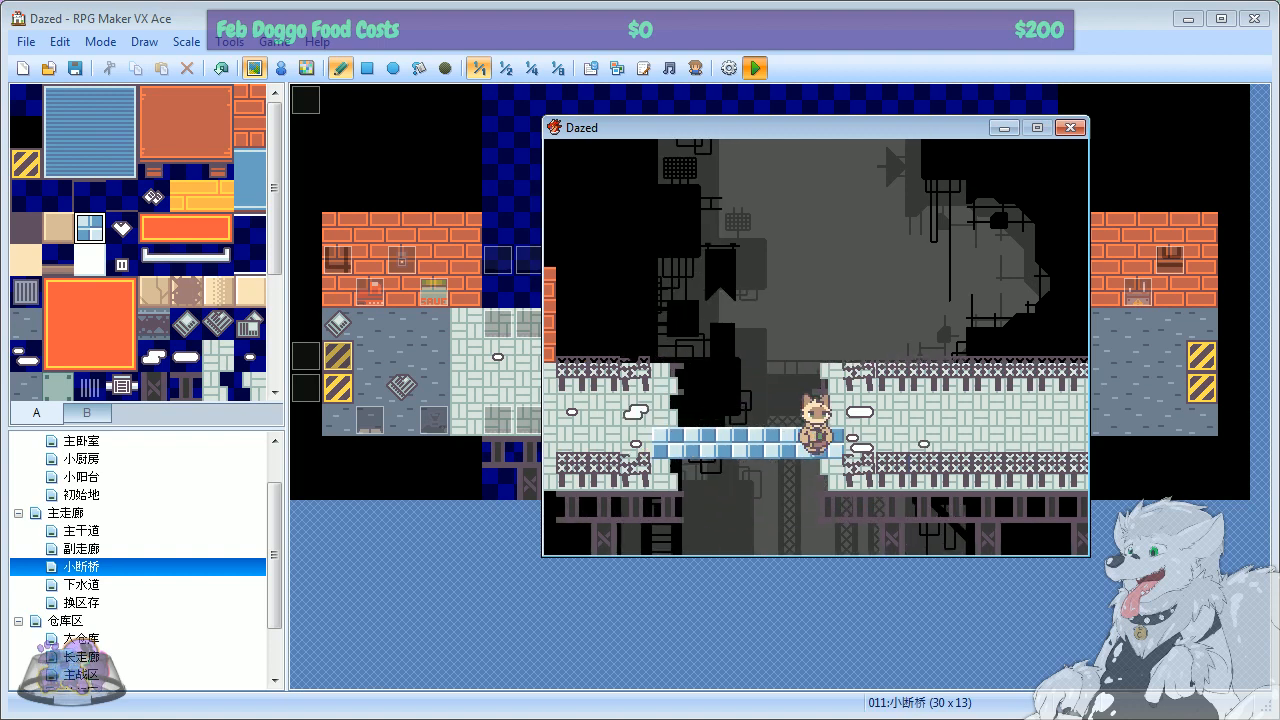
key("Right")
key("Up")
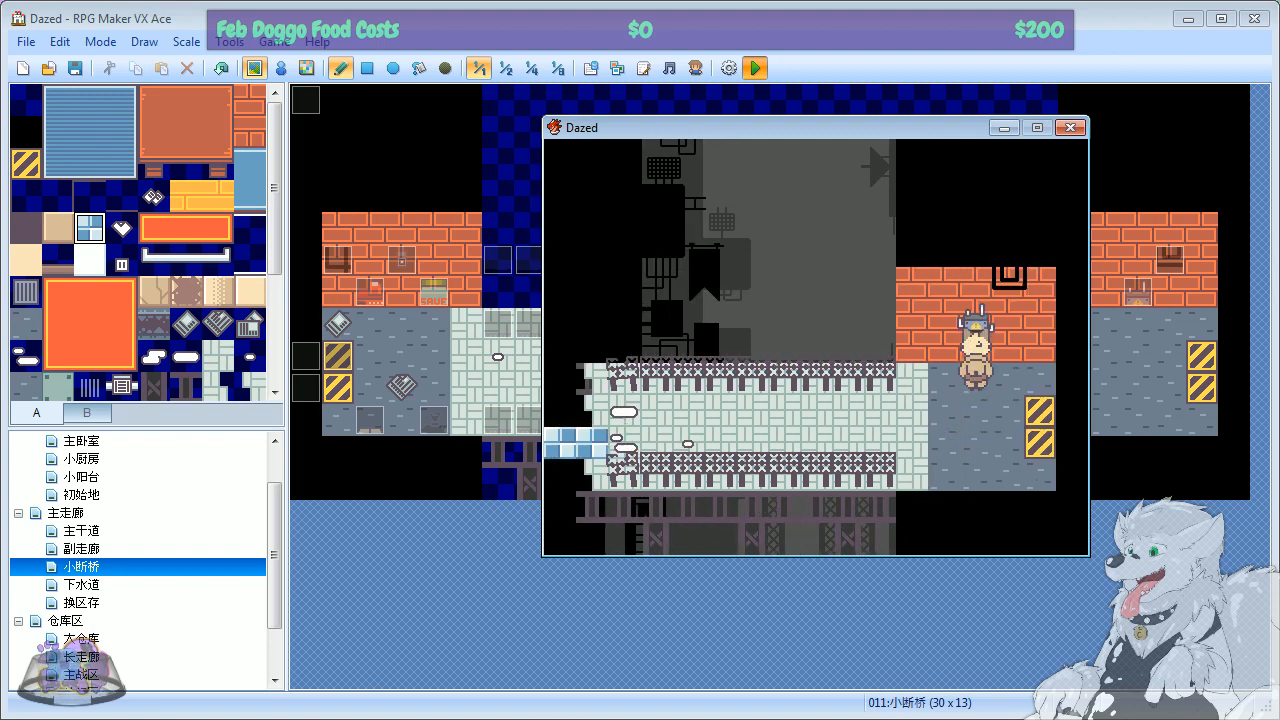
Step: Try the striped exit tiles on the far side, and walk back across the bridge to the starting side
key("Down")
key("Right")
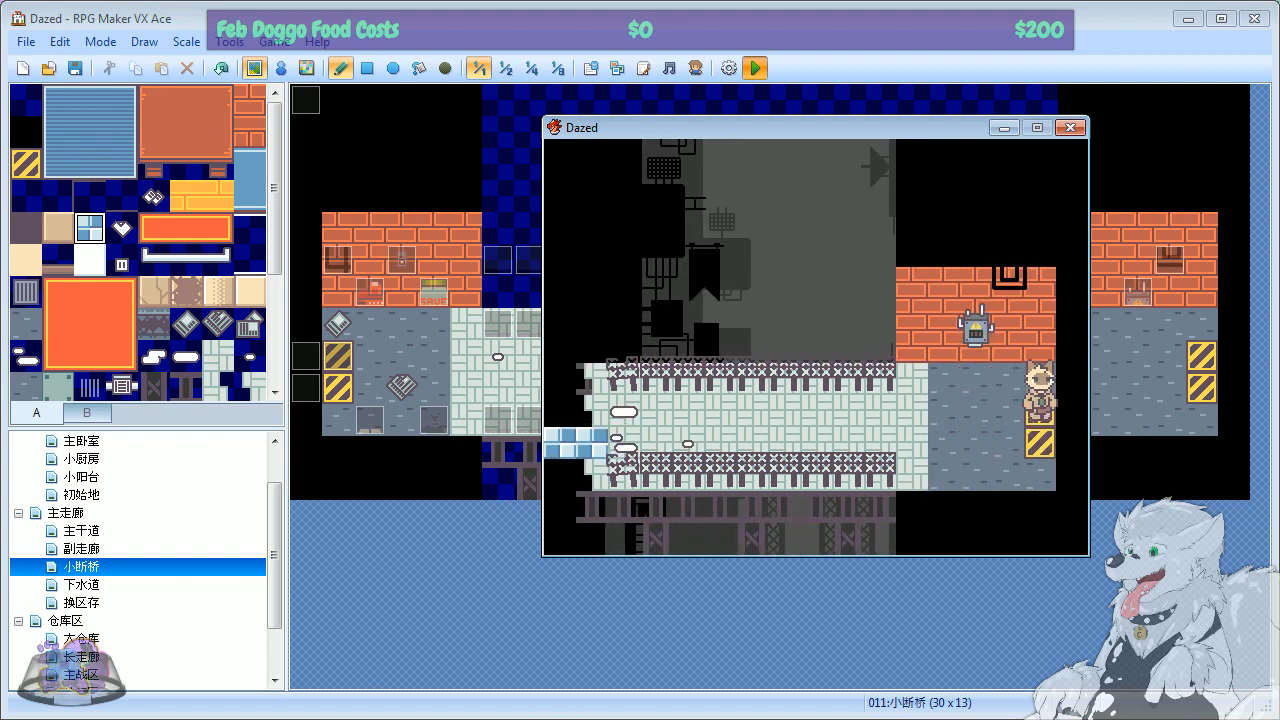
key("Up")
key("Left")
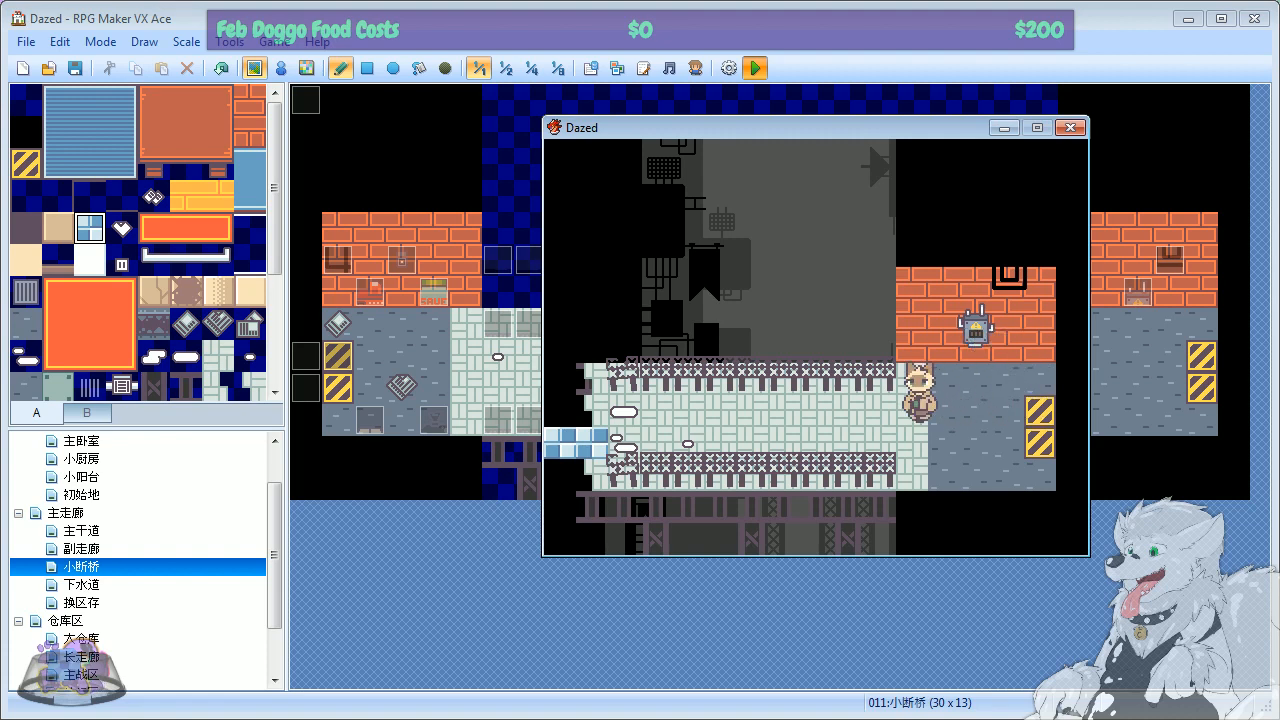
key("Left")
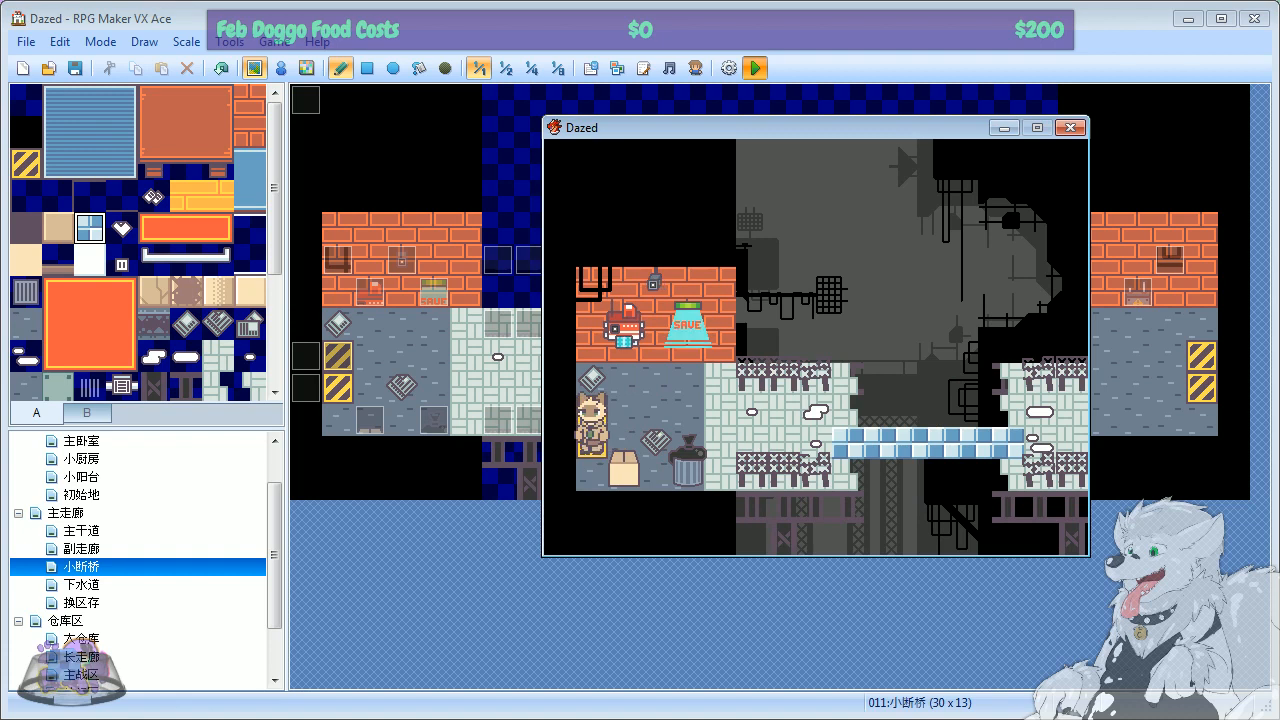
Step: Walk around the save area and return to the tan-tiled room to trigger the white-furred character's cutscene
key("Up")
key("Down")
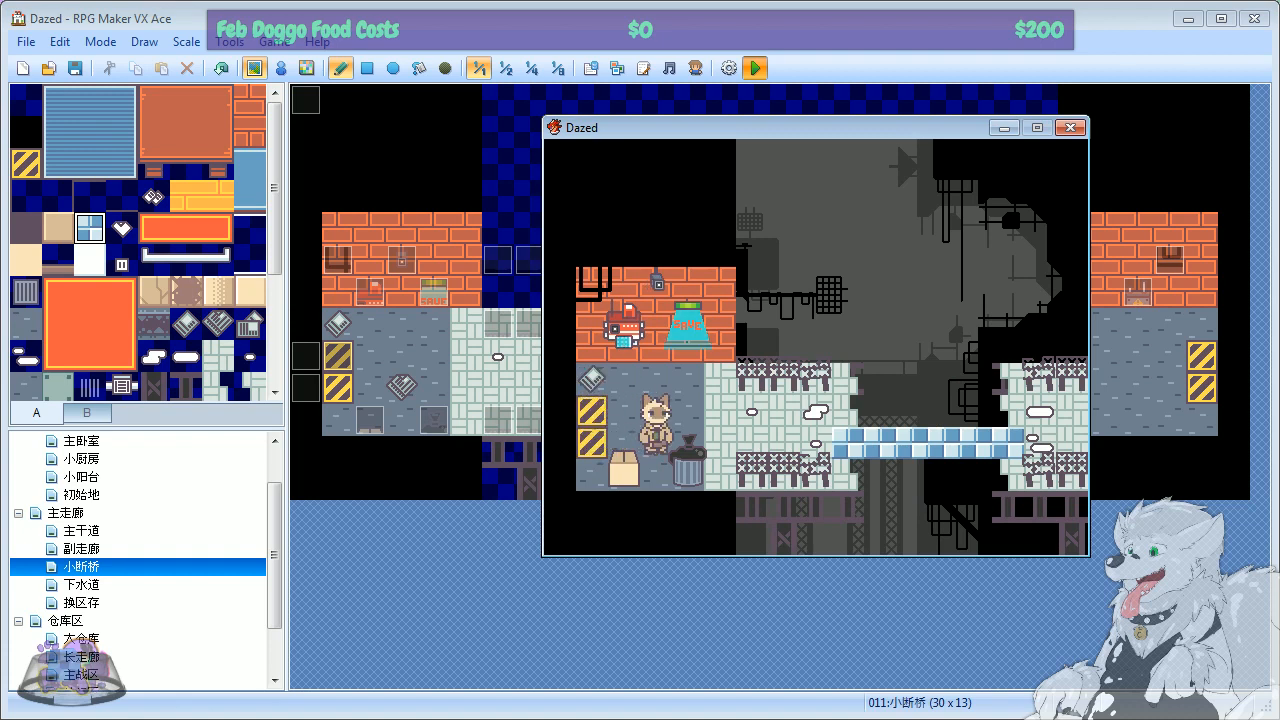
key("Right")
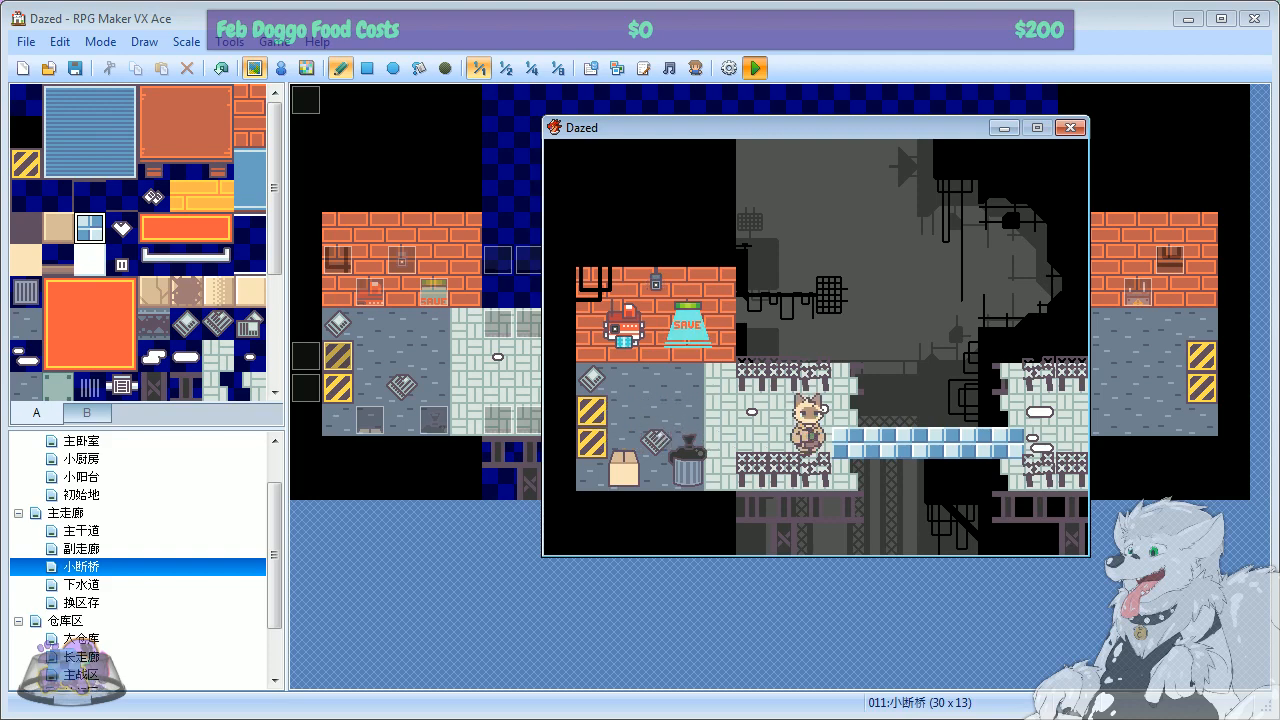
key("Left")
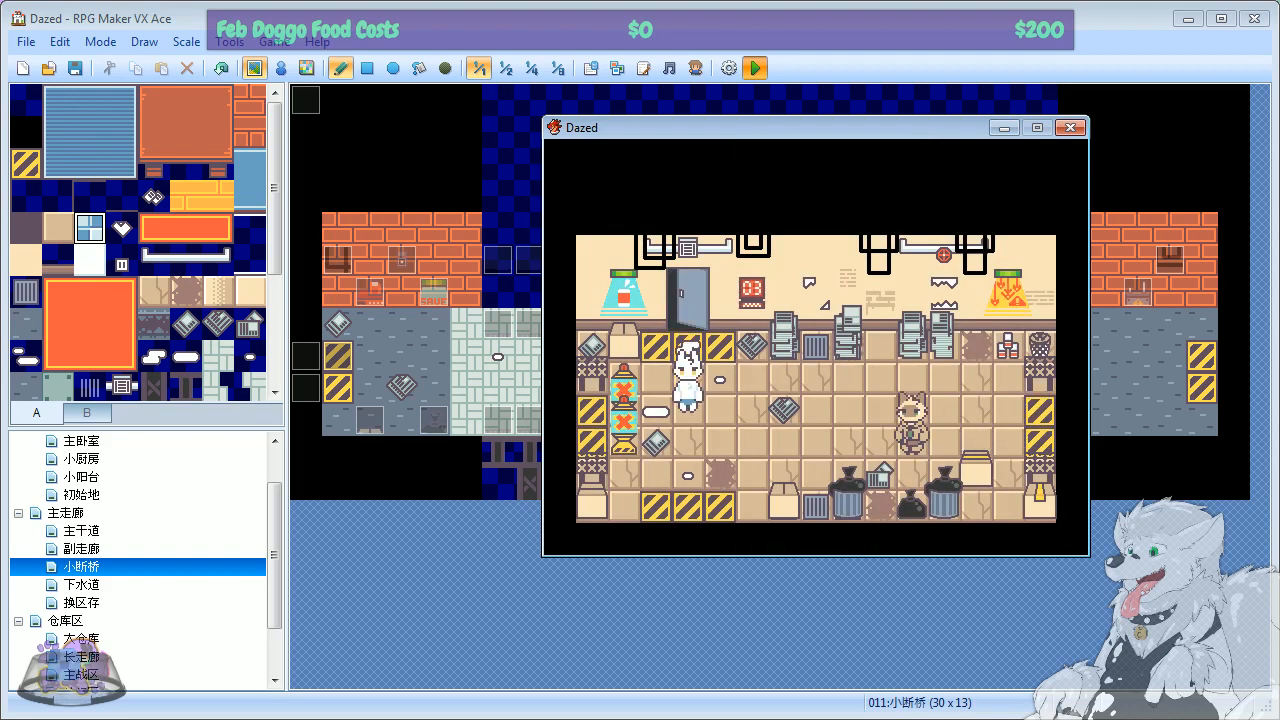
Step: Advance the white-furred character's dialogue about being chased, through the picture of the white puddle at the open door
key("Return")
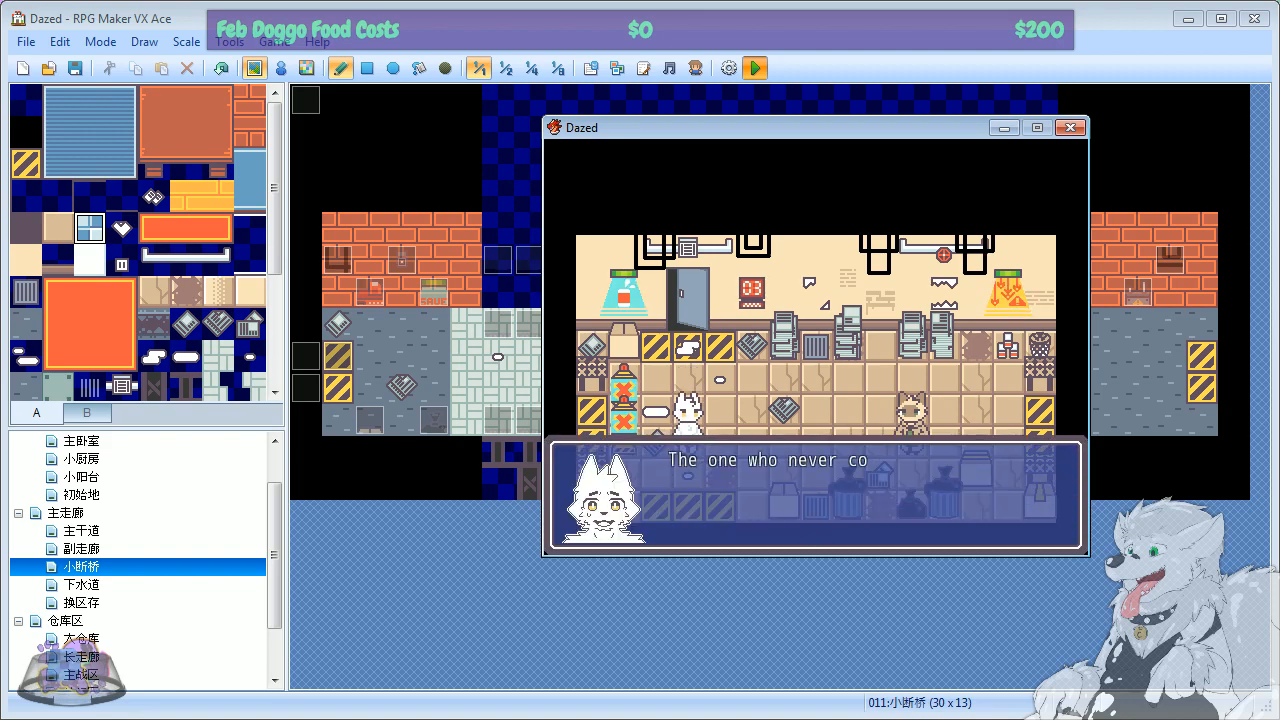
key("Return")
key("Return")
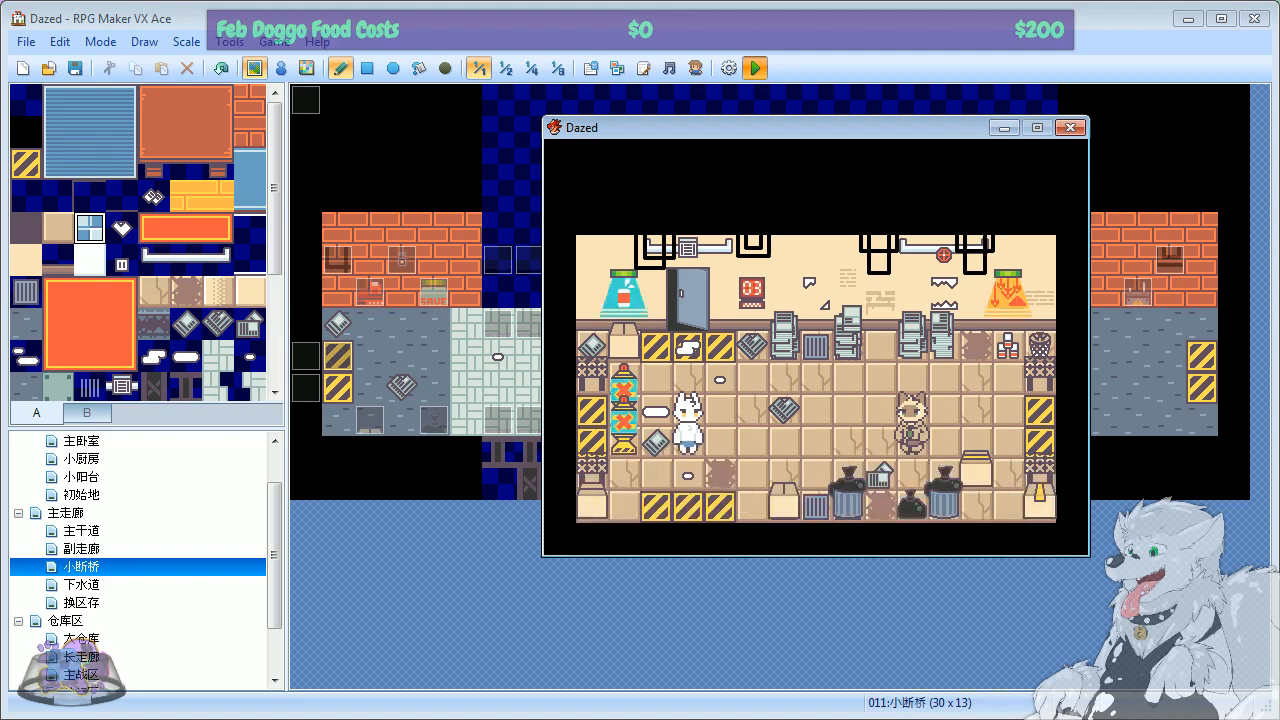
key("Return")
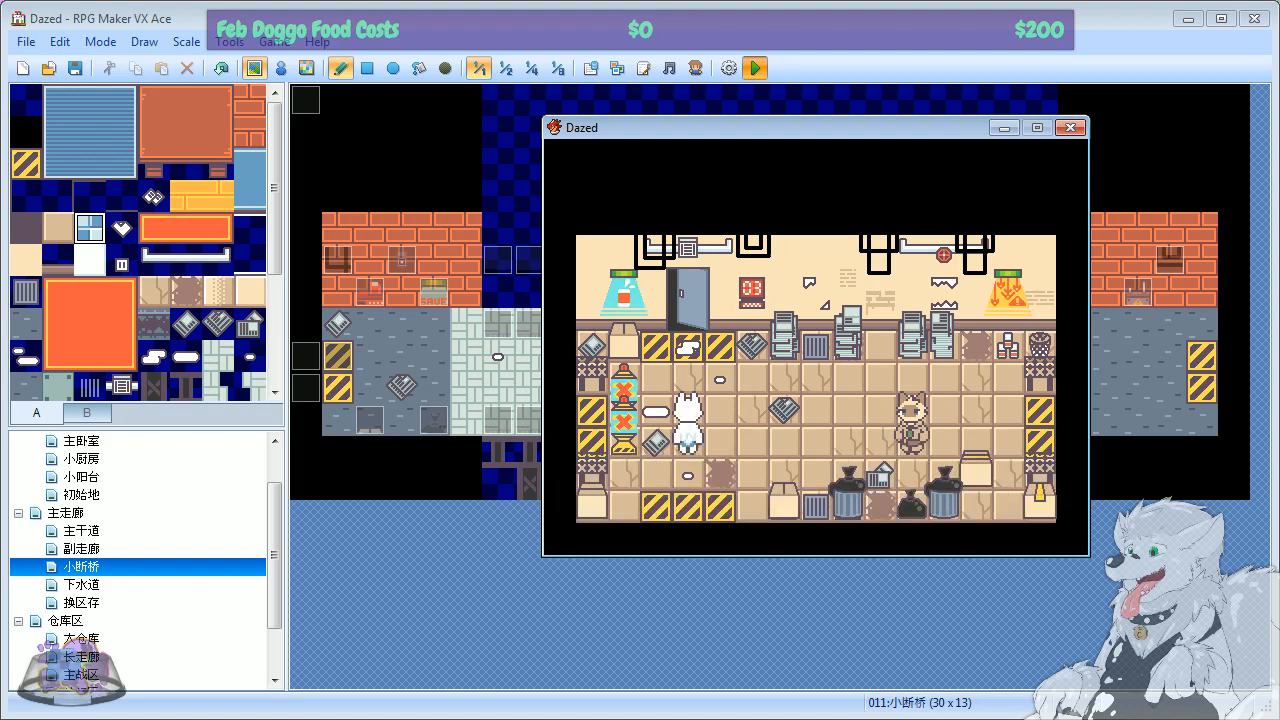
key("Return")
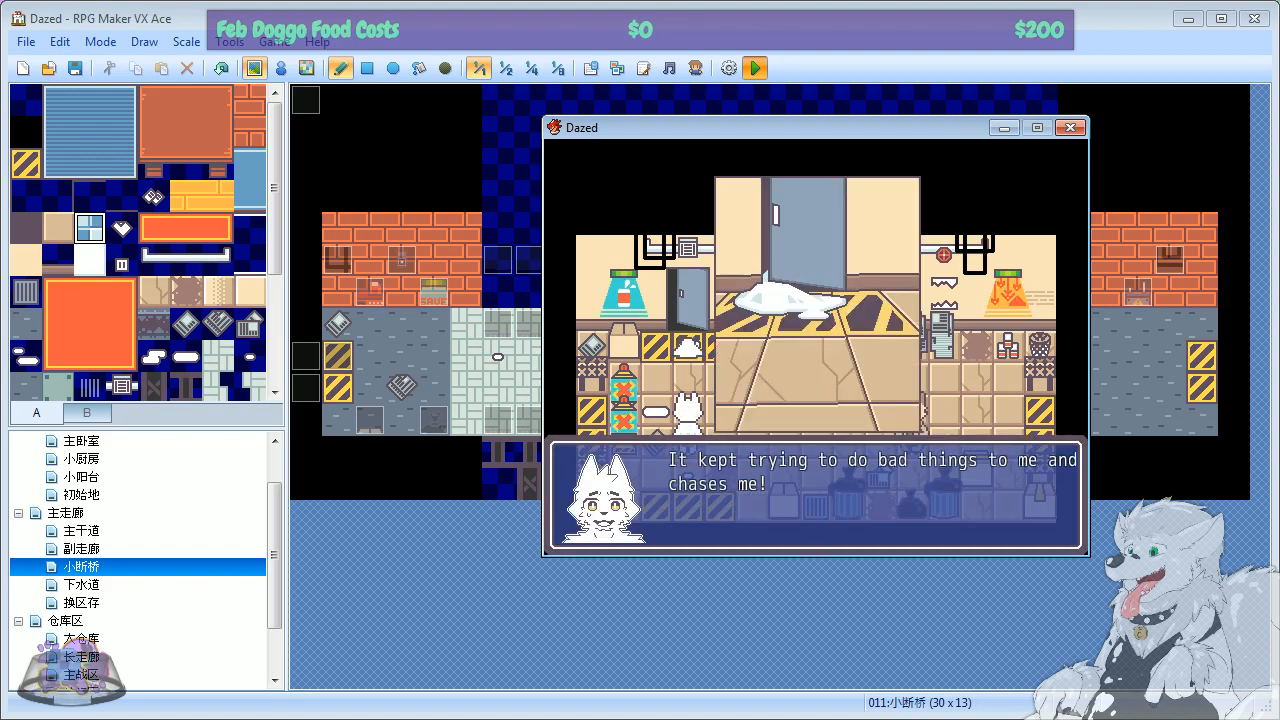
key("Return")
key("Return")
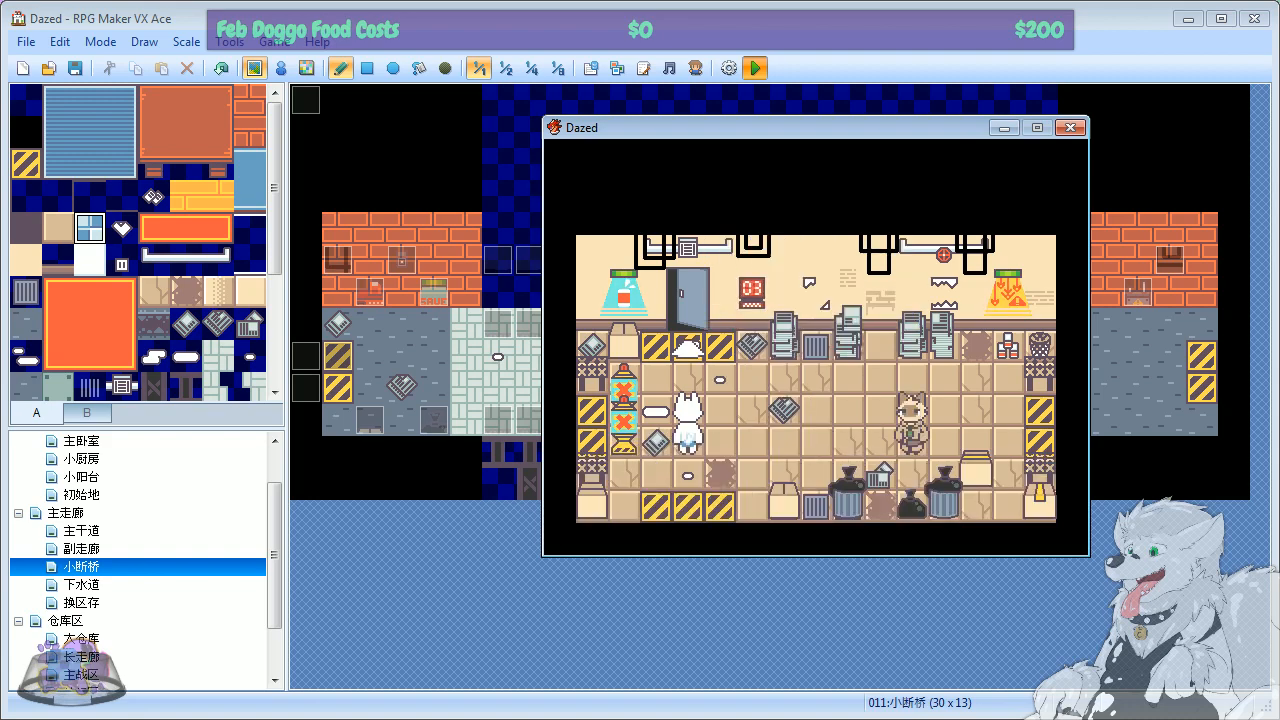
Step: Advance the white-furred character's scene beside the closed door, through the picture of it looking nervous with arms crossed
key("Return")
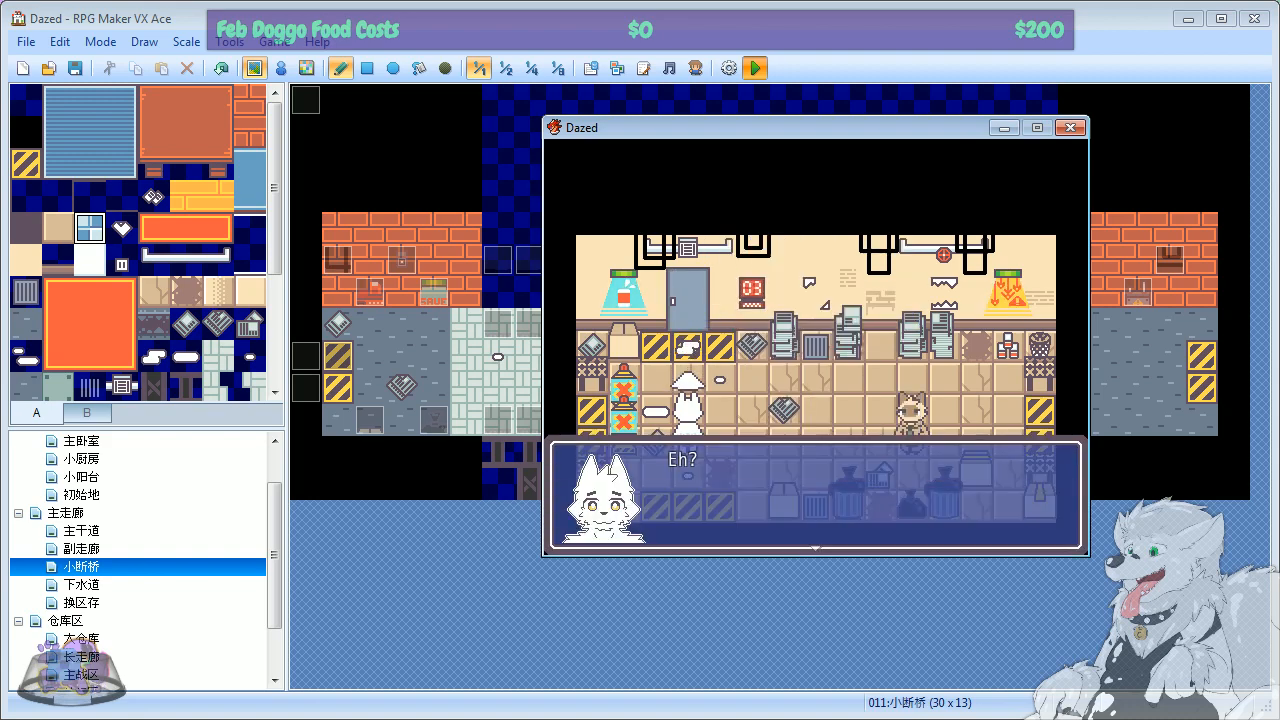
key("Return")
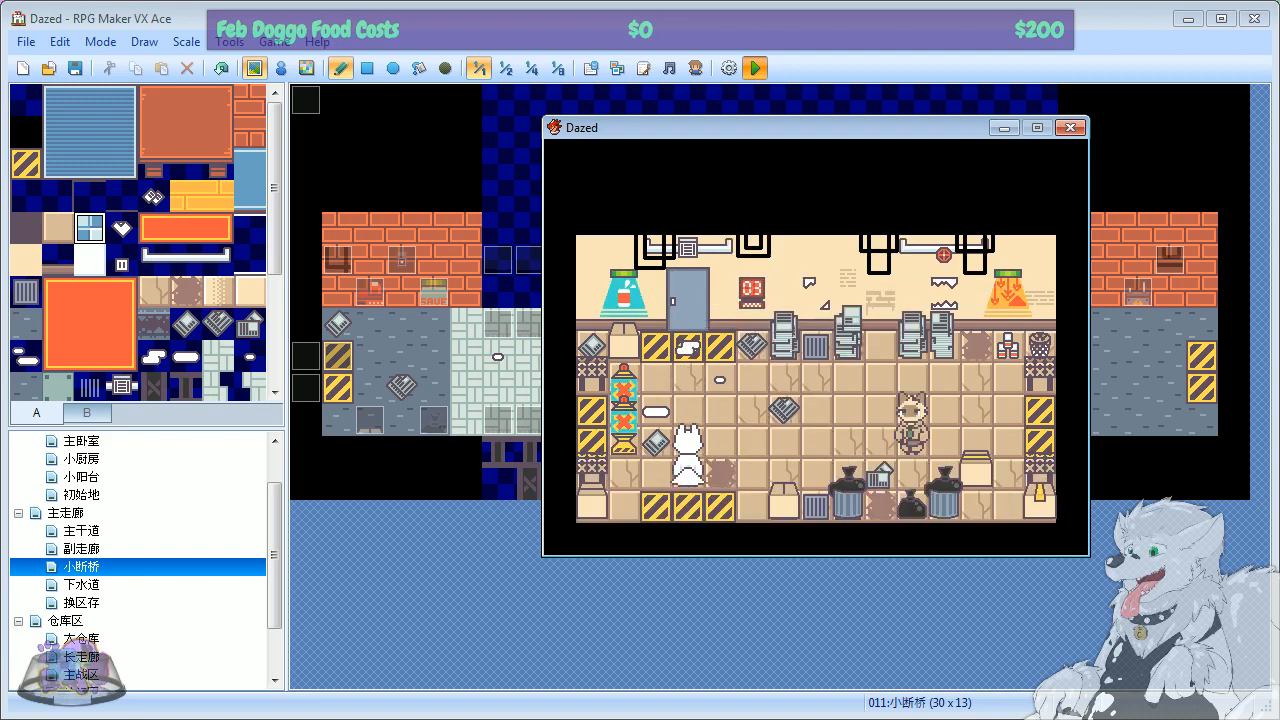
key("Return")
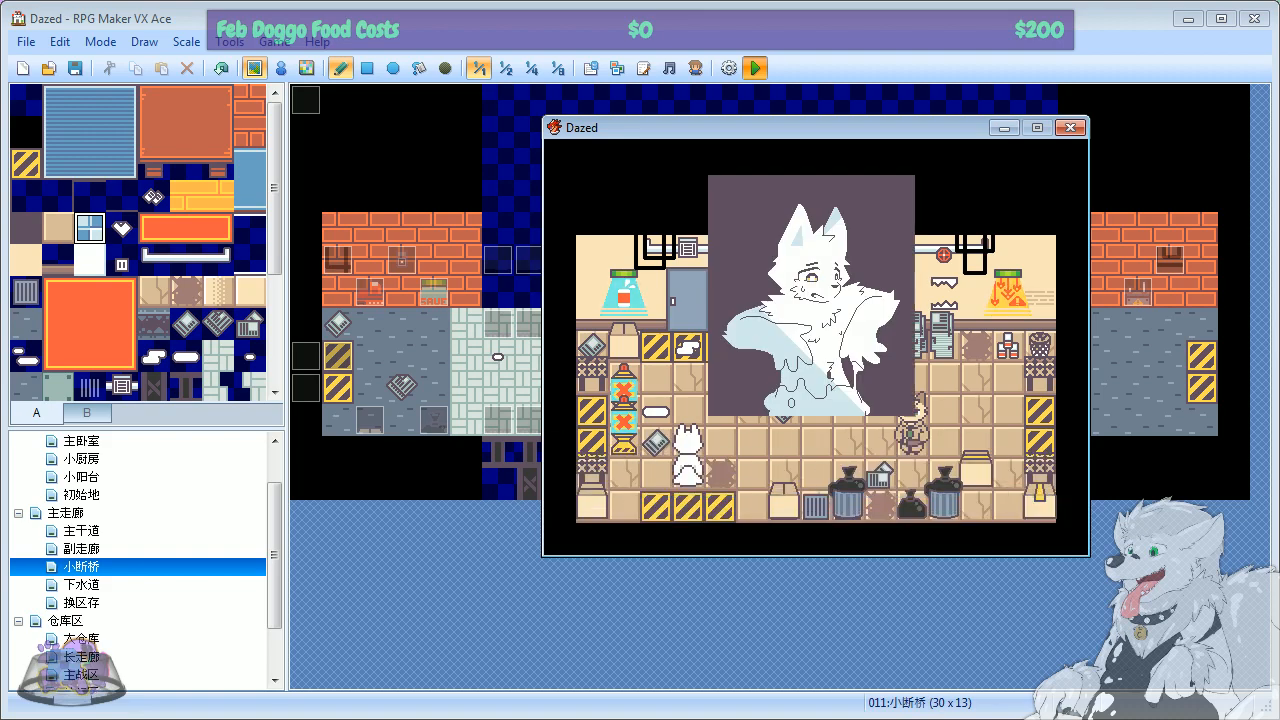
key("Return")
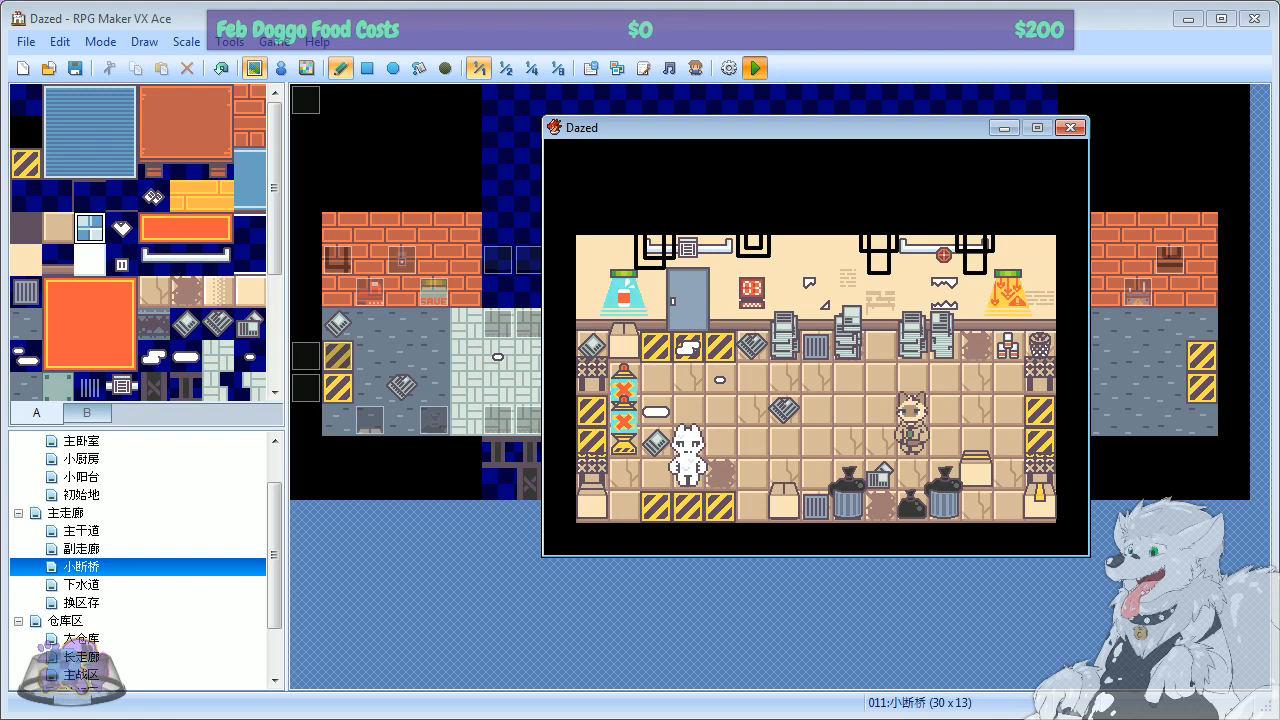
key("Return")
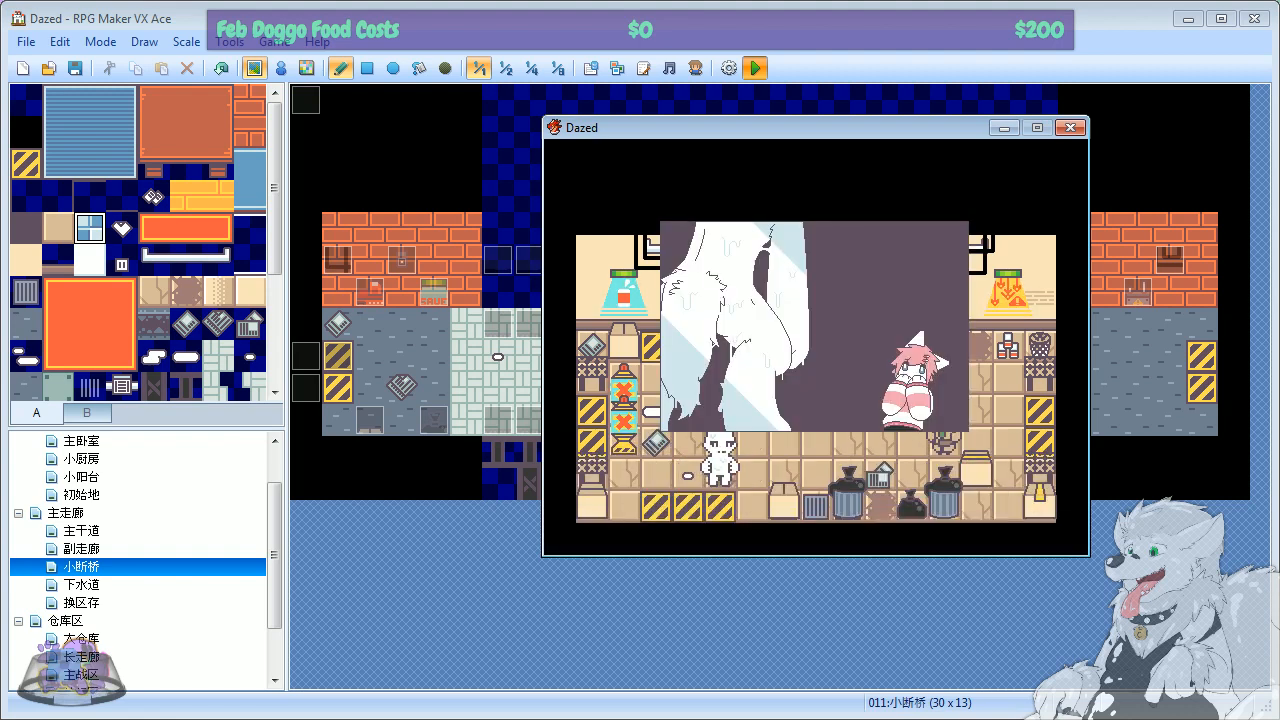
Step: Advance the scene past the picture of the white creature looming over the cowering pink-haired character
key("Return")
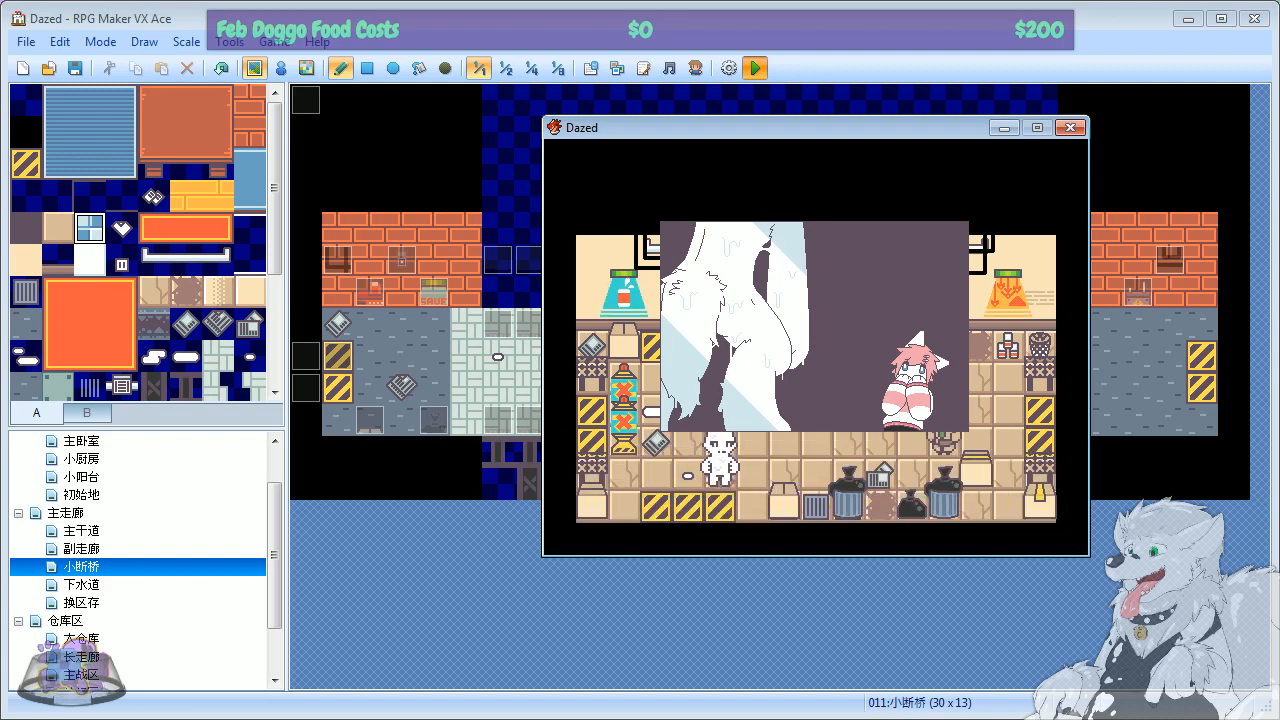
key("Return")
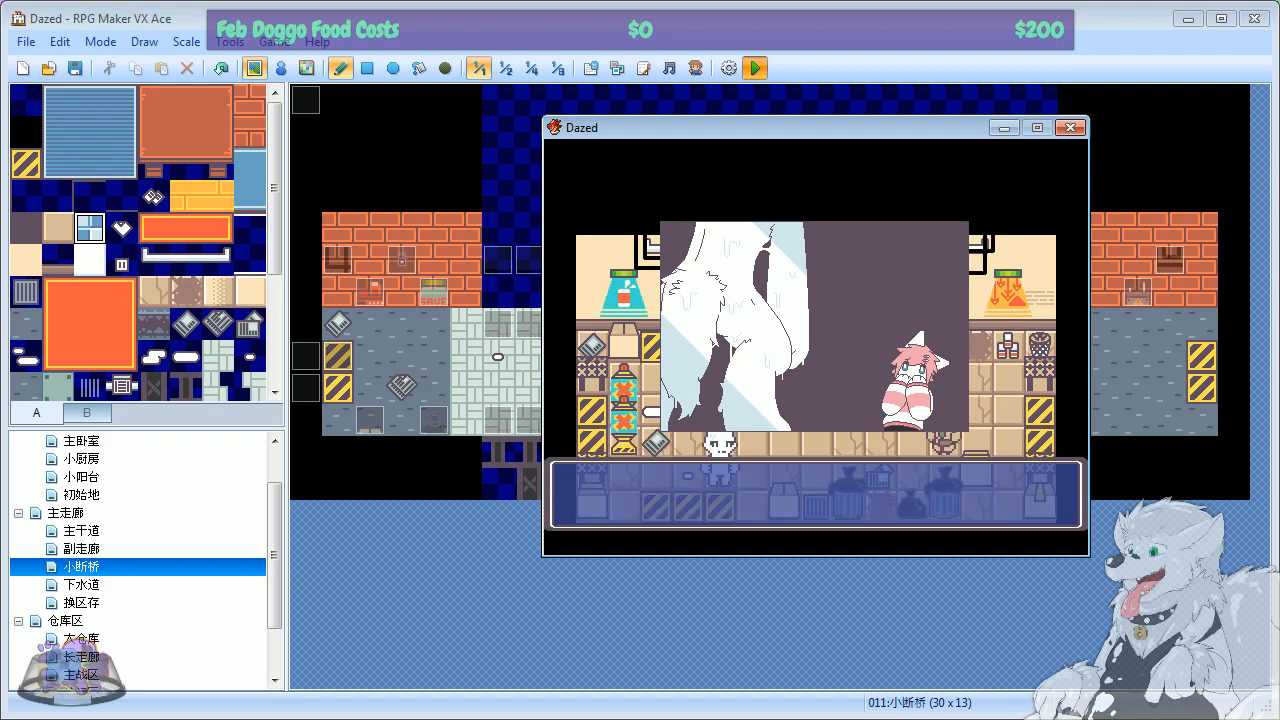
key("Return")
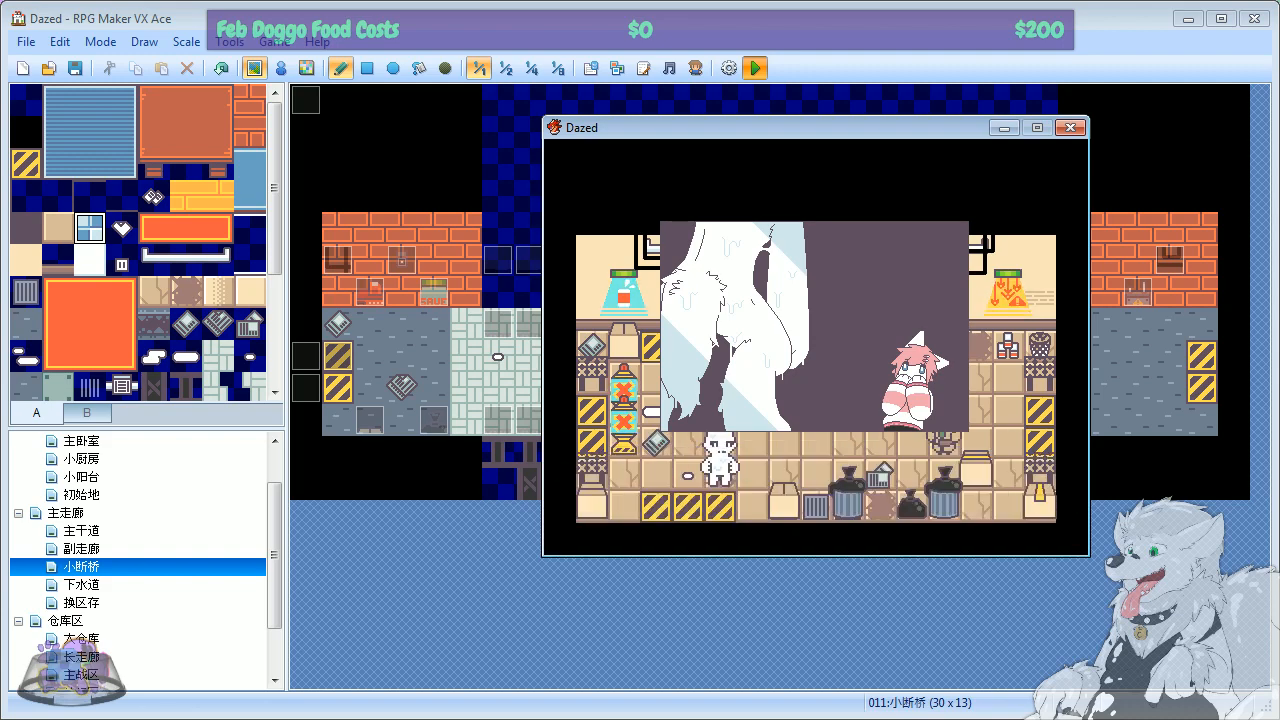
key("Return")
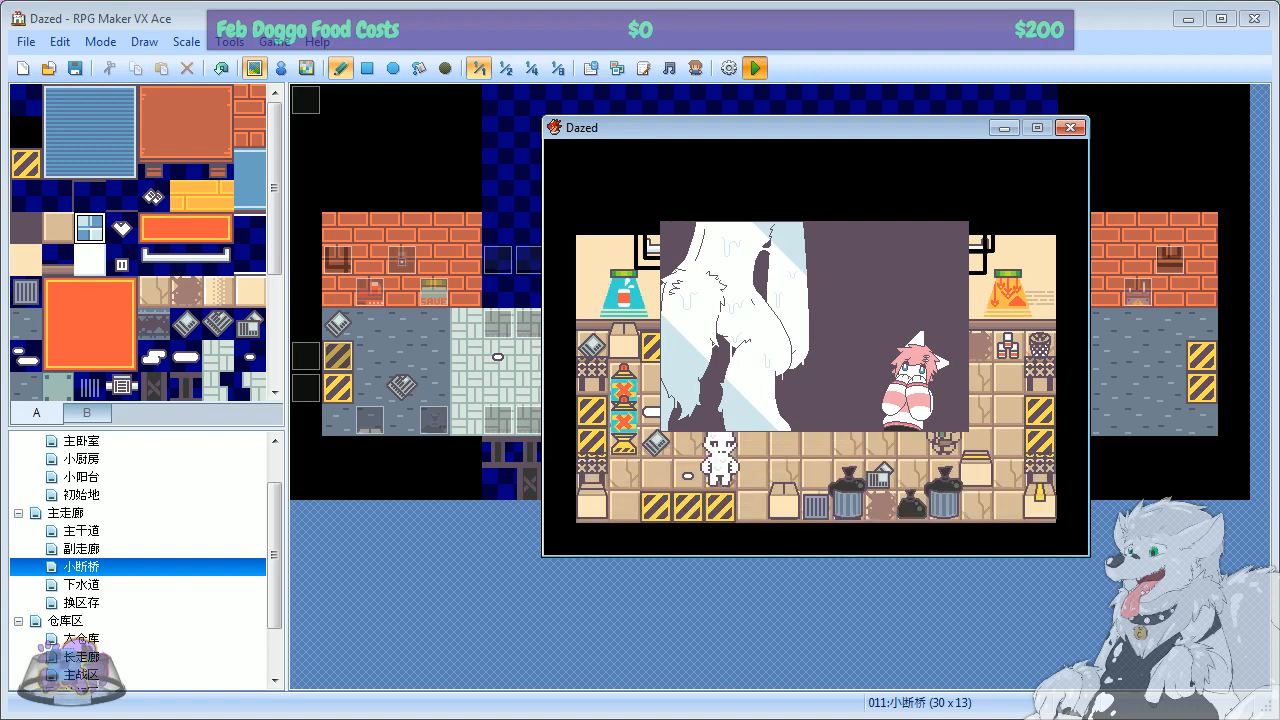
key("Return")
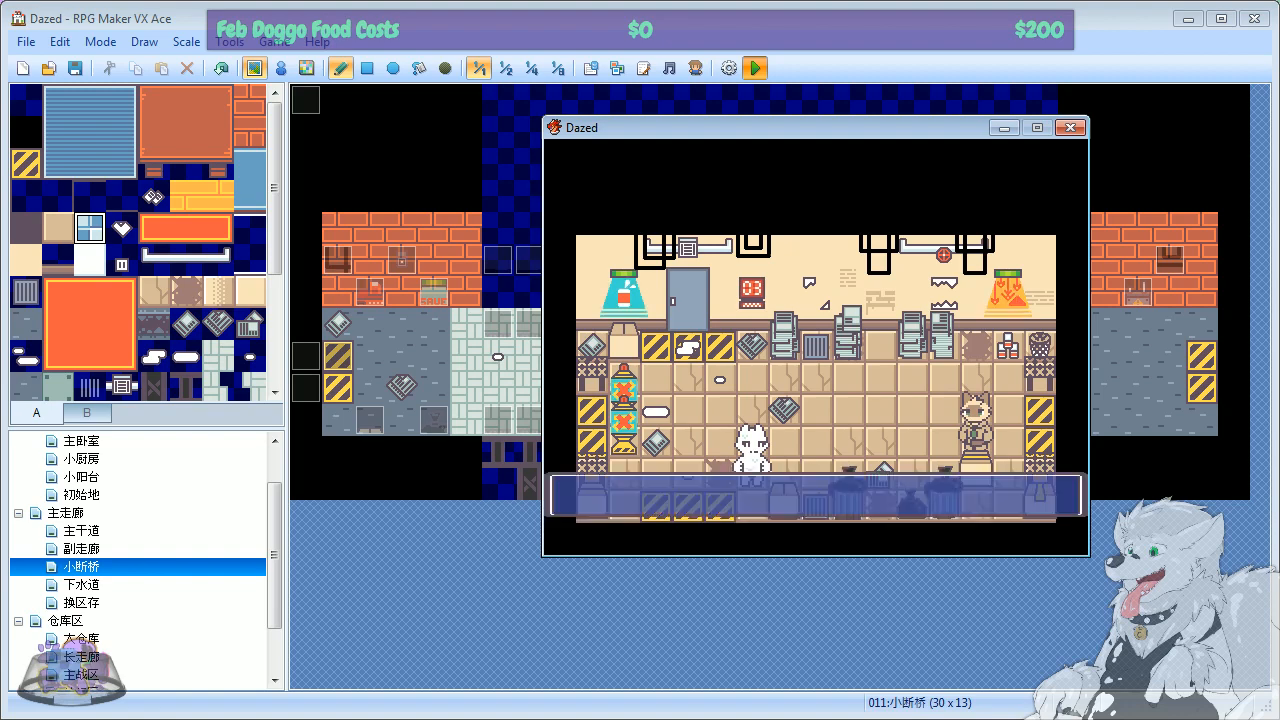
Step: Advance the pink-haired character's exchange with the white creature through the line "Go one, by, one."
key("Return")
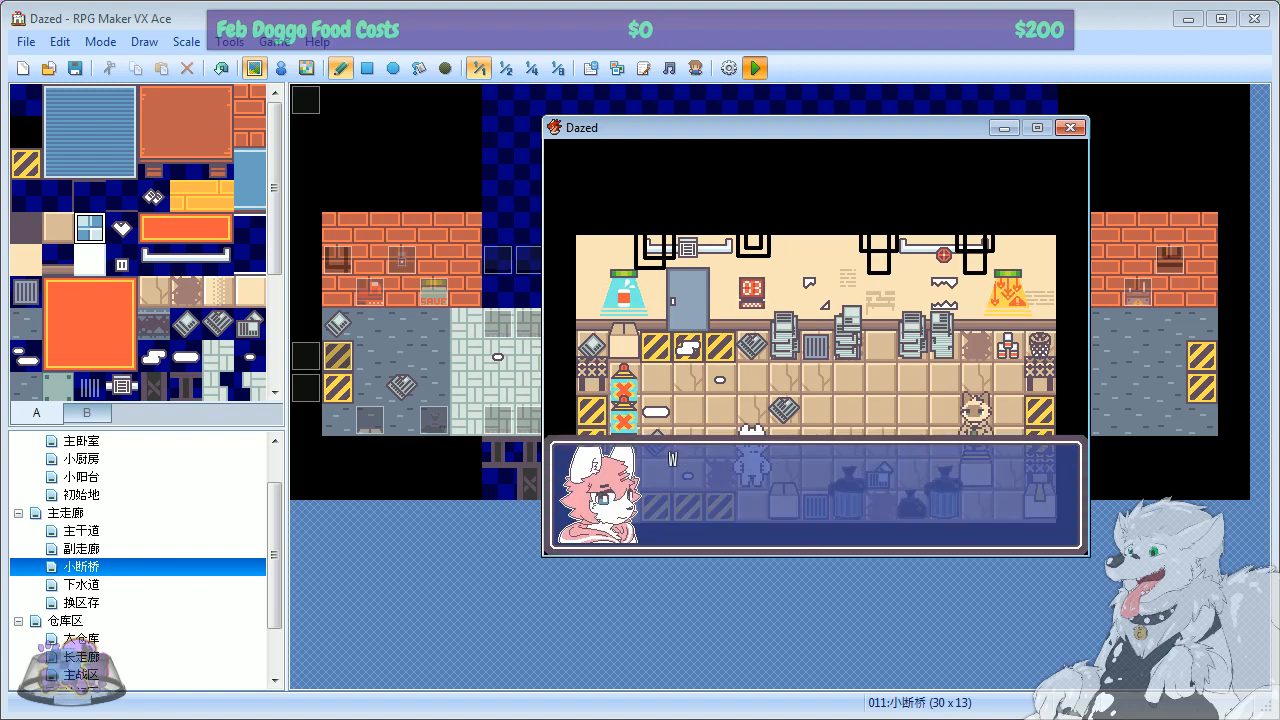
key("Return")
key("Return")
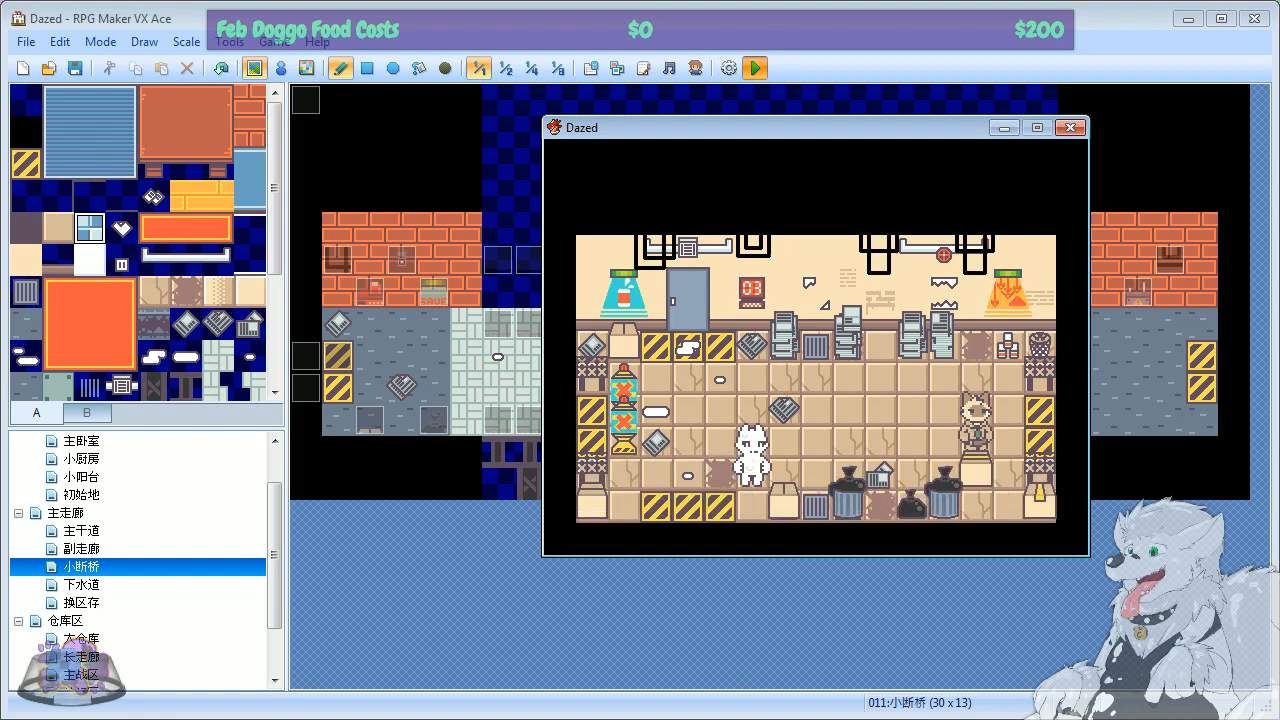
key("Return")
key("Return")
key("Return")
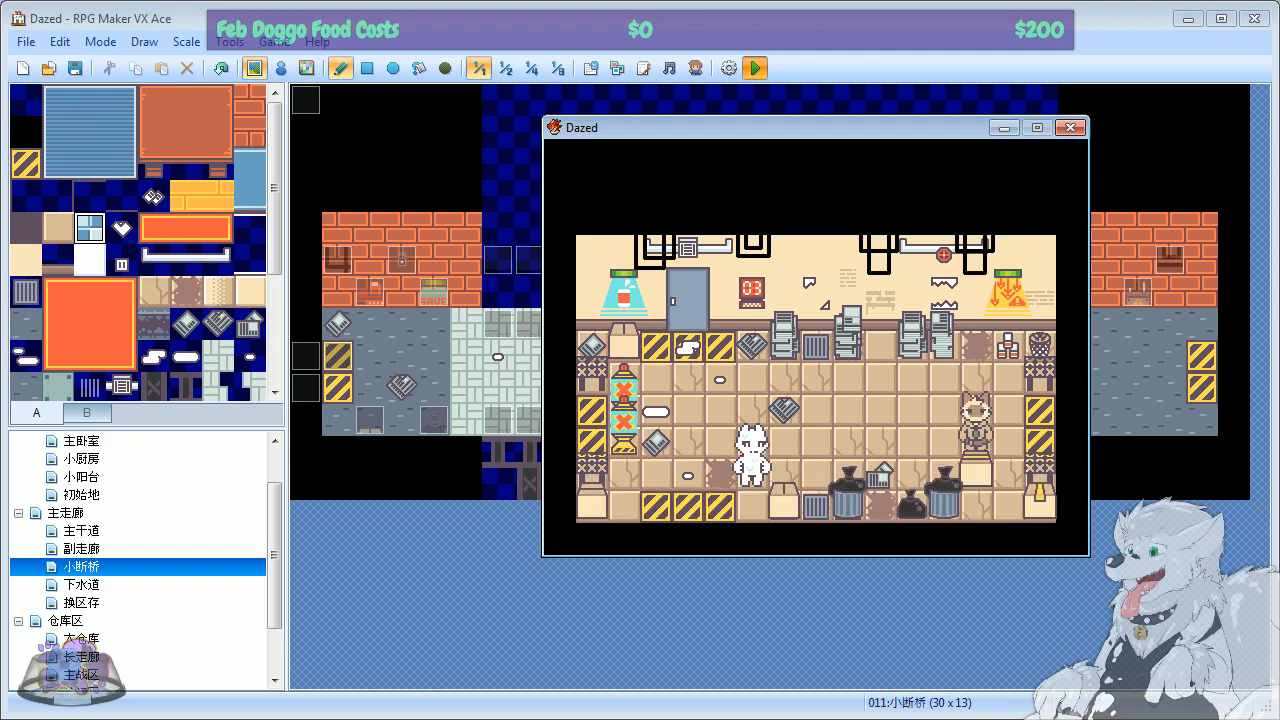
key("Return")
key("Return")
key("Return")
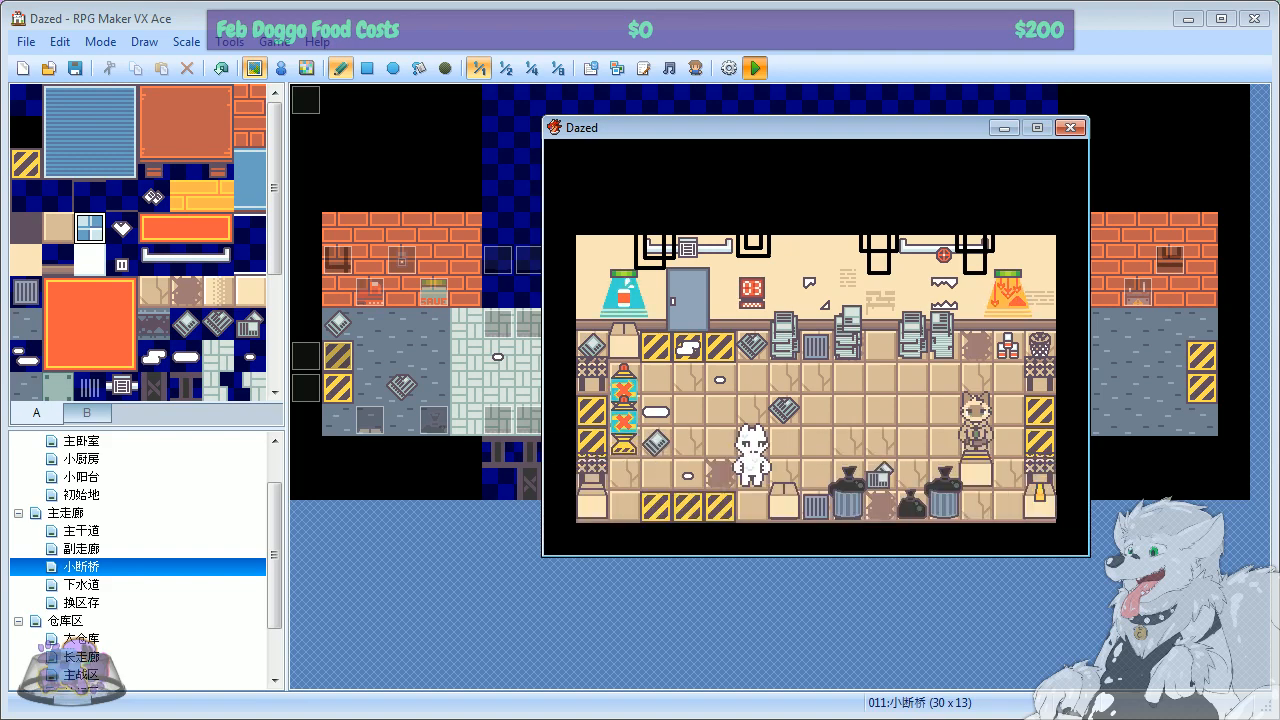
key("Return")
key("Return")
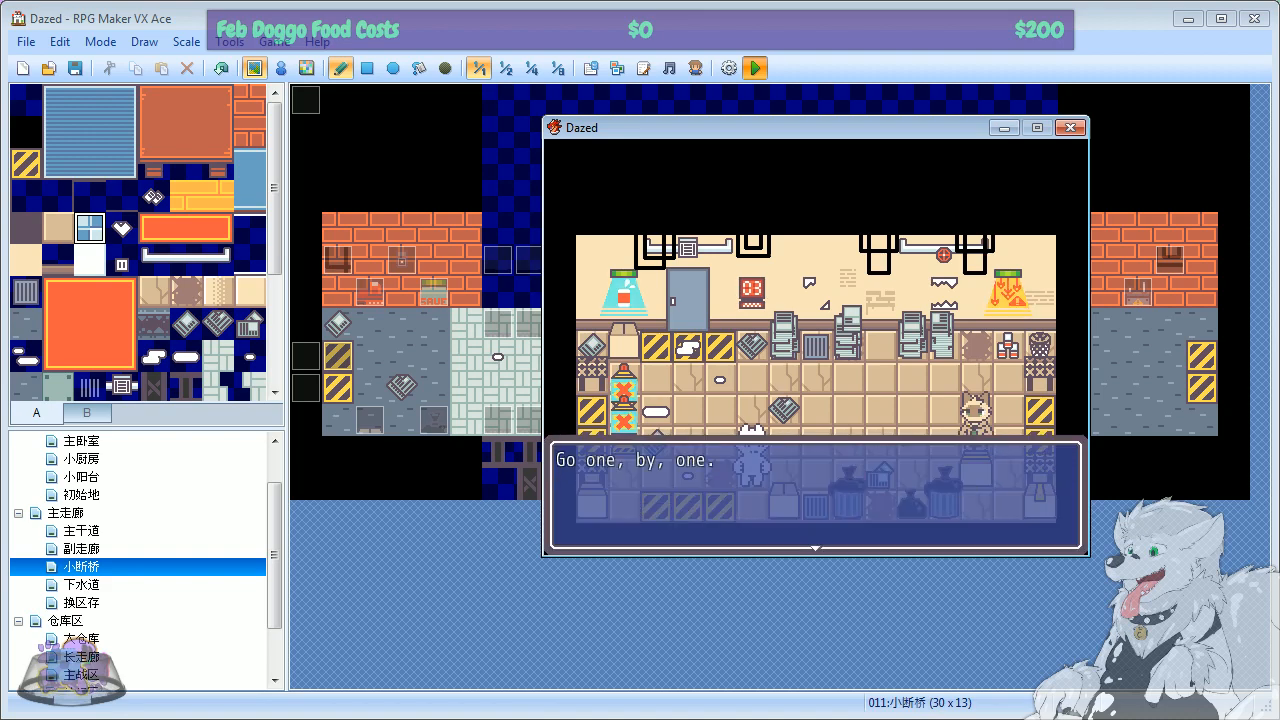
key("Return")
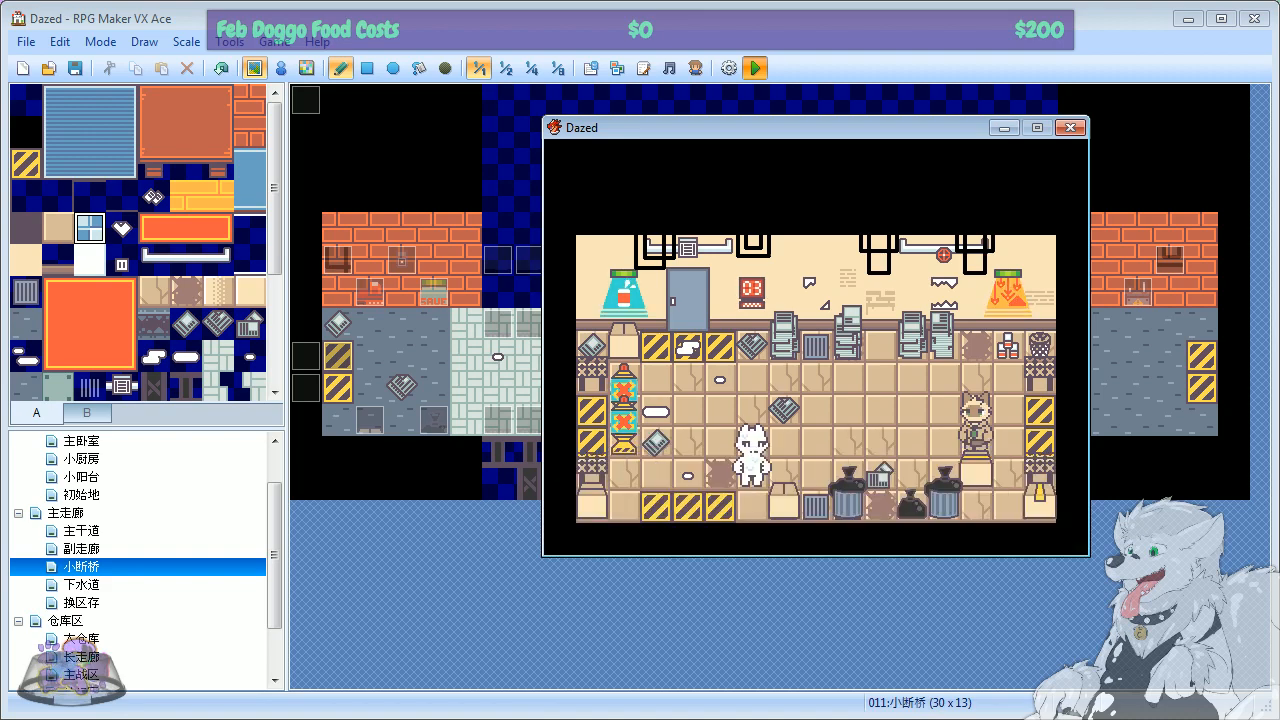
Step: Evade the chasing white creature around the tan-tiled room and escape to the corridor outside
key("Escape")
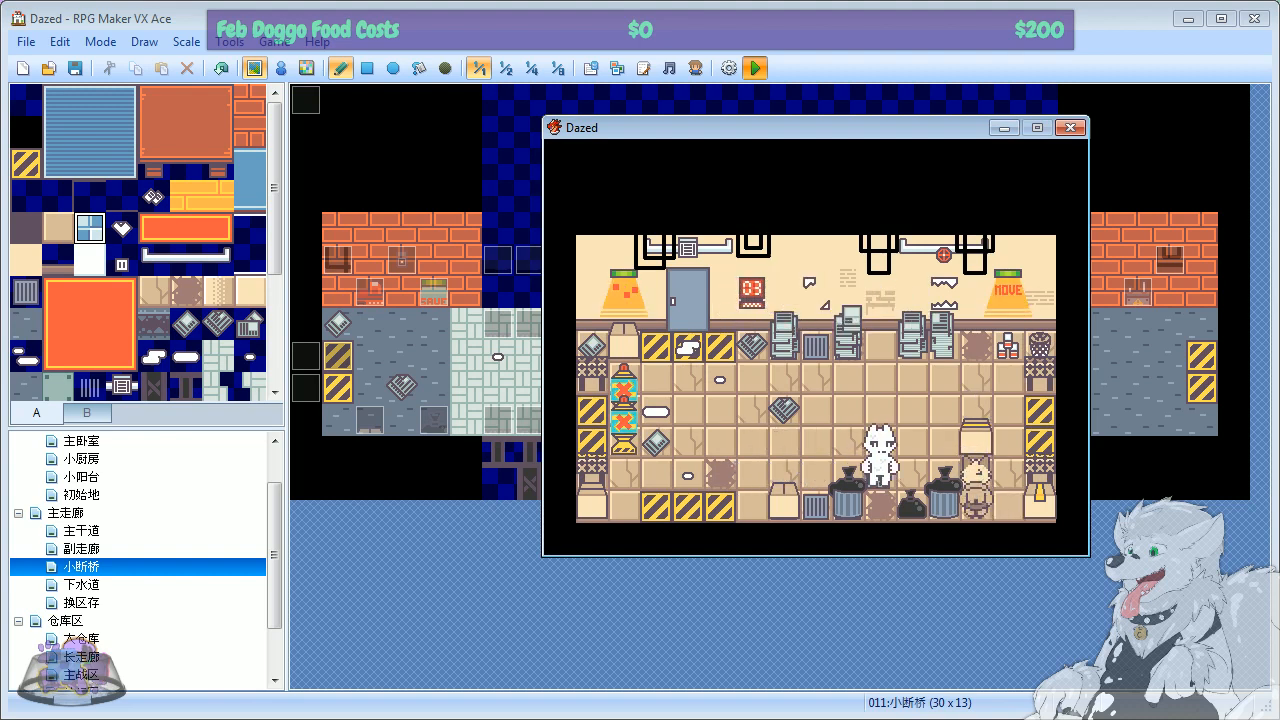
key("Left")
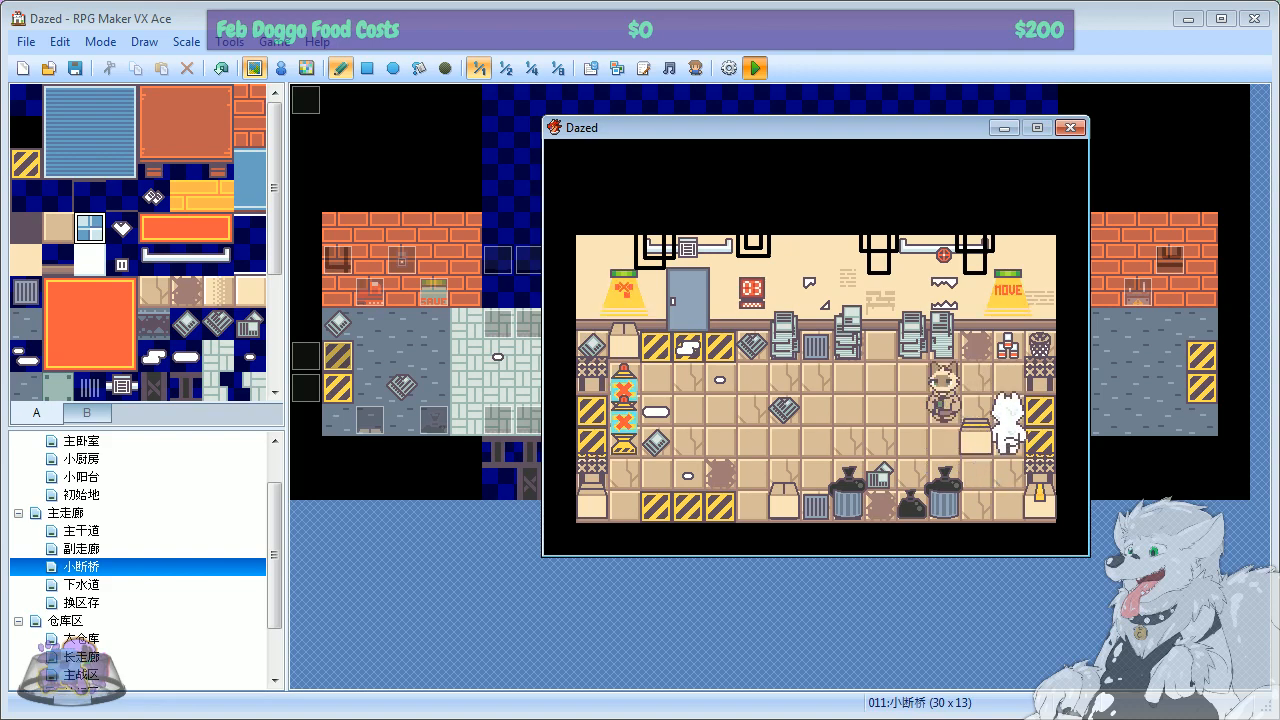
key("Left")
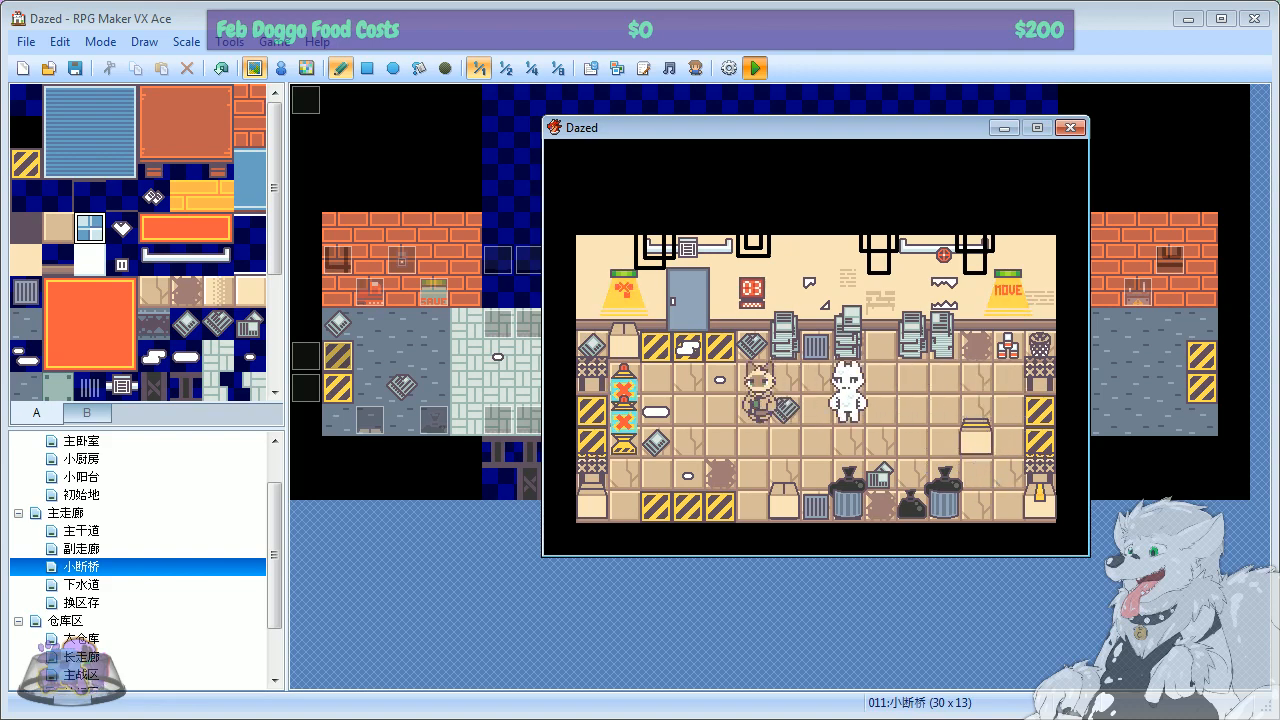
key("Down")
key("Down")
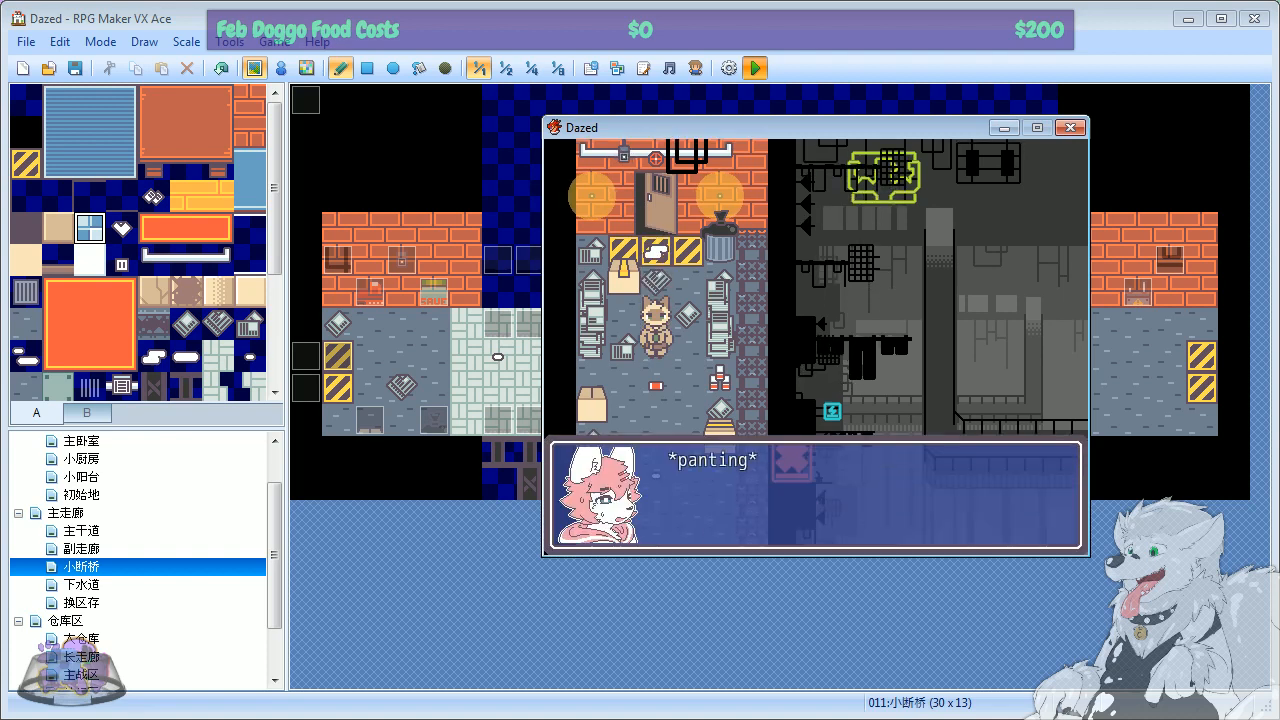
Step: Advance the pink-haired character's lines outside the brick-wall door, from "*panting*" through "What... even was that?"
key("Return")
key("Return")
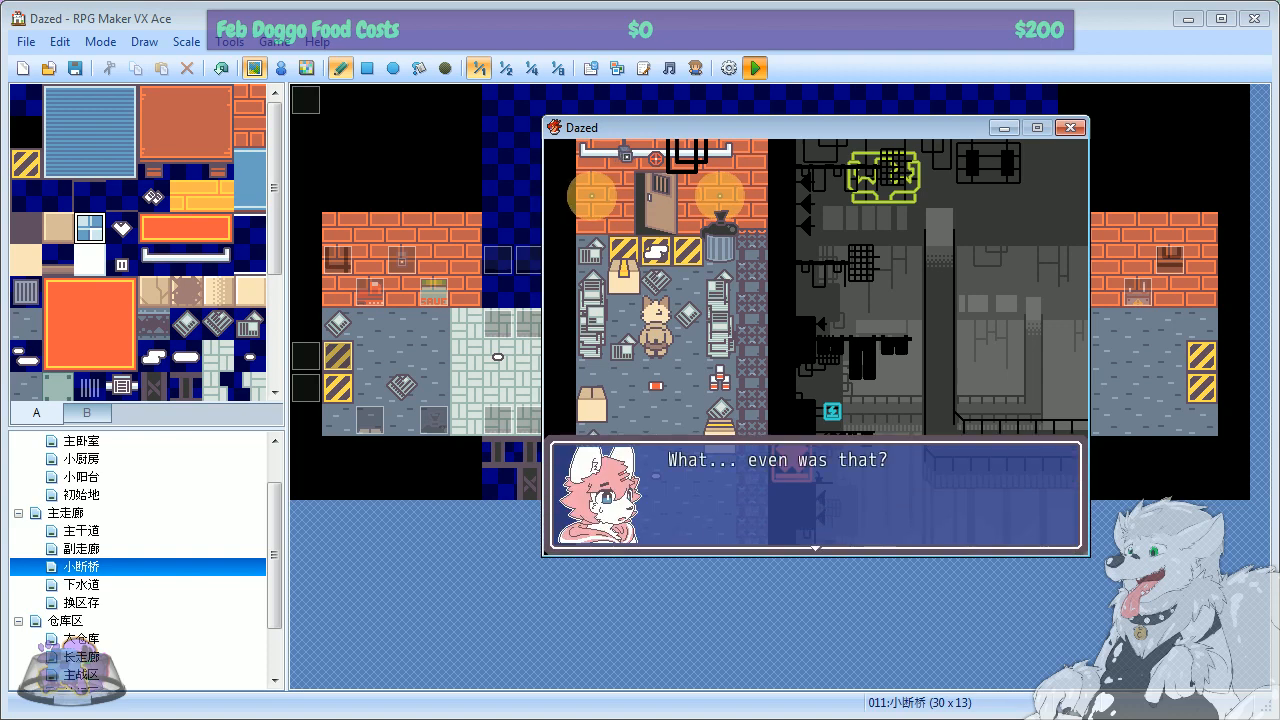
key("Return")
key("Return")
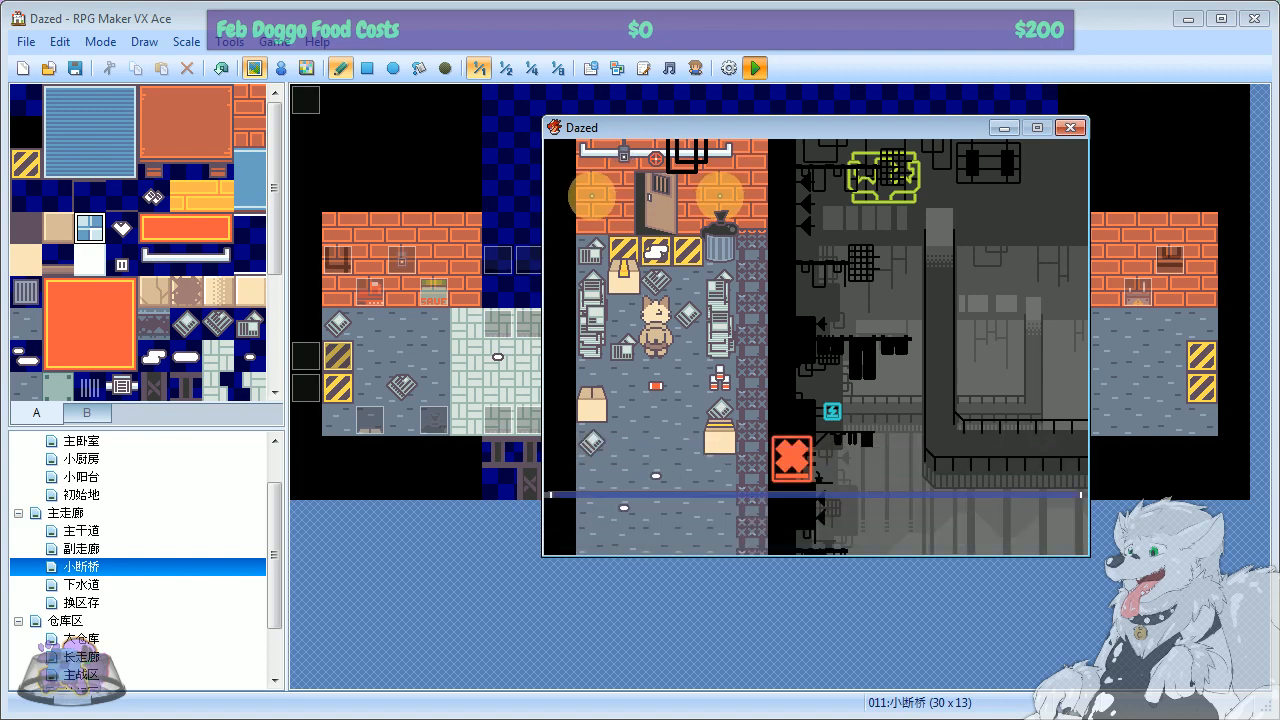
key("Return")
key("Return")
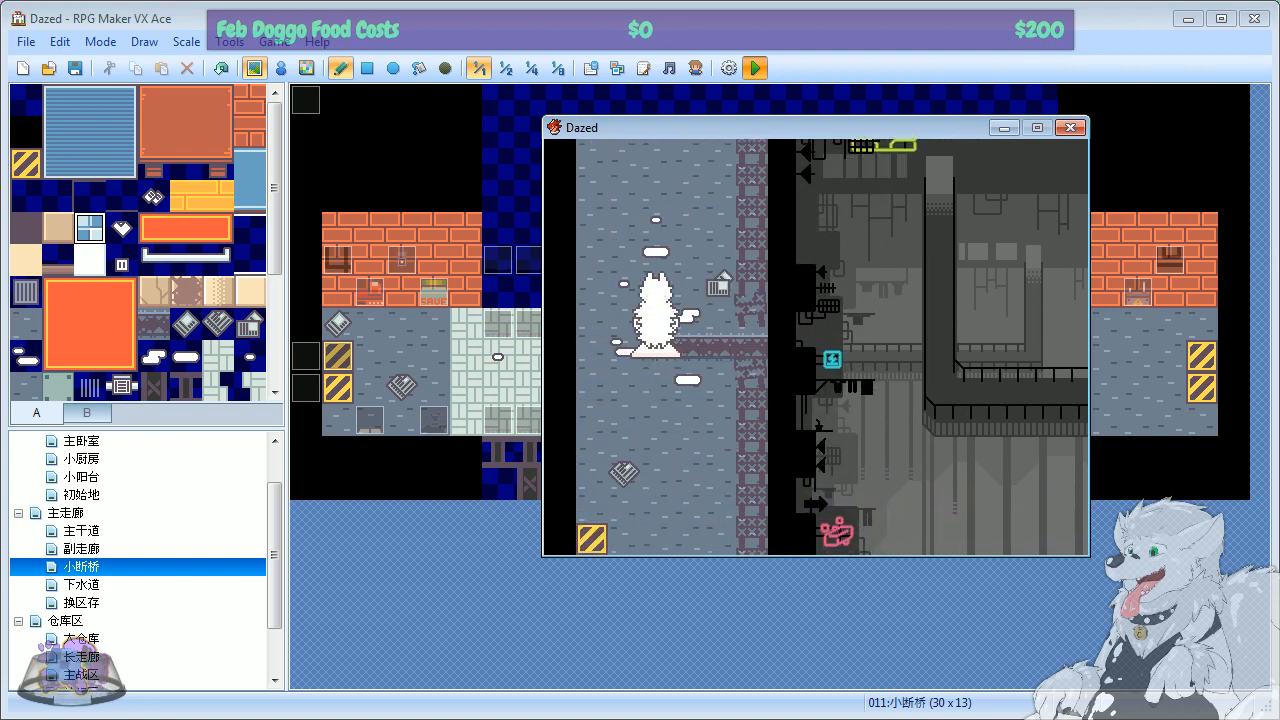
Step: Advance the corridor cutscene with the white creature, through its close-up face picture and the line "而且那家伙…", to start the chase
key("Return")
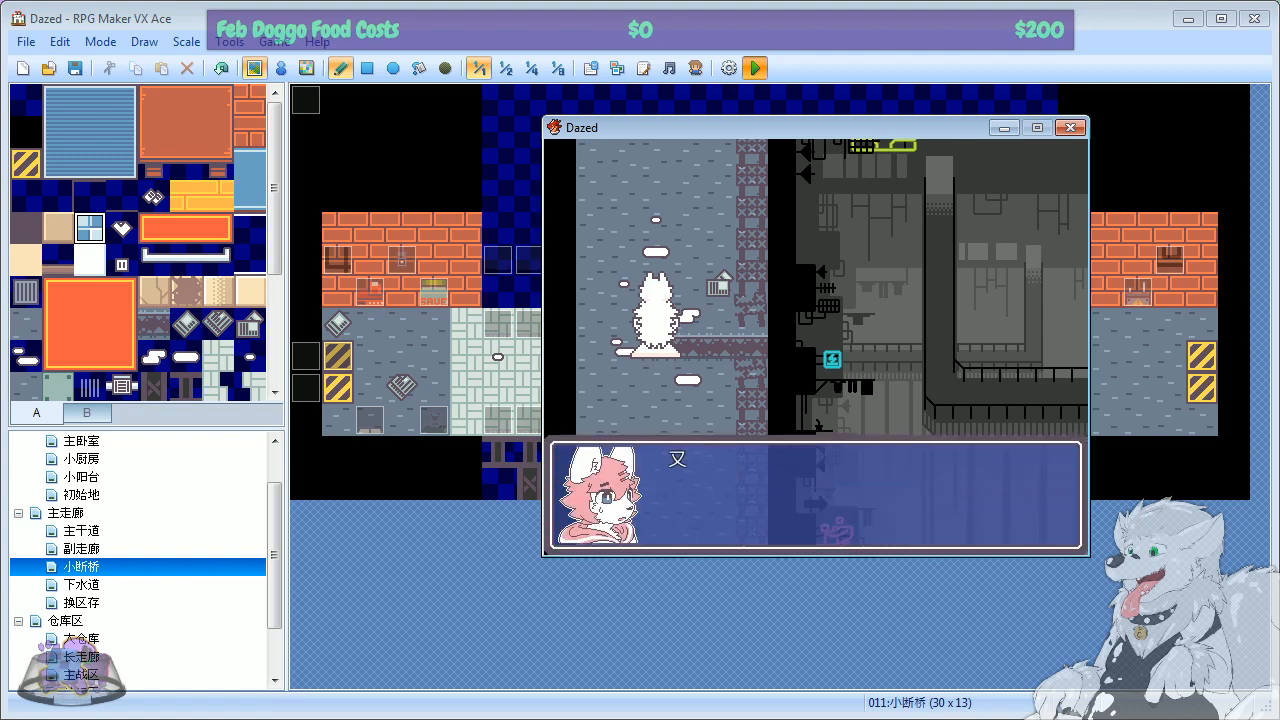
key("Return")
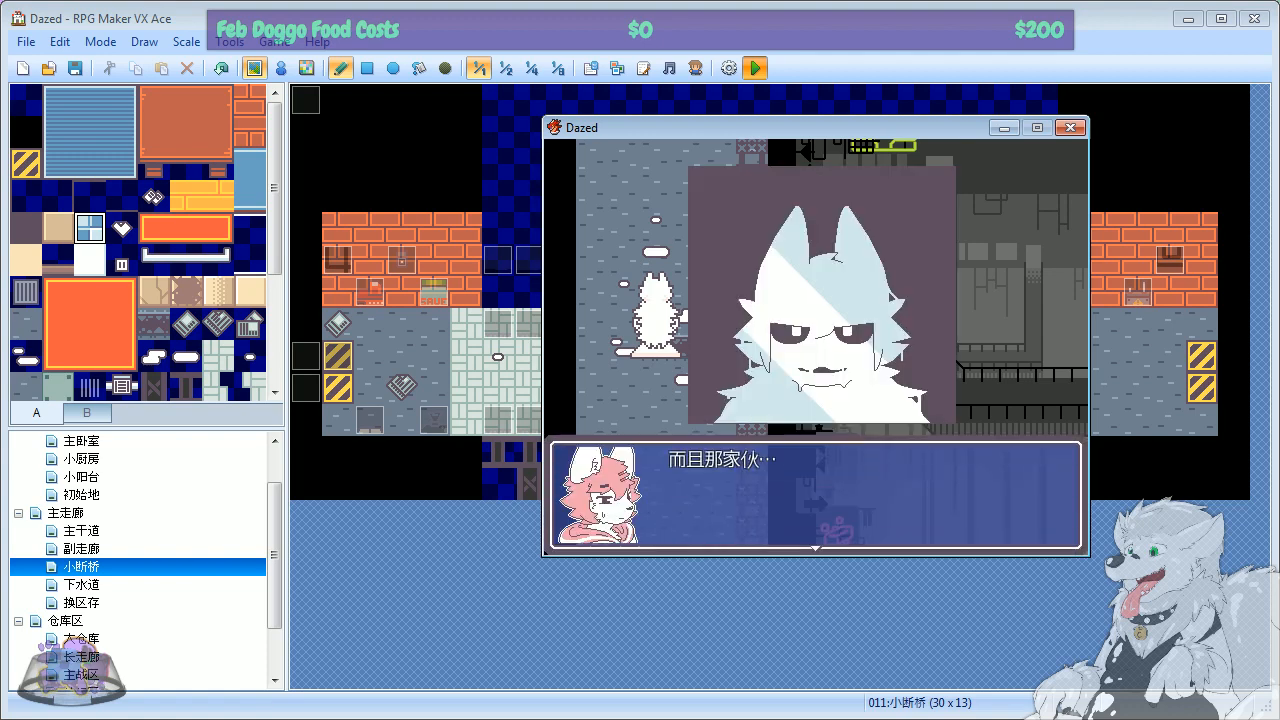
key("Return")
key("Return")
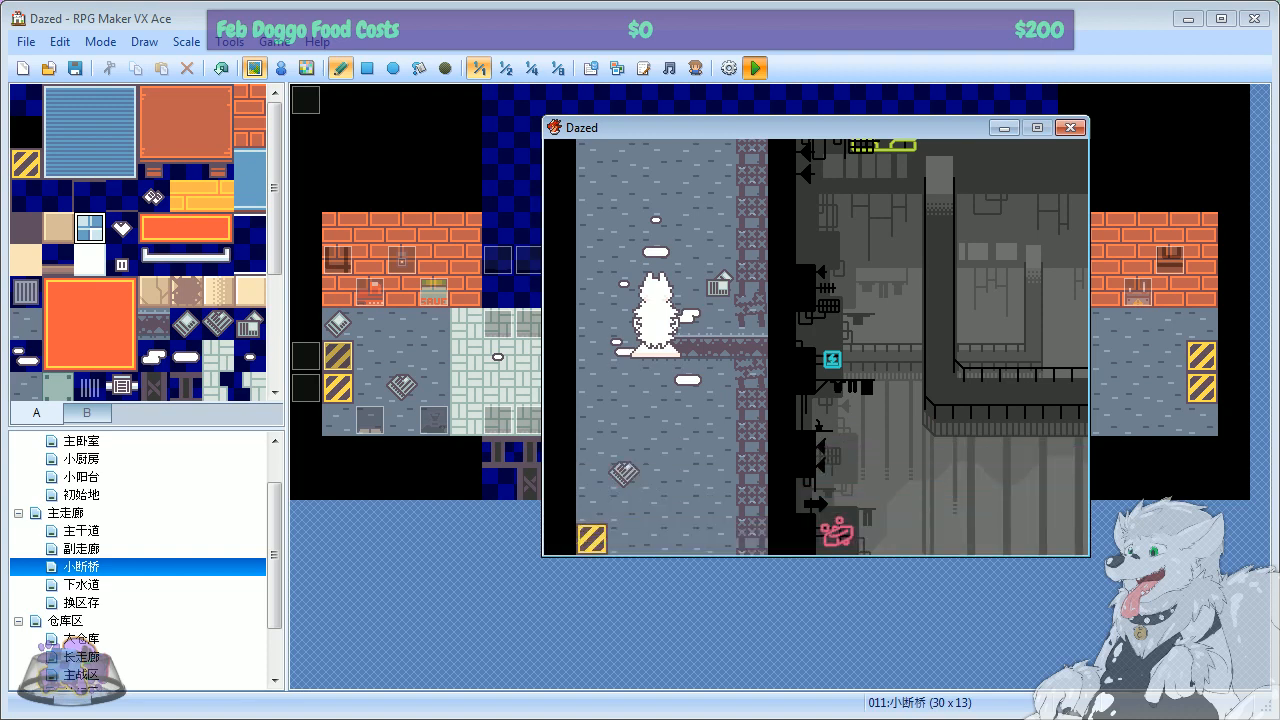
key("Return")
key("Return")
key("Return")
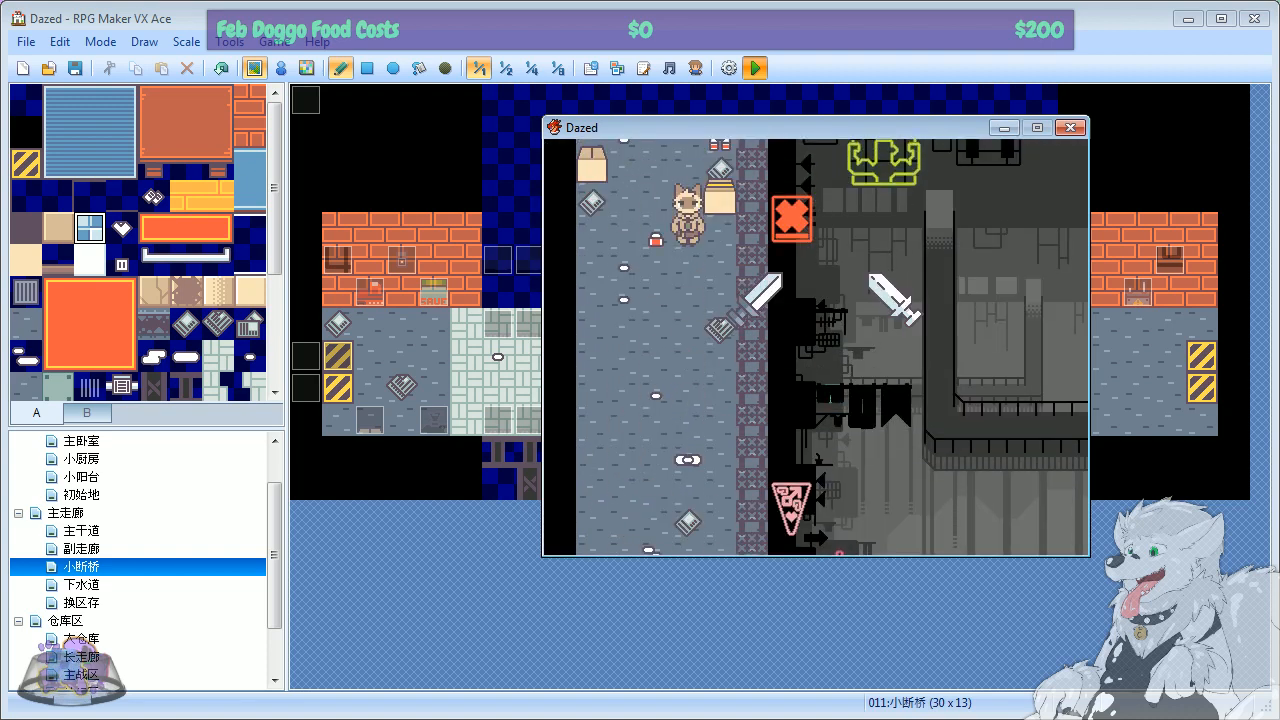
Step: Run up the corridor to the brick-wall door and push the yellow-taped box down beside the paper stacks
key("Up")
key("Up")
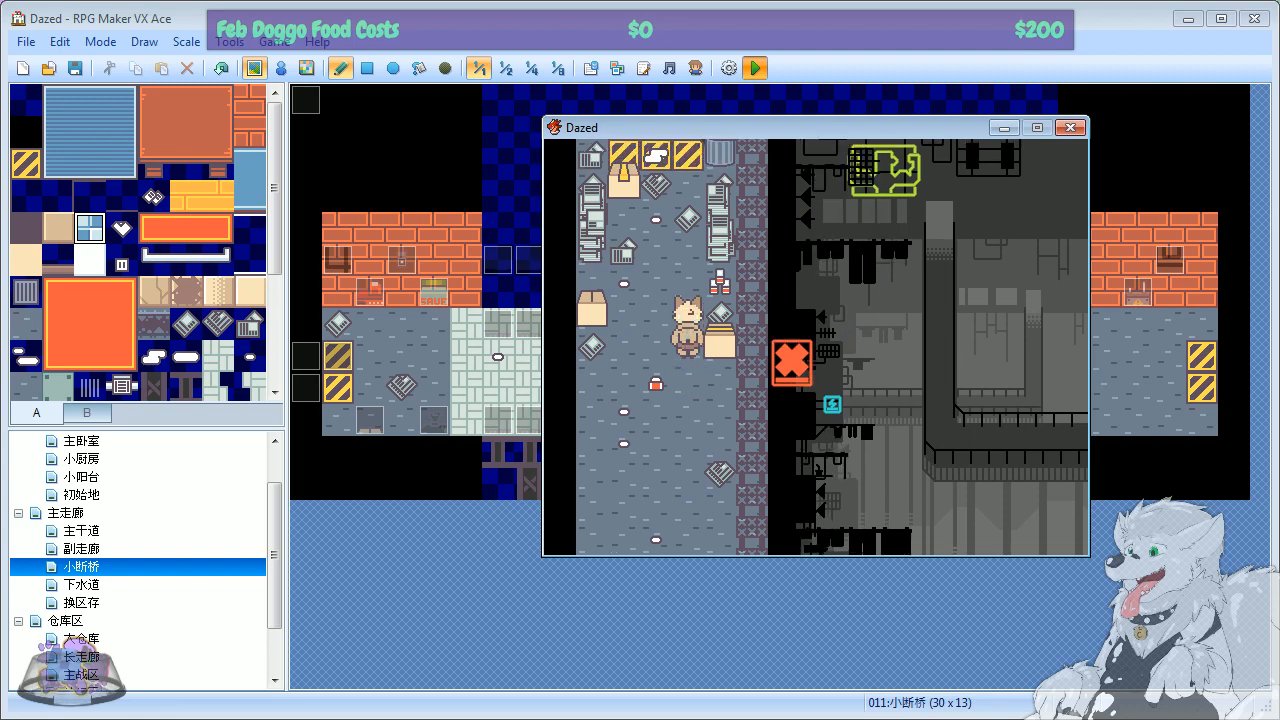
key("Up")
key("Up")
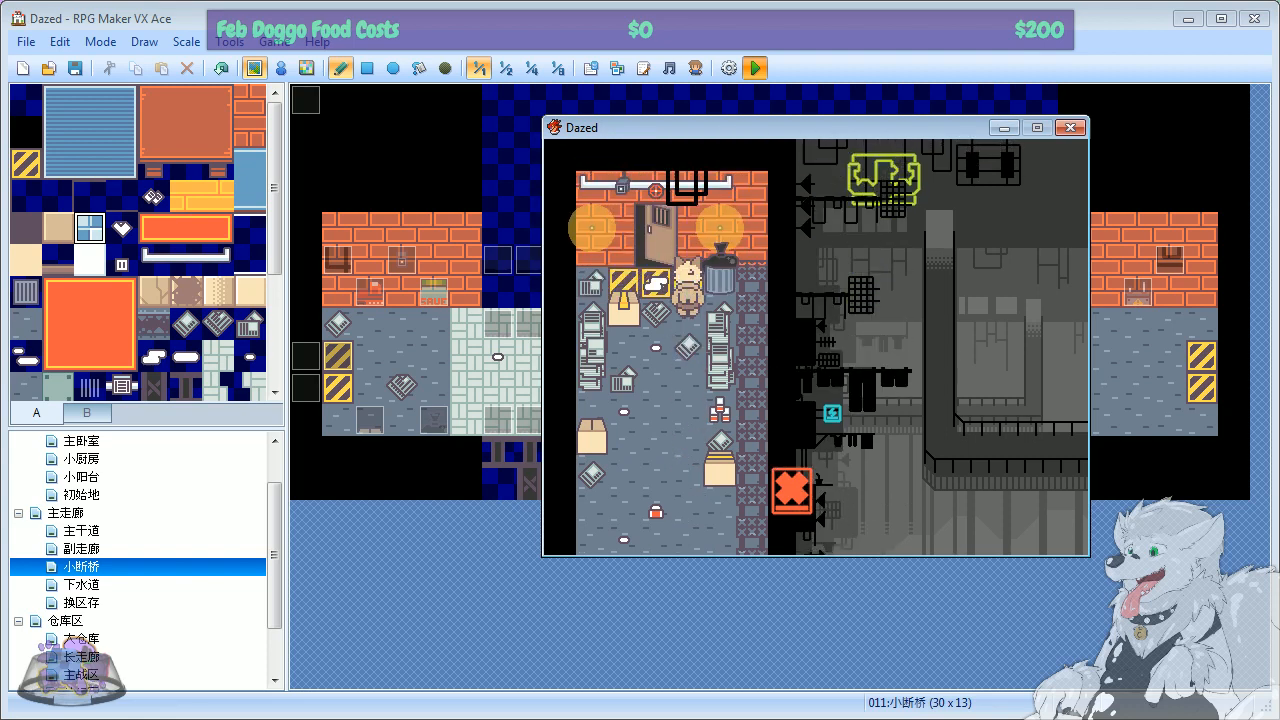
key("Down")
key("Down")
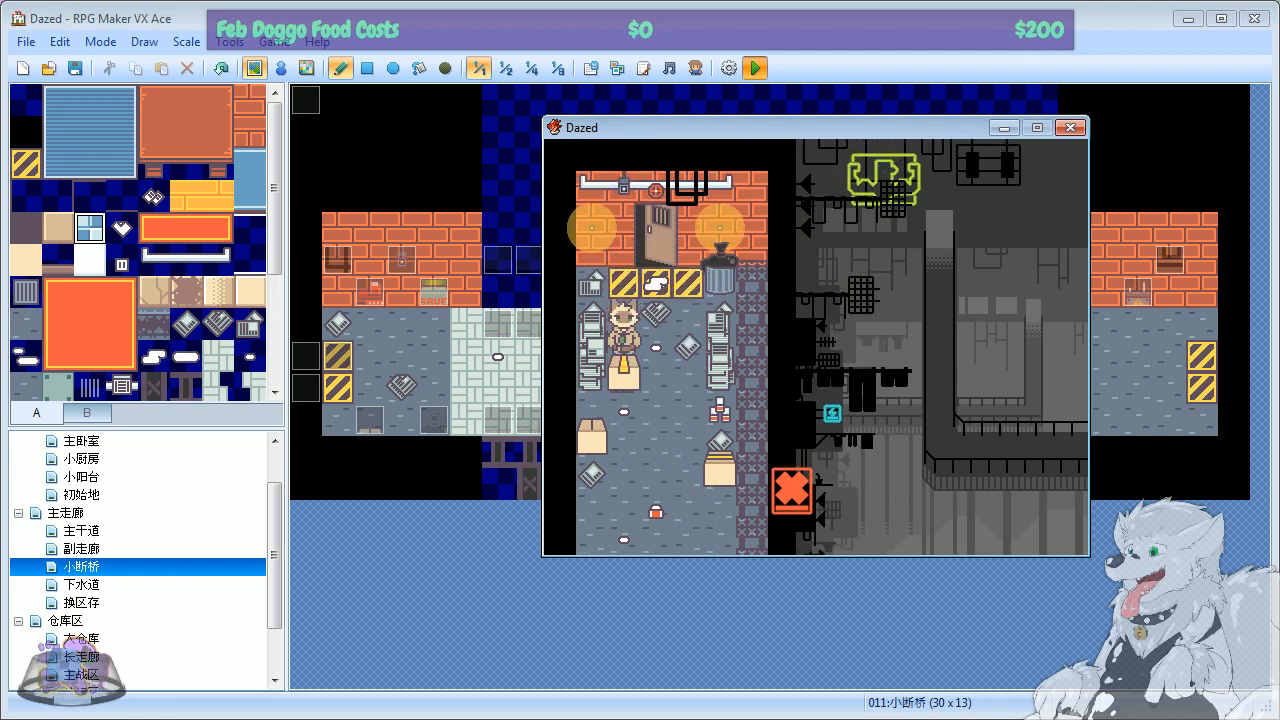
key("Return")
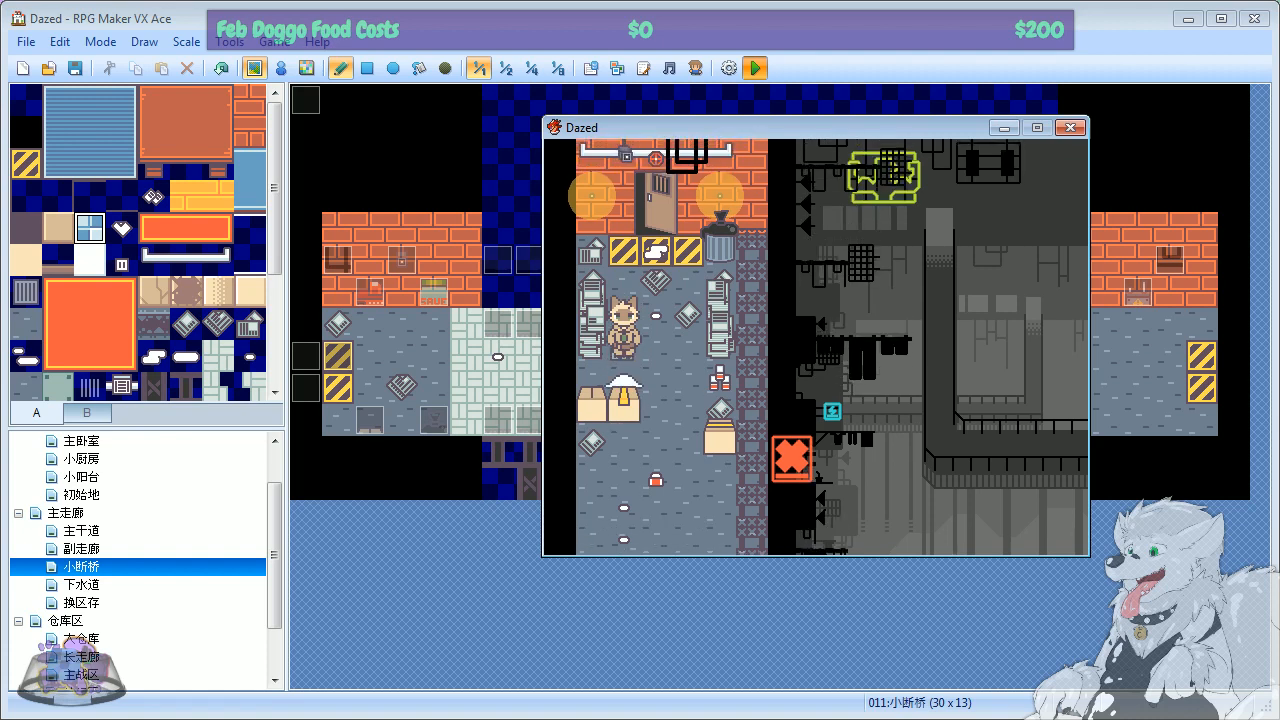
Step: Dodge the white puddles in the space below the brick-wall door, moving between the two paper stacks
key("Right")
key("Right")
key("Left")
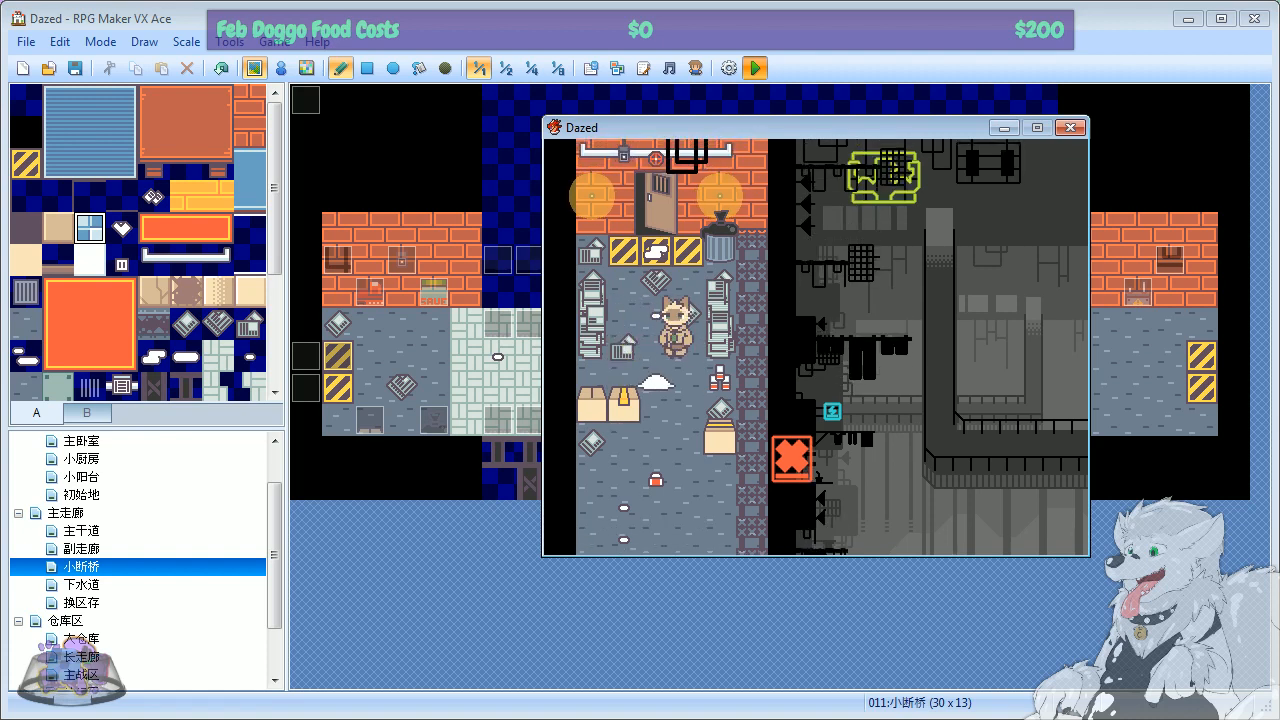
key("Up")
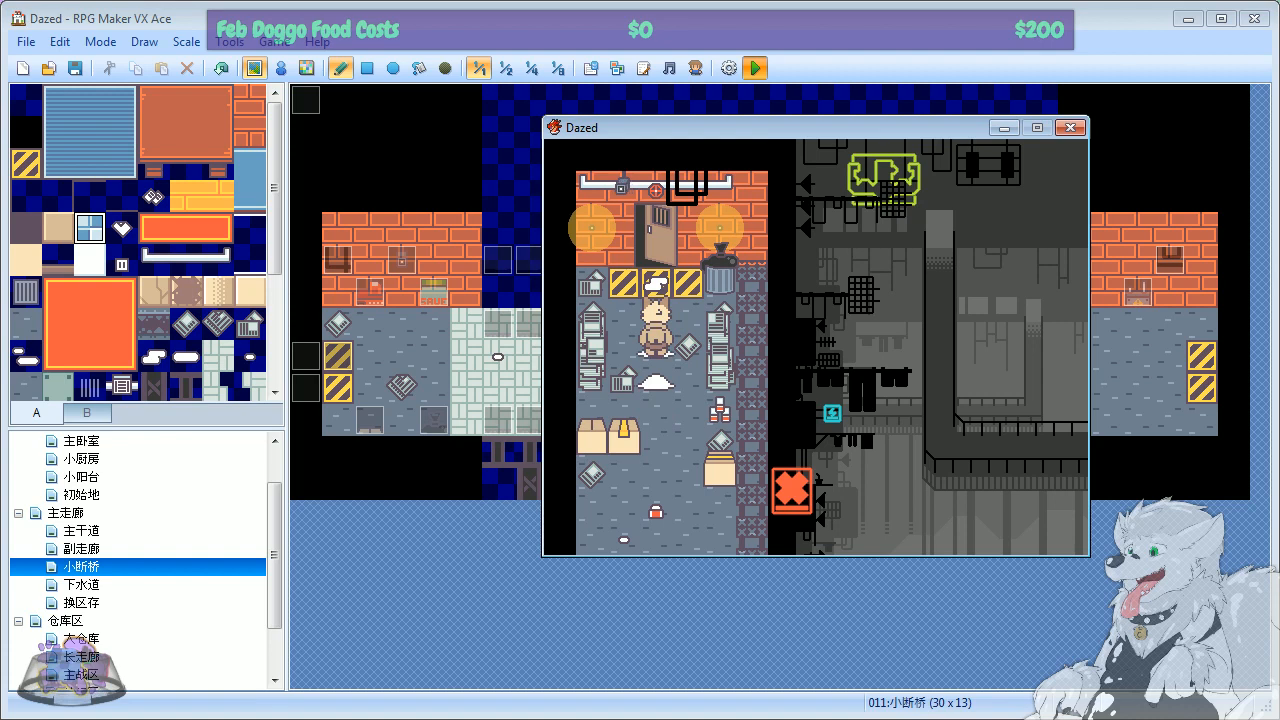
key("Right")
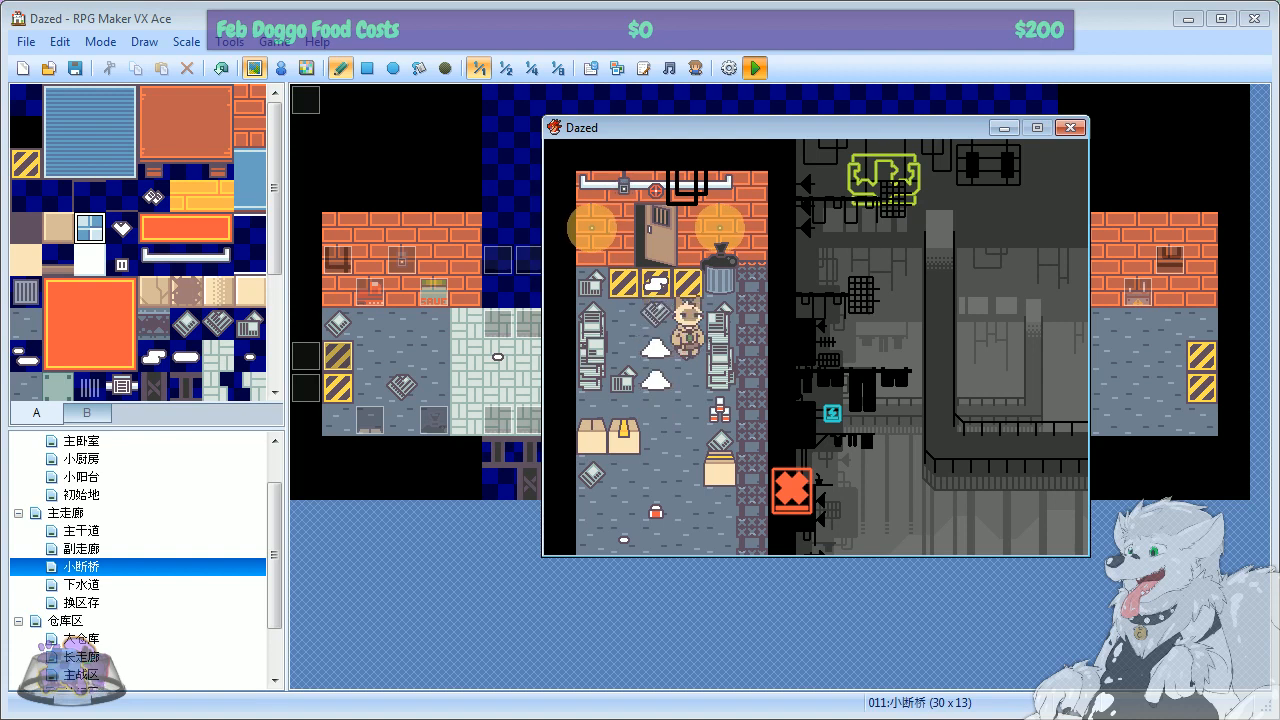
key("Up")
key("Down")
key("Left")
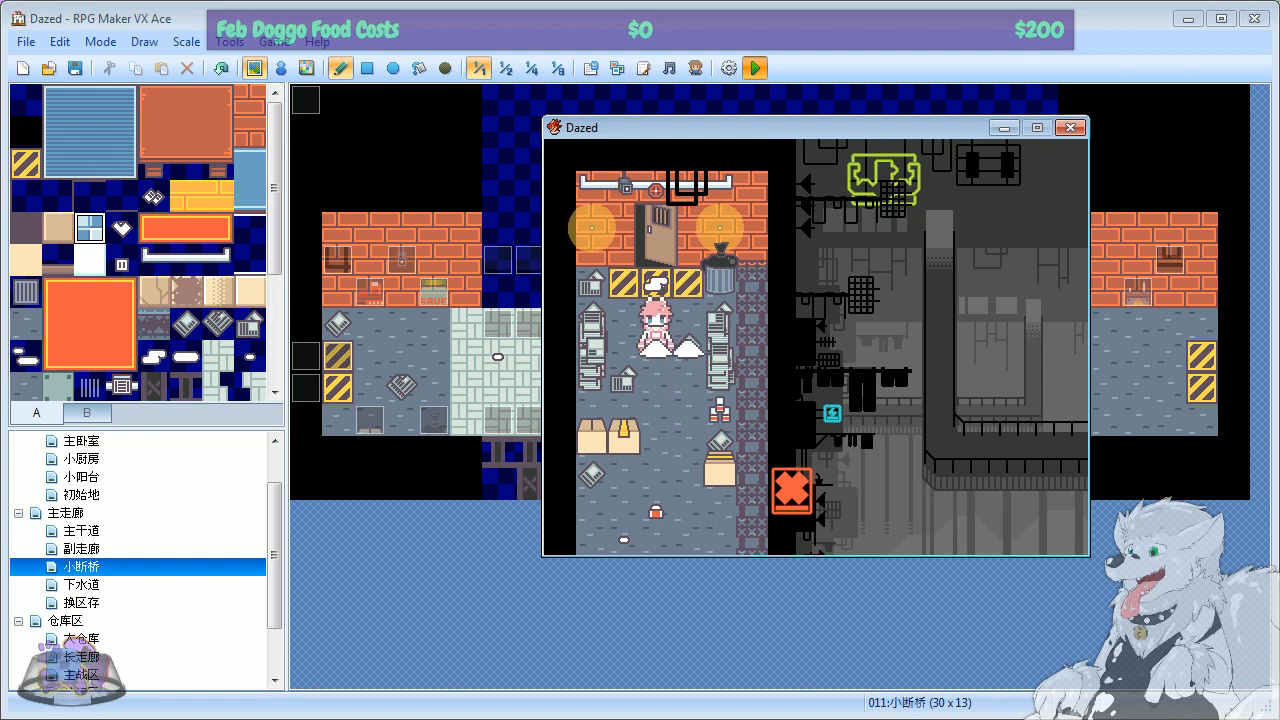
Step: Reset the running game to its title screen and exit the playtest
key("F12")
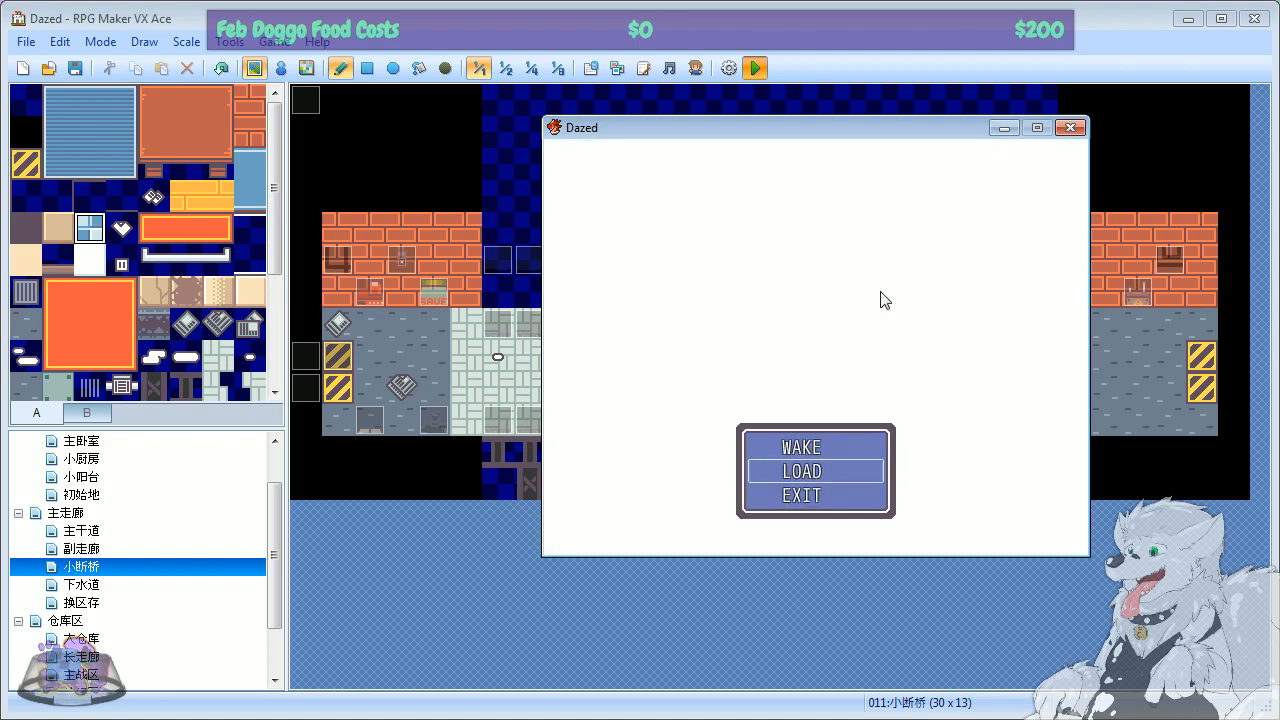
key("Down")
key("Return")
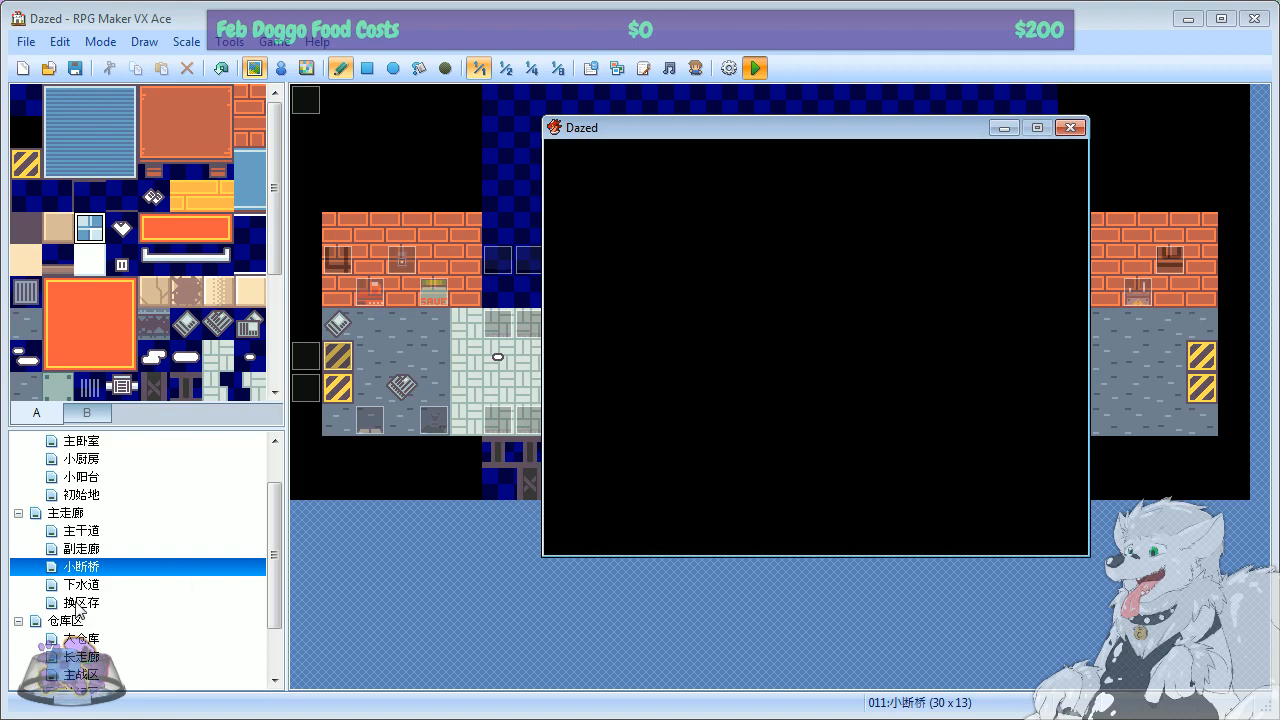
Step: View the maps 下水道, 换区存, 大仓库, 仓库区 and 长走廊 in turn
left_click(81, 584)
left_click(82, 603)
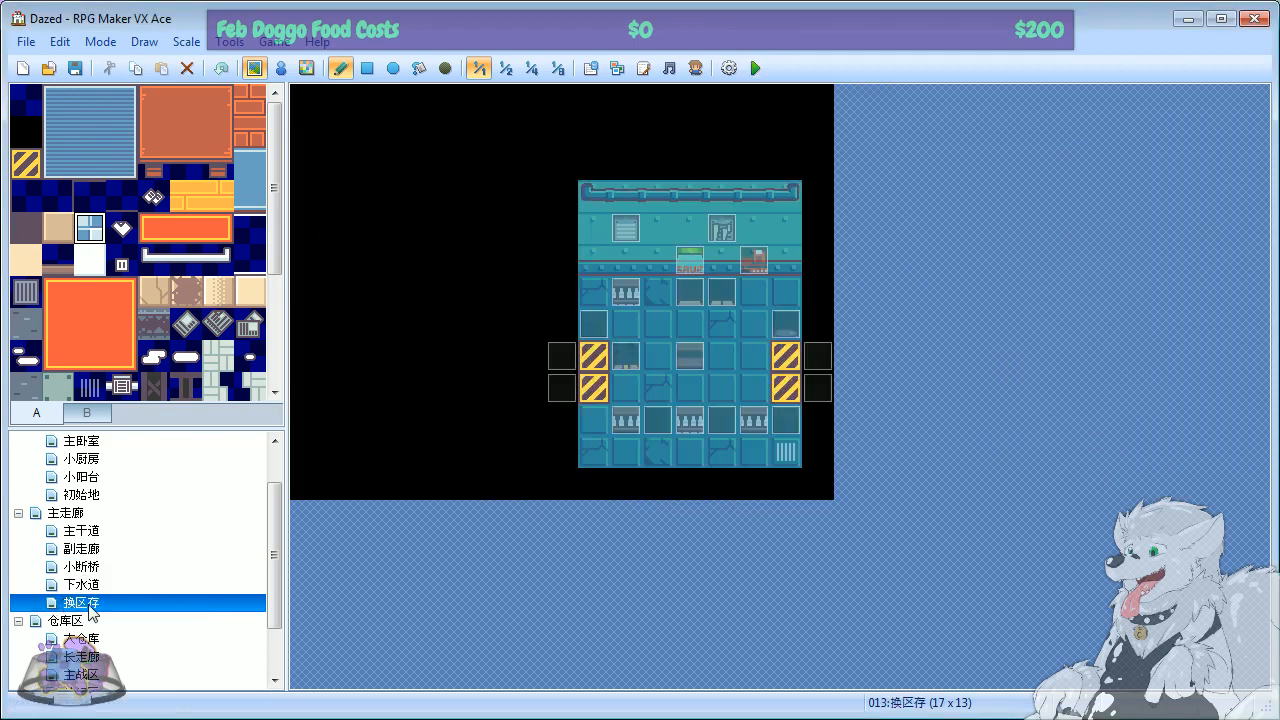
scroll(277, 571, "down", 2)
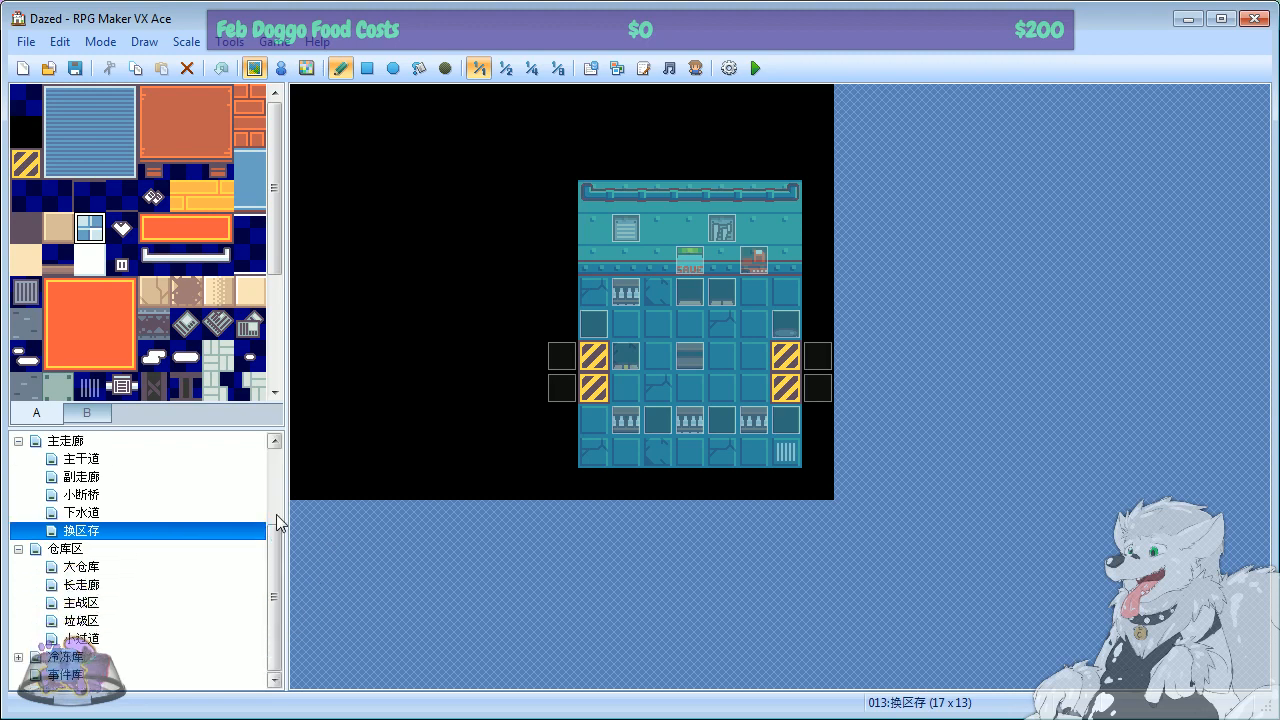
left_click(82, 566)
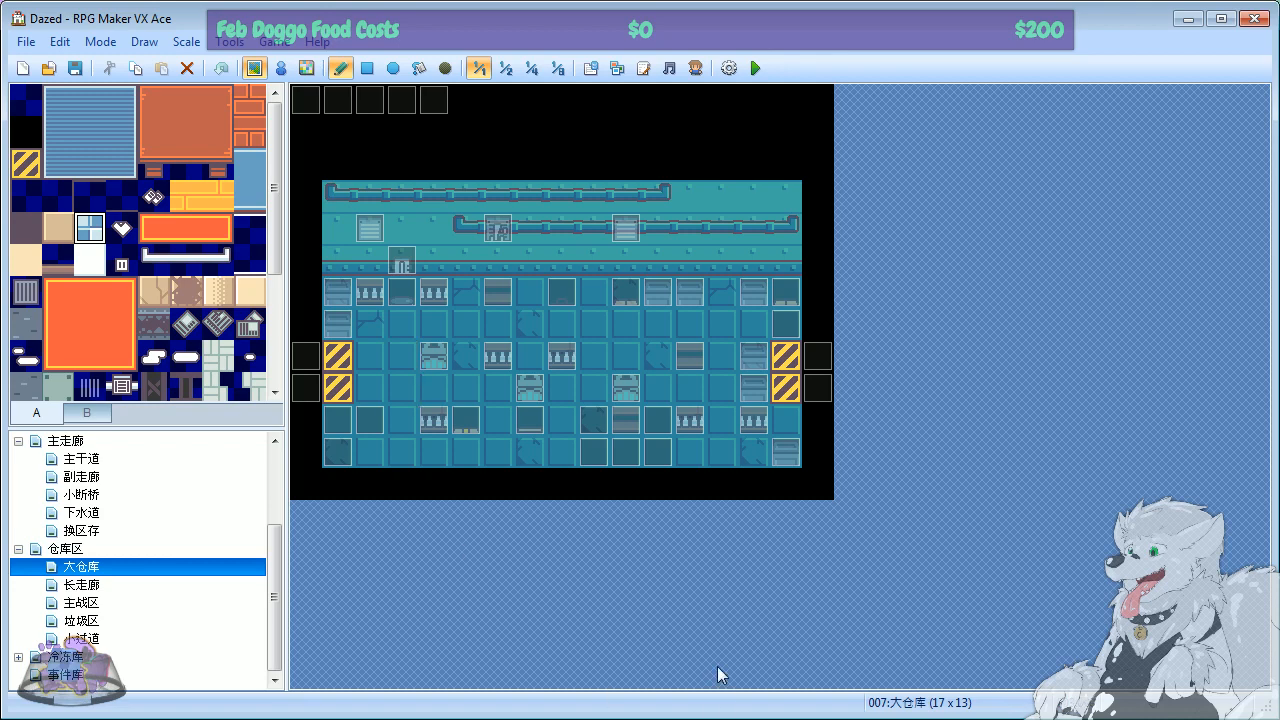
left_click(65, 548)
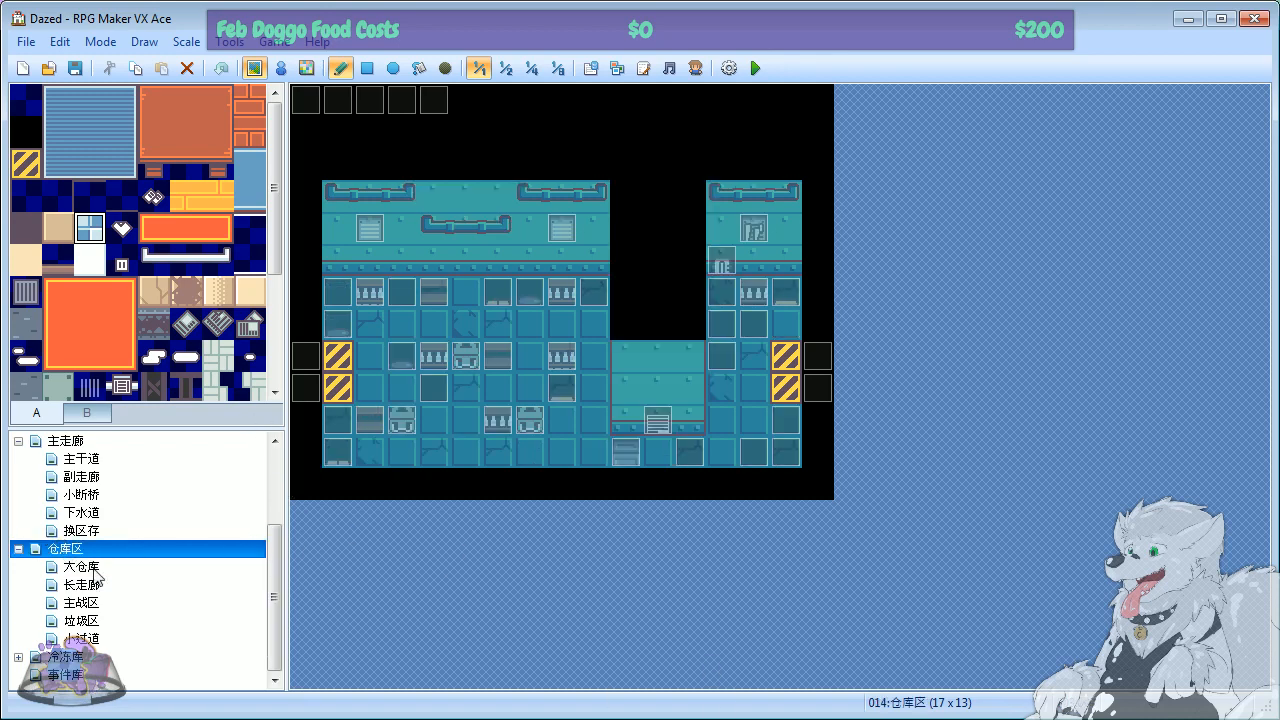
left_click(95, 584)
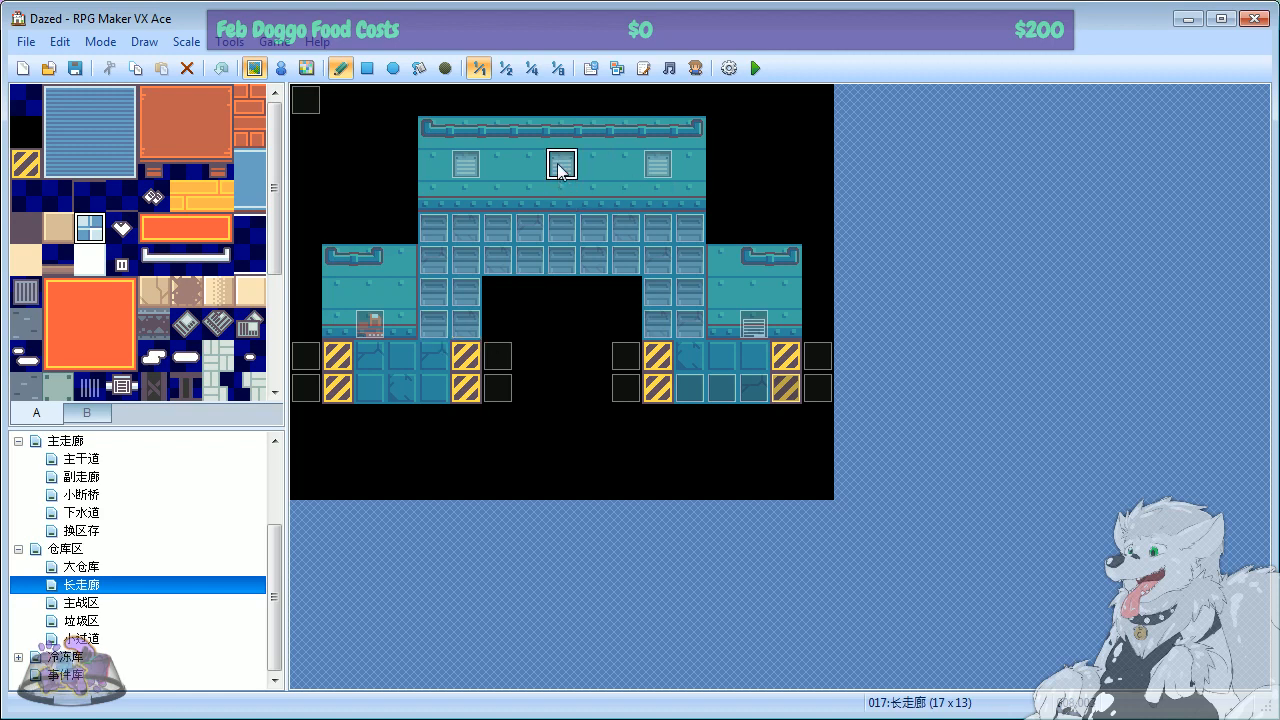
Step: Browse the B tileset and select the framed vent tile beside the vertical grate tile
left_click_drag(277, 236, 248, 292)
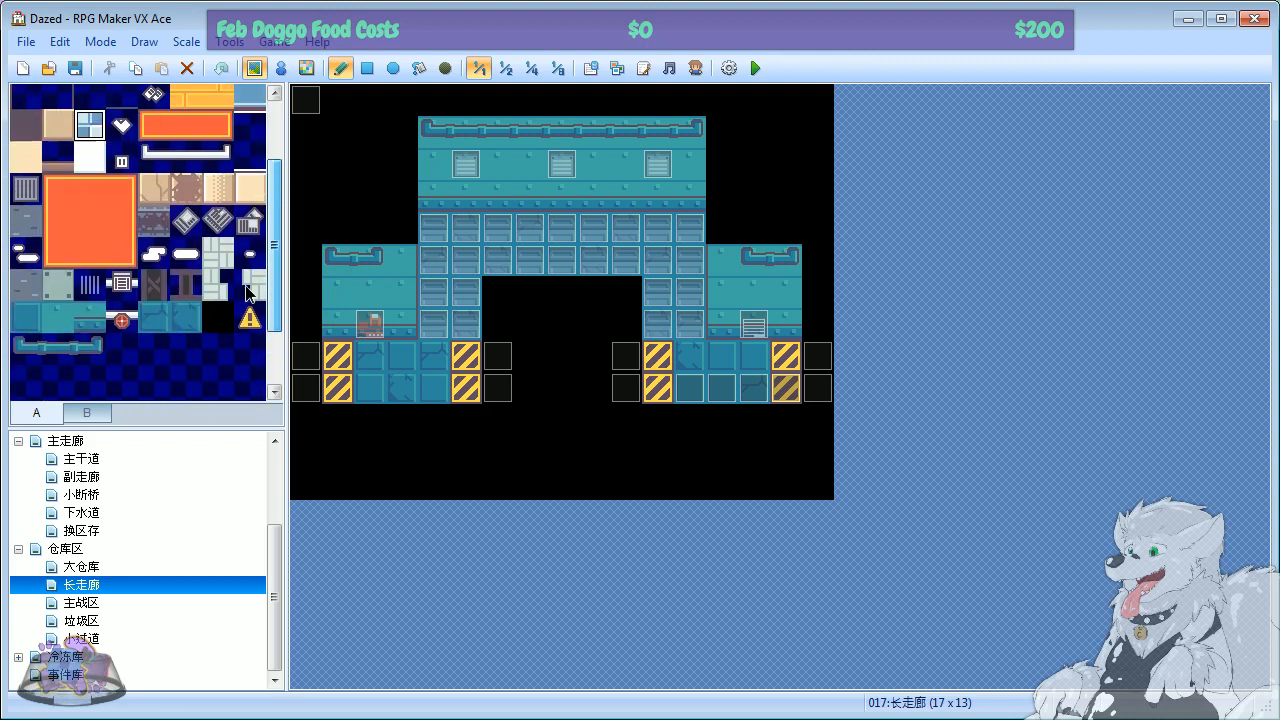
left_click(86, 412)
mouse_move(279, 176)
left_mouse_down()
mouse_move(281, 258)
mouse_move(281, 195)
left_mouse_up()
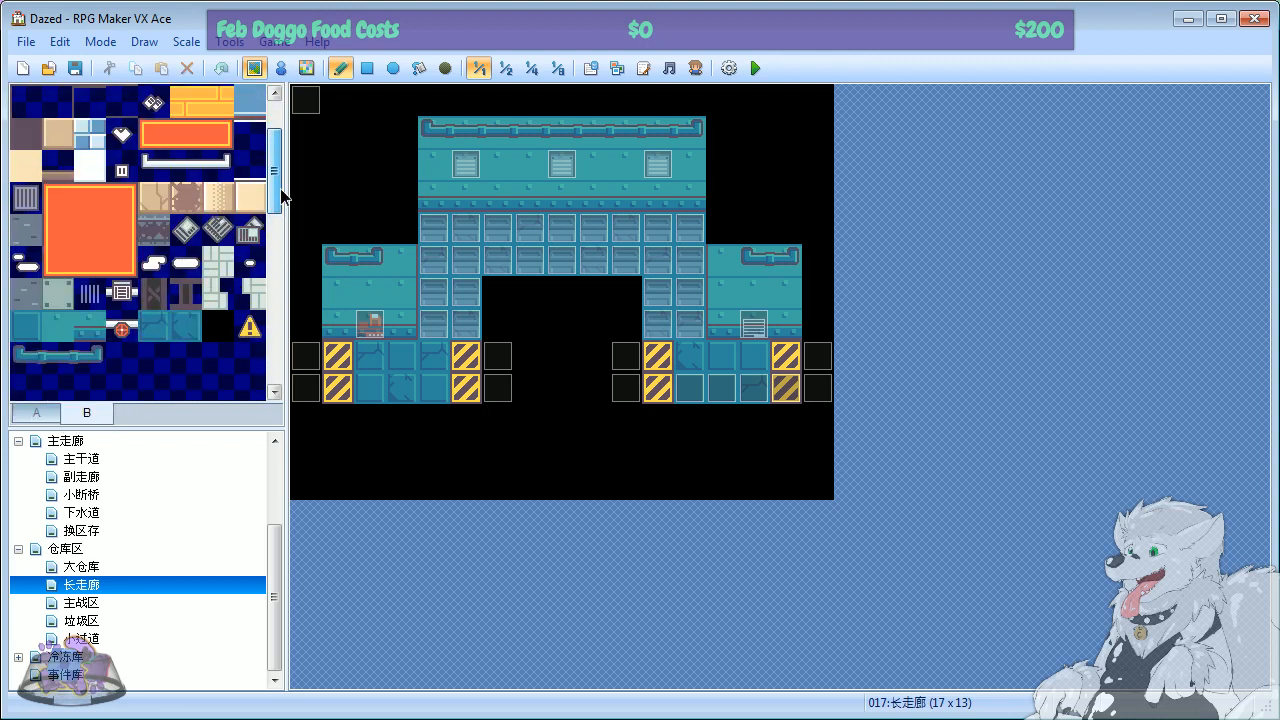
left_click(121, 294)
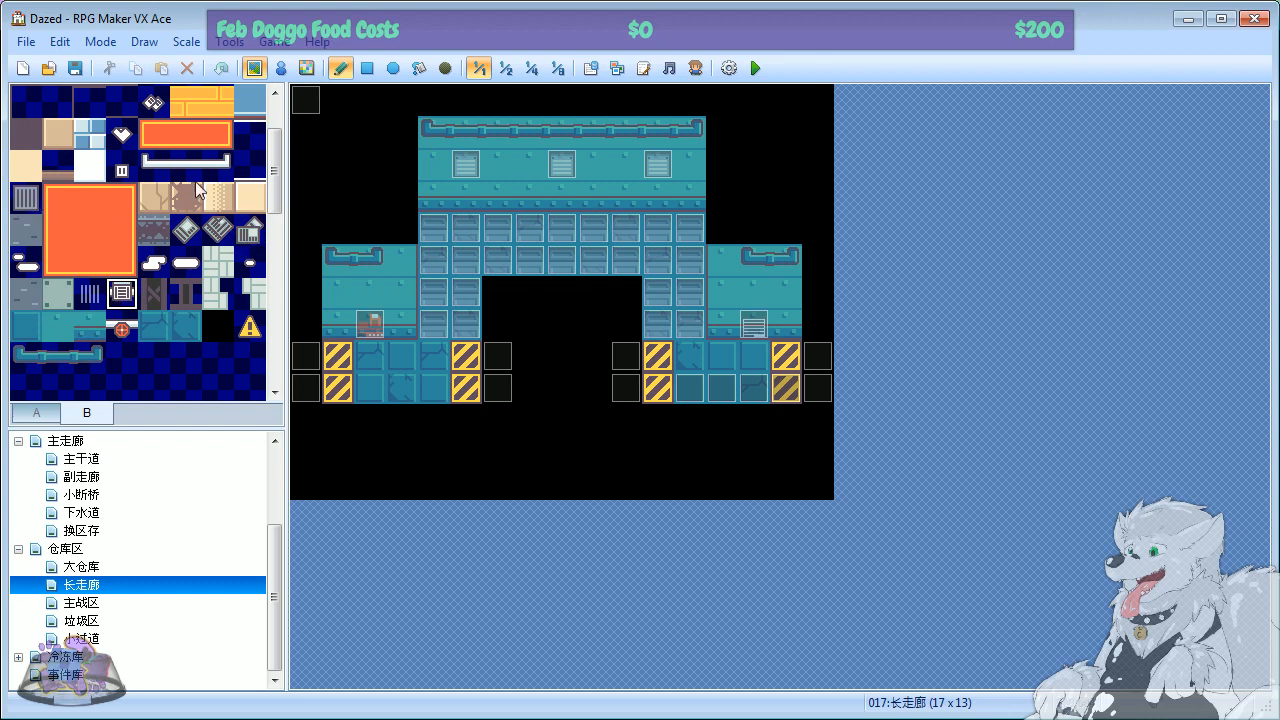
mouse_move(277, 190)
left_mouse_down()
mouse_move(275, 140)
mouse_move(268, 222)
mouse_move(266, 203)
left_mouse_up()
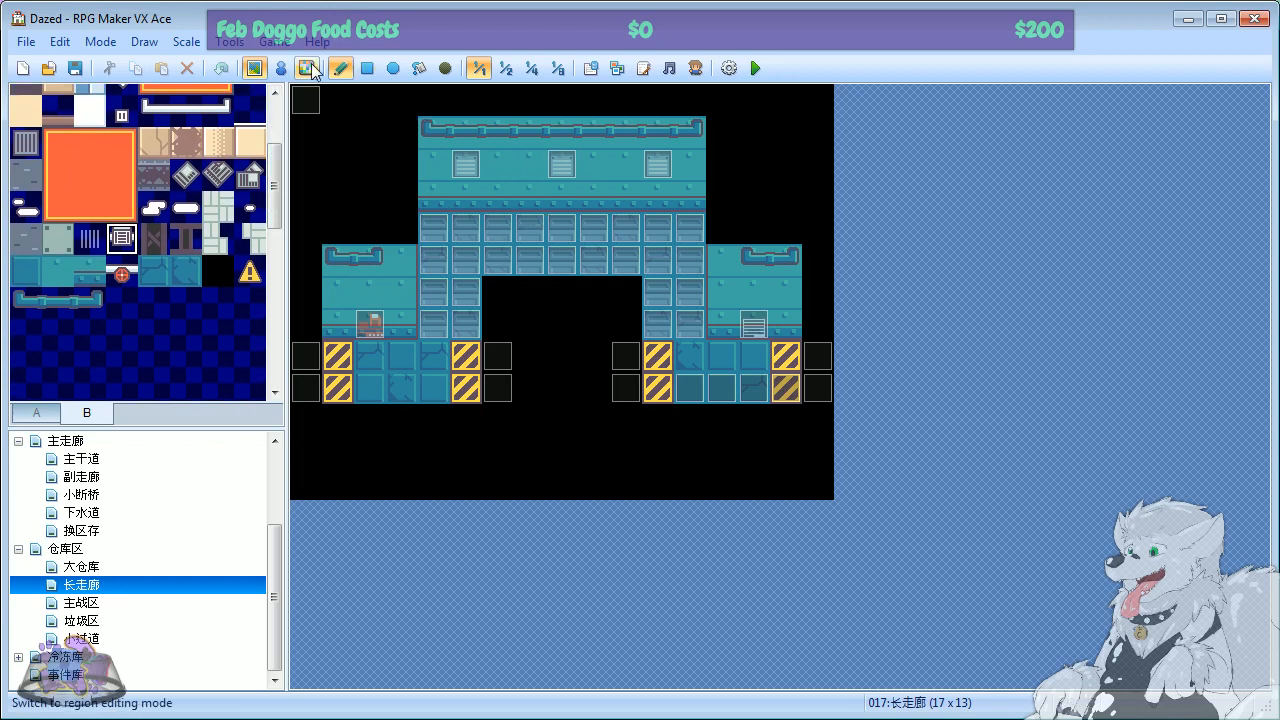
Step: Inspect the event on the middle wall vent of 长走廊, and close it without changes
left_click(281, 67)
double_click(557, 170)
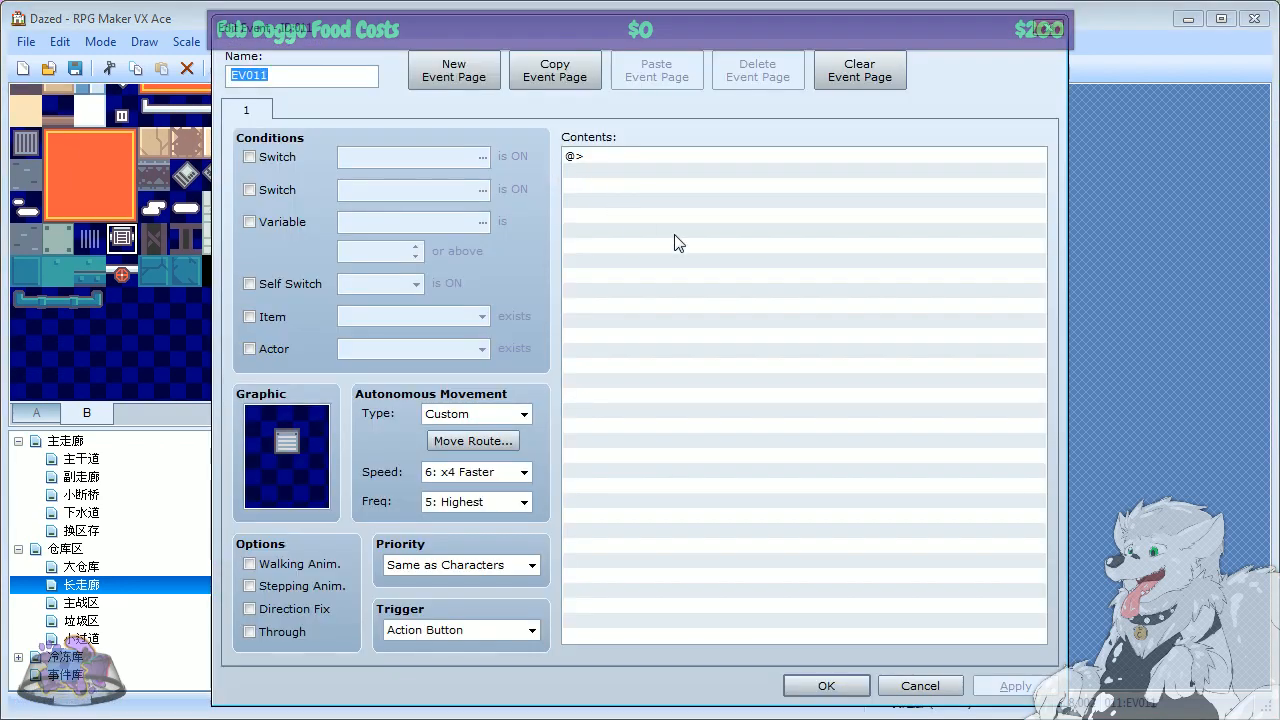
left_click(1049, 29)
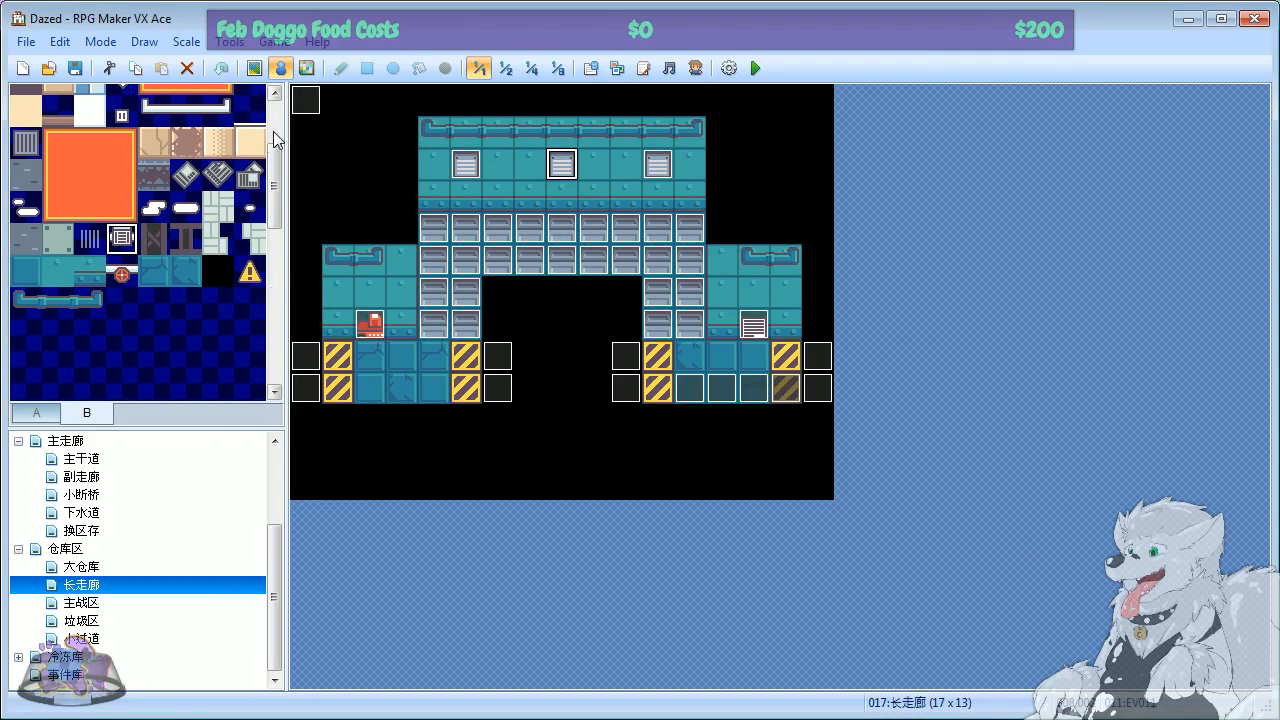
Step: Return to map editing and paint the single paper-stack tile over the middle wall vent of 长走廊
left_click(256, 67)
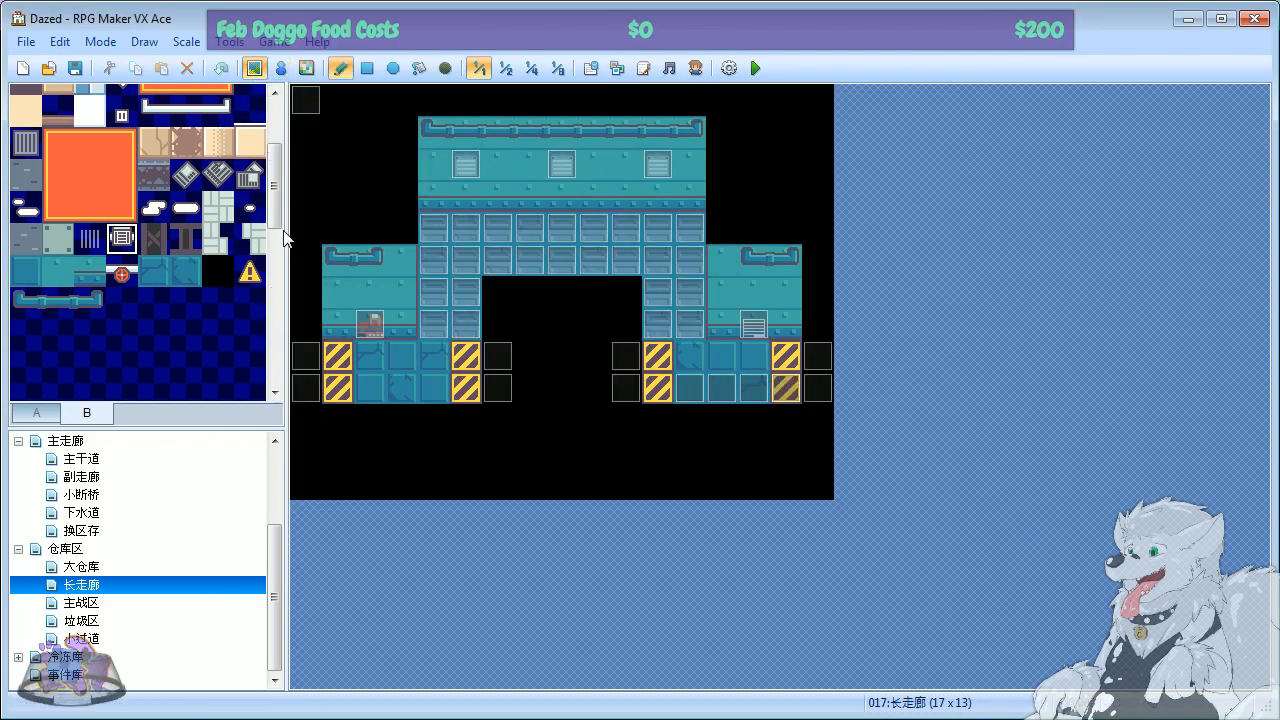
left_click_drag(277, 193, 283, 135)
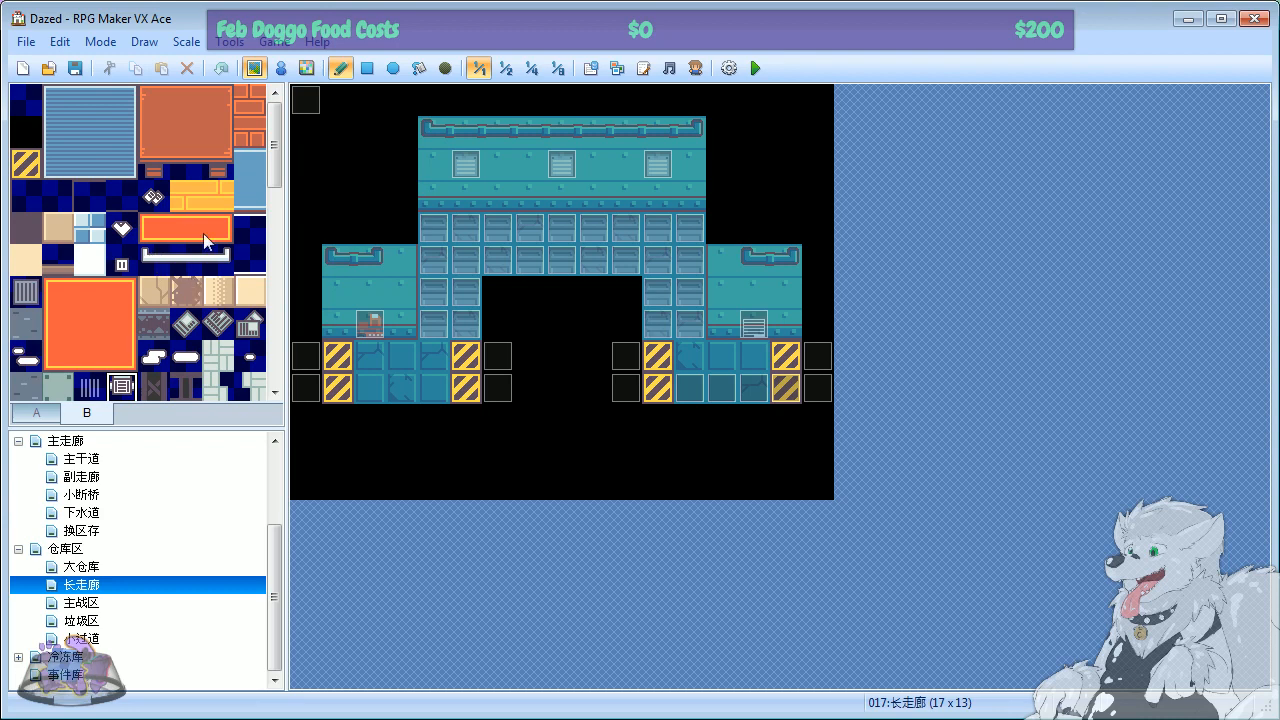
left_click(186, 324)
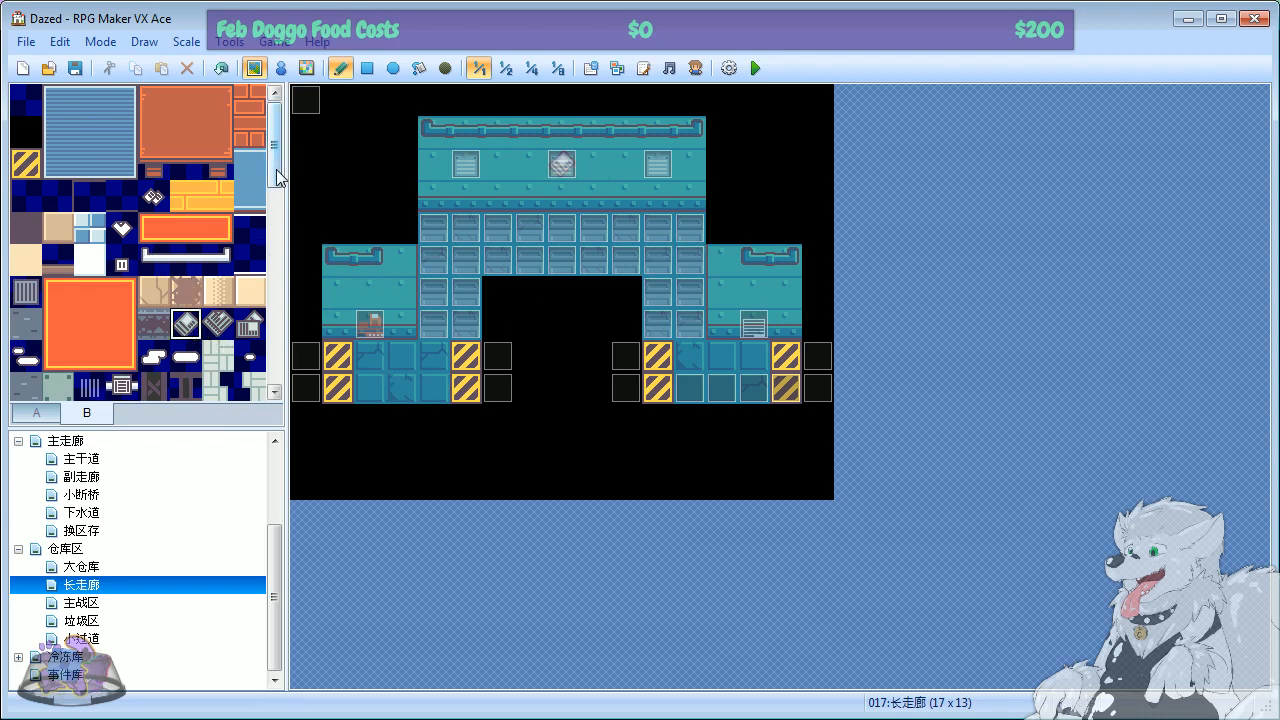
left_click_drag(277, 123, 250, 153)
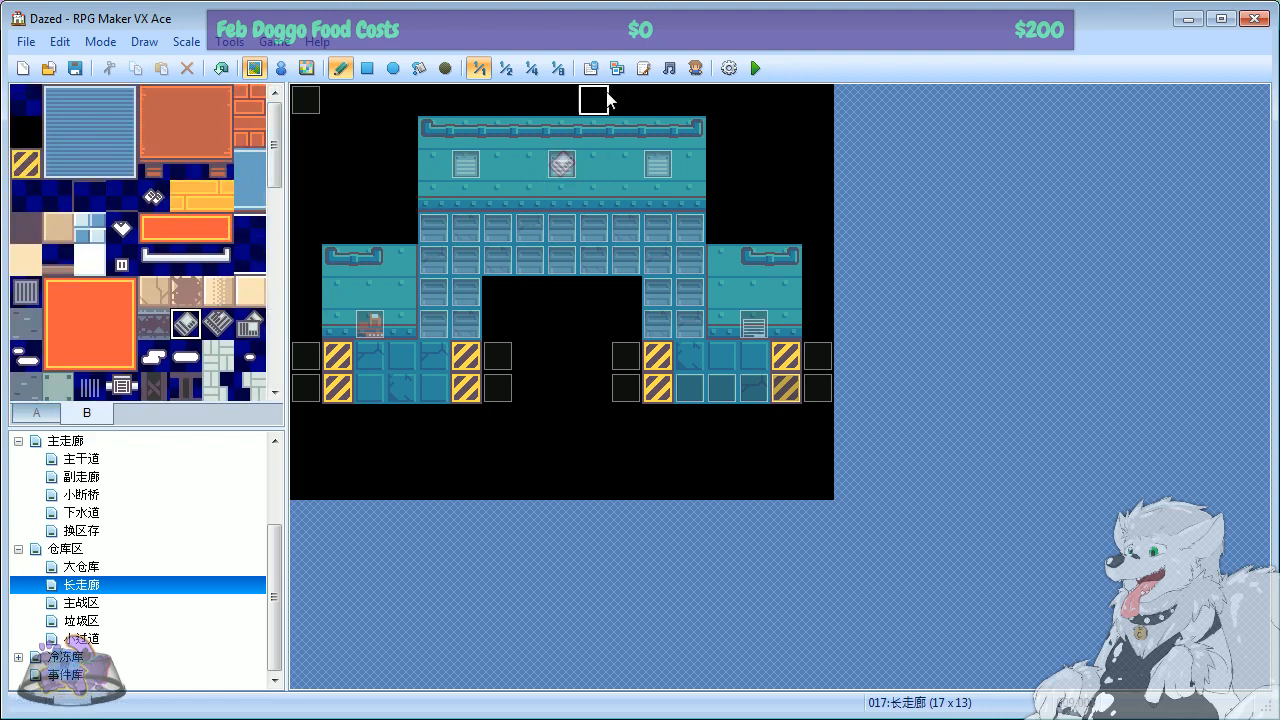
Step: Look over the remaining 仓库区 maps 主战区, 垃圾区 and 小过道
left_click(97, 603)
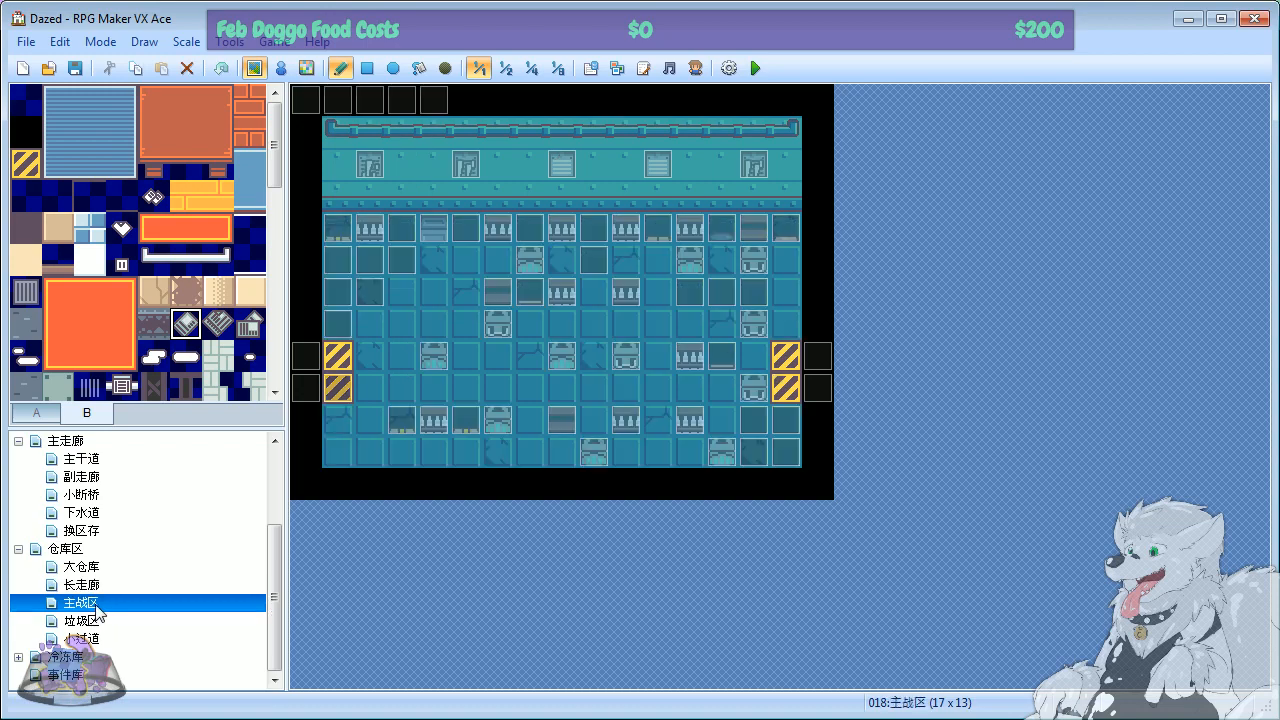
left_click(97, 621)
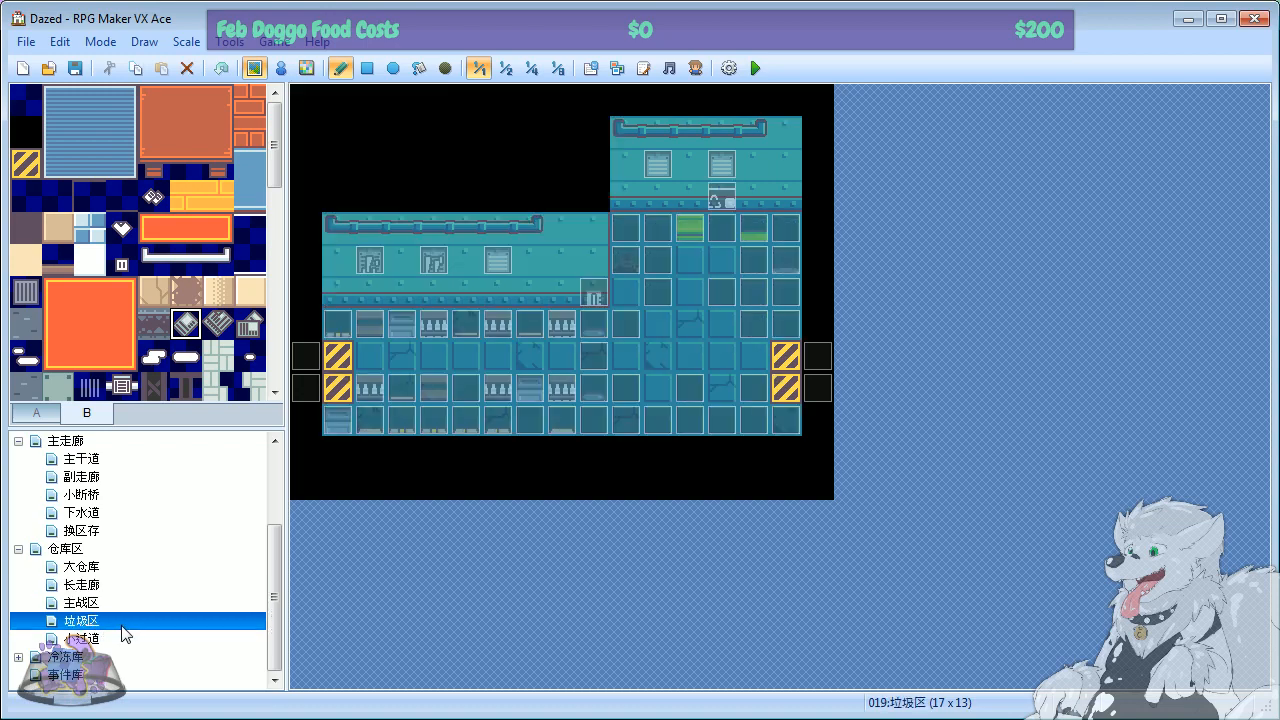
left_click(96, 603)
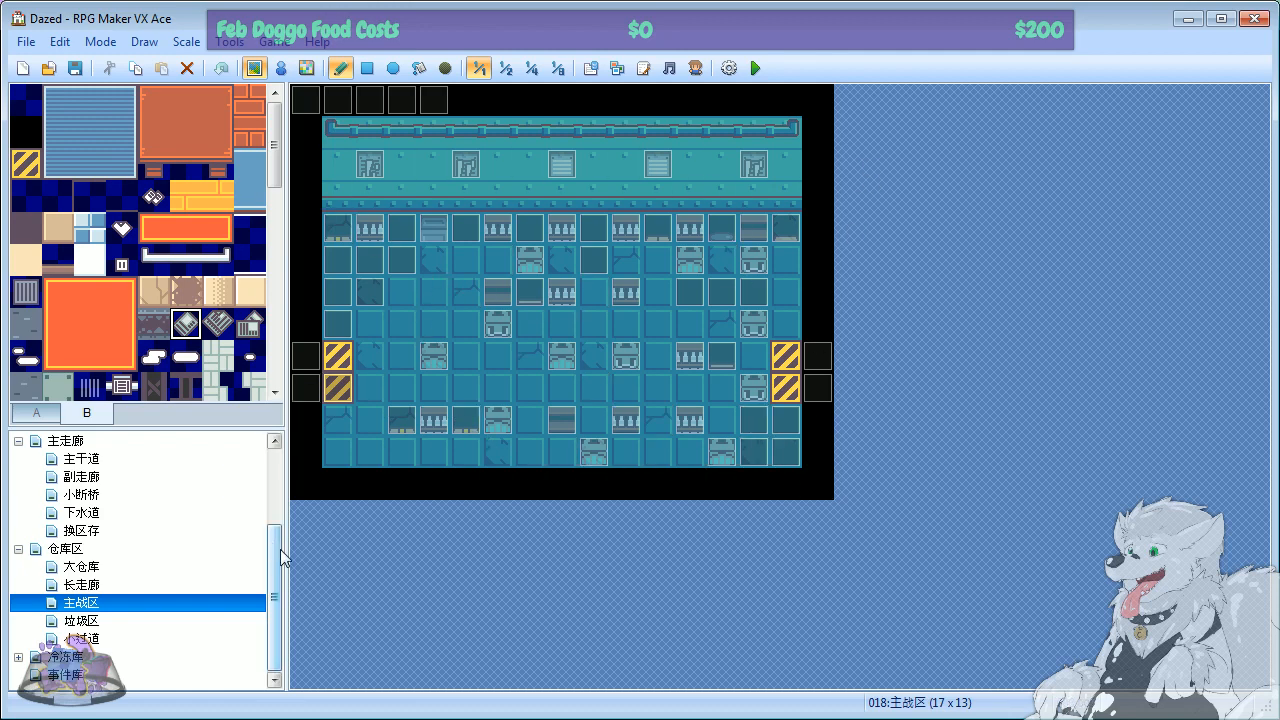
left_click(80, 620)
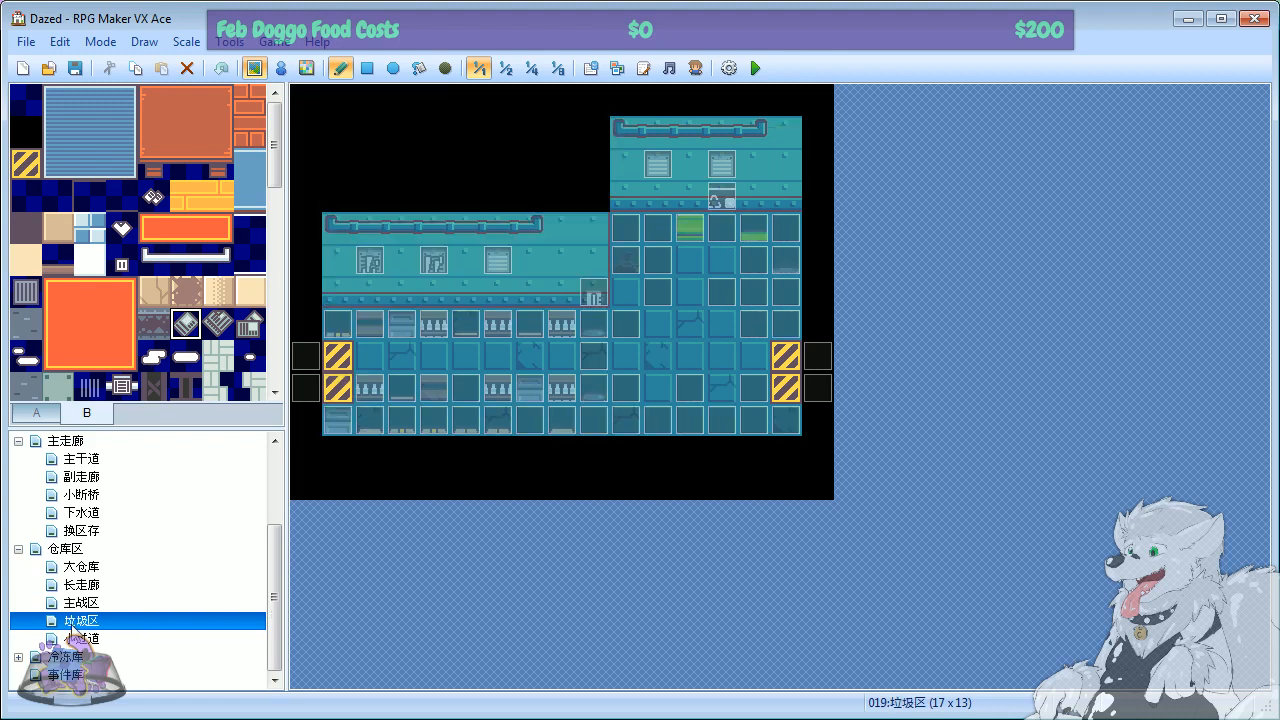
left_click(106, 640)
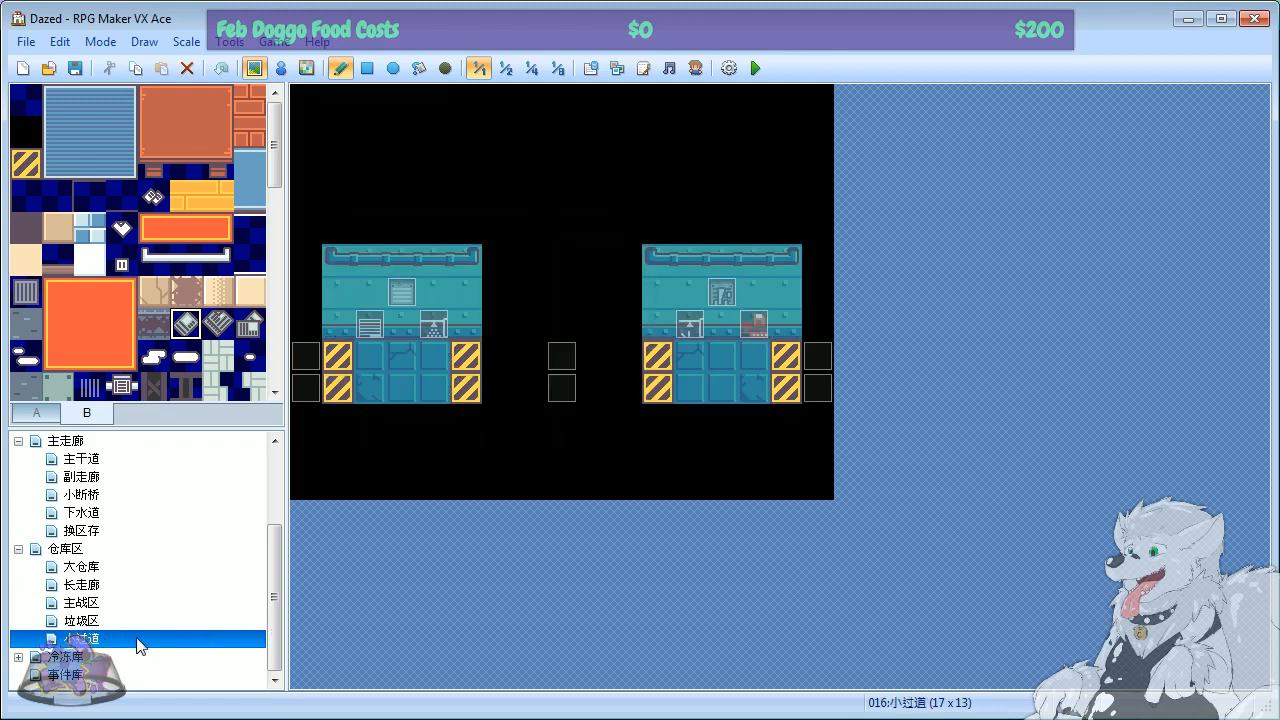
Step: Expand the 冷冻库 map group and view 冷冻库, 内部一, 内部二, 内部三 and 区域四
double_click(40, 658)
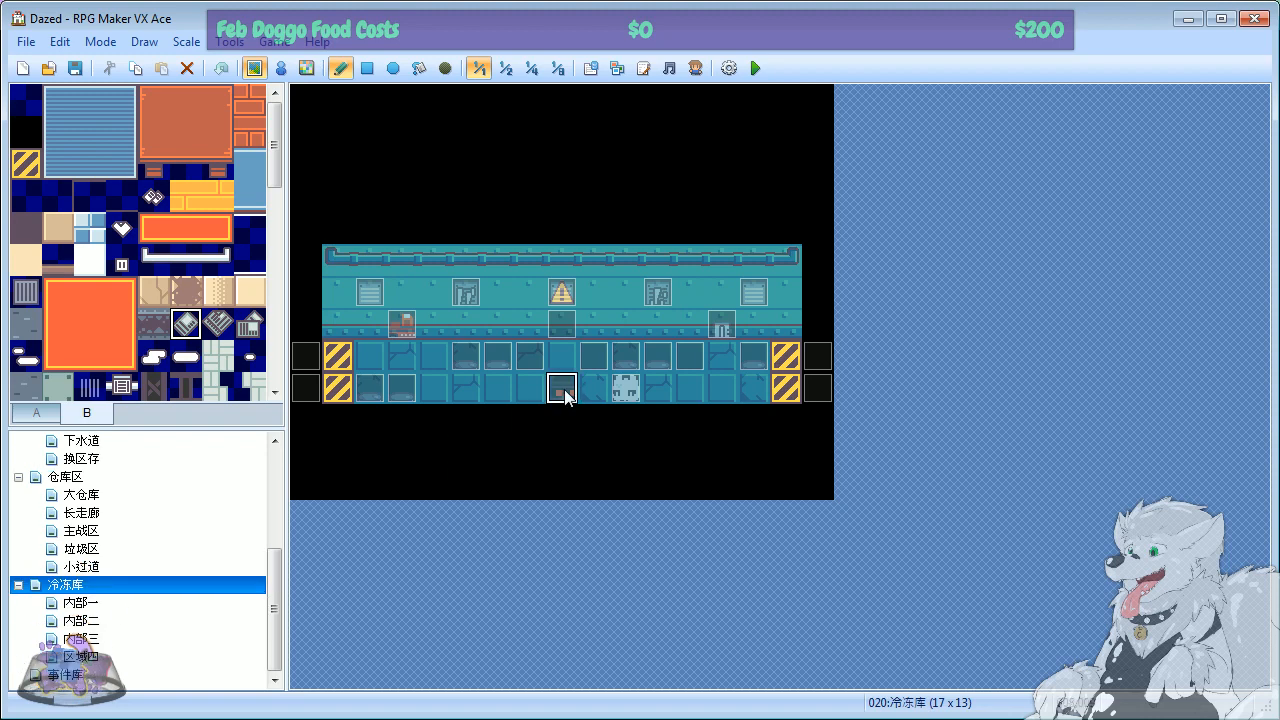
left_click(72, 604)
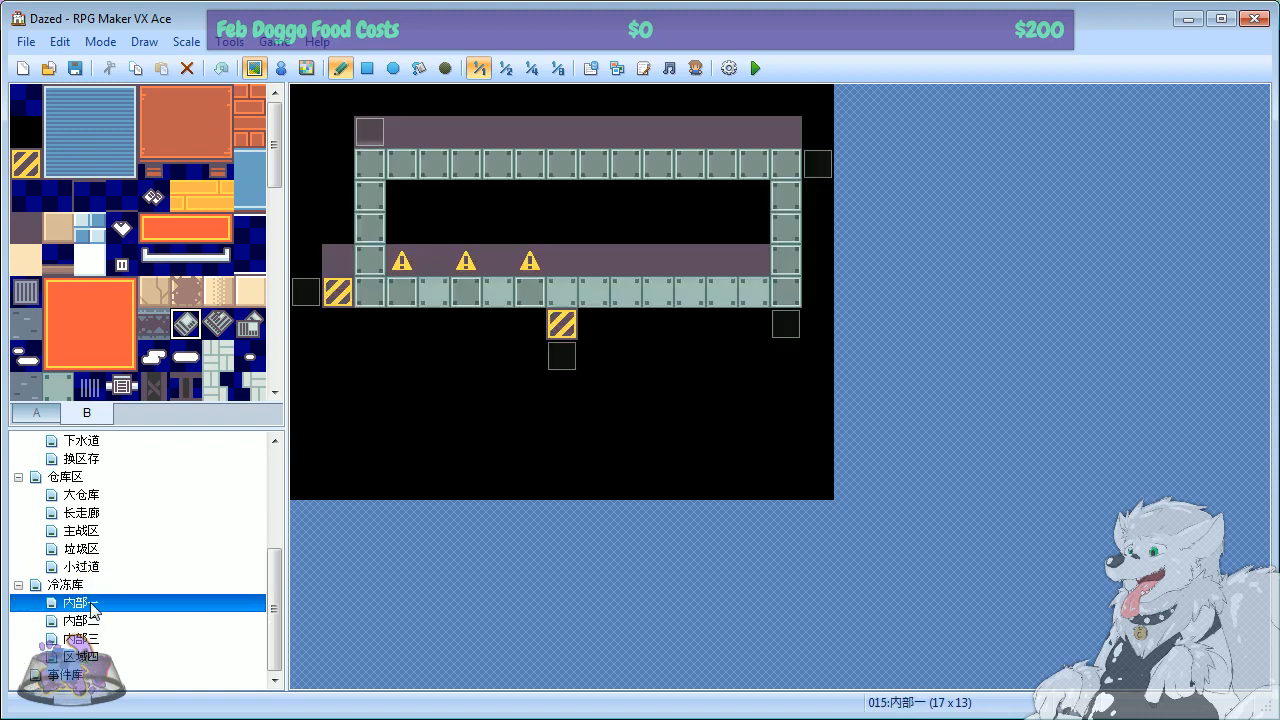
left_click(88, 622)
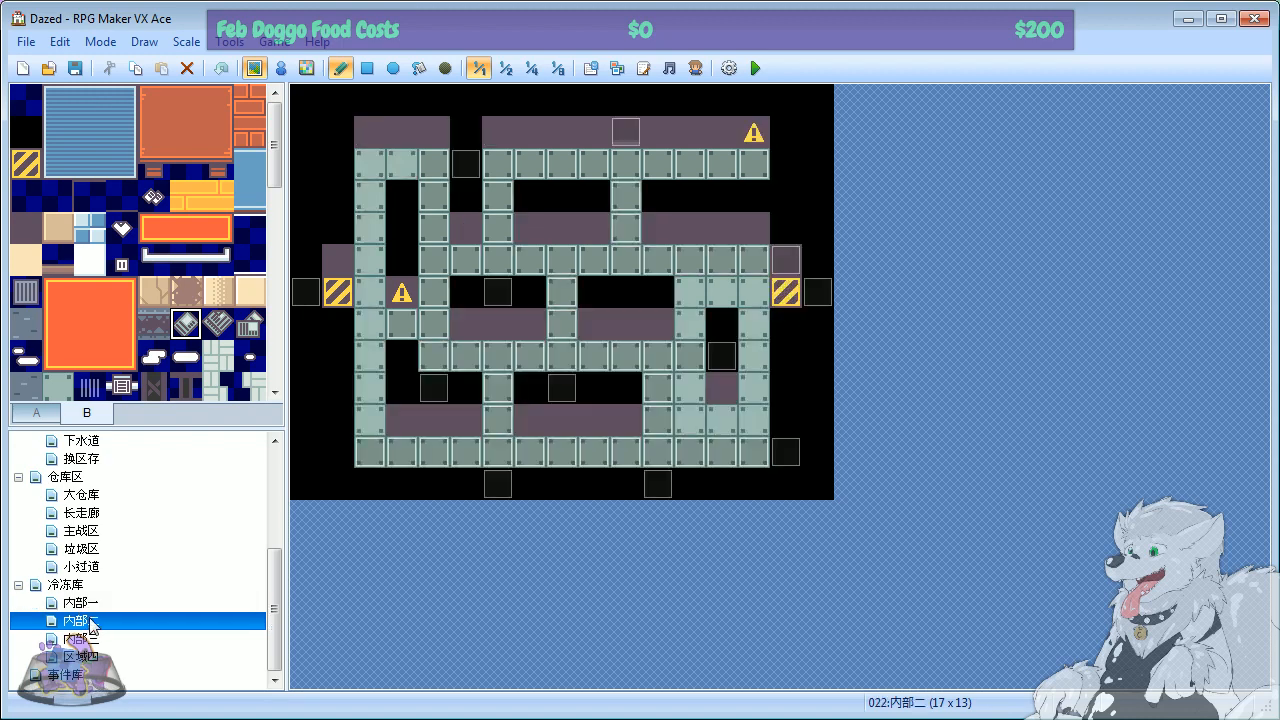
left_click(100, 640)
left_click(92, 657)
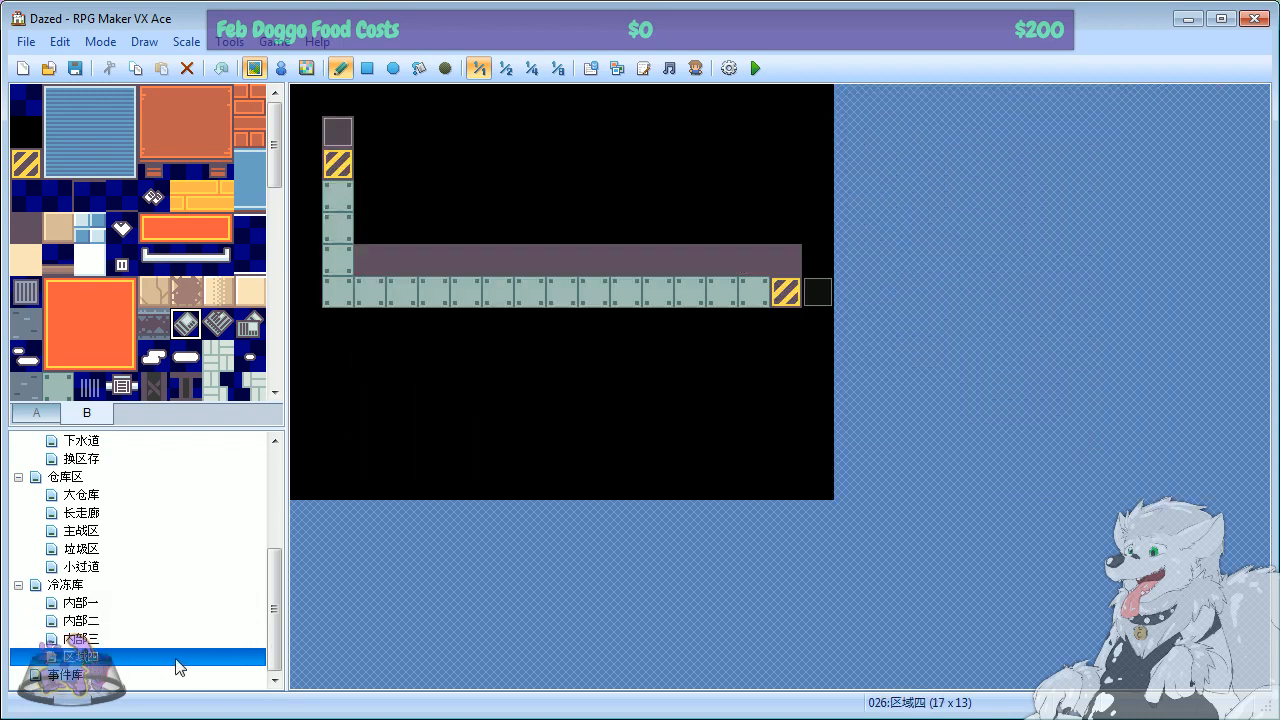
Step: Open the 事件库 map and examine the commands of its 格子定位 event
left_click(40, 680)
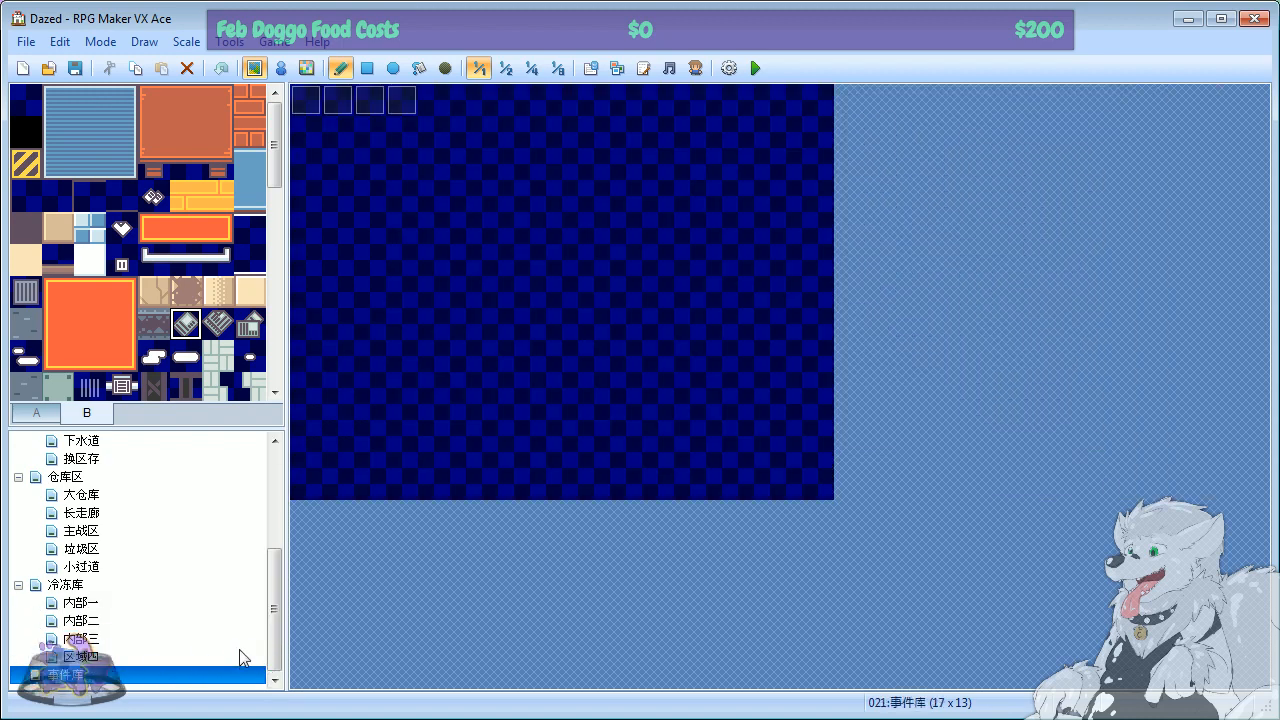
left_click(100, 655)
left_click(92, 676)
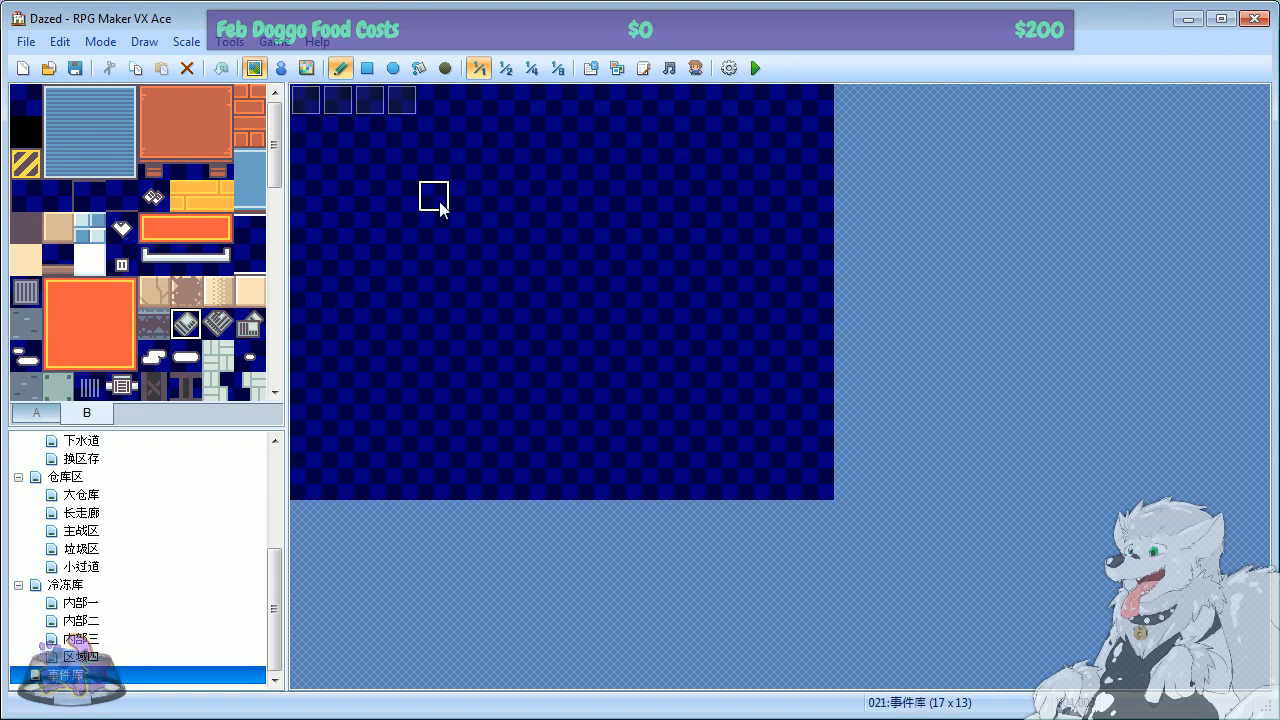
left_click(281, 68)
double_click(308, 100)
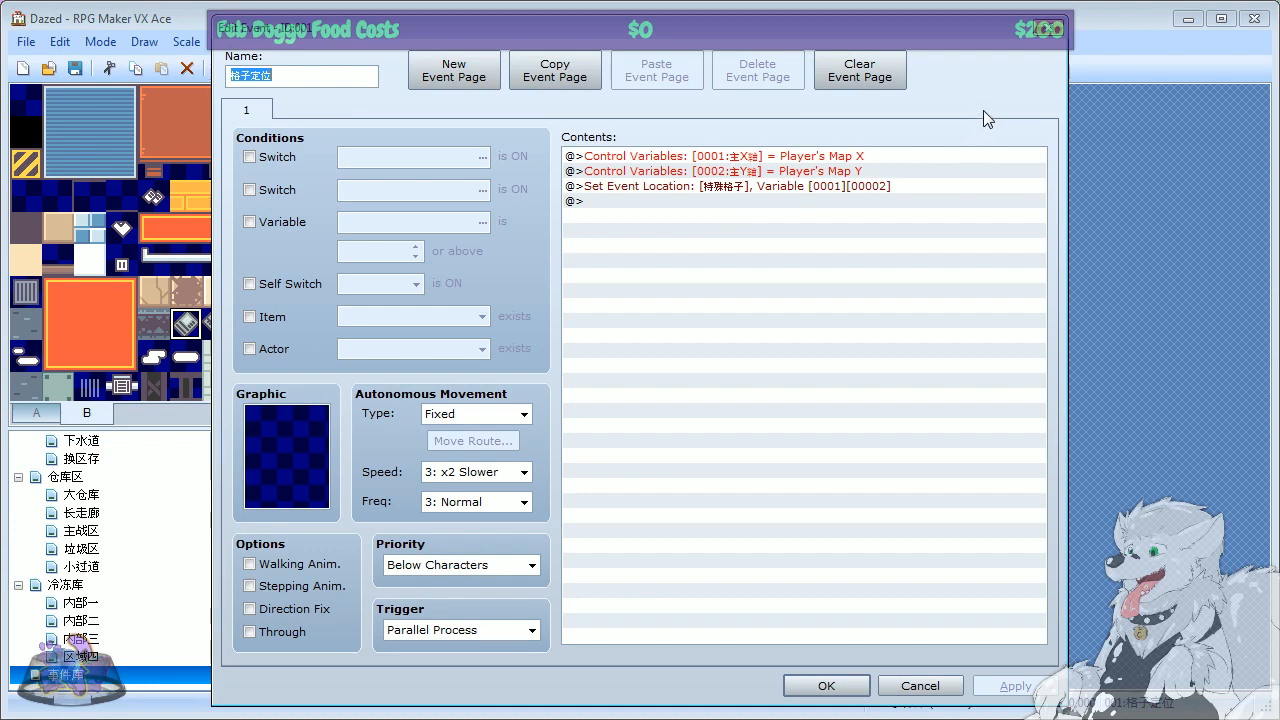
left_click(1047, 29)
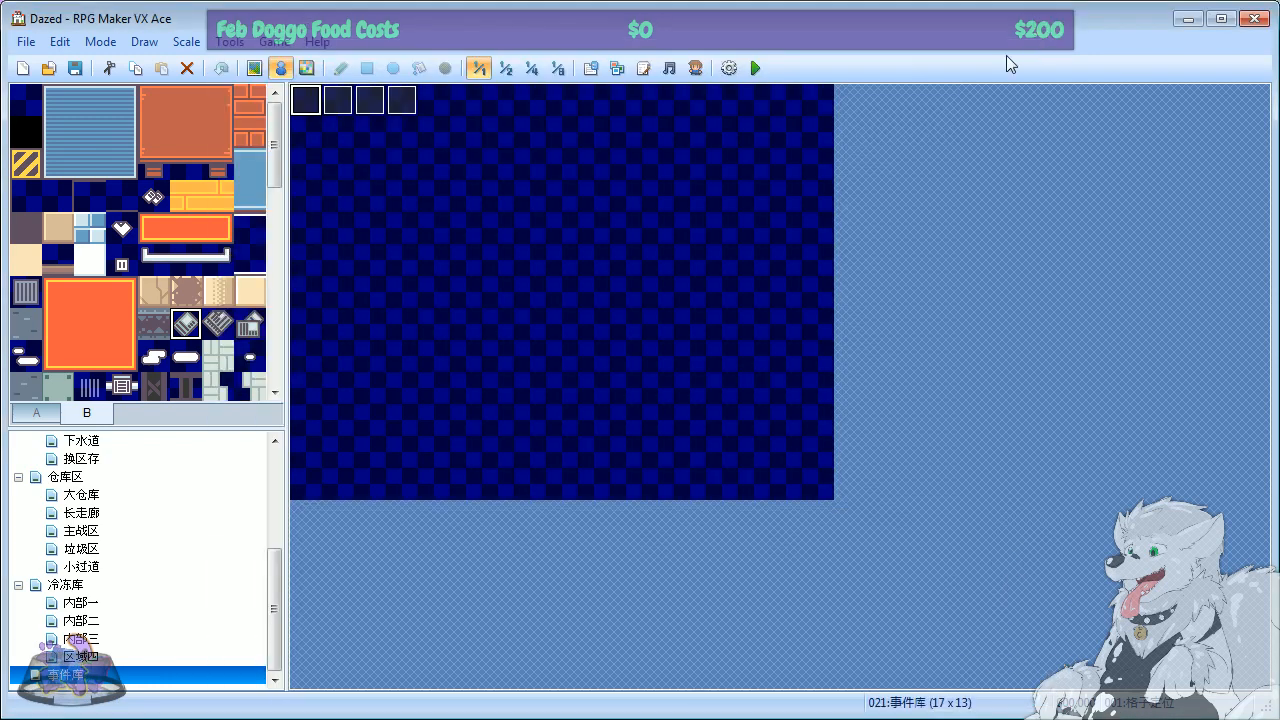
Step: Examine pages 2 and 3 of the 特殊格子 event on the 事件库 map
double_click(330, 100)
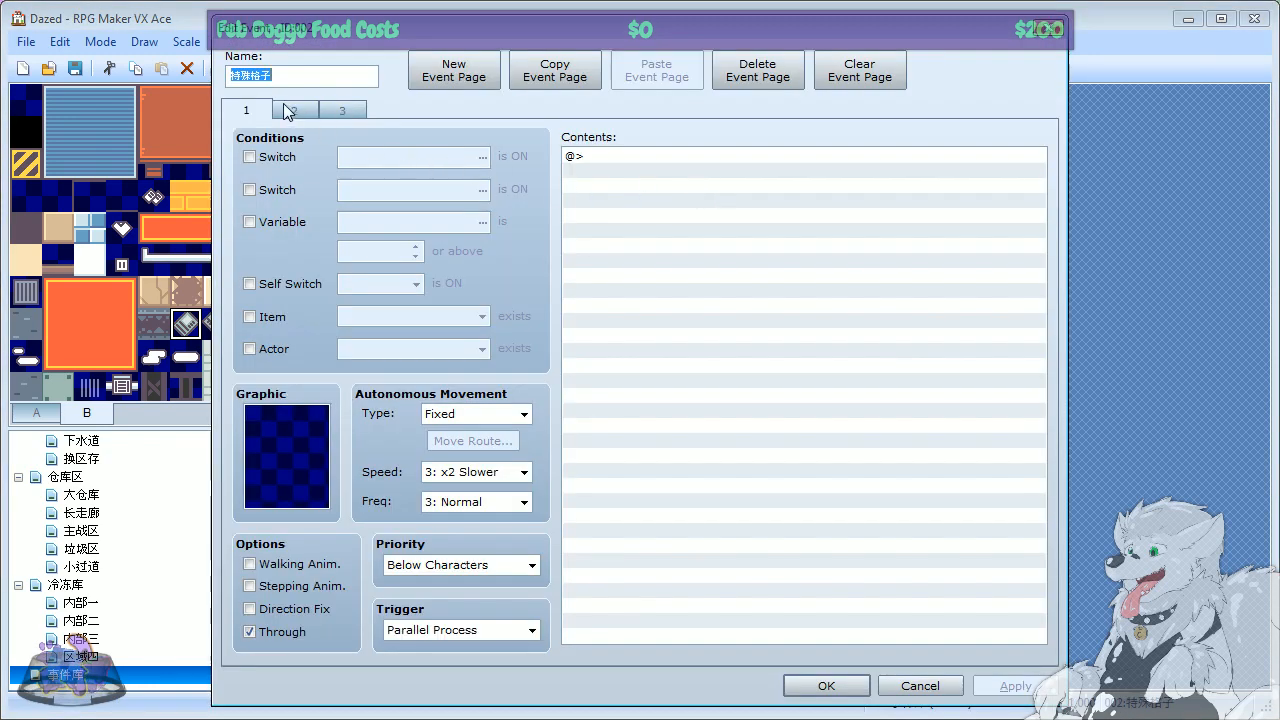
left_click(287, 110)
left_click(320, 111)
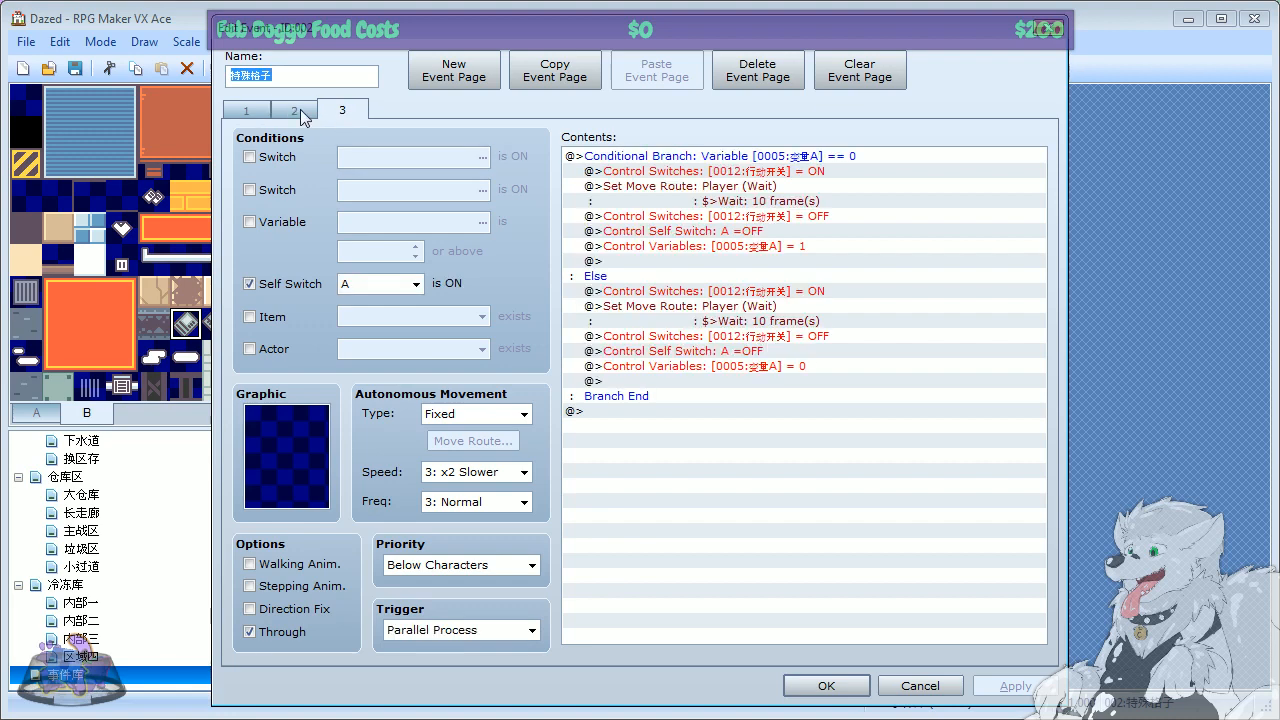
left_click(1047, 29)
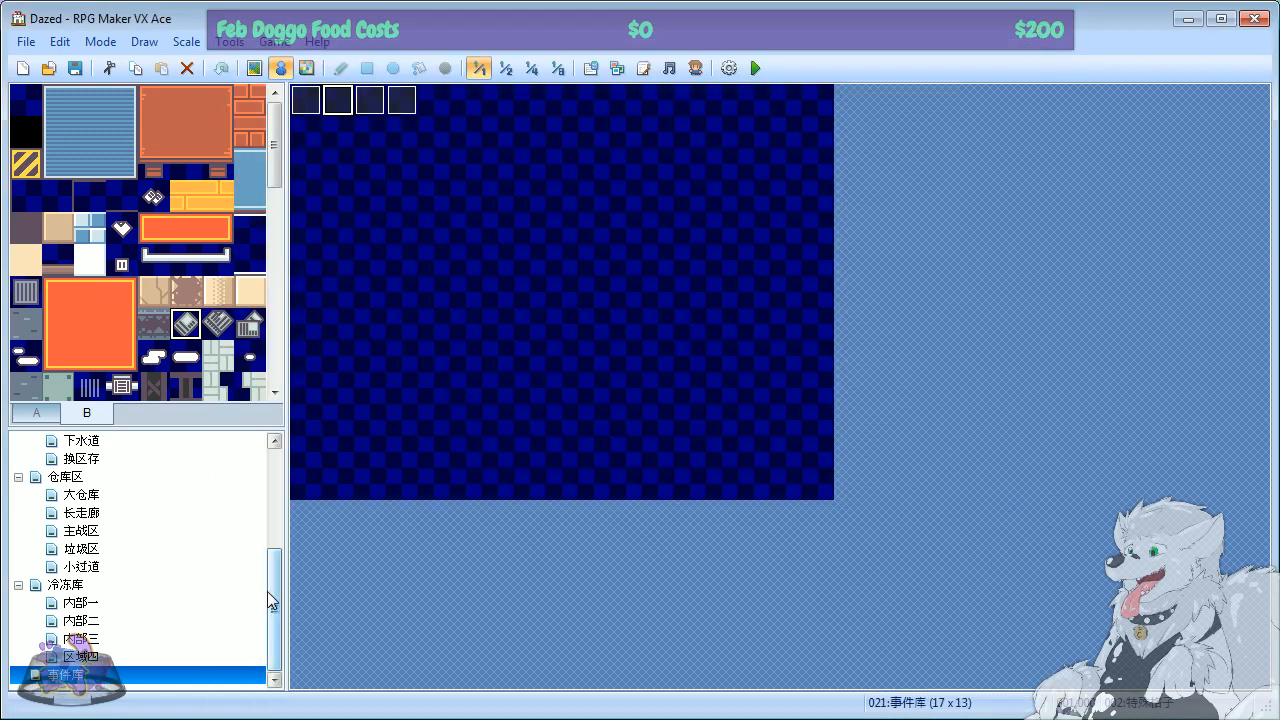
Step: View the 希之家 group's maps, from 希之家 and 卫生间 to 初始地
left_click_drag(267, 591, 267, 470)
left_click(72, 461)
left_click(77, 478)
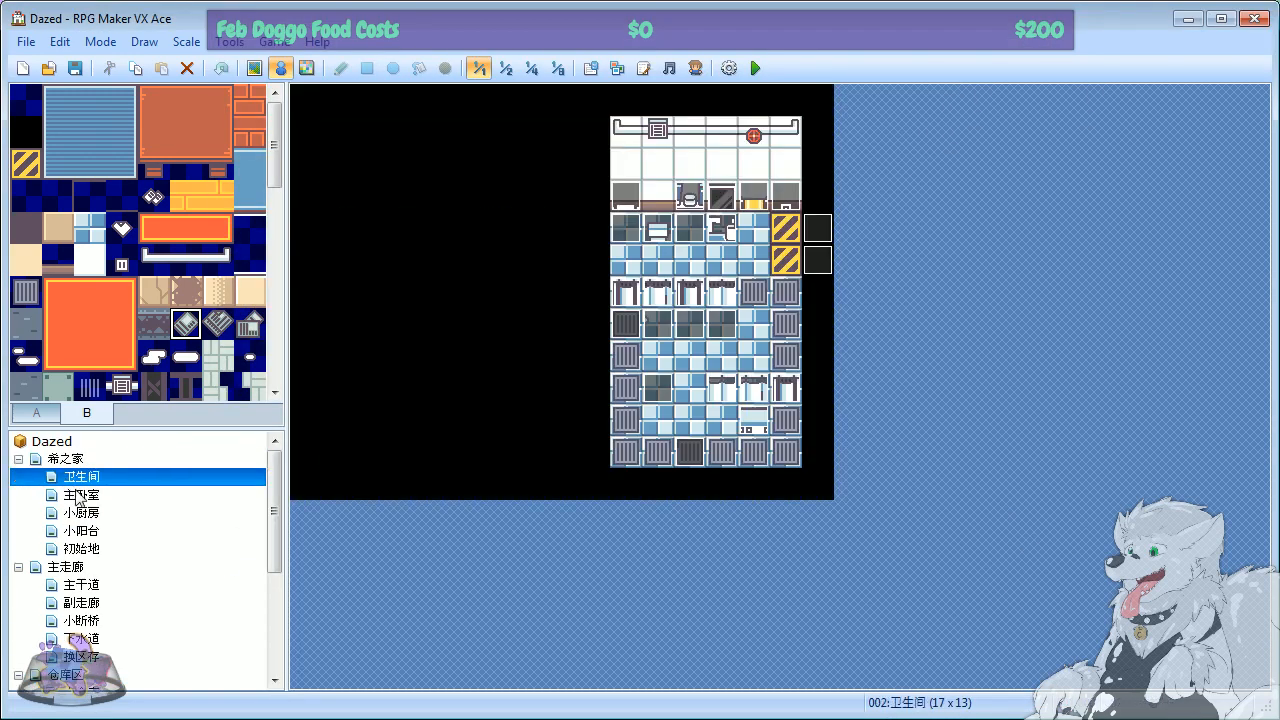
left_click(80, 549)
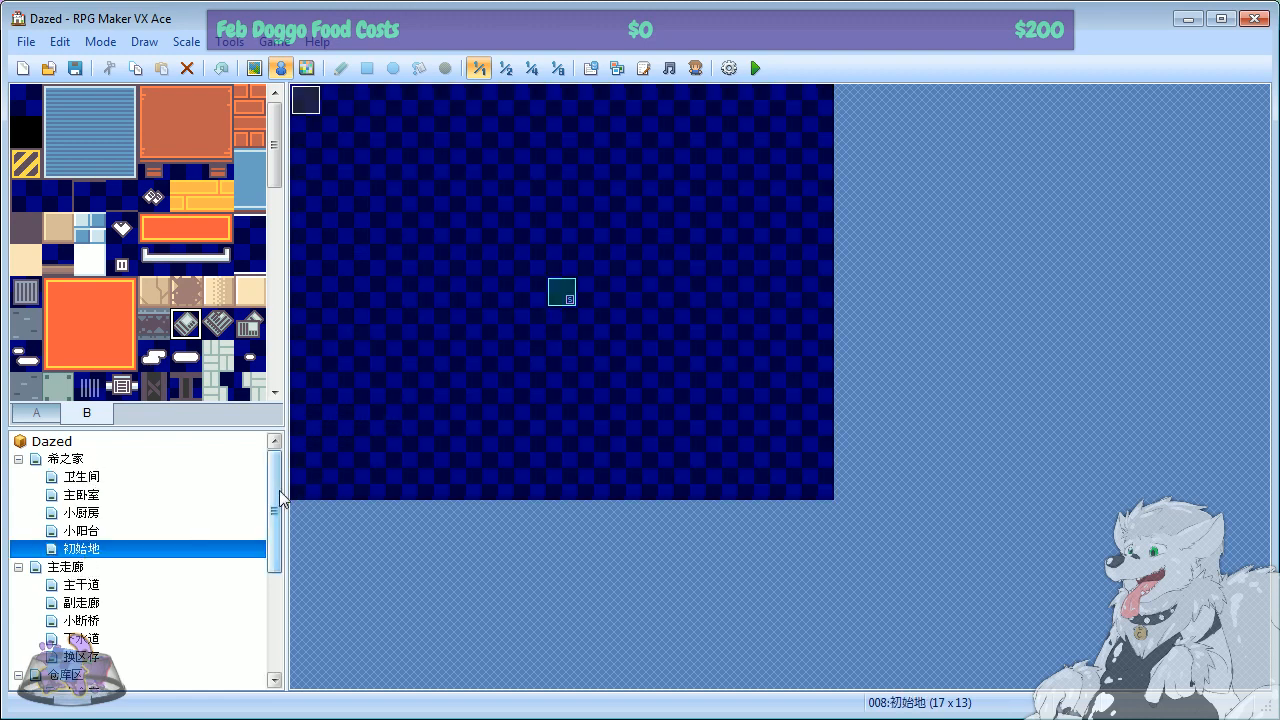
left_click(567, 303)
left_click(601, 305)
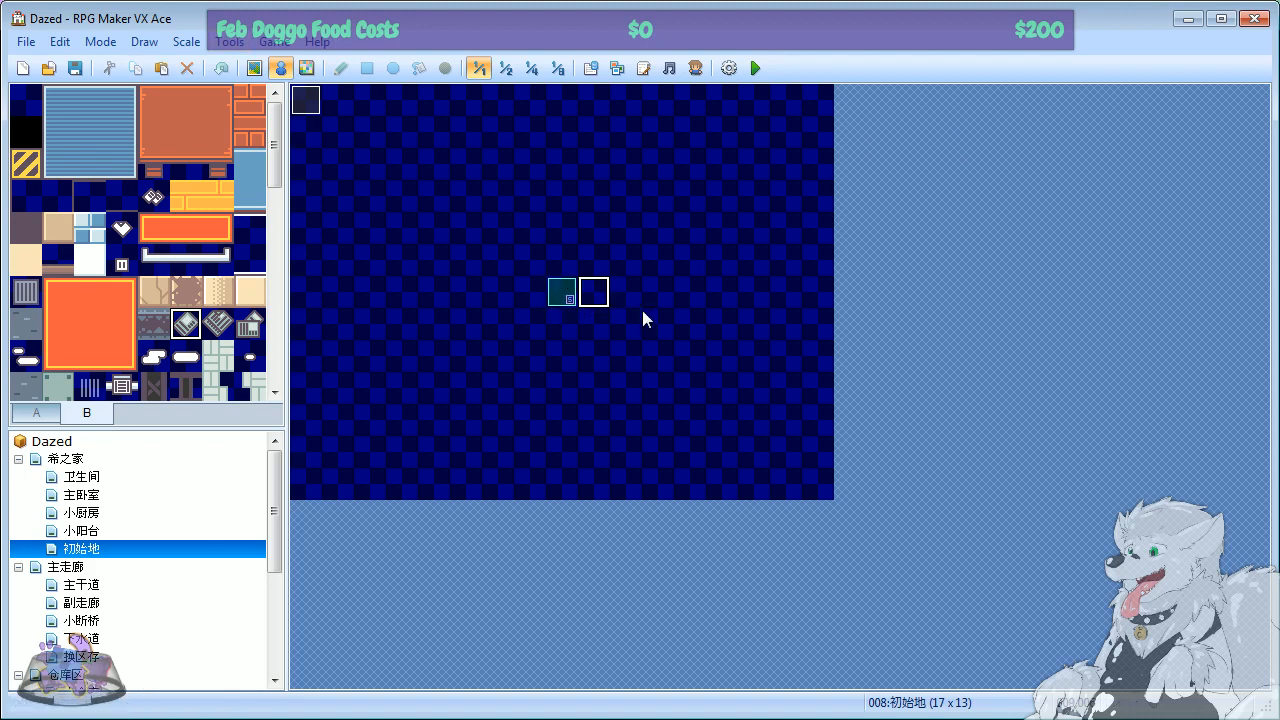
left_click(562, 303)
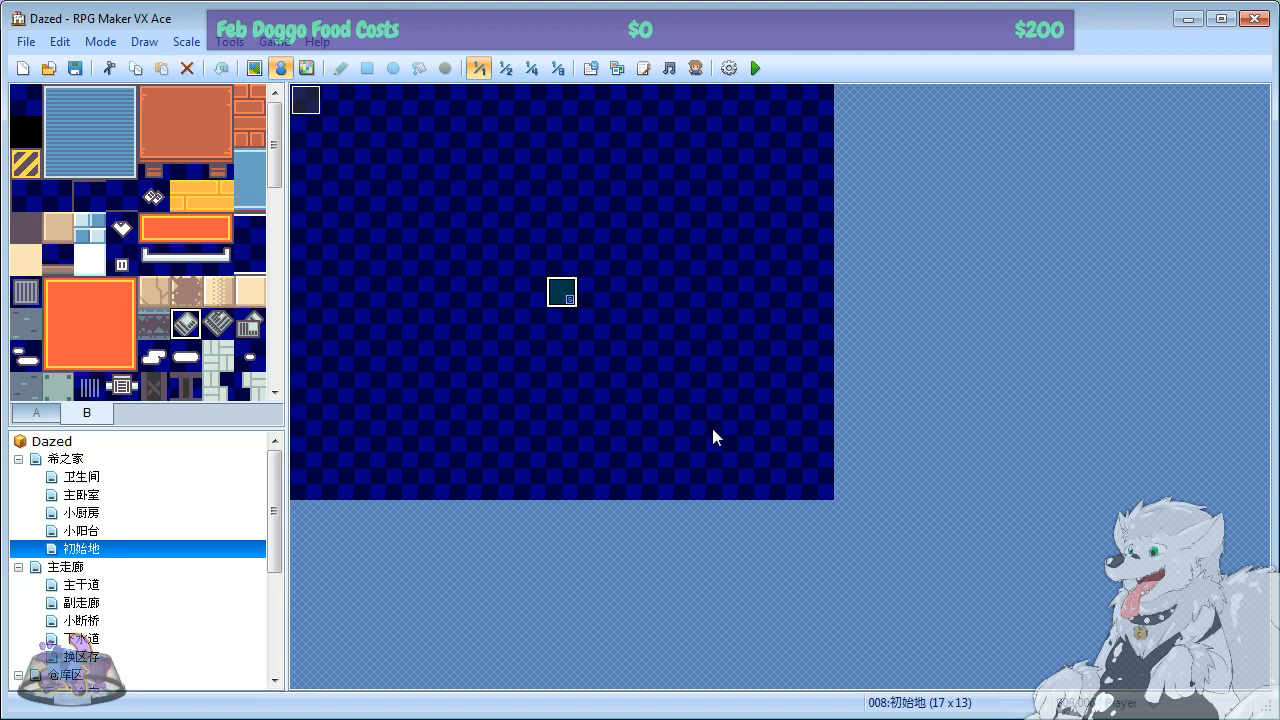
Step: Open the 事件库 map and examine the Set Move Route commands of its EV004 event
left_click_drag(274, 512, 298, 700)
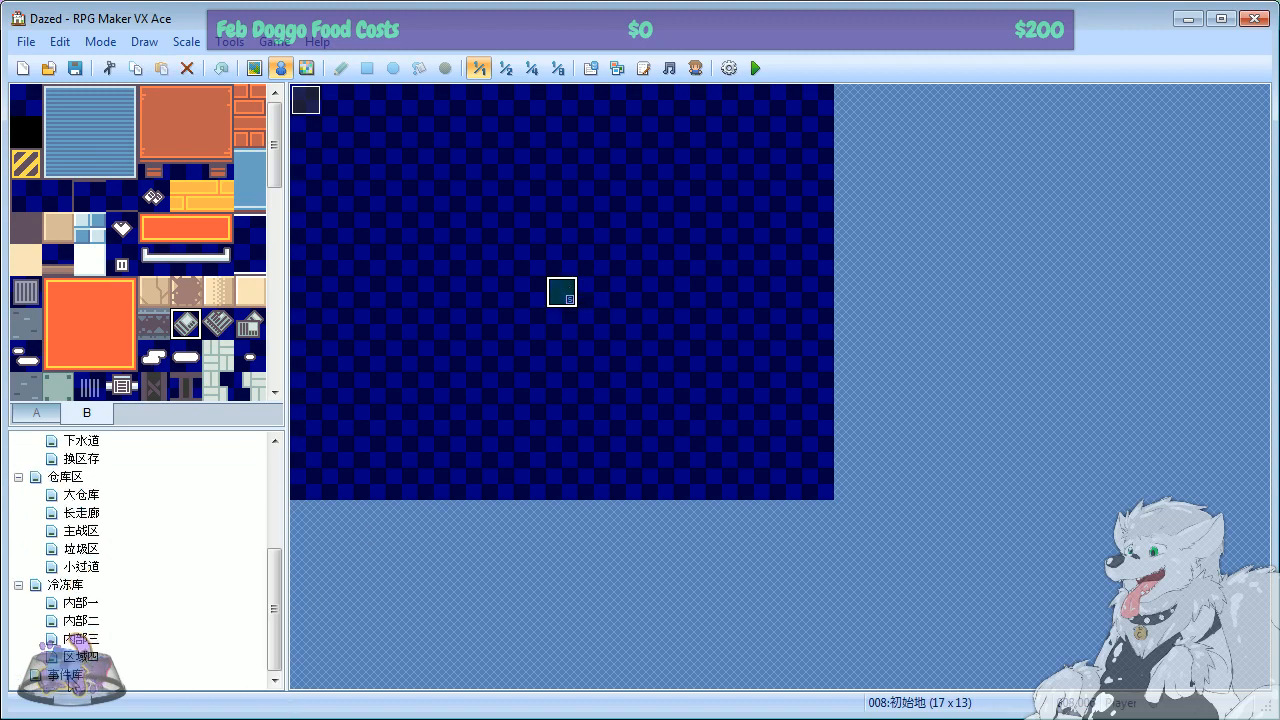
left_click(68, 676)
double_click(401, 99)
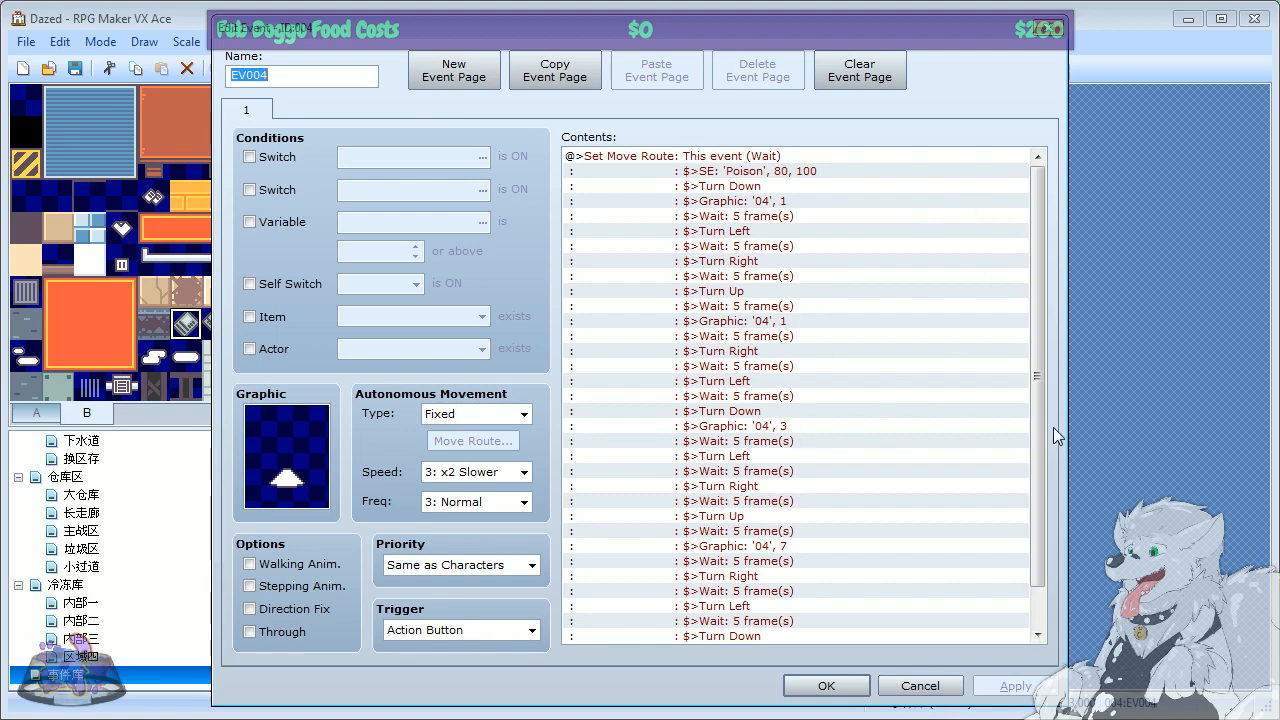
scroll(1030, 483, "down", 1)
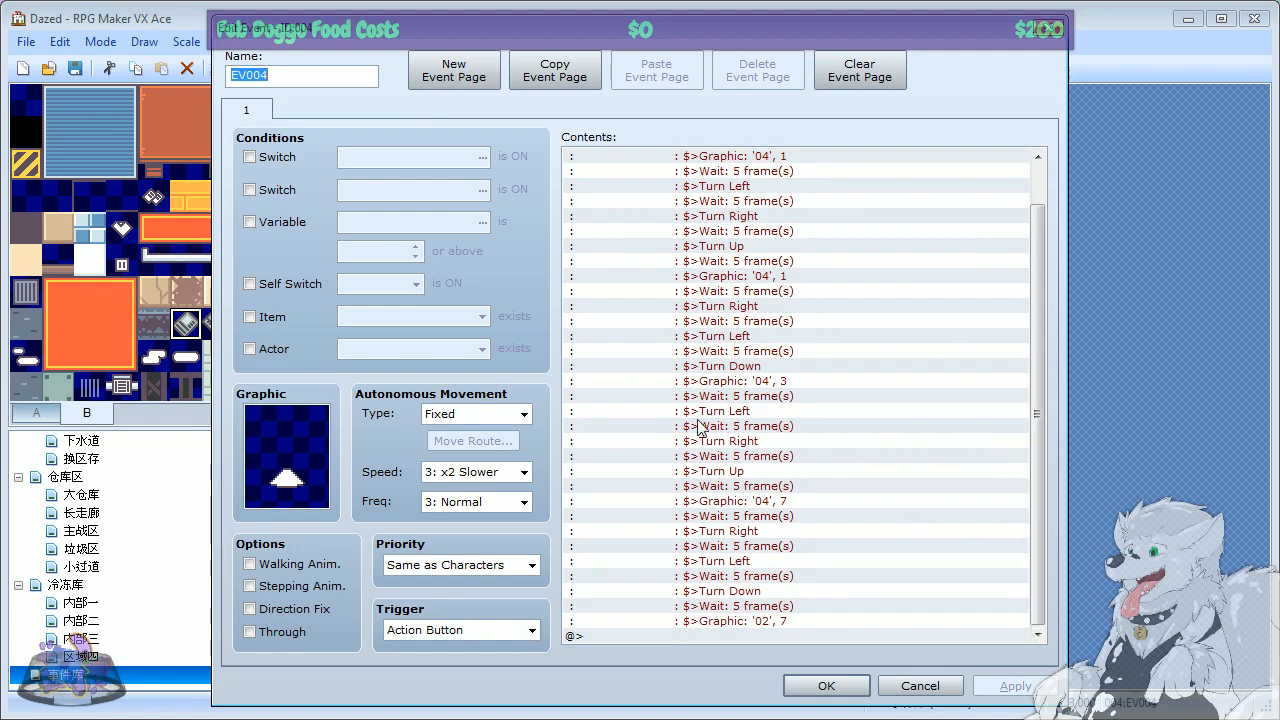
left_click(1045, 30)
Step: Examine pages 1 to 6 of the EV003 event on the 事件库 map
double_click(373, 105)
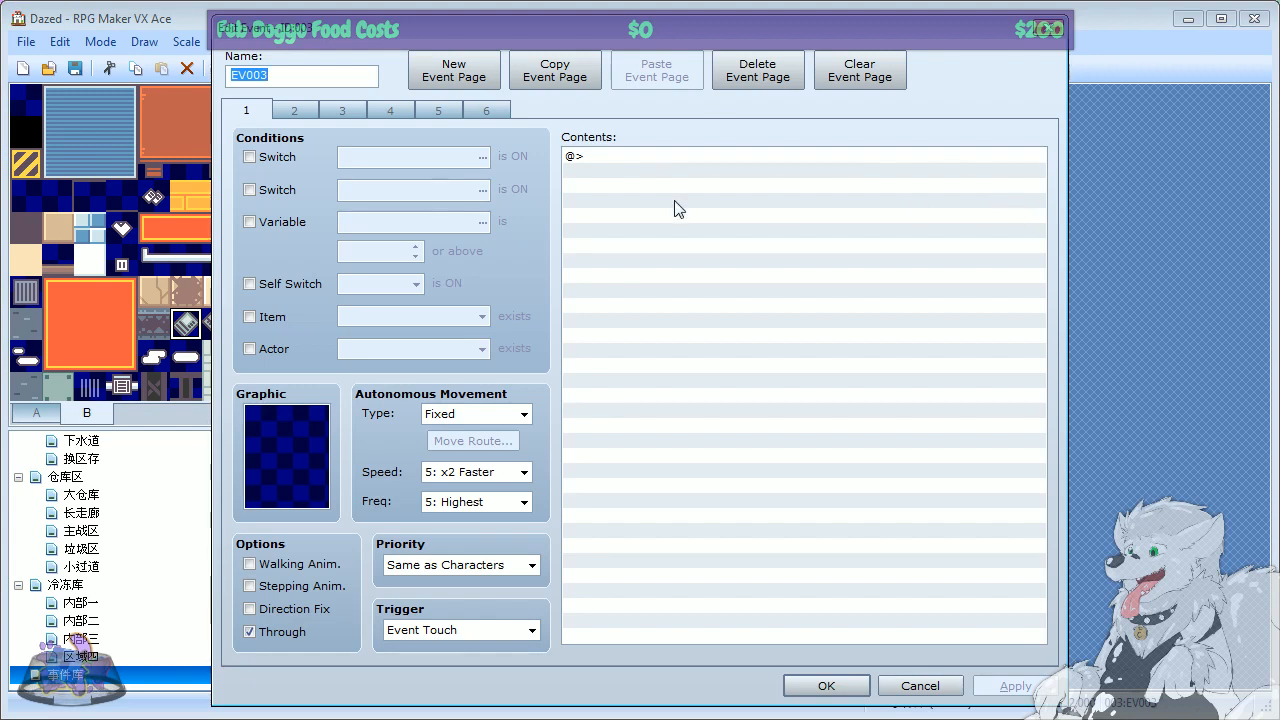
left_click(318, 108)
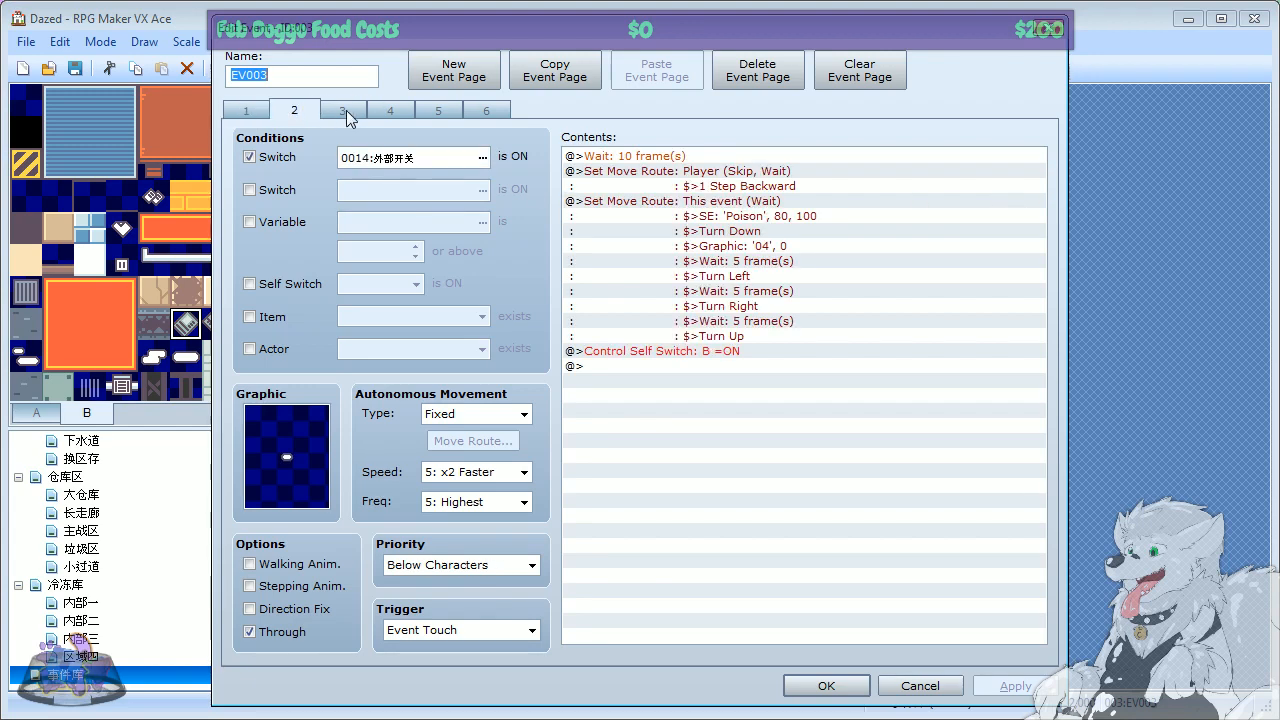
left_click(343, 112)
left_click(390, 112)
left_click(438, 112)
left_click(487, 112)
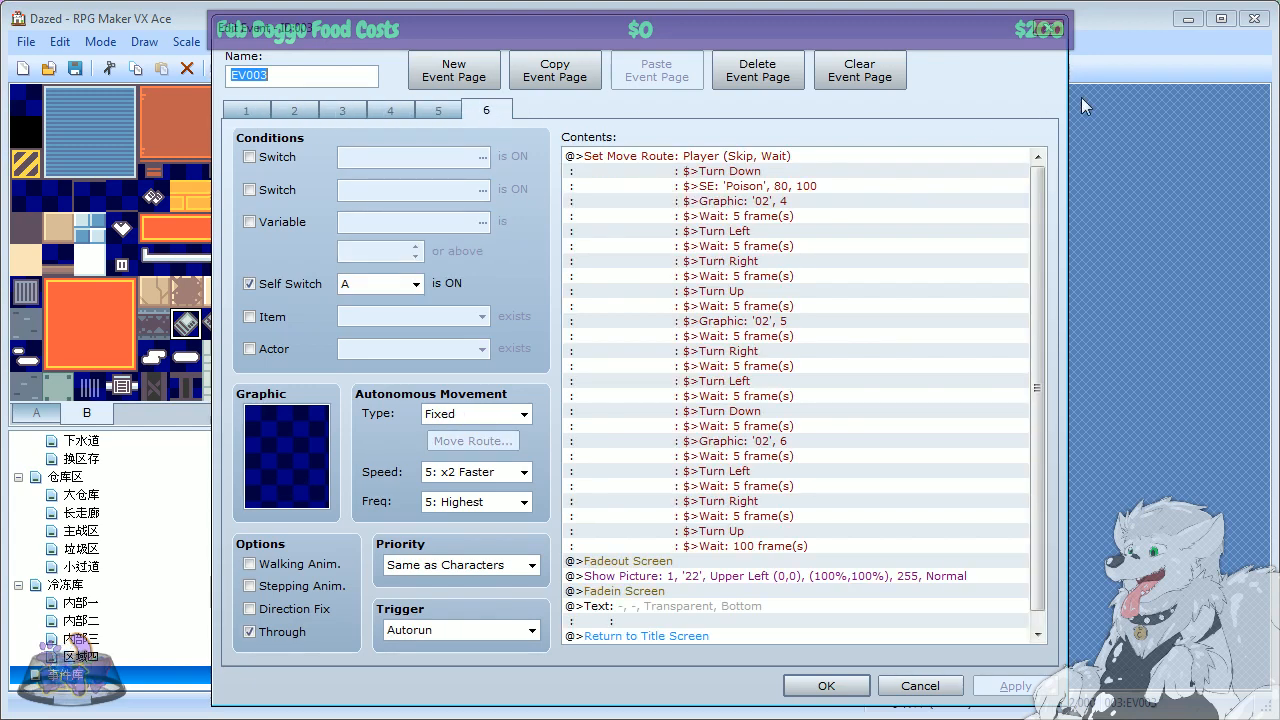
left_click(1056, 28)
Step: Examine all three pages of the 特殊格子 event on the 事件库 map, returning to page 2
double_click(343, 100)
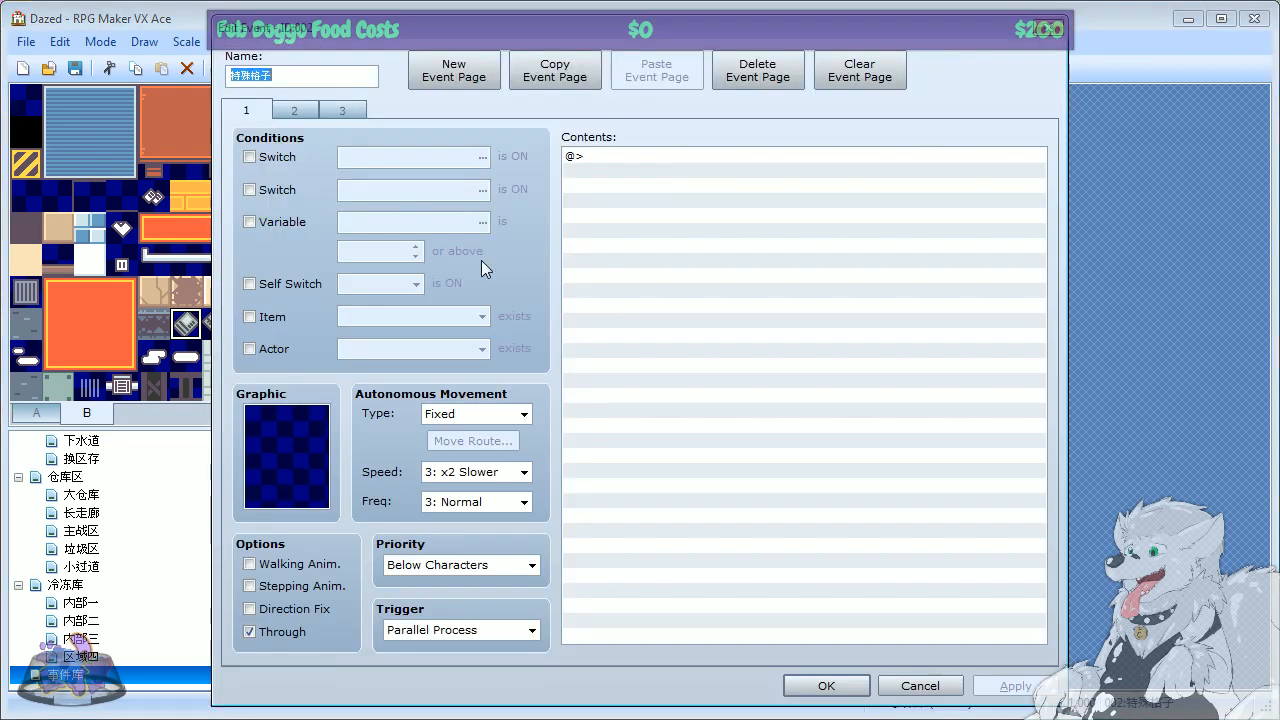
left_click(296, 108)
left_click(341, 110)
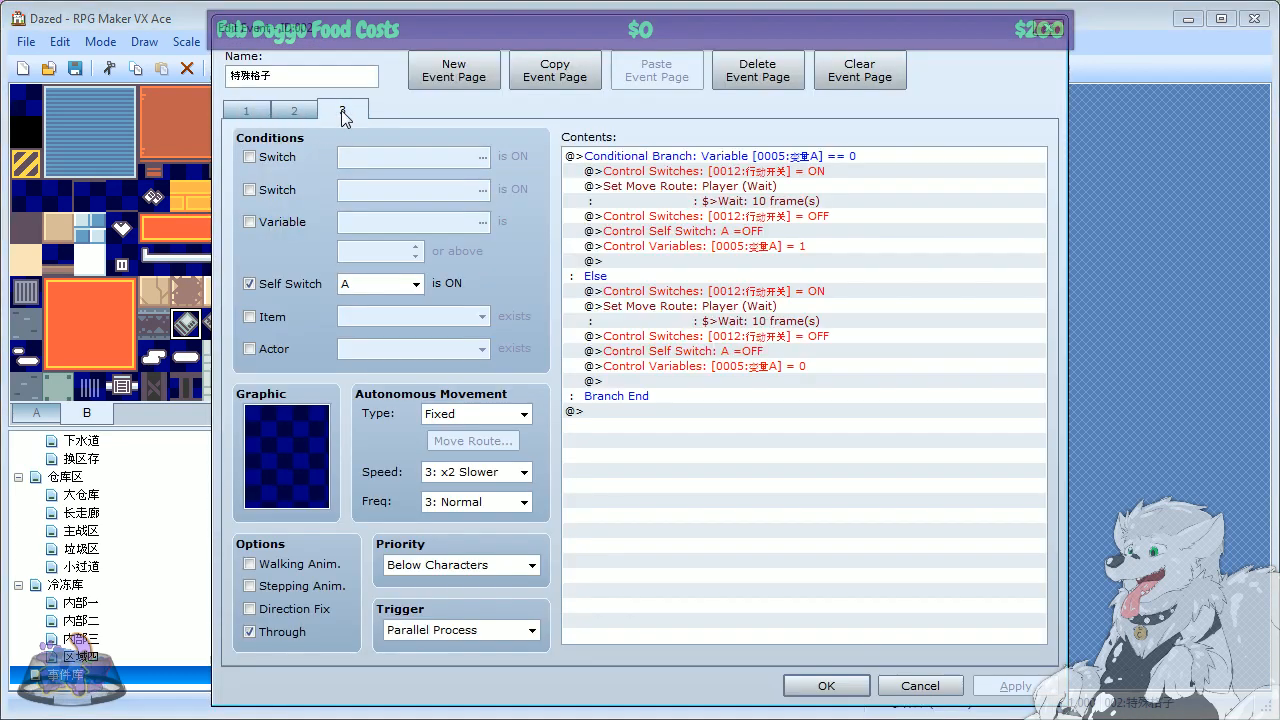
left_click(301, 108)
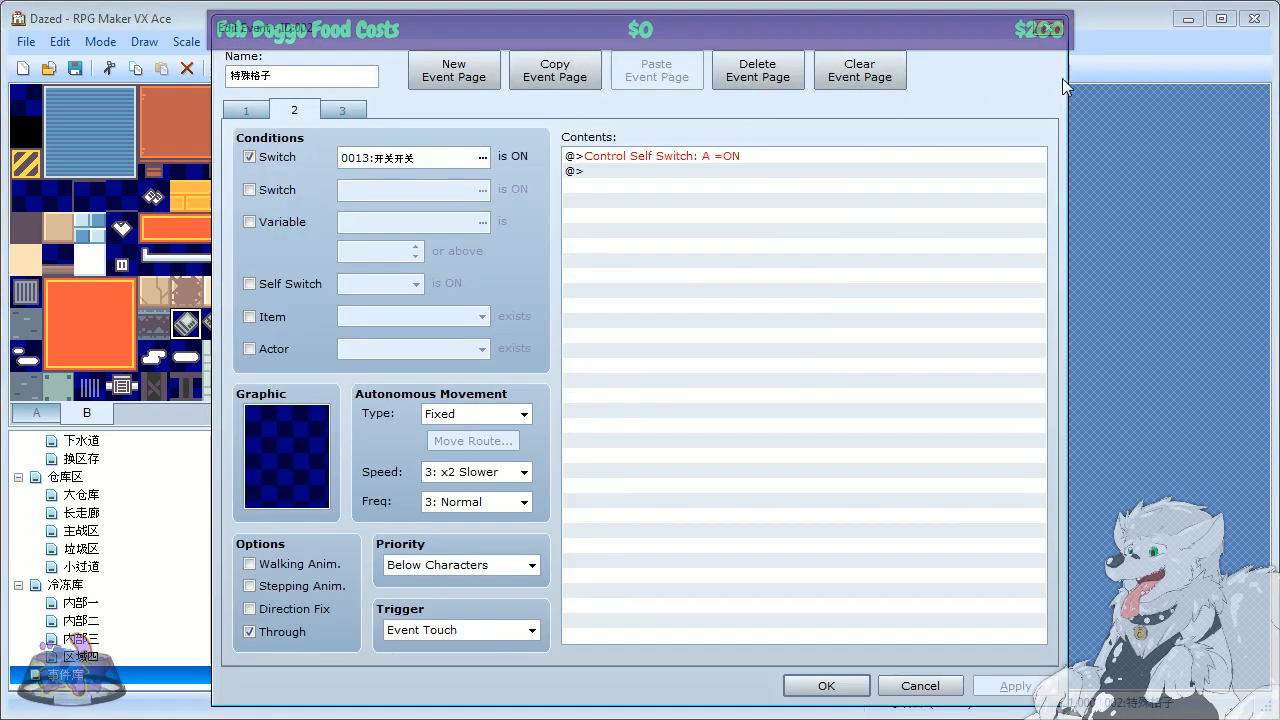
left_click(1056, 28)
Step: Examine the commands of the 格子定位 event and page 1 of the 特殊格子 event
left_click(312, 106)
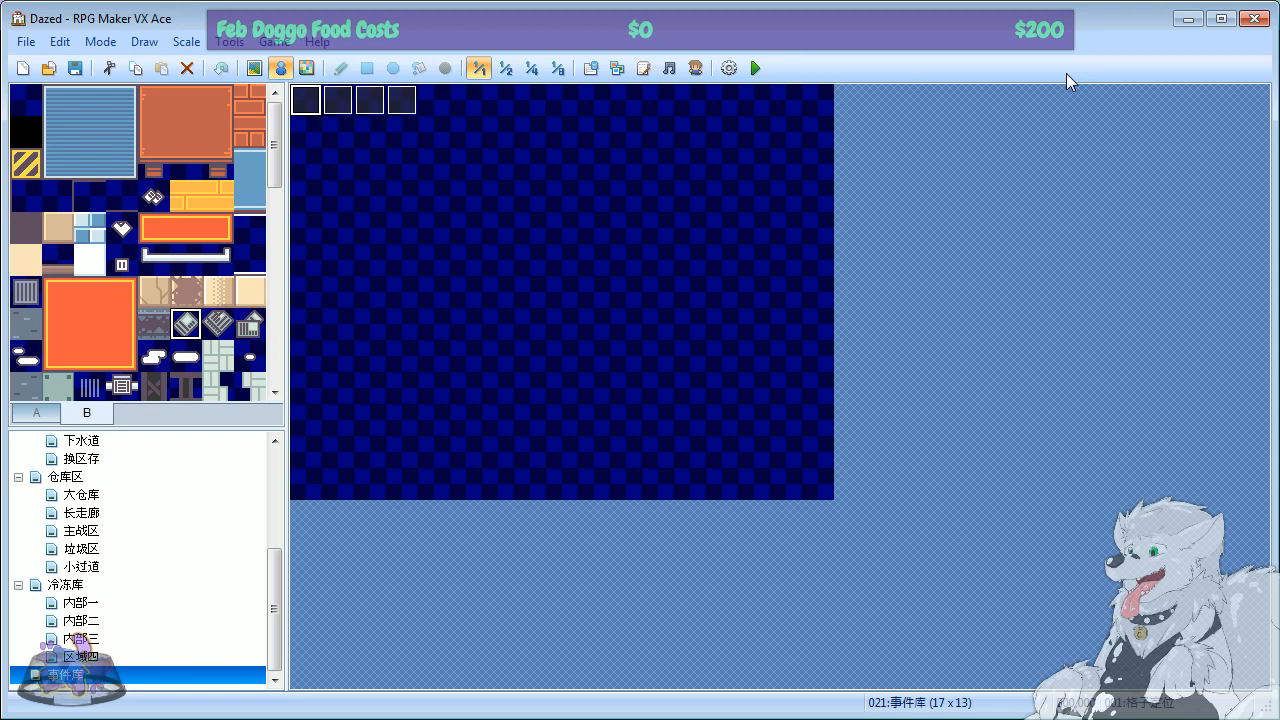
left_click_drag(277, 610, 262, 384)
left_click_drag(275, 588, 266, 429)
double_click(310, 110)
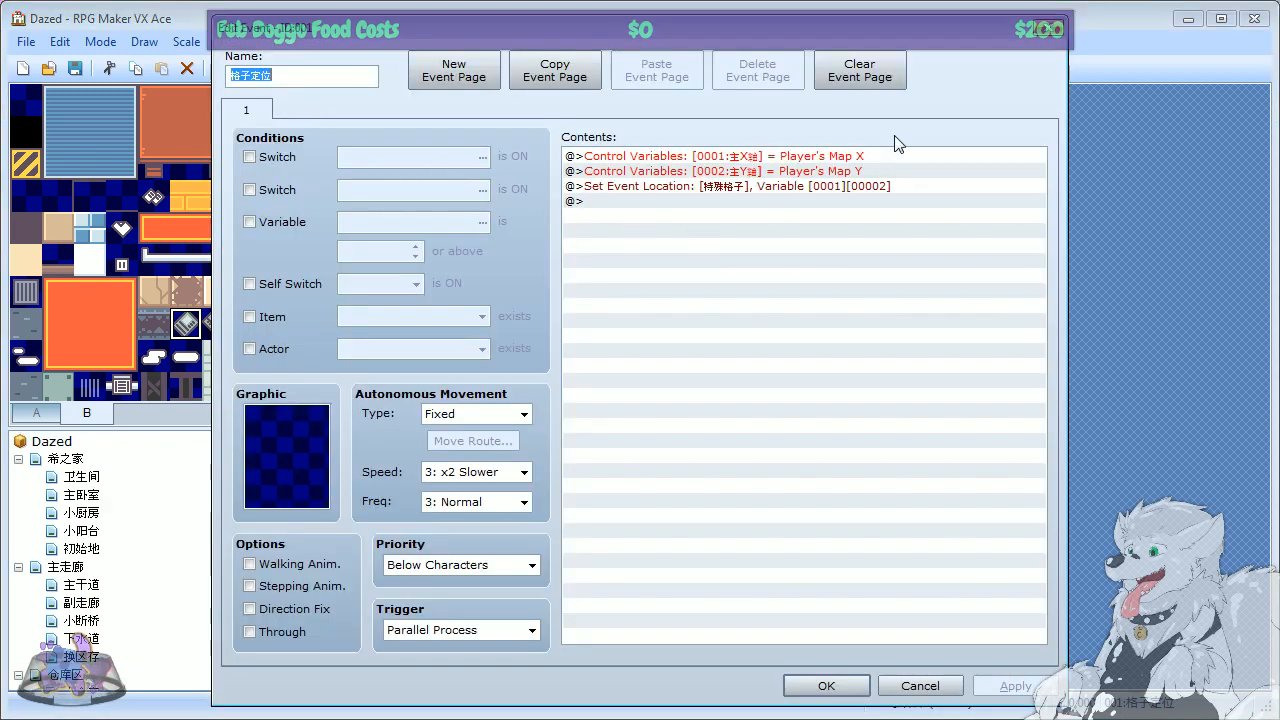
left_click(1056, 26)
left_click(338, 100)
double_click(338, 100)
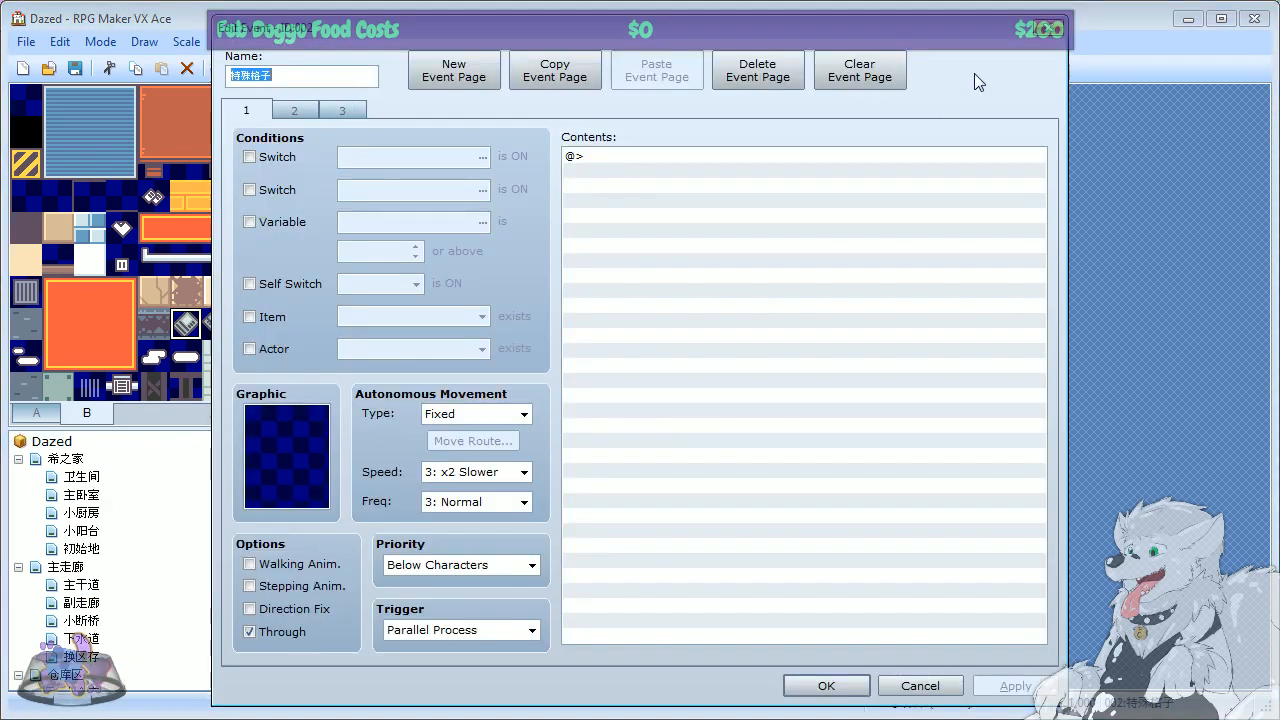
left_click(1050, 26)
Step: Check pages 2, 5 and 6 of the EV003 event again and briefly reopen the EV004 event
double_click(372, 100)
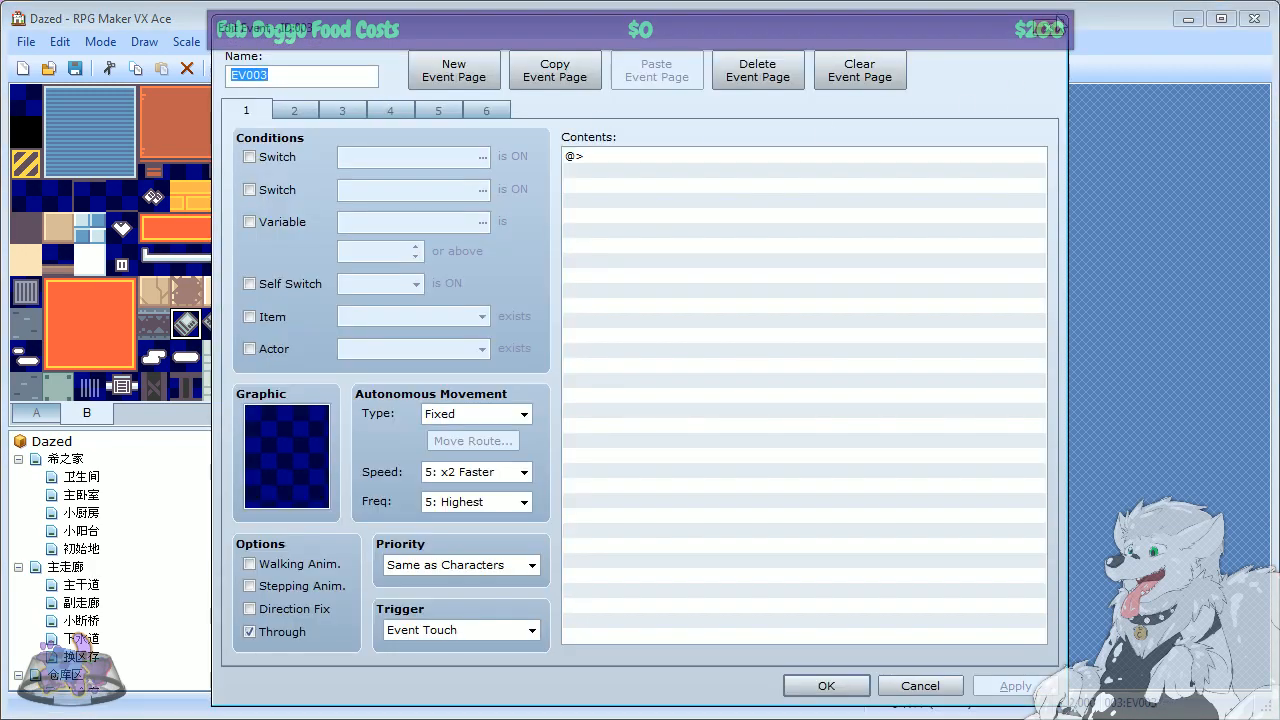
left_click(473, 114)
left_click(304, 112)
left_click(459, 108)
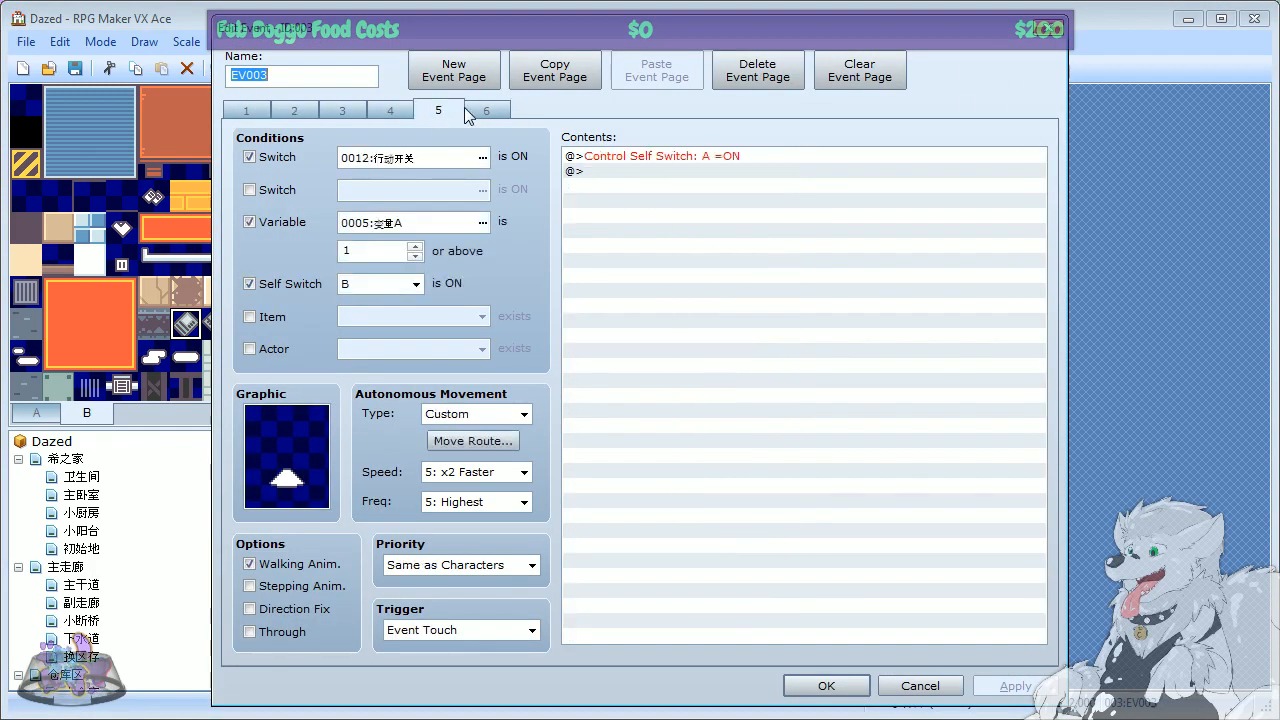
left_click(481, 109)
left_click(1058, 28)
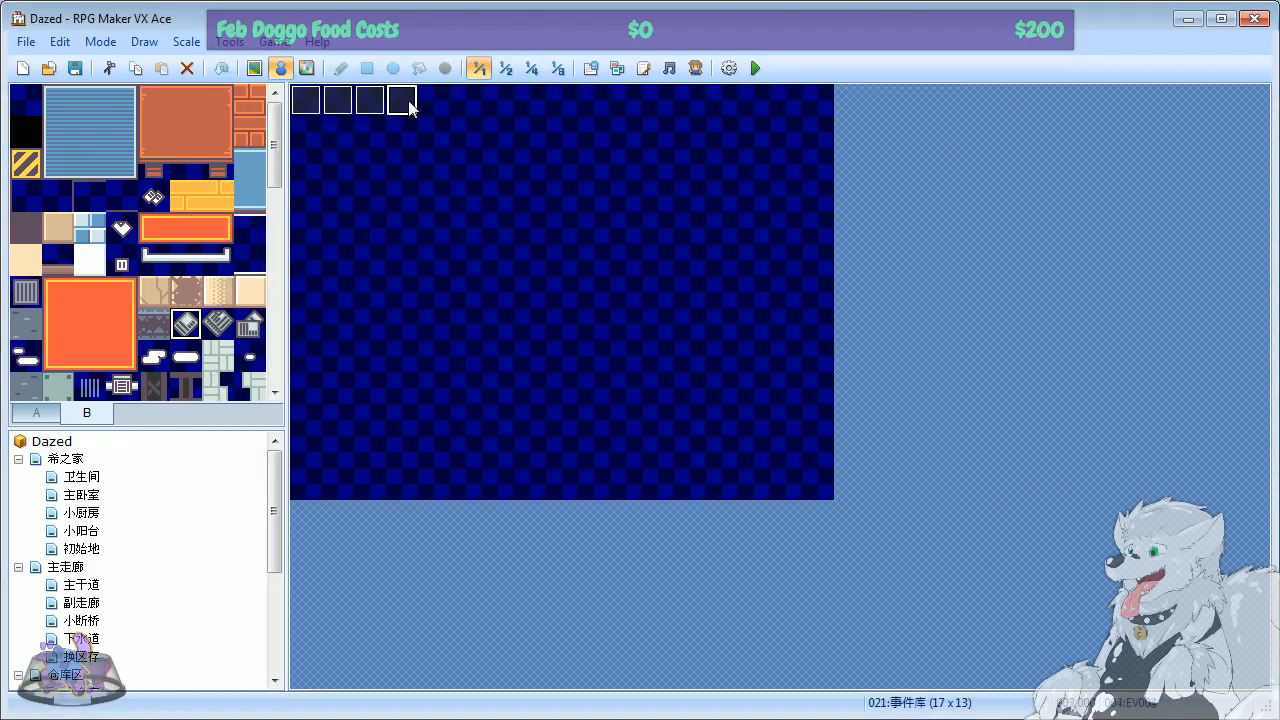
double_click(408, 104)
left_click(1052, 30)
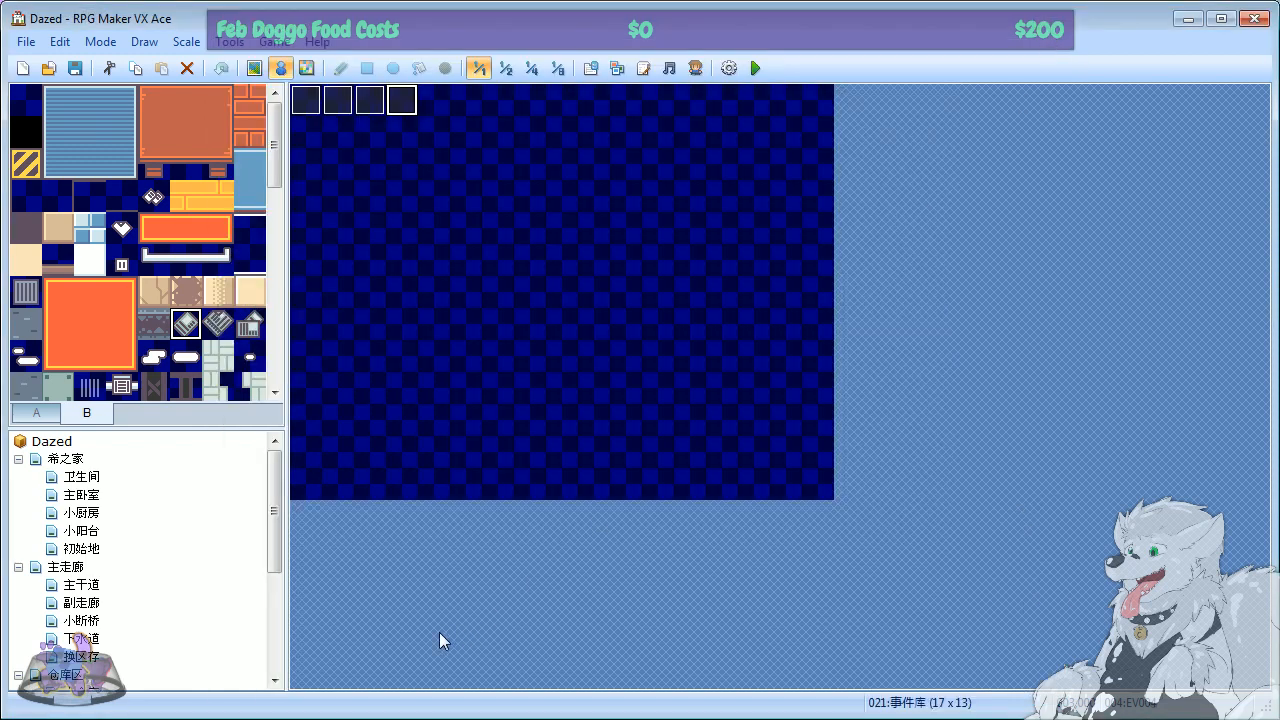
Step: View the 内部三 and 内部一 maps of the 冷冻库 group and the 垃圾区 map of the 仓库区 group
scroll(270, 615, "down", 4)
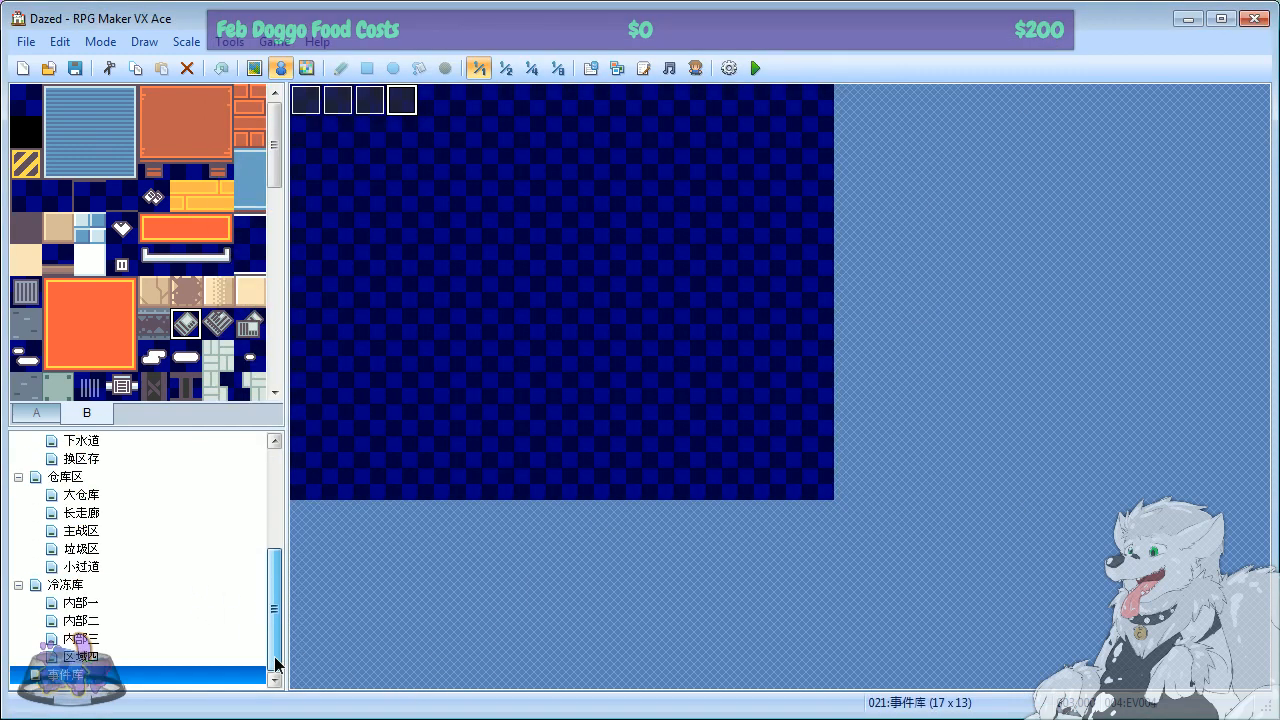
left_click(88, 640)
left_click(84, 604)
left_click(90, 549)
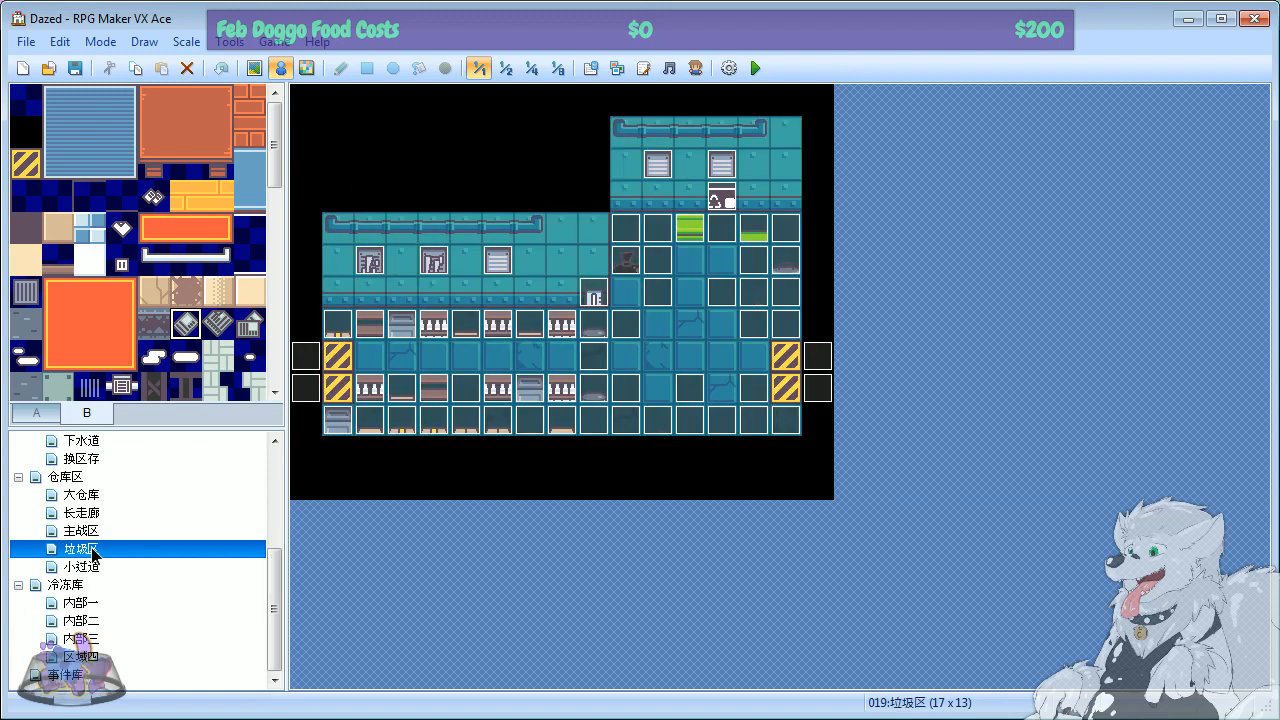
Step: View the Actors list in the project's Database and close it again
left_click(230, 41)
left_click(262, 65)
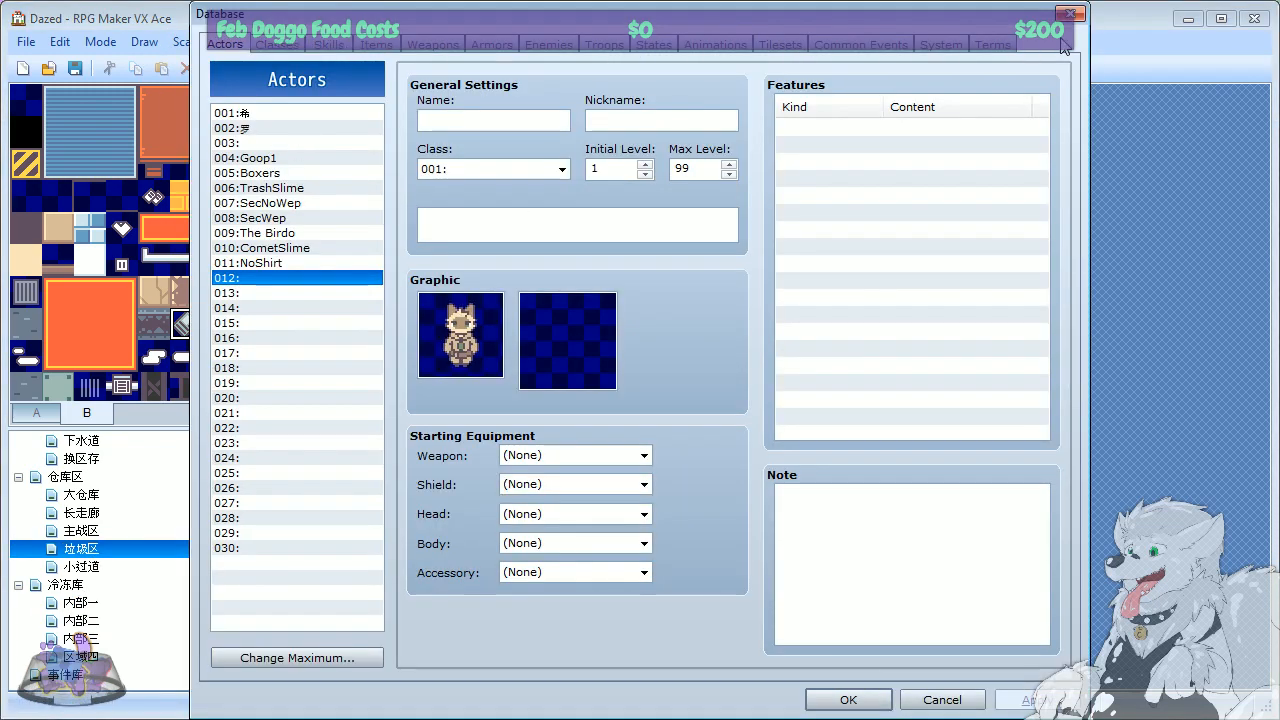
left_click(1071, 14)
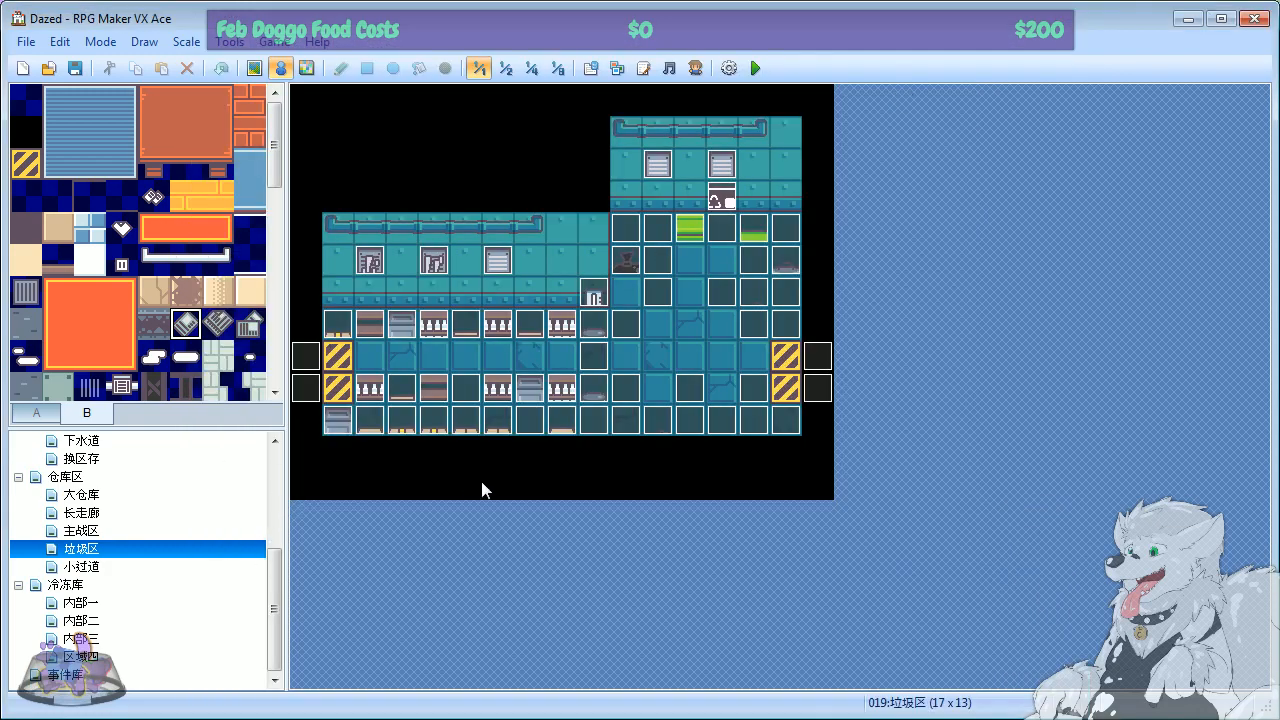
Step: Start a new event on an empty cell of the 垃圾区 map and show the second page of event commands
right_click(462, 462)
left_click(590, 479)
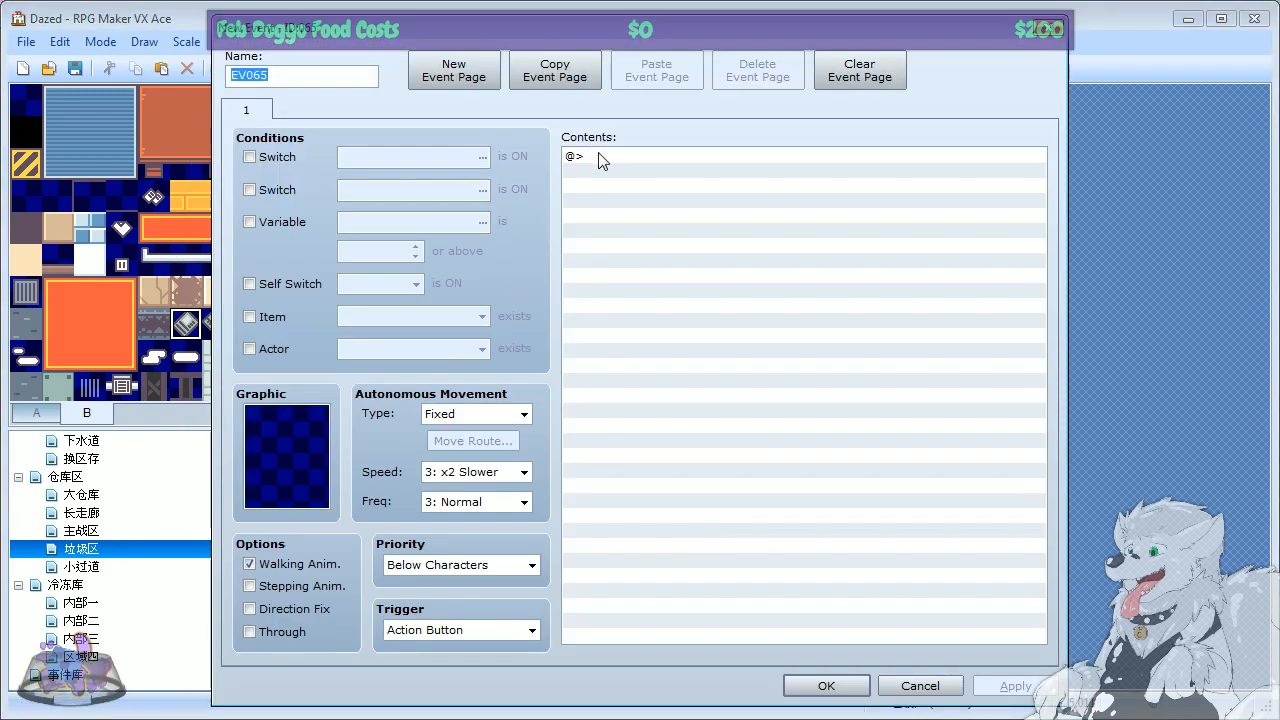
double_click(602, 161)
left_click(710, 134)
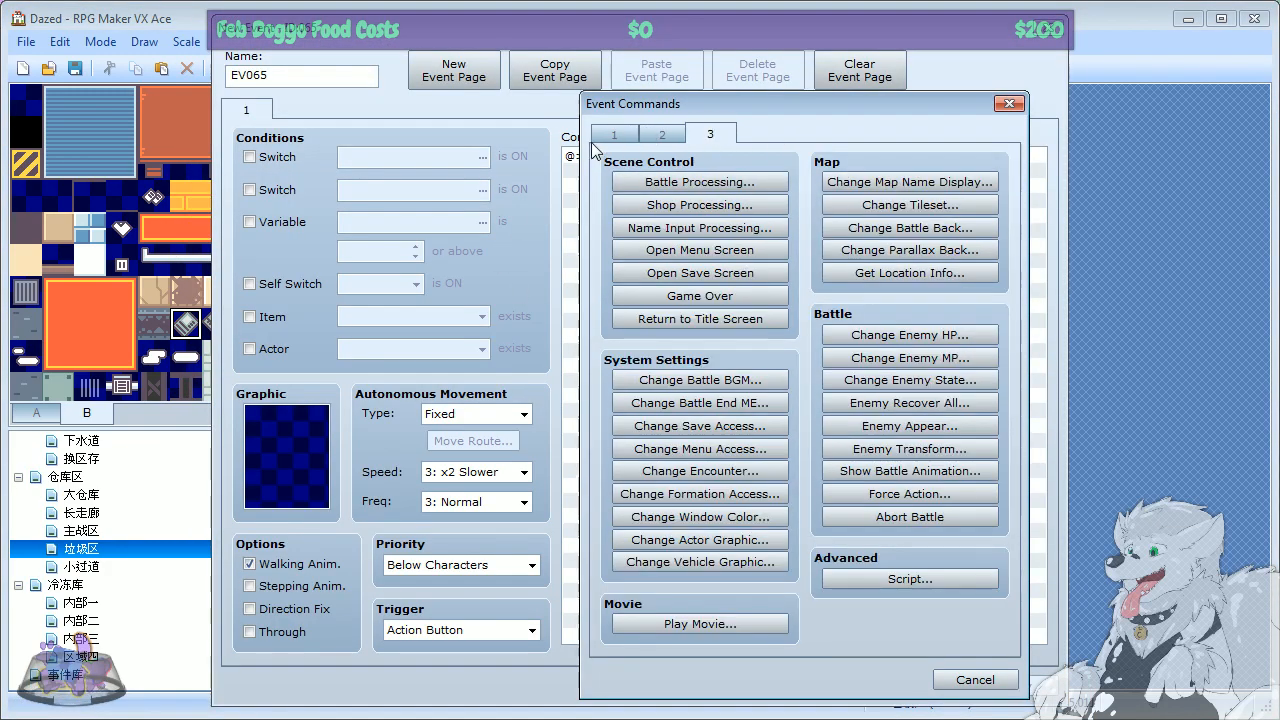
left_click(663, 140)
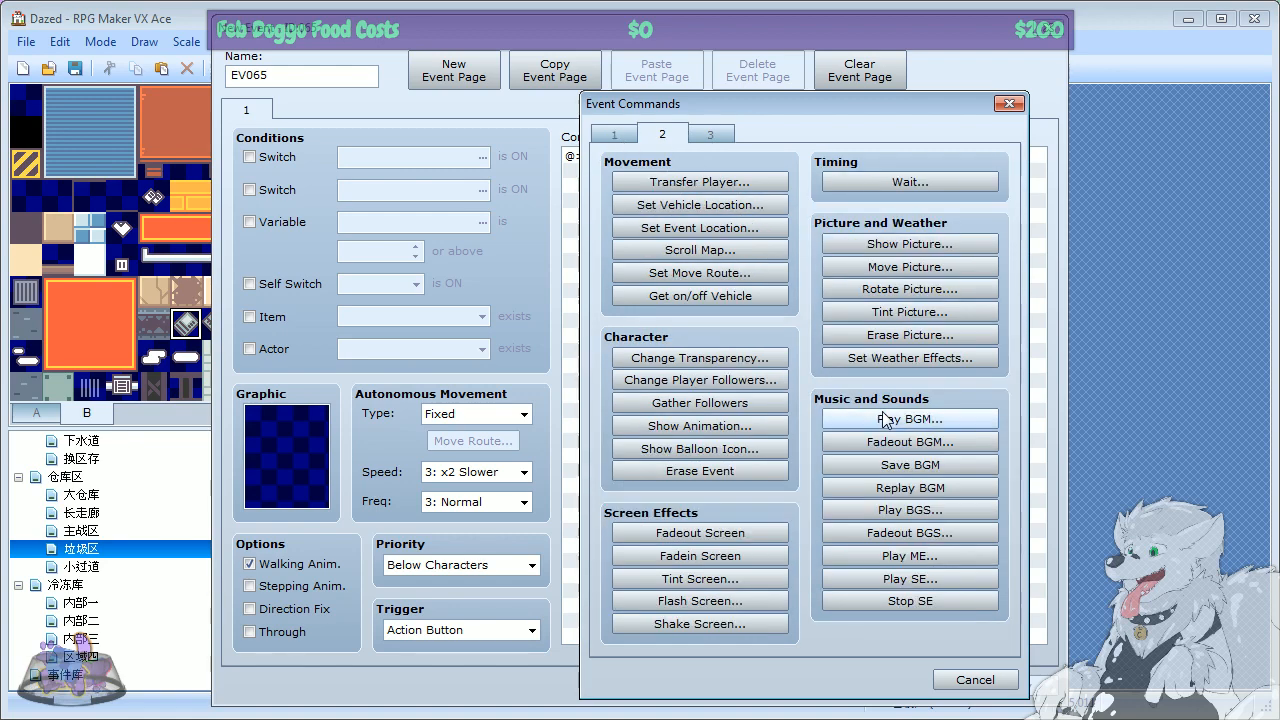
Step: Look through the Play BGM music list, previewing Battle1 and selecting Dungeon9, and cancel the command
left_click(860, 419)
left_click(648, 240)
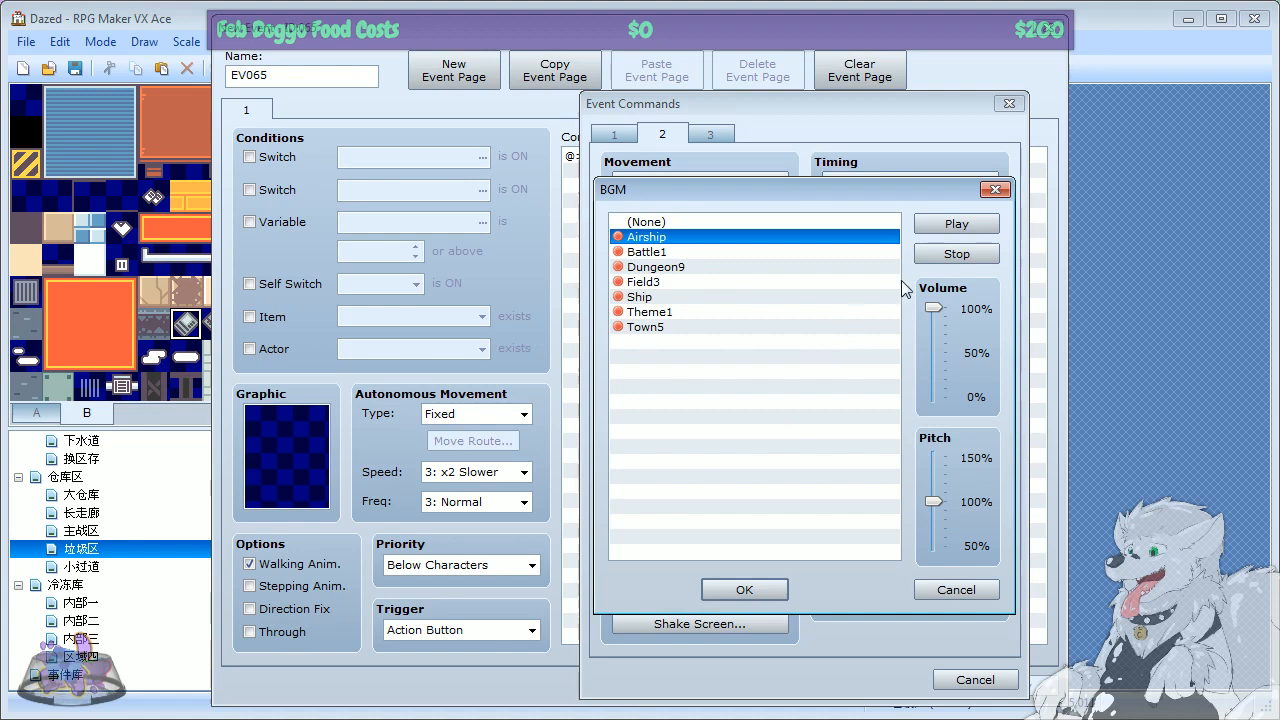
left_click(658, 254)
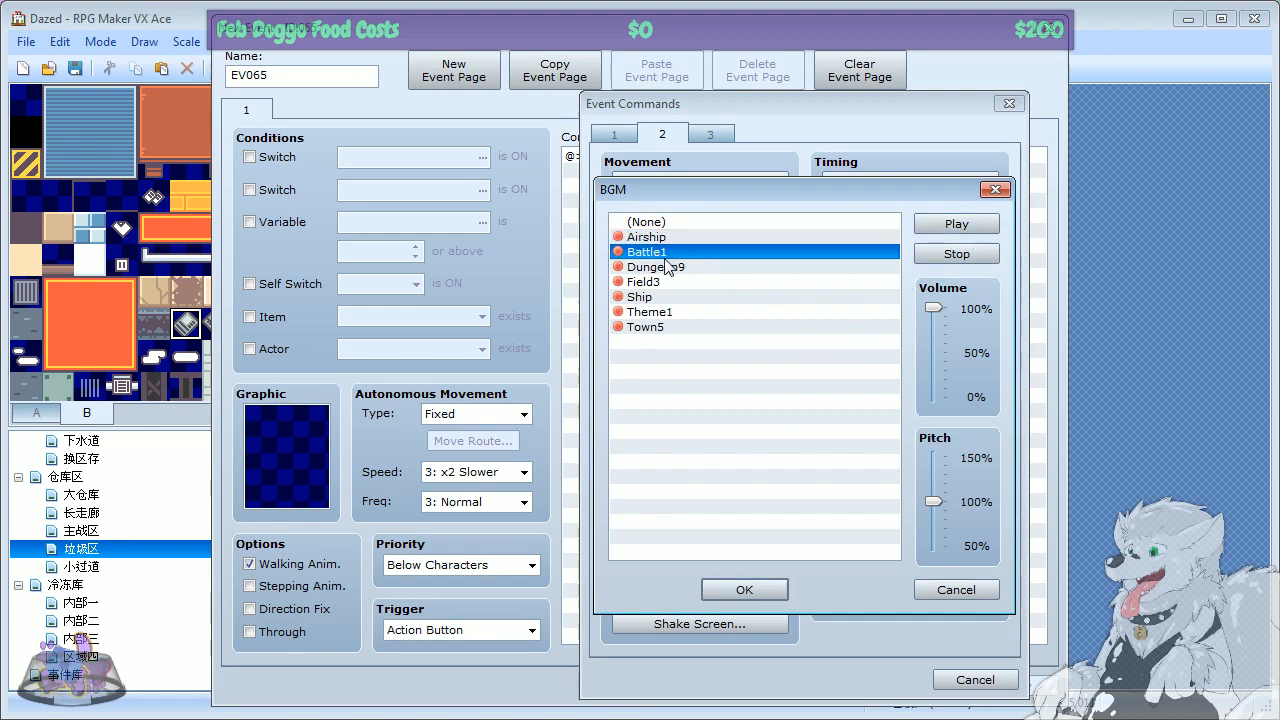
left_click(950, 228)
left_click_drag(881, 188, 753, 175)
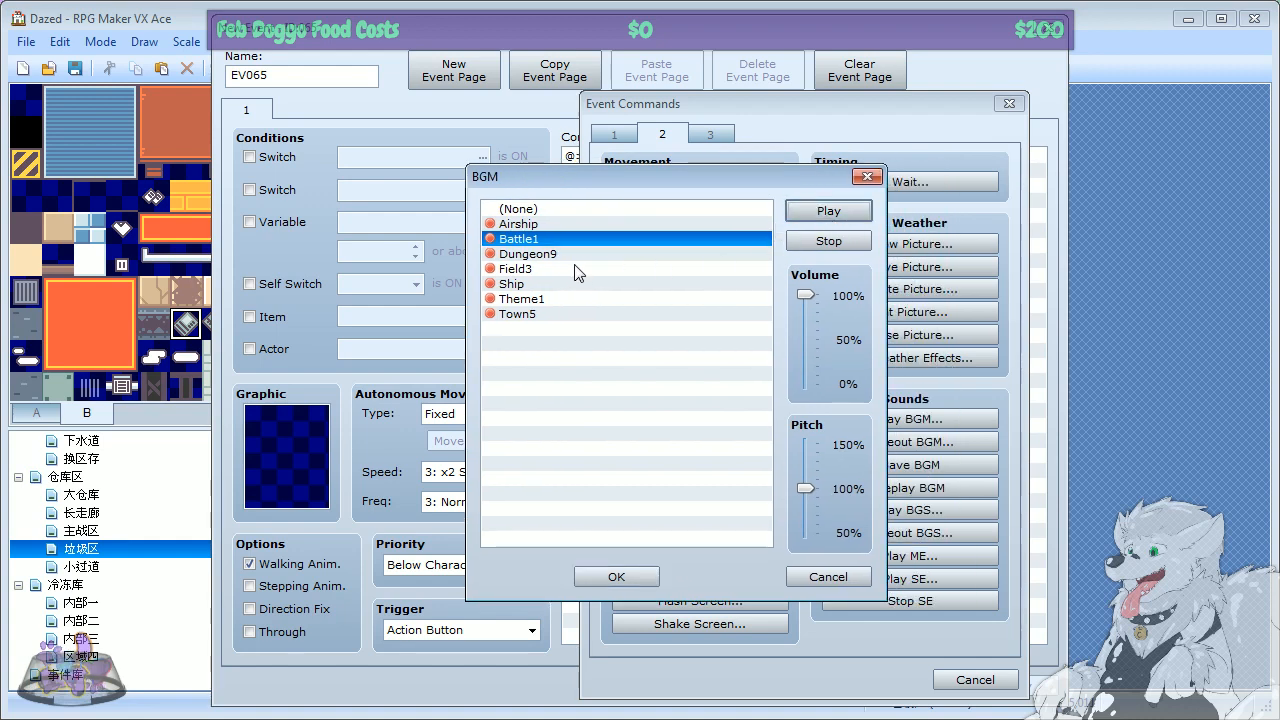
left_click(525, 254)
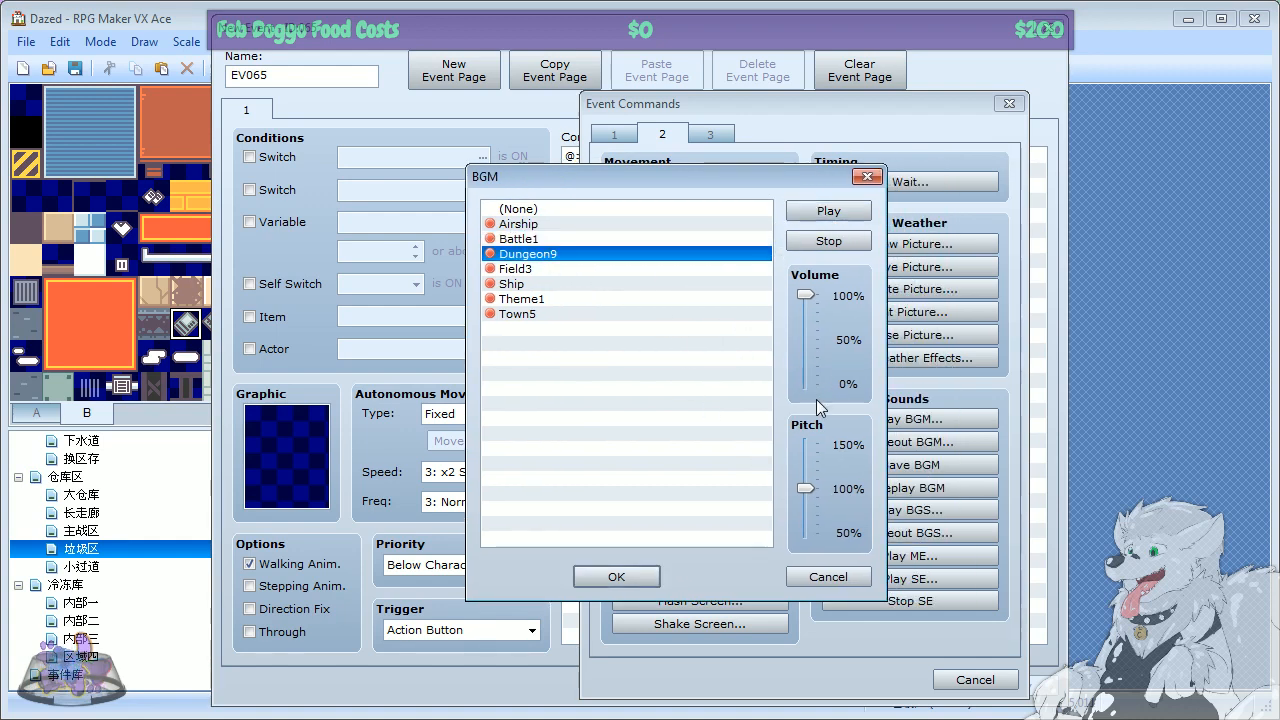
left_click(525, 238)
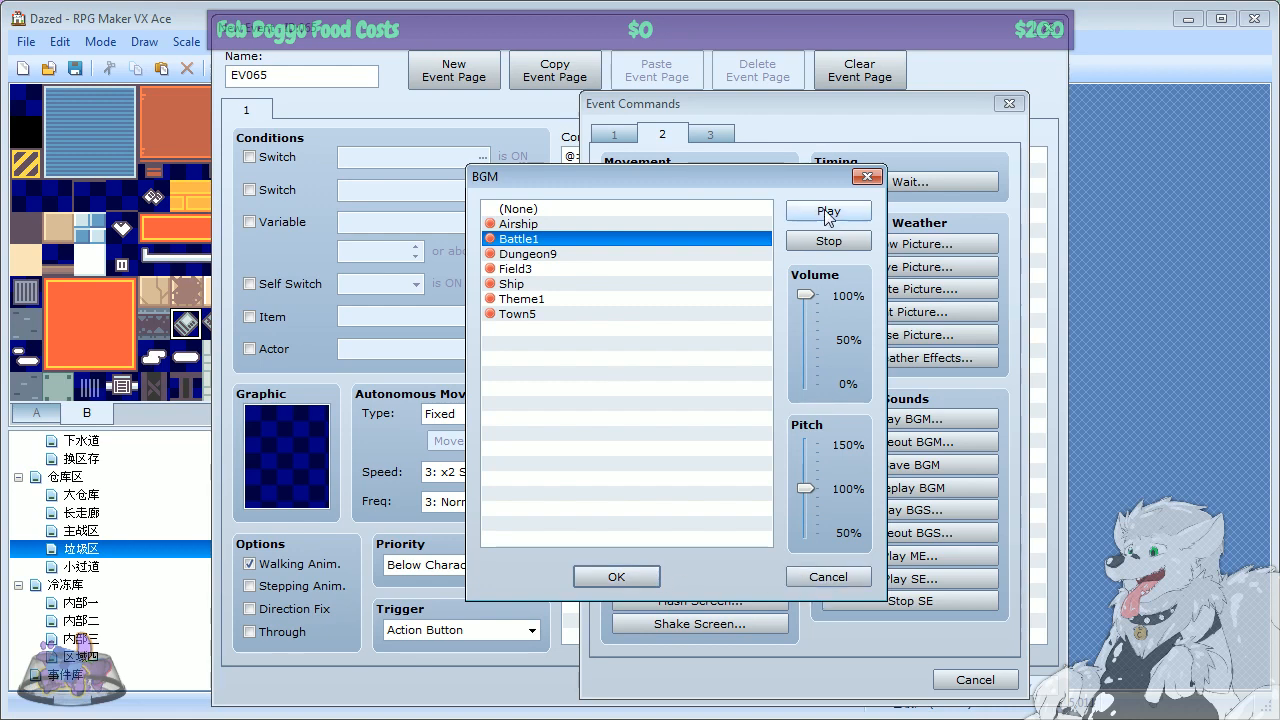
left_click(532, 254)
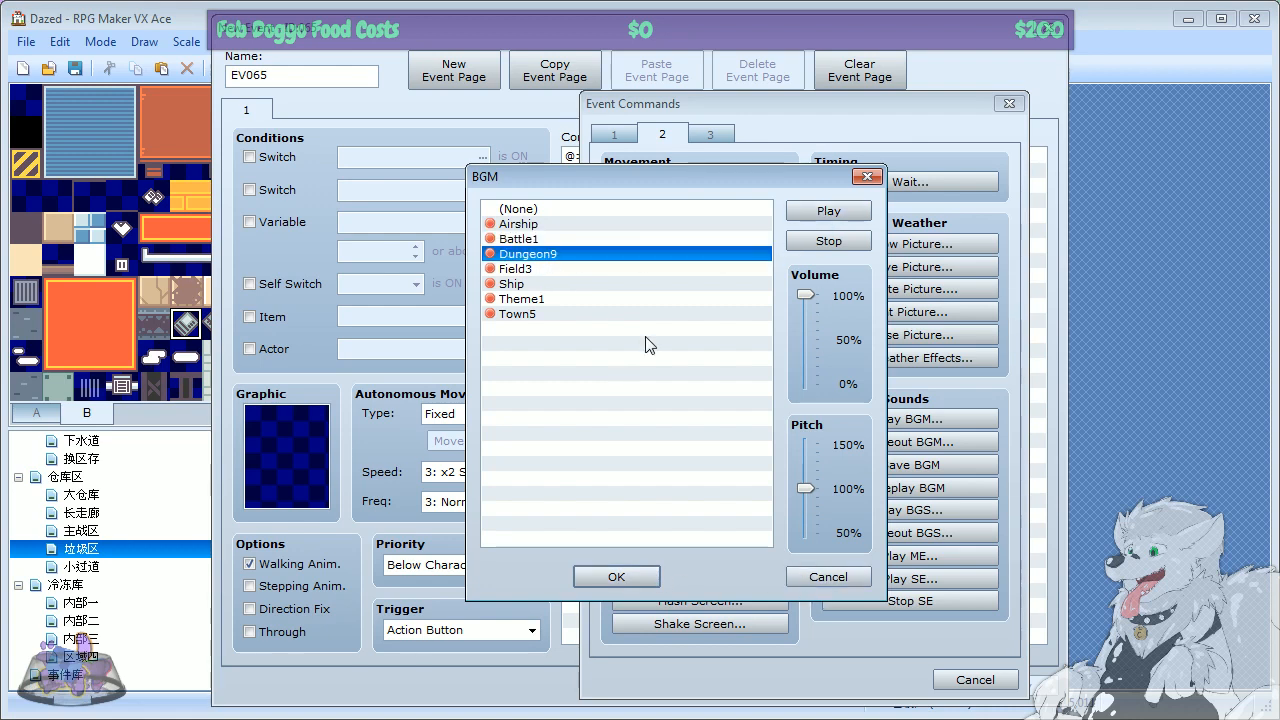
left_click(828, 577)
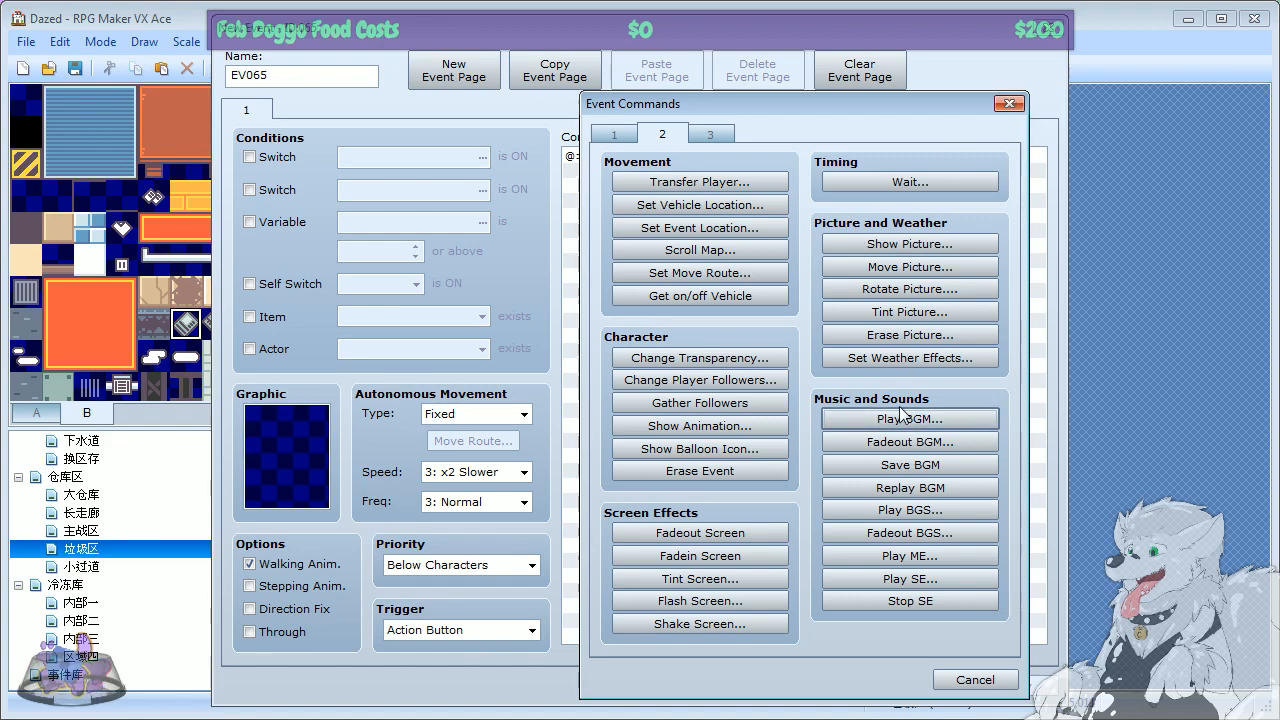
left_click(860, 419)
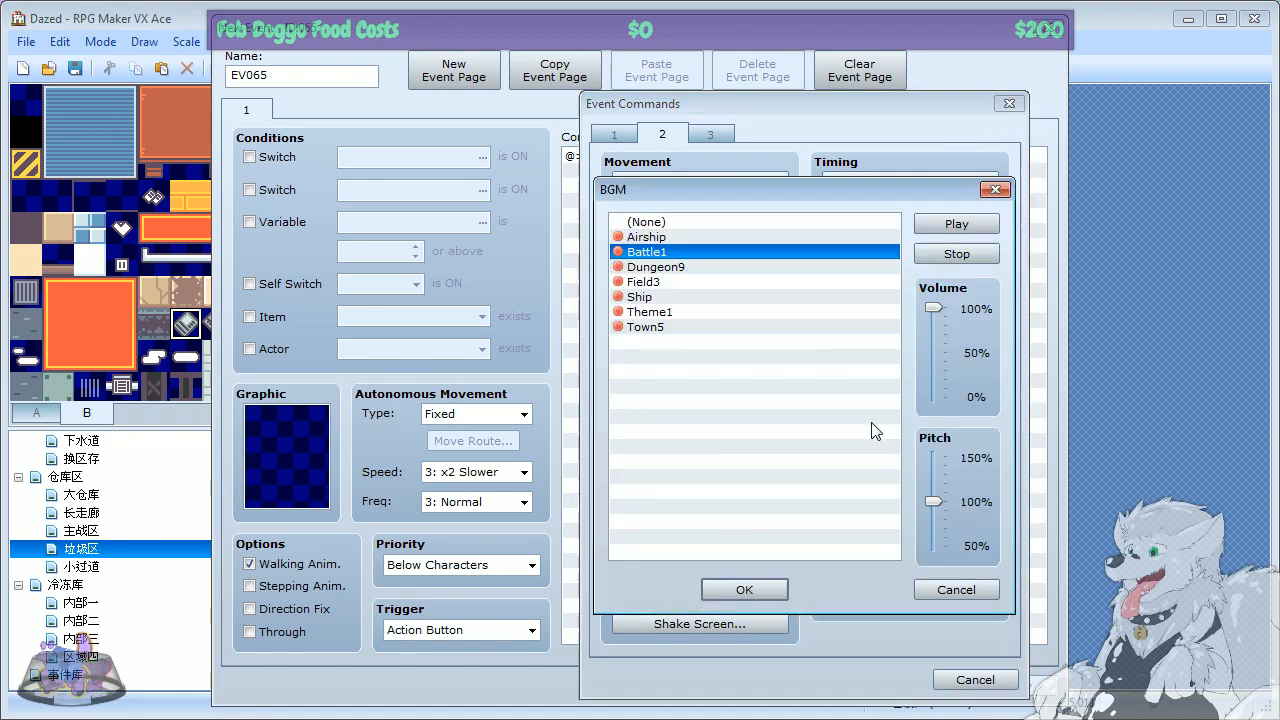
left_click(963, 595)
left_click(1010, 105)
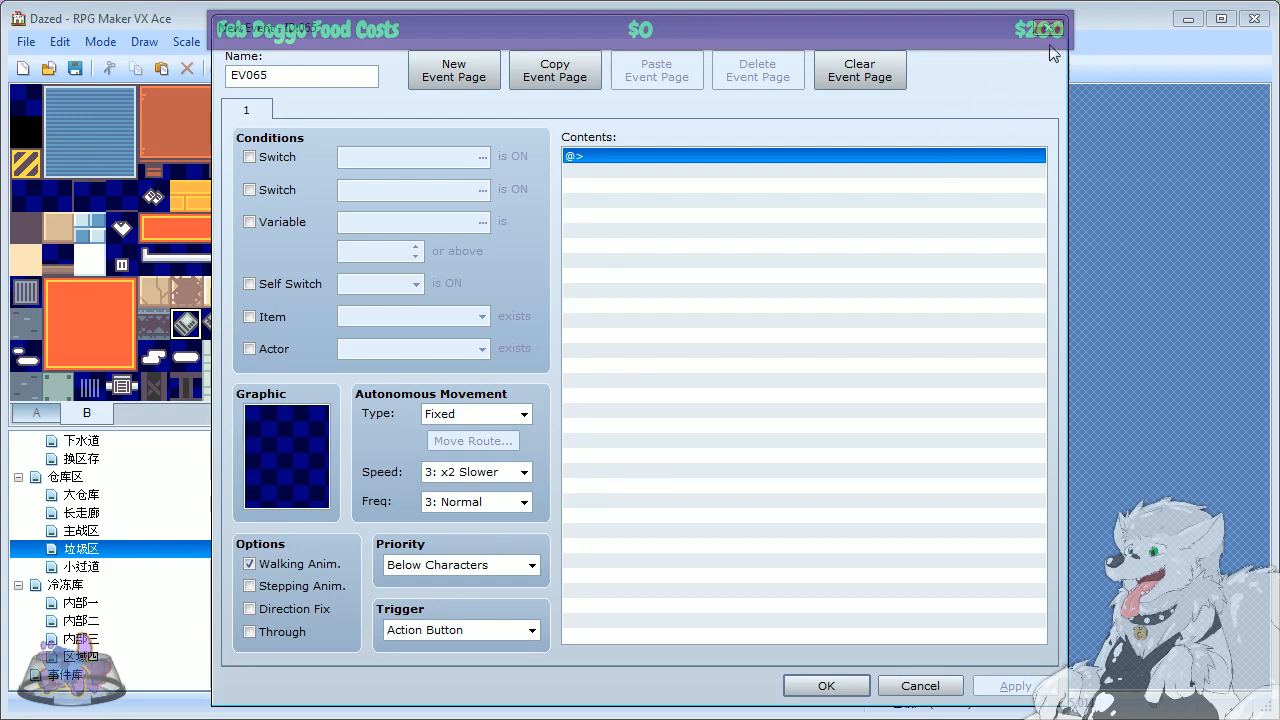
Step: Examine the movement commands available in the Set Move Route command for the Player, and cancel it
double_click(670, 155)
left_click(700, 280)
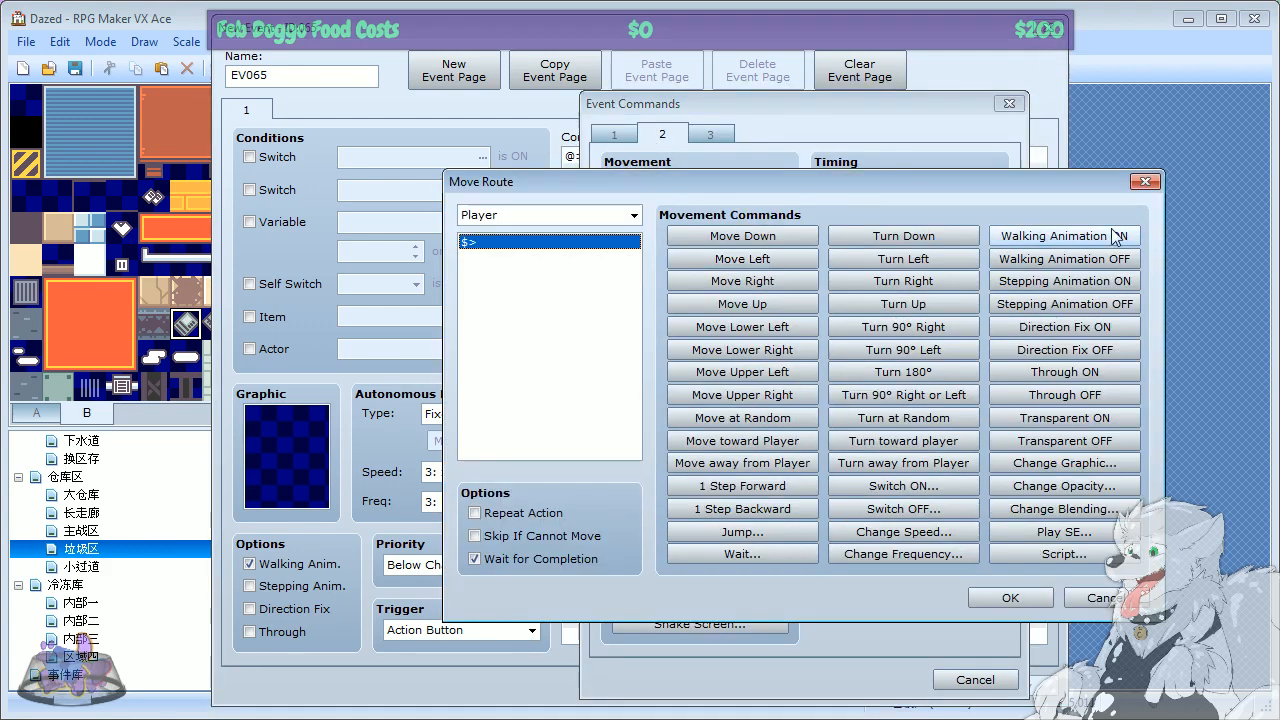
left_click(1146, 182)
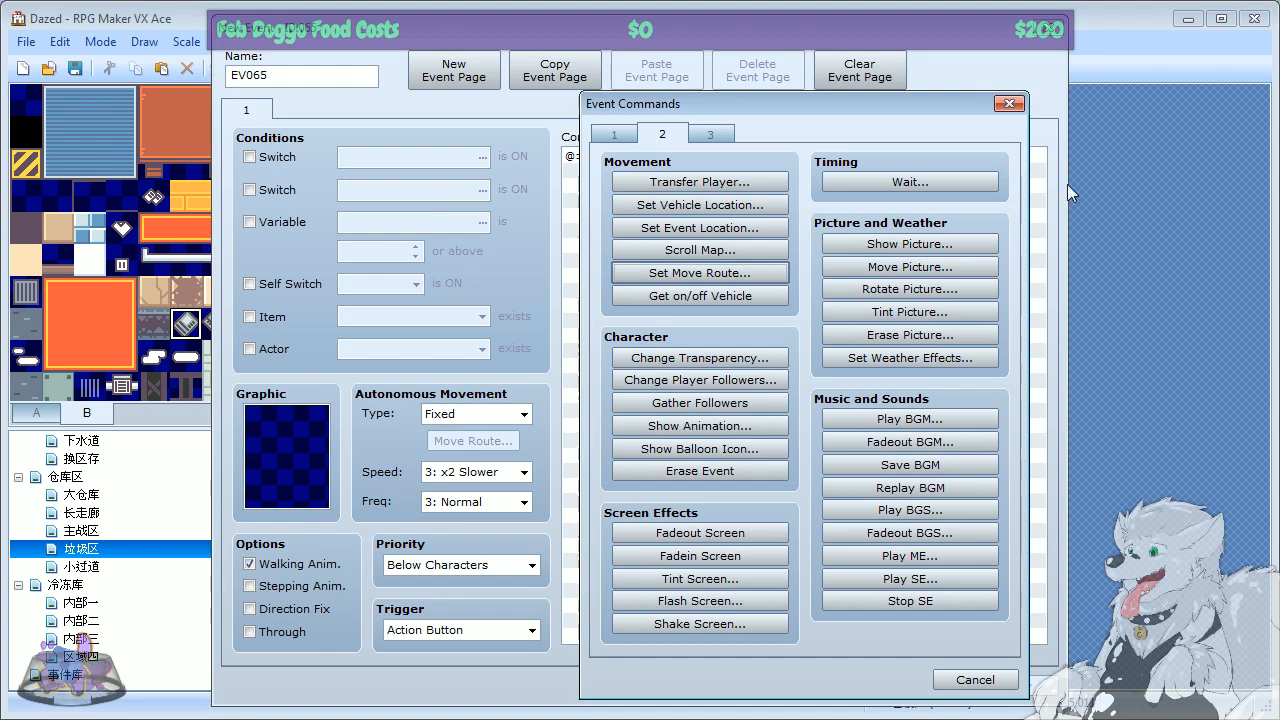
left_click(1009, 104)
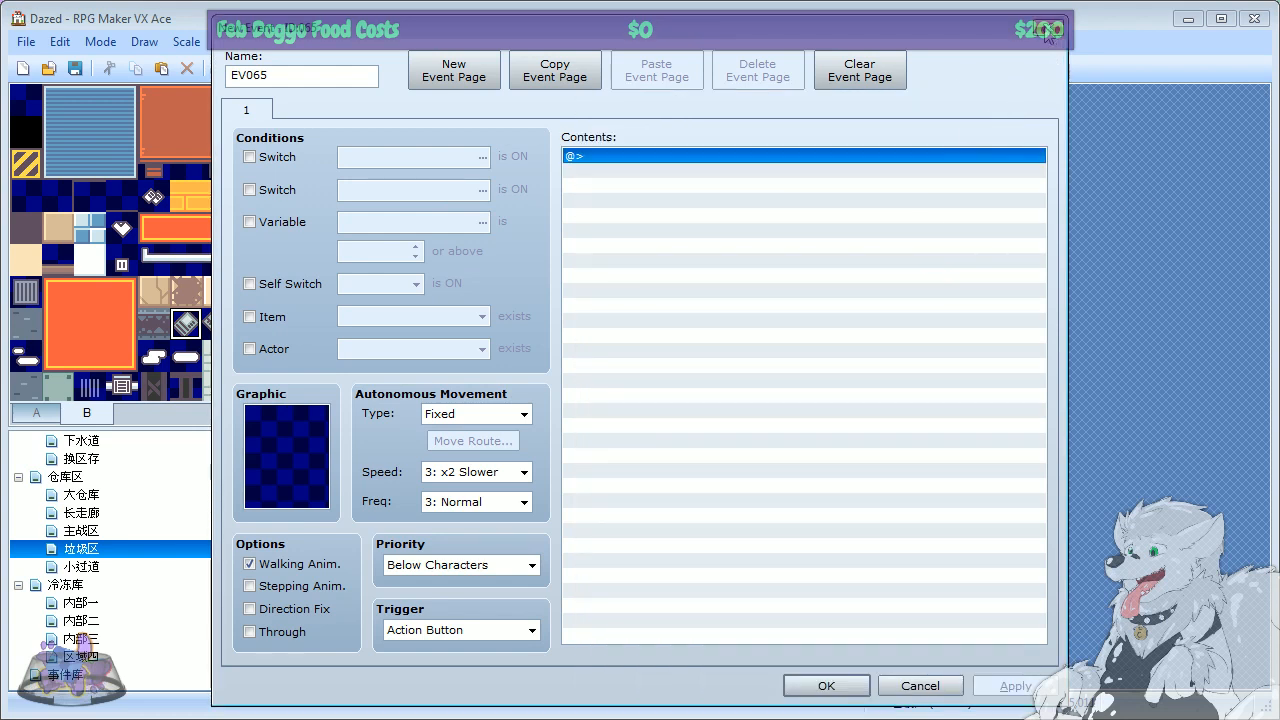
Step: Look over the first and second pages of event commands, and close the new event without saving it
double_click(614, 156)
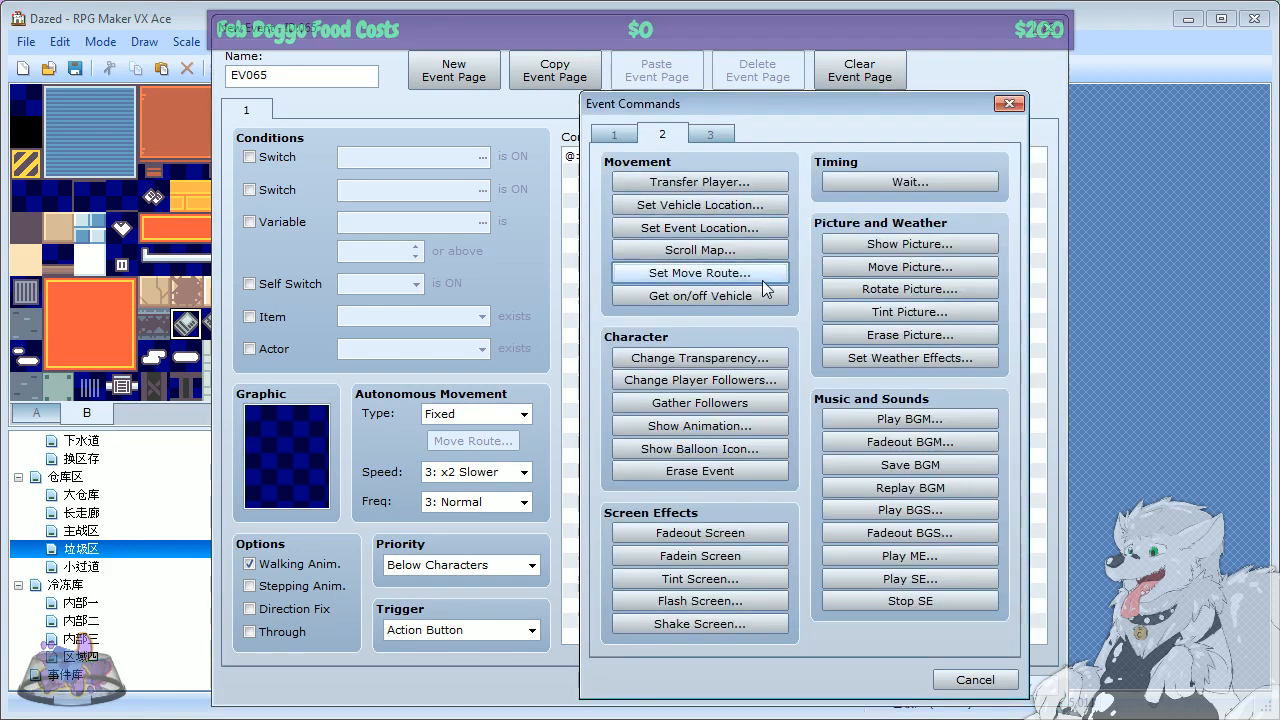
left_click(614, 134)
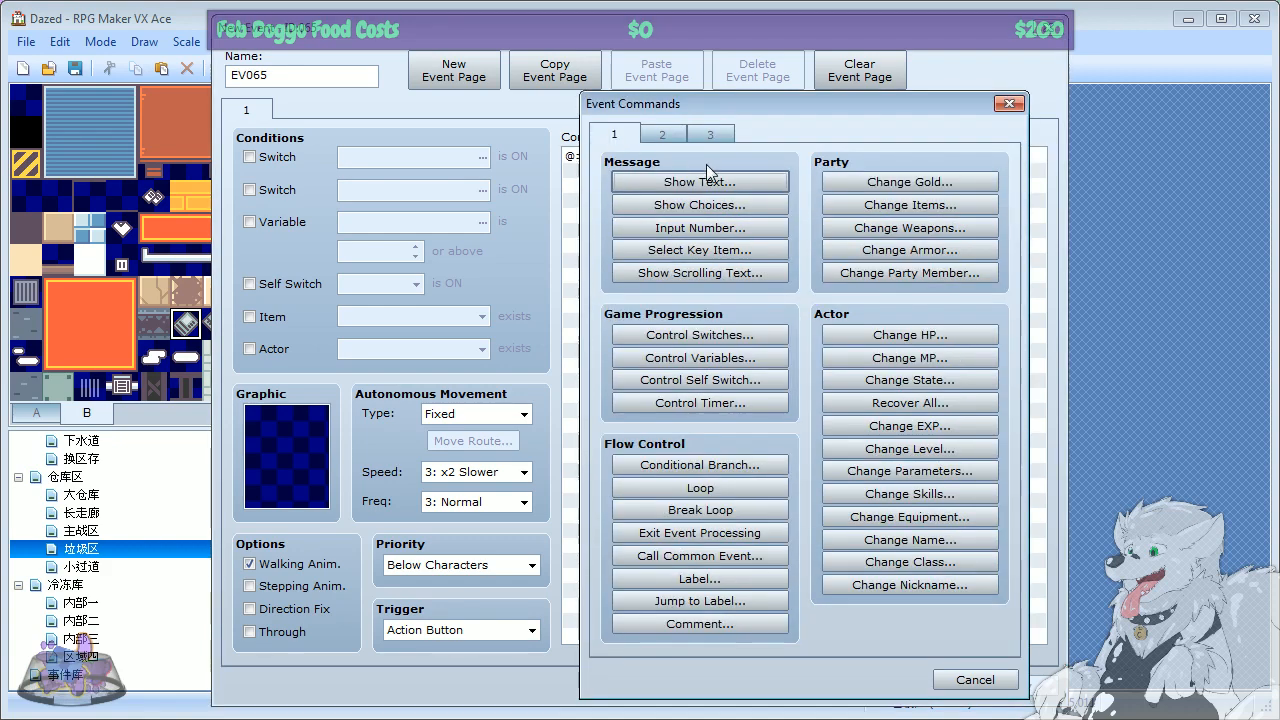
left_click(665, 137)
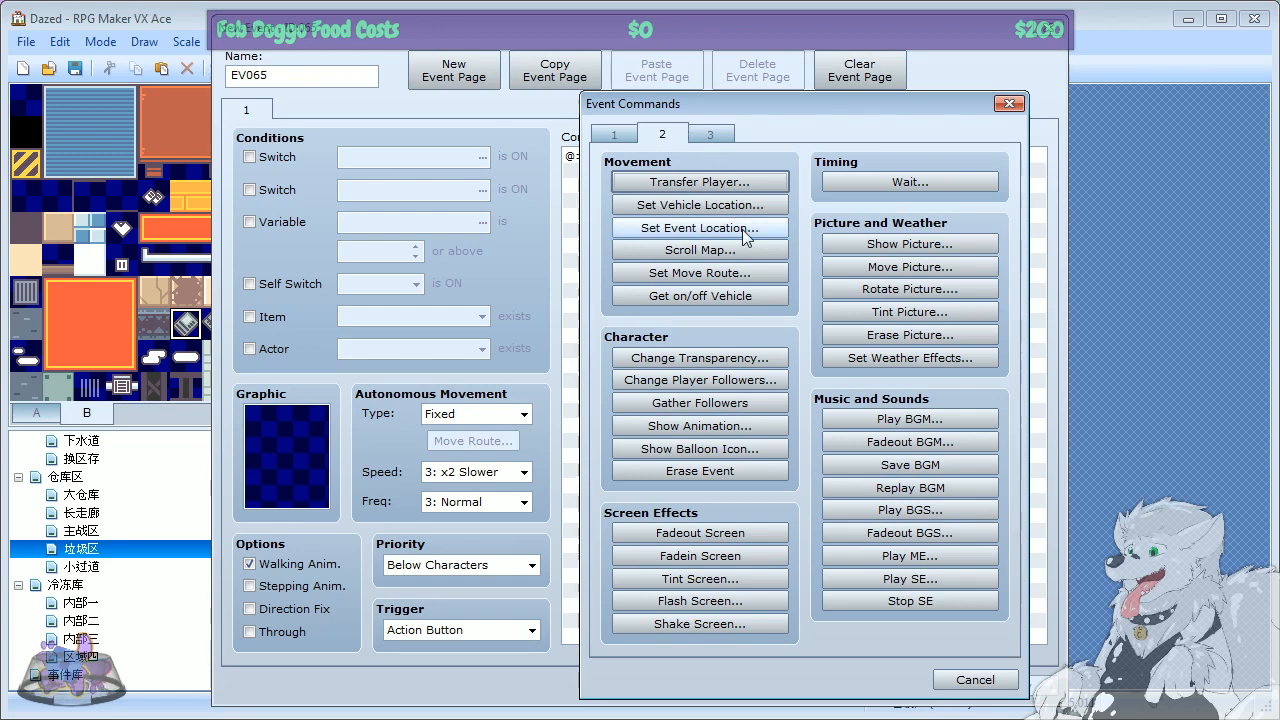
left_click(1005, 103)
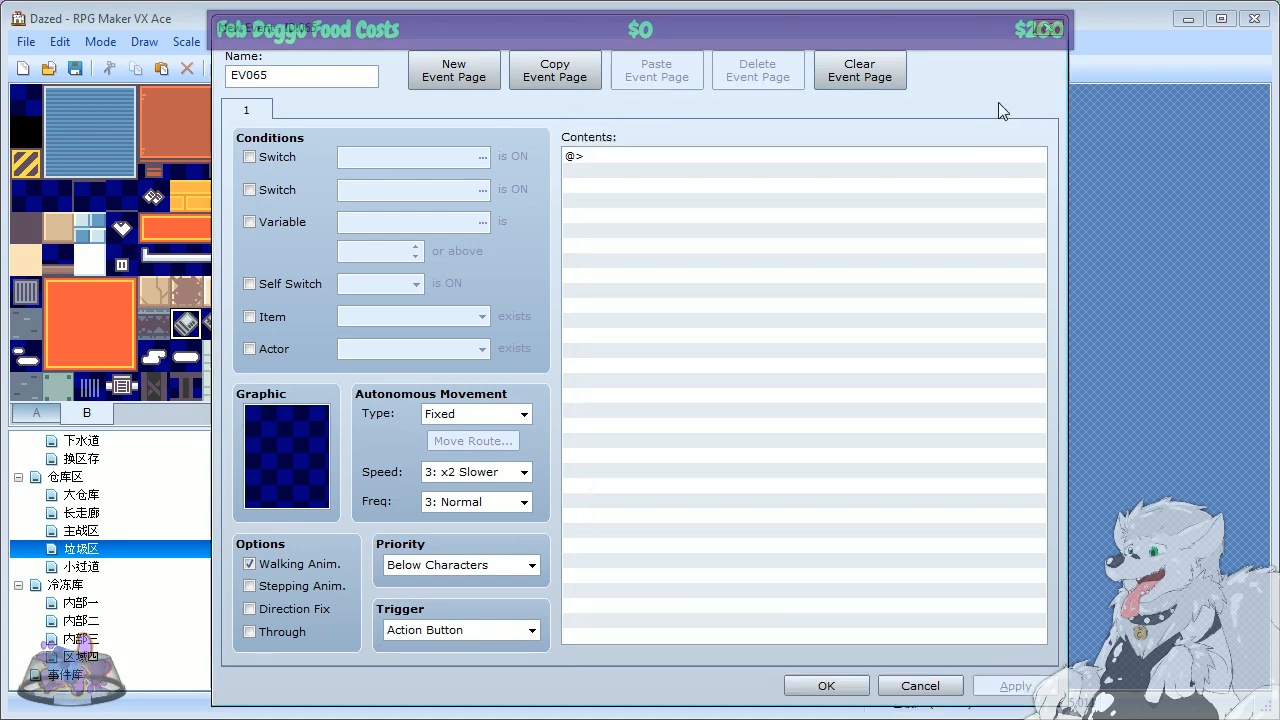
left_click(1050, 36)
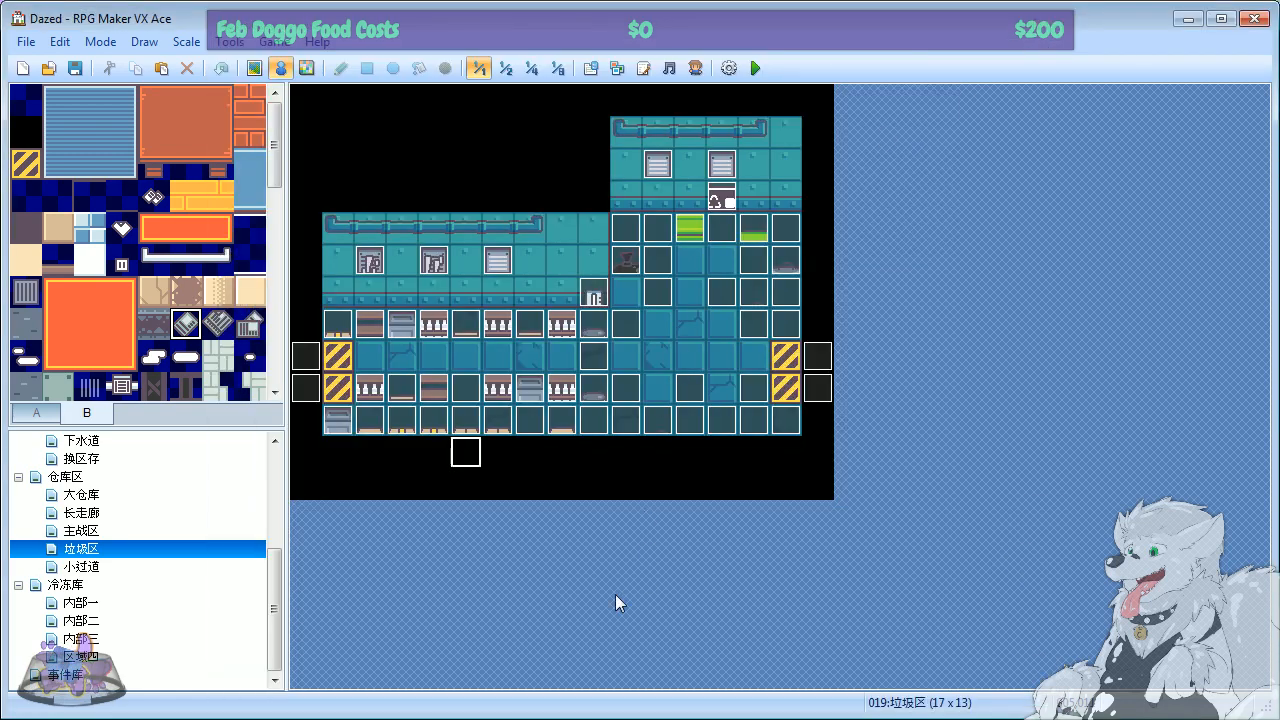
Step: View the 主战区, 小过道 and 大仓库 maps of the 仓库区 group
left_click(120, 530)
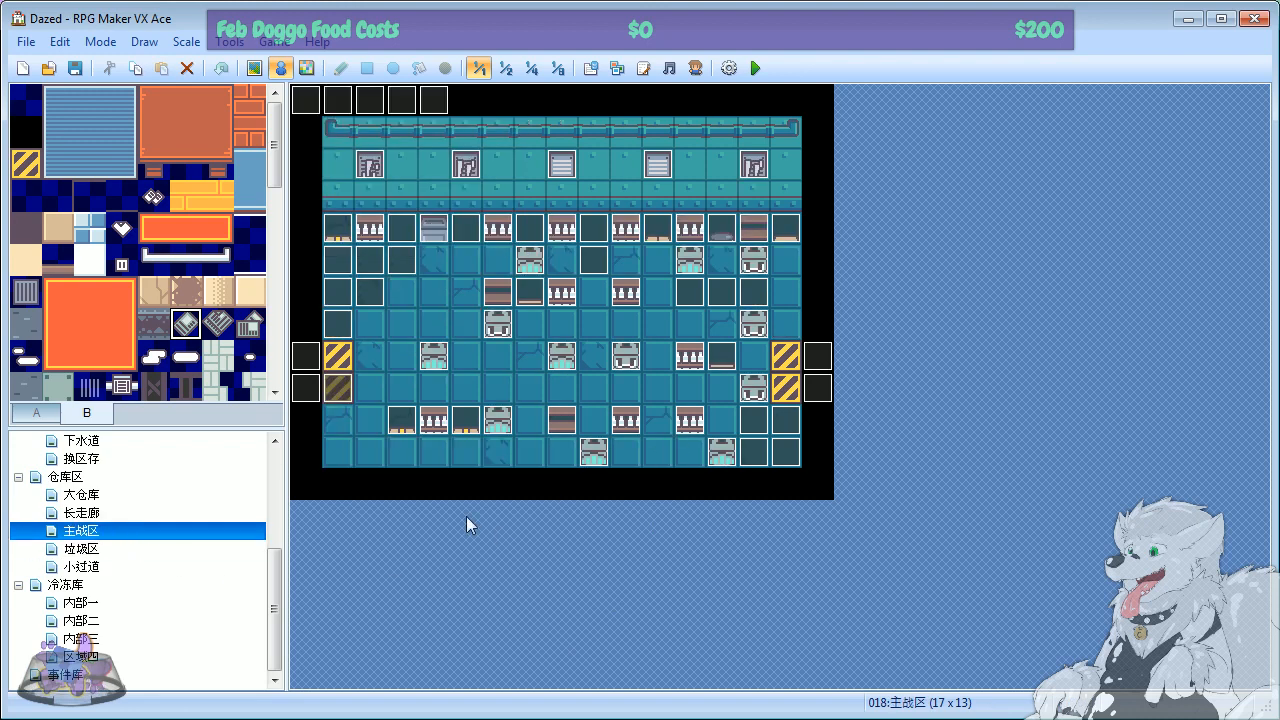
left_click(100, 567)
left_click(97, 495)
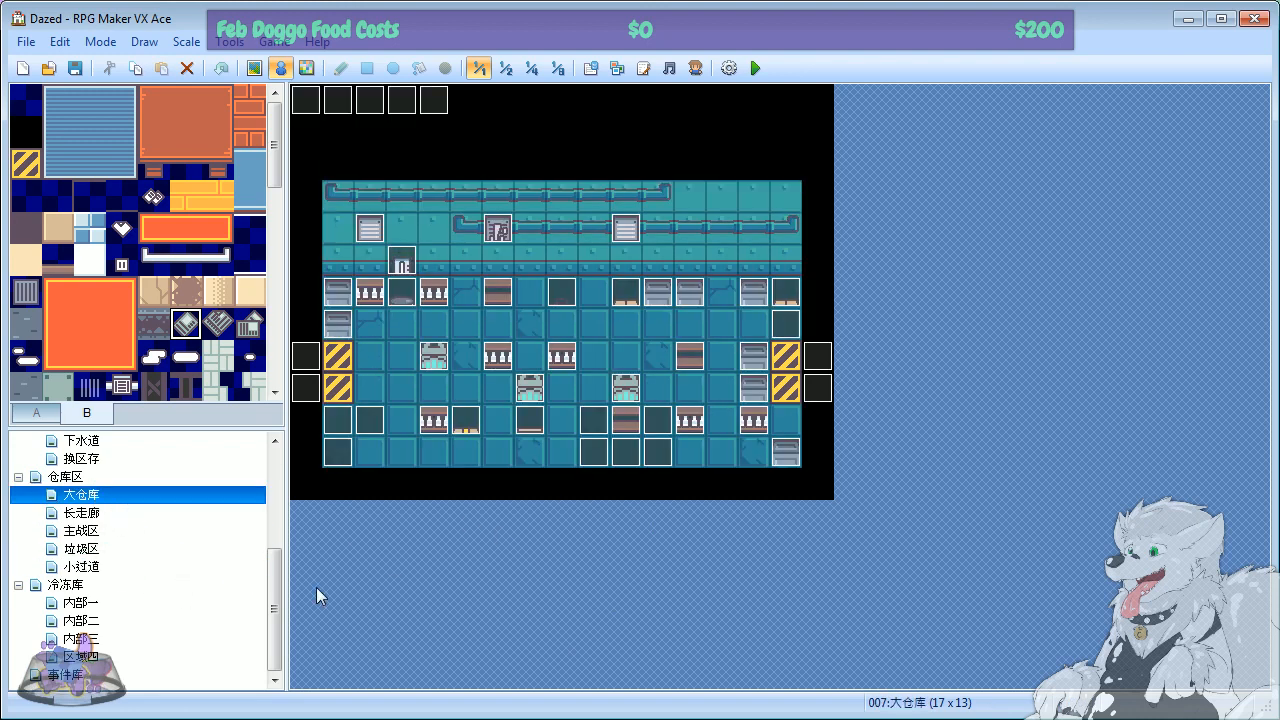
Step: View the 希之家 map and its 主卧室, 小厨房, 小阳台, 初始地 and 卫生间 submaps, ending on 希之家
left_click_drag(277, 586, 277, 488)
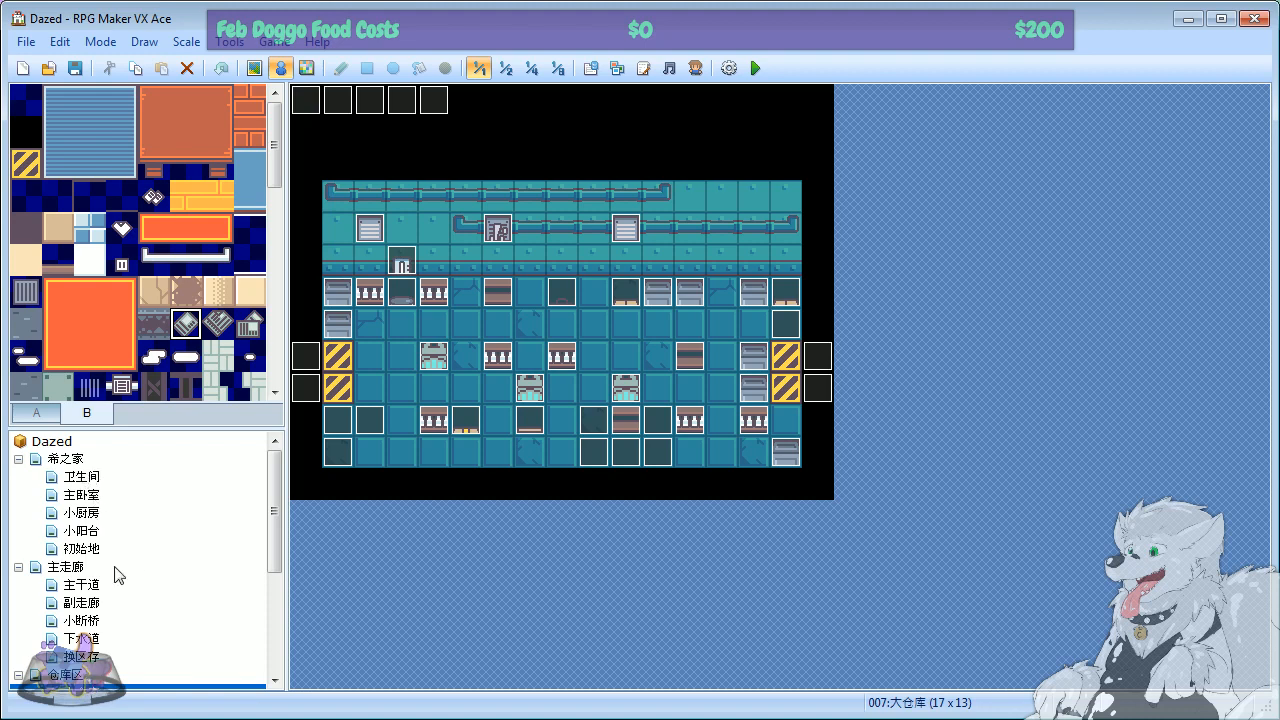
left_click(84, 497)
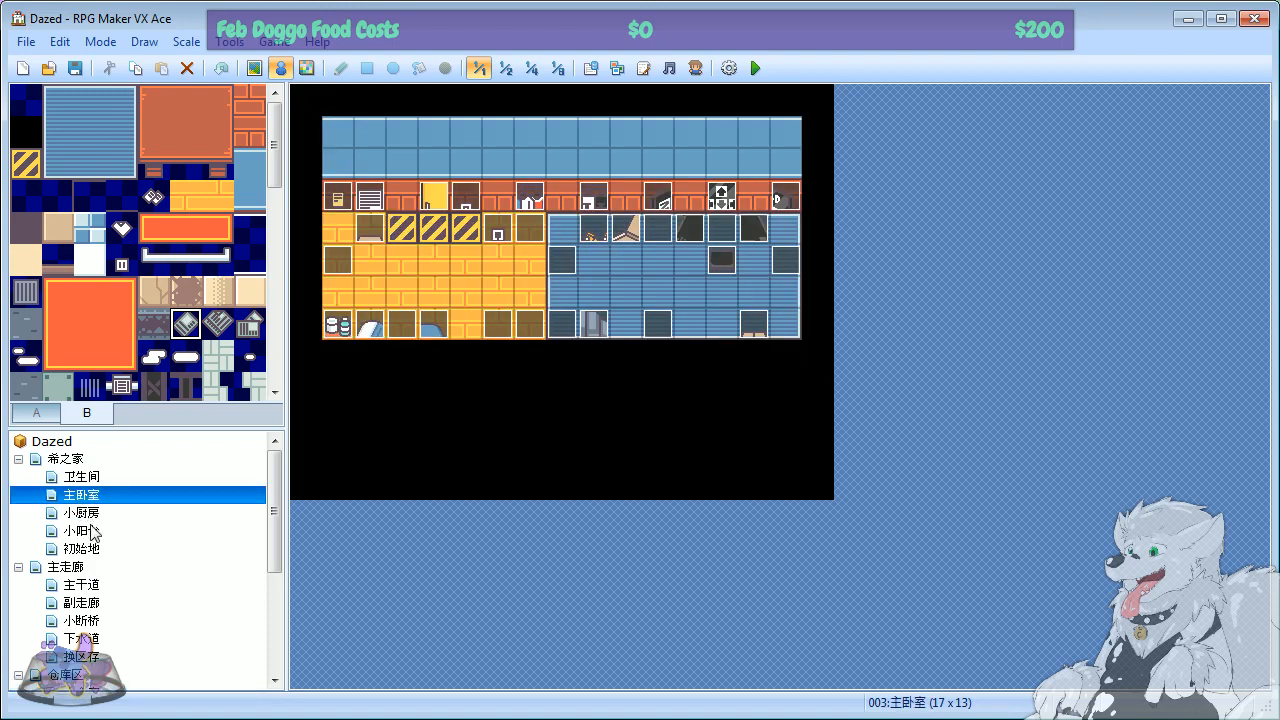
left_click(84, 513)
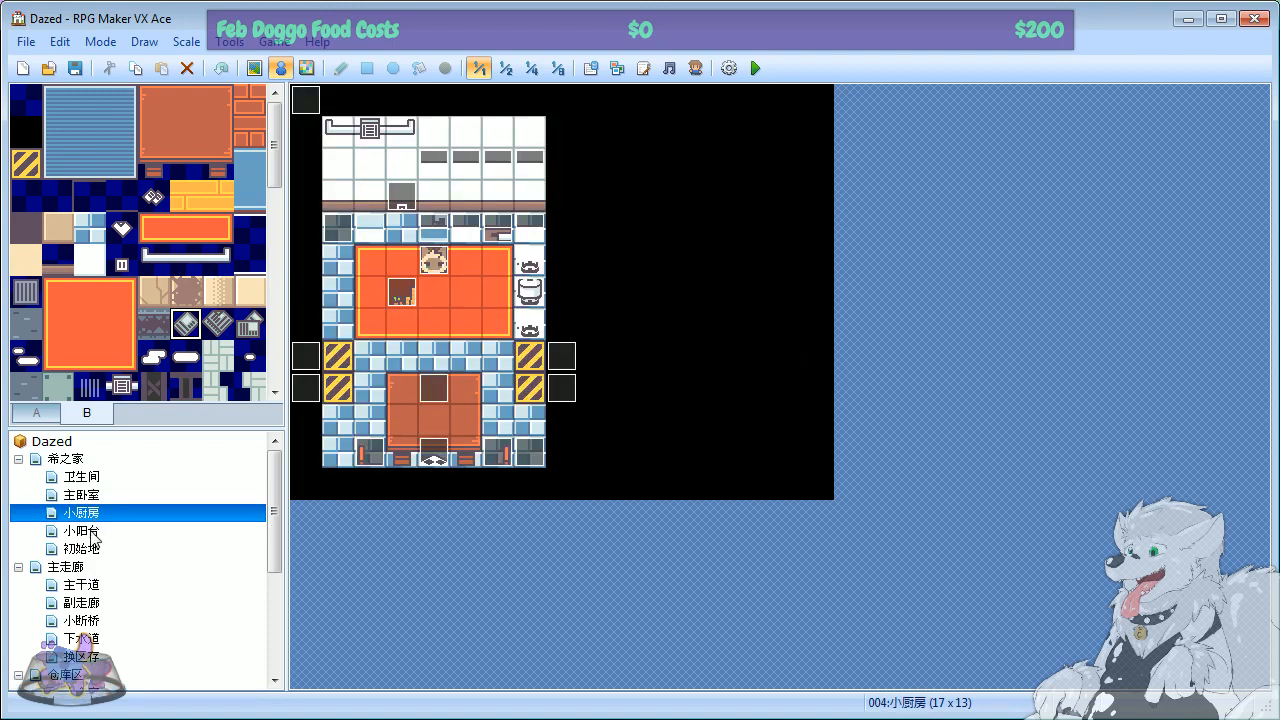
left_click(86, 531)
left_click(104, 549)
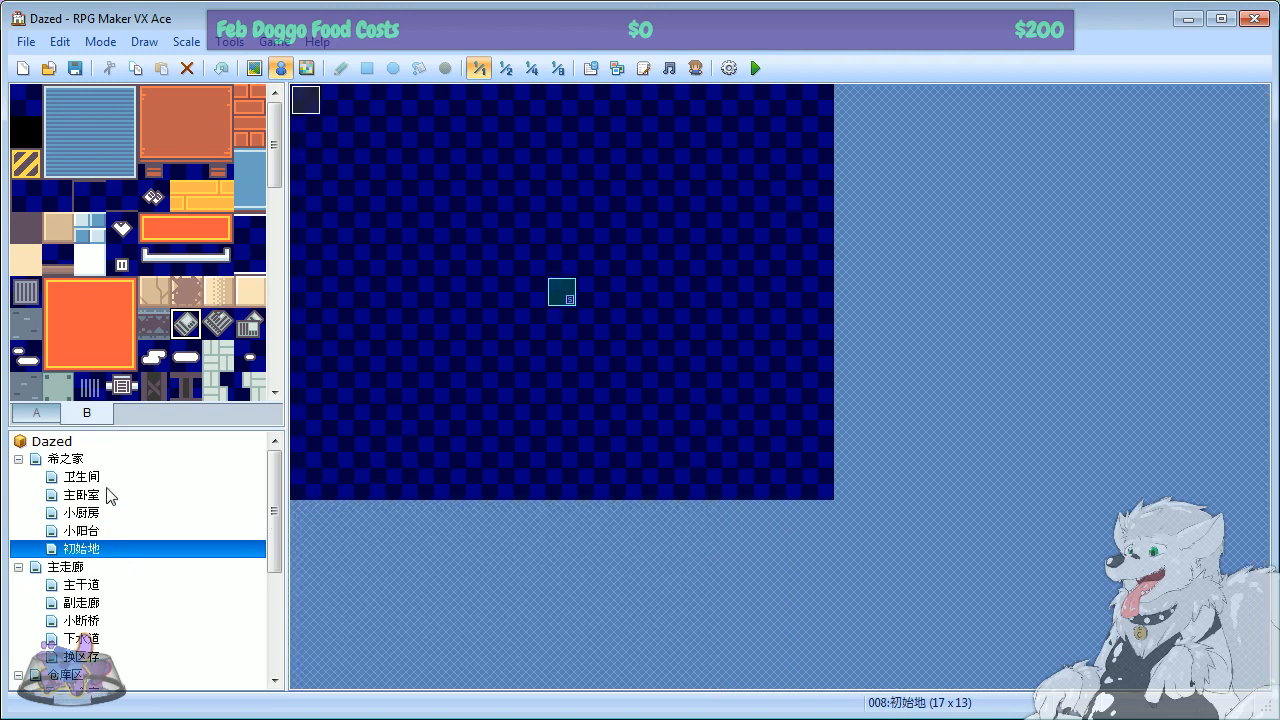
left_click(84, 477)
left_click(86, 460)
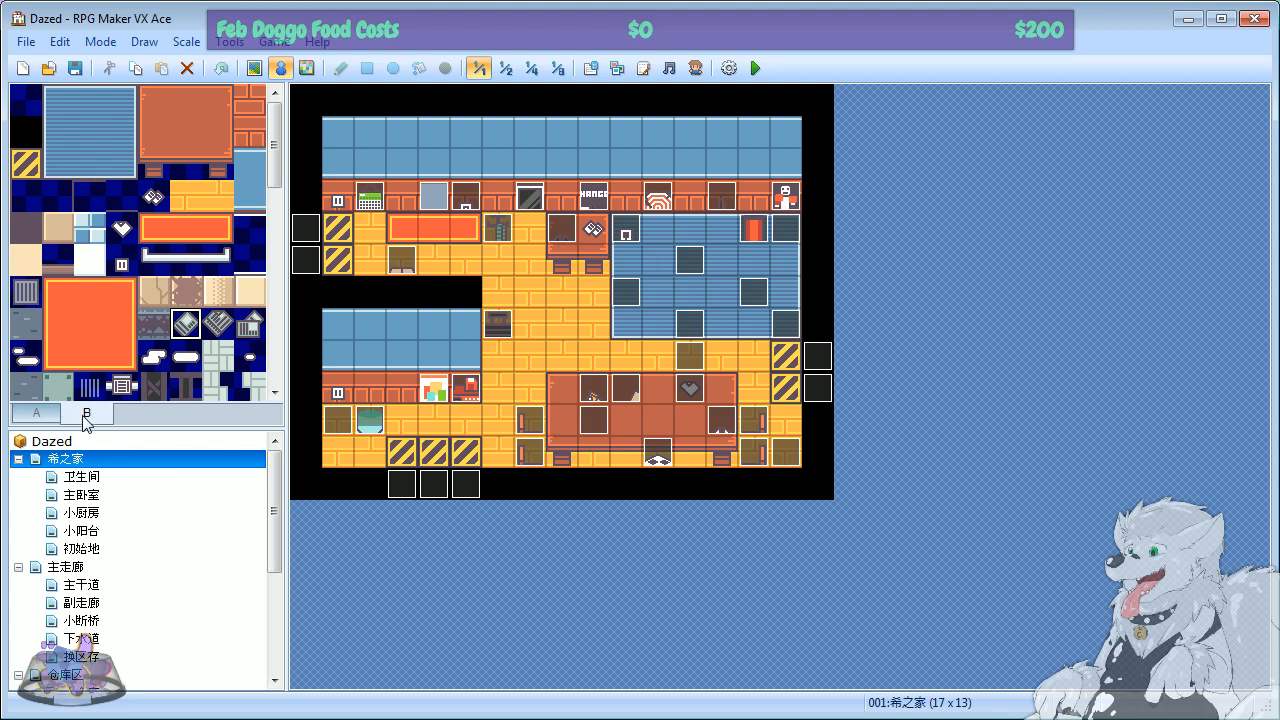
left_click(84, 478)
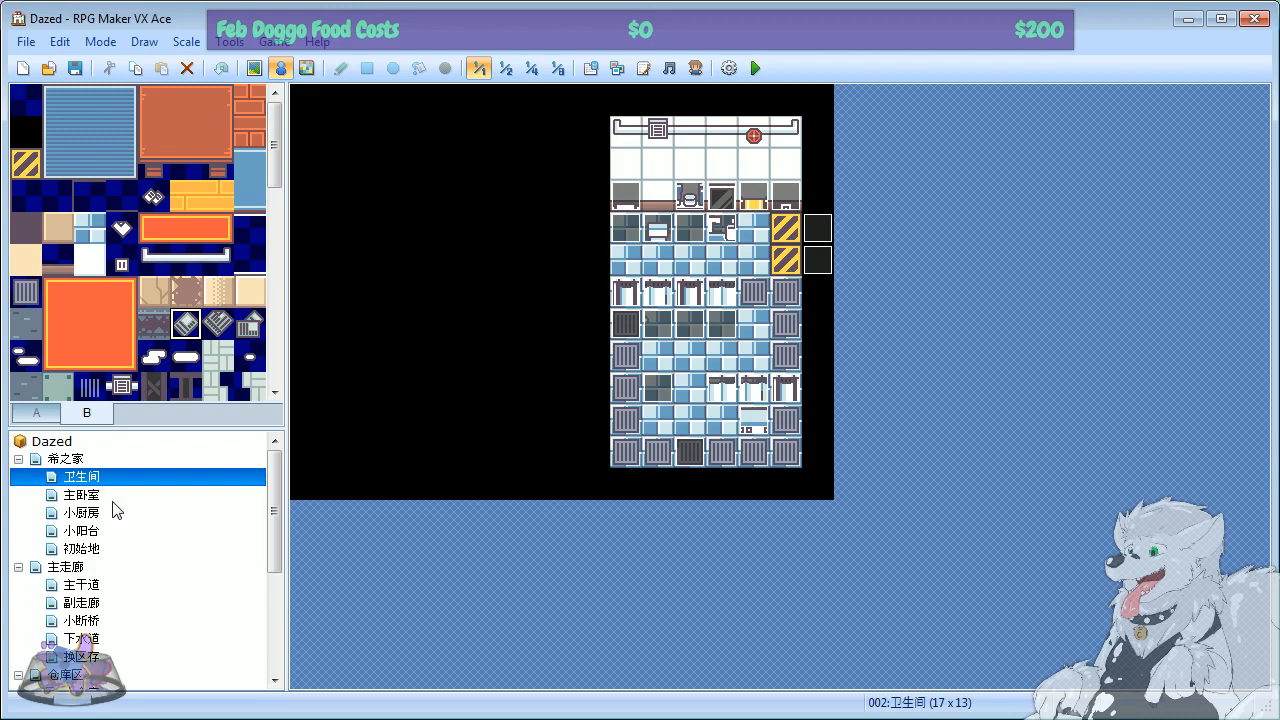
left_click(66, 459)
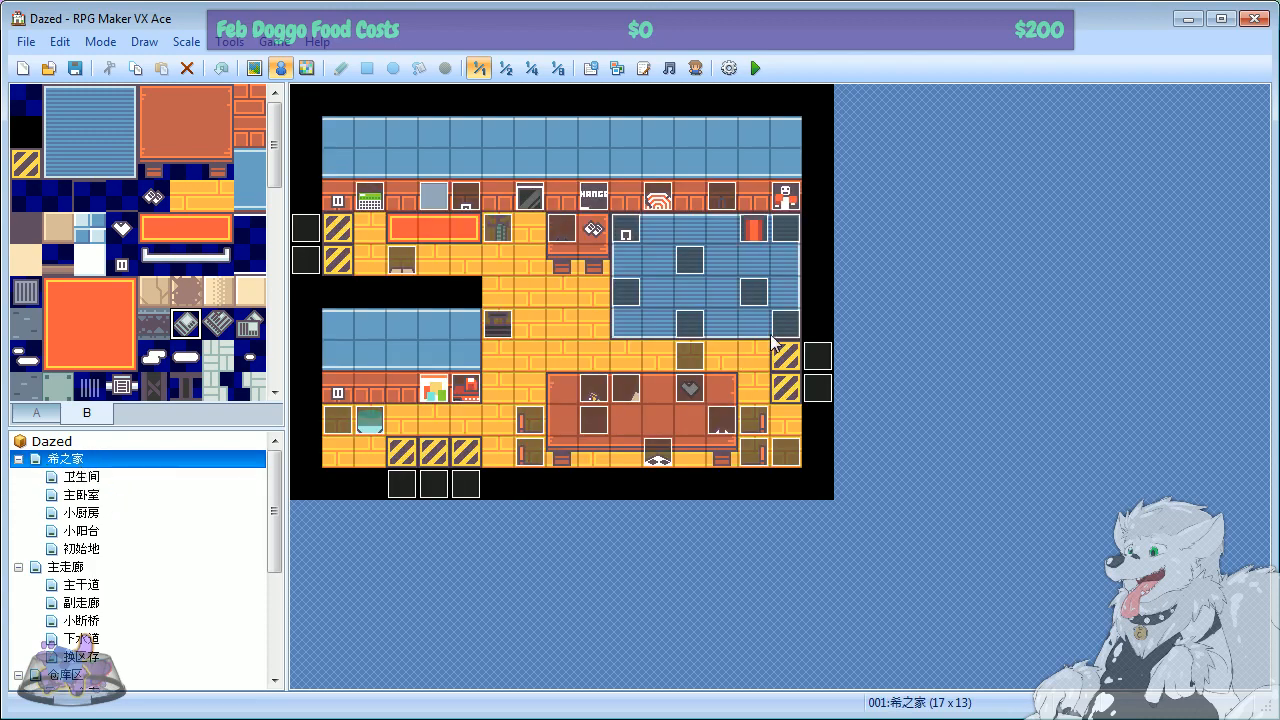
left_click(30, 44)
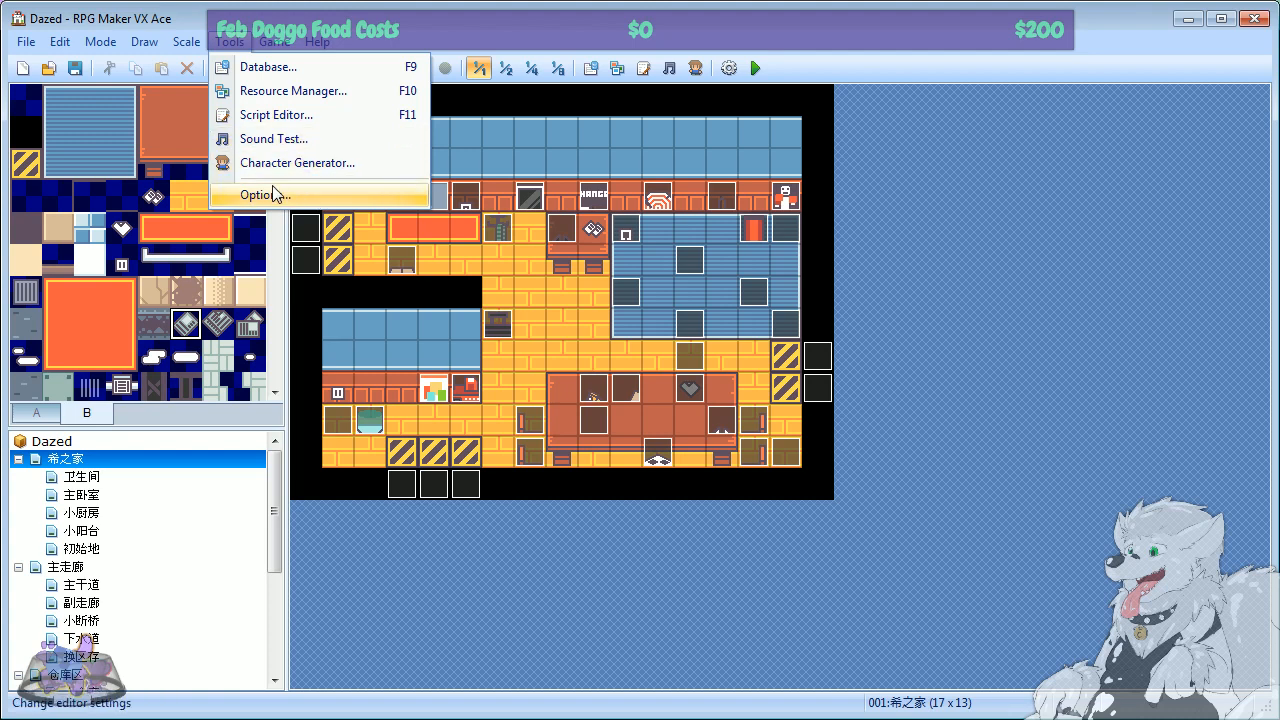
left_click(230, 44)
left_click(231, 46)
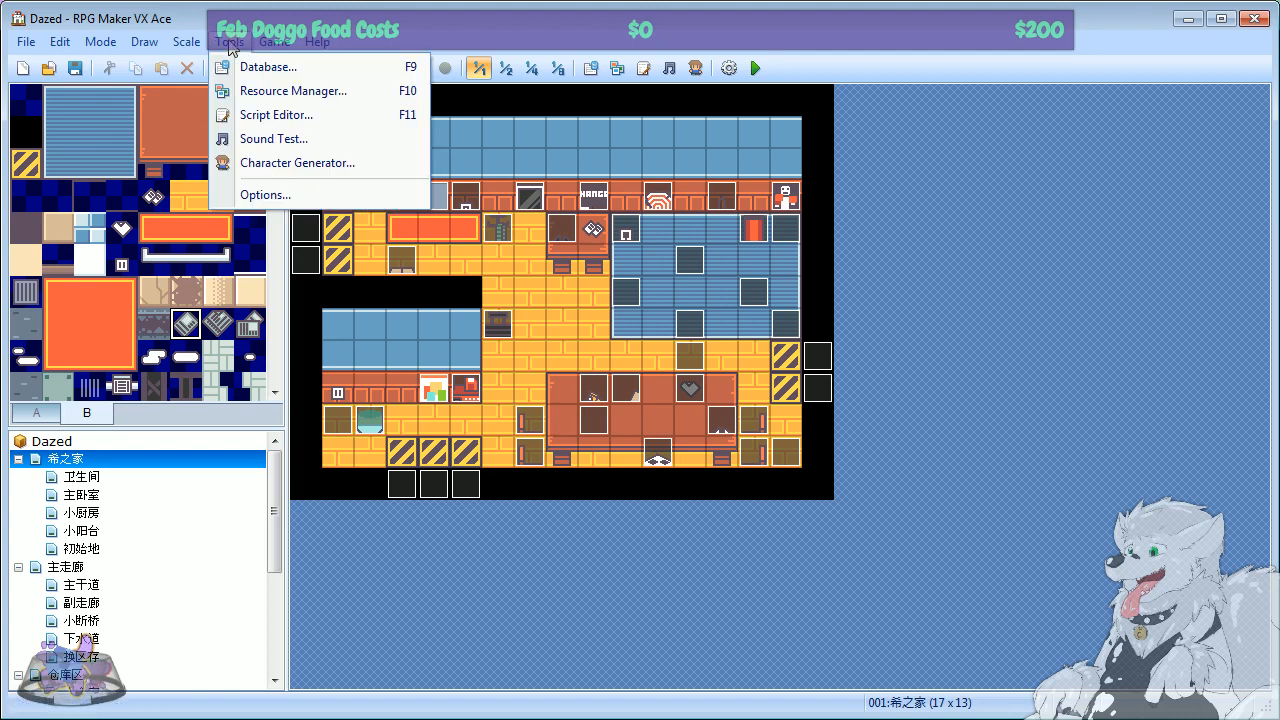
left_click(231, 46)
left_click(229, 46)
left_click(222, 46)
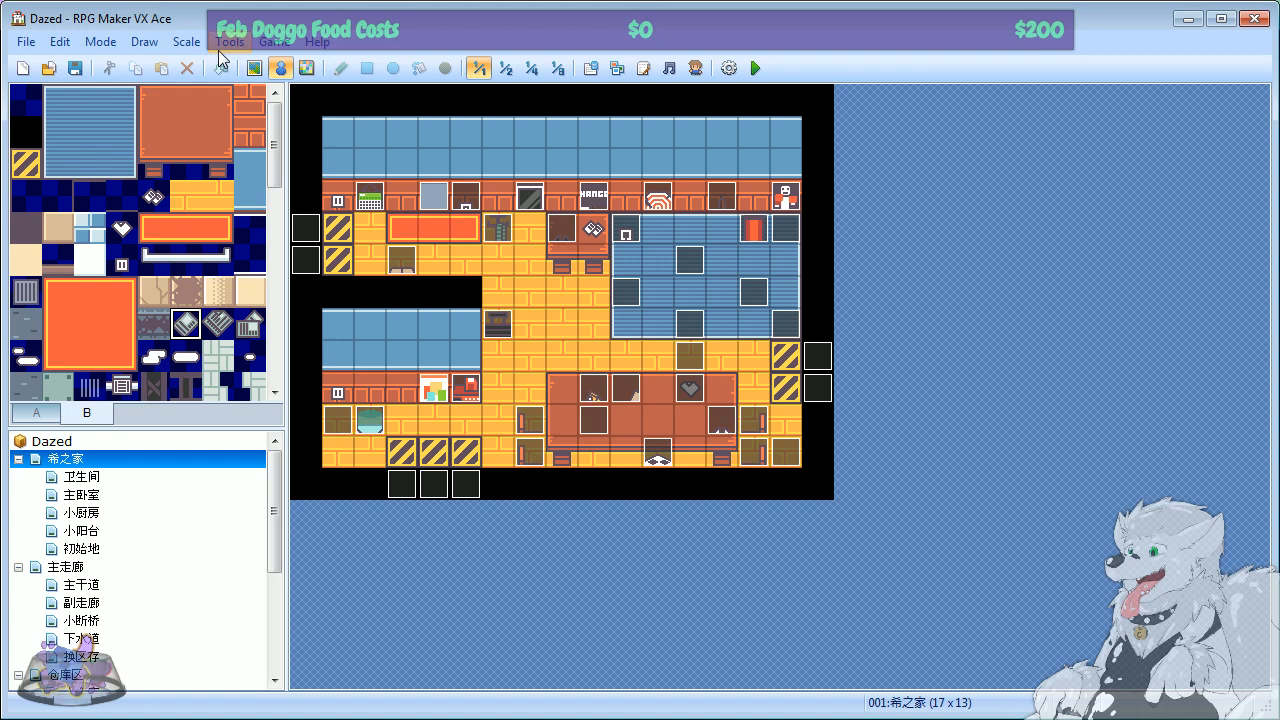
left_click(218, 48)
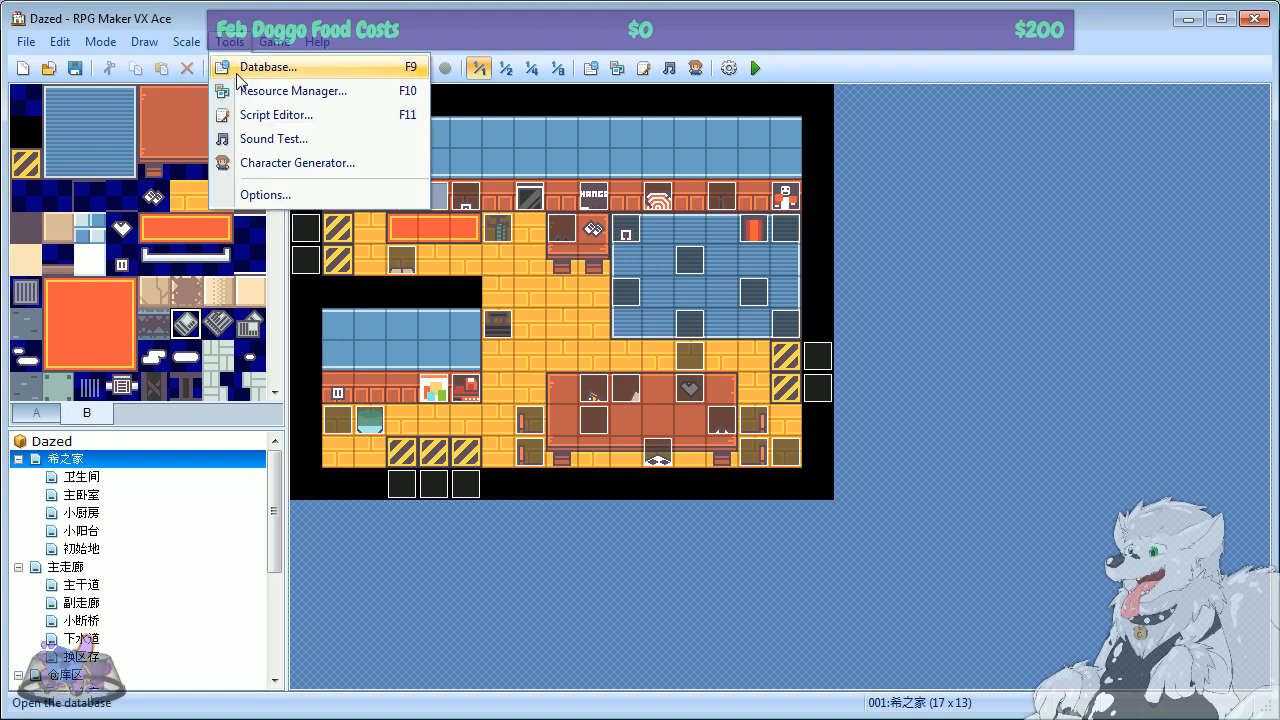
left_click(230, 45)
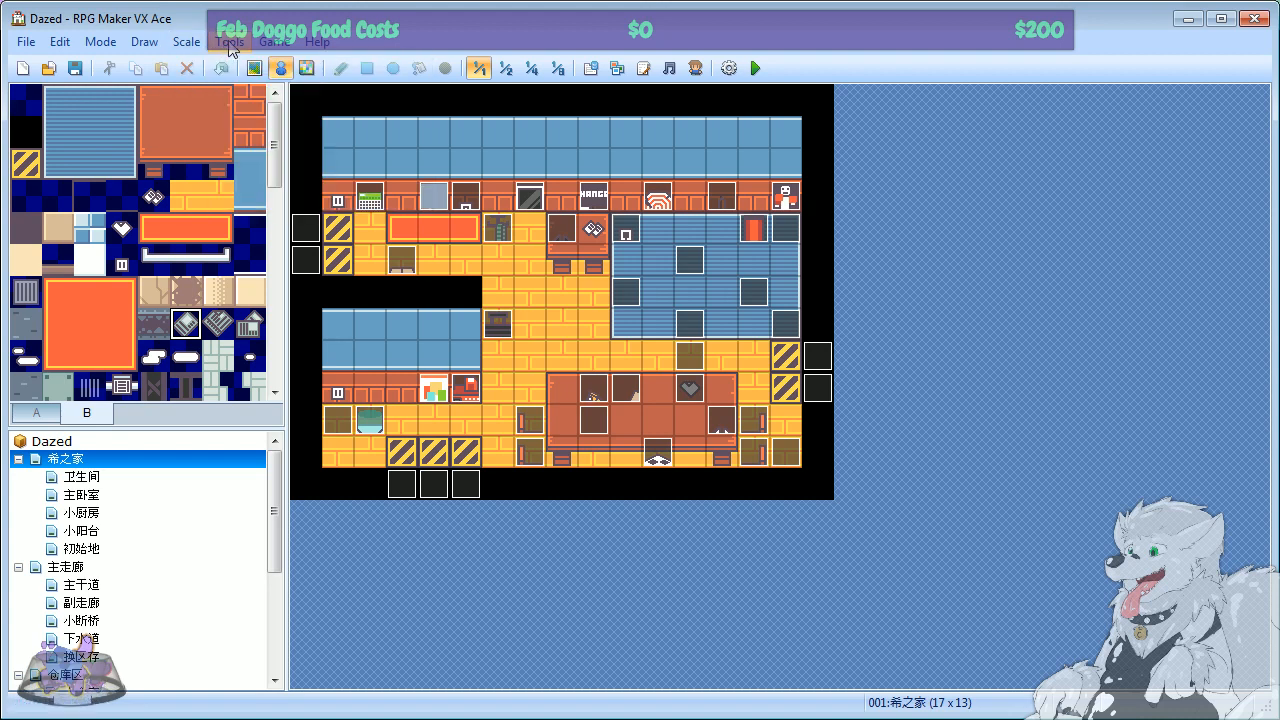
left_click(230, 45)
Step: Close the Dazed project
mouse_move(55, 50)
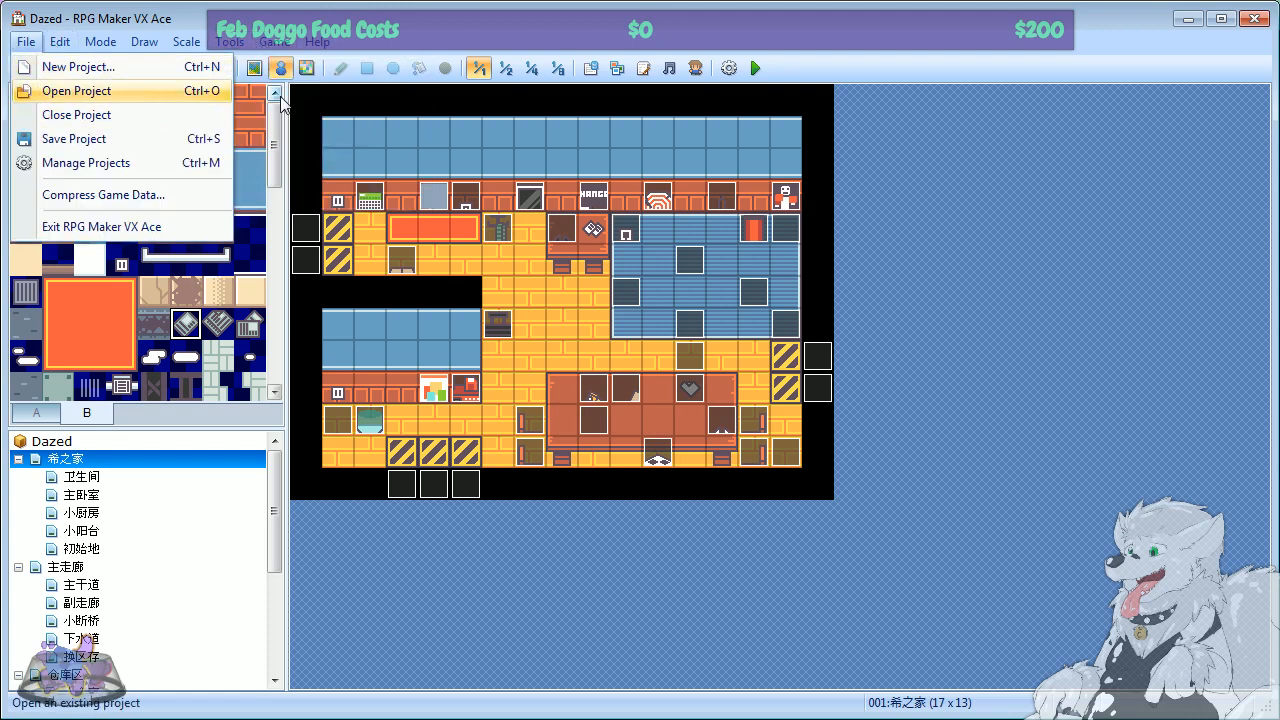
left_click(48, 118)
left_click(656, 414)
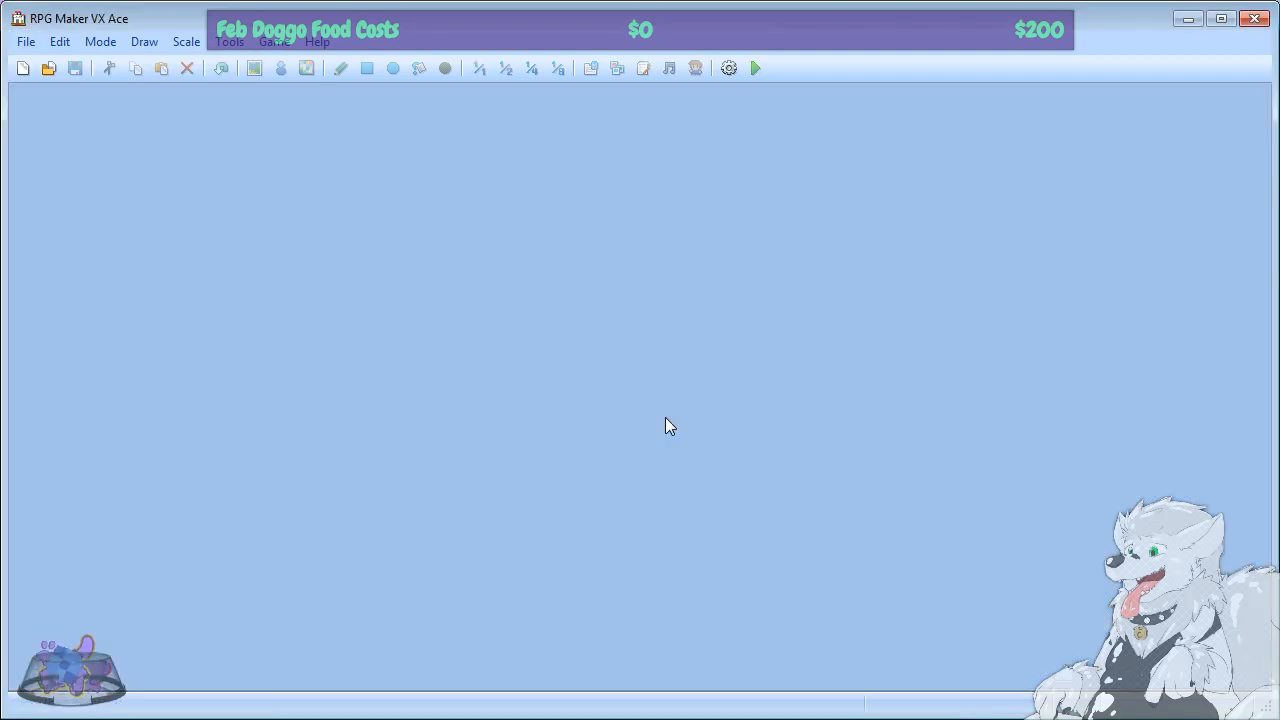
Step: Look over the project manager's details and project list, close it and exit RPG Maker VX Ace
left_click(24, 46)
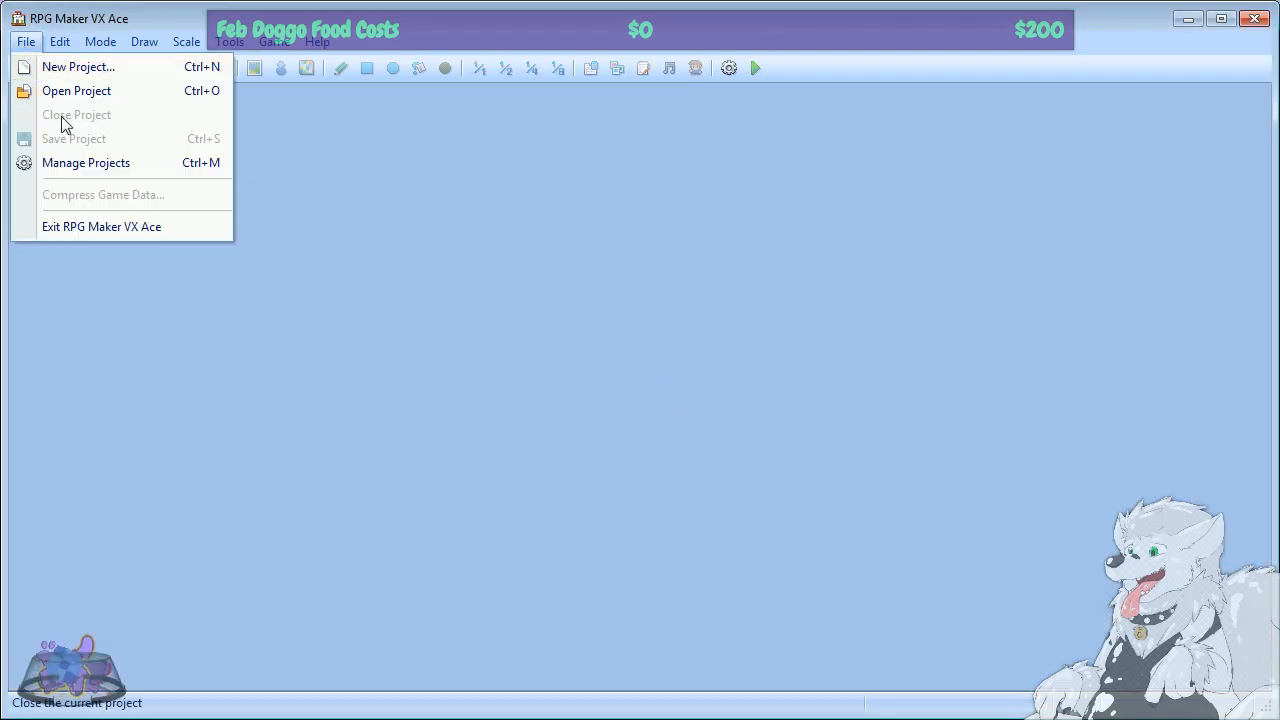
left_click(550, 194)
left_click(729, 70)
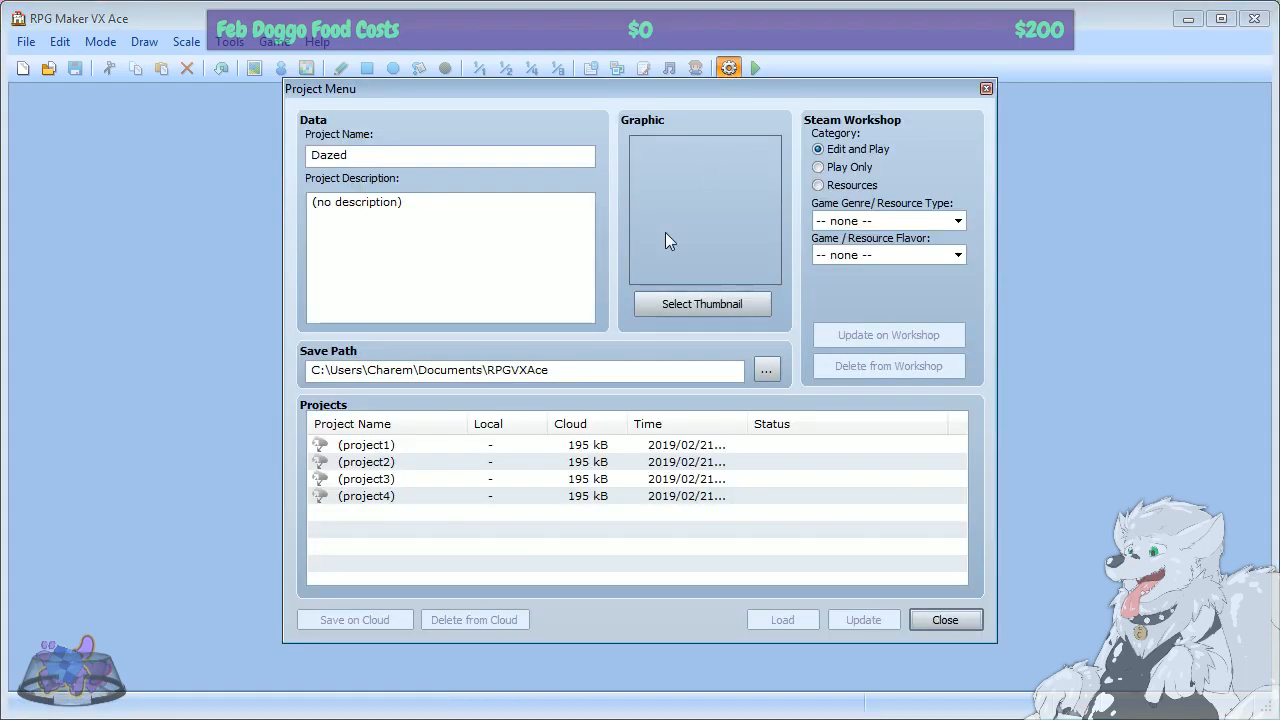
left_click(986, 89)
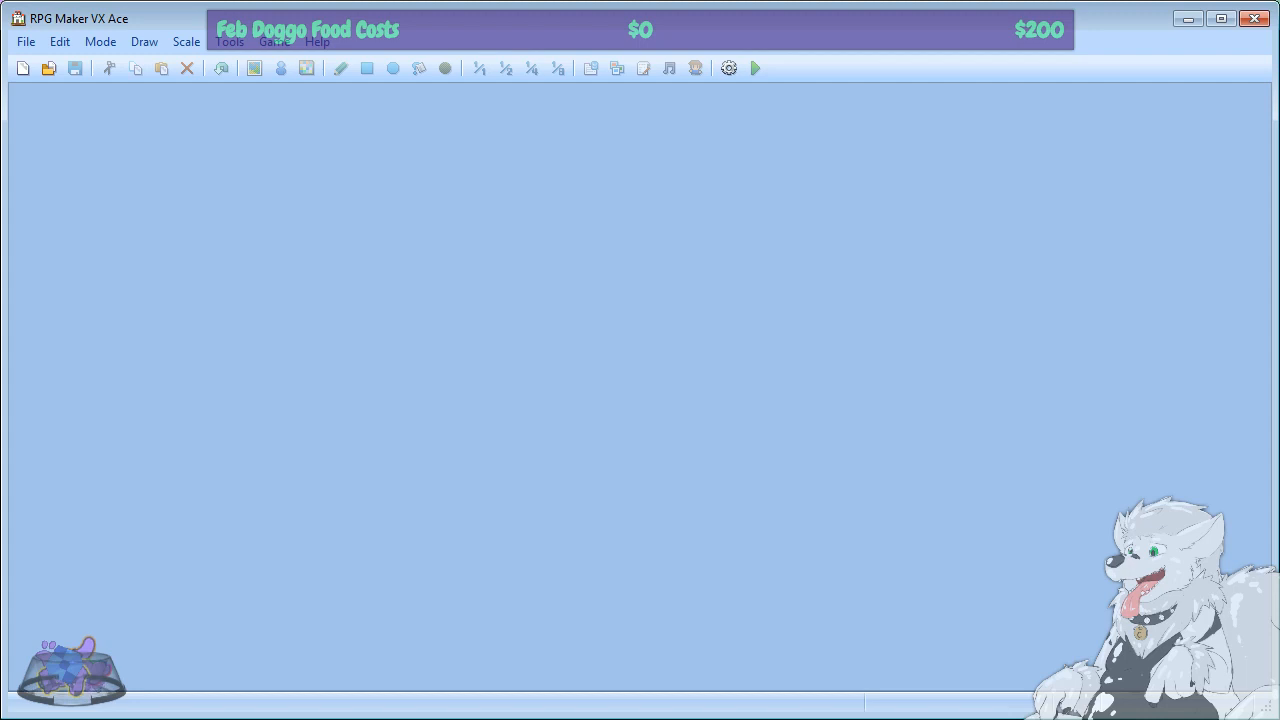
left_click(1255, 20)
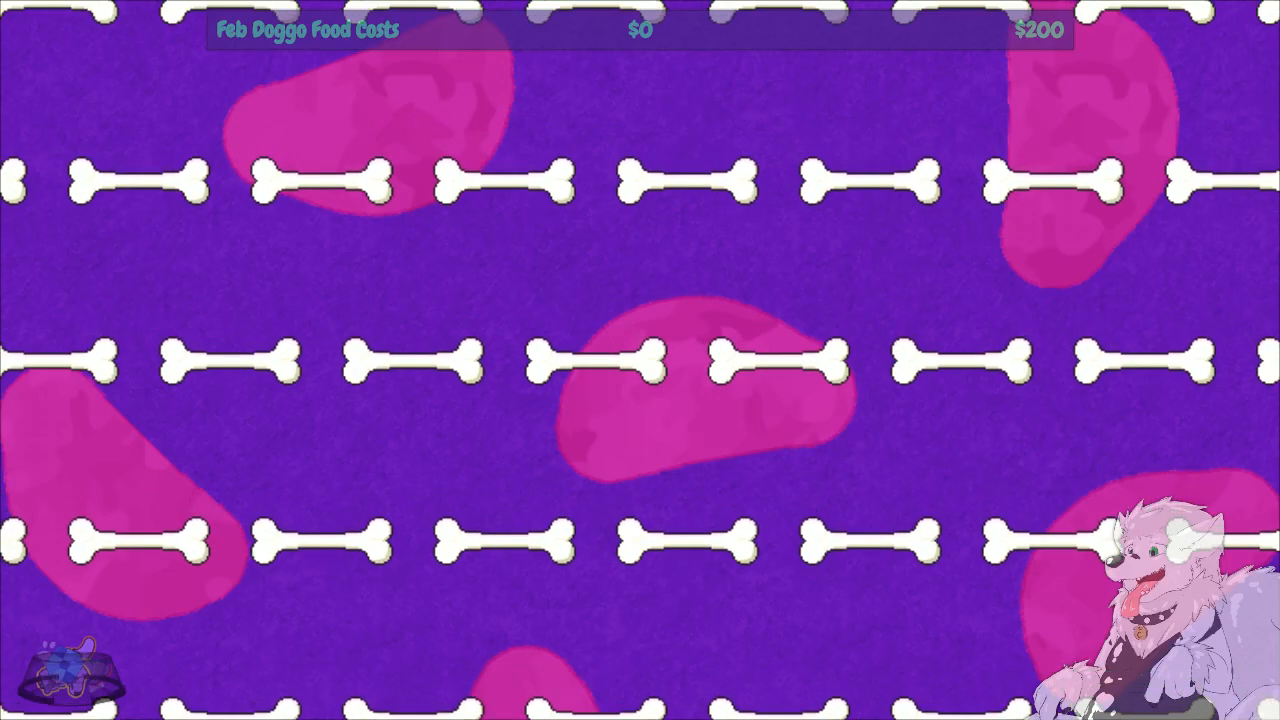